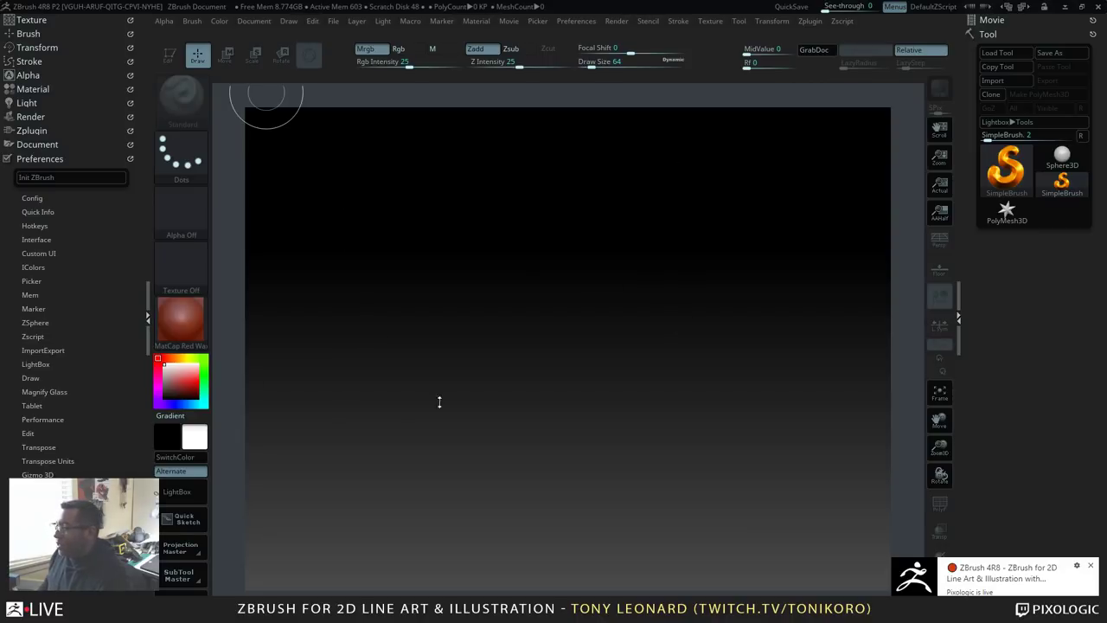
Step: Load the DynaMesh_Sphere_32 project and turn off the perspective view and the floor grid
left_click(1089, 562)
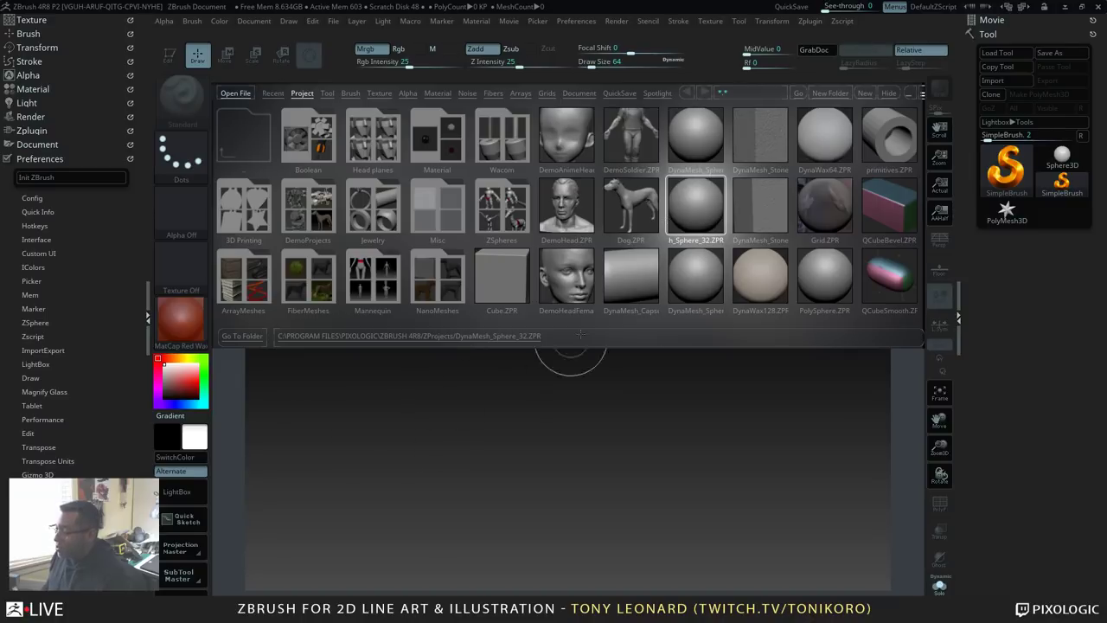
double_click(692, 205)
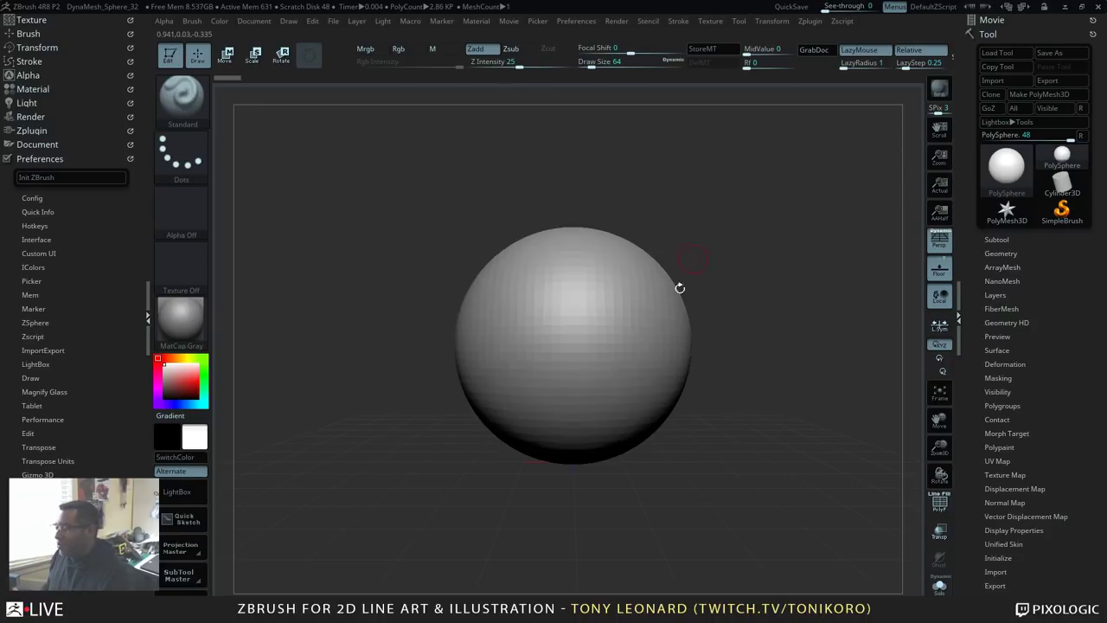
key("shift")
mouse_move(753, 513)
left_mouse_down("alt")
mouse_move(739, 384)
mouse_move(738, 443)
left_mouse_up("alt")
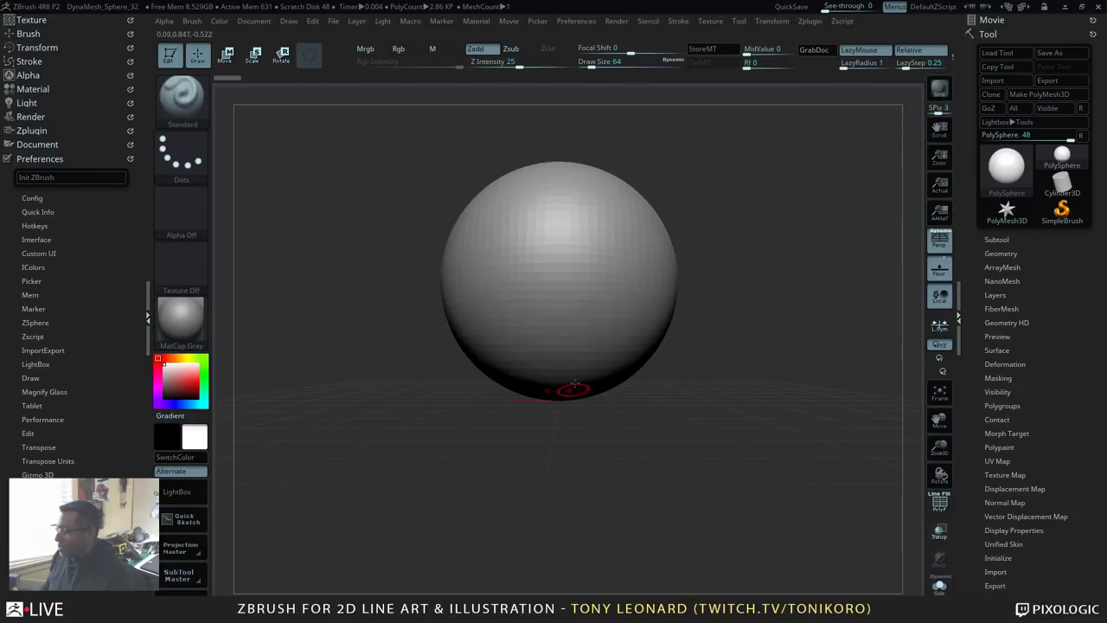
left_click_drag(714, 424, 727, 417, "alt")
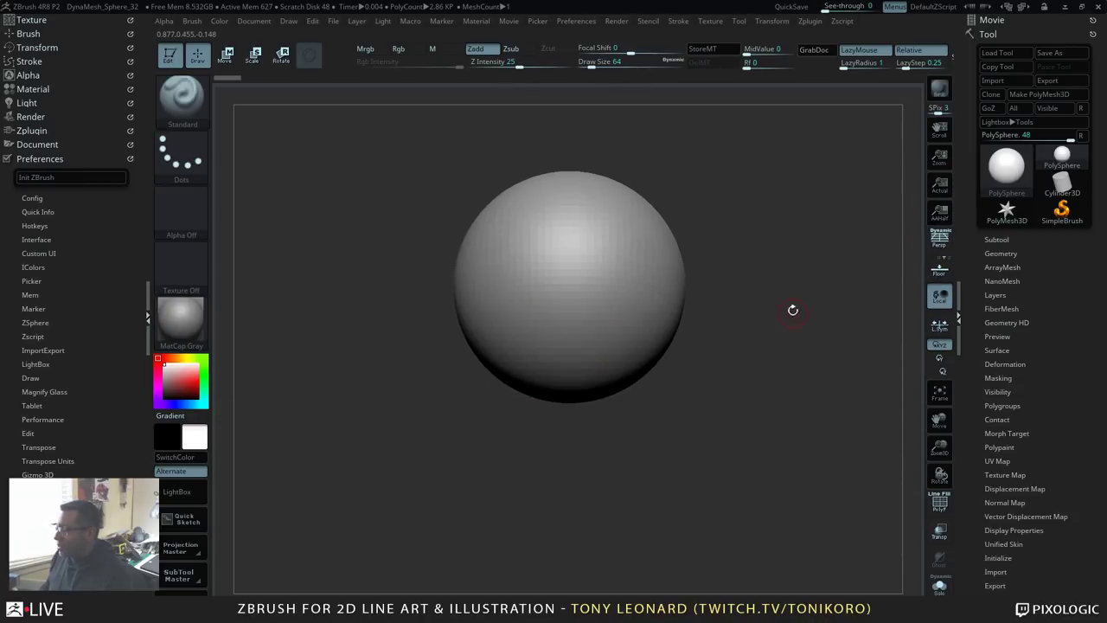
left_click_drag(790, 309, 790, 420)
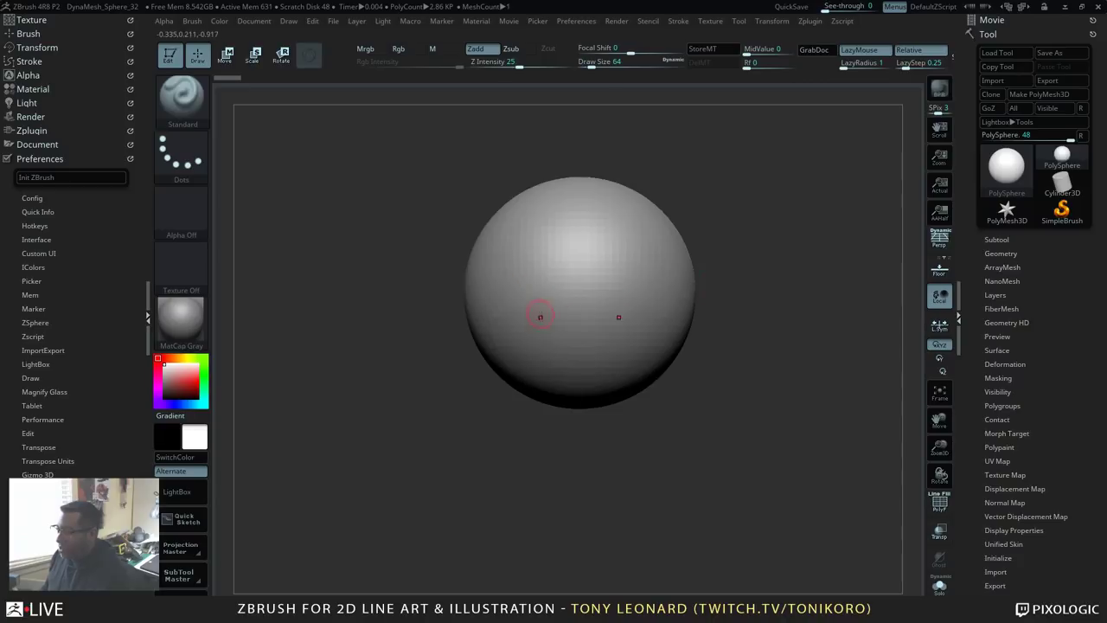
left_click_drag(712, 473, 713, 435, "alt")
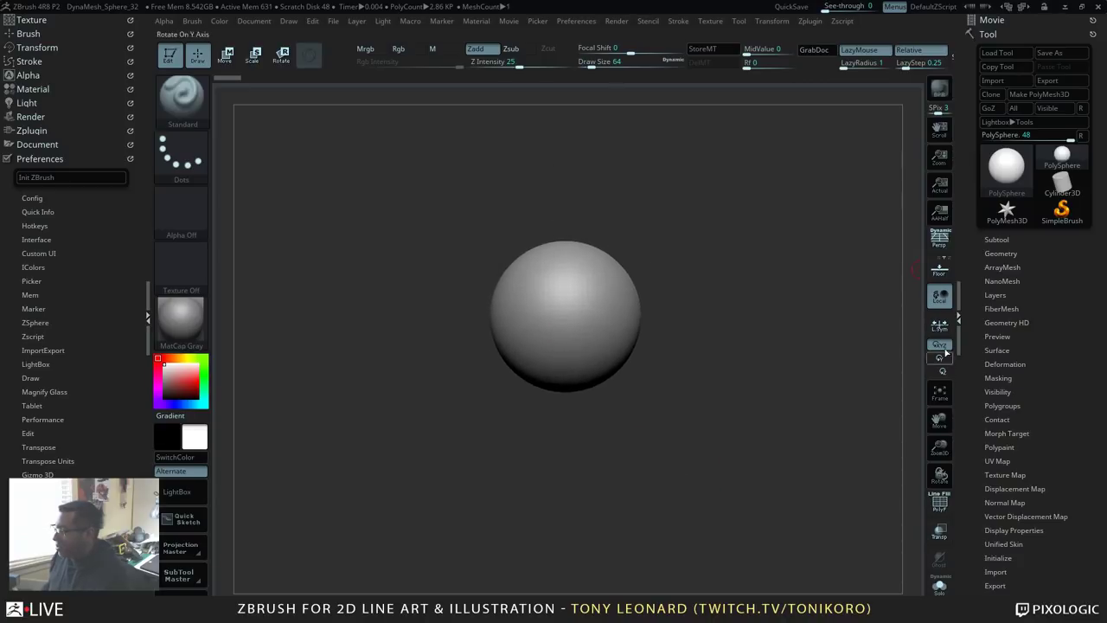
Step: Turn on Project and set Blur to 0 in the sphere's DynaMesh settings
left_click(994, 254)
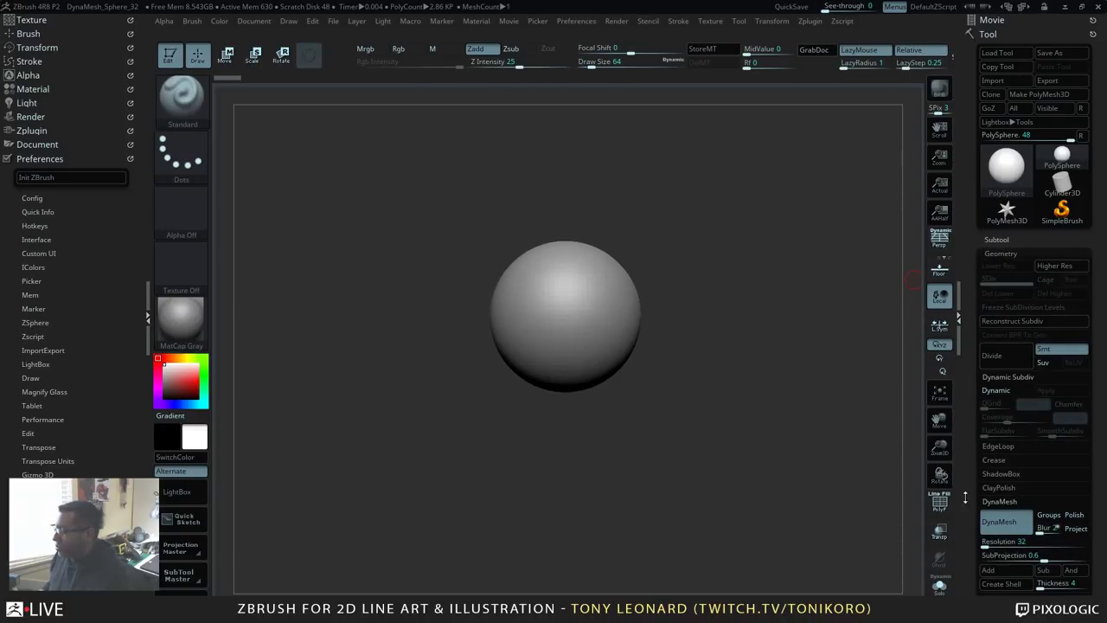
scroll(994, 268, "down", 5)
left_click(1003, 263)
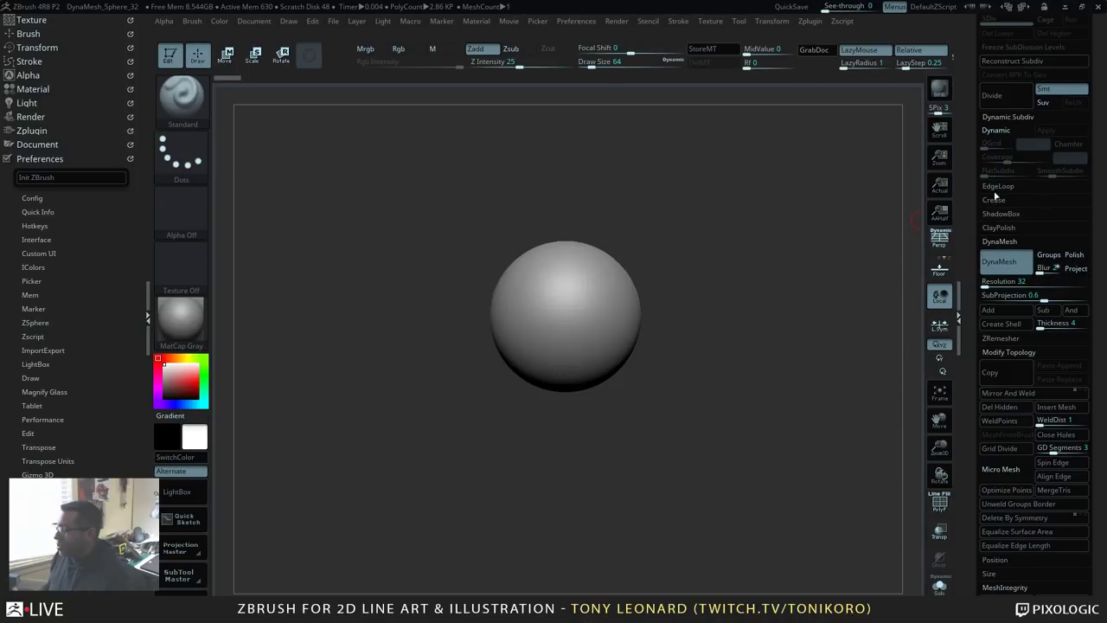
left_click(1076, 268)
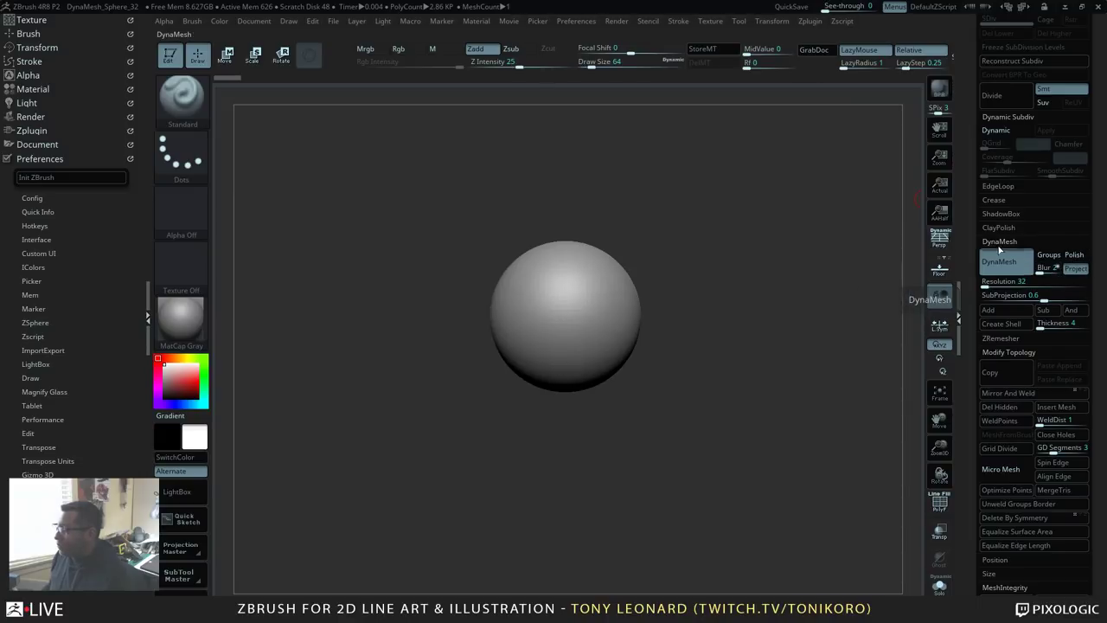
left_click(1048, 268)
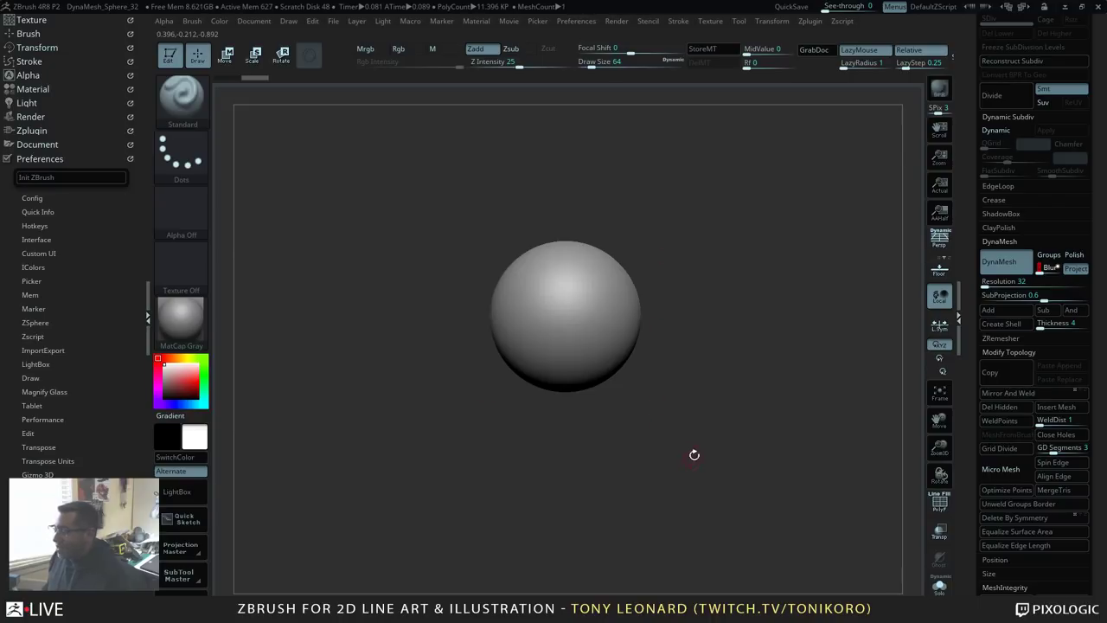
Step: Set the draw size to 140 and cut both sides of the sphere flat with a vertical ClipCurve stroke
left_click_drag(633, 424, 660, 279)
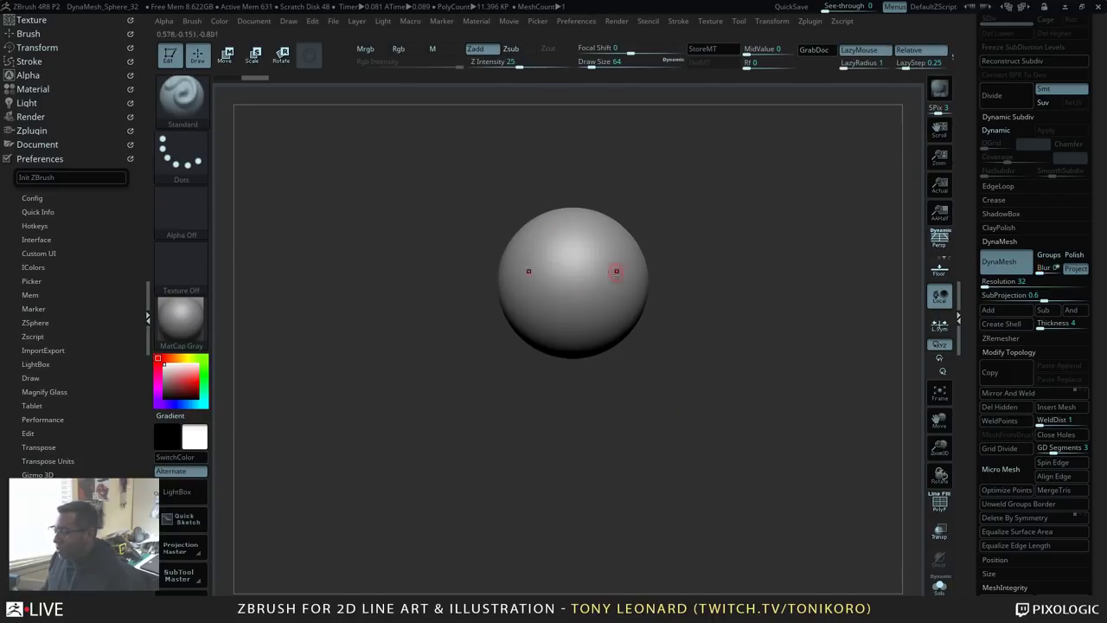
left_click(181, 113)
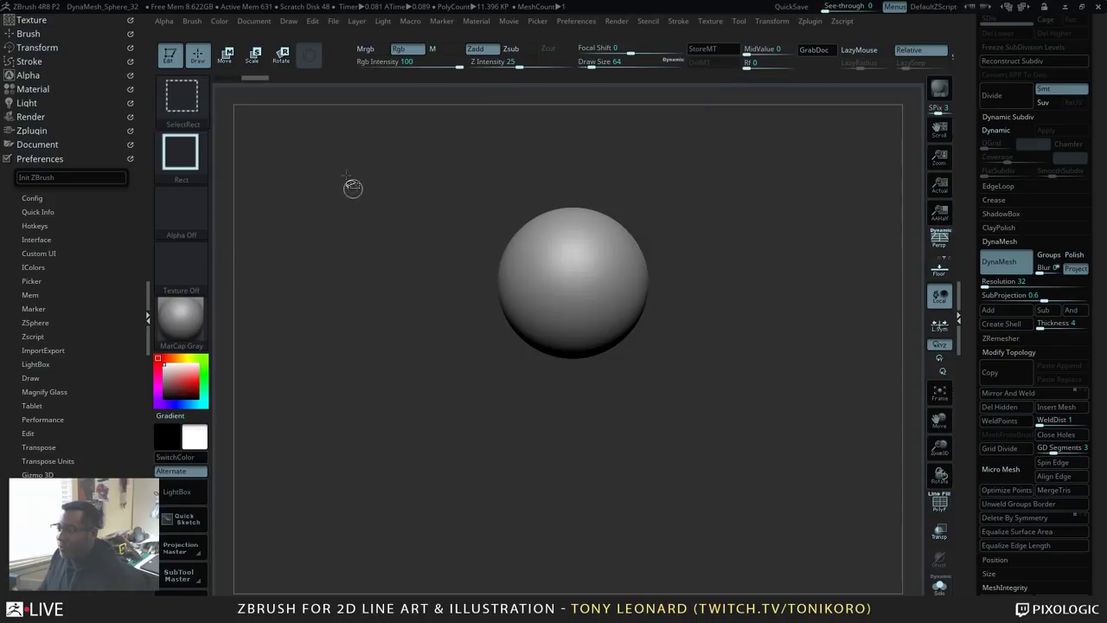
left_click(190, 103)
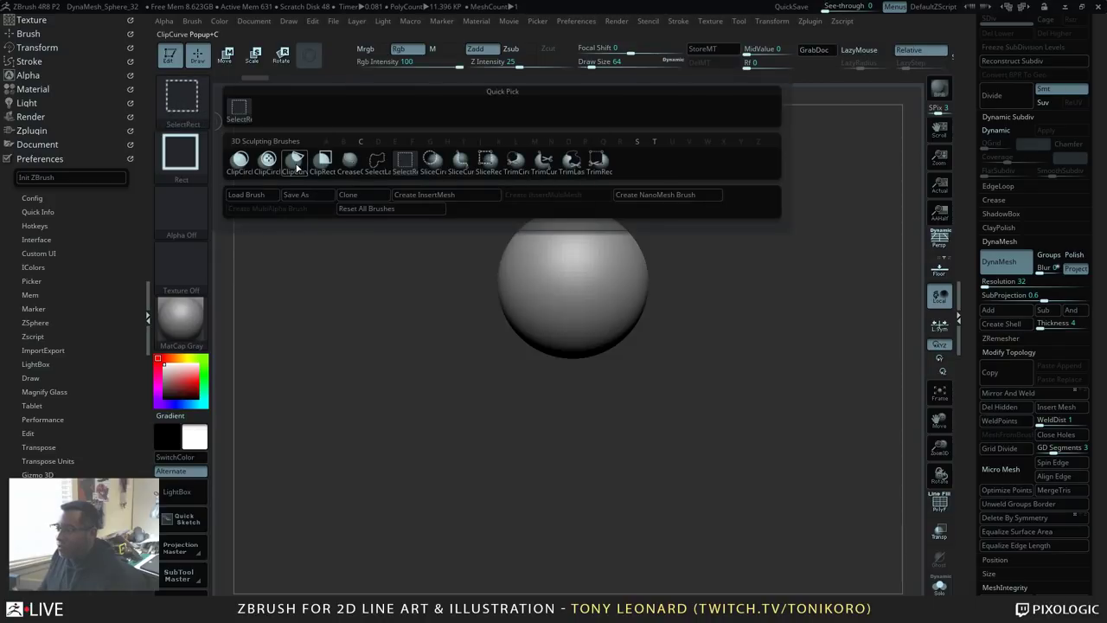
left_click(299, 169, "ctrl+shift")
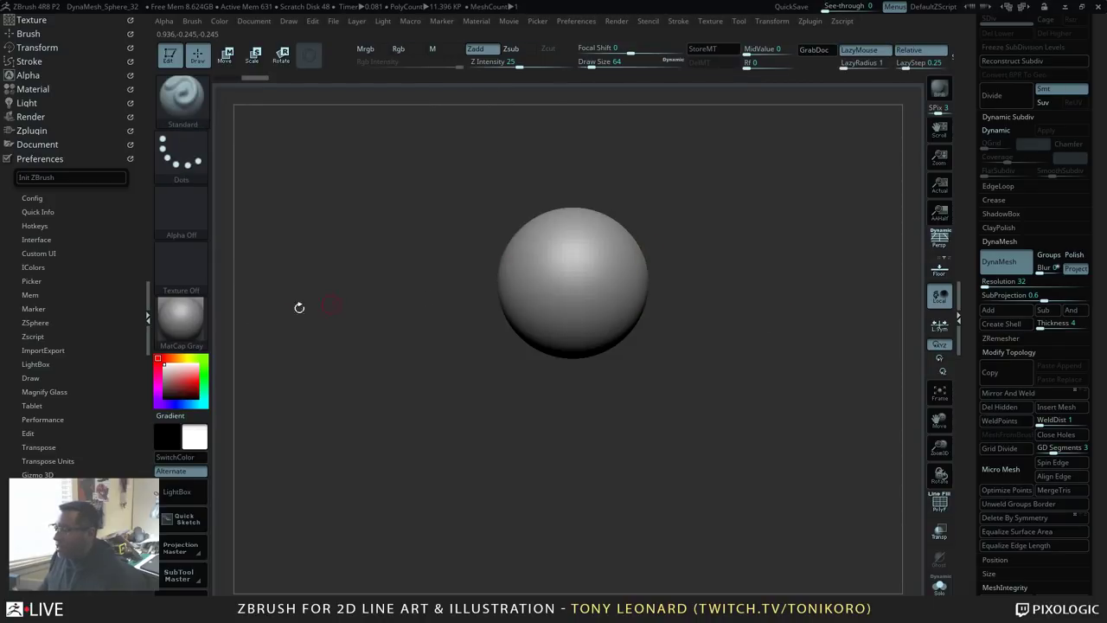
key("s")
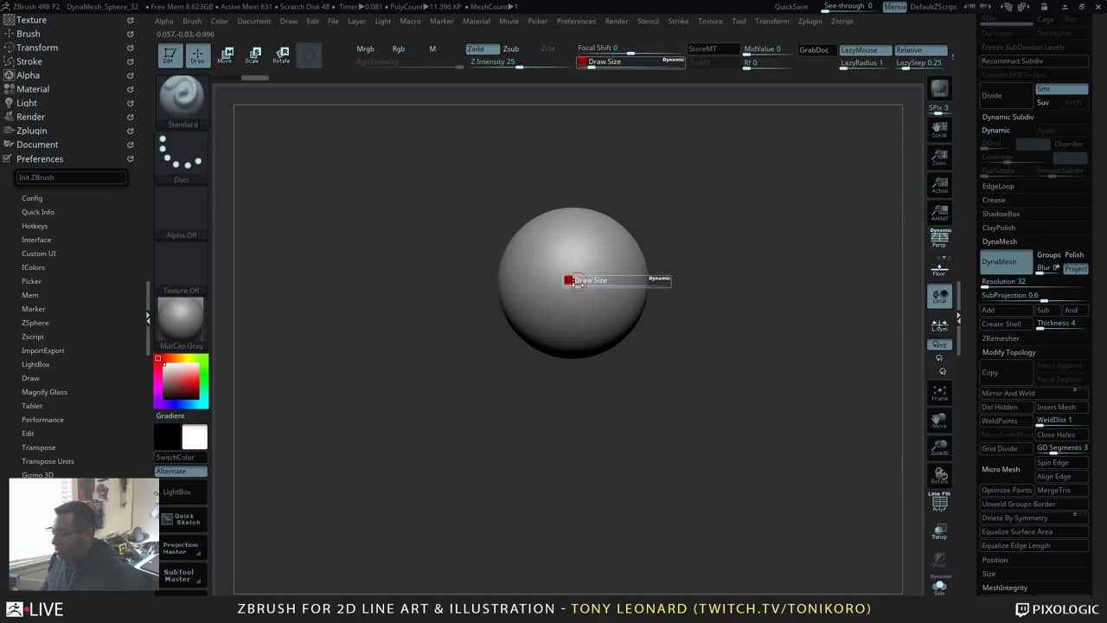
left_click_drag(571, 286, 587, 286)
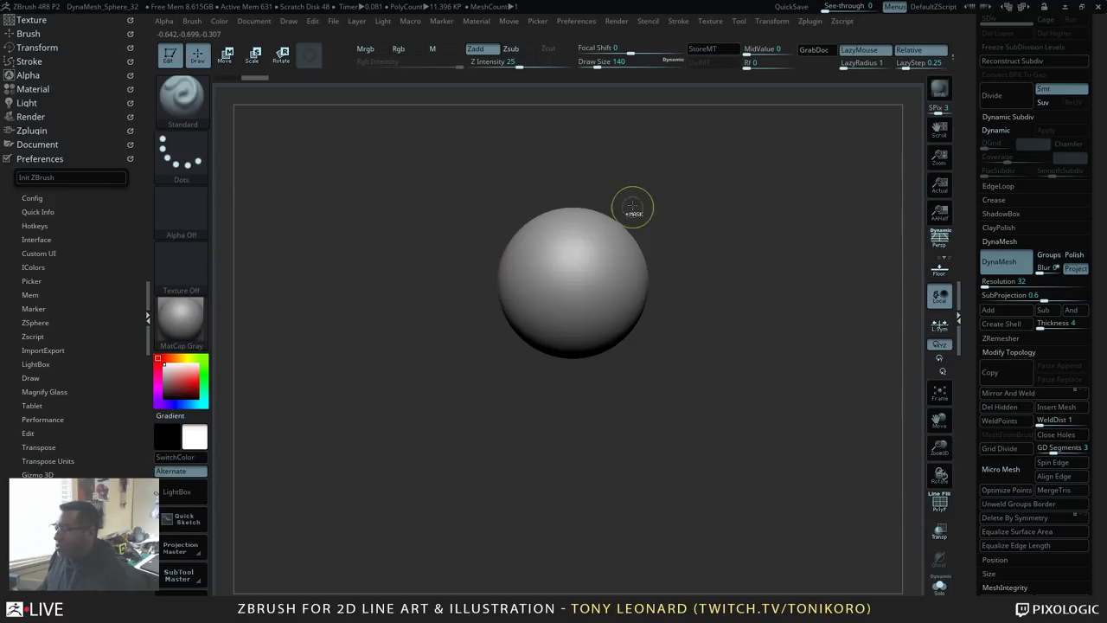
key("ctrl+shift")
mouse_move(624, 134)
left_mouse_down("ctrl+shift")
mouse_move(629, 474)
mouse_move(618, 487)
mouse_move(620, 472)
left_mouse_up("ctrl+shift")
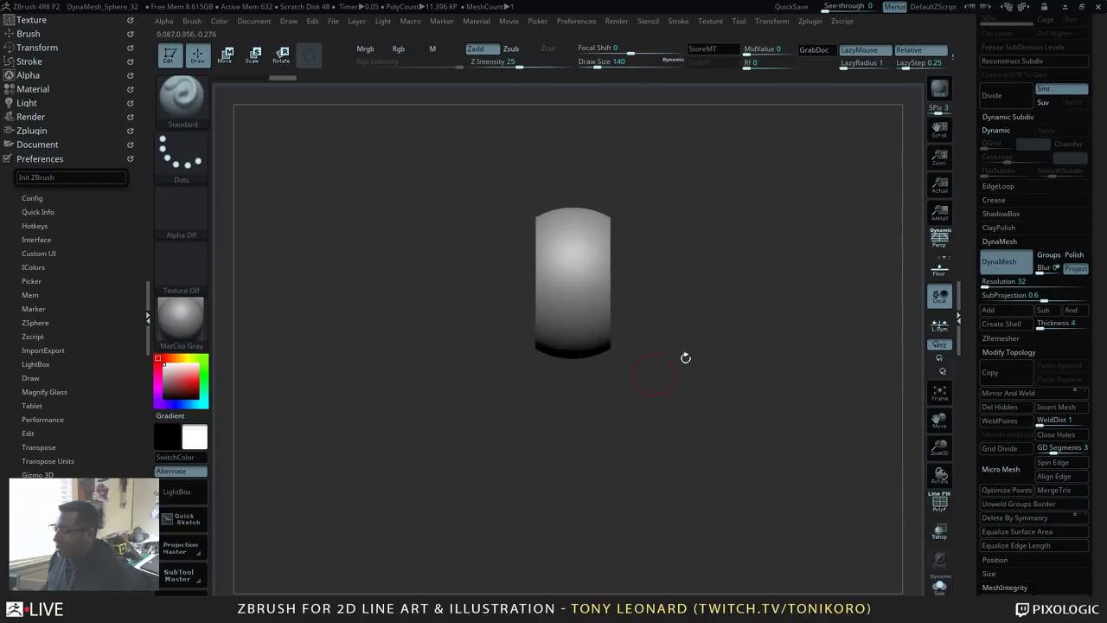
mouse_move(744, 398)
left_mouse_down()
mouse_move(734, 430)
mouse_move(760, 432)
mouse_move(758, 397)
mouse_move(801, 455)
mouse_move(780, 409)
left_mouse_up()
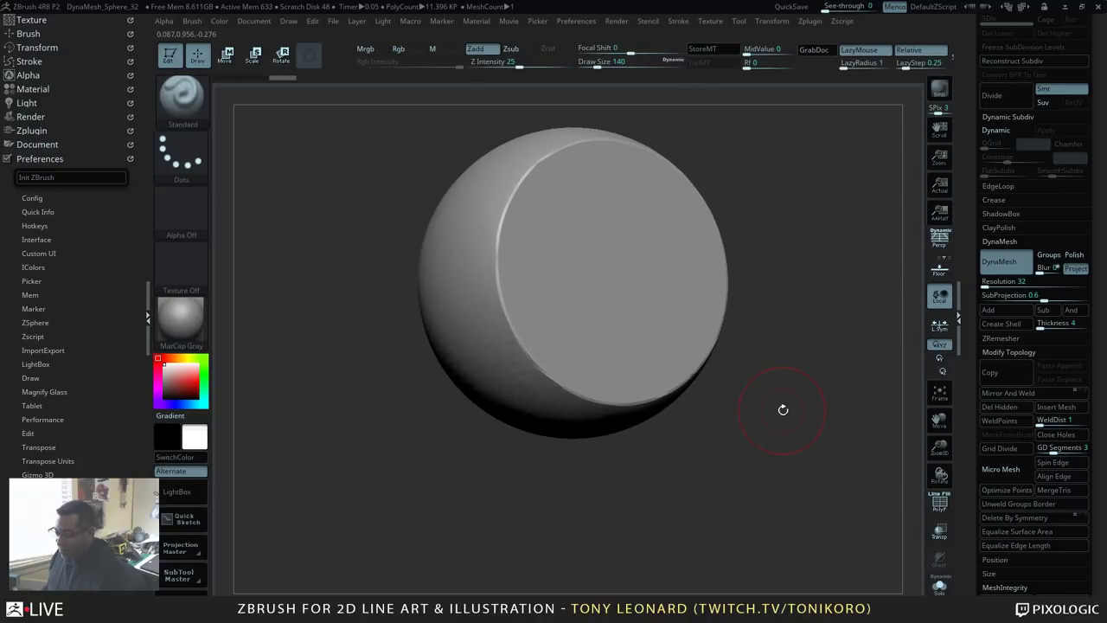
Step: Show the polyframe wireframe and remesh the clipped sphere with DynaMesh to even out its topology
key("shift+f")
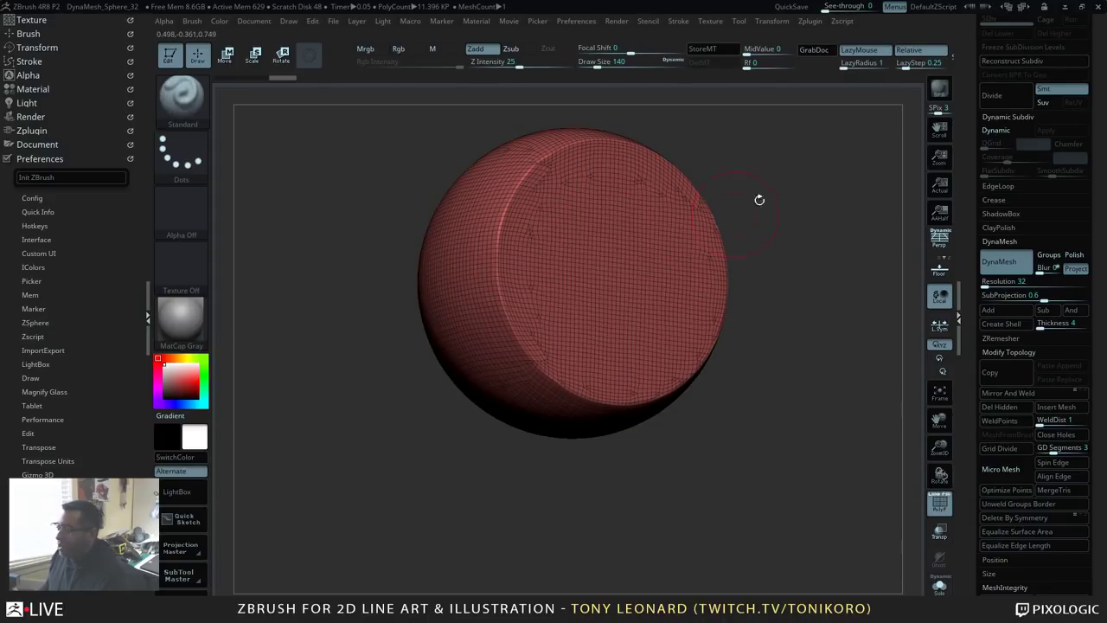
key("ctrl")
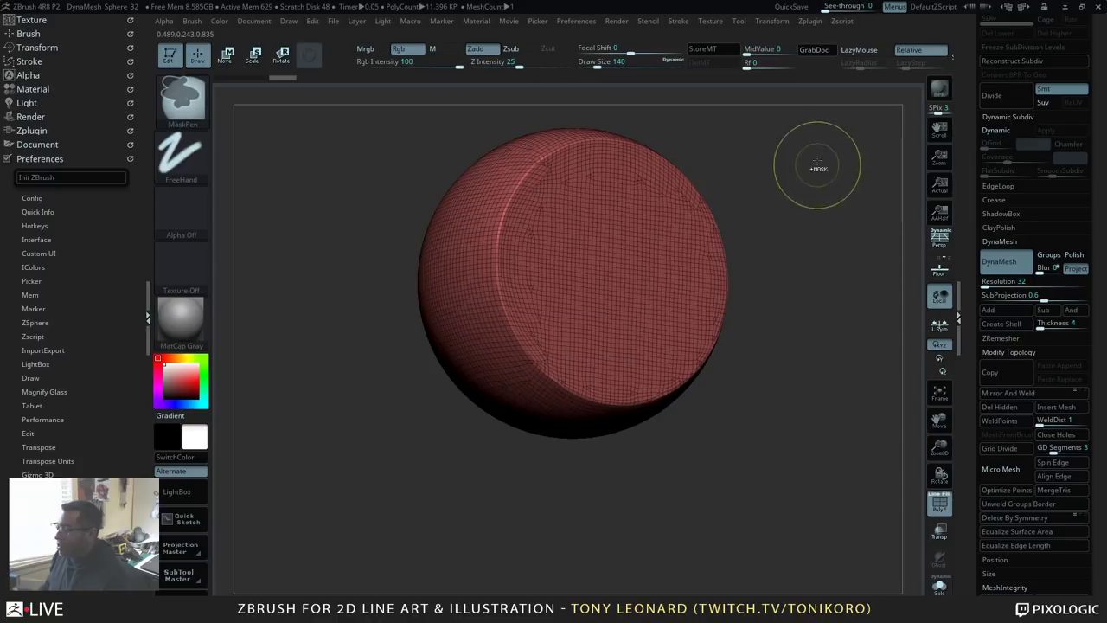
left_click_drag(829, 169, 829, 396, "ctrl")
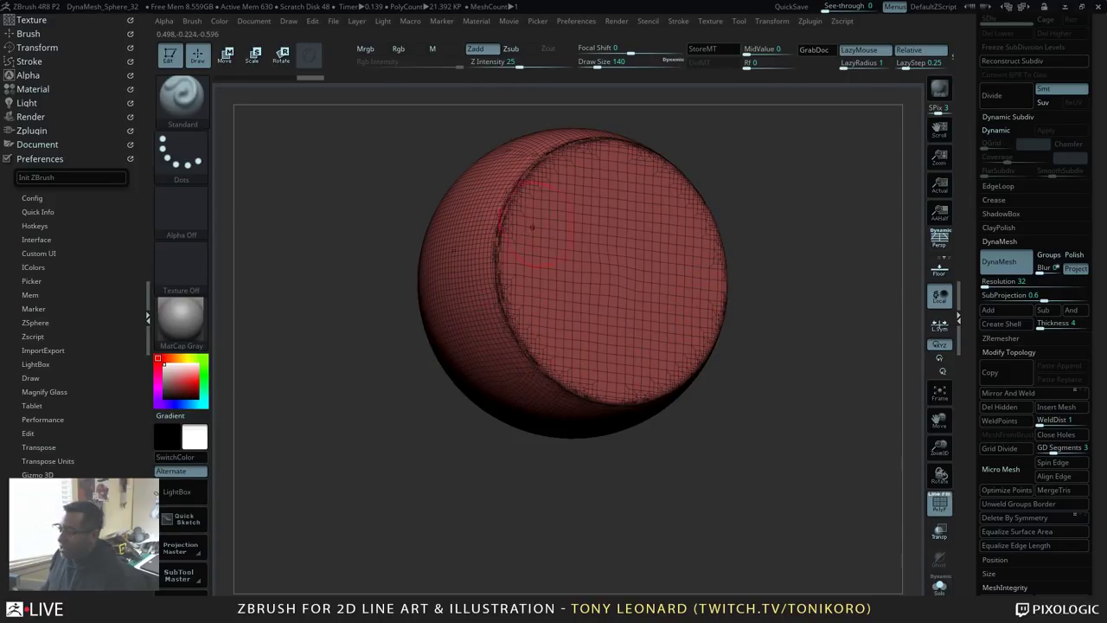
left_click_drag(628, 519, 787, 462)
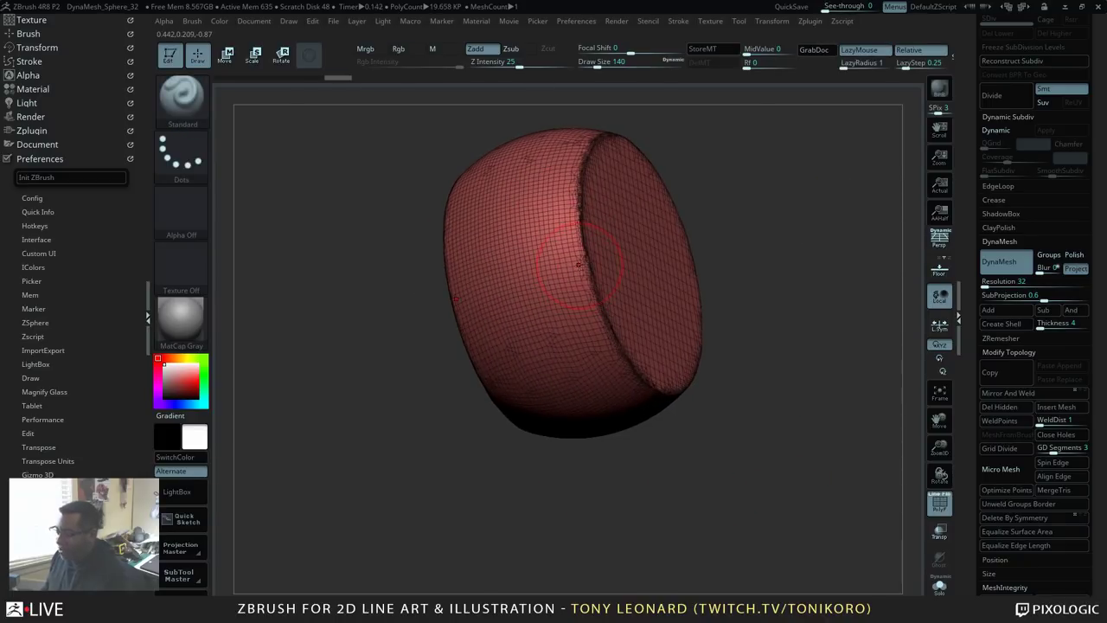
mouse_move(841, 298)
left_mouse_down()
mouse_move(823, 386)
mouse_move(811, 390)
mouse_move(813, 376)
left_mouse_up()
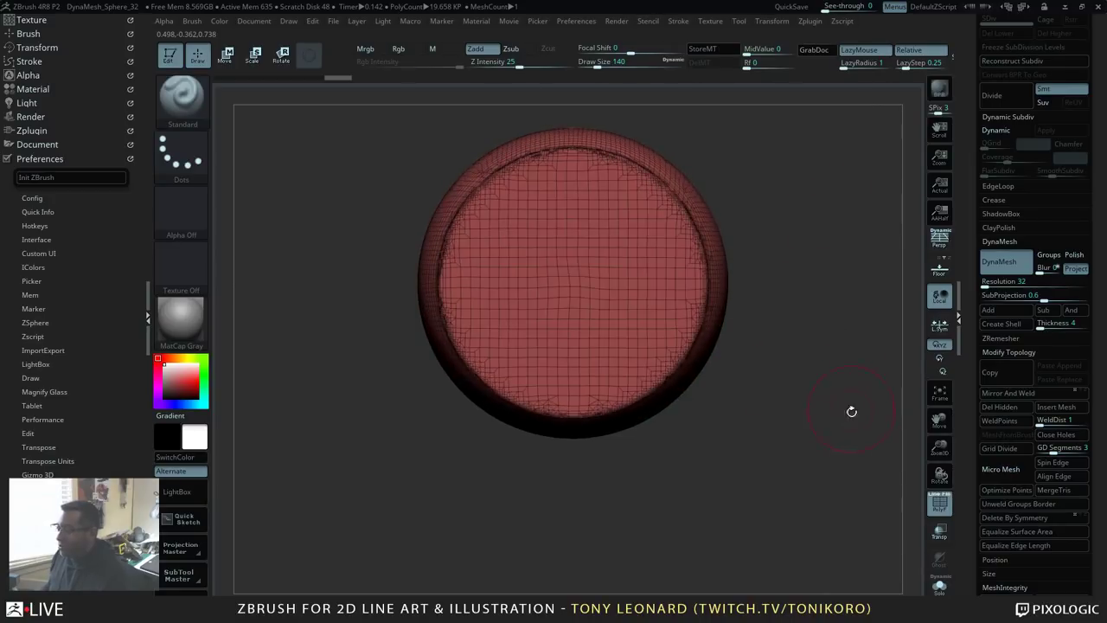
Step: Clip the top of the shape flat with a horizontal ClipCurve stroke, viewed facing a flat side
left_click_drag(850, 410, 850, 430, "alt")
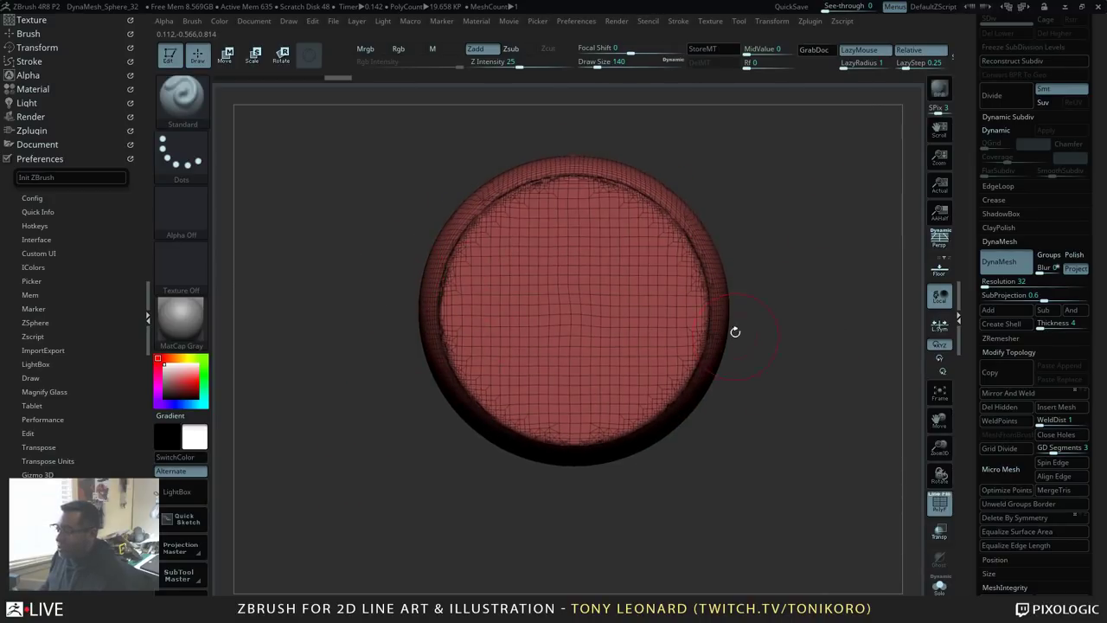
key("ctrl+shift")
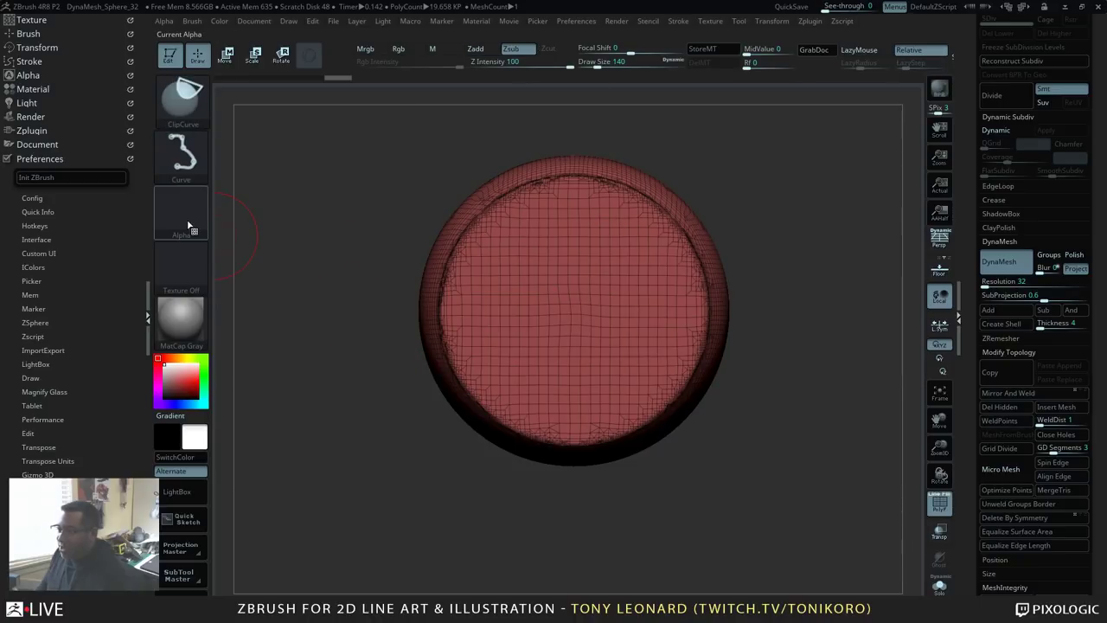
mouse_move(192, 224)
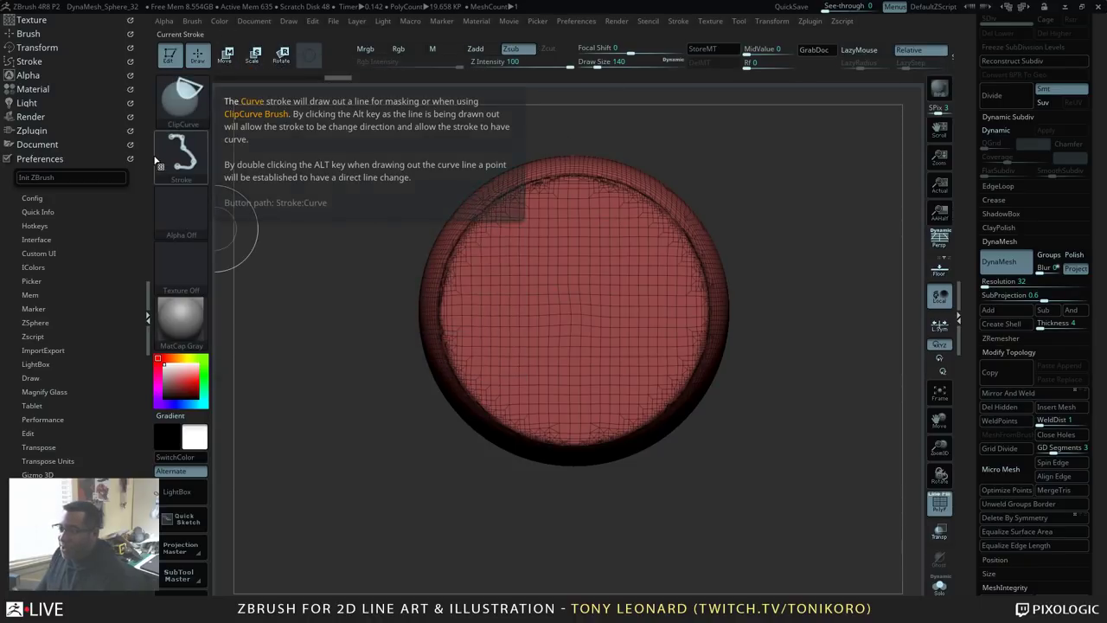
key("ctrl+shift")
mouse_move(341, 168)
left_mouse_down("ctrl+shift")
mouse_move(867, 167)
mouse_move(865, 217)
left_mouse_up("ctrl+shift")
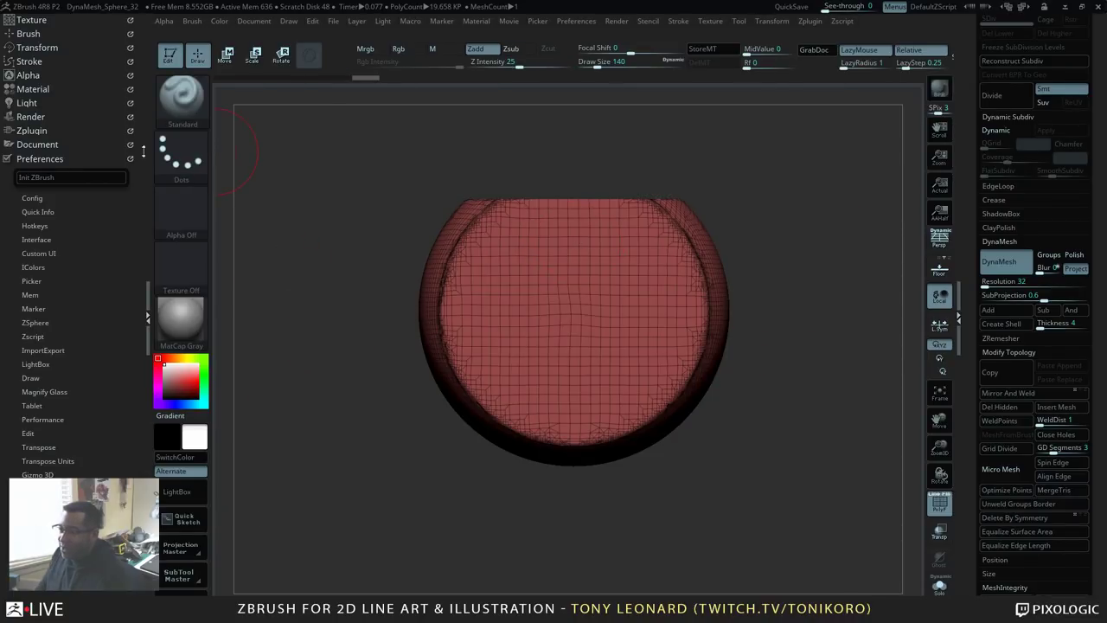
Step: Slice the shape horizontally just above its middle with the SliceCurve brush to split it into two polygroups
key("ctrl+shift")
left_click(181, 95, "ctrl+shift")
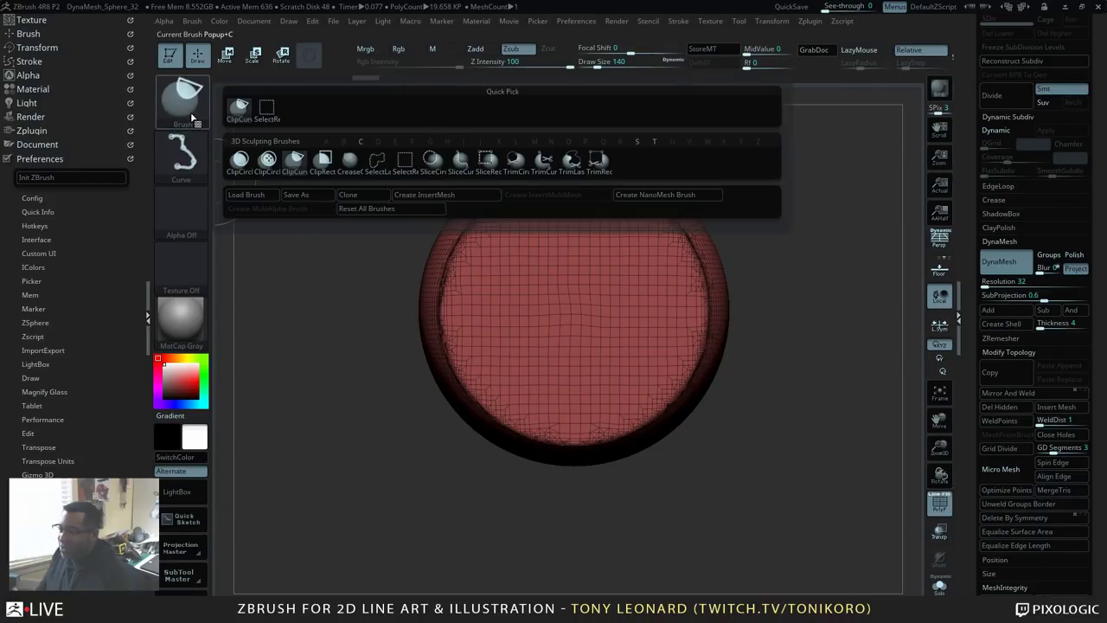
left_click(460, 162, "ctrl+shift")
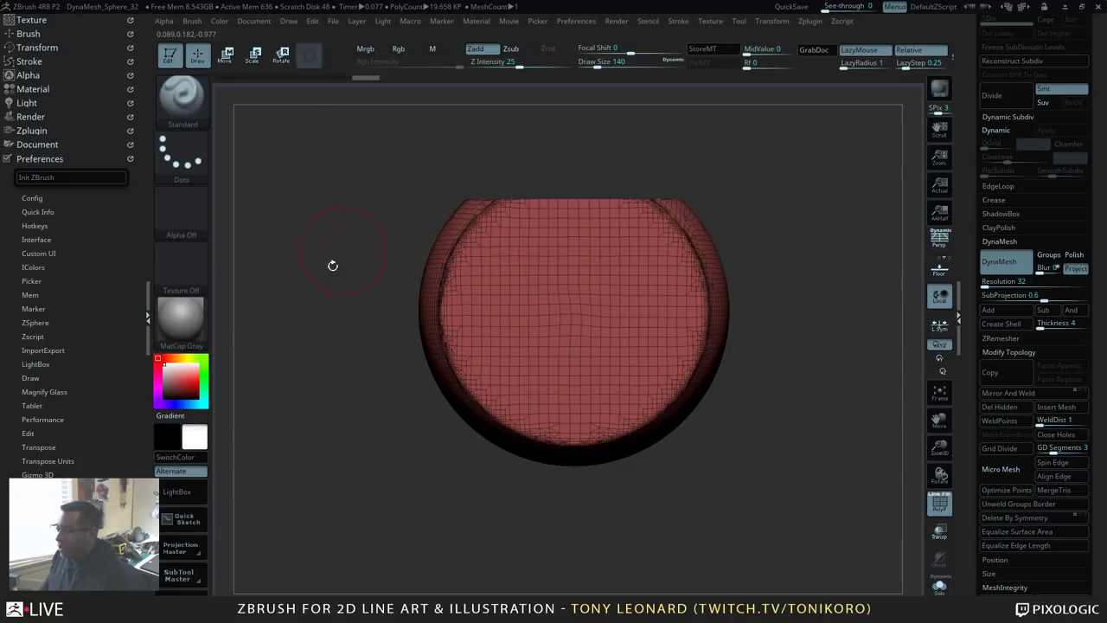
mouse_move(303, 268)
left_mouse_down("ctrl+shift")
mouse_move(408, 267)
mouse_move(877, 314)
mouse_move(875, 250)
left_mouse_up("ctrl+shift")
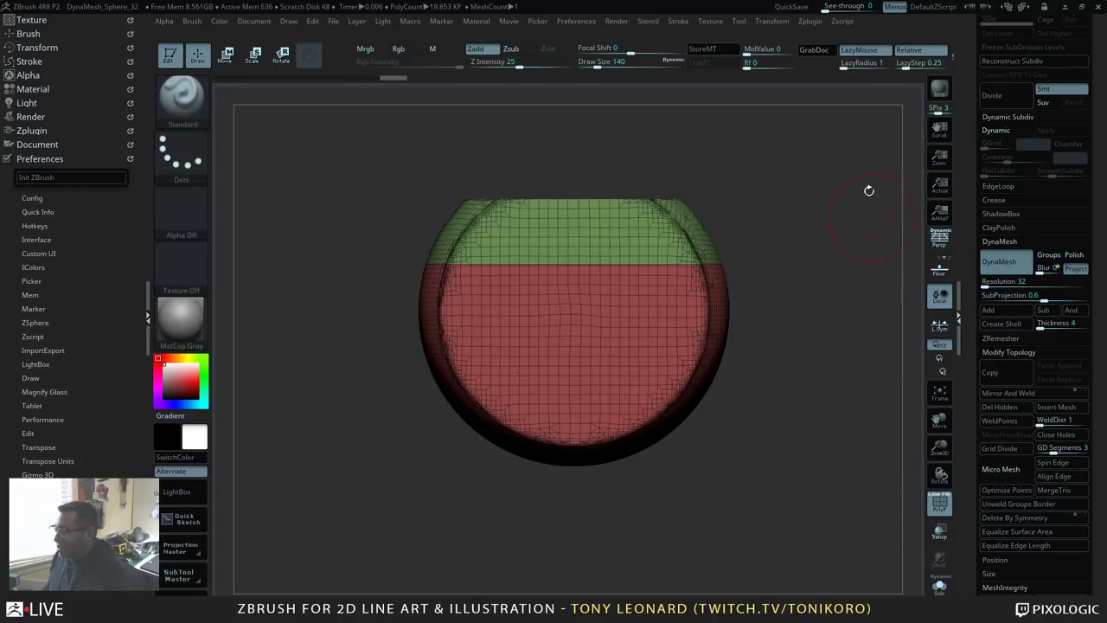
mouse_move(869, 192)
left_mouse_down()
mouse_move(803, 420)
mouse_move(853, 479)
mouse_move(796, 423)
mouse_move(809, 414)
mouse_move(830, 477)
mouse_move(833, 462)
left_mouse_up()
Step: Try remeshing the sliced shape with DynaMesh, inspect the polygroup border, and undo the remesh
mouse_move(811, 422)
left_mouse_down("ctrl")
mouse_move(813, 514)
mouse_move(781, 437)
left_mouse_up("ctrl")
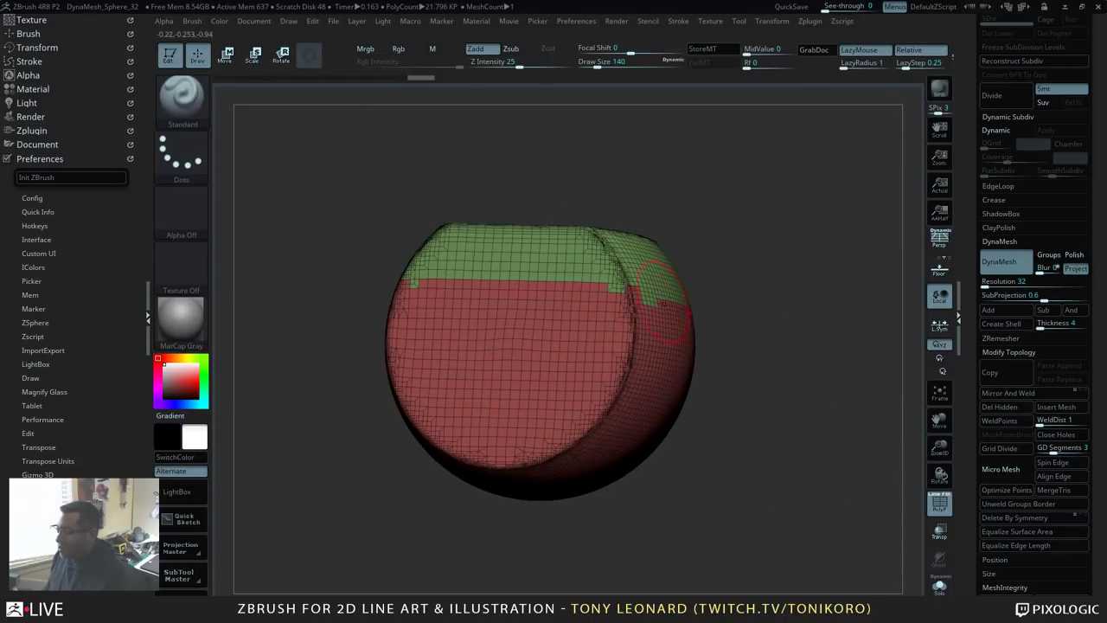
left_click_drag(748, 388, 701, 430)
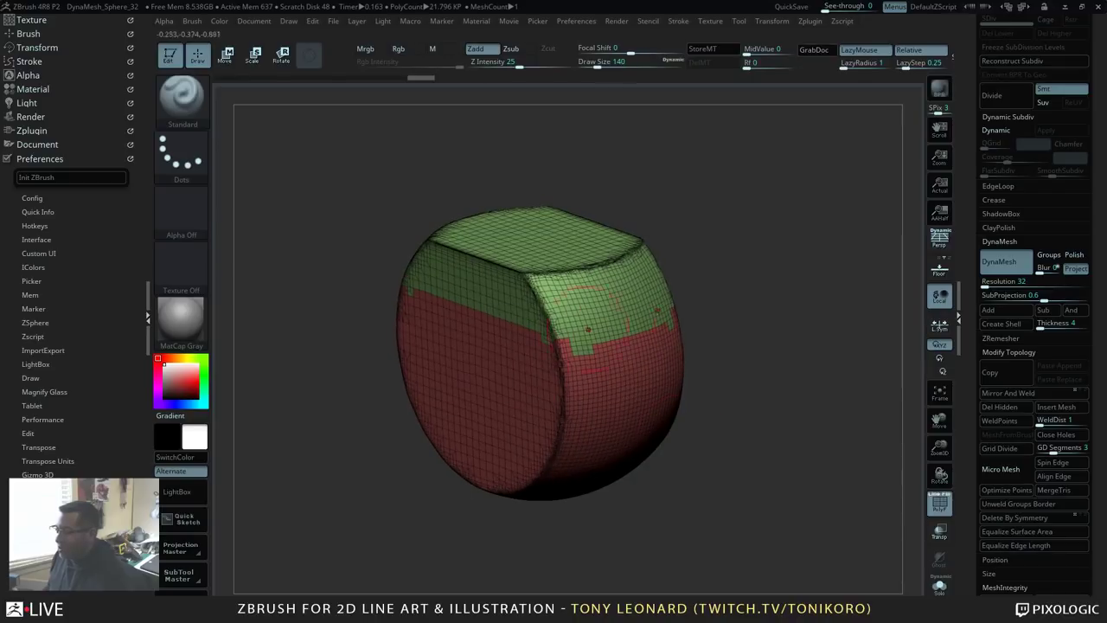
left_click_drag(749, 344, 747, 366, "ctrl")
left_click_drag(846, 395, 850, 472)
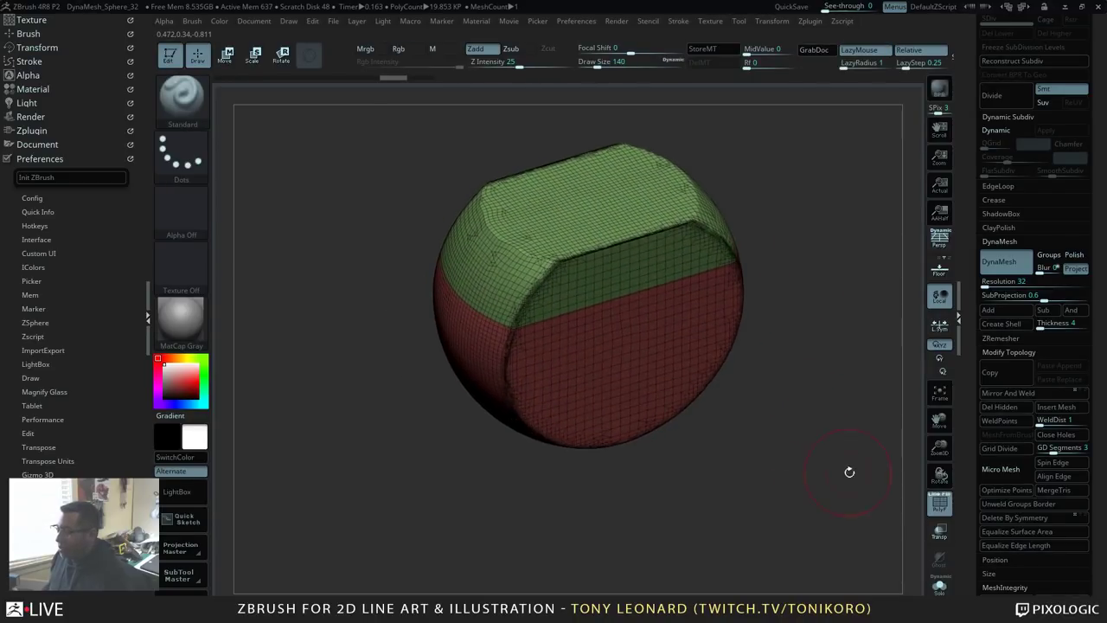
Step: Hide the lower red polygroup to isolate the upper green section and view it from below
left_click(601, 388, "ctrl+shift")
left_click(600, 388, "ctrl+shift")
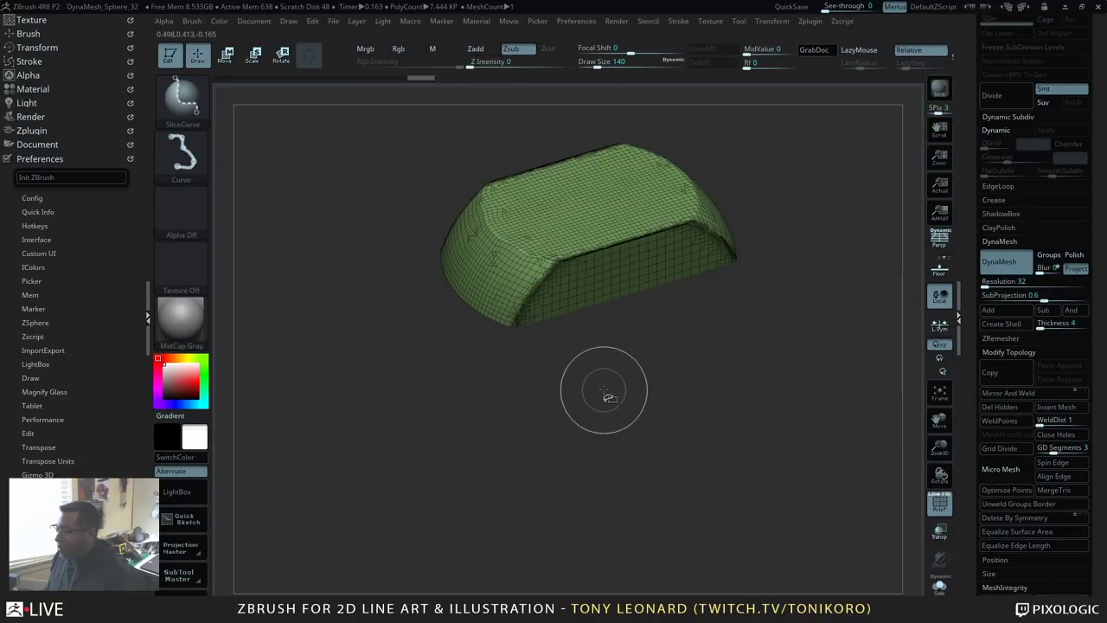
left_click_drag(804, 409, 802, 355)
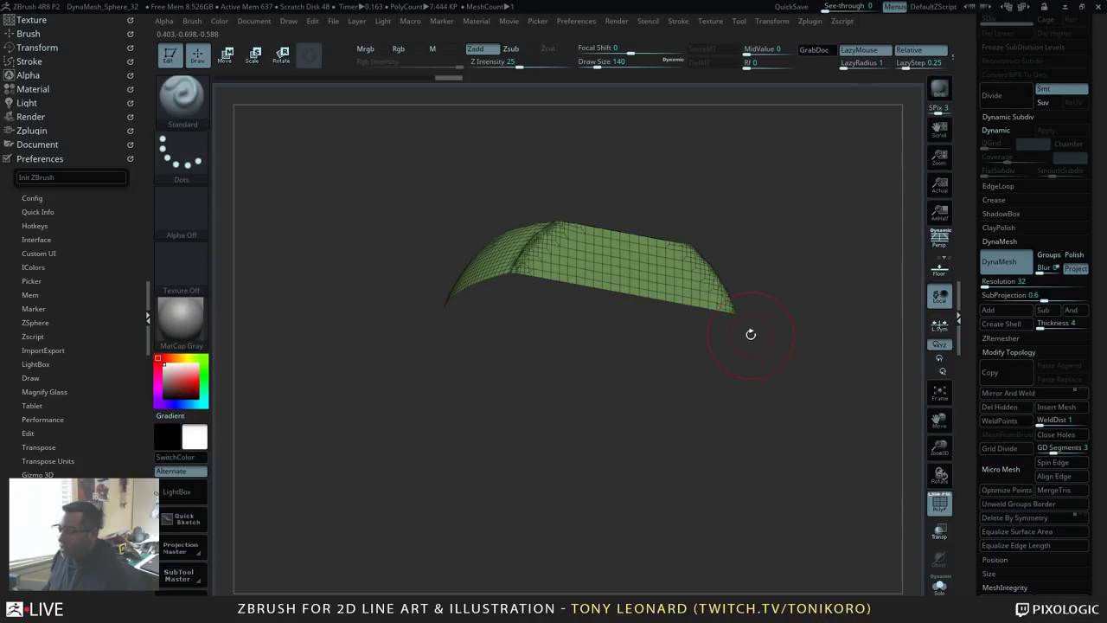
Step: Inspect the isolated green section, unhide the rest of the shape, and return to facing its flat side
left_click_drag(761, 351, 790, 420)
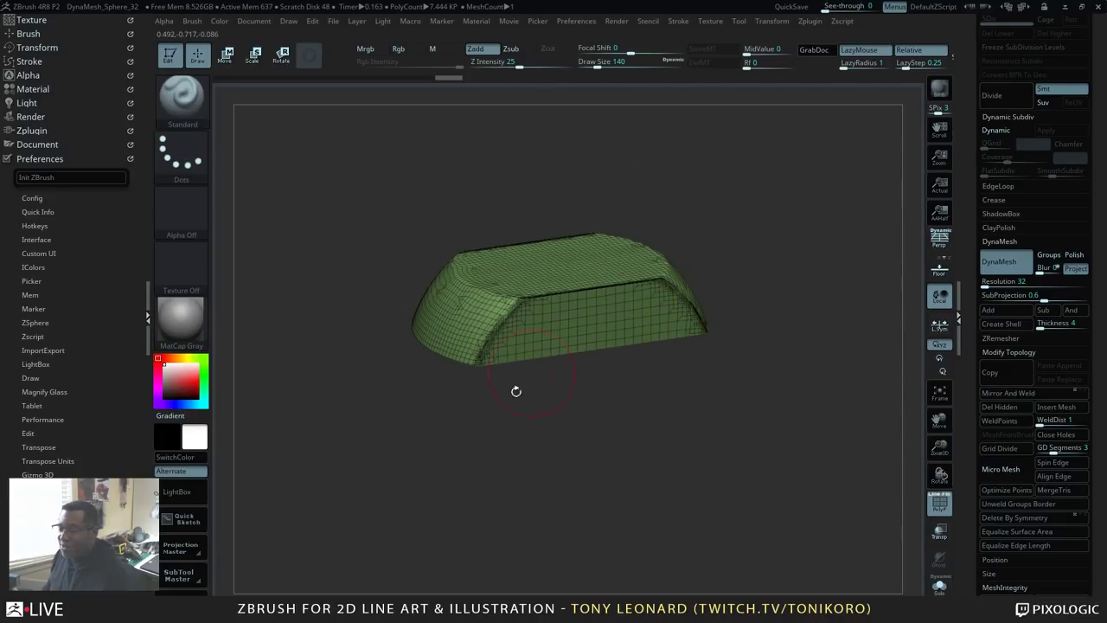
left_click(824, 441, "ctrl+shift")
left_click_drag(817, 417, 646, 227)
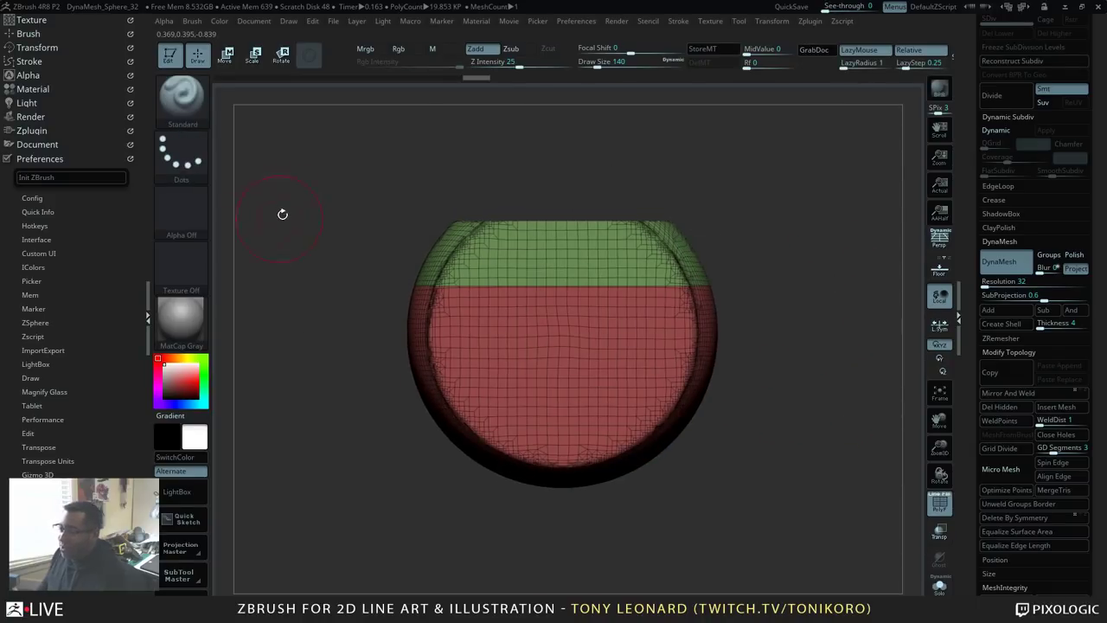
Step: Slice the shape with a V-shaped SliceCurve stroke meeting at its base, and slice it horizontally through the red section
key("ctrl+shift")
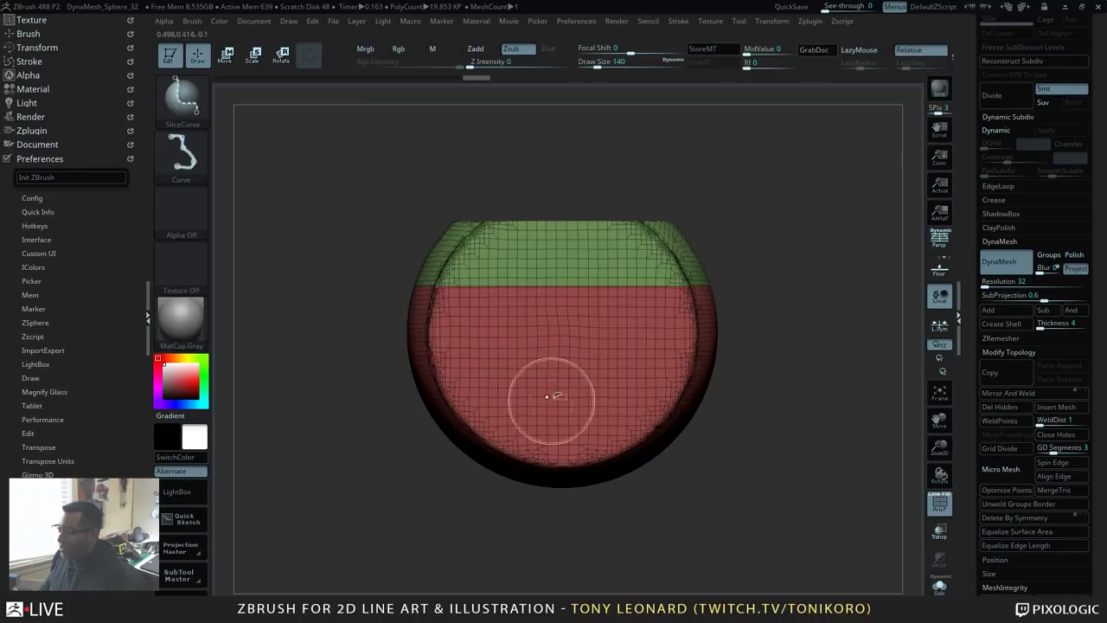
left_click_drag(419, 126, 459, 175, "ctrl+shift")
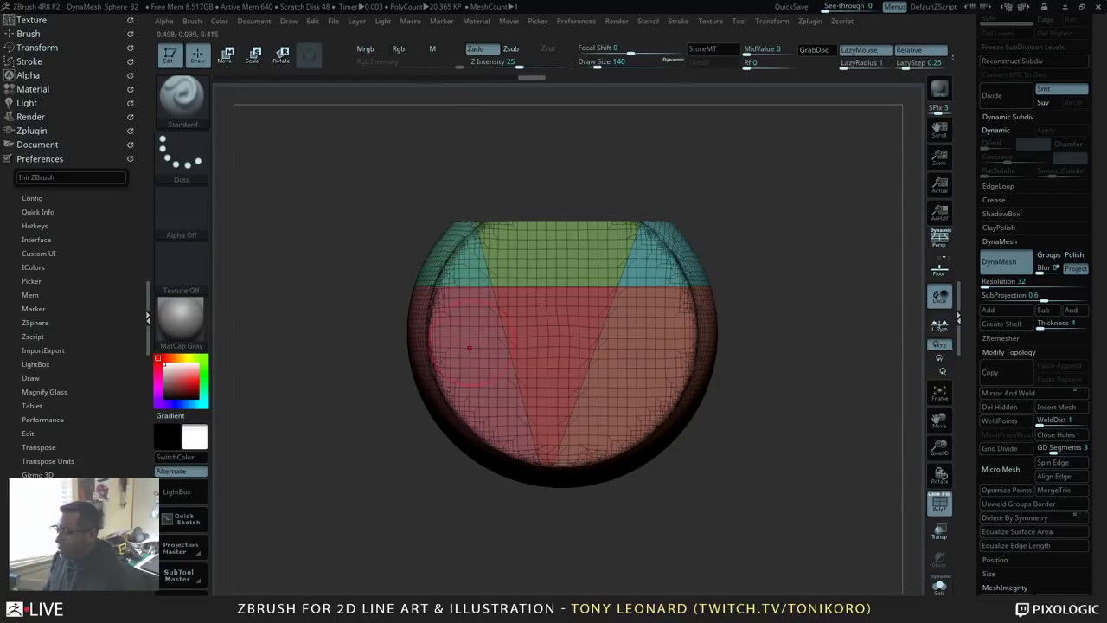
left_click_drag(826, 360, 252, 372, "ctrl+shift")
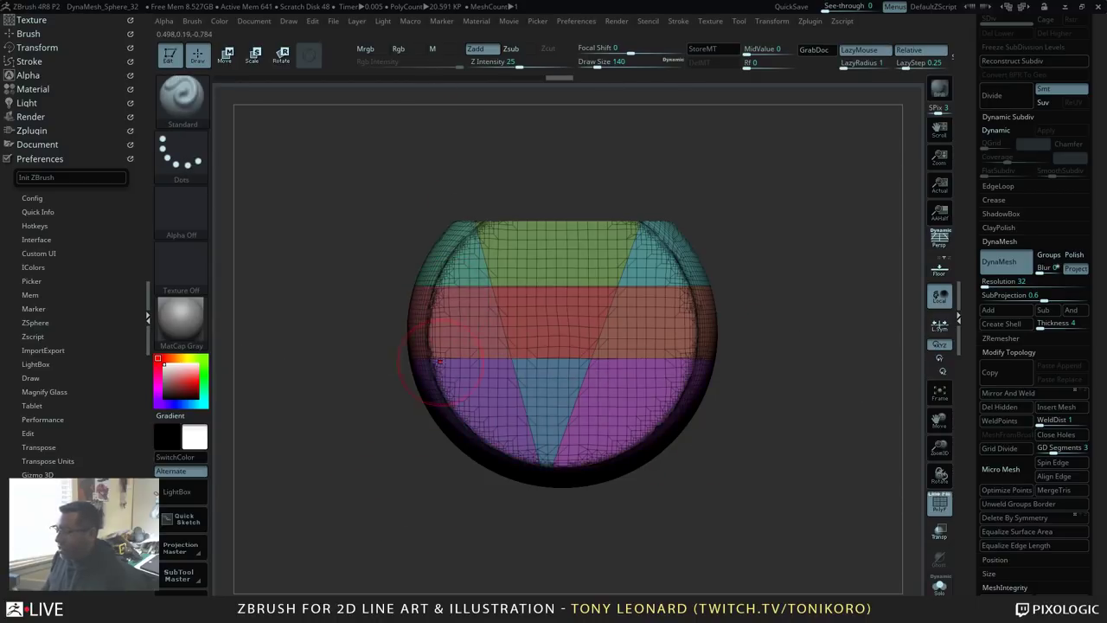
Step: Hide the upper sections and the central red piece, group the remaining lower pieces into one polygroup, and unhide everything
left_click(466, 263, "ctrl+shift")
left_click(471, 270, "ctrl+shift")
left_click(560, 260, "ctrl+shift")
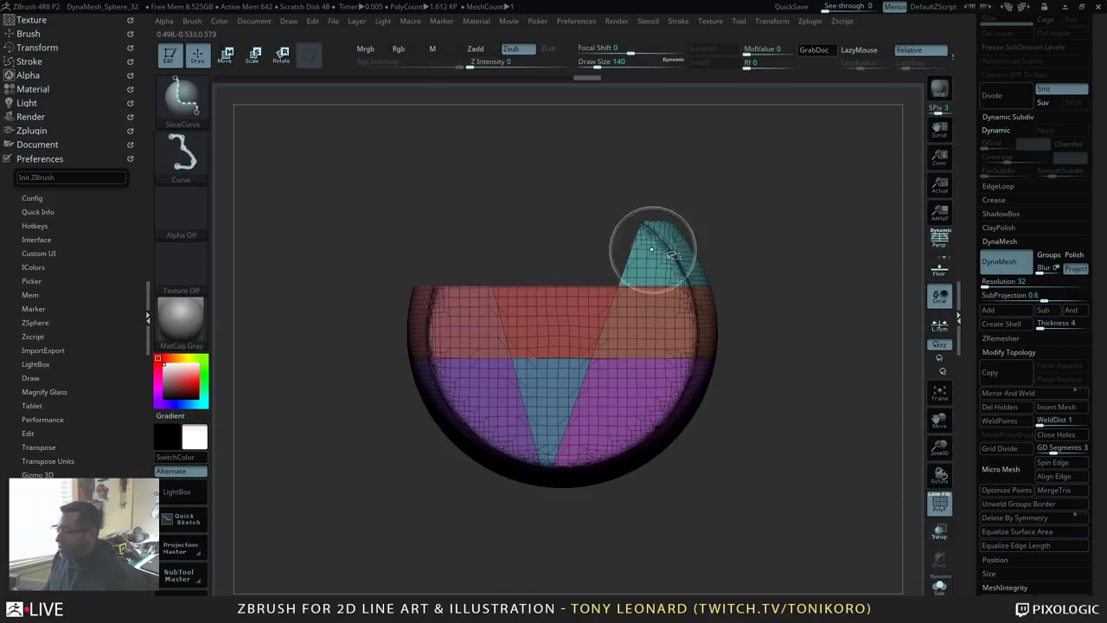
left_click(659, 251, "ctrl+shift")
left_click(526, 316, "ctrl+alt+shift")
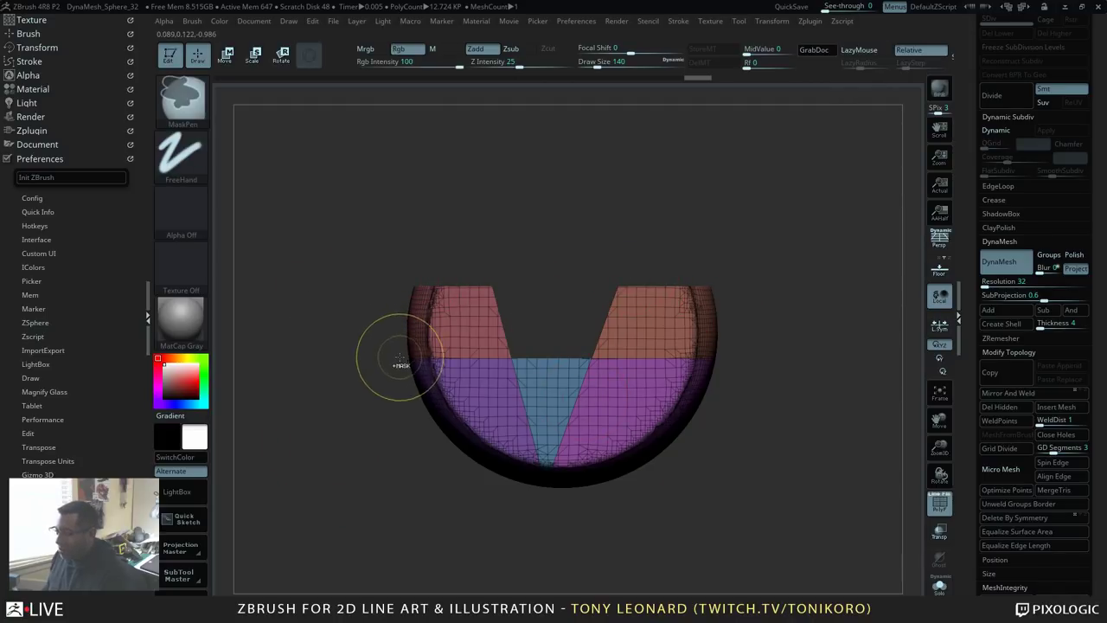
key("ctrl+w")
left_click(796, 470, "ctrl+shift")
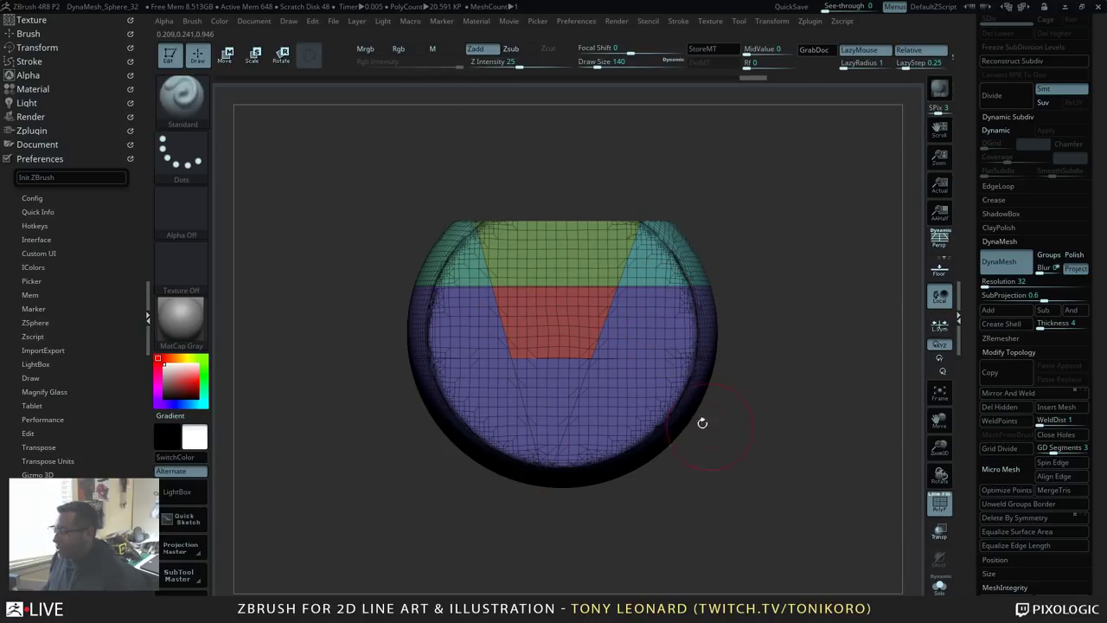
Step: Hide the blue polygroup, combine the upper sections and central notch piece into one polygroup, and unhide everything
left_click(669, 395, "ctrl+shift")
left_click(665, 399, "ctrl+shift")
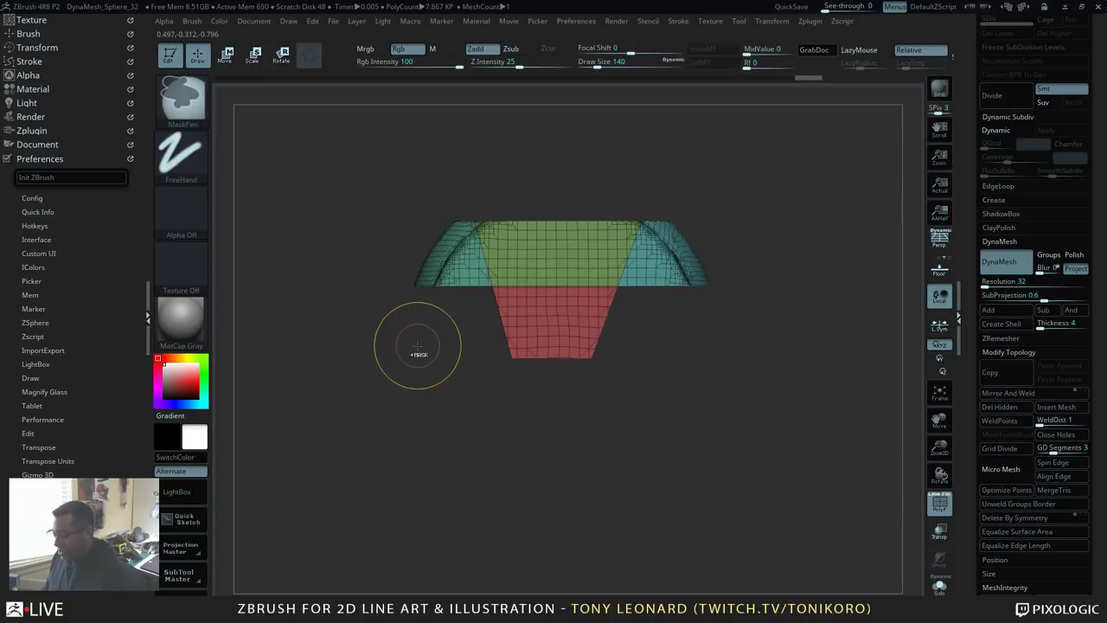
key("ctrl+w")
left_click(804, 451, "ctrl+shift")
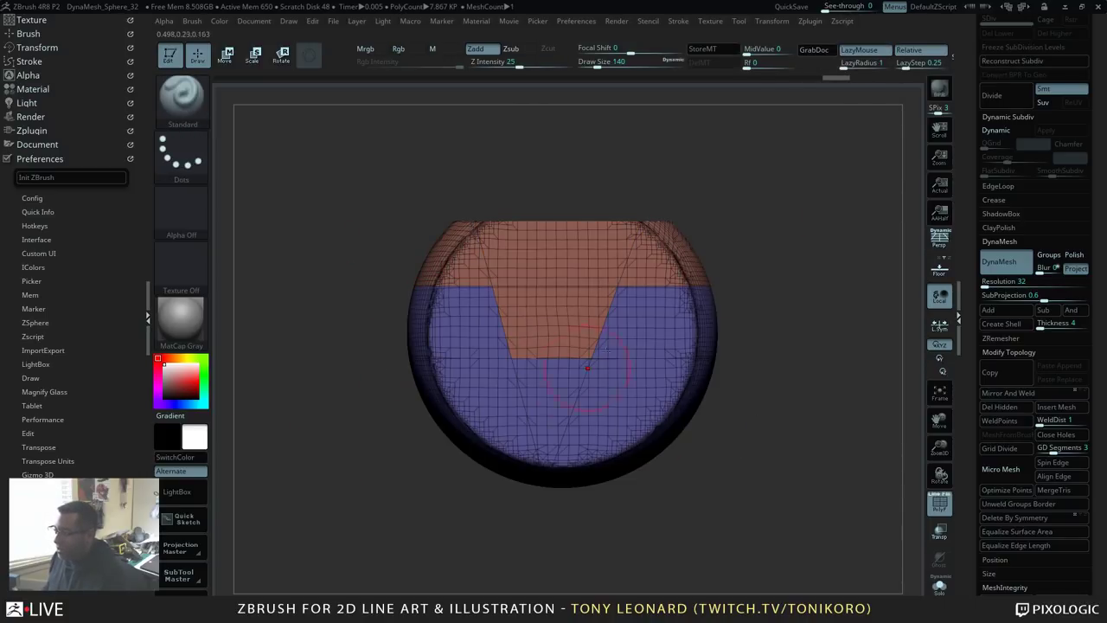
Step: Isolate the blue polygroup, examine its notched shape from several angles, and show the whole mesh again
mouse_move(797, 433)
left_mouse_down()
mouse_move(779, 479)
mouse_move(772, 448)
mouse_move(788, 436)
left_mouse_up()
mouse_move(754, 469)
left_mouse_down()
mouse_move(779, 477)
mouse_move(791, 462)
mouse_move(788, 476)
mouse_move(801, 437)
mouse_move(811, 477)
mouse_move(739, 390)
left_mouse_up()
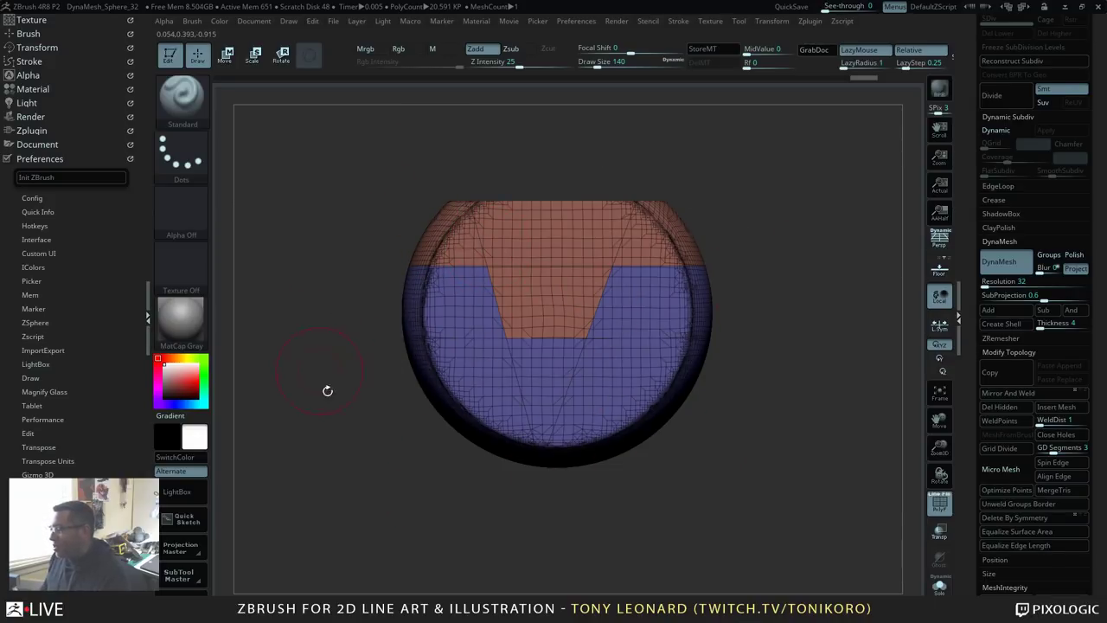
mouse_move(328, 391)
left_mouse_down()
mouse_move(407, 472)
mouse_move(467, 482)
mouse_move(459, 474)
left_mouse_up()
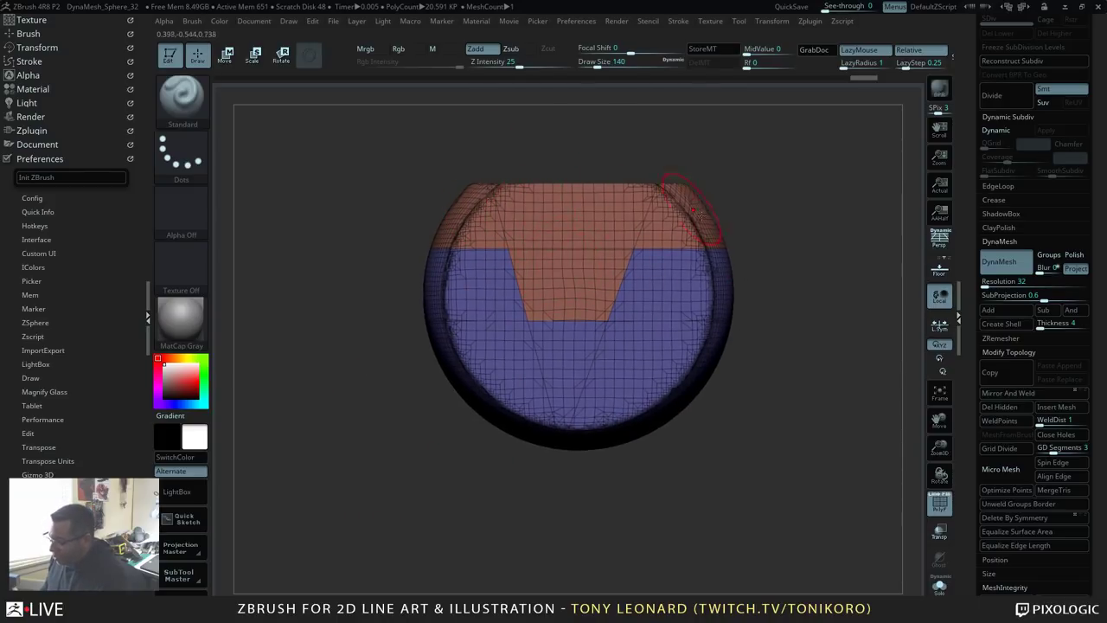
mouse_move(793, 453)
left_mouse_down()
mouse_move(825, 432)
mouse_move(840, 442)
mouse_move(816, 415)
left_mouse_up()
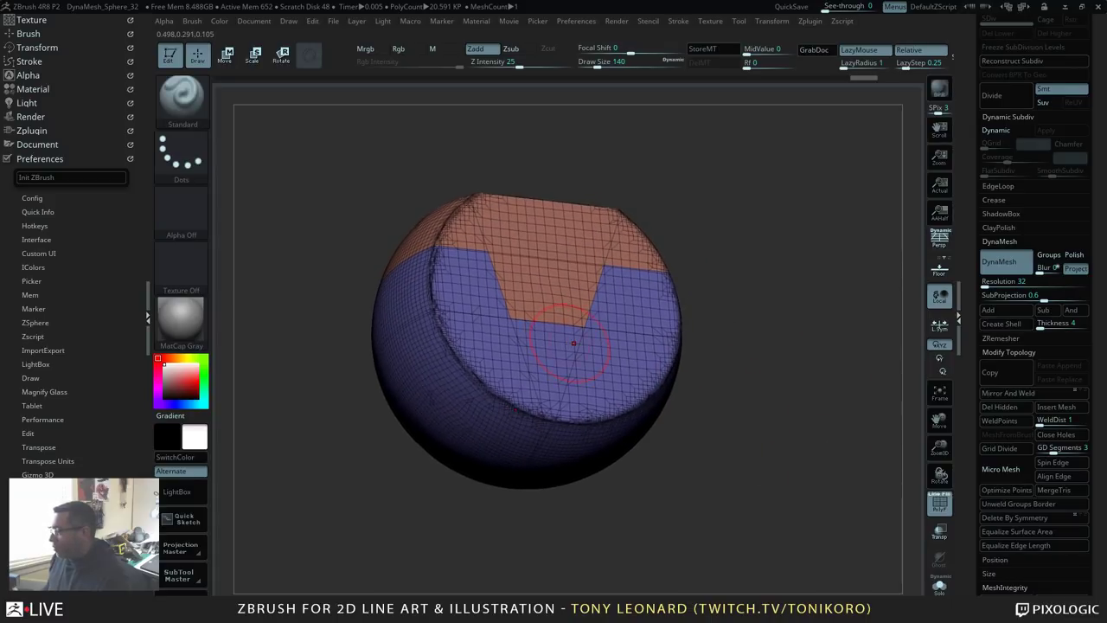
left_click(607, 381, "ctrl+shift")
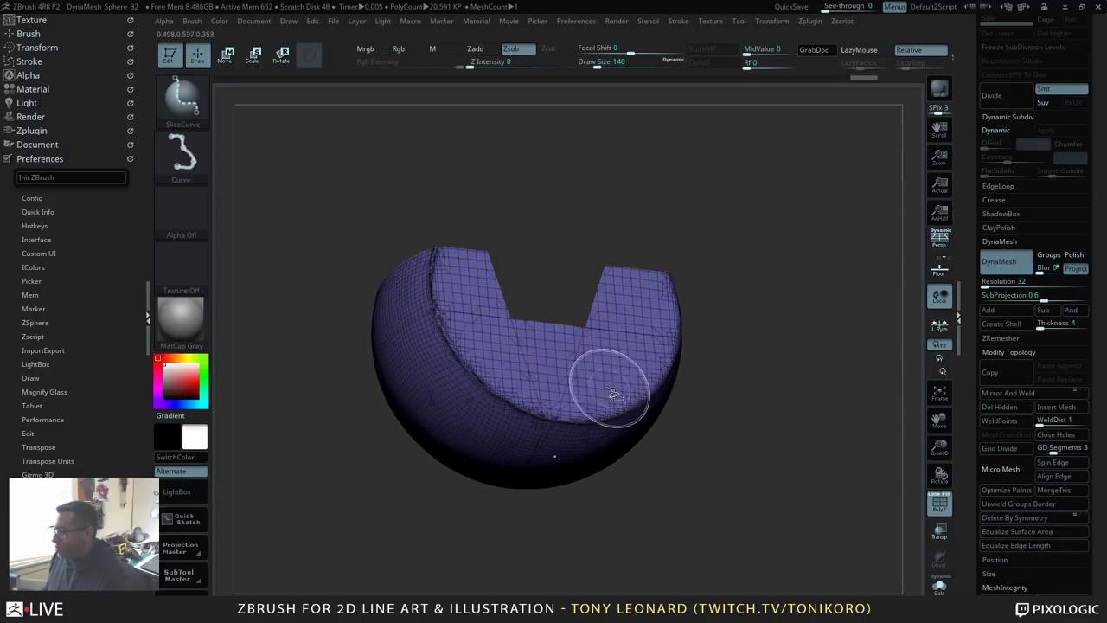
left_click_drag(770, 302, 794, 525)
mouse_move(831, 484)
left_mouse_down()
mouse_move(794, 486)
mouse_move(817, 485)
left_mouse_up()
left_click_drag(748, 487, 840, 487)
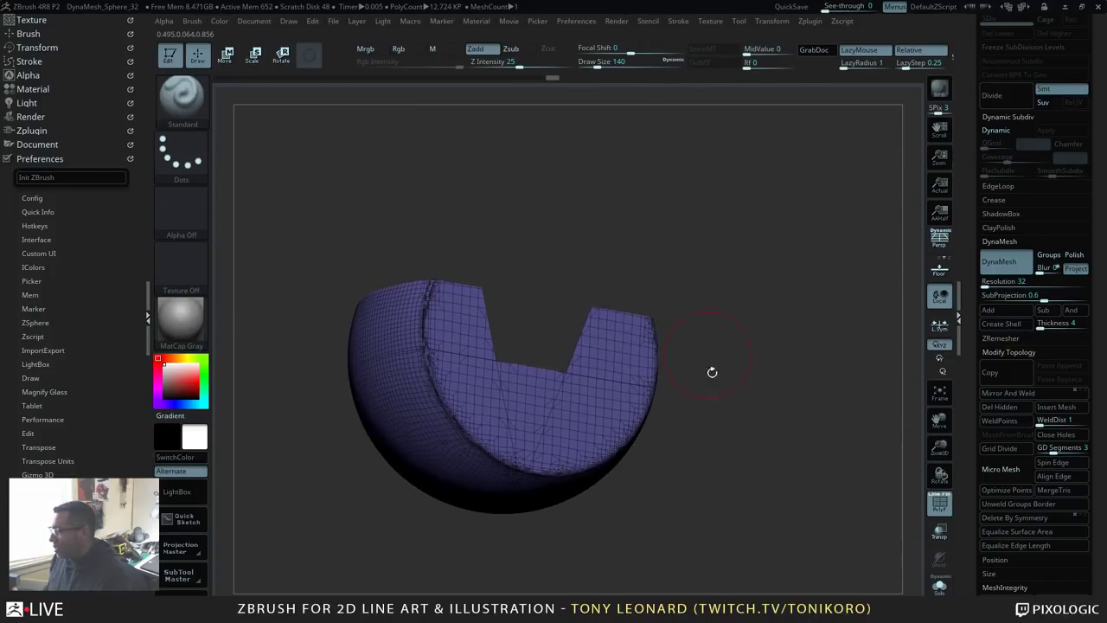
left_click(745, 443, "ctrl+shift")
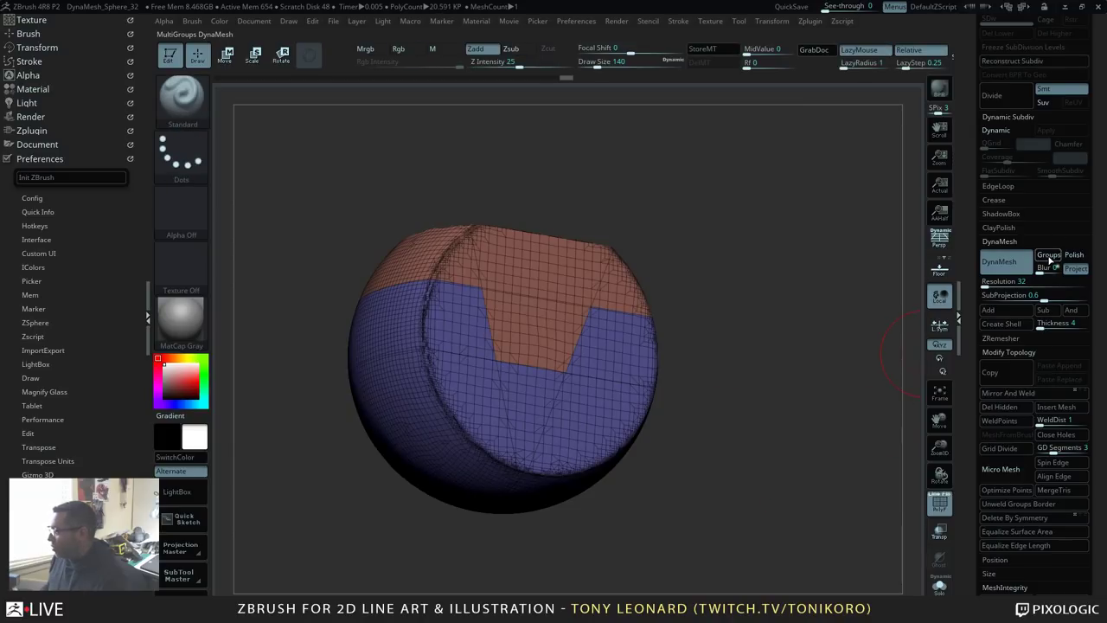
Step: Try remeshing with DynaMesh Groups enabled, inspect the border between the two polygroups, and undo the remesh
left_click_drag(736, 247, 740, 467, "ctrl")
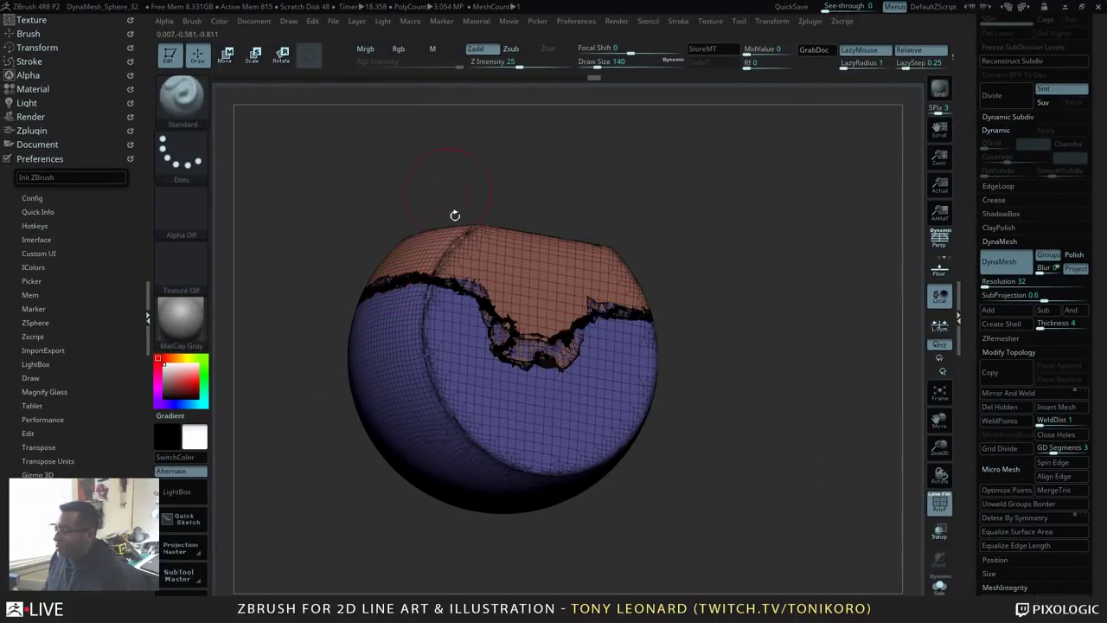
left_click_drag(723, 441, 445, 414)
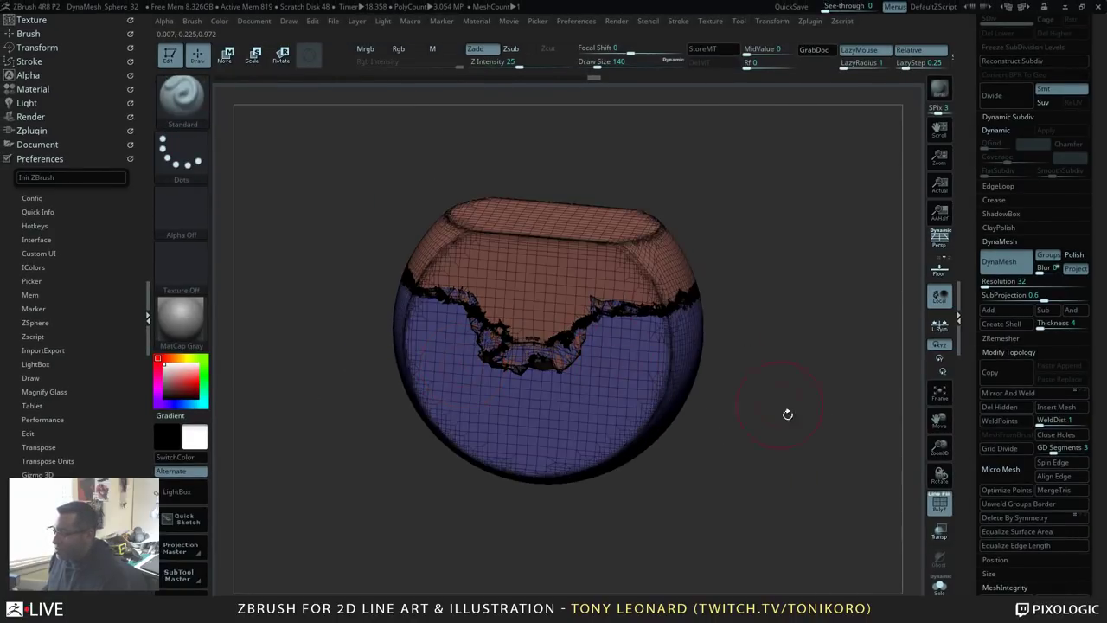
left_click_drag(787, 414, 557, 383)
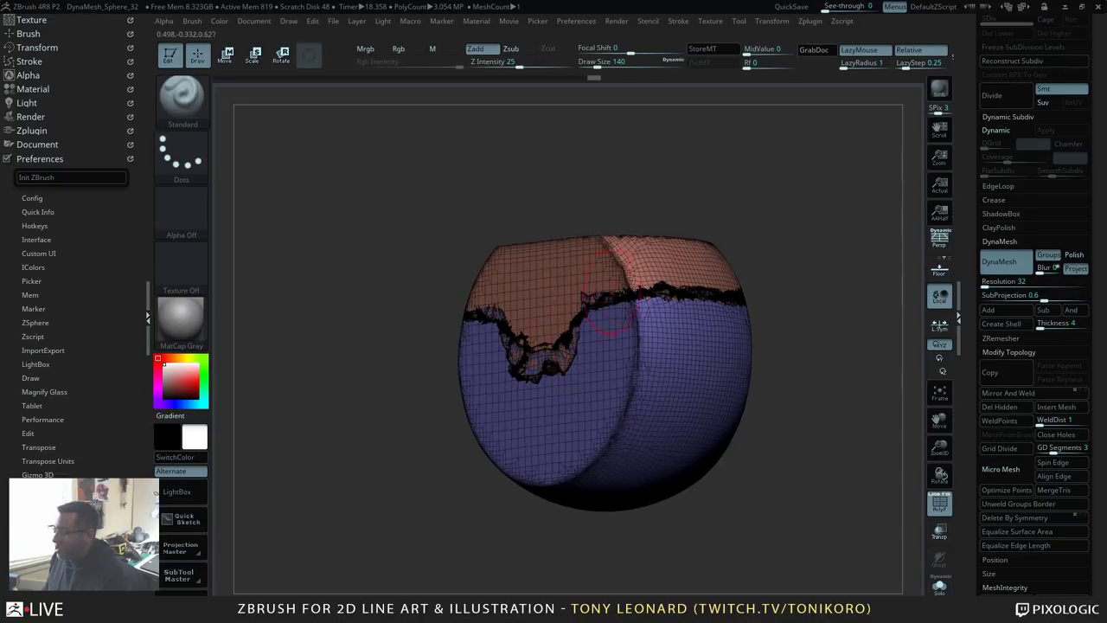
left_click_drag(836, 379, 856, 370)
key("ctrl+z")
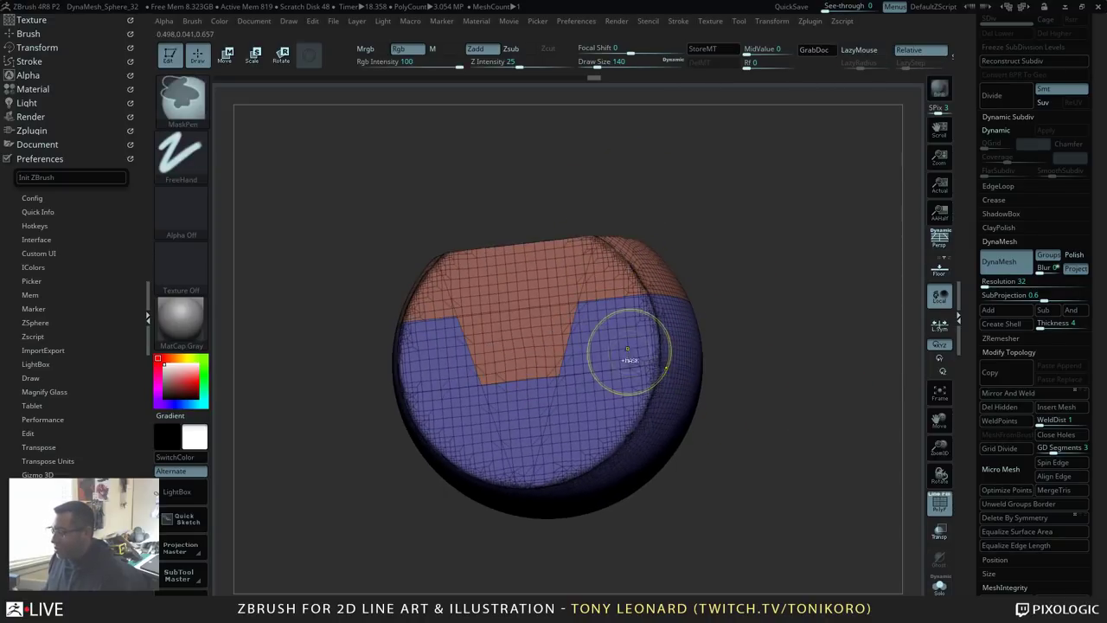
Step: Mask the lower blue polygroup with the Move gizmo, leaving the upper orange polygroup unmasked
left_click_drag(782, 342, 851, 409)
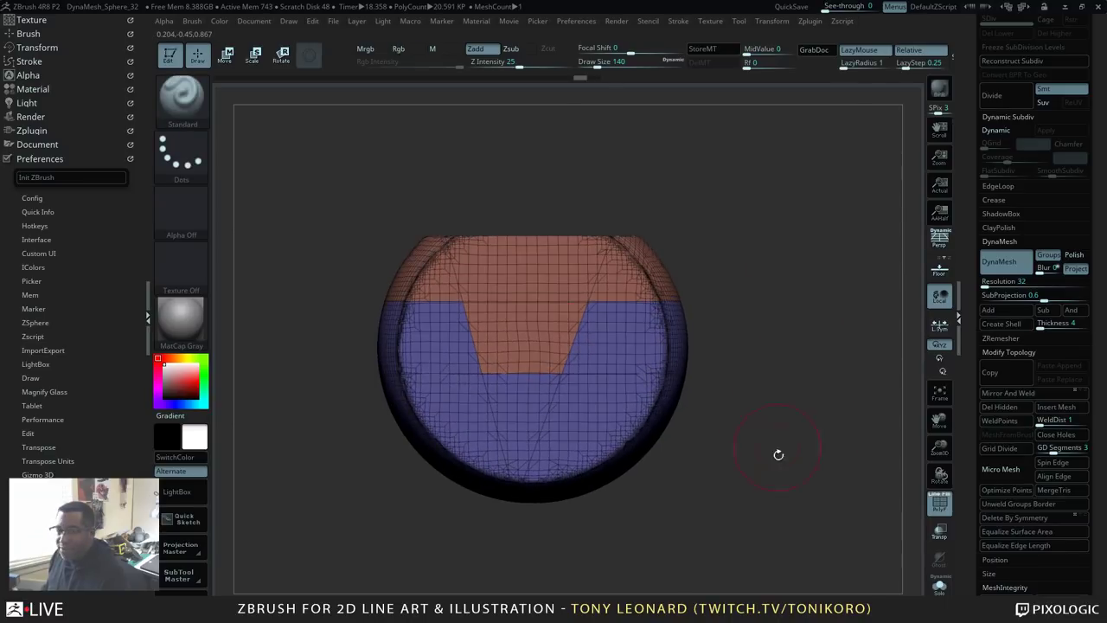
left_click_drag(779, 455, 770, 428, "alt")
left_click_drag(771, 429, 763, 404, "alt")
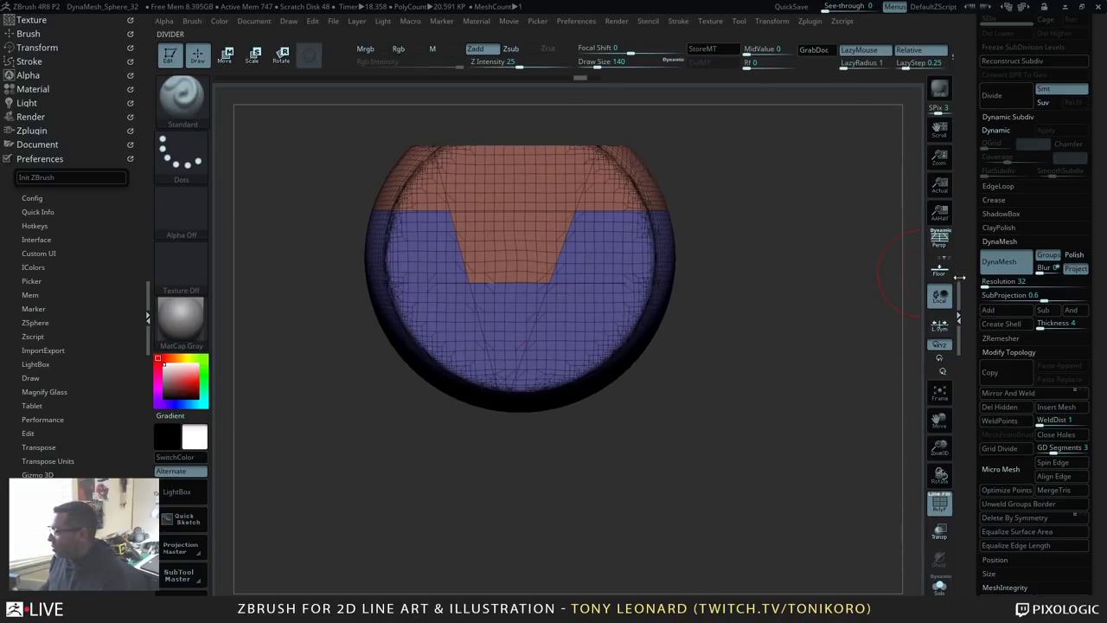
scroll(966, 471, "down", 3)
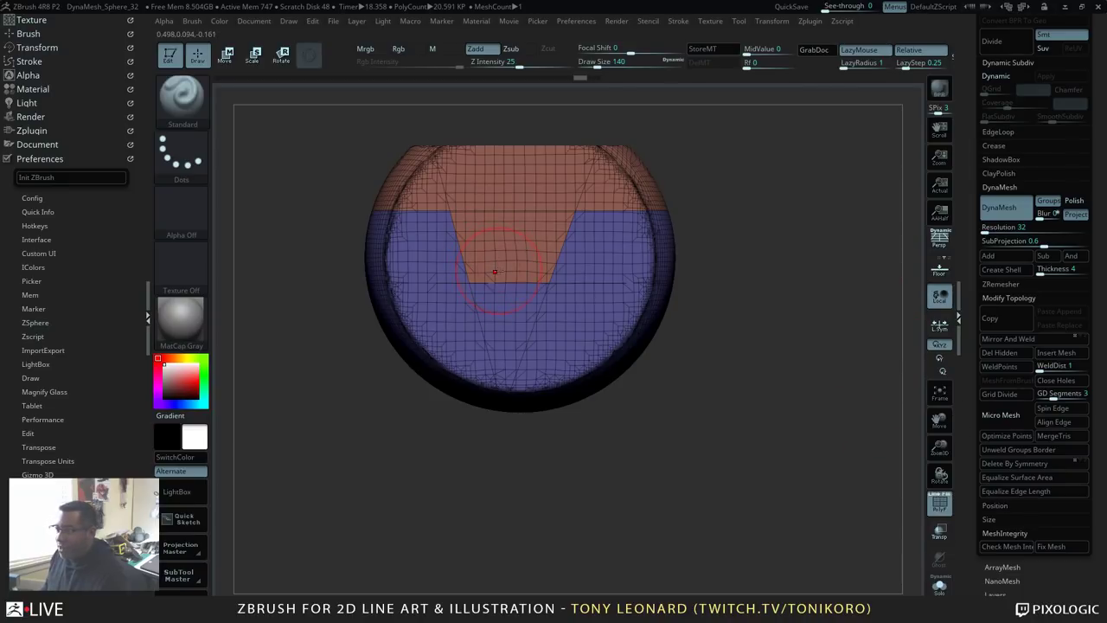
key("w")
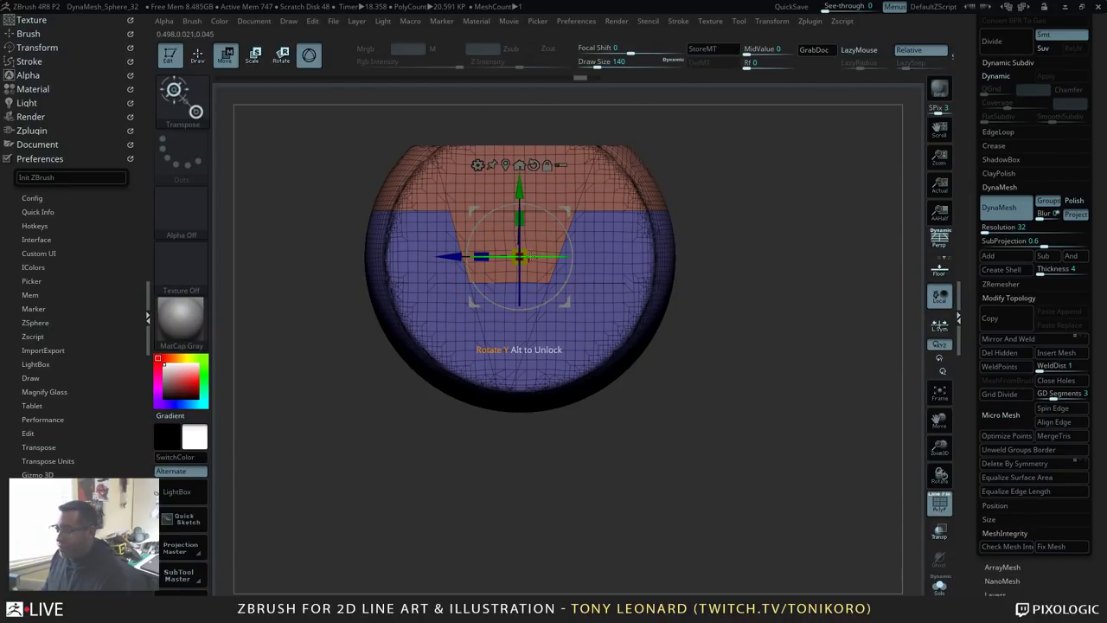
left_click(611, 184, "ctrl")
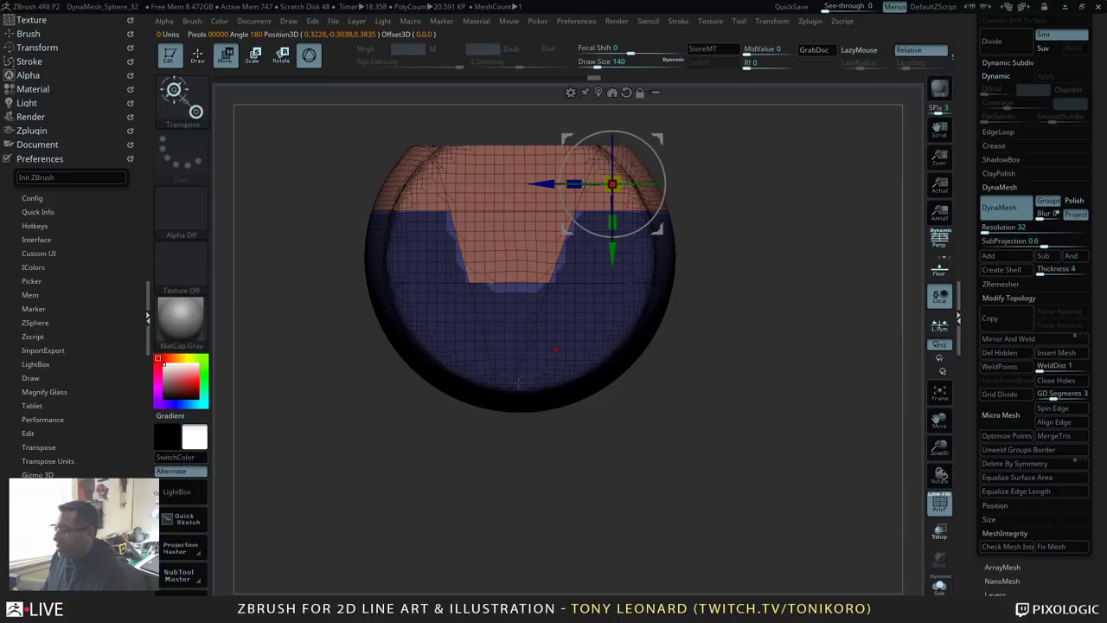
Step: Separate the upper section into its own subtool with Split Unmasked Points
left_click_drag(803, 375, 848, 506)
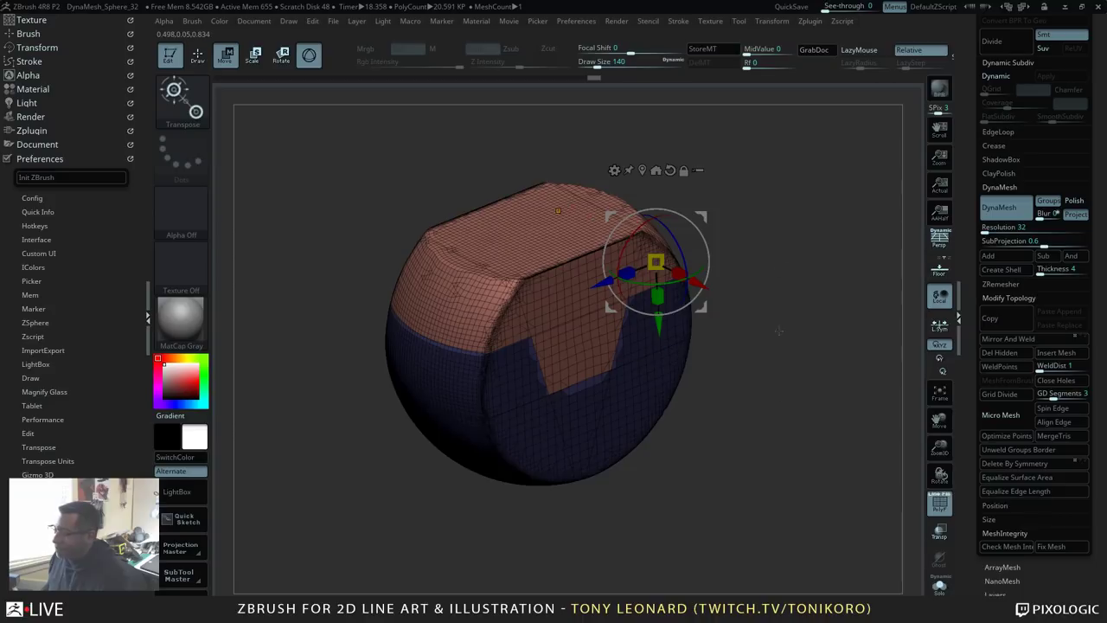
left_click_drag(818, 397, 835, 403, "alt")
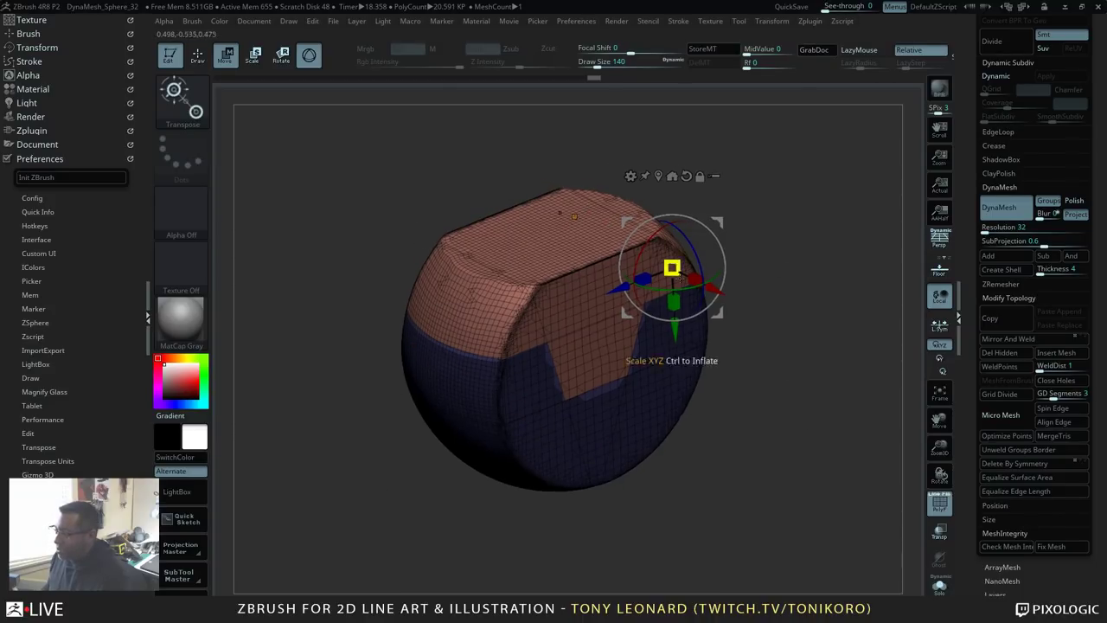
left_click_drag(779, 443, 798, 383)
left_click_drag(778, 332, 774, 382, "alt")
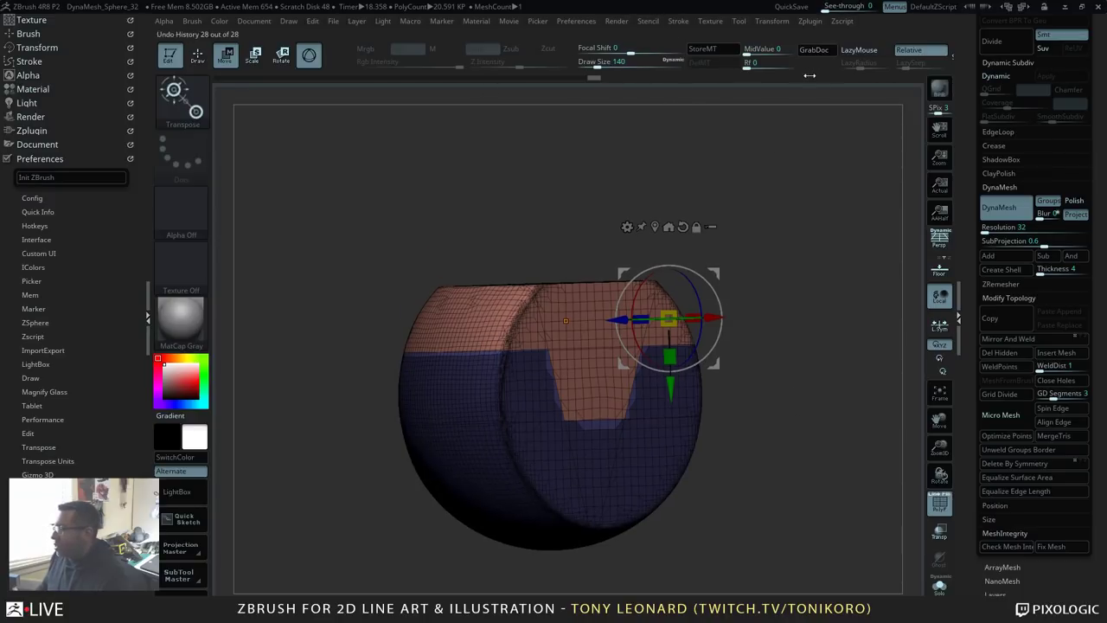
left_click_drag(813, 75, 398, 96)
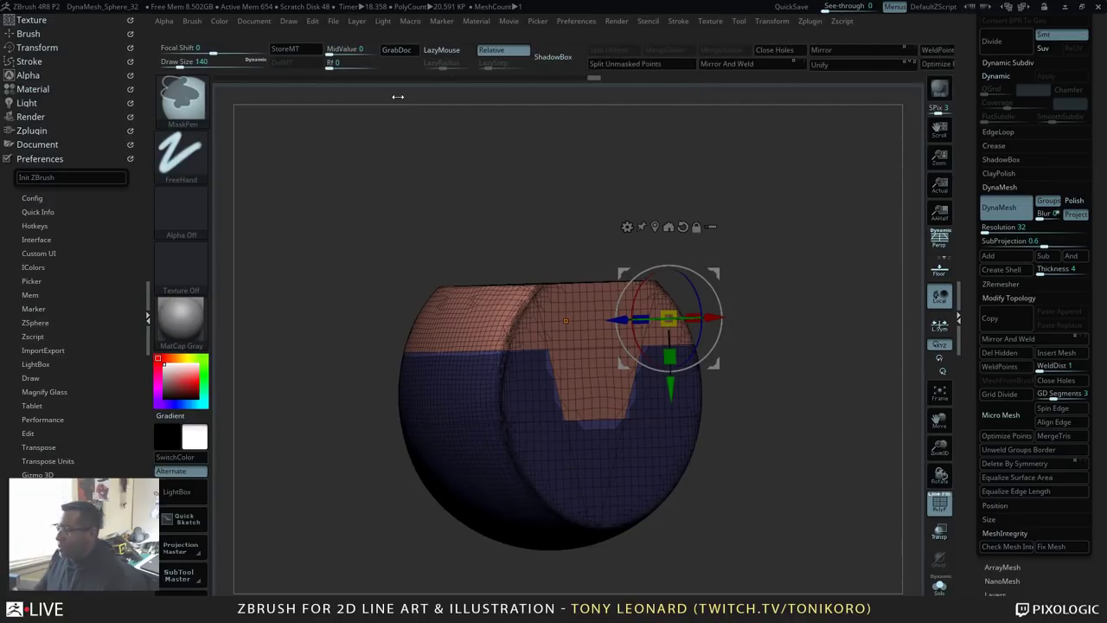
left_click(611, 65)
left_click_drag(562, 340, 502, 349)
left_click_drag(804, 332, 832, 432)
Step: Open the subtool list and hide the split-off upper piece so only the lower piece is displayed
left_click_drag(974, 133, 976, 248)
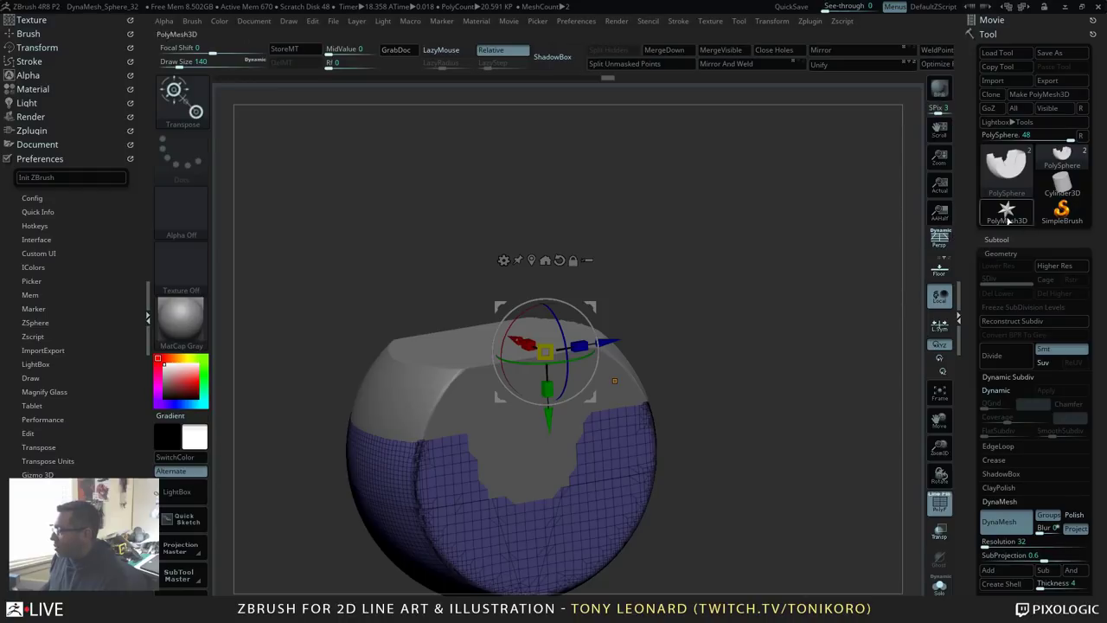
left_click_drag(846, 439, 774, 364, "alt")
left_click_drag(789, 475, 852, 411, "alt")
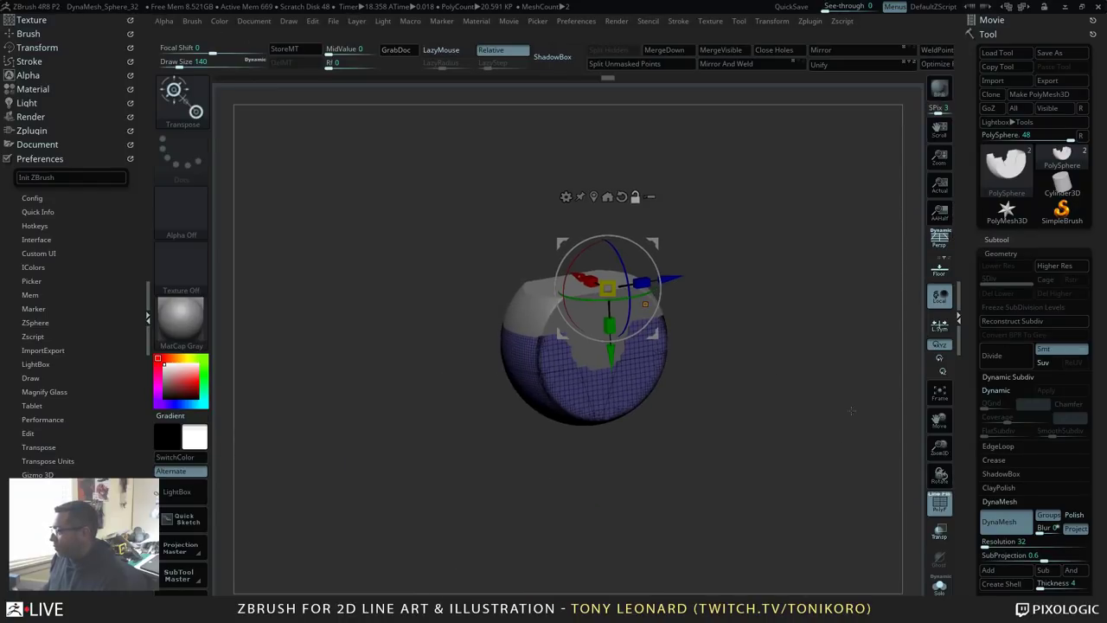
left_click(996, 240)
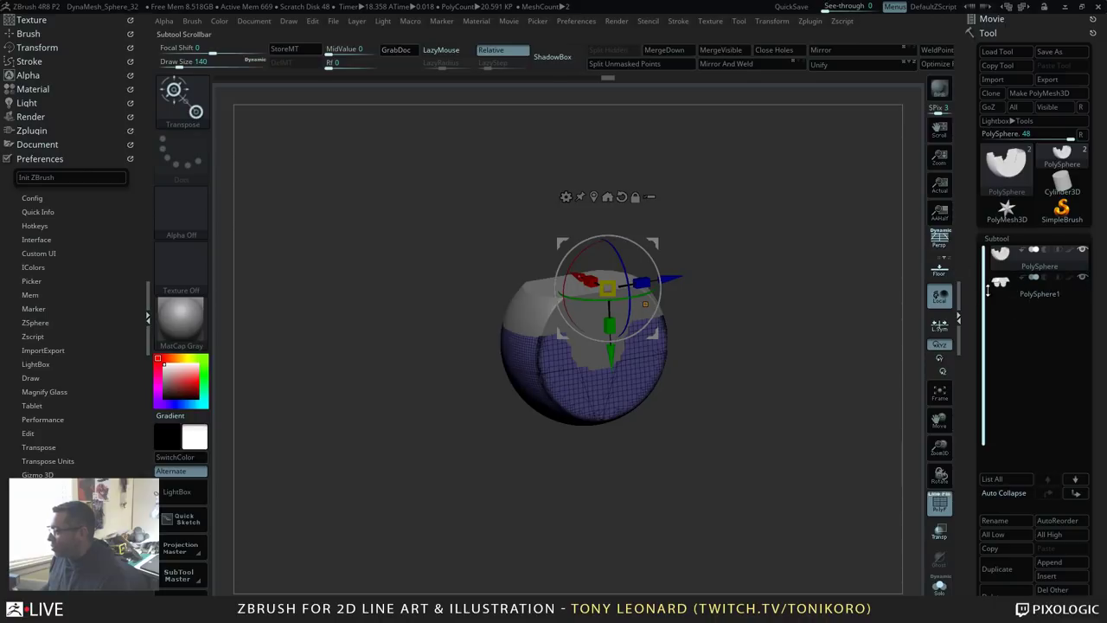
mouse_move(1010, 297)
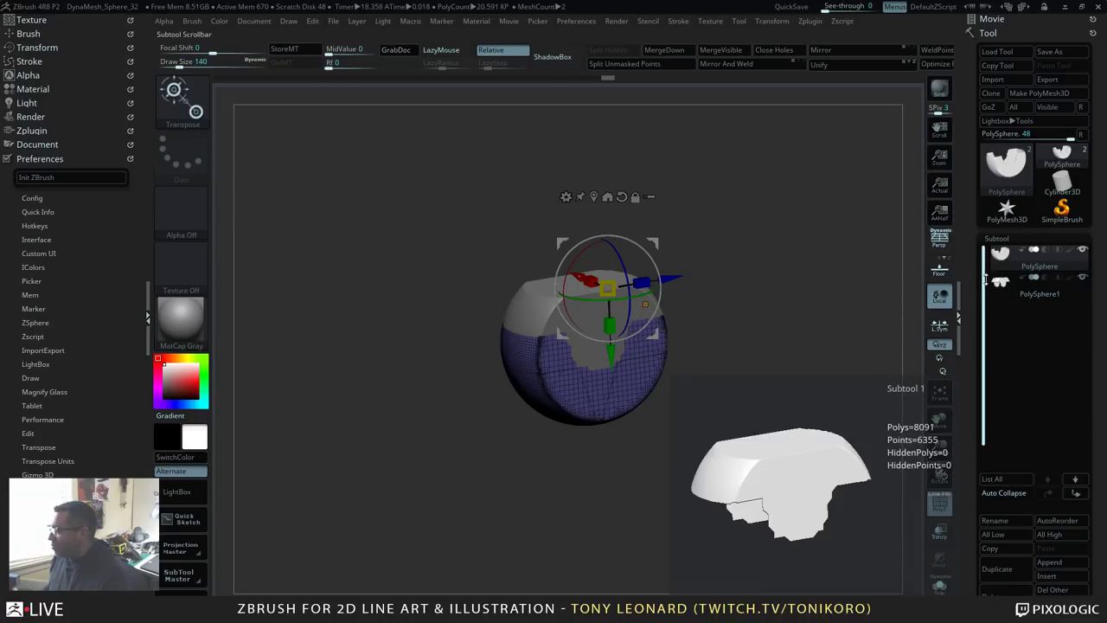
mouse_move(1008, 268)
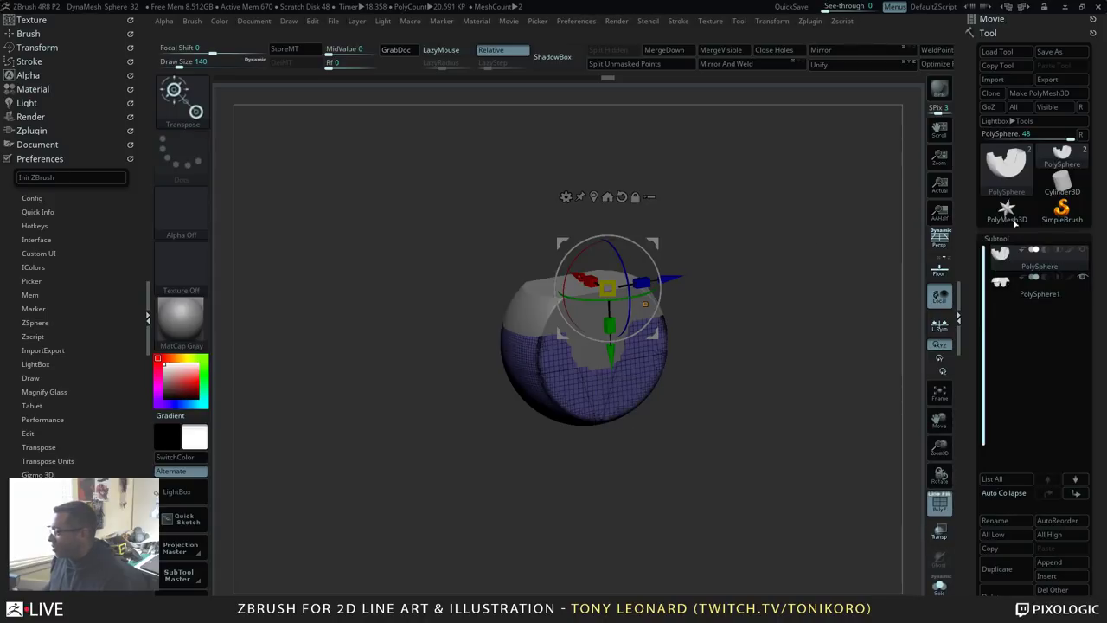
left_click(1082, 277)
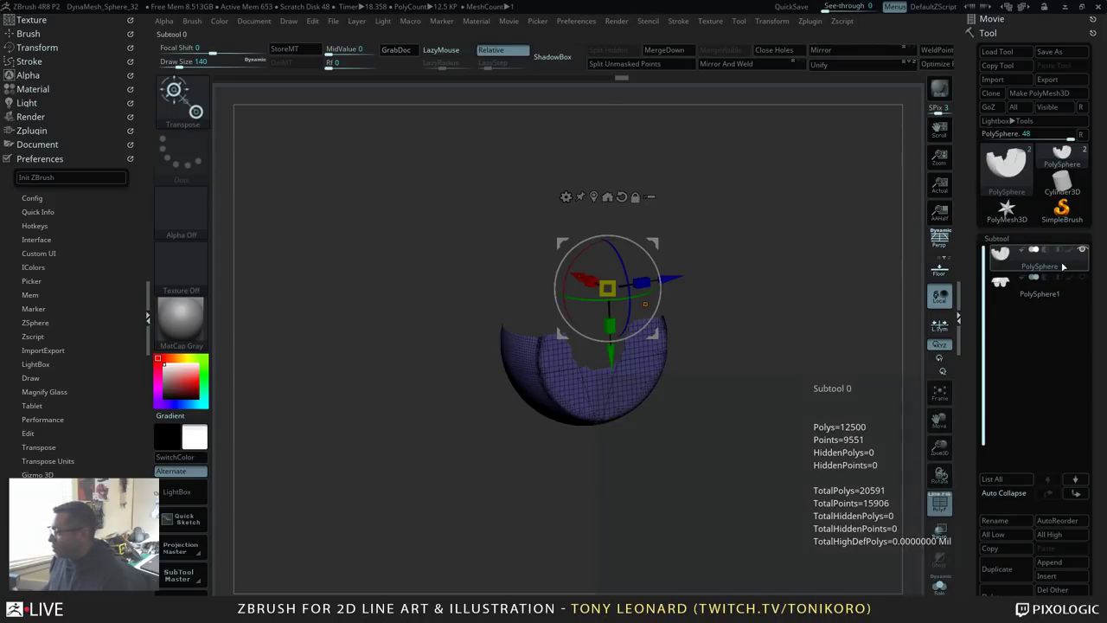
Step: Cap the open upper side of the lower piece with Close Holes and inspect the new surface
left_click_drag(774, 431, 822, 425, "alt")
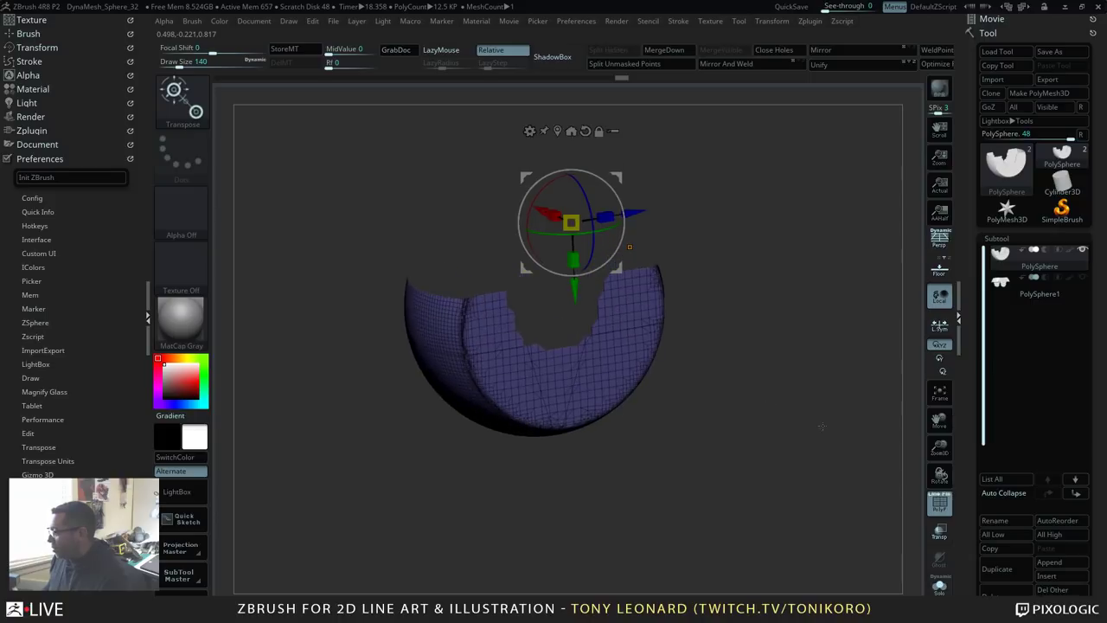
left_click_drag(978, 558, 978, 398)
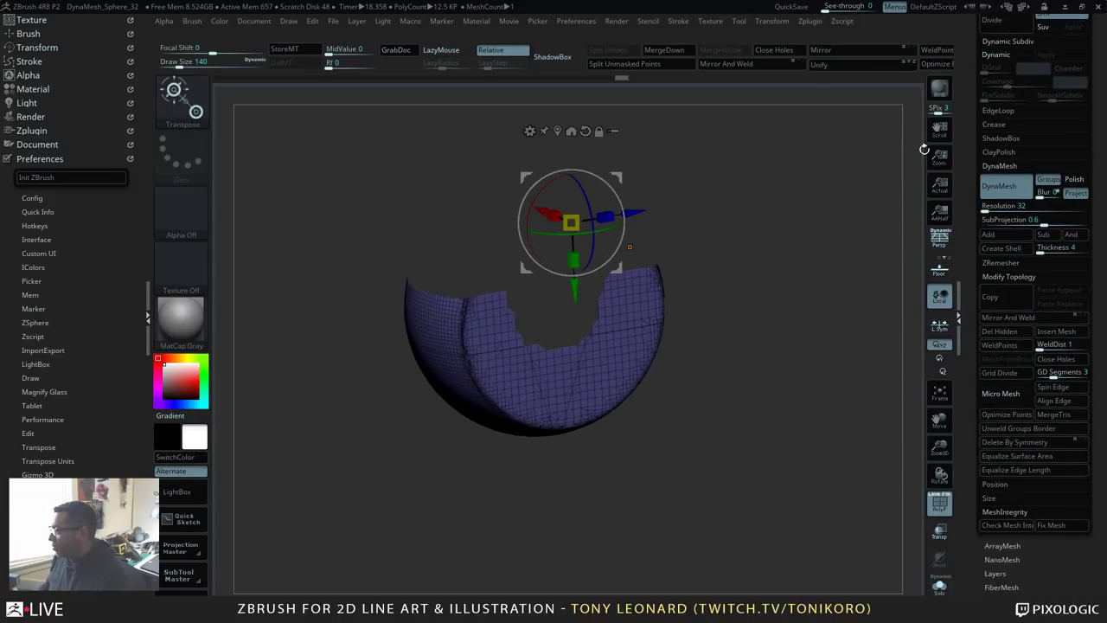
left_click(1002, 165)
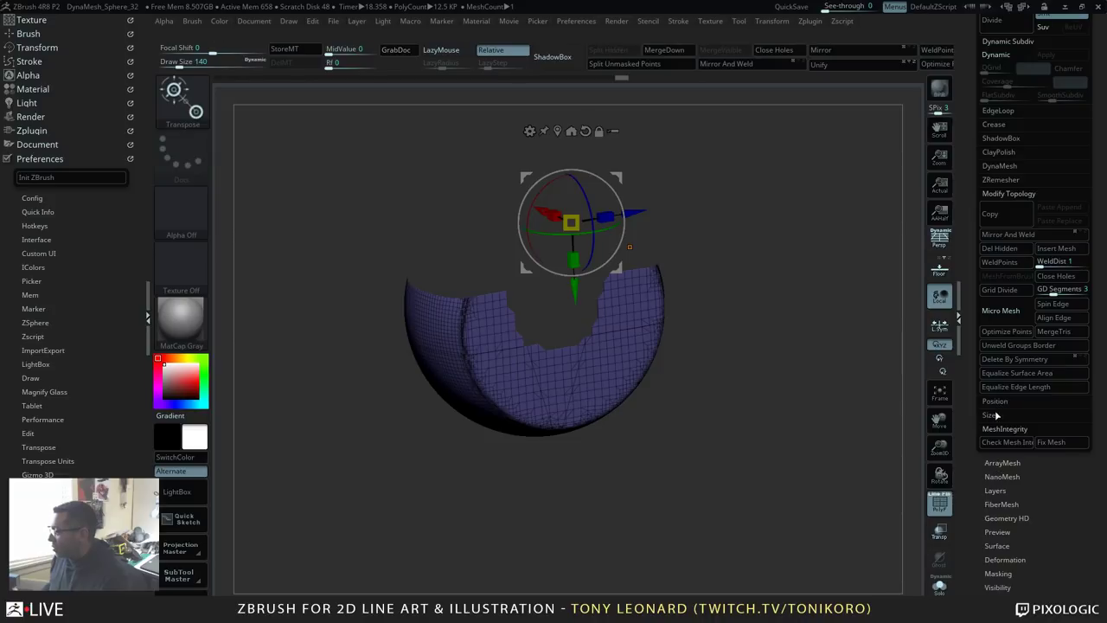
left_click(1057, 275)
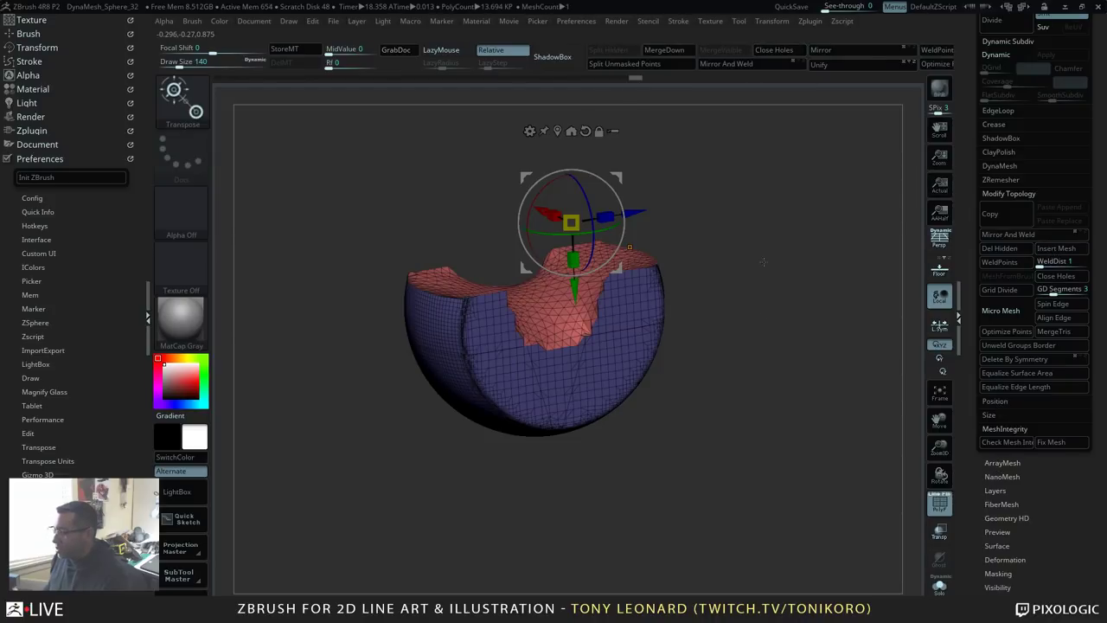
left_click_drag(764, 262, 815, 493)
left_click_drag(815, 494, 526, 434)
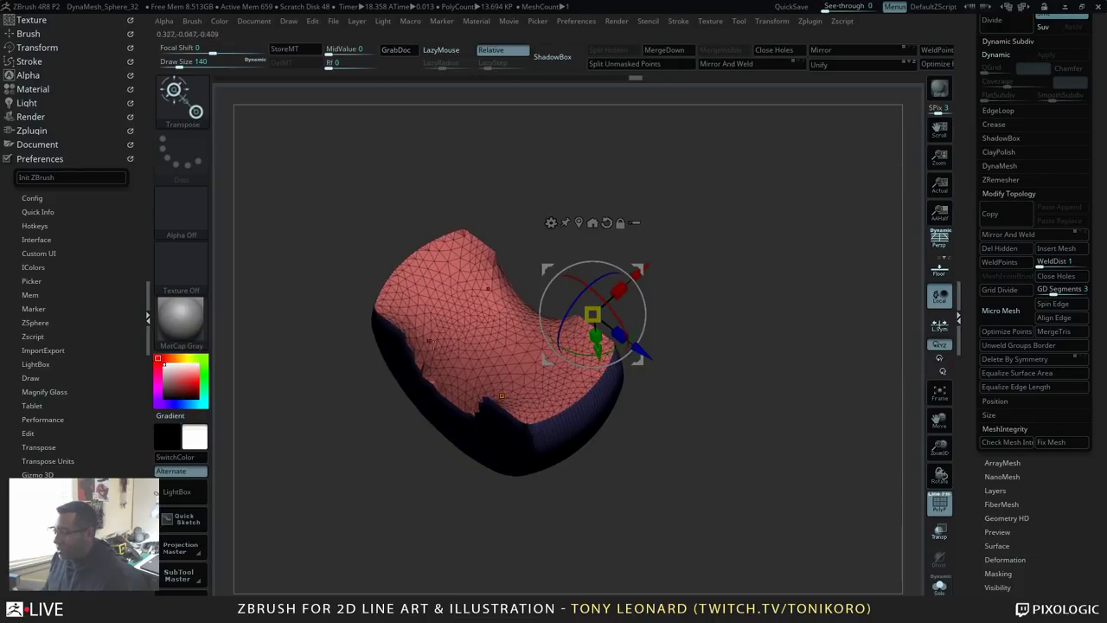
left_click_drag(453, 304, 708, 481)
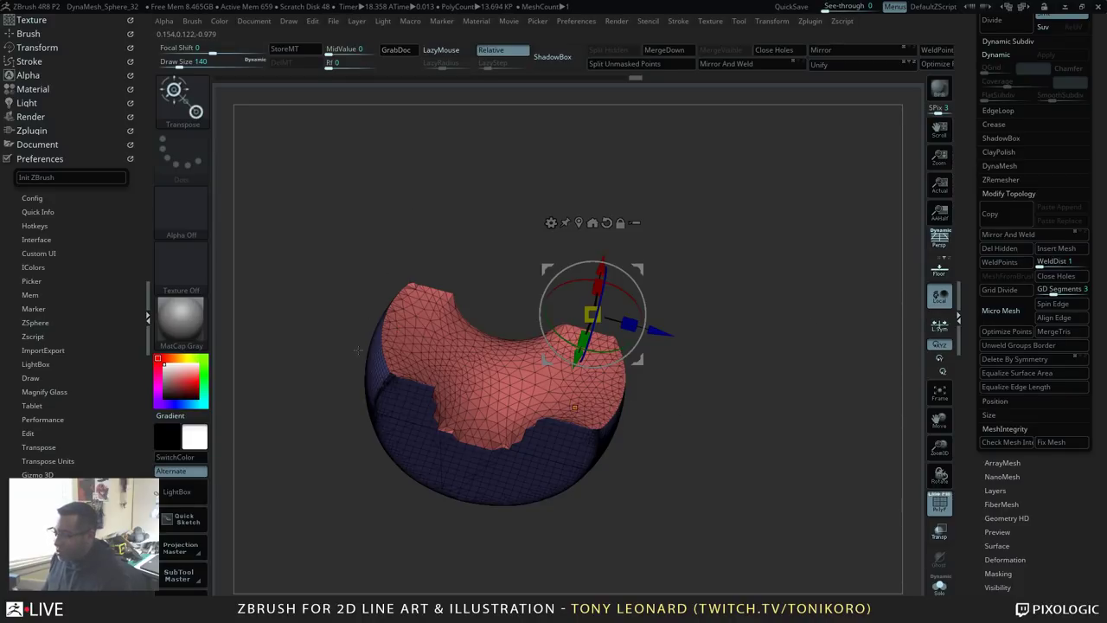
left_click_drag(573, 407, 549, 387)
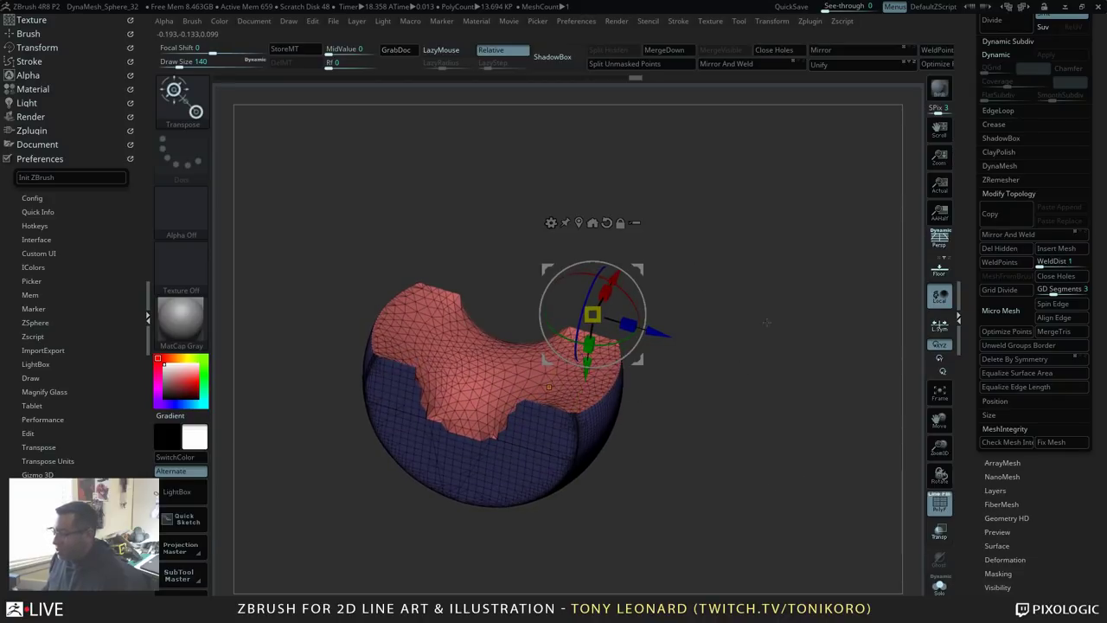
Step: Try remeshing the capped piece with DynaMesh Groups enabled, inspect it, and undo the remesh
left_click_drag(769, 304, 768, 504, "ctrl")
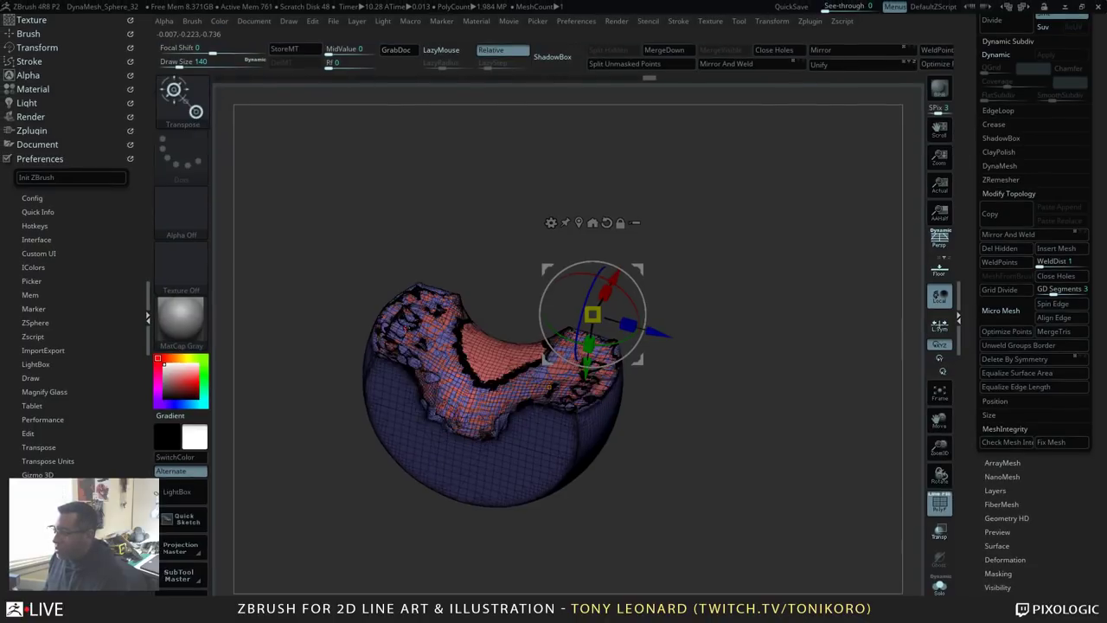
left_click_drag(718, 432, 700, 440)
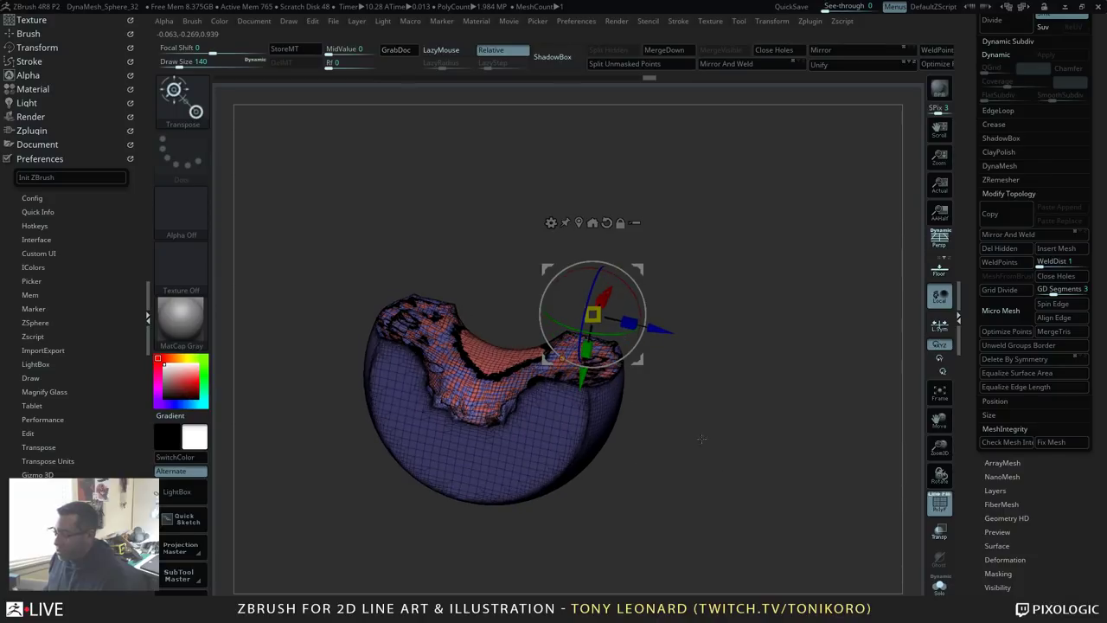
key("ctrl+z")
Step: Remesh the capped piece with ZRemesher, using KeepGroups and an AdaptiveSize of 75
left_click_drag(978, 451, 970, 277)
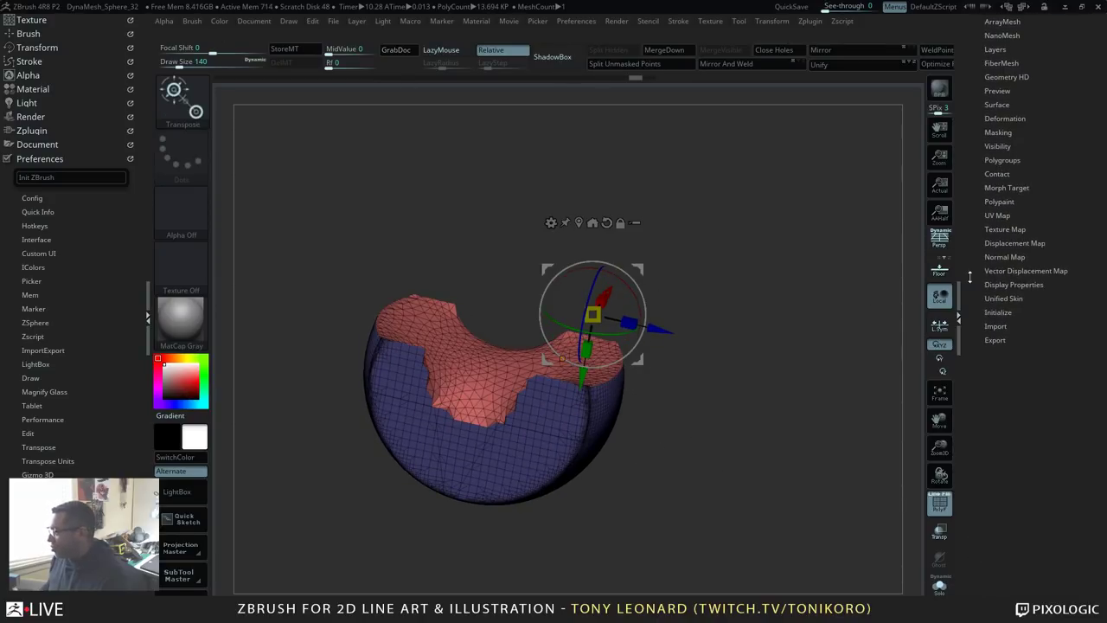
left_click(964, 191)
left_click_drag(971, 181, 968, 289)
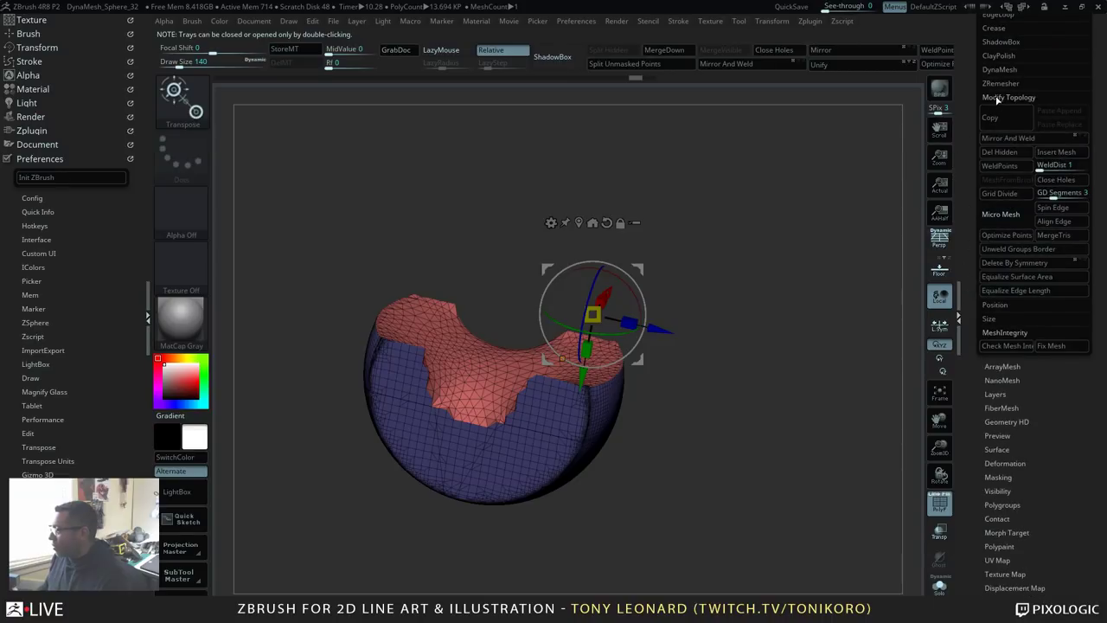
left_click(1005, 97)
left_click(1001, 84)
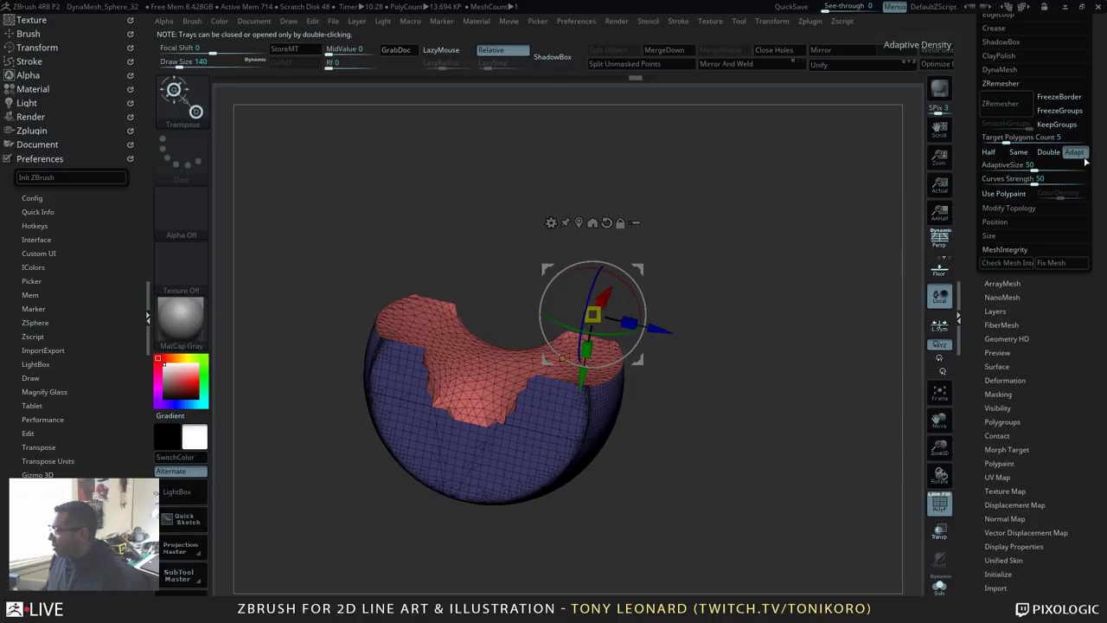
left_click_drag(1033, 170, 1060, 171)
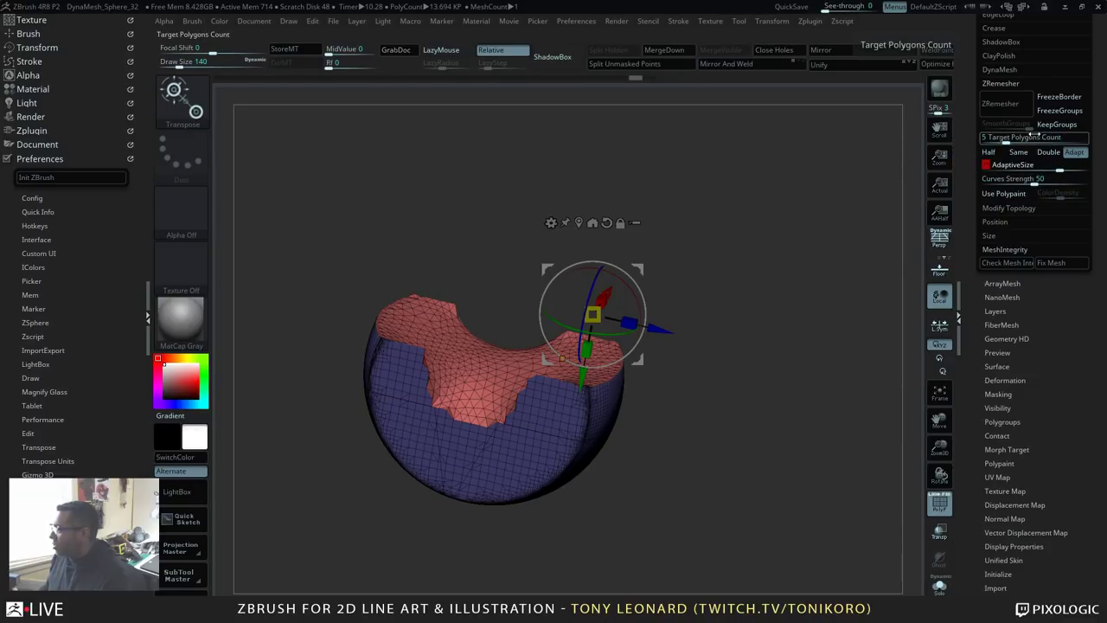
left_click(1057, 123)
left_click(1001, 103)
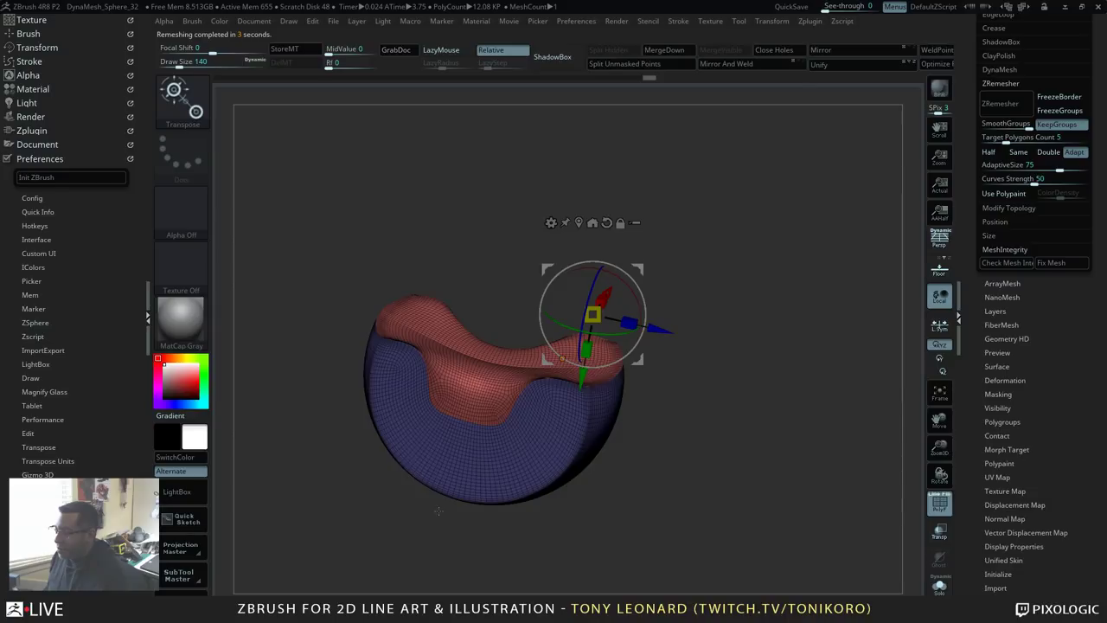
Step: Cut the upper edge of the piece flat with a straight ClipCurve across its side view
left_click_drag(438, 511, 872, 492)
mouse_move(349, 313)
left_mouse_down("ctrl+shift")
mouse_move(600, 314)
mouse_move(891, 355)
mouse_move(894, 333)
mouse_move(700, 225)
left_mouse_up("ctrl+shift")
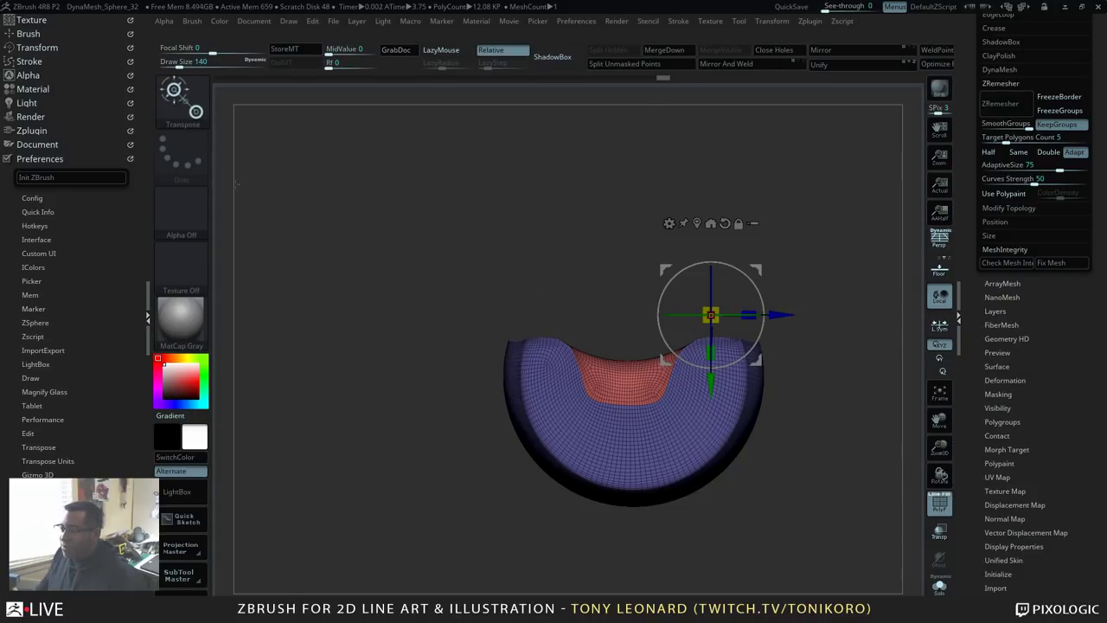
left_click(184, 100)
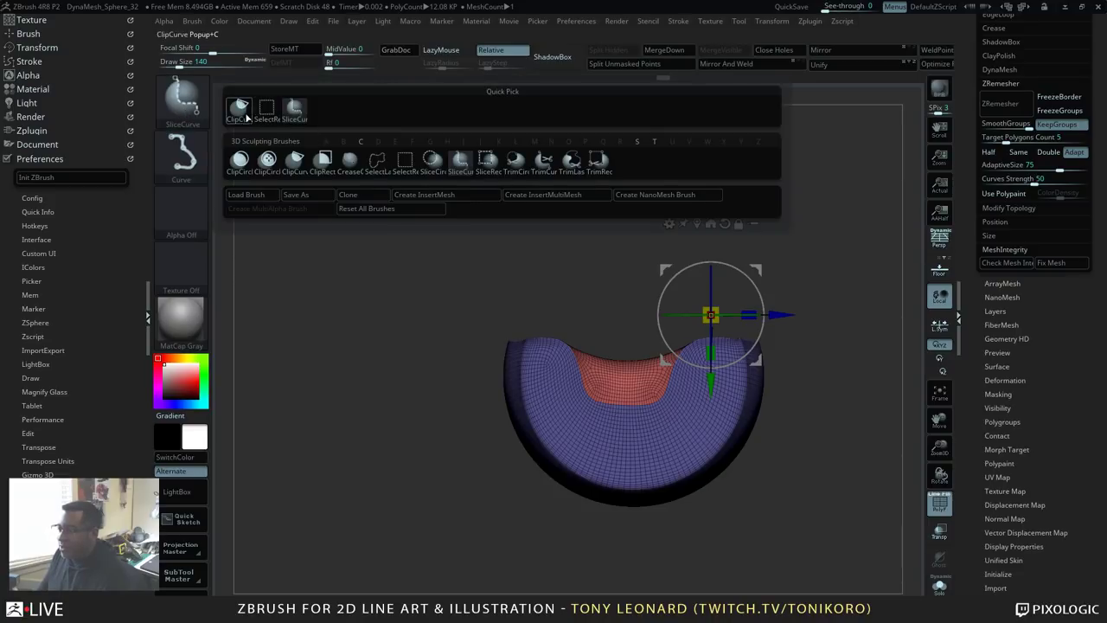
left_click(249, 118)
mouse_move(372, 304)
left_mouse_down("ctrl+shift")
mouse_move(869, 339)
mouse_move(865, 388)
mouse_move(877, 336)
mouse_move(890, 342)
mouse_move(900, 330)
mouse_move(896, 361)
left_mouse_up("ctrl+shift")
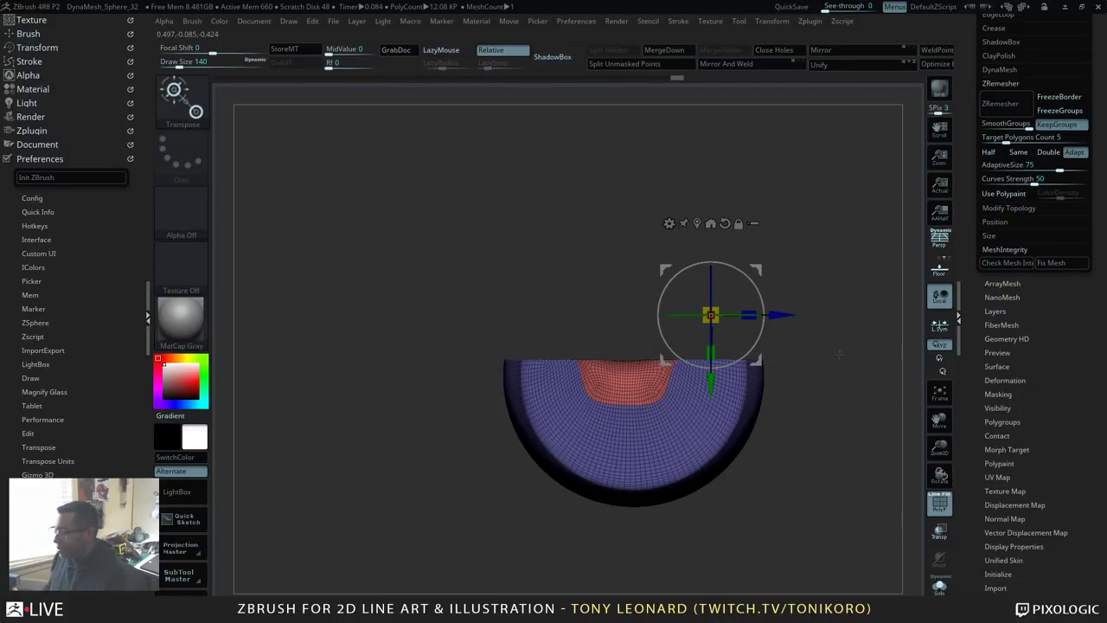
mouse_move(869, 476)
left_mouse_down()
mouse_move(852, 558)
mouse_move(870, 463)
left_mouse_up()
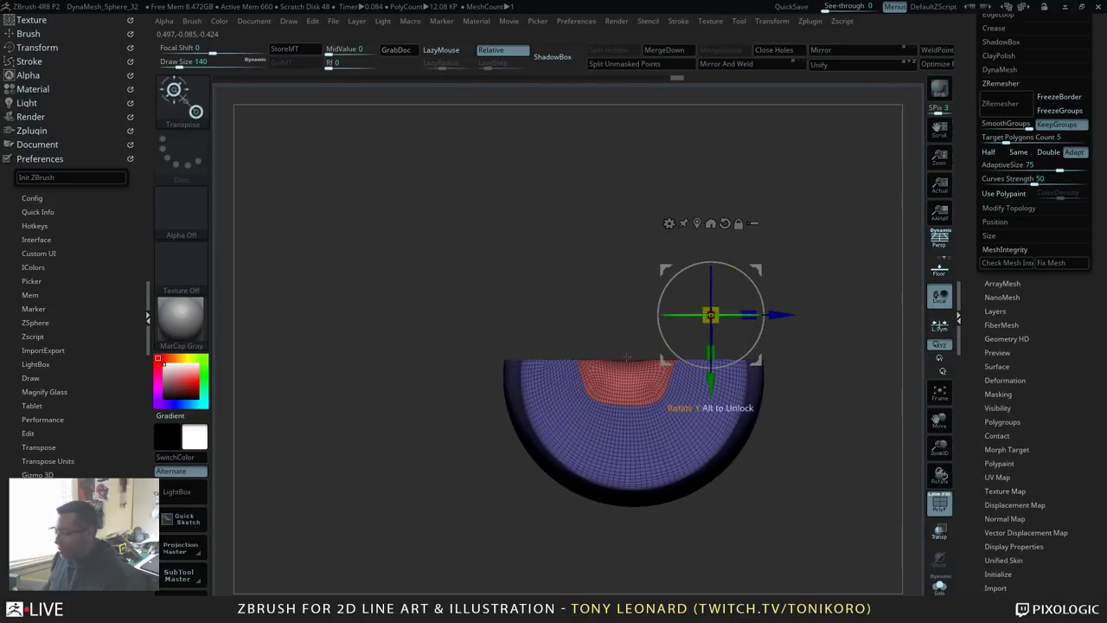
Step: Clip a tapered, flat-bottomed notch into the middle of the flat upper edge with an angled ClipCurve
key("q")
left_click_drag(840, 504, 817, 404, "alt")
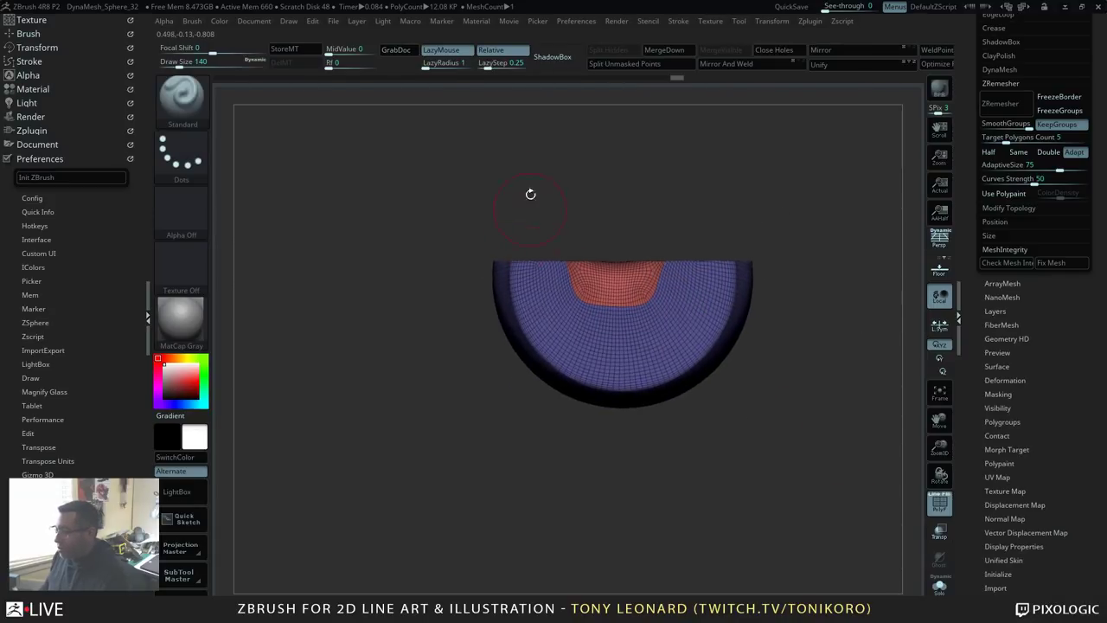
mouse_move(557, 208)
left_mouse_down("ctrl+shift")
mouse_move(573, 293)
mouse_move(645, 300)
left_mouse_up("ctrl+shift")
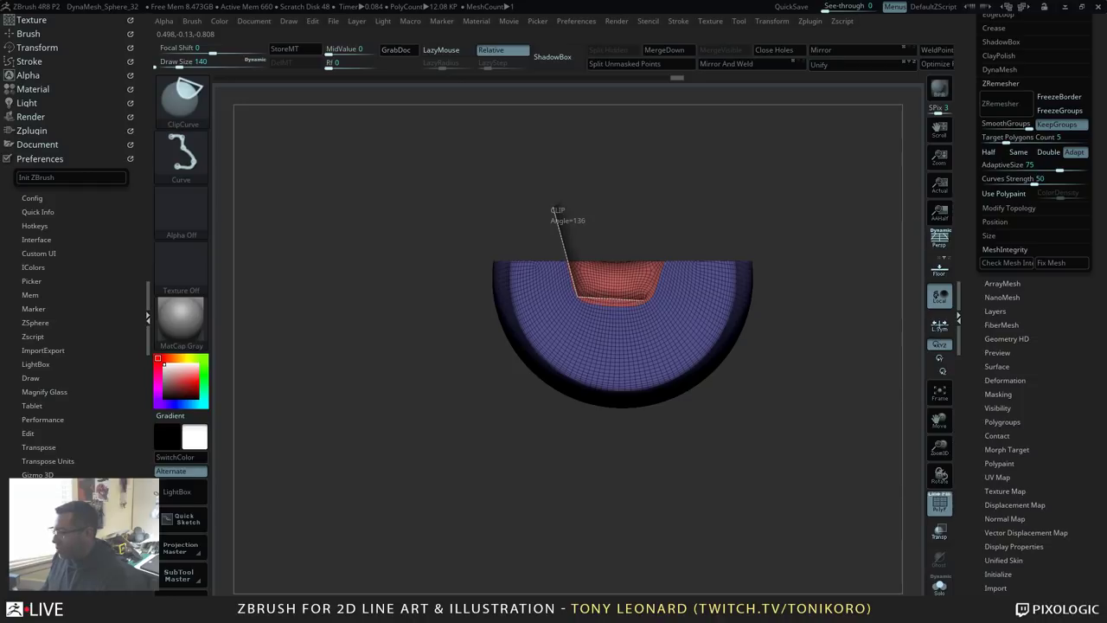
left_click_drag(670, 245, 673, 239, "ctrl+shift")
Step: Mask both outer sides of the piece, leaving a vertical centre strip unmasked, and open the DynaMesh settings
mouse_move(819, 344)
left_mouse_down()
mouse_move(813, 506)
mouse_move(824, 537)
mouse_move(843, 437)
mouse_move(834, 420)
mouse_move(870, 477)
mouse_move(848, 475)
mouse_move(877, 493)
mouse_move(769, 486)
mouse_move(518, 442)
left_mouse_up()
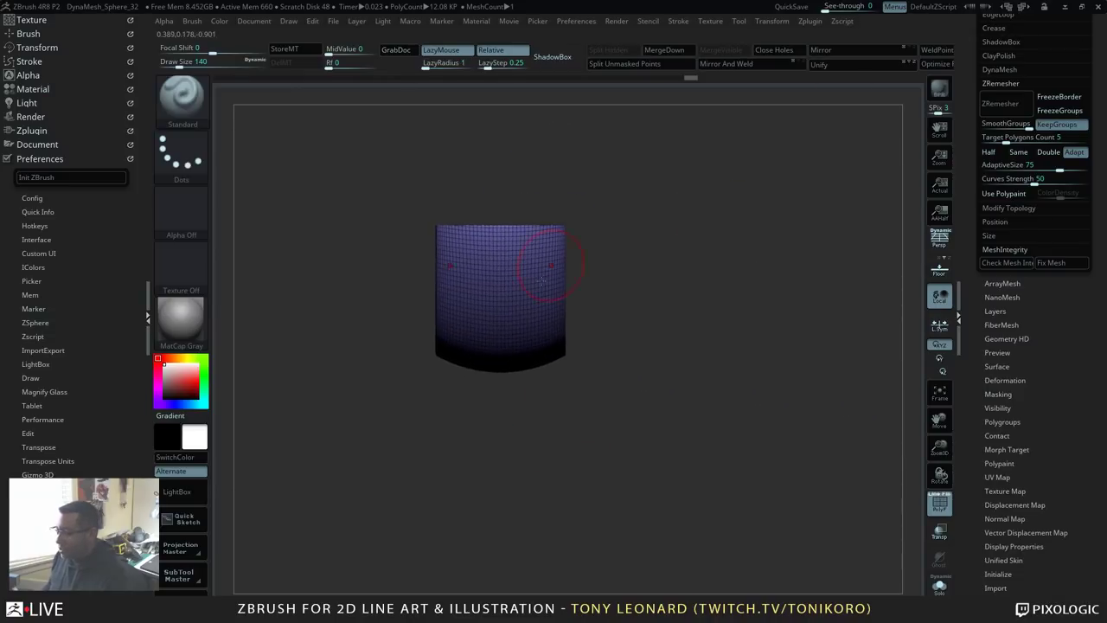
left_click_drag(478, 484, 523, 216, "ctrl")
mouse_move(649, 338)
left_mouse_down()
mouse_move(747, 410)
mouse_move(730, 414)
left_mouse_up()
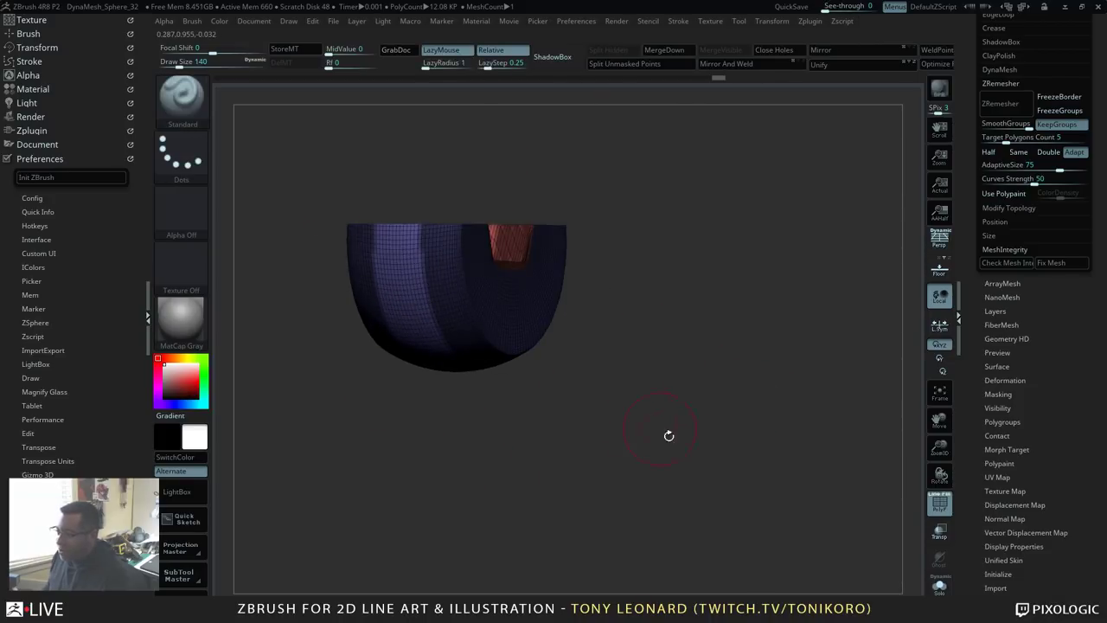
left_click_drag(667, 435, 705, 442)
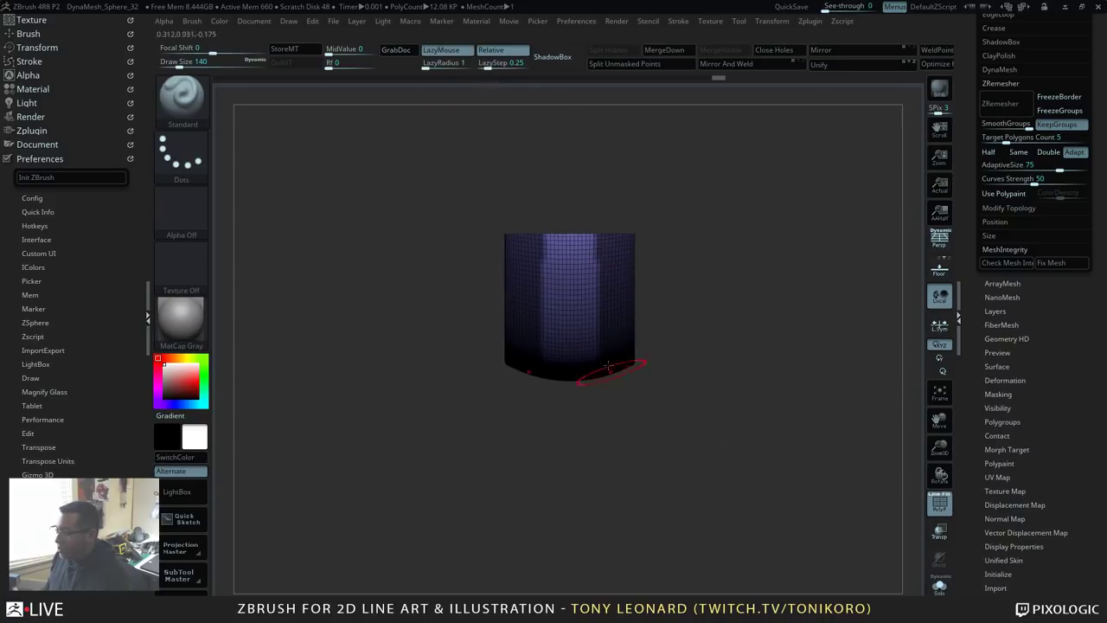
left_click_drag(679, 331, 728, 477)
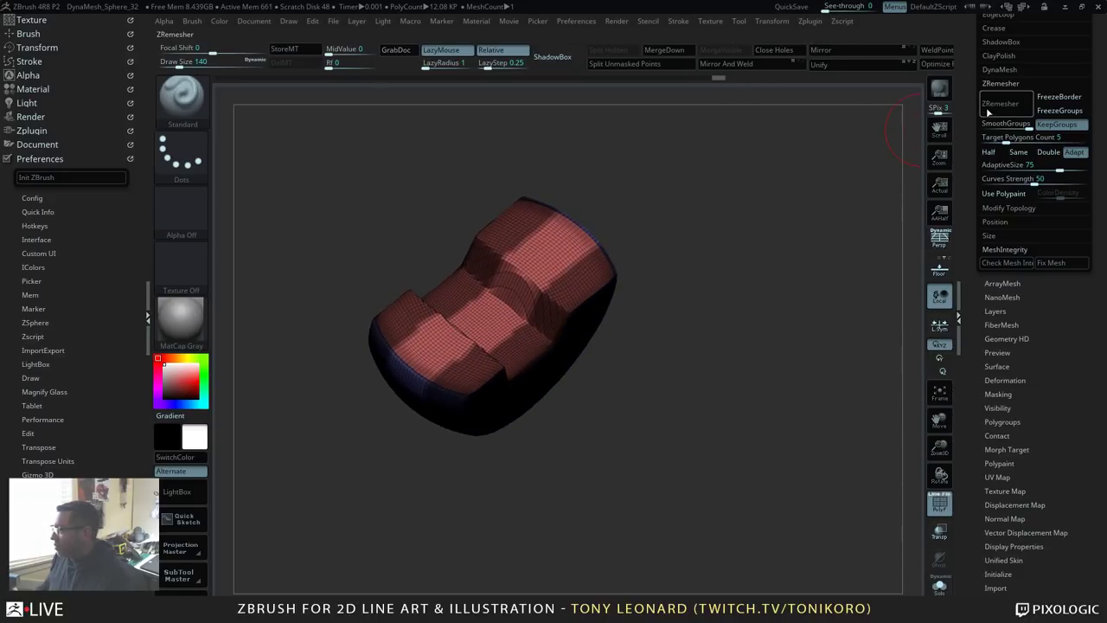
left_click_drag(1000, 59, 1000, 218)
key("shift")
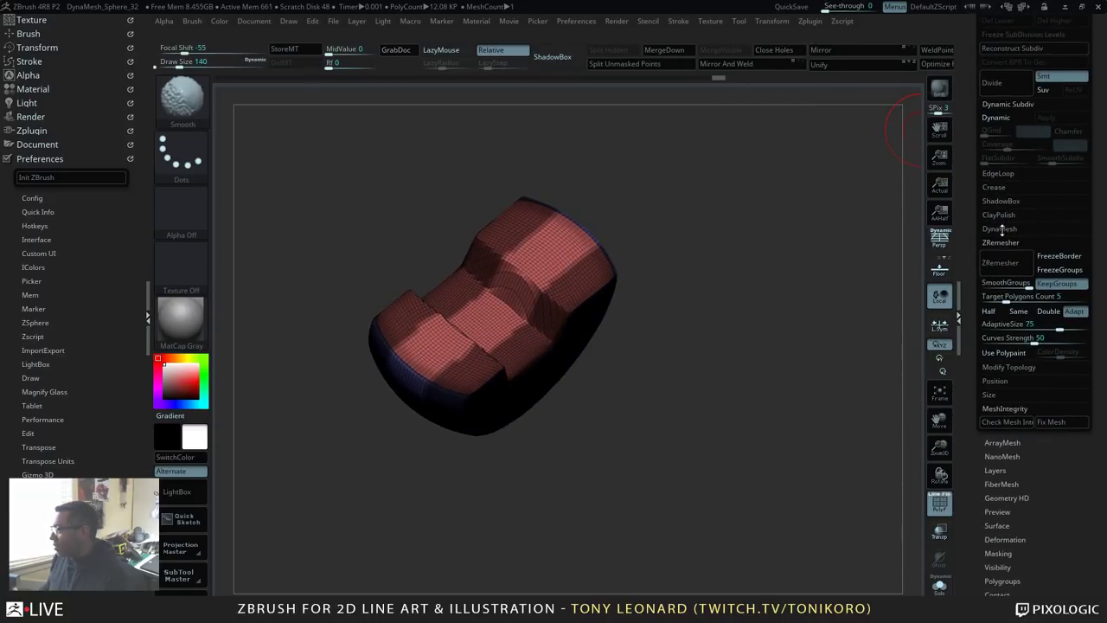
left_click(1002, 230)
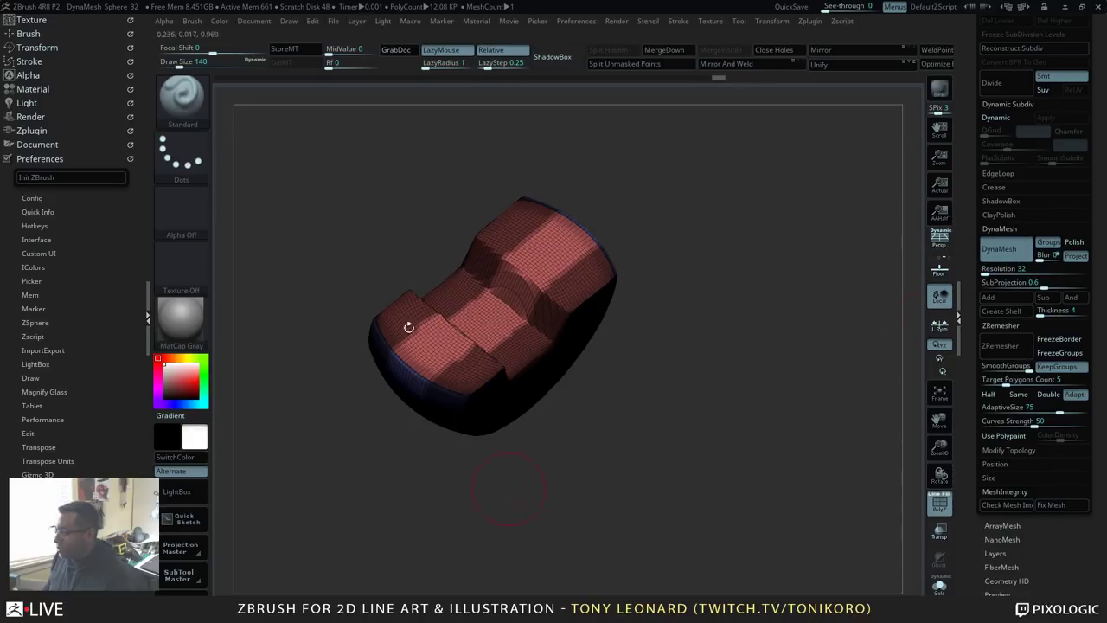
Step: Clip away the lower half of the unmasked centre strip with a horizontal ClipCurve and clear the mask
left_click_drag(677, 452, 732, 439)
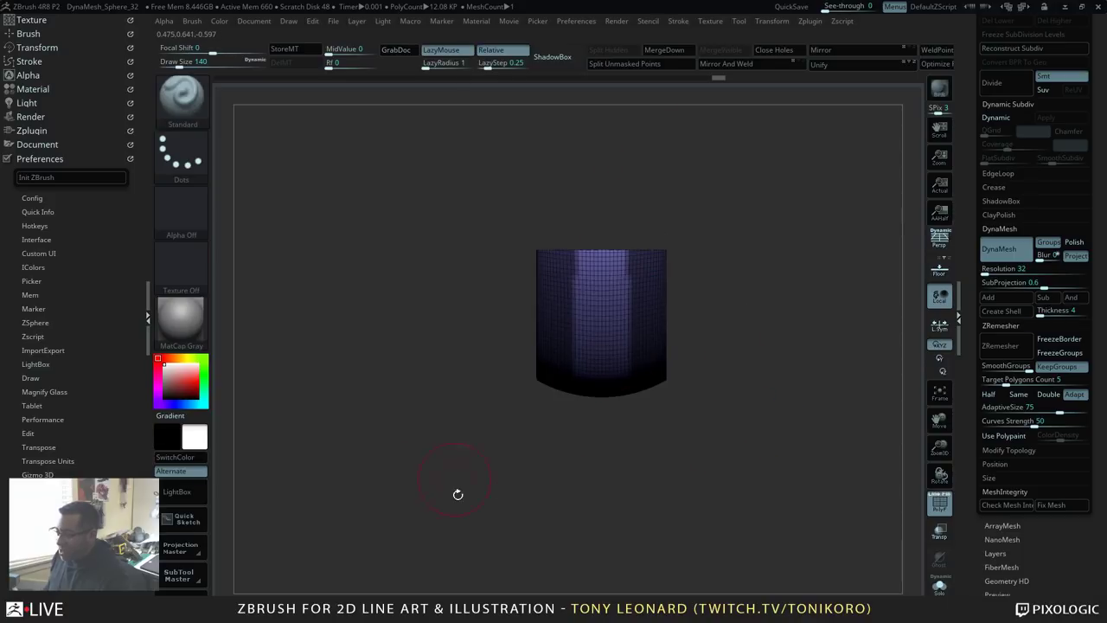
left_click(400, 372, "ctrl")
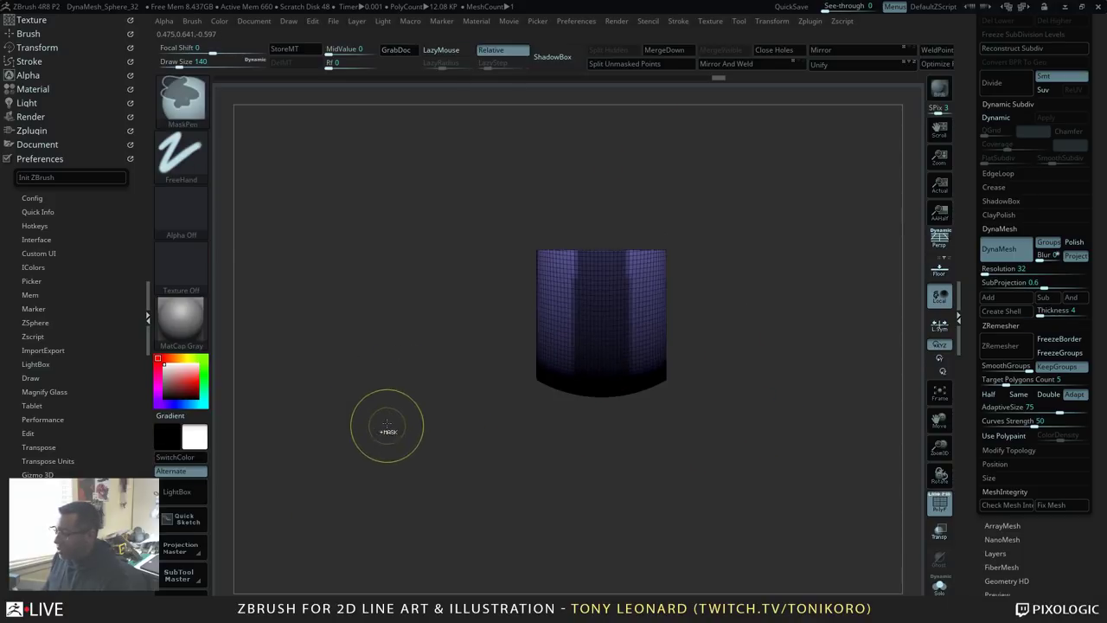
left_click(410, 440, "ctrl")
left_click(412, 446, "ctrl")
left_click(414, 454, "ctrl")
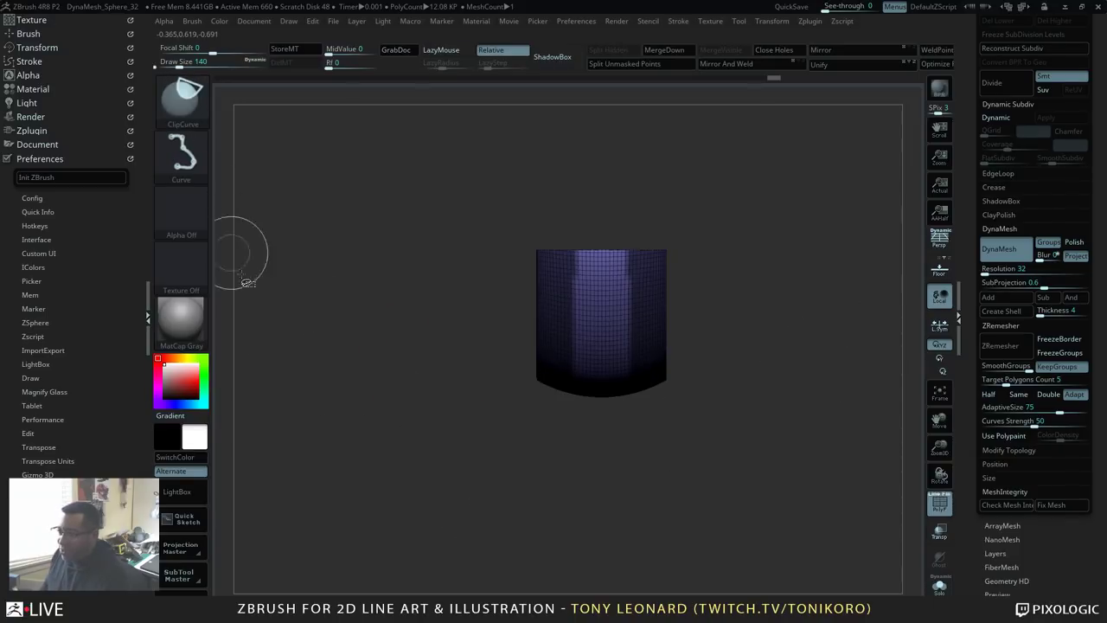
mouse_move(855, 368)
left_mouse_down("ctrl+shift")
mouse_move(305, 365)
mouse_move(319, 332)
mouse_move(310, 319)
left_mouse_up("ctrl+shift")
left_click_drag(309, 310, 309, 311, "ctrl+shift")
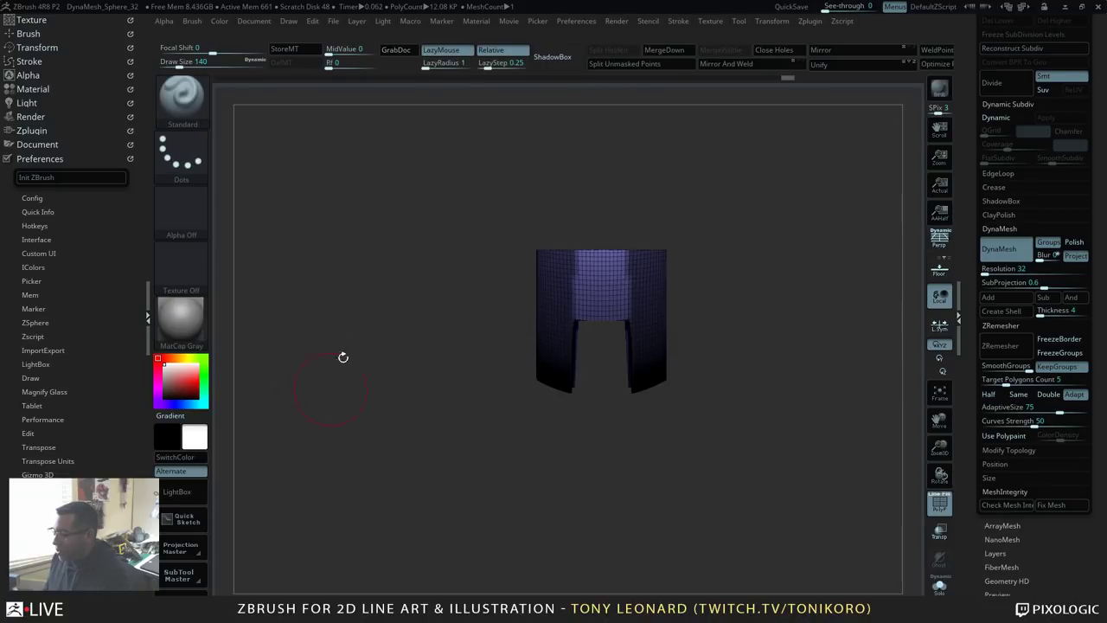
left_click_drag(822, 451, 705, 483)
left_click_drag(719, 446, 729, 492, "ctrl")
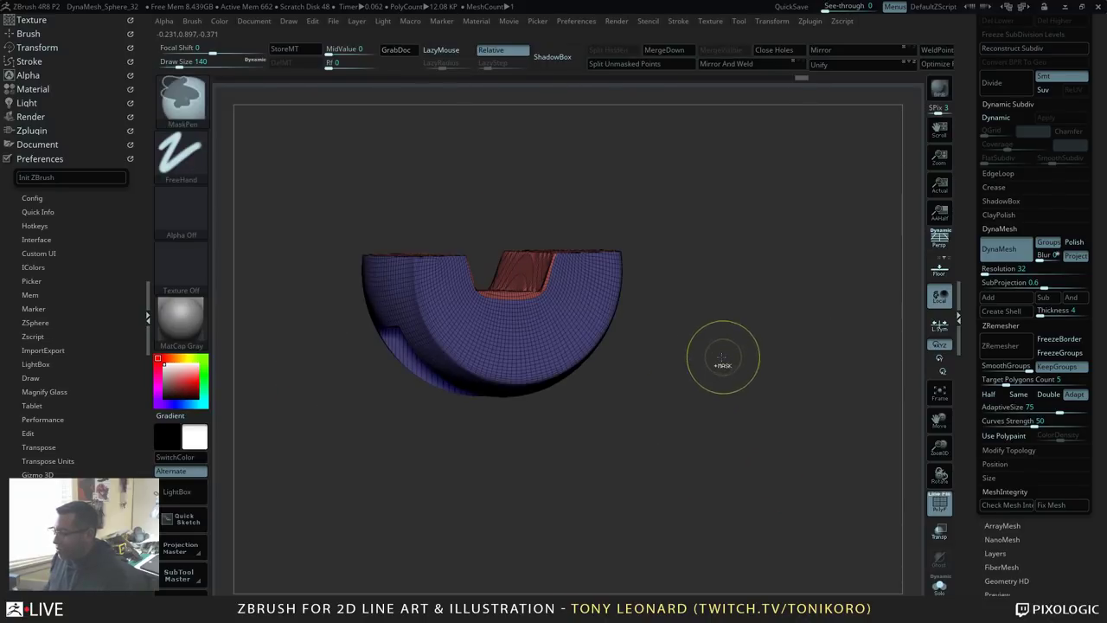
Step: Try a DynaMesh remesh with Groups on, undo it, and remesh the piece at resolution 32 with Groups off
left_click_drag(750, 383, 750, 538, "ctrl")
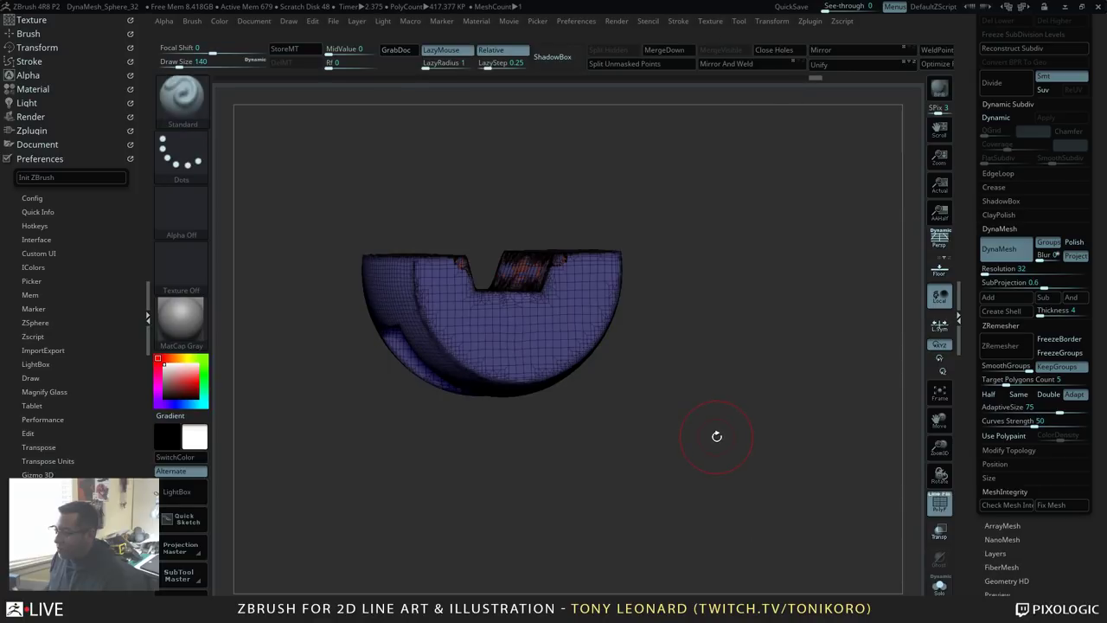
left_click_drag(724, 444, 832, 307, "ctrl")
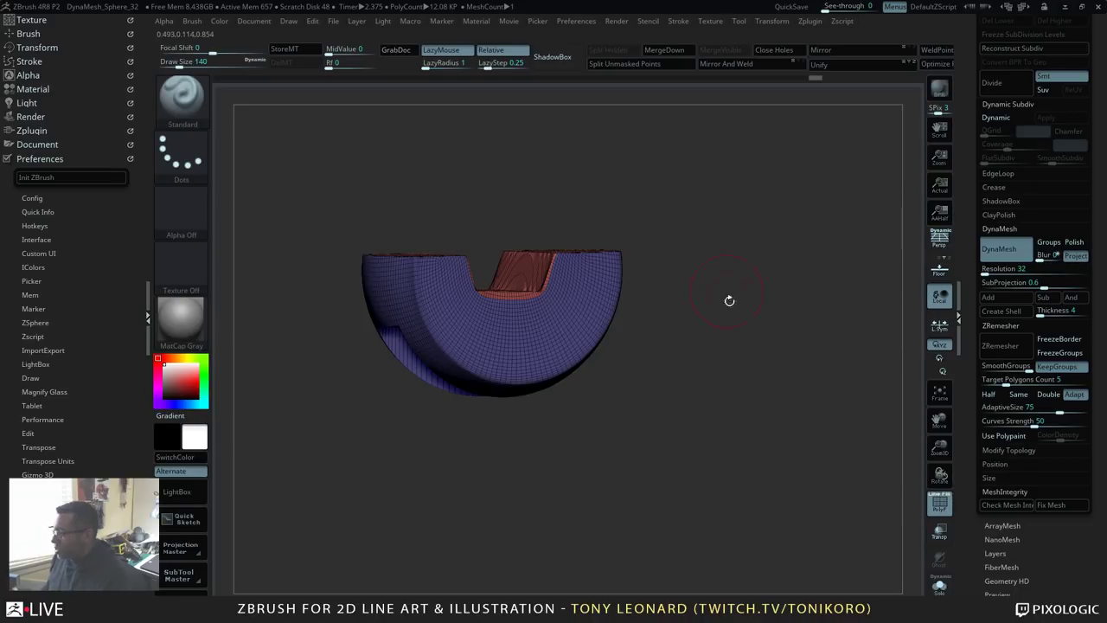
mouse_move(749, 221)
left_mouse_down("ctrl")
mouse_move(767, 452)
mouse_move(705, 475)
mouse_move(725, 516)
mouse_move(718, 492)
mouse_move(795, 389)
mouse_move(770, 437)
left_mouse_up("ctrl")
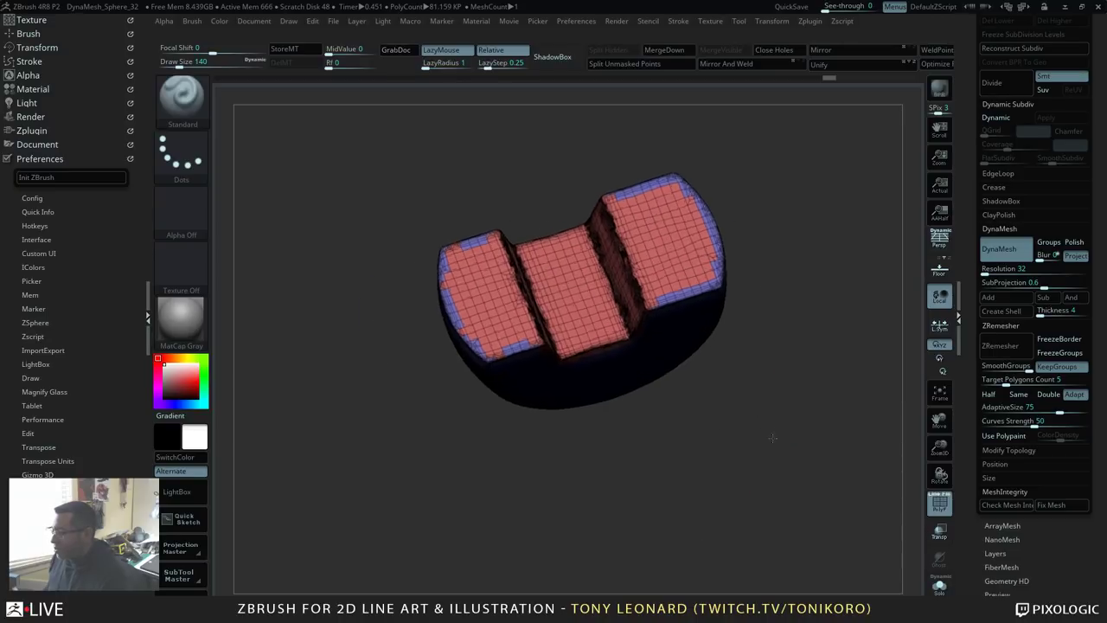
key("f")
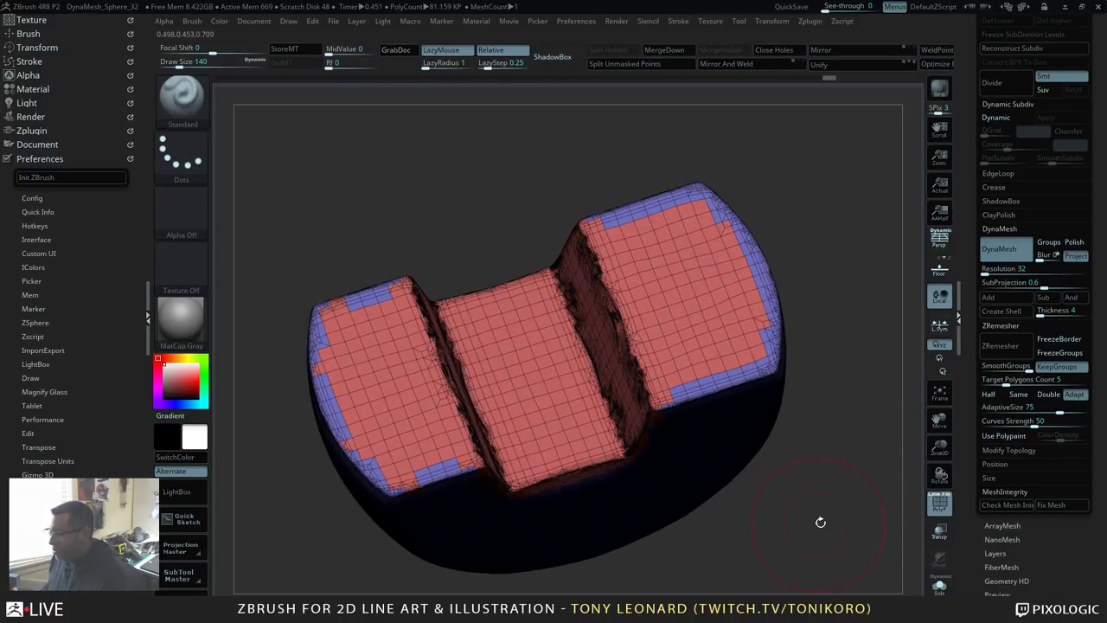
Step: Hide the polyframe and bevel the upper long edges of the piece with a diagonal ClipCurve
left_click_drag(820, 521, 785, 439, "alt")
key("shift+f")
mouse_move(601, 371)
left_mouse_down()
mouse_move(794, 354)
mouse_move(799, 390)
mouse_move(833, 390)
mouse_move(787, 459)
mouse_move(801, 472)
mouse_move(823, 395)
mouse_move(707, 452)
mouse_move(691, 424)
left_mouse_up()
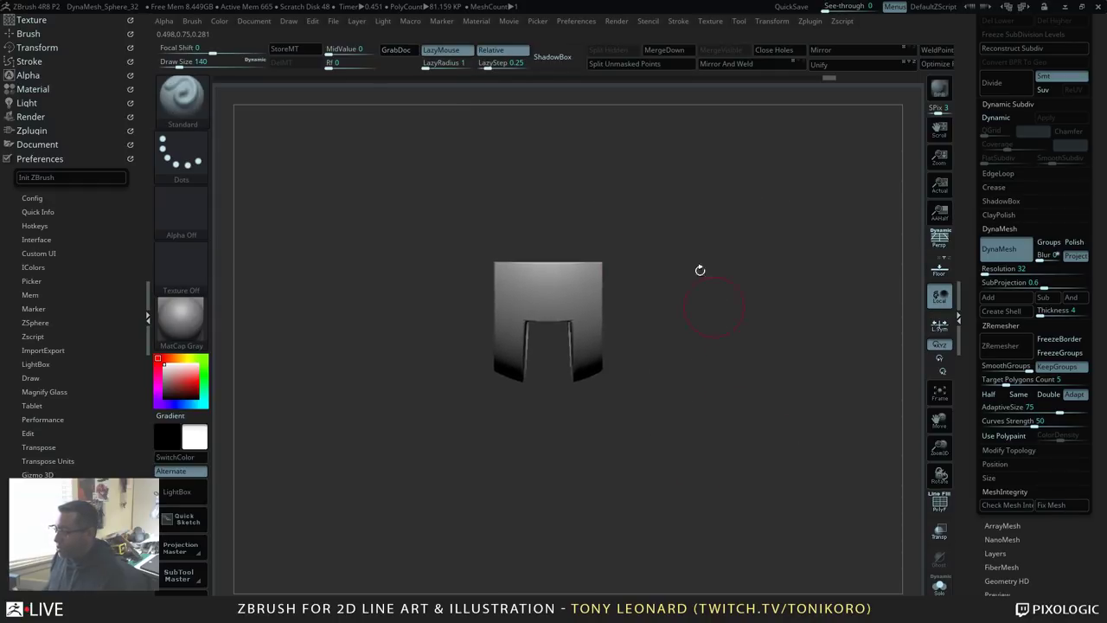
mouse_move(571, 231)
left_mouse_down("ctrl+shift")
mouse_move(600, 312)
mouse_move(638, 339)
mouse_move(683, 308)
mouse_move(670, 506)
mouse_move(674, 465)
mouse_move(745, 453)
left_mouse_up("ctrl+shift")
Step: Choose the Move brush and set its draw size to 556
key("b")
key("m")
key("comma")
key("v")
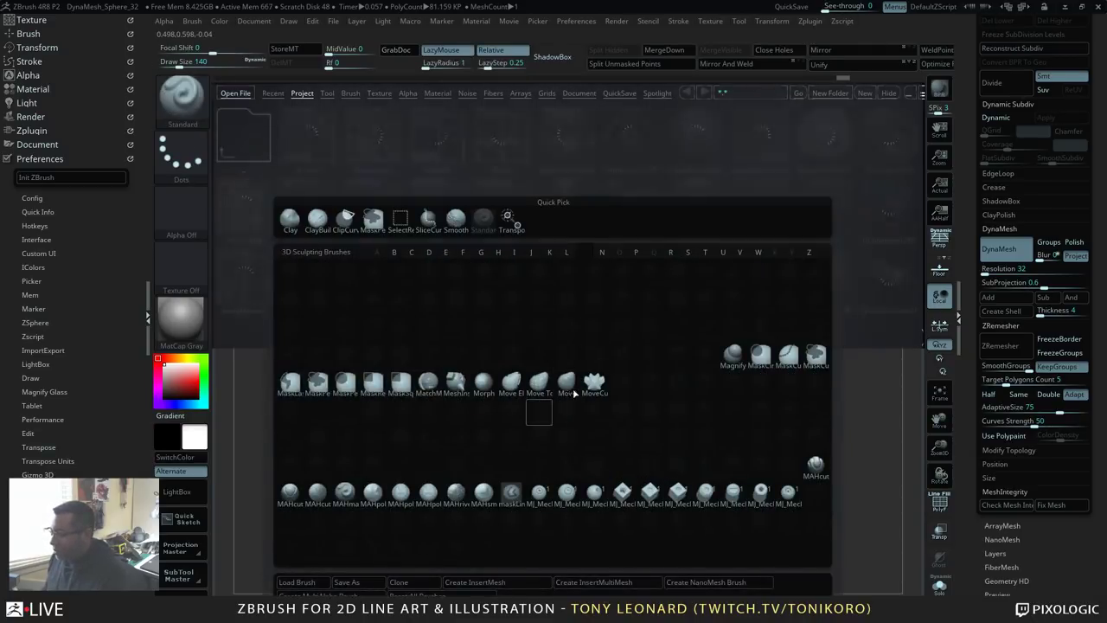
key("comma")
key("comma")
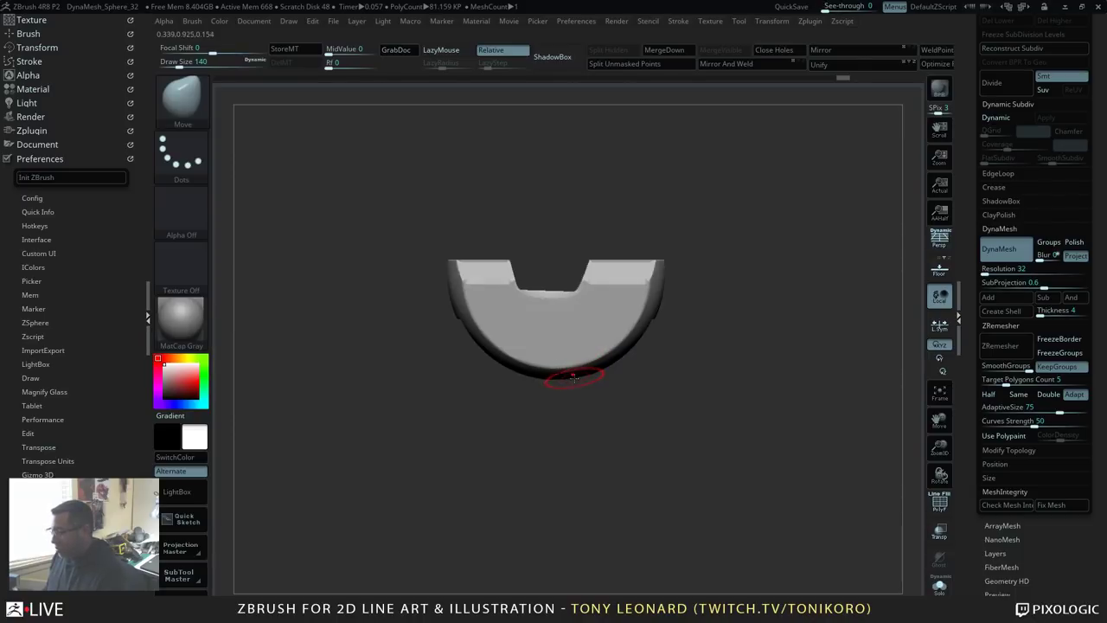
key("s")
left_click_drag(556, 339, 607, 340)
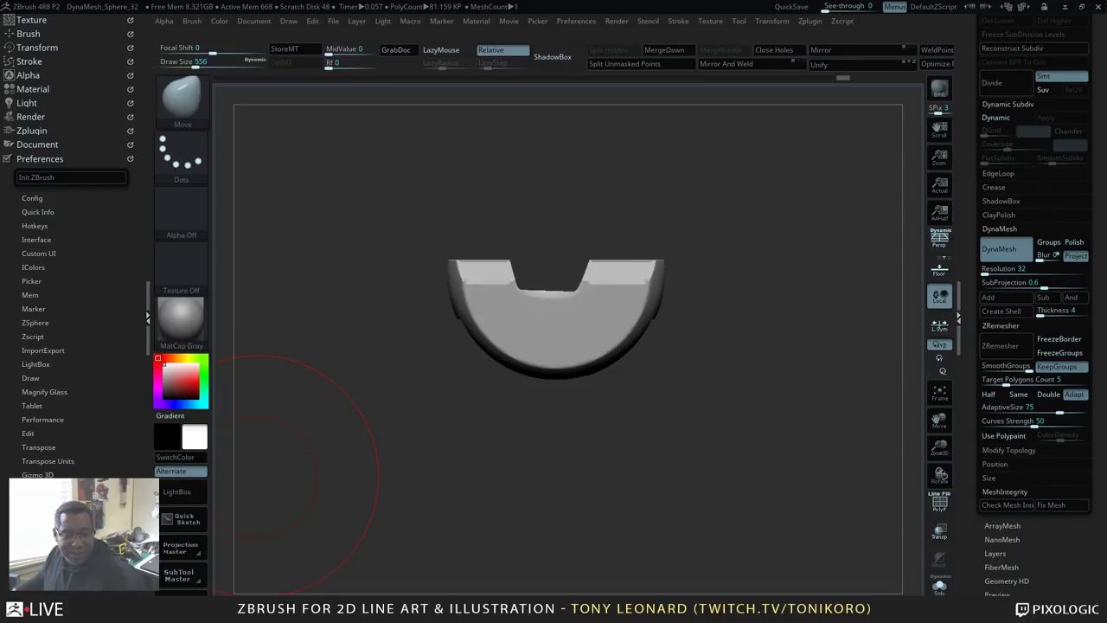
key("alt+Tab")
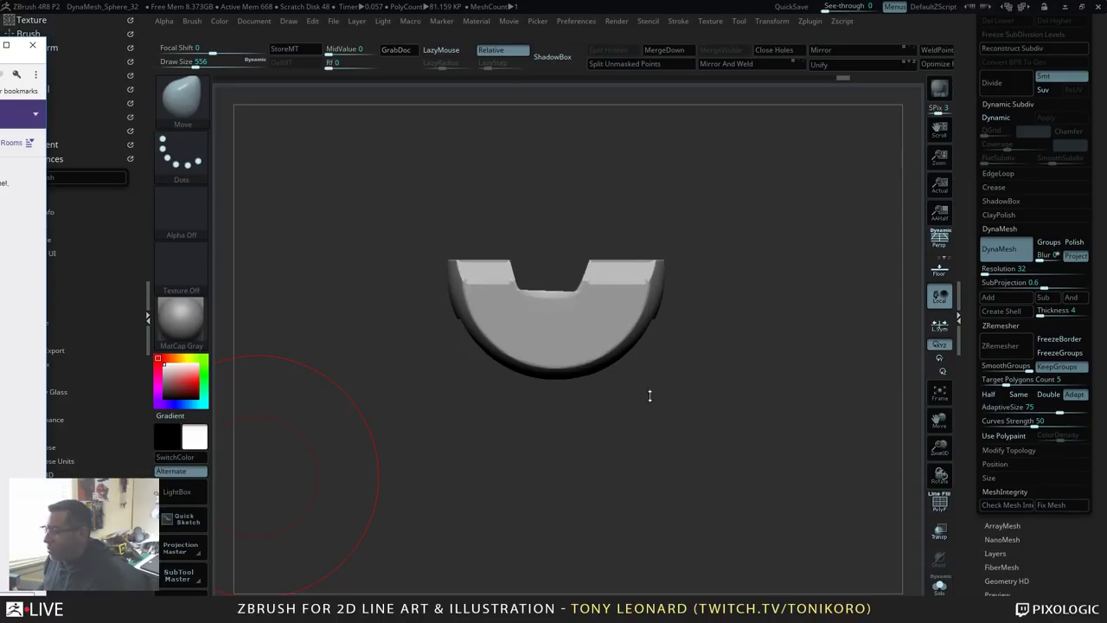
left_click(596, 459)
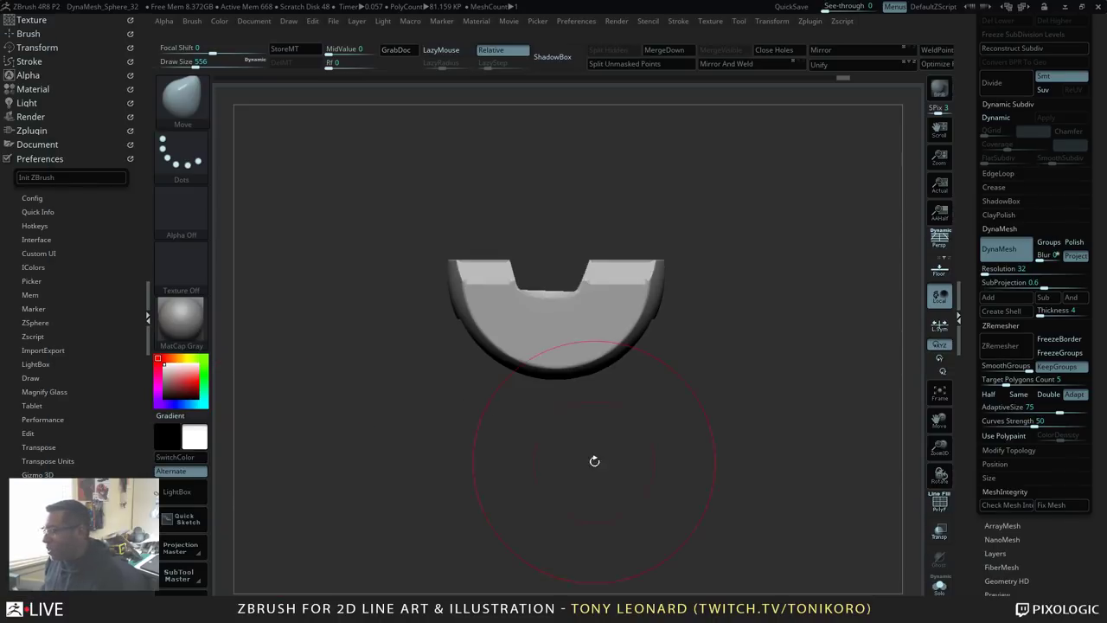
Step: Clip the rounded underside of the piece flat with a horizontal ClipCurve
mouse_move(449, 478)
left_mouse_down()
mouse_move(702, 476)
mouse_move(643, 477)
mouse_move(630, 420)
mouse_move(708, 425)
mouse_move(704, 444)
mouse_move(690, 445)
mouse_move(697, 436)
mouse_move(668, 462)
mouse_move(606, 424)
mouse_move(657, 406)
mouse_move(797, 450)
mouse_move(749, 449)
mouse_move(752, 415)
mouse_move(762, 496)
mouse_move(775, 499)
mouse_move(763, 411)
mouse_move(787, 434)
left_mouse_up()
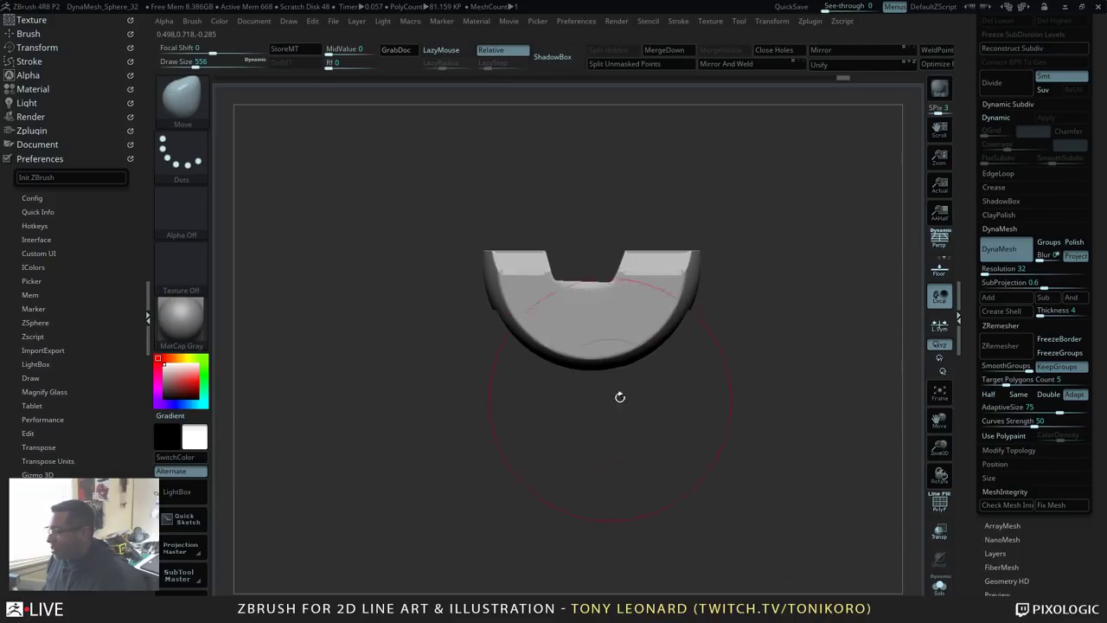
mouse_move(789, 395)
left_mouse_down("ctrl+shift")
mouse_move(390, 403)
mouse_move(373, 400)
mouse_move(364, 343)
mouse_move(364, 354)
left_mouse_up("ctrl+shift")
mouse_move(624, 448)
left_mouse_down()
mouse_move(739, 472)
mouse_move(769, 452)
mouse_move(722, 454)
mouse_move(701, 485)
mouse_move(719, 425)
left_mouse_up()
Step: Bevel the upper edge and corners at one end of the piece with a series of angled ClipCurves
mouse_move(467, 446)
left_mouse_down("ctrl+shift")
mouse_move(453, 247)
mouse_move(470, 193)
mouse_move(509, 185)
mouse_move(504, 193)
left_mouse_up("ctrl+shift")
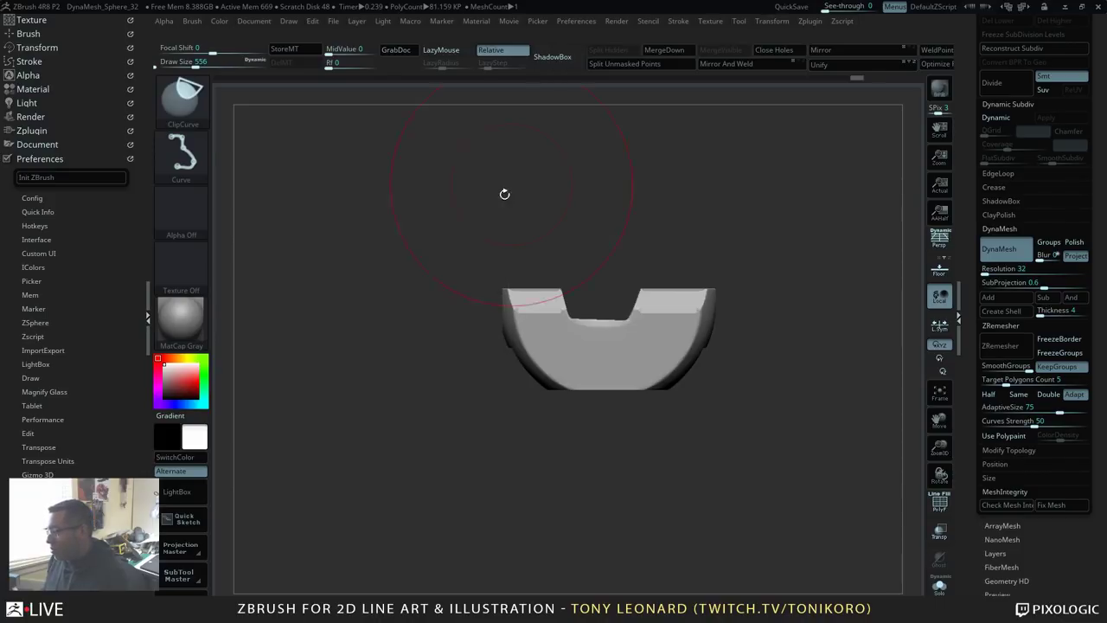
mouse_move(784, 491)
left_mouse_down()
mouse_move(797, 489)
mouse_move(777, 494)
mouse_move(782, 438)
mouse_move(770, 430)
mouse_move(756, 512)
mouse_move(783, 515)
mouse_move(813, 458)
mouse_move(798, 490)
mouse_move(788, 351)
left_mouse_up()
key("ctrl+shift")
left_click_drag(521, 289, 672, 239, "ctrl+shift")
mouse_move(775, 329)
left_mouse_down()
mouse_move(836, 559)
mouse_move(736, 373)
mouse_move(766, 443)
left_mouse_up()
mouse_move(738, 386)
left_mouse_down()
mouse_move(716, 370)
mouse_move(726, 437)
mouse_move(736, 381)
mouse_move(764, 445)
left_mouse_up()
key("ctrl+shift")
mouse_move(437, 197)
left_mouse_down("ctrl+shift")
mouse_move(618, 225)
mouse_move(654, 249)
left_mouse_up("ctrl+shift")
mouse_move(727, 286)
left_mouse_down()
mouse_move(754, 398)
mouse_move(744, 478)
mouse_move(761, 432)
mouse_move(774, 456)
mouse_move(756, 468)
mouse_move(729, 428)
mouse_move(743, 349)
mouse_move(761, 475)
mouse_move(775, 469)
left_mouse_up()
mouse_move(439, 356)
left_mouse_down("ctrl+shift")
mouse_move(613, 167)
mouse_move(630, 167)
left_mouse_up("ctrl+shift")
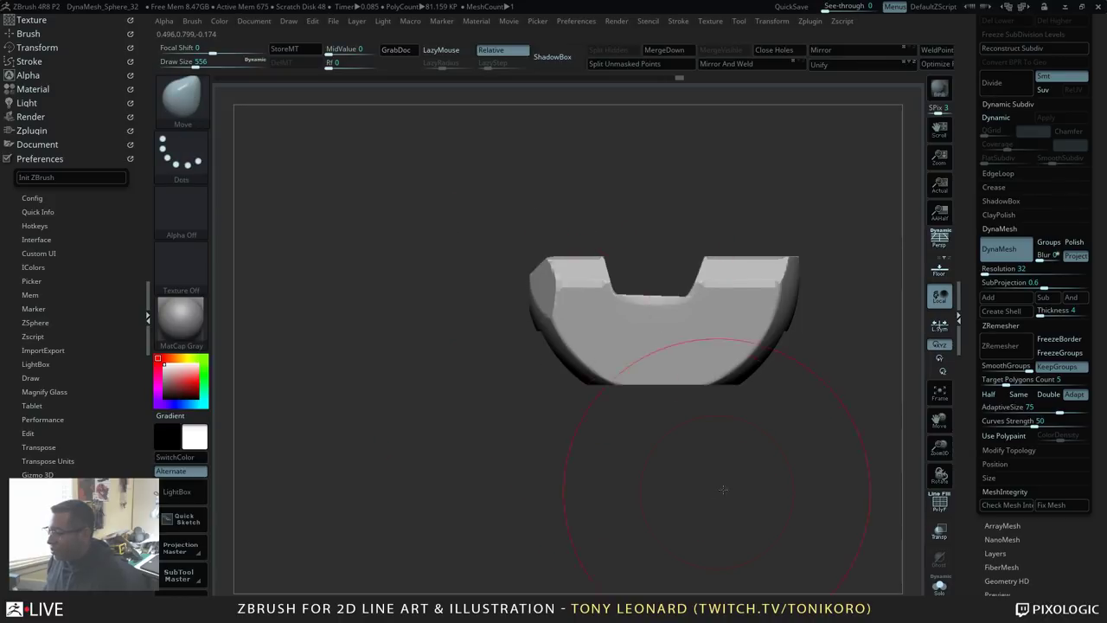
Step: Mask both outer sides, leaving a centre strip unmasked, and clip a recess into the upper edge of the beveled end
mouse_move(729, 489)
left_mouse_down()
mouse_move(784, 512)
mouse_move(482, 449)
mouse_move(694, 455)
mouse_move(651, 467)
mouse_move(758, 437)
left_mouse_up()
mouse_move(568, 136)
left_mouse_down("ctrl")
mouse_move(579, 178)
mouse_move(637, 222)
mouse_move(631, 230)
left_mouse_up("ctrl")
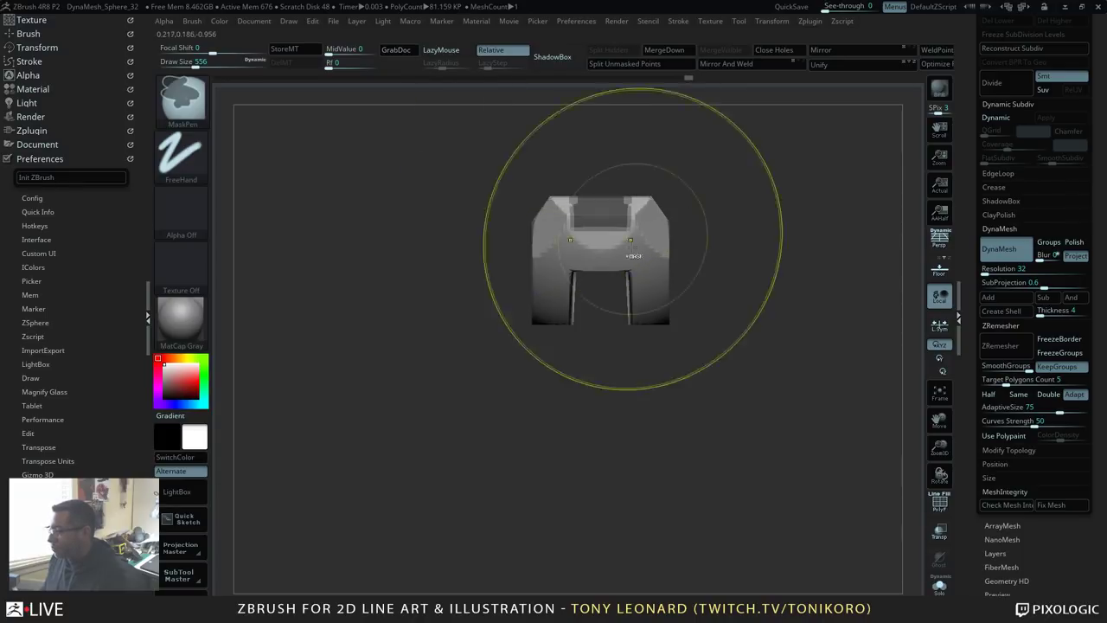
left_click(735, 459, "ctrl")
mouse_move(735, 459)
left_mouse_down()
mouse_move(774, 452)
mouse_move(633, 486)
left_mouse_up()
mouse_move(578, 171)
left_mouse_down("ctrl+shift")
mouse_move(605, 273)
mouse_move(558, 282)
mouse_move(584, 284)
left_mouse_up("ctrl+shift")
mouse_move(636, 338)
left_mouse_down()
mouse_move(675, 427)
mouse_move(728, 450)
left_mouse_up()
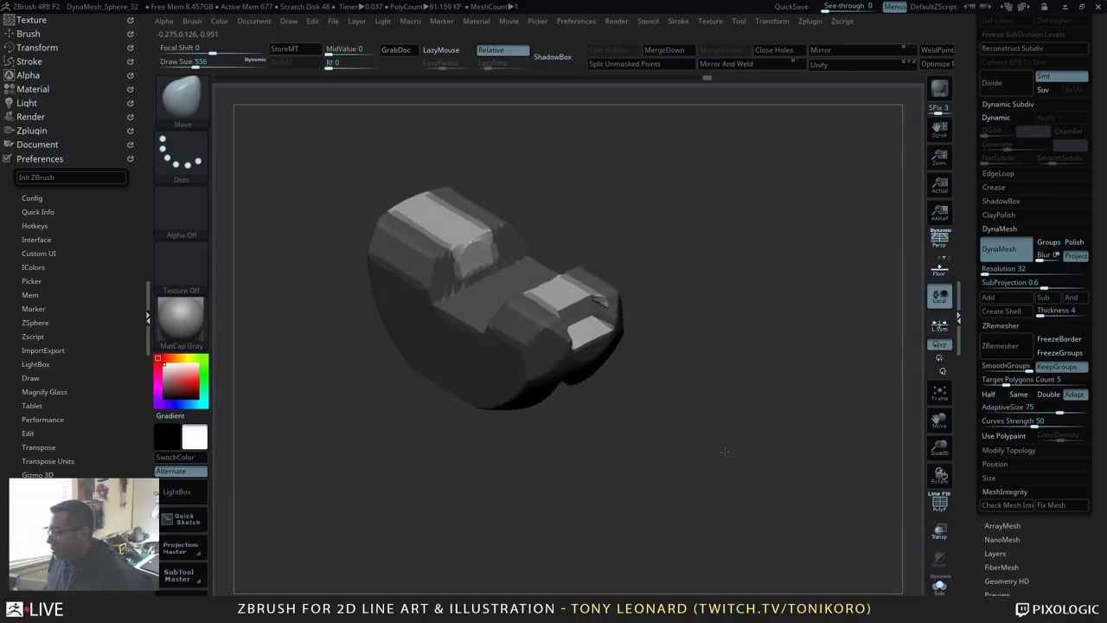
Step: Clear the mask and remesh the piece with DynaMesh at resolution 64
left_click_drag(725, 403, 744, 470, "ctrl")
mouse_move(747, 373)
left_mouse_down("ctrl")
mouse_move(741, 473)
mouse_move(710, 405)
left_mouse_up("ctrl")
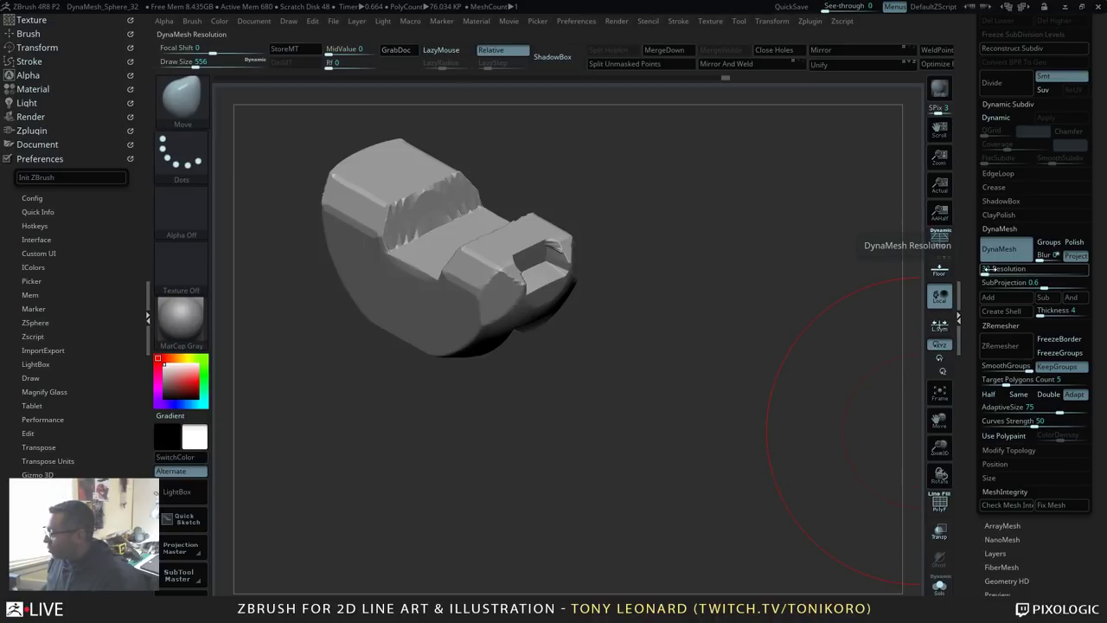
left_click(988, 272)
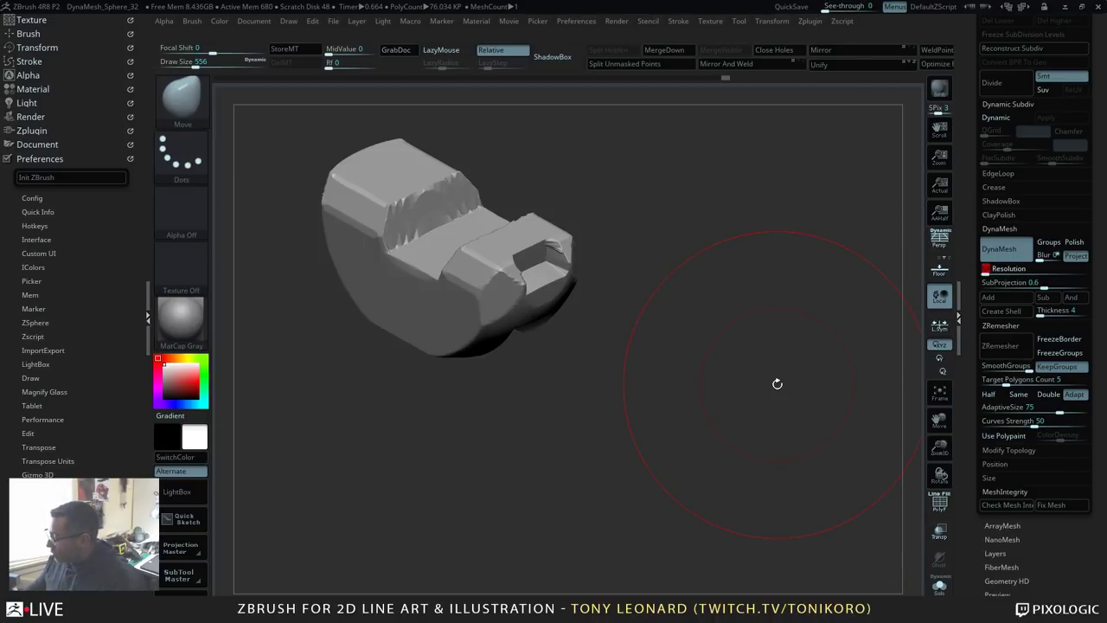
left_click_drag(735, 274, 695, 511, "ctrl")
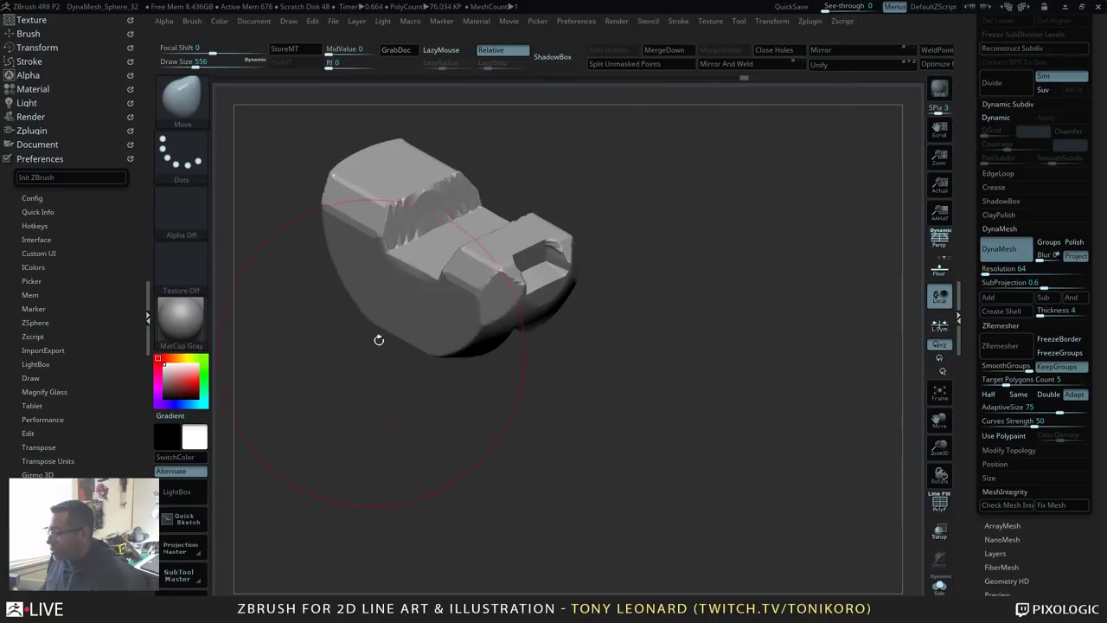
left_click(636, 192, "ctrl")
Step: Set the draw size to 81 and smooth the jagged edges left by the cuts with the Smooth brush
key("s")
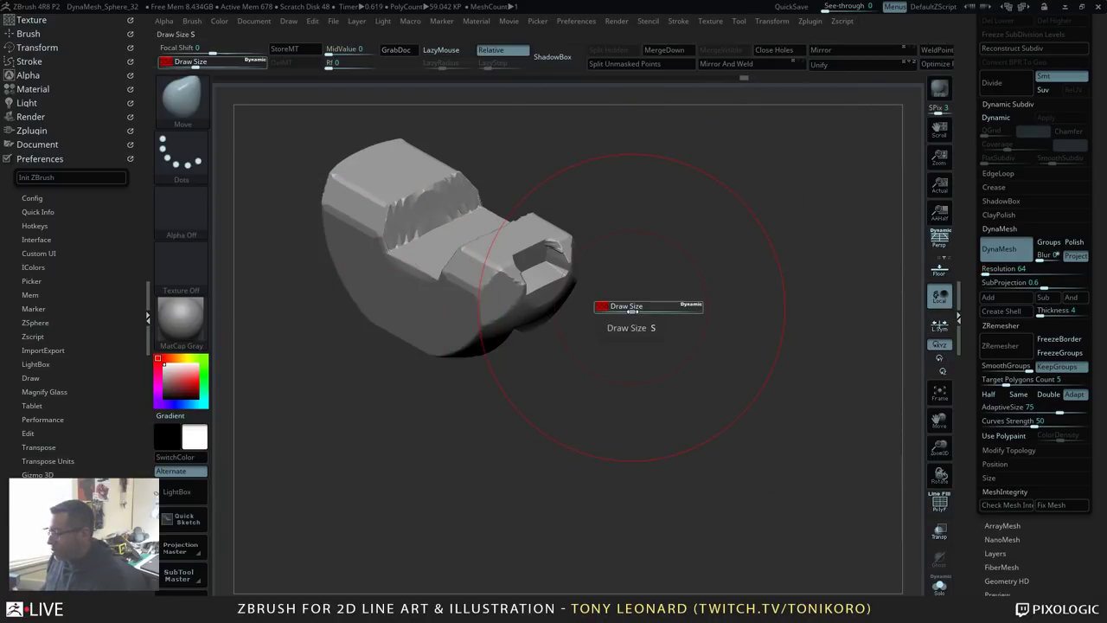
mouse_move(632, 306)
left_mouse_down()
mouse_move(610, 308)
mouse_move(680, 309)
mouse_move(734, 341)
mouse_move(571, 264)
left_mouse_up()
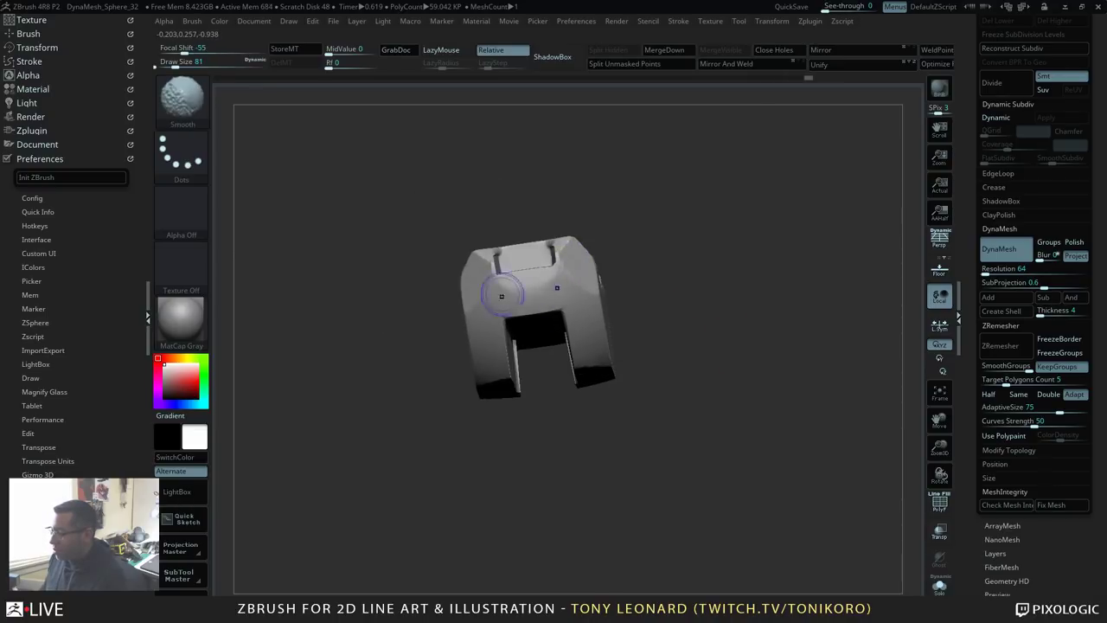
left_click_drag(694, 358, 487, 366)
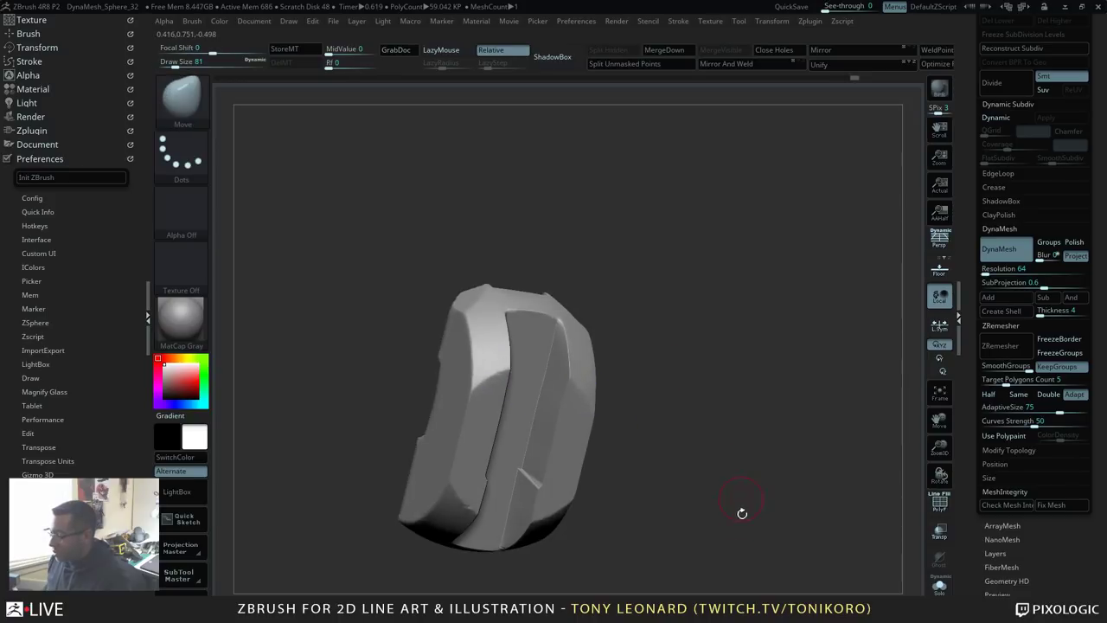
mouse_move(741, 514)
left_mouse_down("alt")
mouse_move(725, 469)
mouse_move(761, 534)
mouse_move(688, 499)
mouse_move(761, 561)
mouse_move(761, 514)
left_mouse_up("alt")
left_click_drag(767, 460, 677, 490, "alt")
left_click_drag(718, 453, 768, 440)
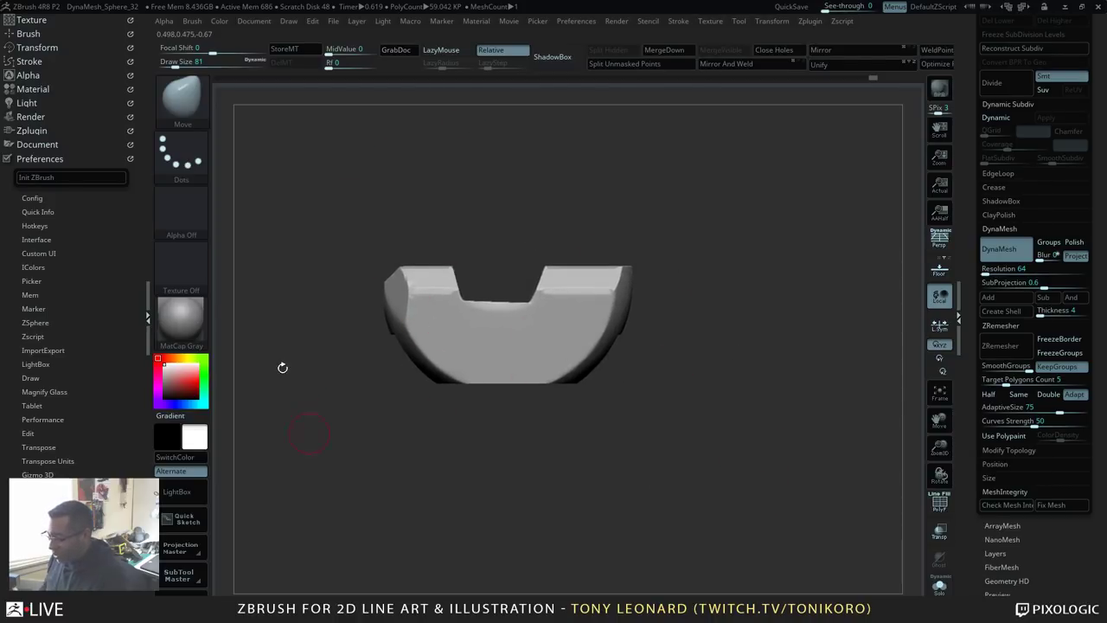
Step: Insert a QCube from the IMM Primitives brush onto the flat side face, centred at the notch
key("b")
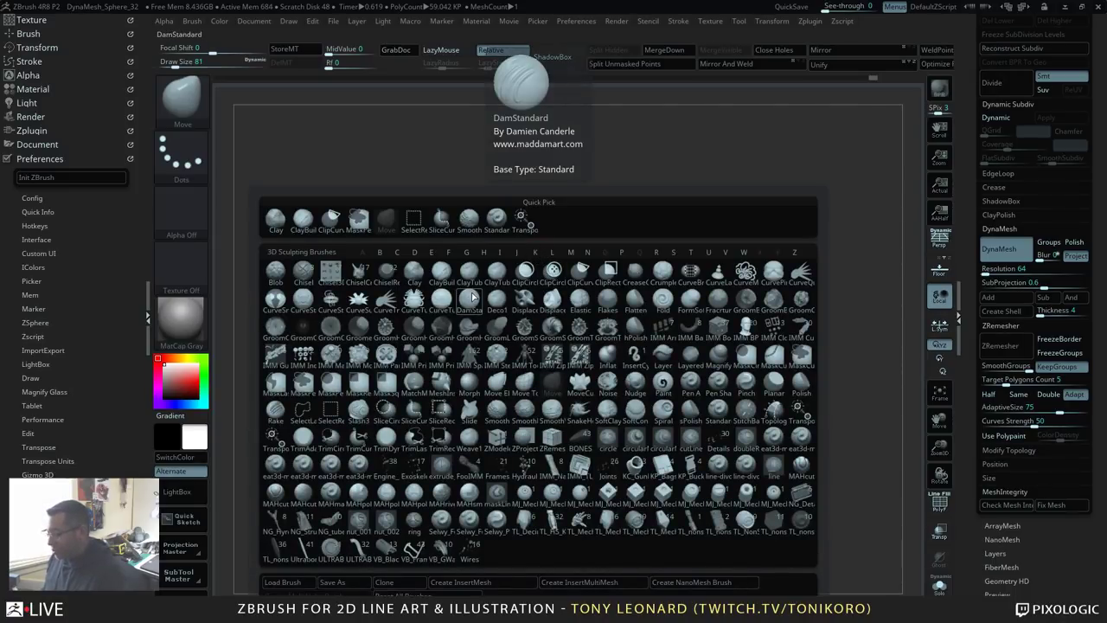
key("i")
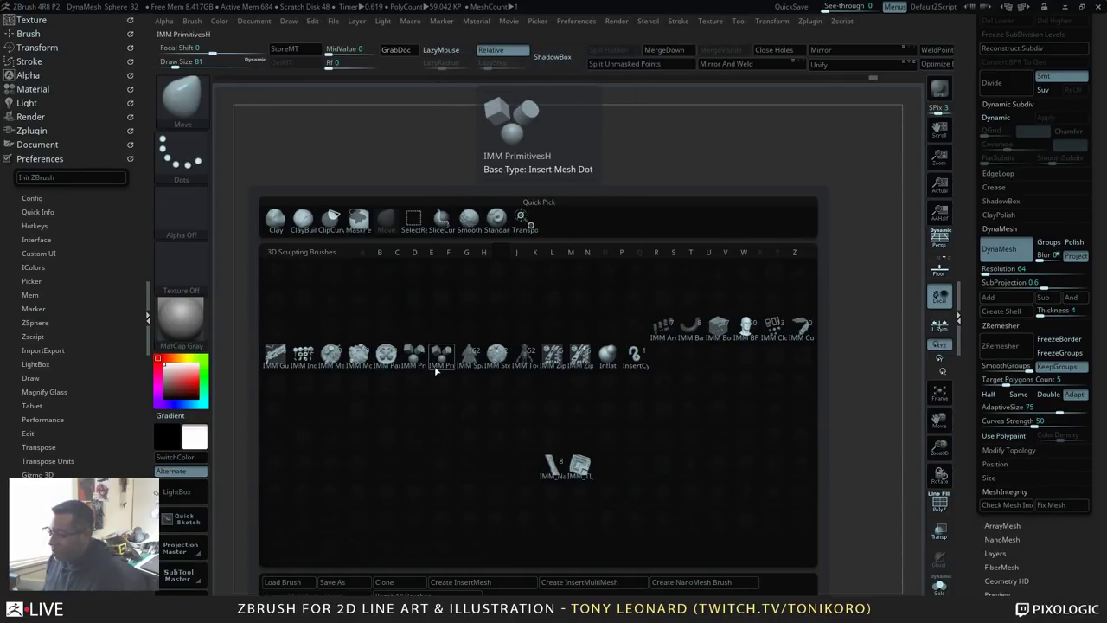
left_click(408, 362)
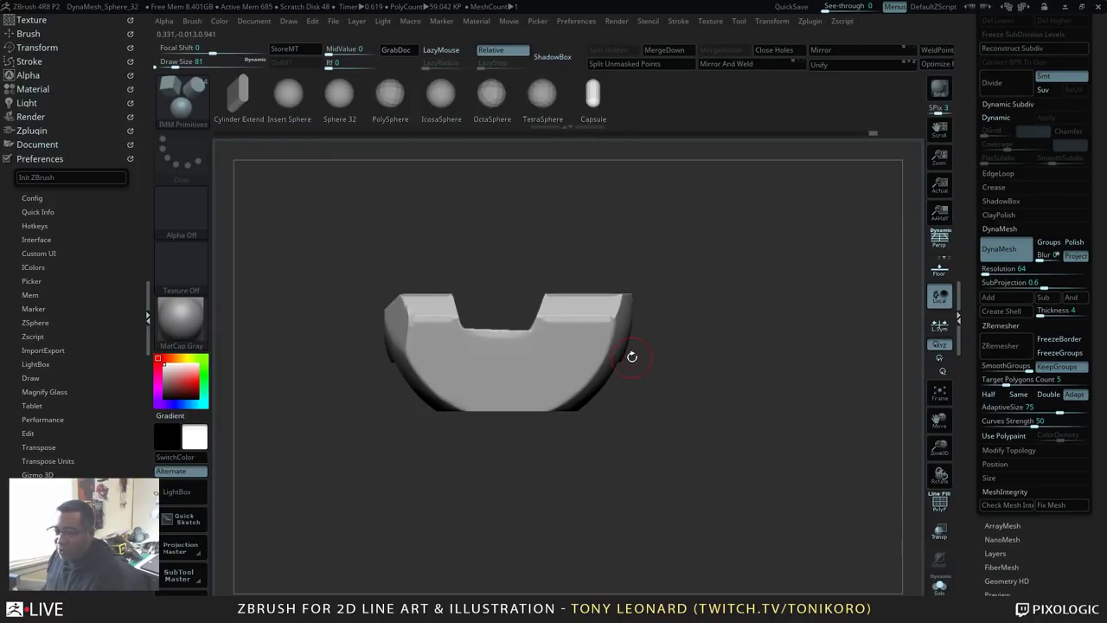
key("m")
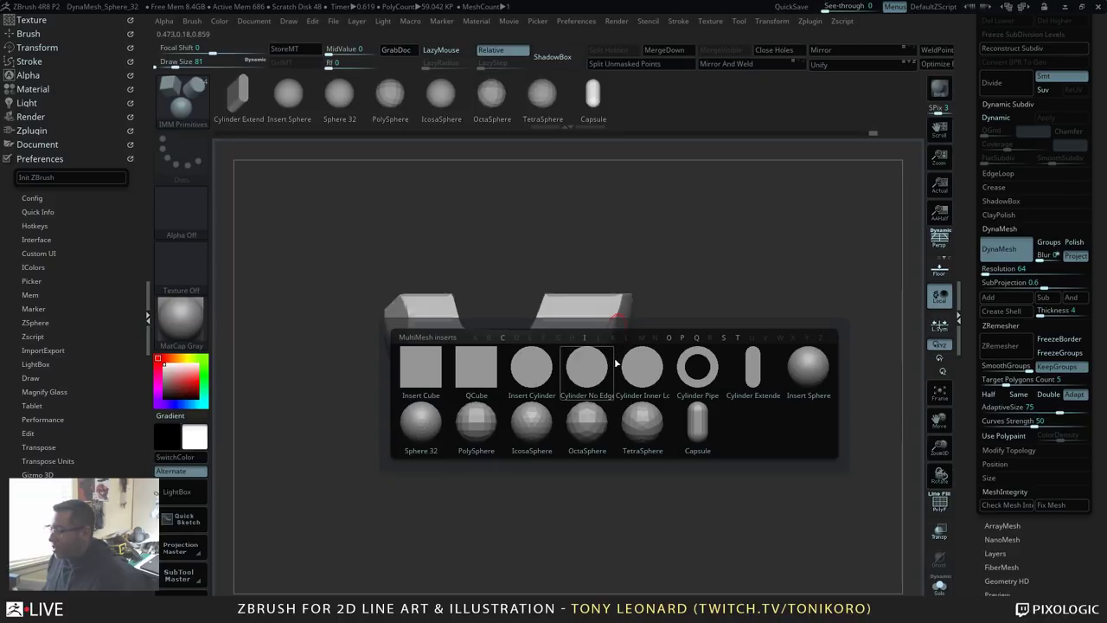
left_click(476, 370)
left_click_drag(741, 396, 781, 400)
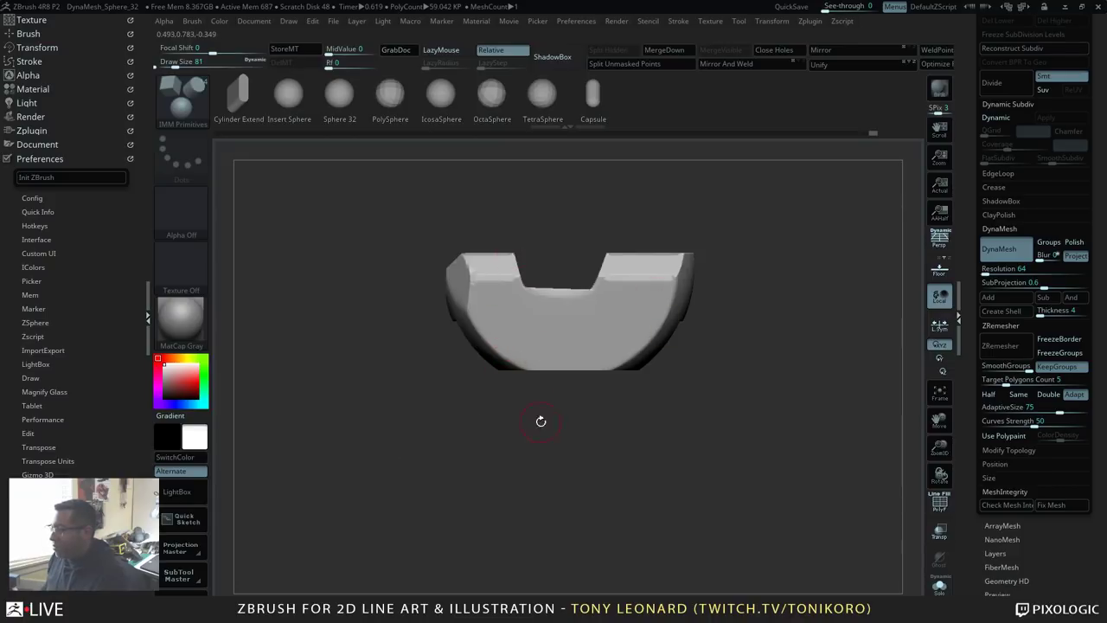
left_click_drag(541, 421, 588, 448)
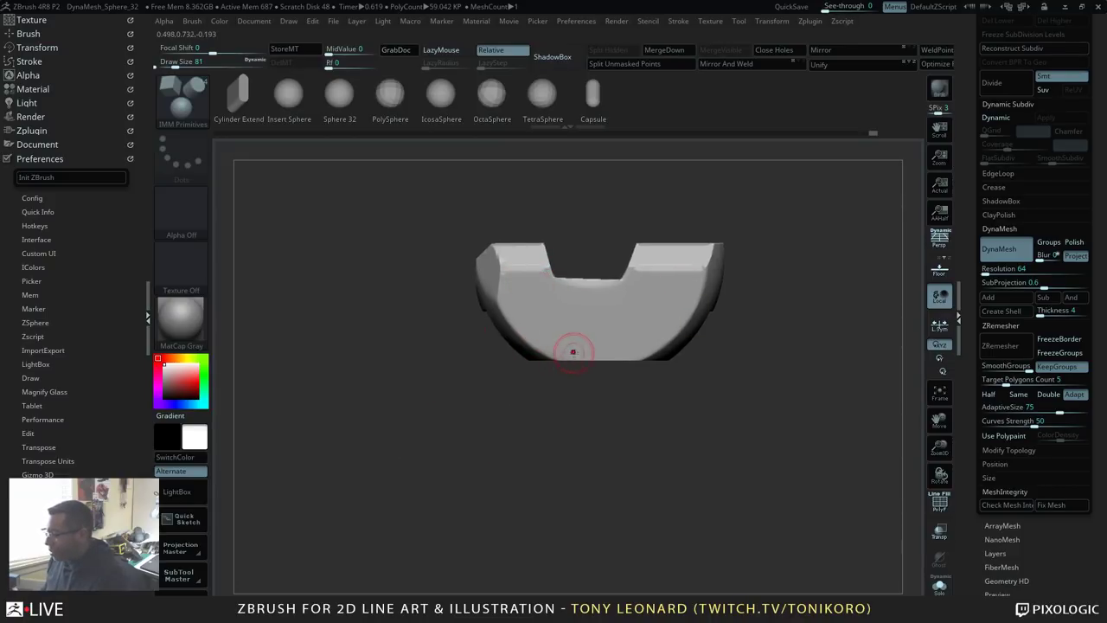
left_click_drag(560, 452, 635, 450)
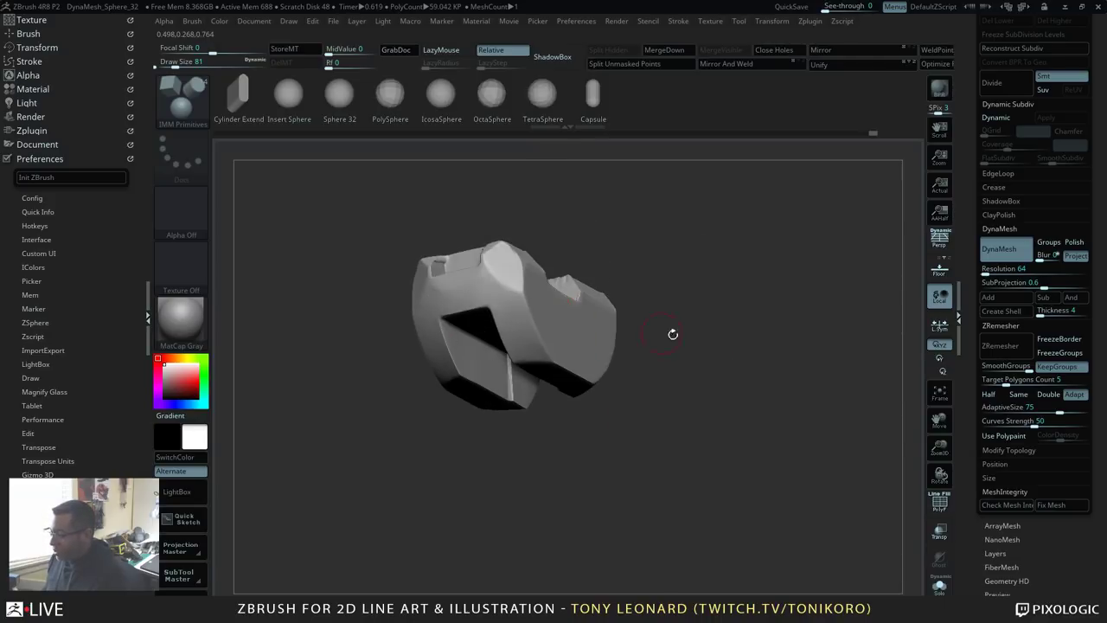
left_click_drag(673, 334, 588, 353, "shift")
left_click_drag(552, 461, 752, 485)
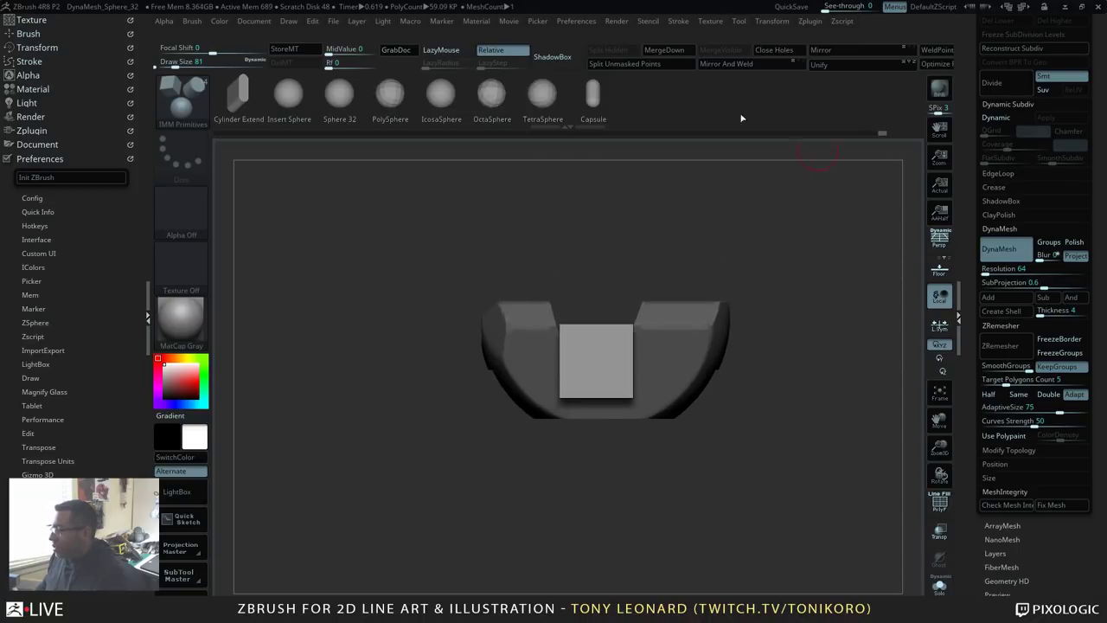
Step: Split the unmasked cube off into its own subtool, make it active and bring the subtool list into view
left_click(630, 181, "ctrl")
left_click_drag(822, 449, 787, 392)
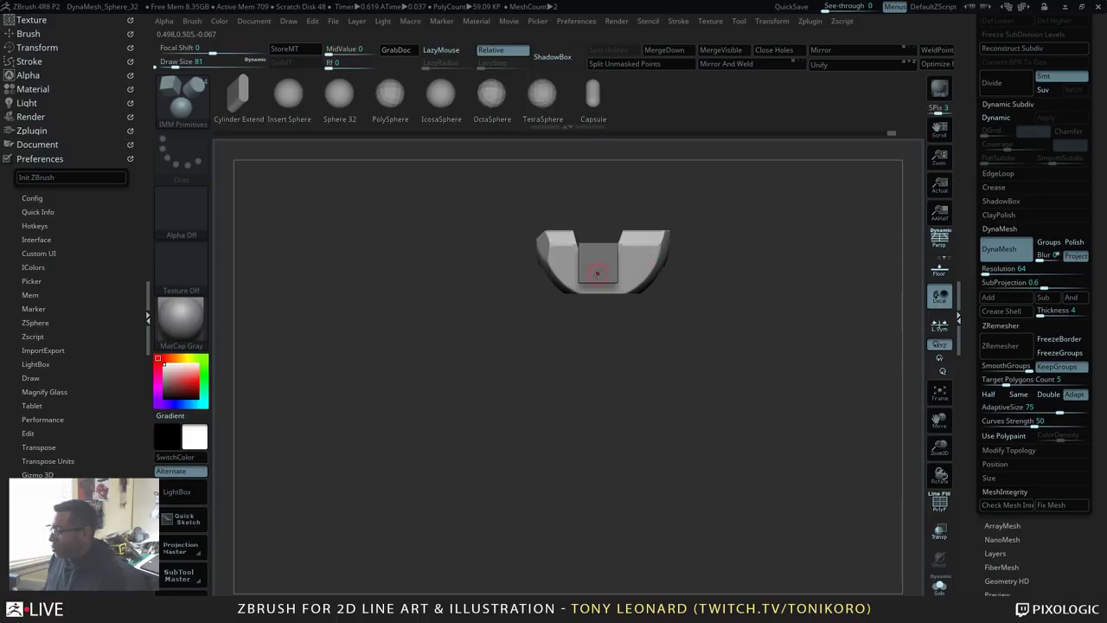
left_click(585, 263, "alt")
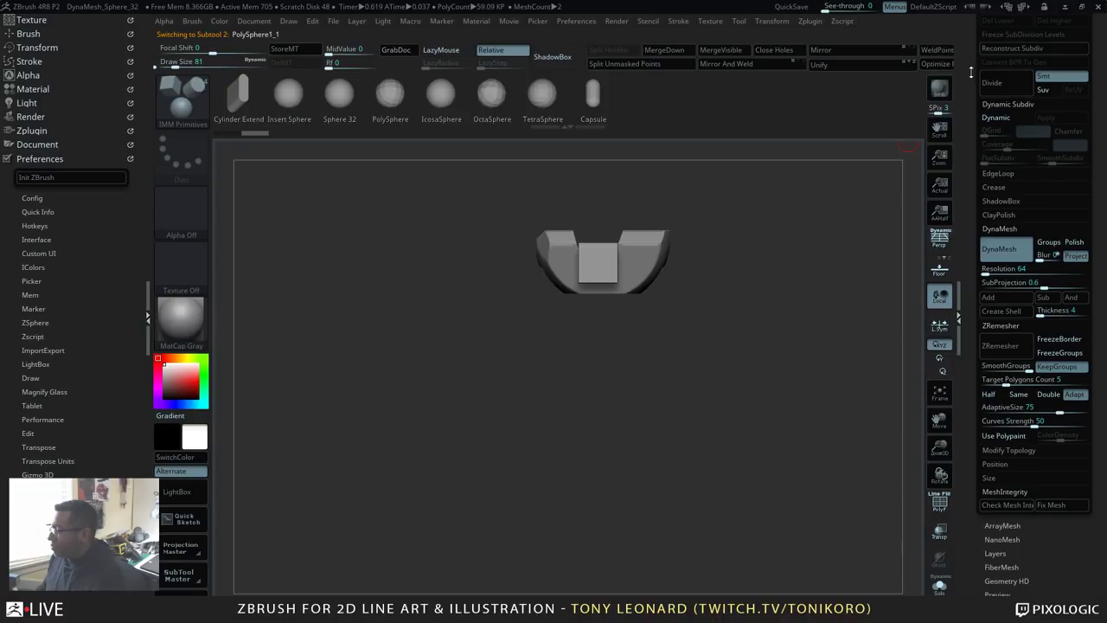
left_click_drag(971, 73, 963, 181)
left_click_drag(963, 142, 956, 277)
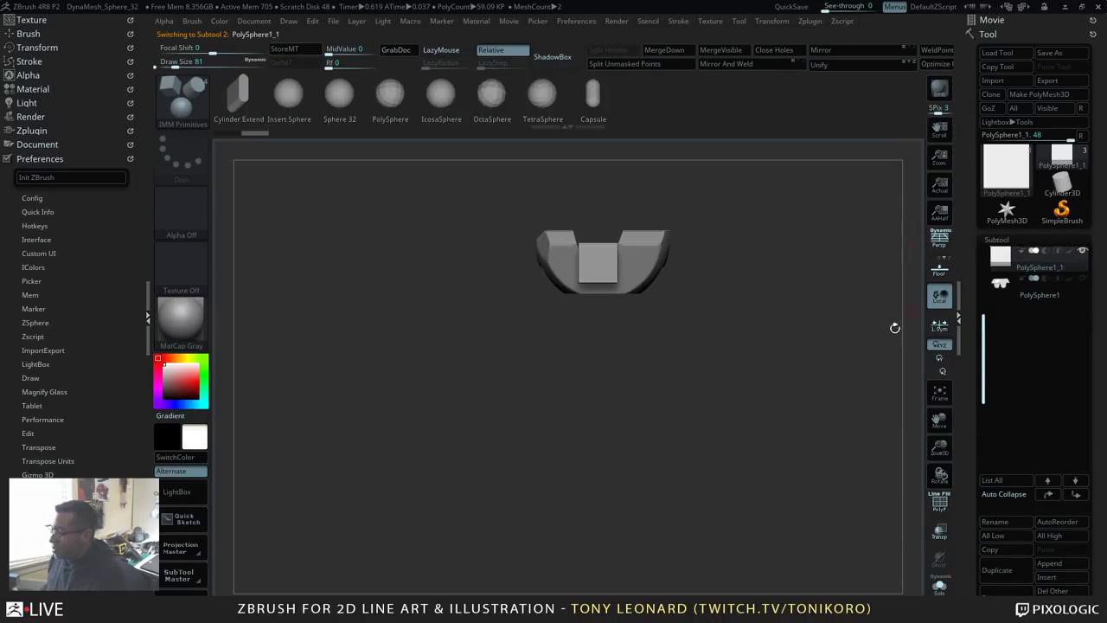
Step: Stretch the cube downward into a long vertical bar using a vertical Transpose line
left_click_drag(719, 365, 763, 449, "alt")
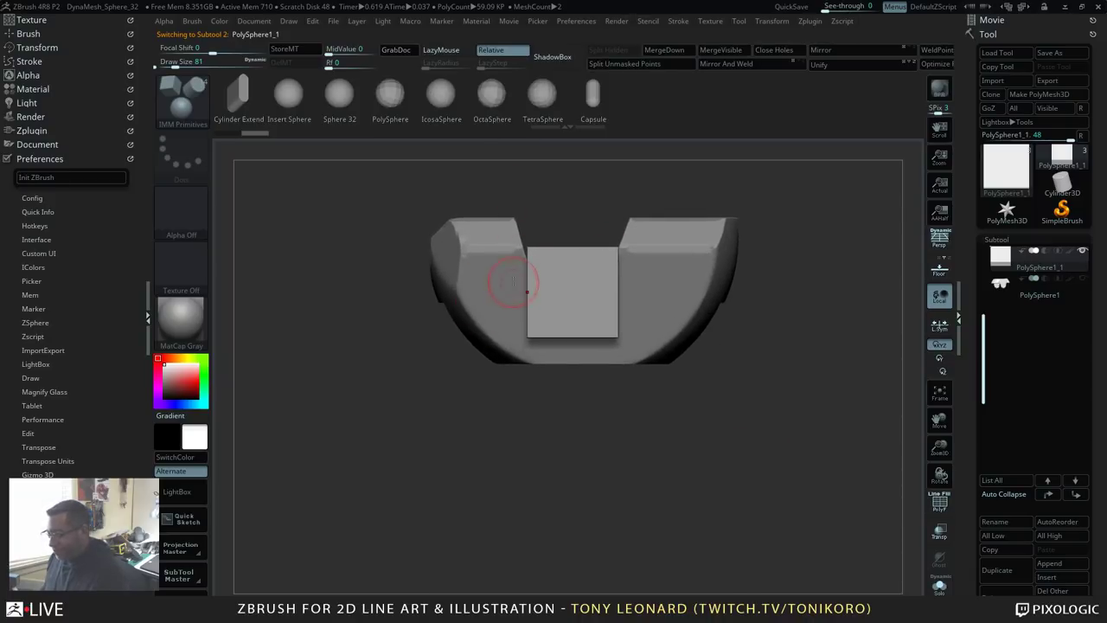
key("w")
key("y")
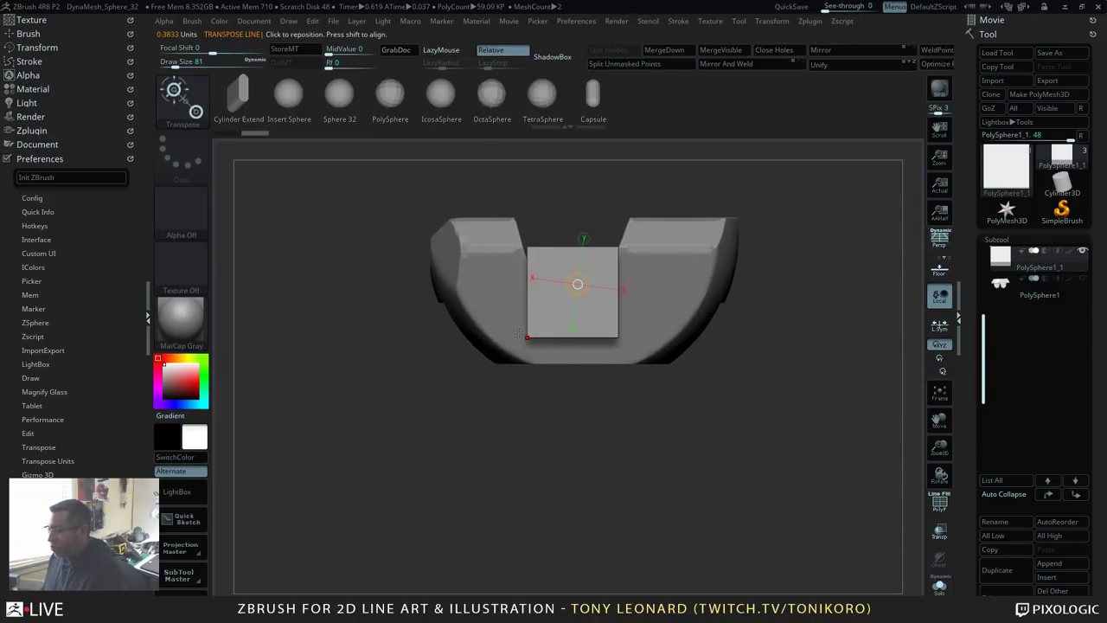
left_click_drag(571, 247, 584, 334)
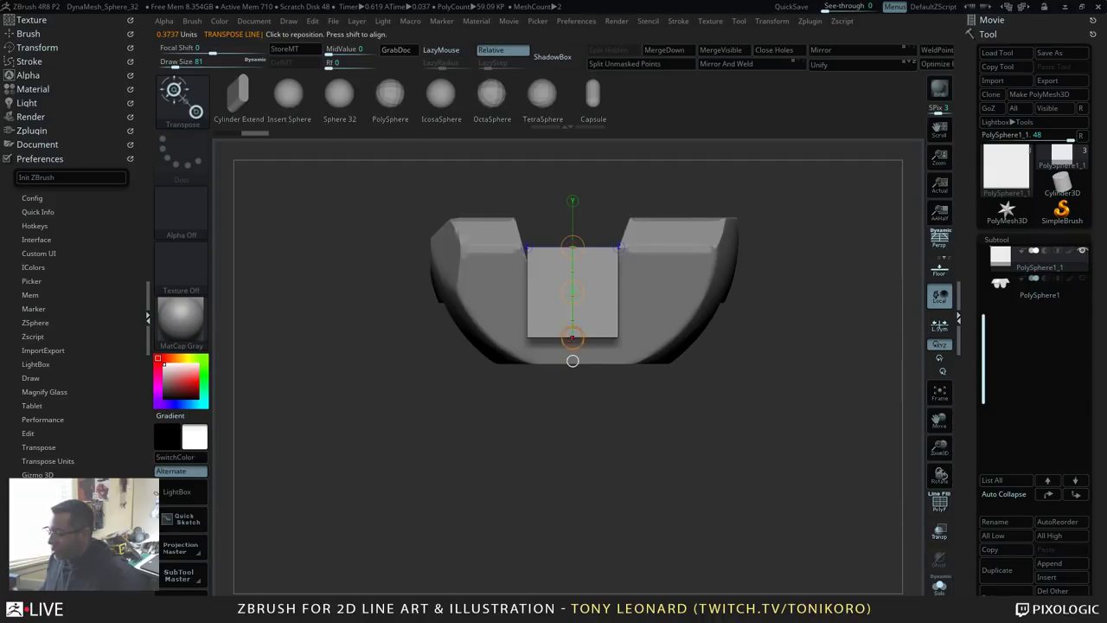
left_click_drag(573, 337, 584, 595)
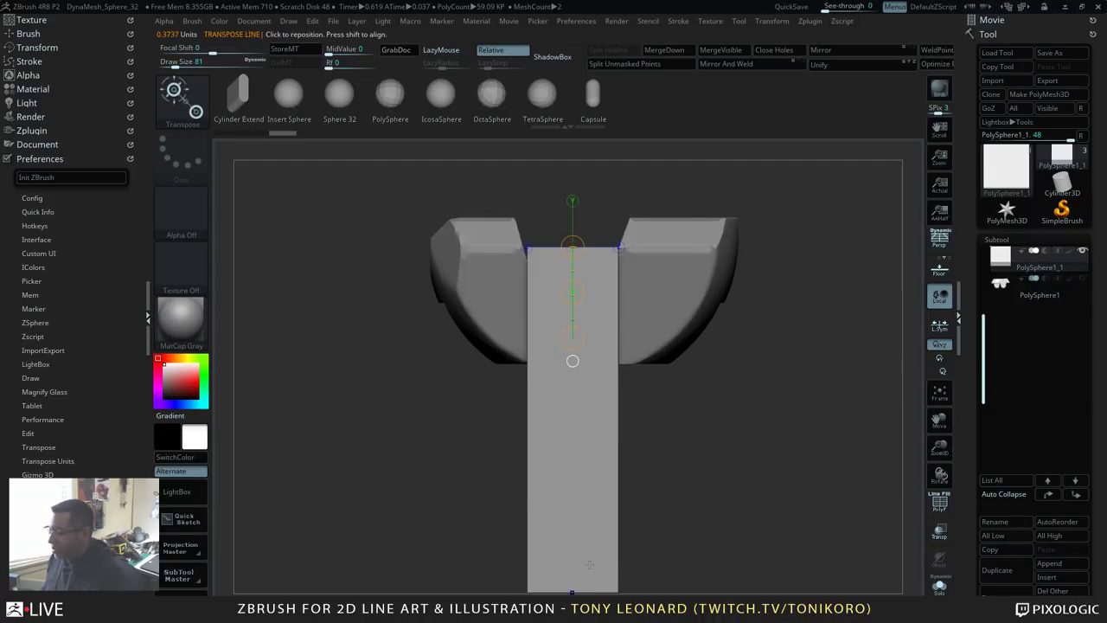
Step: Widen the two vertical bars front to back with a horizontal Transpose line in side view
left_click_drag(727, 509, 674, 402, "alt")
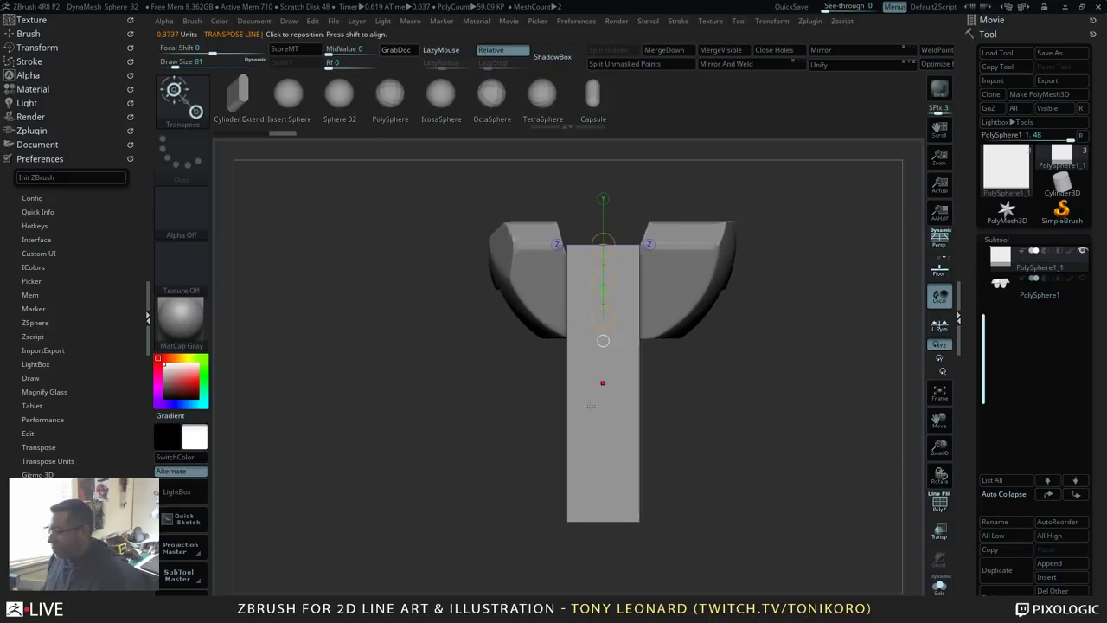
left_click_drag(567, 384, 678, 383)
left_click_drag(779, 439, 858, 439)
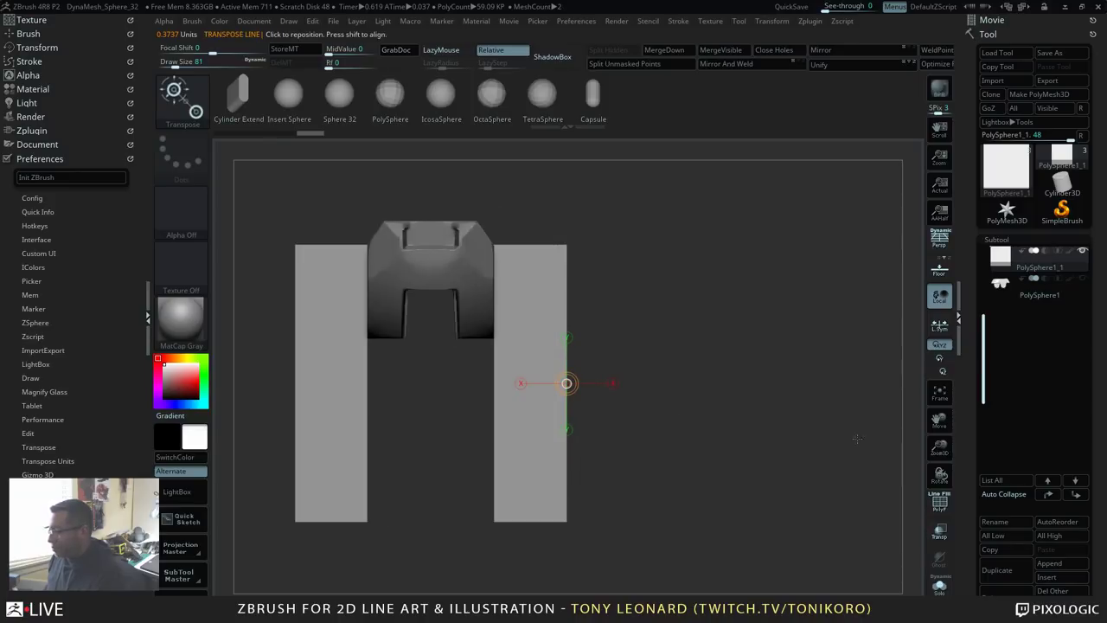
mouse_move(527, 362)
left_mouse_down()
mouse_move(660, 361)
mouse_move(615, 362)
left_mouse_up()
left_click_drag(757, 441, 777, 501)
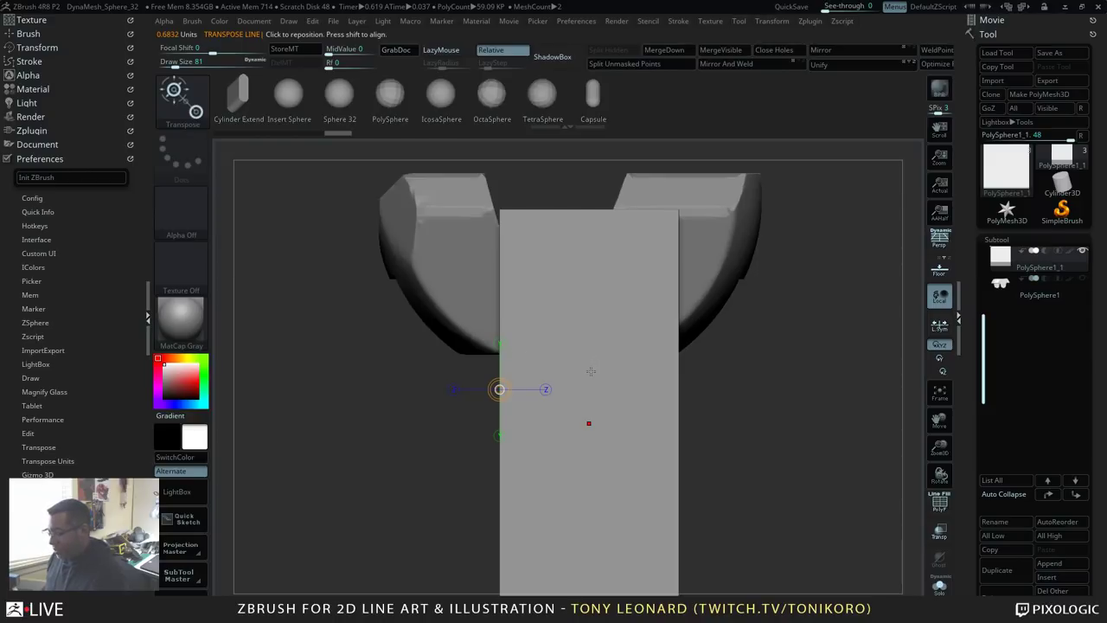
Step: Show the polyframe wireframe, choose the ZModeler brush and switch from Transpose to Draw mode on the bars
key("shift+f")
left_click_drag(762, 454, 674, 449)
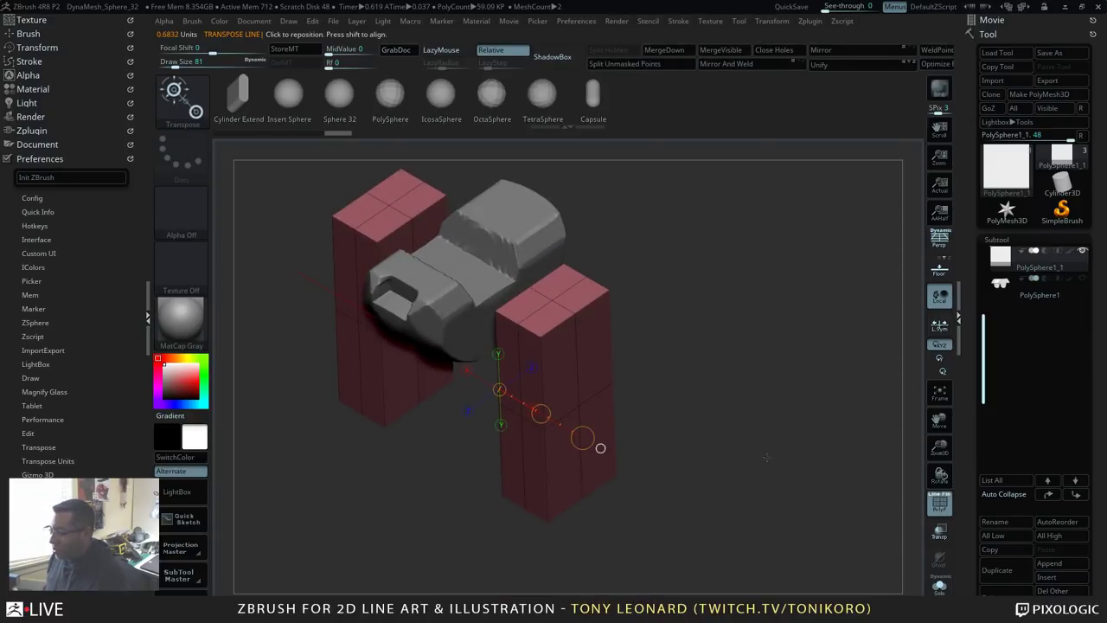
left_click_drag(765, 457, 758, 432)
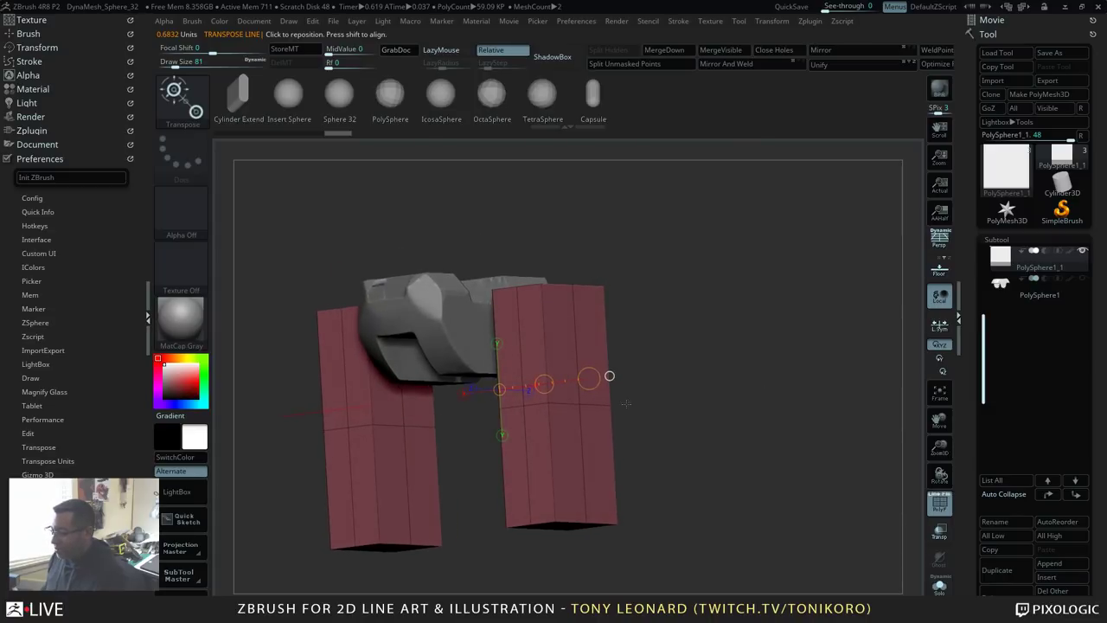
key("b")
key("z")
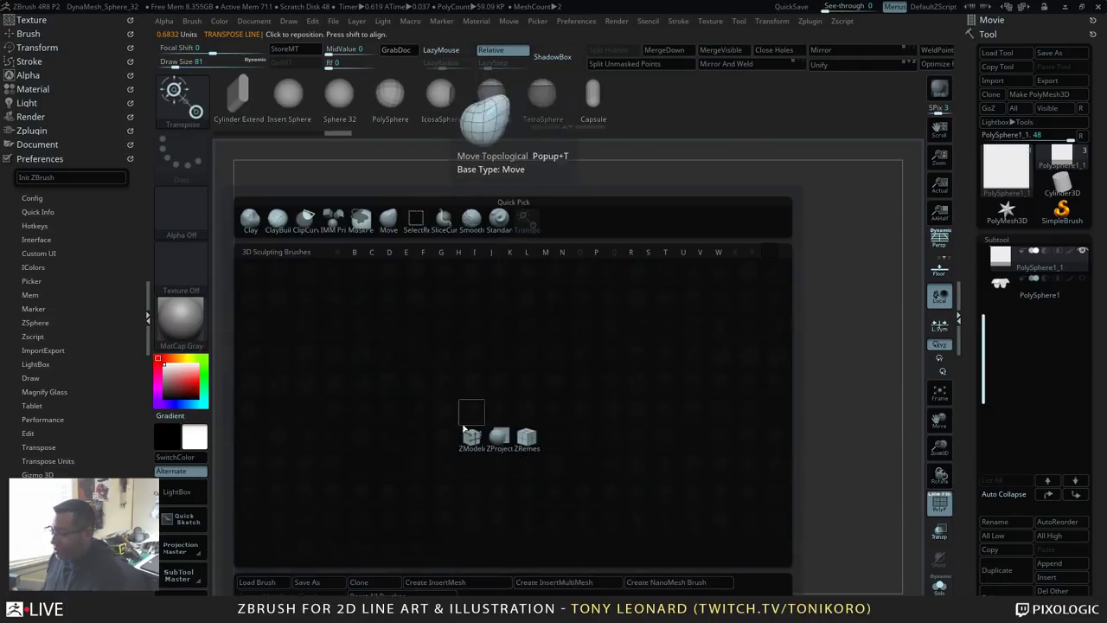
left_click(475, 446)
left_click_drag(684, 396, 733, 479)
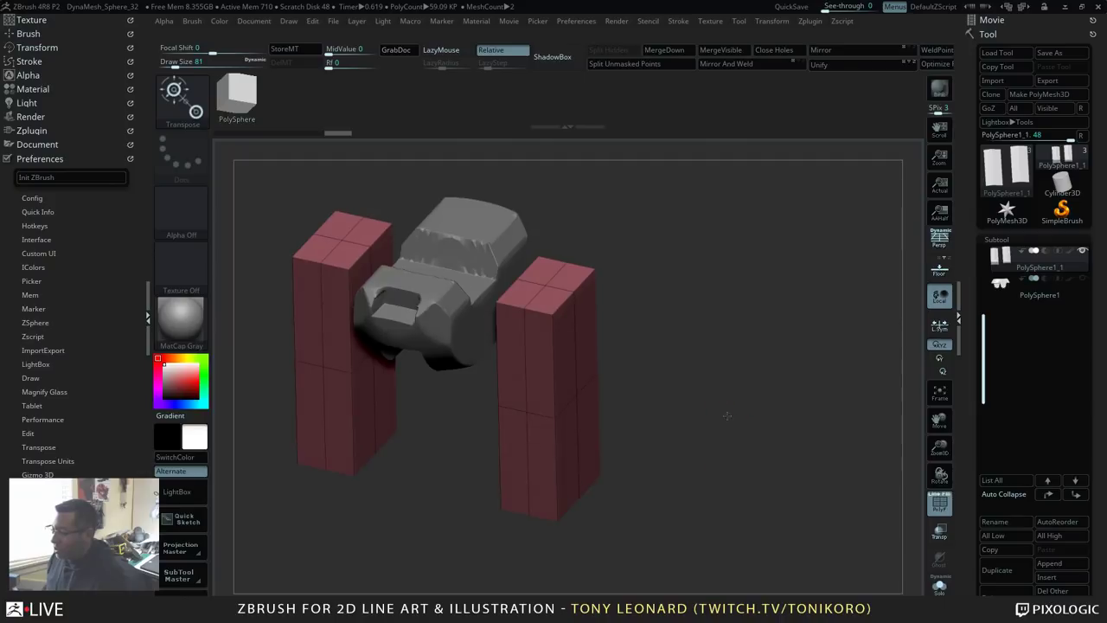
mouse_move(726, 415)
left_mouse_down("alt")
mouse_move(761, 448)
mouse_move(732, 428)
mouse_move(753, 414)
mouse_move(736, 426)
left_mouse_up("alt")
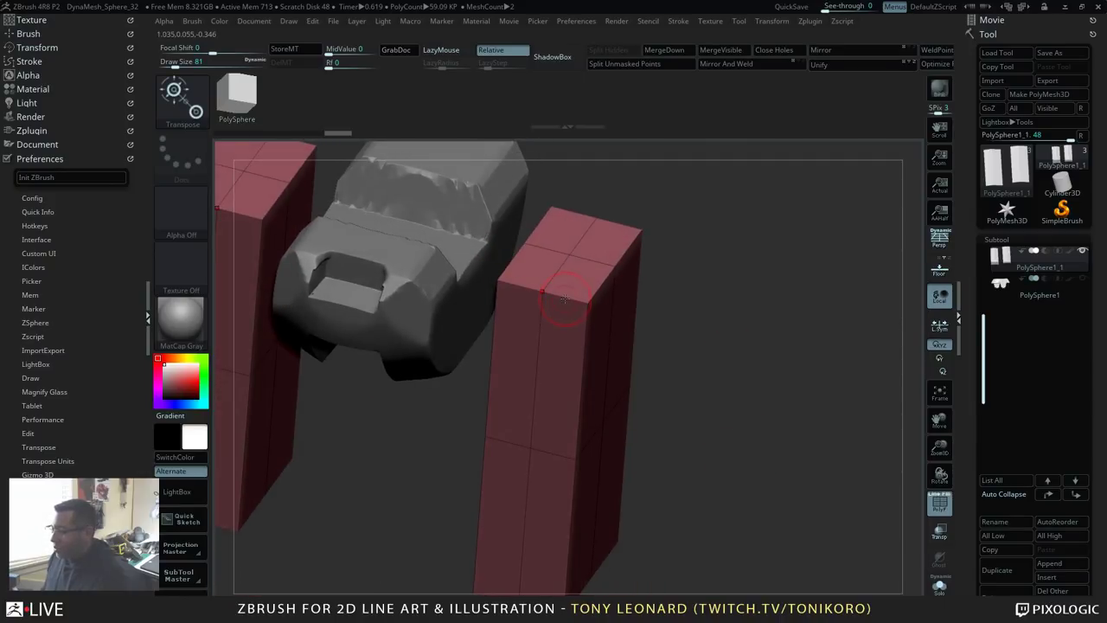
key("q")
Step: Set both the ZModeler polygon action and the point action to Do Nothing
key("space")
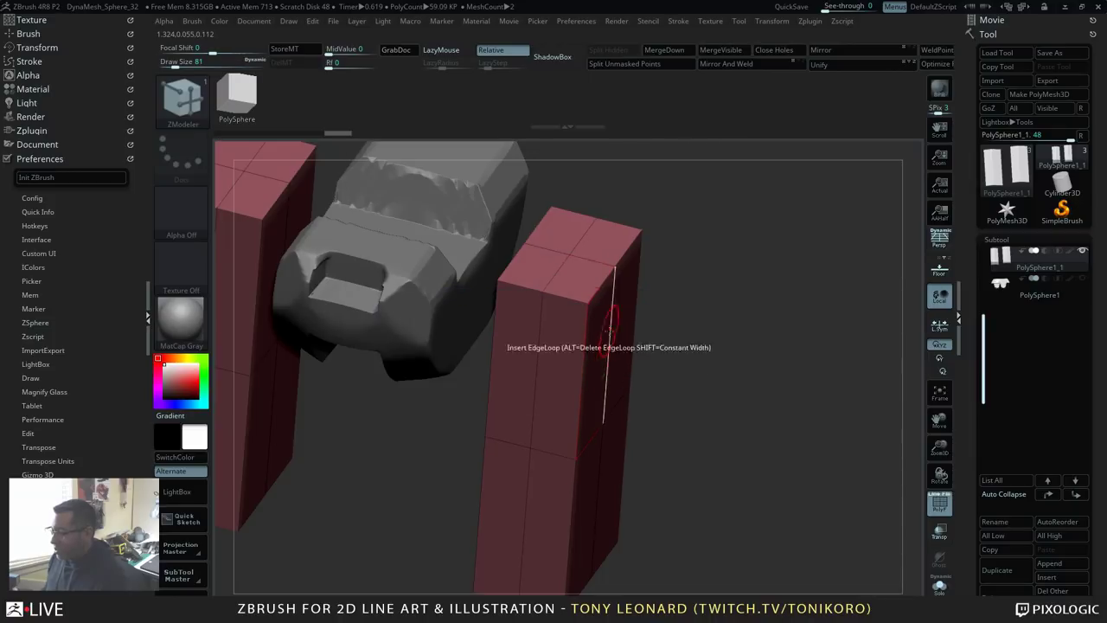
key("space")
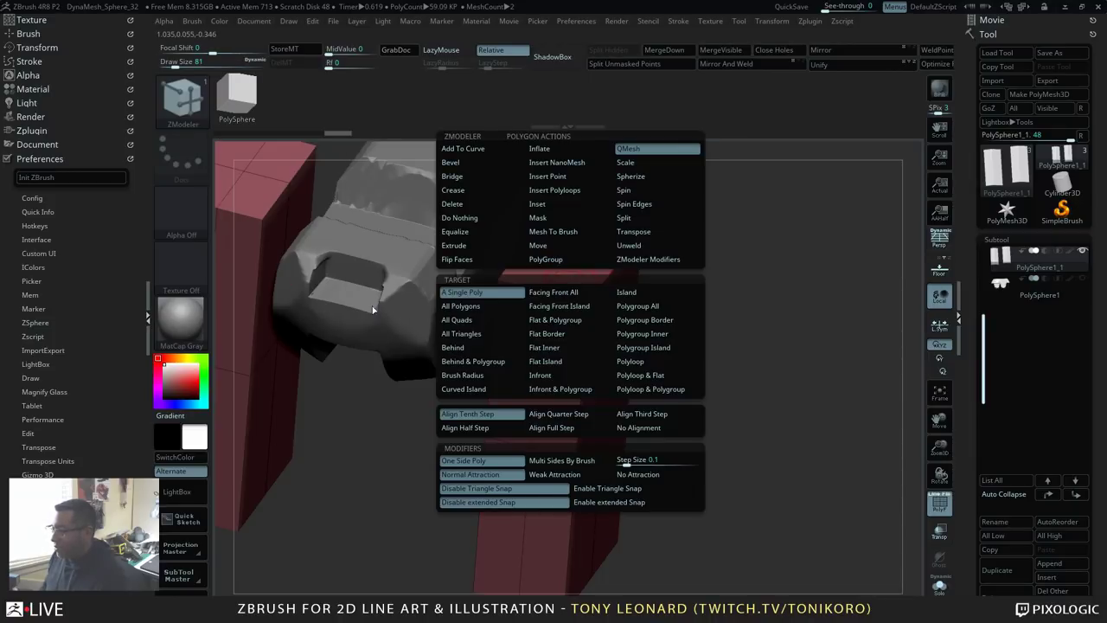
left_click(467, 223)
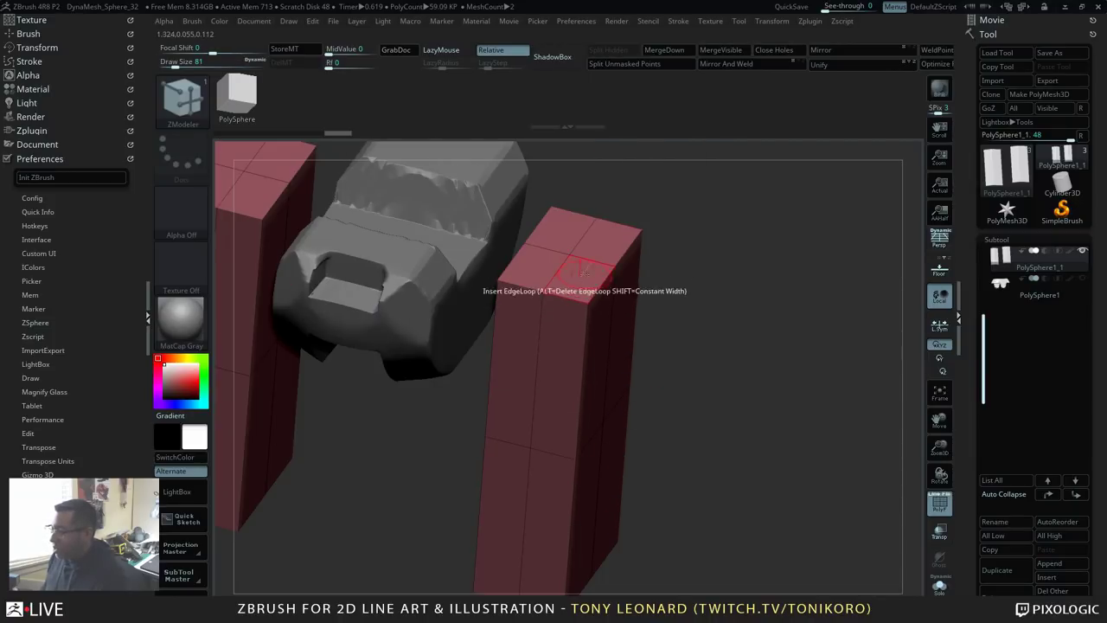
key("space")
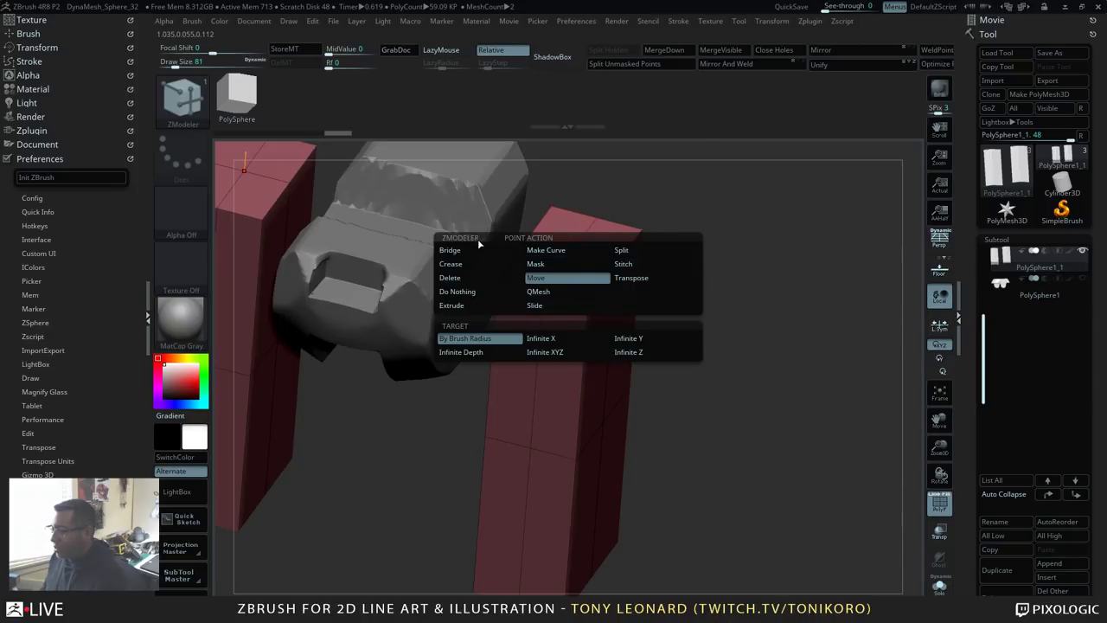
left_click(472, 291)
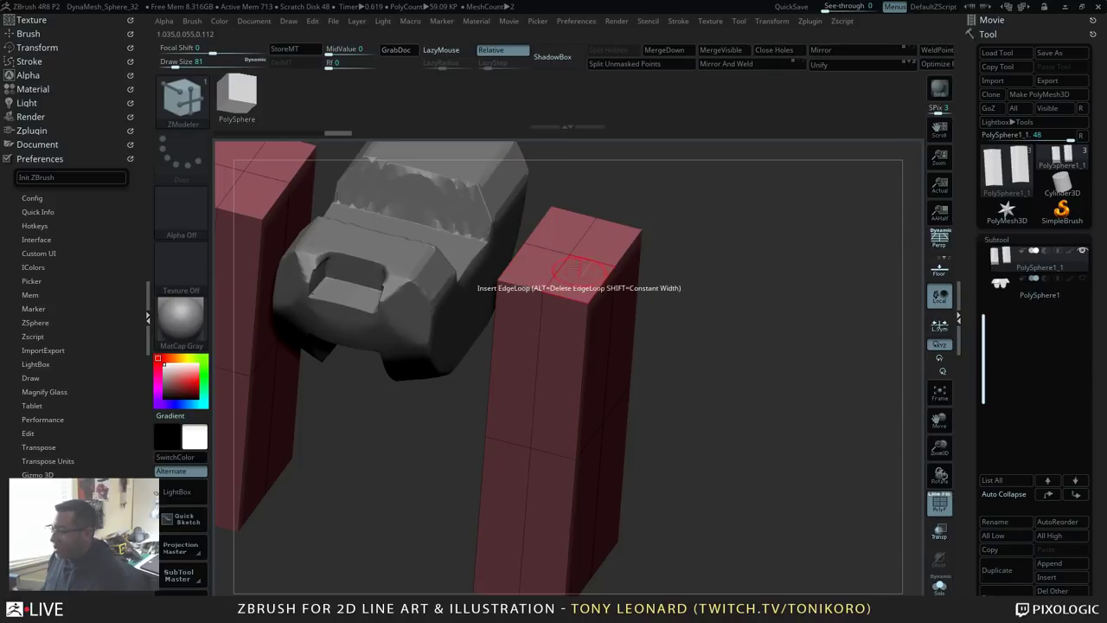
Step: Try the Add To Curve edge action on the bar's top front edge and remove the curves it makes
key("space")
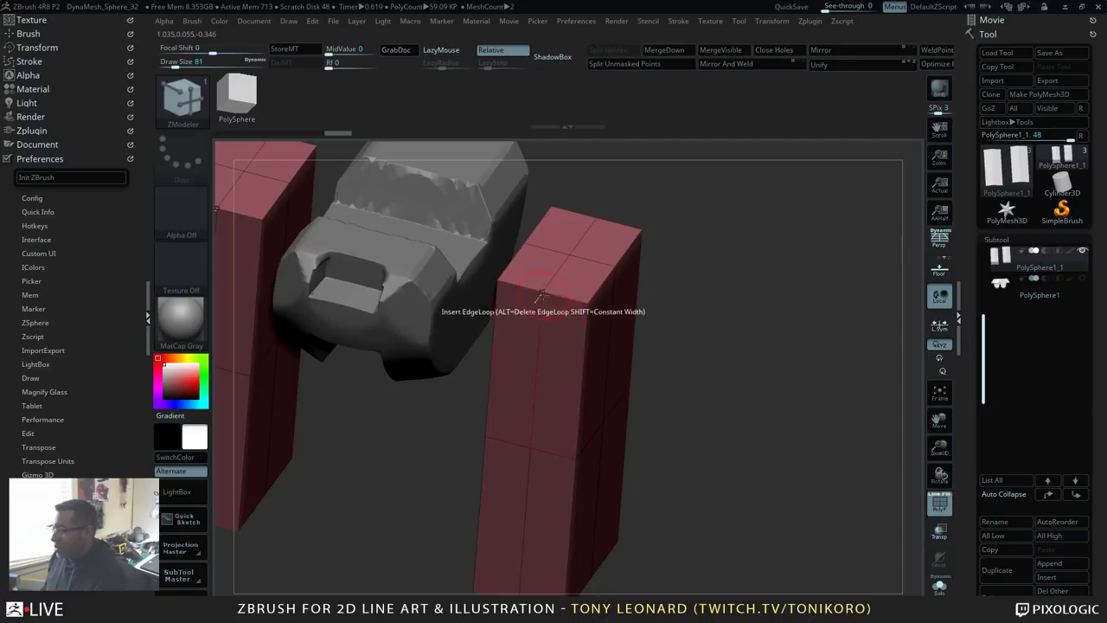
key("space")
left_click(456, 274)
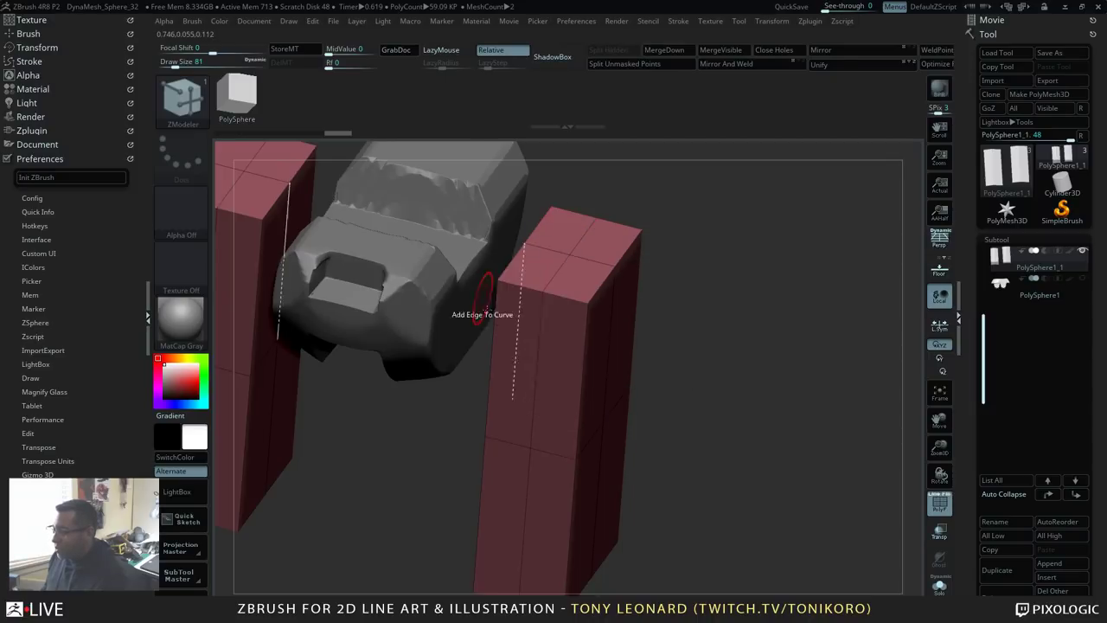
left_click(560, 302, "shift")
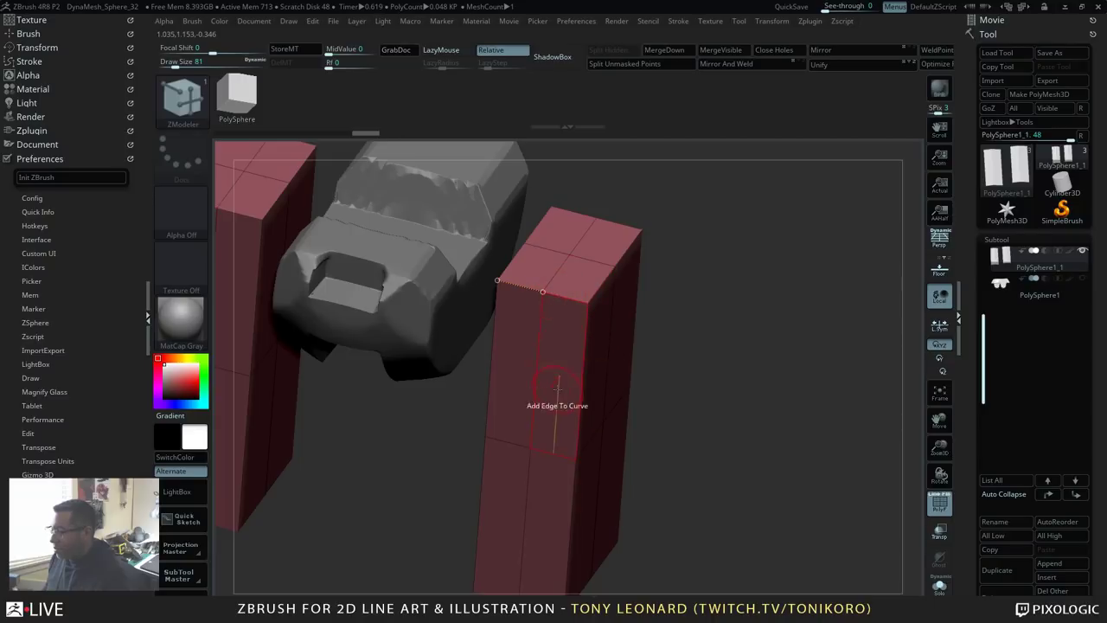
left_click_drag(678, 274, 799, 267, "alt")
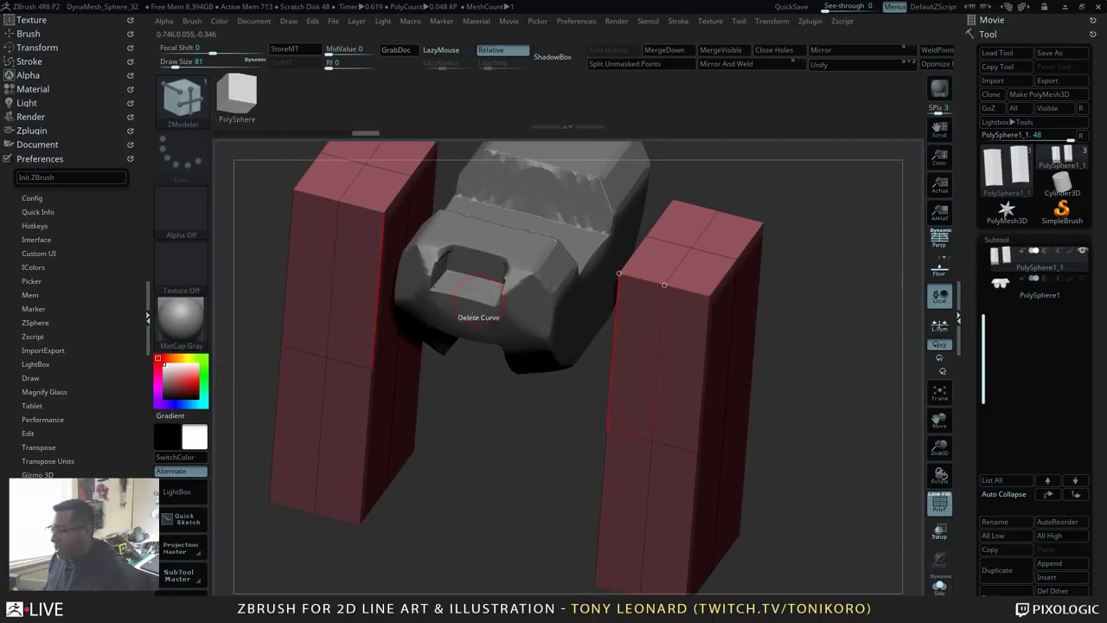
key("shift")
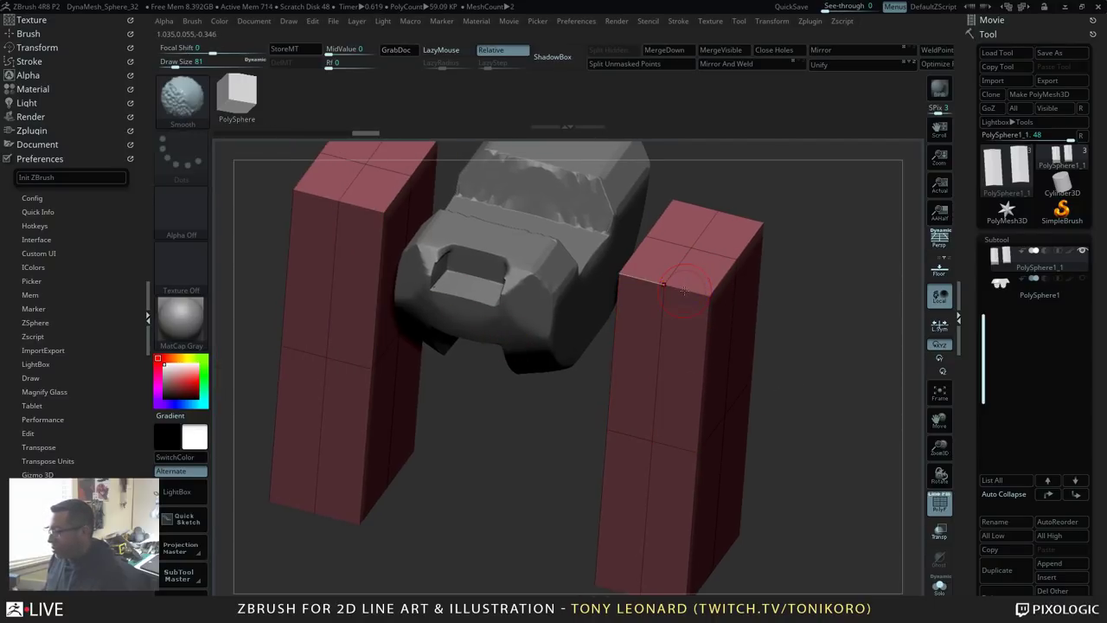
key("shift")
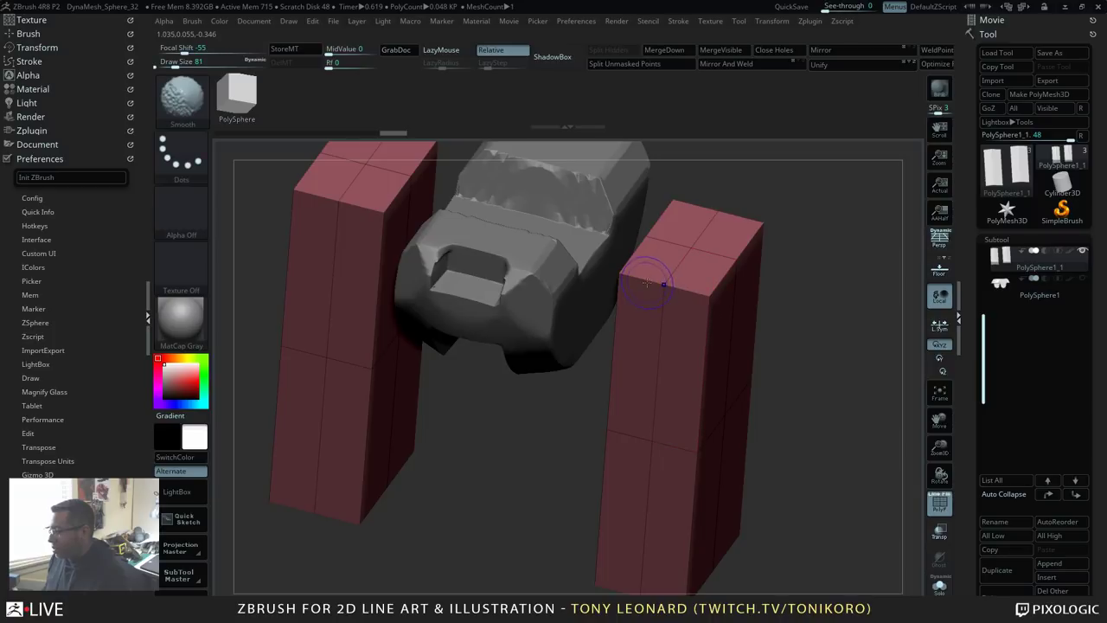
key("shift")
mouse_move(821, 375)
left_mouse_down()
mouse_move(847, 346)
mouse_move(853, 390)
mouse_move(839, 424)
left_mouse_up()
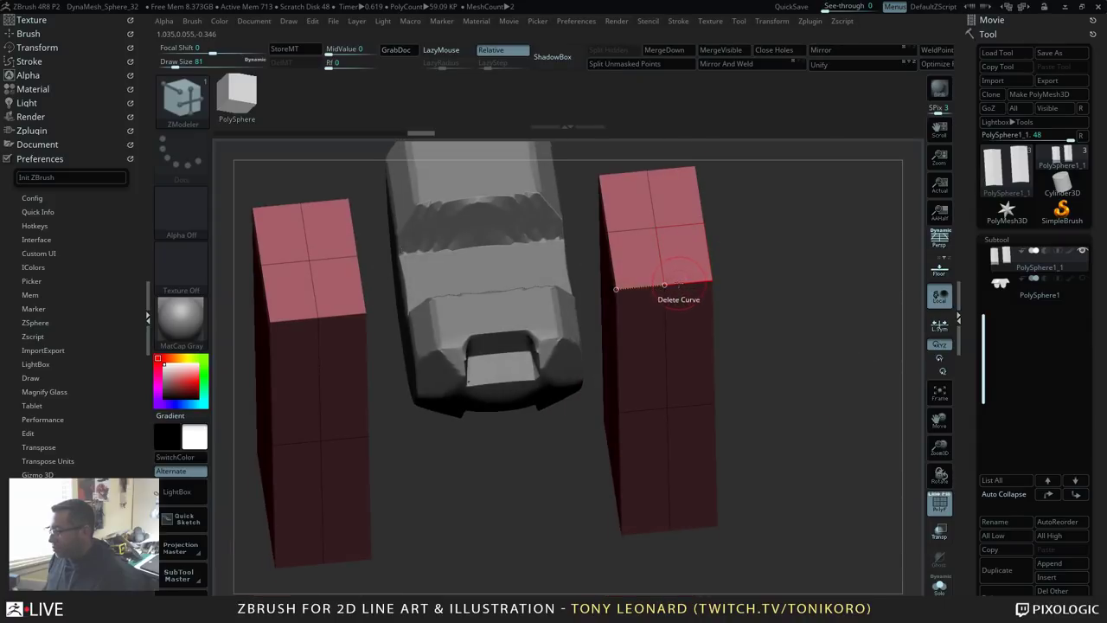
key("shift")
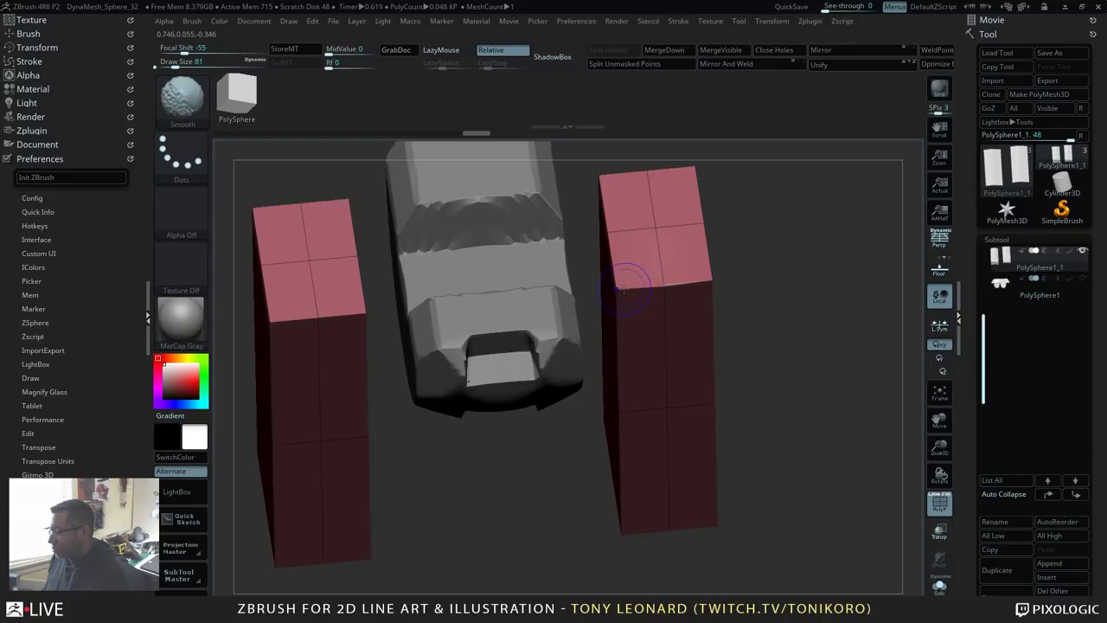
Step: Set the ZModeler edge action to Bevel on the bar's top front edge
mouse_move(795, 357)
right_mouse_down("ctrl")
mouse_move(797, 371)
mouse_move(788, 340)
right_mouse_up("ctrl")
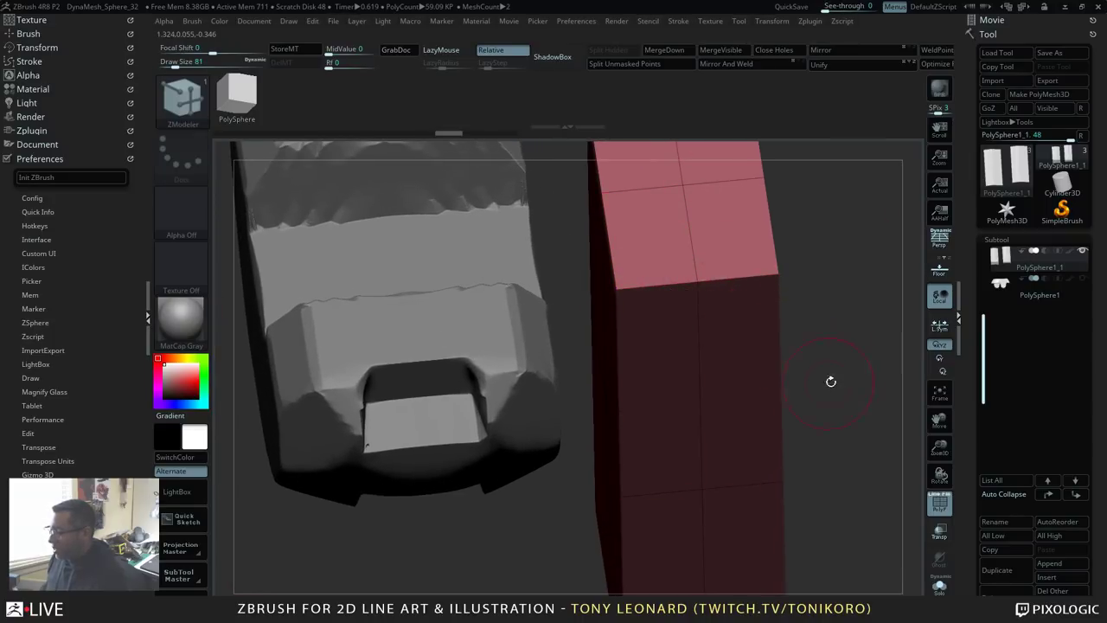
left_click_drag(831, 381, 690, 232)
key("space")
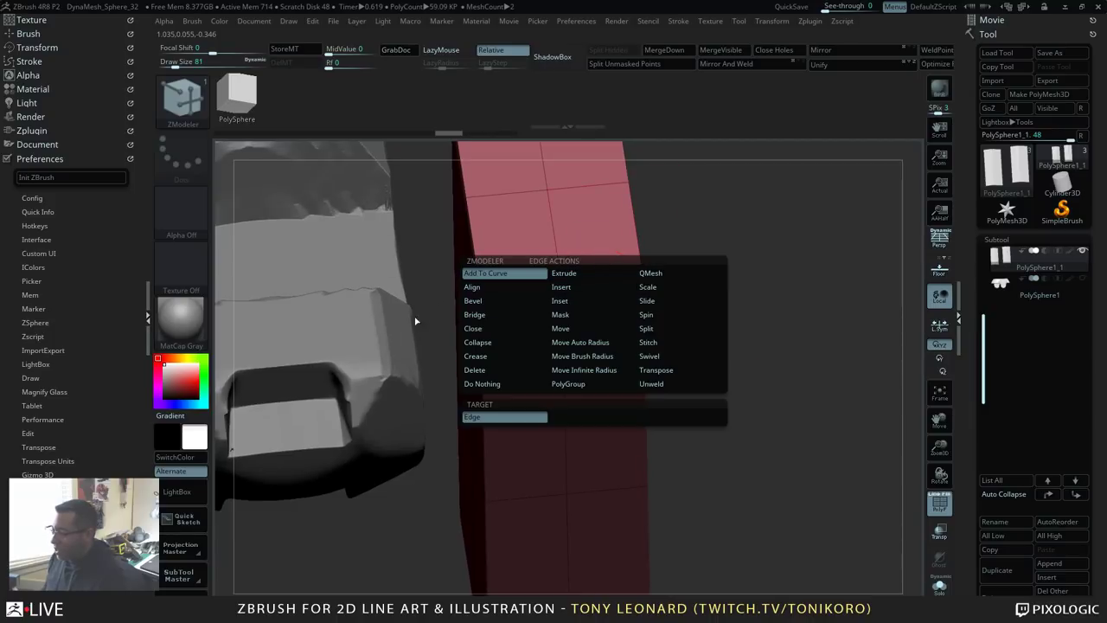
left_click(496, 304)
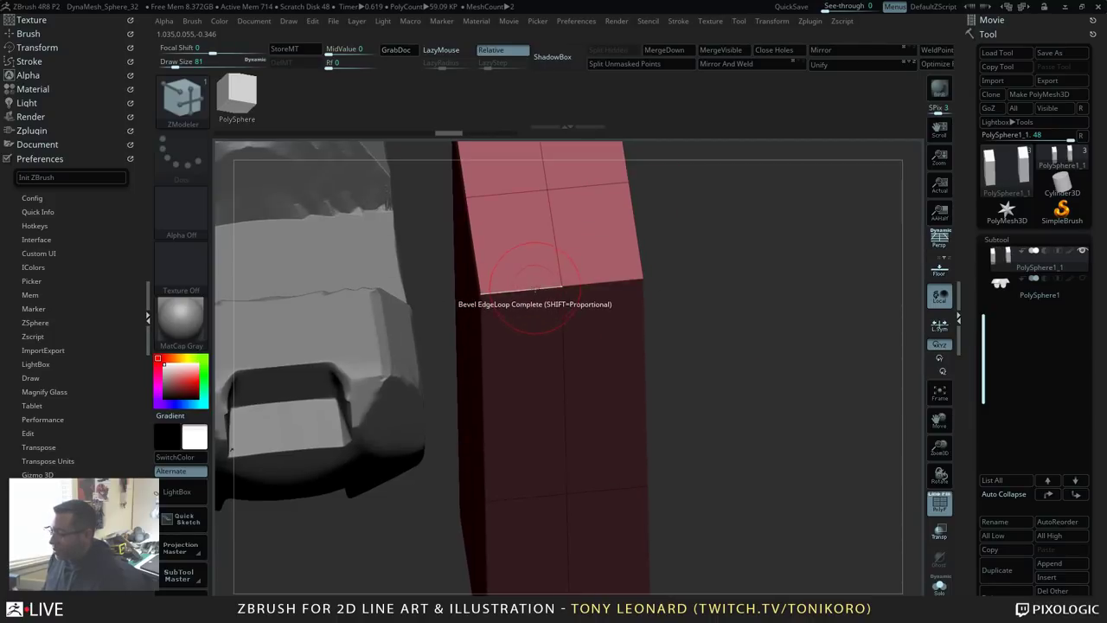
Step: Try to bevel the edge loop around the bars' front face, and undo it
left_click_drag(549, 303, 550, 278)
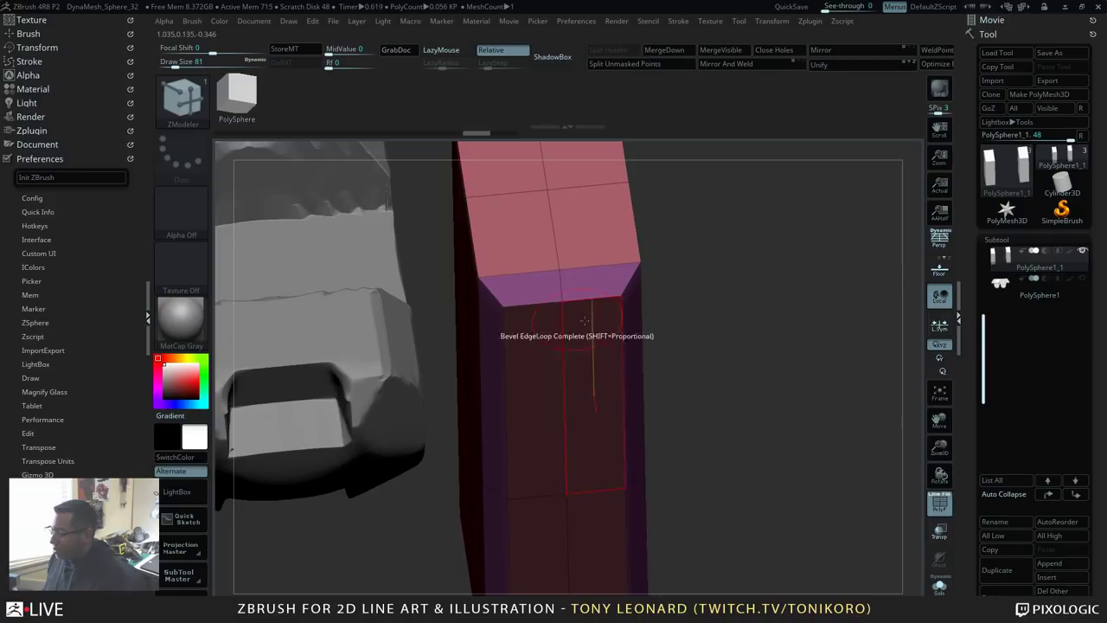
mouse_move(774, 410)
left_mouse_down("alt")
mouse_move(758, 279)
mouse_move(777, 277)
mouse_move(760, 339)
left_mouse_up("alt")
key("ctrl")
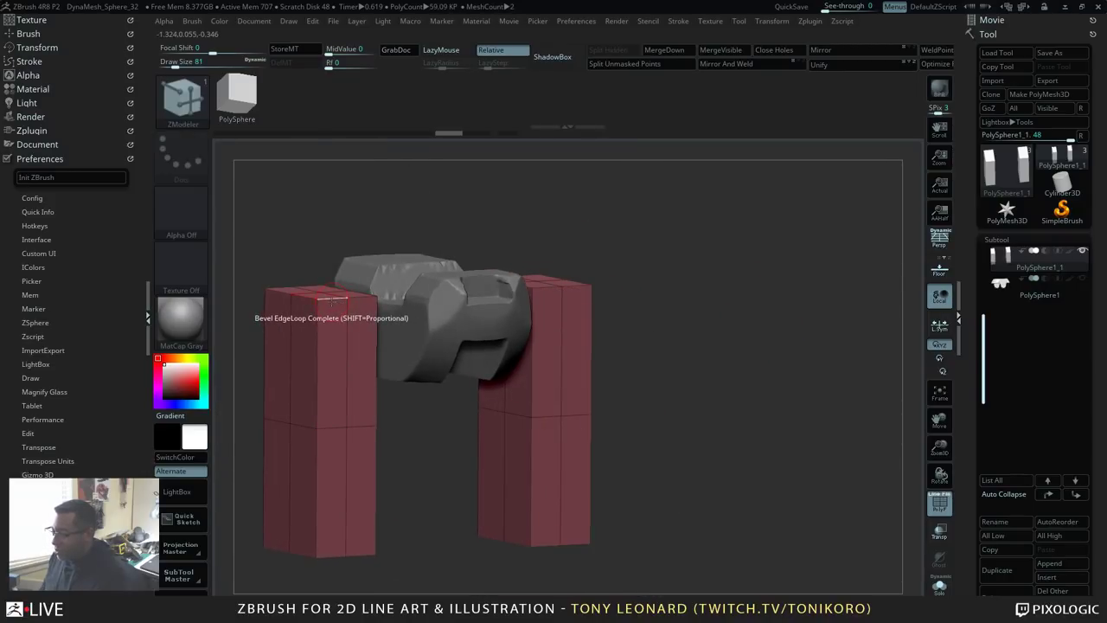
Step: Bevel the complete edge loop around the front face of both bars and check the chamfer in side view
left_click_drag(331, 298, 344, 298)
left_click_drag(753, 420, 805, 333, "alt")
left_click_drag(805, 333, 857, 502)
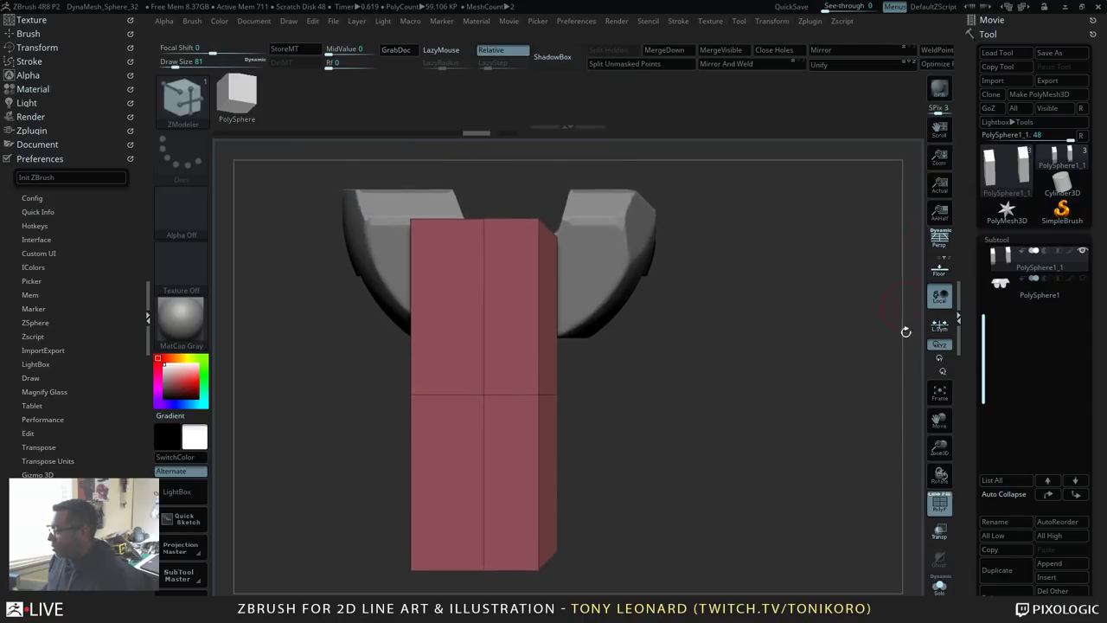
Step: Isolate the bars with Solo and turn them to the face opposite the bevel
left_click(940, 587)
left_click_drag(692, 361, 891, 484, "alt")
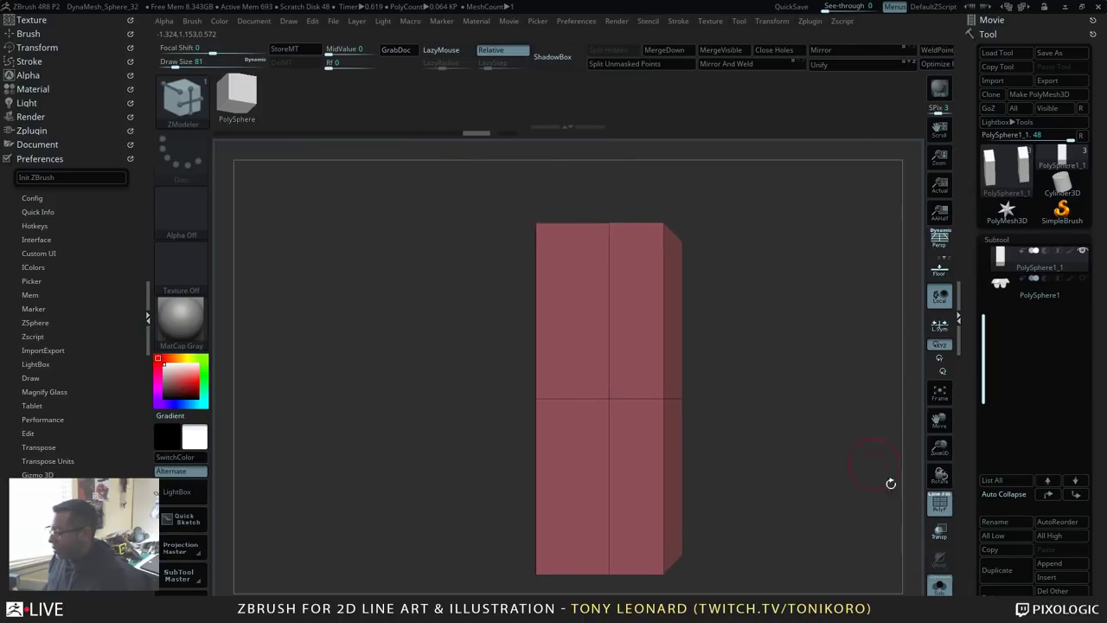
left_click_drag(762, 329, 800, 425)
Step: Extrude the upper two polygons of the face opposite the bevel outward with QMesh, targeting A Single Poly
key("space")
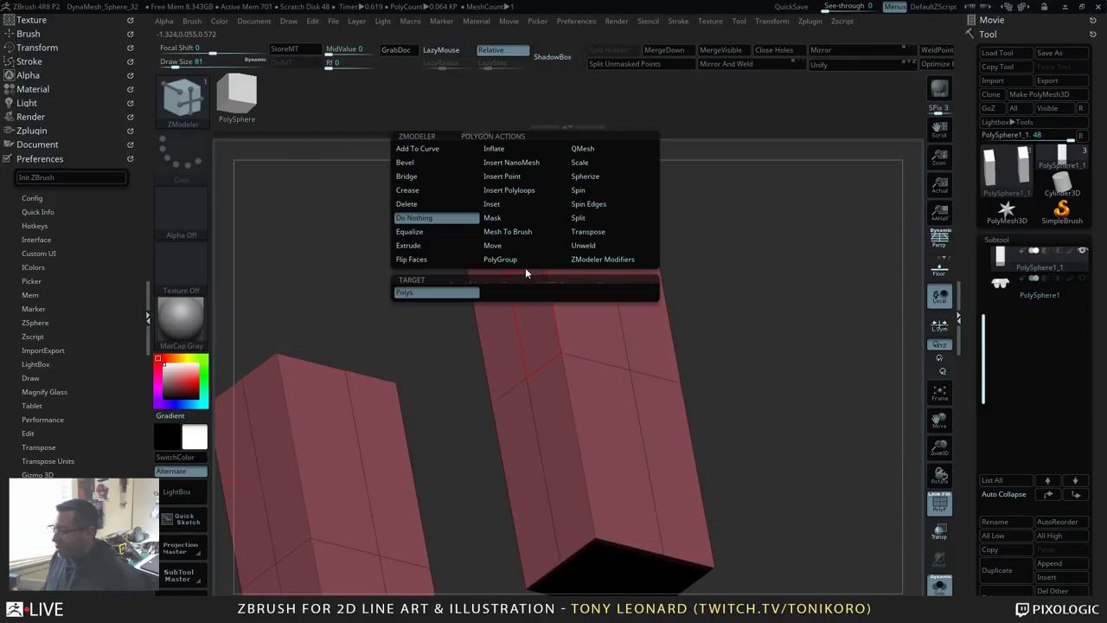
left_click(606, 149)
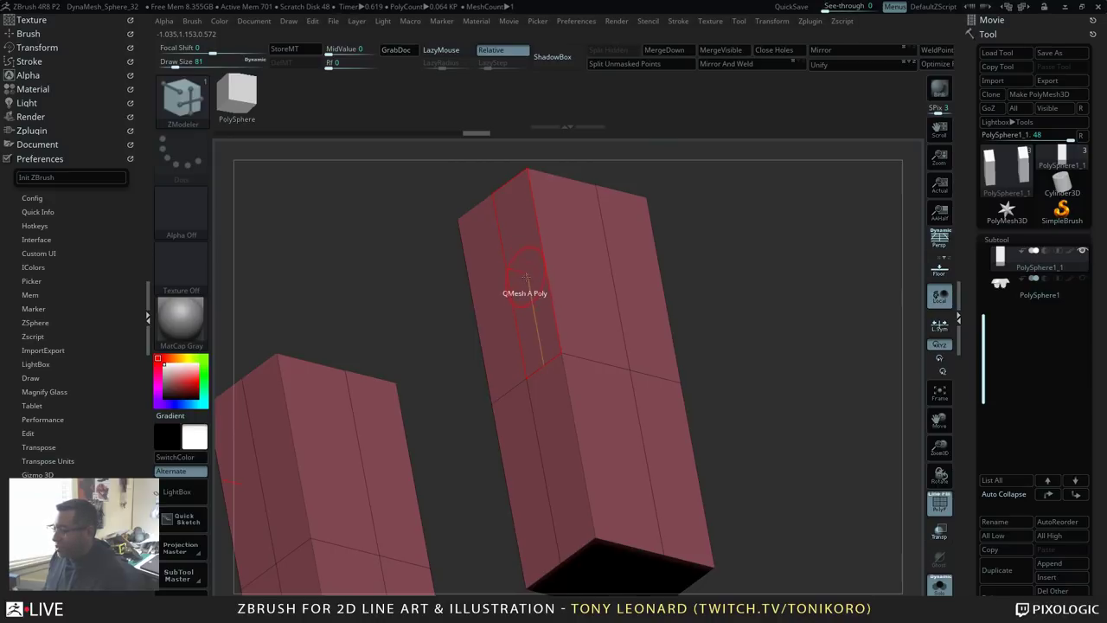
key("space")
left_click(439, 293)
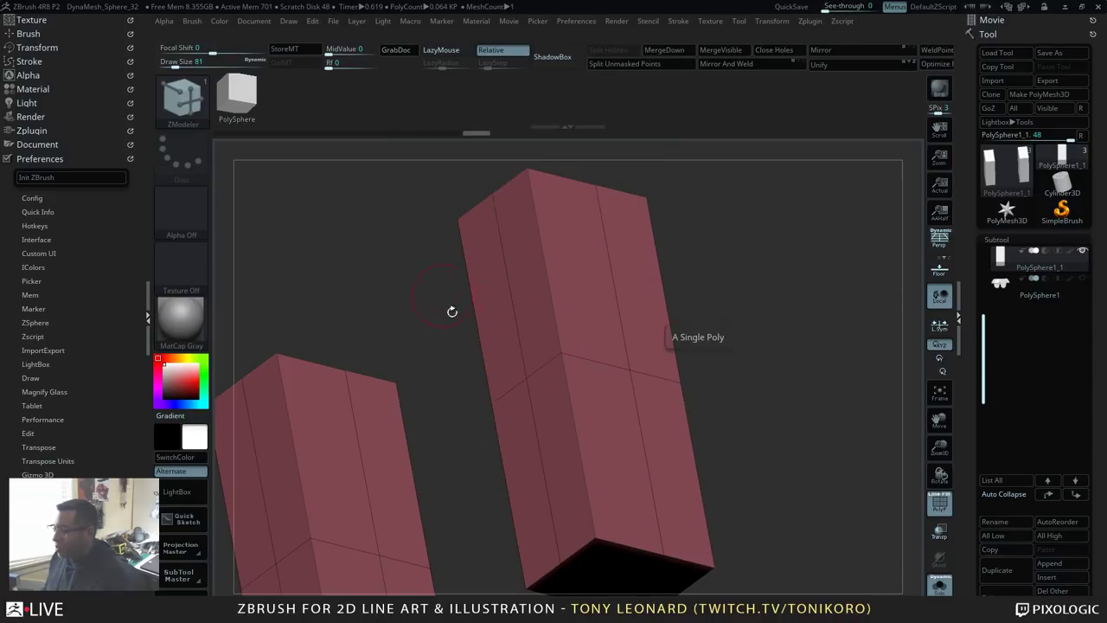
left_click(524, 271, "alt")
left_click(489, 302, "alt")
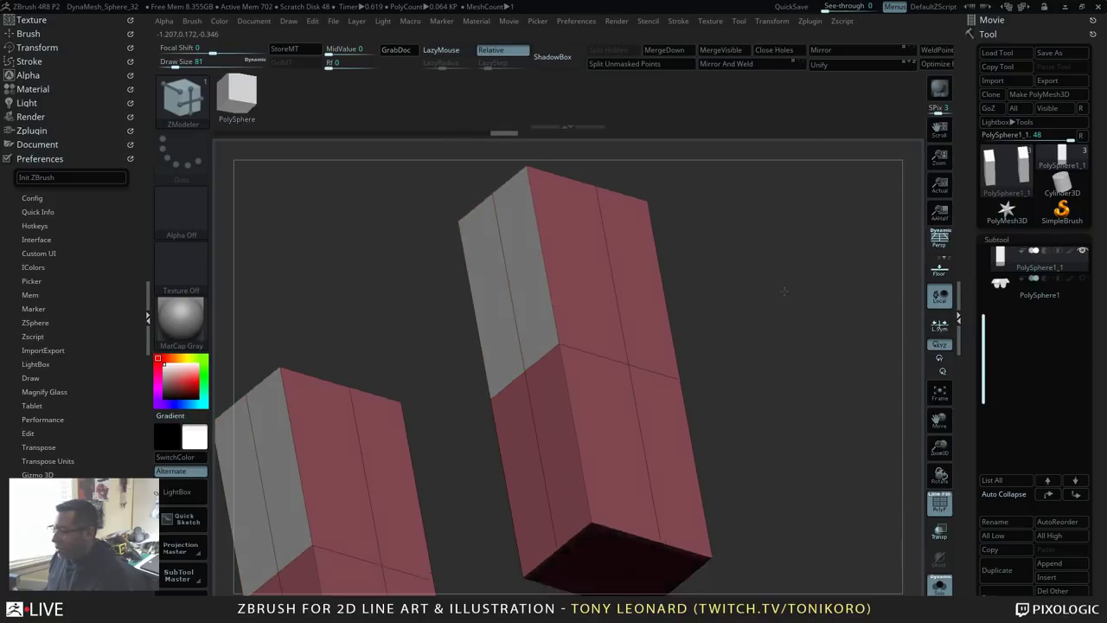
left_click_drag(785, 291, 503, 278)
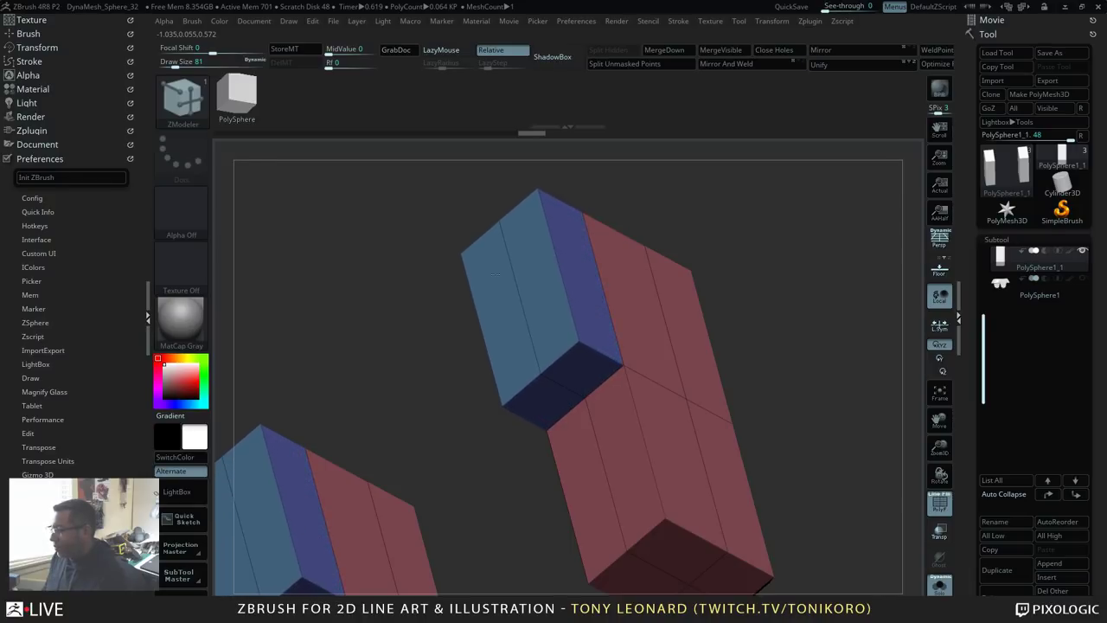
Step: Set the edge action to Insert EdgeLoop and insert a loop around both bars just below the extruded block
left_click_drag(805, 311, 773, 366)
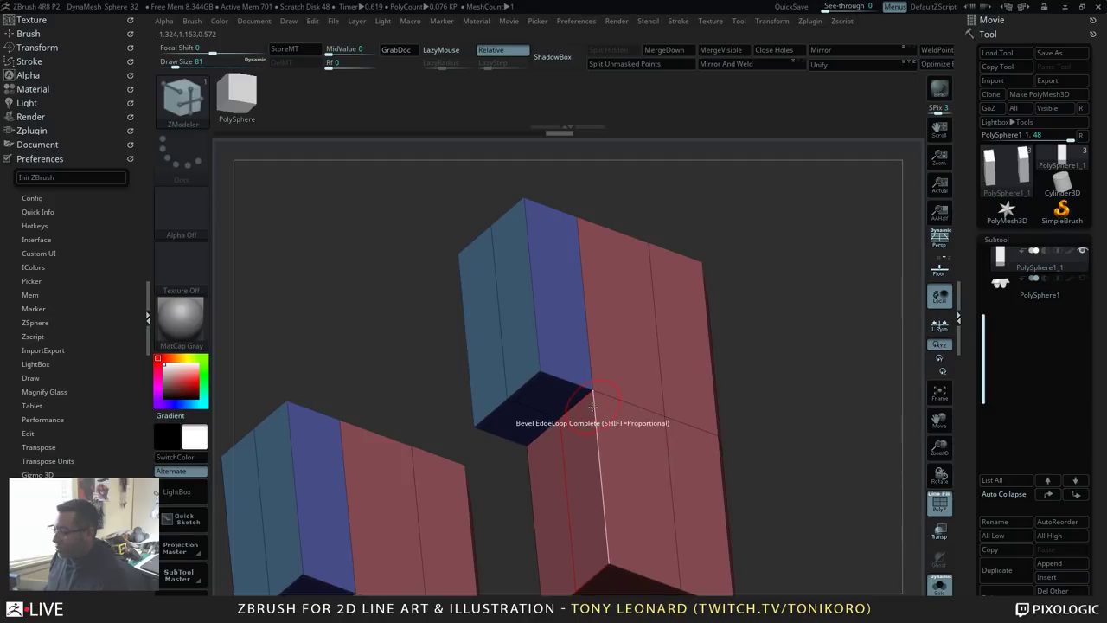
key("space")
left_click(589, 286)
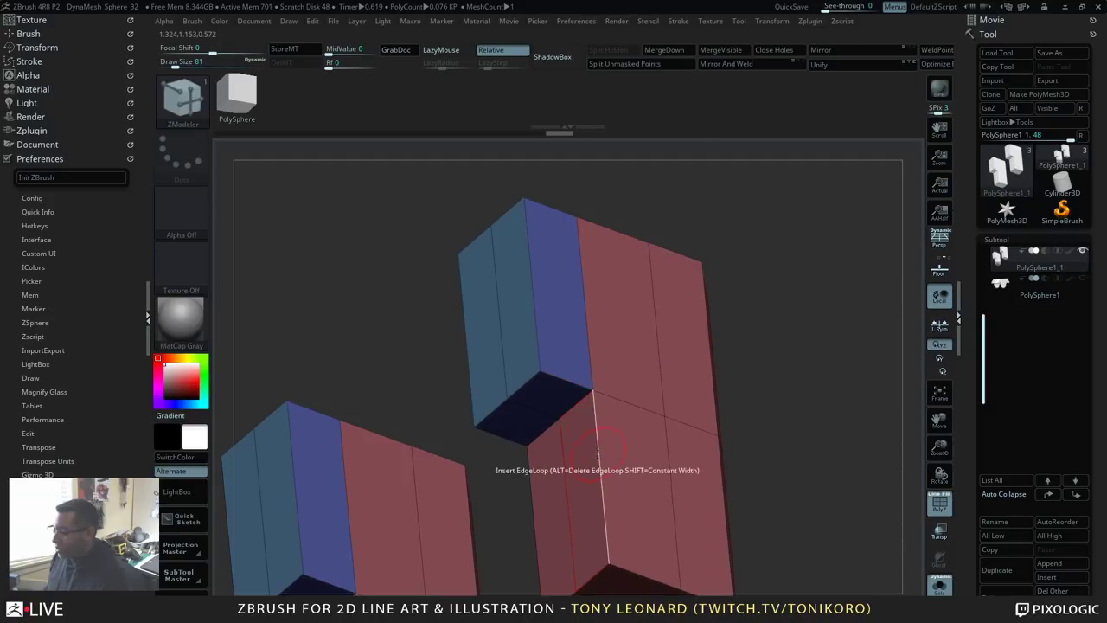
left_click(599, 448)
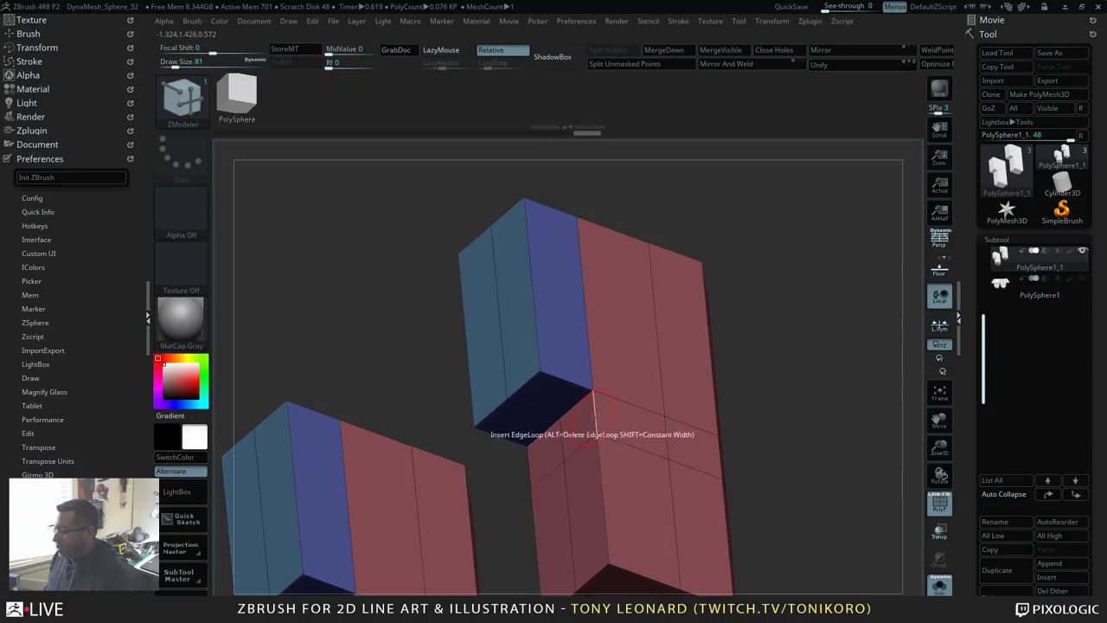
Step: Mark the two polygons directly below the extruded block on each bar as a temporary polygroup
left_click_drag(829, 393, 806, 459)
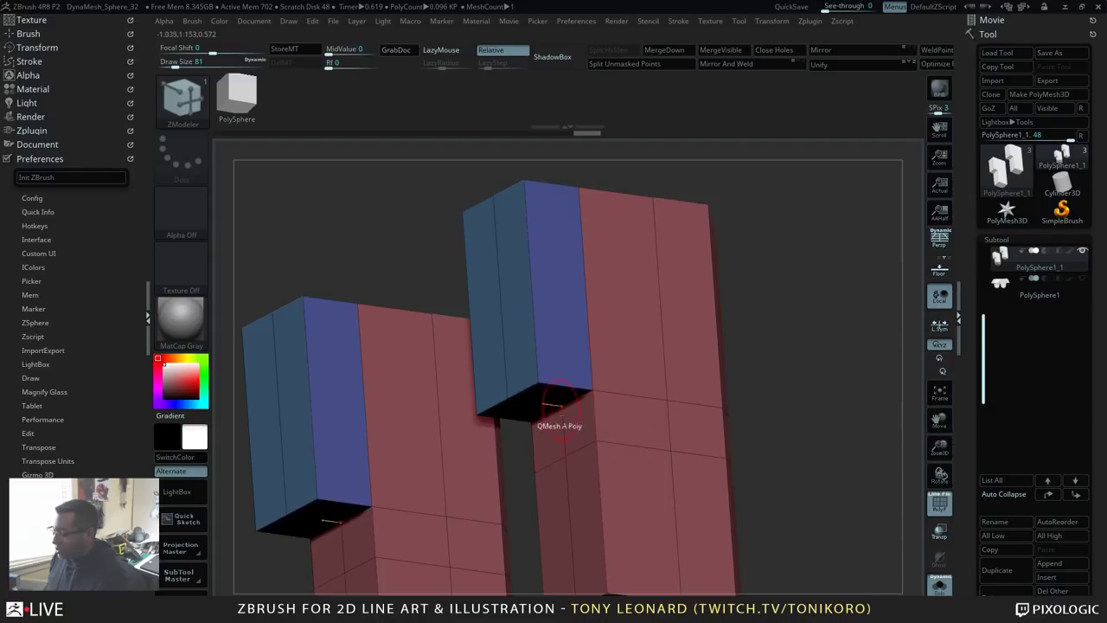
mouse_move(795, 420)
left_mouse_down()
mouse_move(819, 408)
mouse_move(808, 404)
left_mouse_up()
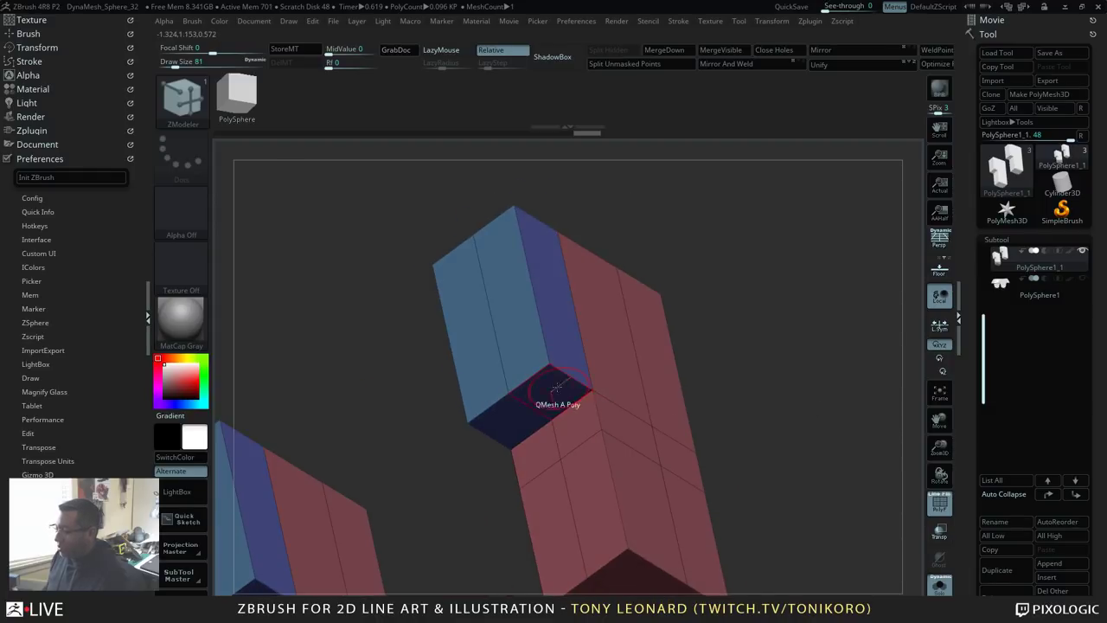
right_click_drag(793, 430, 834, 363)
left_click_drag(835, 364, 833, 346)
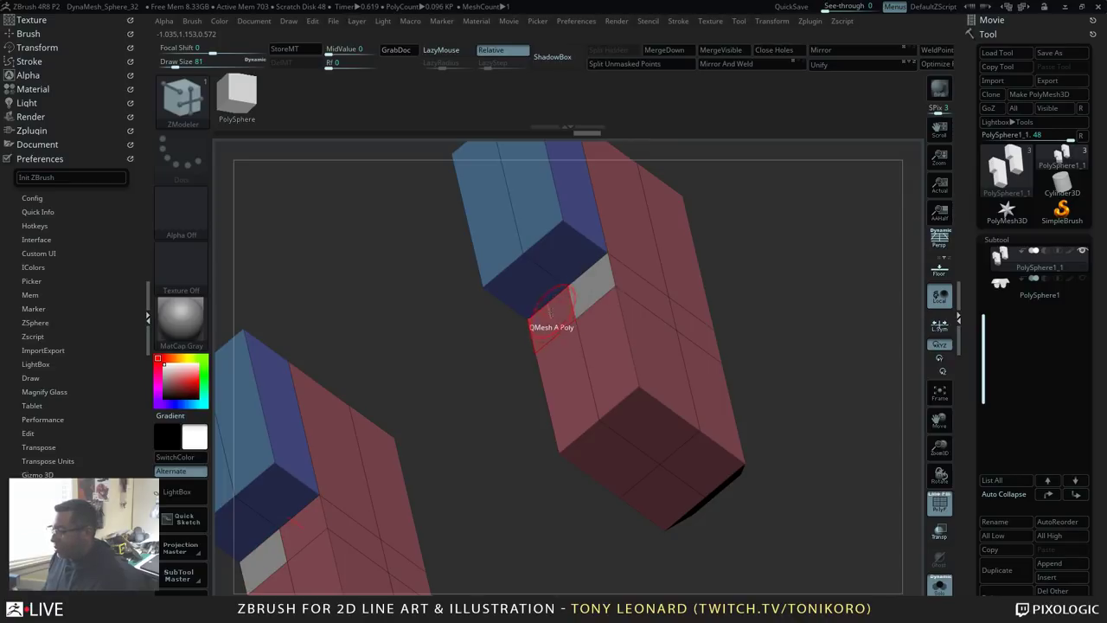
left_click_drag(774, 257, 770, 234)
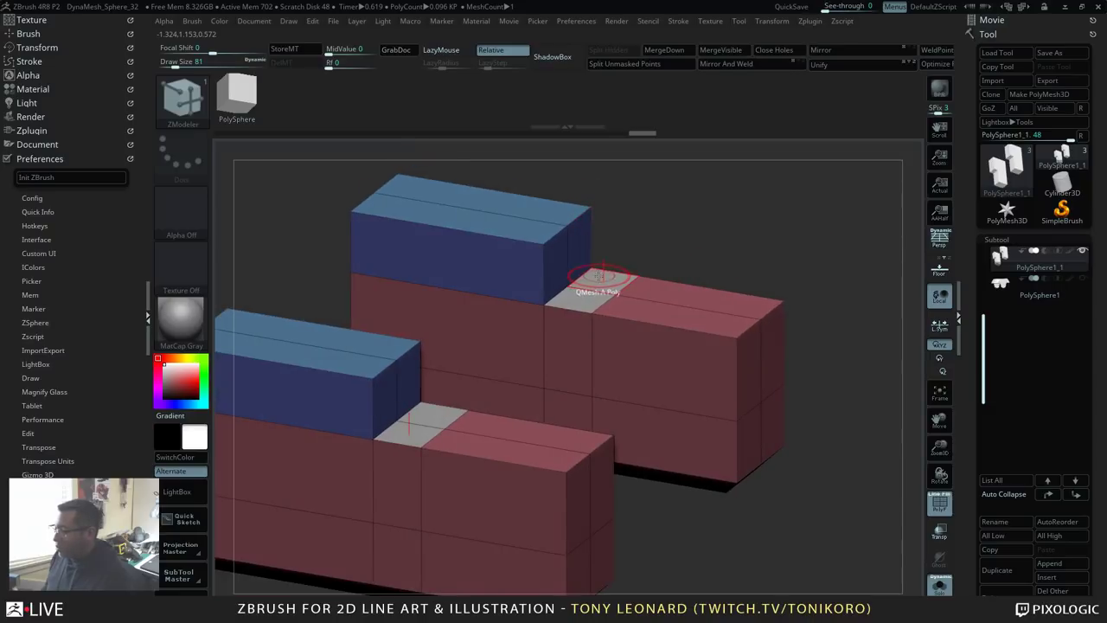
Step: Try QMesh on the marked polygons with the current alignment and with Align Full Step, undoing each attempt
left_click(598, 275)
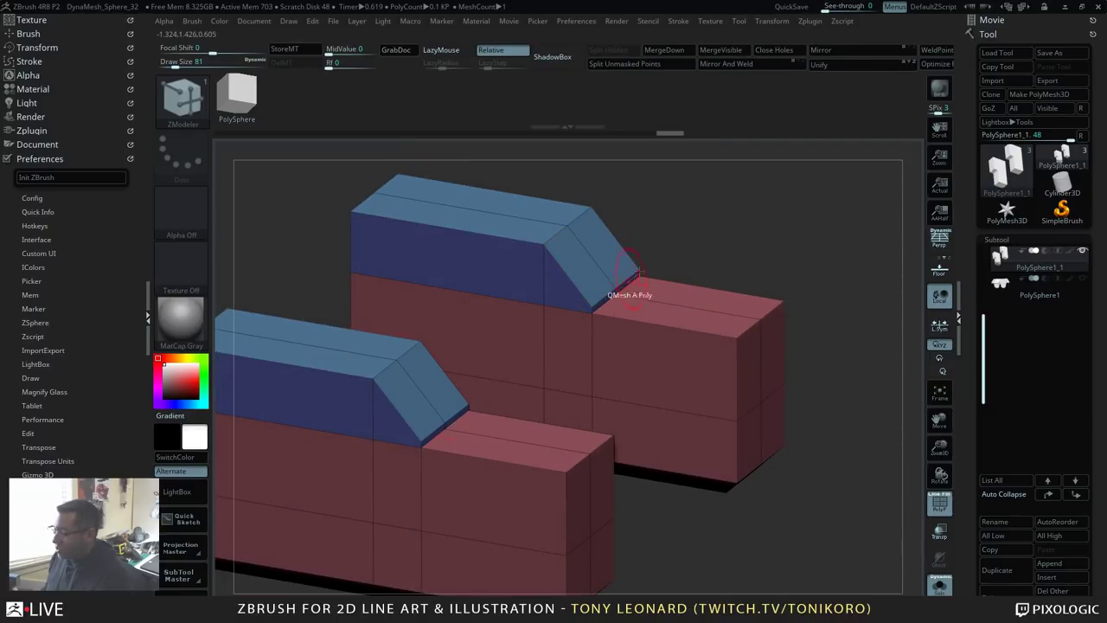
key("ctrl+z")
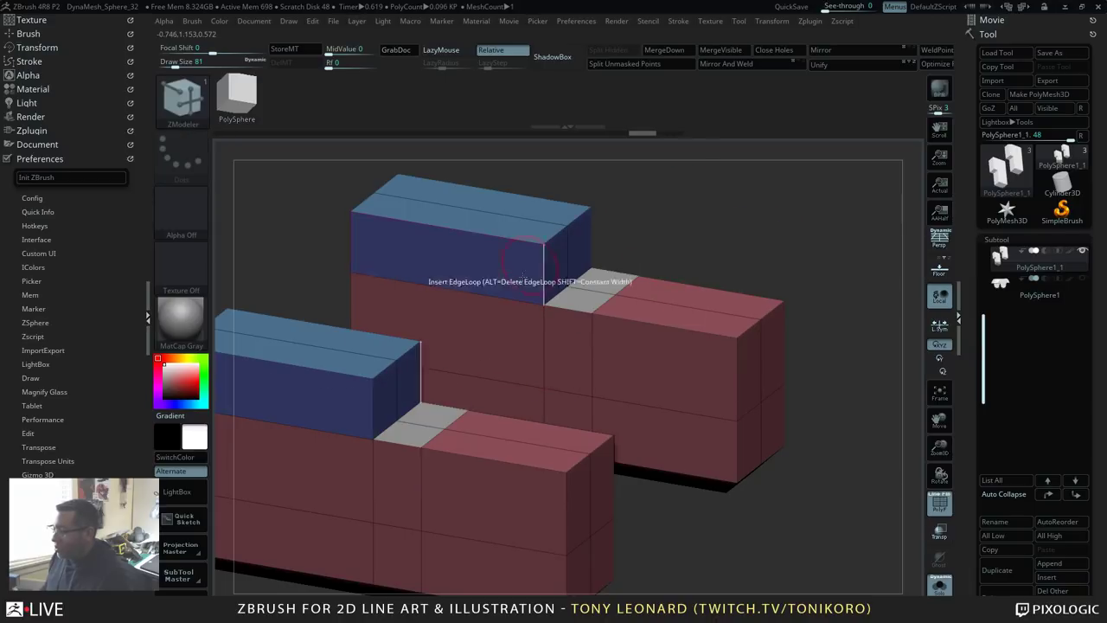
left_click_drag(742, 226, 688, 256)
key("space")
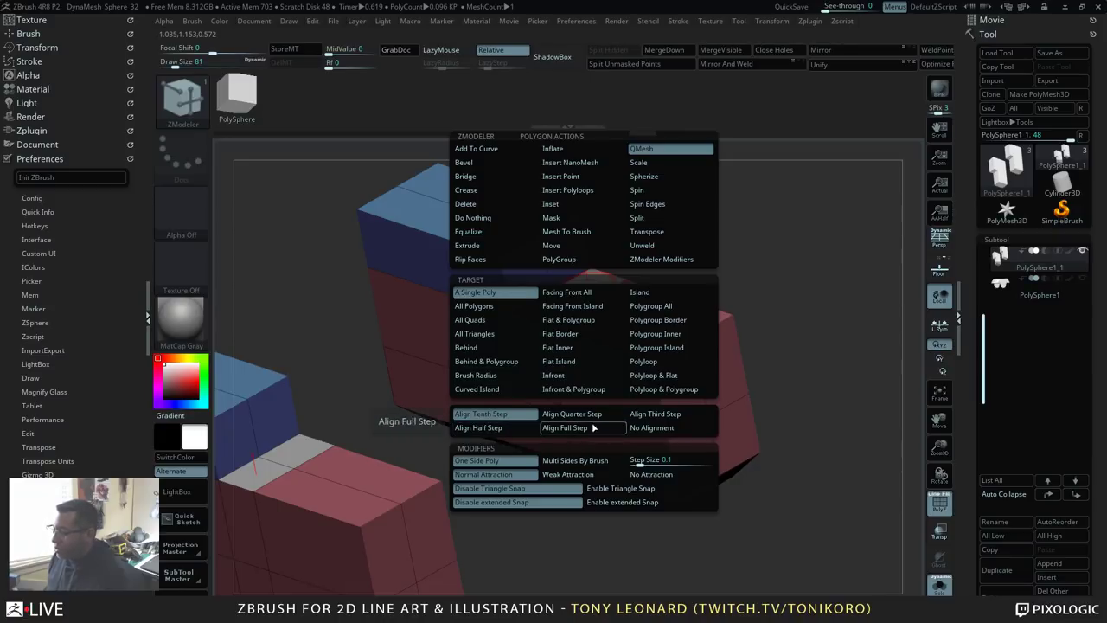
left_click(596, 427)
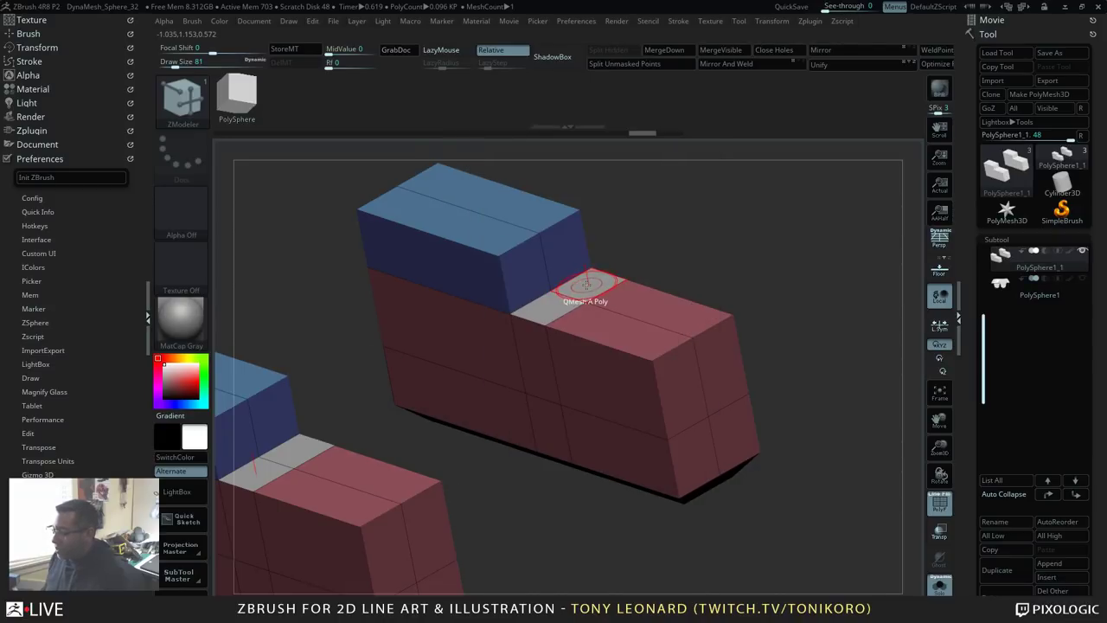
left_click_drag(588, 285, 586, 244)
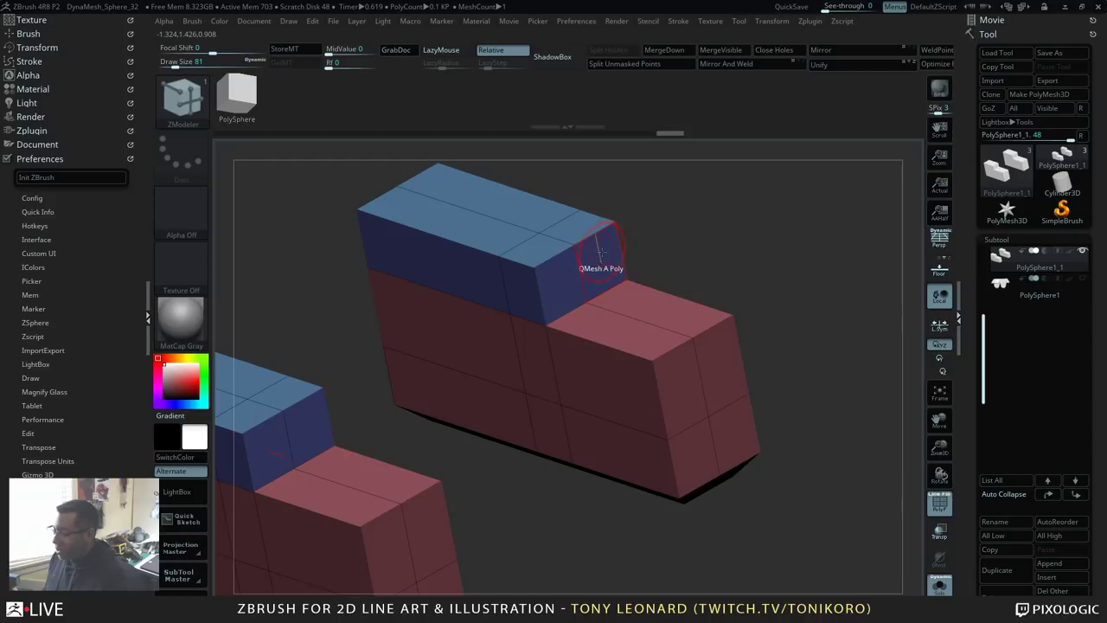
key("ctrl+z")
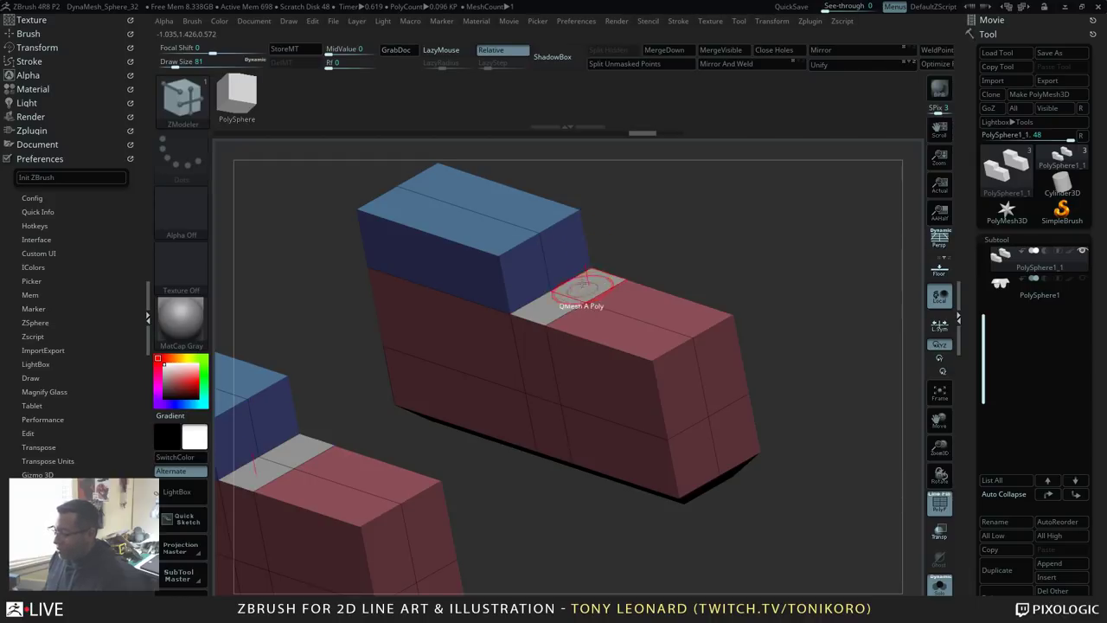
Step: Set QMesh to Align Half Step and pull the marked polygons outward to form a sloped shoulder on the block
key("space")
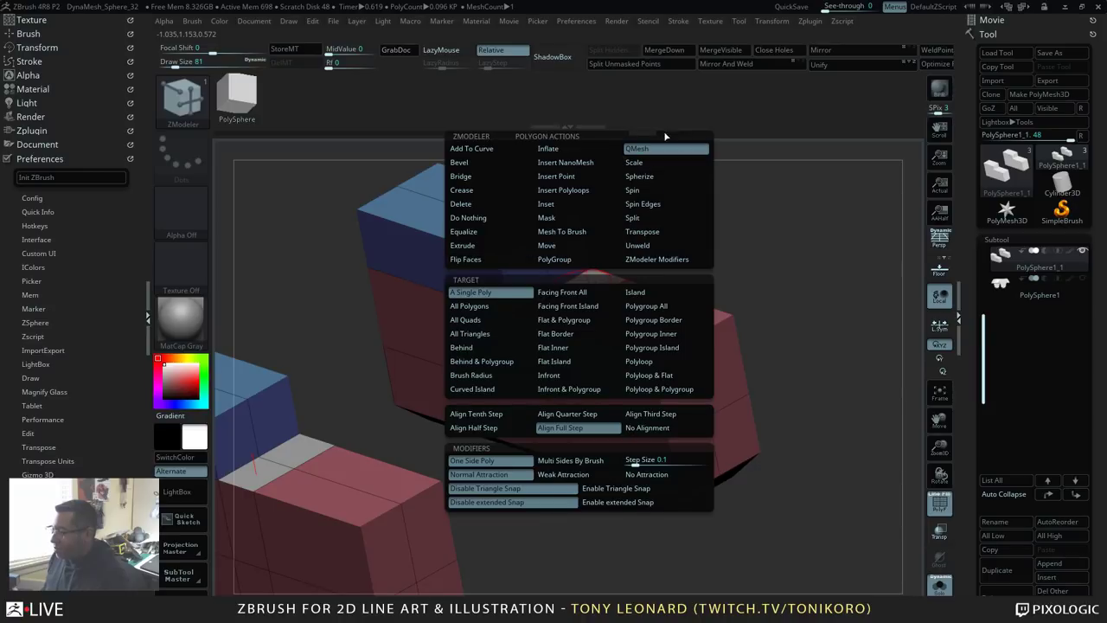
left_click(506, 430)
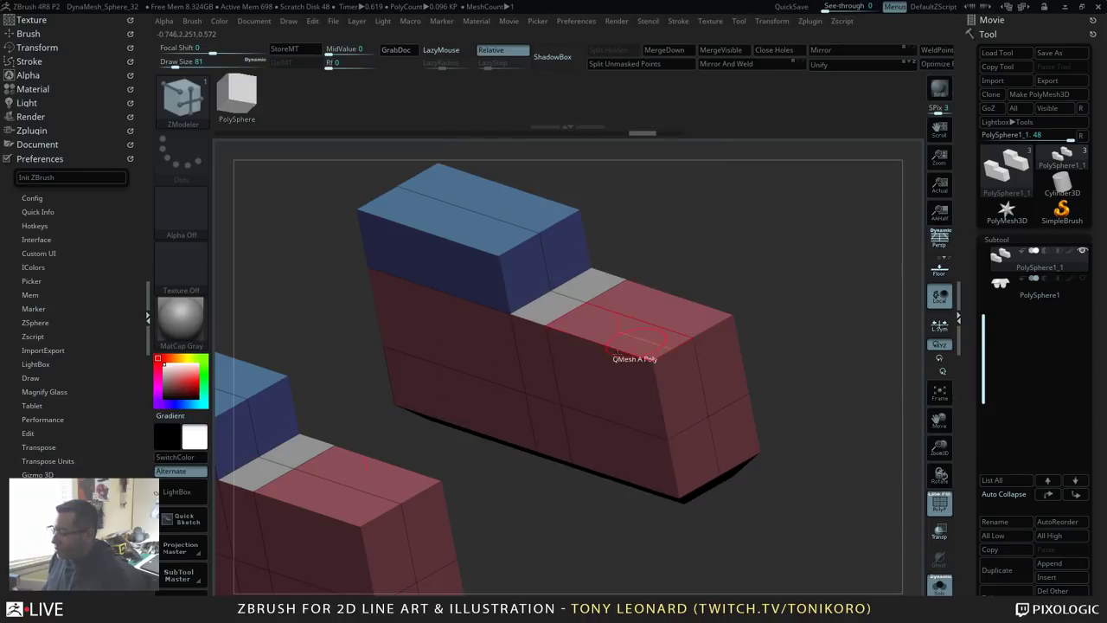
left_click_drag(589, 284, 587, 261)
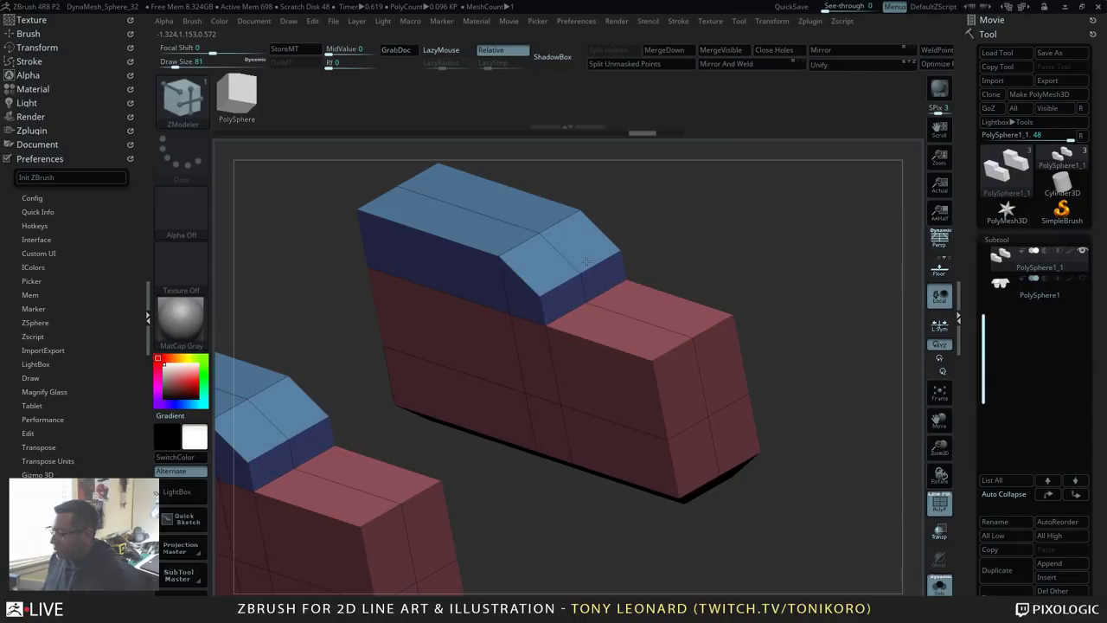
Step: Insert lengthwise edge loops on both sides of the bars' centre line, close to their outer edges
left_click_drag(788, 248, 653, 279)
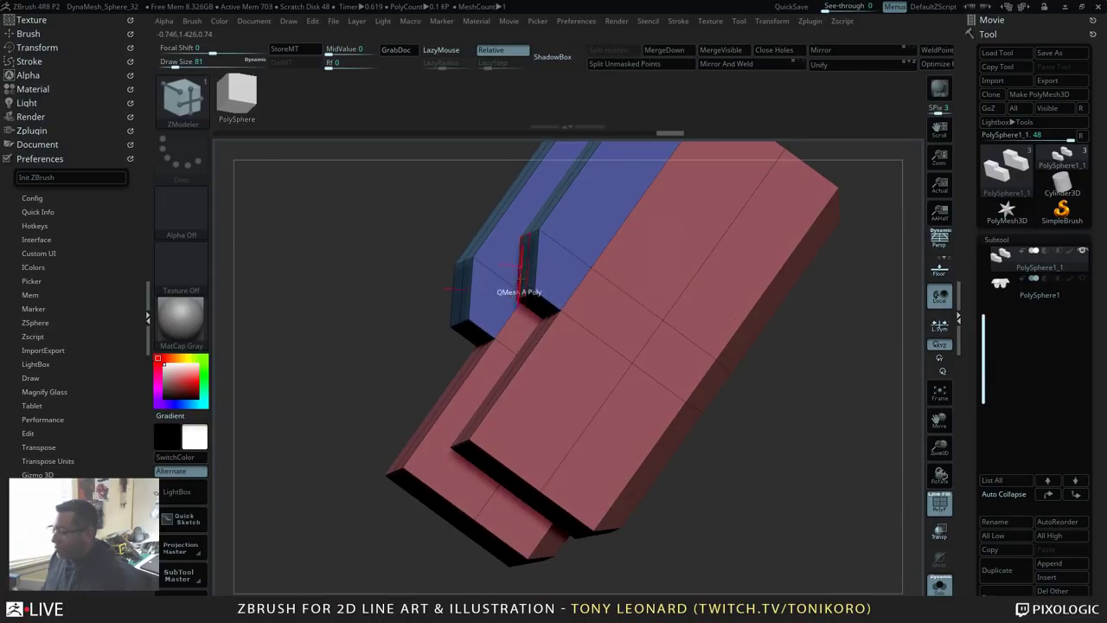
left_click_drag(831, 437, 796, 403)
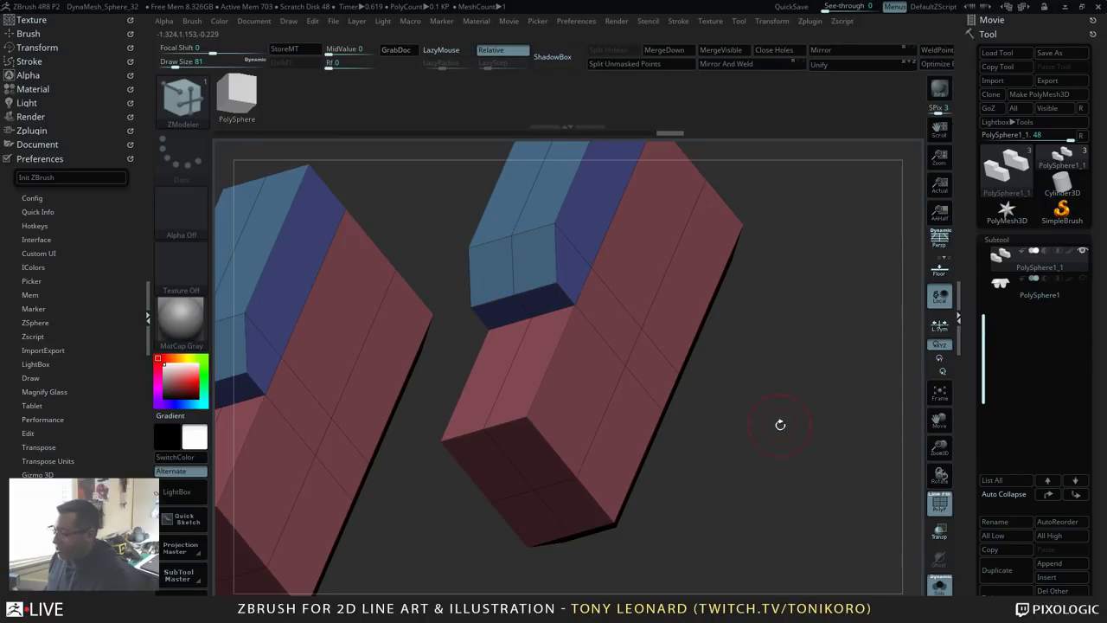
mouse_move(780, 424)
left_mouse_down()
mouse_move(778, 366)
mouse_move(785, 436)
left_mouse_up()
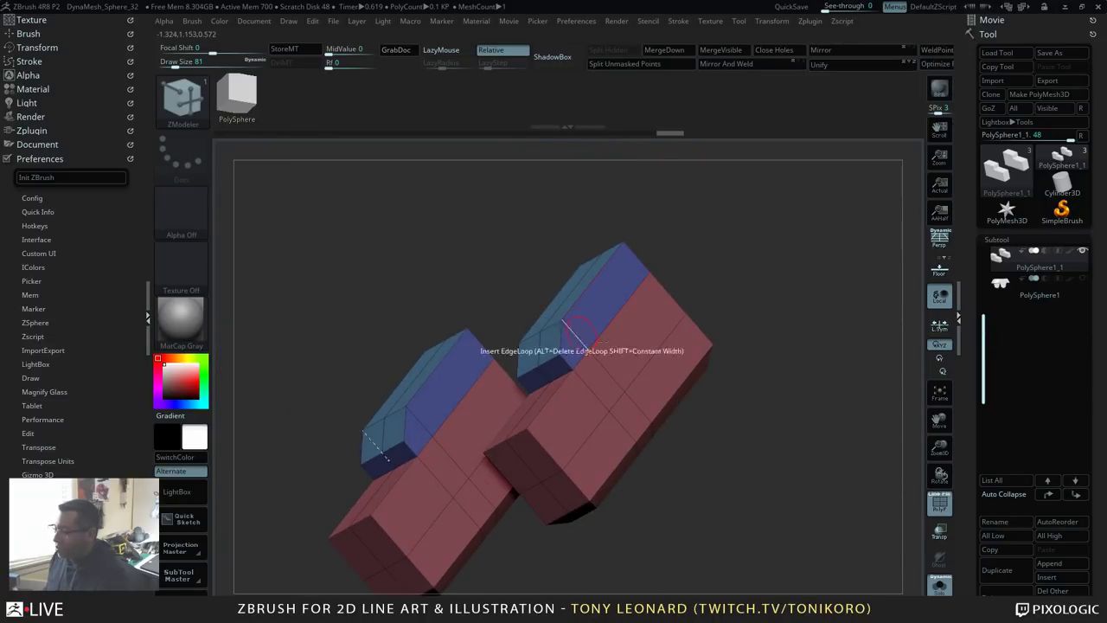
left_click_drag(808, 397, 822, 434)
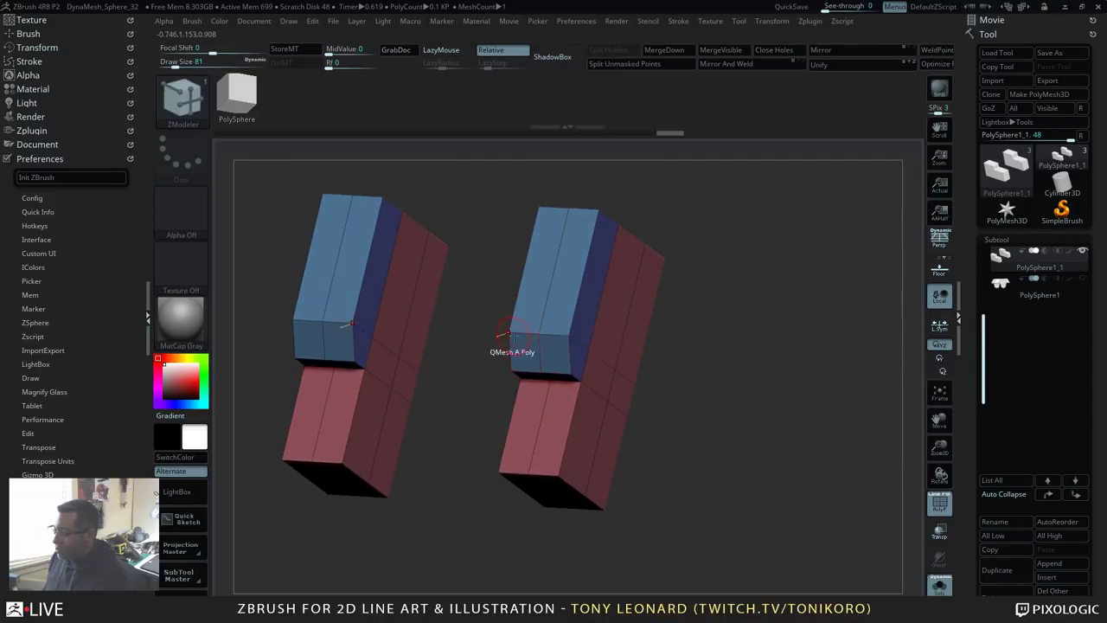
left_click_drag(736, 352, 838, 462)
key("space")
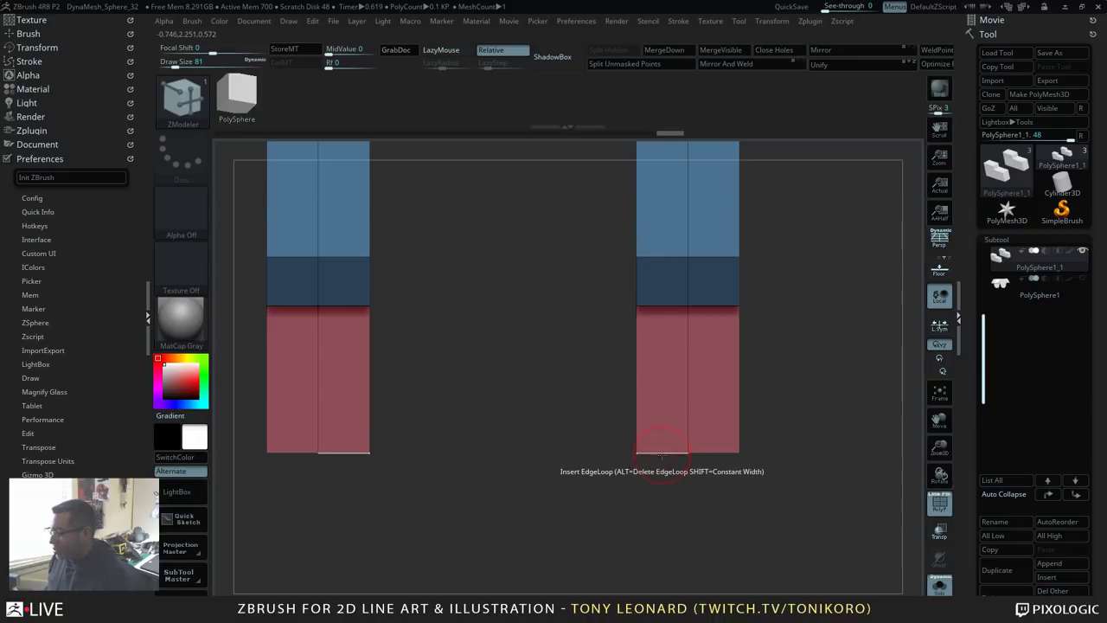
left_click_drag(645, 451, 724, 451)
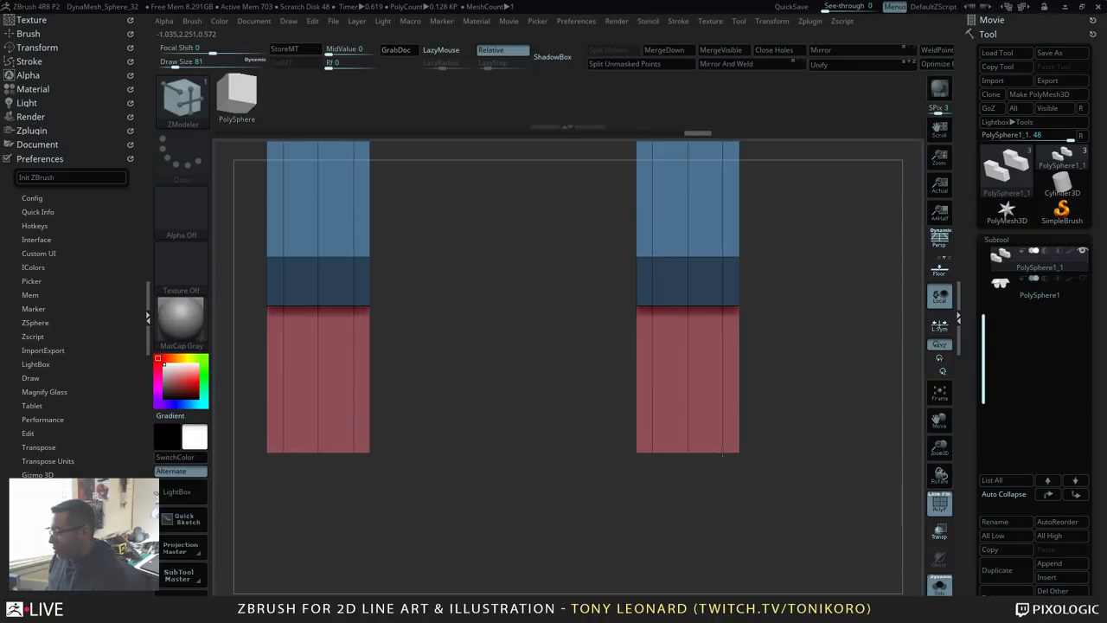
Step: Insert further edge loops below the block, near the bars' lower end, and along their side and end faces
left_click_drag(808, 467, 621, 329)
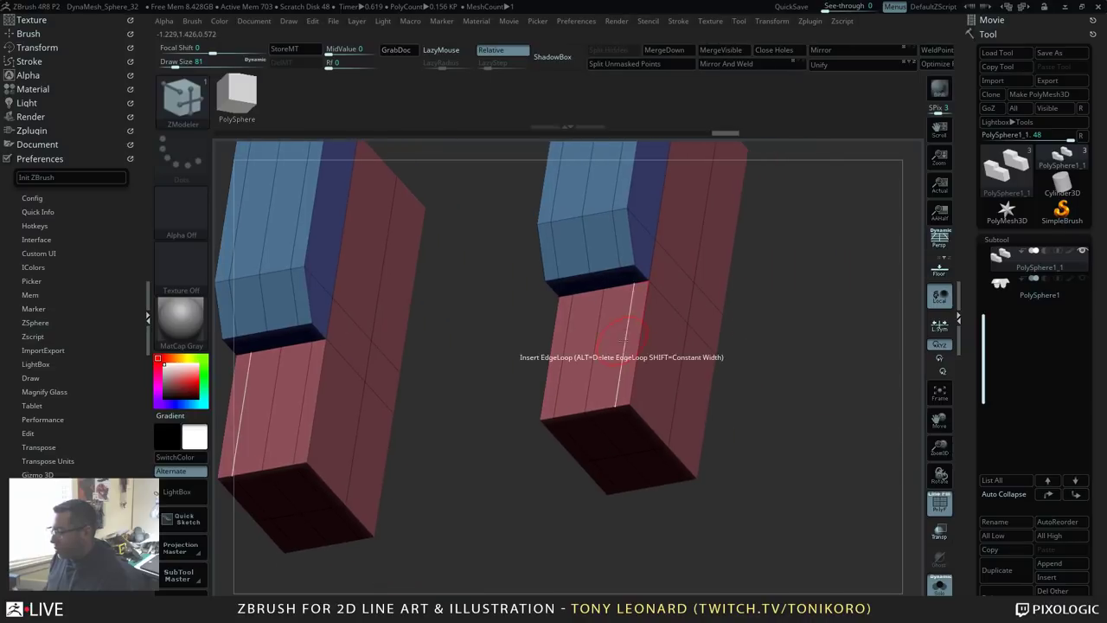
left_click(628, 319)
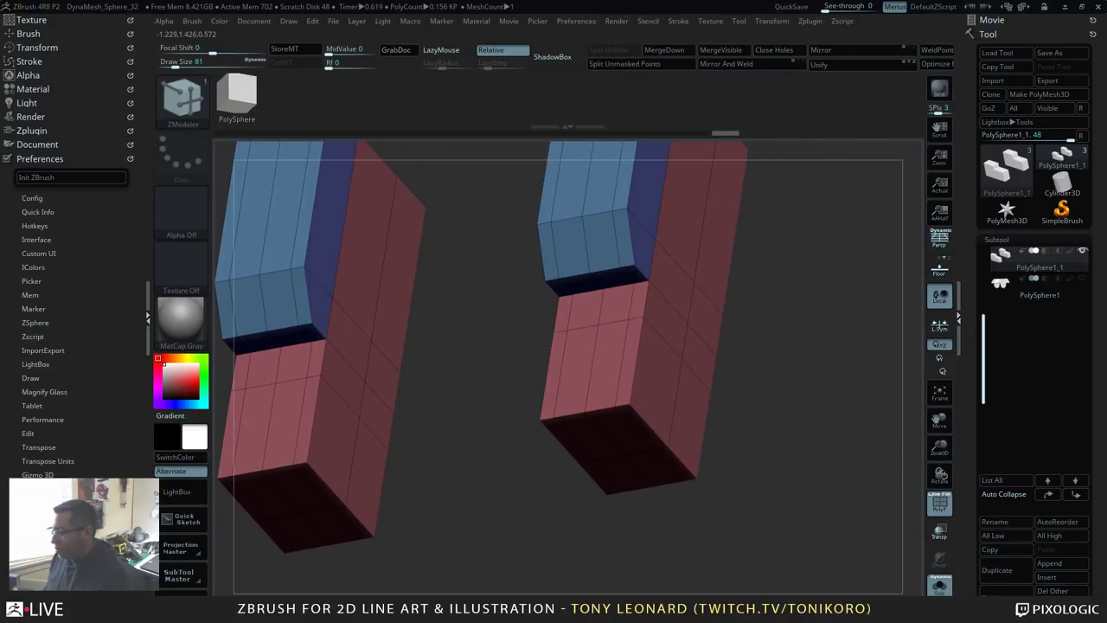
left_click_drag(830, 407, 828, 375)
left_click(629, 344)
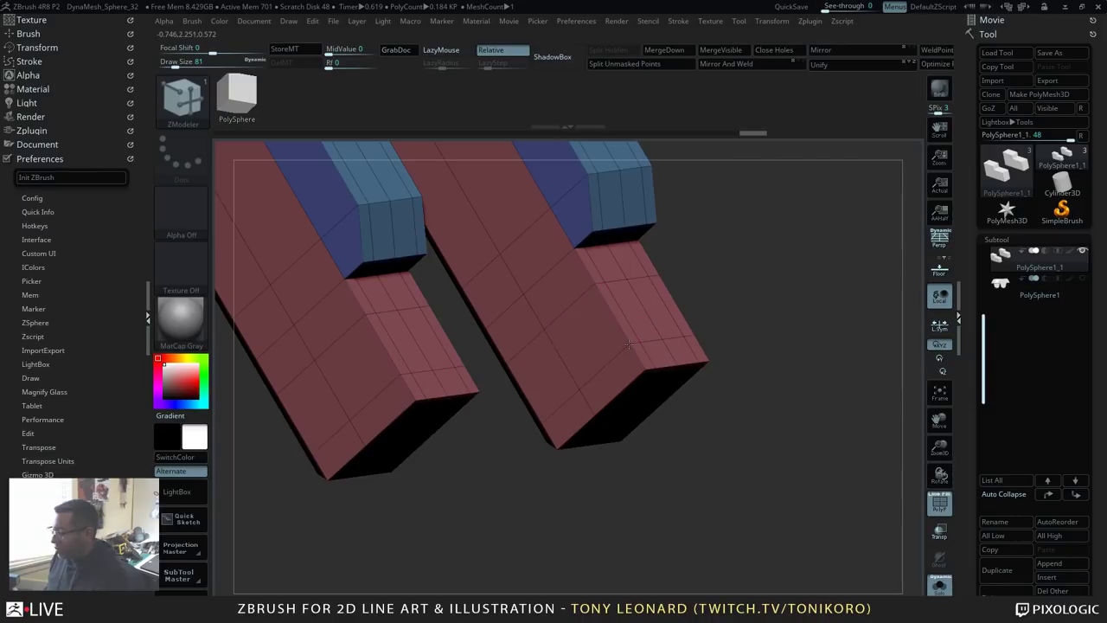
left_click(625, 385)
left_click_drag(714, 371, 567, 435)
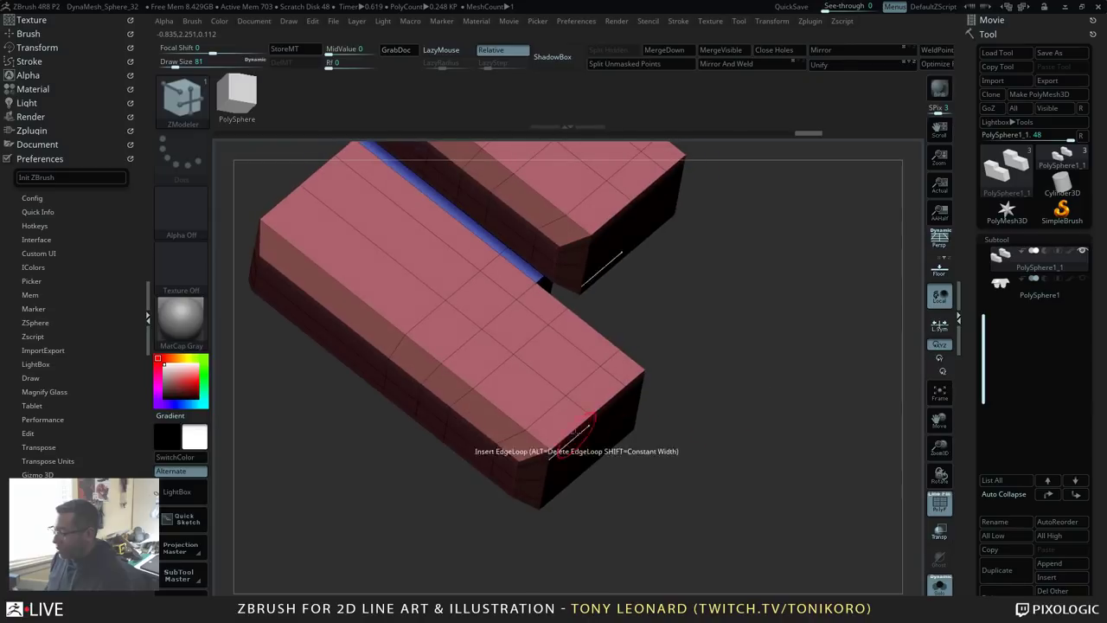
left_click(568, 435)
Step: Mark the middle polygons of the face below the block and push them inward using QMesh with Align Full Step
left_click_drag(640, 474, 742, 435)
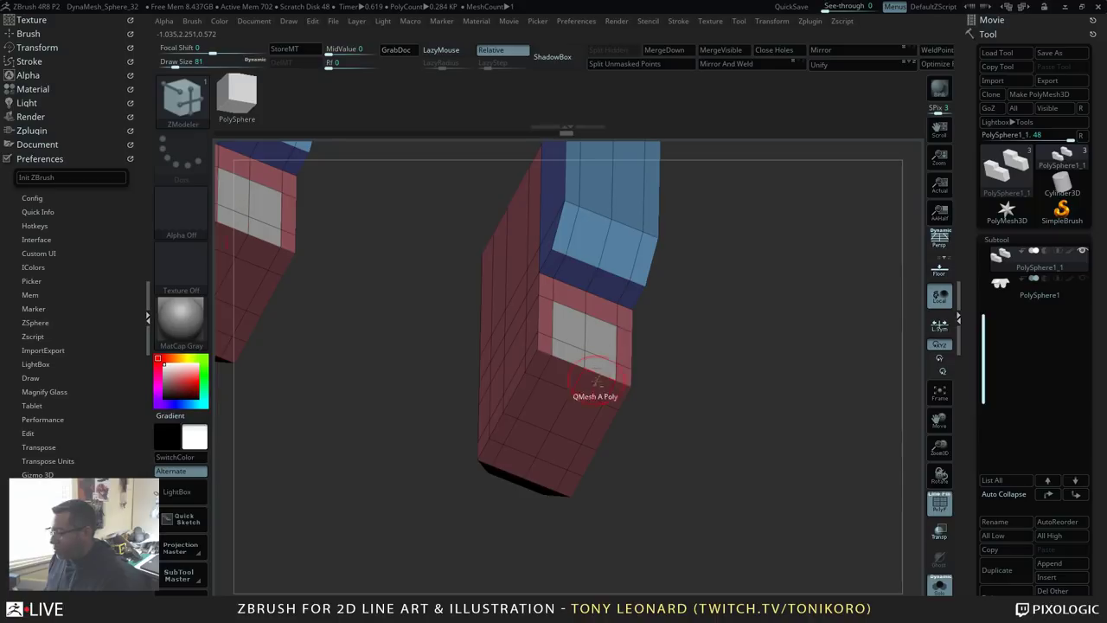
mouse_move(738, 453)
left_mouse_down()
mouse_move(752, 435)
mouse_move(744, 468)
mouse_move(720, 461)
left_mouse_up()
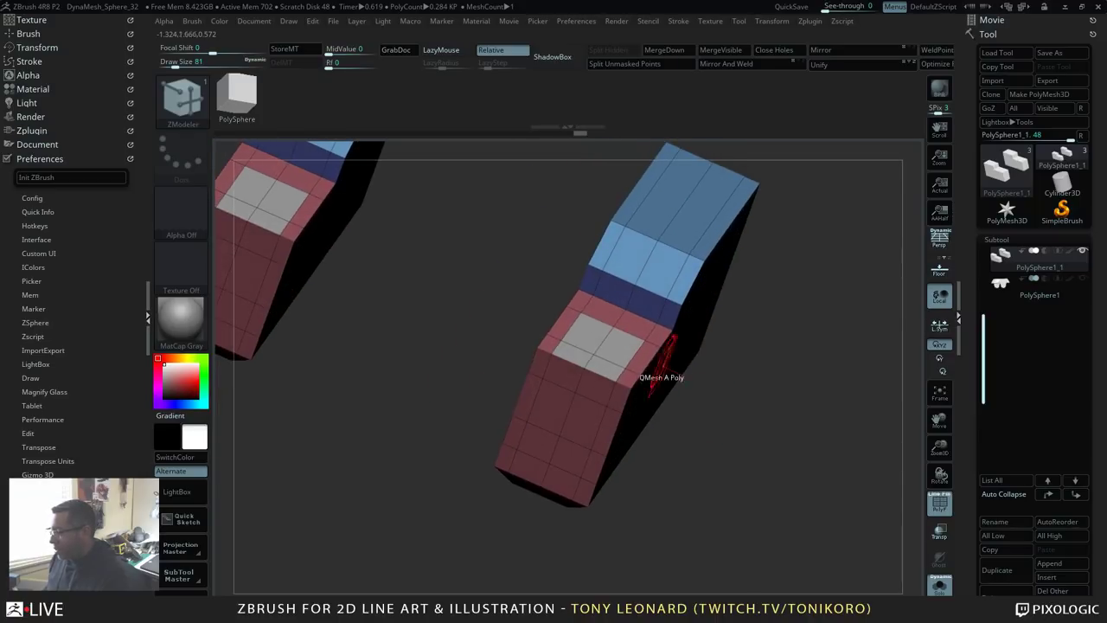
key("space")
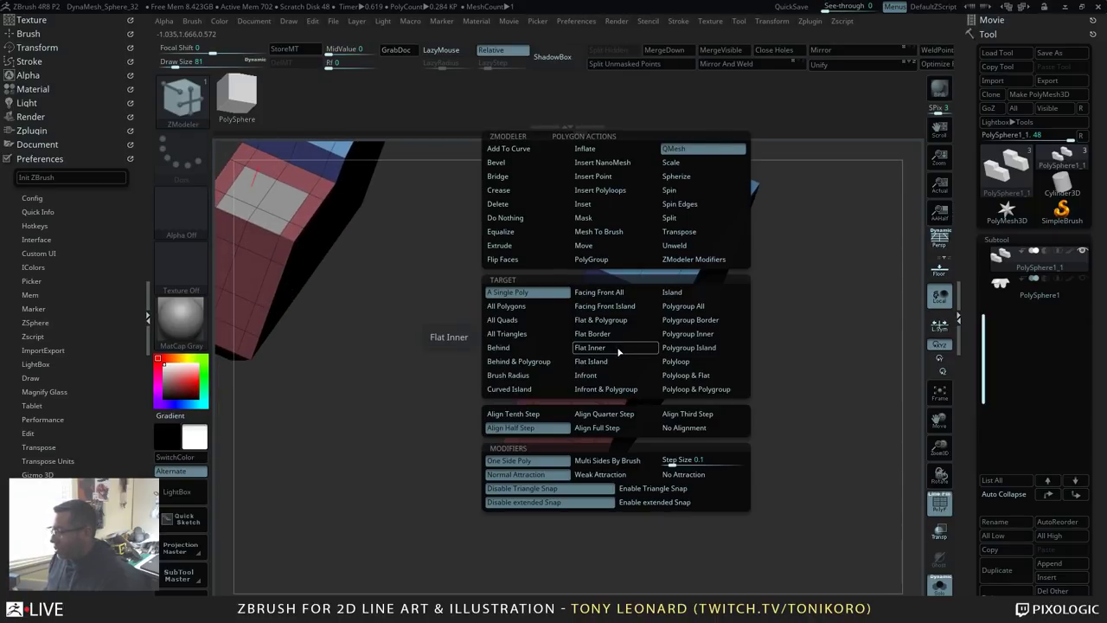
left_click(615, 431)
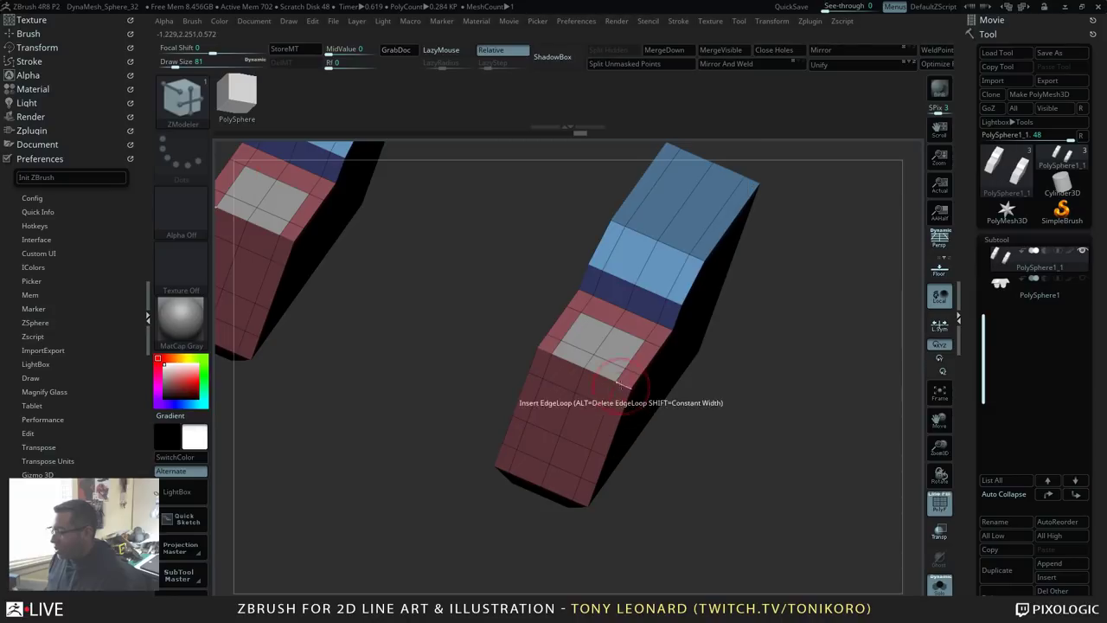
mouse_move(608, 344)
left_mouse_down()
mouse_move(619, 350)
mouse_move(618, 383)
left_mouse_up()
Step: QMesh the polygons at the open end of the recess floor further into the bars
left_click_drag(796, 449, 791, 443)
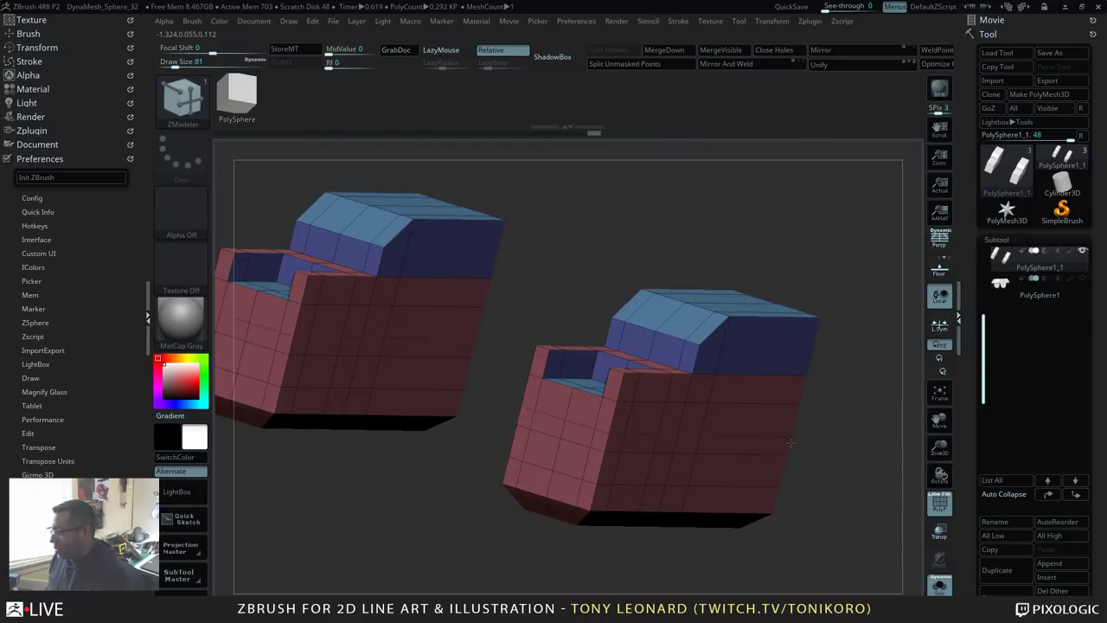
key("ctrl")
left_click_drag(859, 502, 821, 435)
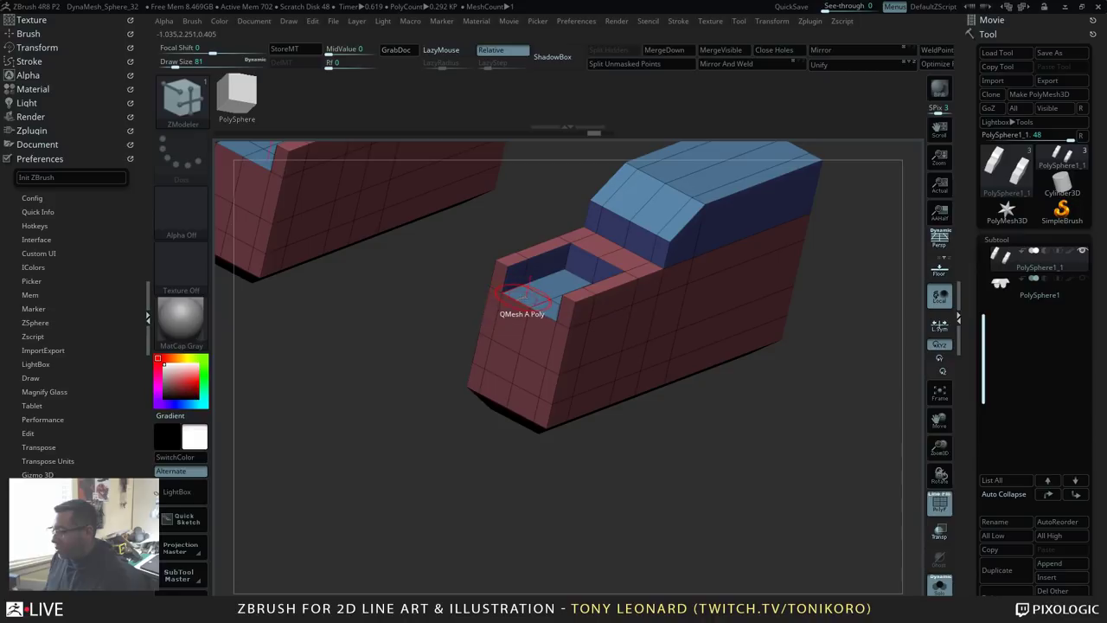
left_click_drag(523, 295, 564, 299)
Step: Form a slope at the recess's open end with QMesh and notch the rims of its side walls
left_click_drag(697, 450, 547, 358)
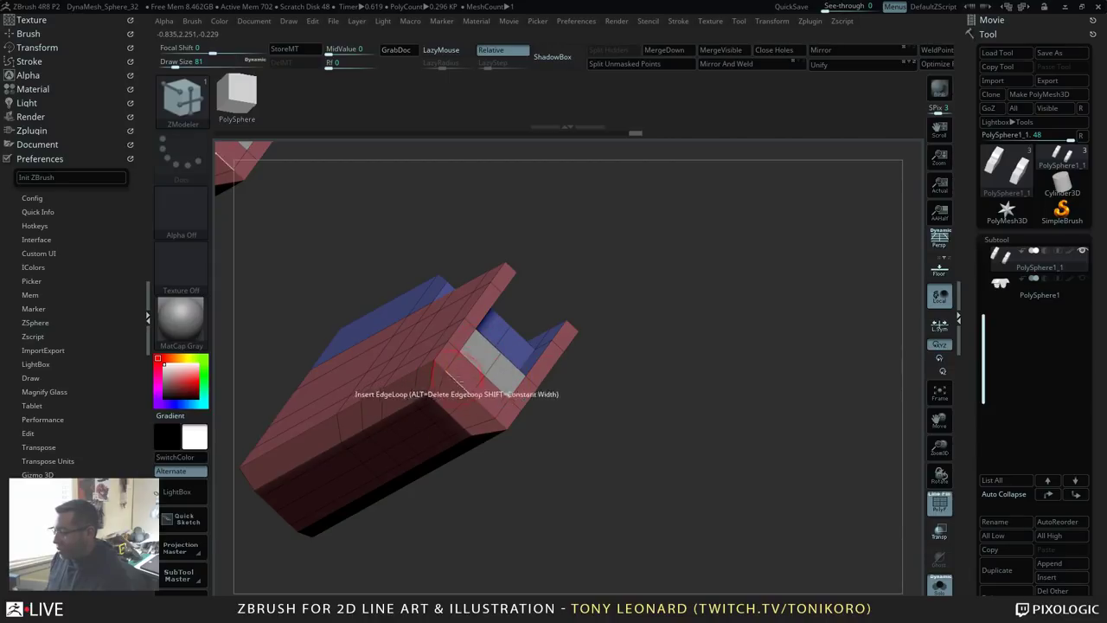
left_click_drag(710, 454, 507, 381)
left_click(507, 374)
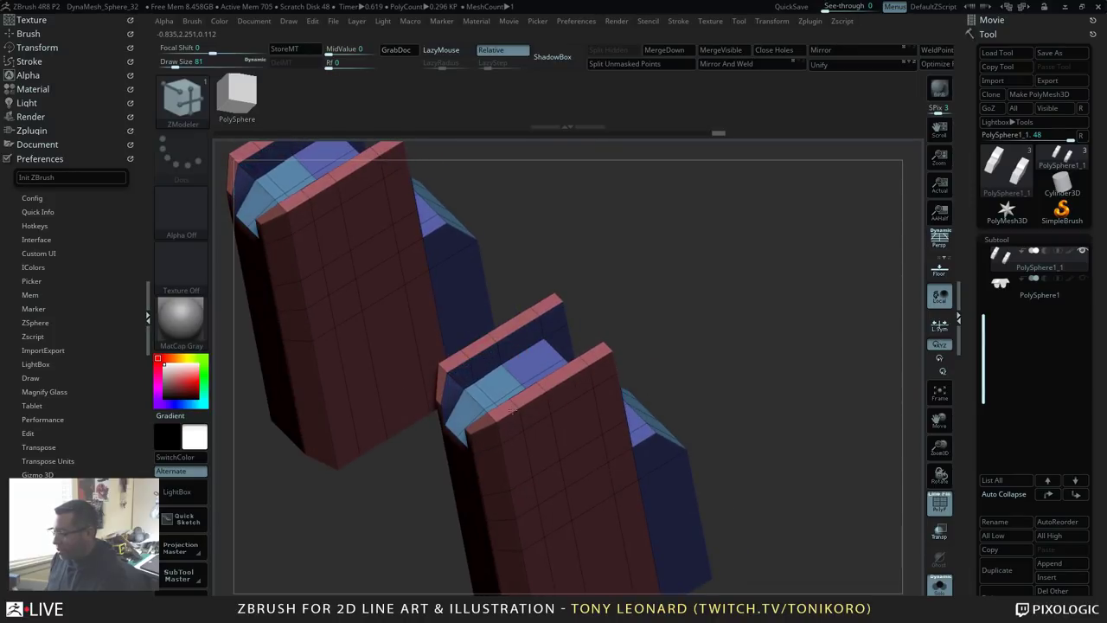
left_click_drag(803, 356, 783, 472)
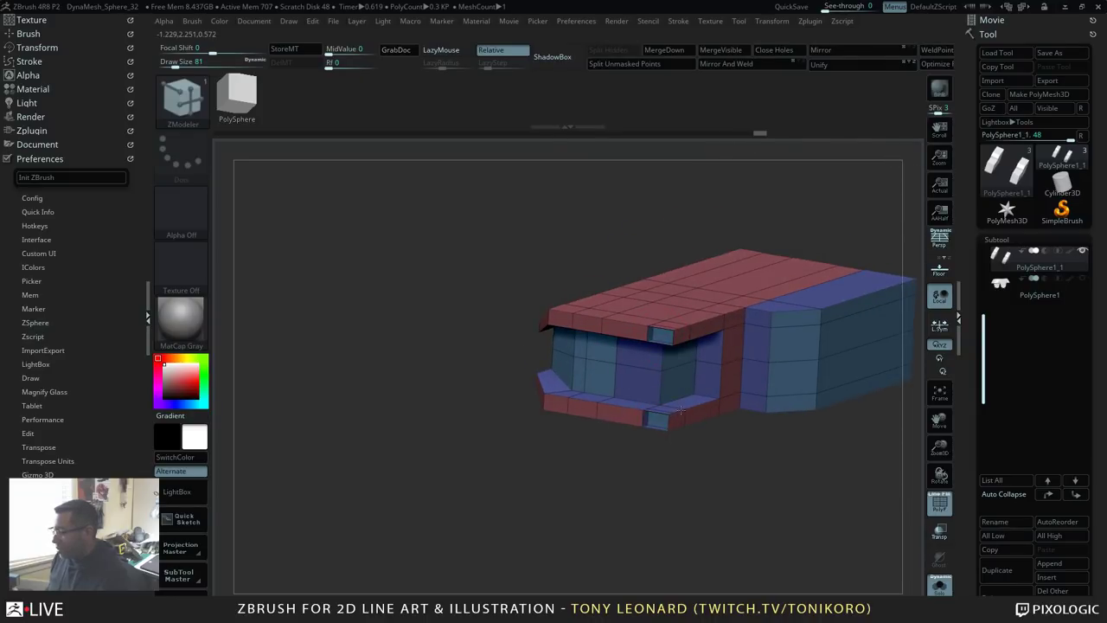
Step: Recut the notches in the side-wall rims, using QMesh with Align Half Step to fill in their stepped sides
left_click(709, 399)
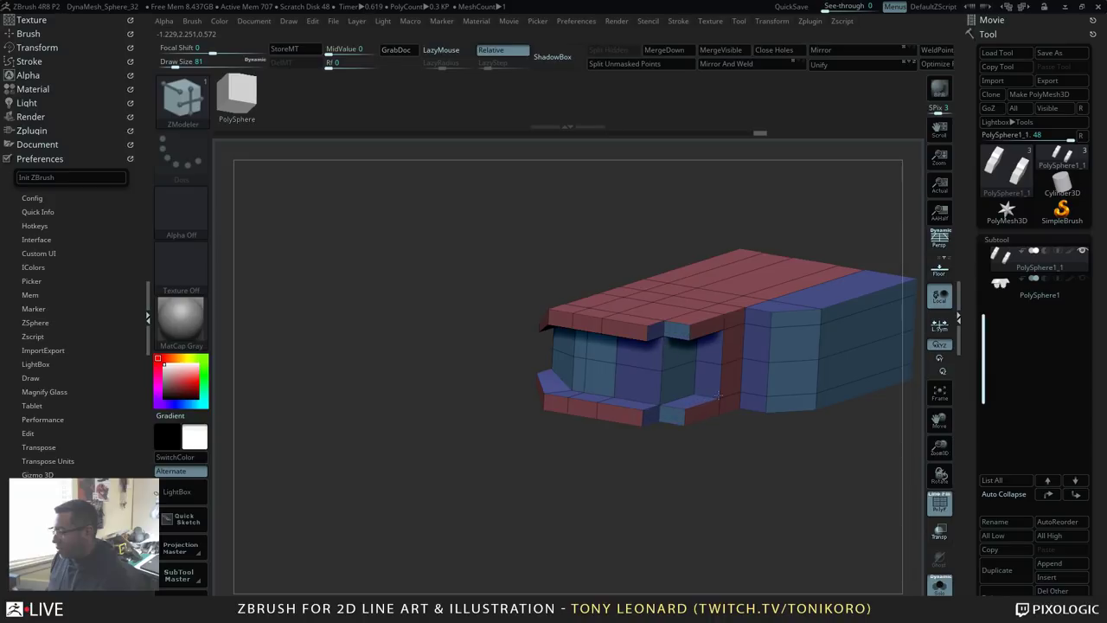
left_click_drag(766, 475, 787, 490)
left_click_drag(697, 437, 766, 546, "alt")
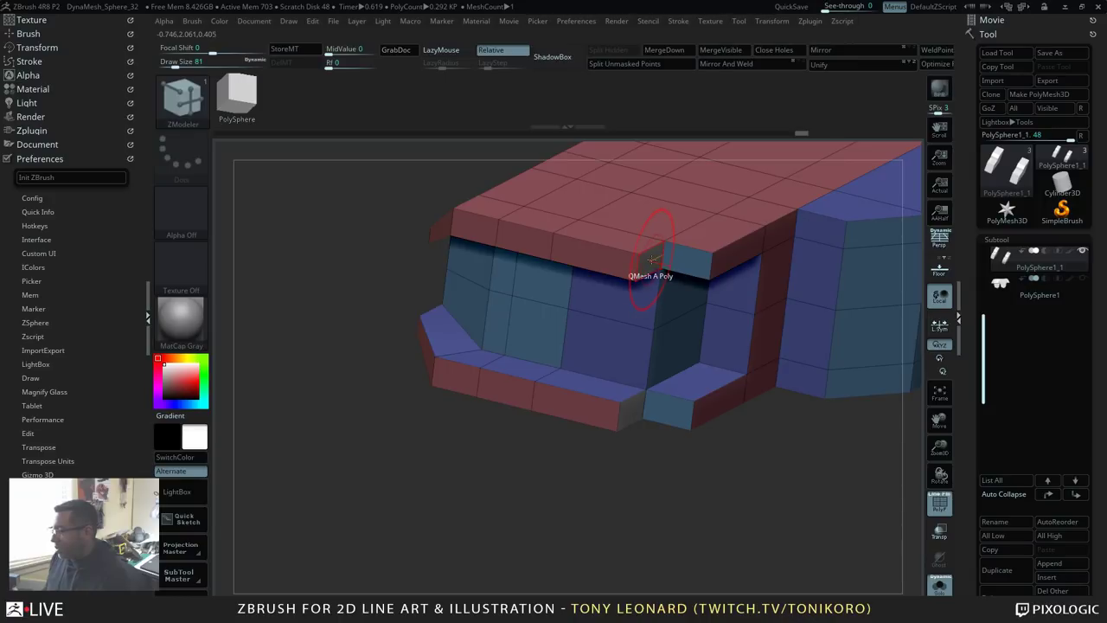
key("space")
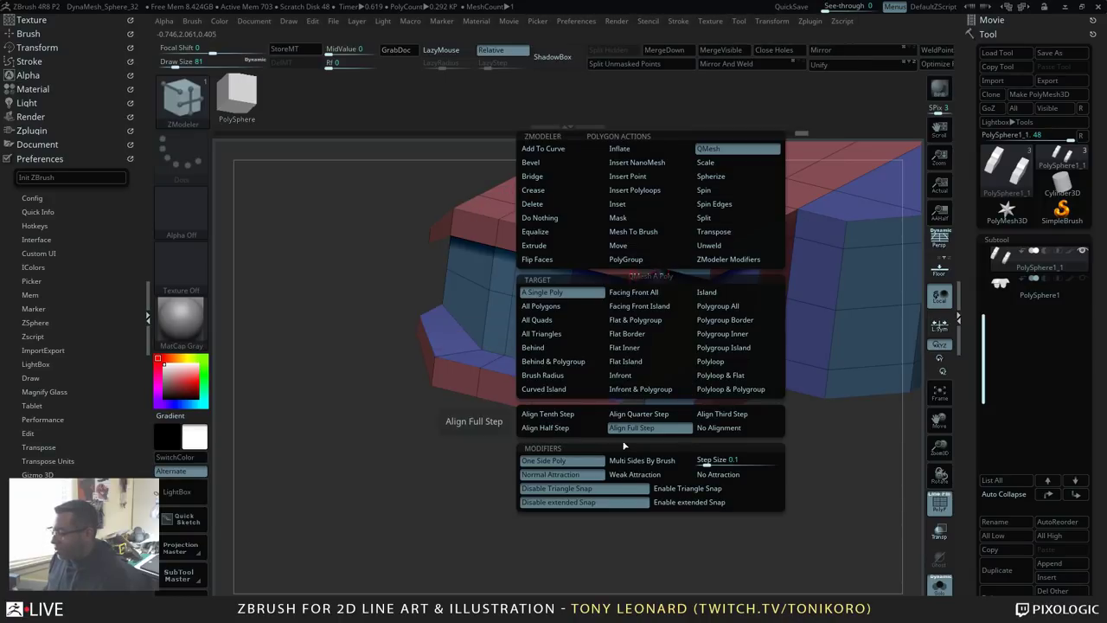
left_click(561, 427)
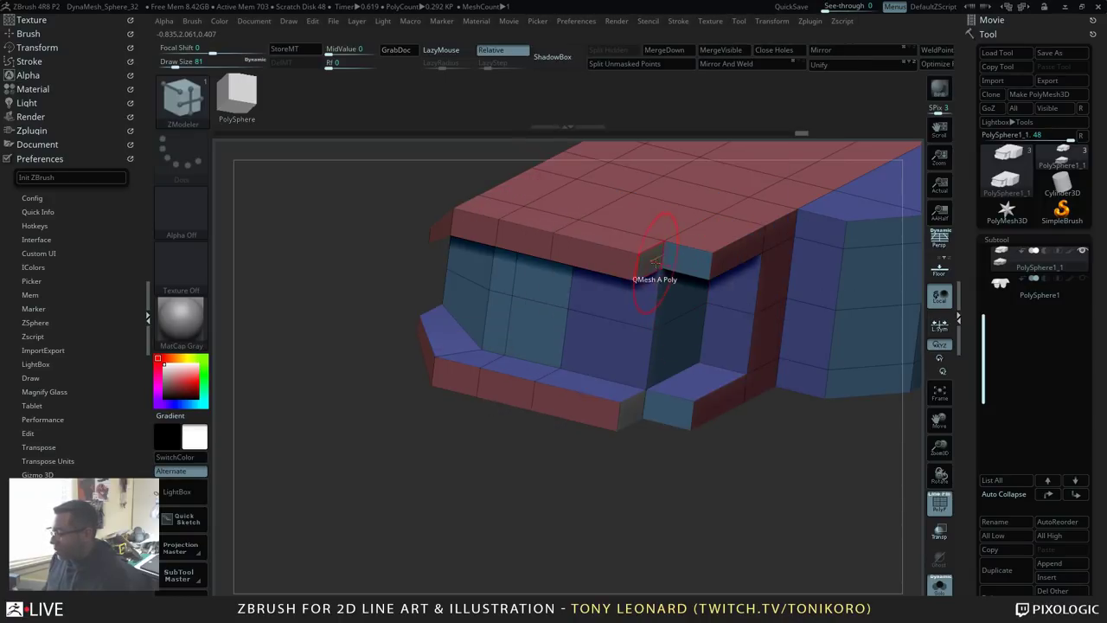
left_click_drag(656, 262, 684, 284)
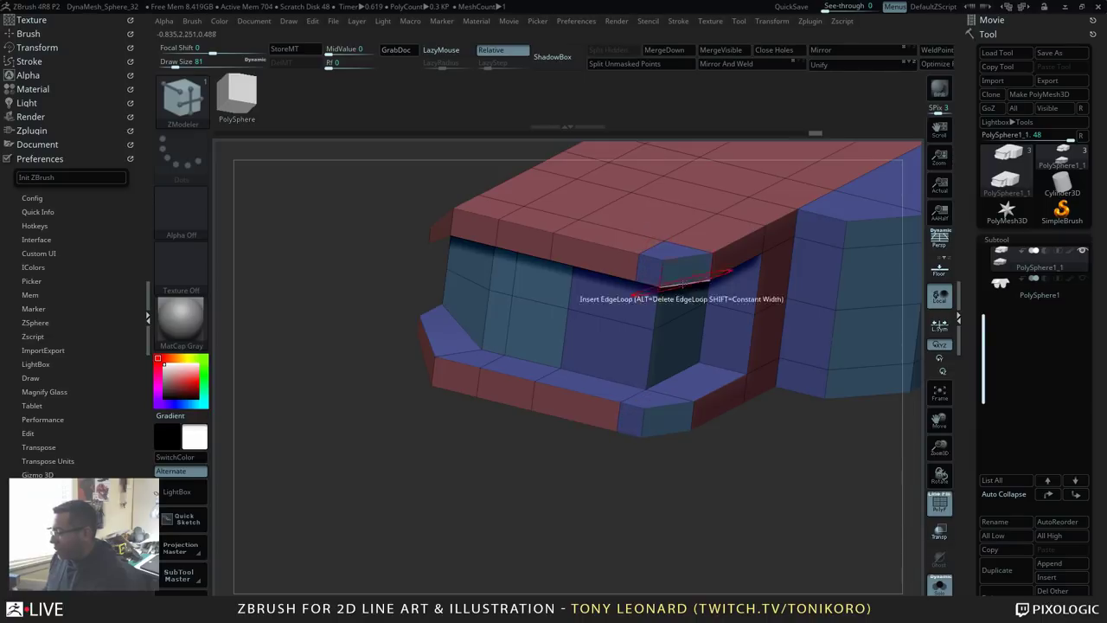
Step: Mark the upper middle polygons on the bars' narrow face opposite the block and QMesh them outward into a raised rectangular panel
left_click_drag(763, 487, 594, 192, "alt")
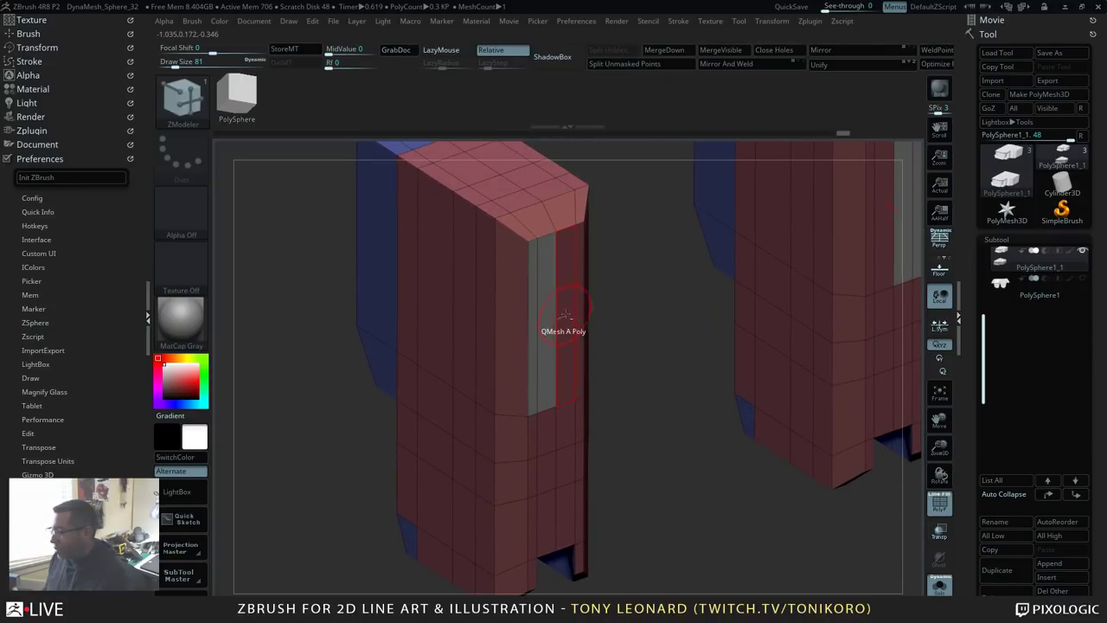
left_click_drag(566, 314, 581, 311, "alt")
left_click_drag(701, 333, 618, 317)
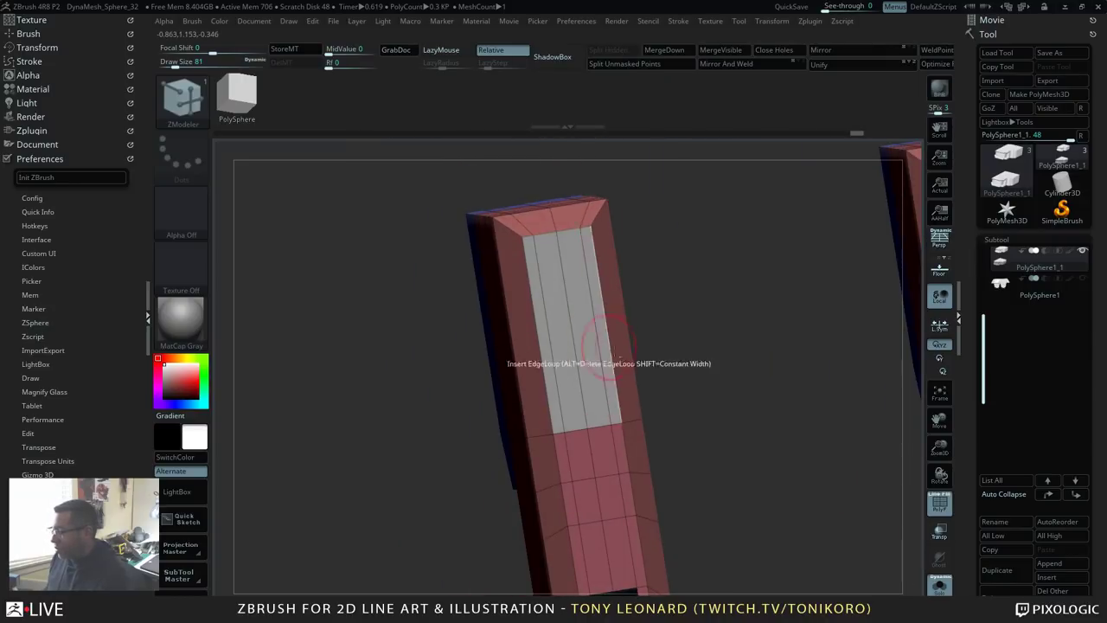
left_click_drag(696, 337, 675, 301)
left_click_drag(727, 294, 761, 348)
left_click_drag(403, 350, 421, 343)
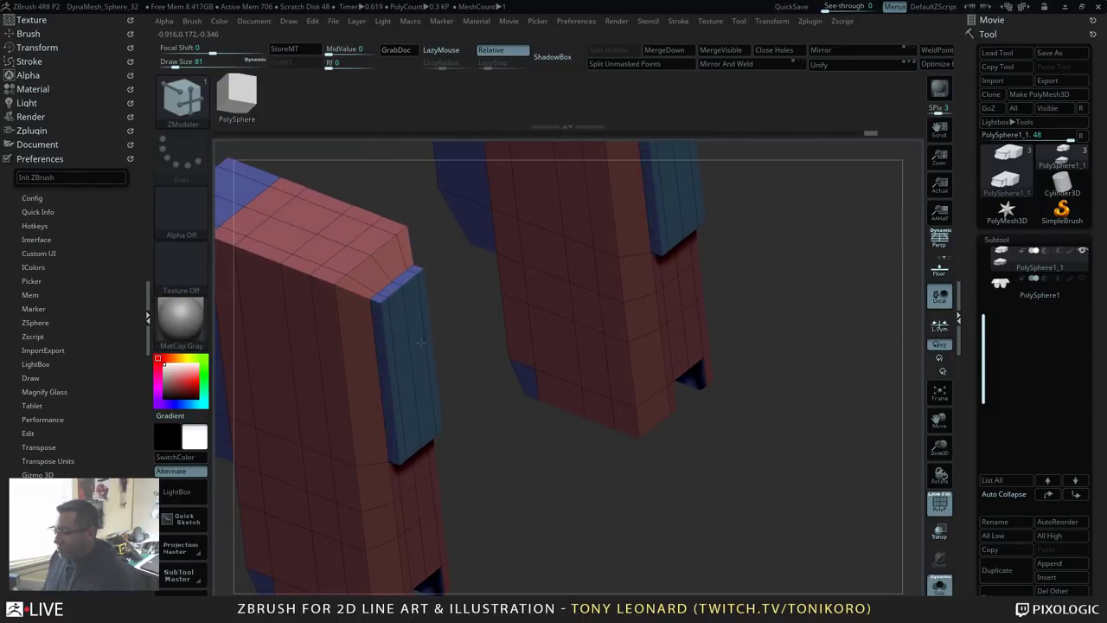
Step: Try the Bevel edge action and an edge loop across the upper part of the raised panel
left_click_drag(751, 463, 670, 385)
key("ctrl")
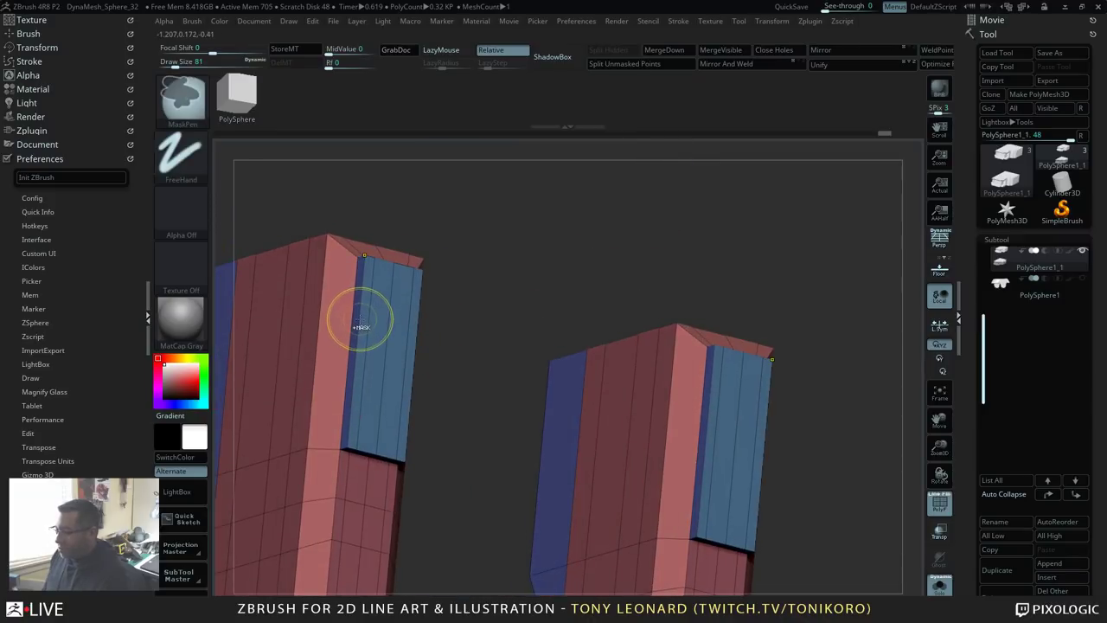
left_click_drag(487, 324, 632, 193, "alt")
left_click_drag(620, 440, 672, 513, "alt")
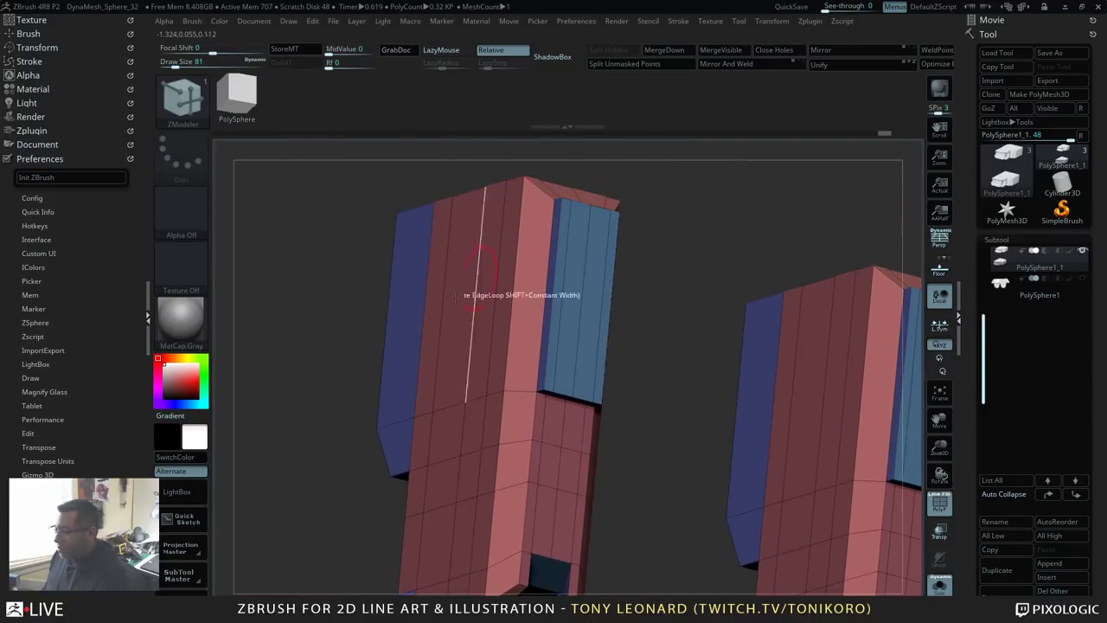
key("space")
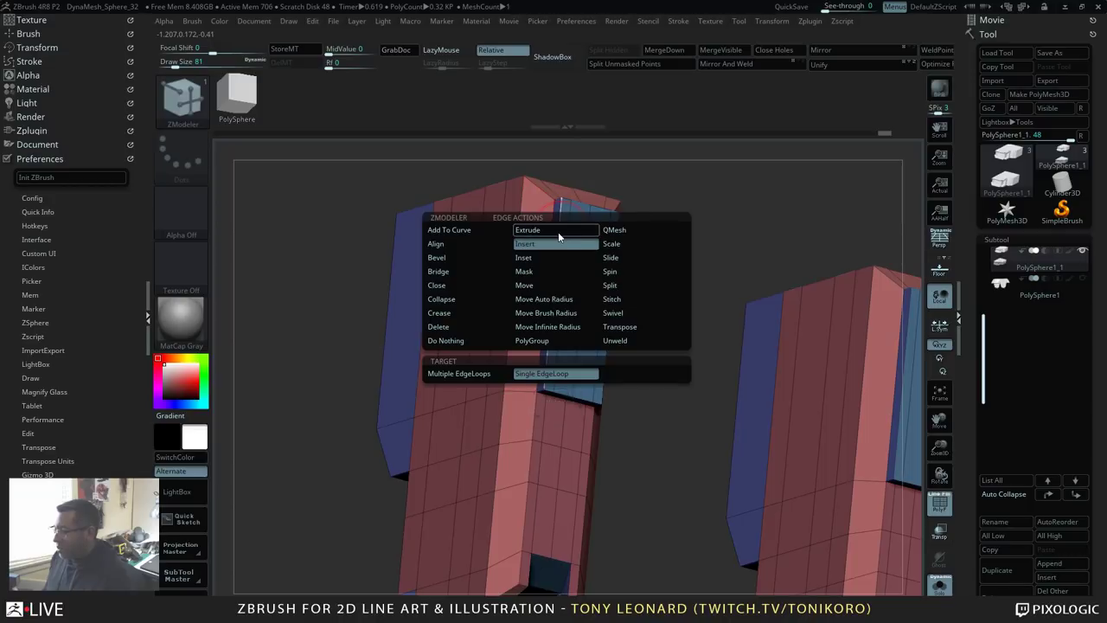
left_click(467, 257)
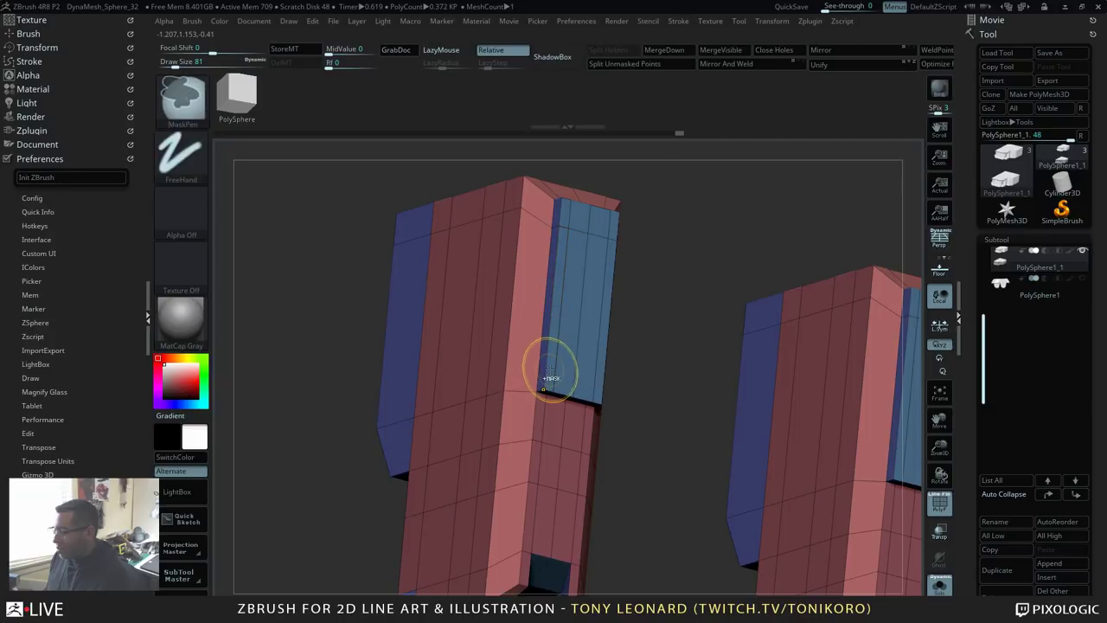
left_click(555, 371)
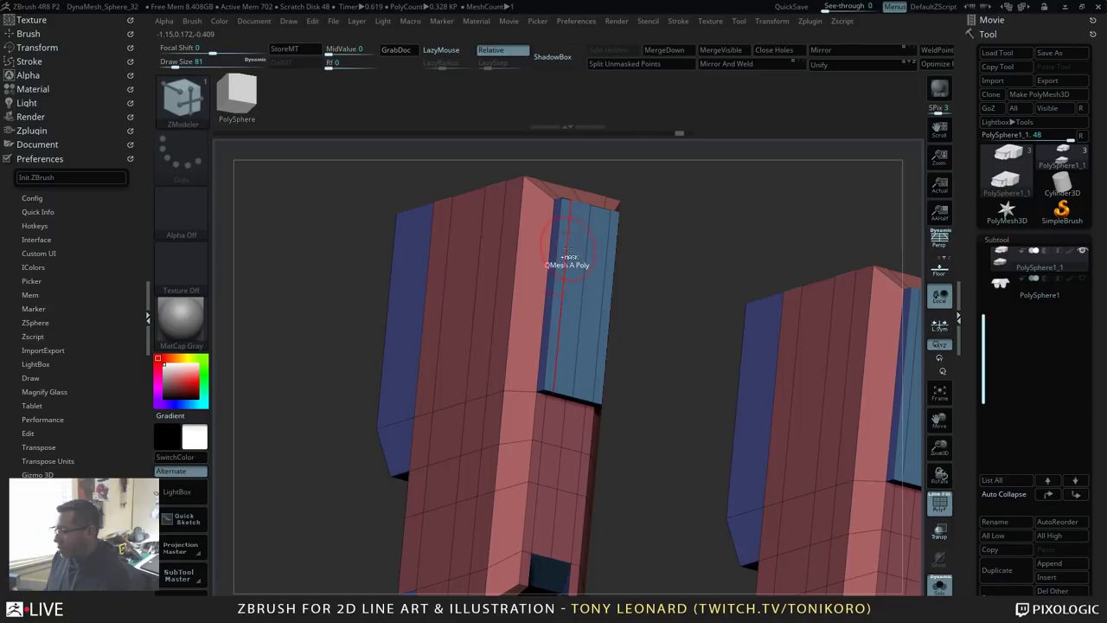
Step: Insert edge loops across the raised panel near its upper and lower ends
left_click_drag(770, 246, 731, 357)
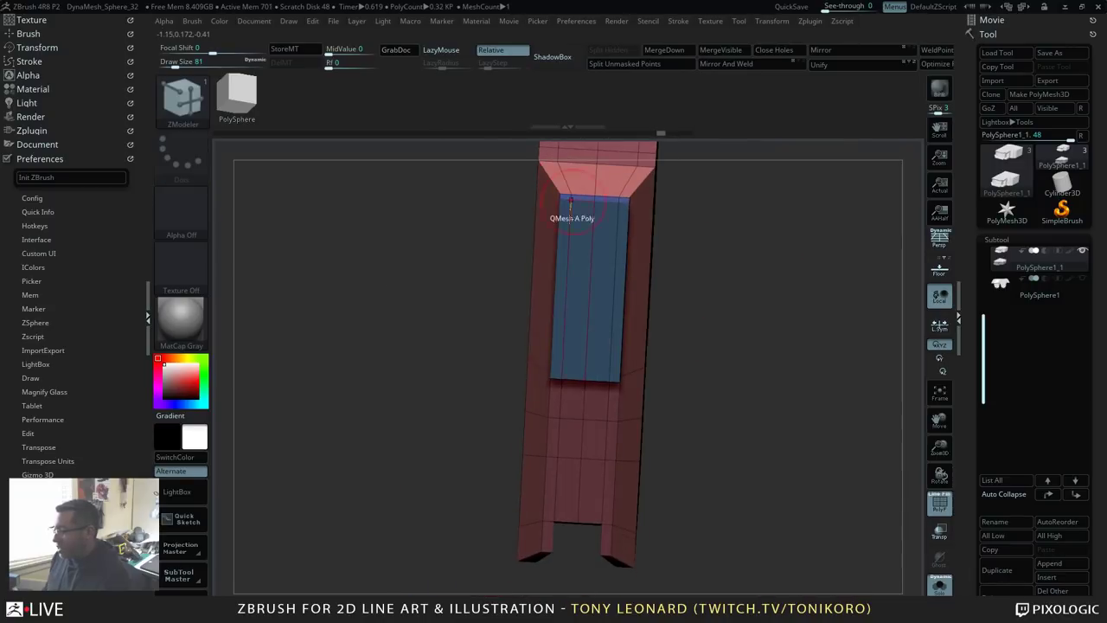
left_click(591, 246)
left_click(586, 359)
left_click_drag(741, 451, 742, 380)
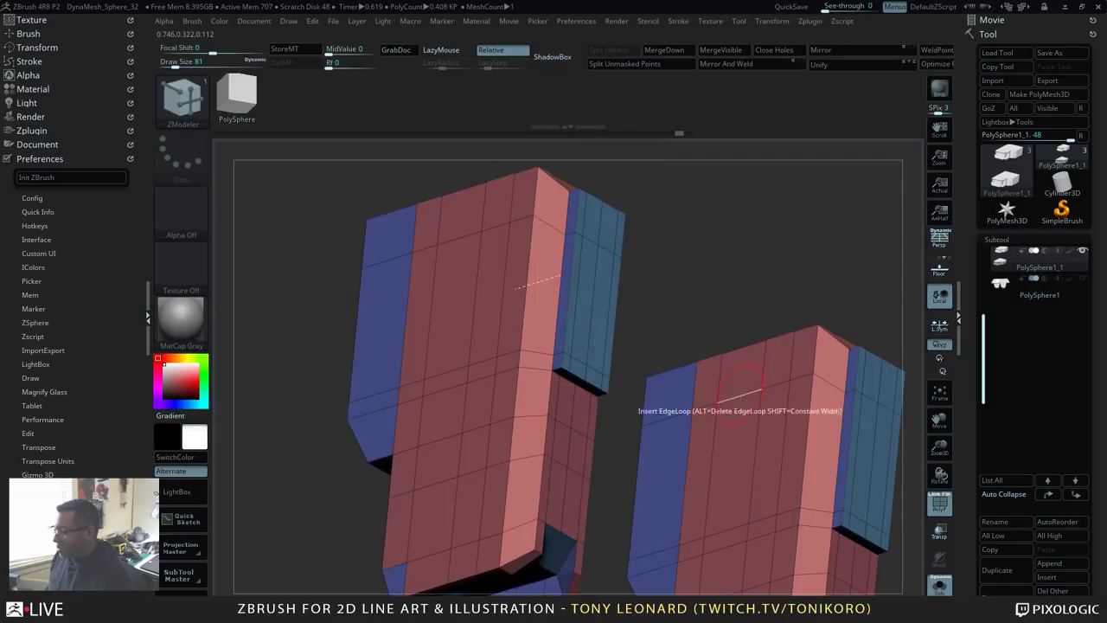
Step: Try setting the polygon action to Do Nothing while working on the raised panel's edges
left_click_drag(725, 269, 729, 321)
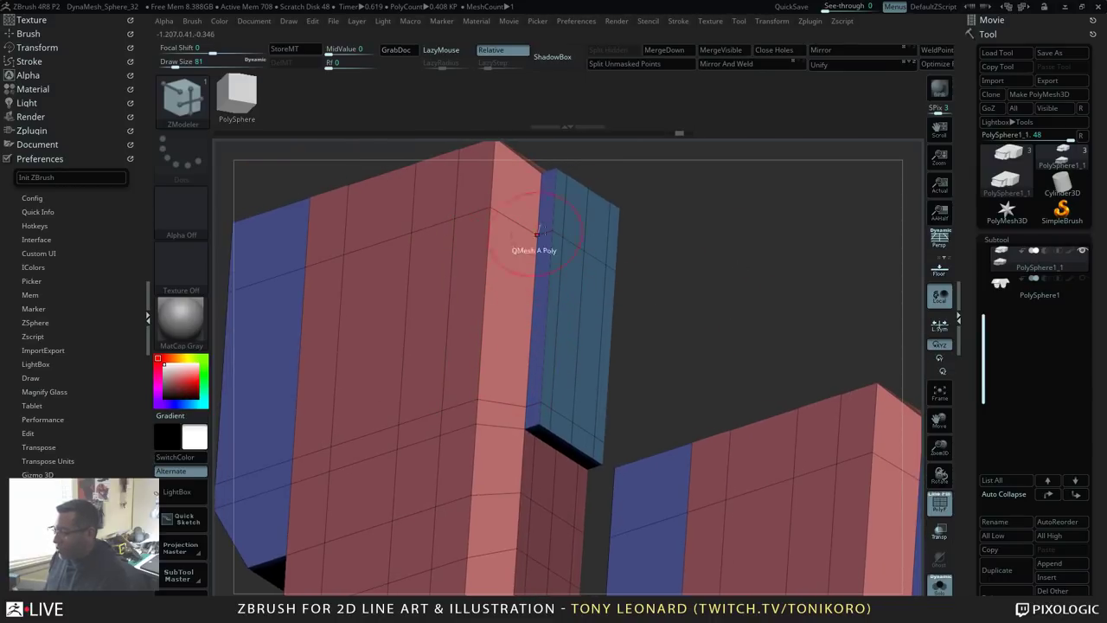
left_click_drag(665, 284, 685, 282)
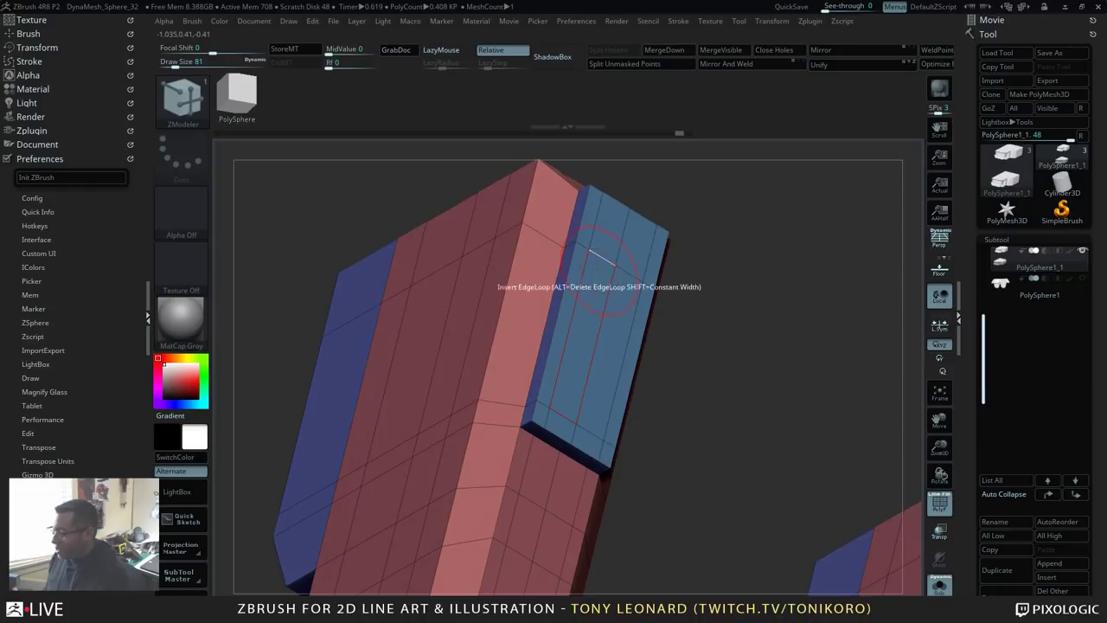
key("space")
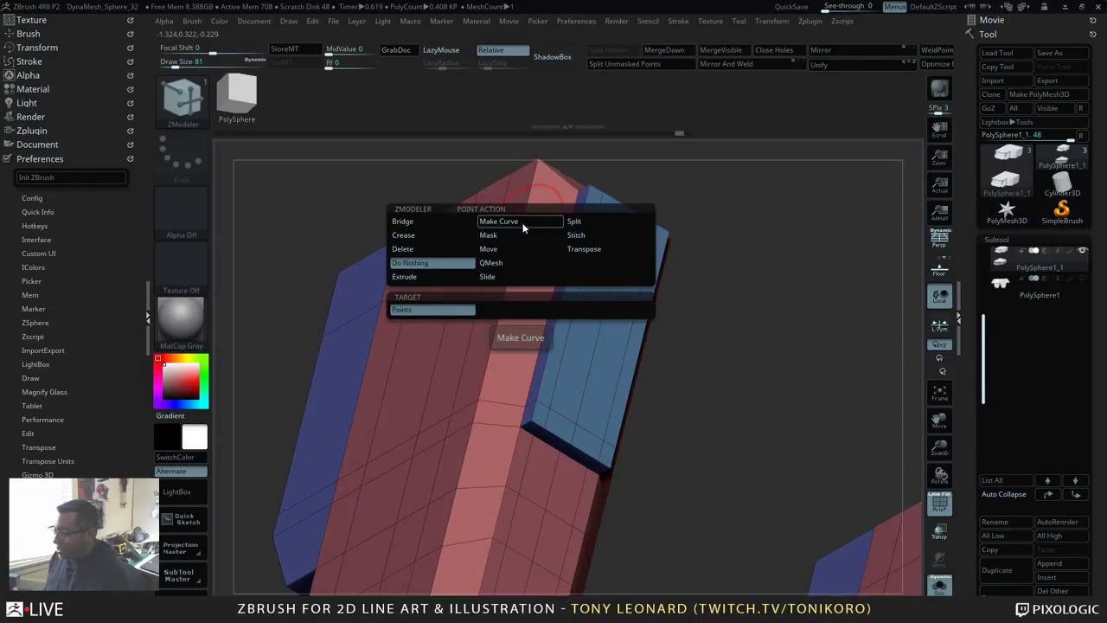
key("space")
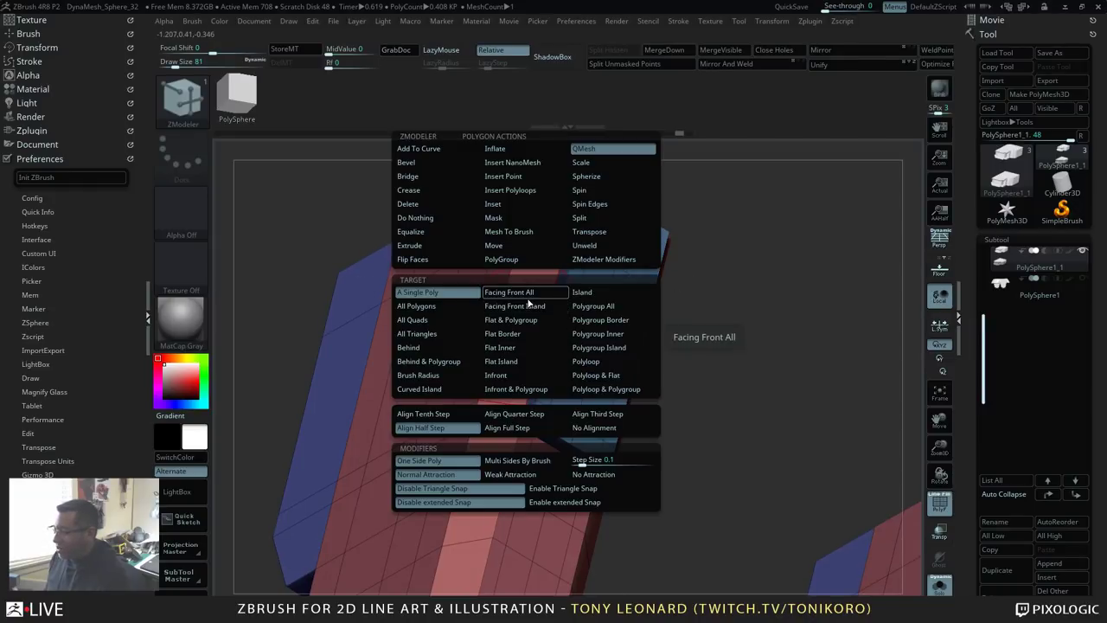
left_click(422, 234)
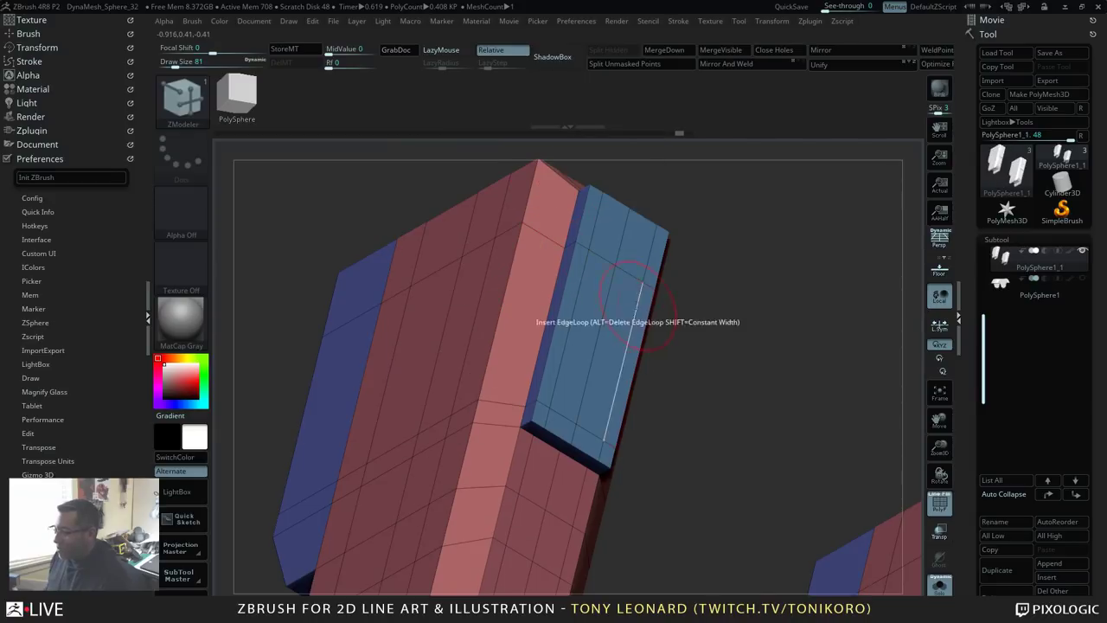
key("space")
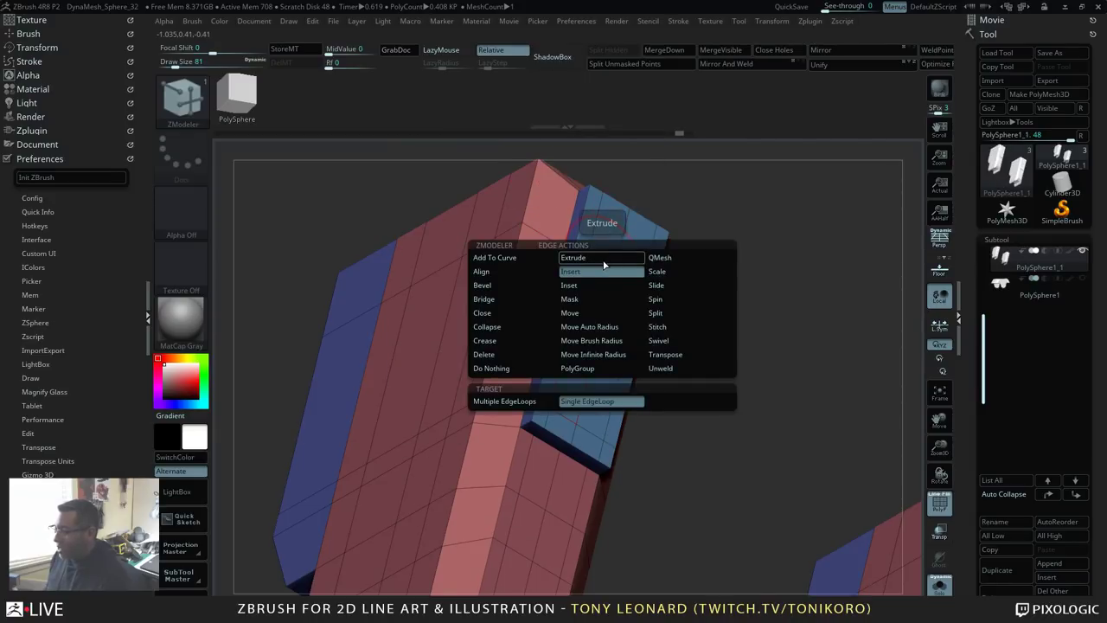
left_click_drag(697, 339, 737, 336)
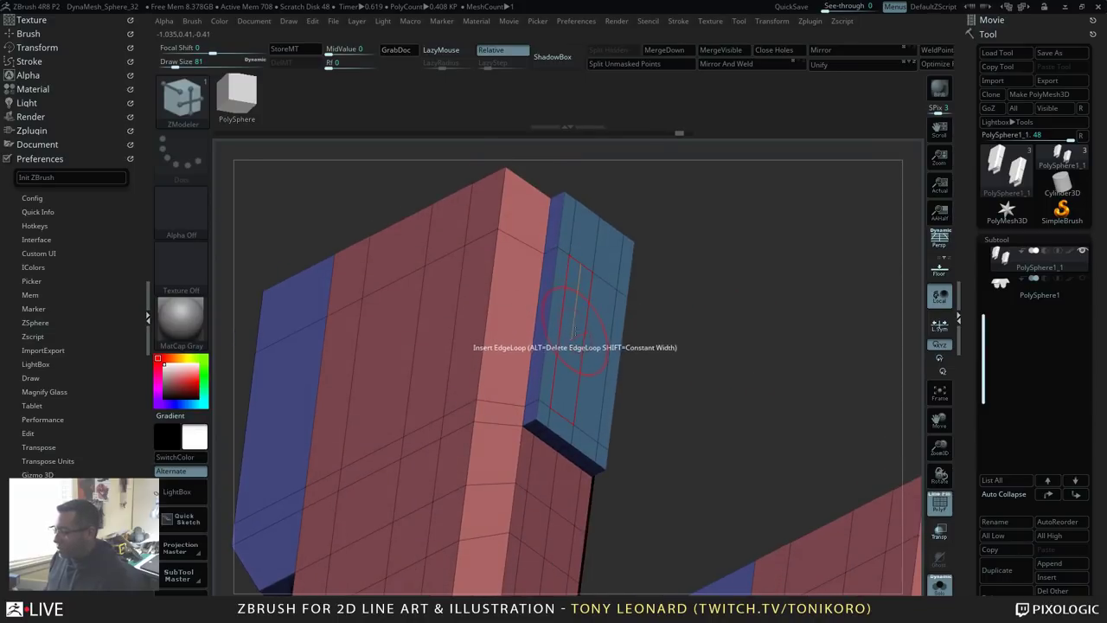
key("shift")
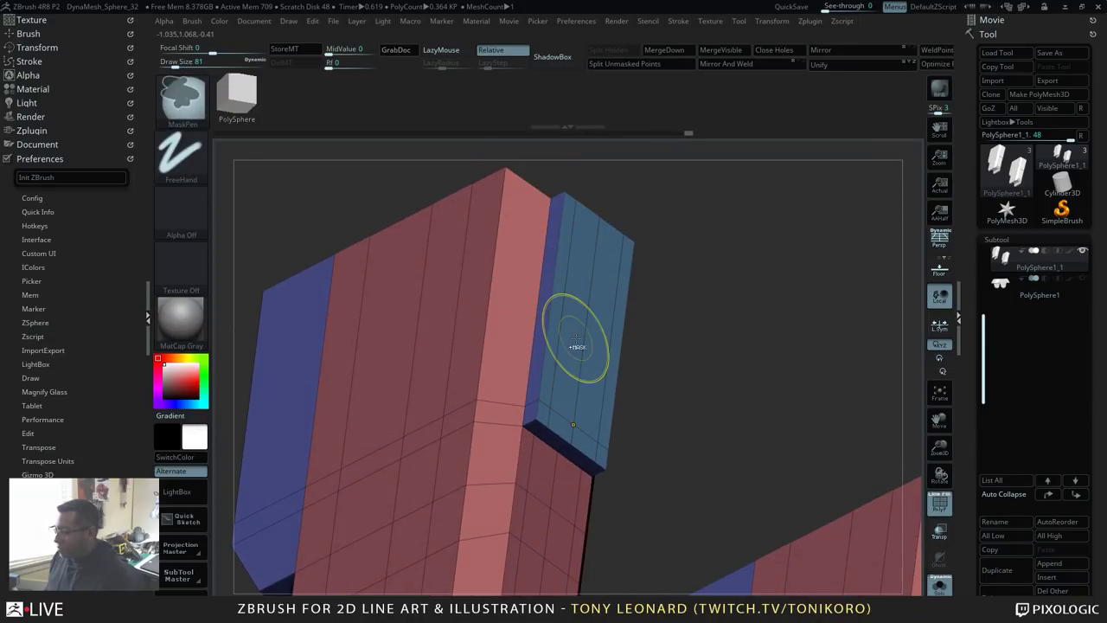
Step: Set the polygon action to QMesh, mark the raised panel's inner polygons and push them inward to form a framed recess
key("space")
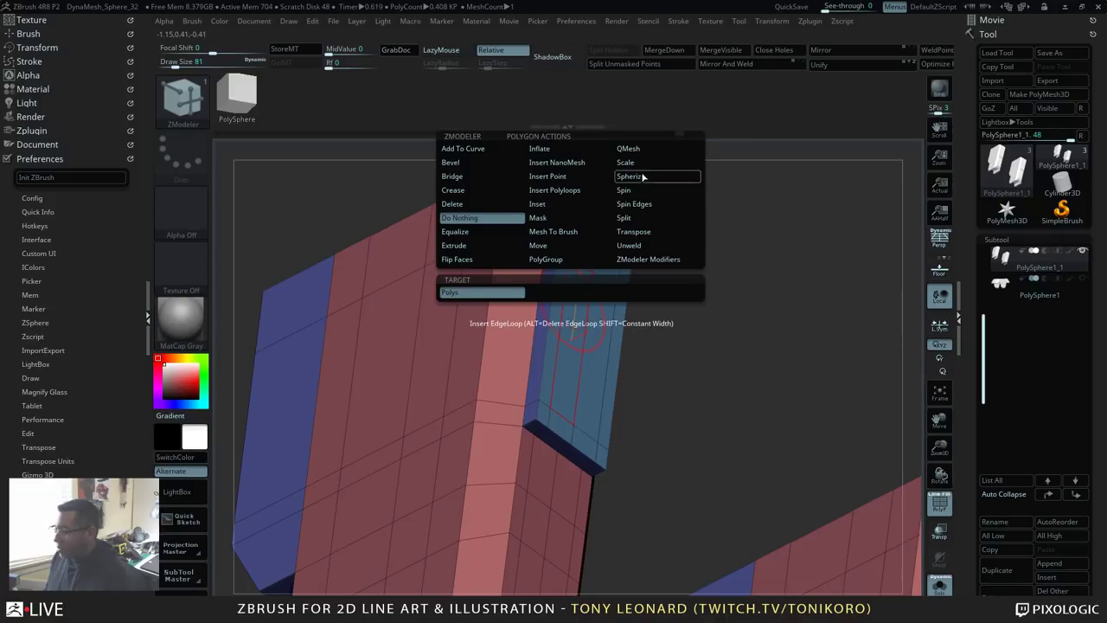
left_click(629, 155)
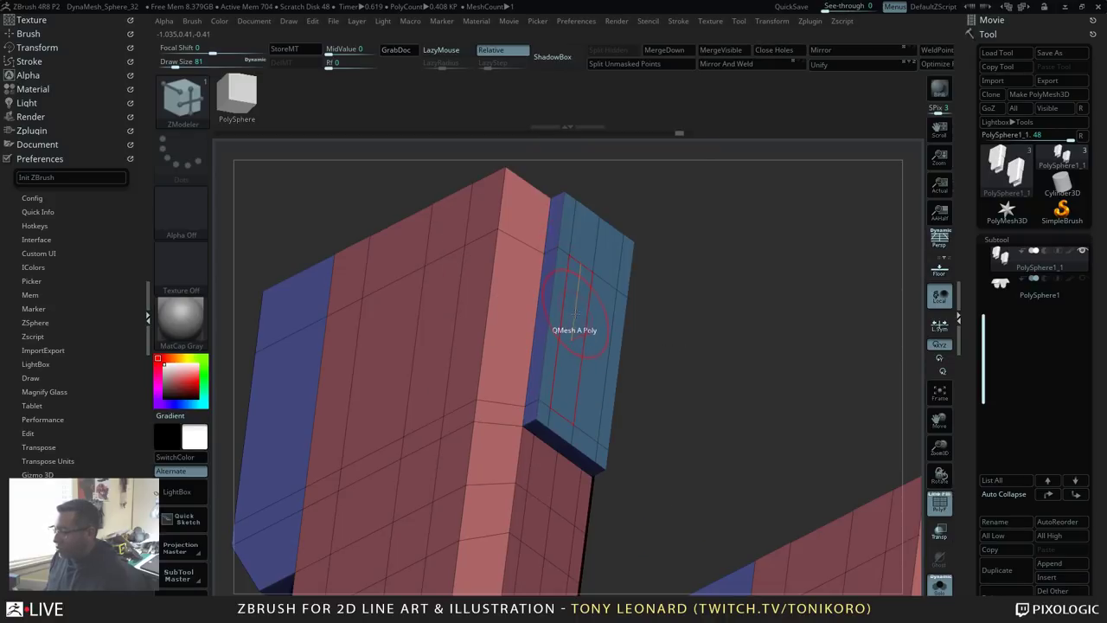
left_click(576, 316, "alt")
left_click(600, 360, "alt")
left_click_drag(718, 354, 737, 339)
left_click_drag(603, 312, 598, 318)
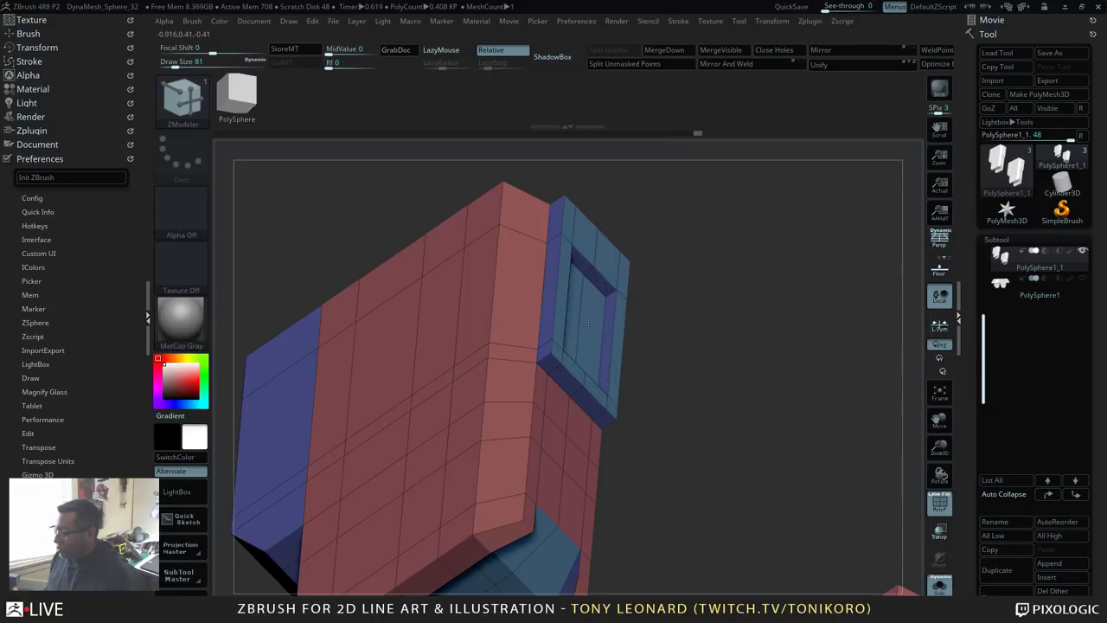
mouse_move(751, 349)
left_mouse_down()
mouse_move(736, 418)
mouse_move(731, 354)
mouse_move(779, 411)
mouse_move(753, 346)
left_mouse_up()
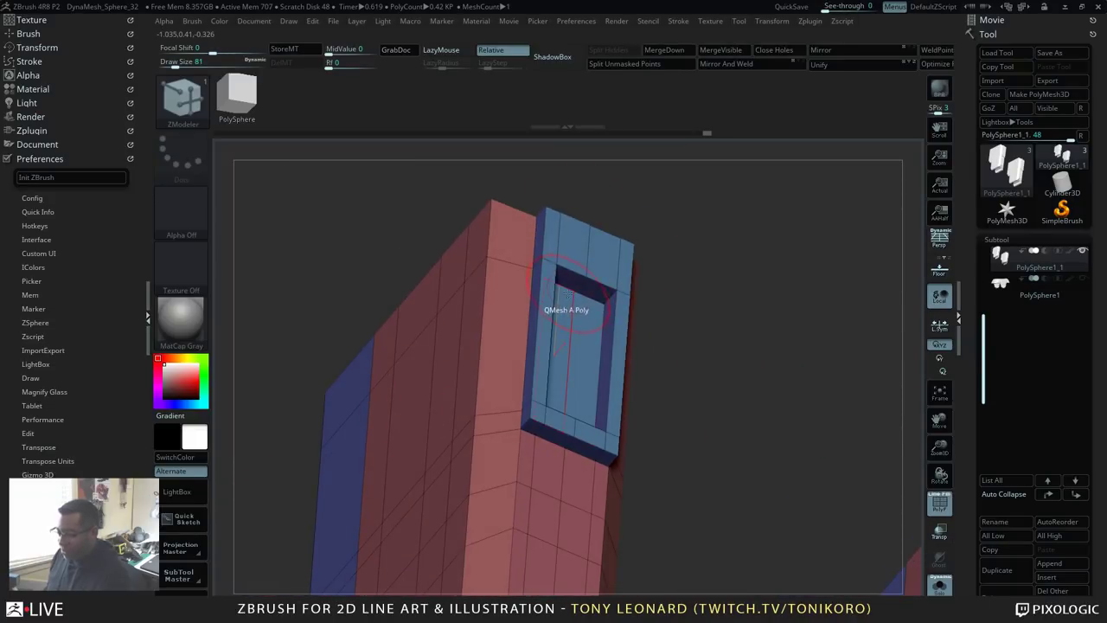
Step: Try transforming the panel's recess floor with a mask, undo it, clear the mask and return to ZModeler
key("w")
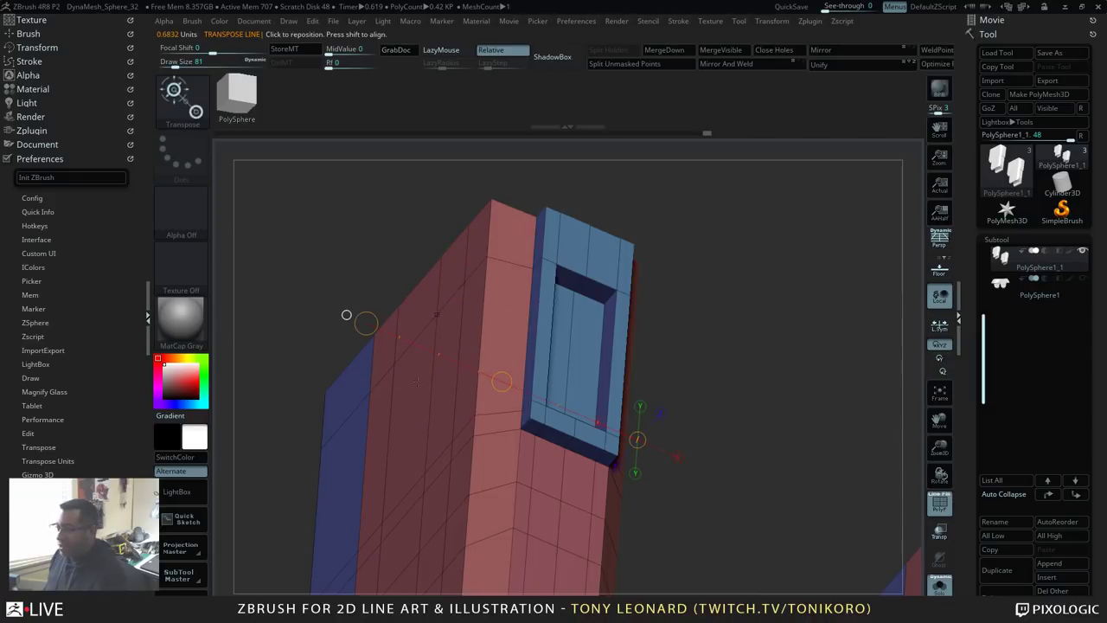
left_click(583, 358, "ctrl")
left_click_drag(651, 298, 749, 351)
key("ctrl+z")
left_click_drag(733, 310, 749, 400, "ctrl")
left_click_drag(761, 281, 800, 380)
left_click_drag(727, 484, 440, 398, "alt")
left_click_drag(704, 313, 612, 348)
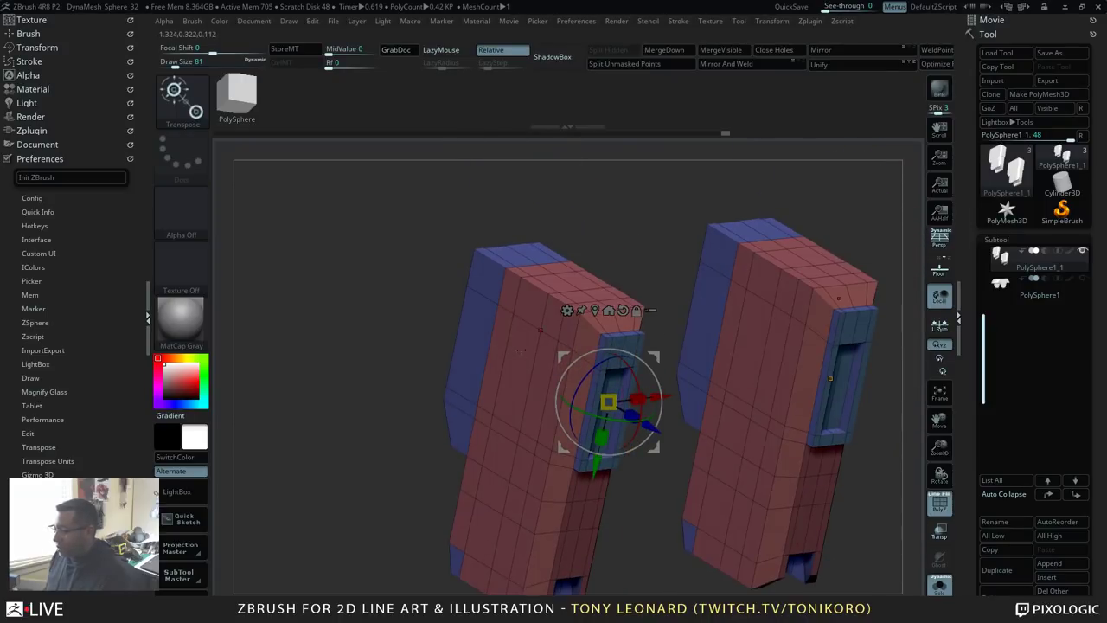
key("q")
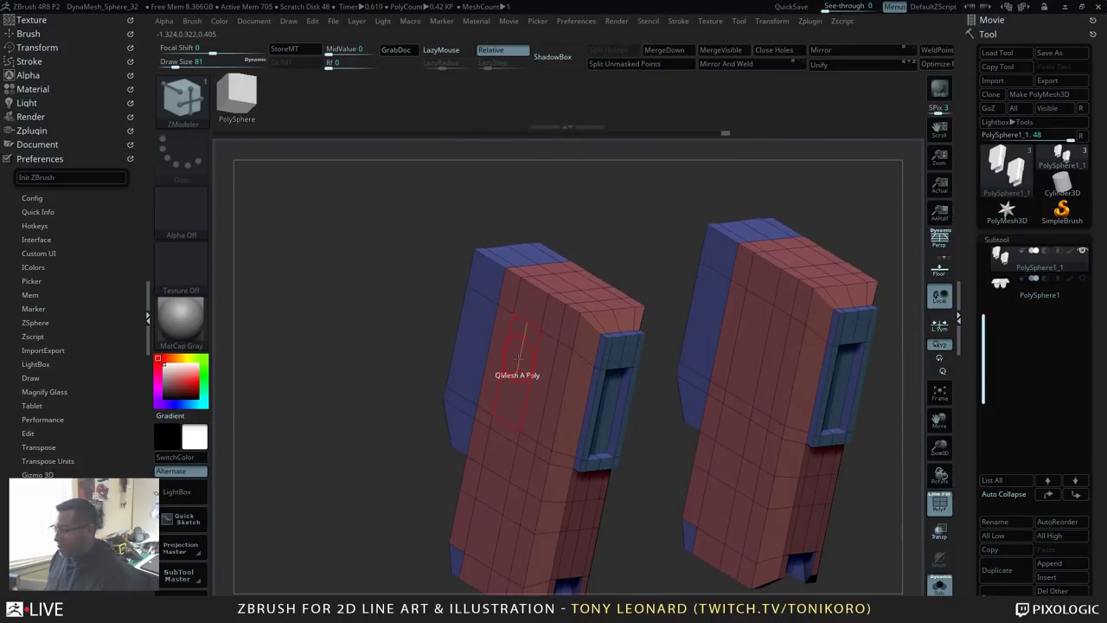
Step: From a straight side view, mask the block, the lower section and the panel side of the bars, leaving the upper middle unmasked
key("space")
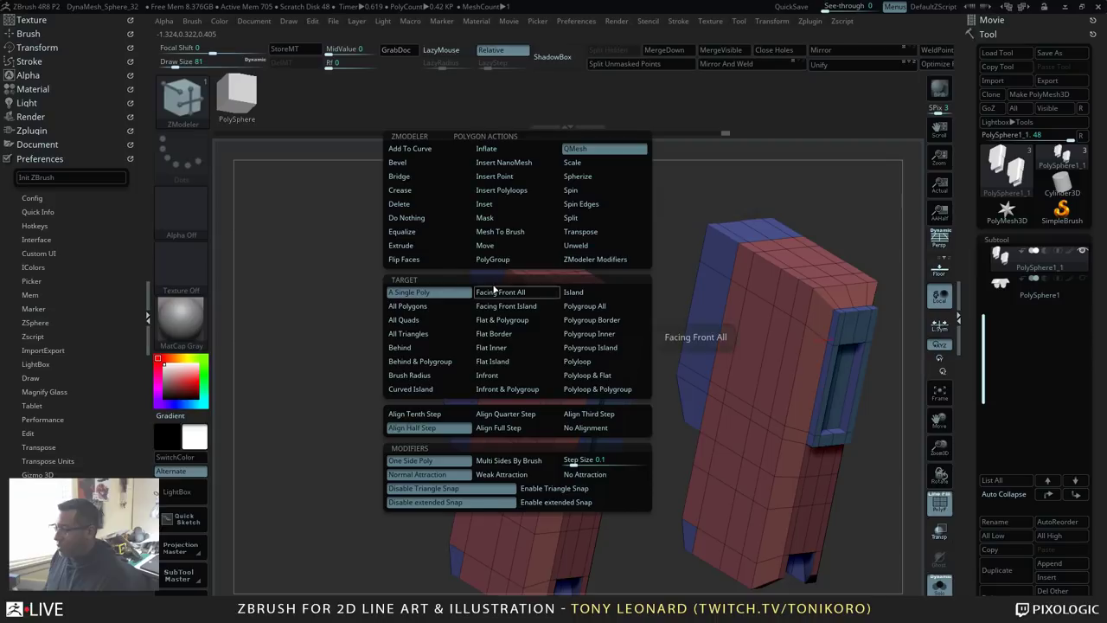
left_click_drag(620, 223, 648, 206, "shift")
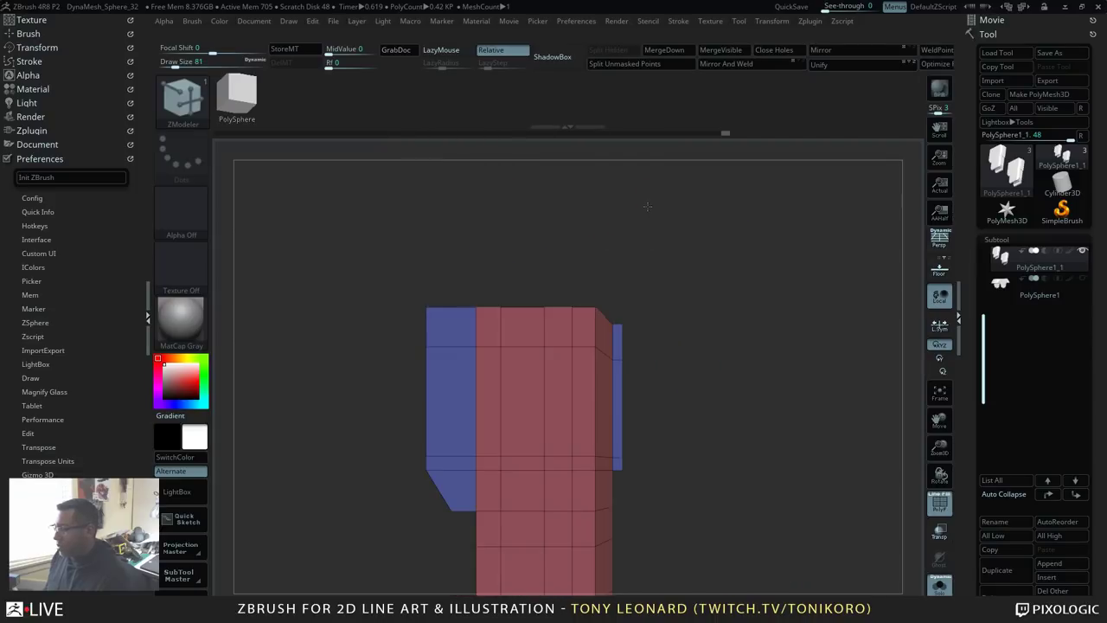
left_click_drag(796, 368, 840, 232, "alt")
left_click_drag(810, 314, 801, 266, "alt")
left_click_drag(801, 265, 835, 343, "alt")
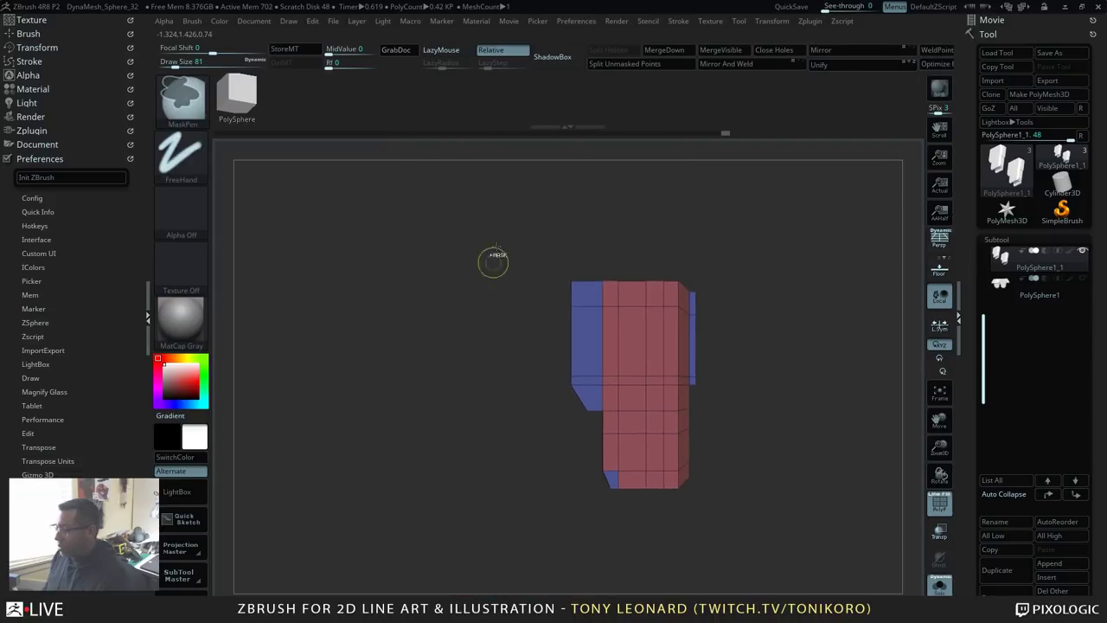
left_click_drag(505, 221, 610, 568, "ctrl")
left_click_drag(815, 536, 483, 397, "ctrl")
mouse_move(784, 190)
left_mouse_down("ctrl")
mouse_move(664, 537)
mouse_move(815, 549)
mouse_move(807, 419)
mouse_move(824, 548)
mouse_move(779, 484)
mouse_move(660, 512)
mouse_move(697, 521)
mouse_move(722, 498)
mouse_move(706, 441)
mouse_move(727, 439)
left_mouse_up("ctrl")
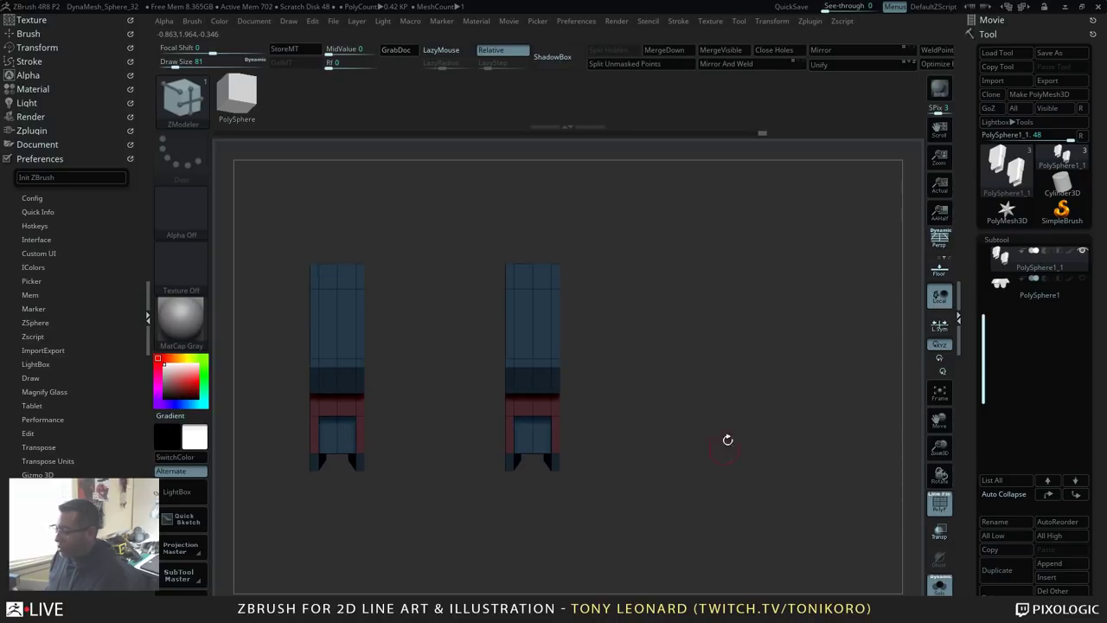
Step: Use the transform gizmo to recess the unmasked upper middle area of the bars' side faces
key("w")
left_click_drag(455, 325, 467, 324)
left_click_drag(791, 364, 765, 245)
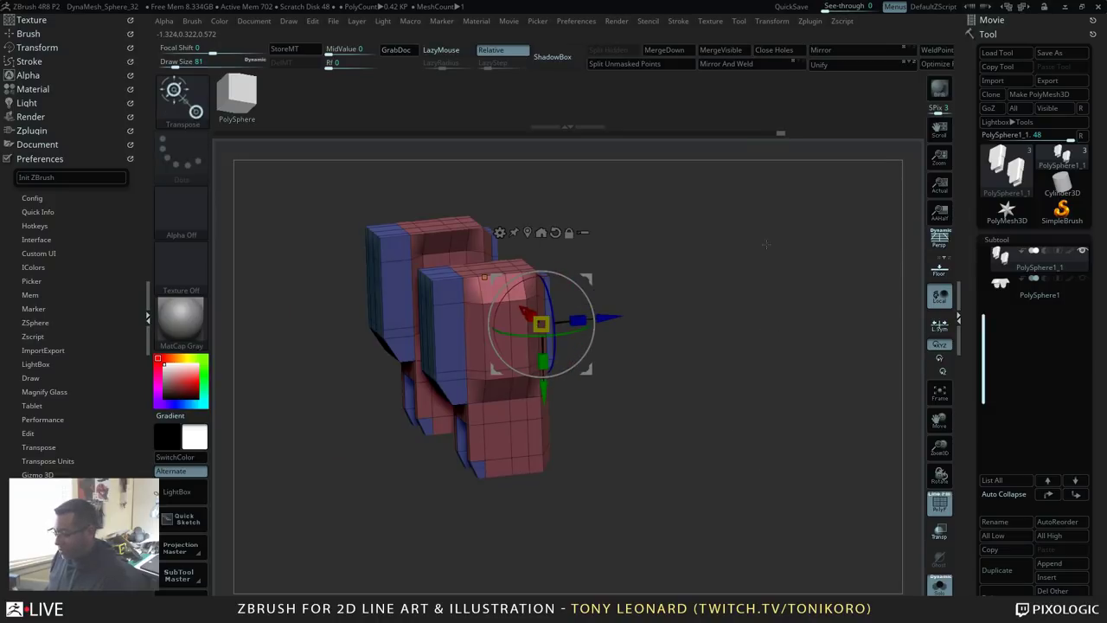
Step: Activate Dynamic Subdiv on the bars with the Always YES option and examine the smoothed shapes from several angles
left_click_drag(727, 461, 636, 517)
left_click_drag(580, 326, 647, 304, "alt")
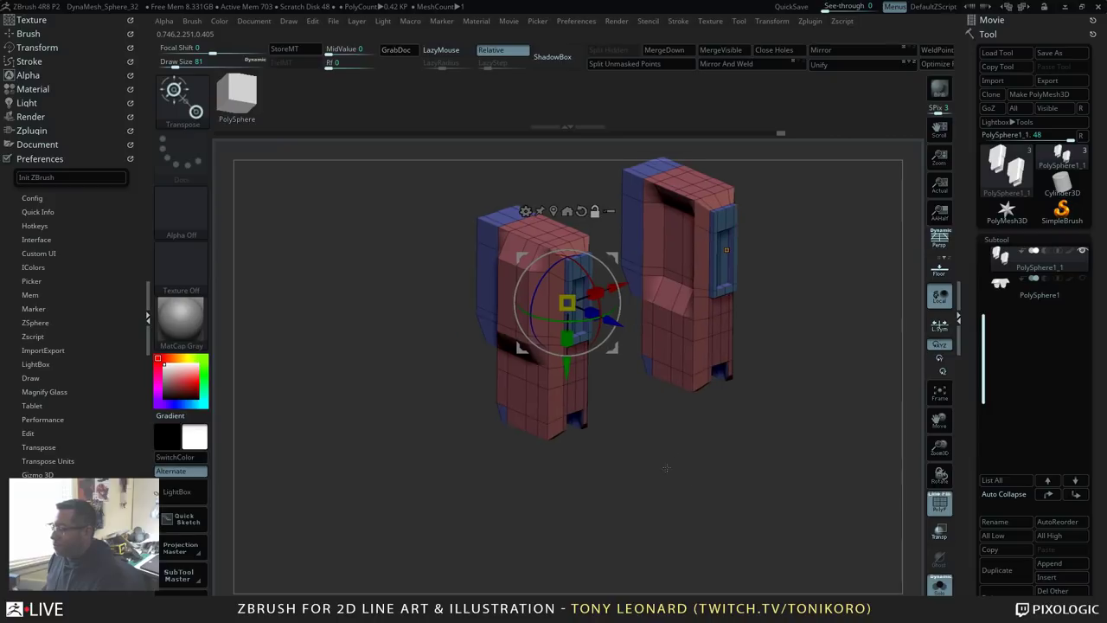
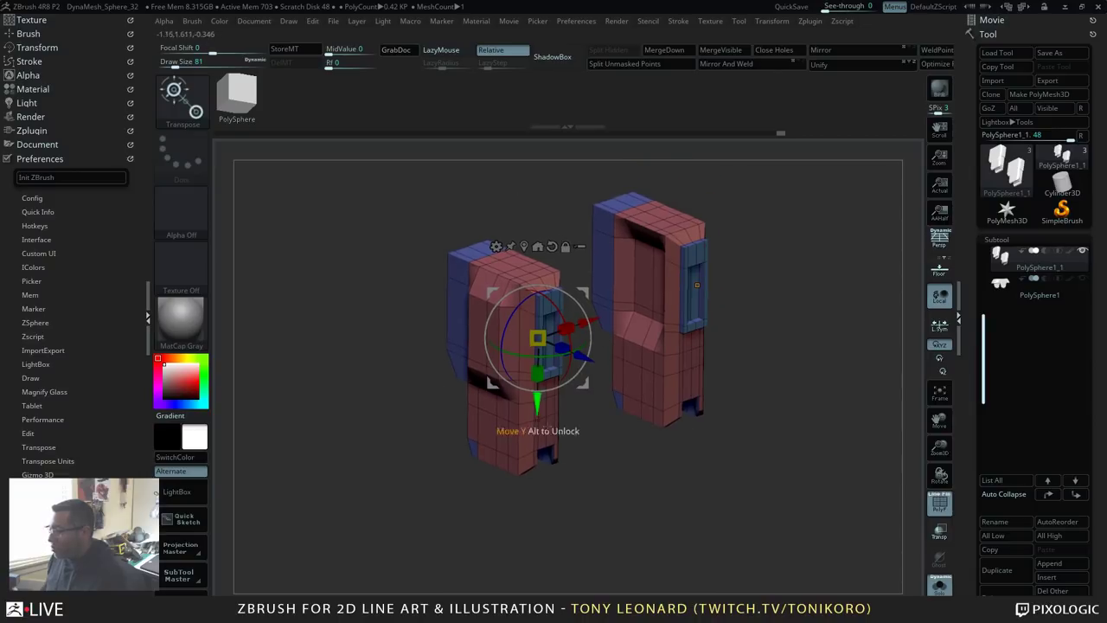
left_click_drag(593, 409, 680, 496)
key("d")
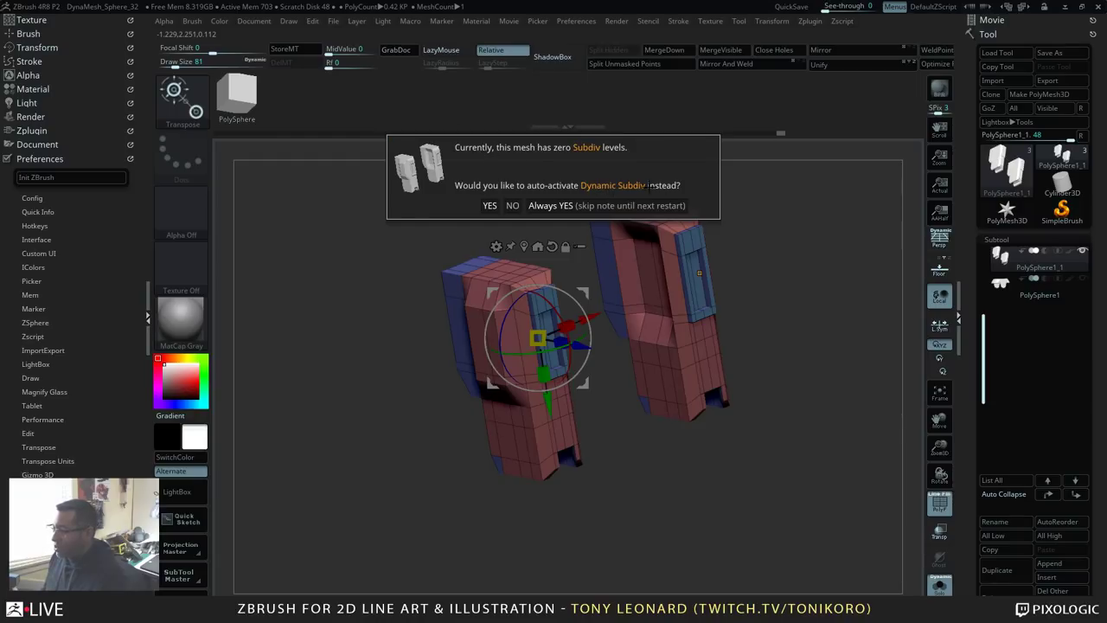
left_click(554, 205)
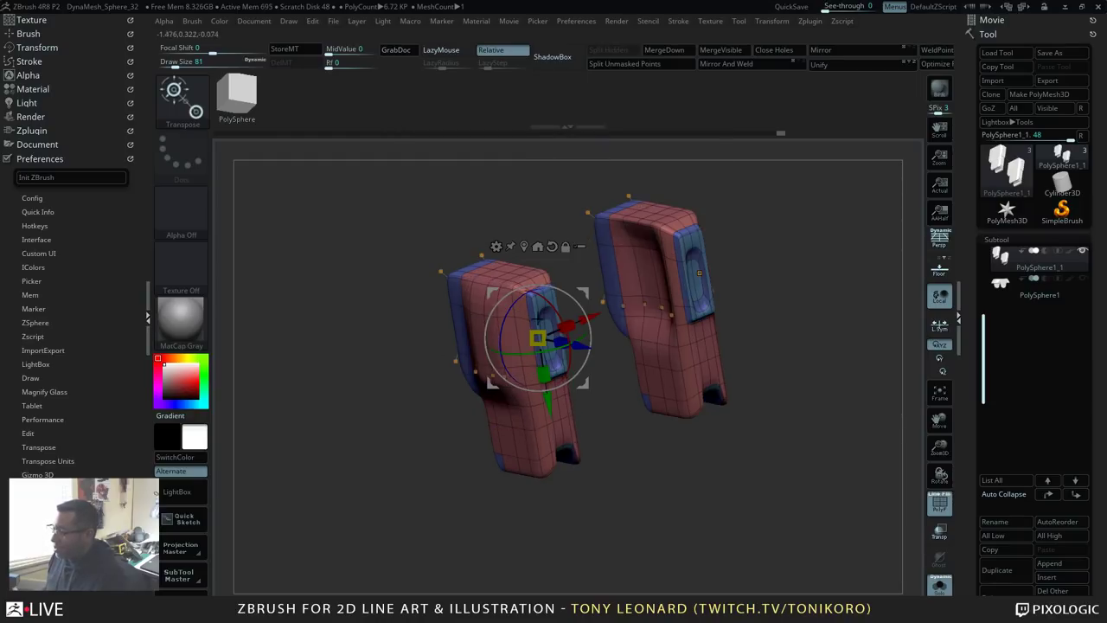
left_click_drag(783, 312, 805, 366)
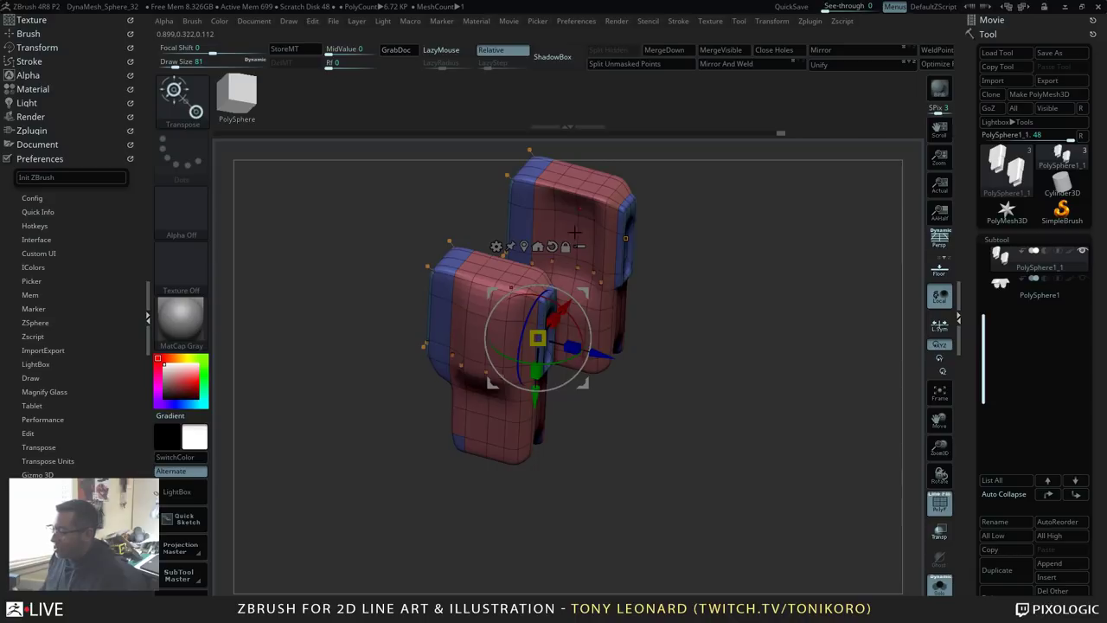
left_click_drag(761, 416, 836, 434)
Step: Undo the smoothing preview and the side-face transform, and from a straight front view mask the inner sides of both bars
key("ctrl+z")
key("ctrl+z")
key("ctrl+z")
key("ctrl+z")
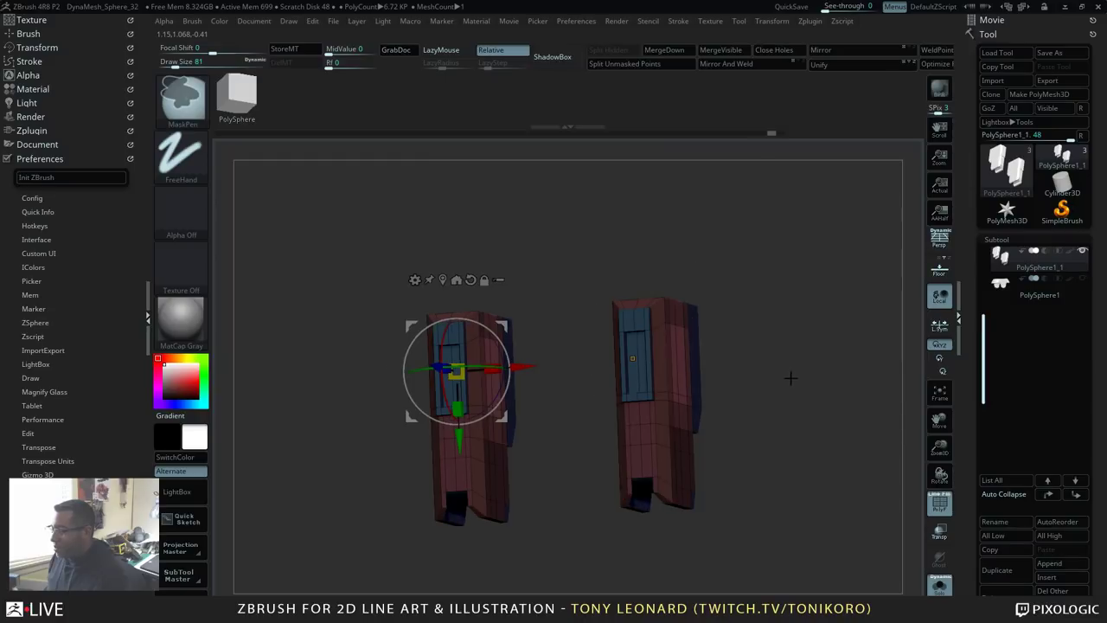
mouse_move(802, 227)
left_mouse_down()
mouse_move(796, 412)
mouse_move(564, 353)
left_mouse_up()
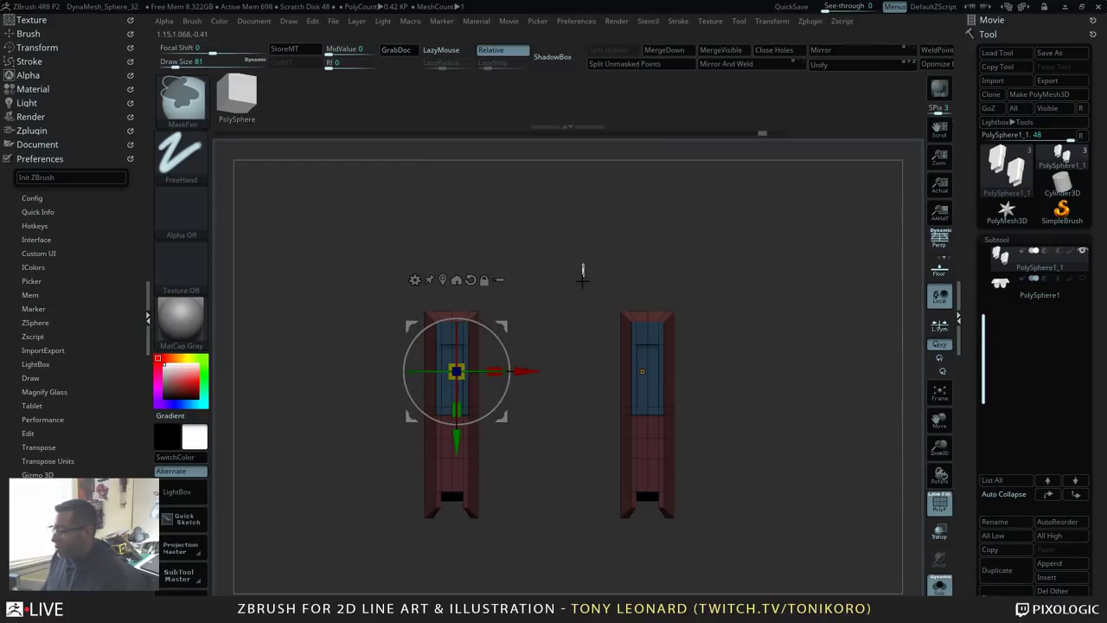
mouse_move(584, 265)
left_mouse_down("ctrl")
mouse_move(619, 578)
mouse_move(636, 594)
left_mouse_up("ctrl")
left_click_drag(805, 435, 779, 443)
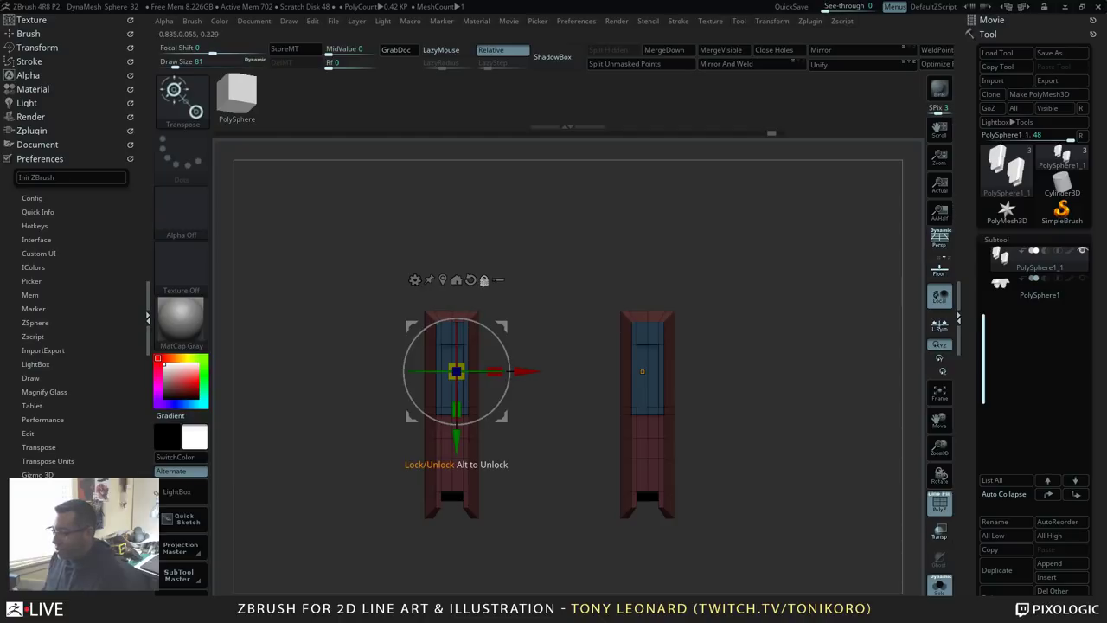
Step: Unlock the transform gizmo, rotate it -180 degrees and shift it sideways by about -0.05 to centre it on the bar
left_click_drag(519, 371, 359, 273)
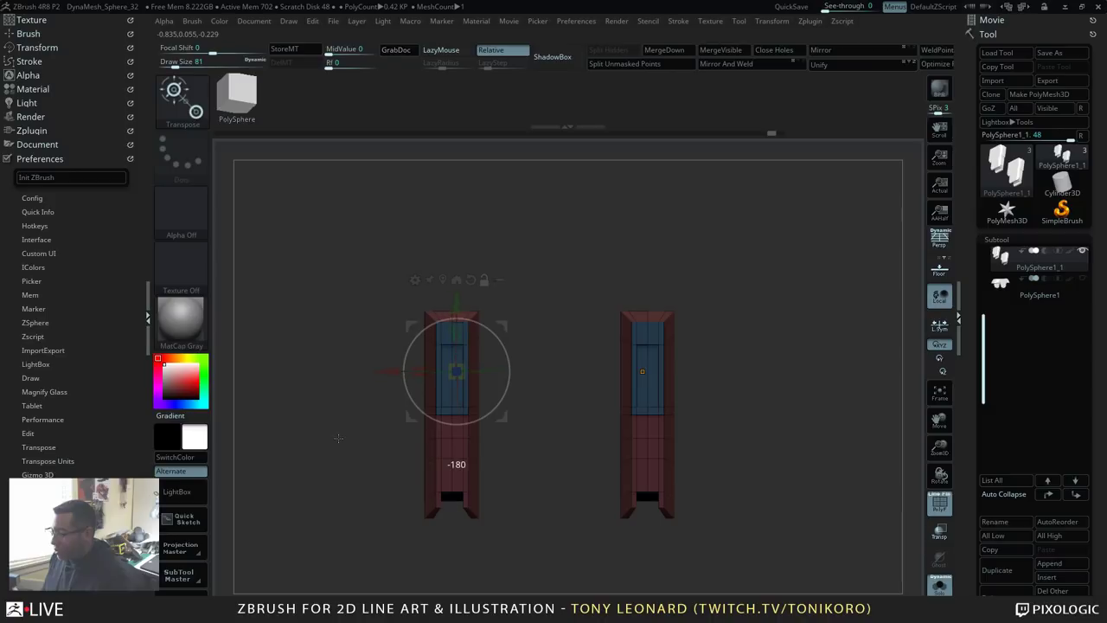
left_click_drag(337, 438, 385, 371)
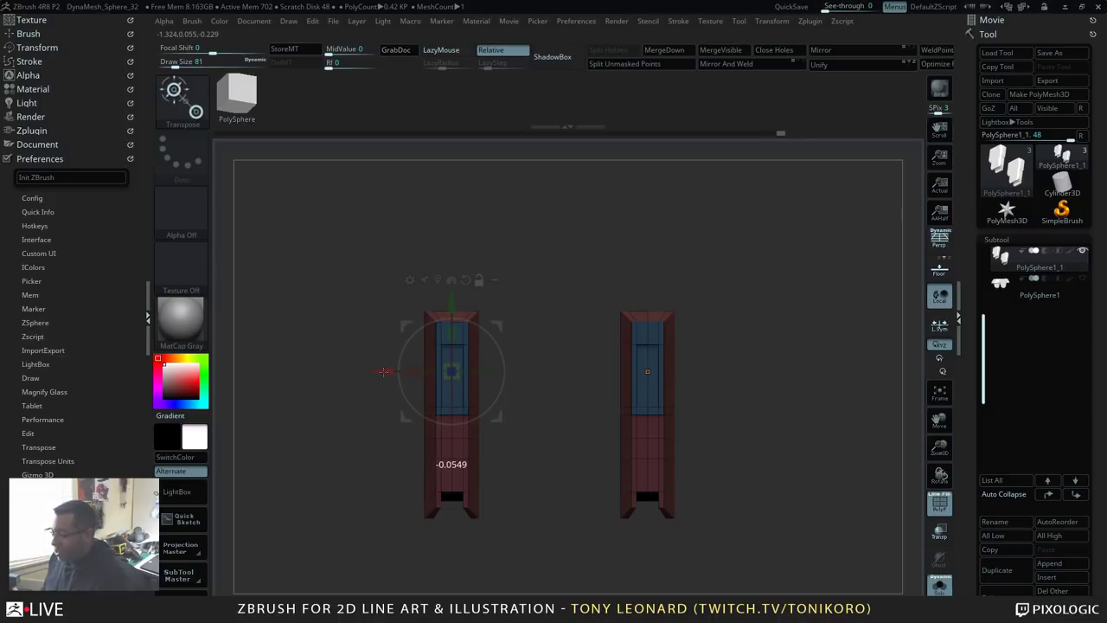
left_click_drag(384, 371, 385, 373)
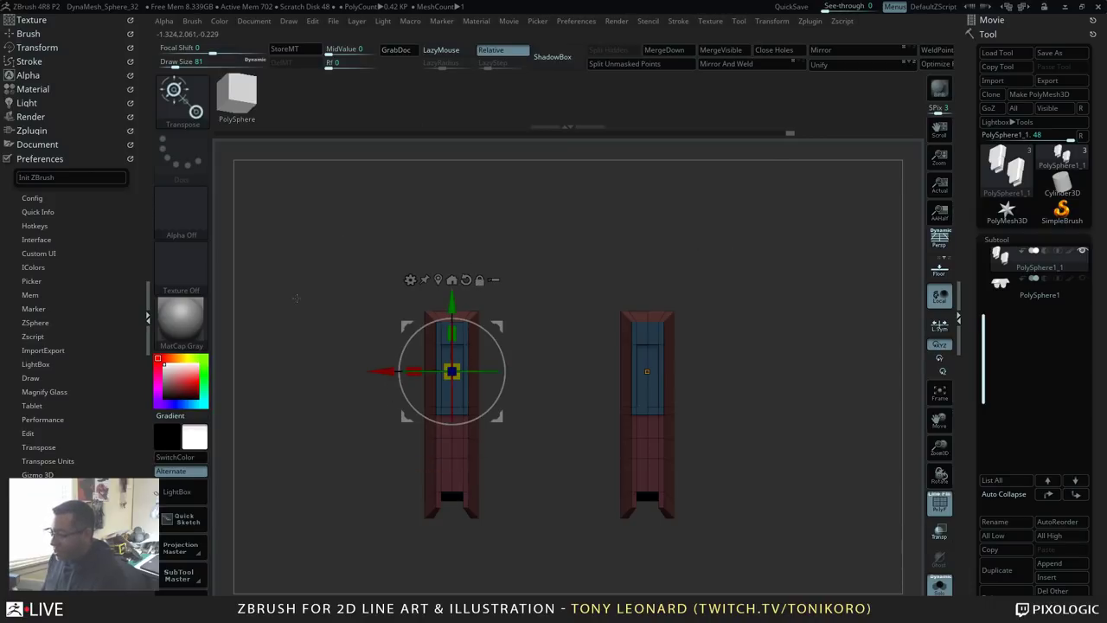
Step: Move the unmasked upper middle of both bars' outer faces outward along X to form raised blocks, and clear the mask
left_click_drag(384, 371, 367, 370)
left_click_drag(533, 440, 697, 584)
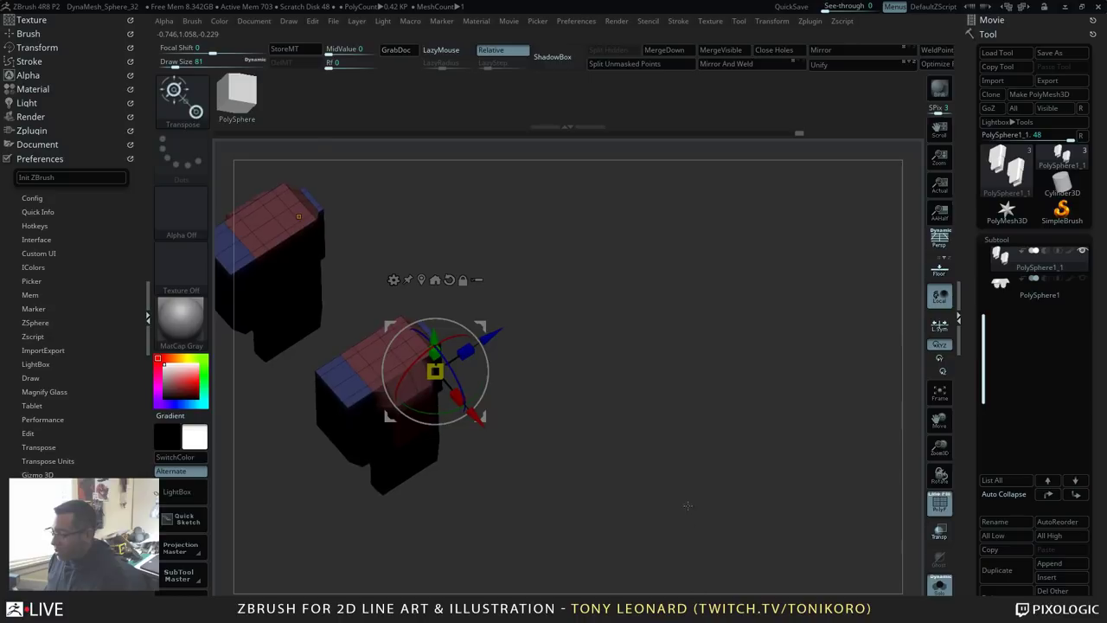
left_click_drag(688, 505, 763, 487)
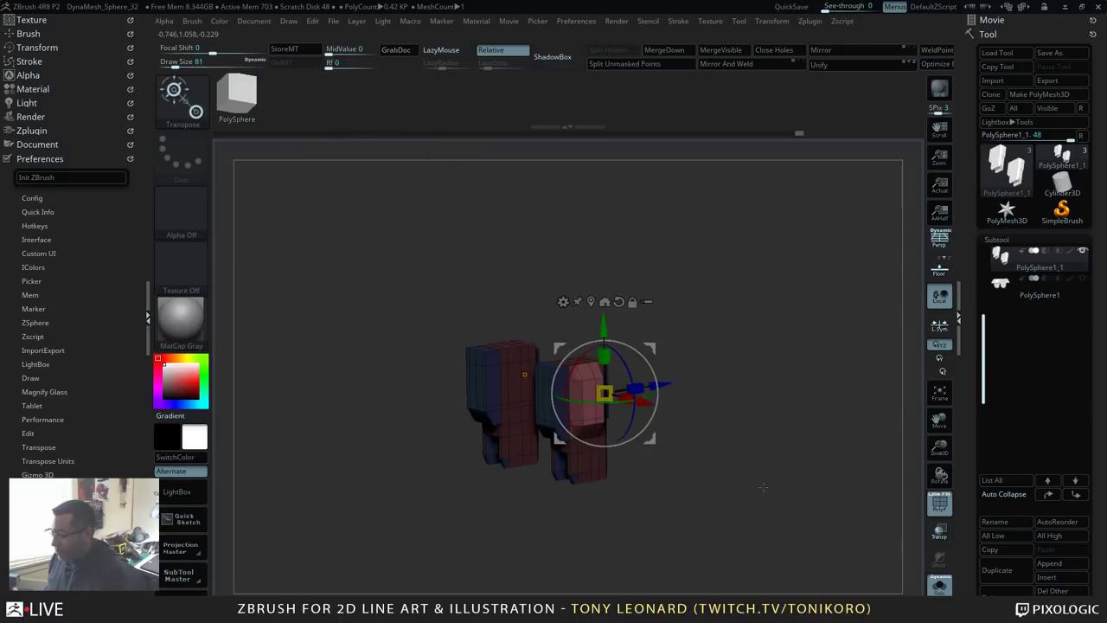
left_click_drag(783, 427, 847, 233, "alt")
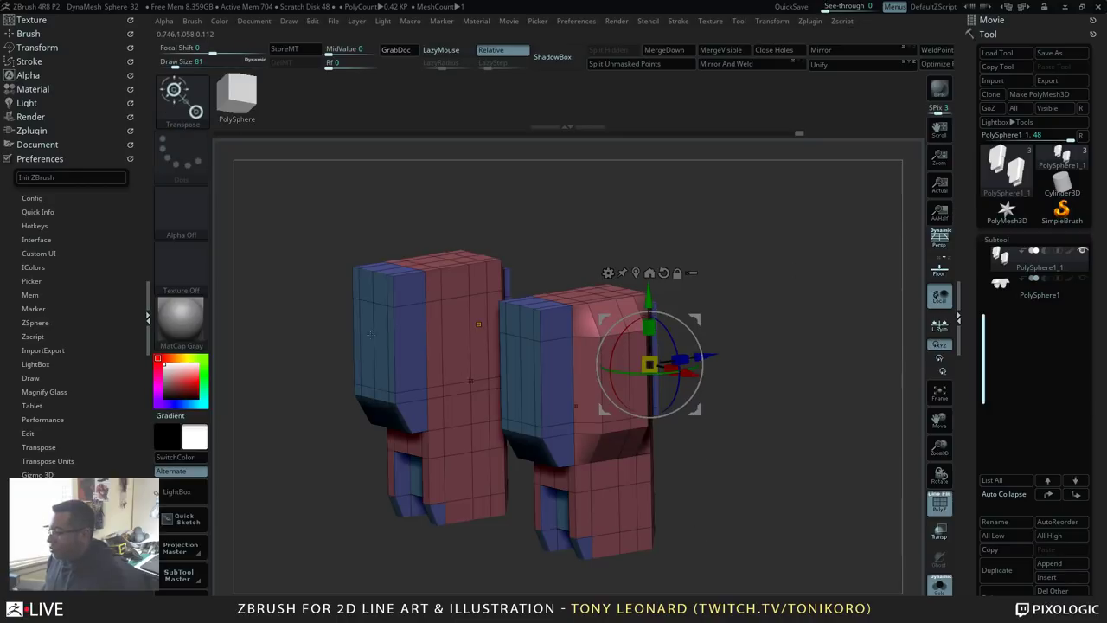
left_click_drag(830, 382, 848, 484)
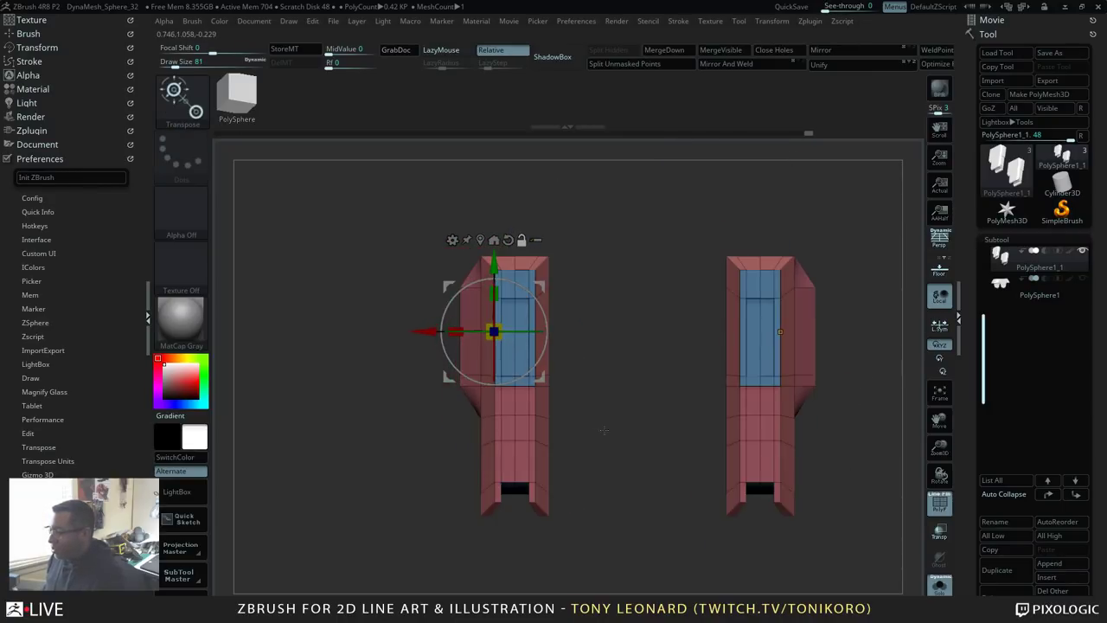
left_click_drag(604, 430, 633, 522)
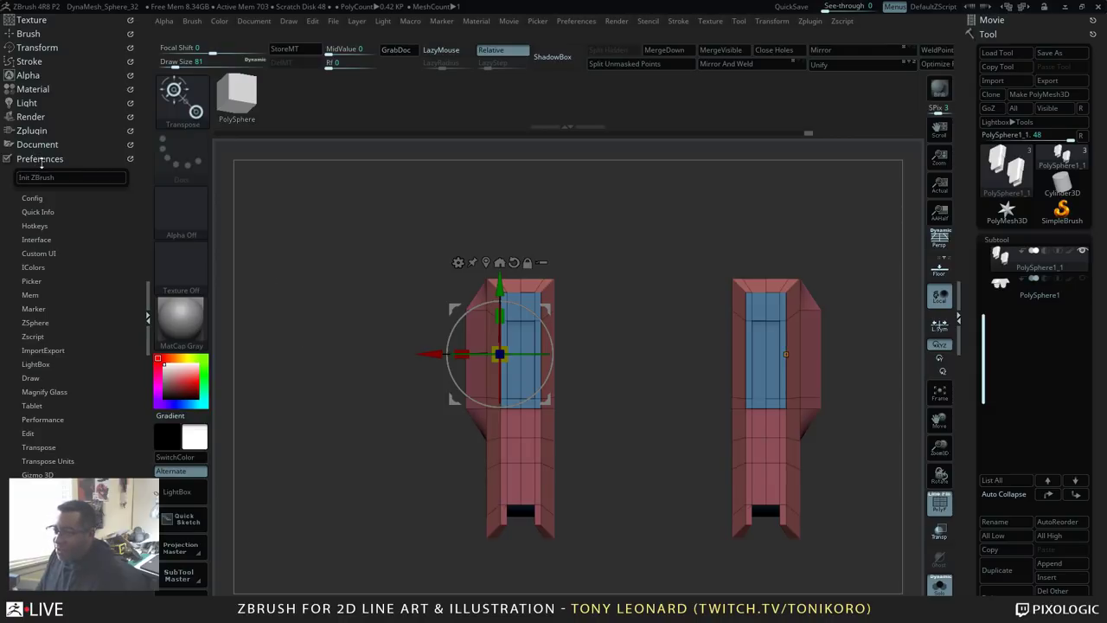
Step: Collapse the Preferences palette, return to the ZModeler brush and inspect the raised blocks from the side
left_click(48, 159)
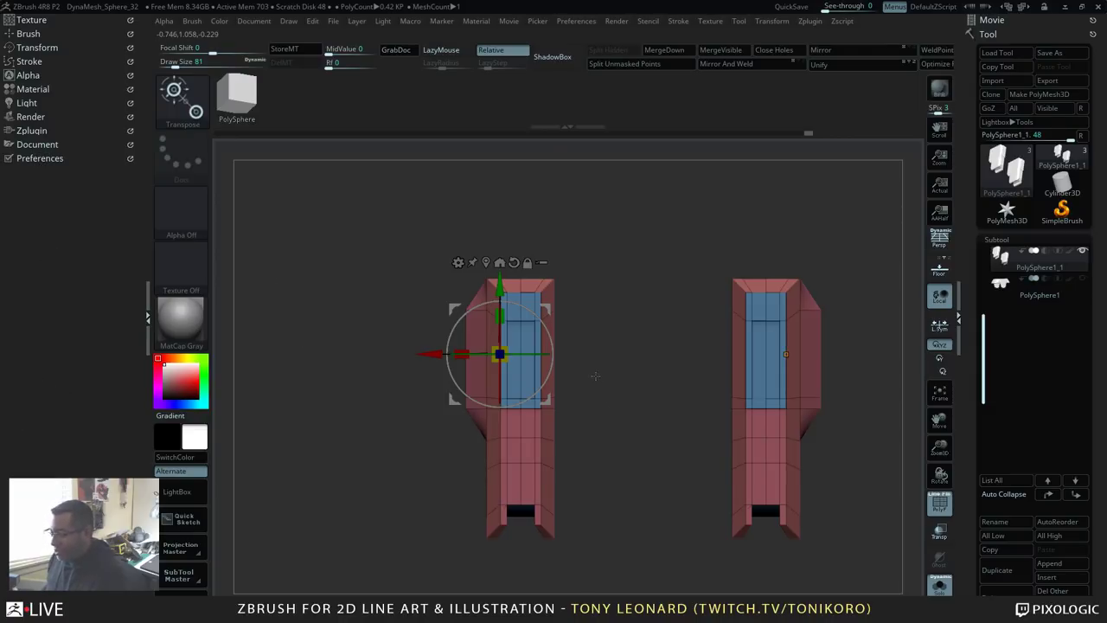
key("q")
left_click_drag(652, 390, 605, 445)
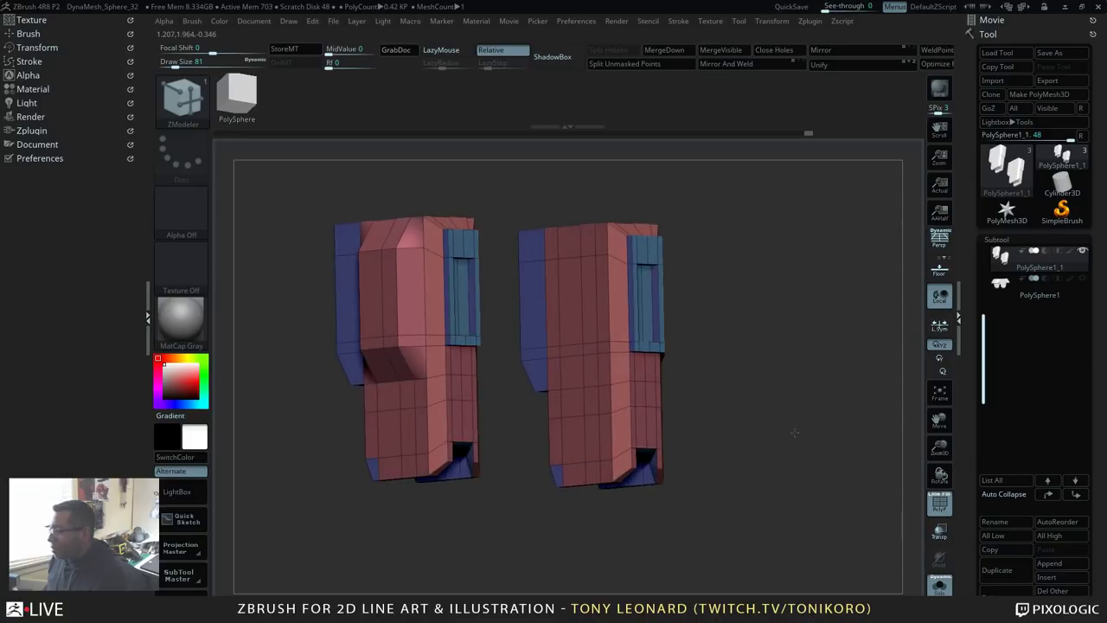
left_click_drag(794, 432, 844, 443, "alt")
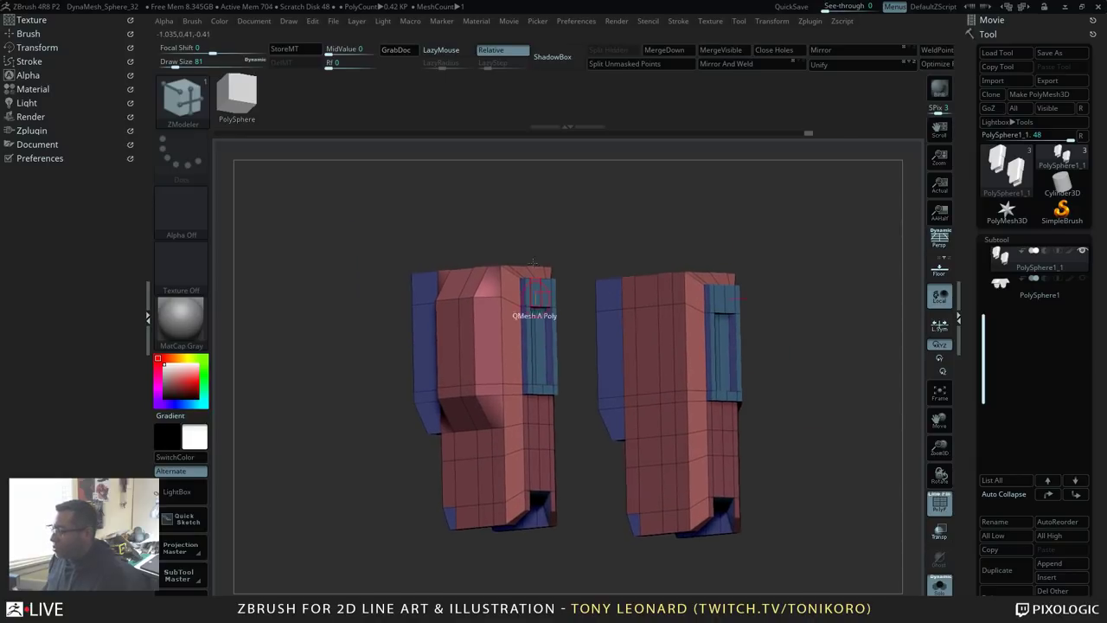
left_click_drag(798, 353, 839, 389)
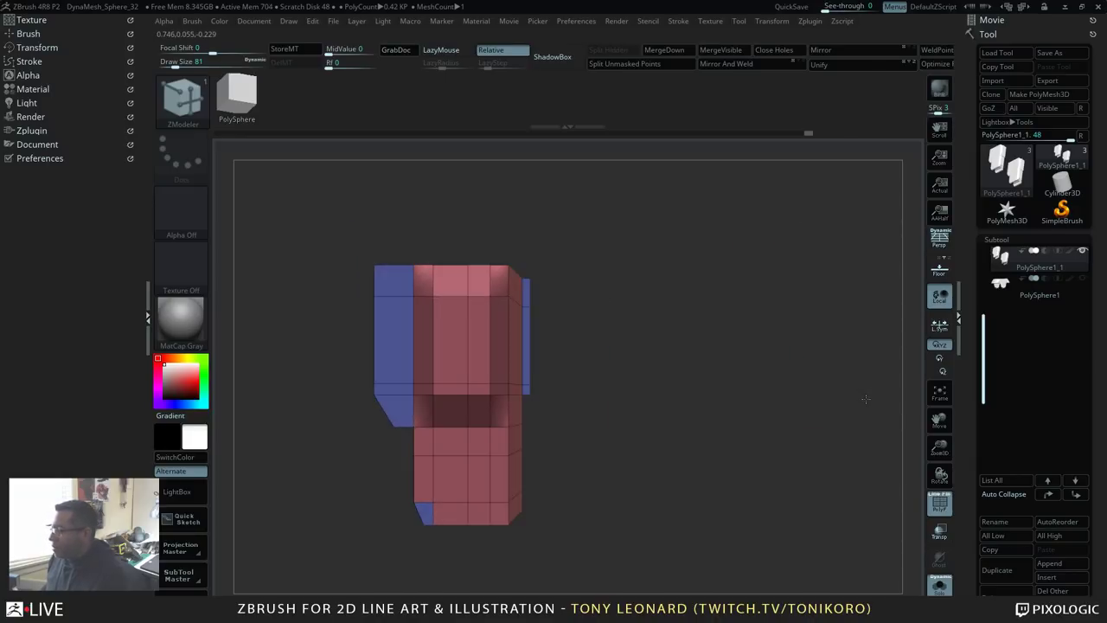
left_click_drag(728, 417, 785, 428, "alt")
key("b")
key("i")
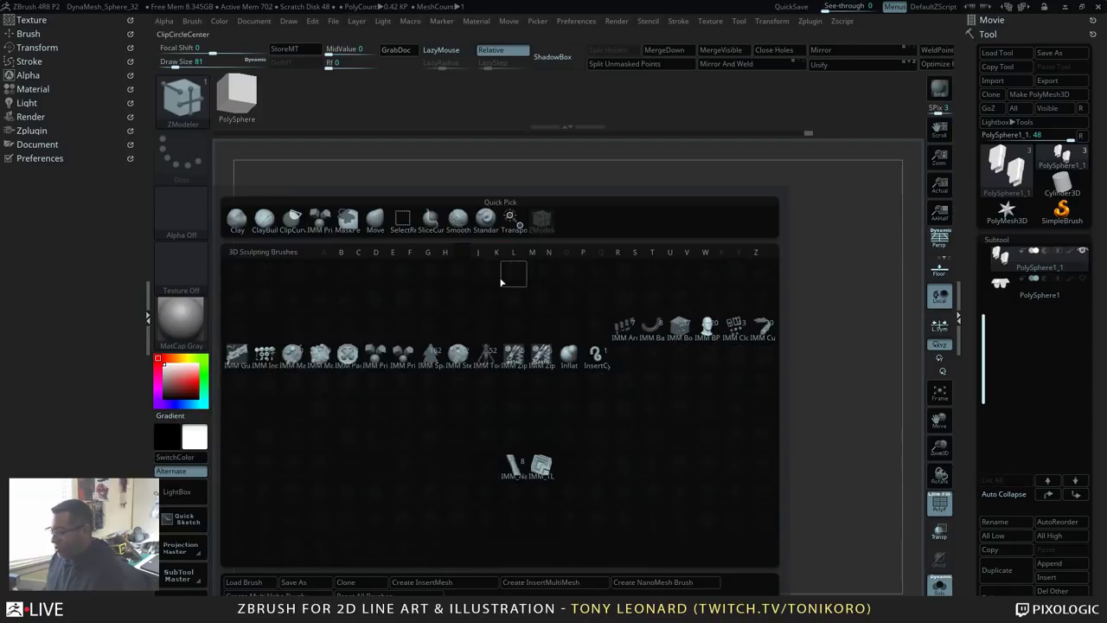
left_click(353, 359)
left_click_drag(709, 417, 757, 355, "alt")
left_click_drag(750, 430, 752, 346)
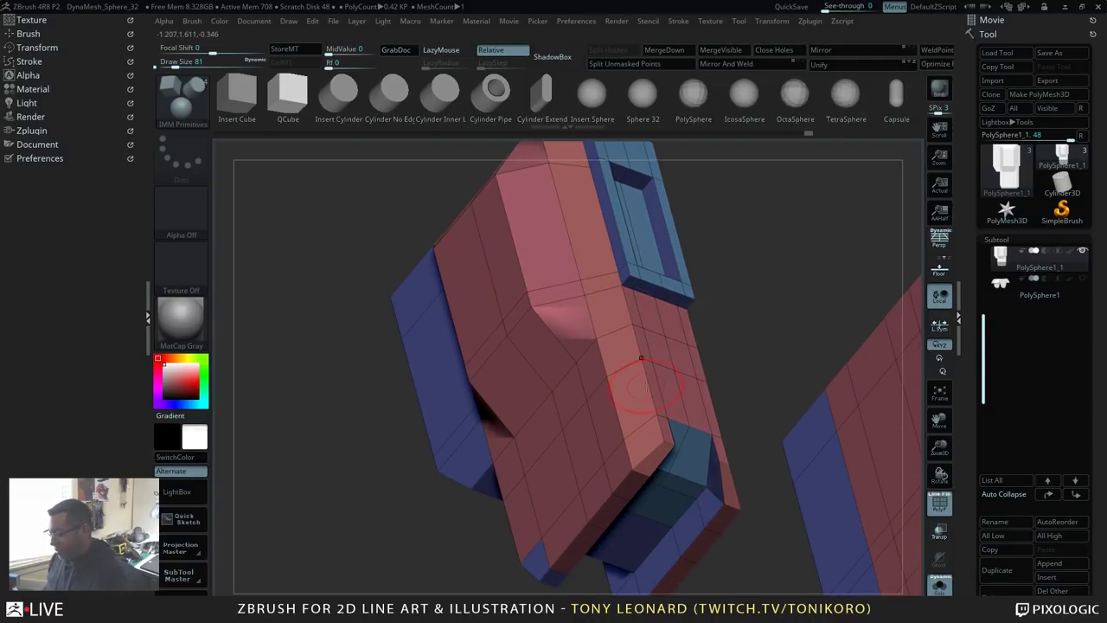
Step: Set the ZModeler edge action to Crease with the EdgeLoop Partial target and crease the bevelled corner edge below the recessed panel
key("b")
key("z")
left_click(609, 443)
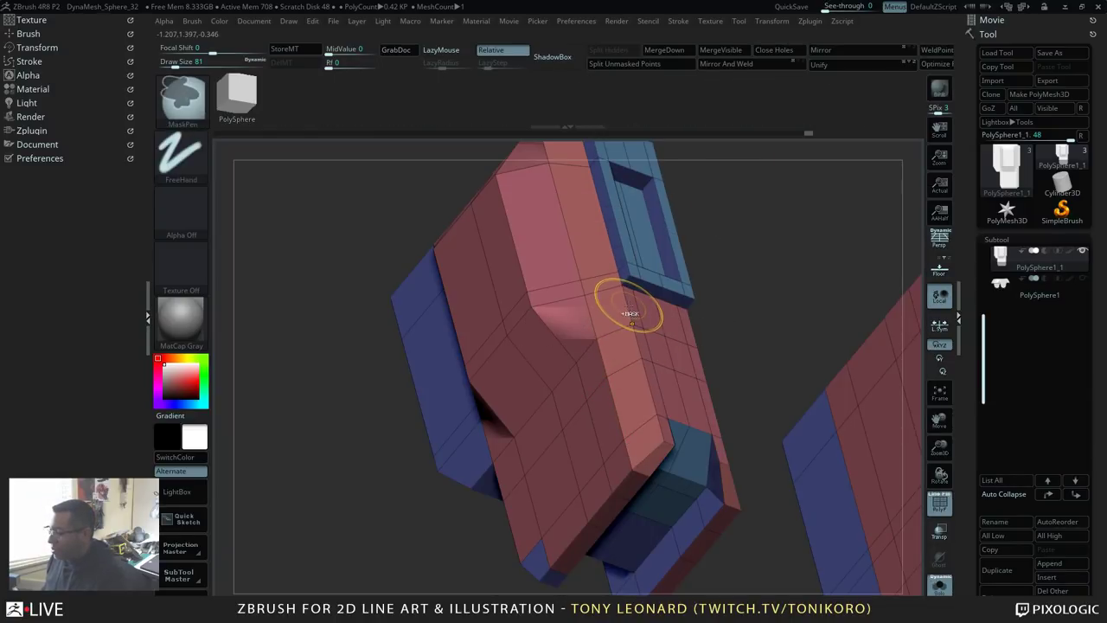
key("b")
key("z")
key("m")
key("space")
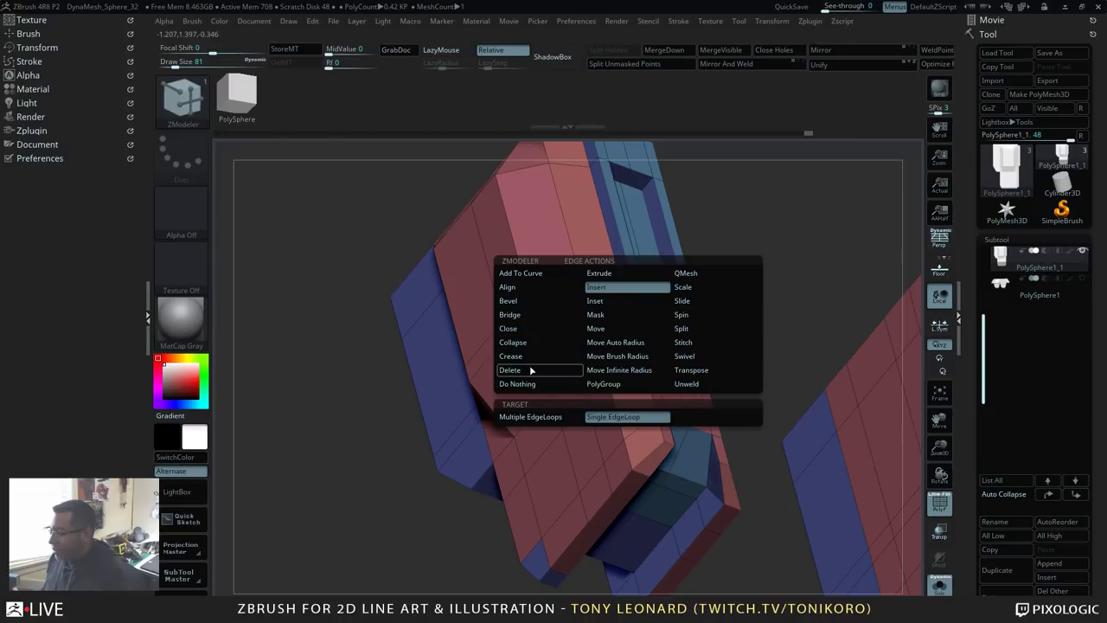
left_click(531, 370)
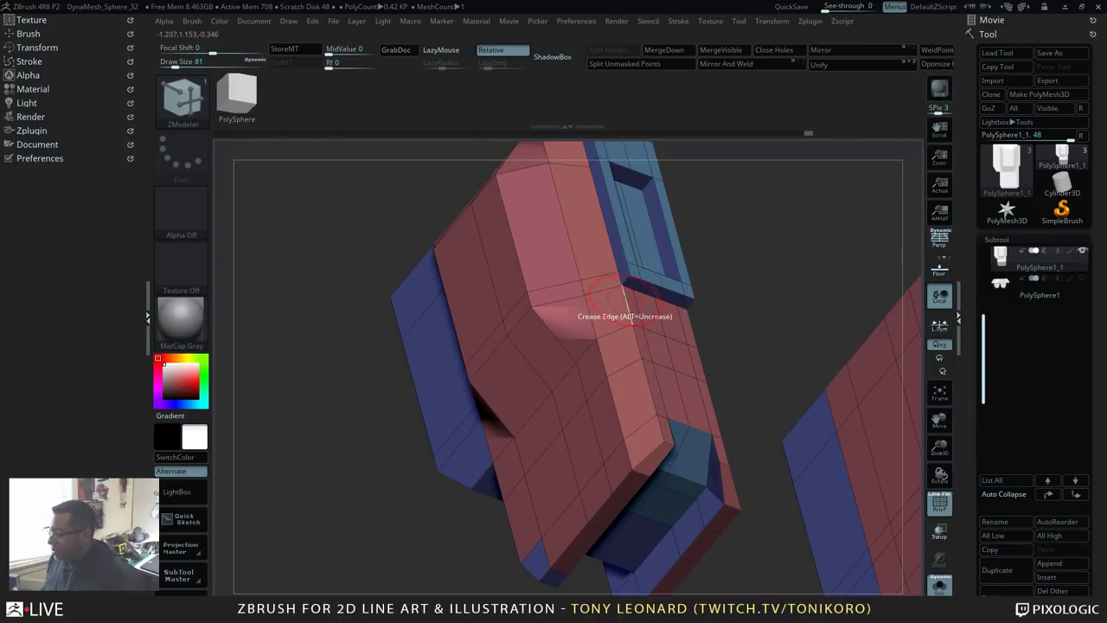
key("space")
left_click(605, 417)
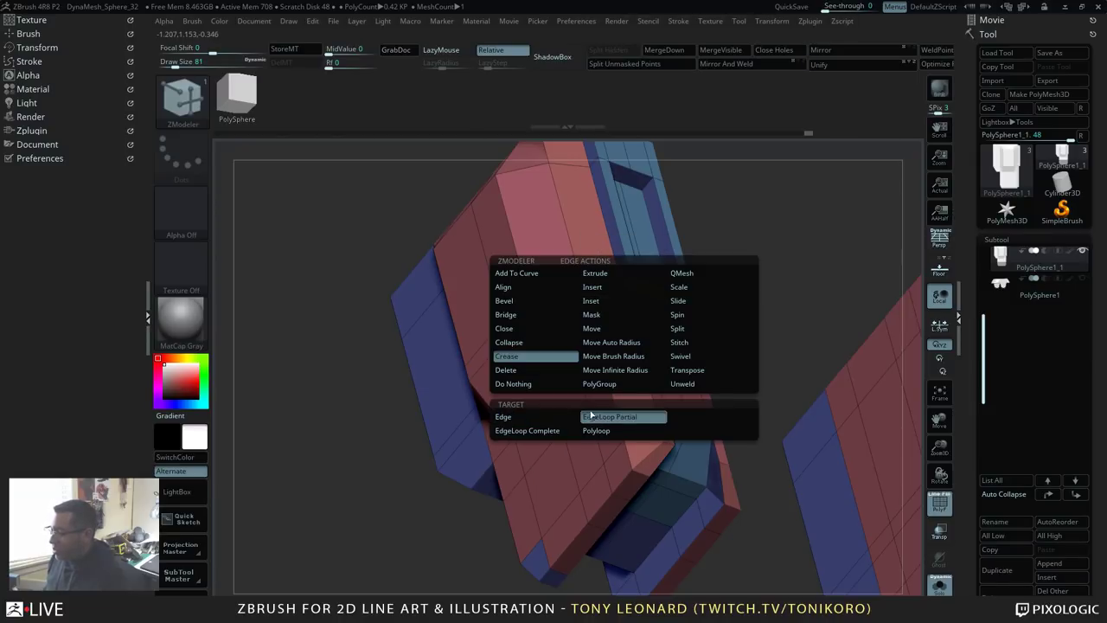
left_click(626, 306)
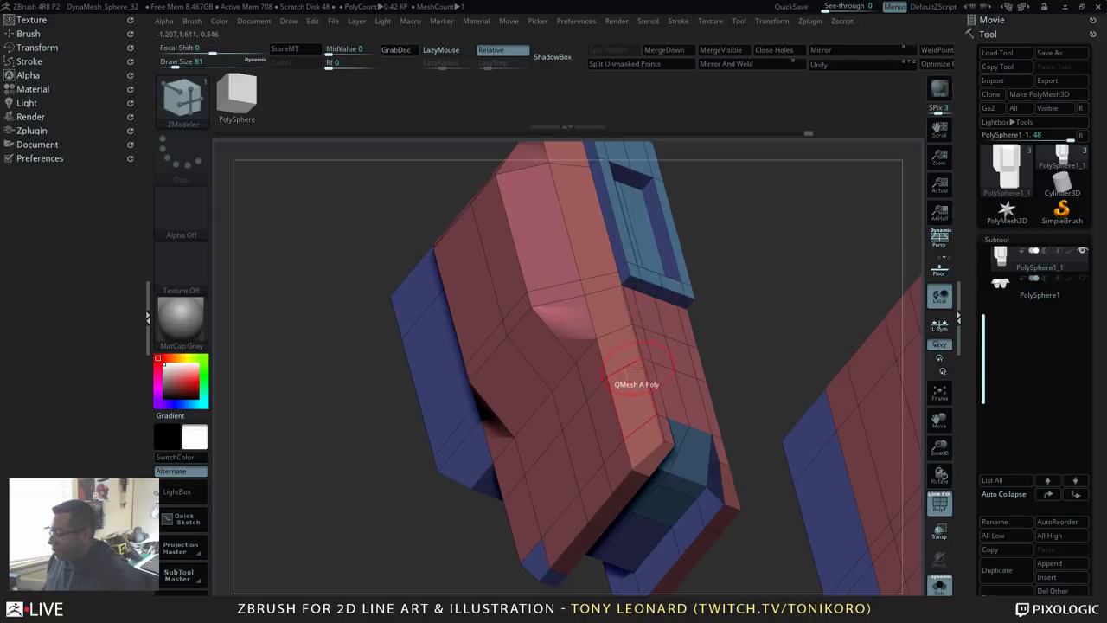
Step: Crease the partial edge loops around the bar's notched lower end and its bevelled corners
mouse_move(751, 311)
left_mouse_down()
mouse_move(773, 336)
mouse_move(767, 351)
left_mouse_up()
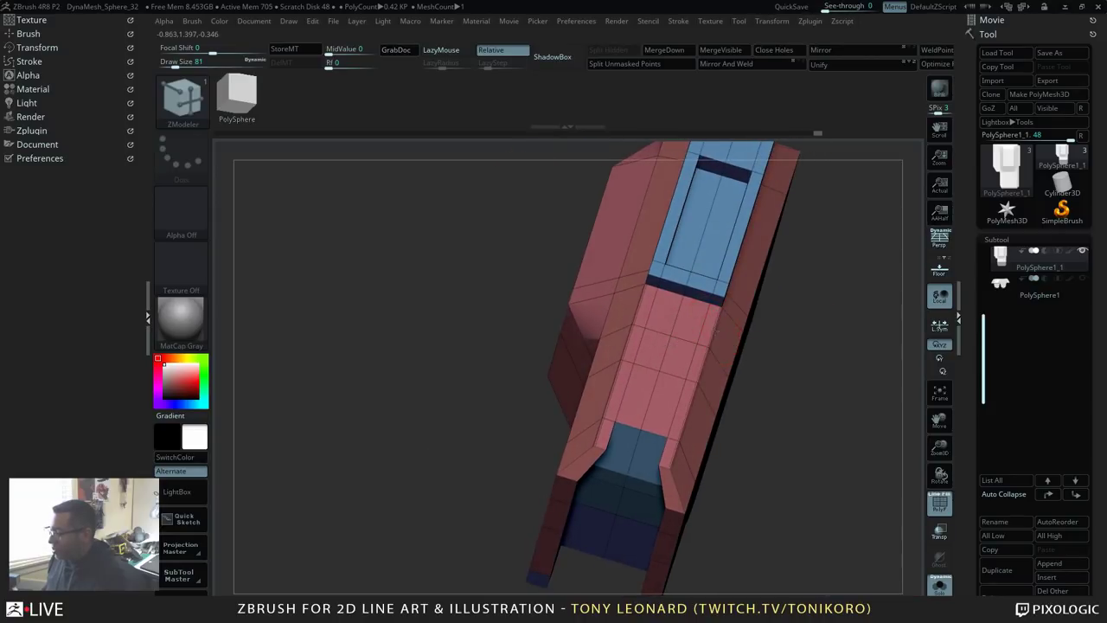
left_click_drag(781, 391, 744, 425)
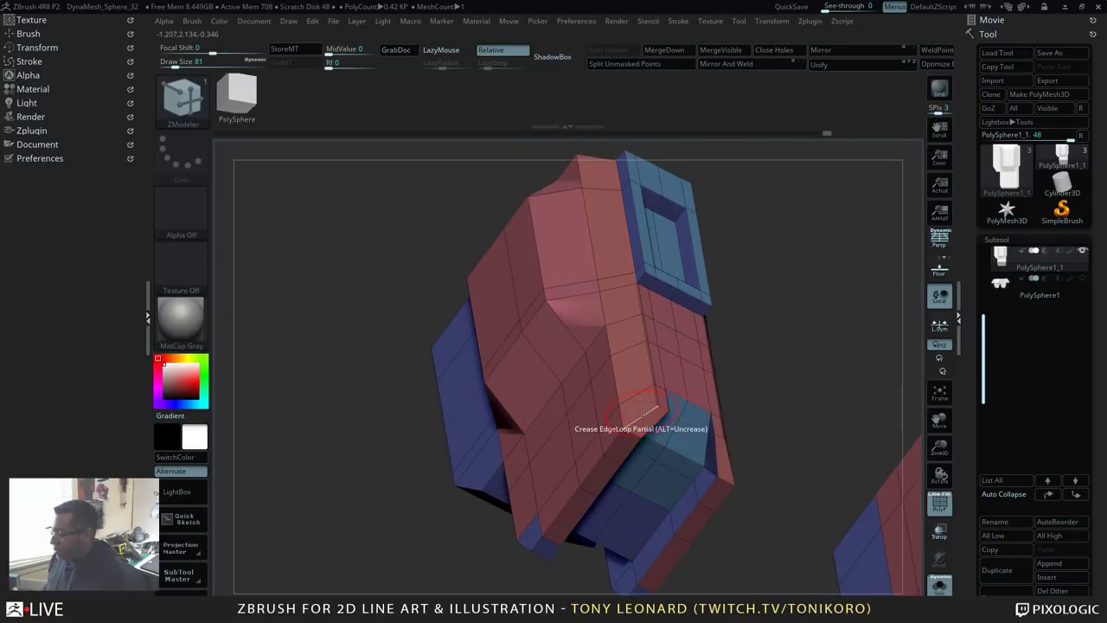
left_click_drag(756, 398, 662, 407)
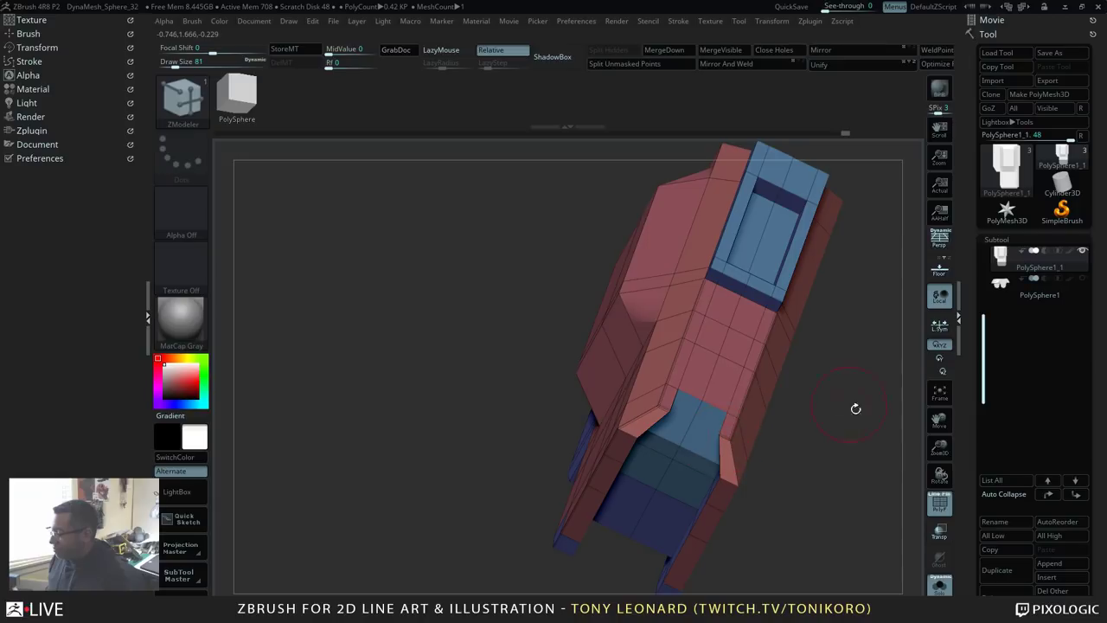
left_click_drag(856, 408, 795, 465)
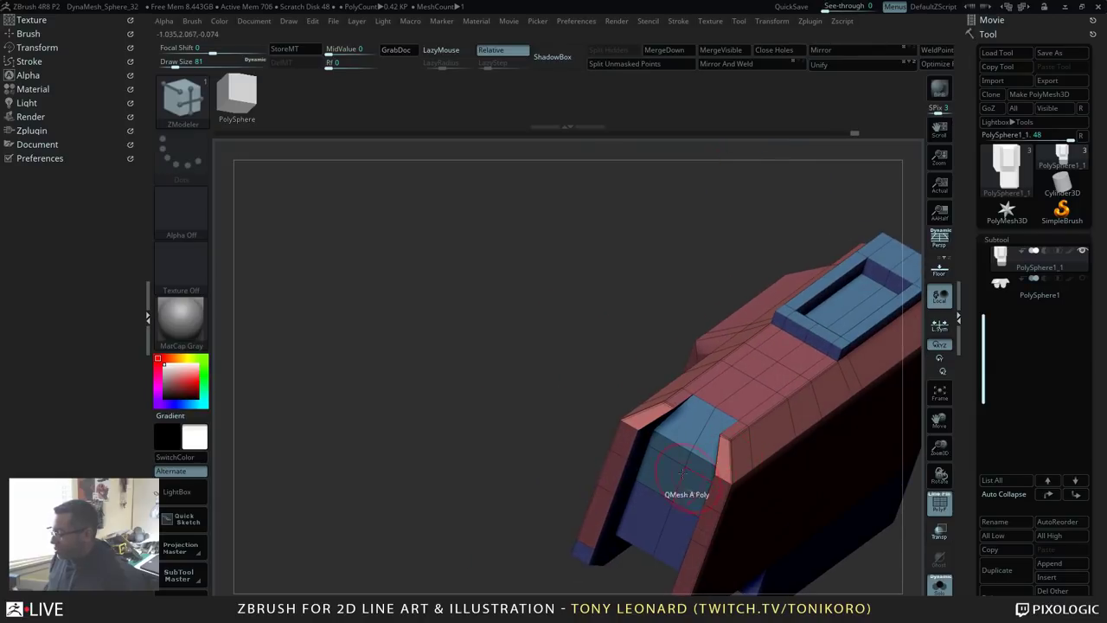
left_click_drag(574, 303, 660, 329)
left_click_drag(735, 296, 616, 438)
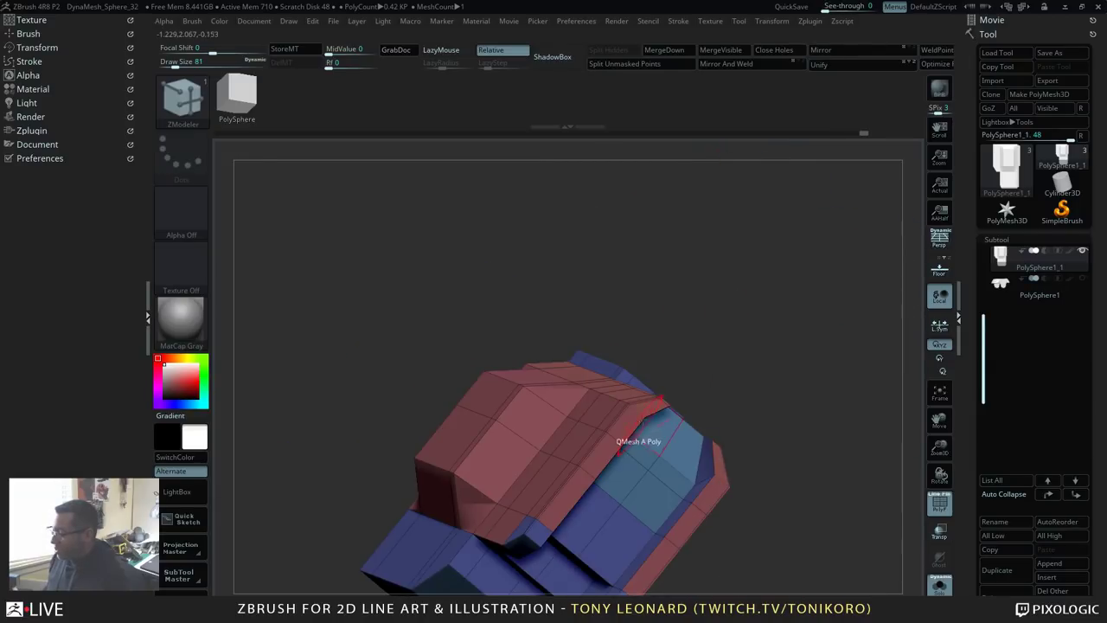
left_click_drag(807, 415, 719, 425)
left_click_drag(713, 482, 689, 503)
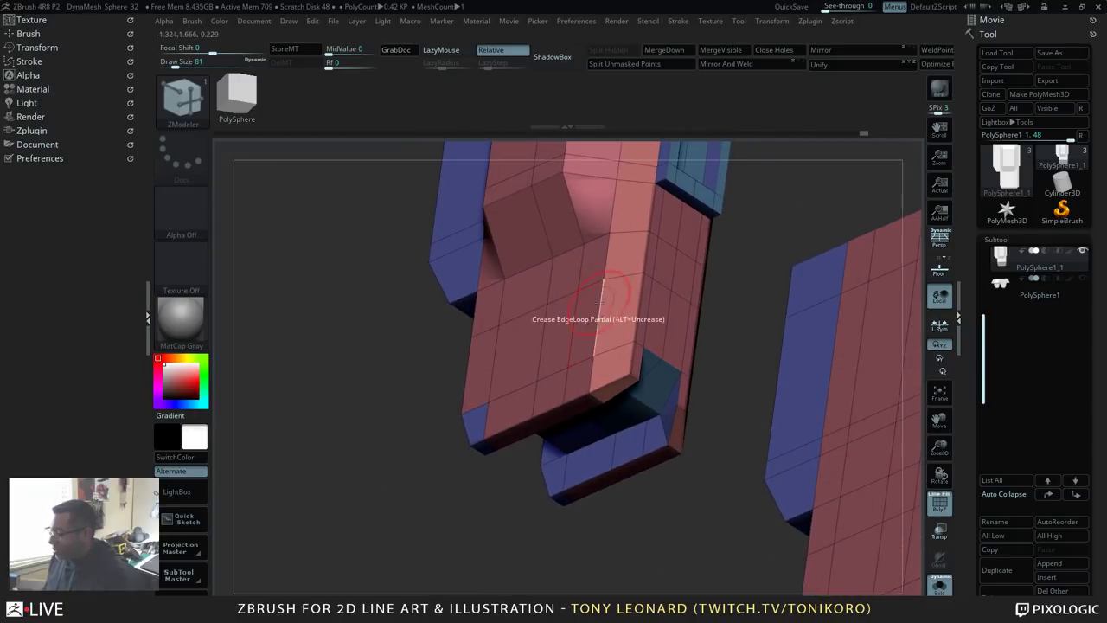
Step: Crease the partial edge loops around the lower end of the raised block and across the adjoining side panel
left_click_drag(695, 450, 606, 364)
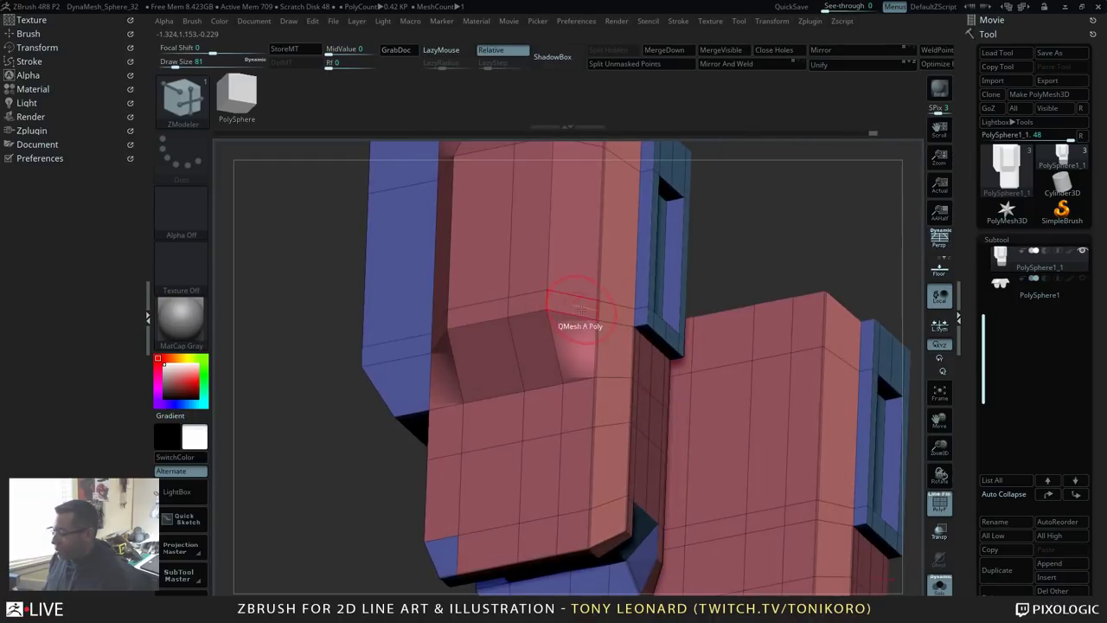
left_click(578, 318)
left_click_drag(718, 246, 801, 242)
left_click_drag(791, 314, 713, 335)
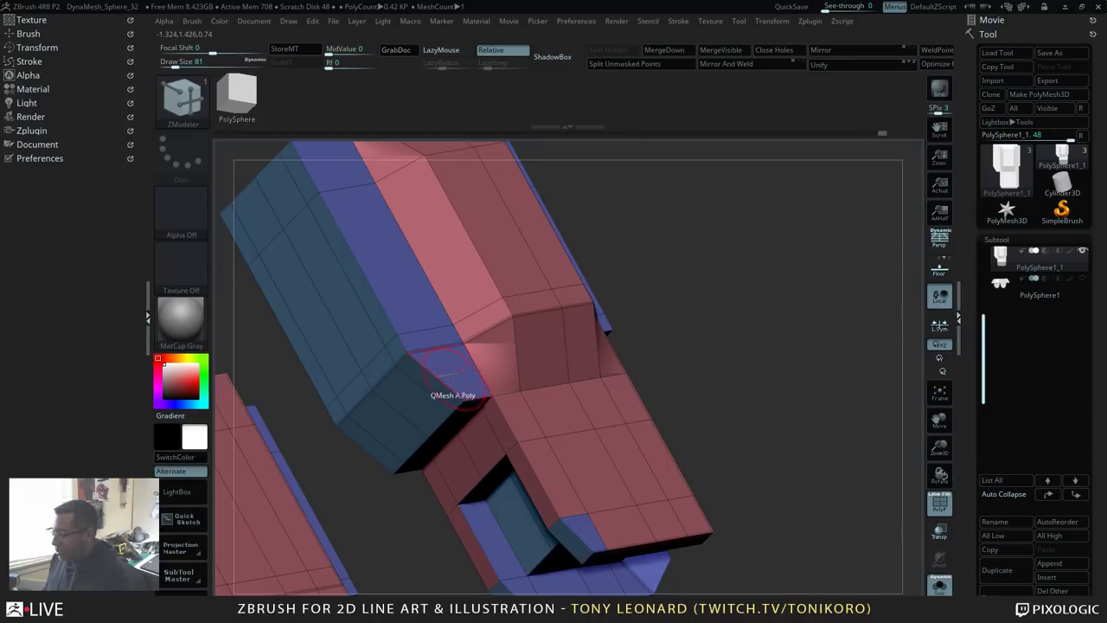
left_click(442, 381)
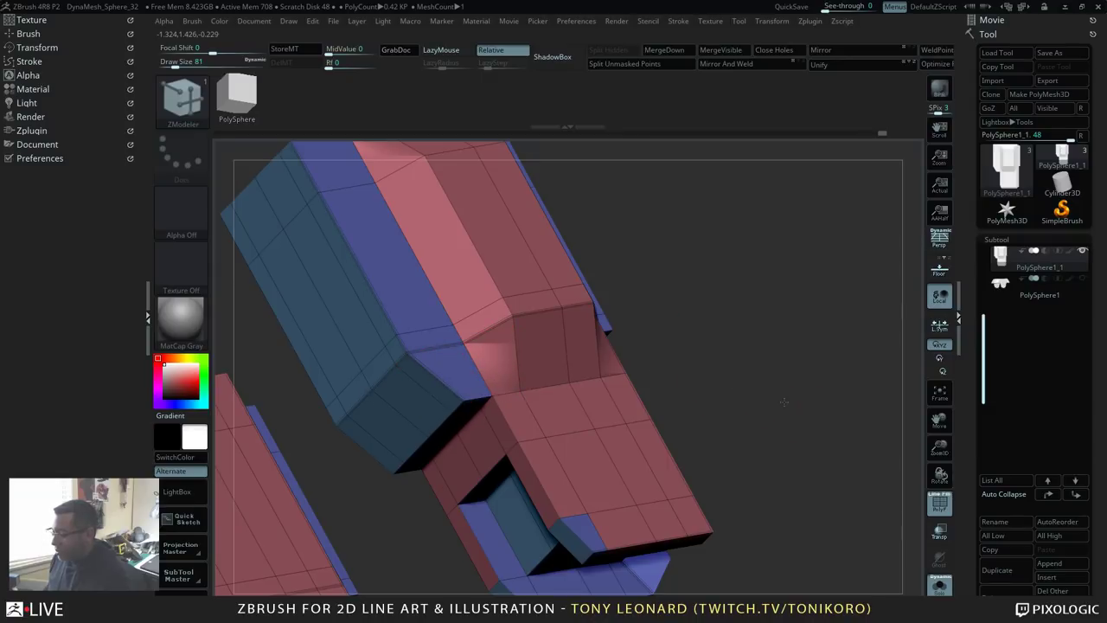
mouse_move(785, 402)
left_mouse_down()
mouse_move(804, 361)
mouse_move(820, 357)
left_mouse_up()
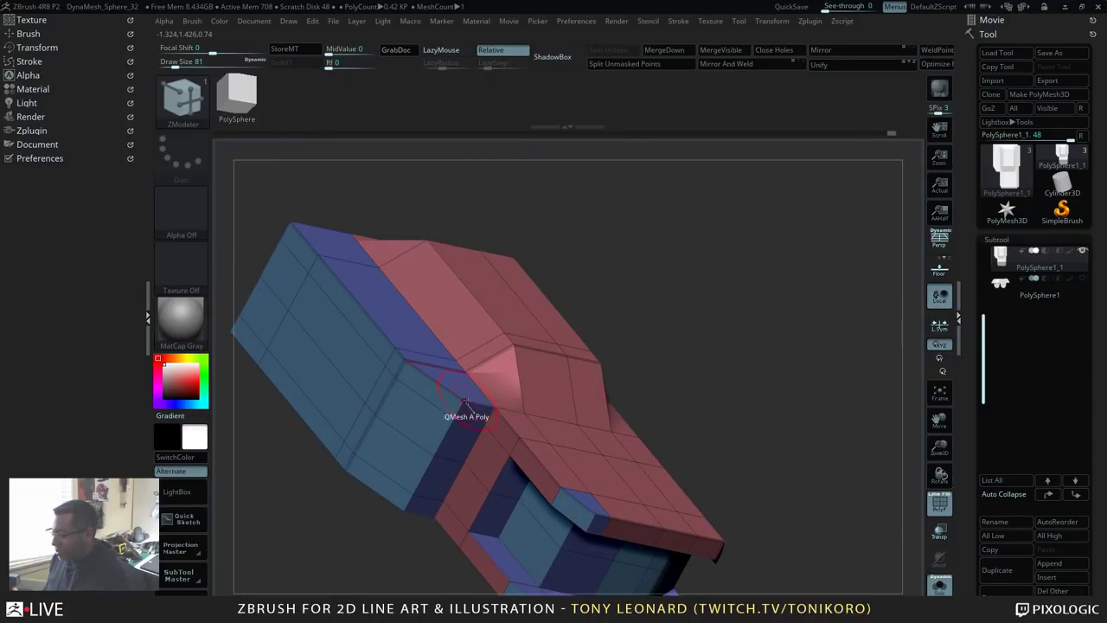
left_click(501, 412)
left_click_drag(805, 407, 821, 338)
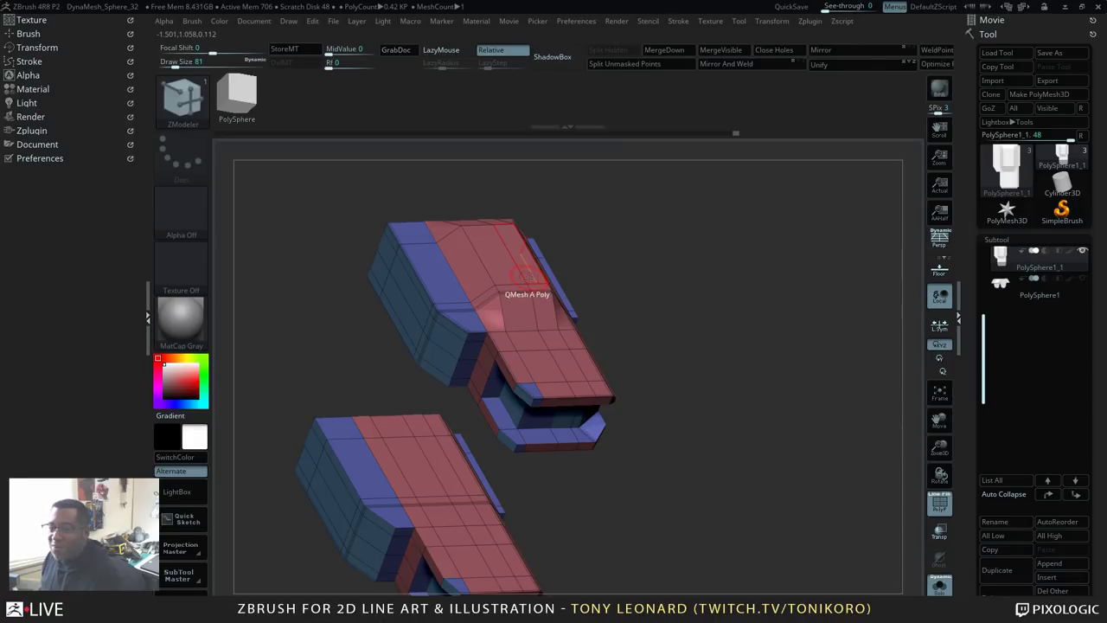
Step: Inspect the bars' upper ends and side panels, preview the creased forms with dynamic subdivision, and return to the unsmoothed cage
left_click_drag(721, 416, 768, 463)
left_click_drag(634, 422, 657, 493, "alt")
left_click_drag(817, 454, 796, 425, "alt")
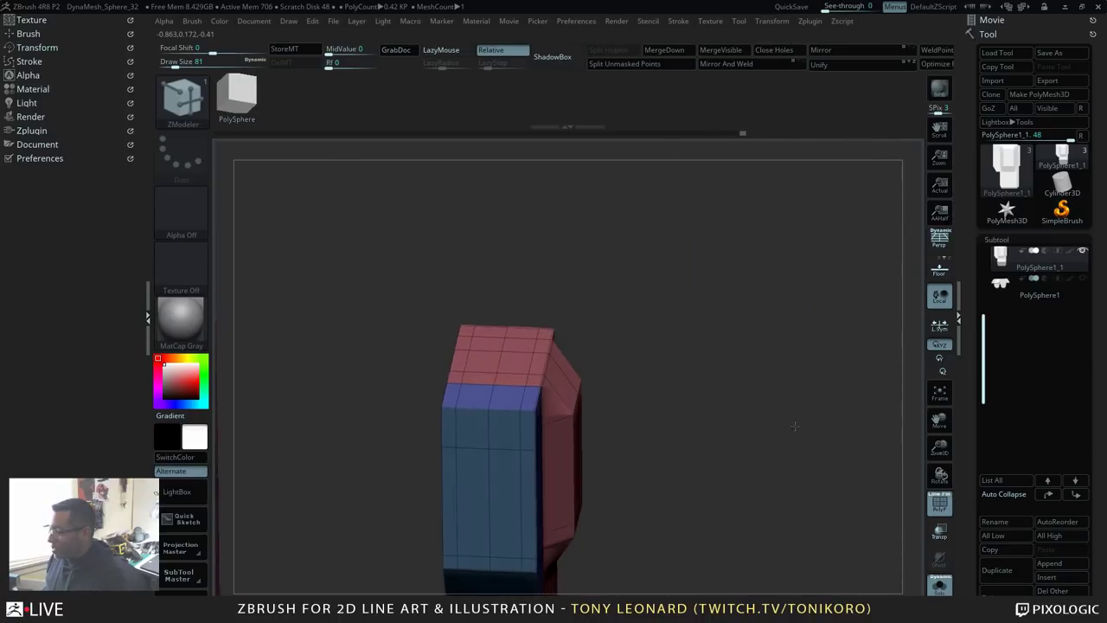
left_click_drag(639, 408, 781, 433)
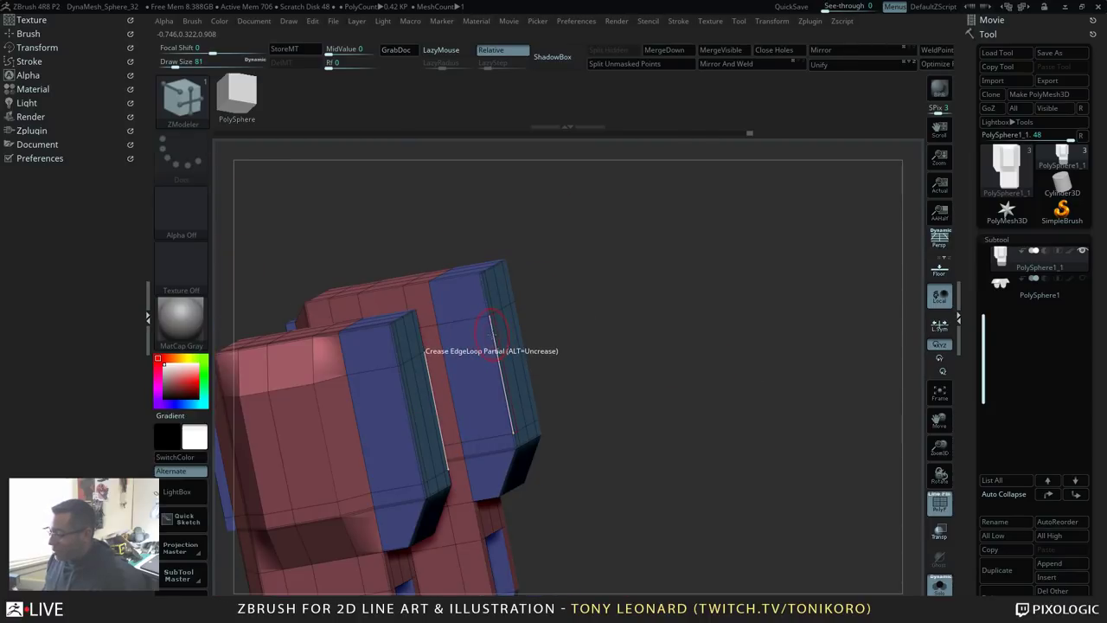
left_click_drag(701, 335, 766, 398)
left_click_drag(794, 332, 785, 445)
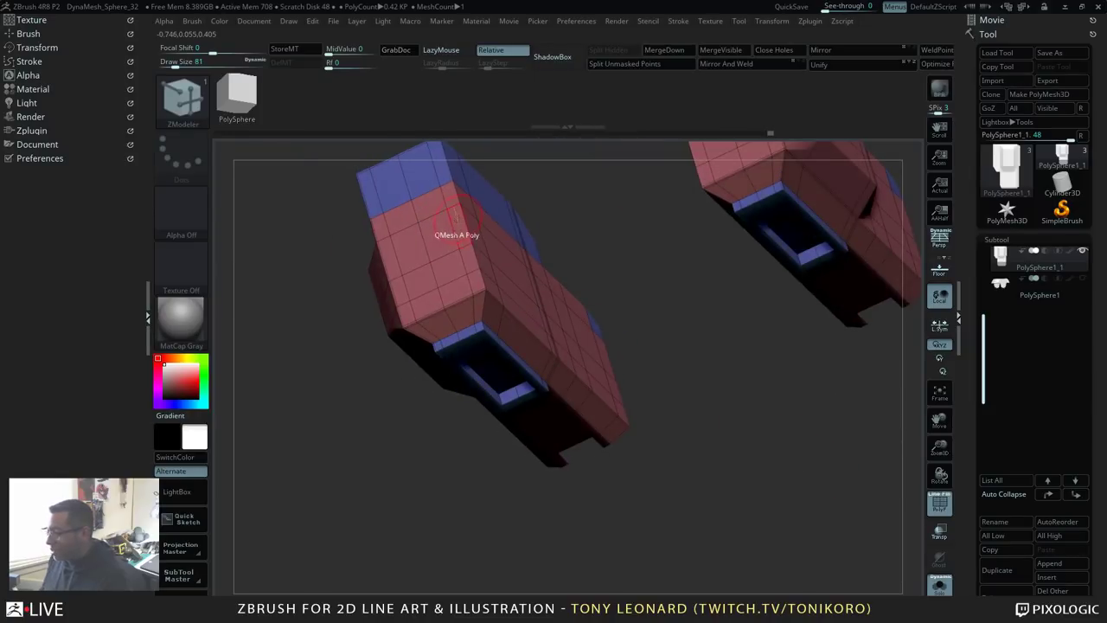
left_click_drag(584, 238, 702, 525)
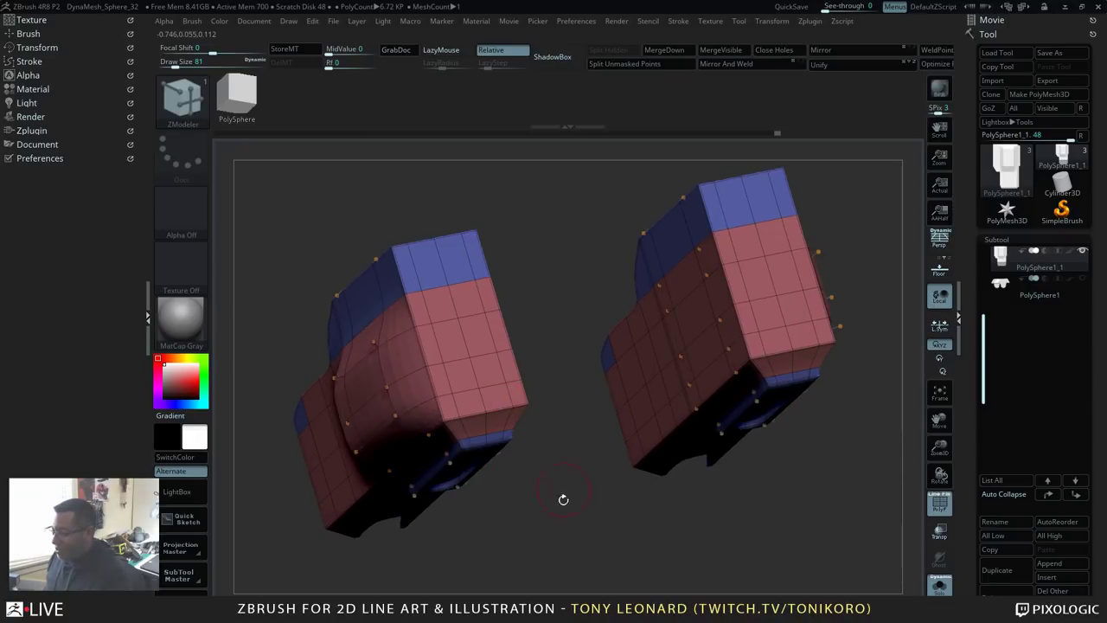
left_click_drag(563, 502, 682, 400)
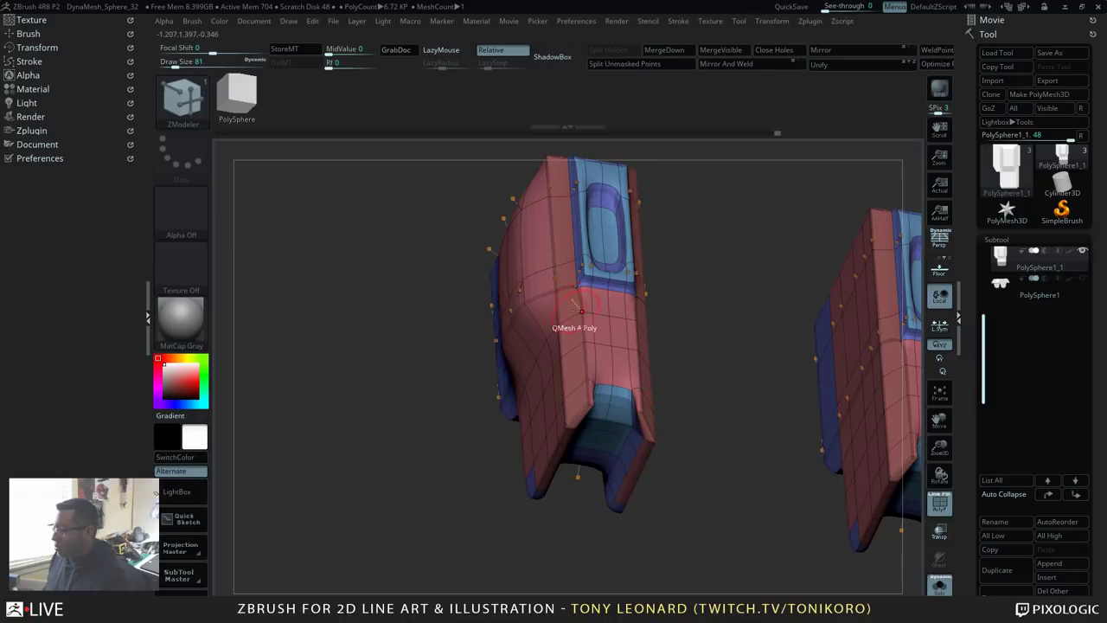
left_click_drag(734, 375, 741, 356)
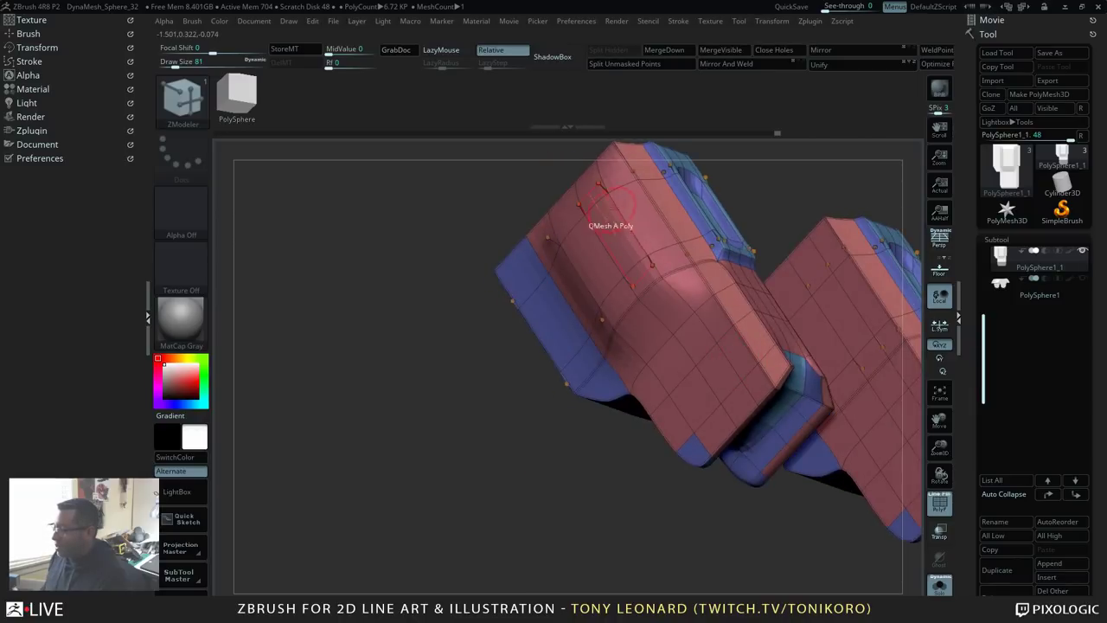
left_click(623, 222)
left_click_drag(817, 197, 760, 212)
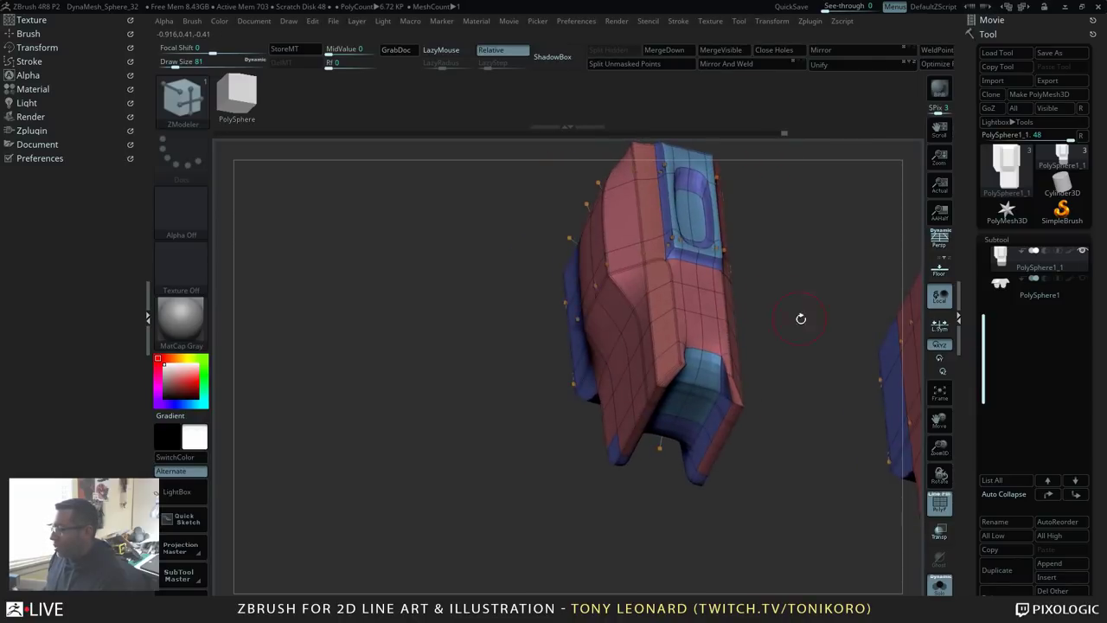
left_click_drag(801, 319, 671, 357)
left_click_drag(768, 318, 835, 331)
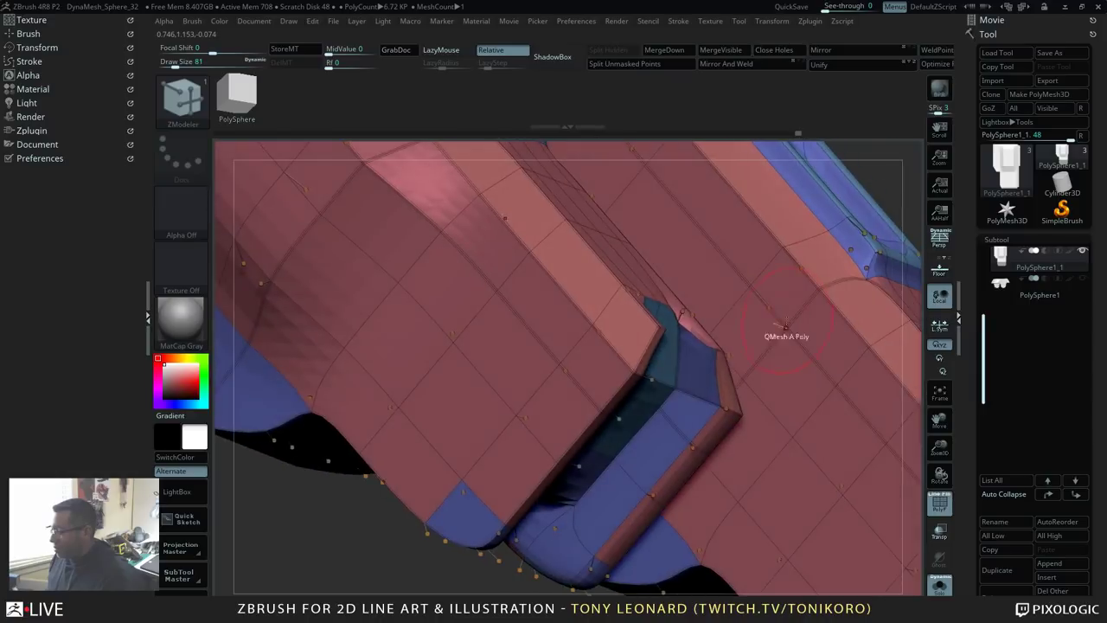
key("shift+d")
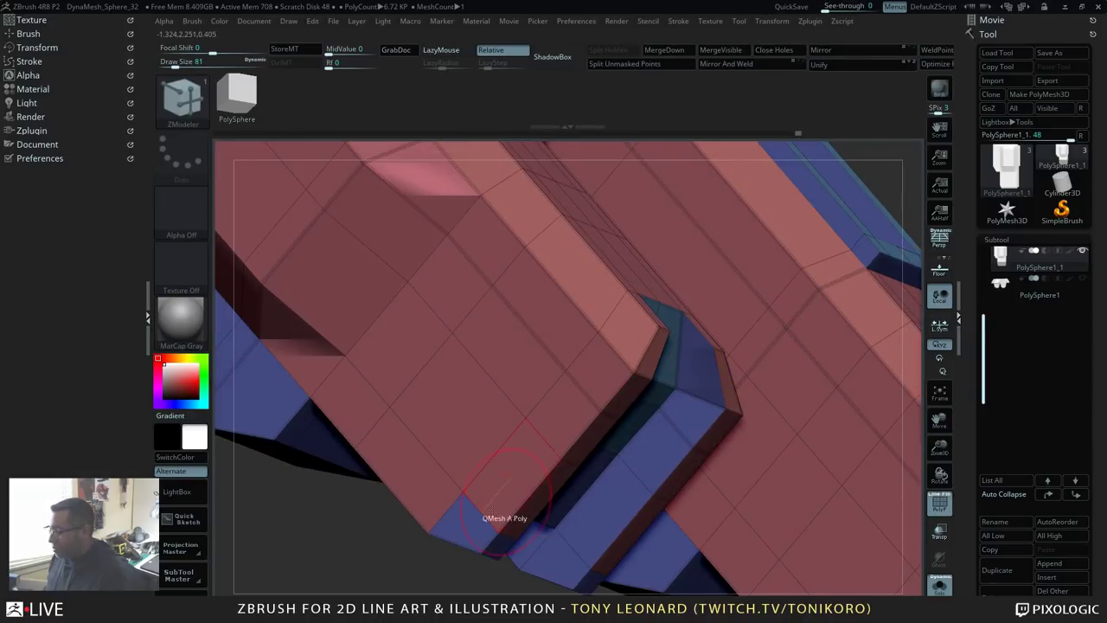
Step: Crease the partial edge loops along the inner corners and bevelled rim of the bar's notched lower end
left_click_drag(383, 539, 503, 439)
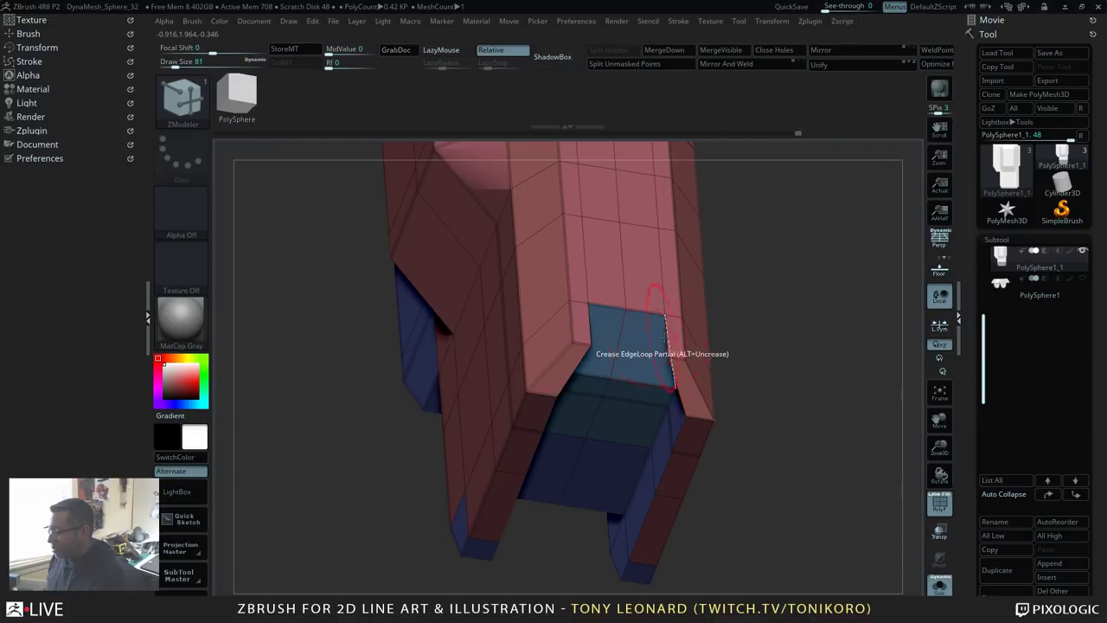
right_click_drag(665, 336, 707, 322)
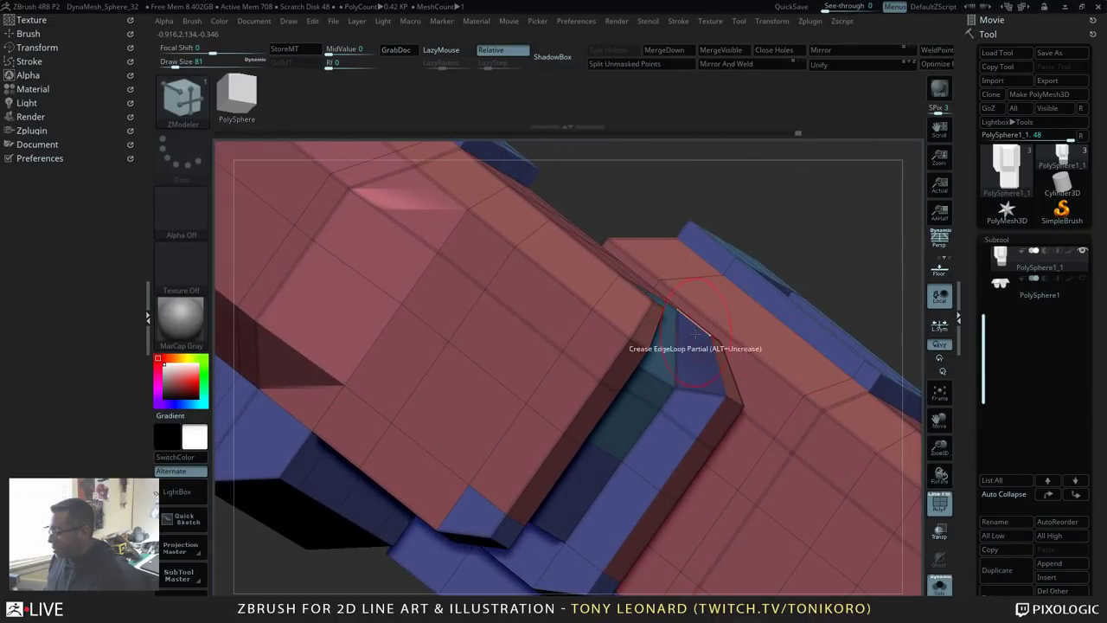
left_click_drag(865, 257, 796, 372)
left_click_drag(643, 487, 632, 423)
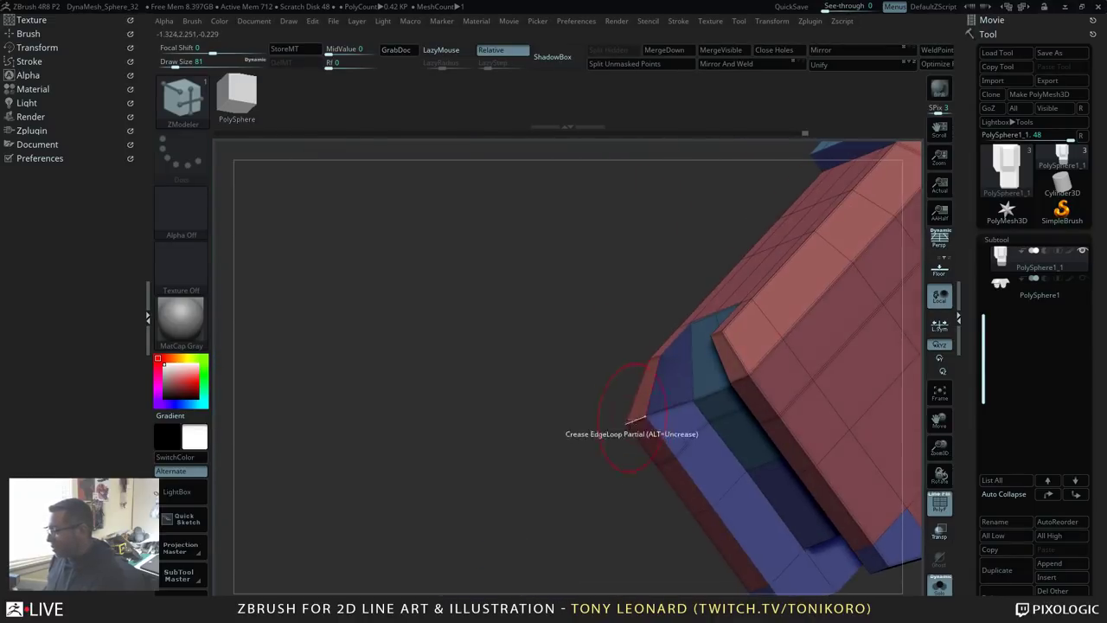
right_click_drag(585, 502, 619, 428)
left_click_drag(616, 472, 553, 419)
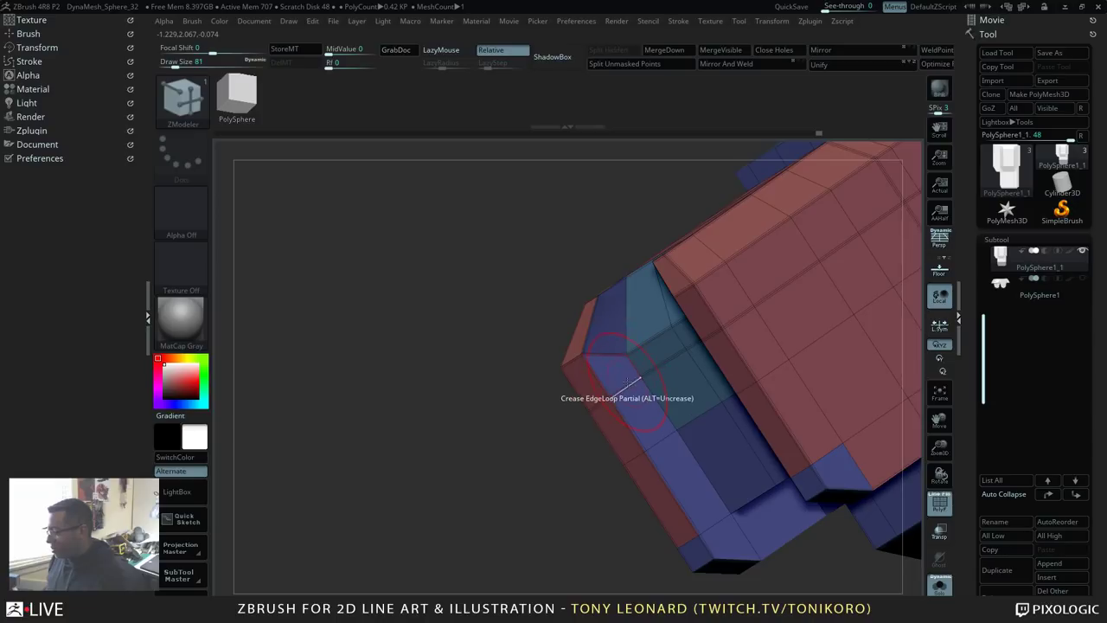
mouse_move(518, 513)
left_mouse_down()
mouse_move(592, 510)
mouse_move(507, 499)
mouse_move(537, 509)
left_mouse_up()
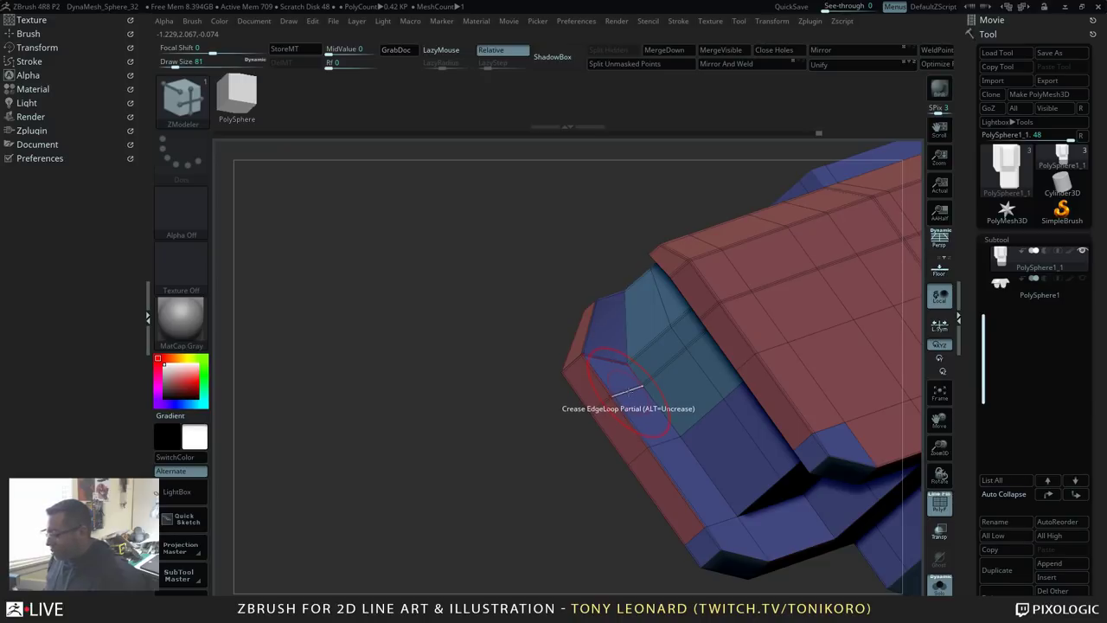
Step: Change the Crease target to Edge and crease single edges across the inner faces of the lower notch
key("space")
left_click(539, 435)
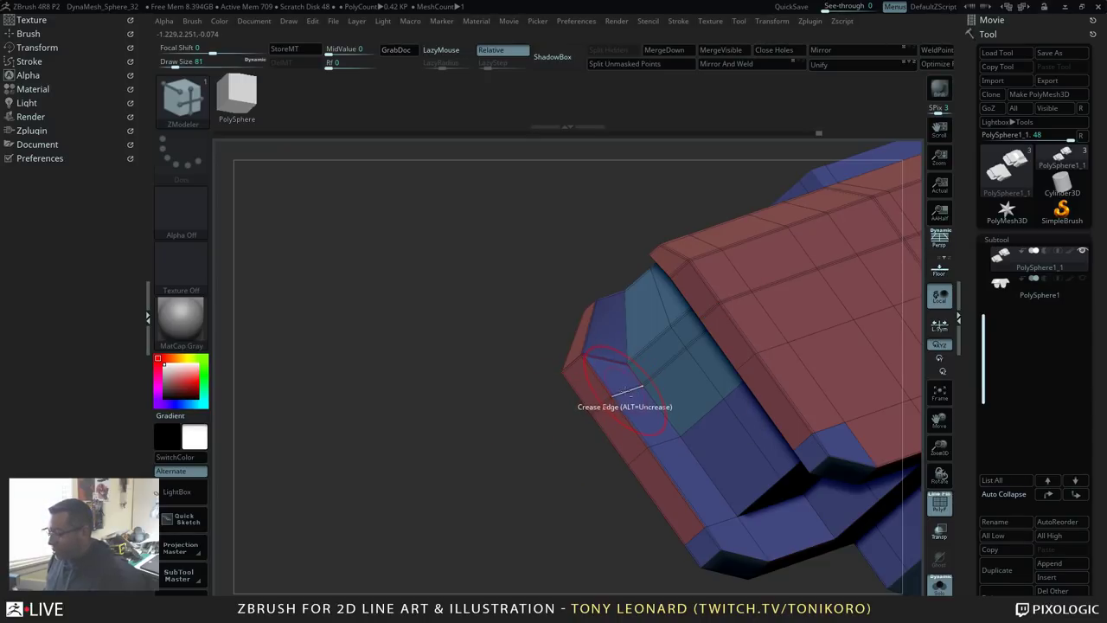
left_click_drag(556, 511, 625, 381)
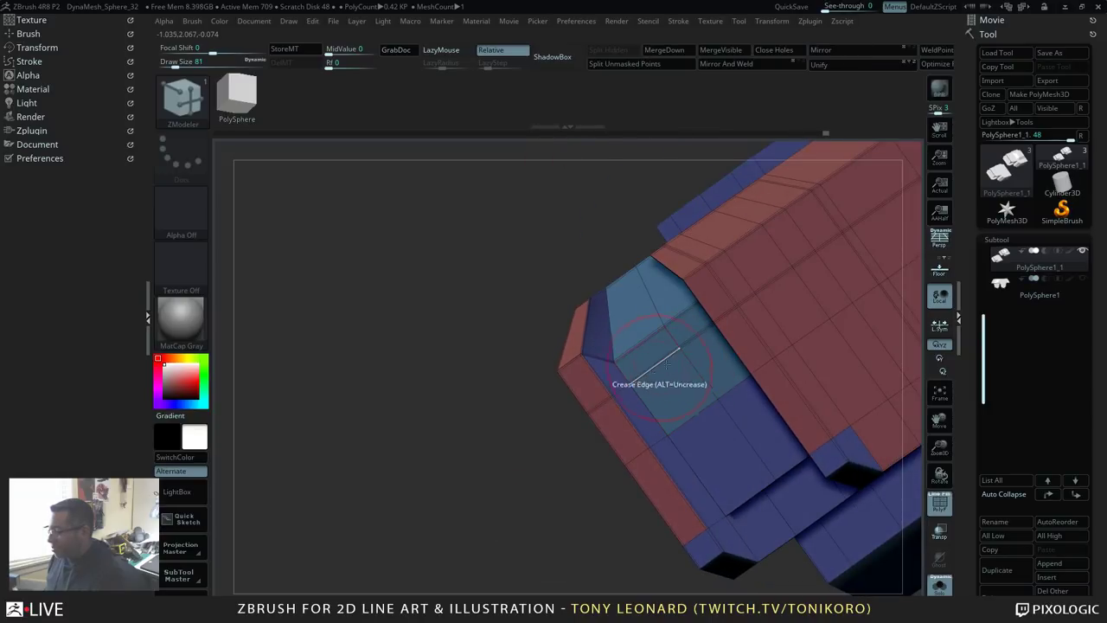
mouse_move(516, 521)
left_mouse_down()
mouse_move(592, 524)
mouse_move(517, 542)
left_mouse_up()
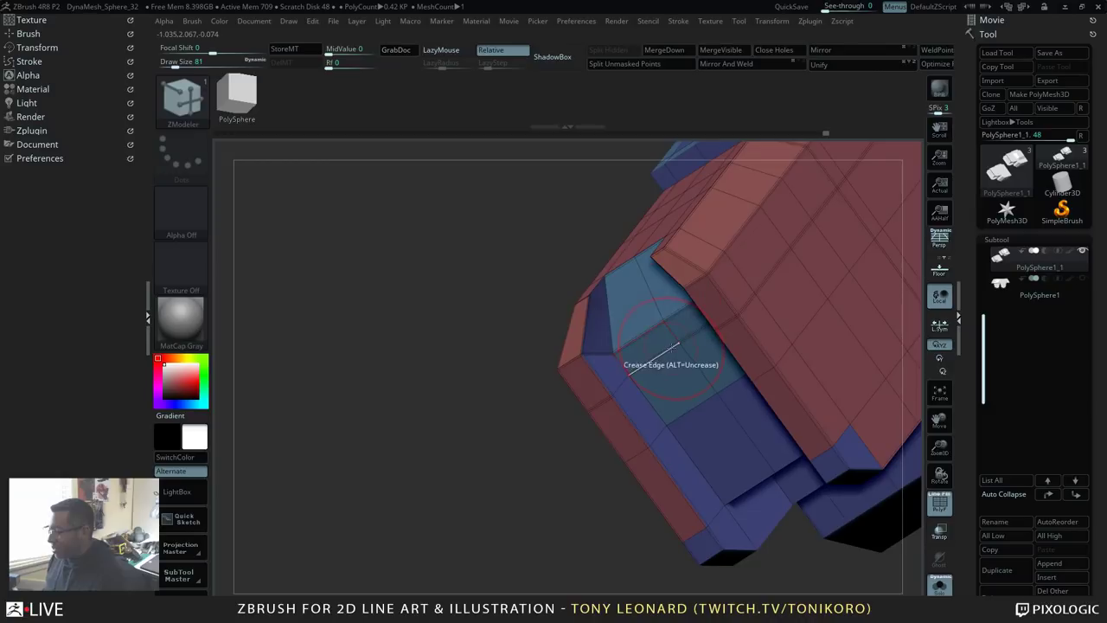
left_click_drag(532, 424, 635, 412)
left_click_drag(853, 563, 823, 476)
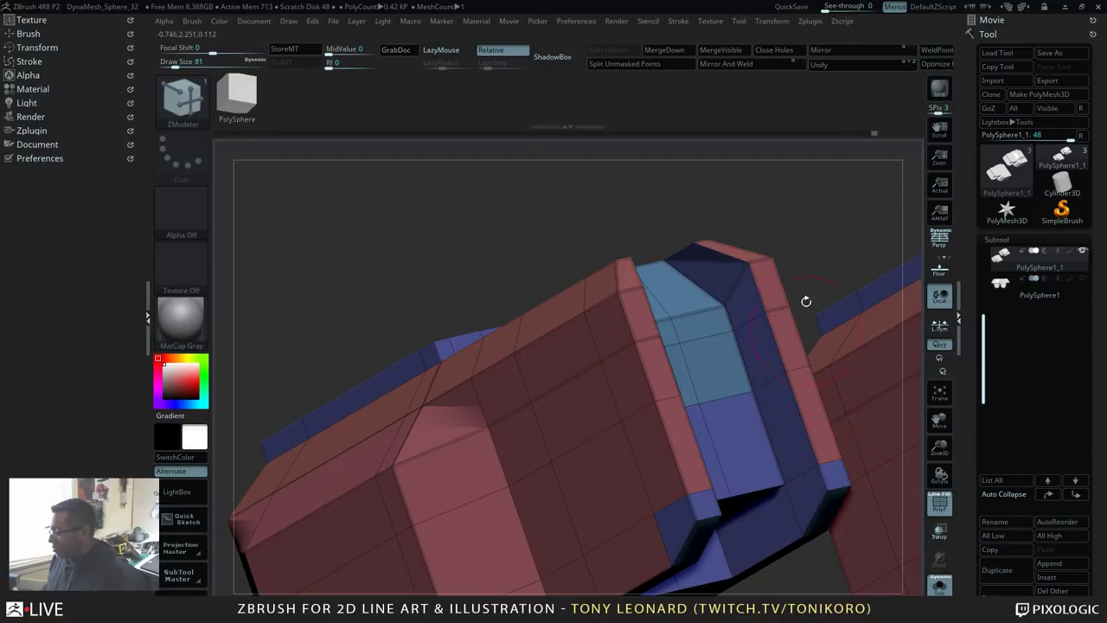
Step: Turn dynamic subdivision back on and crease the single edges across the tips of both lower prongs
left_click_drag(804, 302, 535, 407)
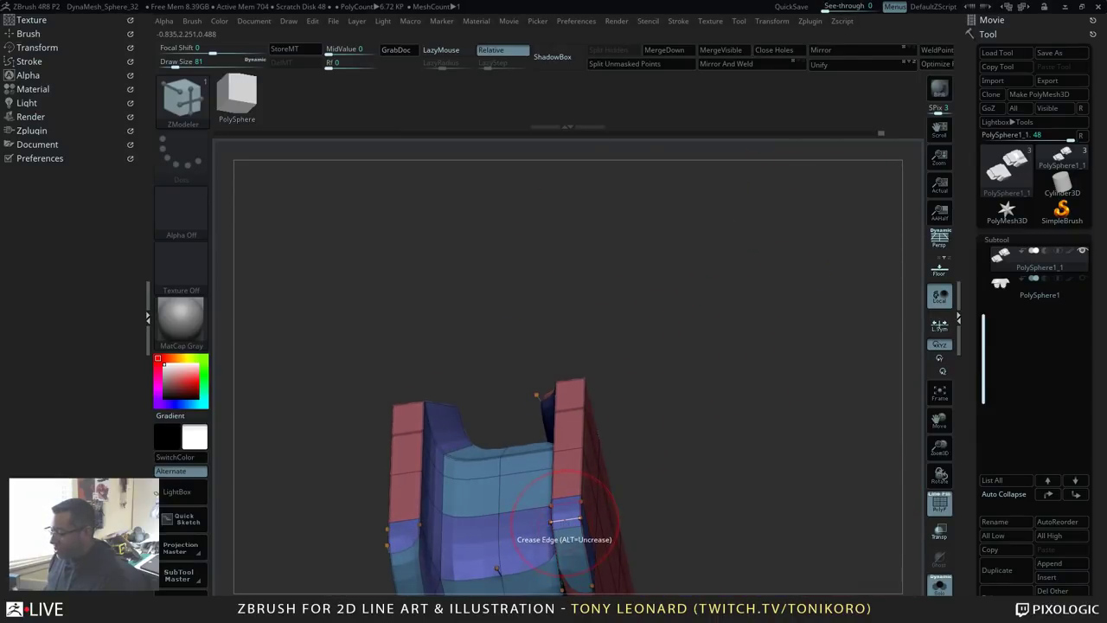
left_click(566, 523)
left_click_drag(735, 480, 807, 358, "alt")
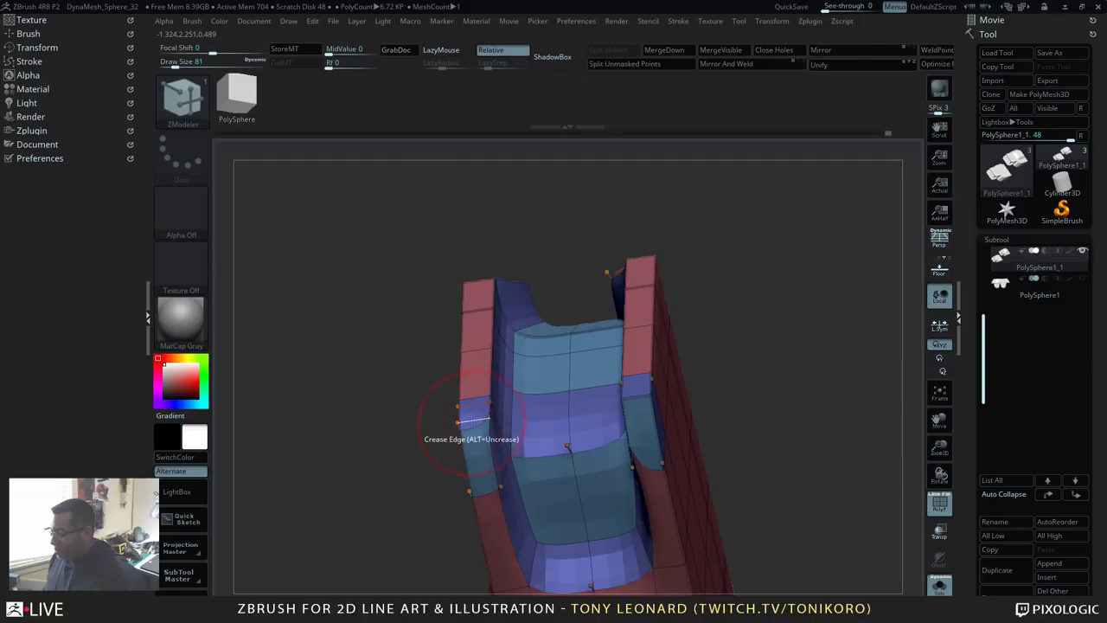
left_click_drag(766, 392, 816, 366)
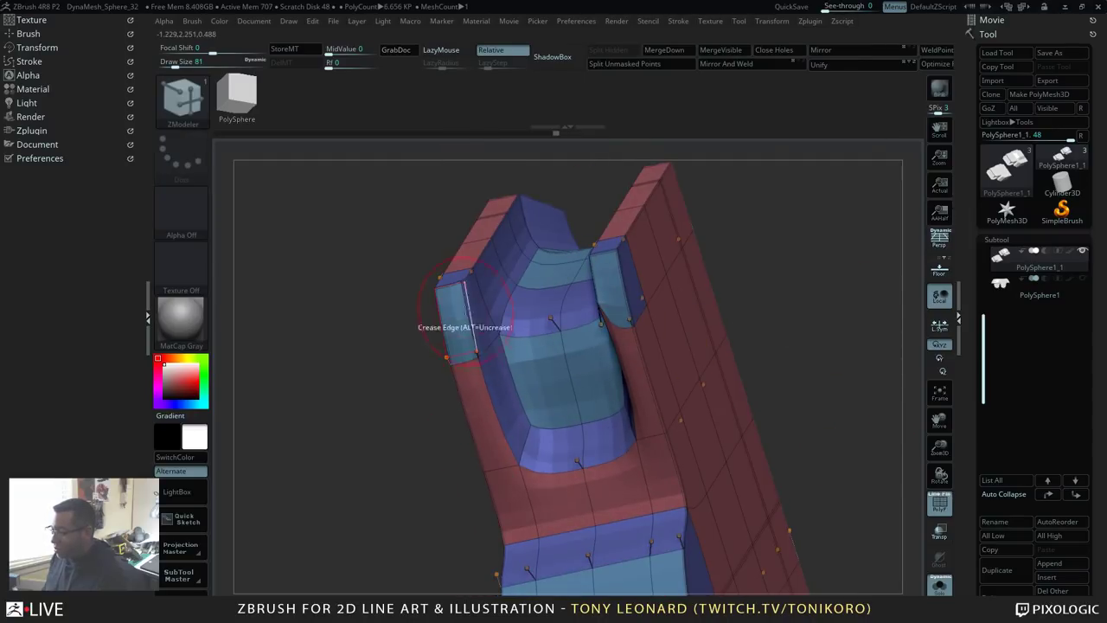
Step: Set the ZModeler polygon action to Do Nothing and check that the edge action is Crease with the Edge target
key("space")
left_click(334, 219)
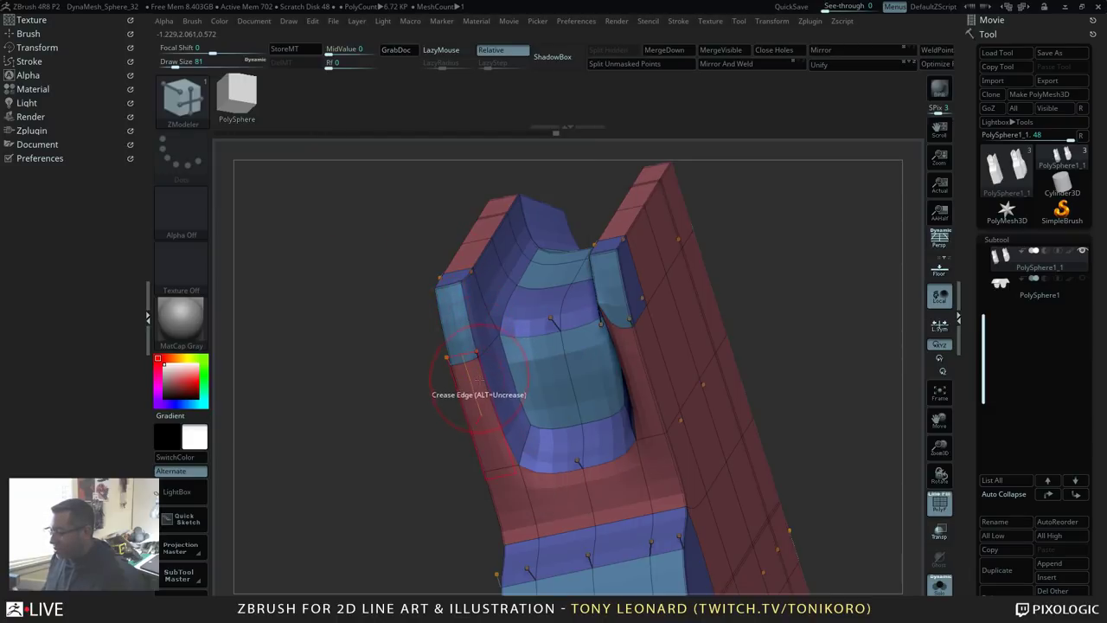
key("space")
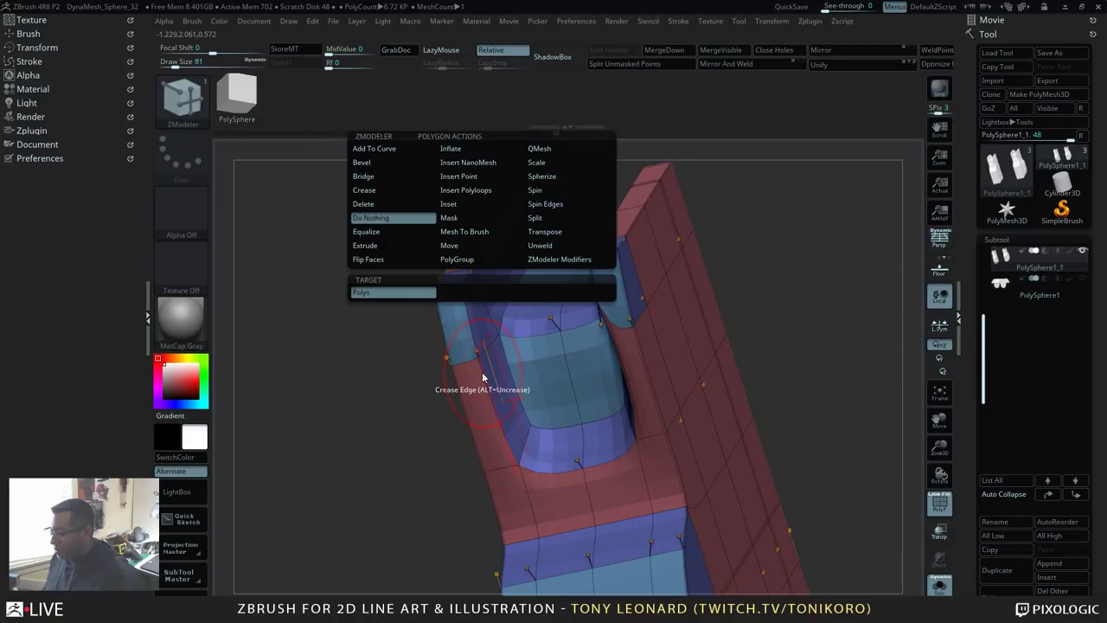
left_click_drag(711, 246, 735, 288)
key("space")
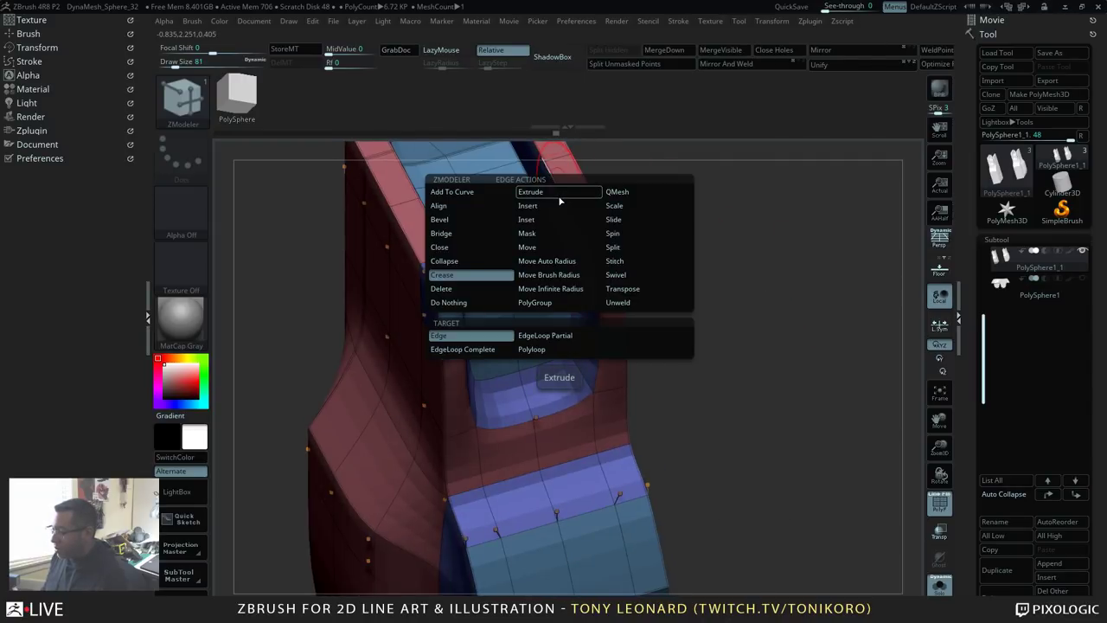
Step: Crease the edges of the small panel at the prong's tip and reduce the draw size to 38
left_click_drag(778, 327, 578, 346)
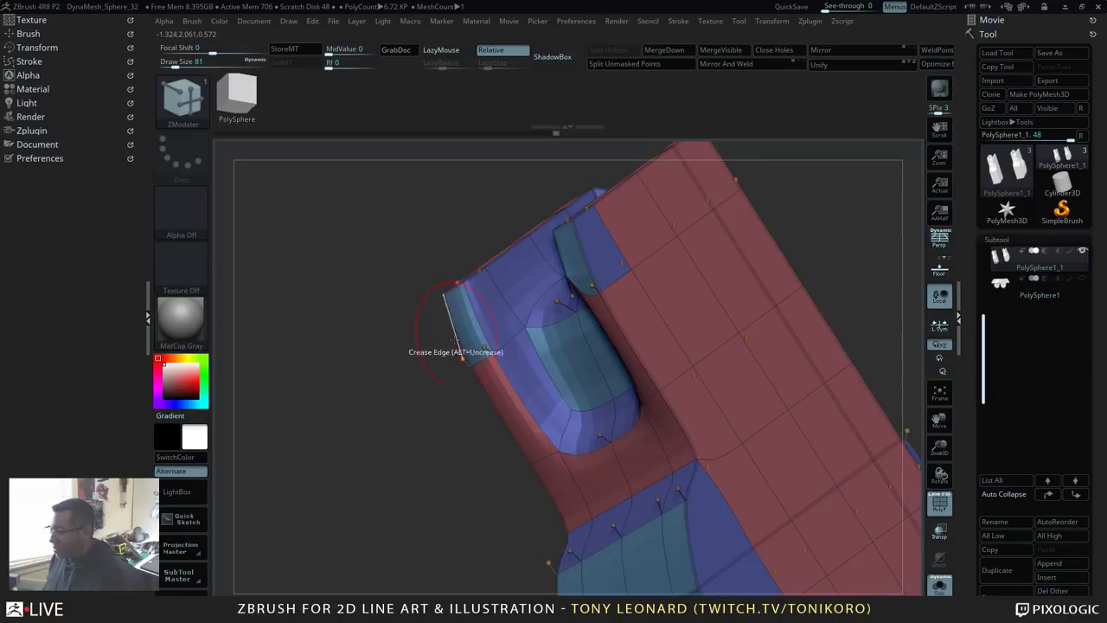
left_click(474, 317)
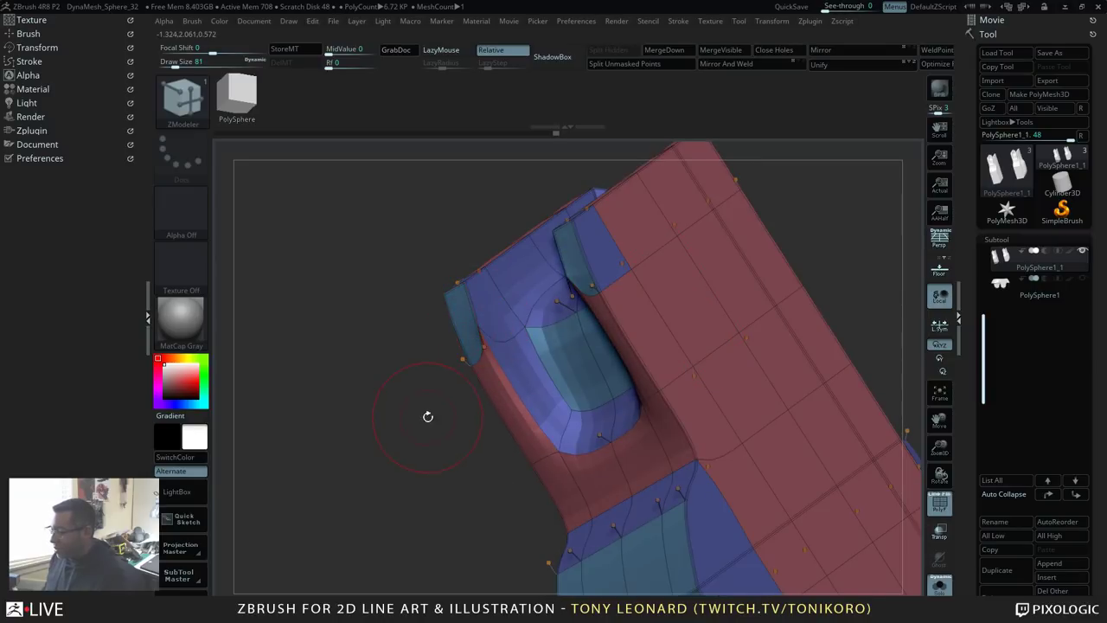
key("s")
left_click_drag(422, 419, 424, 418)
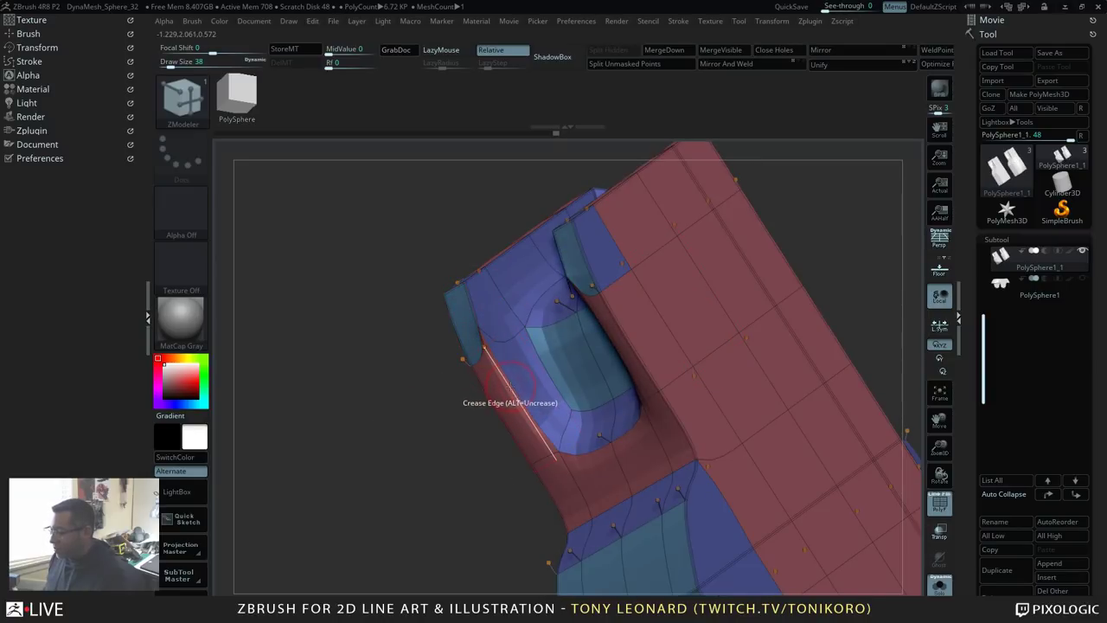
Step: Crease the single edges bordering the notch opening, along the prong's inner side and across the opening's closed end
left_click(508, 391)
mouse_move(420, 515)
left_mouse_down()
mouse_move(456, 480)
mouse_move(507, 385)
left_mouse_up()
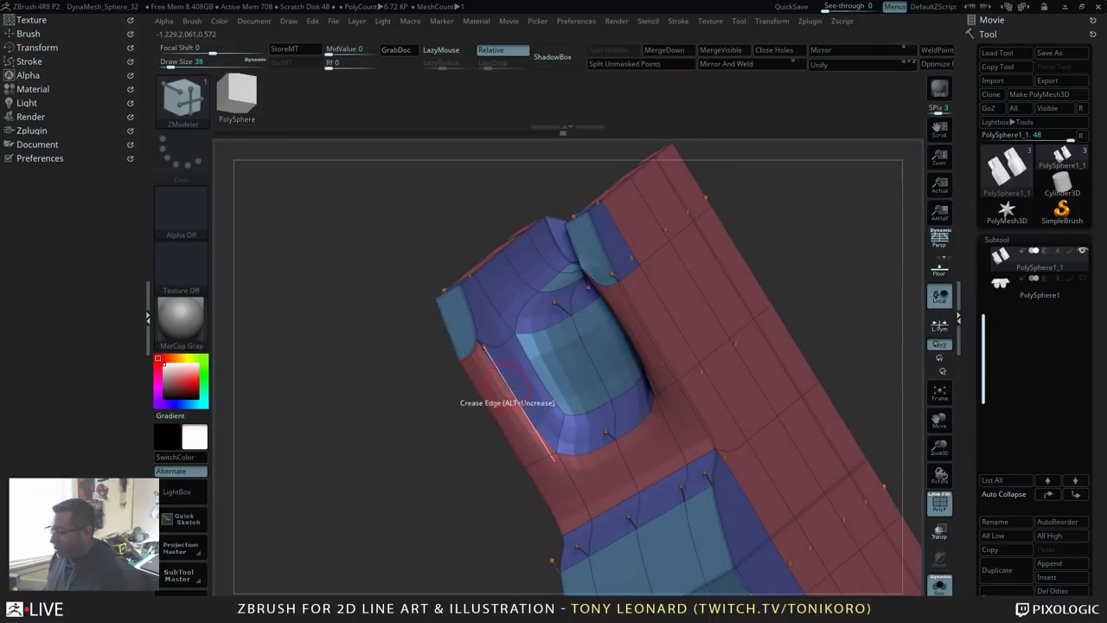
left_click_drag(427, 512, 577, 443)
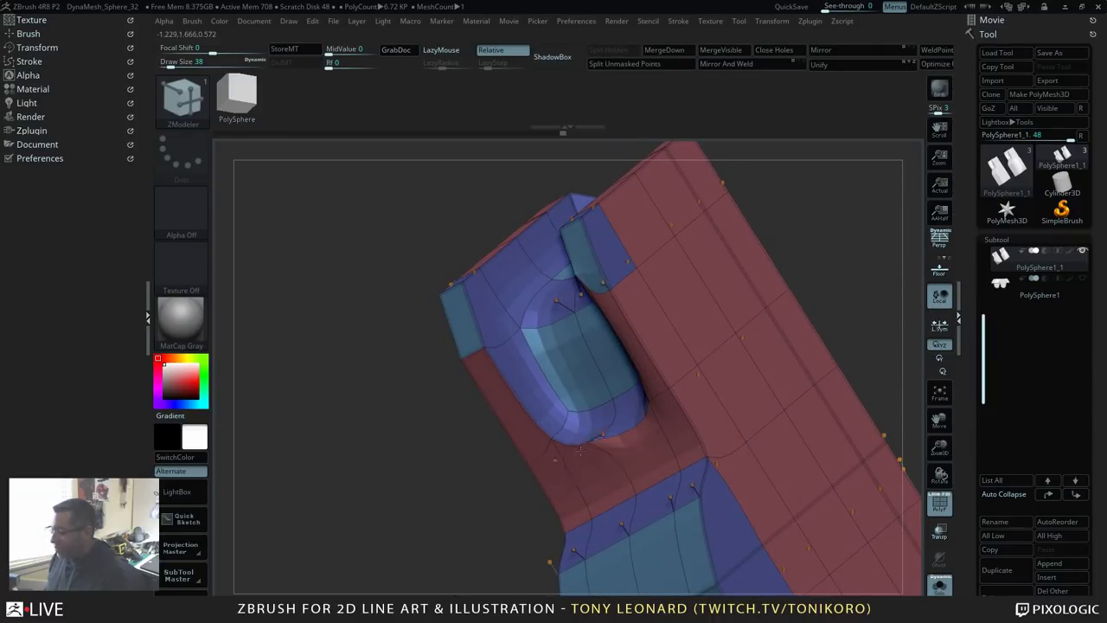
left_click_drag(467, 533, 597, 476)
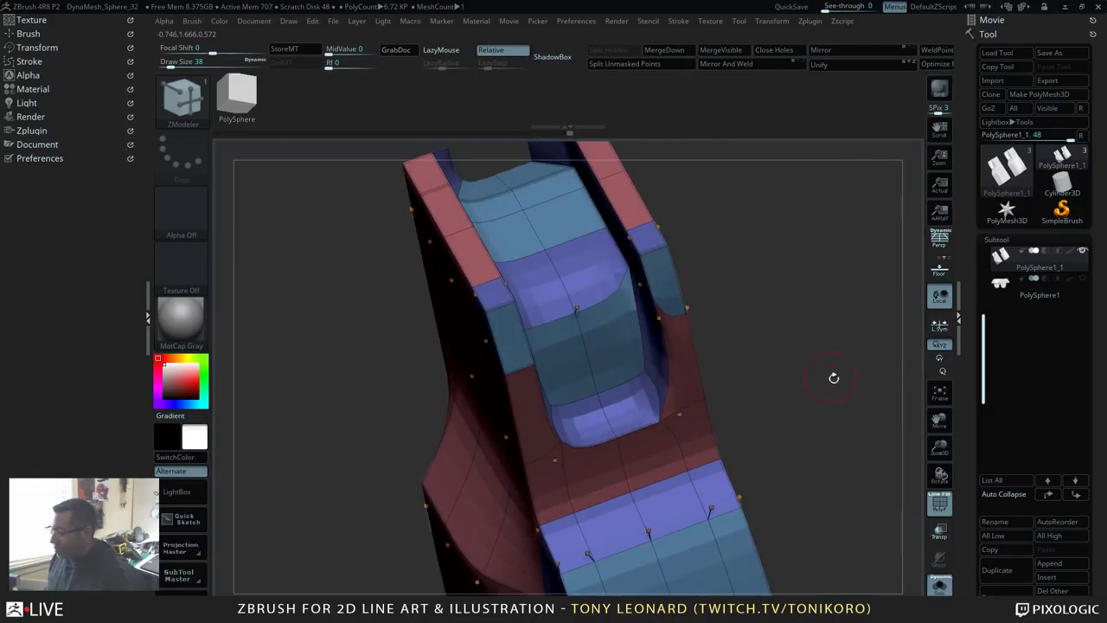
Step: Crease the single edges at the closed-end corner of the notch floor and up along its inner side wall
left_click_drag(833, 375, 750, 381)
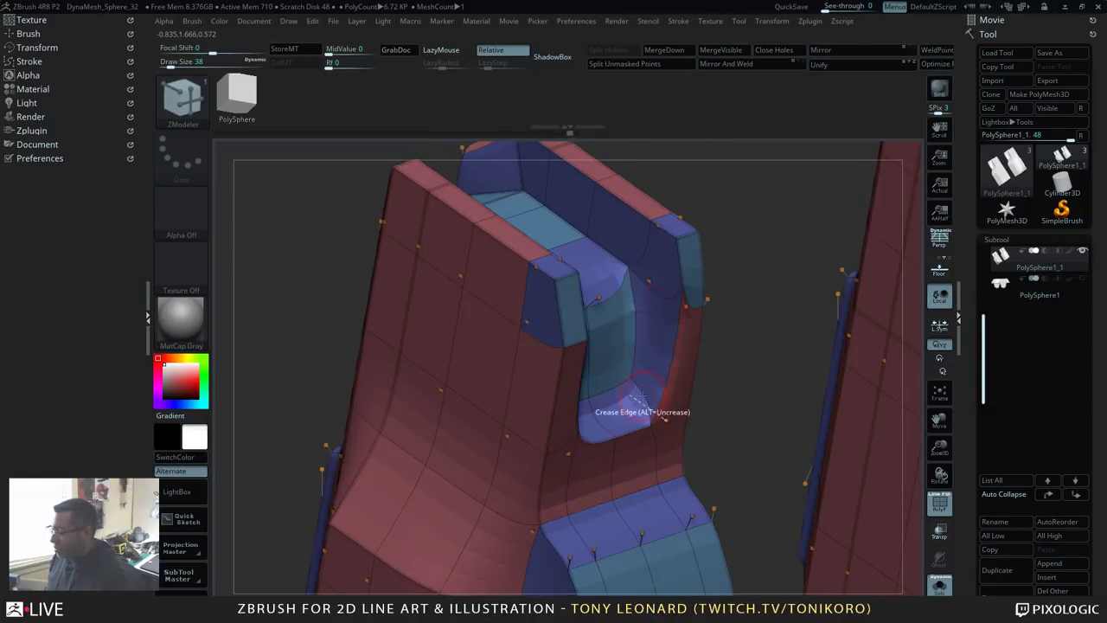
left_click_drag(737, 383, 609, 411)
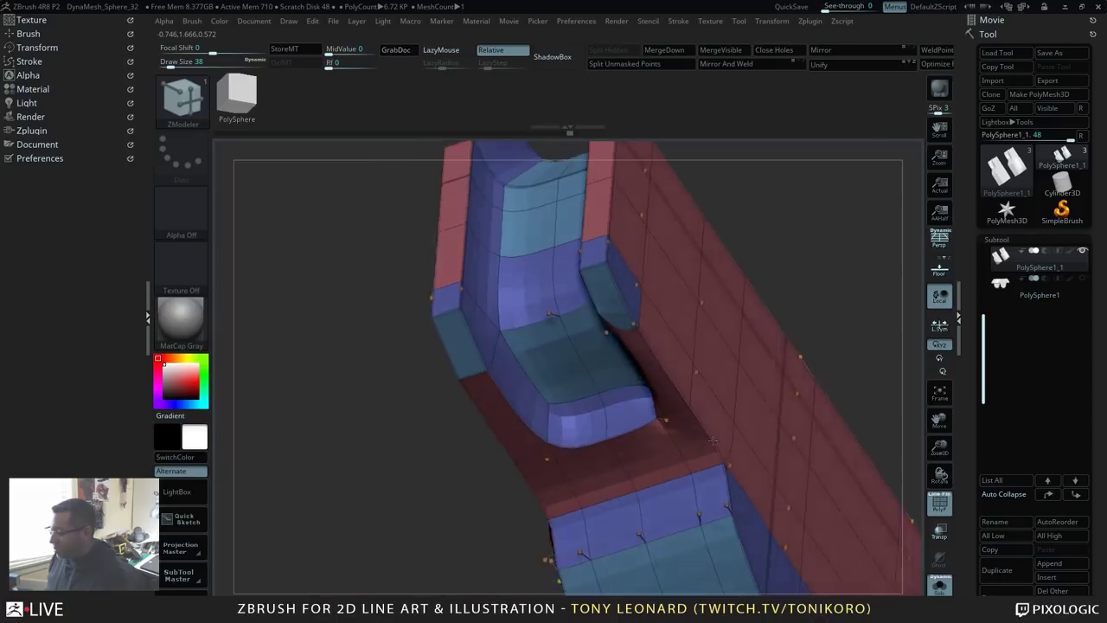
left_click(545, 427)
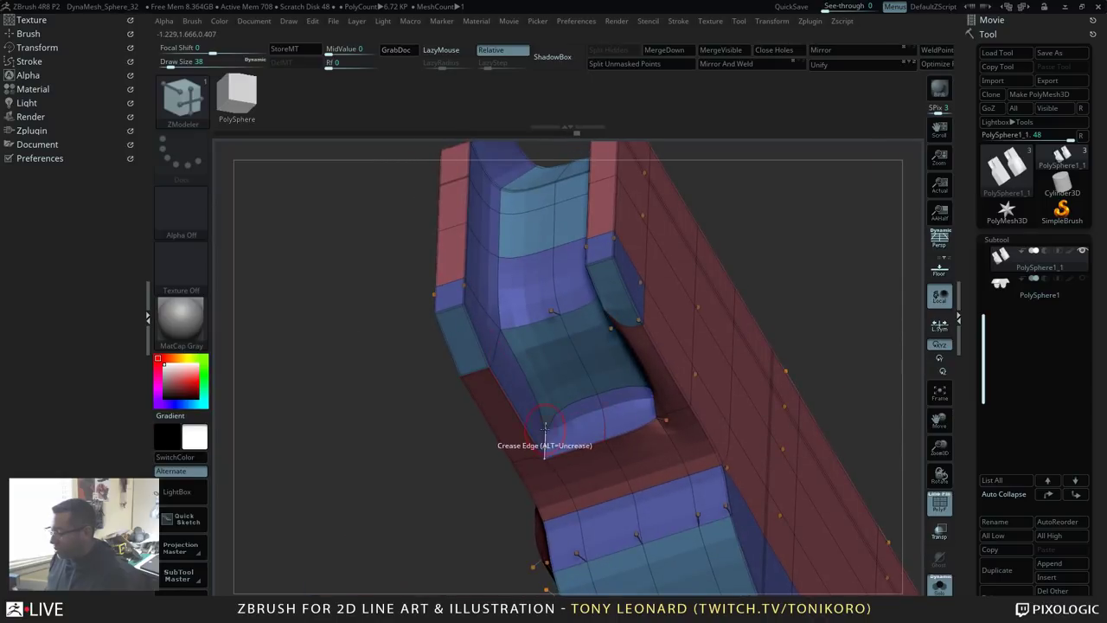
left_click(521, 373)
left_click_drag(391, 416, 433, 292)
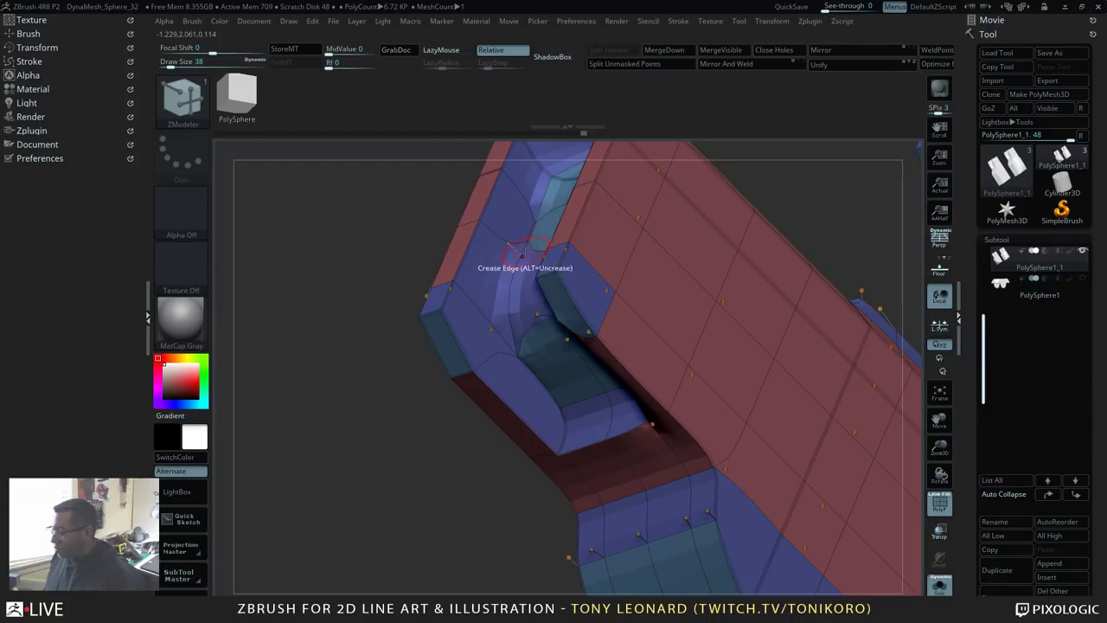
left_click_drag(441, 363, 468, 327)
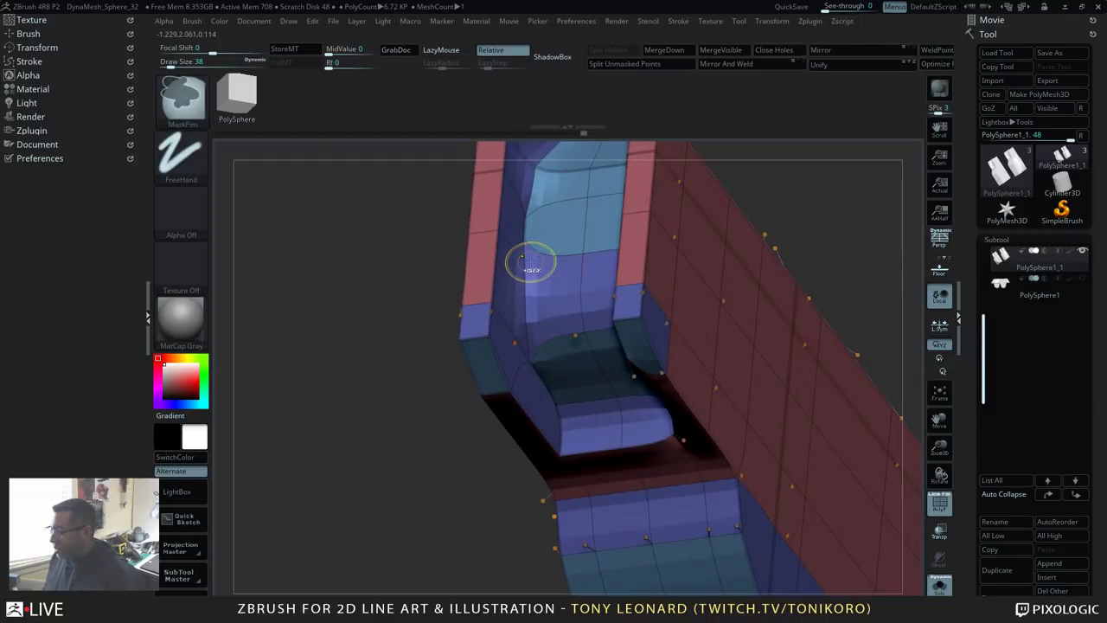
Step: Set the ZModeler edge crease target to EdgeLoop Partial and crease the loops along the notch floor's sides and across its step
key("space")
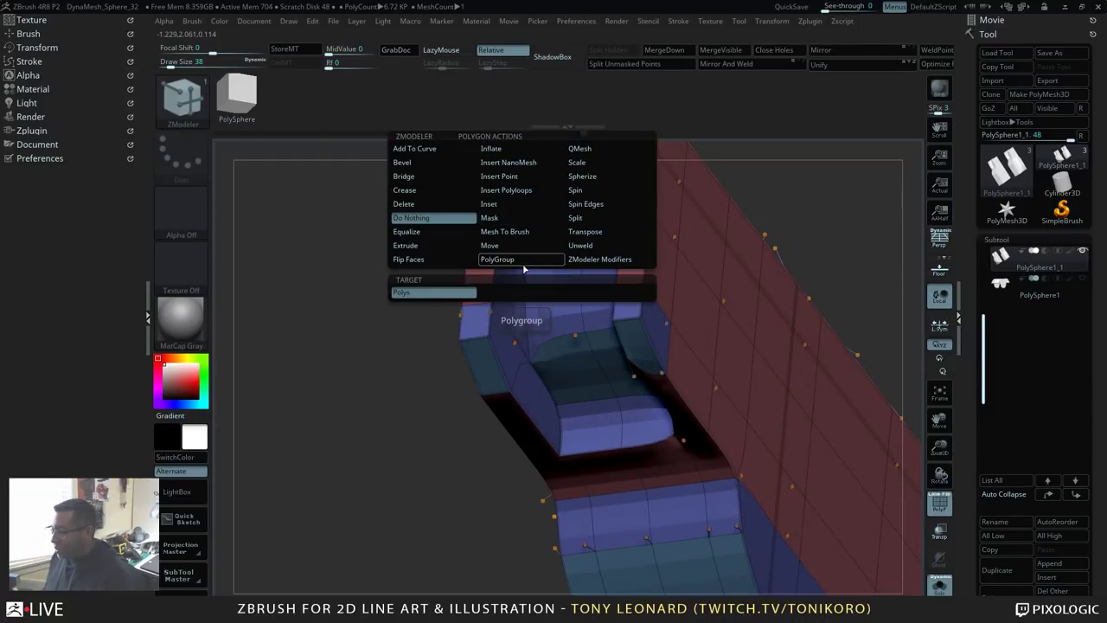
left_click(524, 263)
key("space")
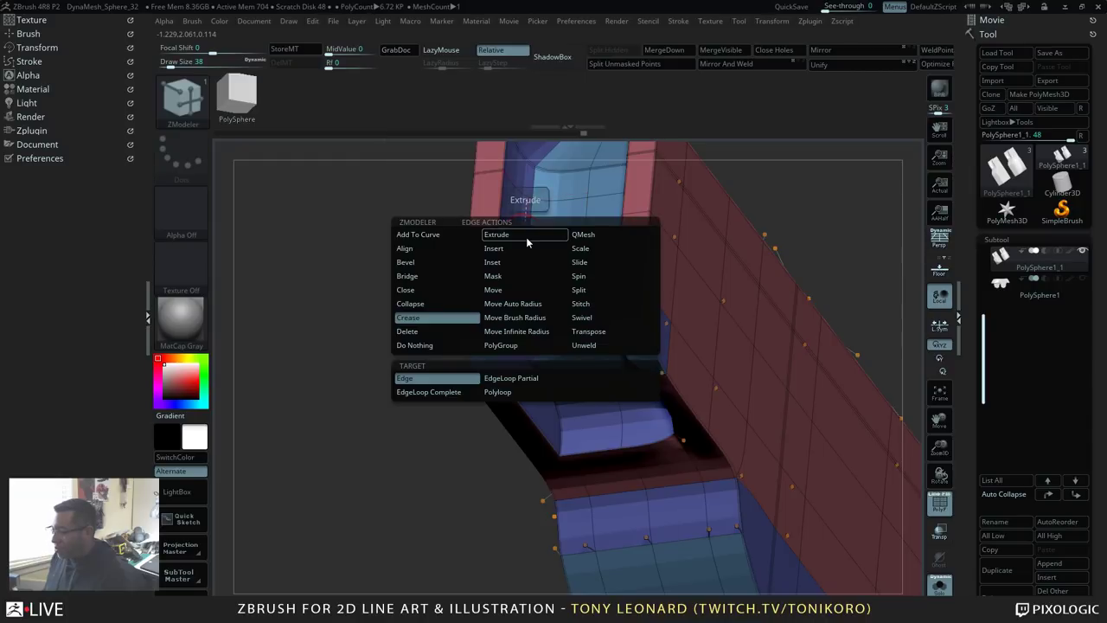
left_click(520, 381)
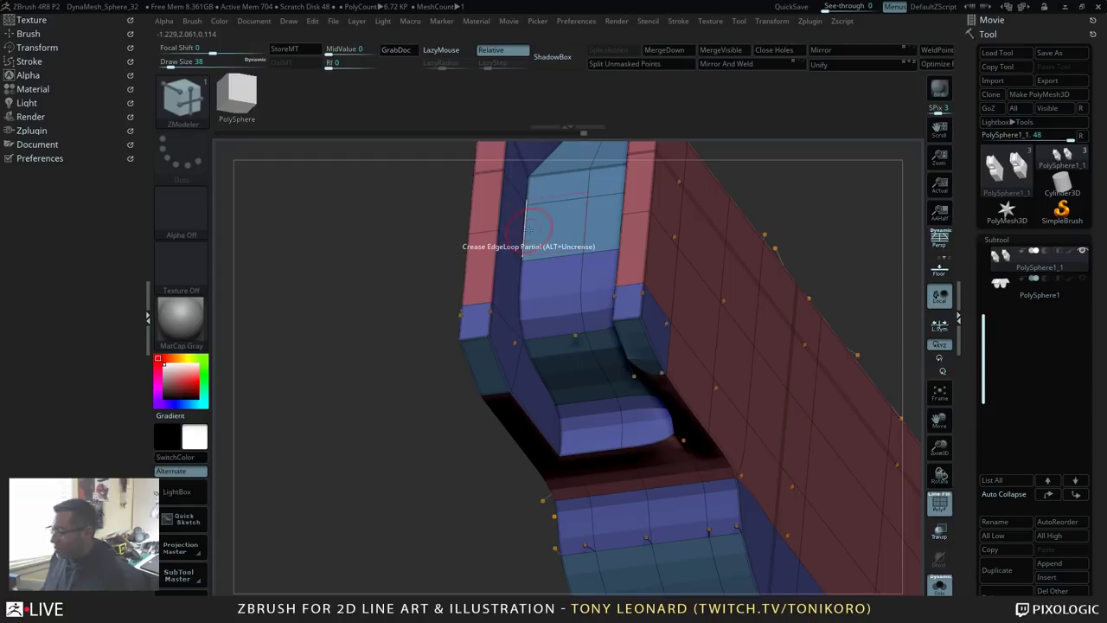
left_click_drag(398, 462, 553, 324)
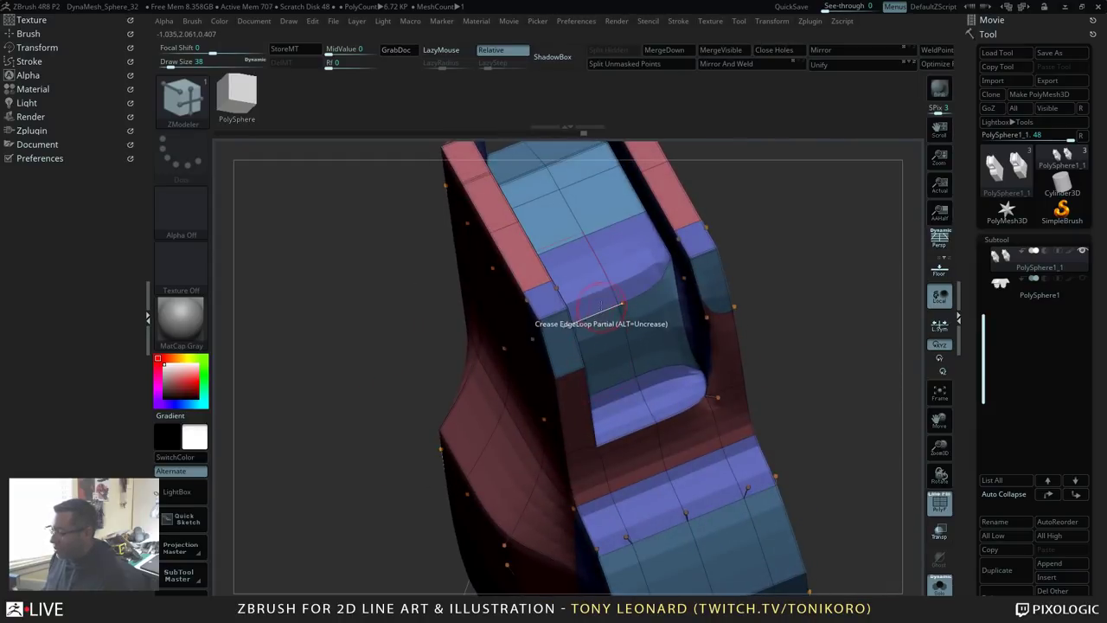
left_click_drag(857, 319, 714, 202)
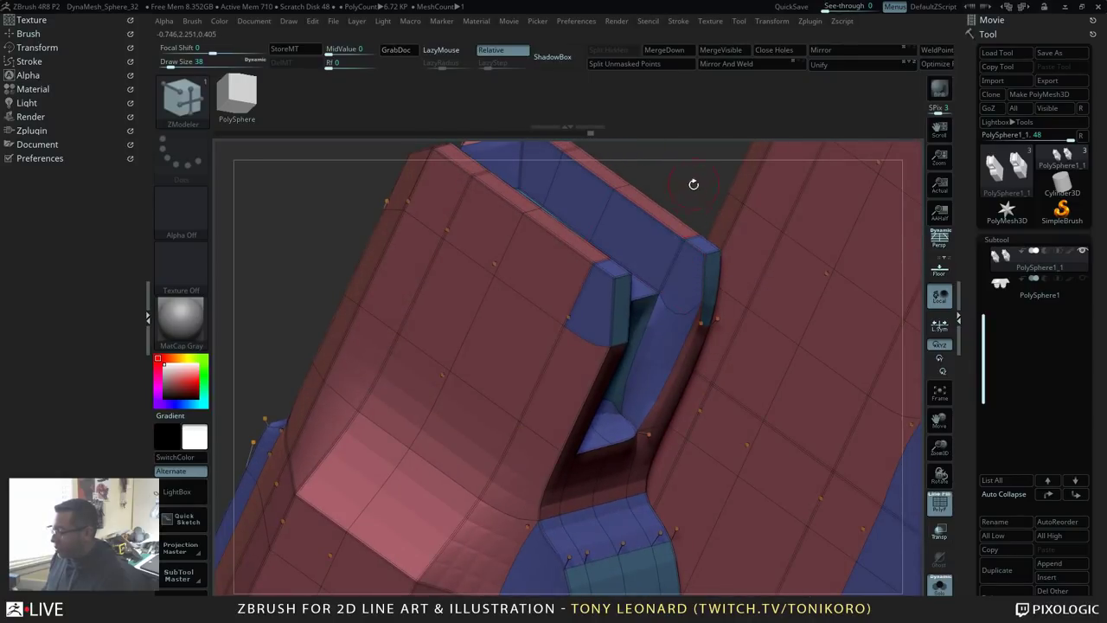
left_click_drag(694, 247, 735, 256)
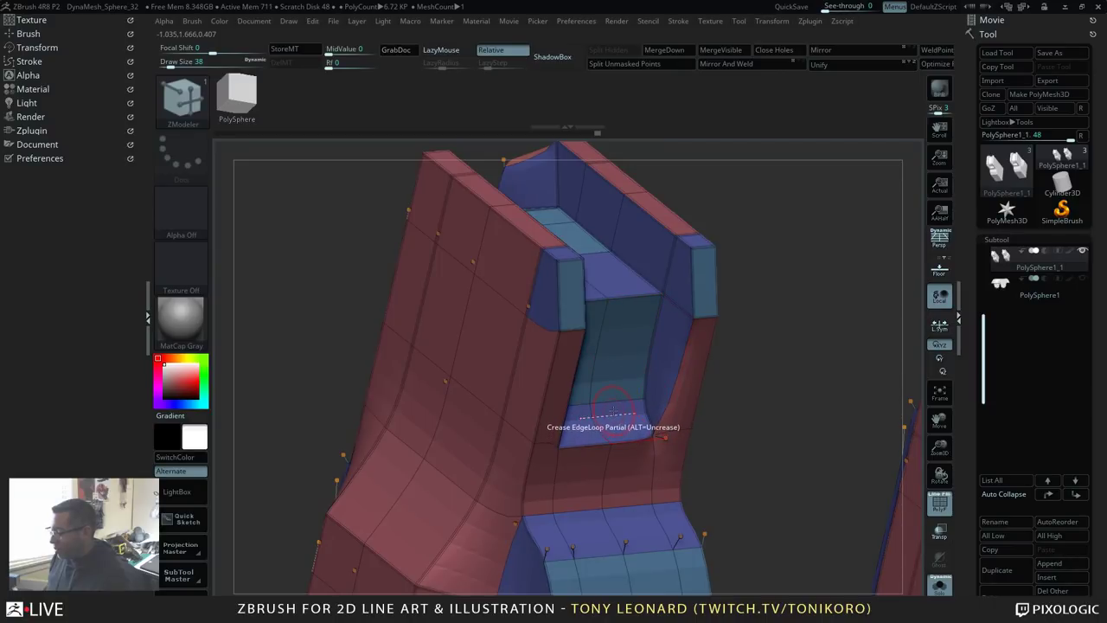
left_click_drag(766, 371, 692, 416)
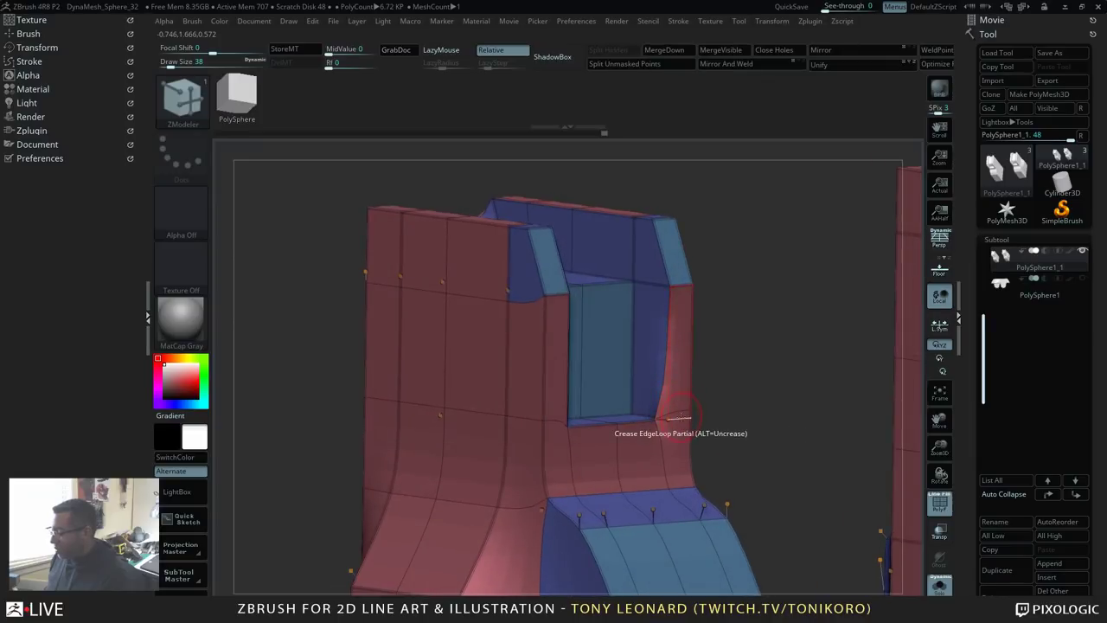
Step: Expand the subtool's geometry settings, collapse the DynaMesh section, and raise the SmoothSubdiv level of dynamic subdivision
left_click_drag(771, 403, 887, 306)
left_click(1012, 235)
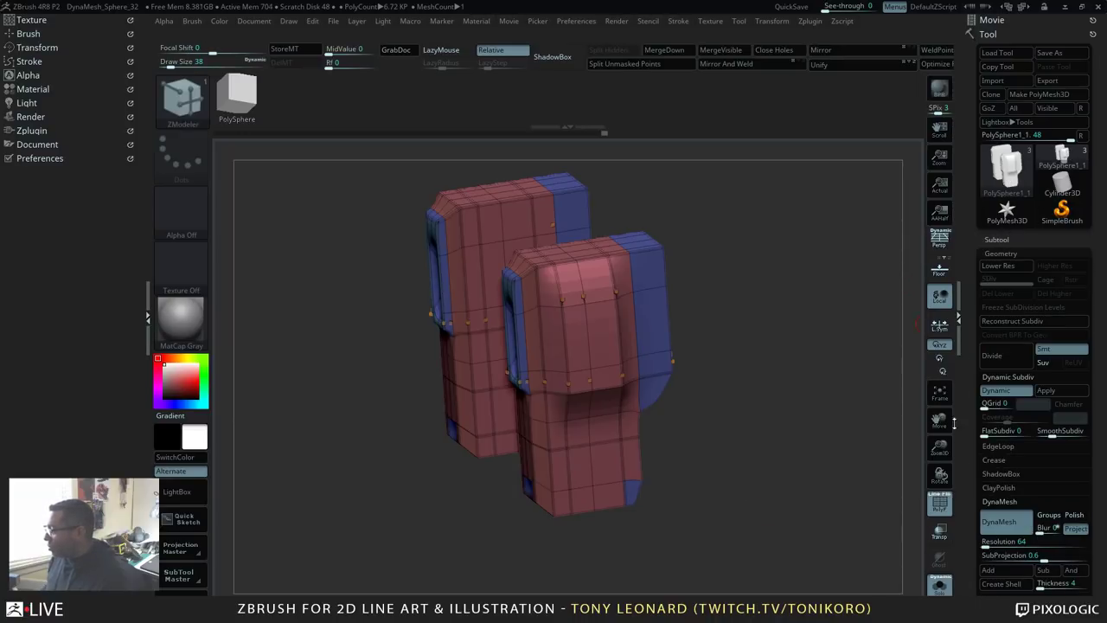
left_click_drag(968, 485, 960, 361)
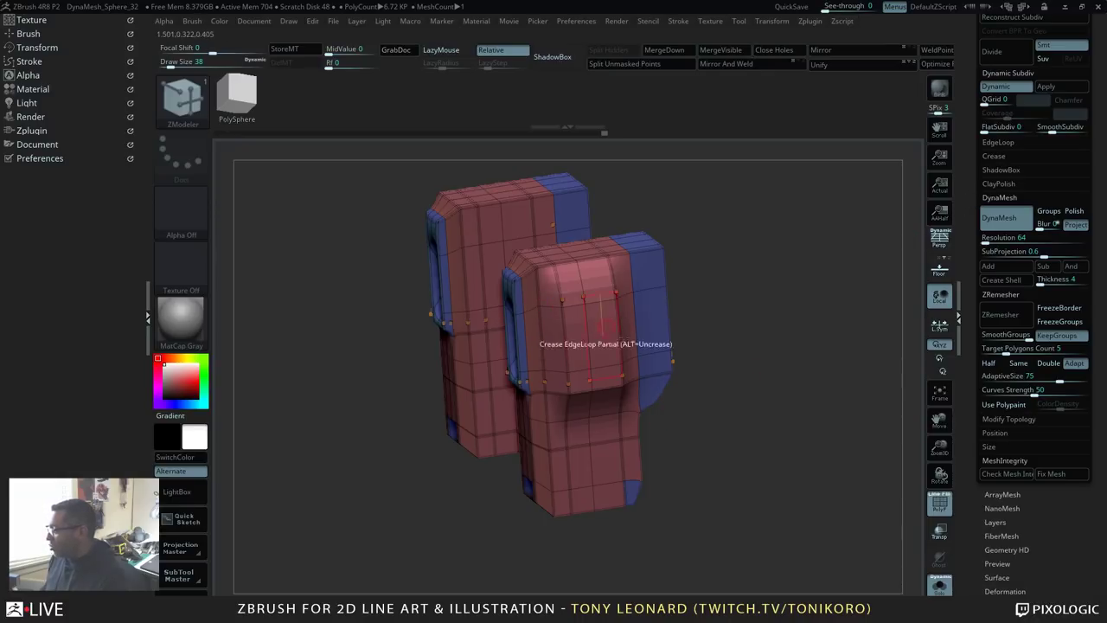
left_click(997, 198)
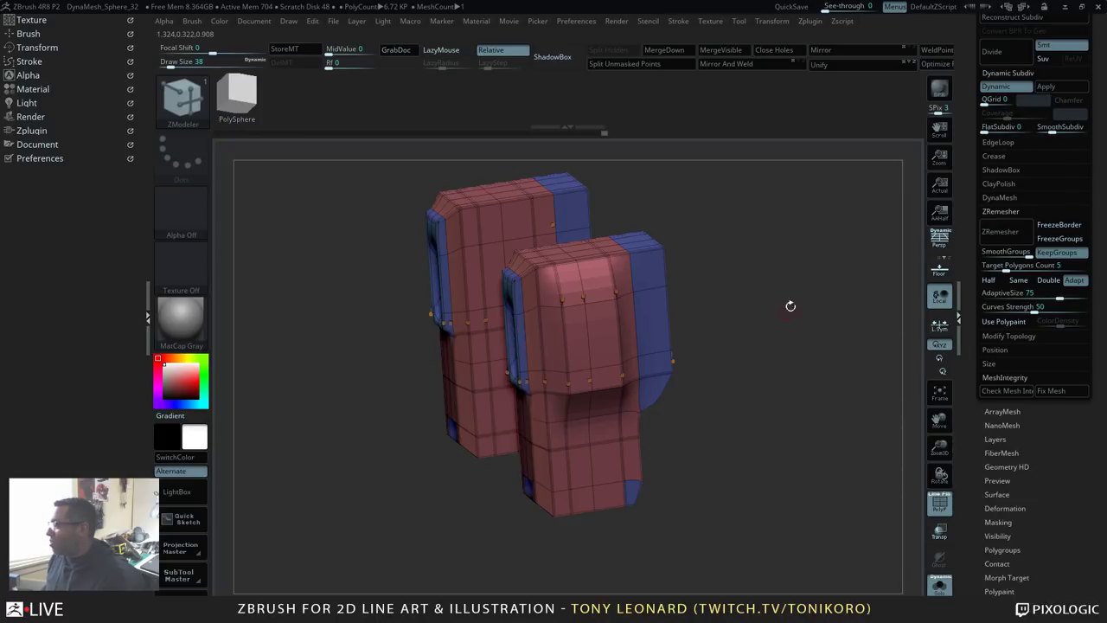
left_click_drag(815, 282, 802, 410, "alt")
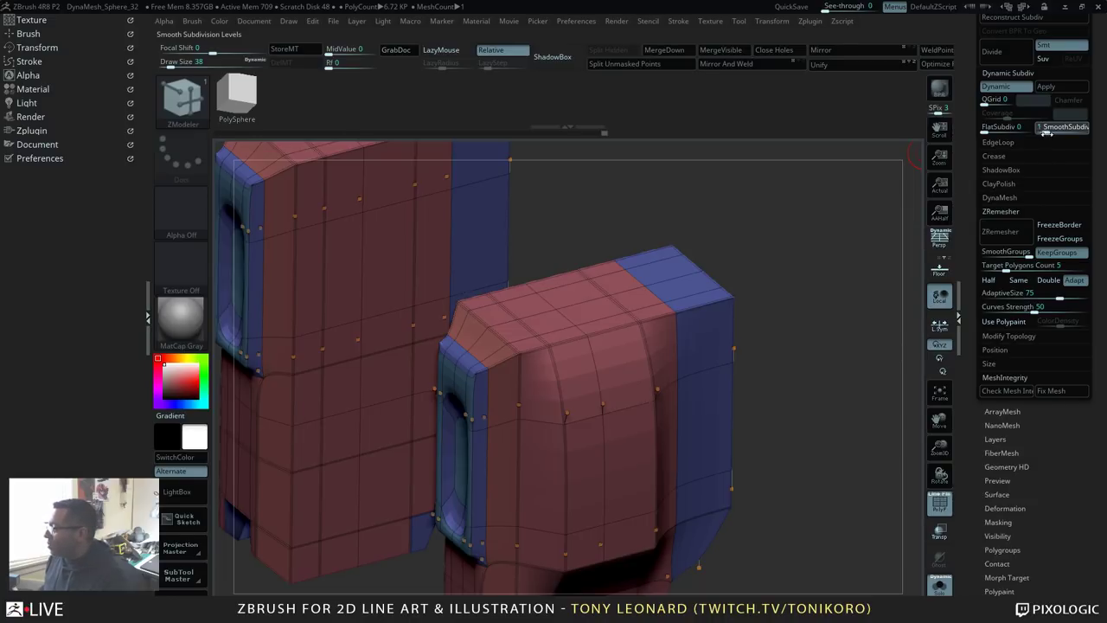
left_click(1046, 128)
left_click_drag(1058, 157, 1037, 140)
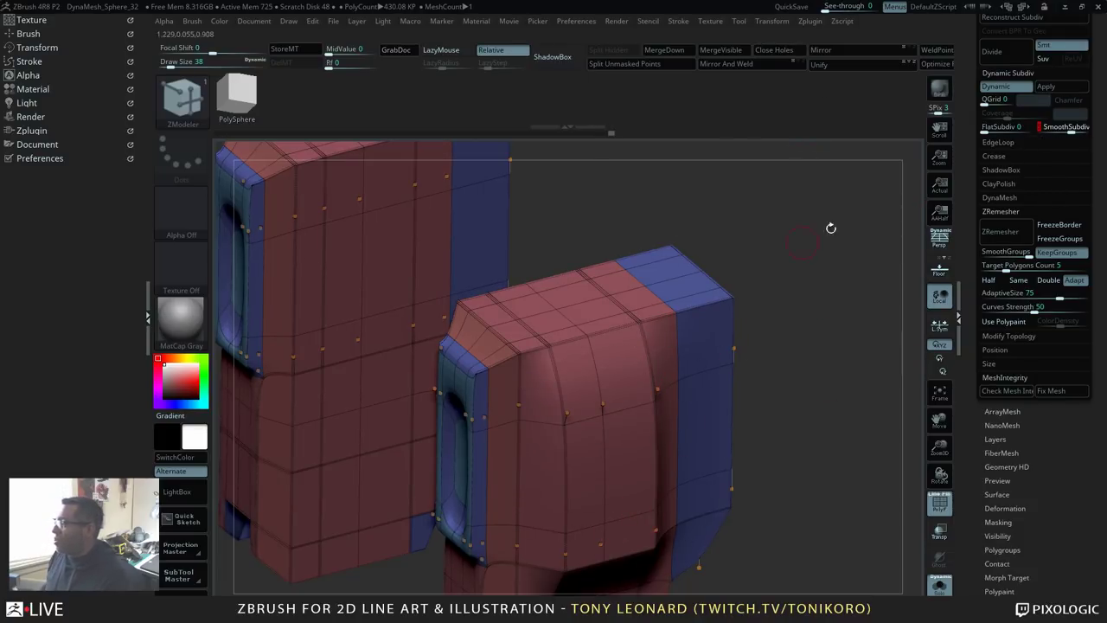
Step: Hide the polyframe and compare the block's smoothed surface at the highest SmoothSubdiv level, finishing at a lower level
left_click_drag(1066, 127, 1041, 130)
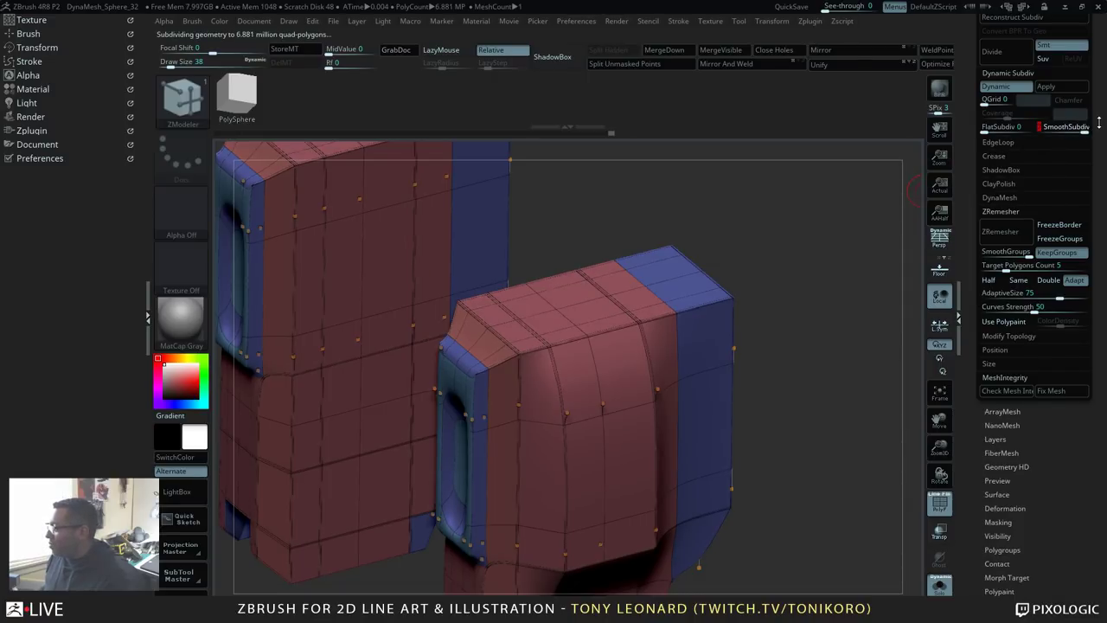
key("shift+f")
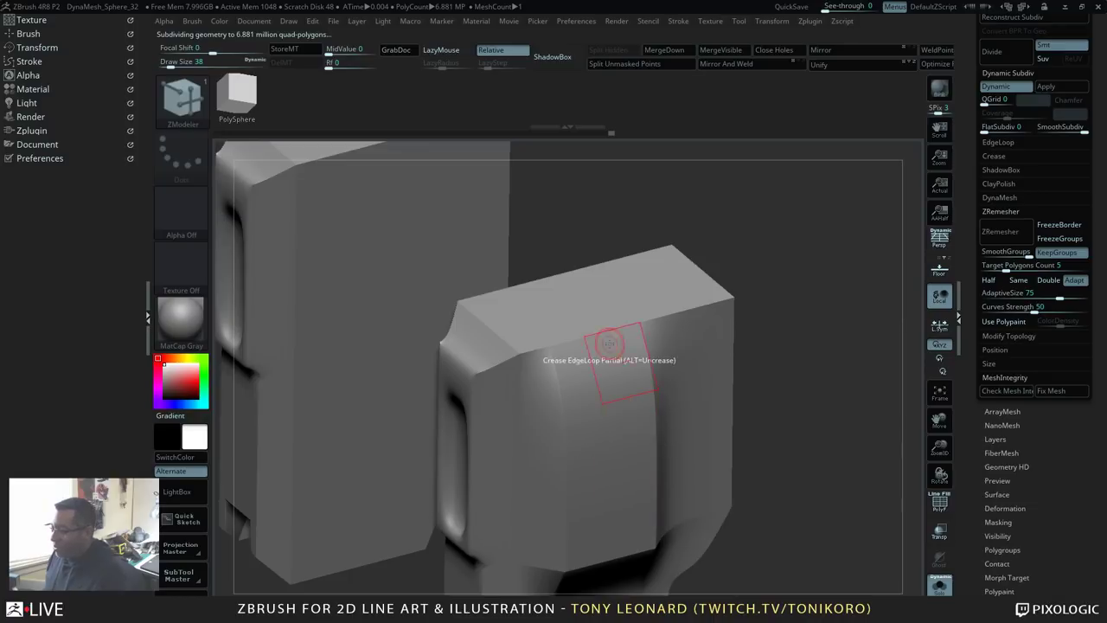
left_click_drag(824, 376, 850, 247, "alt")
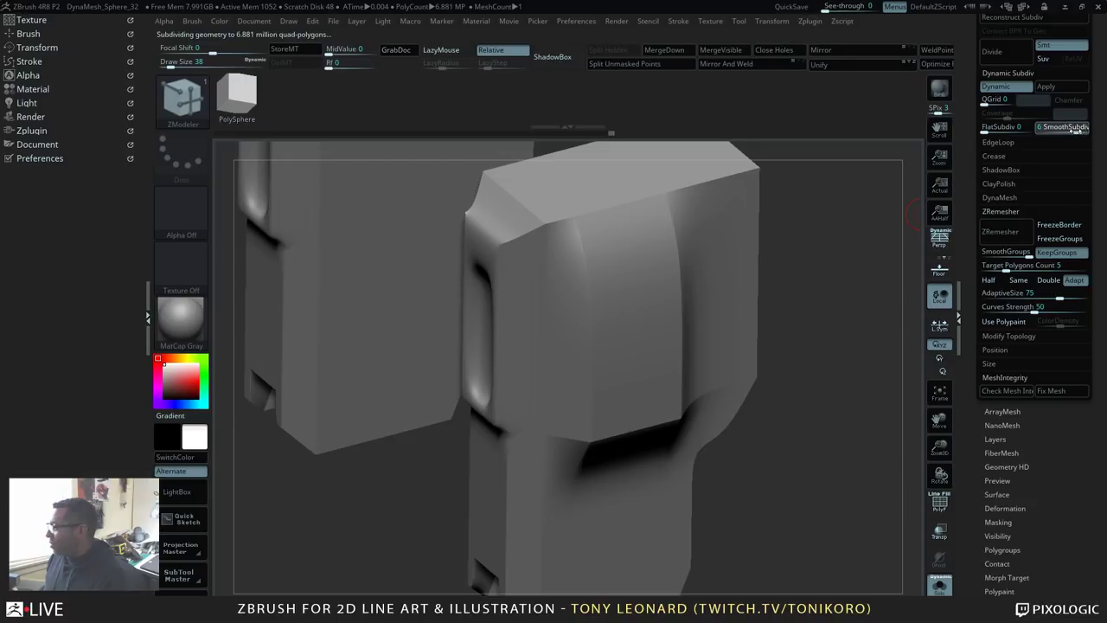
left_click_drag(1076, 129, 1073, 130)
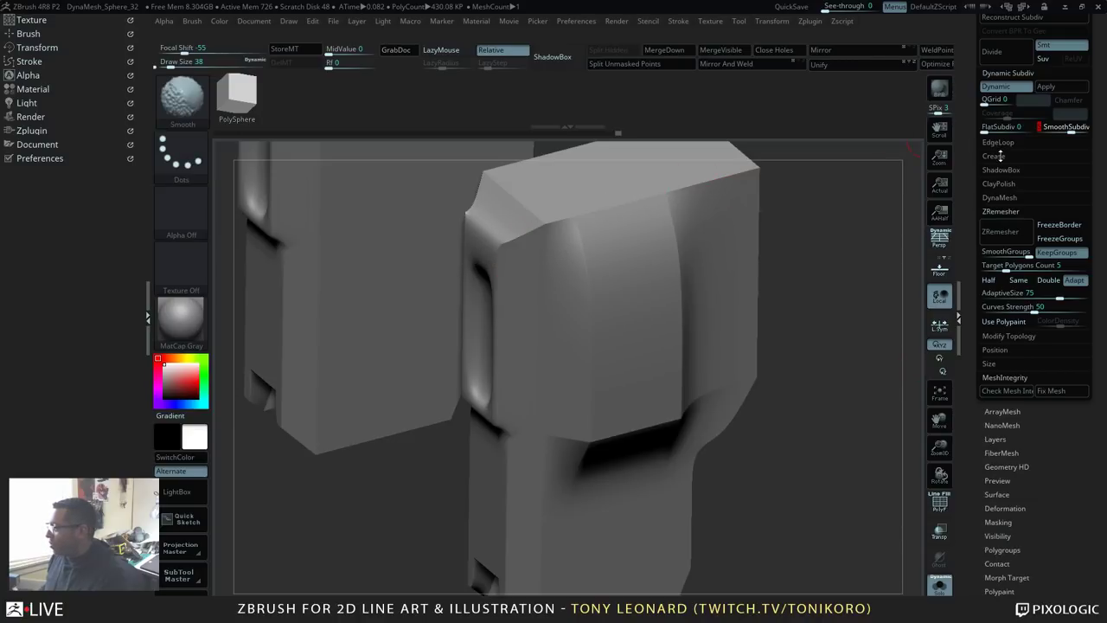
Step: Expand the crease settings, turn dynamic subdivision off, and examine the unsmoothed block's bevelled corner and framed slot
left_click(1038, 156)
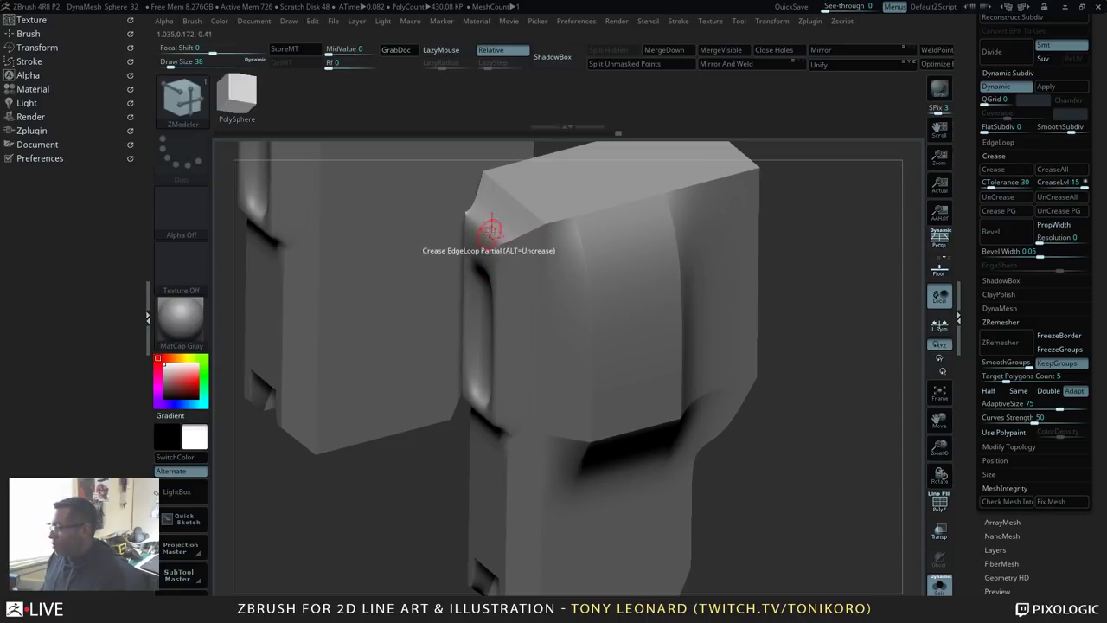
left_click(495, 223)
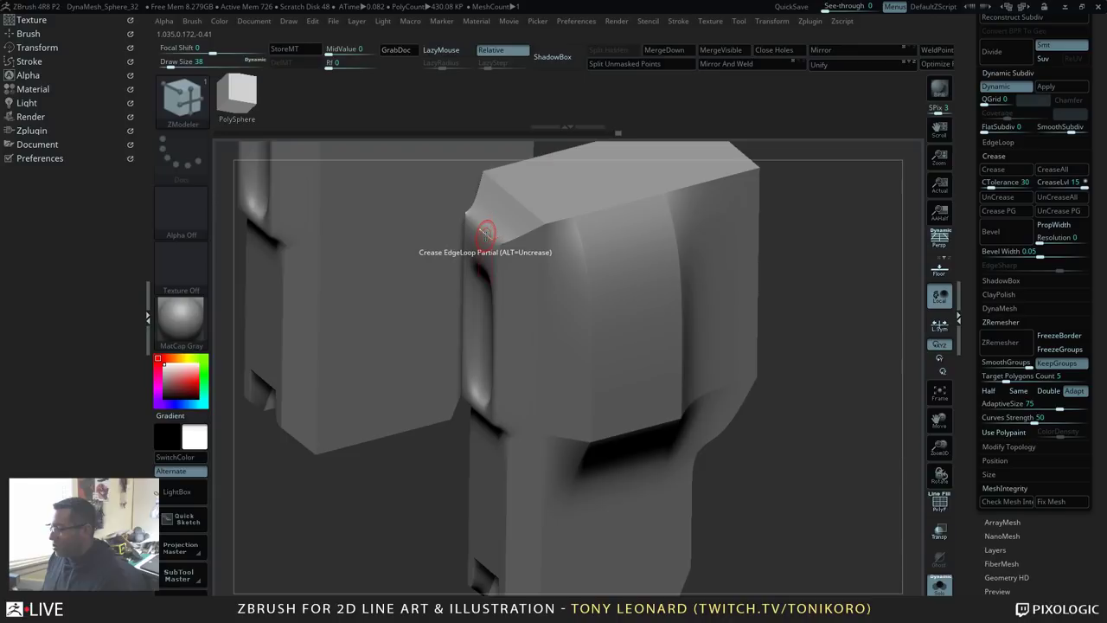
key("shift")
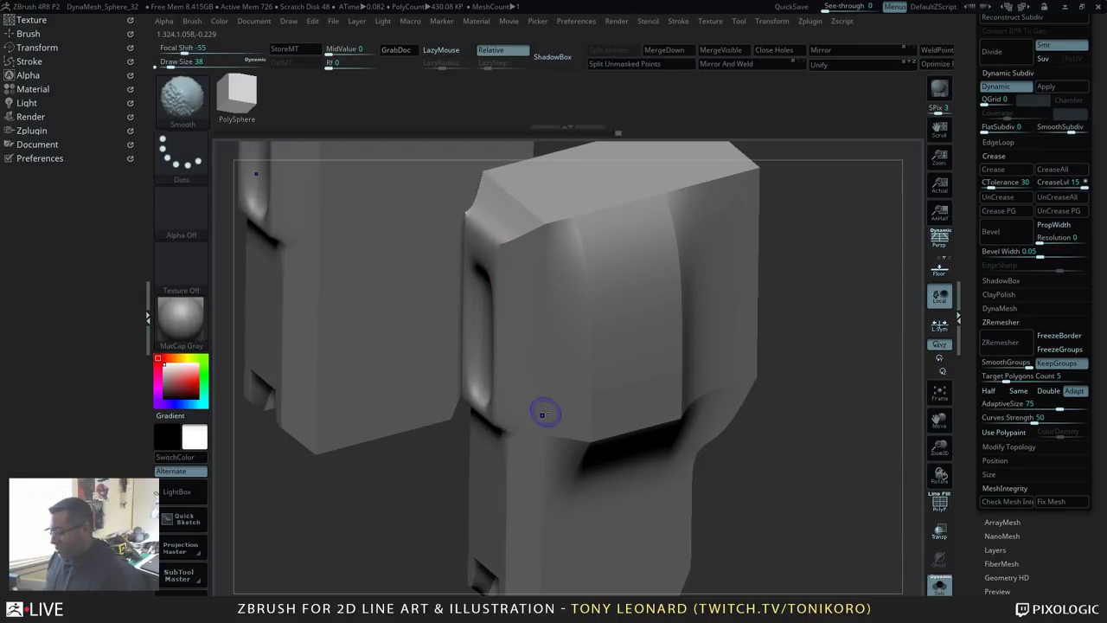
key("shift")
key("shift+d")
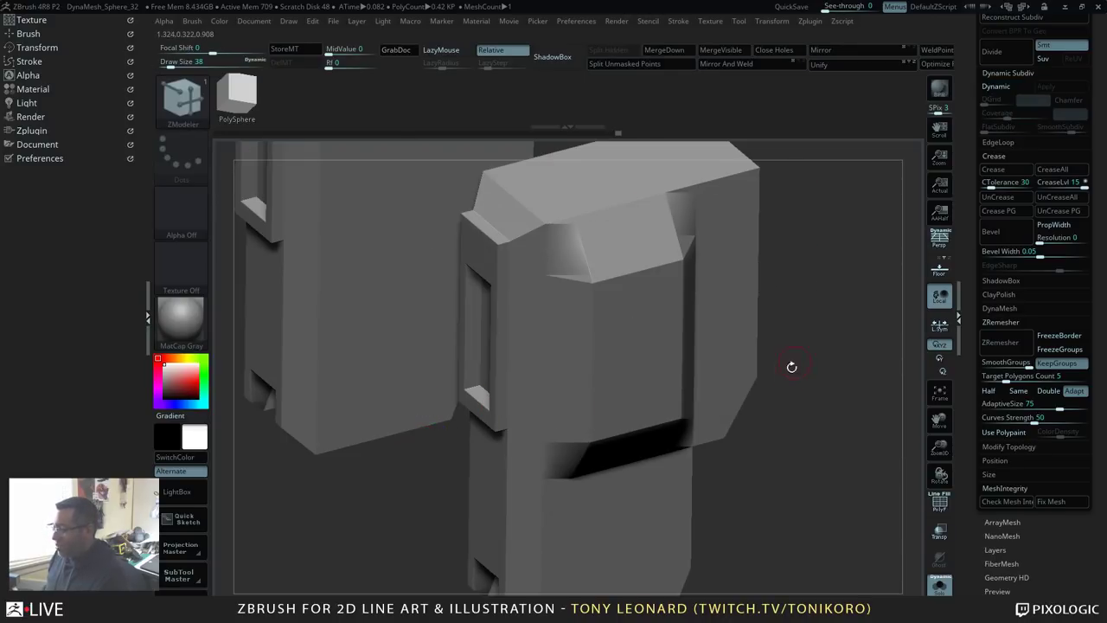
left_click_drag(827, 358, 822, 403)
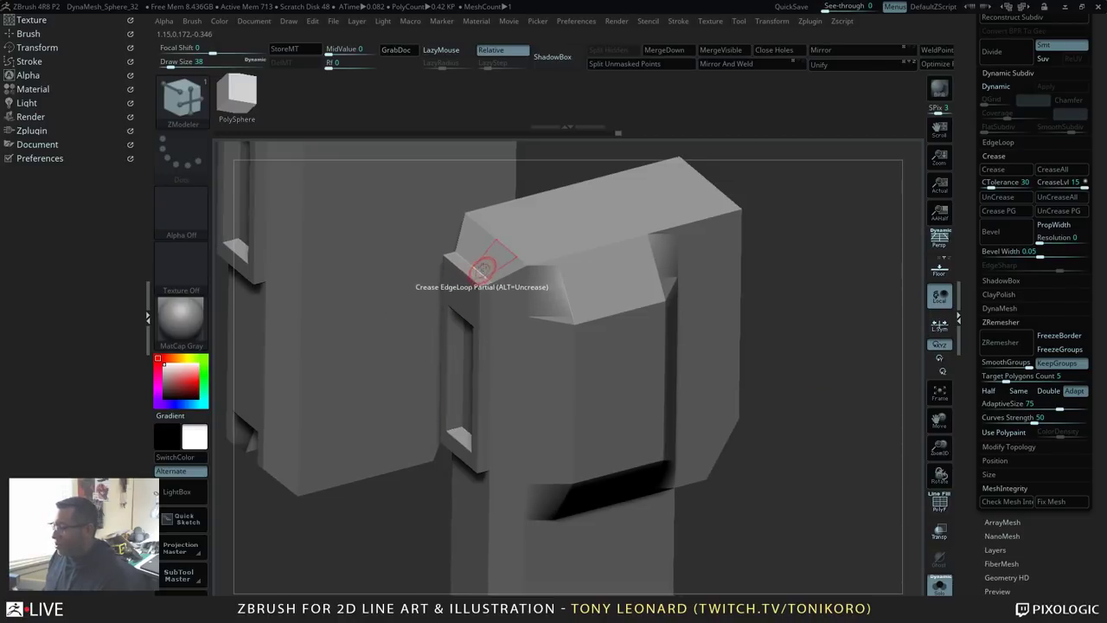
left_click_drag(871, 400, 868, 402)
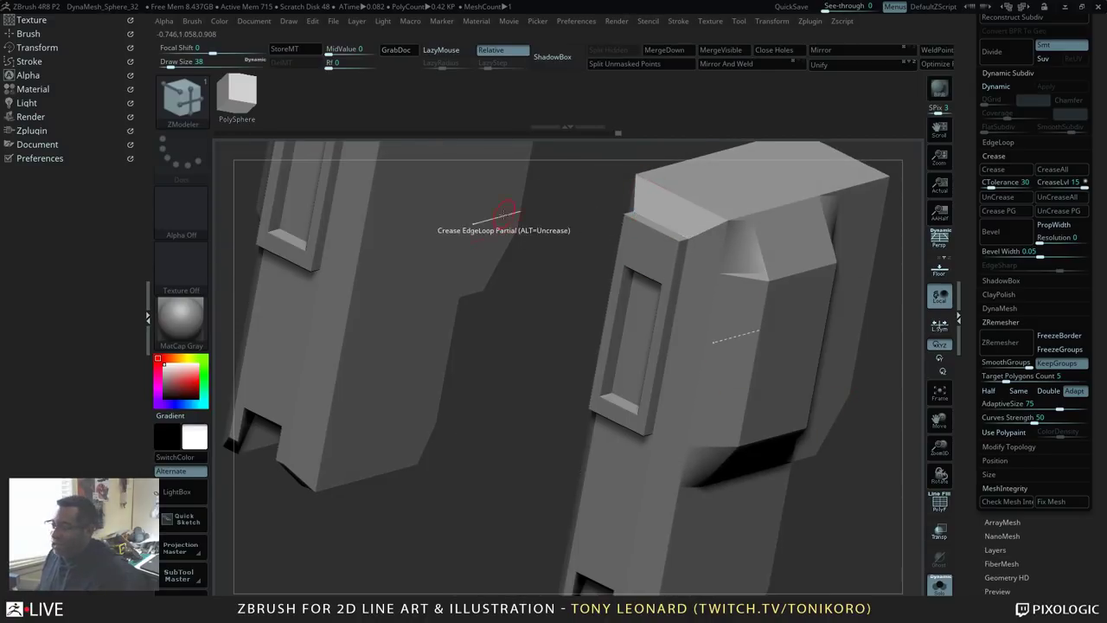
left_click_drag(870, 437, 850, 467)
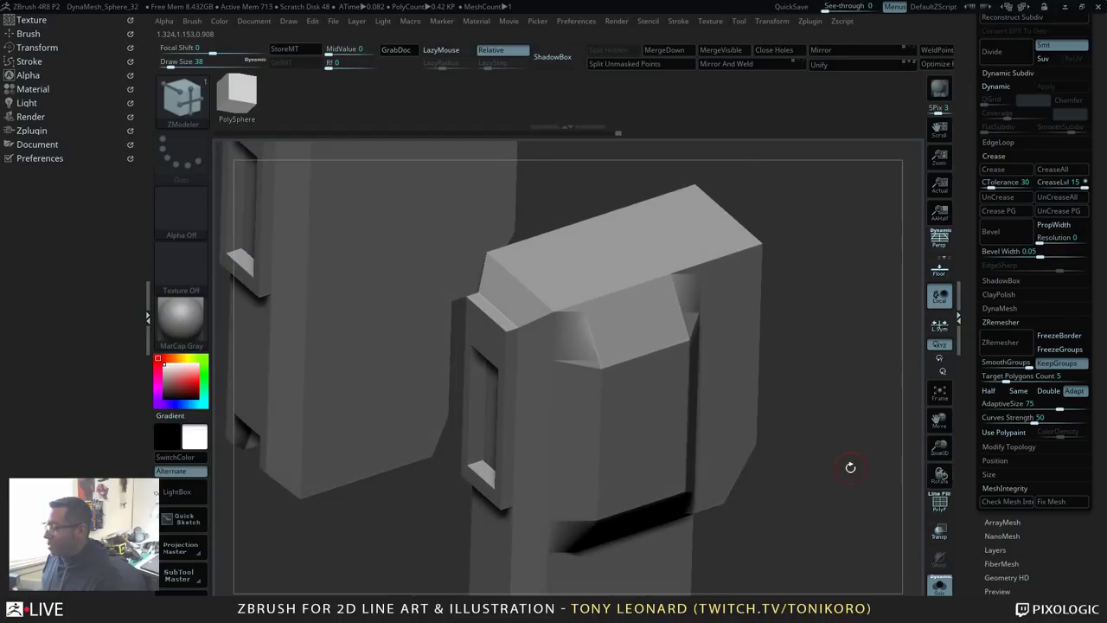
left_click_drag(868, 371, 892, 361)
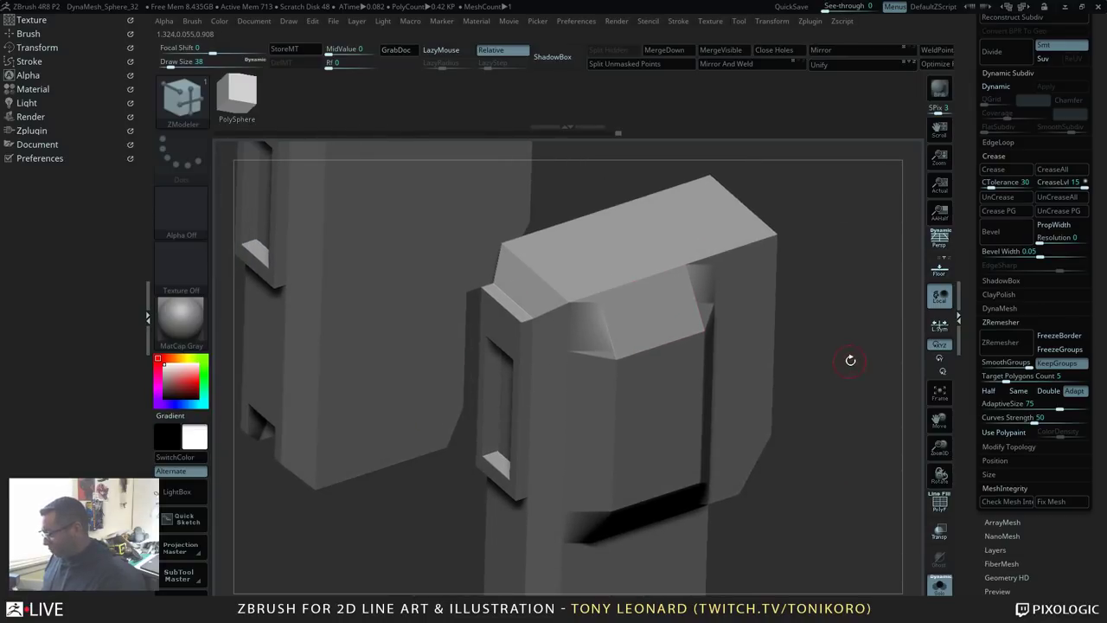
left_click_drag(806, 361, 848, 365)
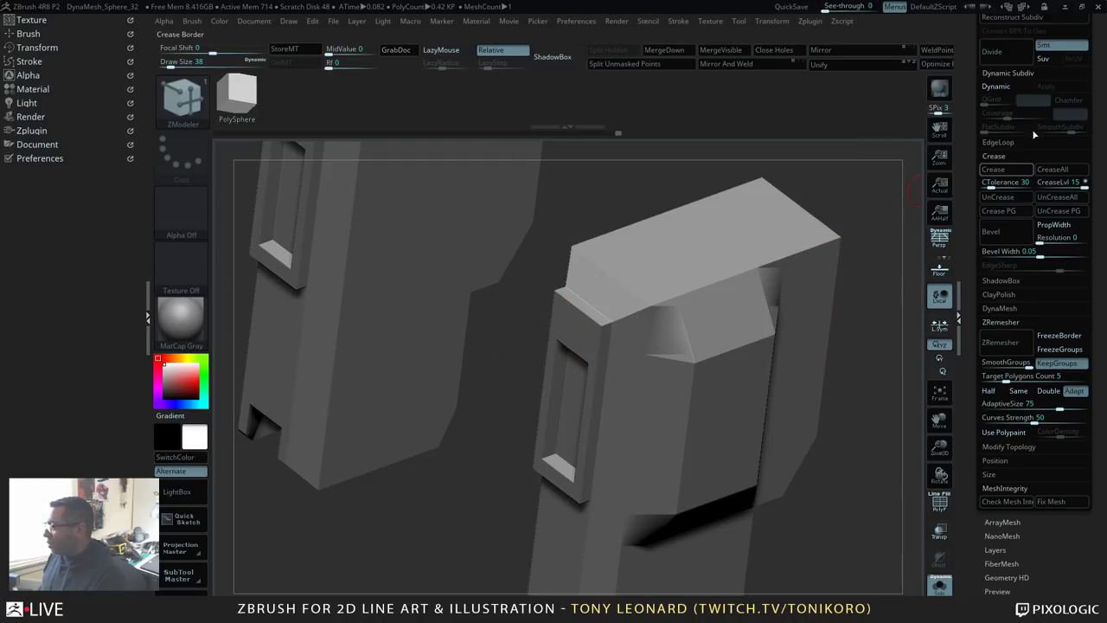
Step: Set the crease tolerance to 70 and the crease level to 3, and turn dynamic subdivision back on to check the edges
left_click_drag(993, 186, 999, 184)
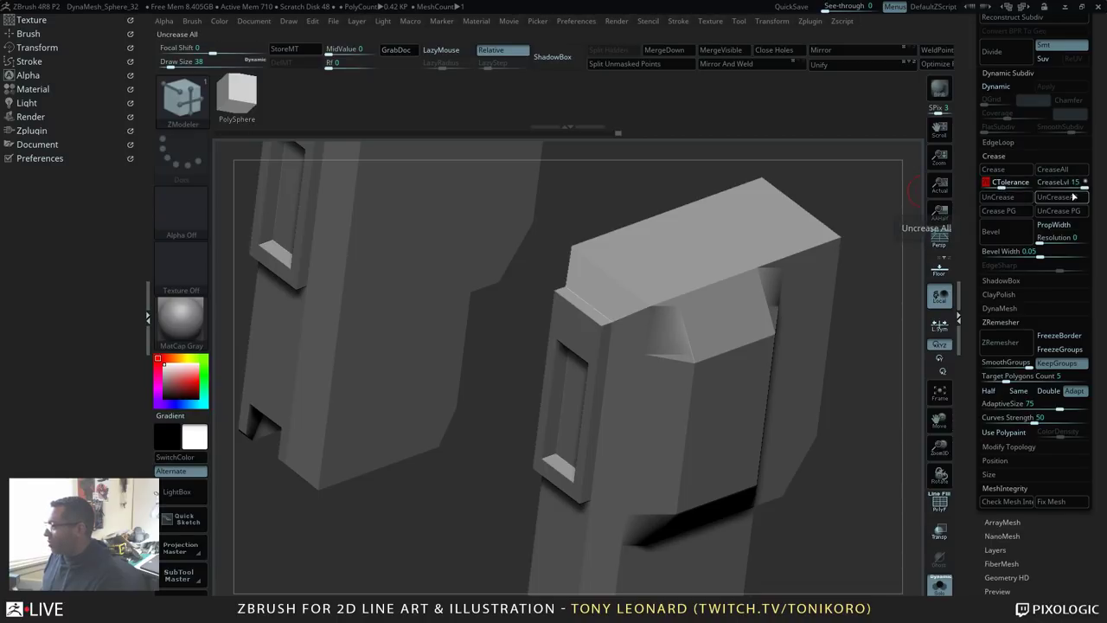
left_click_drag(1079, 185, 1075, 184)
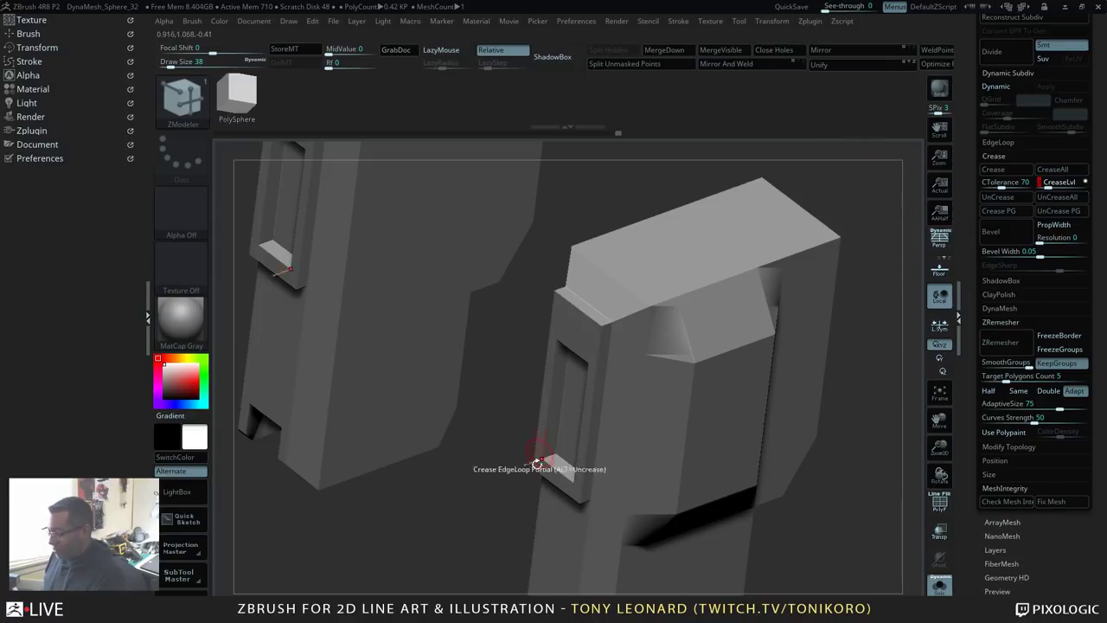
key("d")
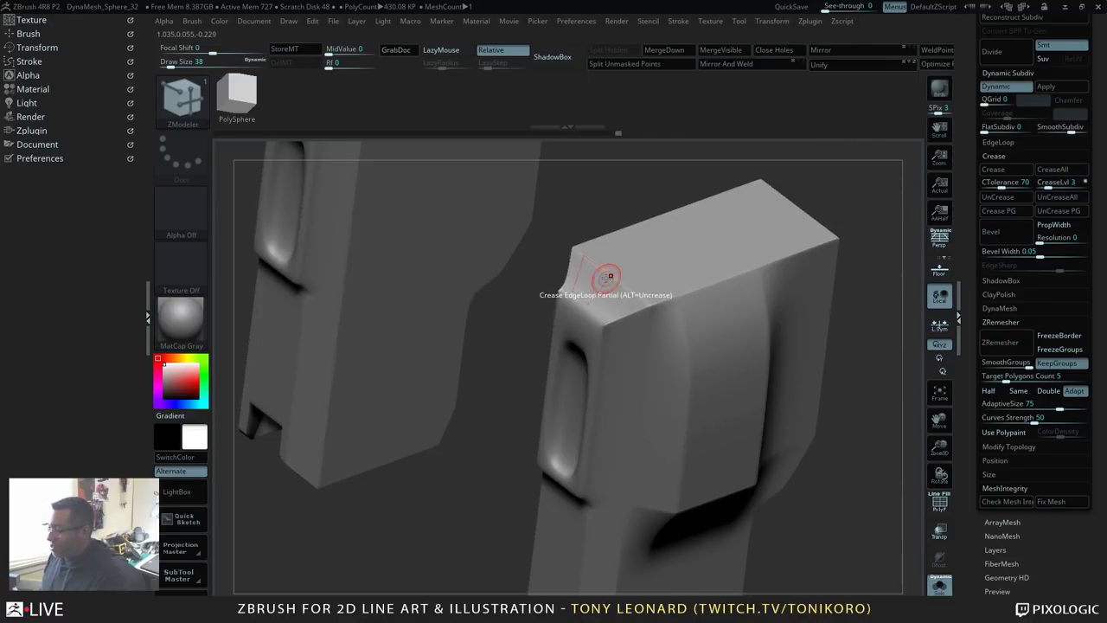
left_click_drag(877, 398, 782, 390)
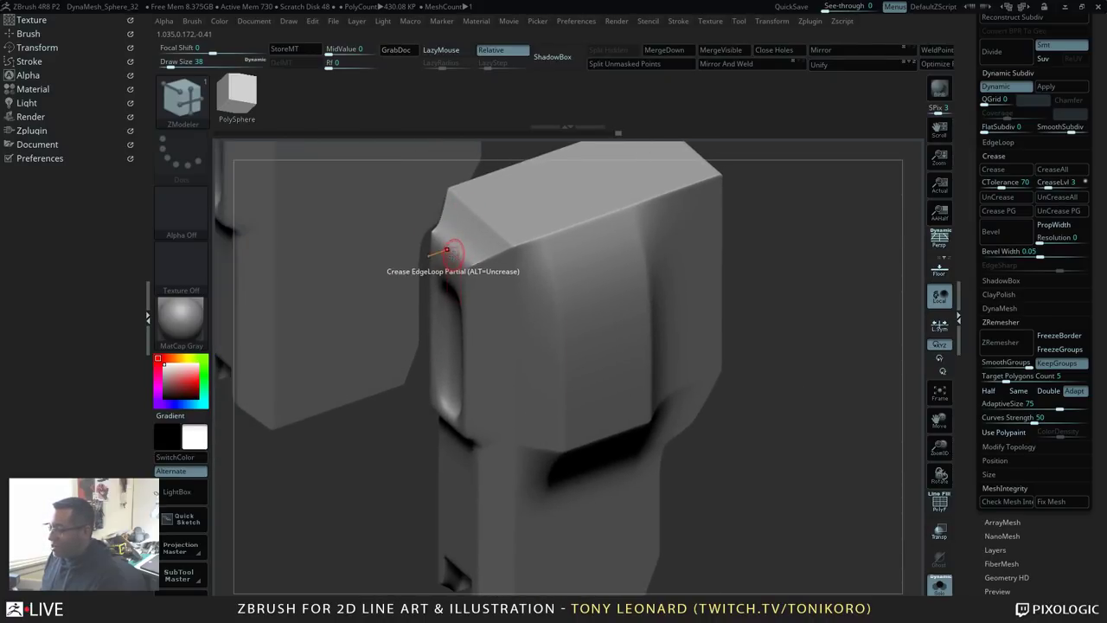
left_click(447, 251)
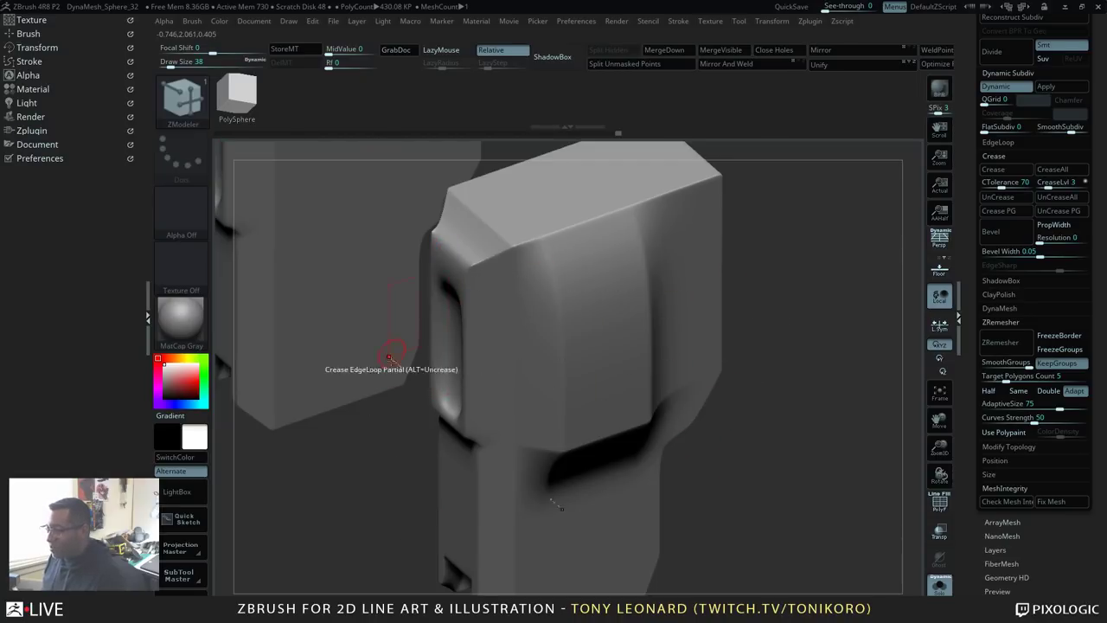
Step: Frame the mirrored parts and examine their smoothed slot, bevels and side bulge from the front and side
left_click_drag(766, 456, 789, 448)
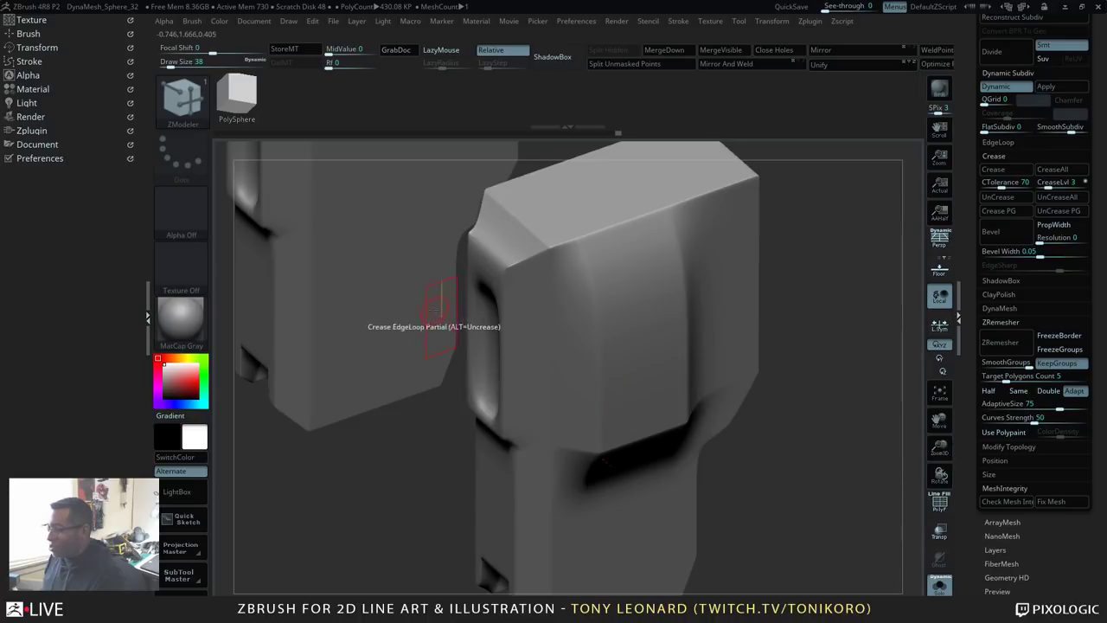
left_click(496, 255, "alt")
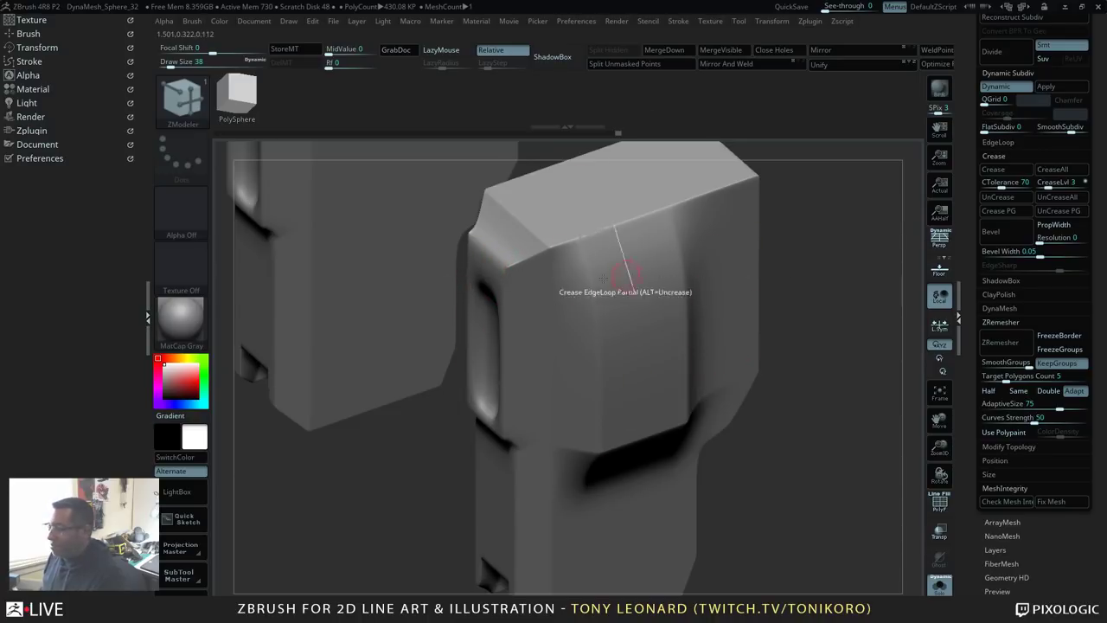
key("f")
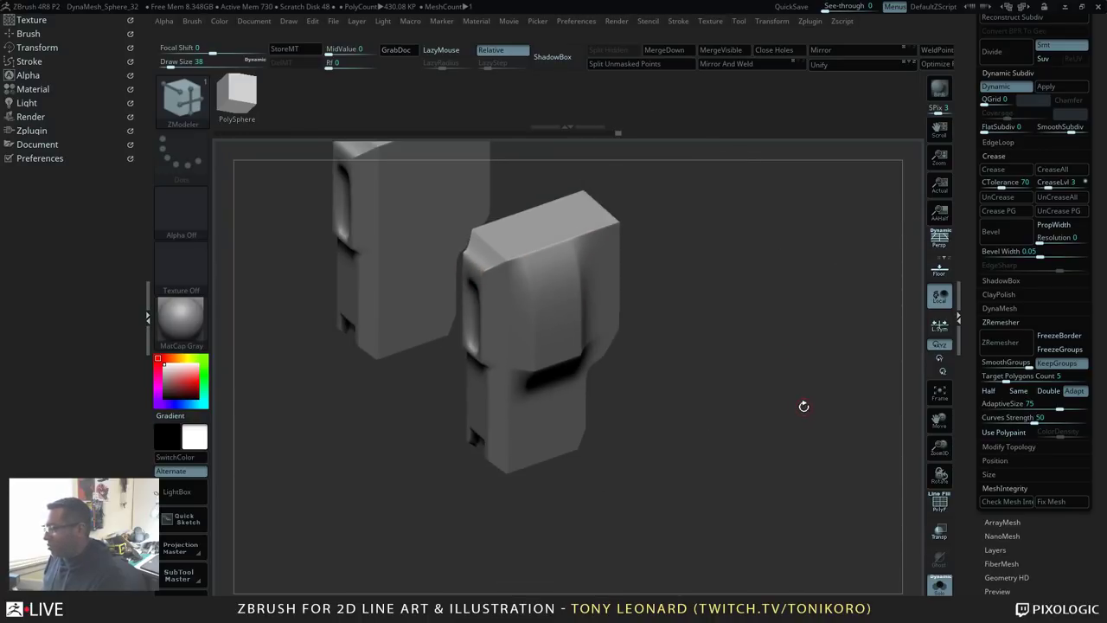
left_click_drag(803, 407, 831, 403)
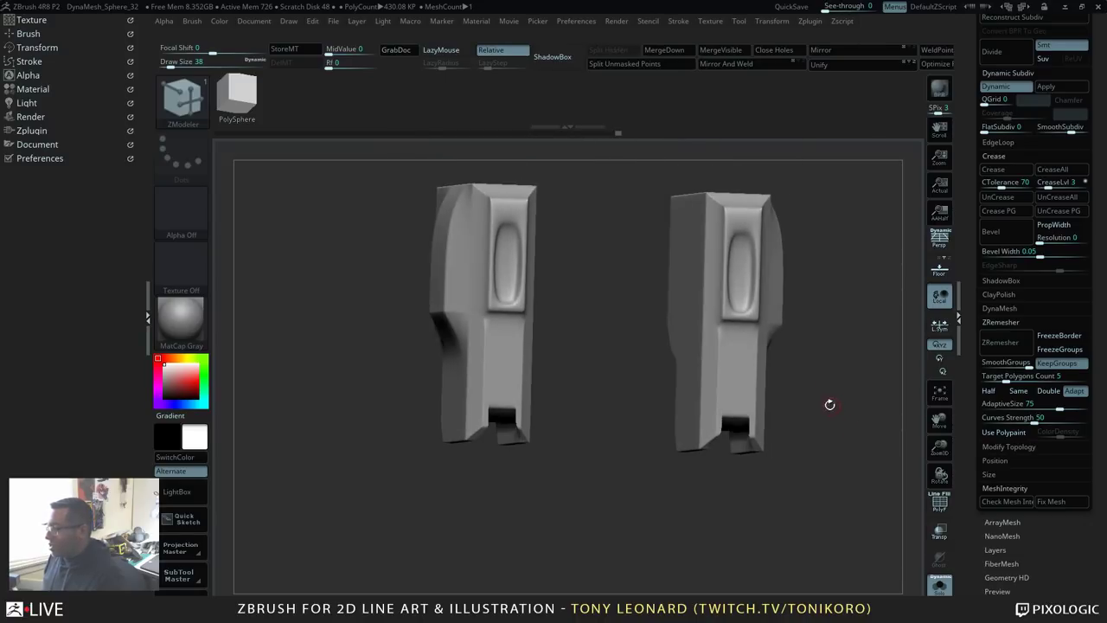
left_click_drag(843, 294, 834, 379)
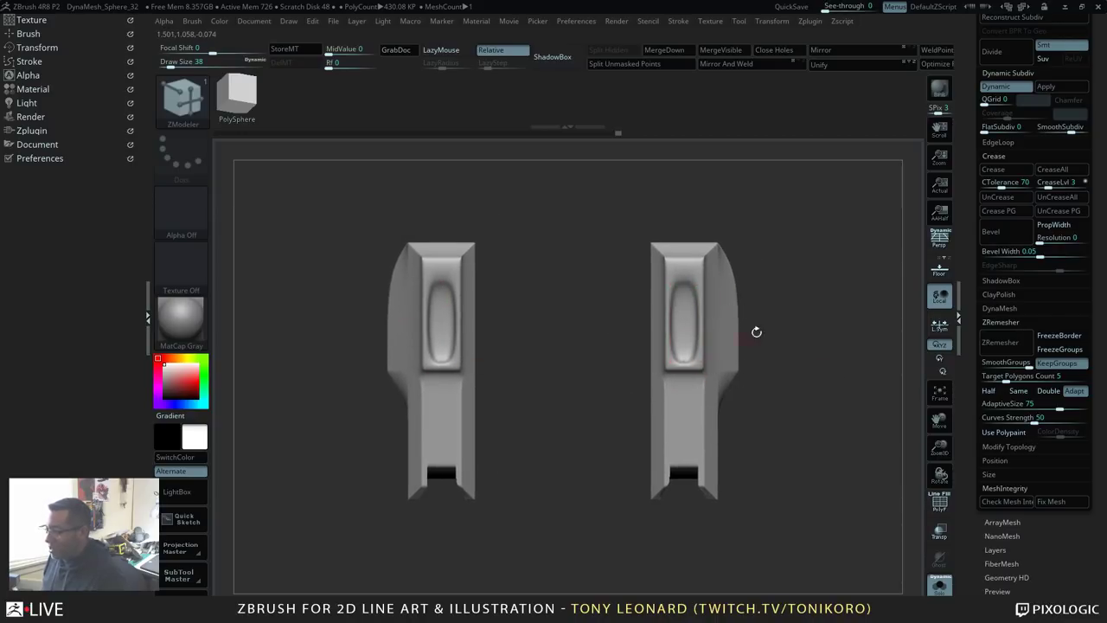
left_click_drag(758, 331, 808, 465)
key("shift")
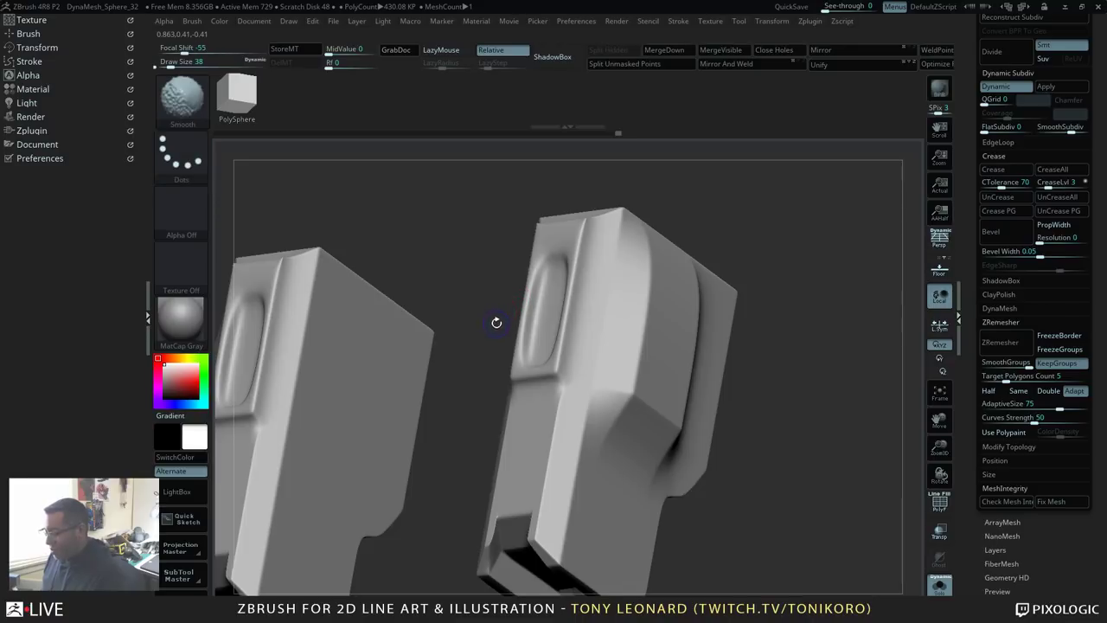
Step: Turn off dynamic subdivision and show the polyframe to inspect the edges inside the recessed slot
key("shift+d")
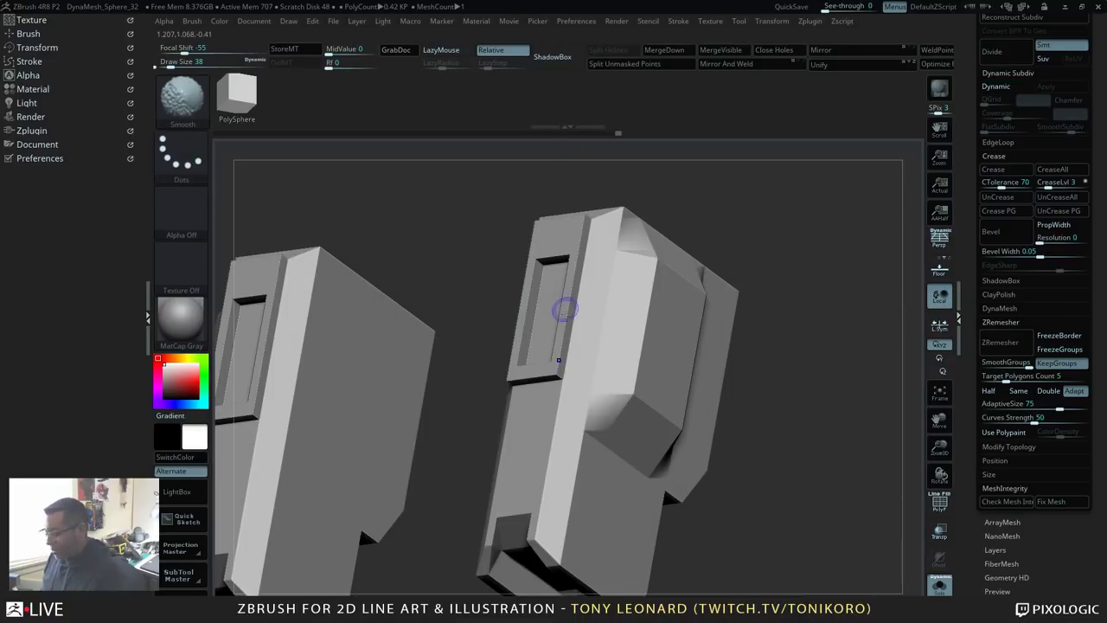
key("shift+f")
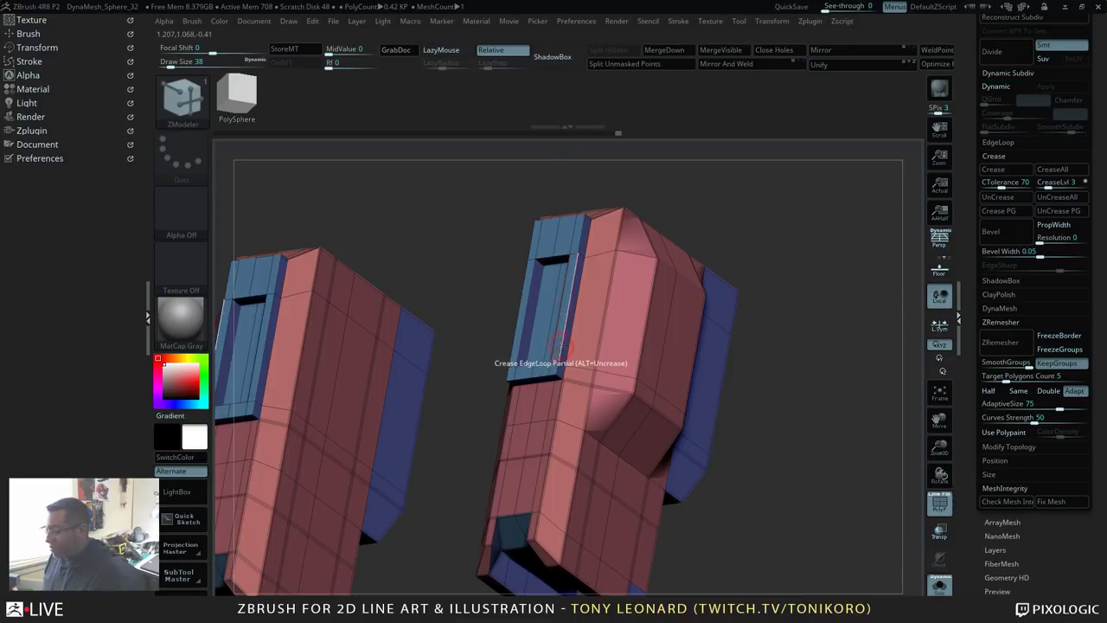
left_click_drag(827, 368, 693, 205)
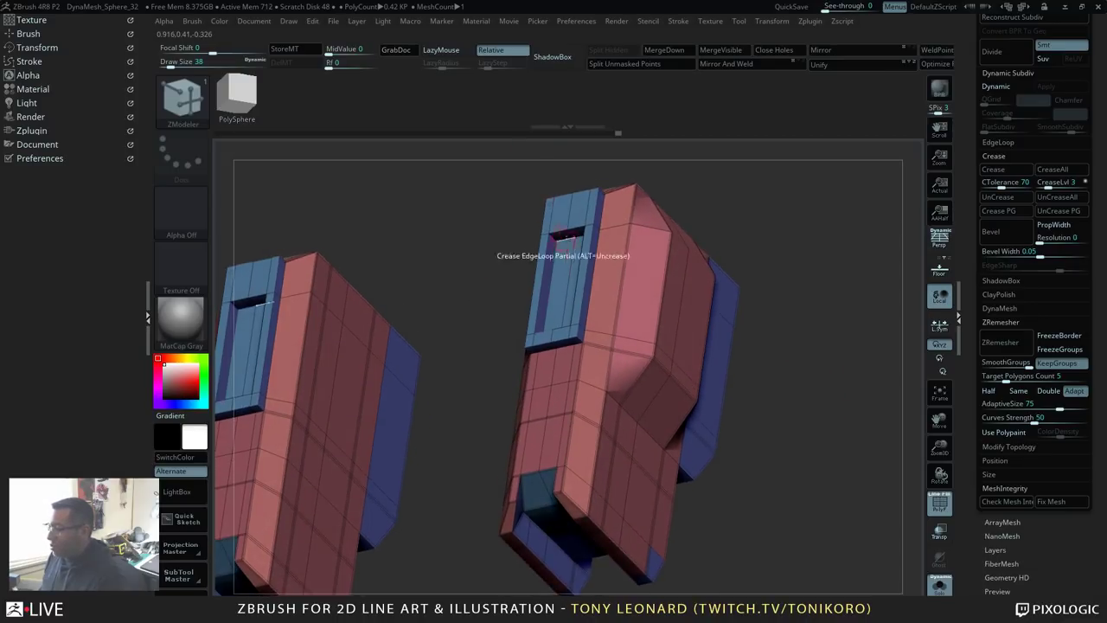
left_click(569, 255)
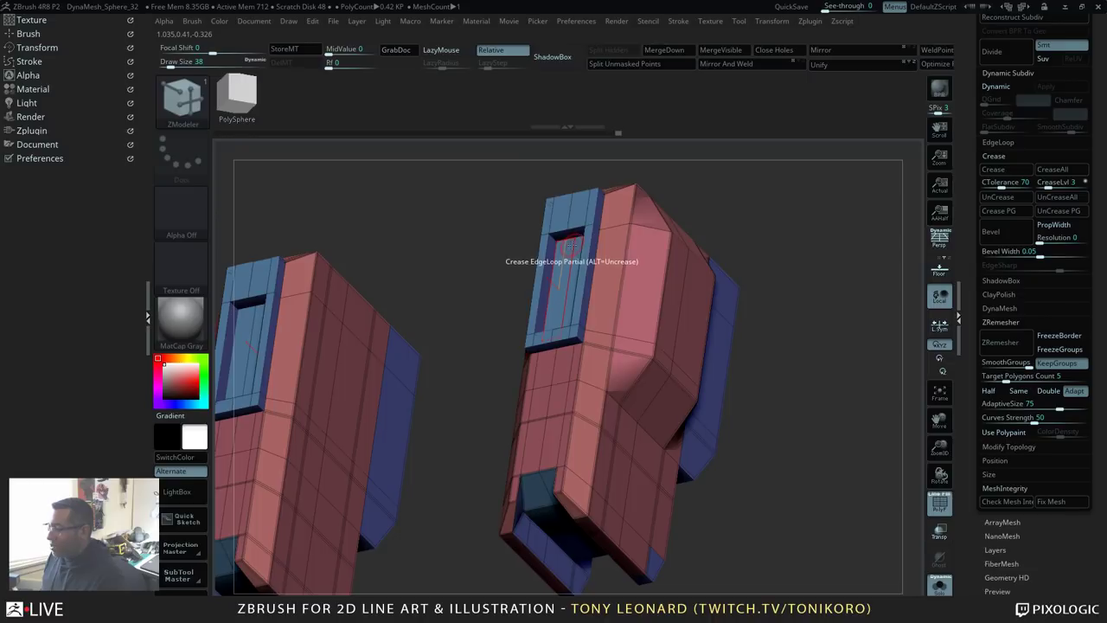
left_click(574, 246, "alt")
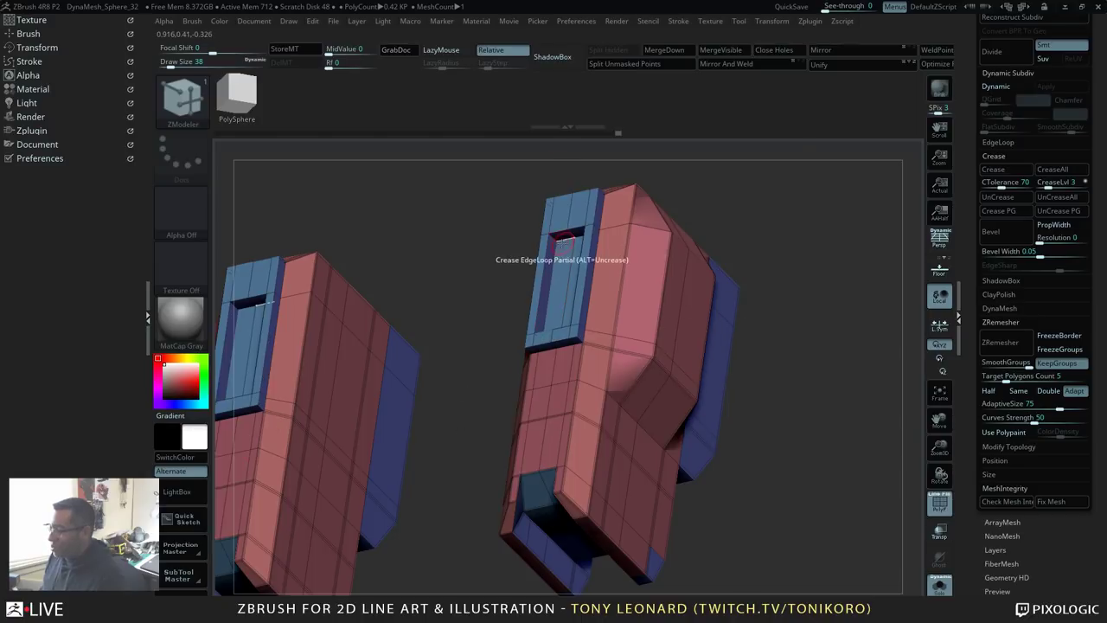
left_click(555, 269)
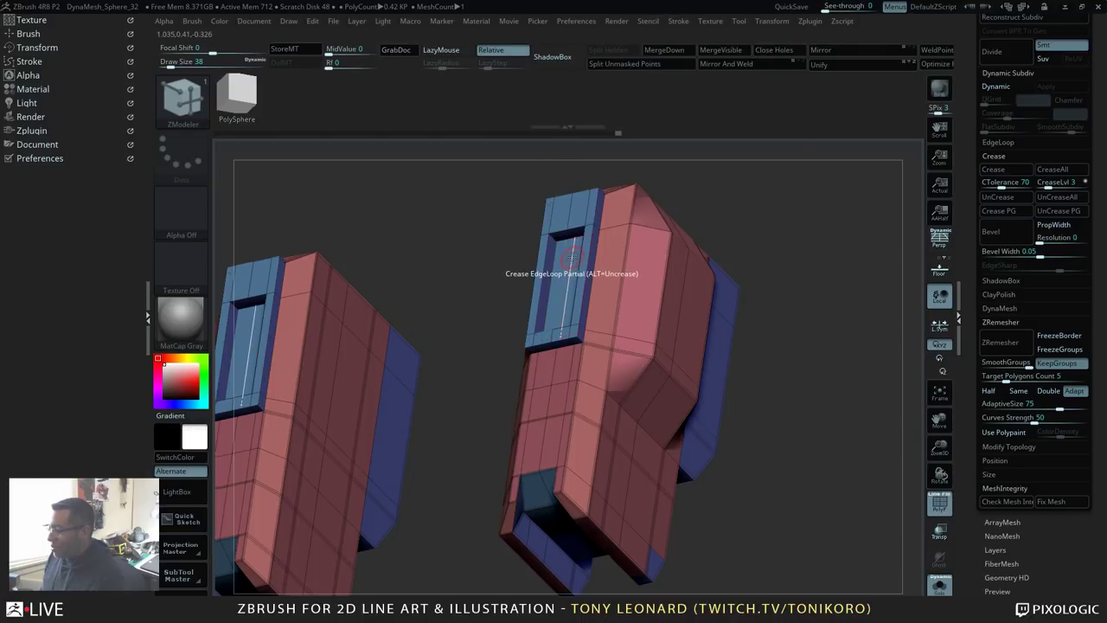
Step: Set the ZModeler edge action to Insert and add a crosswise edge loop near each end of the slot
key("space")
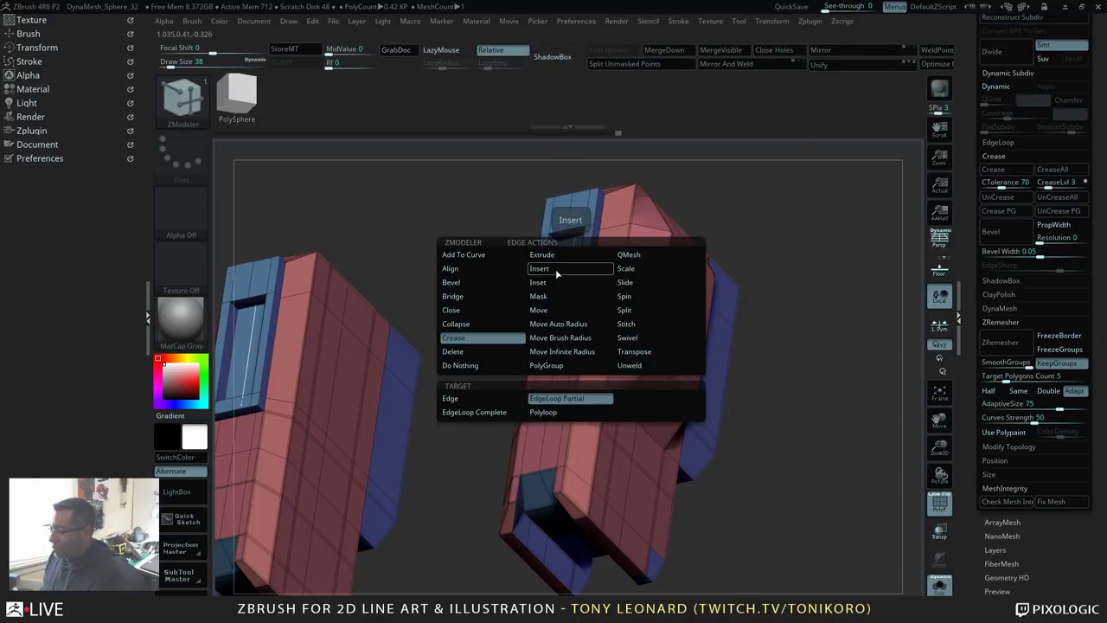
left_click(556, 269)
left_click(576, 247)
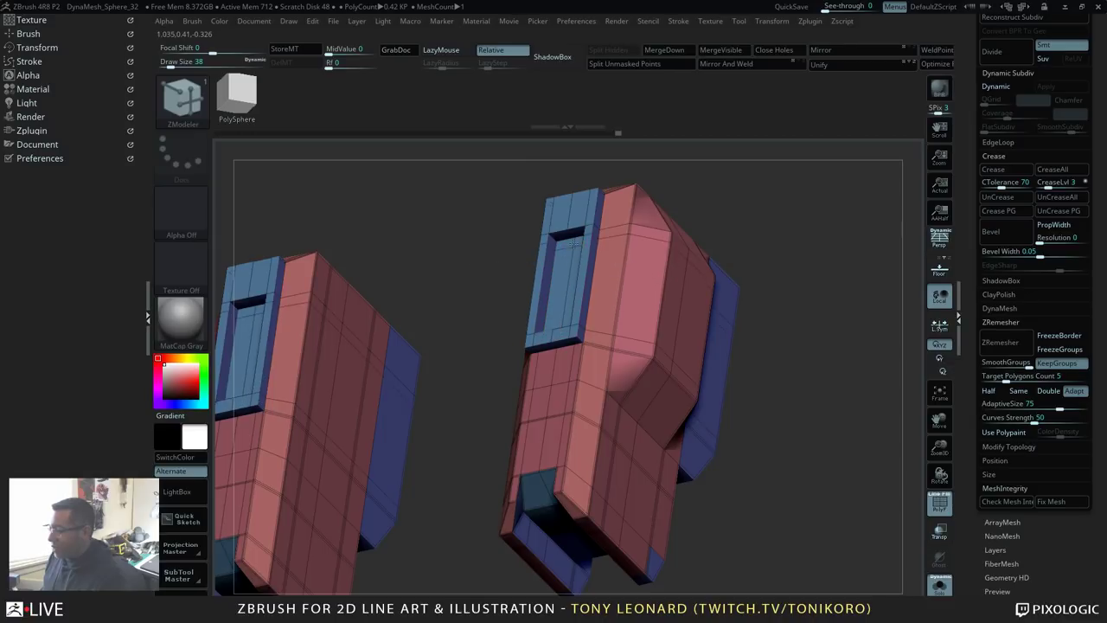
left_click_drag(577, 237, 578, 237)
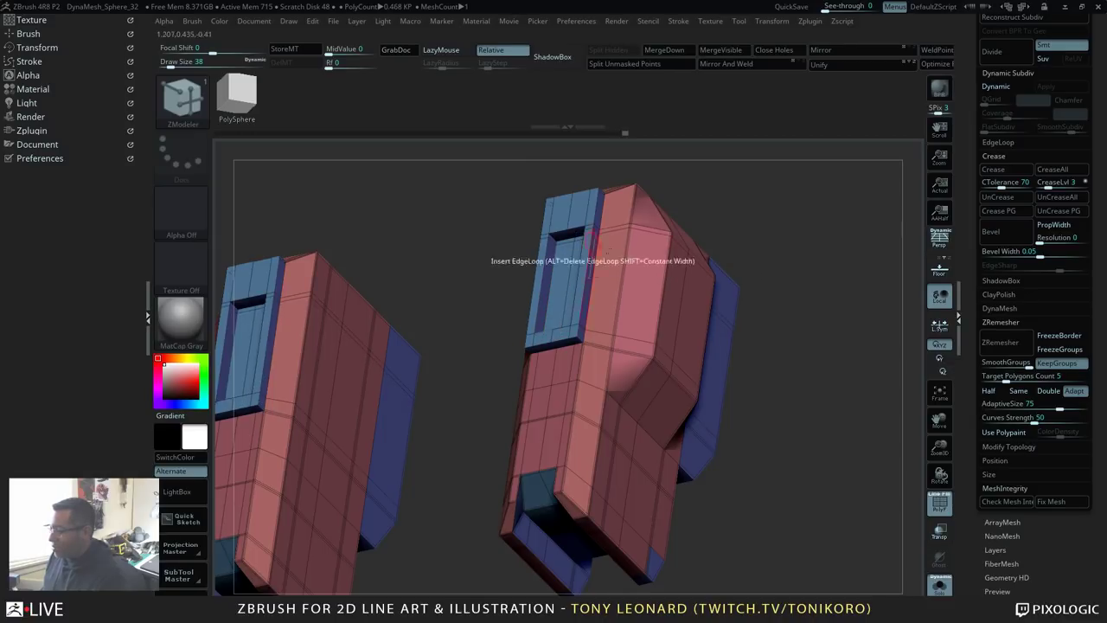
left_click_drag(774, 381, 832, 449)
left_click_drag(575, 323, 576, 354)
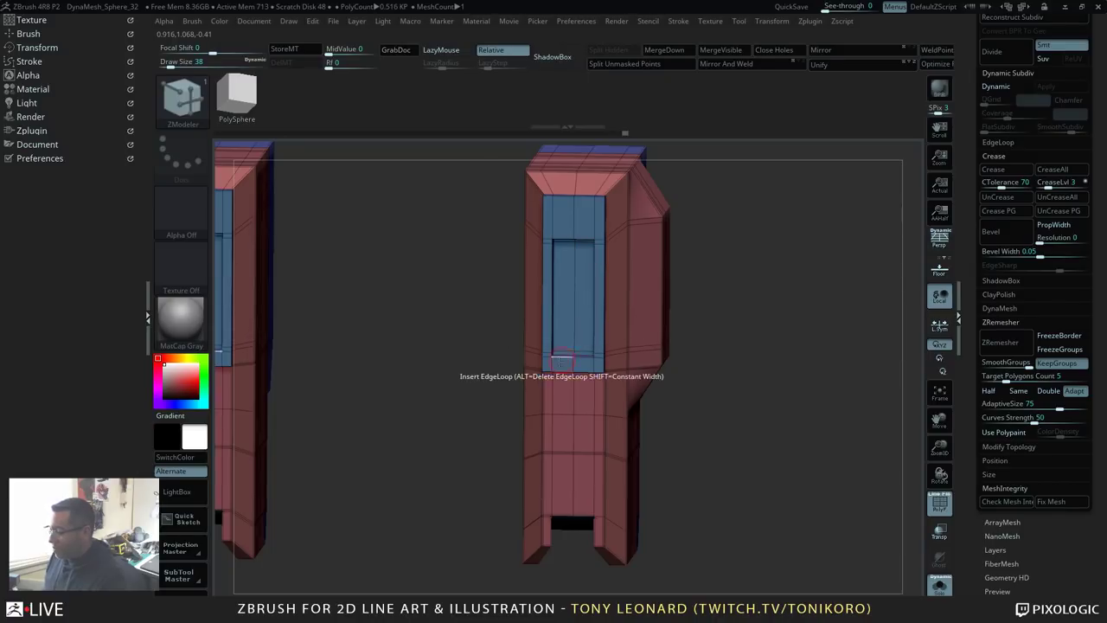
Step: Try the Multiple EdgeLoops target on an edge at the slot's lower end, and undo the insertion
key("space")
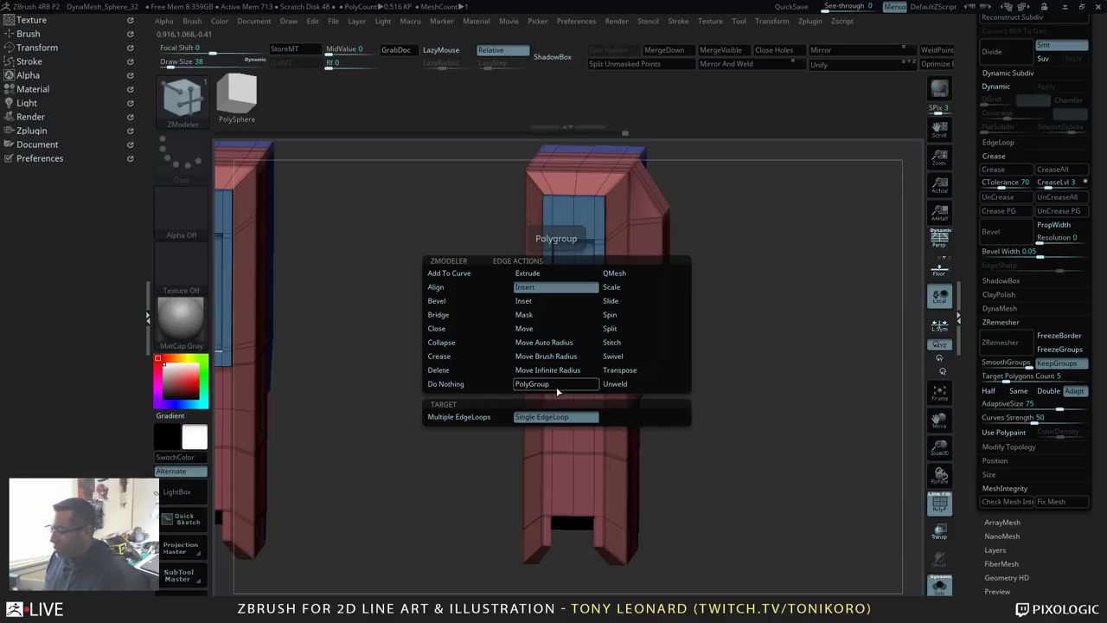
left_click(468, 418)
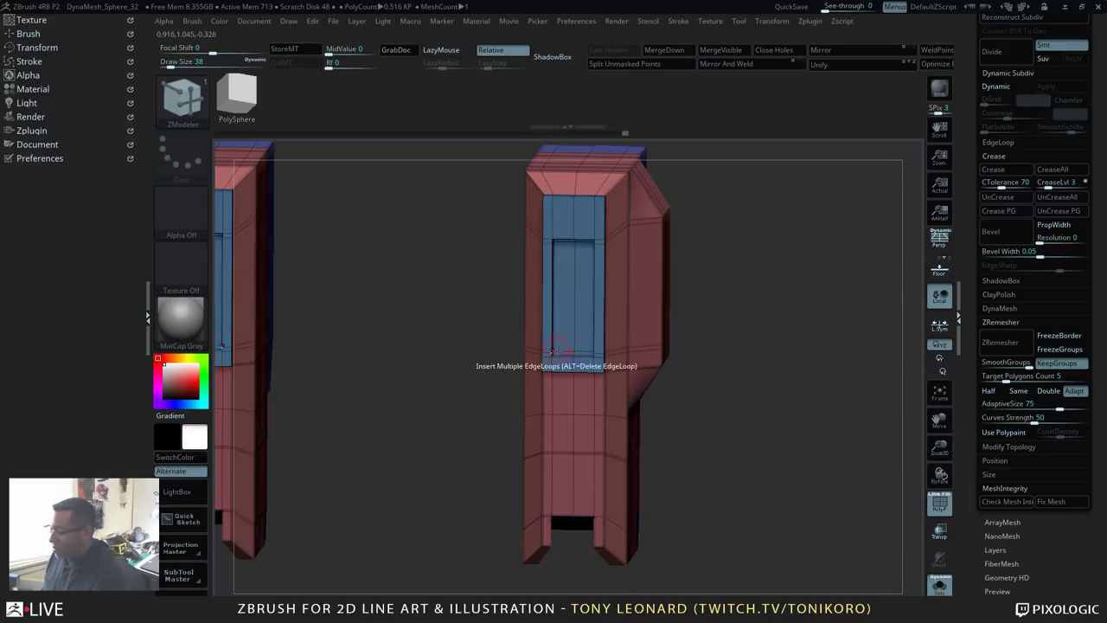
left_click_drag(561, 350, 566, 350)
left_click(562, 352)
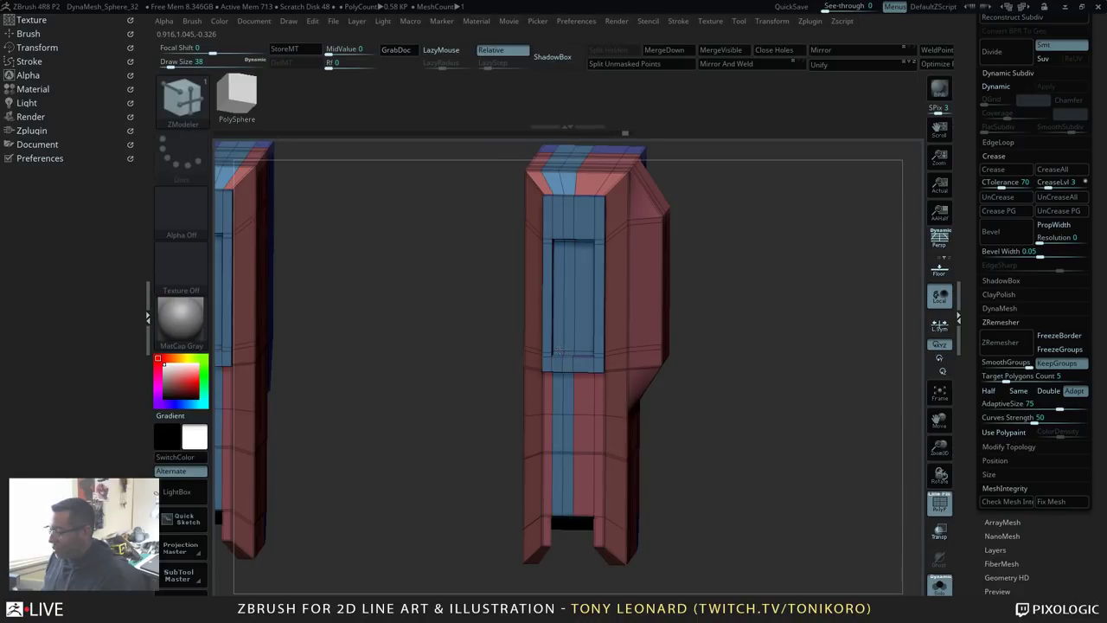
key("ctrl+z")
key("ctrl+z")
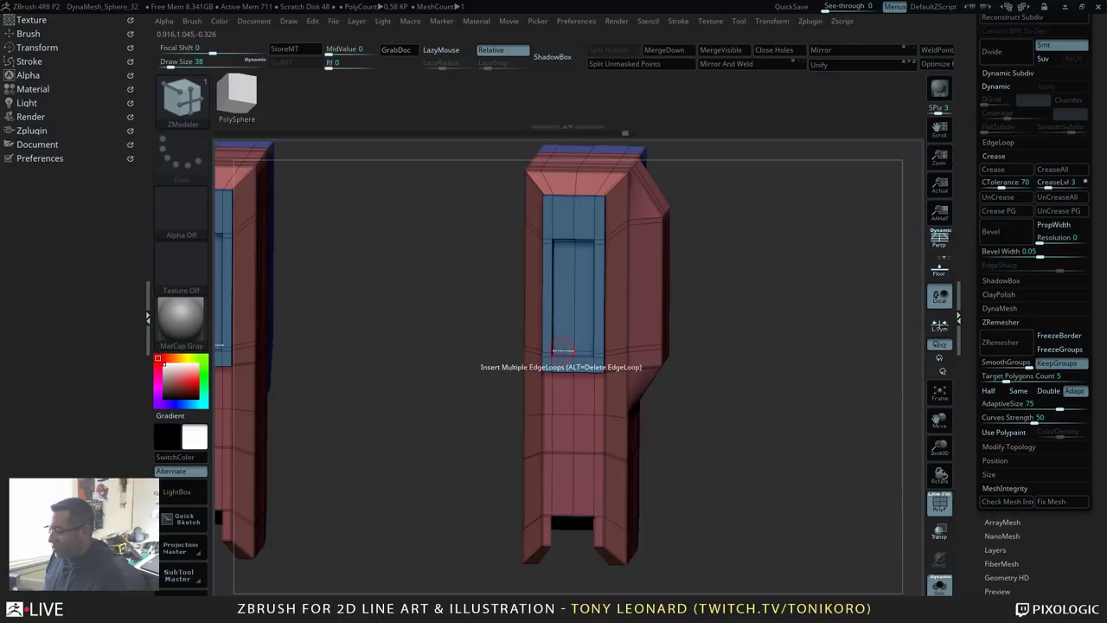
Step: Set the Insert target back to Single EdgeLoop and add a lengthwise edge loop near each long side of the slot
key("space")
left_click(555, 416)
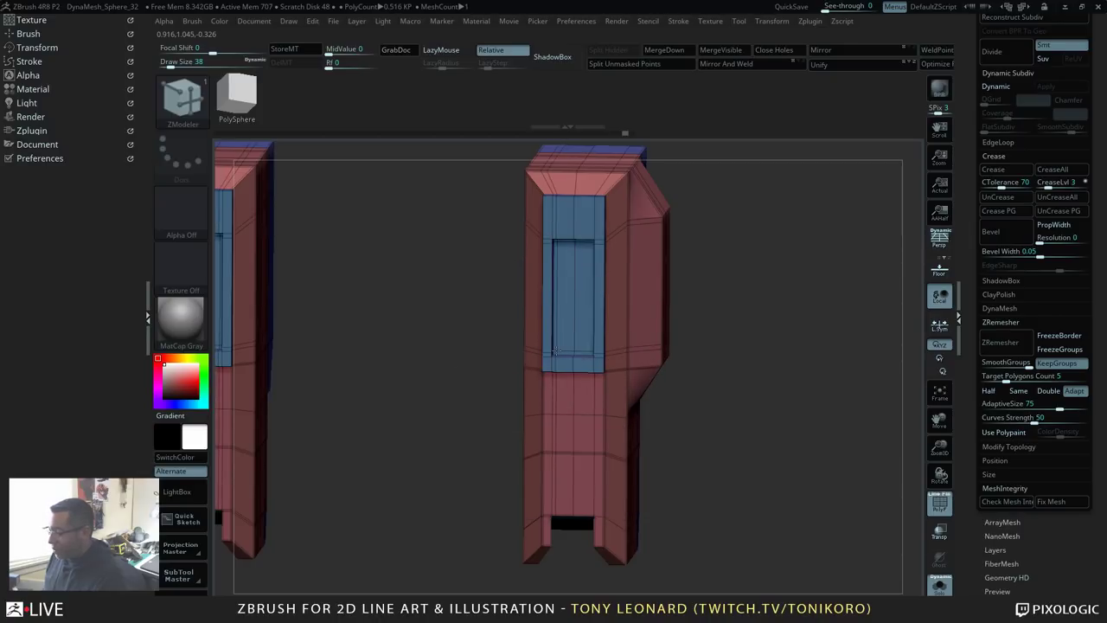
left_click(585, 350)
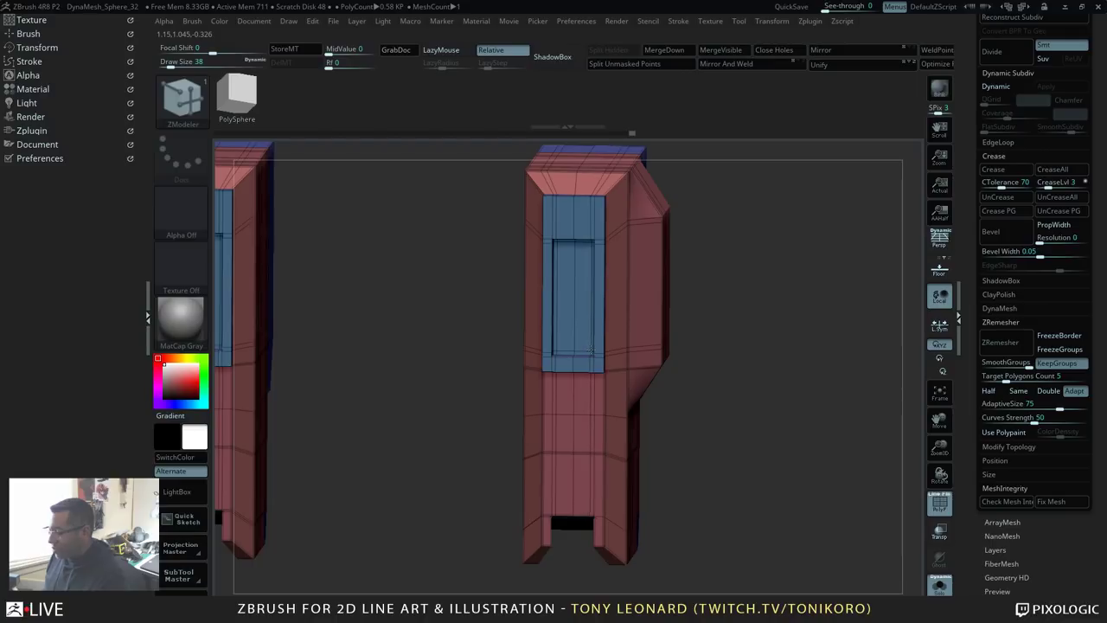
left_click(592, 350)
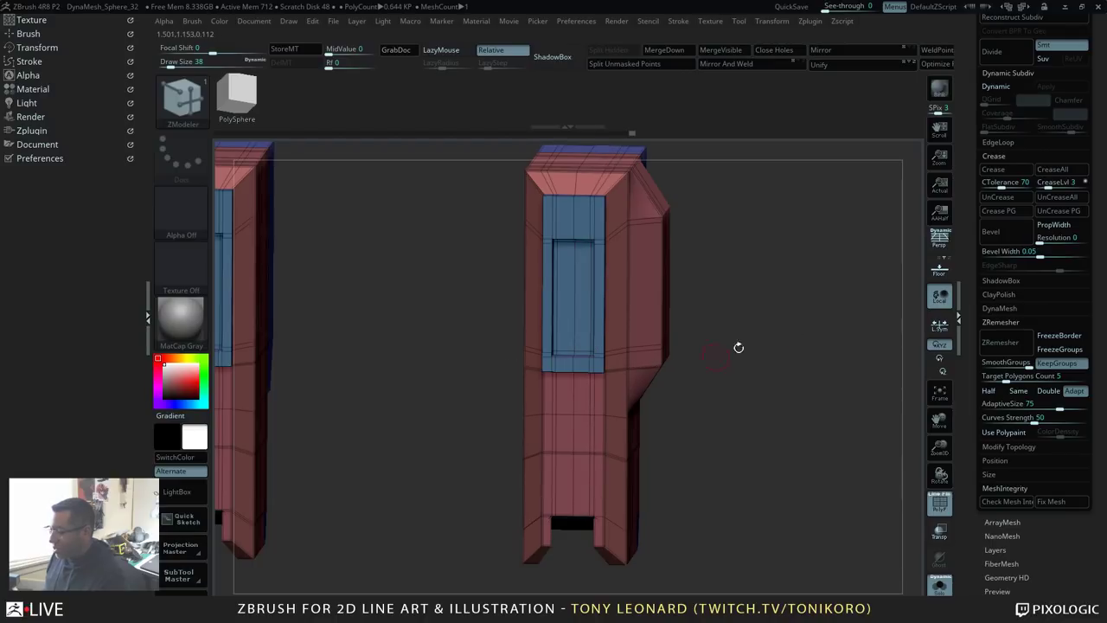
Step: Turn dynamic subdivision on and check the smoothed slot and its raised frame up close
key("d")
left_click_drag(779, 430, 810, 402)
left_click_drag(474, 346, 638, 294)
left_click_drag(713, 236, 783, 322)
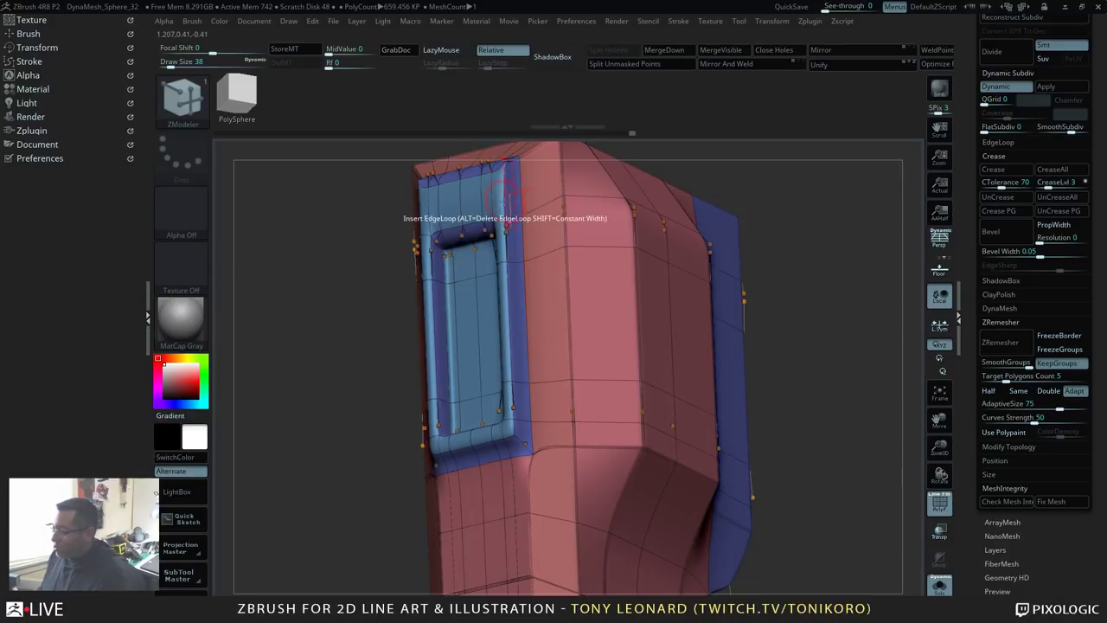
Step: Try inserting an edge loop across the raised frame at the slot's upper end with dynamic subdivision on
left_click(502, 195)
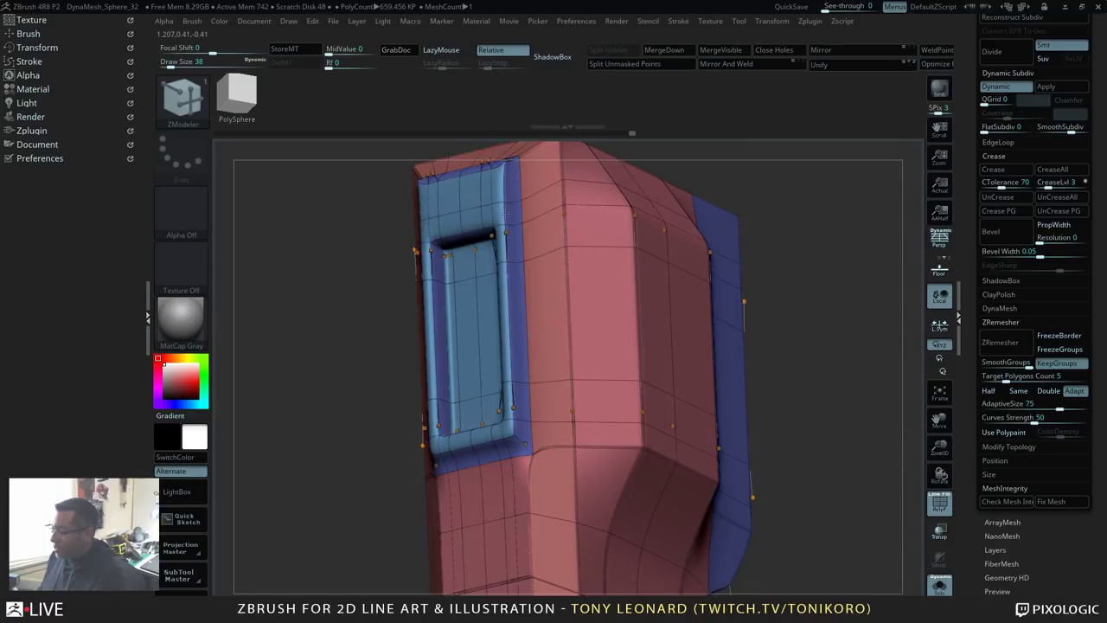
left_click_drag(507, 230, 506, 239)
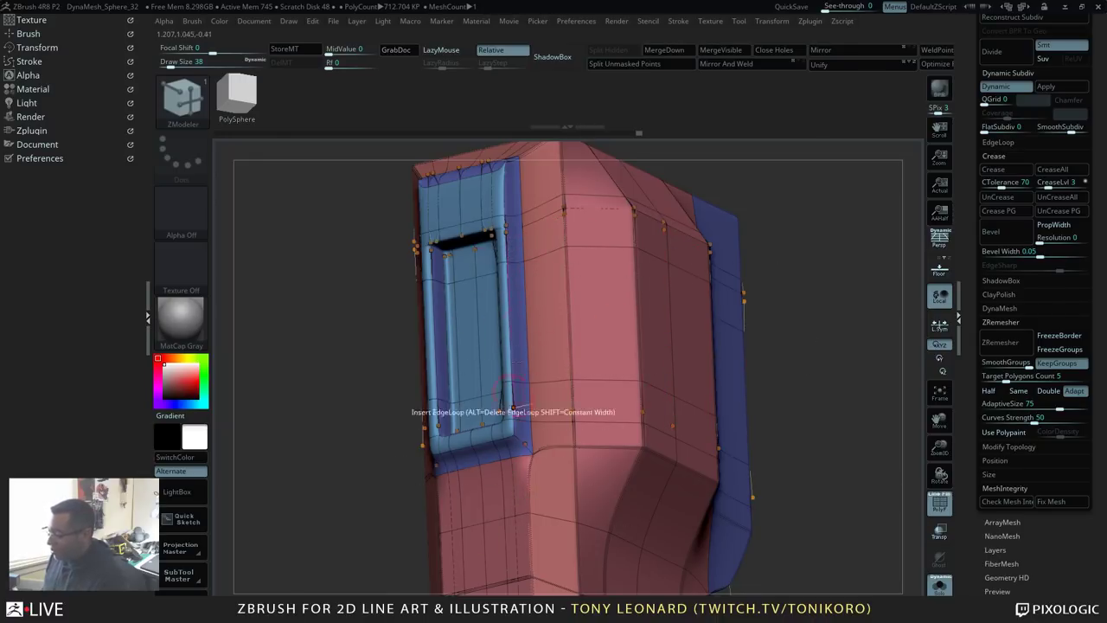
left_click(513, 405)
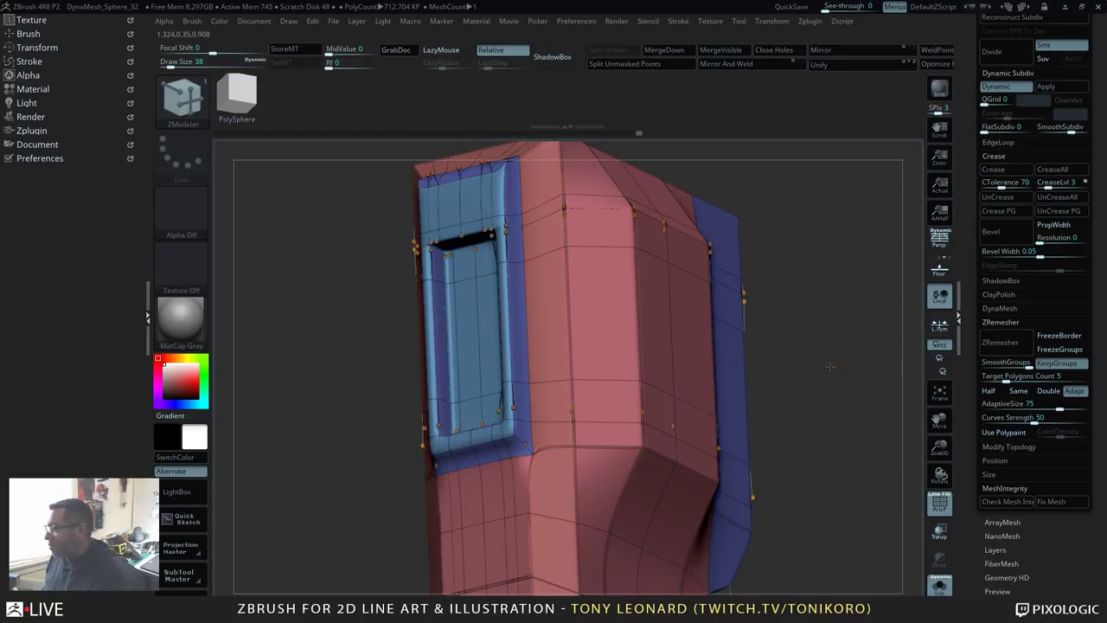
left_click_drag(831, 366, 387, 326)
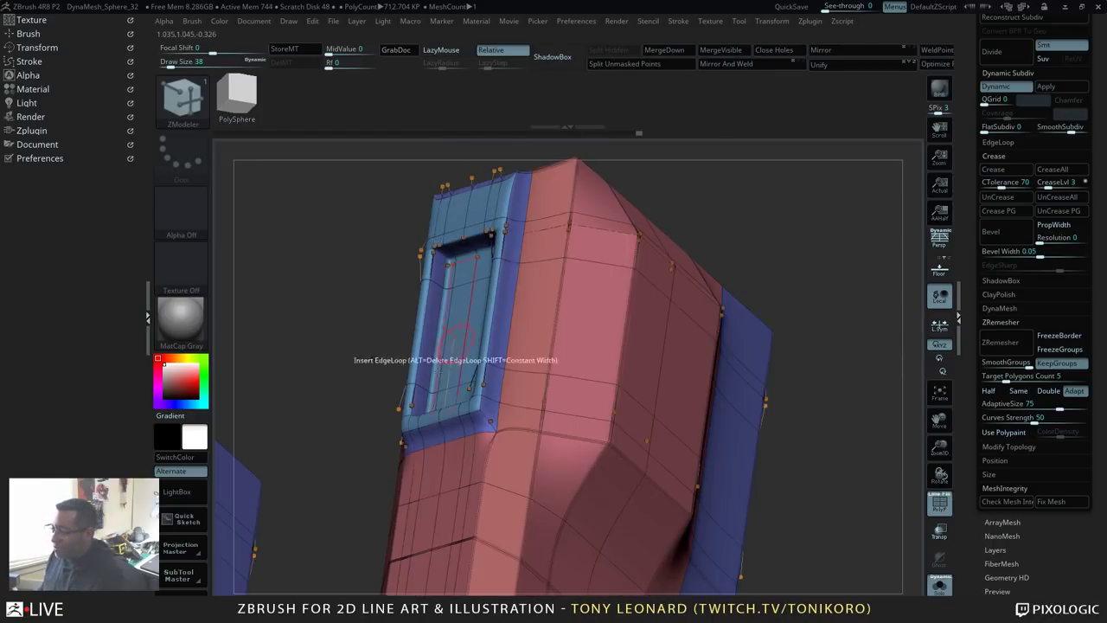
Step: Turn off dynamic subdivision and insert a crosswise edge loop on the raised frame just above the slot
key("shift+d")
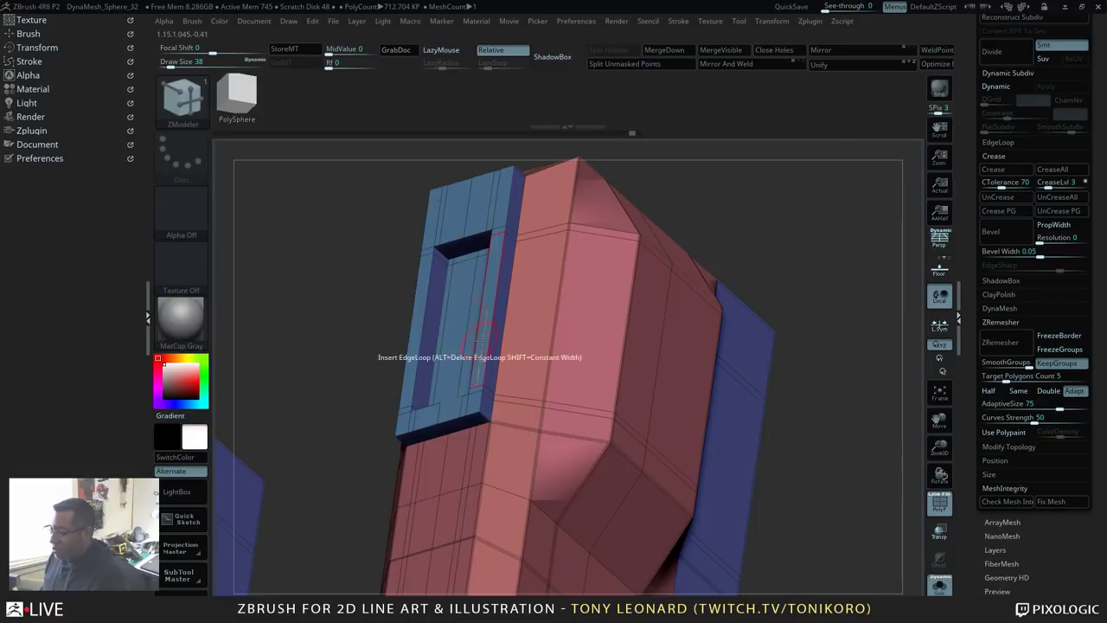
left_click_drag(740, 223, 841, 230)
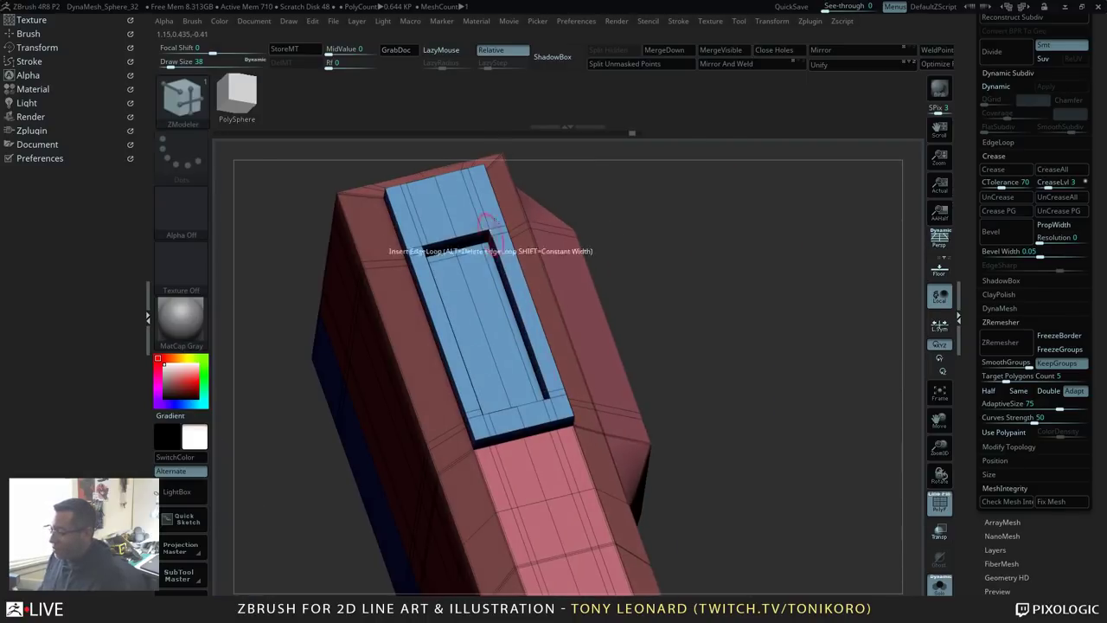
left_click(477, 222)
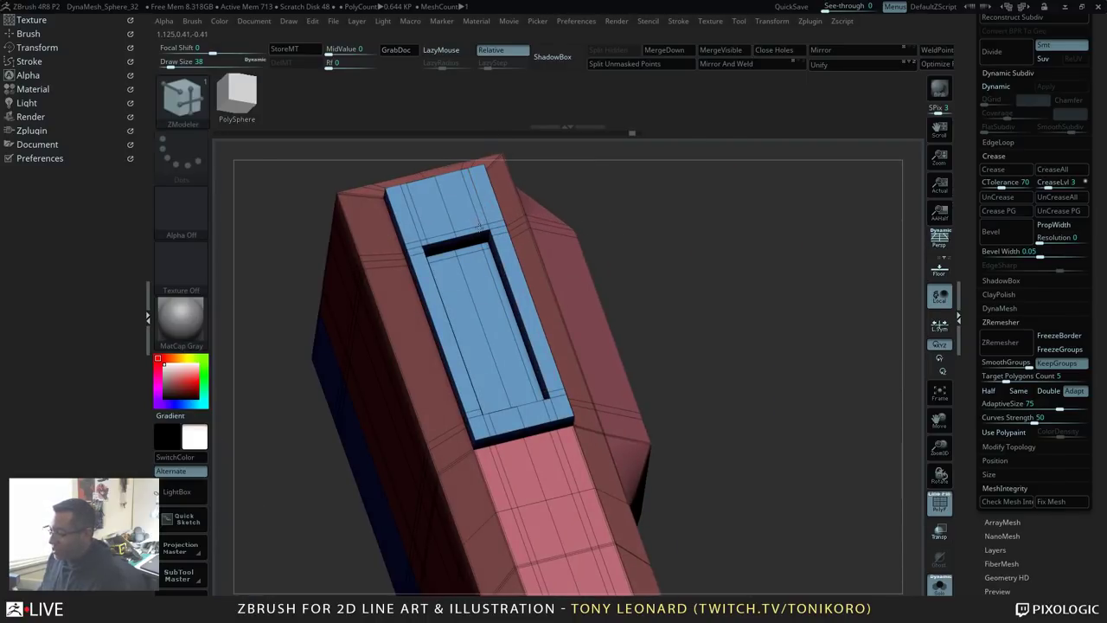
Step: Insert a lengthwise edge loop close to each outer side of the raised frame around the slot
left_click_drag(750, 214, 725, 323)
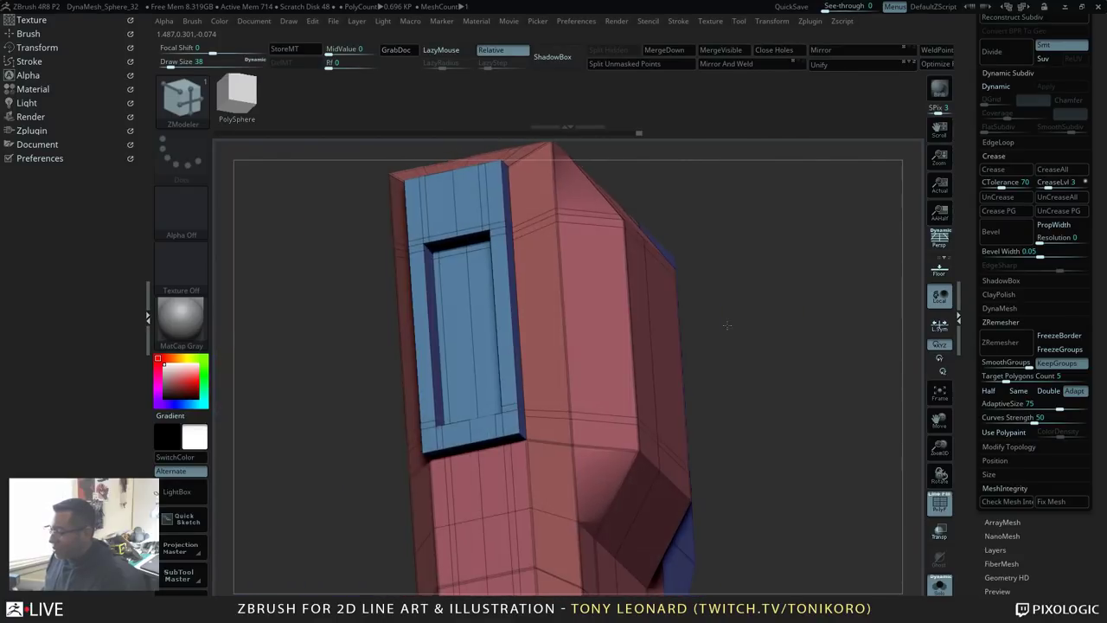
left_click(515, 436)
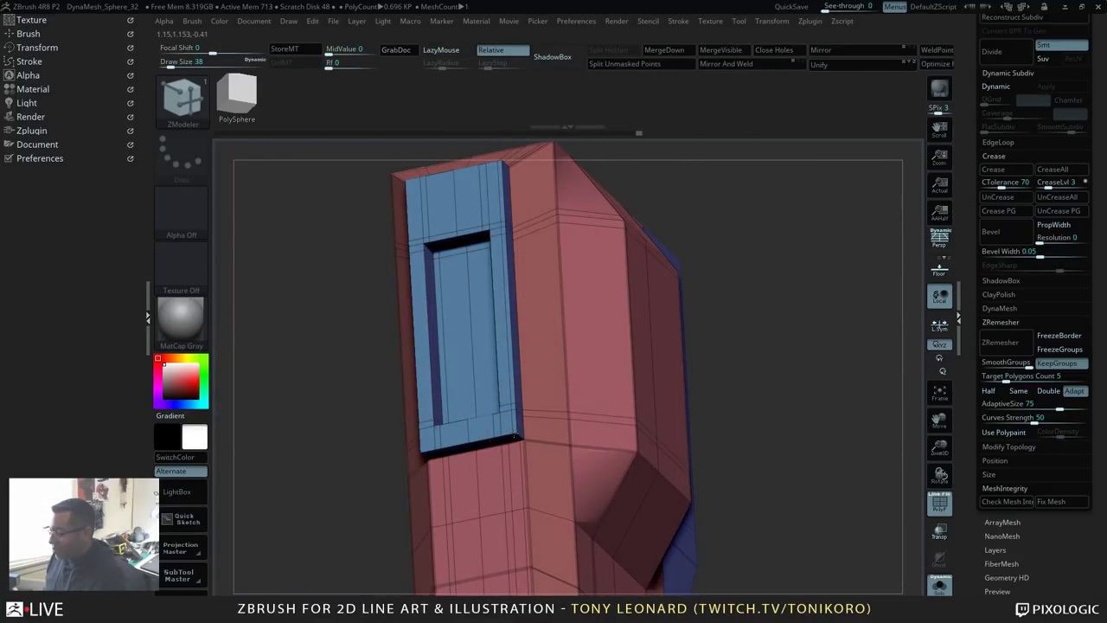
left_click(424, 450)
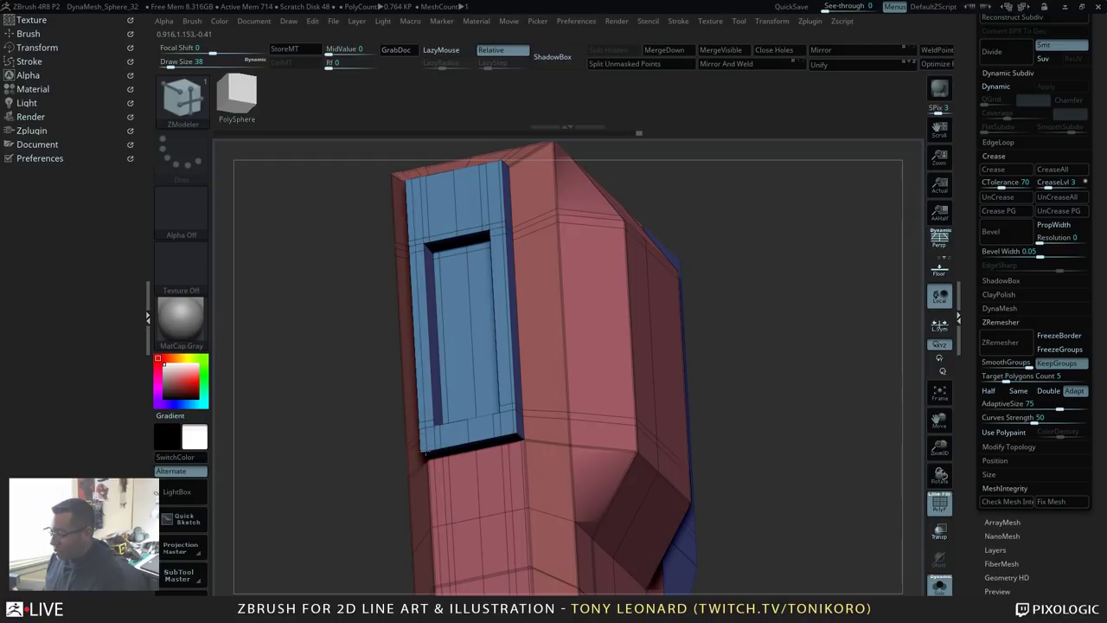
left_click_drag(740, 424, 852, 463)
left_click_drag(771, 346, 801, 545, "alt")
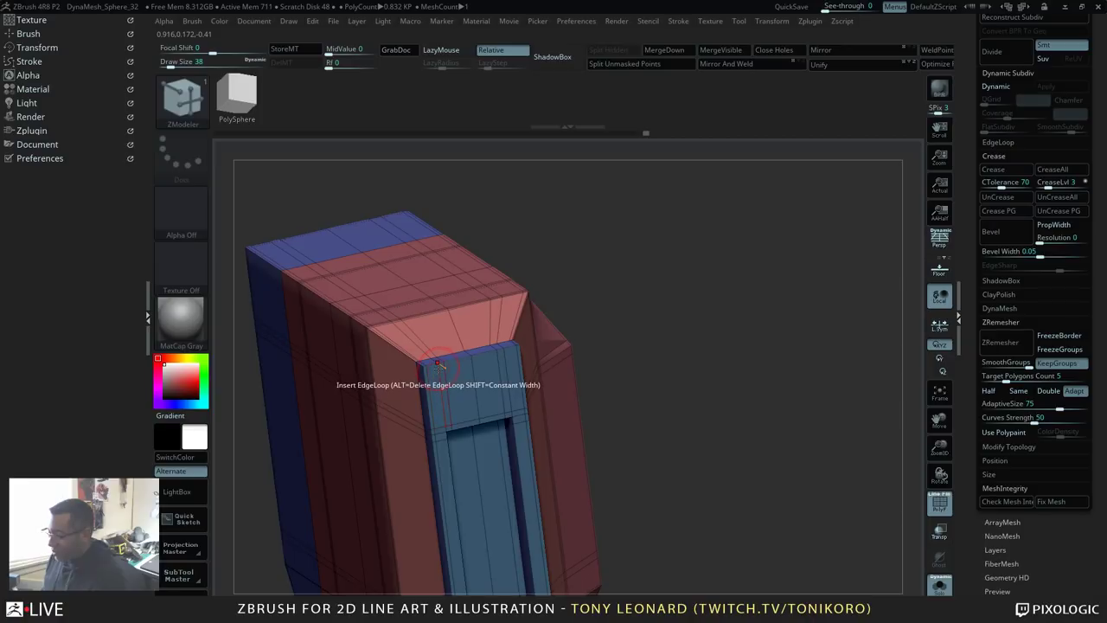
Step: Insert further supporting edge loops on the raised frame around the slot, close to the edges at its upper end and outer side
left_click(438, 370)
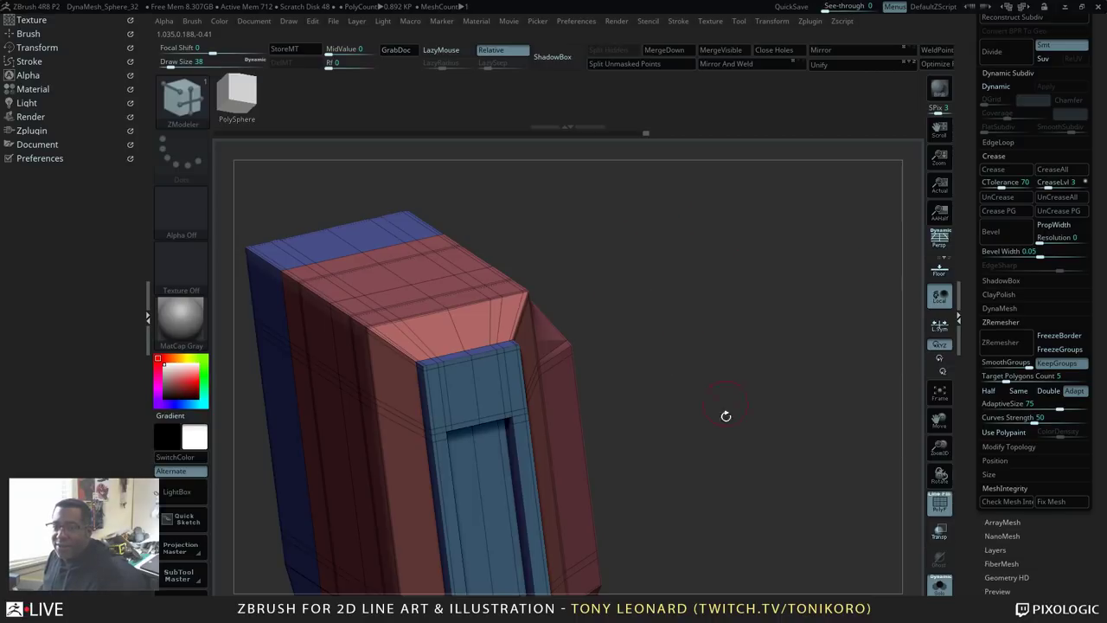
left_click_drag(726, 416, 783, 407)
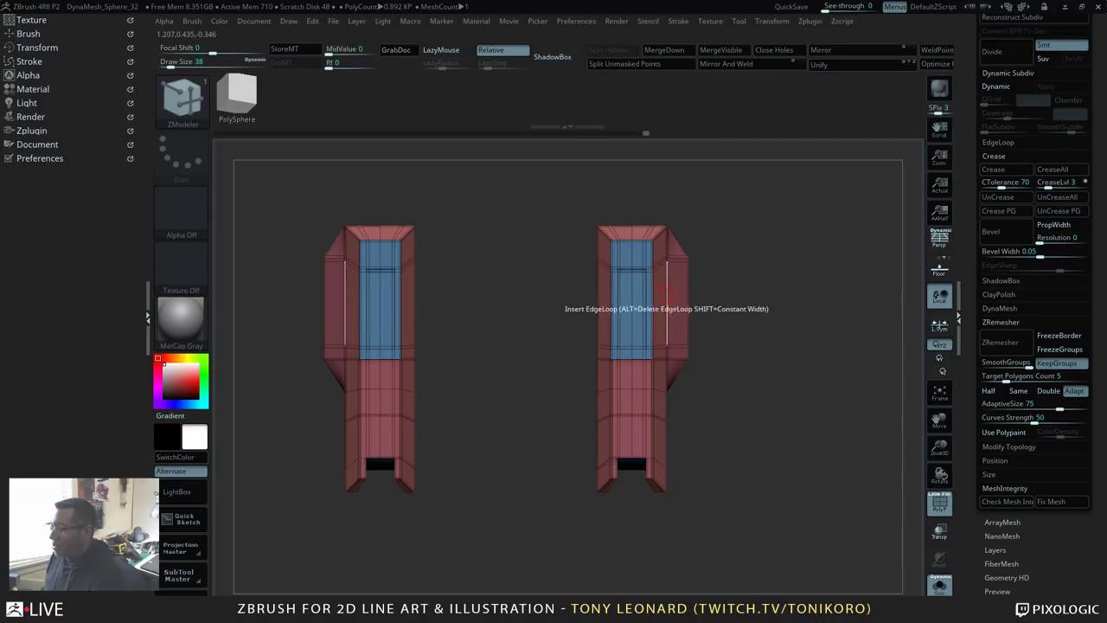
left_click_drag(819, 387, 879, 474)
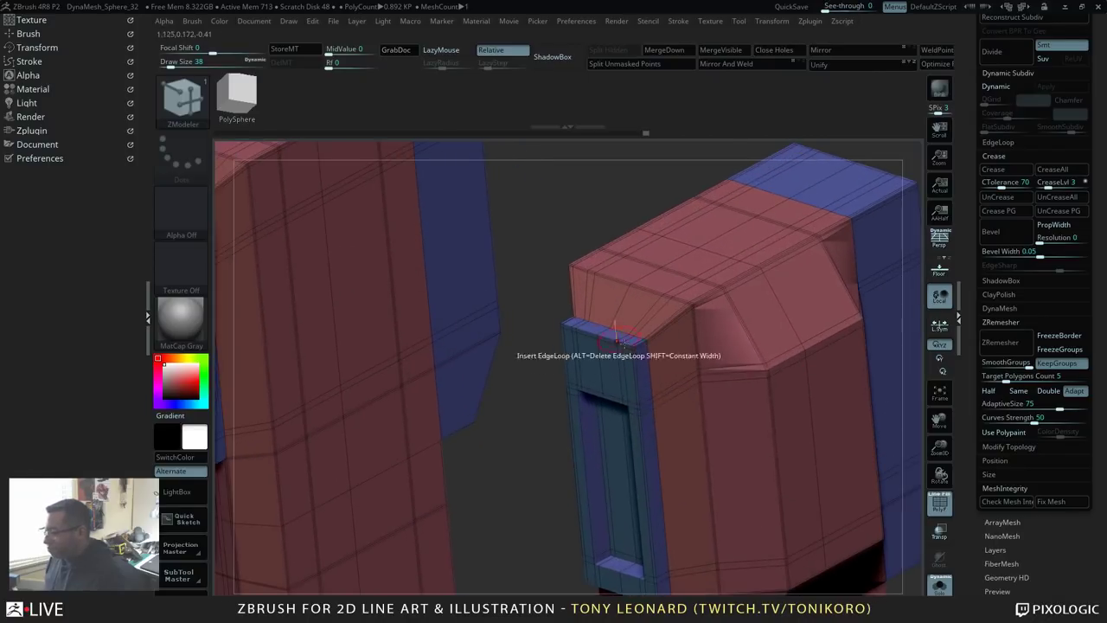
left_click(658, 391)
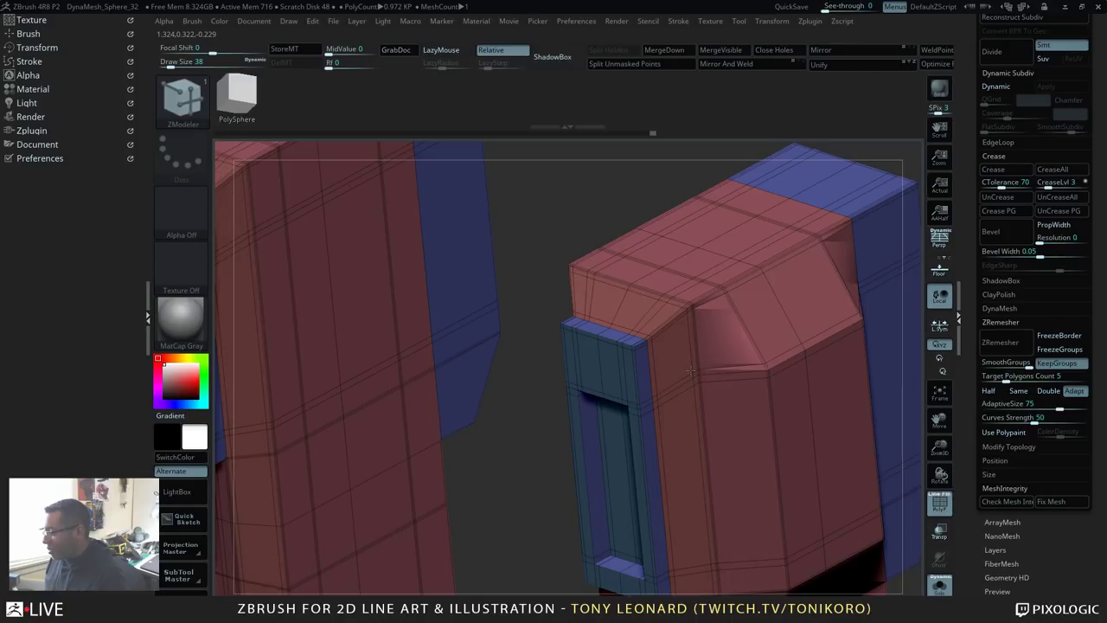
Step: Turn dynamic subdivision on and inspect the smoothed slot frame, side bulge and underside of both mirrored parts
key("f")
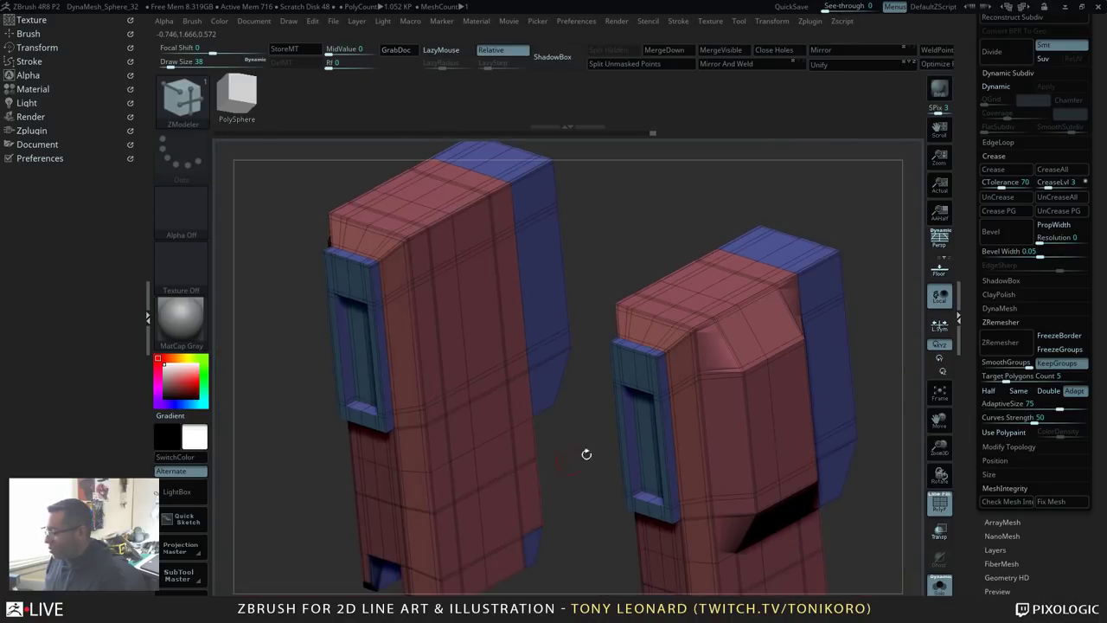
left_click_drag(865, 367, 829, 319)
key("d")
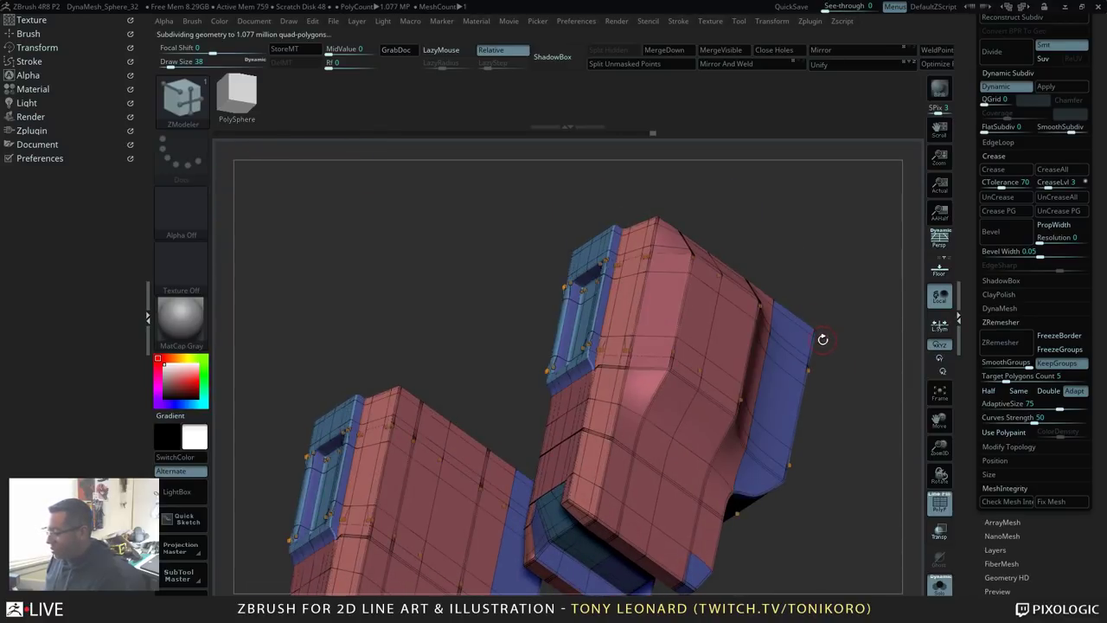
left_click_drag(863, 474, 779, 472)
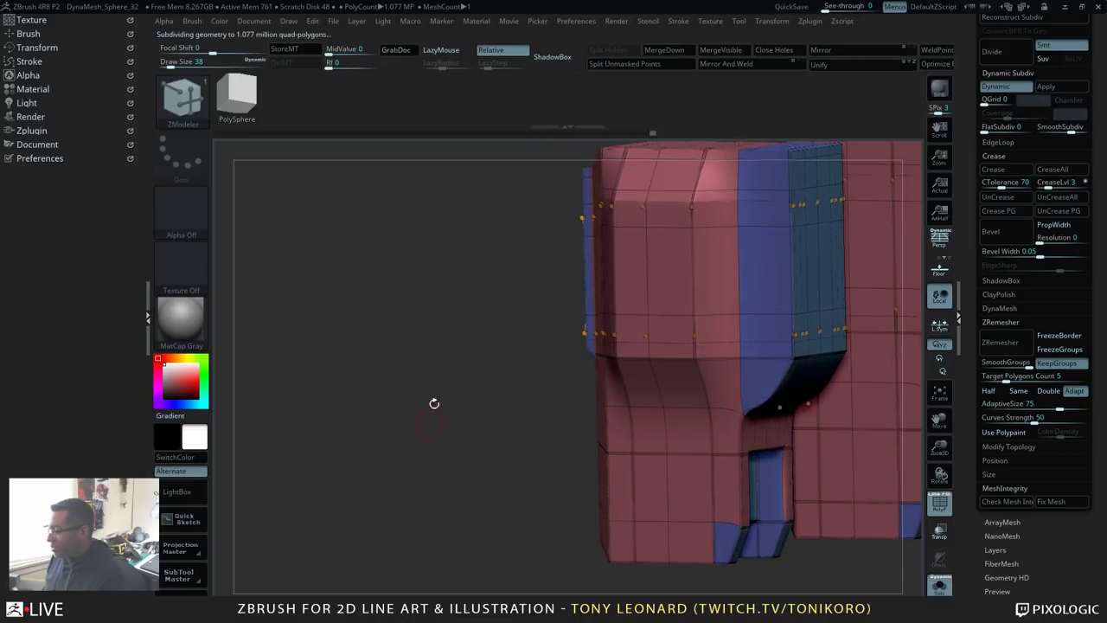
left_click_drag(435, 403, 633, 403, "alt")
left_click_drag(732, 431, 851, 434, "alt")
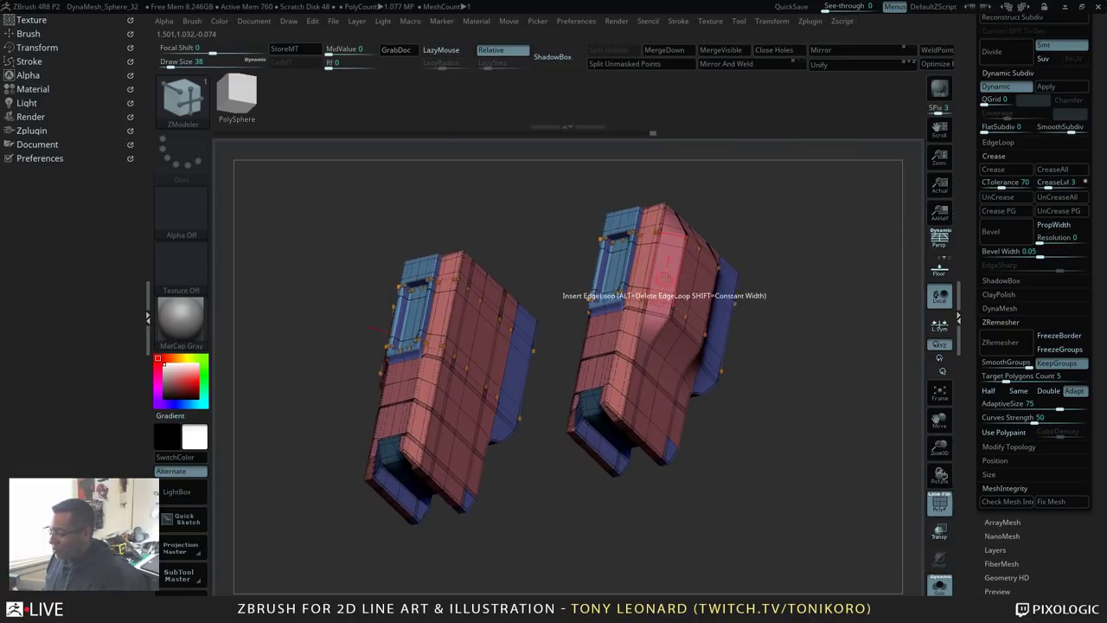
left_click_drag(789, 413, 853, 432)
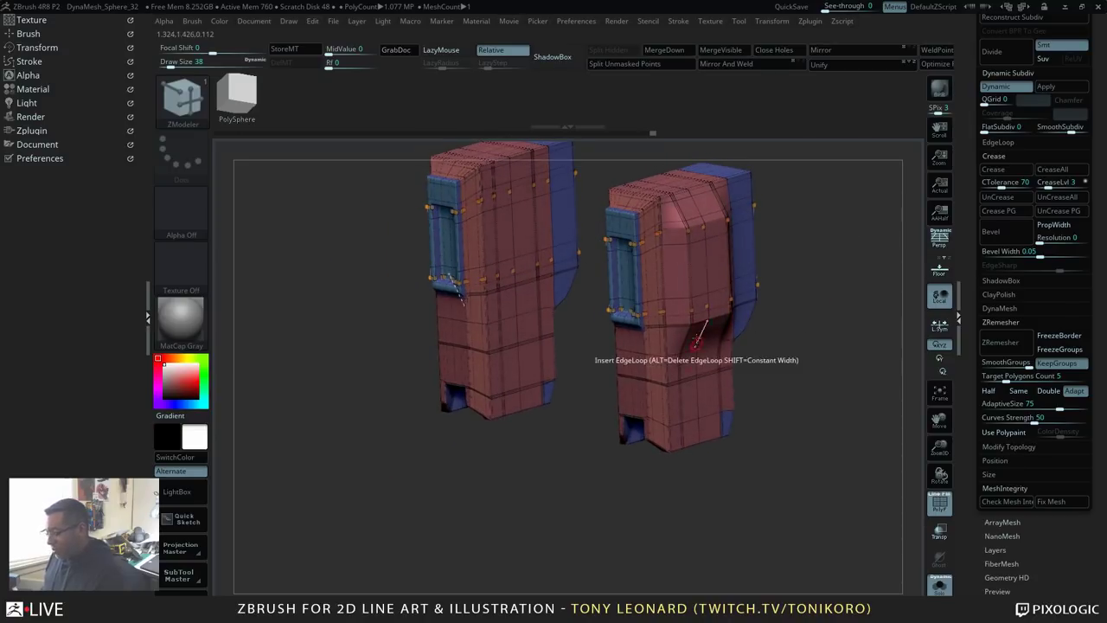
Step: Turn off dynamic subdivision and the polyframe display, and open the brush selection with the part in straight side view
key("shift+d")
left_click_drag(844, 402, 835, 374, "shift")
key("shift+f")
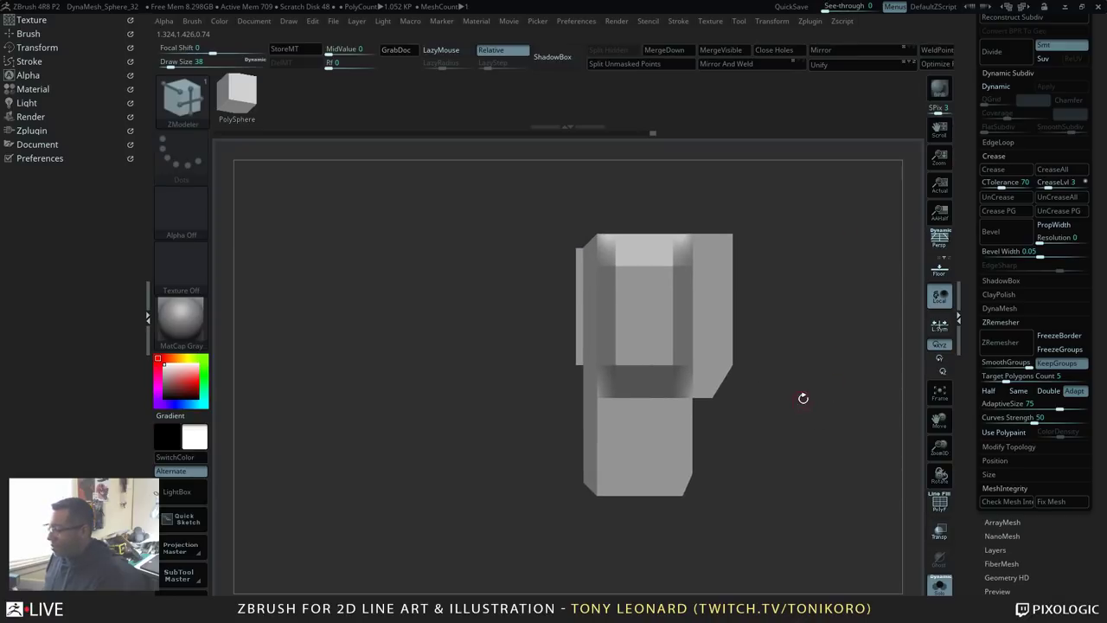
key("b")
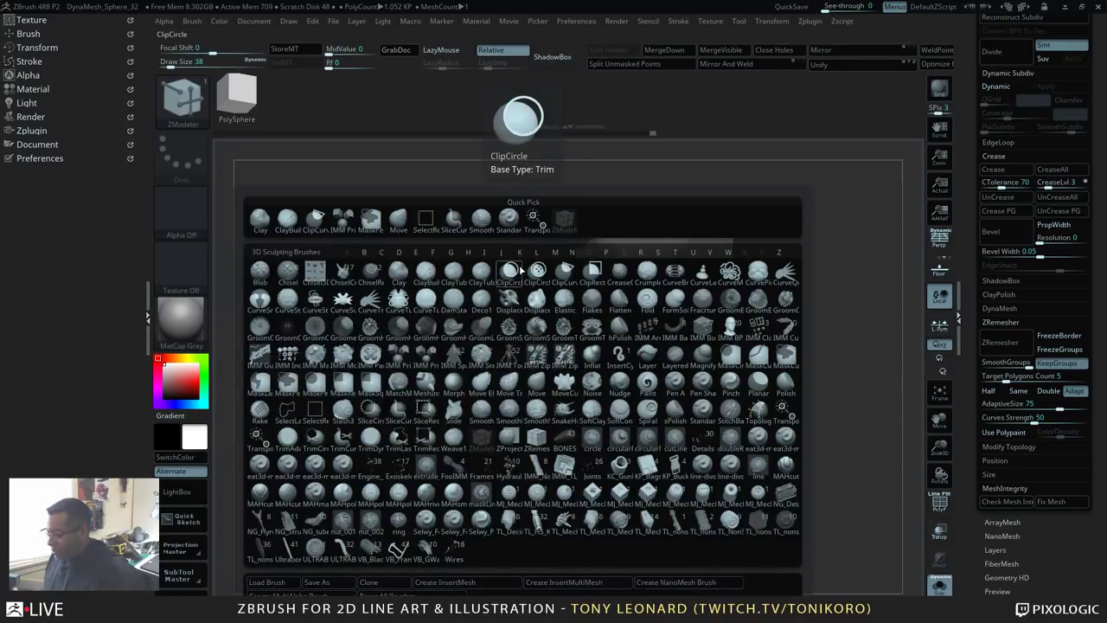
Step: Insert a Cylinder Extended mesh from the IMM Primitives brush on the lower outer face of the side panel
key("i")
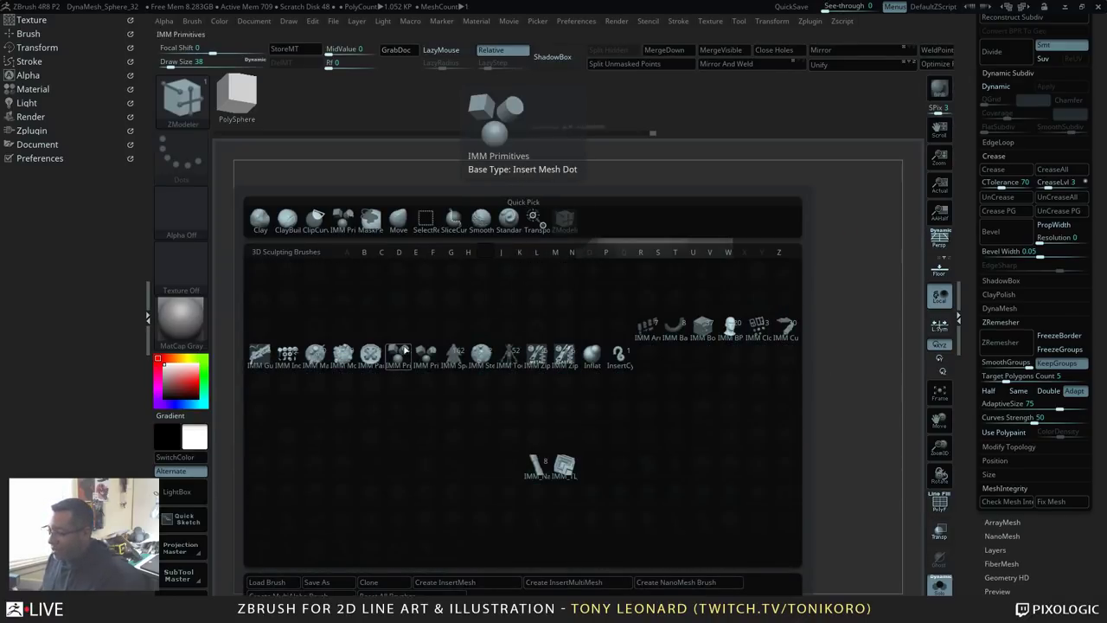
left_click(399, 358)
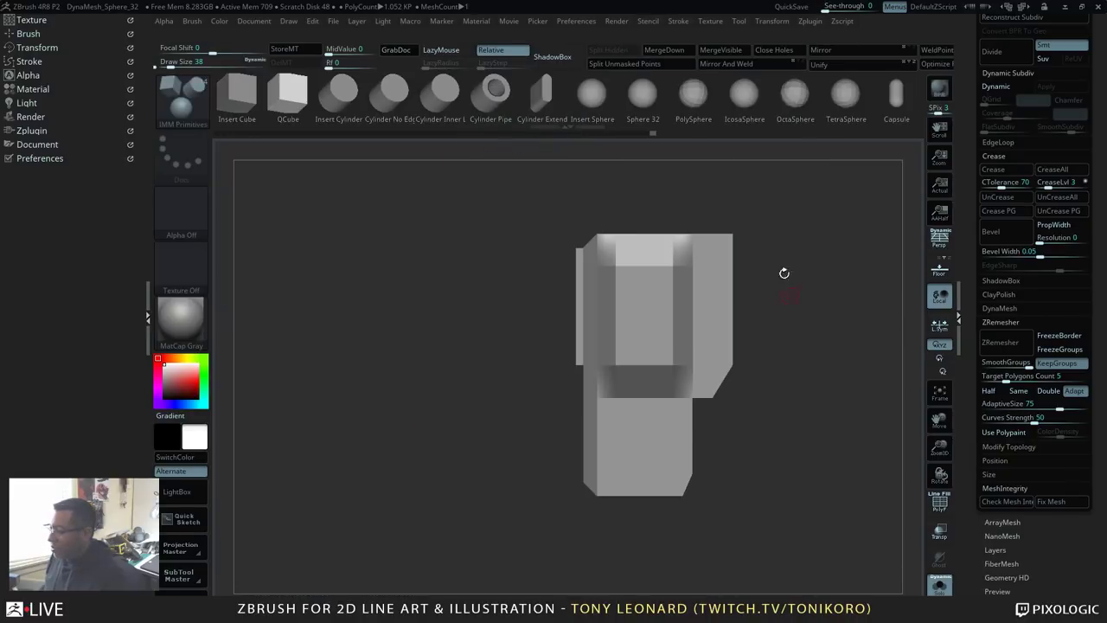
left_click(546, 108)
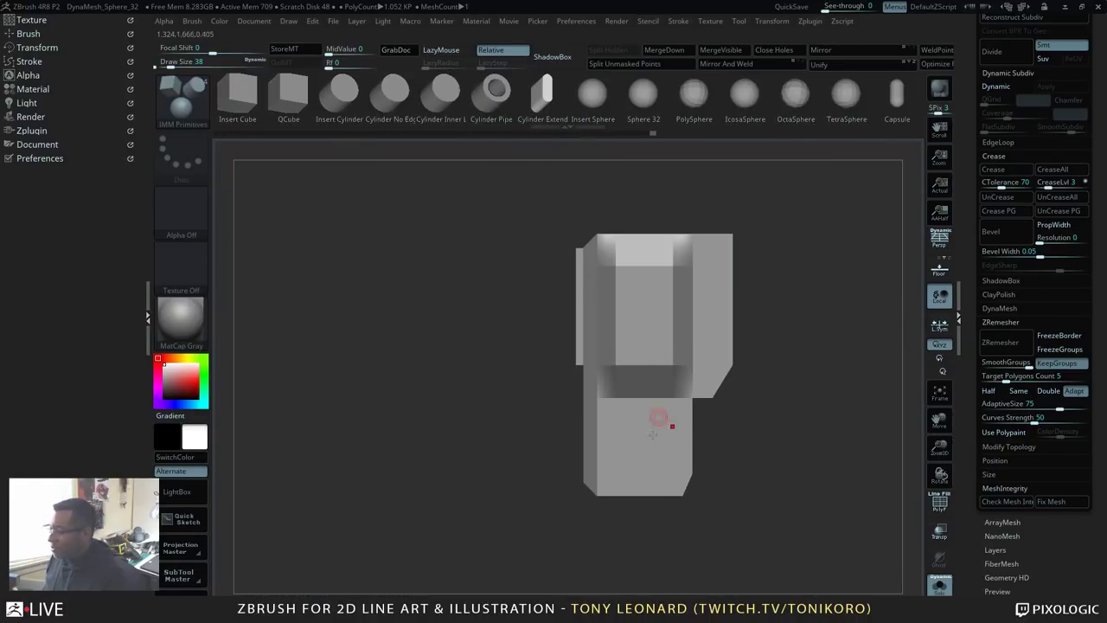
left_click_drag(641, 450, 641, 478)
left_click_drag(785, 394, 813, 540)
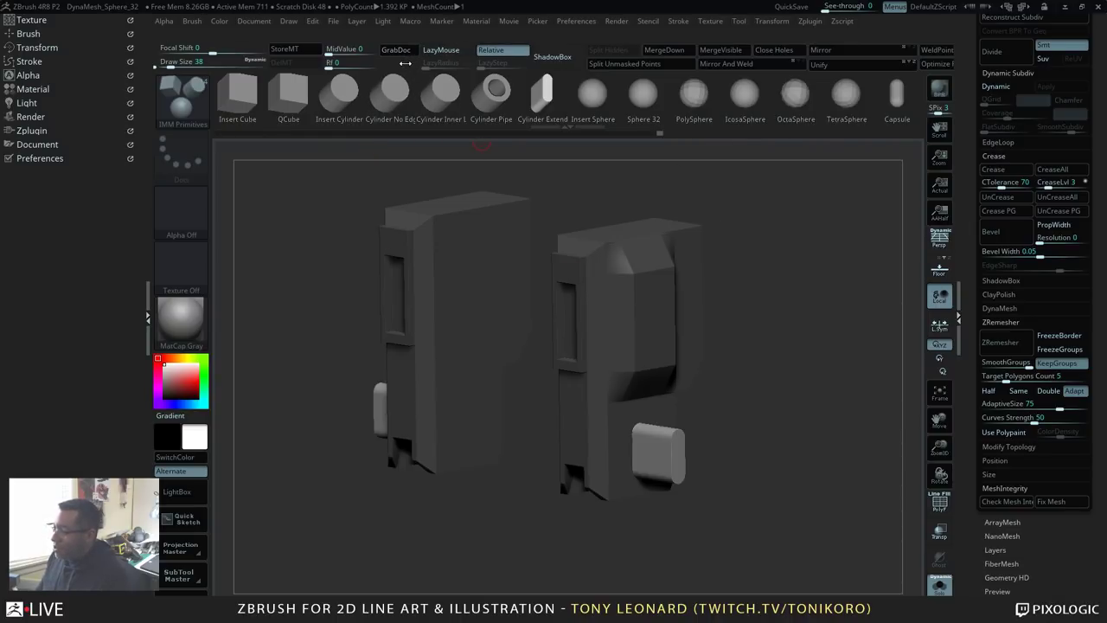
Step: Split the unmasked inserted cylinders off into their own subtool with Split Unmasked Points
left_click_drag(401, 65, 154, 69, "ctrl")
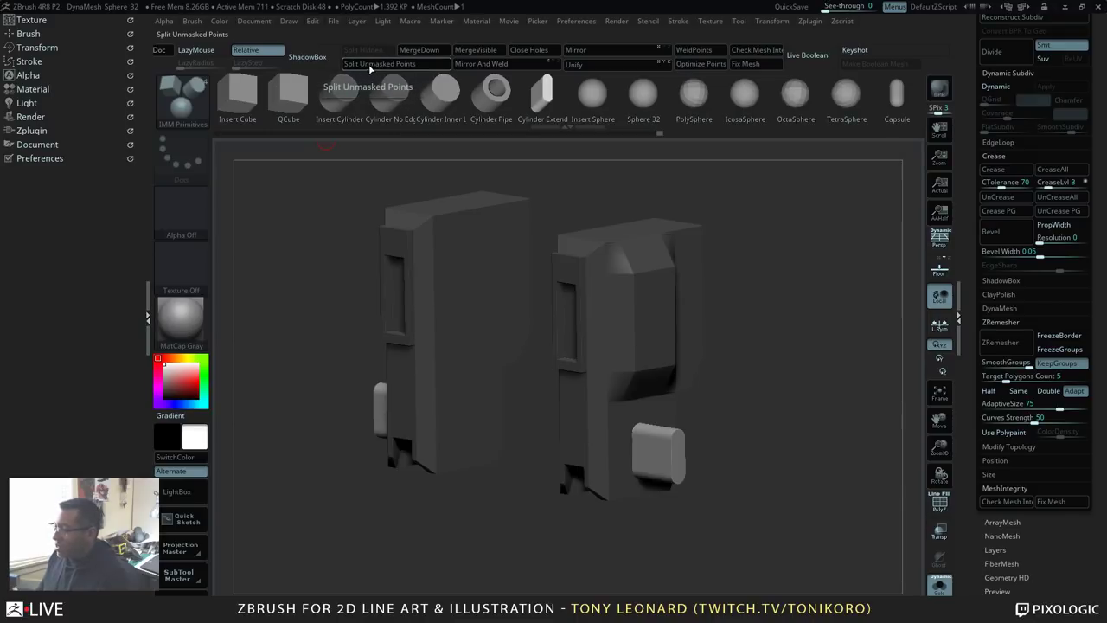
left_click_drag(792, 395, 814, 359)
scroll(970, 75, "up", 5)
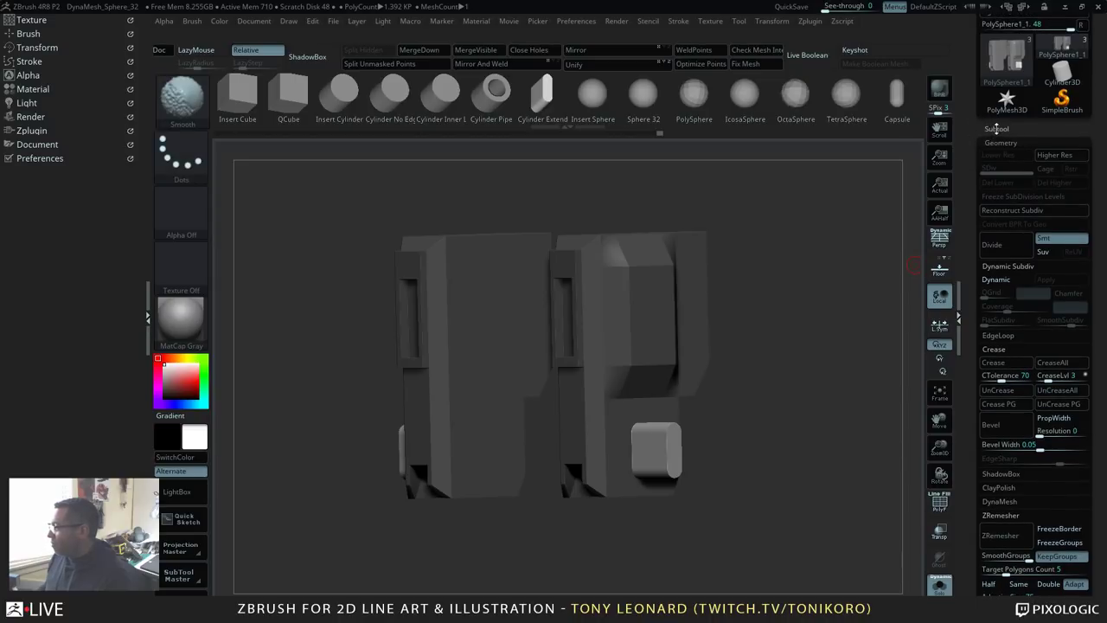
left_click(997, 128)
left_click_drag(965, 302, 968, 195)
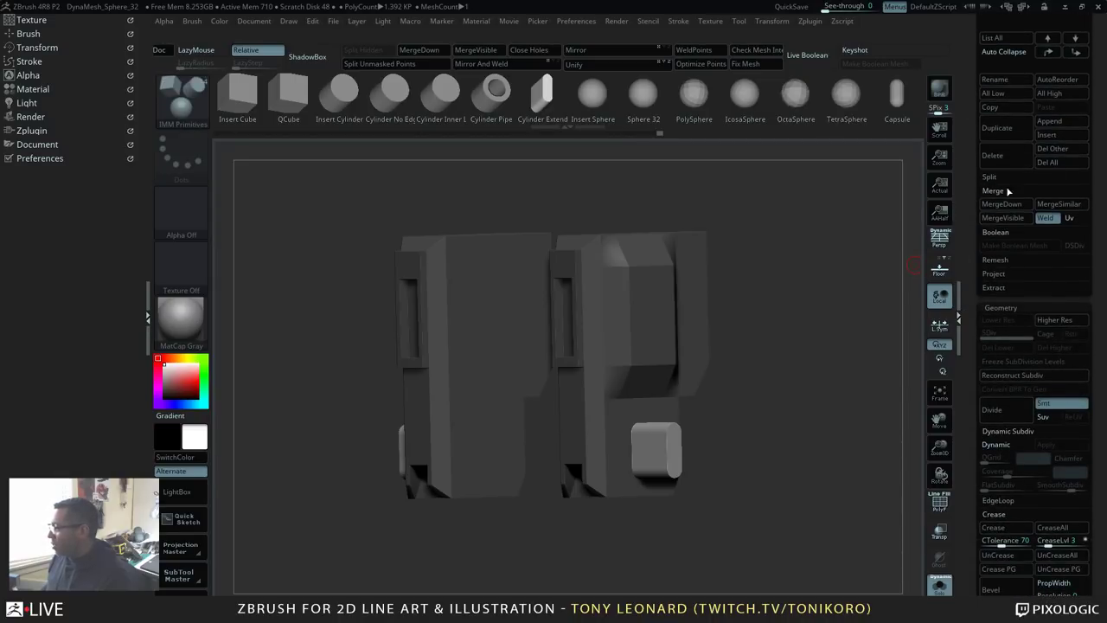
left_click(992, 177)
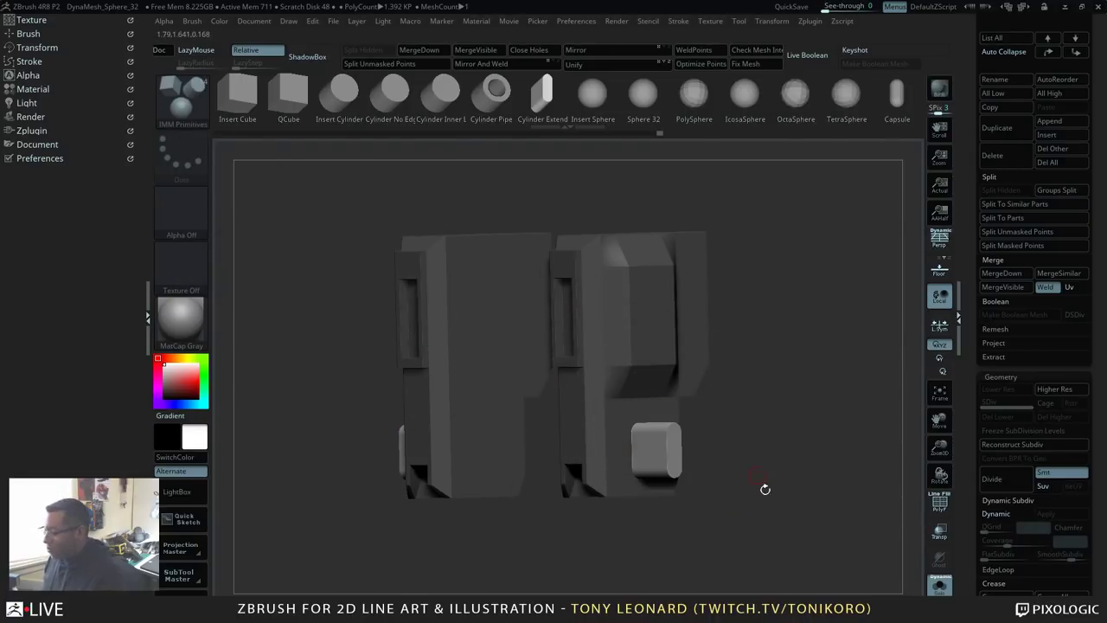
left_click_drag(765, 490, 509, 155)
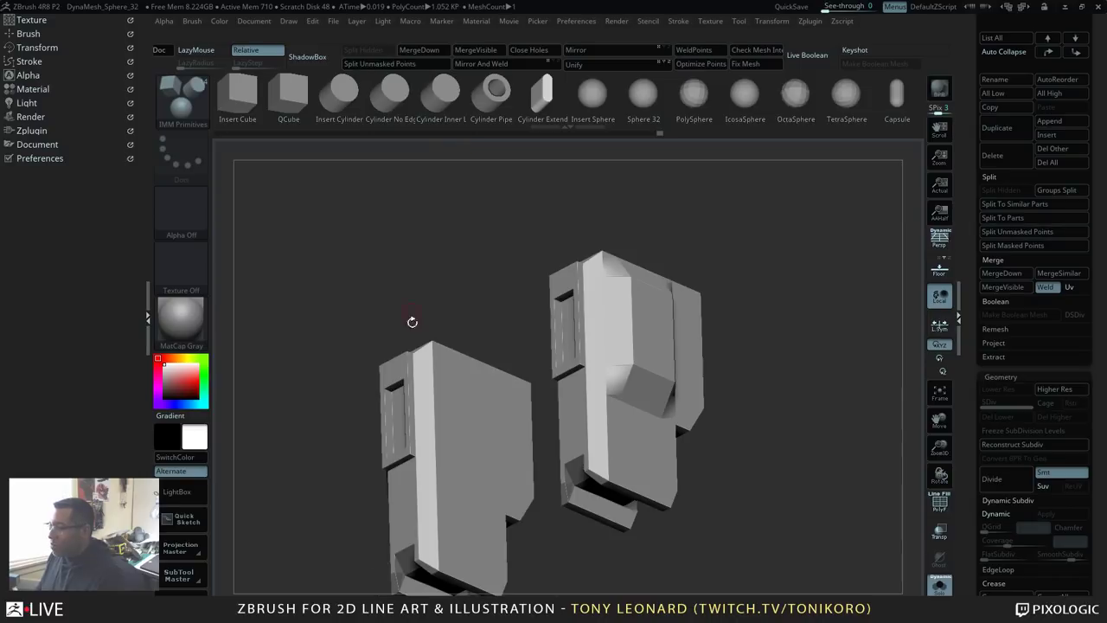
left_click_drag(798, 480, 753, 406, "alt")
Step: Select the PolySphere1_2 subtool holding the split cylinders and turn off Solo mode
left_click_drag(967, 163, 967, 205)
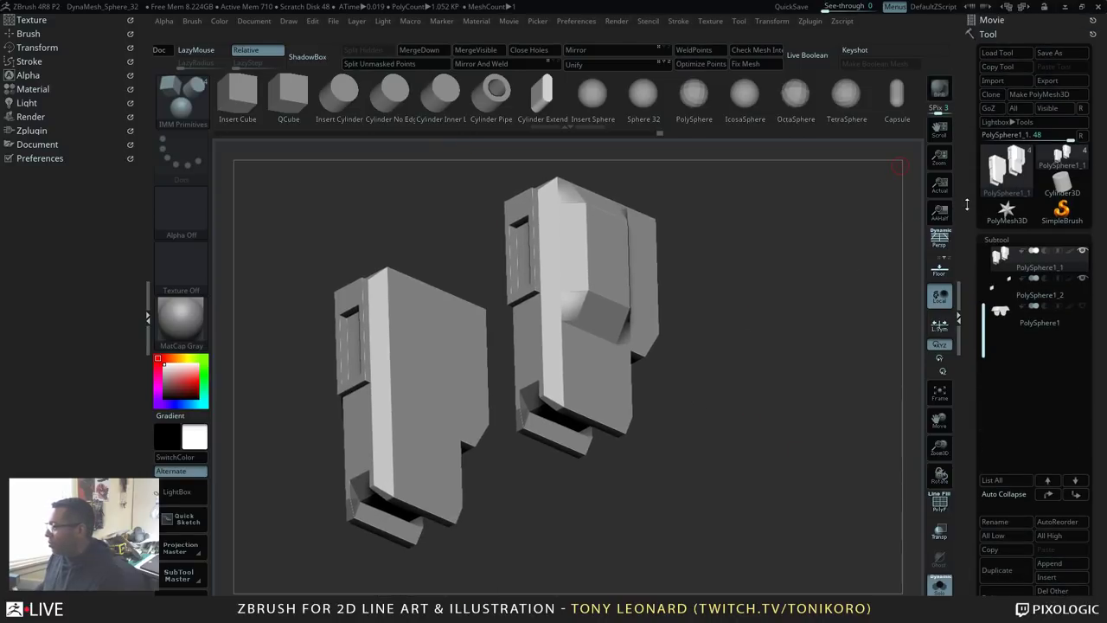
left_click(1006, 299)
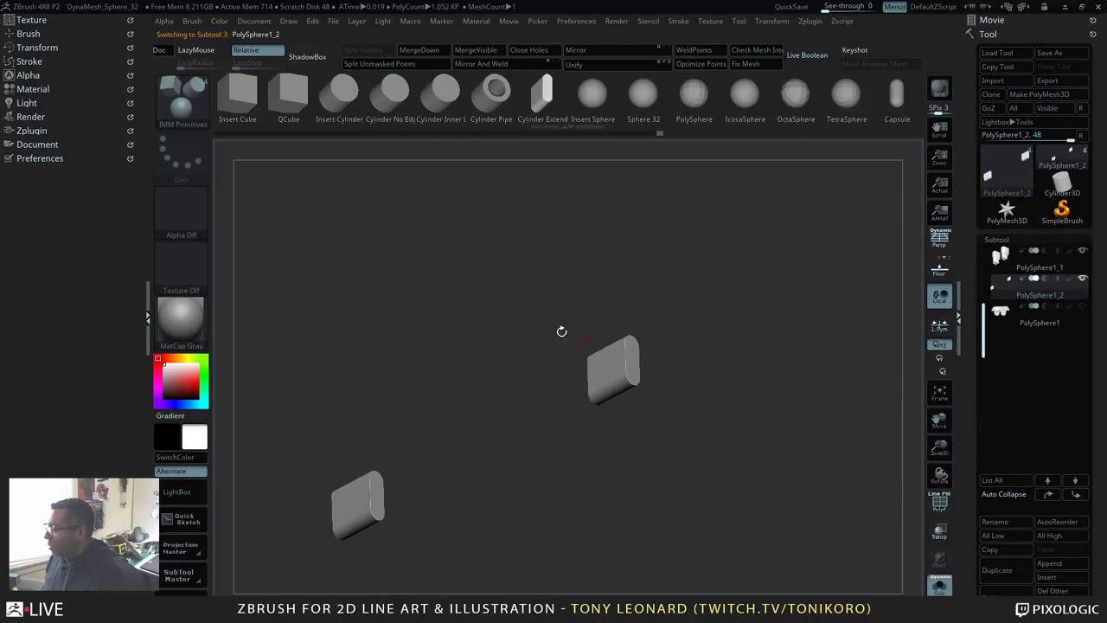
left_click(939, 585)
left_click_drag(804, 376, 852, 429, "alt")
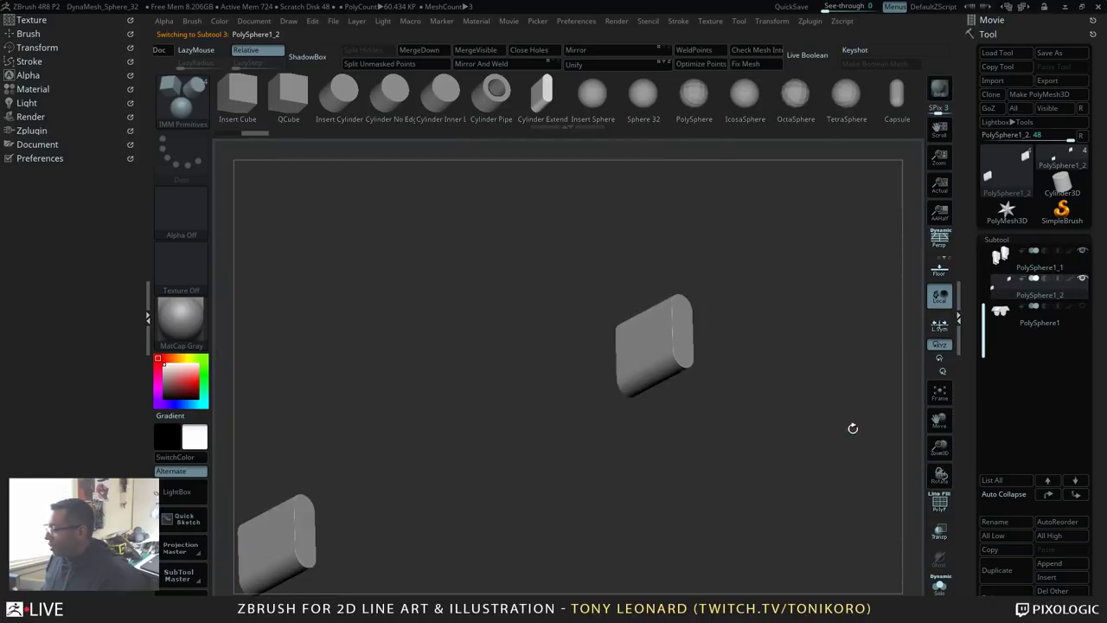
left_click_drag(782, 325, 693, 198)
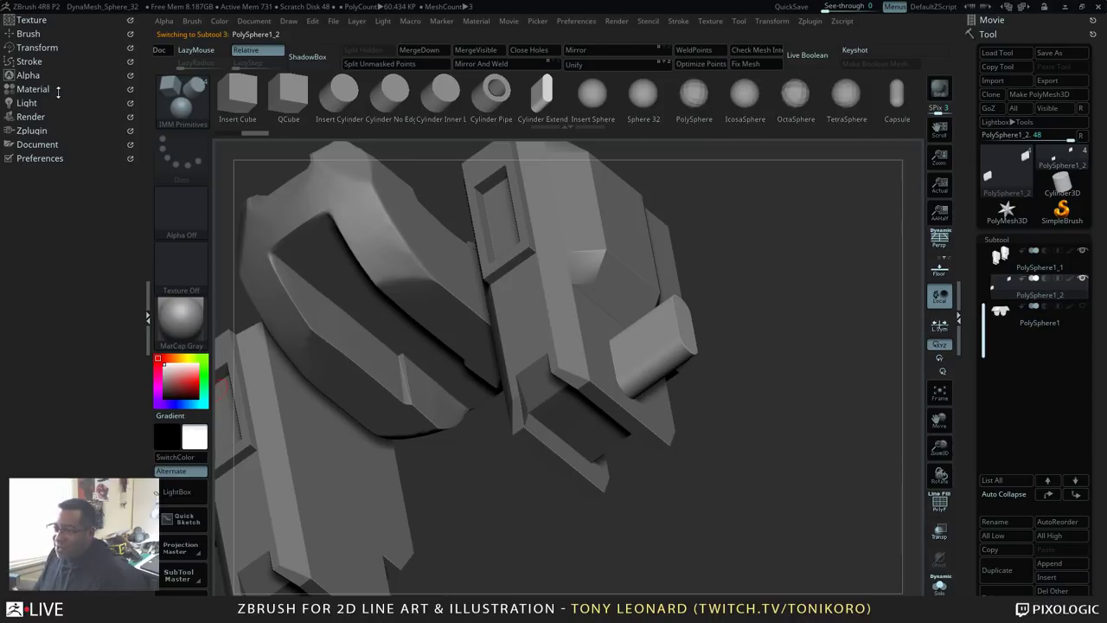
Step: Enable Live Boolean in the Render Booleans settings
left_click(34, 117)
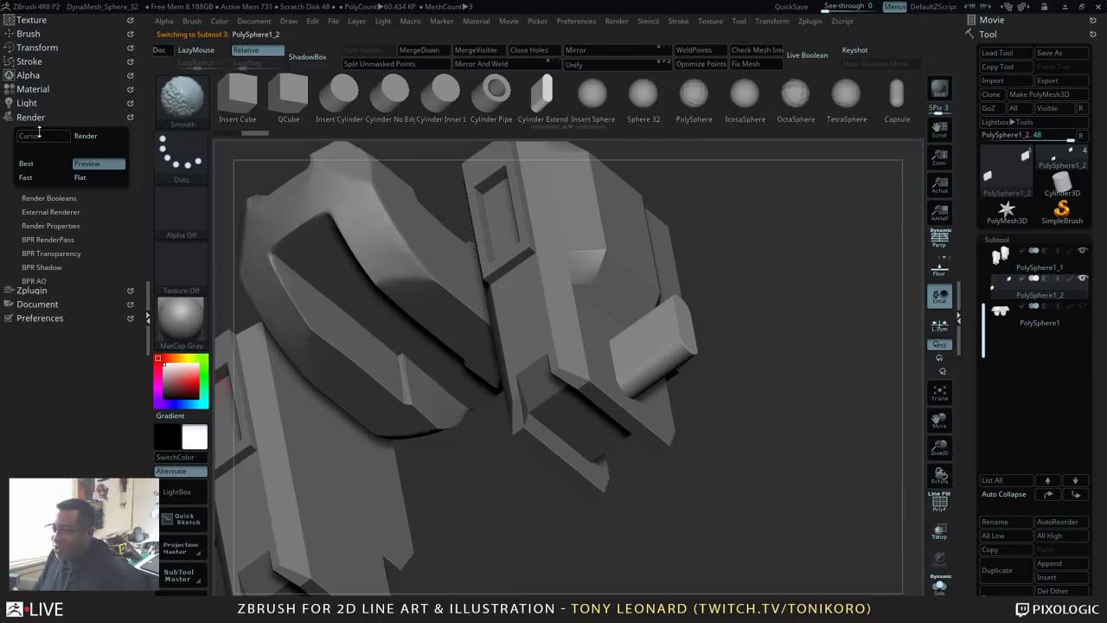
left_click(40, 198)
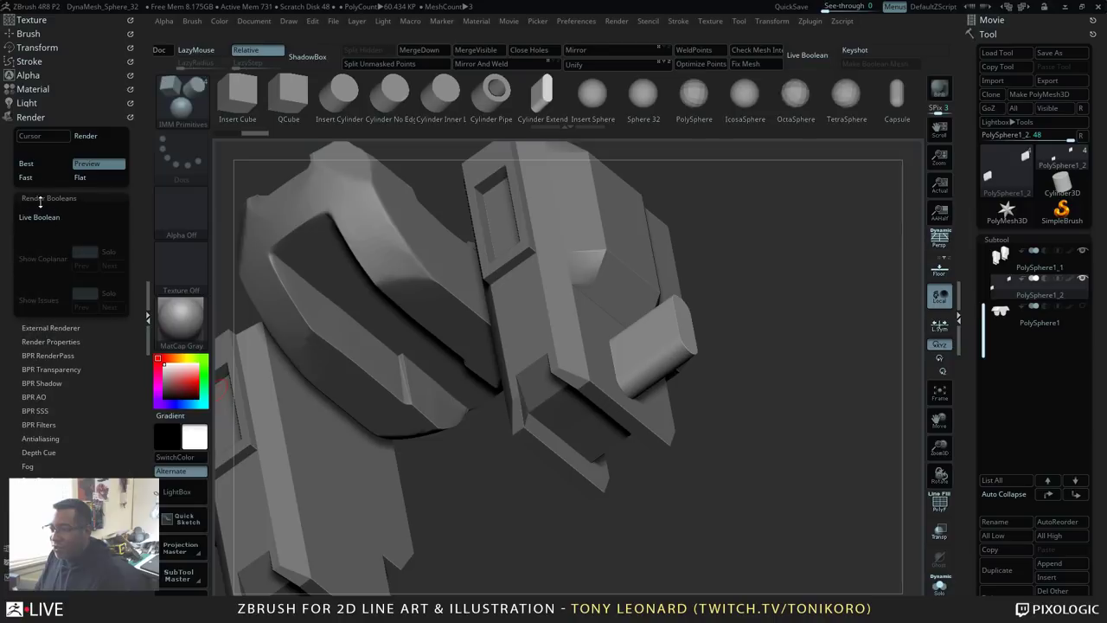
left_click(41, 219)
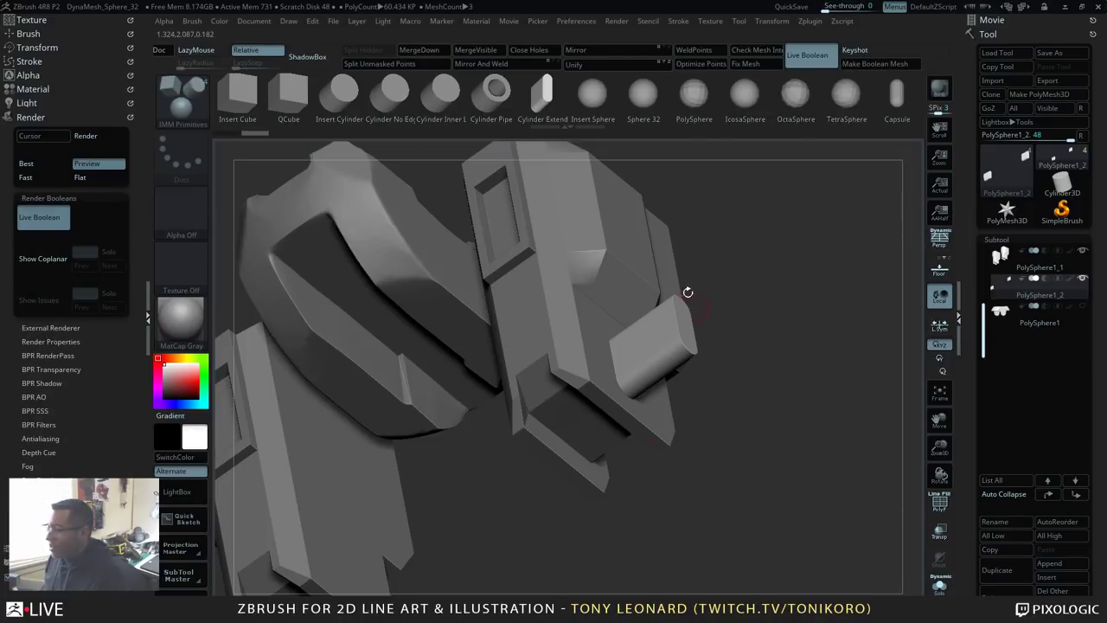
left_click_drag(801, 404, 822, 401)
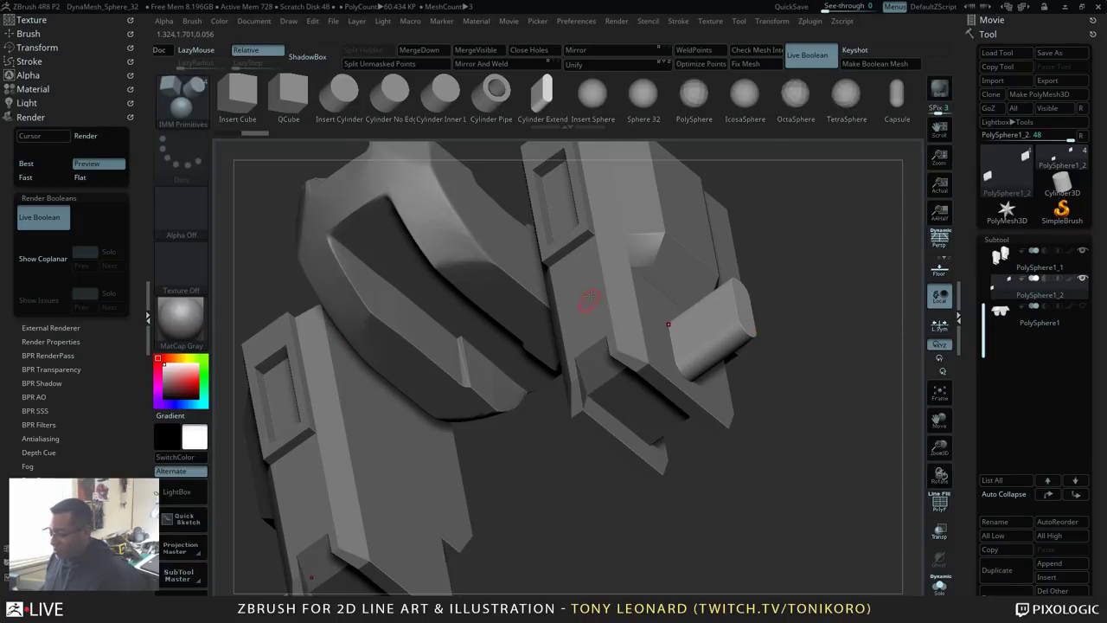
Step: Mark PolySphere1_1 as the Start of a boolean group and set the PolySphere1_2 cylinders to subtraction, with PolyFrame turned on
key("shift+f")
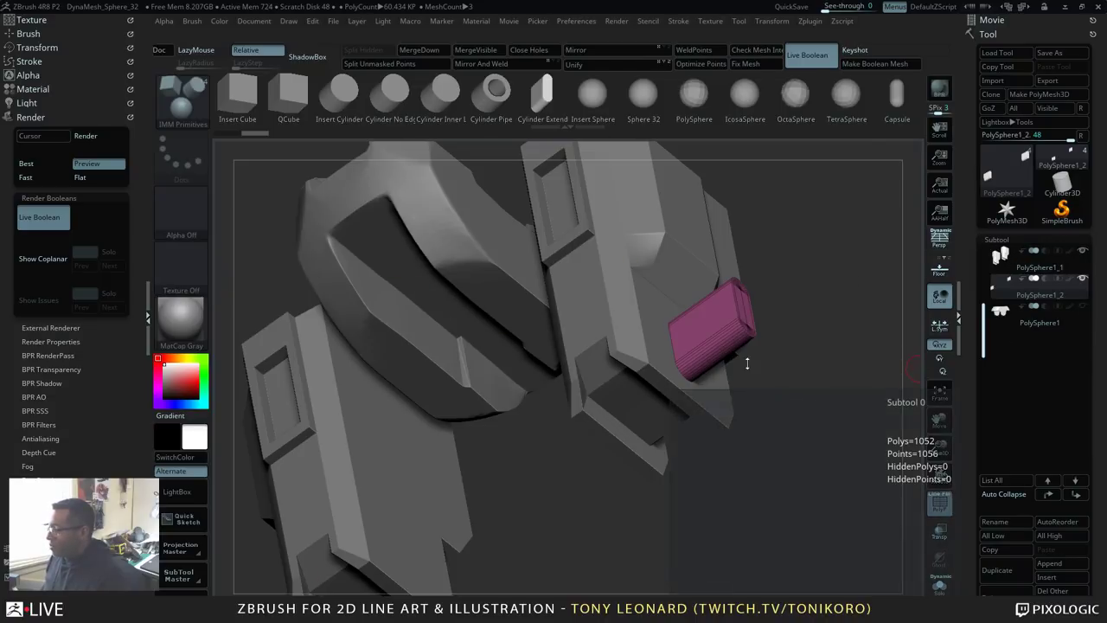
left_click(1017, 329)
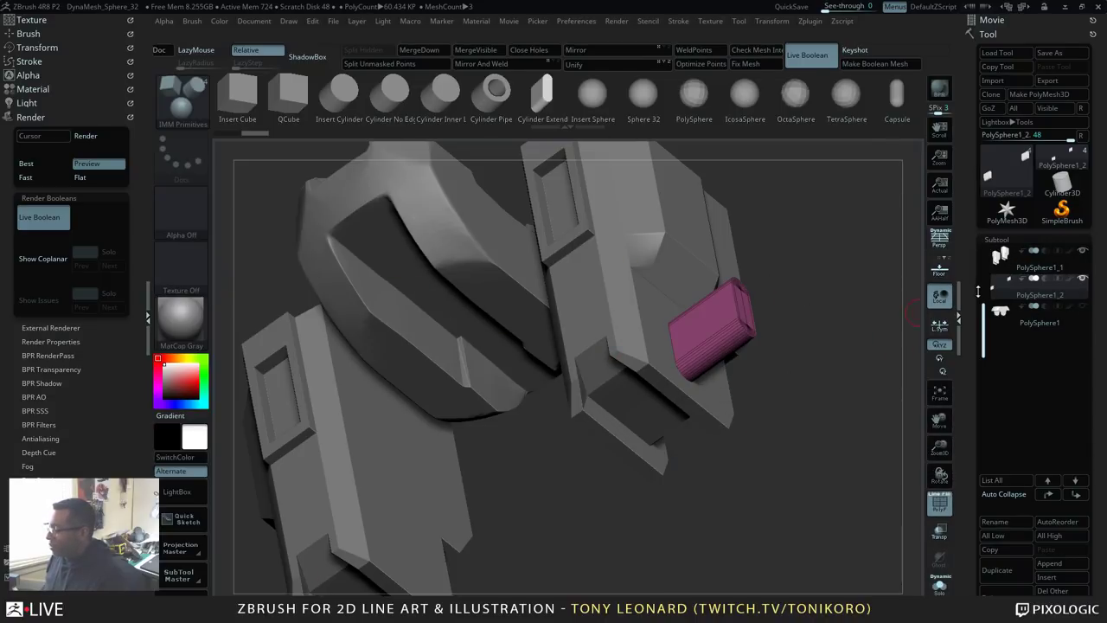
mouse_move(1026, 257)
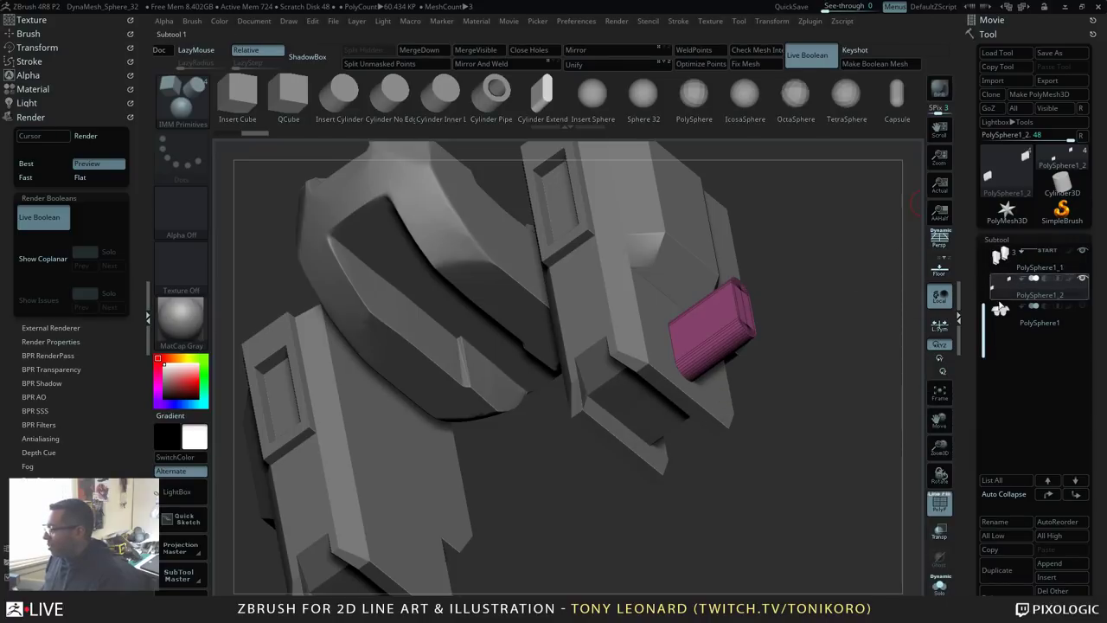
mouse_move(1030, 289)
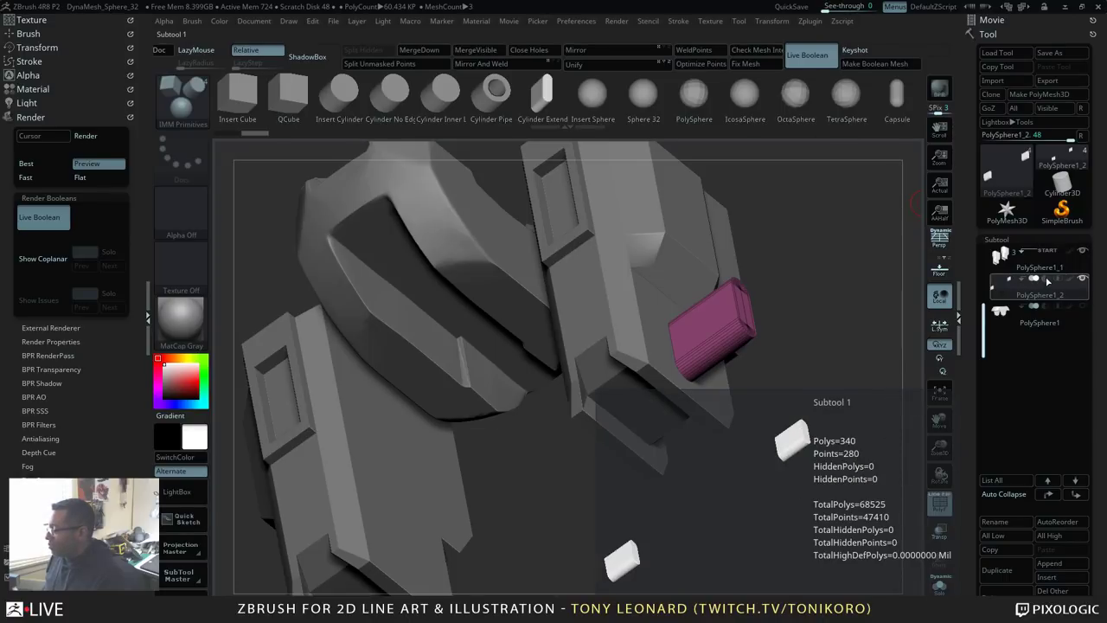
left_click(1026, 307)
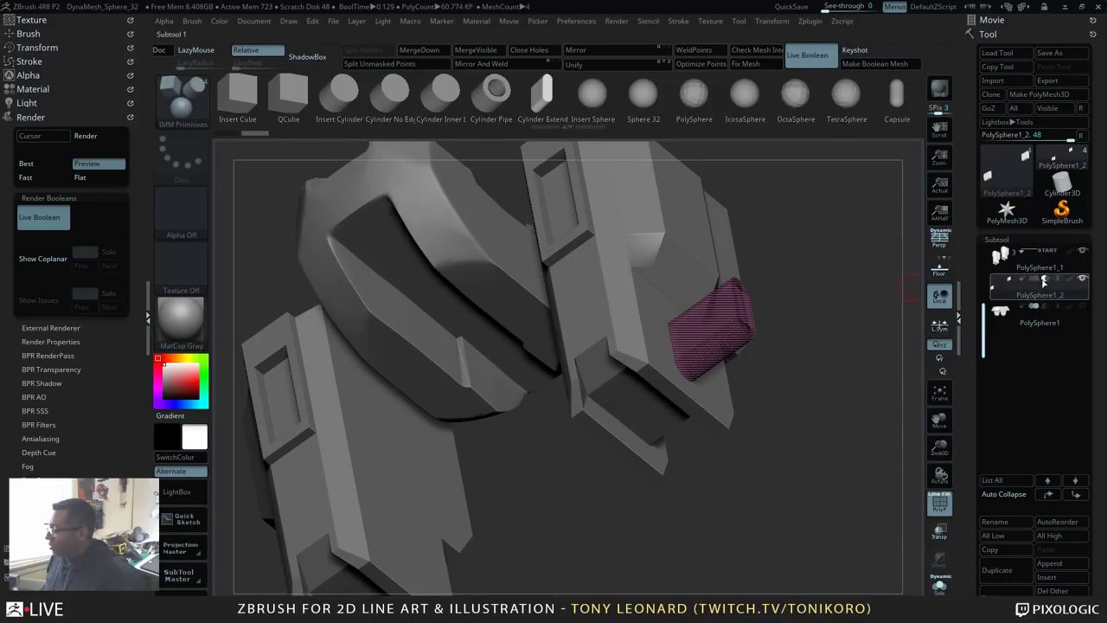
Step: Check the cylinder's position against the side panel from several angles and turn off the PolyFrame display
left_click_drag(852, 349, 831, 402)
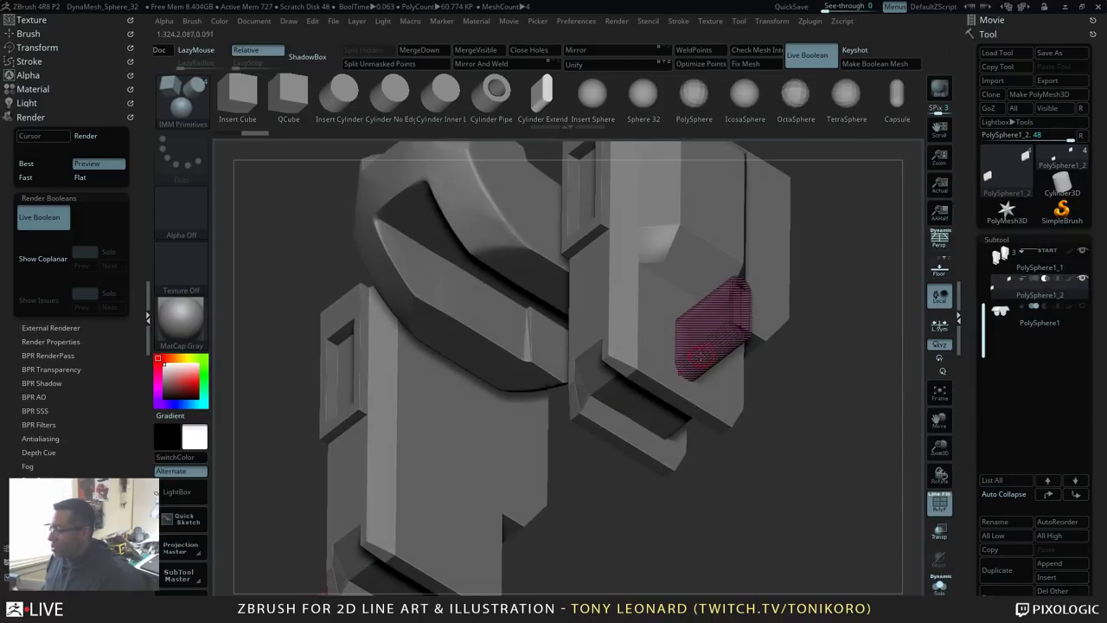
left_click_drag(759, 428, 634, 428)
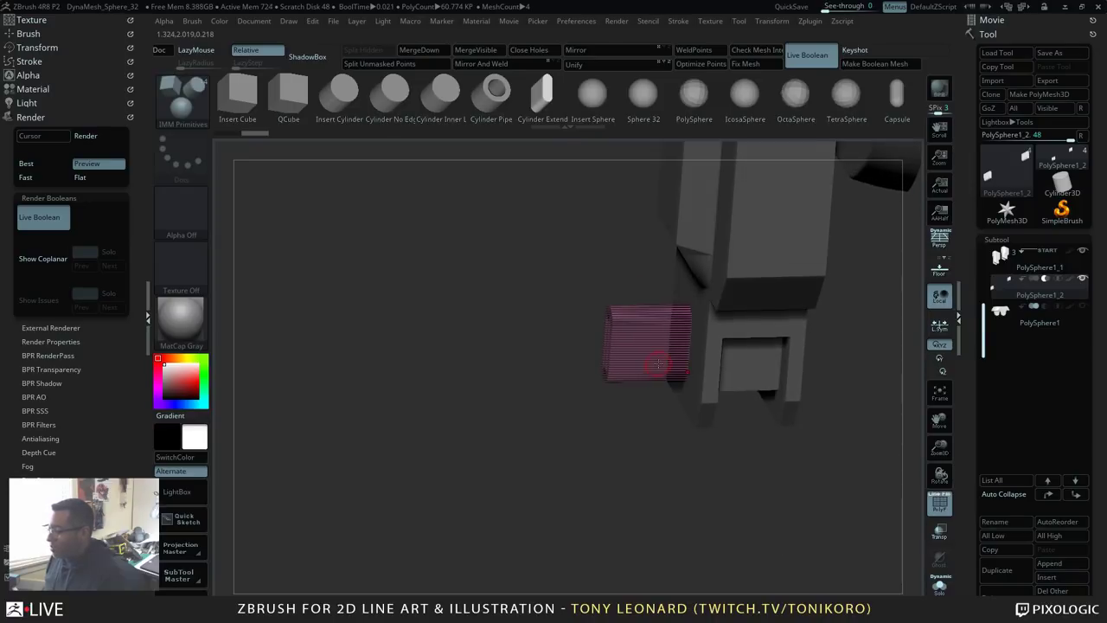
left_click_drag(570, 530, 682, 482)
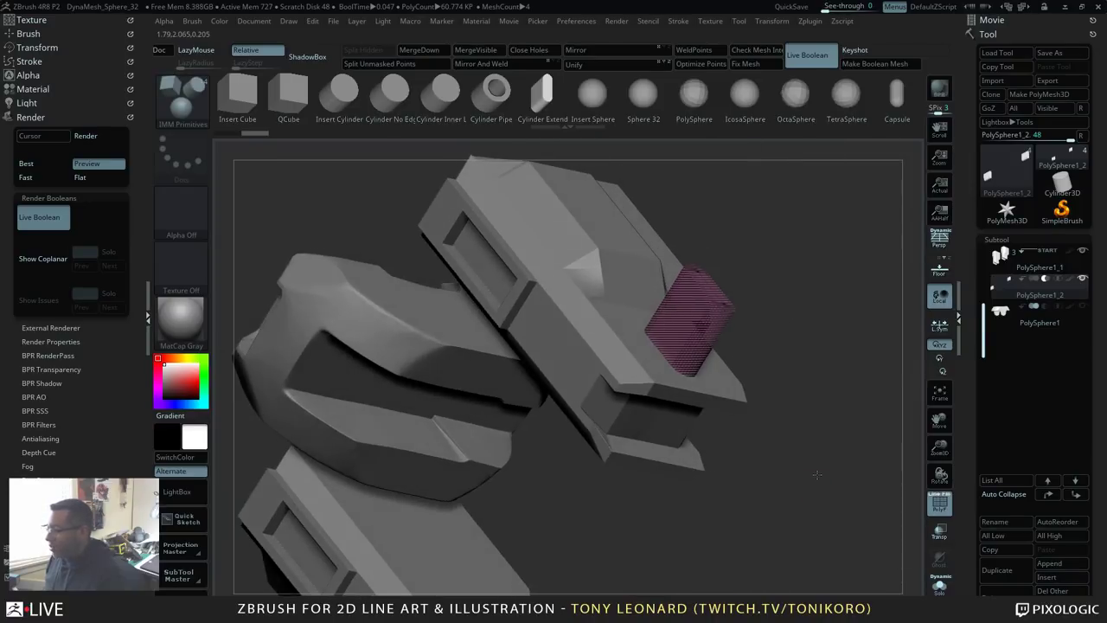
mouse_move(817, 474)
left_mouse_down()
mouse_move(840, 462)
mouse_move(813, 442)
mouse_move(838, 455)
mouse_move(806, 482)
mouse_move(810, 474)
left_mouse_up()
key("shift+f")
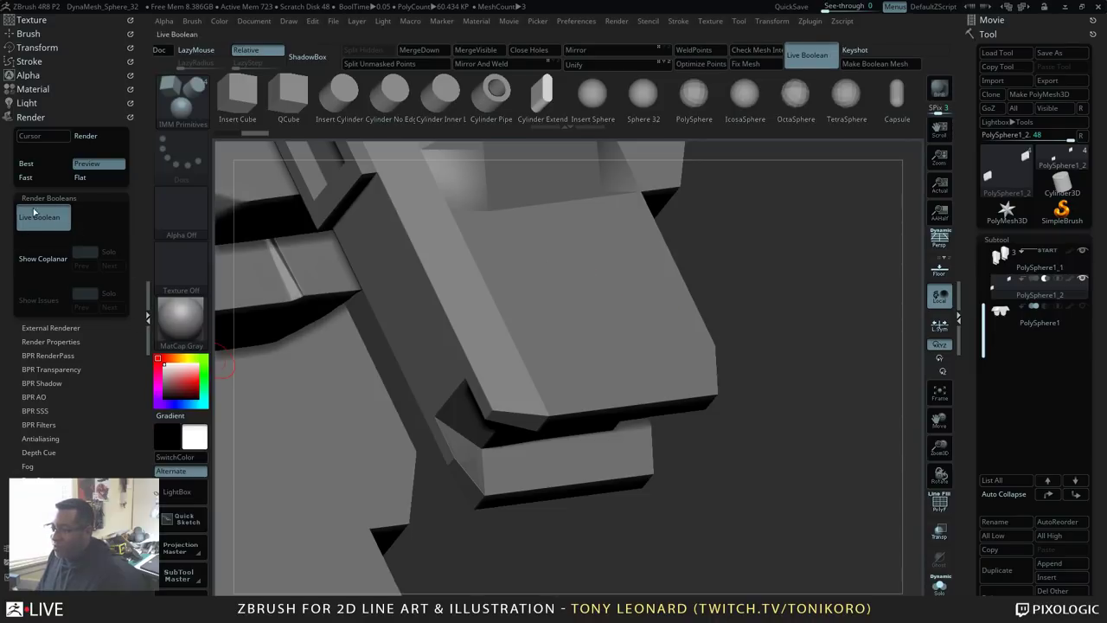
left_click_drag(790, 318, 801, 401)
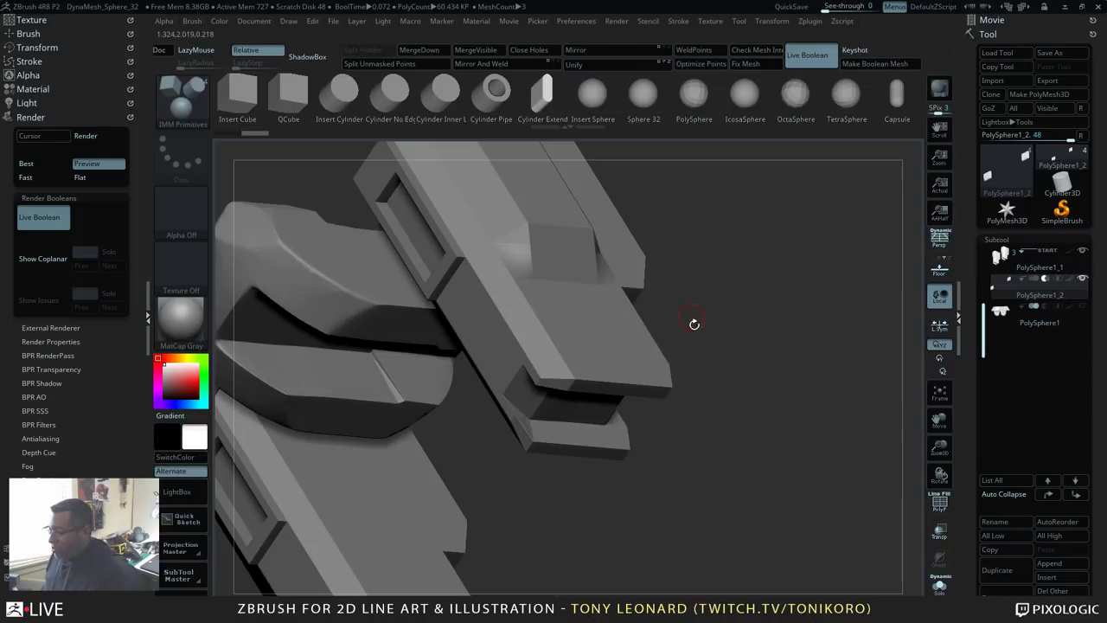
Step: Move the subtractive cylinders with the Move gizmo along their depth axis so they cut a shallow rounded slot into the lower side panel
key("w")
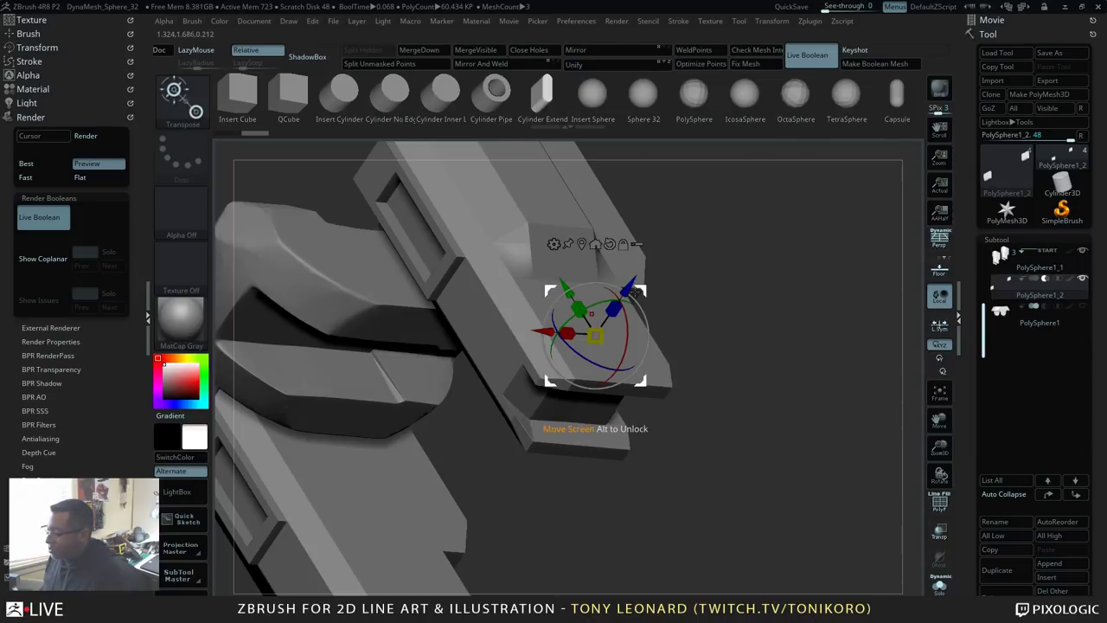
left_click_drag(628, 285, 627, 289)
left_click_drag(765, 430, 493, 554)
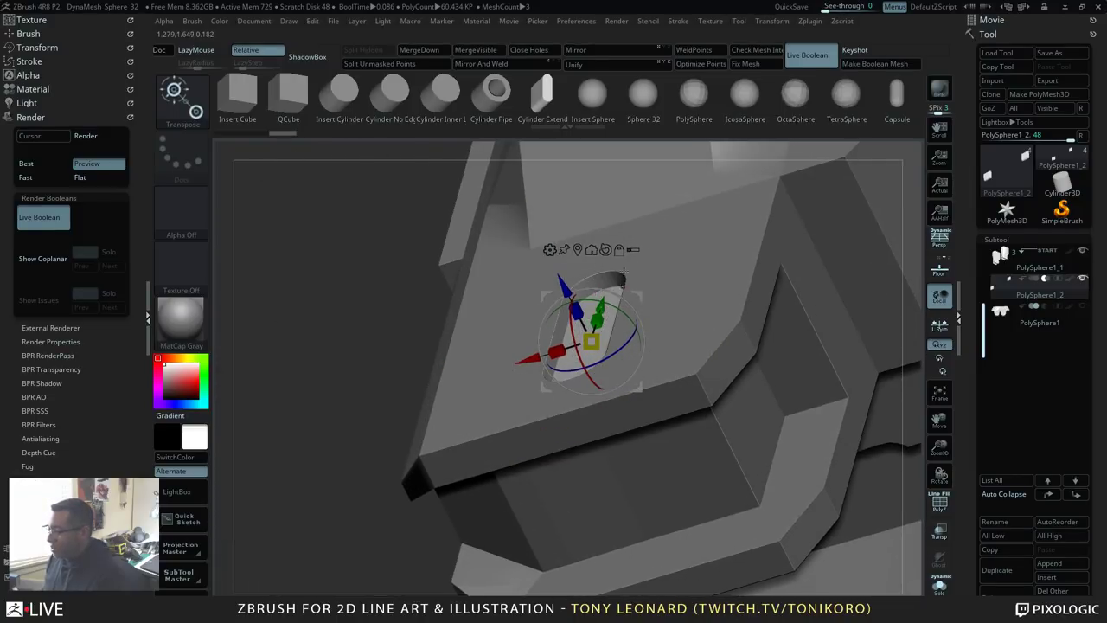
left_click_drag(359, 321, 349, 344)
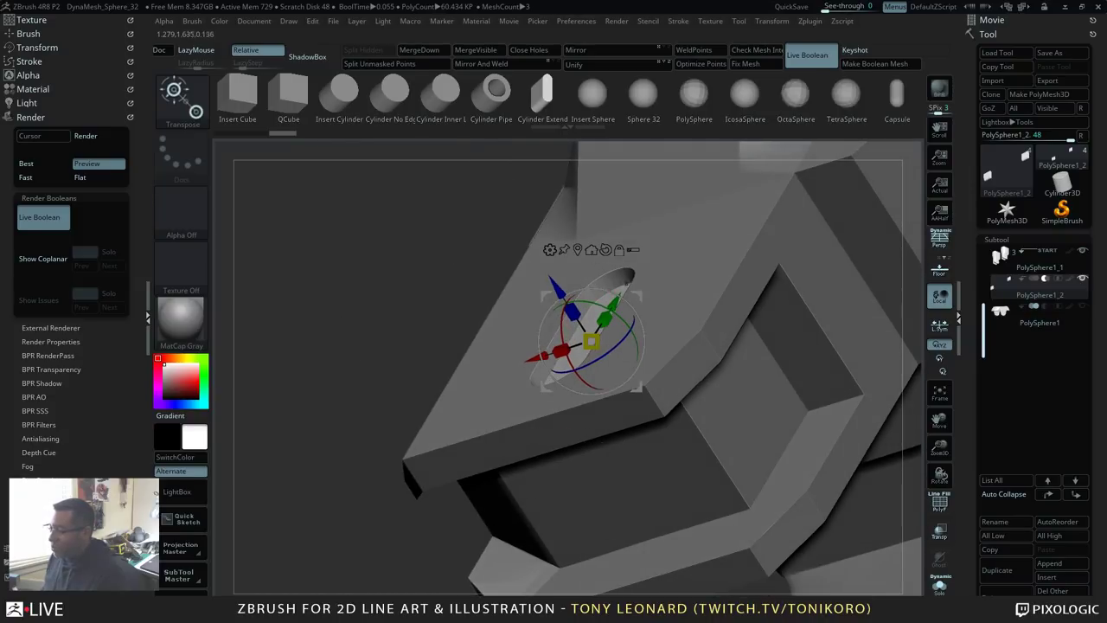
left_click_drag(367, 382, 776, 241)
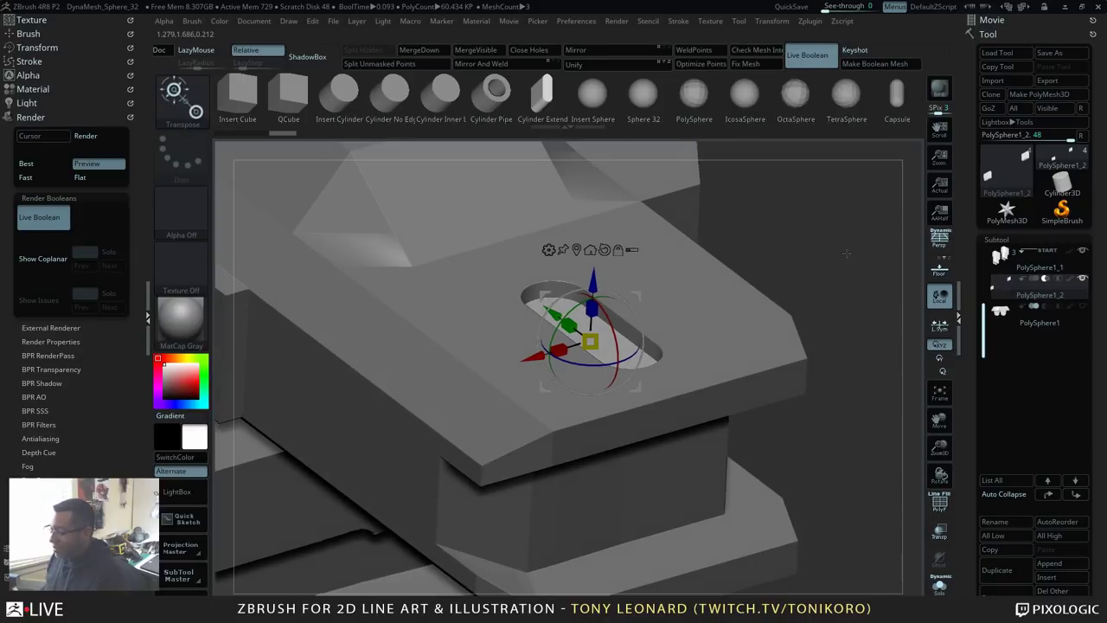
left_click_drag(847, 254, 847, 102, "alt")
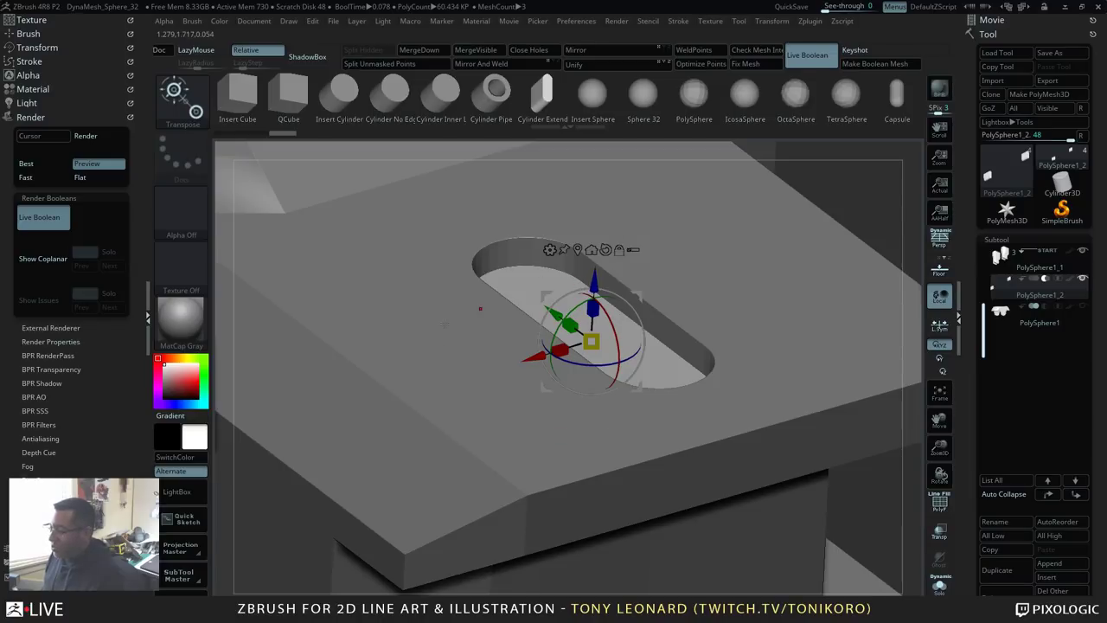
left_click_drag(870, 209, 867, 169, "alt")
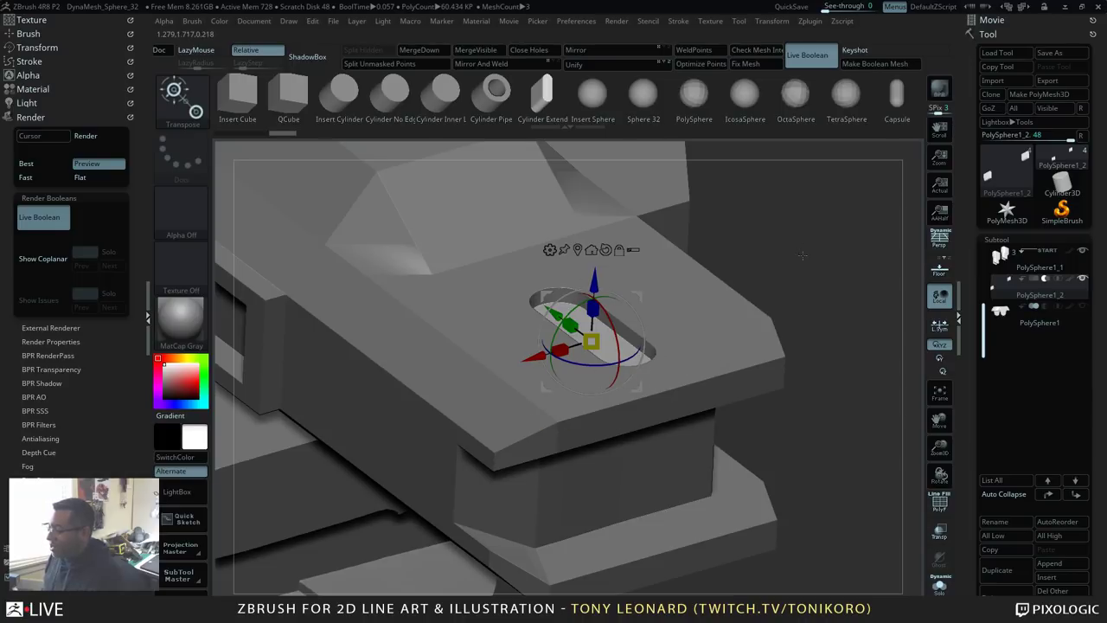
left_click_drag(812, 246, 805, 272)
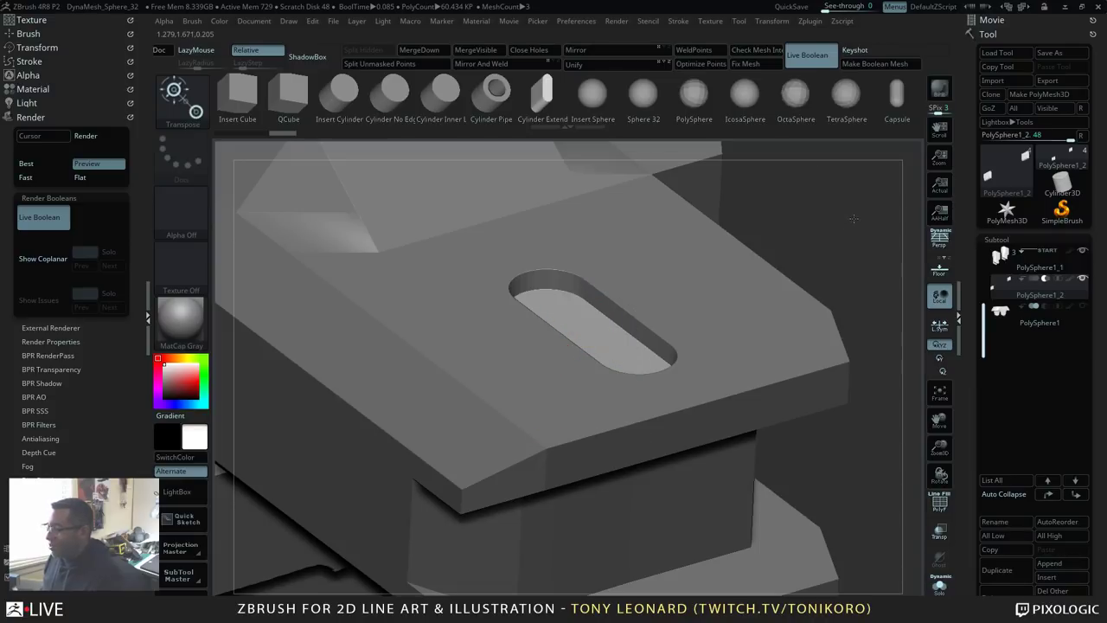
left_click_drag(854, 227, 849, 225)
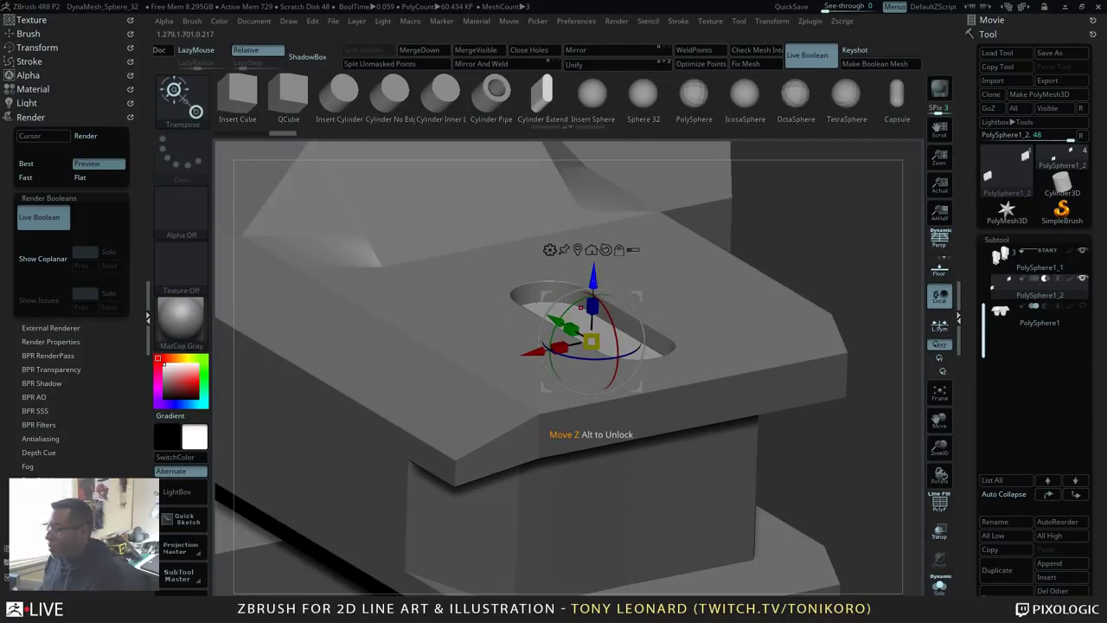
Step: Fine-tune the depth of the subtractive cylinders in the lower side panel along their Z axis
left_click_drag(594, 276, 595, 280)
left_click_drag(850, 248, 841, 134)
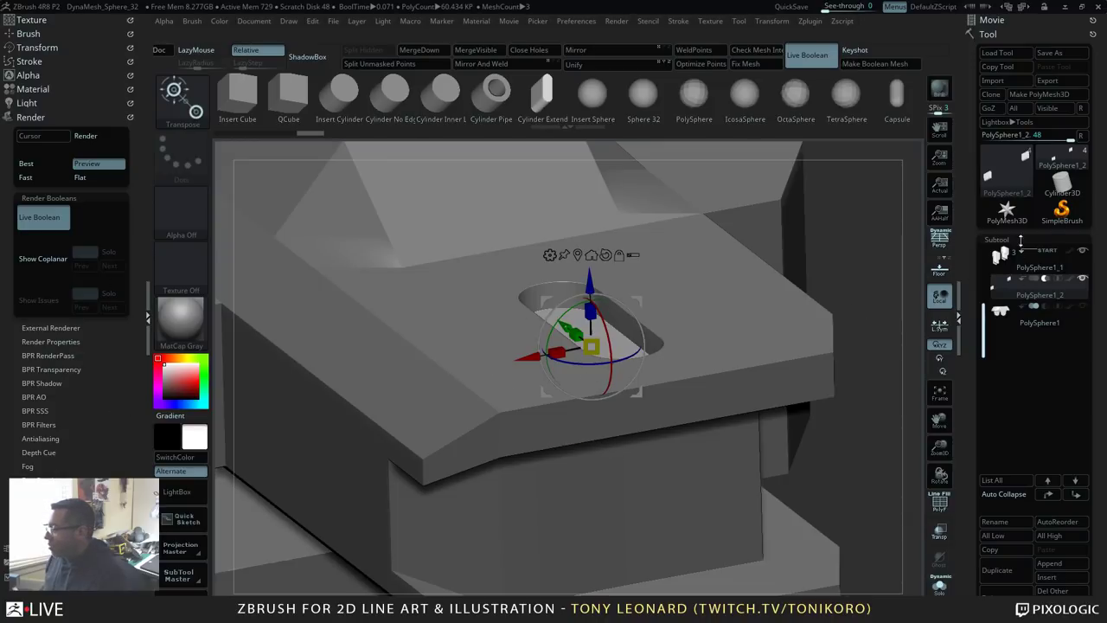
Step: Switch PolySphere1_2 from subtraction to union and isolate it in Solo mode with PolyFrame on, viewing a cylinder's end cap
left_click(1038, 279)
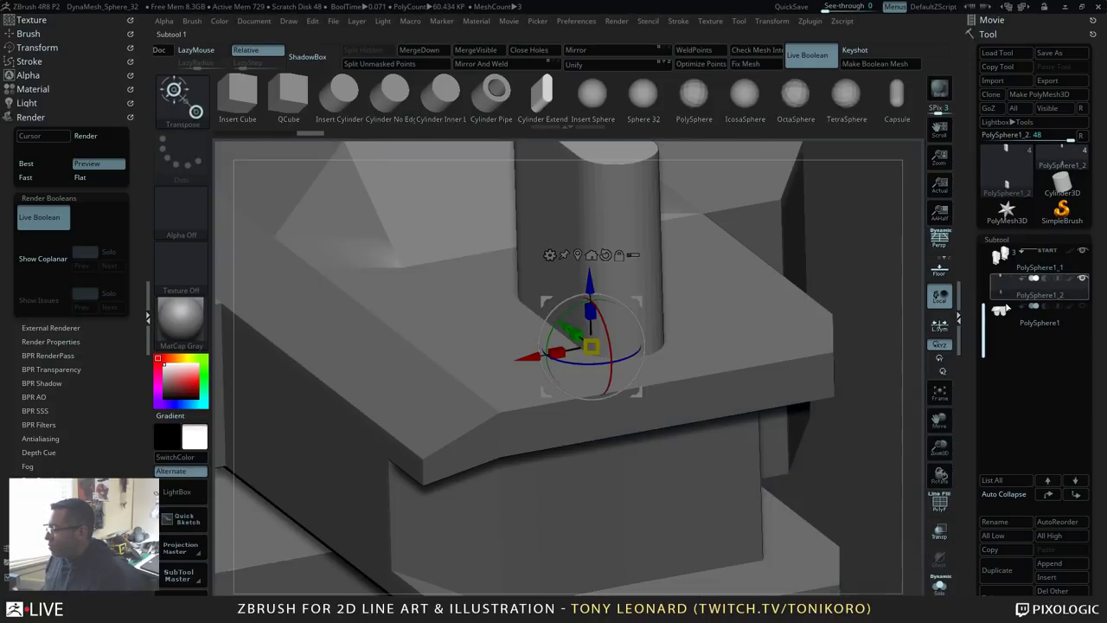
left_click(939, 586)
left_click_drag(801, 395, 844, 414)
key("shift+f")
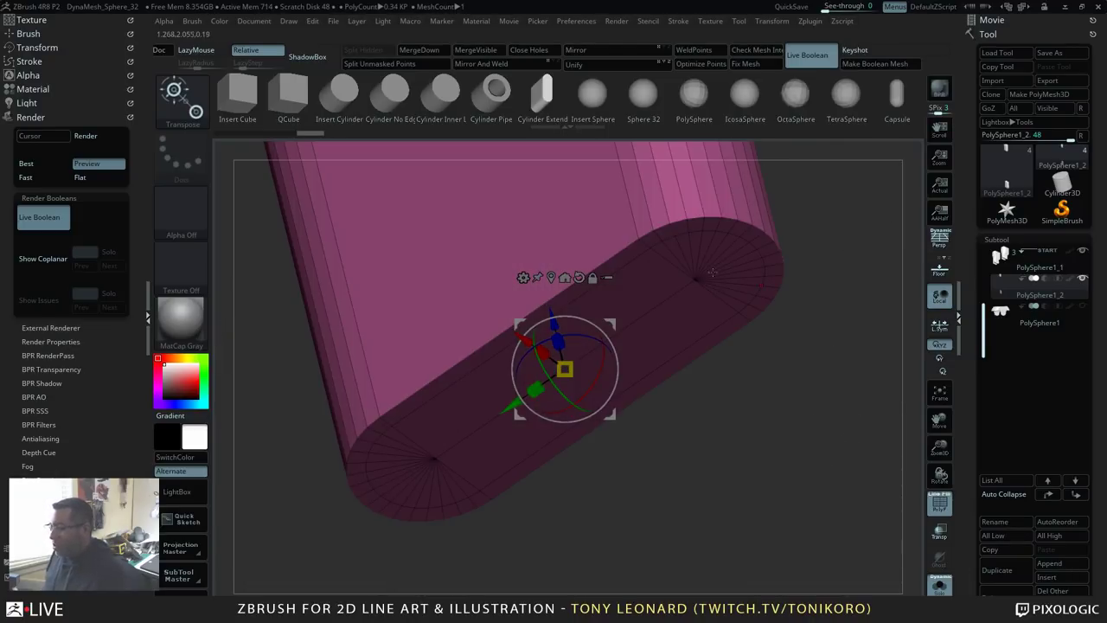
left_click_drag(813, 475, 818, 424)
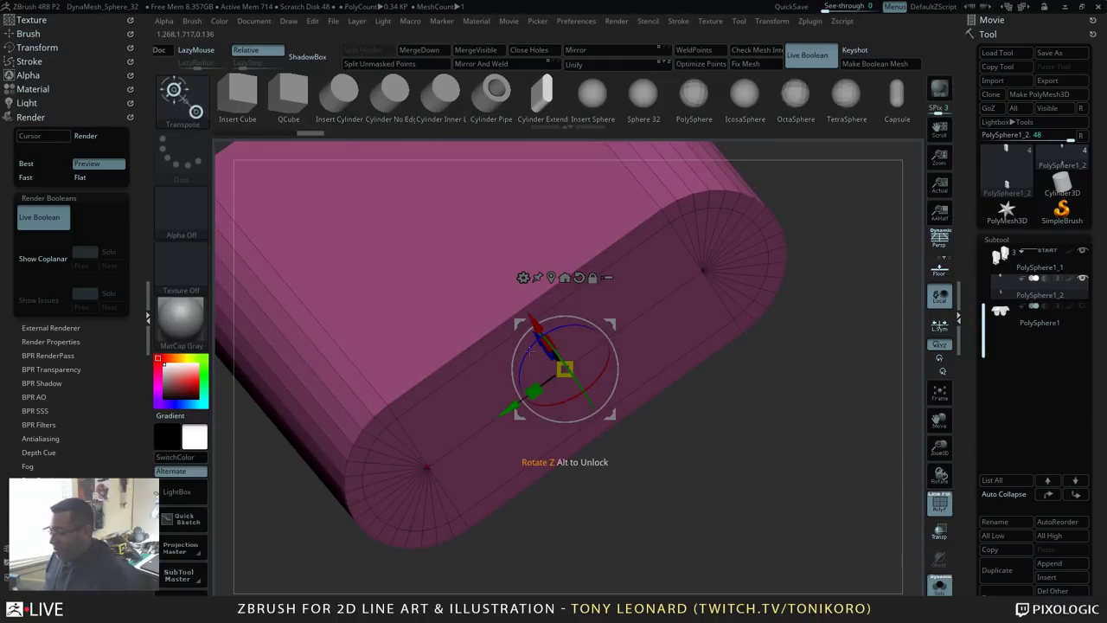
Step: Use the ZModeler brush to bevel the complete edge loop around the rounded cylinder's end cap in a narrow single row
key("b")
key("z")
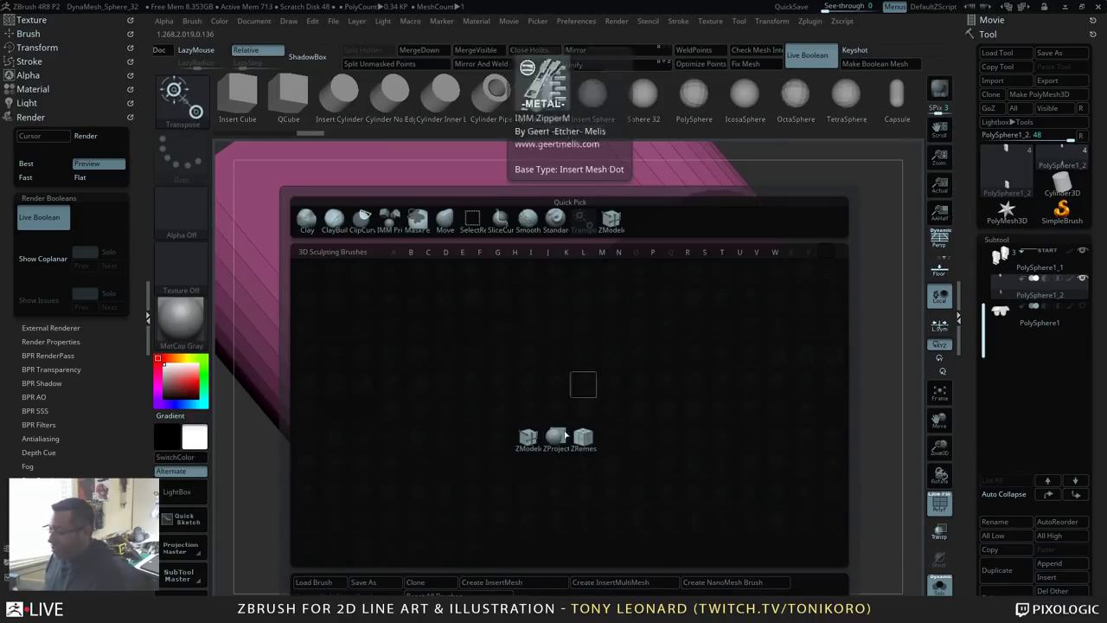
left_click(527, 438)
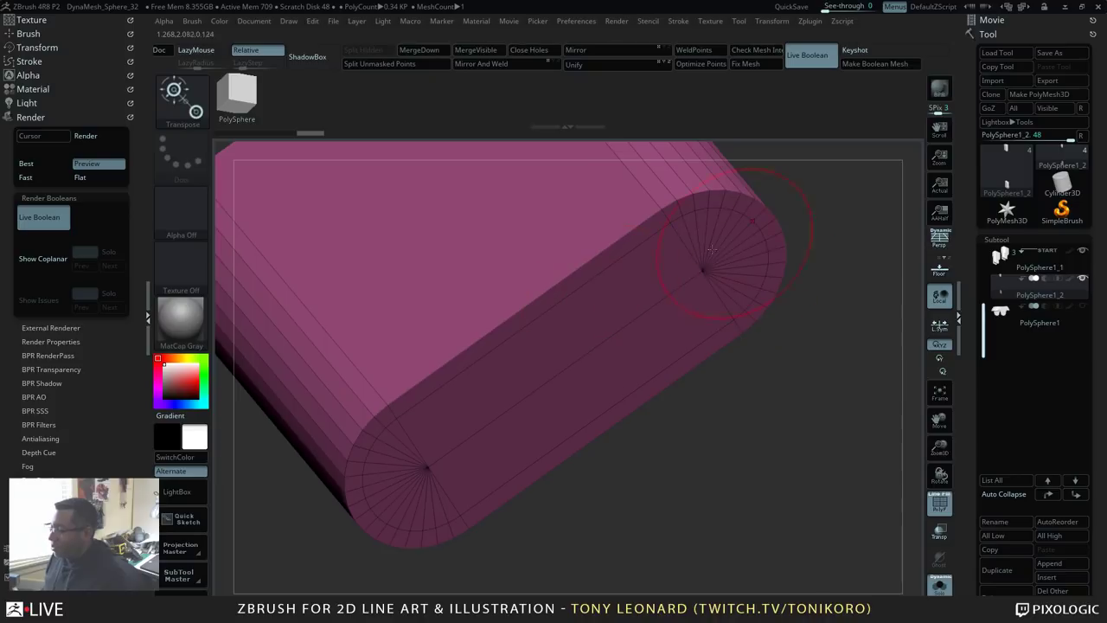
left_click_drag(801, 384, 648, 240)
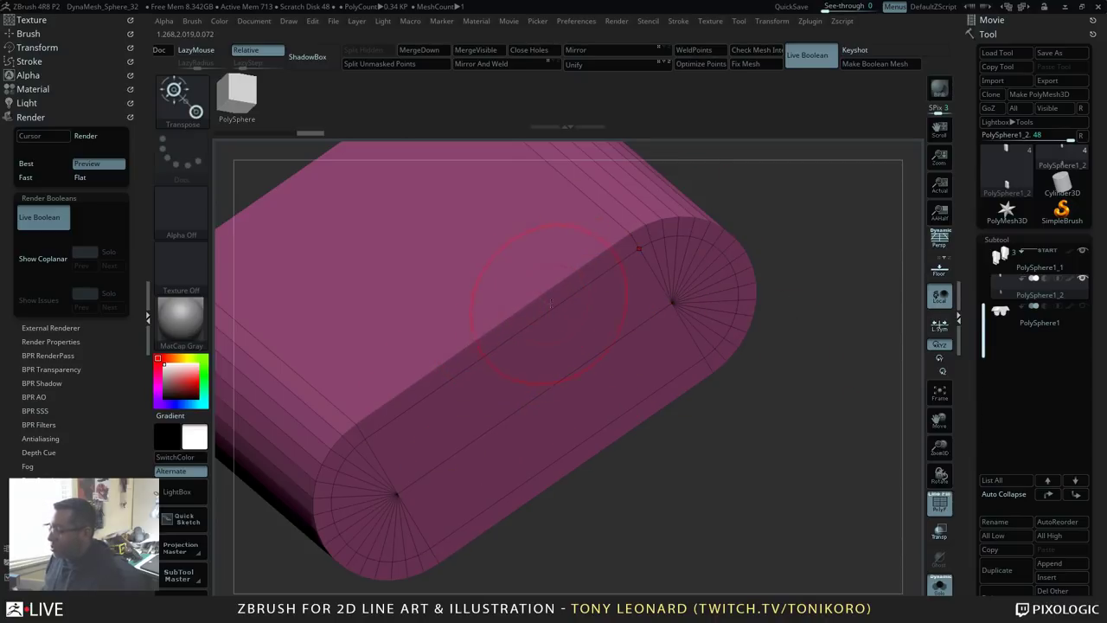
key("q")
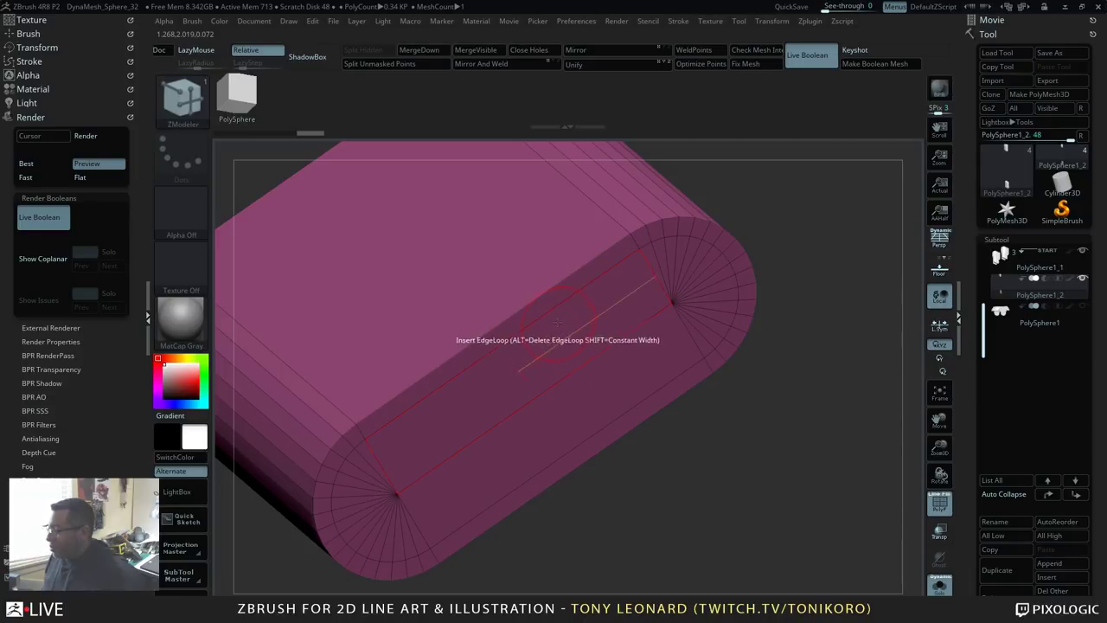
key("space")
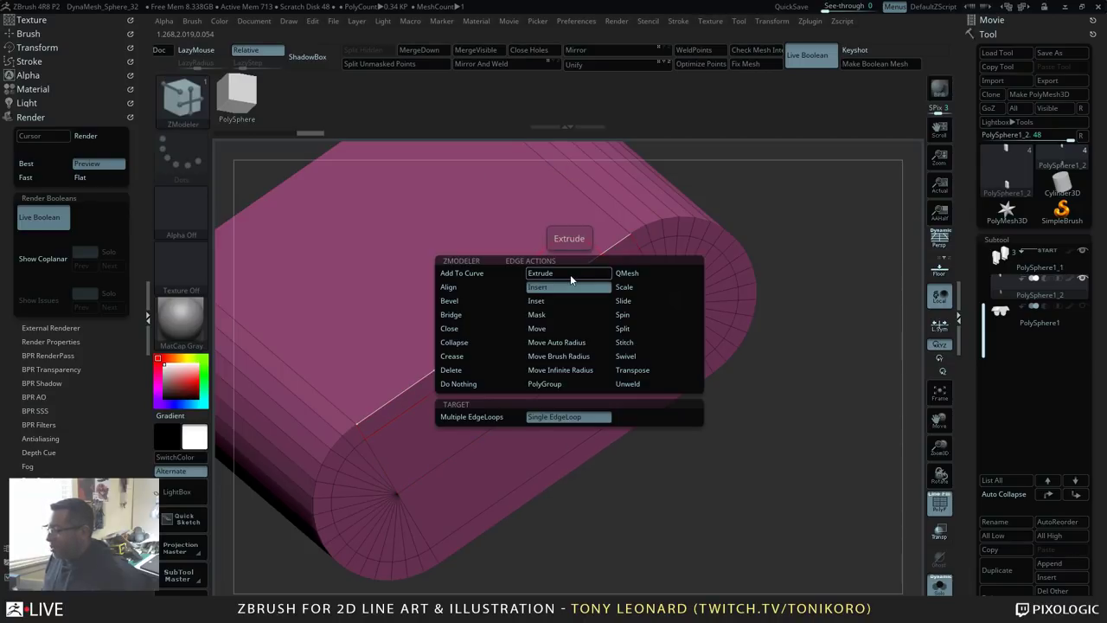
left_click(477, 303)
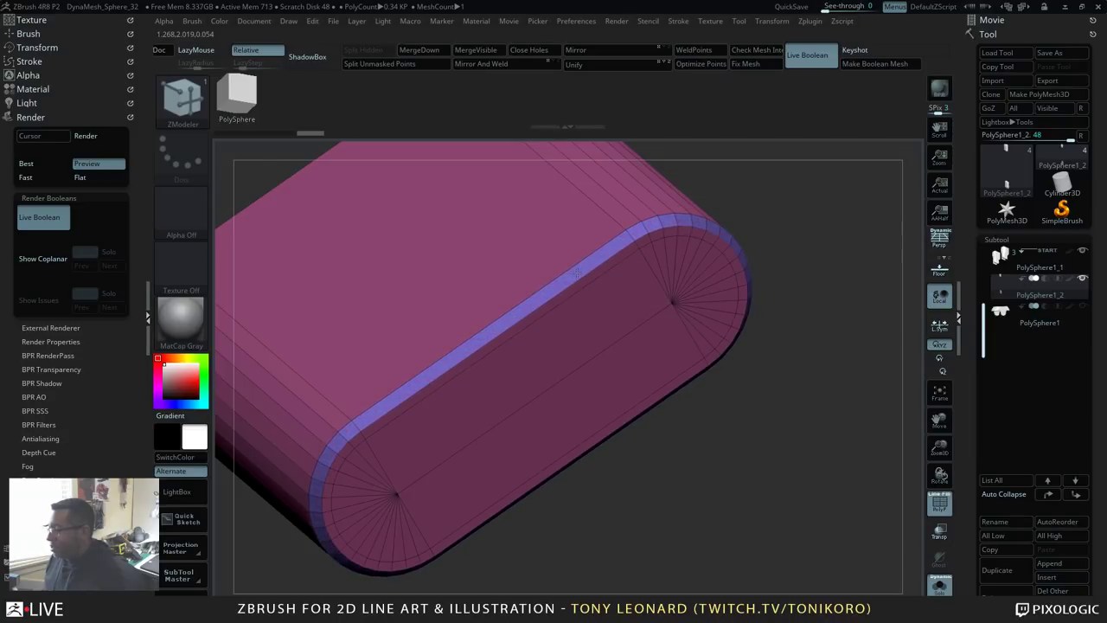
Step: Set the ZModeler edge action to Crease with EdgeLoop Complete as target and bring up the Crease geometry settings
mouse_move(811, 427)
left_mouse_down()
mouse_move(836, 395)
mouse_move(851, 435)
mouse_move(796, 423)
left_mouse_up()
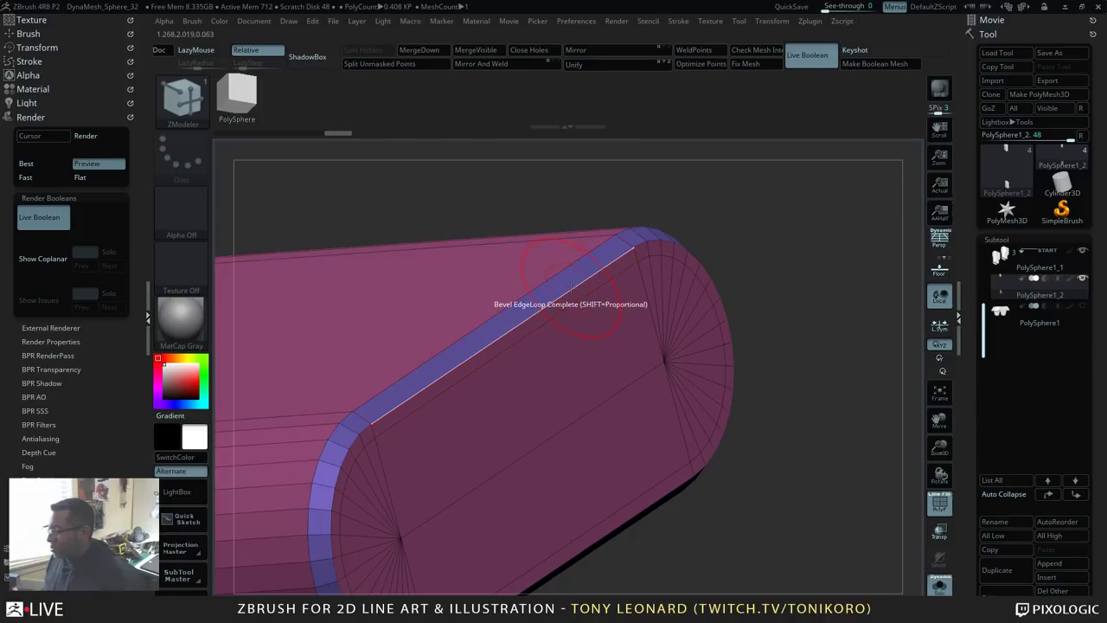
right_click(571, 286)
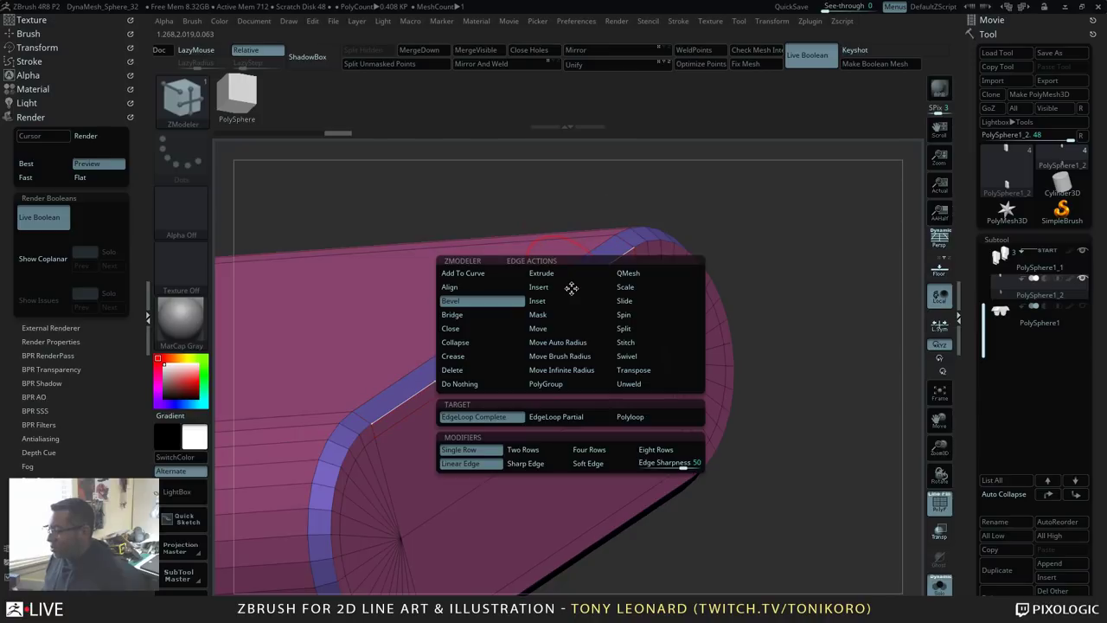
left_click(475, 356)
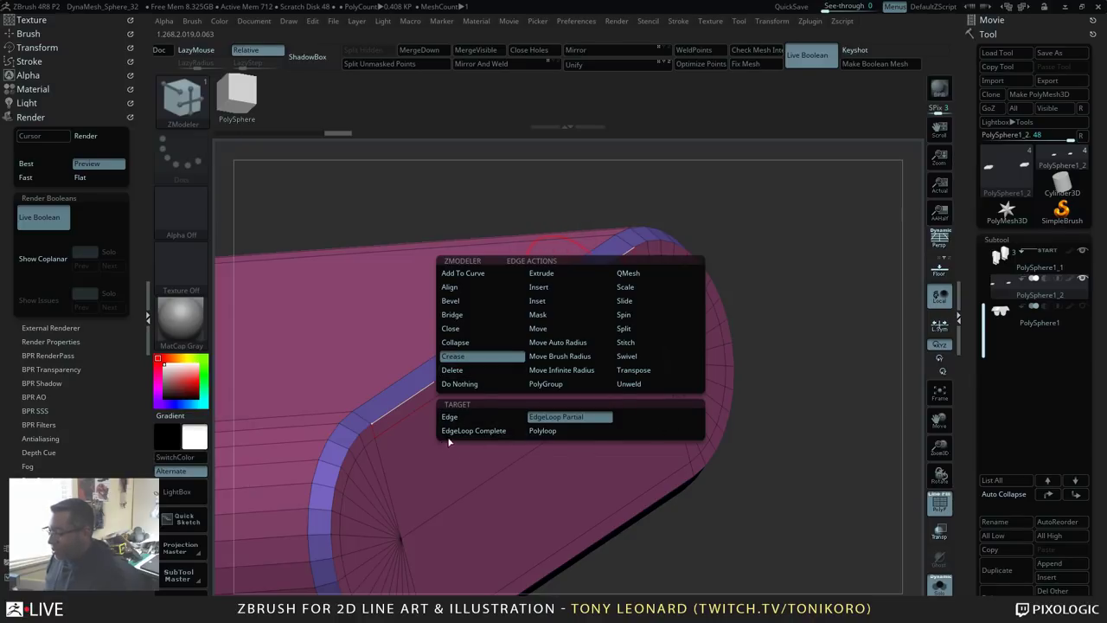
left_click(471, 435)
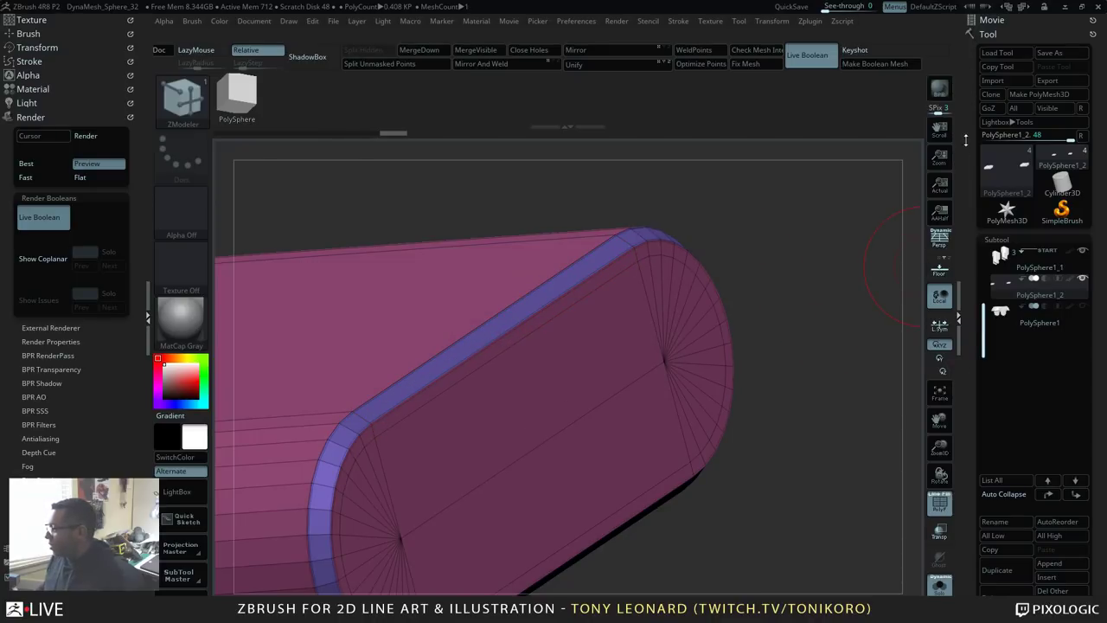
left_click_drag(971, 566, 970, 503)
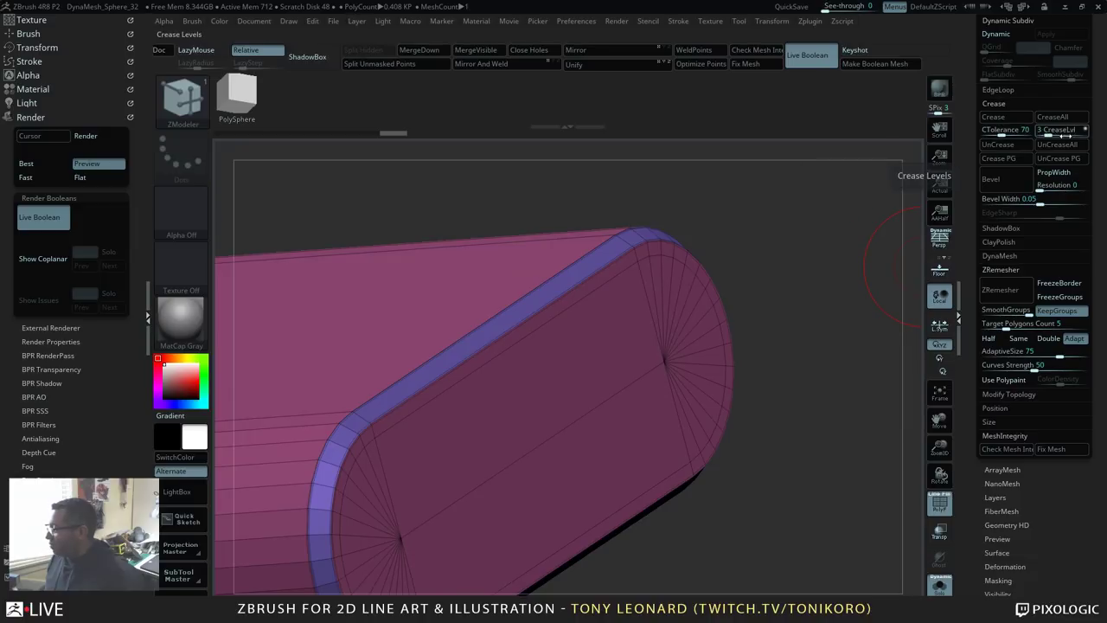
left_click_drag(813, 438, 799, 396, "alt")
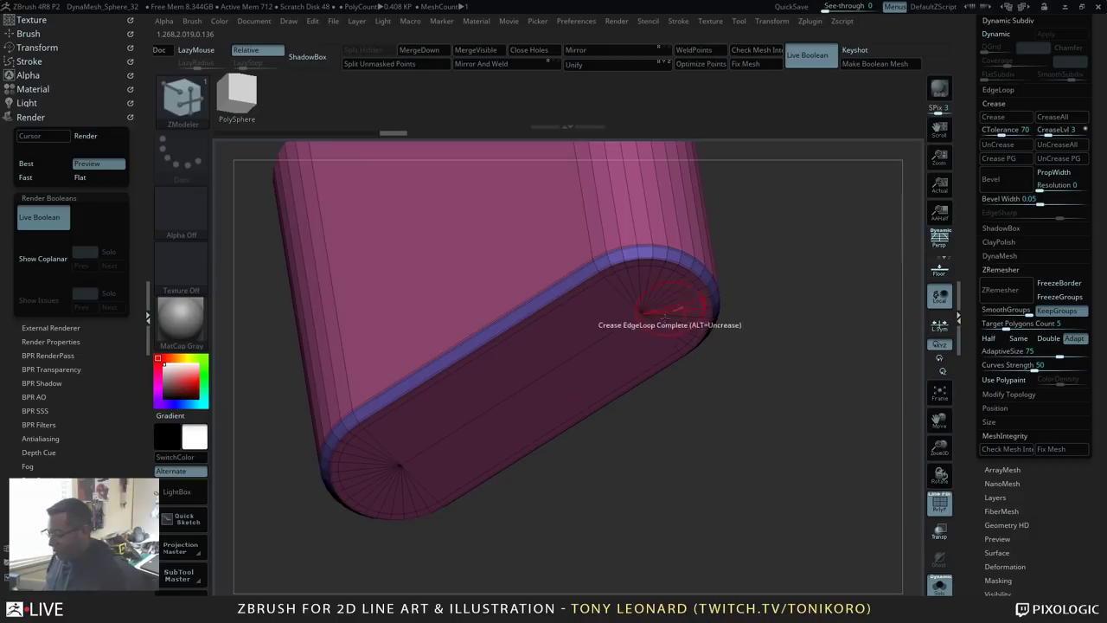
Step: Turn on Dynamic Subdivision for the cylinders, turn off PolyFrame and inspect the smoothed shape from several angles
key("d")
left_click_drag(711, 392, 784, 433)
key("shift")
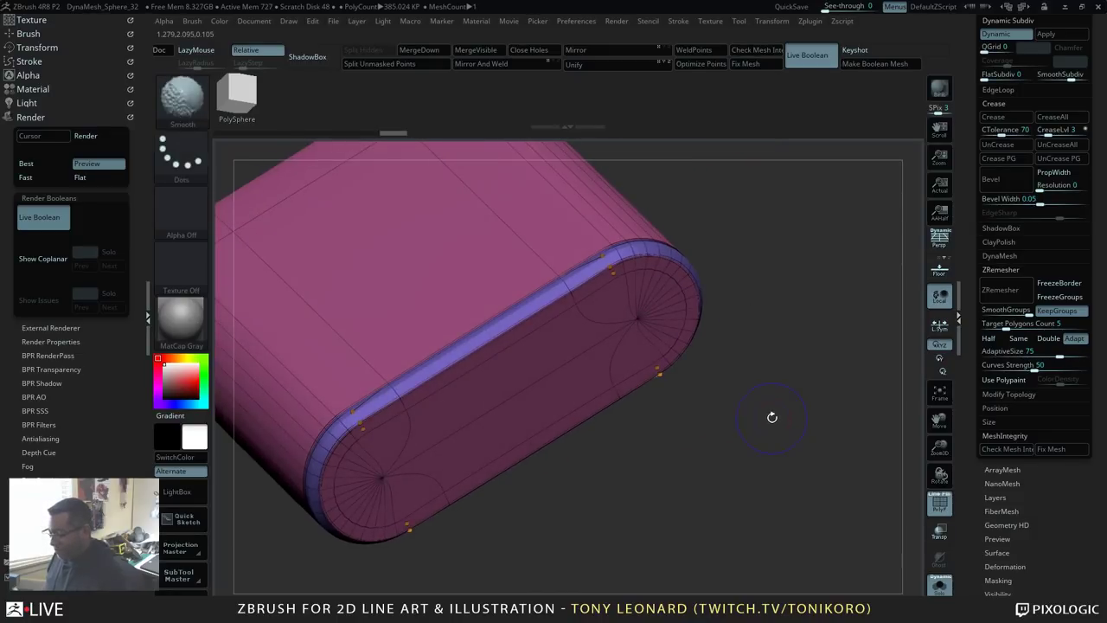
key("shift")
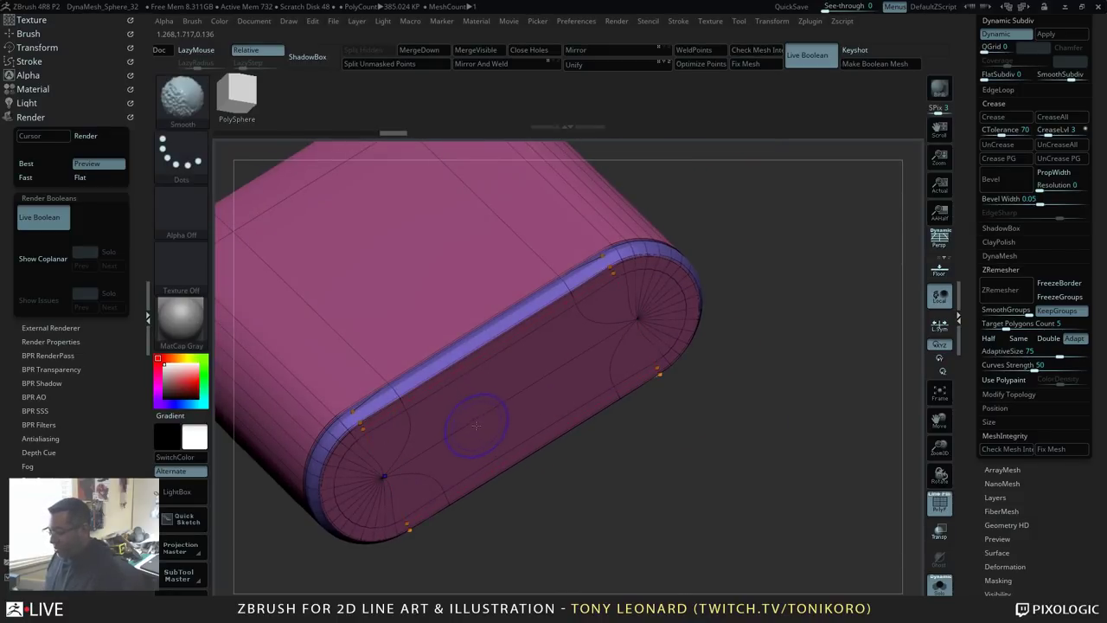
key("shift+f")
mouse_move(782, 449)
left_mouse_down()
mouse_move(738, 388)
mouse_move(762, 433)
mouse_move(734, 494)
mouse_move(774, 460)
mouse_move(774, 493)
mouse_move(771, 461)
left_mouse_up()
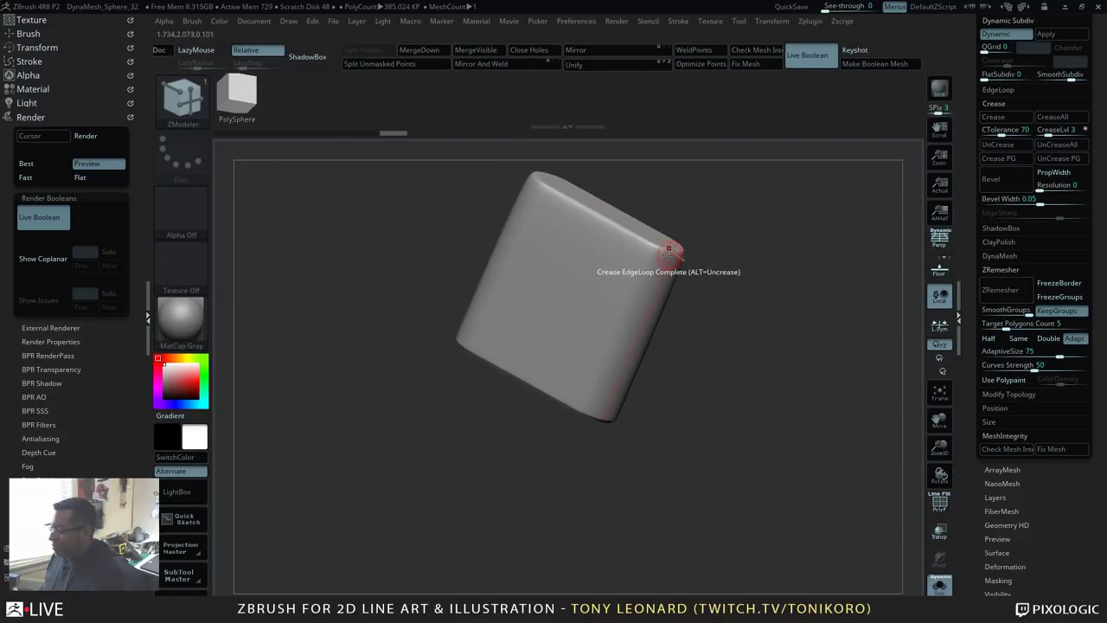
left_click_drag(731, 317, 786, 389)
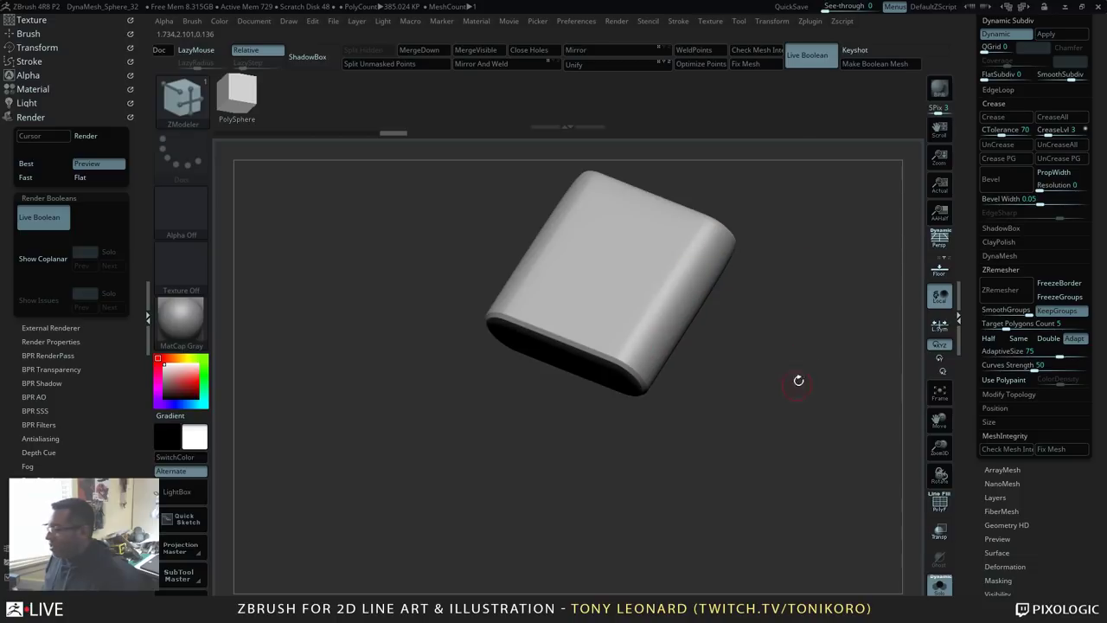
Step: Set PolySphere1_2 back to subtraction and turn off Solo to view the slot in the side panel
left_click_drag(969, 118, 965, 332)
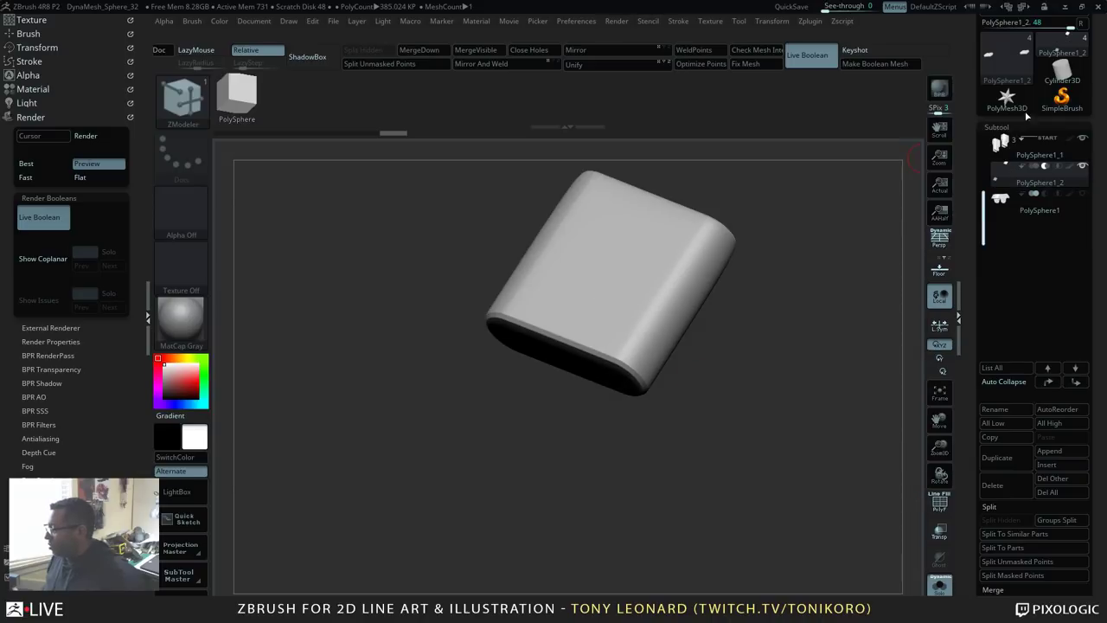
left_click(938, 587)
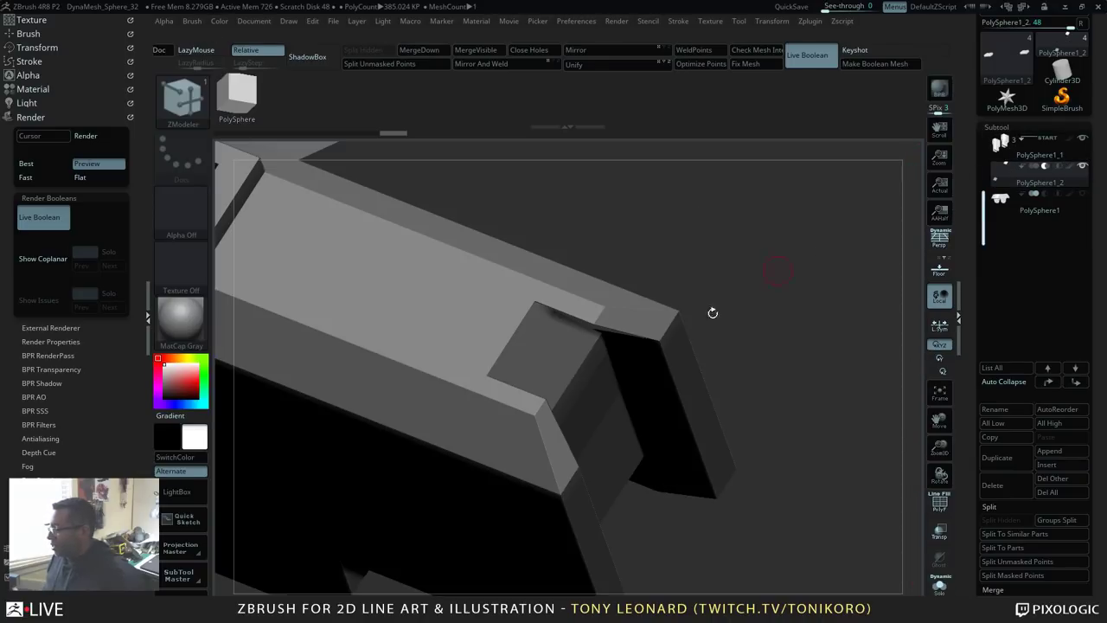
left_click_drag(838, 294, 675, 345)
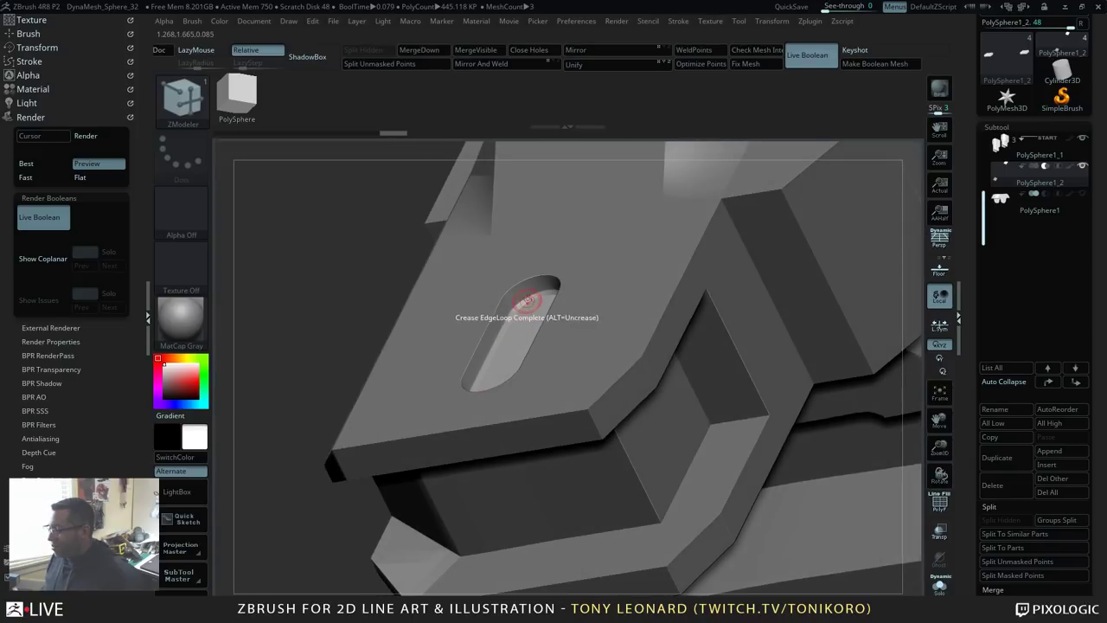
Step: Rotate the subtractive cylinders about 45 degrees in a straight side view so the slot runs diagonally across the lower panel
left_click(526, 299)
left_click_drag(295, 340, 640, 247)
key("w")
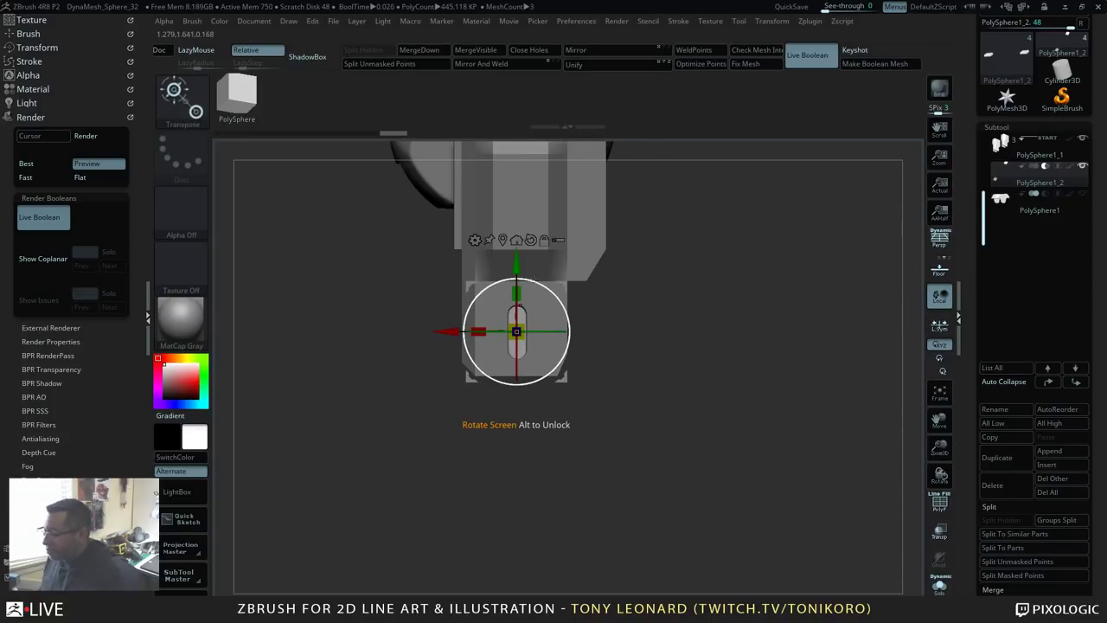
left_click_drag(530, 280, 558, 305)
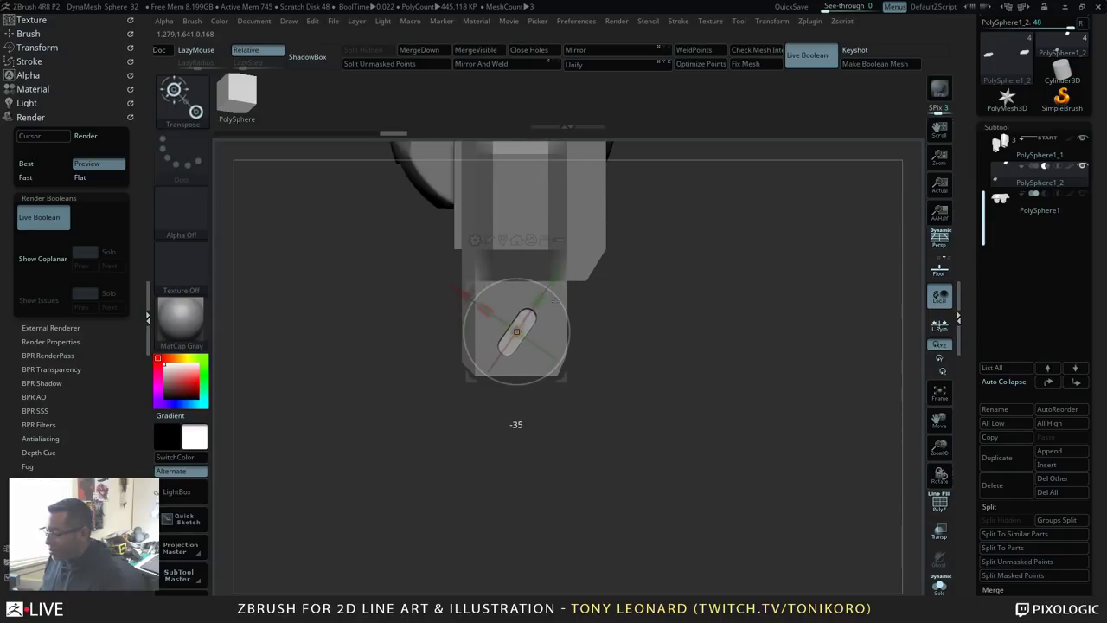
left_click_drag(556, 303, 555, 317)
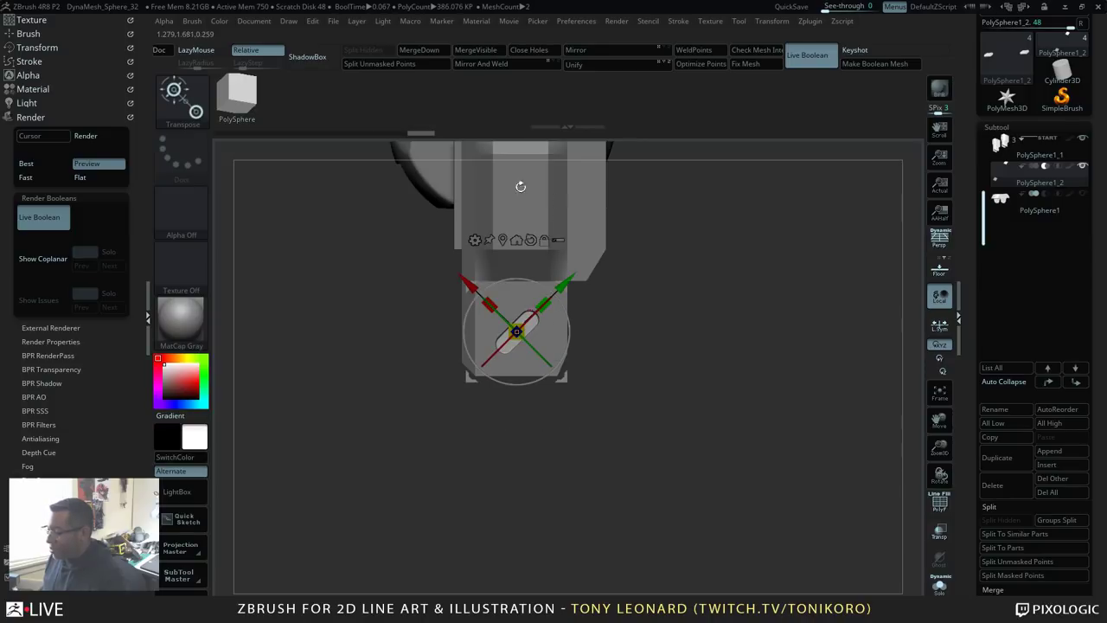
Step: Scale the diagonal subtractive cylinders uniformly with the gizmo to resize the slot in the lower side panel
left_click_drag(745, 407, 580, 515)
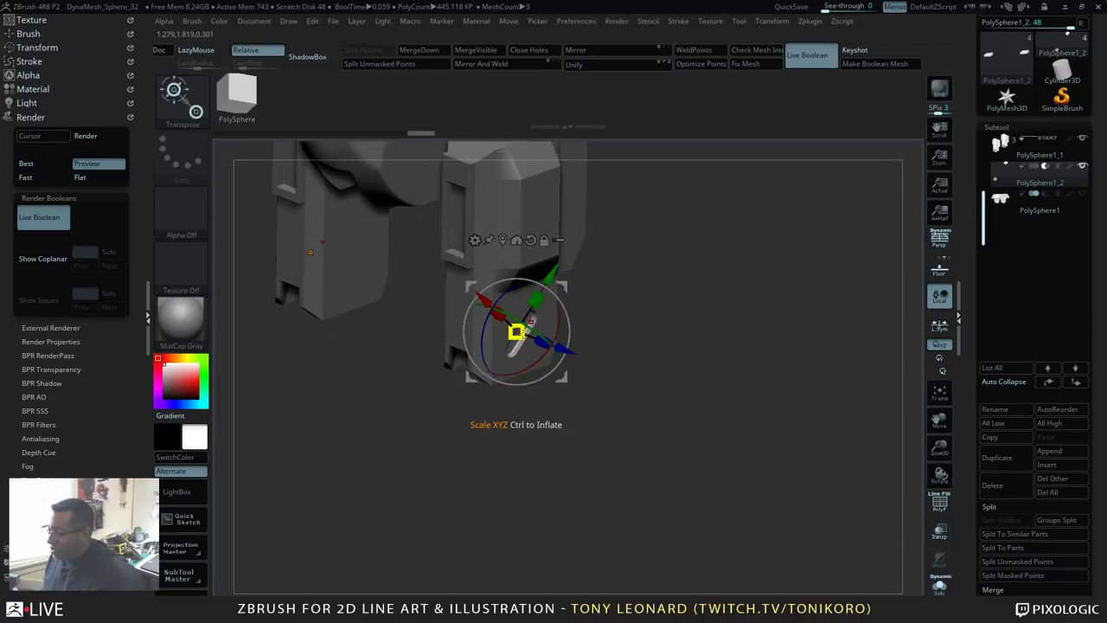
left_click_drag(515, 331, 516, 331)
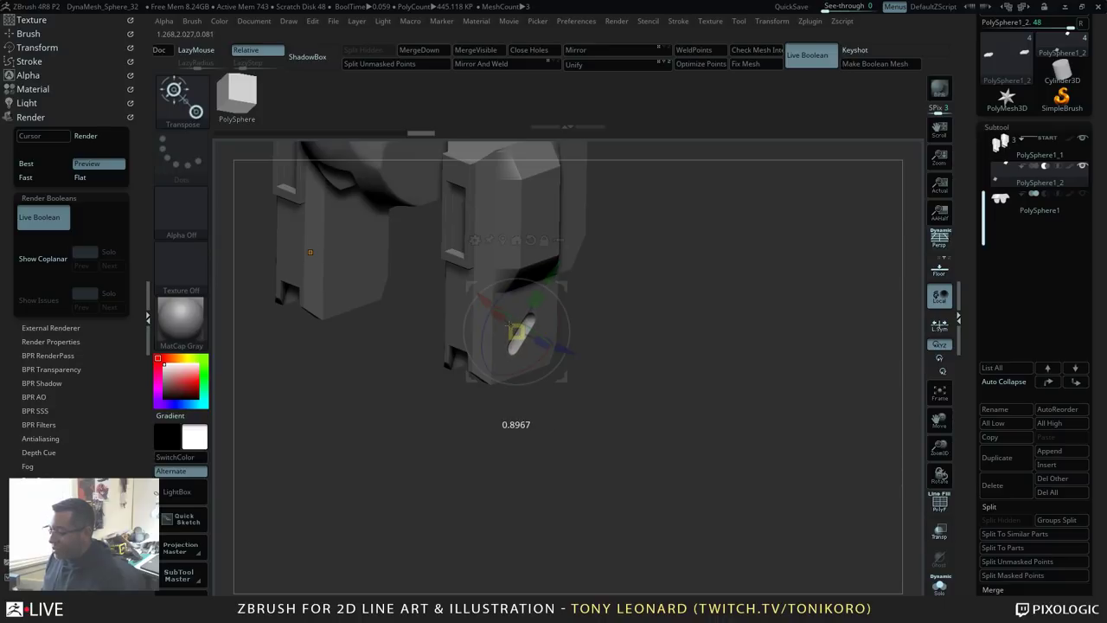
left_click_drag(517, 331, 329, 304)
left_click_drag(644, 337, 664, 361)
left_click_drag(575, 329, 580, 333)
left_click_drag(655, 422, 662, 462, "alt")
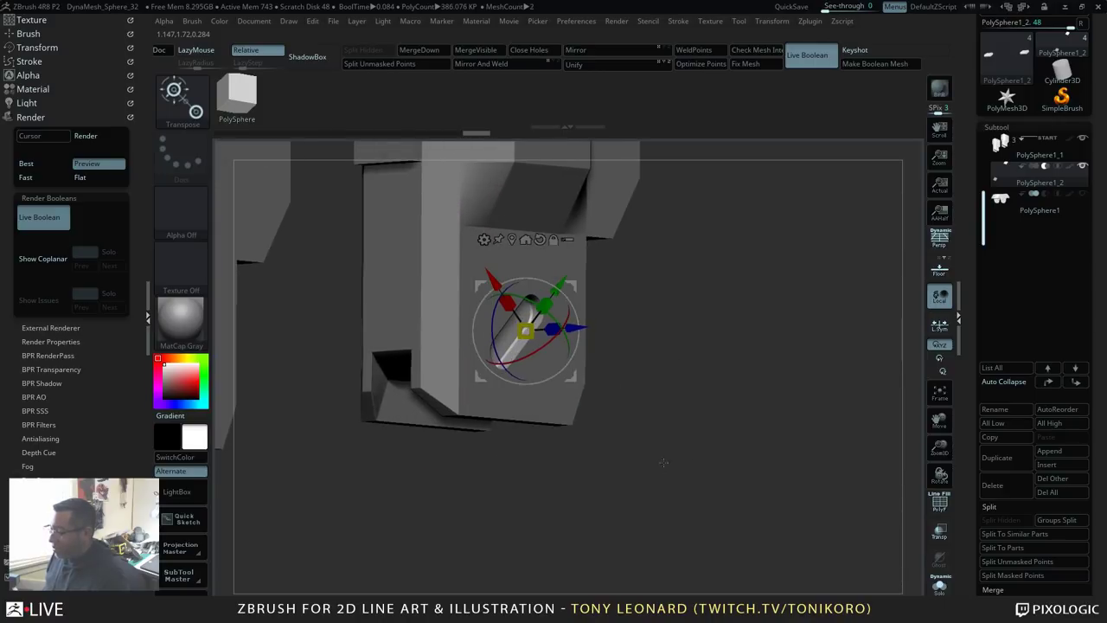
left_click_drag(733, 437, 743, 464, "alt")
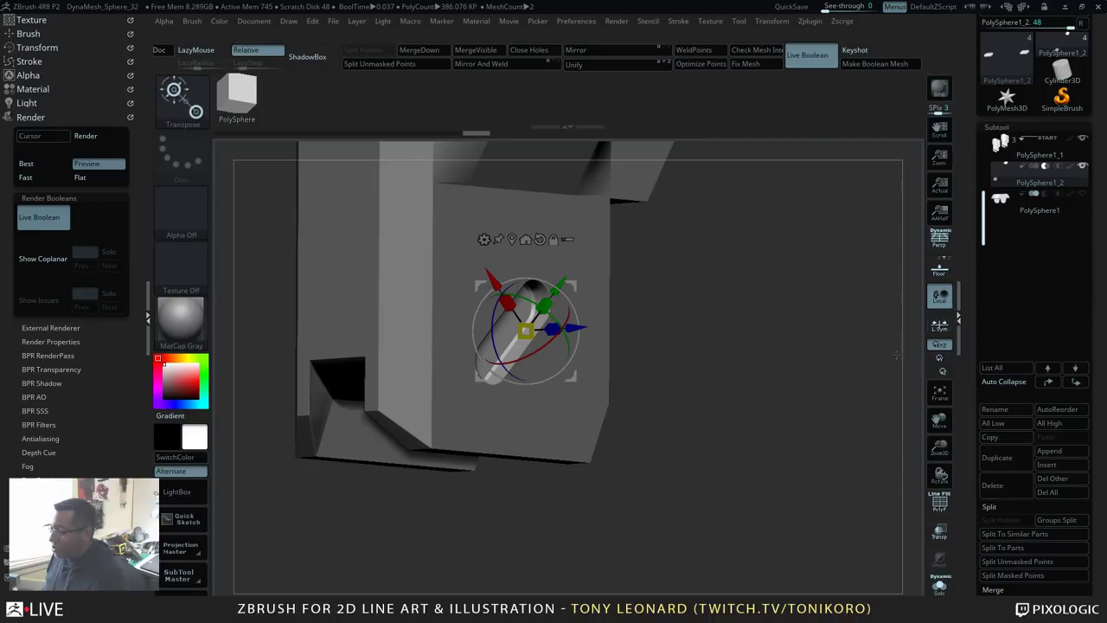
Step: Scale the cylinders along their Y axis to about 0.9 to adjust the diagonal slot's length
left_click_drag(687, 396, 693, 345)
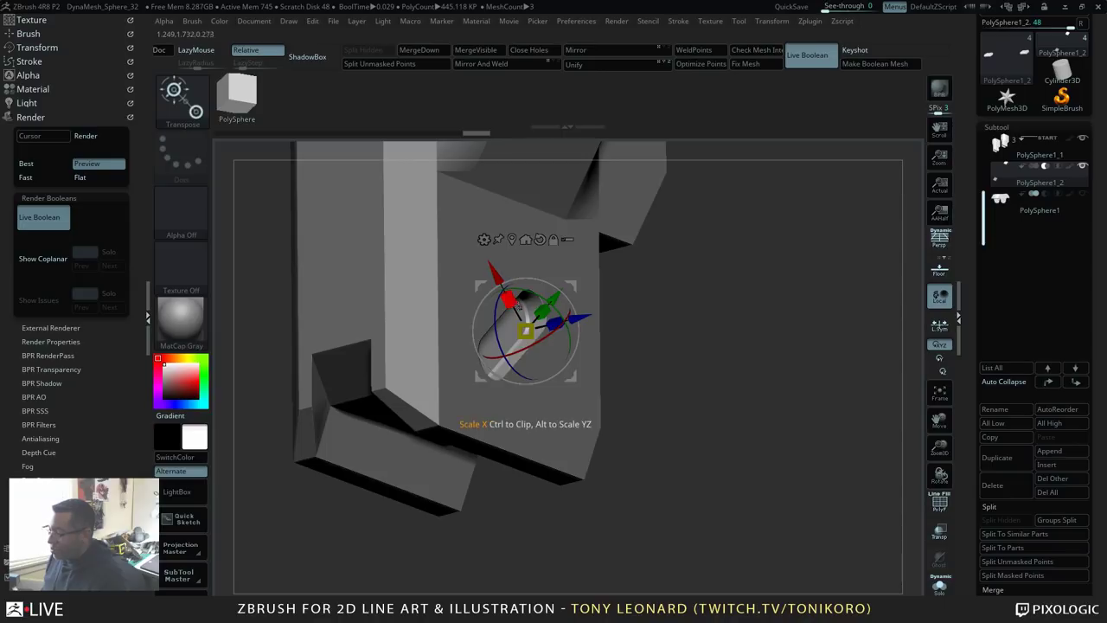
left_click_drag(742, 334, 740, 370)
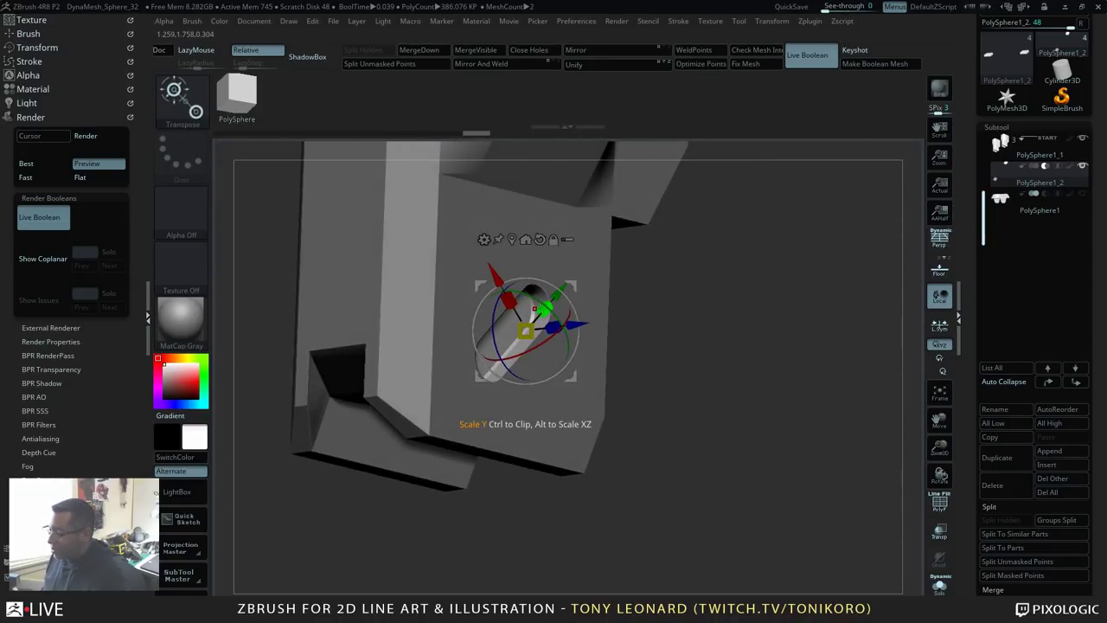
left_click_drag(544, 306, 544, 307)
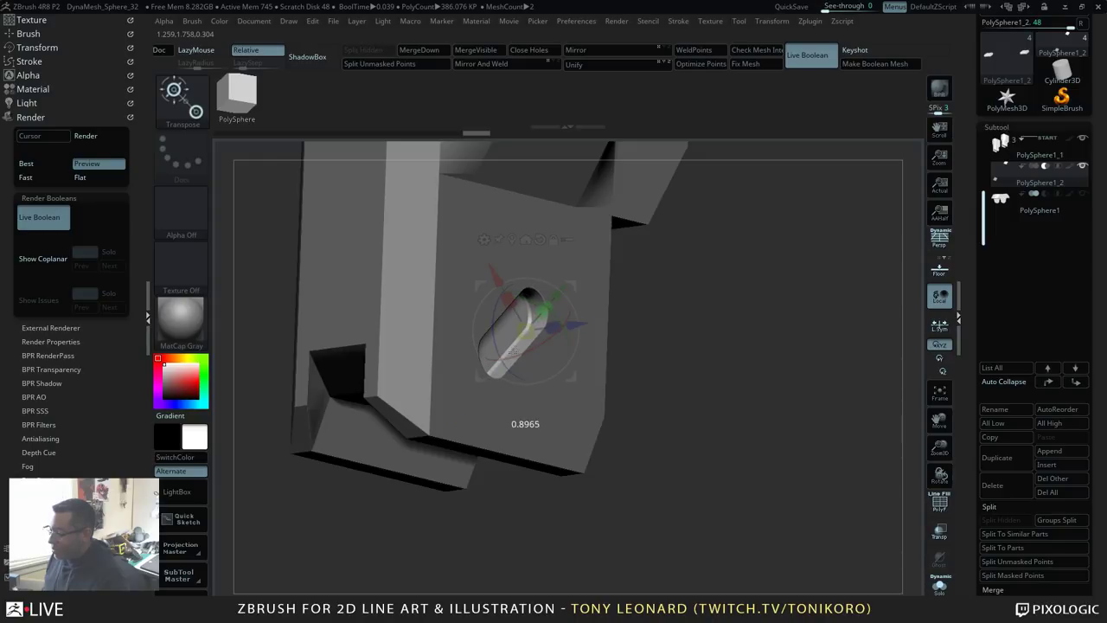
Step: Move the subtractive cylinders so the diagonal slot sits off-centre near the upper corner of the lower side panel
left_click_drag(751, 402, 737, 424)
left_click_drag(573, 285, 722, 346)
left_click_drag(723, 346, 682, 459)
left_click_drag(596, 480, 733, 379)
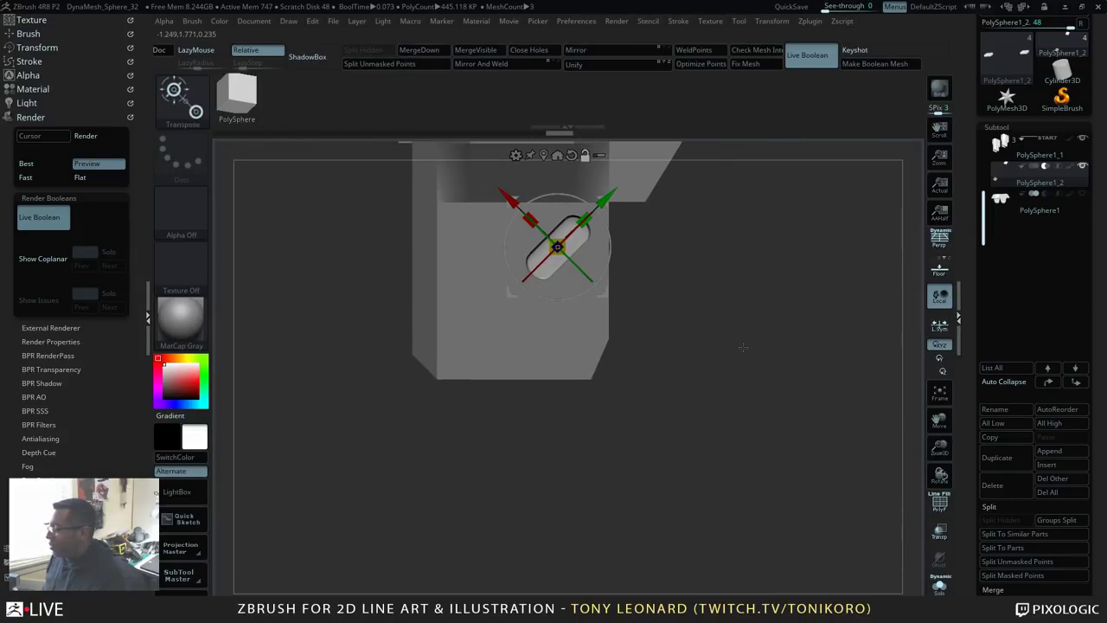
left_click_drag(842, 325, 845, 365, "alt")
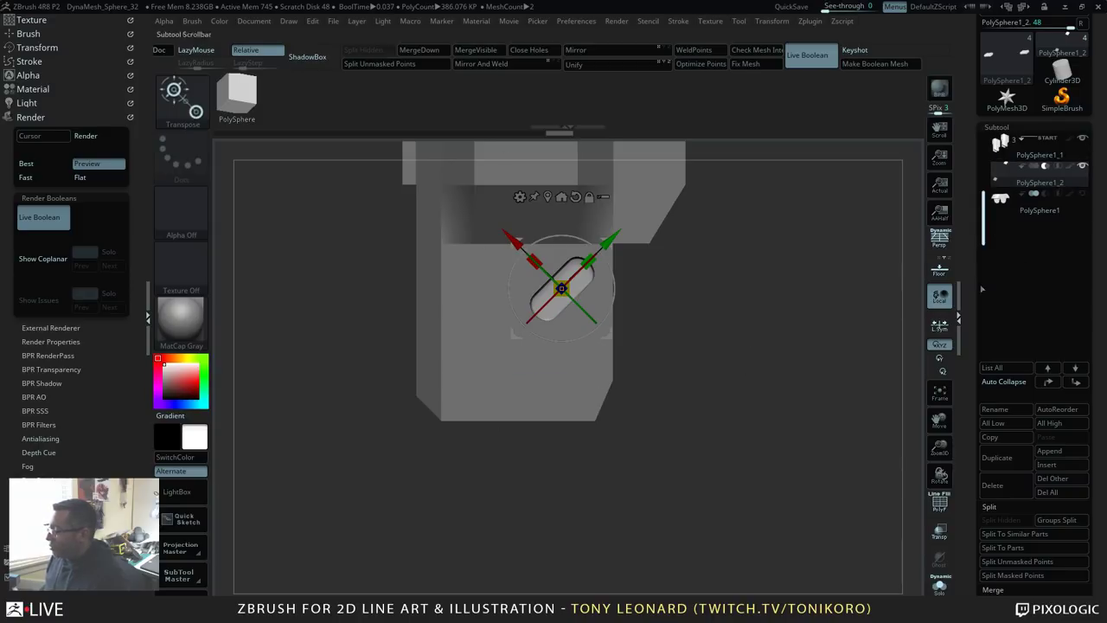
Step: Preview the main body with dynamic subdivision, examine the diagonal slot from several angles, and switch the smoothing off
left_click_drag(771, 364, 769, 407)
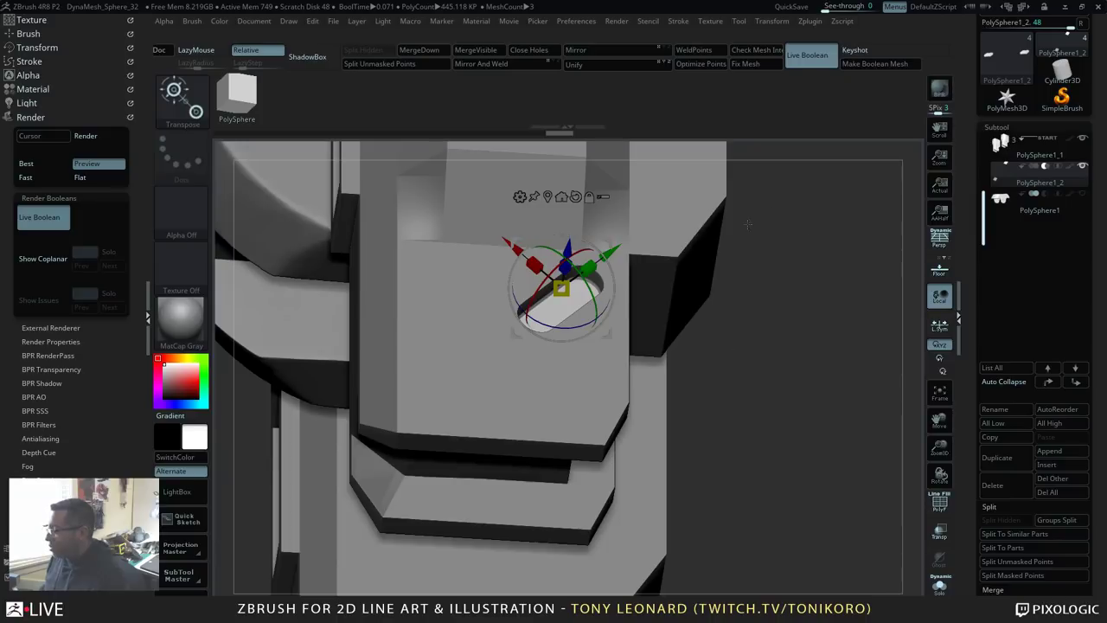
left_click(695, 208, "alt")
left_click_drag(754, 344, 587, 361)
key("d")
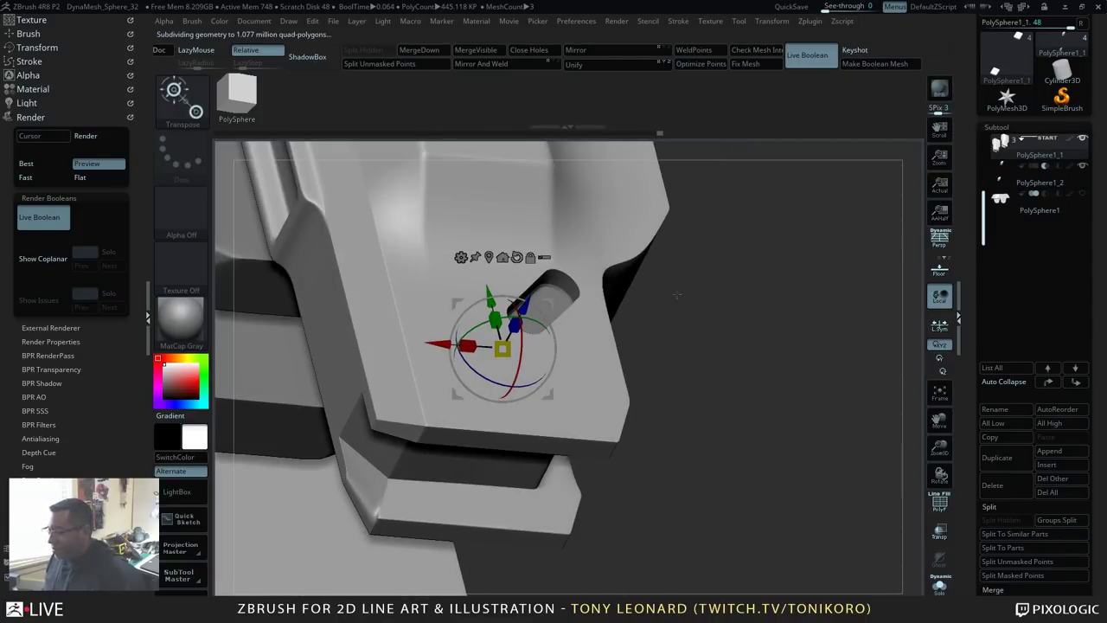
left_click_drag(693, 378, 748, 384)
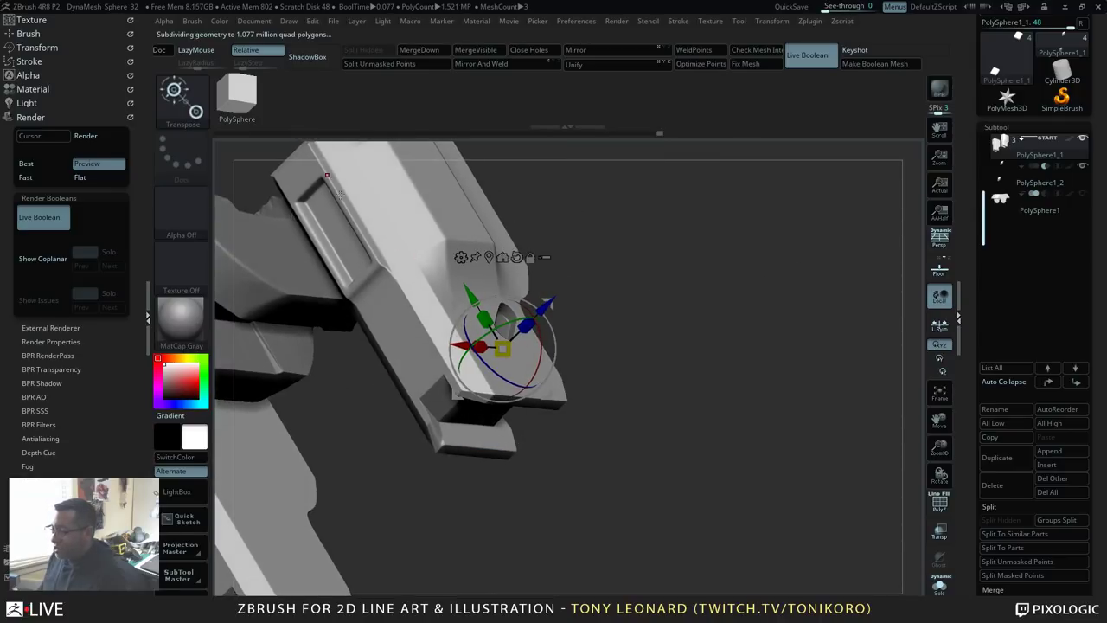
left_click_drag(666, 208, 530, 156)
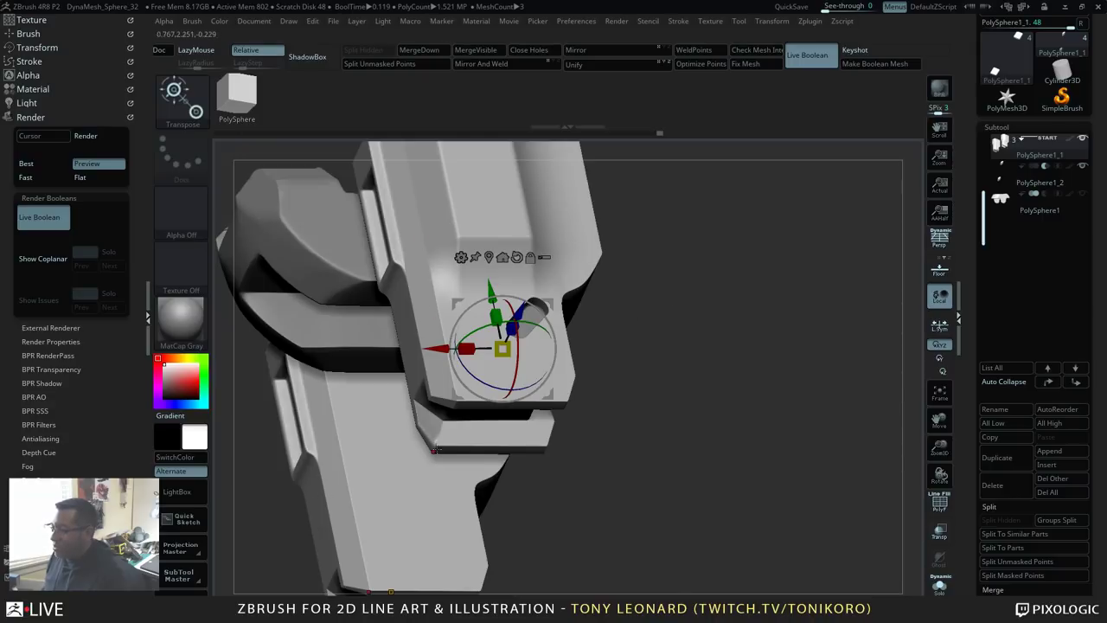
left_click_drag(646, 343, 679, 330)
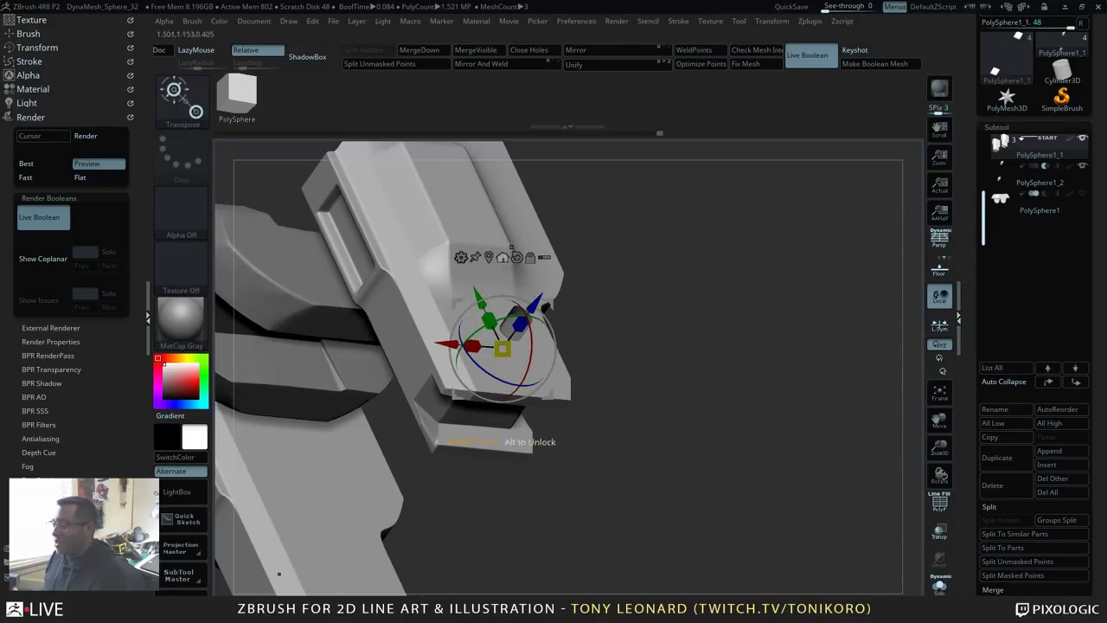
left_click_drag(671, 346, 737, 382)
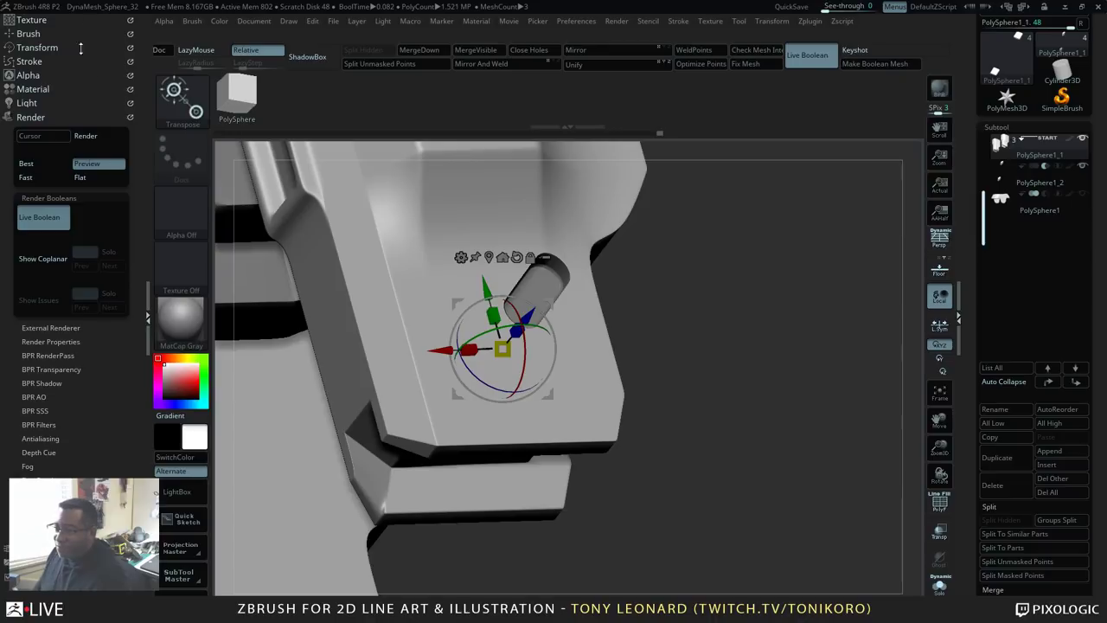
key("q")
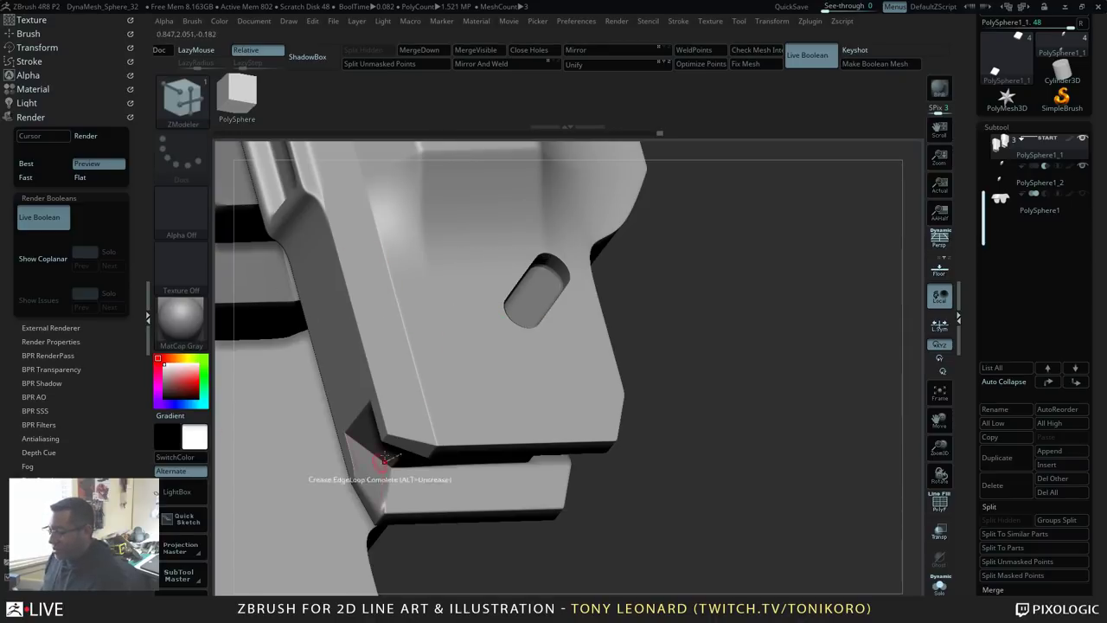
left_click_drag(750, 316, 501, 388)
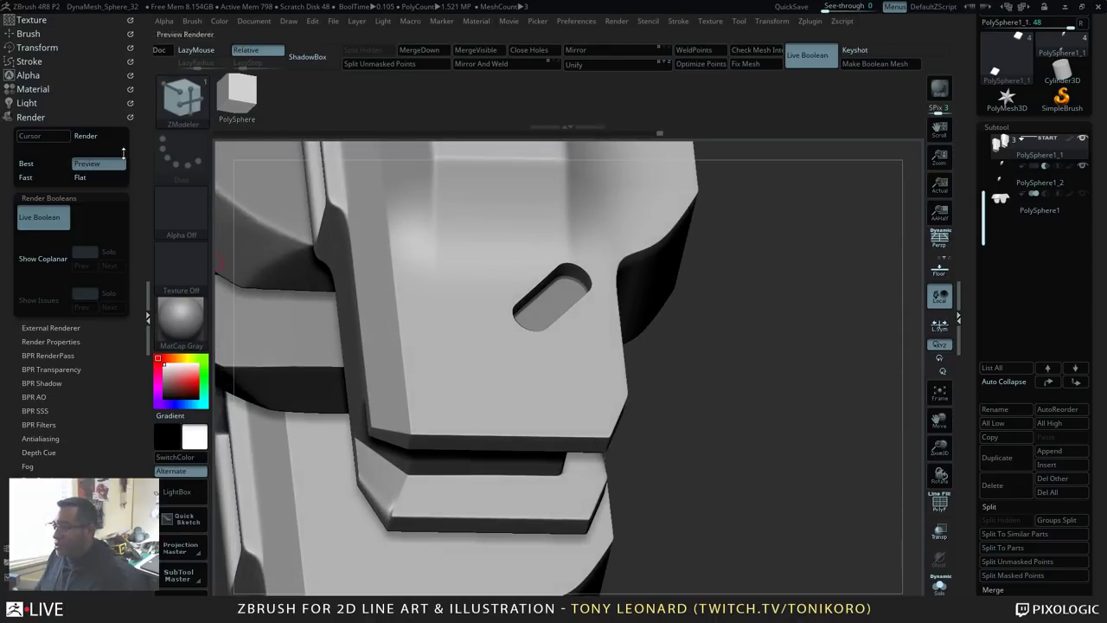
key("shift+d")
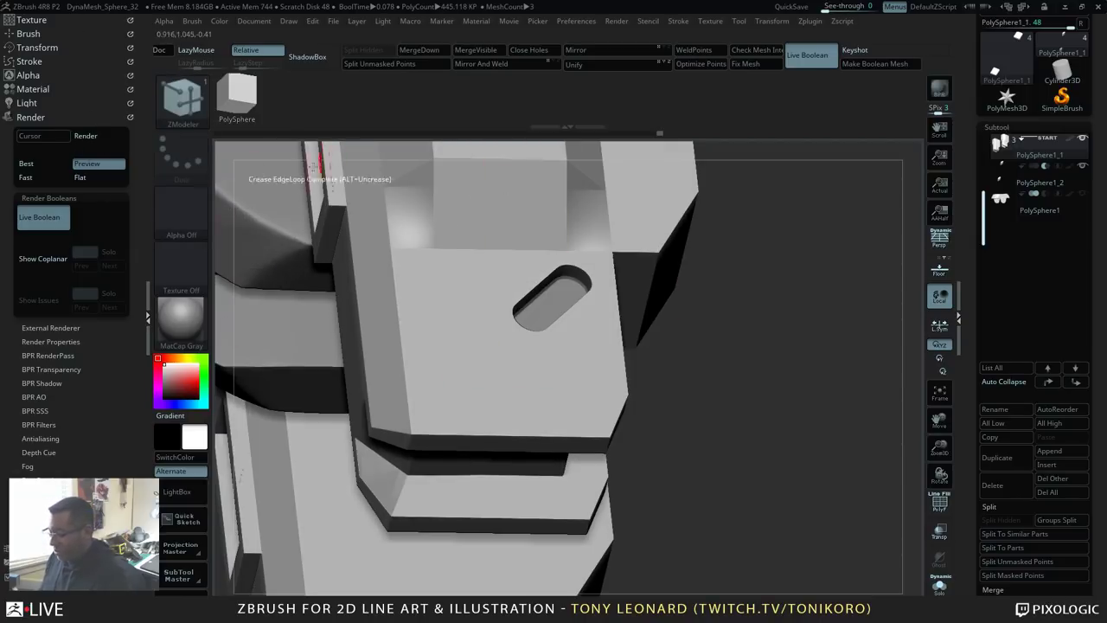
Step: Load the custom brush preset TL_insert_bool_shapes_test01 from the Desktop folder
left_click(162, 128)
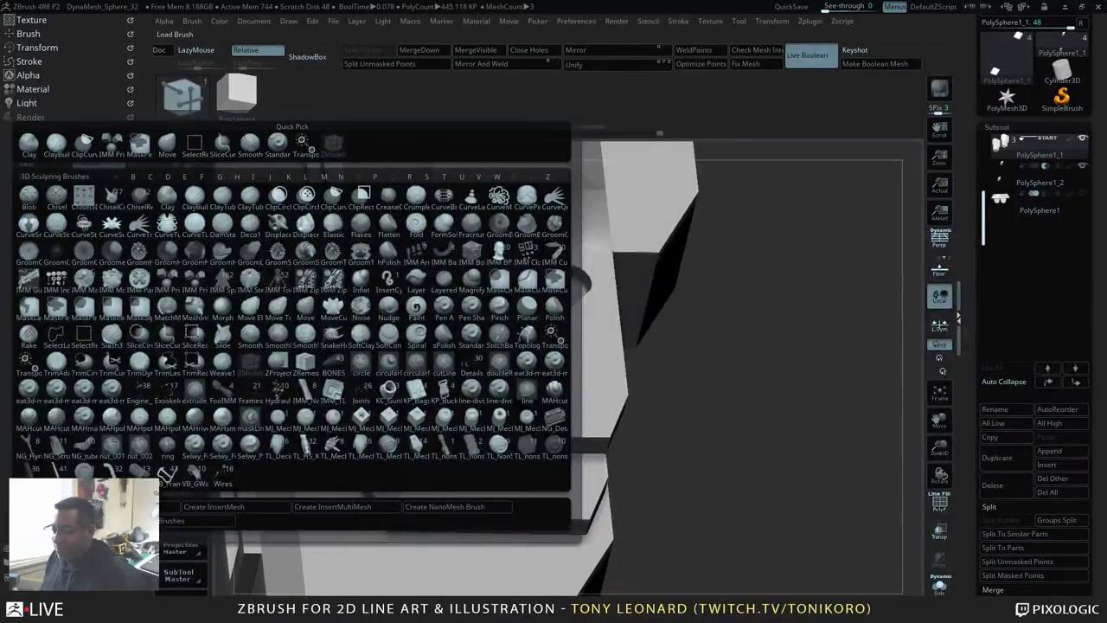
left_click(43, 509)
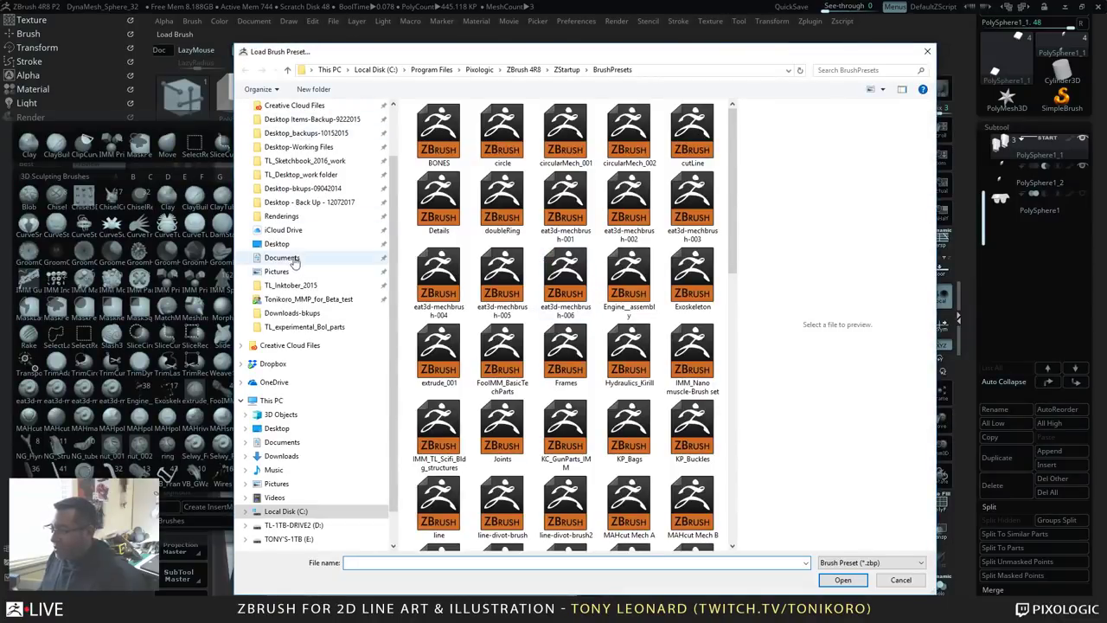
left_click(279, 244)
left_click(464, 216)
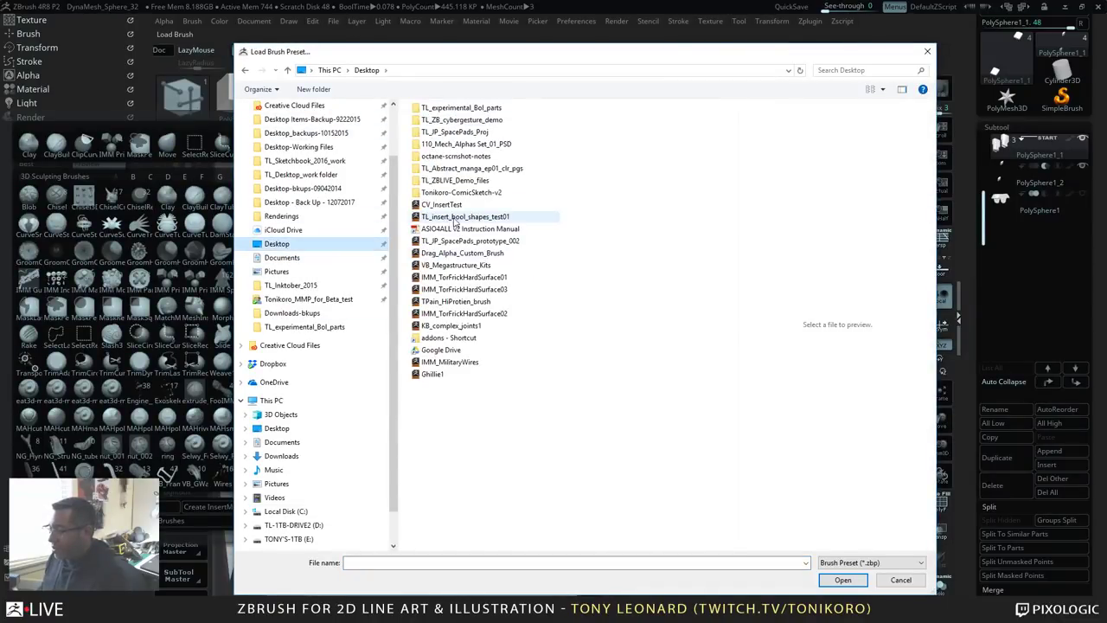
left_click(843, 579)
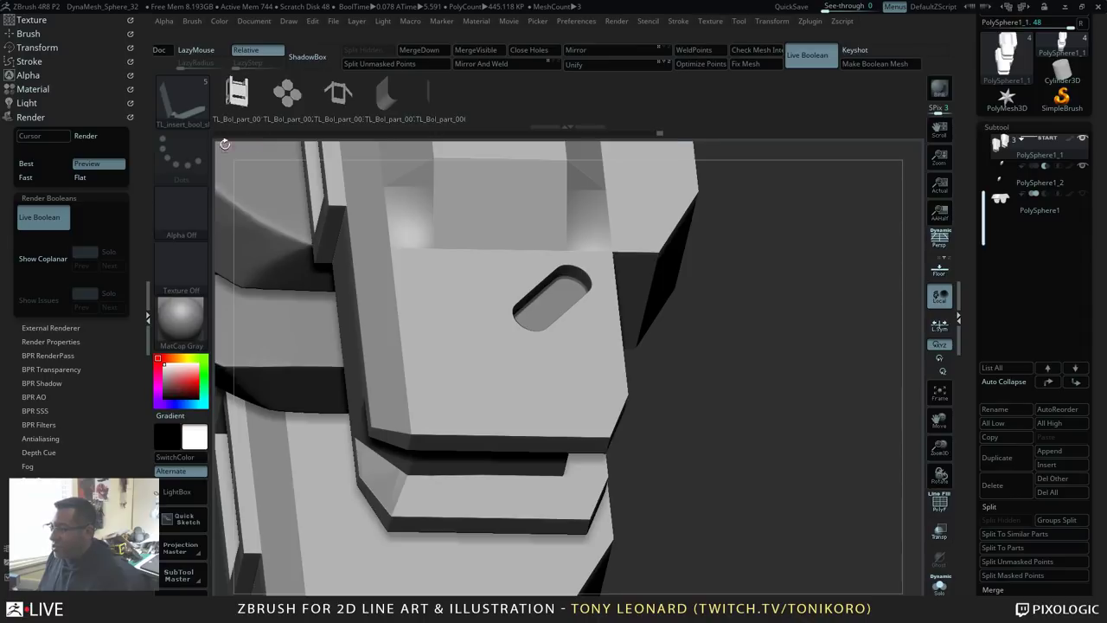
Step: Insert the brush's first boolean part on the lower side panel, below the diagonal slot, in a straight side view
left_click_drag(742, 319, 741, 345)
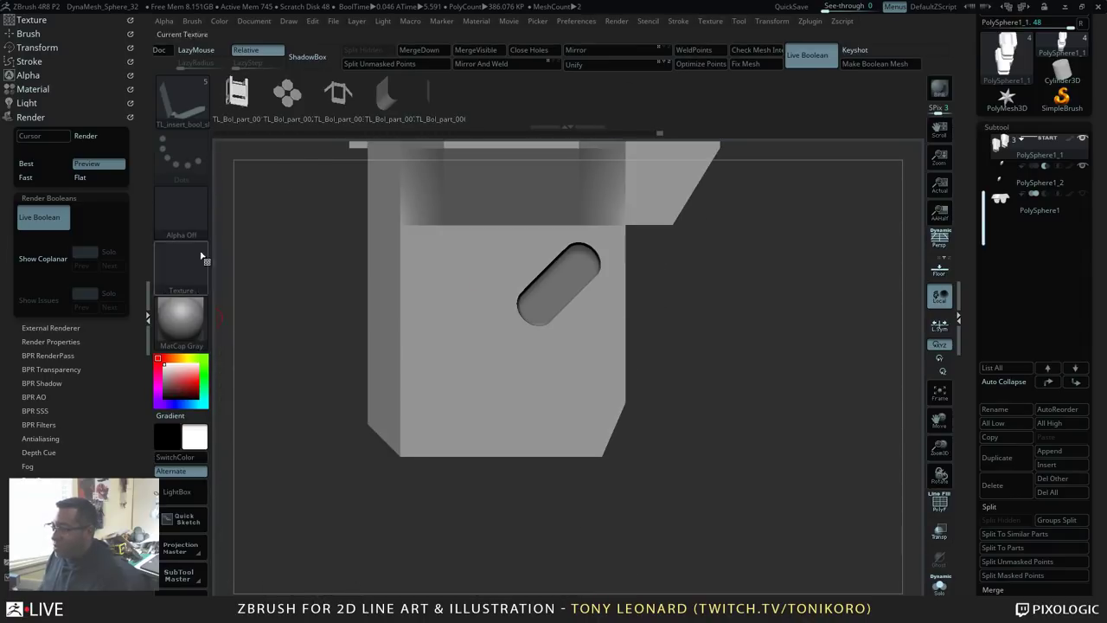
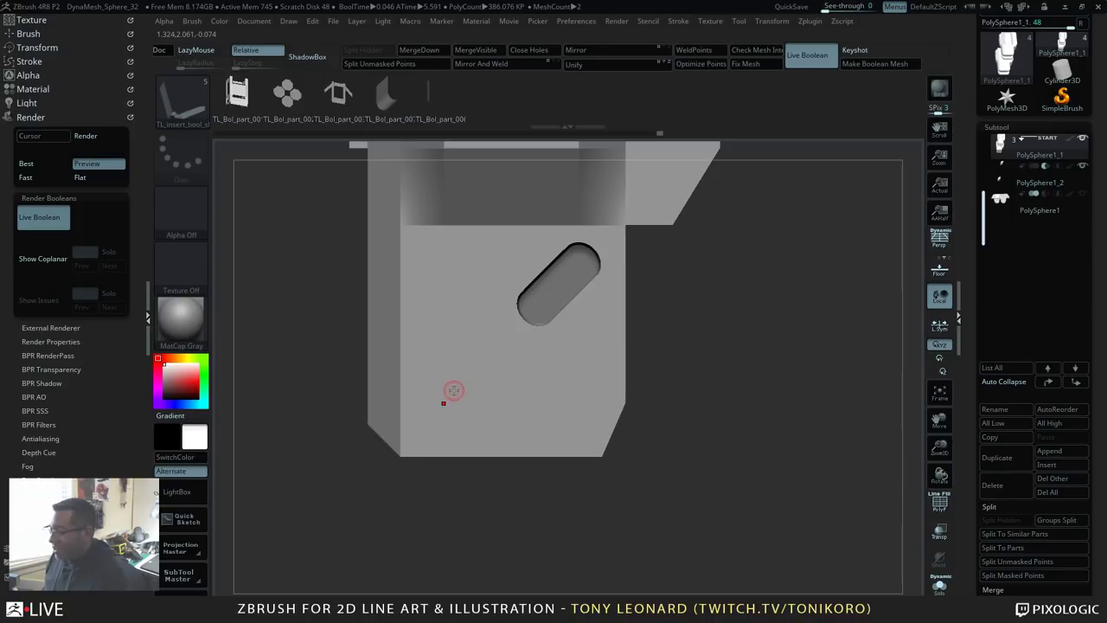
left_click_drag(454, 391, 416, 474)
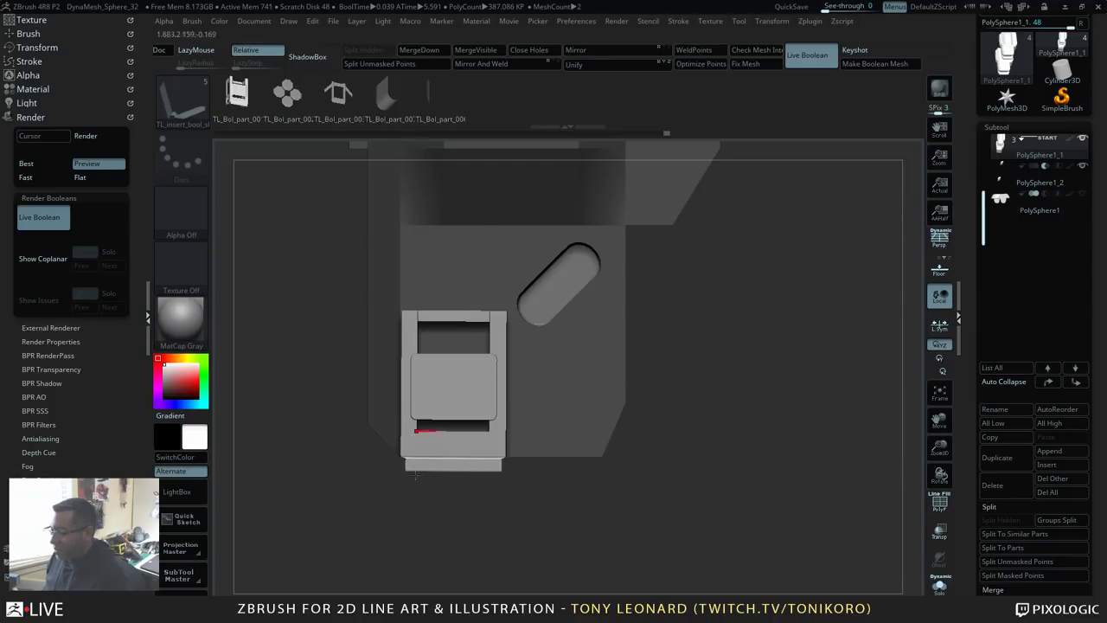
left_click_drag(725, 459, 752, 433)
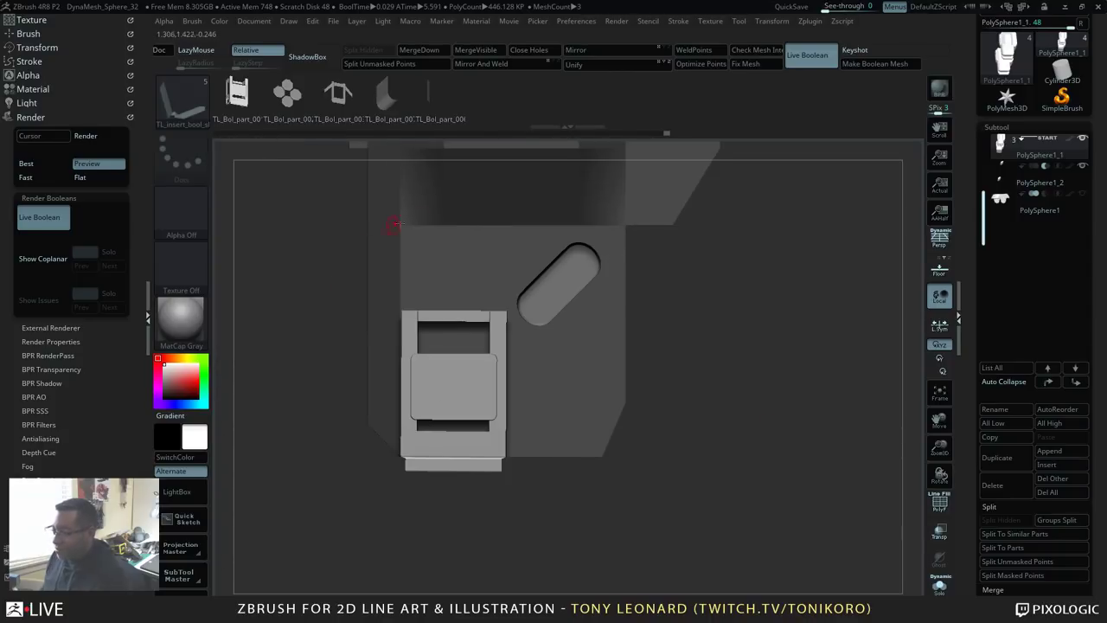
Step: Split the unmasked inserted part off the main body into its own subtool
key("w")
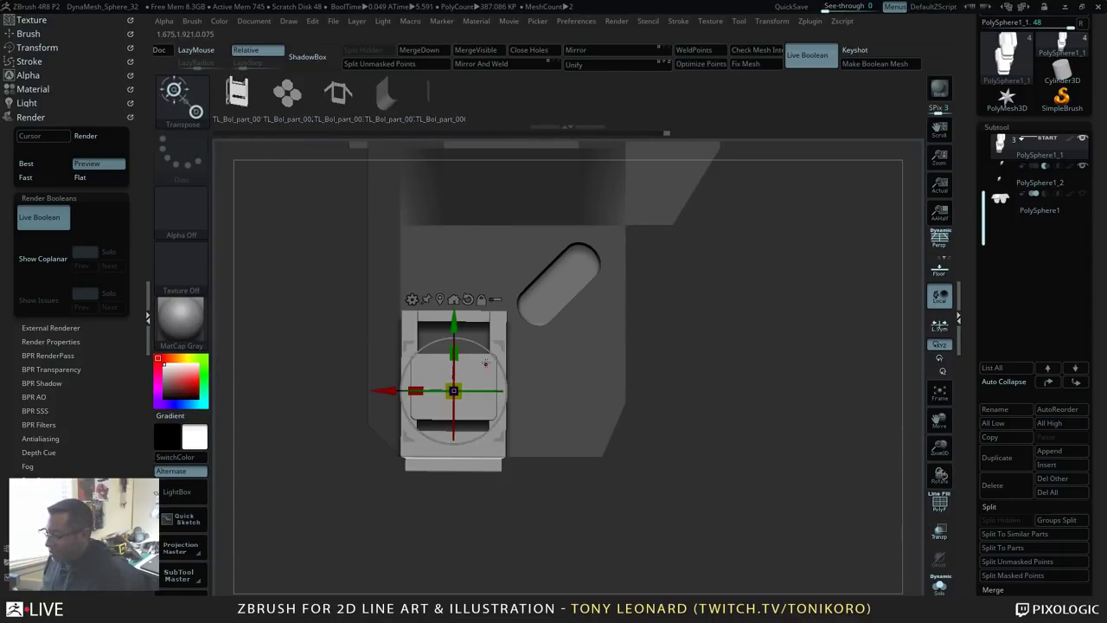
left_click_drag(499, 364, 501, 364)
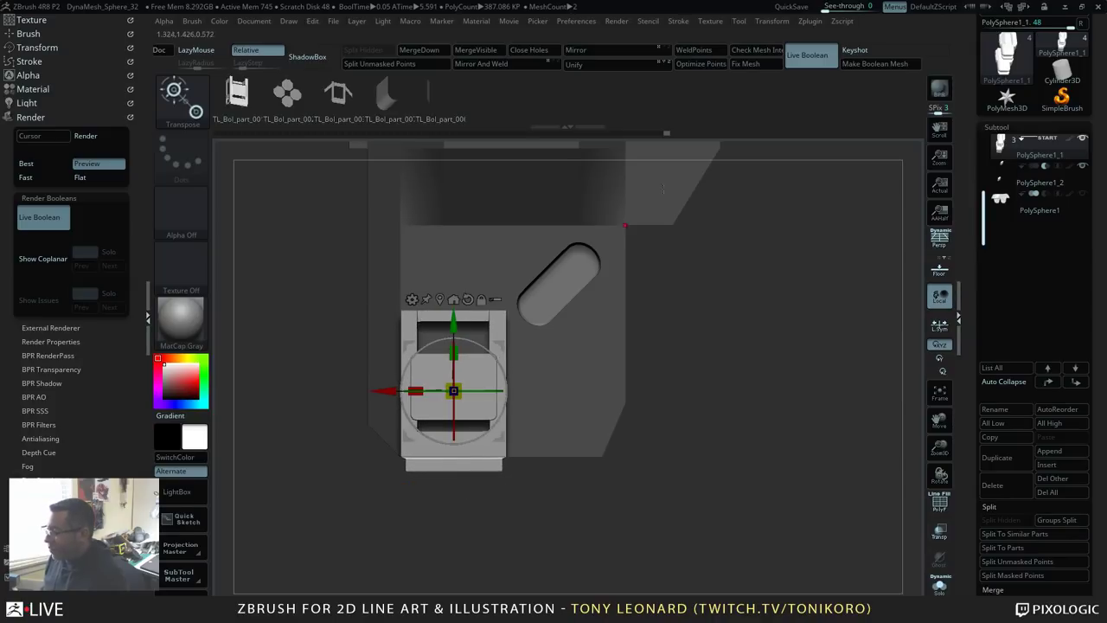
left_click(412, 64)
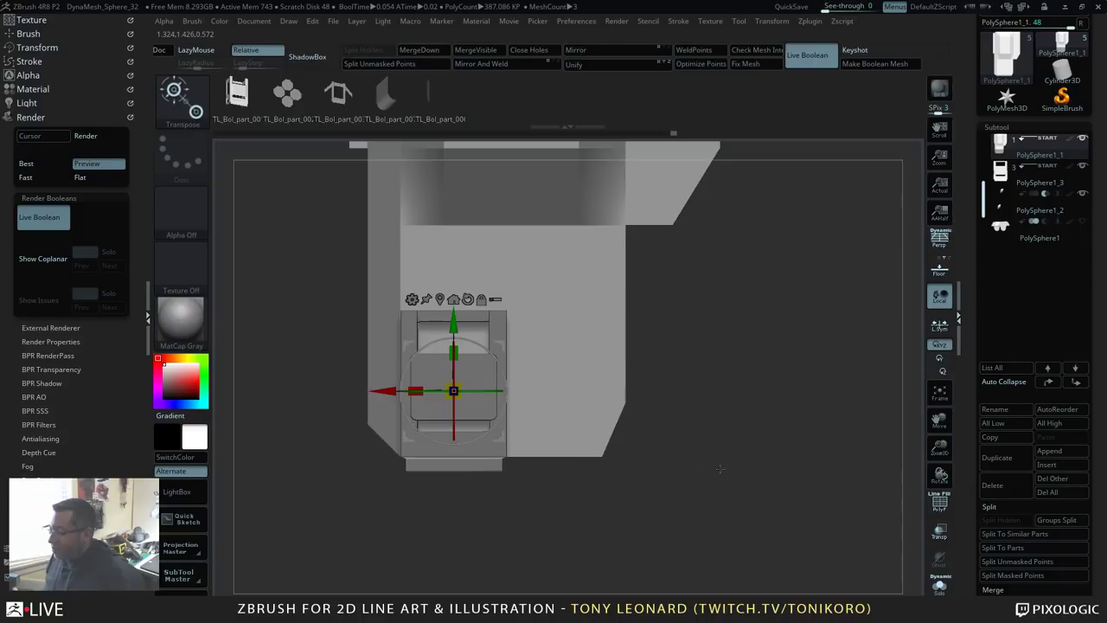
Step: Set the inserted part's subtool to subtract and undo the stray move of the main body
mouse_move(720, 468)
left_mouse_down()
mouse_move(736, 458)
mouse_move(728, 466)
left_mouse_up()
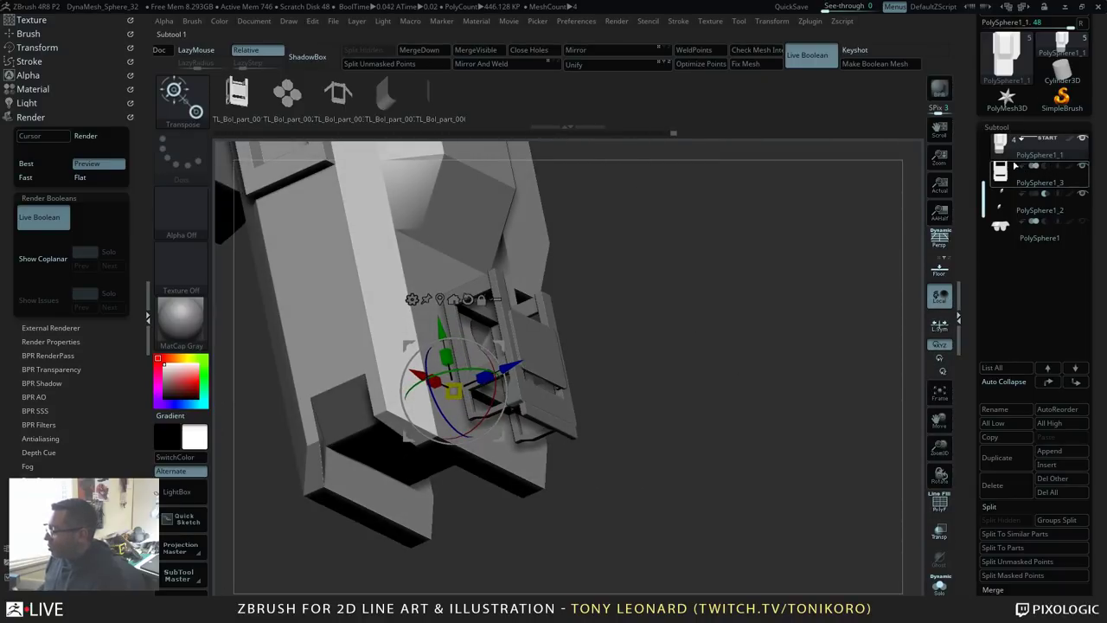
left_click(1047, 168)
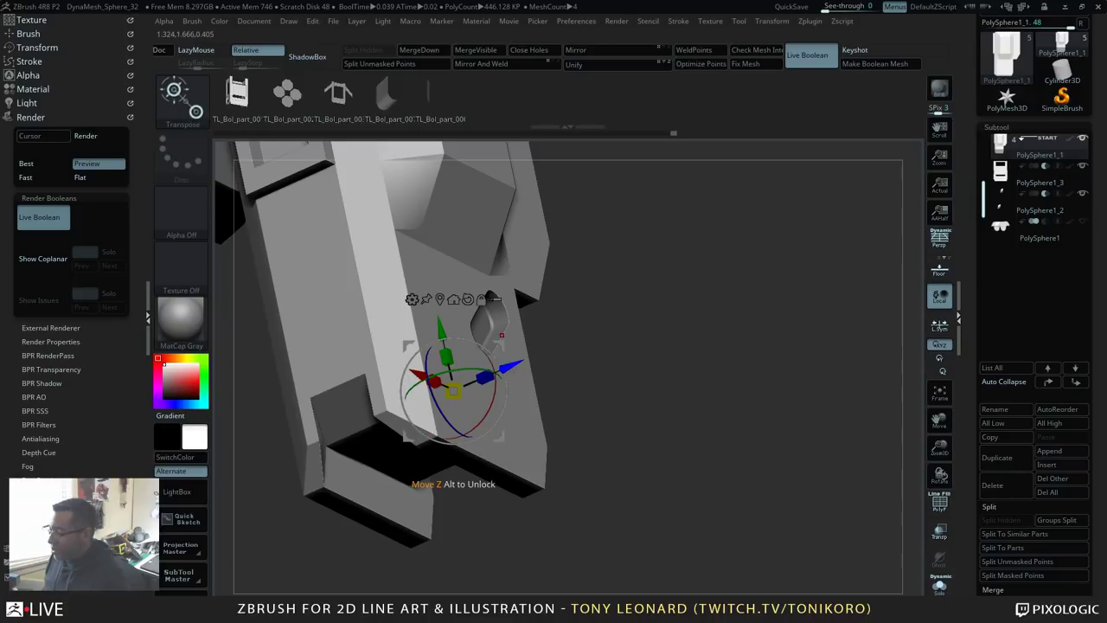
left_click_drag(514, 365, 506, 368)
key("ctrl+z")
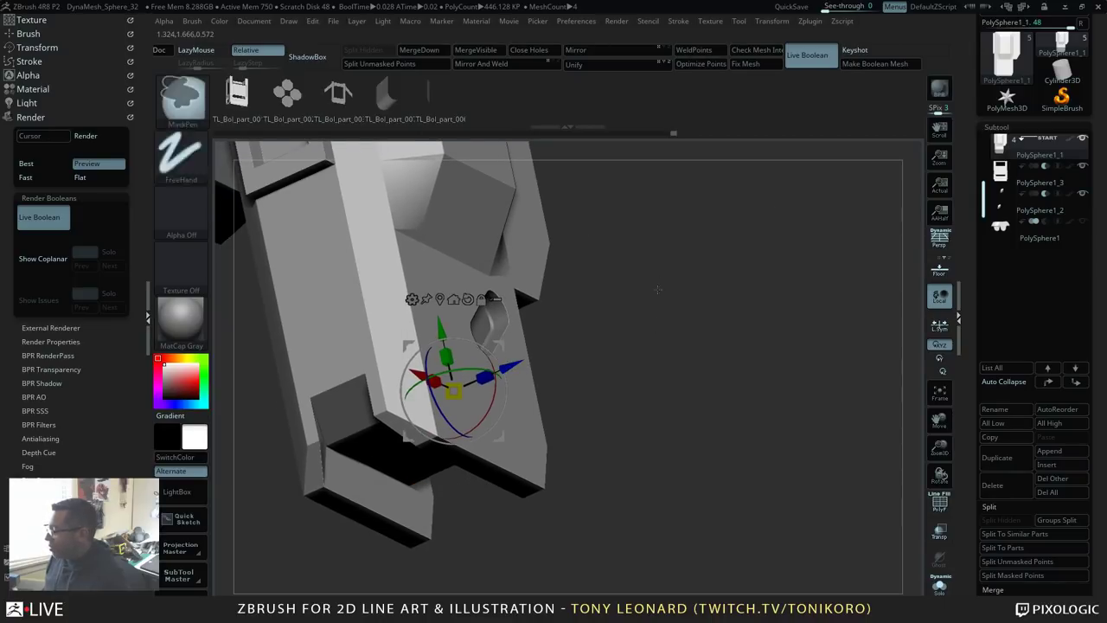
Step: Delete the hidden PolySphere1 subtool at the end of the subtool list
left_click(1004, 173)
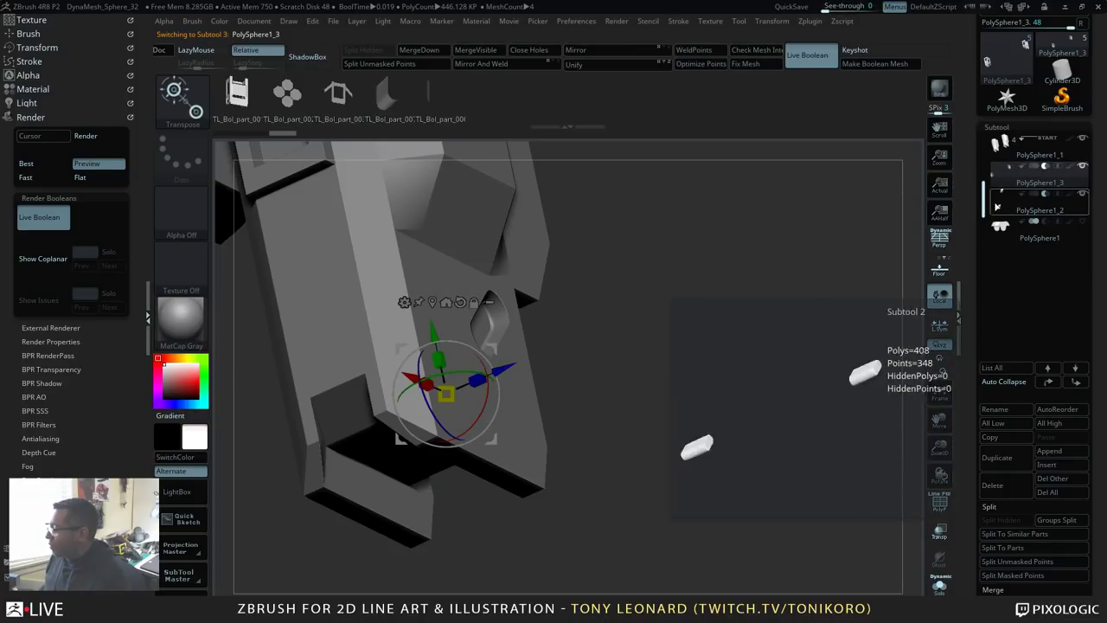
left_click_drag(984, 146, 984, 128)
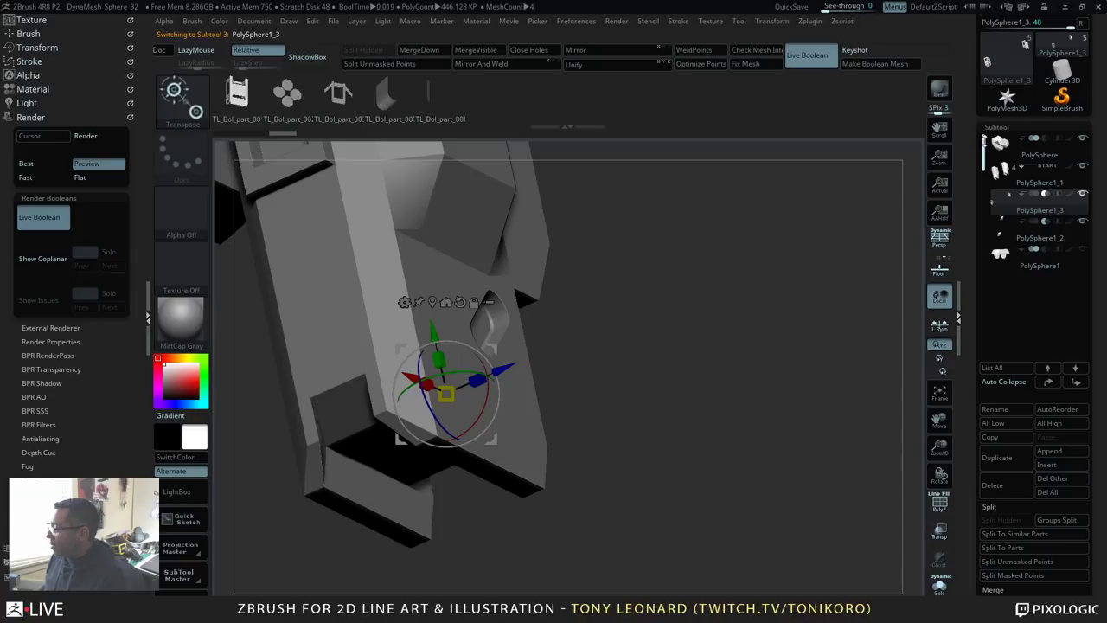
left_click(1032, 147)
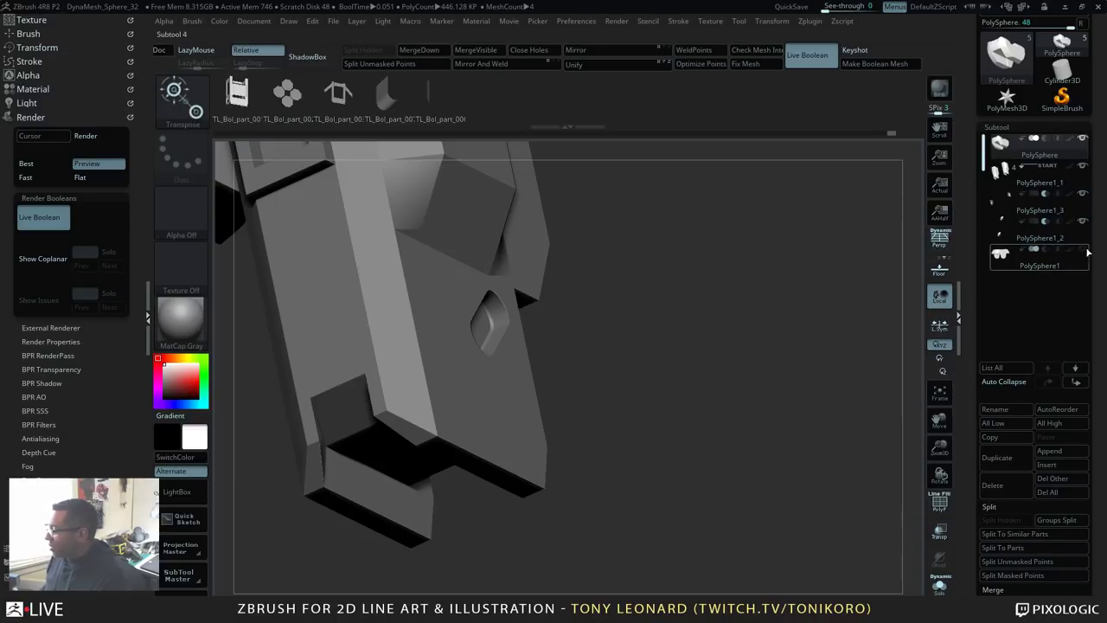
left_click(1051, 261)
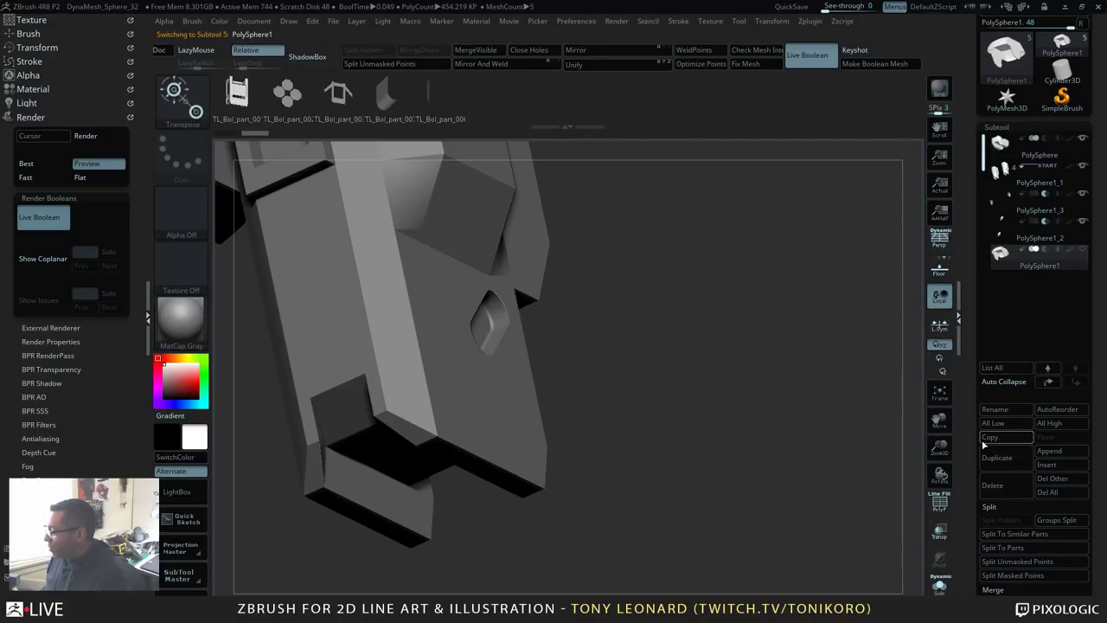
left_click(994, 486)
left_click(900, 511)
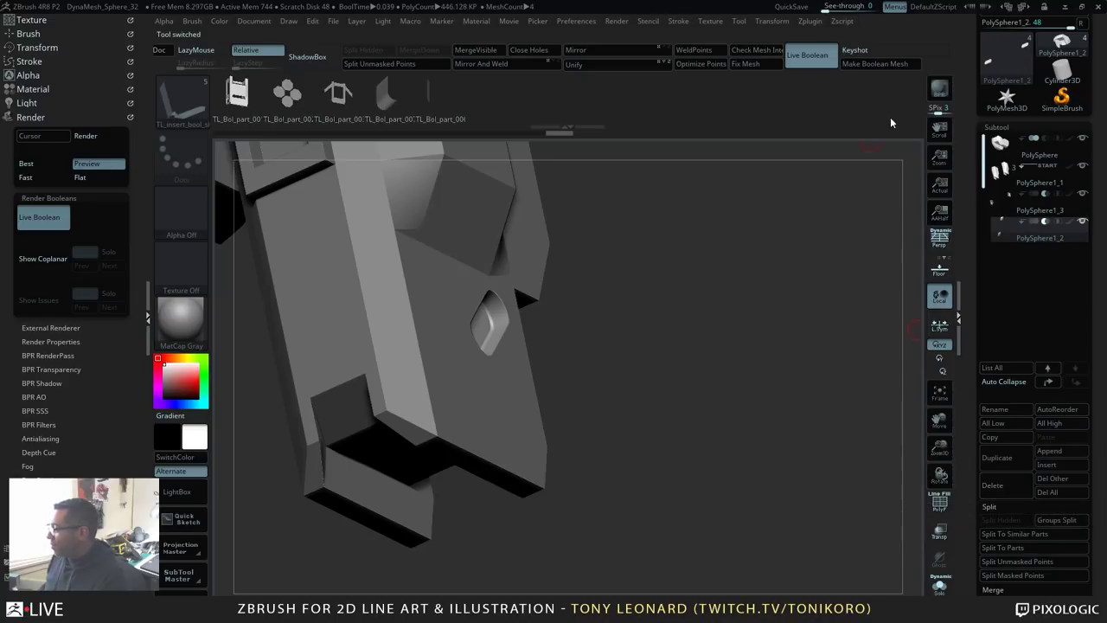
Step: Move the subtractive cylinders with the gizmo to adjust the diagonal slot's depth in the side panel
mouse_move(1033, 178)
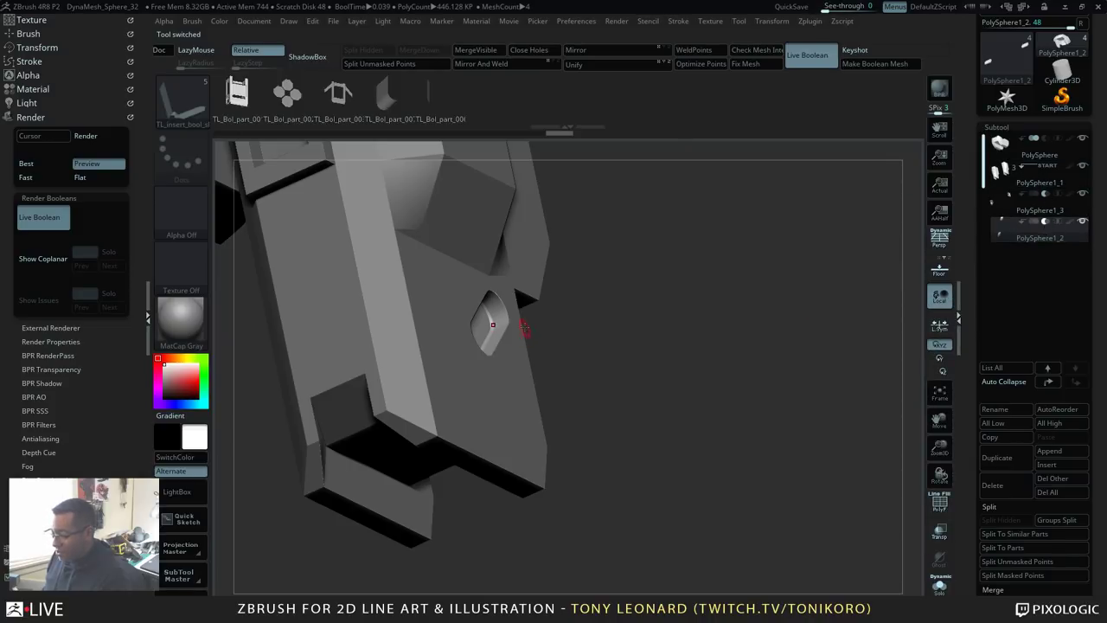
key("w")
left_click_drag(610, 368, 684, 355)
left_click_drag(577, 315, 547, 317)
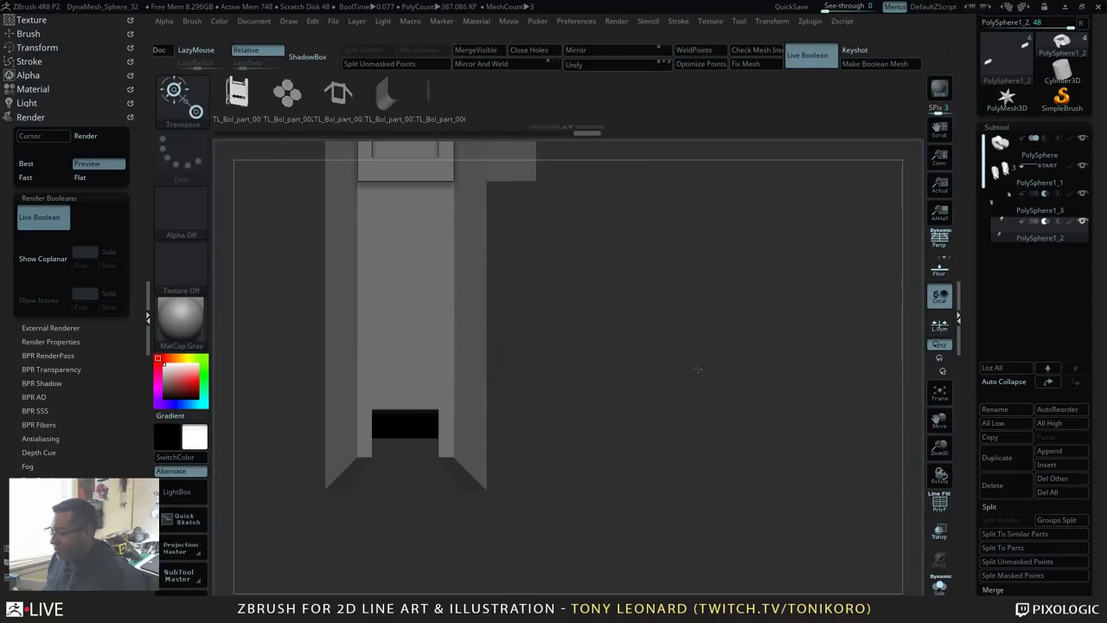
left_click_drag(697, 368, 723, 414)
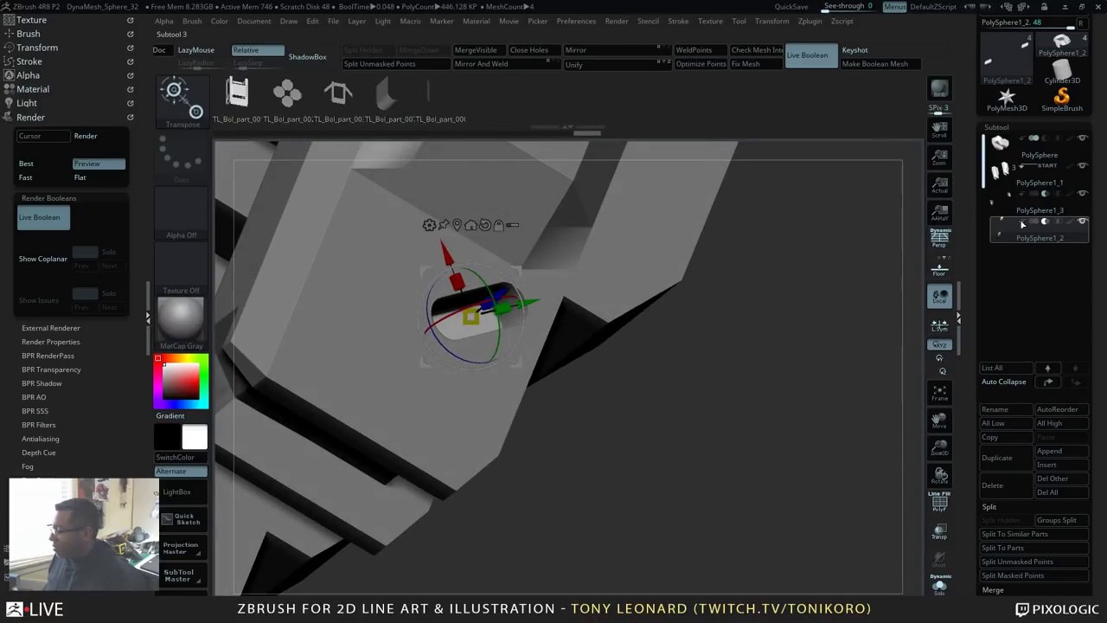
Step: Move the inserted boolean part outward along its Z axis and set the slot cylinders to subtract
left_click(1033, 230)
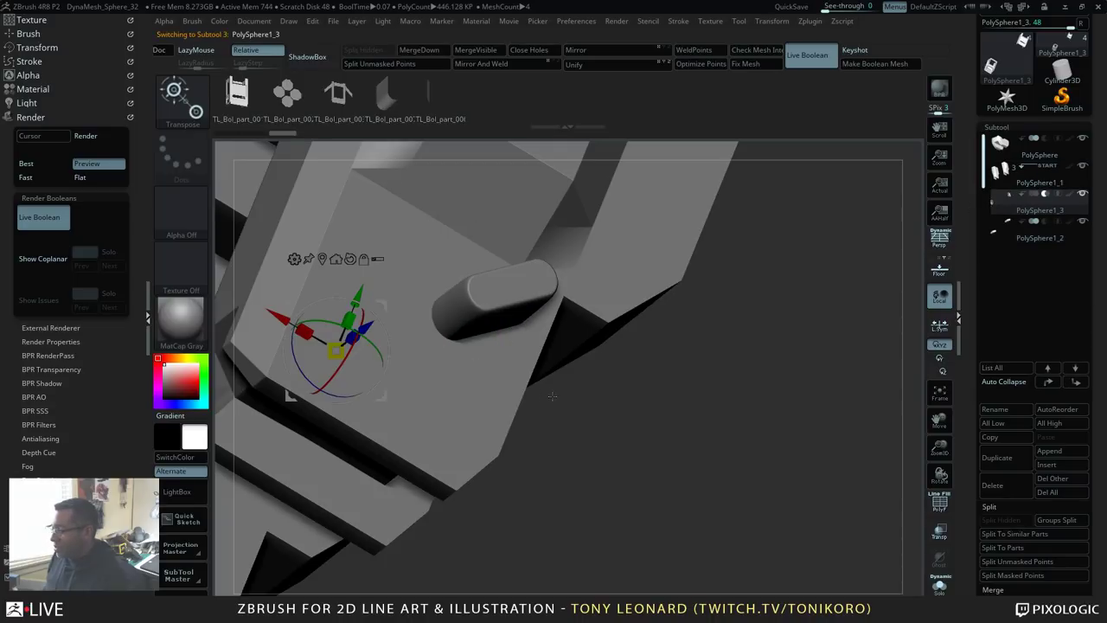
left_click_drag(716, 436, 635, 407)
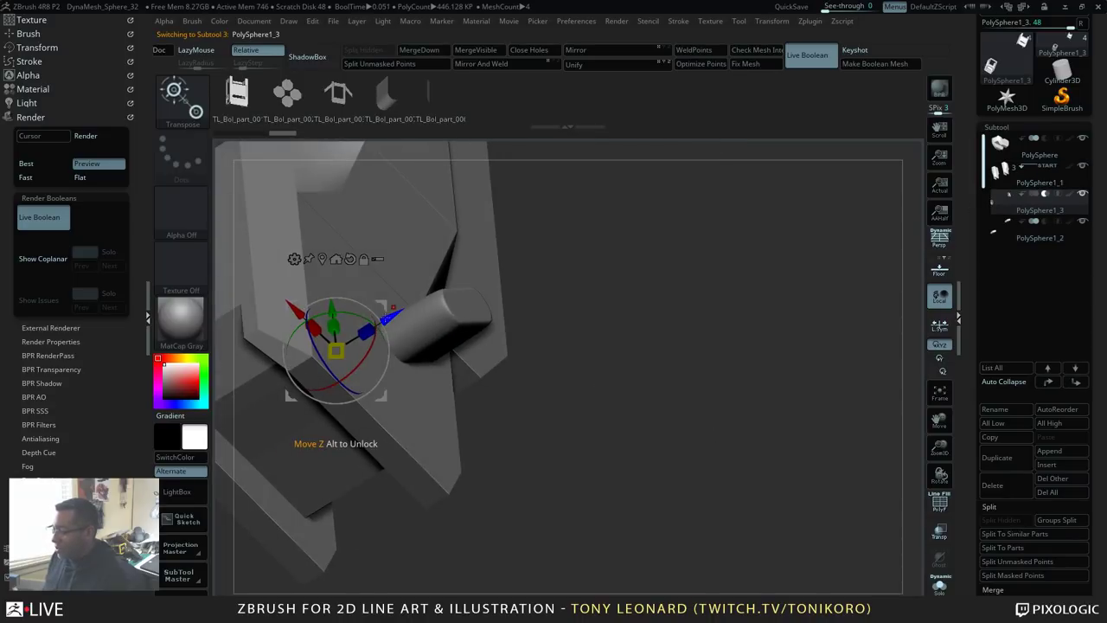
left_click_drag(380, 330, 435, 290)
left_click_drag(770, 372, 786, 412)
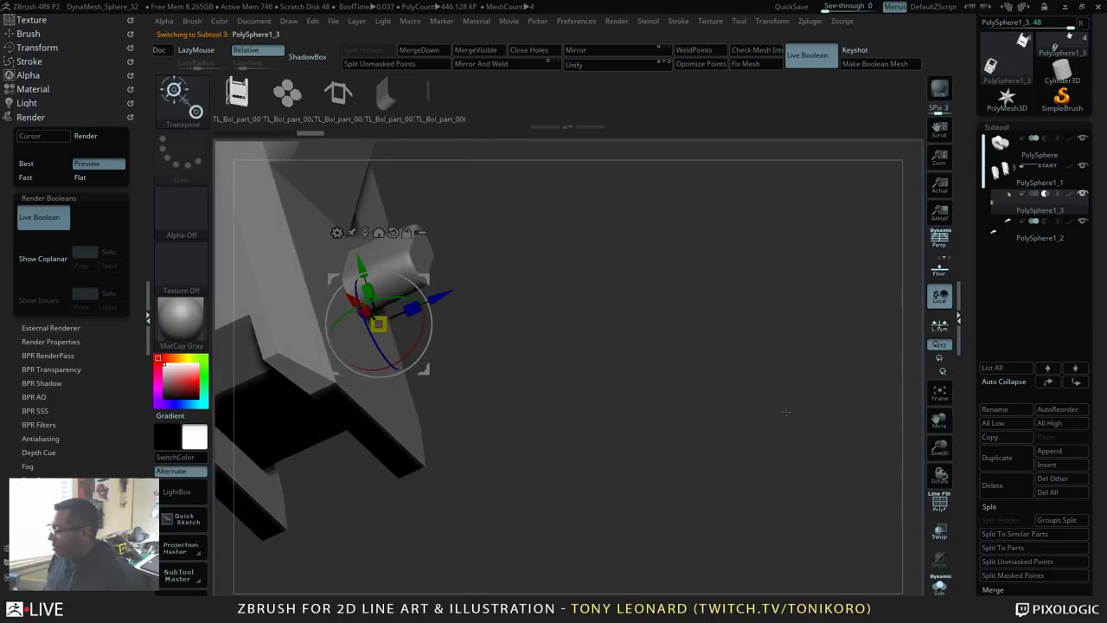
left_click(1046, 222)
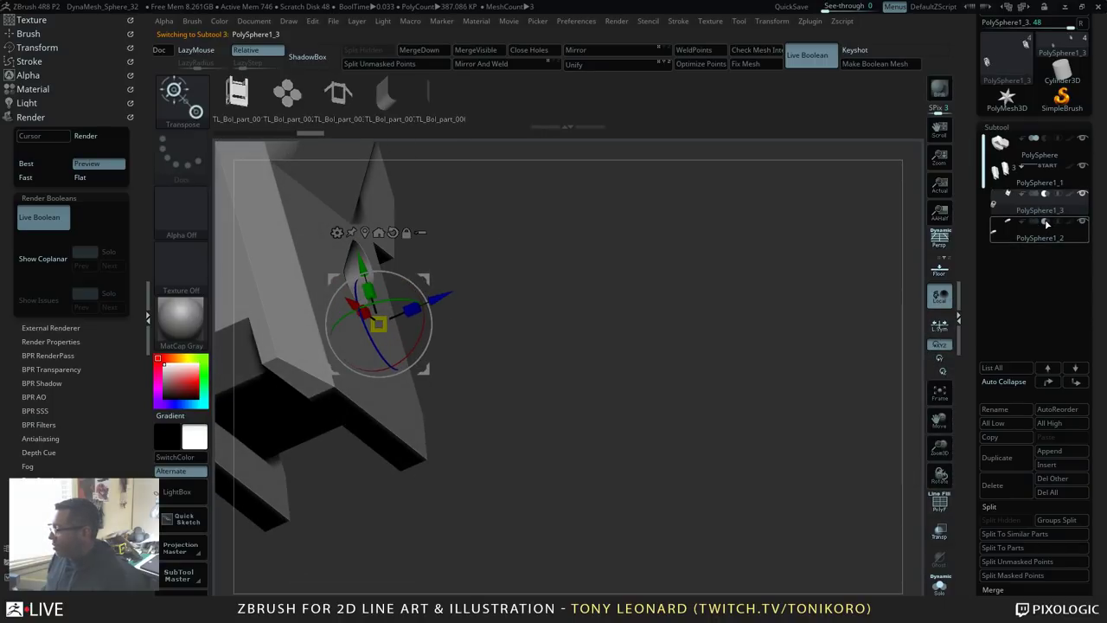
Step: Set the inserted boolean part to subtract and move it outward along its Z axis at the lower side panel
mouse_move(1045, 196)
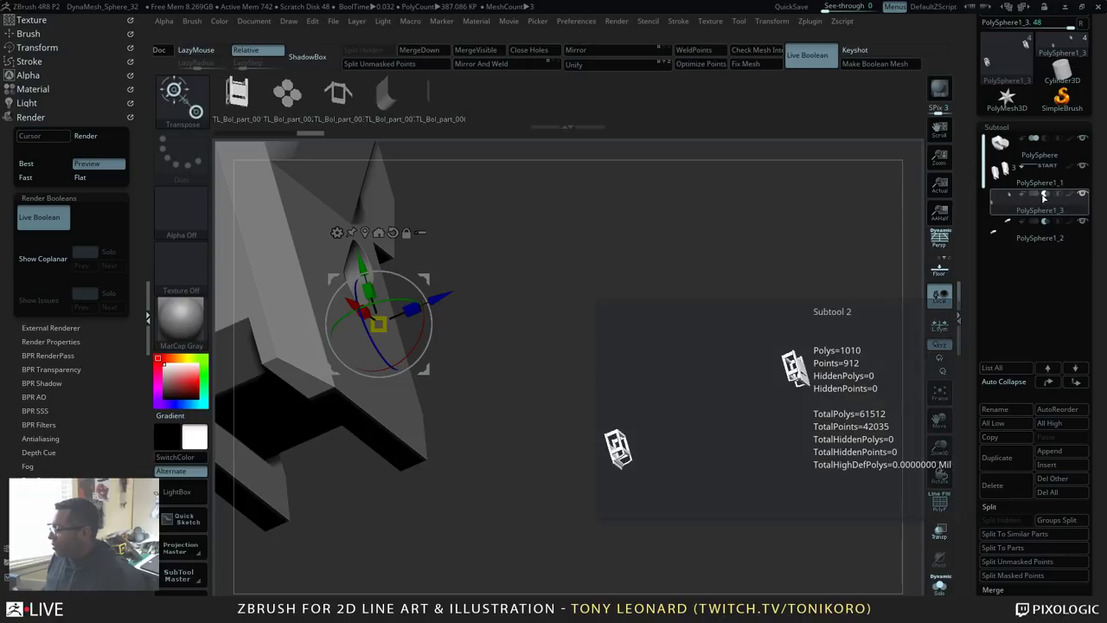
left_click_drag(674, 349, 644, 385)
left_click_drag(526, 339, 639, 372, "alt")
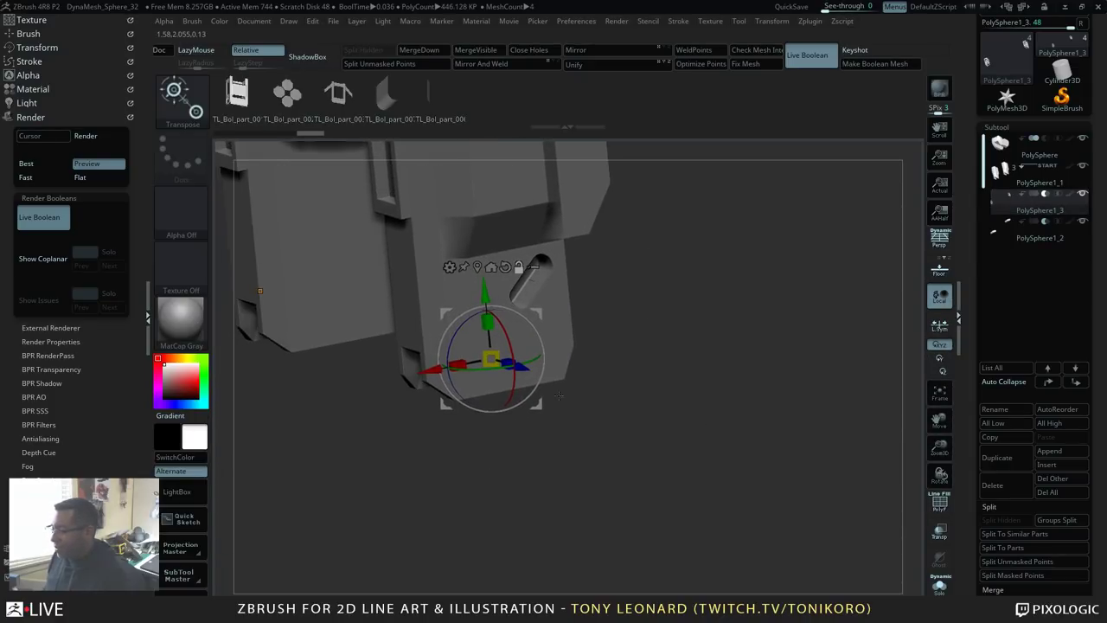
left_click_drag(524, 368, 534, 372)
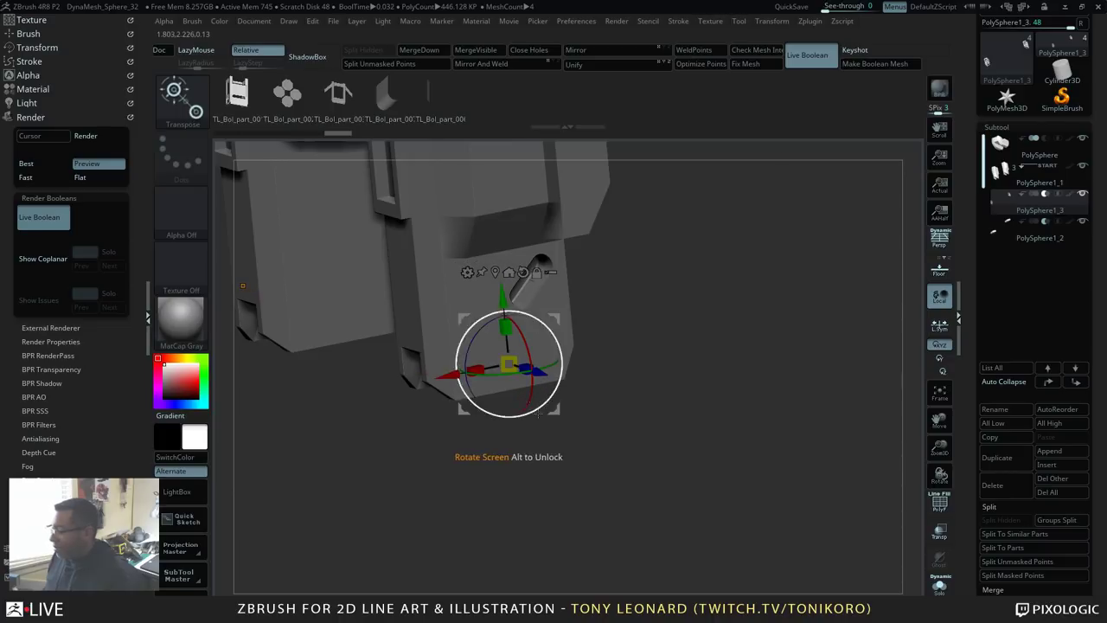
Step: Set the inserted part to additive to reveal its shape and move it along its Z axis back toward the lower panel
left_click(1034, 195)
left_click_drag(789, 374, 895, 368)
left_click_drag(574, 361, 483, 366)
left_click_drag(679, 407, 616, 411)
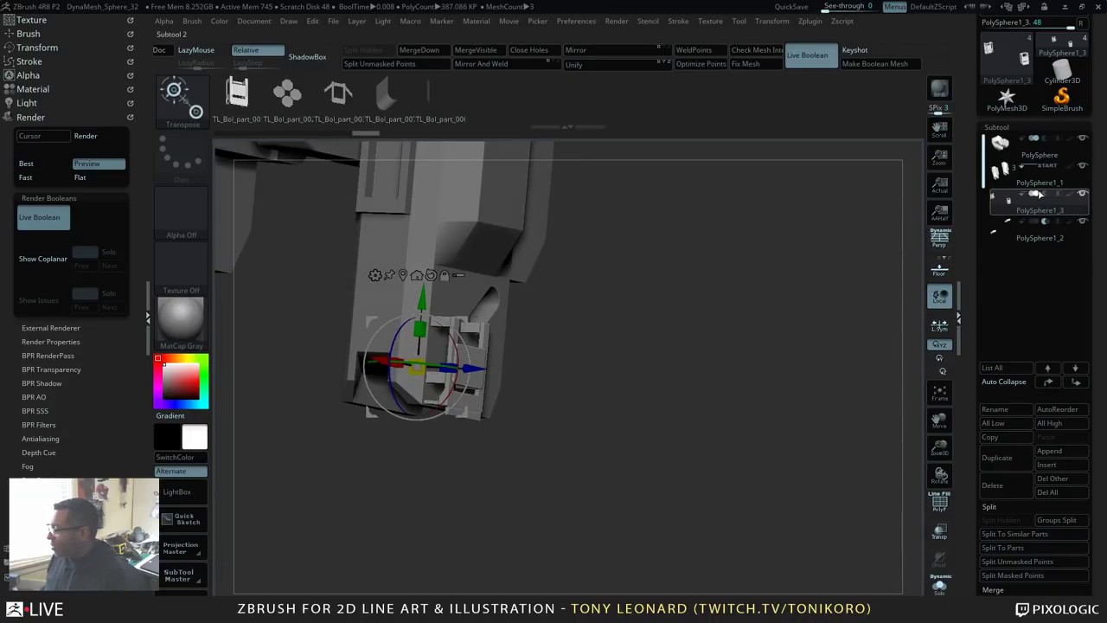
Step: Return the inserted part to subtract and move it along Z until it cuts a U-shaped recess beside the diagonal slot
left_click(1045, 195)
left_click_drag(698, 417, 794, 431)
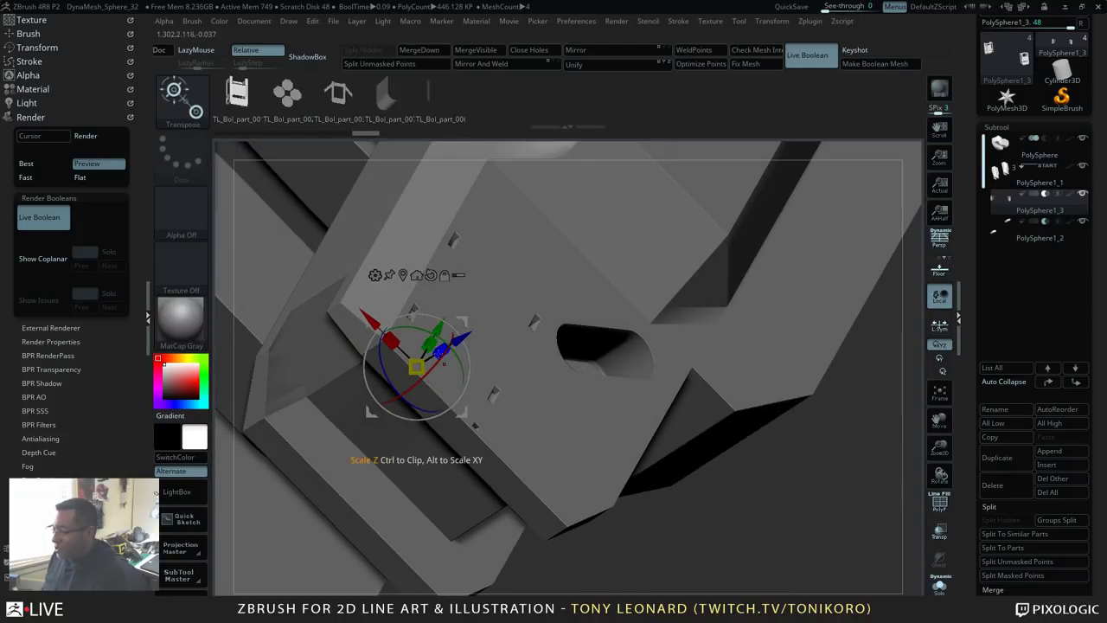
left_click_drag(460, 338, 422, 364)
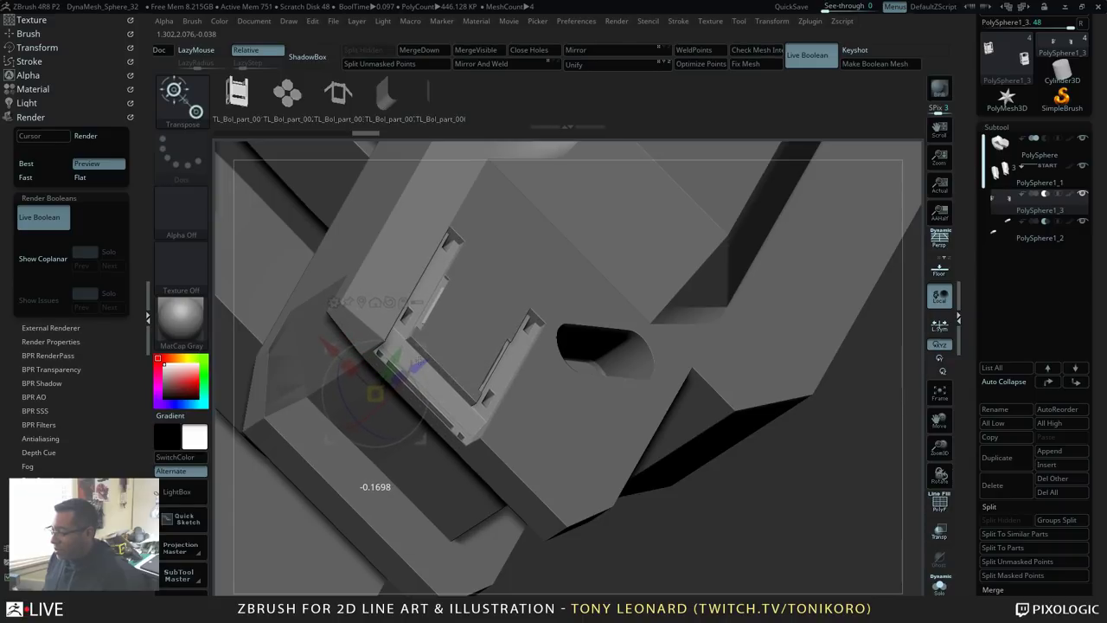
left_click_drag(762, 482, 755, 452, "alt")
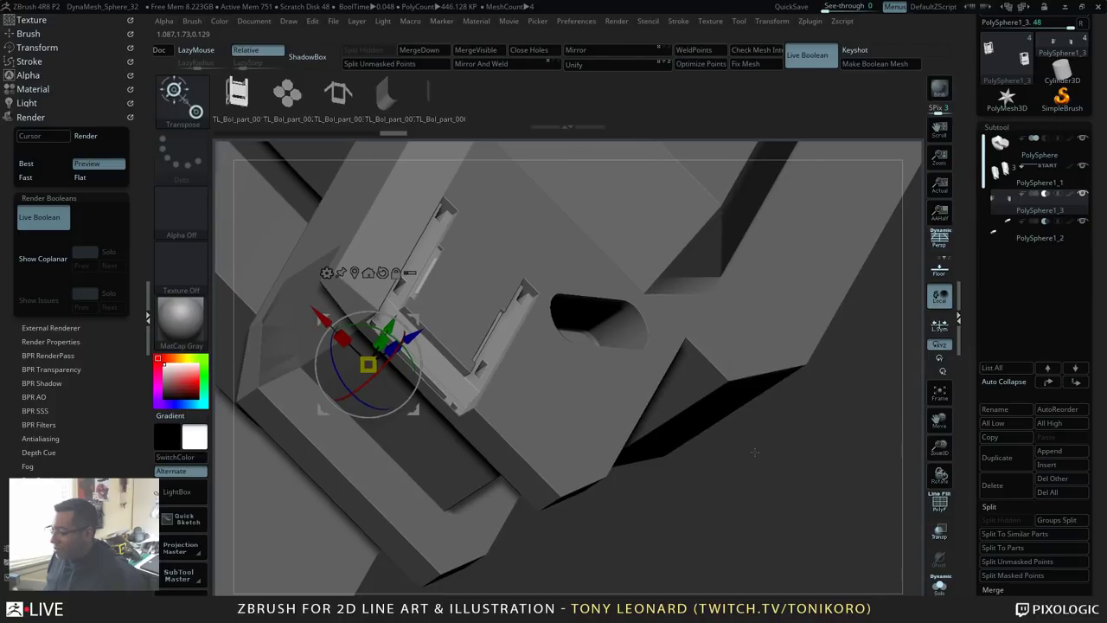
mouse_move(777, 508)
left_mouse_down()
mouse_move(752, 467)
mouse_move(786, 490)
mouse_move(777, 528)
left_mouse_up()
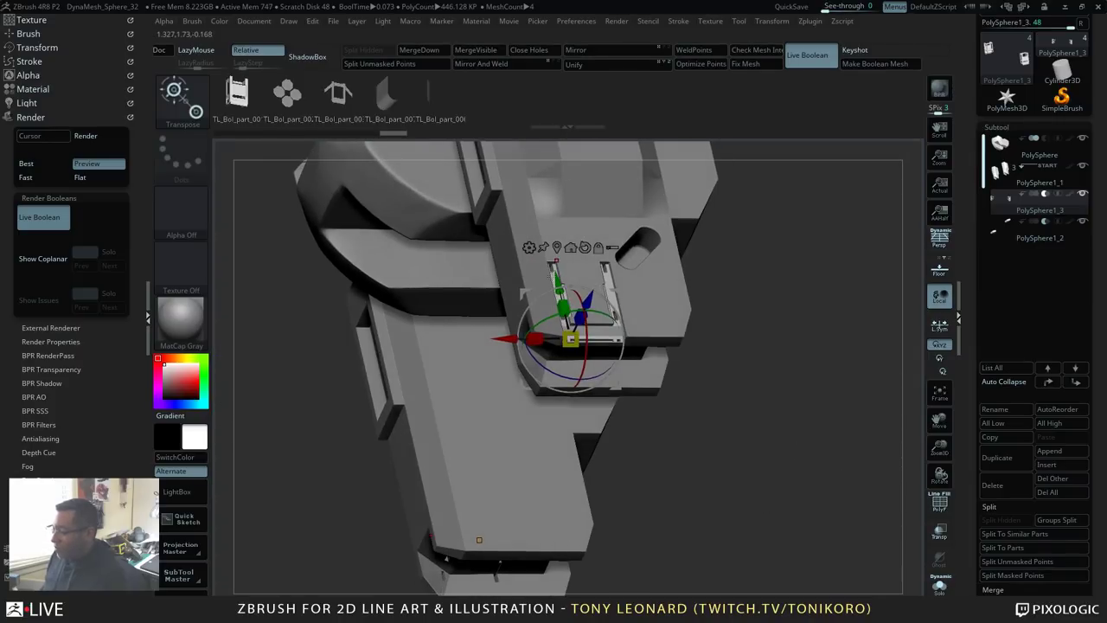
Step: Fine-tune the recess part's depth along Z and nudge it slightly along X at the lower panel's edge
left_click_drag(684, 463, 675, 402)
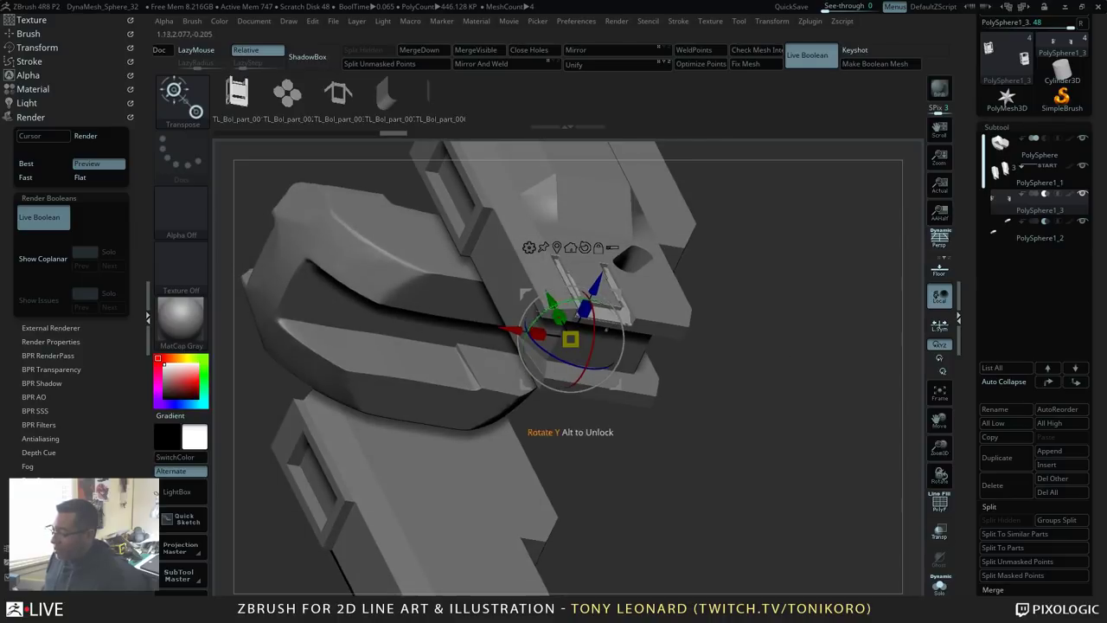
left_click_drag(797, 353, 818, 424, "alt")
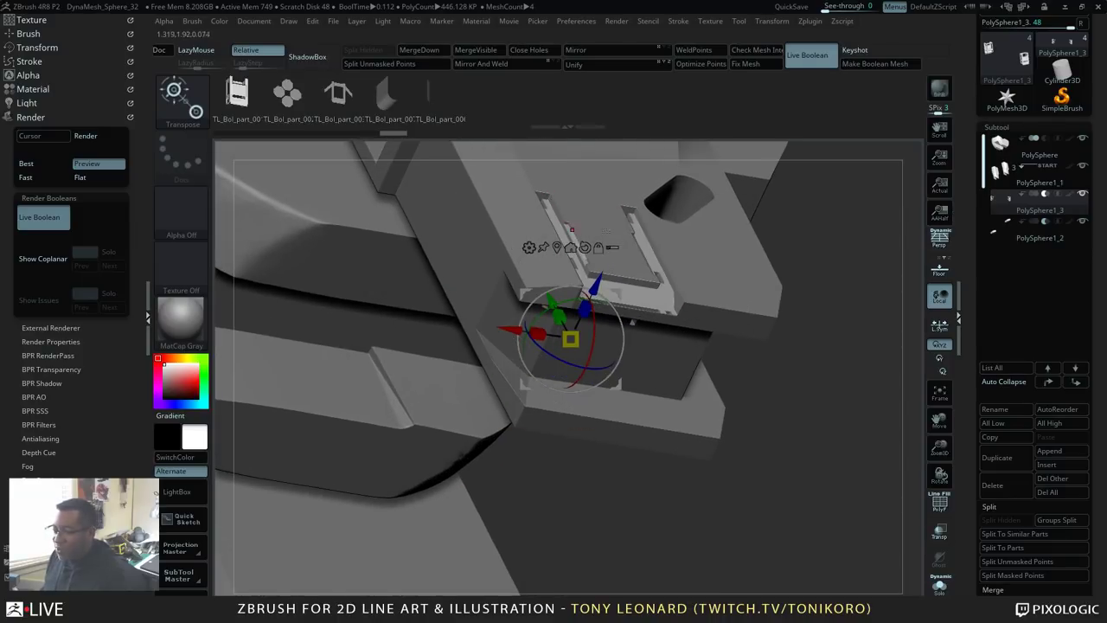
left_click_drag(851, 362, 768, 367, "alt")
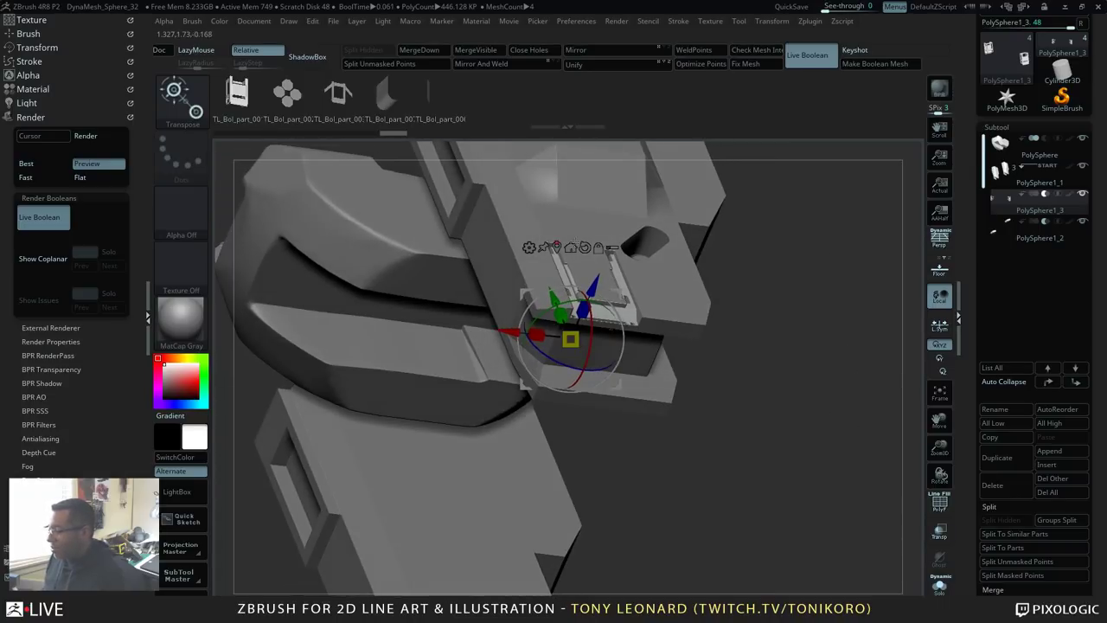
left_click_drag(593, 285, 595, 281)
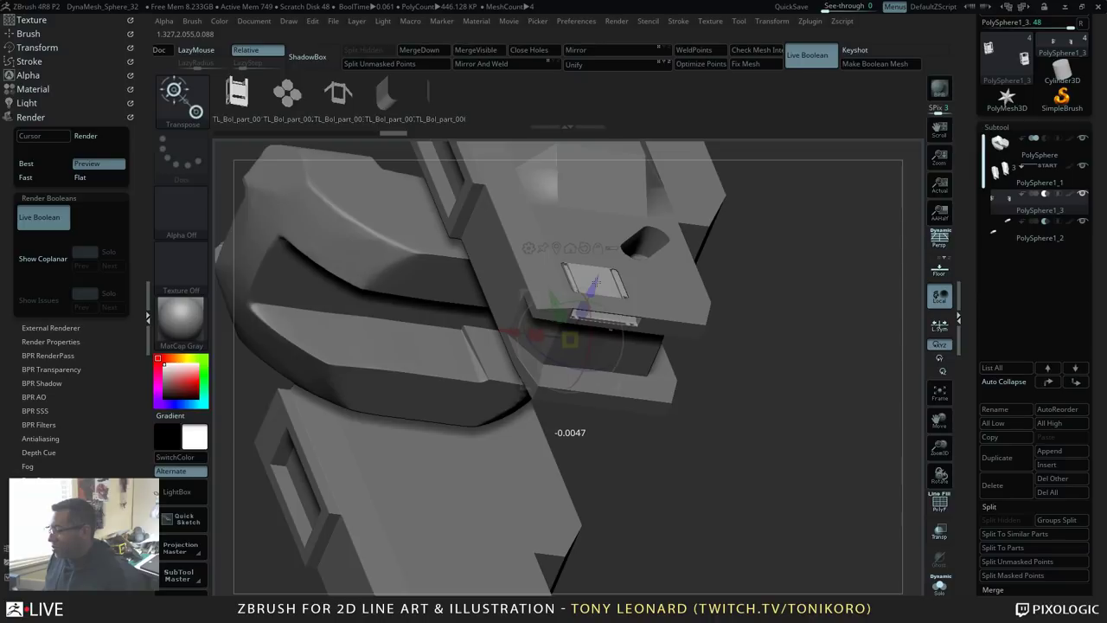
left_click_drag(597, 282, 597, 282)
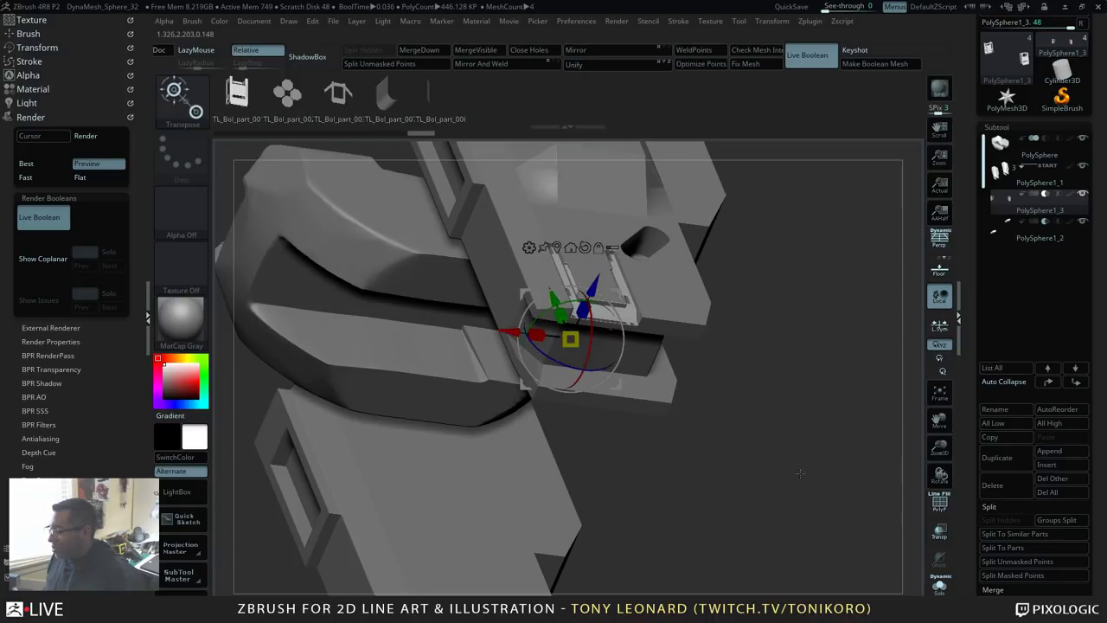
left_click_drag(778, 289, 737, 379)
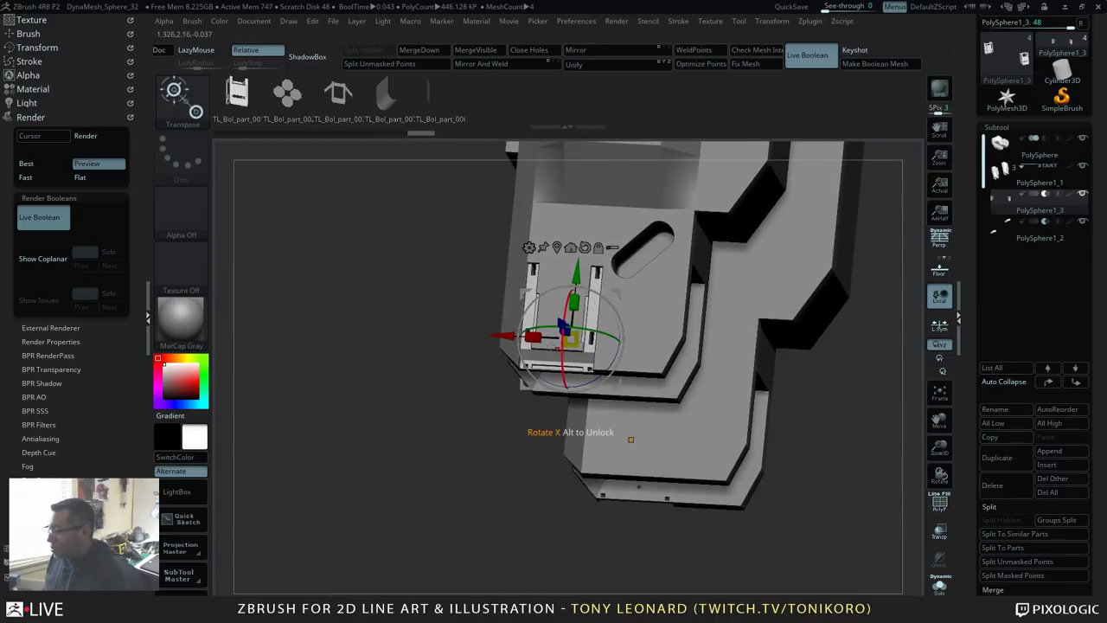
left_click_drag(495, 335, 499, 335)
Step: Duplicate the recess part up along Y onto the upper side panel and pull the copy outward along Z
left_click_drag(445, 484, 772, 501)
left_click_drag(778, 305, 798, 493, "alt")
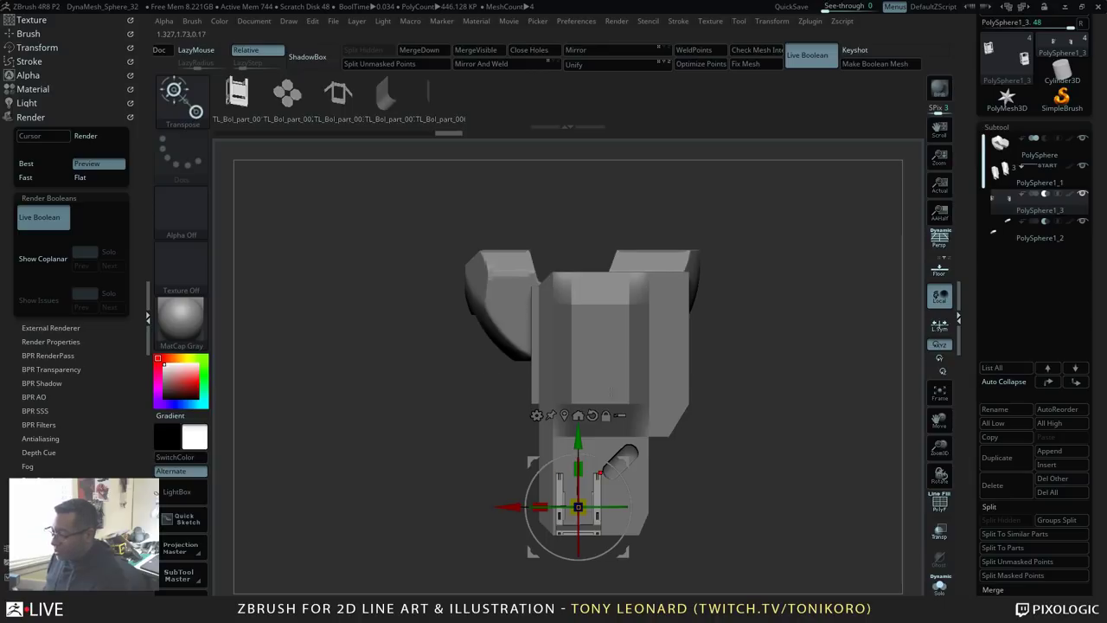
left_click_drag(769, 457, 782, 390, "alt")
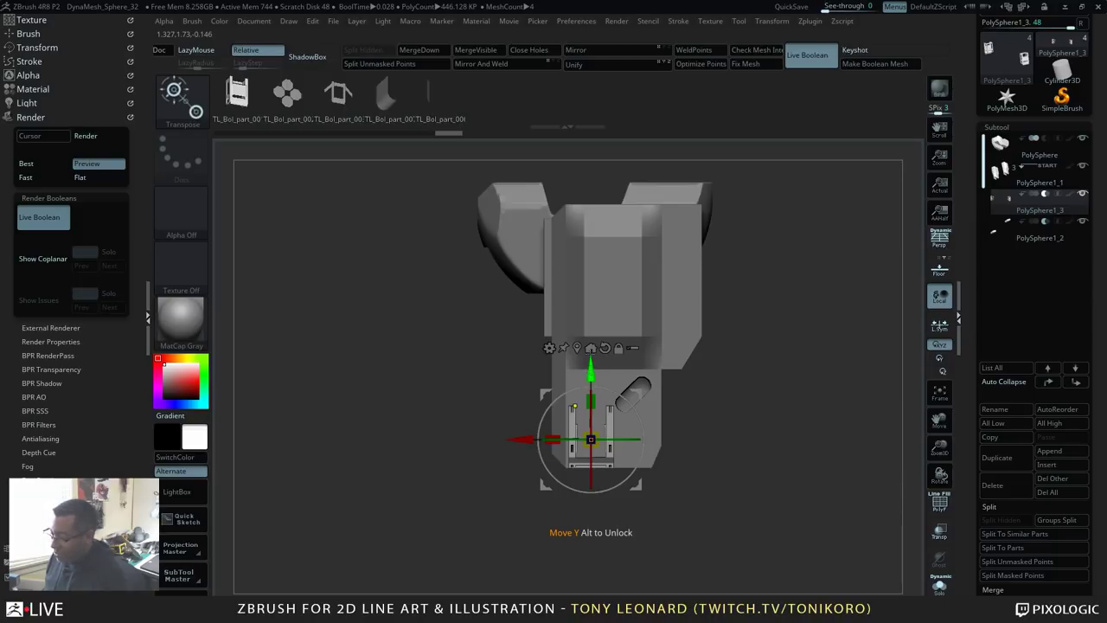
left_click_drag(592, 372, 601, 235)
left_click_drag(781, 445, 844, 408)
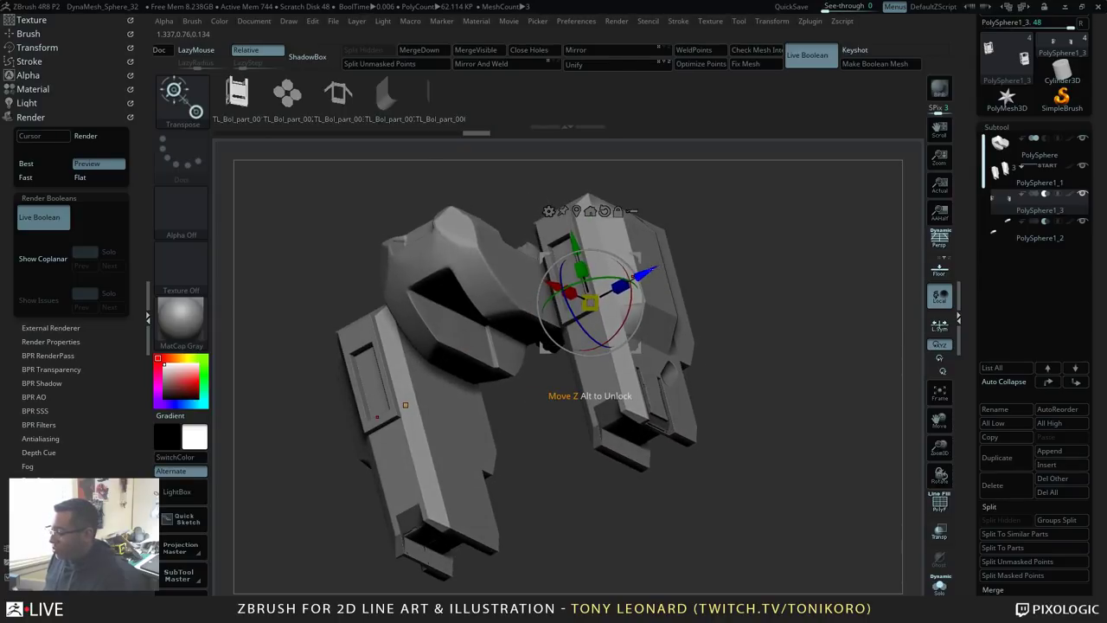
left_click_drag(642, 275, 685, 249)
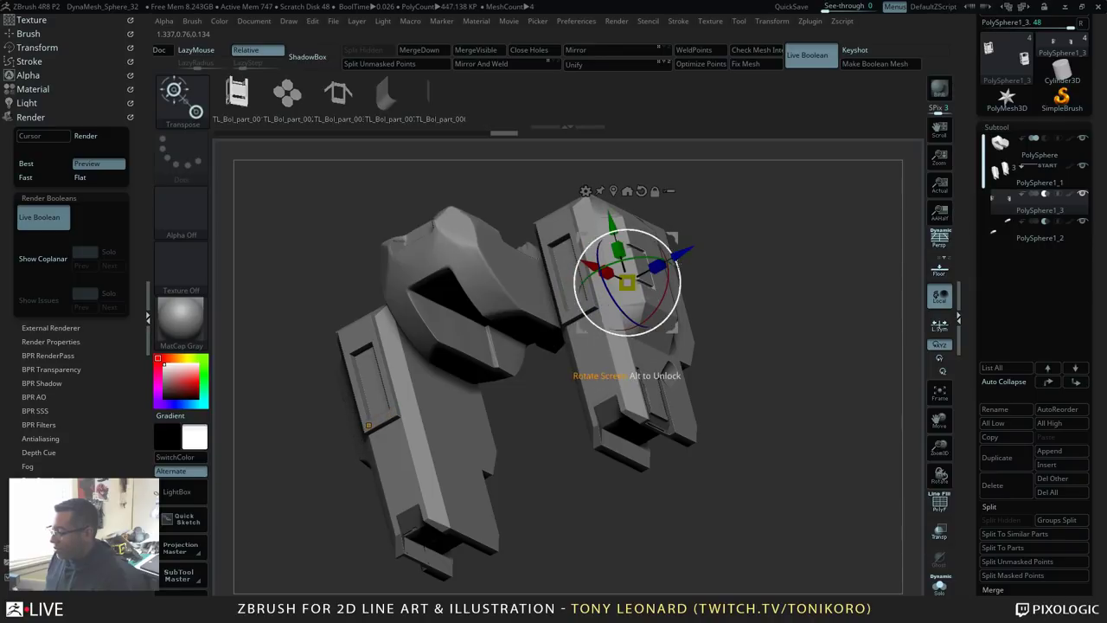
Step: Shift the upper copy along X and rotate it 90 degrees clockwise so it lies sideways on the panel
left_click_drag(797, 339, 766, 325)
left_click_drag(560, 256, 578, 259)
left_click_drag(821, 405, 807, 471, "shift")
left_click_drag(687, 255, 686, 253)
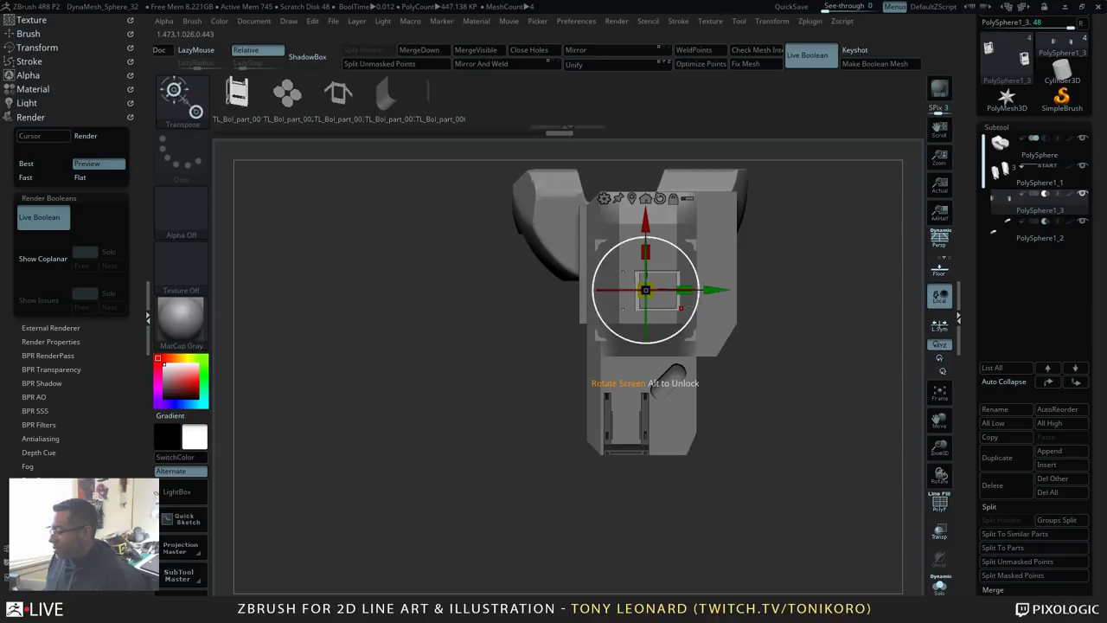
Step: Move the rotated copy along its local Y and X axes to place it near the upper panel's top edge
left_click_drag(711, 290, 714, 289)
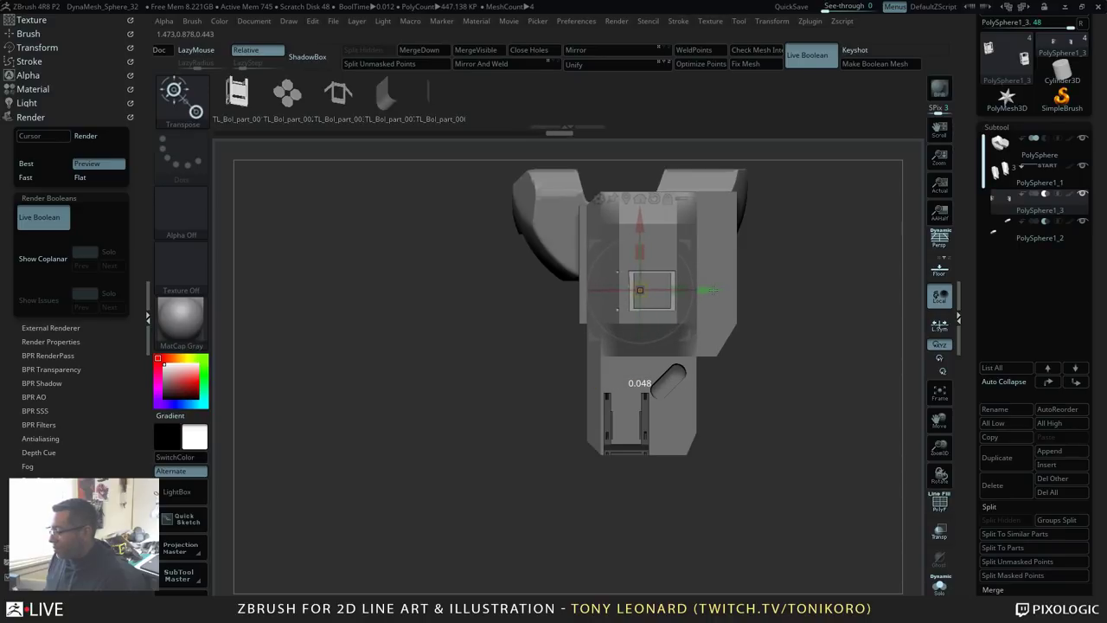
left_click_drag(710, 290, 687, 307)
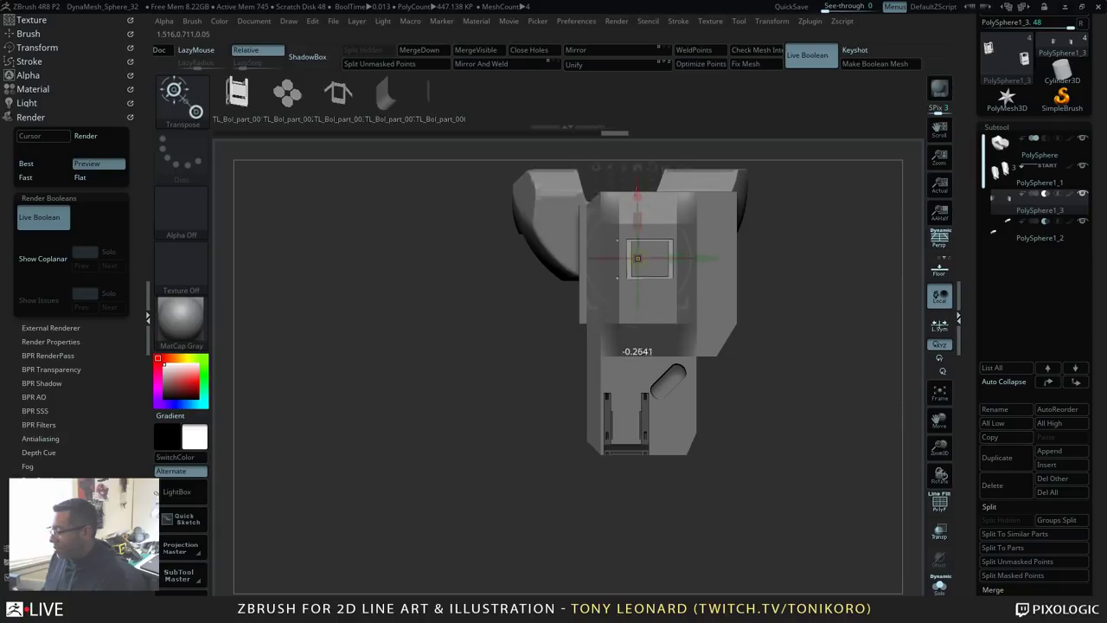
left_click_drag(637, 195, 638, 182)
Step: Push the rotated copy along Z to cut a sideways U-shaped recess in the upper panel, and clear the mask
left_click_drag(766, 380, 806, 337)
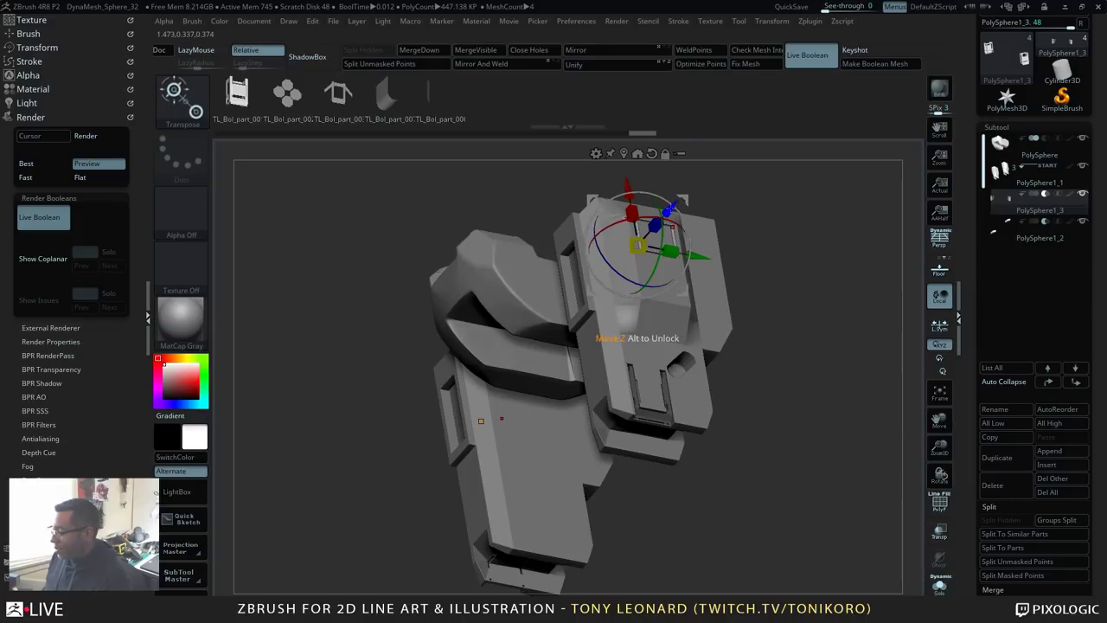
left_click_drag(668, 211, 669, 211)
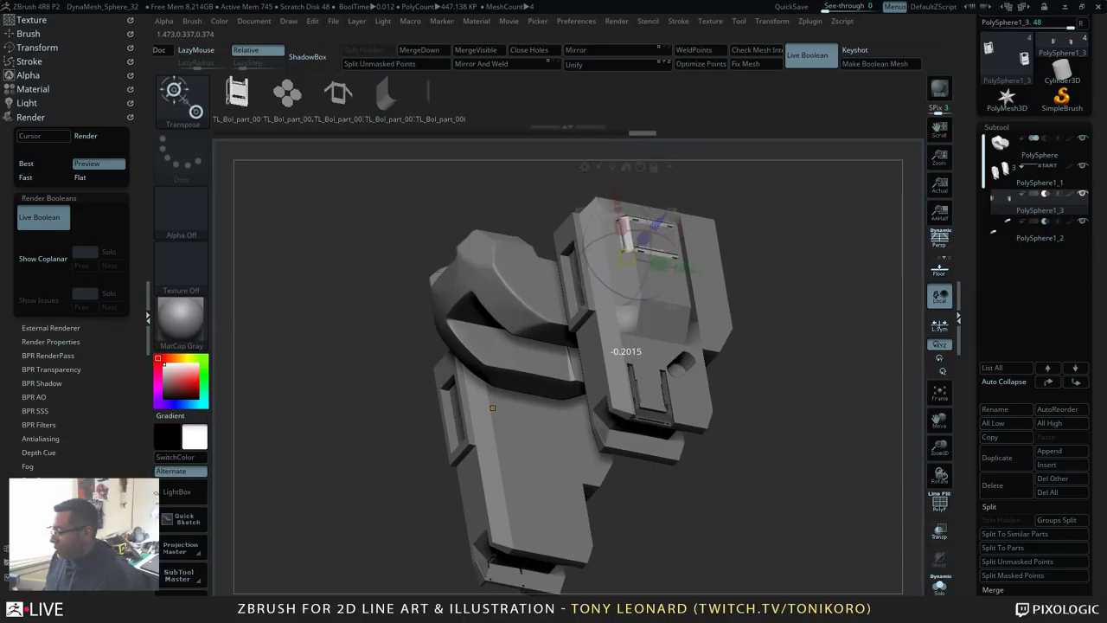
left_click_drag(492, 408, 493, 407)
left_click_drag(493, 407, 493, 408)
left_click_drag(818, 385, 917, 187, "alt")
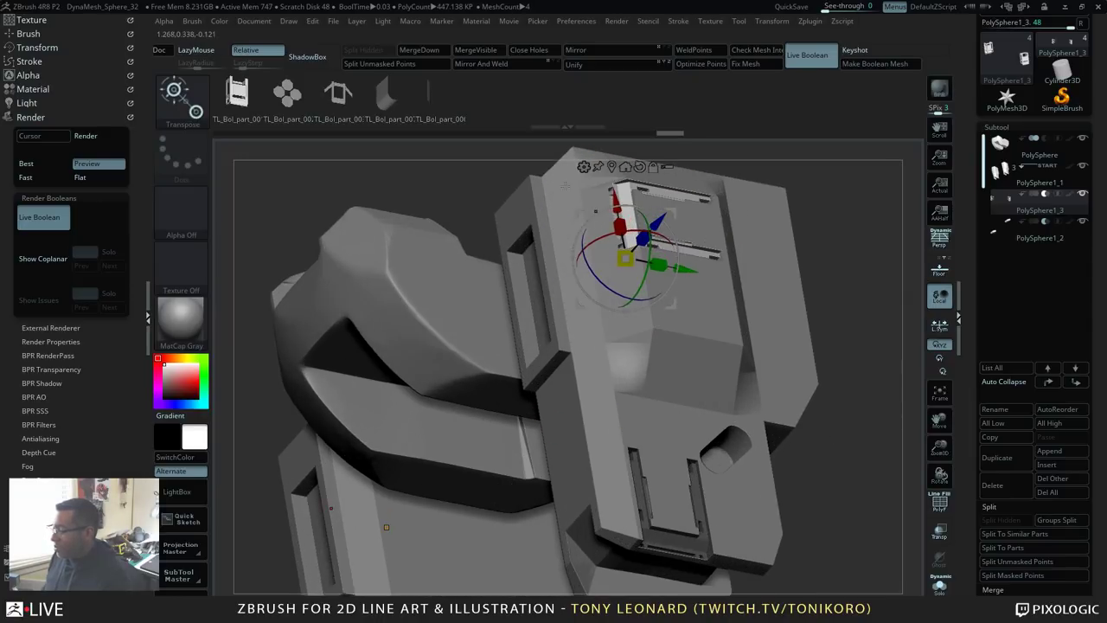
left_click_drag(850, 375, 865, 190, "ctrl")
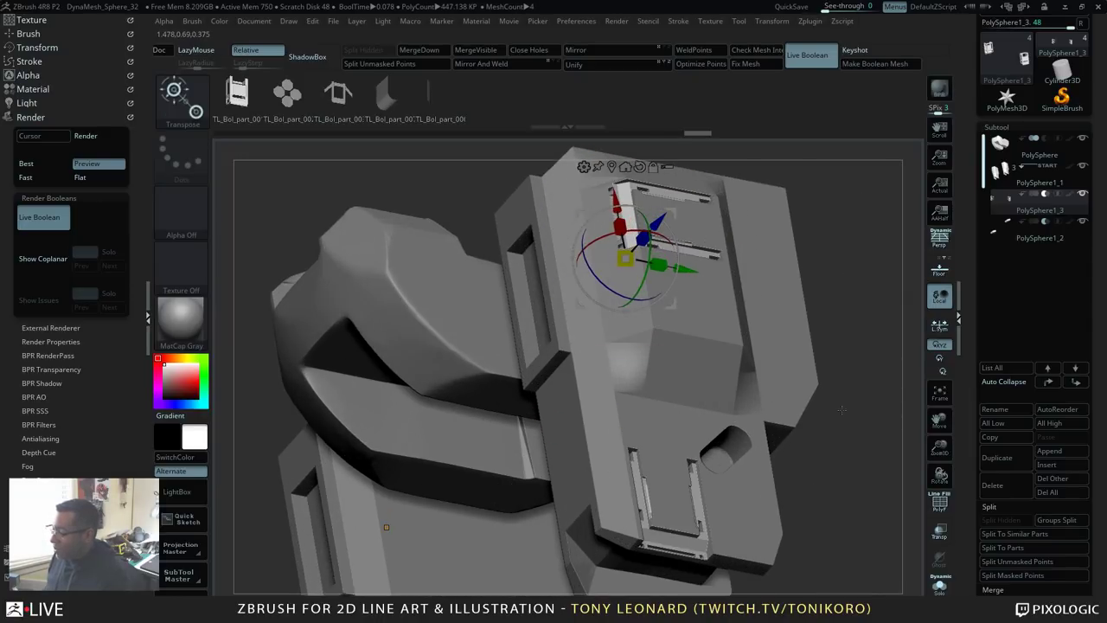
left_click_drag(856, 234, 855, 282, "alt")
Step: Hide the PolySphere body subtool, face the side panel straight on, and return to Draw mode
left_click(1083, 140)
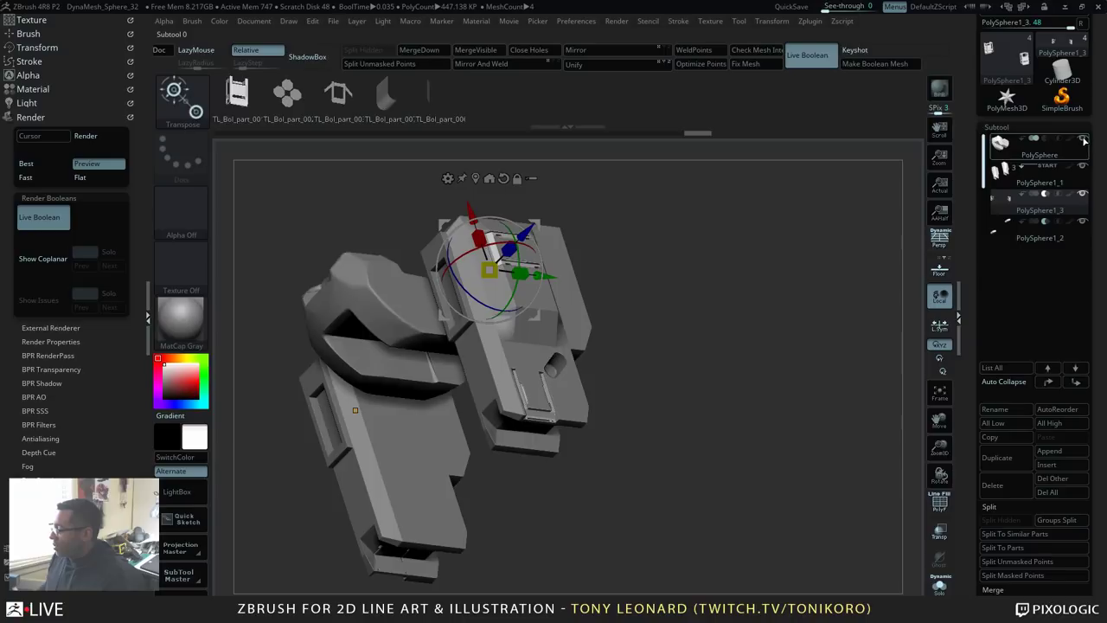
left_click_drag(673, 228, 759, 209, "alt")
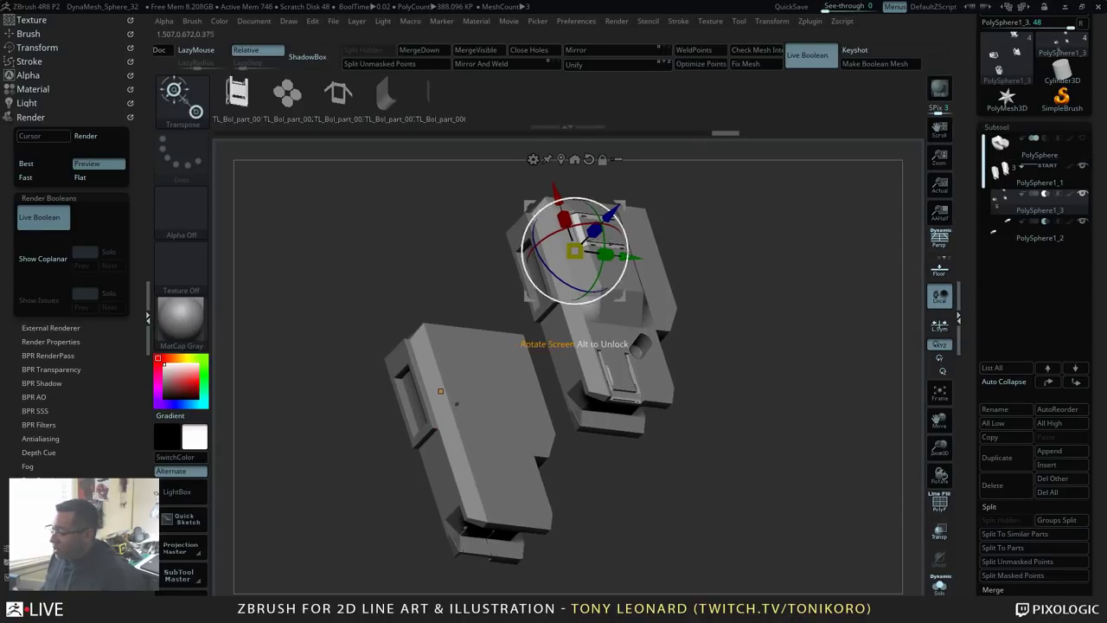
left_click_drag(825, 384, 849, 418)
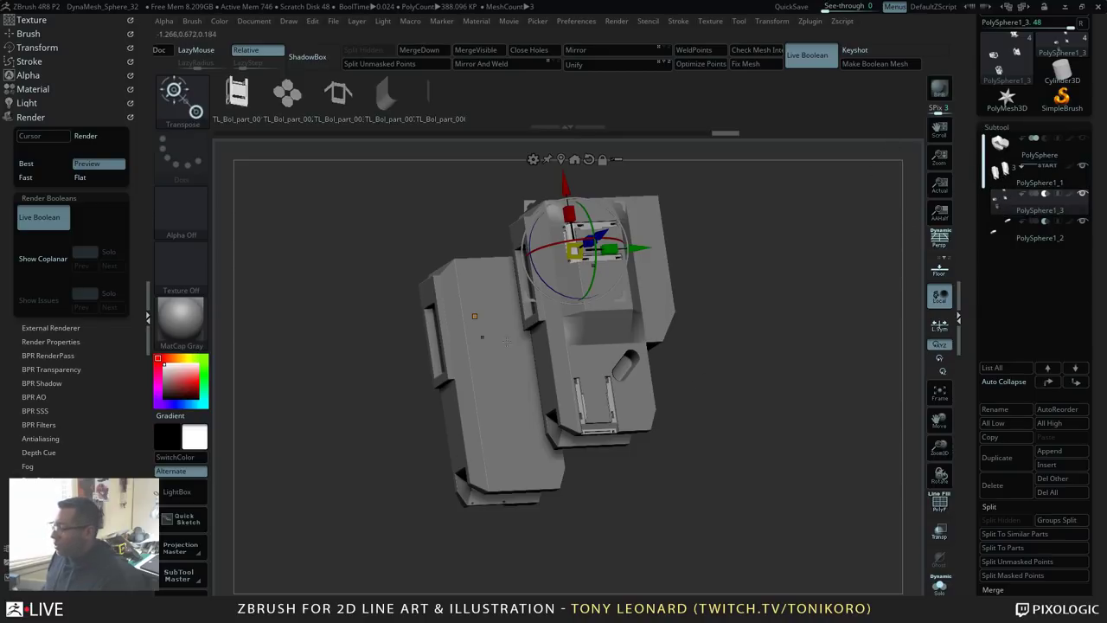
left_click_drag(783, 299, 761, 377, "shift")
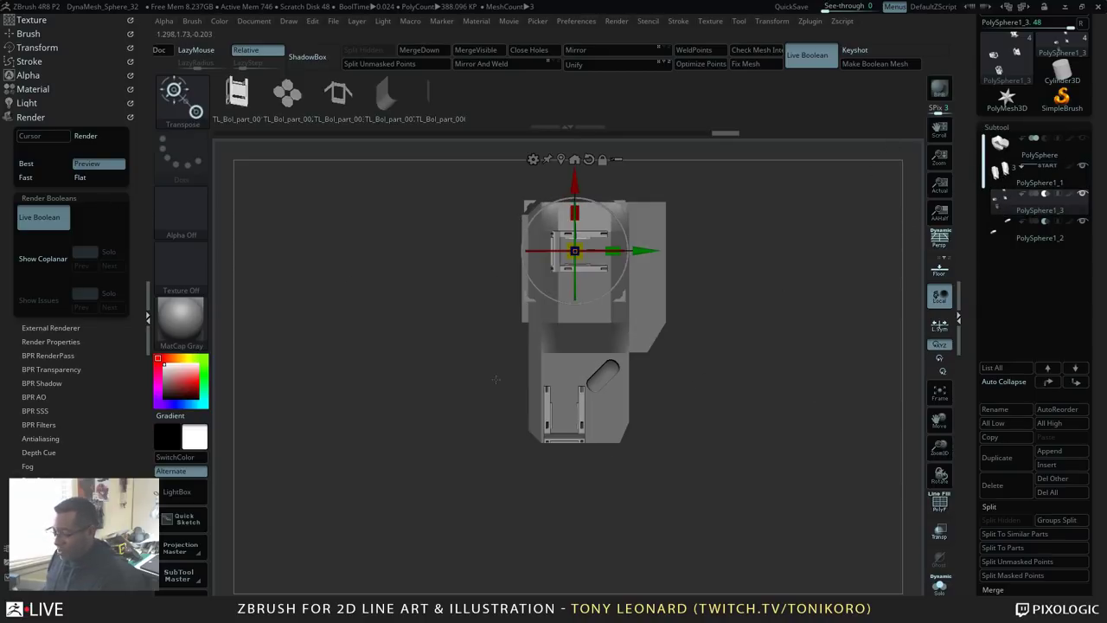
left_click_drag(800, 332, 793, 391, "alt")
left_click_drag(822, 441, 701, 270)
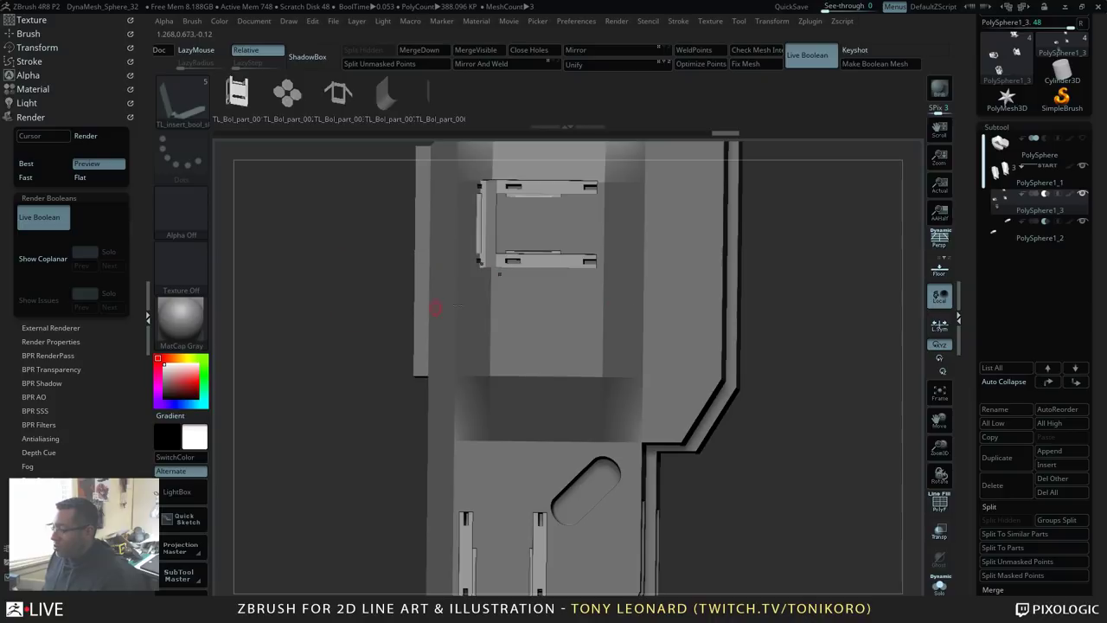
left_click_drag(863, 370, 862, 381)
left_click_drag(839, 449, 827, 423, "alt")
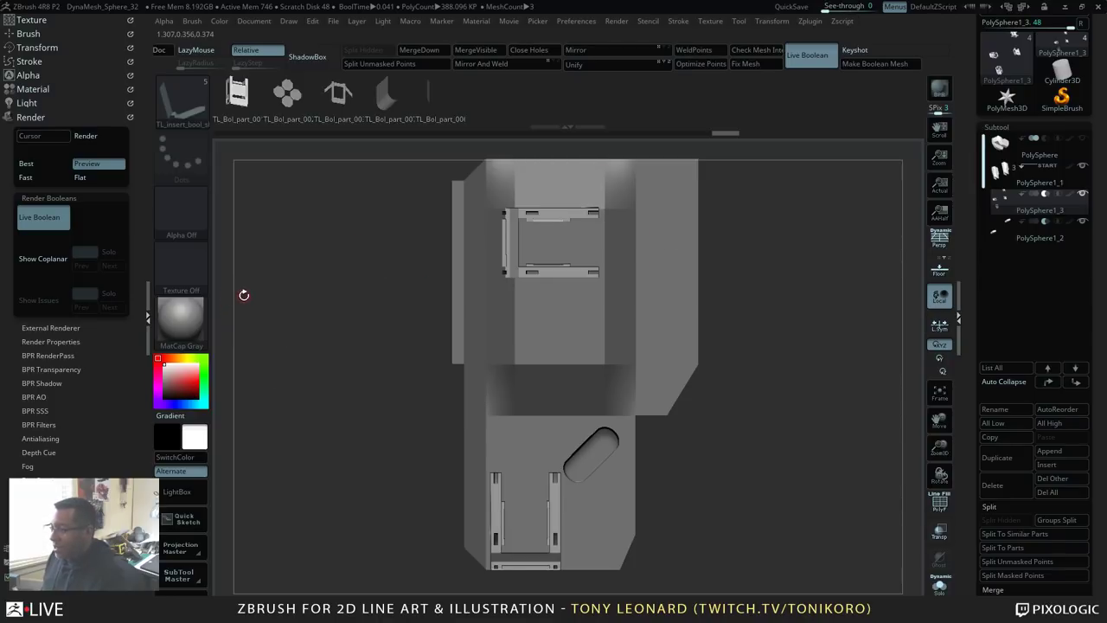
left_click_drag(347, 402, 370, 400, "alt")
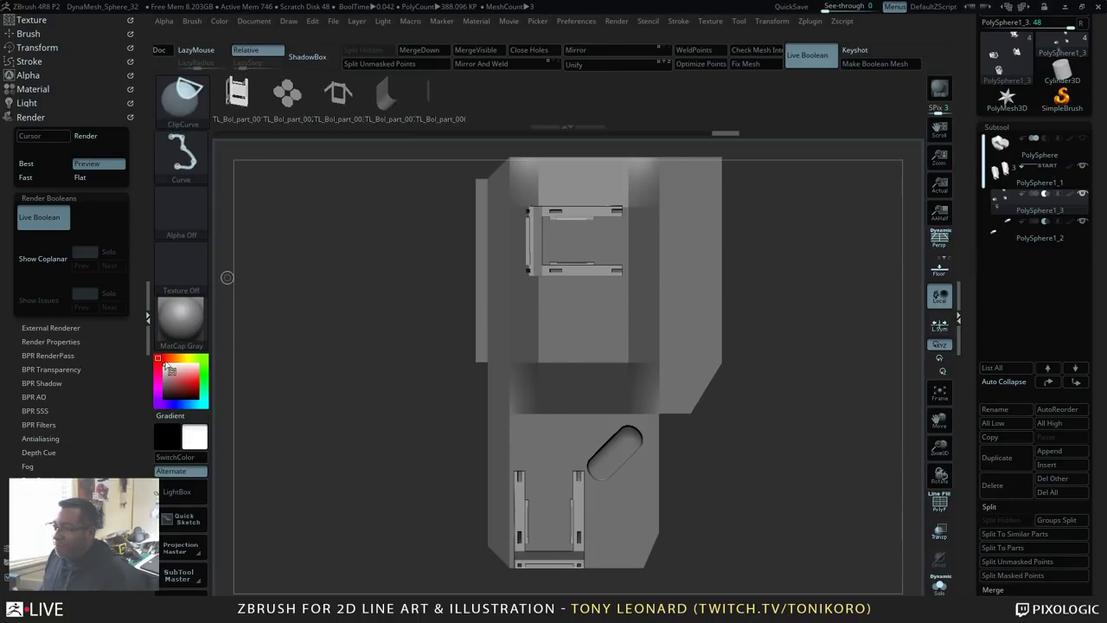
Step: Switch to the IMM Primitives brush and choose its QCube mesh
left_click(171, 110, "ctrl+shift")
key("b")
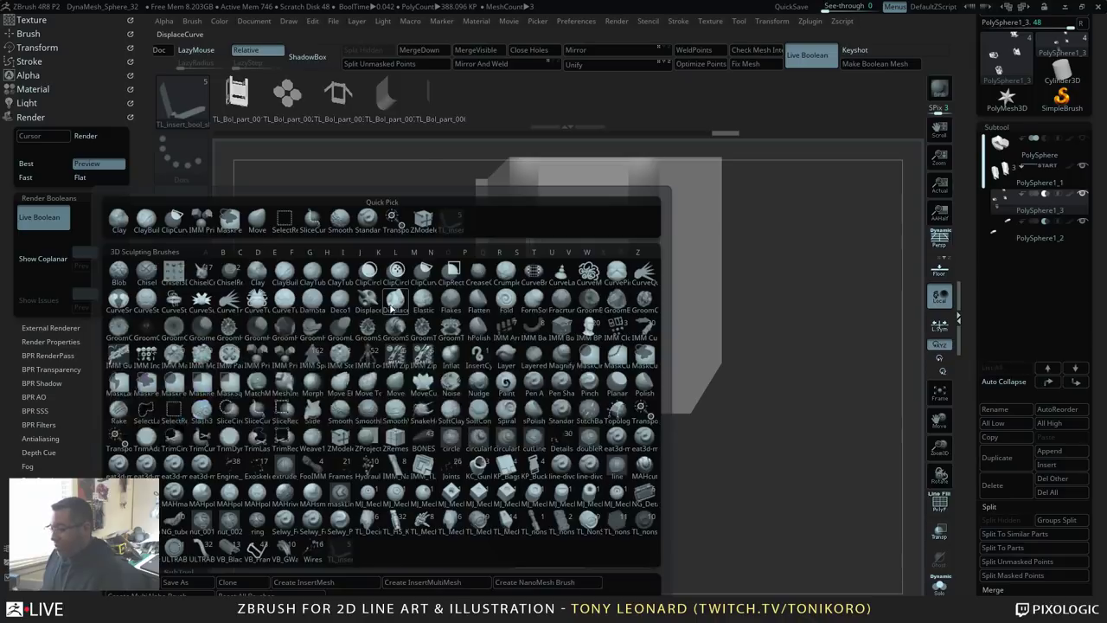
key("i")
left_click(258, 357)
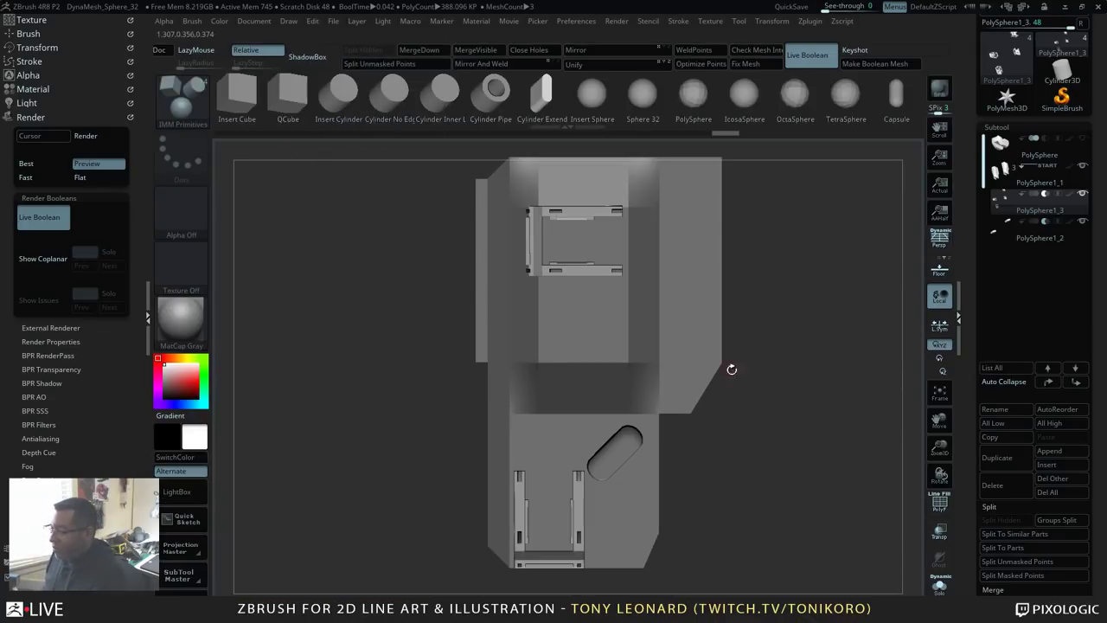
left_click(288, 100)
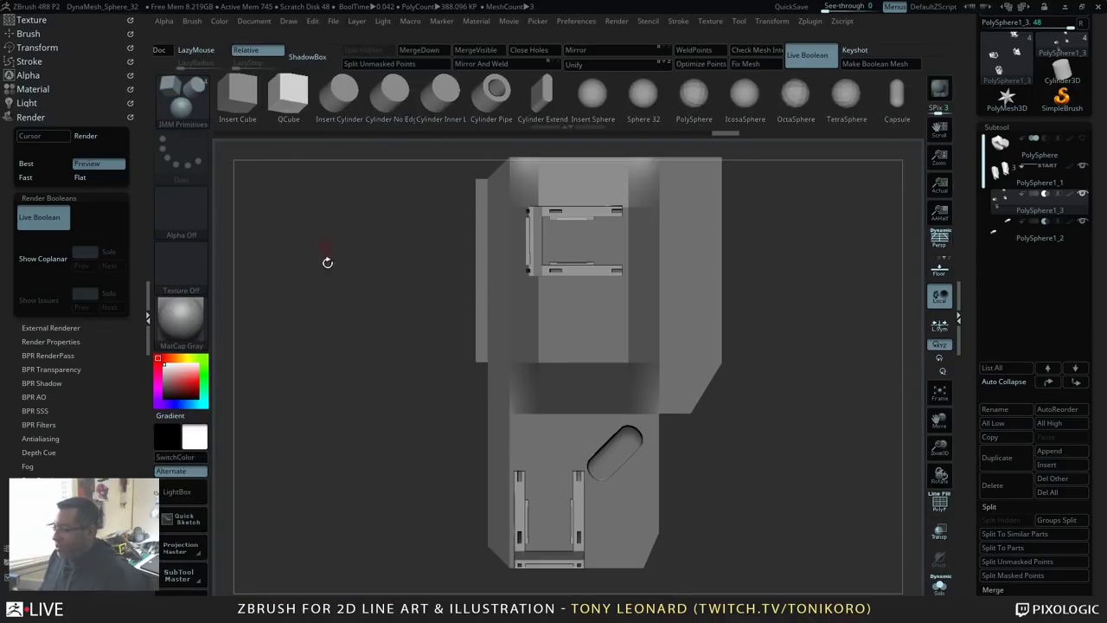
Step: Select the PolySphere1_1 panel subtool, insert a small QCube below the upper recess, and split it into its own subtool
left_click(584, 350, "alt")
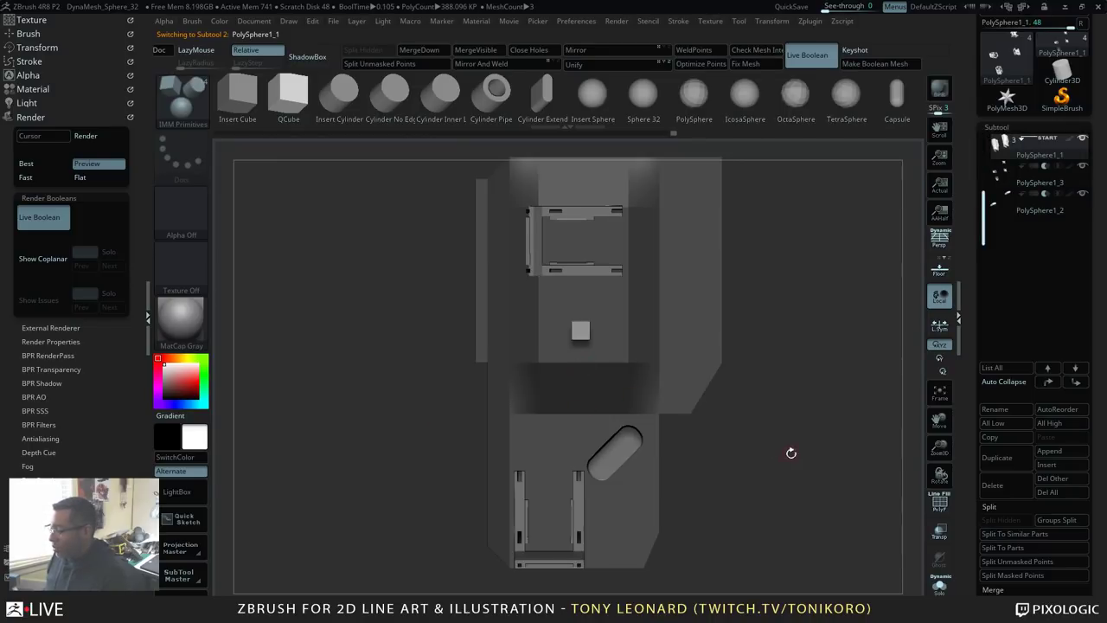
left_click_drag(790, 453, 810, 433)
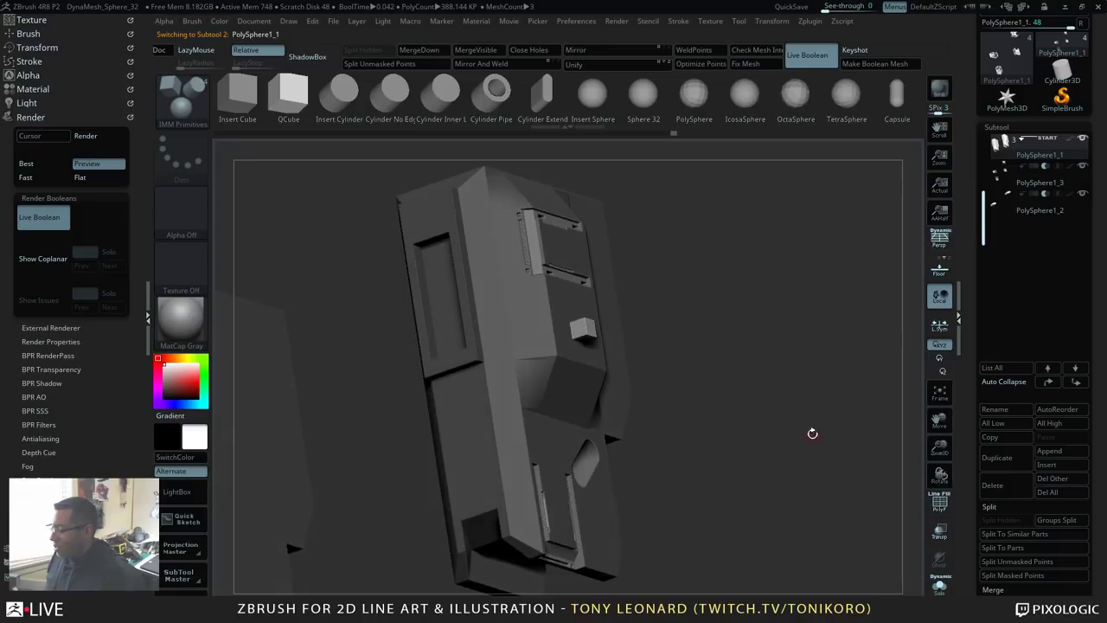
left_click(381, 64)
left_click_drag(746, 364, 550, 326)
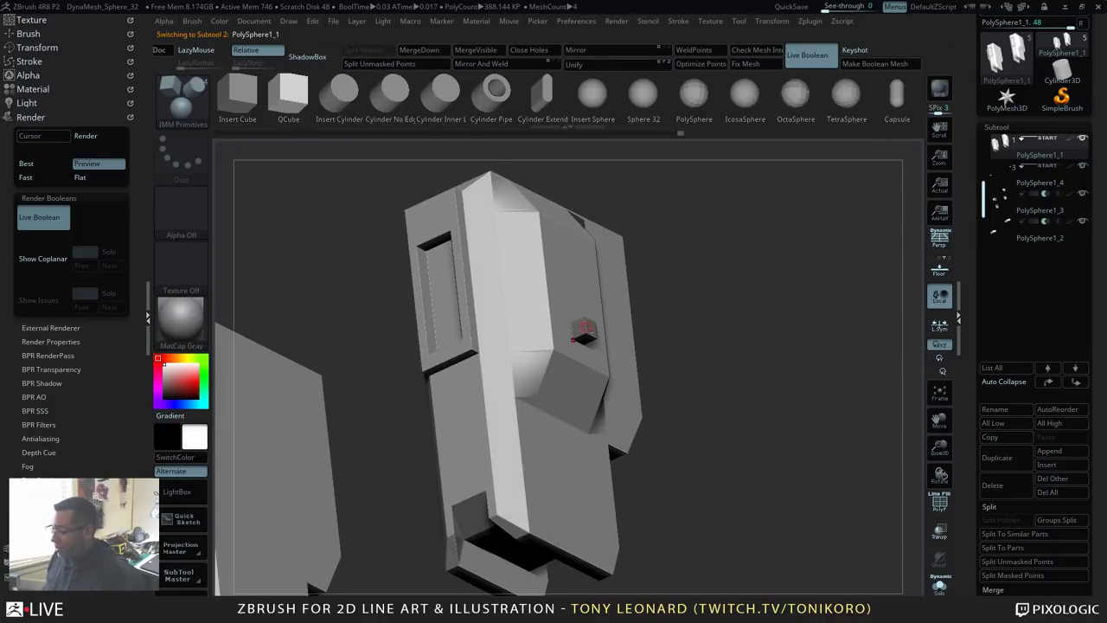
Step: Make the split cube the active subtool, face the side panel straight on, and turn on PolyFrame
left_click(585, 327, "alt")
left_click_drag(805, 396, 726, 202)
left_click(1027, 140)
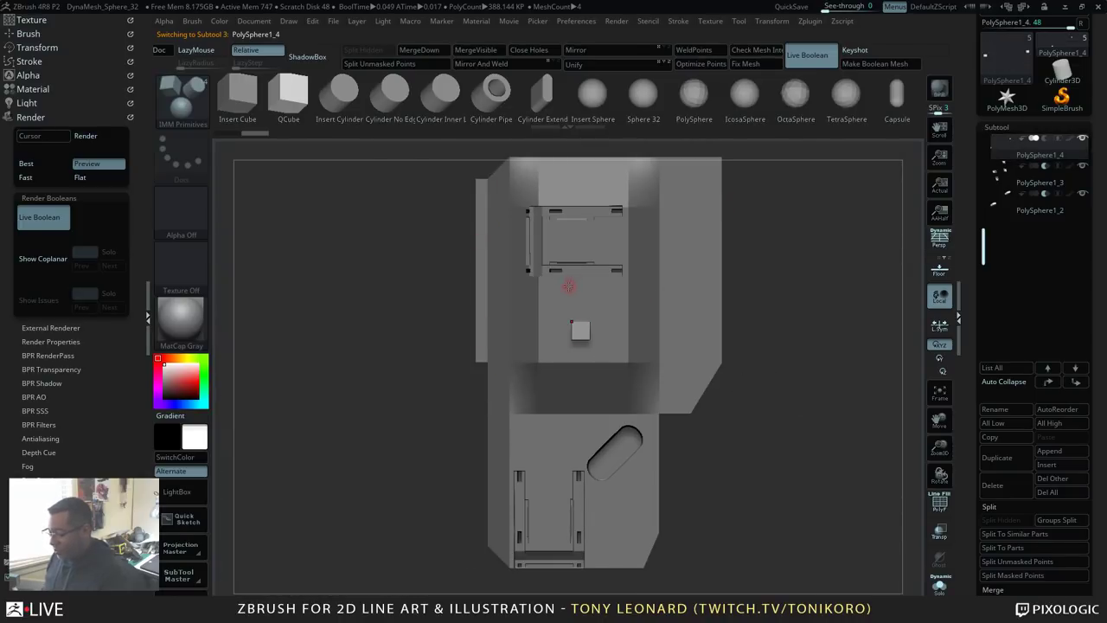
key("shift+f")
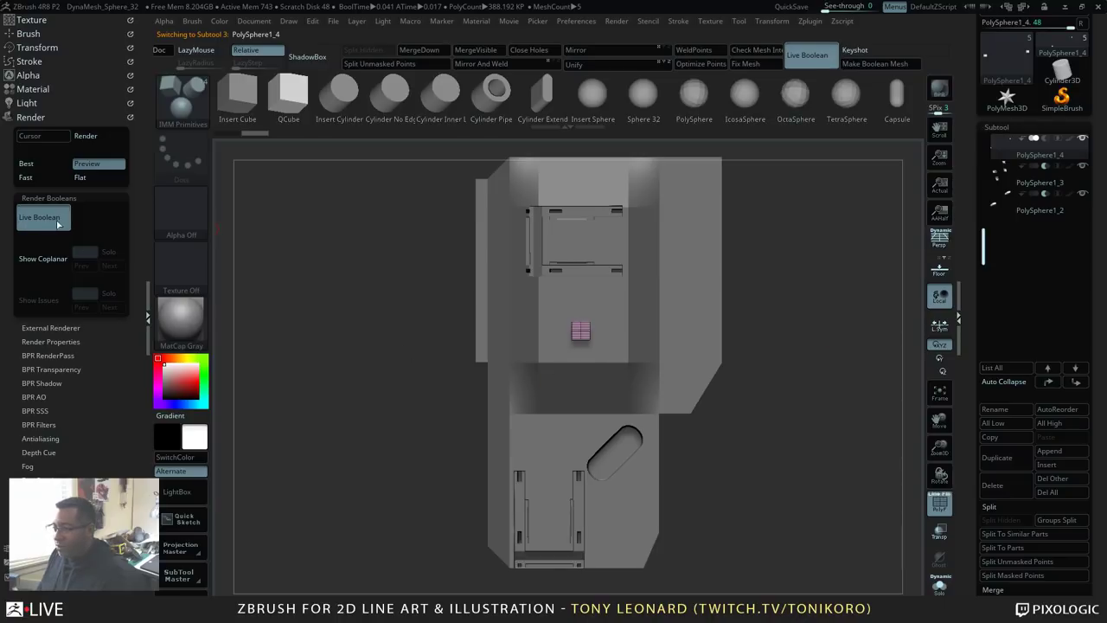
Step: Examine the cube and the subtractive shapes on the side panels with Live Boolean switched off and back on
left_click(57, 218)
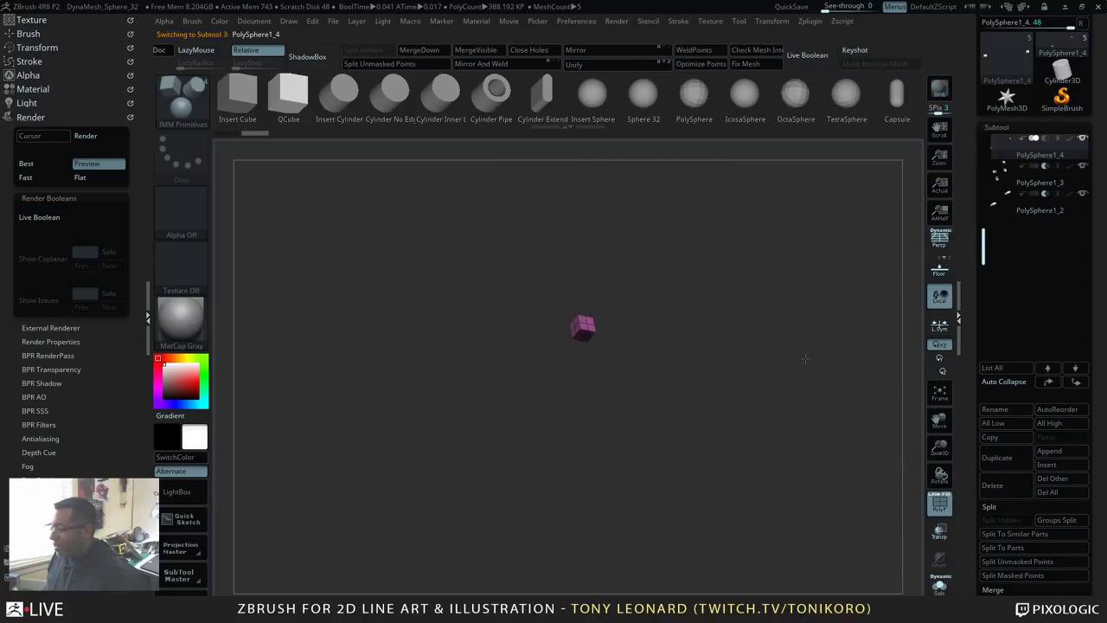
left_click_drag(744, 328, 796, 396)
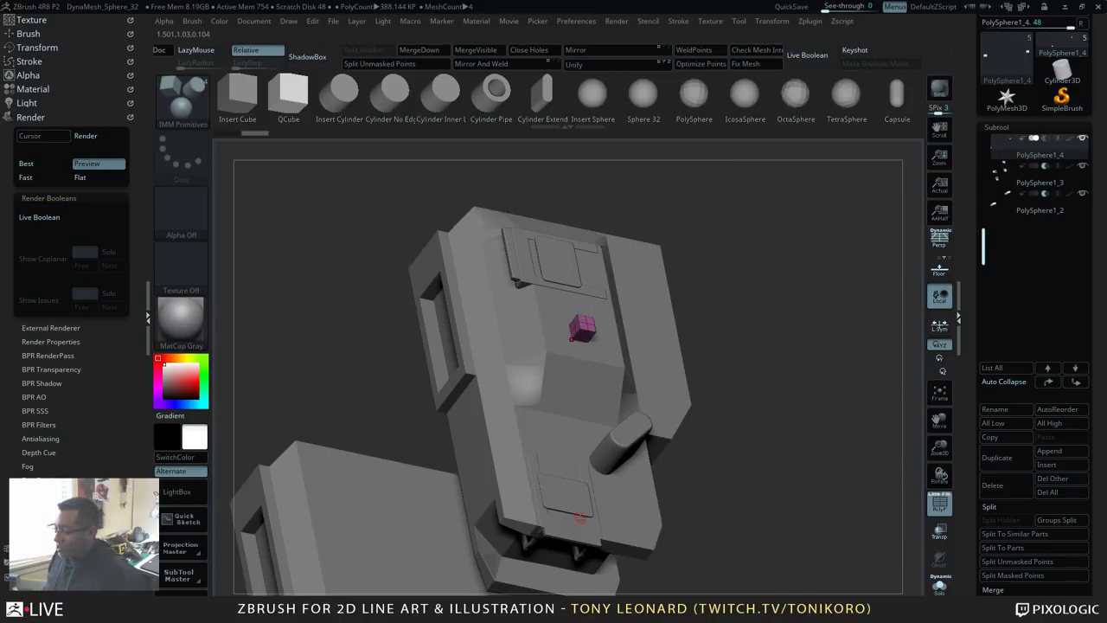
left_click_drag(787, 425, 775, 350)
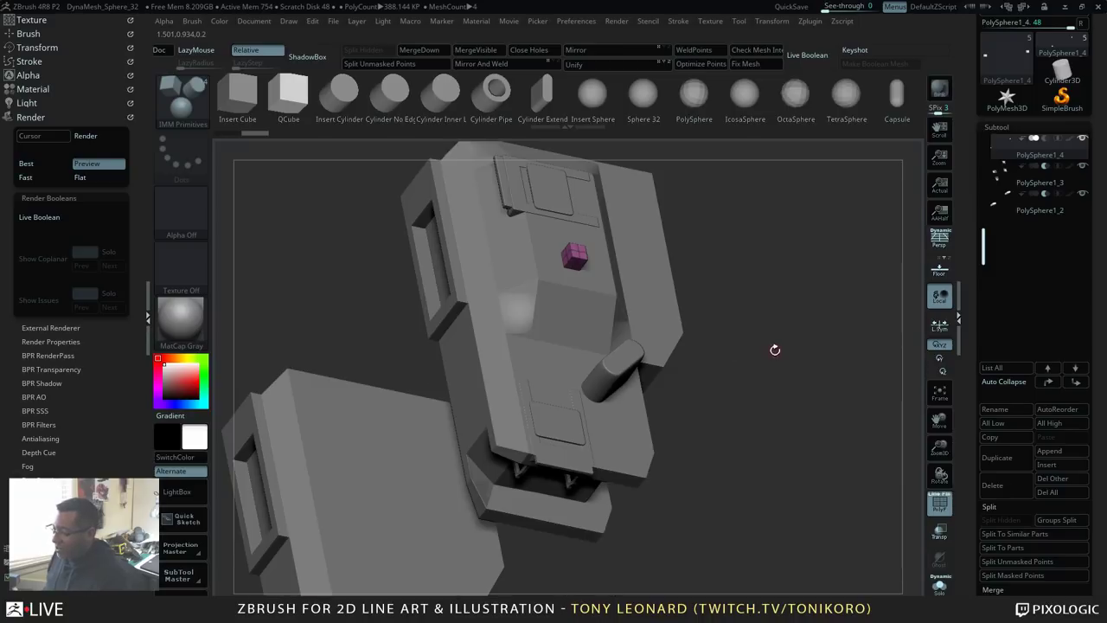
left_click_drag(823, 413, 816, 452, "alt")
left_click_drag(703, 473, 713, 460, "alt")
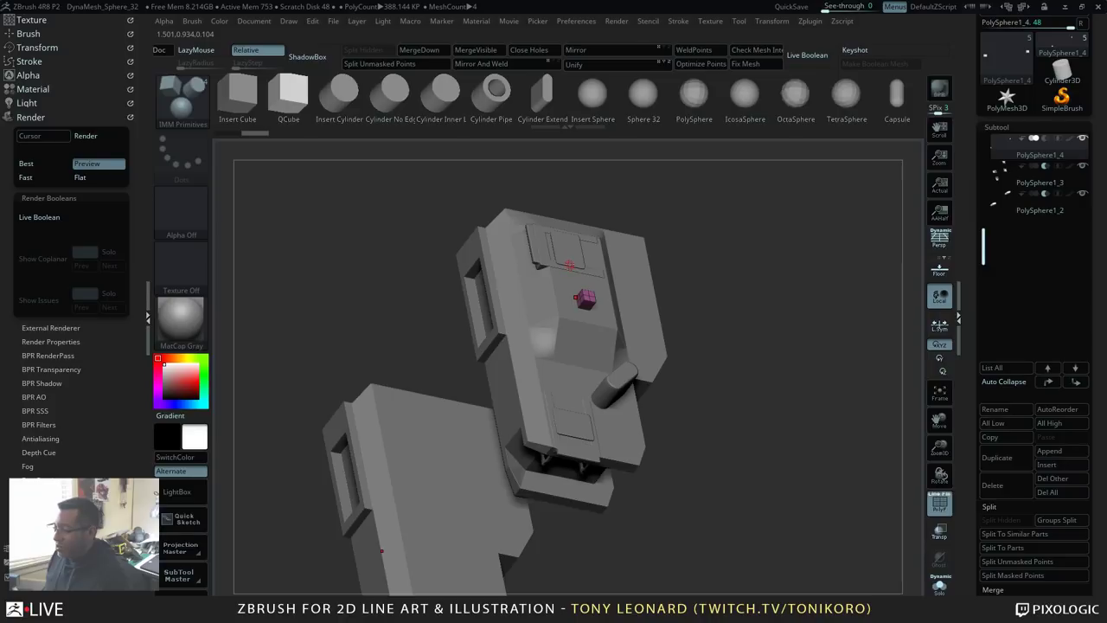
left_click(58, 224)
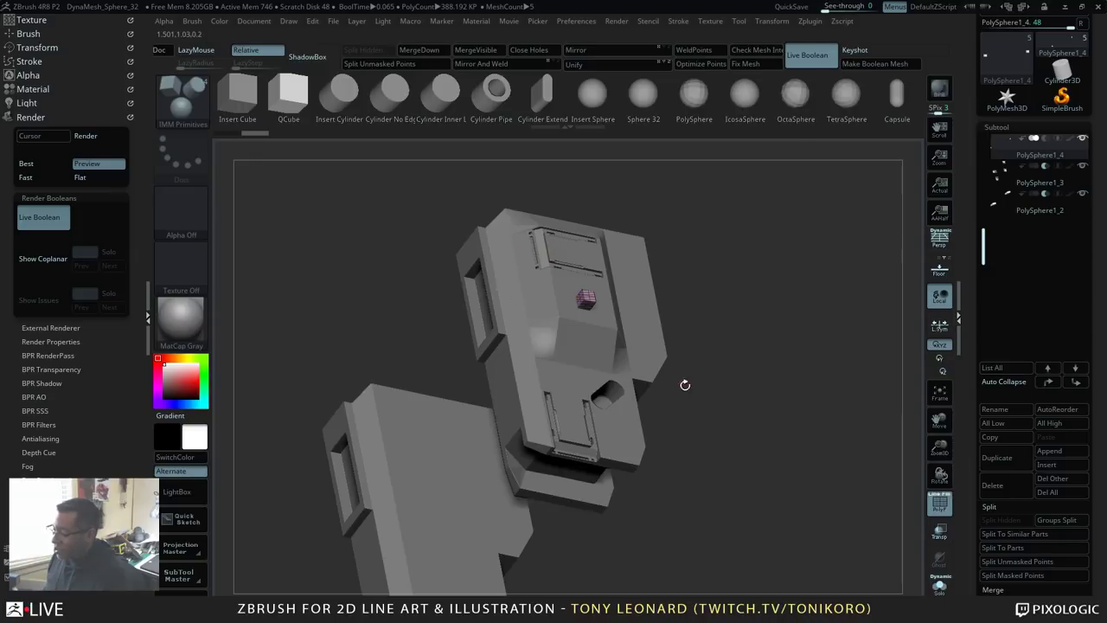
left_click_drag(764, 326, 806, 497, "alt")
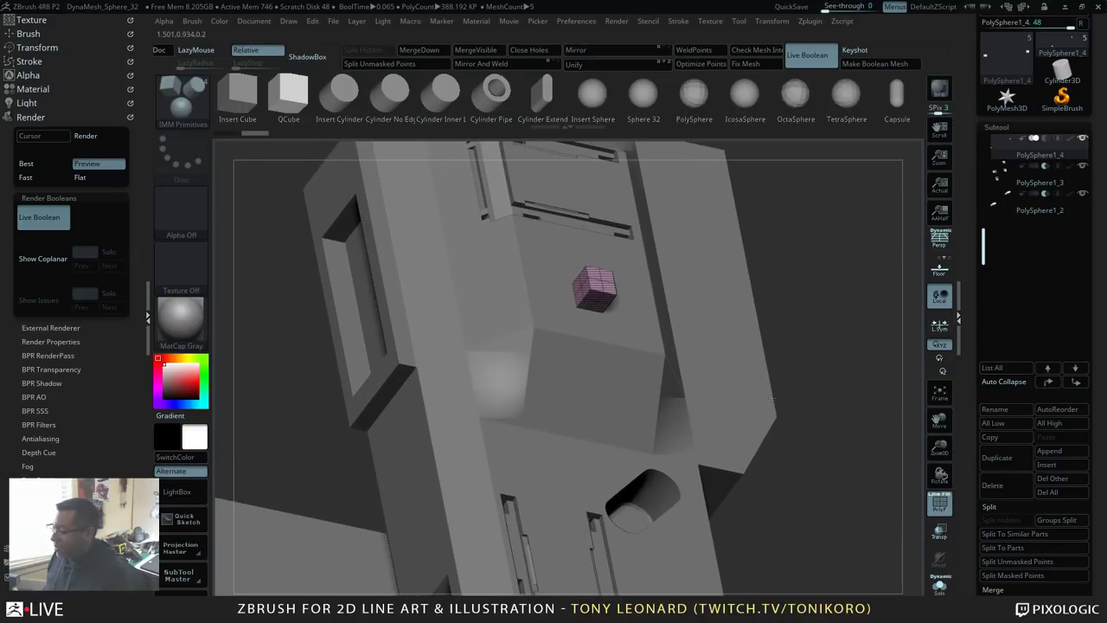
left_click_drag(878, 288, 779, 357)
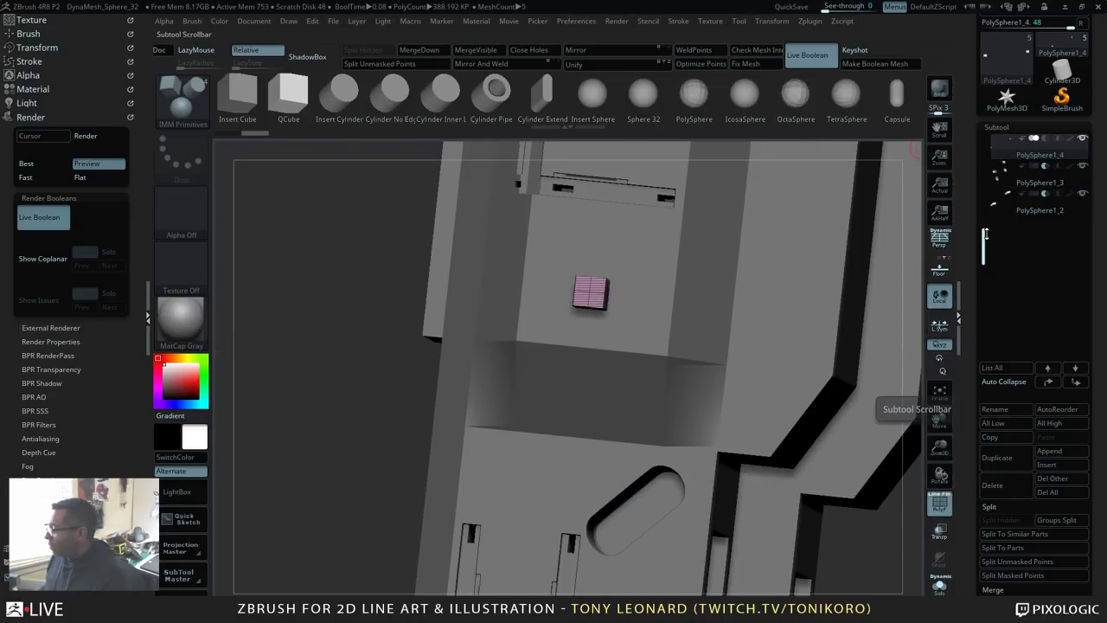
left_click_drag(984, 233, 984, 160)
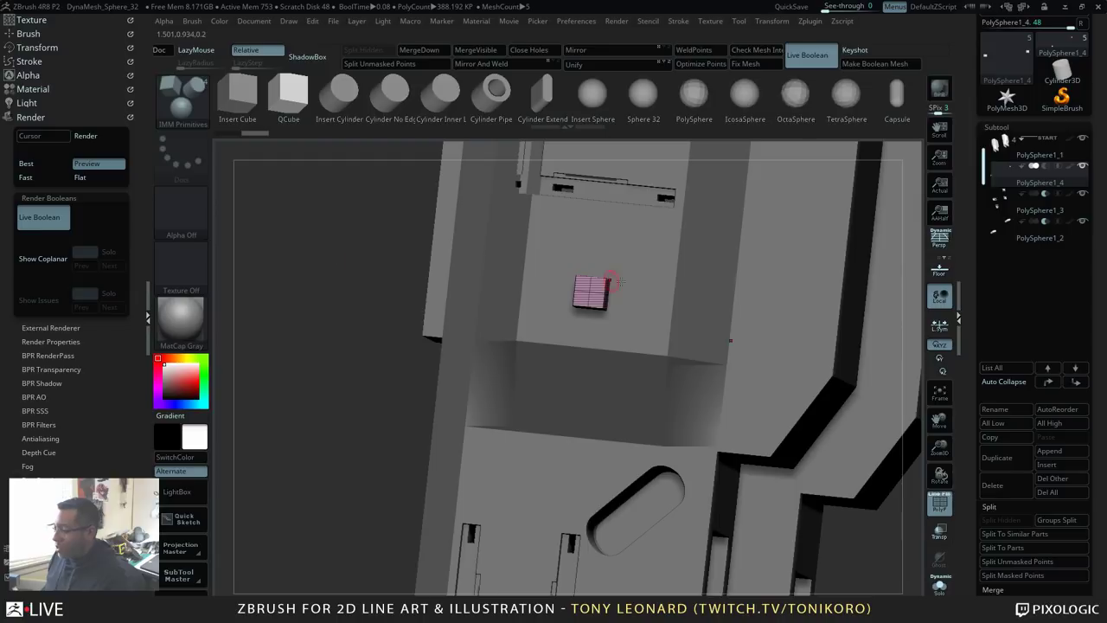
left_click_drag(304, 417, 273, 441, "shift")
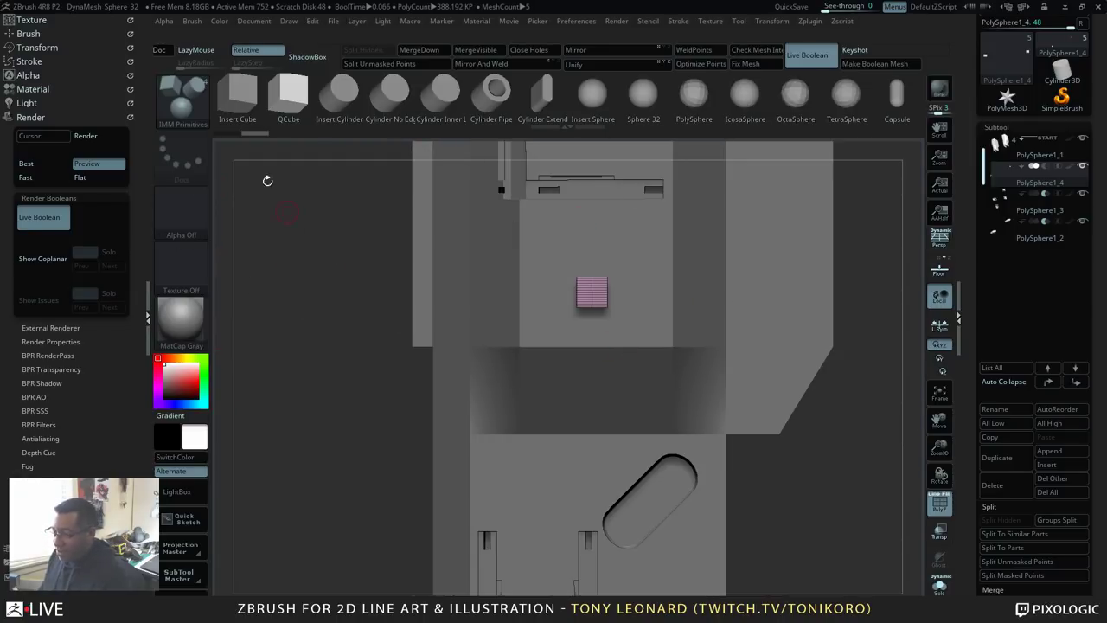
Step: Turn off Live Boolean and scale the cube along its X axis into a wide block within the upper panel
left_click(51, 225)
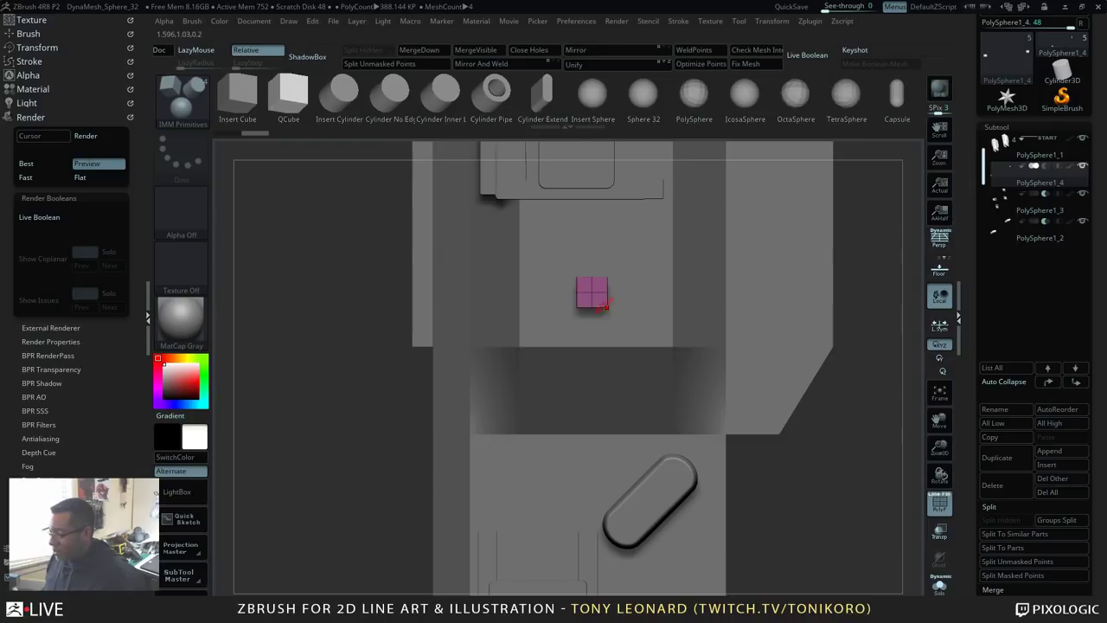
key("w")
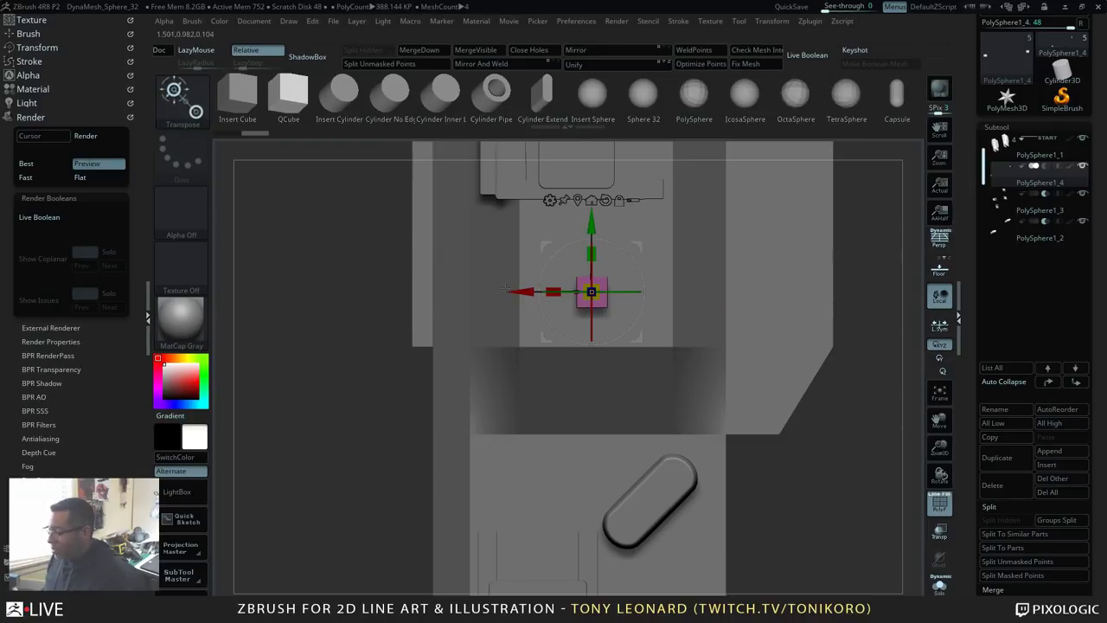
left_click_drag(552, 292, 535, 295)
left_click_drag(359, 306, 251, 309)
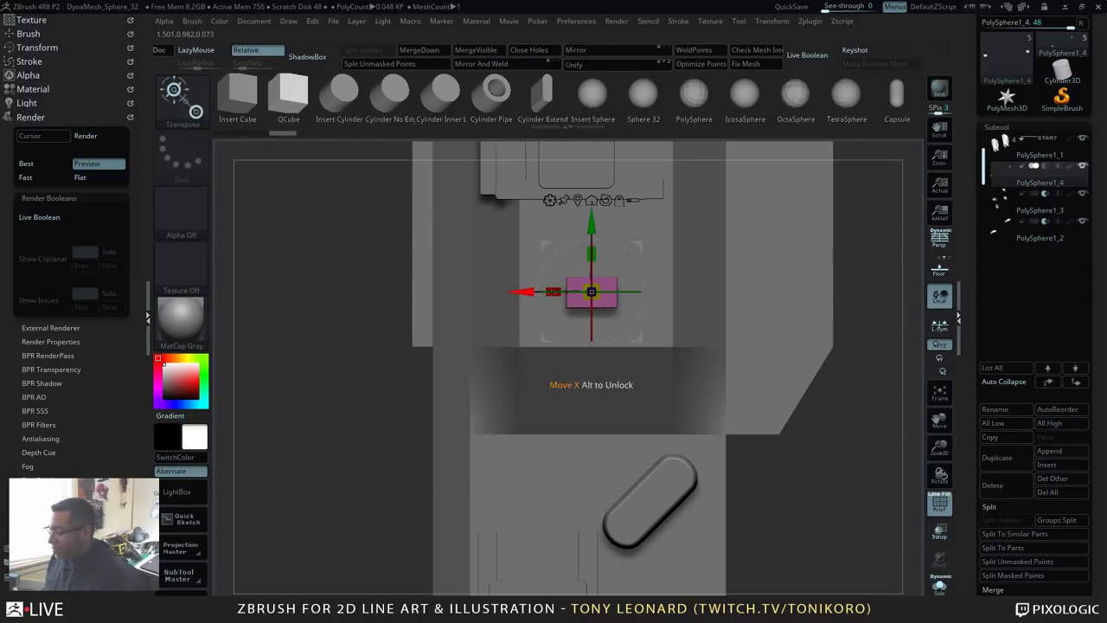
left_click_drag(553, 291, 203, 315)
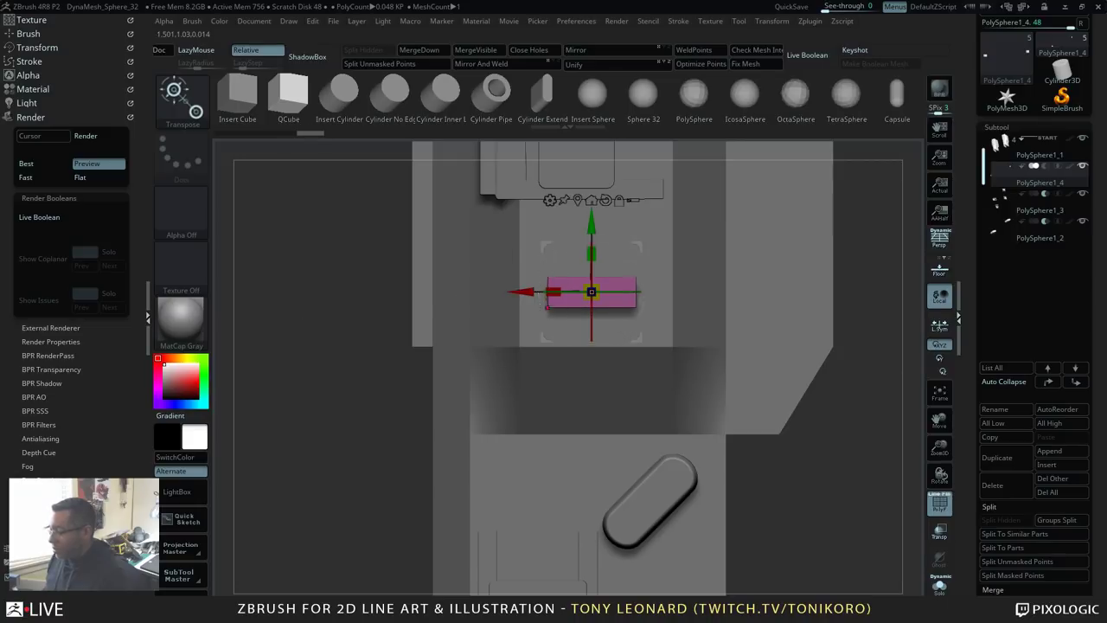
Step: Use the Transpose line to stretch the block across the full panel width and flatten it into a thin horizontal strip
key("y")
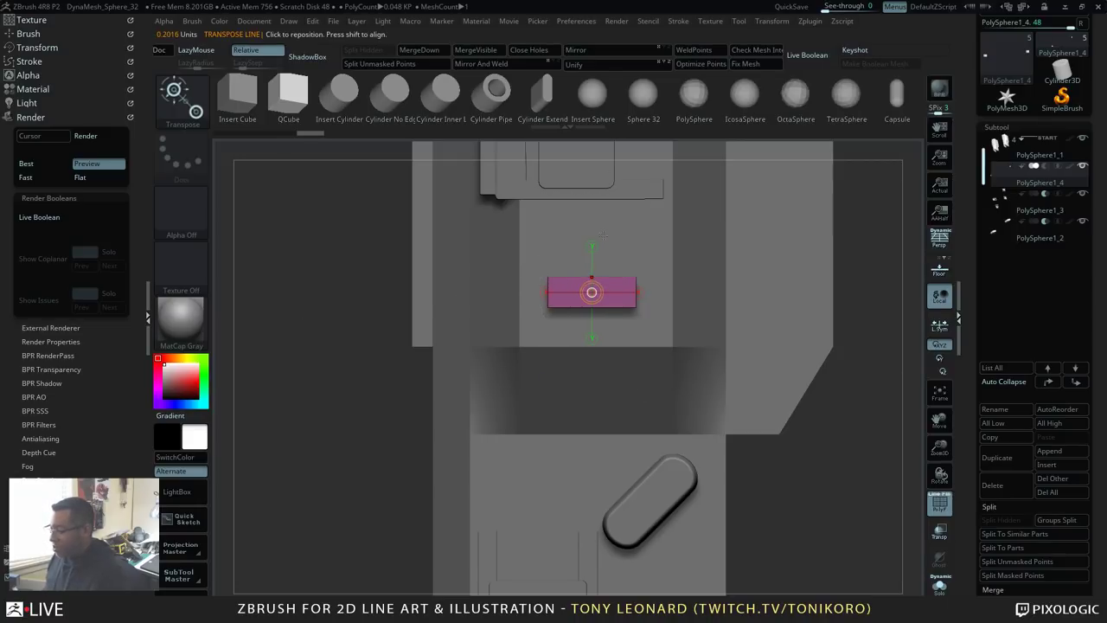
left_click_drag(592, 293, 111, 298)
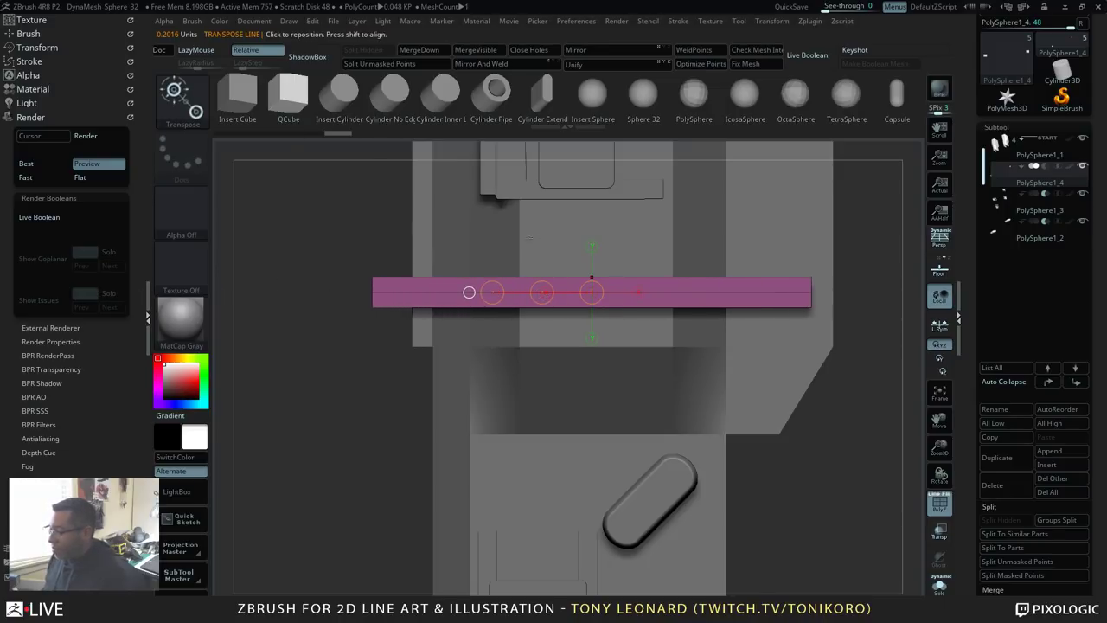
mouse_move(696, 285)
left_mouse_down()
mouse_move(696, 257)
mouse_move(696, 292)
left_mouse_up()
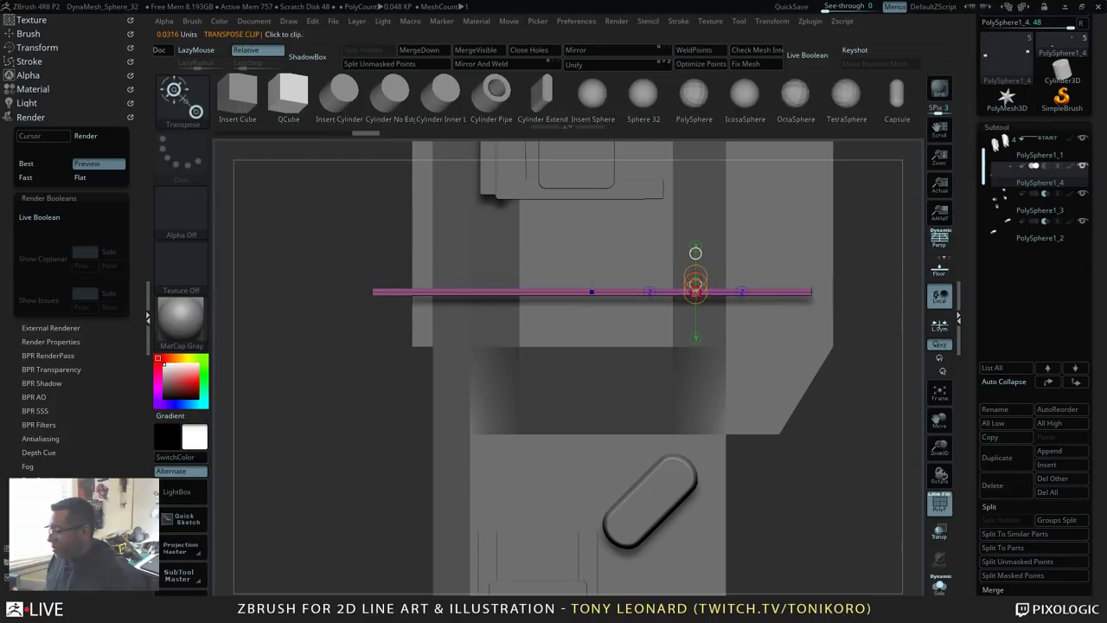
left_click_drag(843, 516, 789, 446)
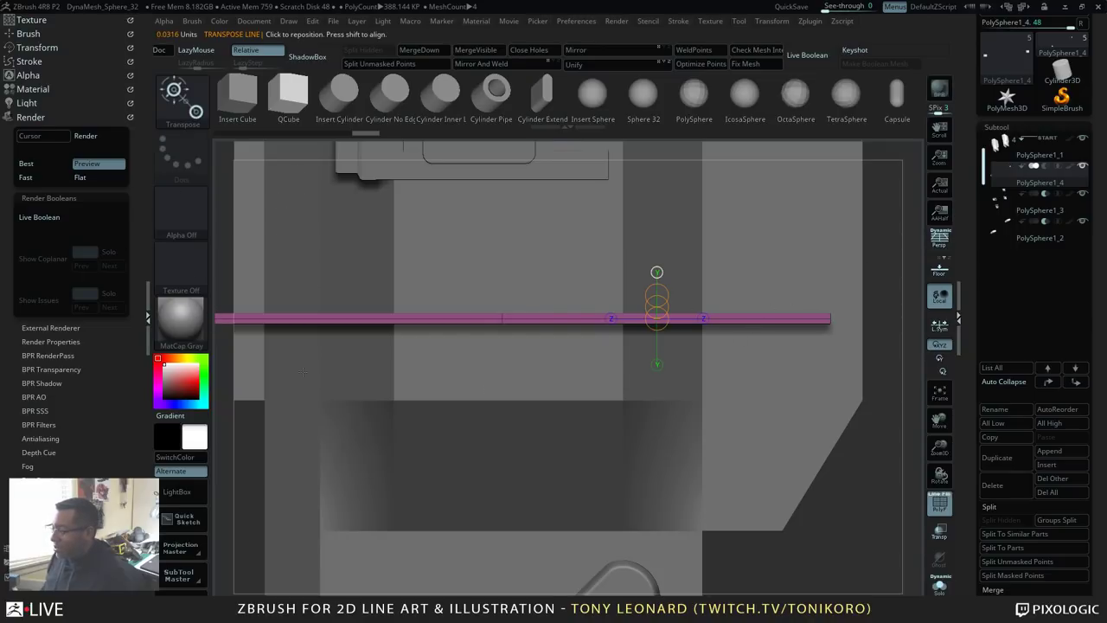
Step: Switch to the ZModeler brush and set its edge action to Insert
key("b")
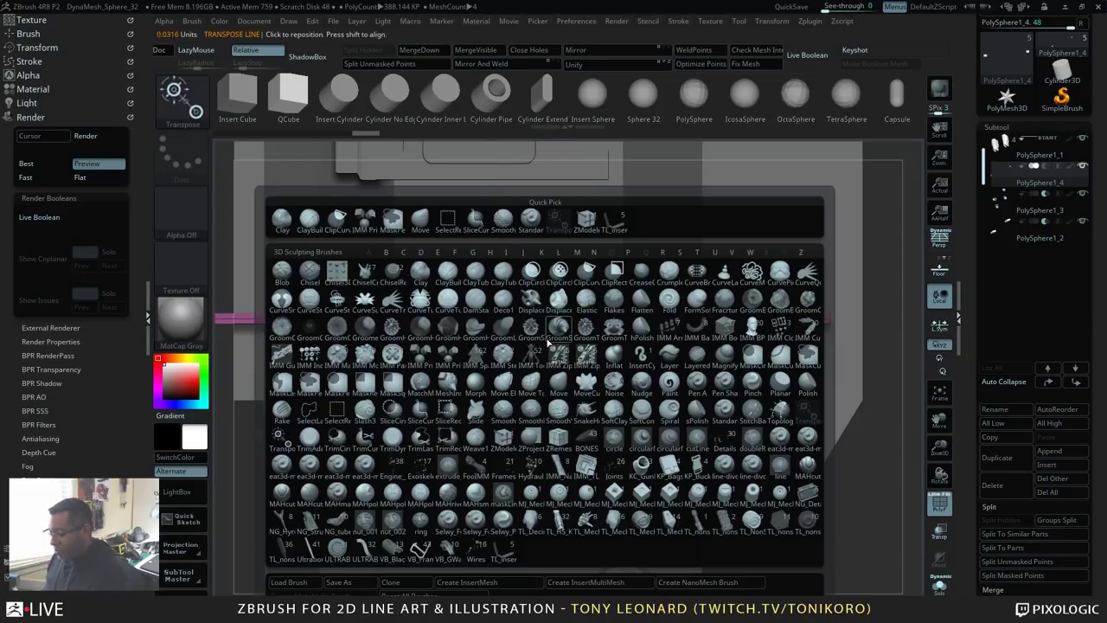
key("z")
left_click(507, 436)
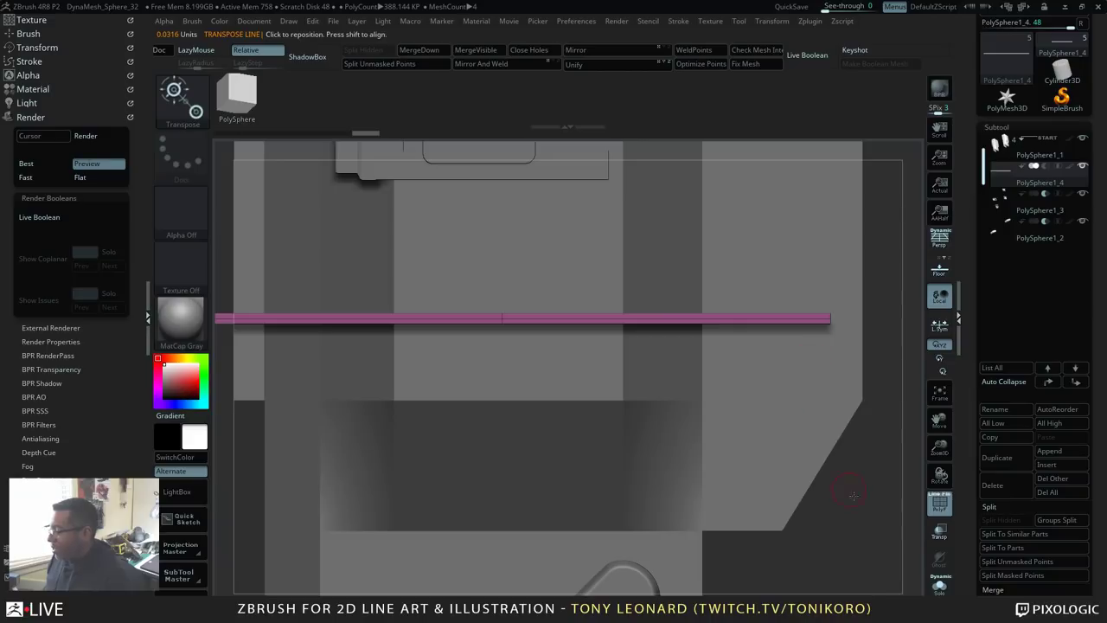
left_click_drag(853, 496, 817, 538)
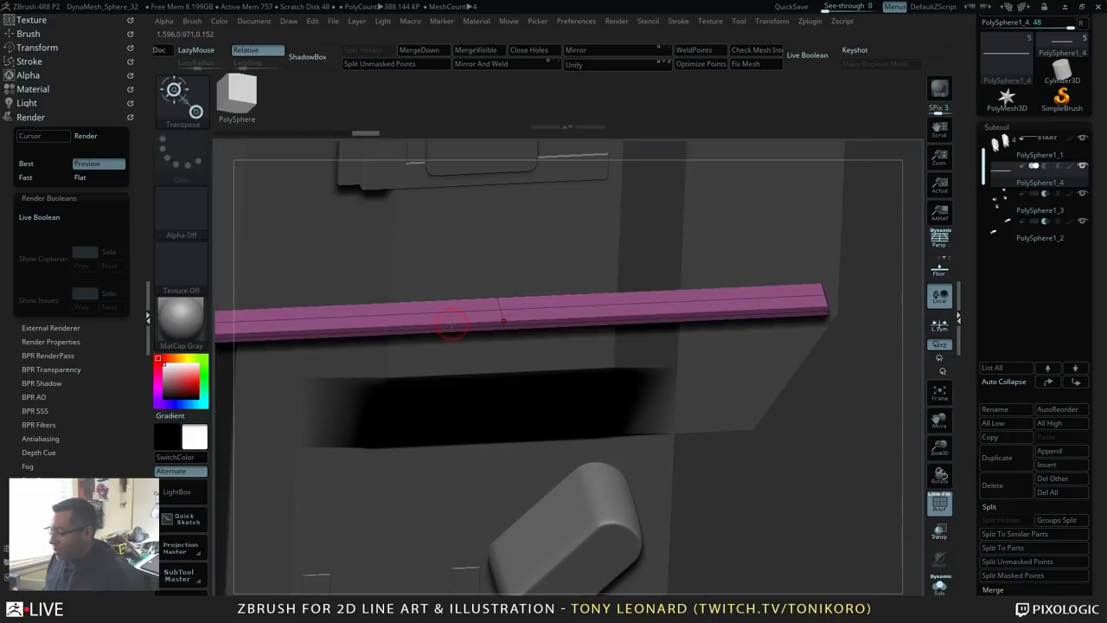
right_click(451, 323)
key("space")
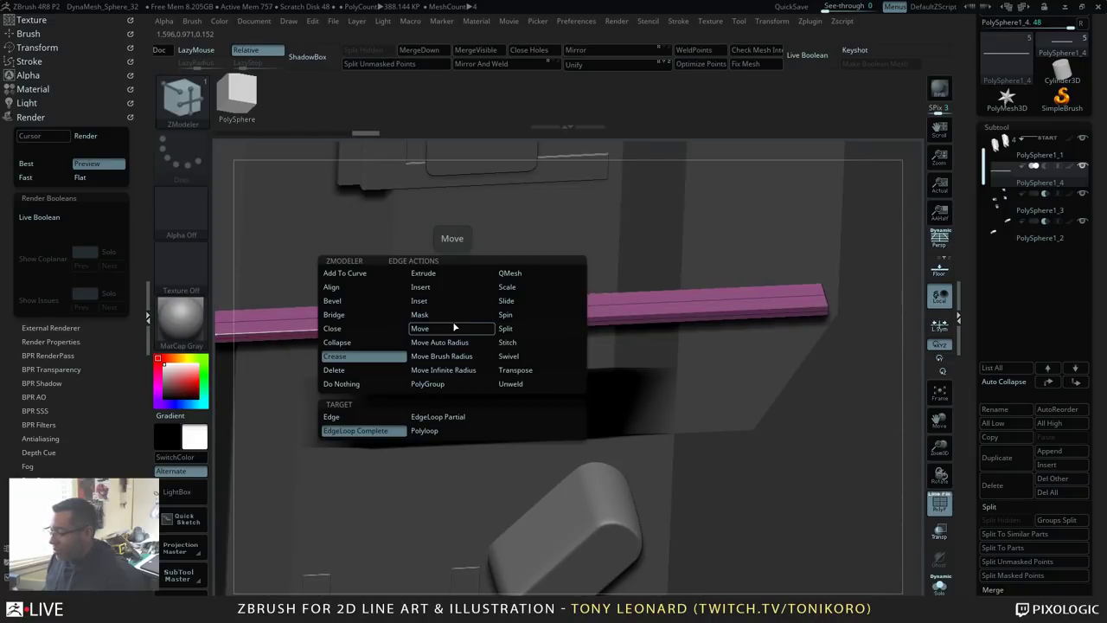
left_click(429, 292)
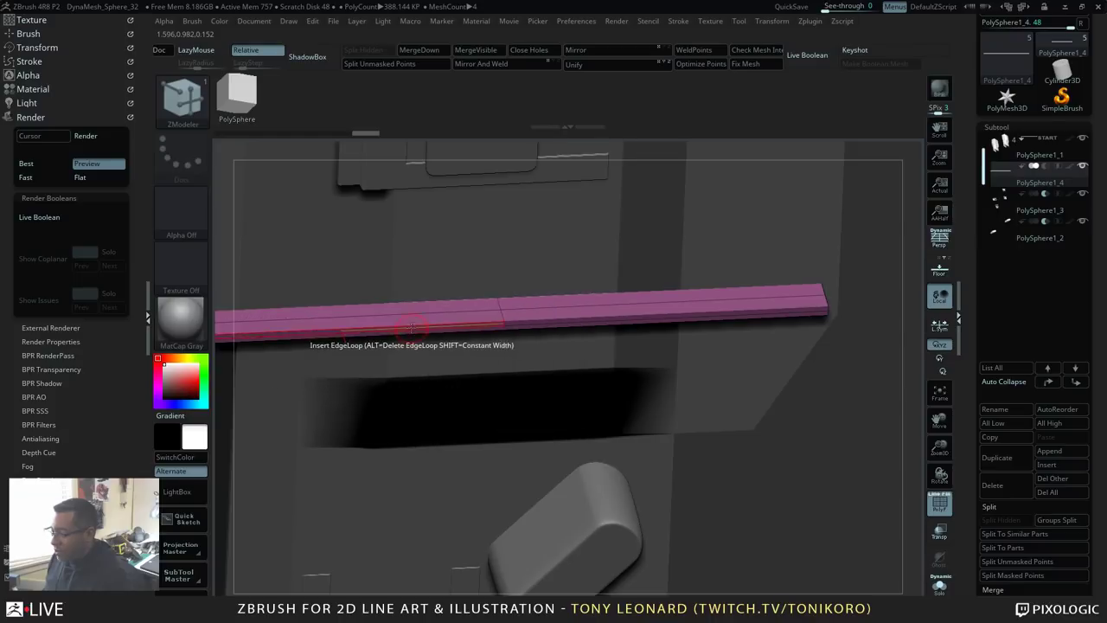
Step: Insert four edge loops across the strip, two on each side of its centre loop
left_click(404, 325)
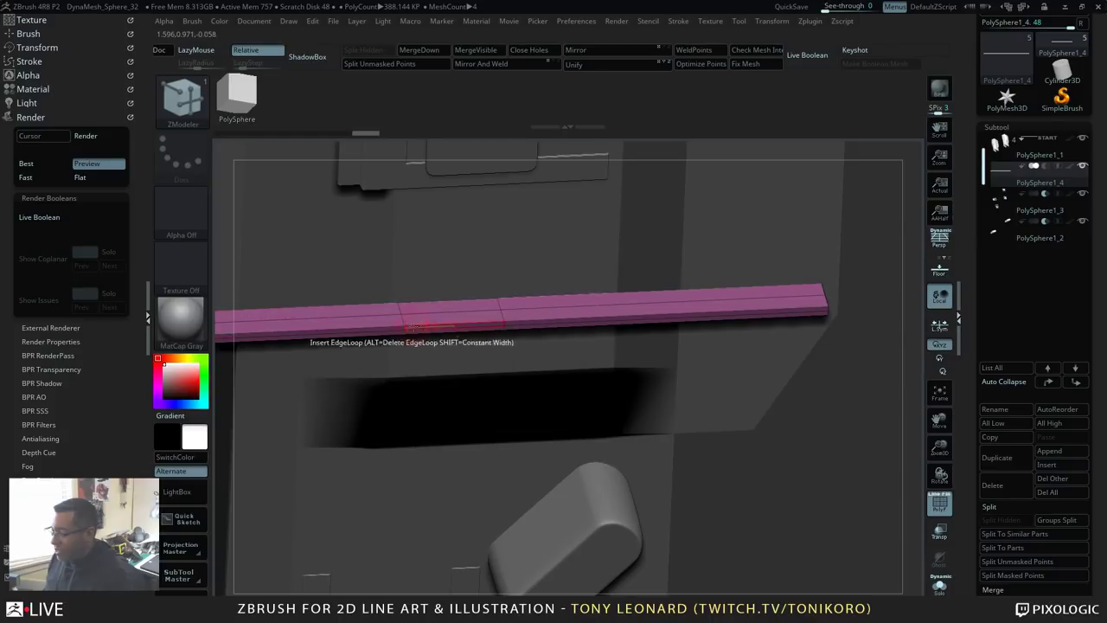
left_click(586, 314)
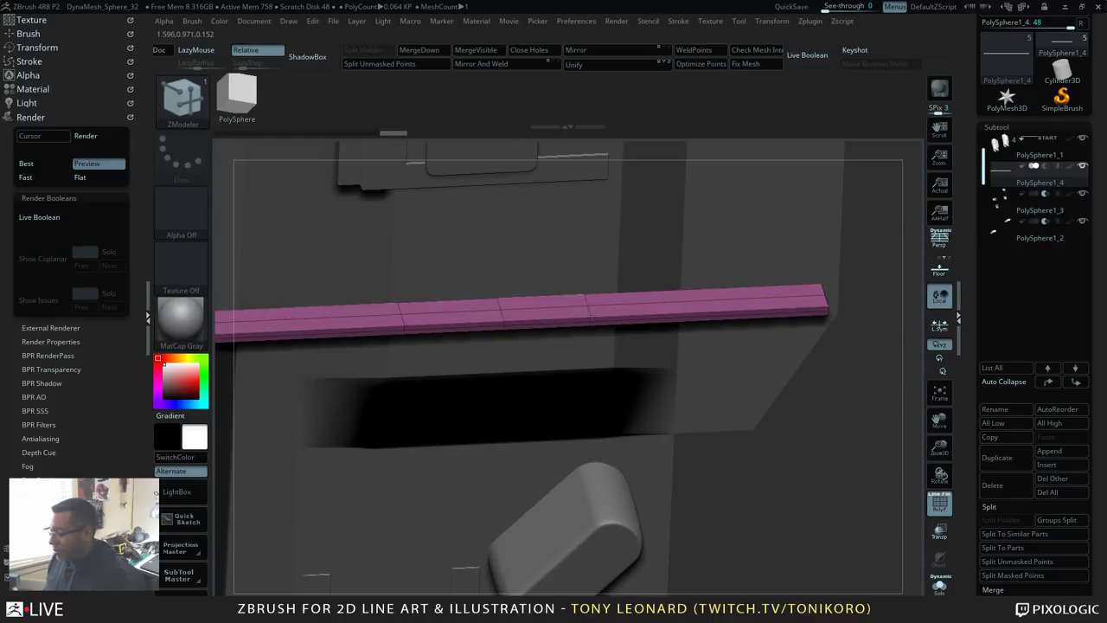
left_click_drag(608, 317, 609, 316)
left_click_drag(789, 378, 761, 386)
left_click(653, 313)
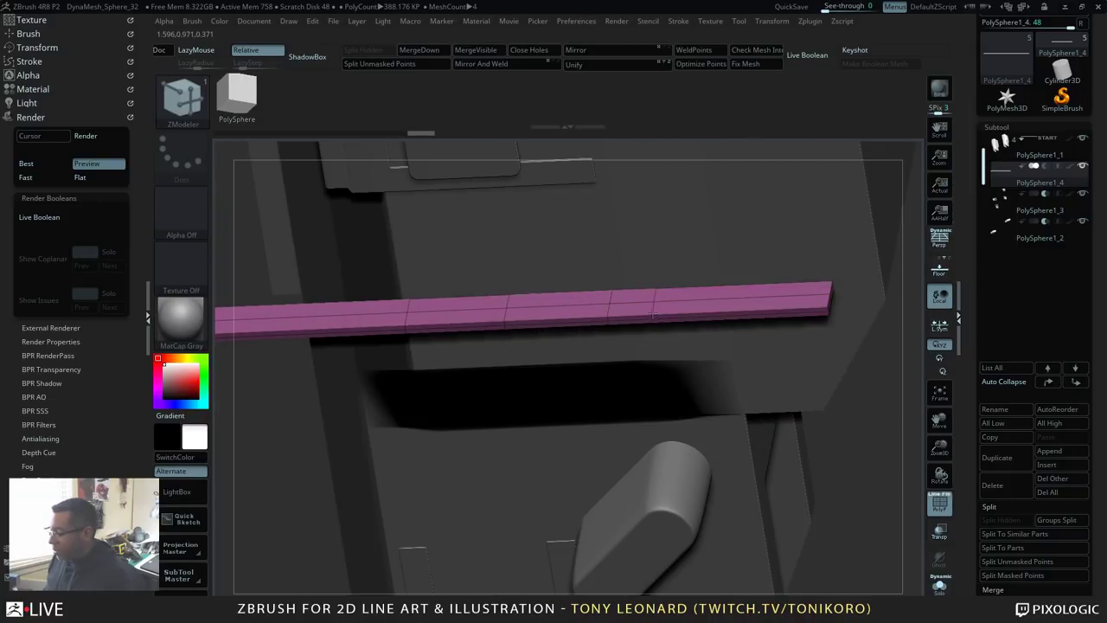
left_click(368, 321)
Step: Mask both outer ends of the strip from a straight-on view, leaving its middle section unmasked
left_click_drag(303, 510, 283, 424, "alt")
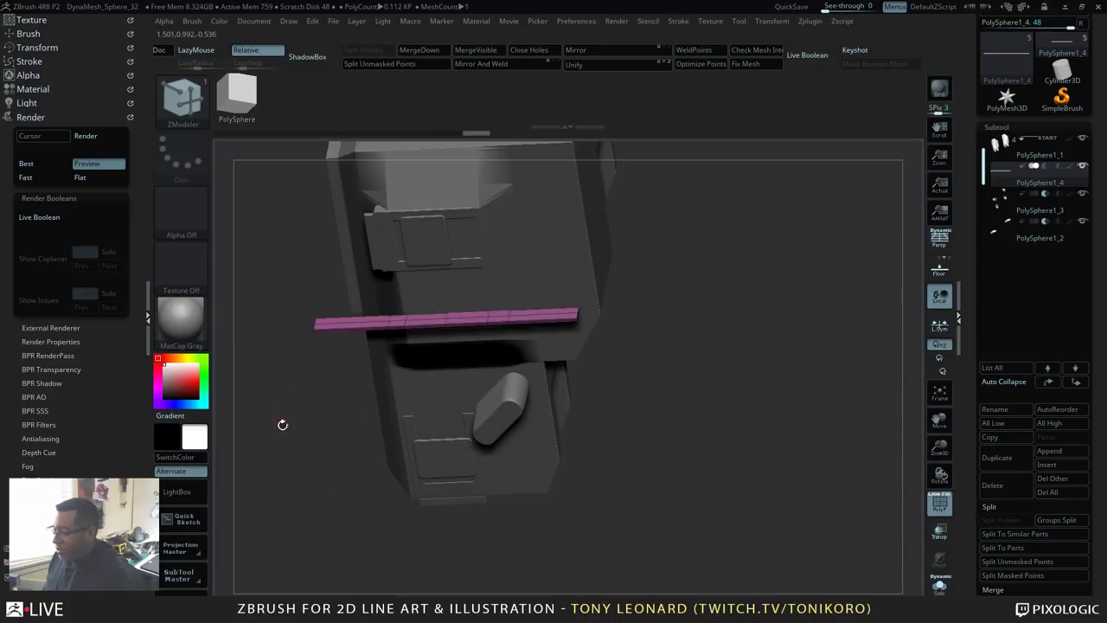
left_click_drag(311, 465, 296, 338, "shift")
right_click_drag(296, 338, 356, 403, "alt")
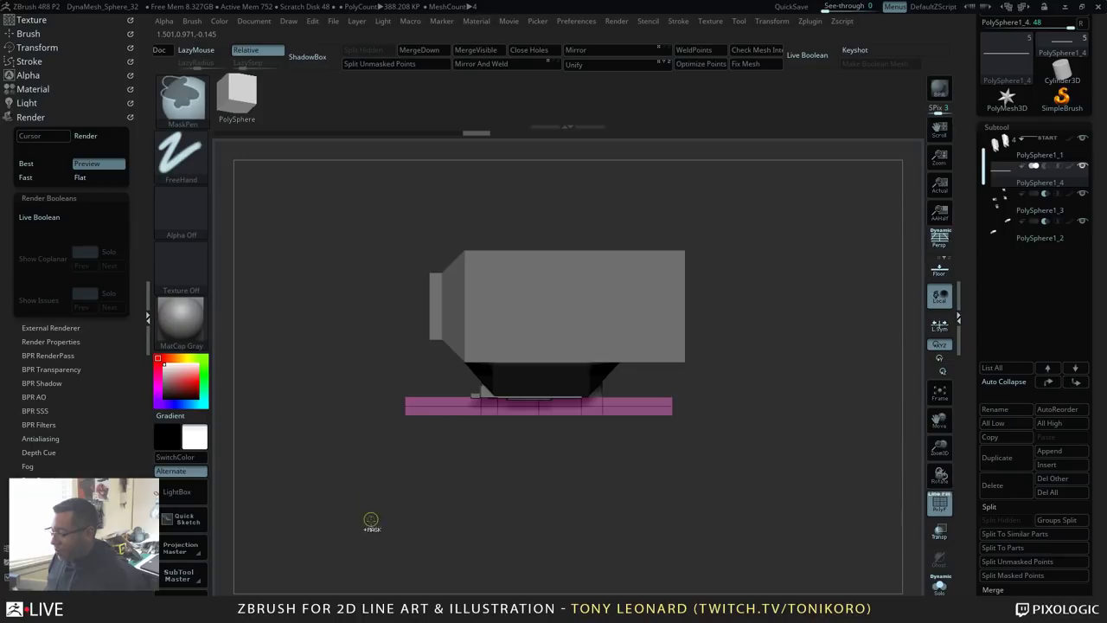
mouse_move(363, 530)
left_mouse_down("ctrl")
mouse_move(462, 346)
mouse_move(486, 348)
left_mouse_up("ctrl")
left_click_drag(785, 518, 793, 322, "ctrl")
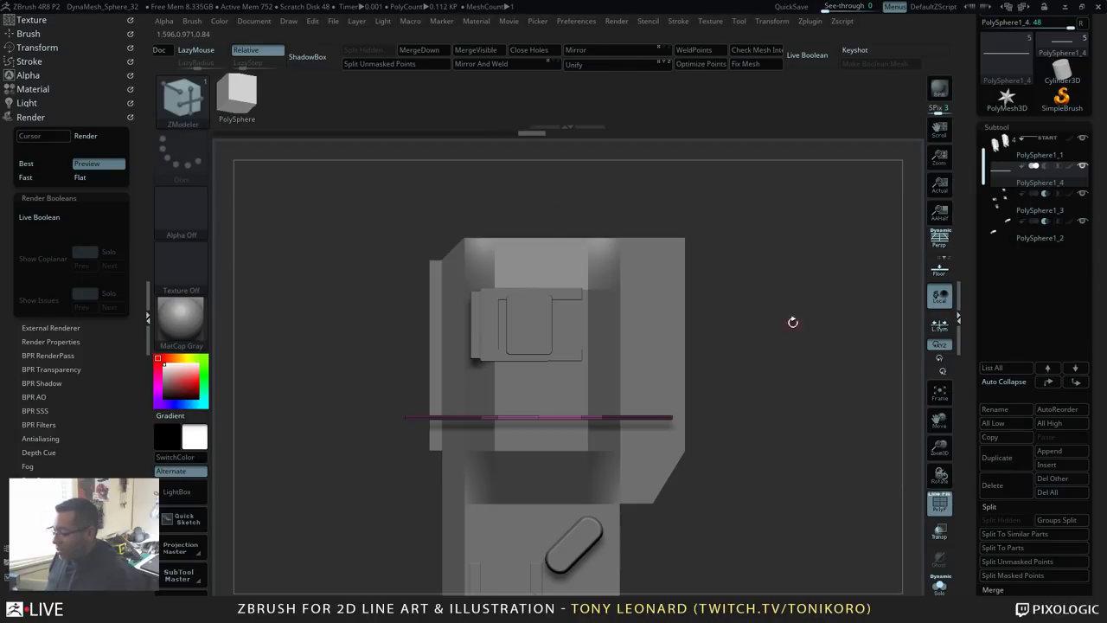
Step: Raise the strip's unmasked middle section along Y so it steps up between the two ends, and clear the mask
key("w")
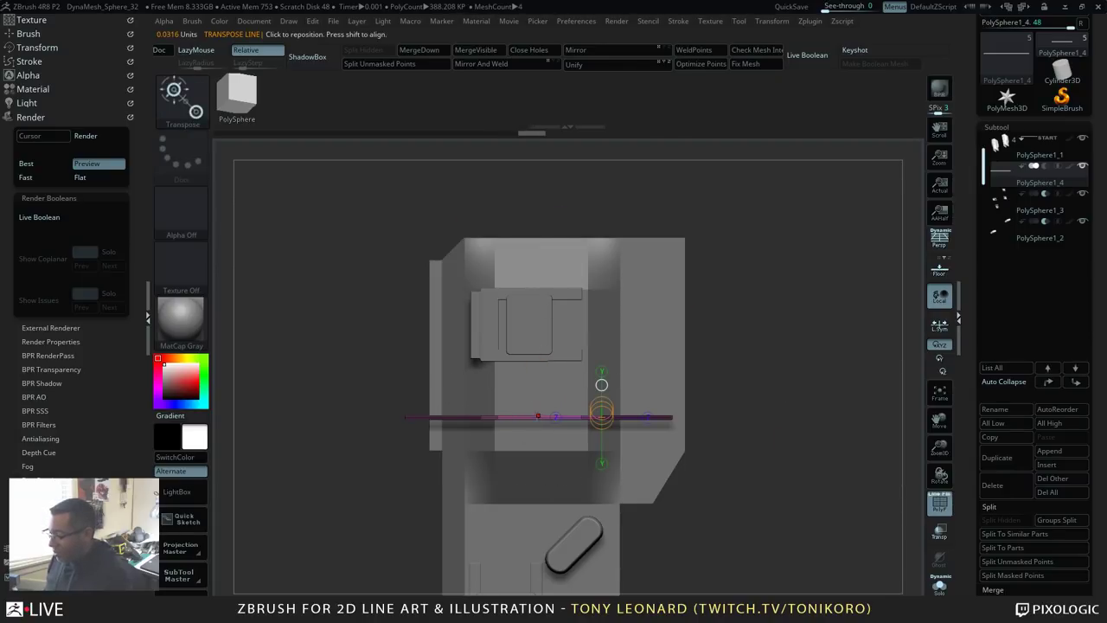
left_click_drag(538, 417, 538, 359)
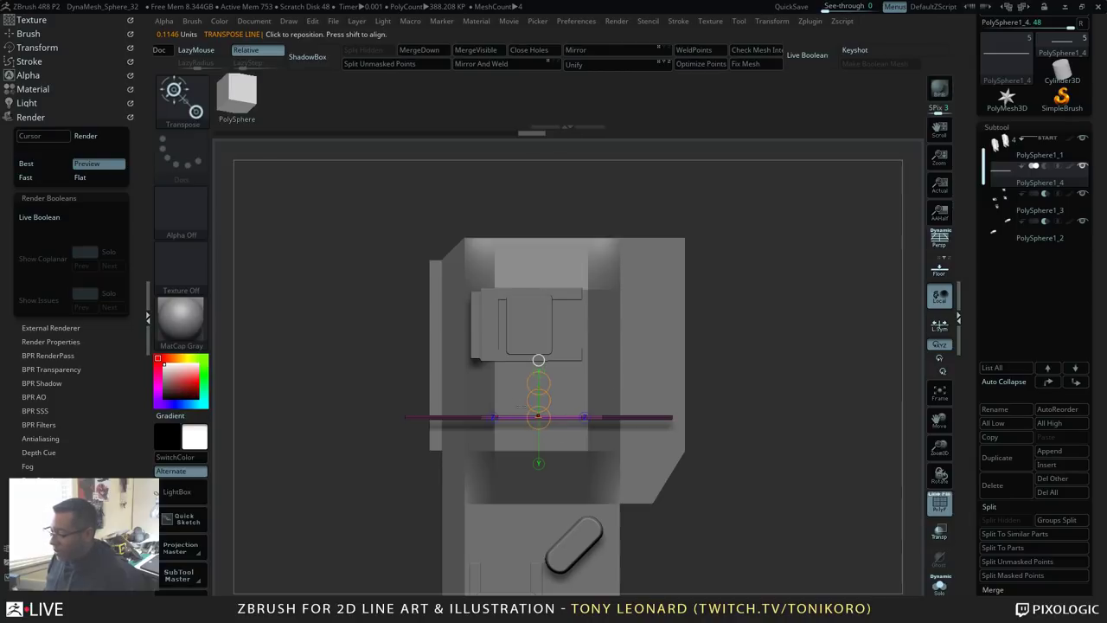
left_click_drag(775, 377, 751, 471, "alt")
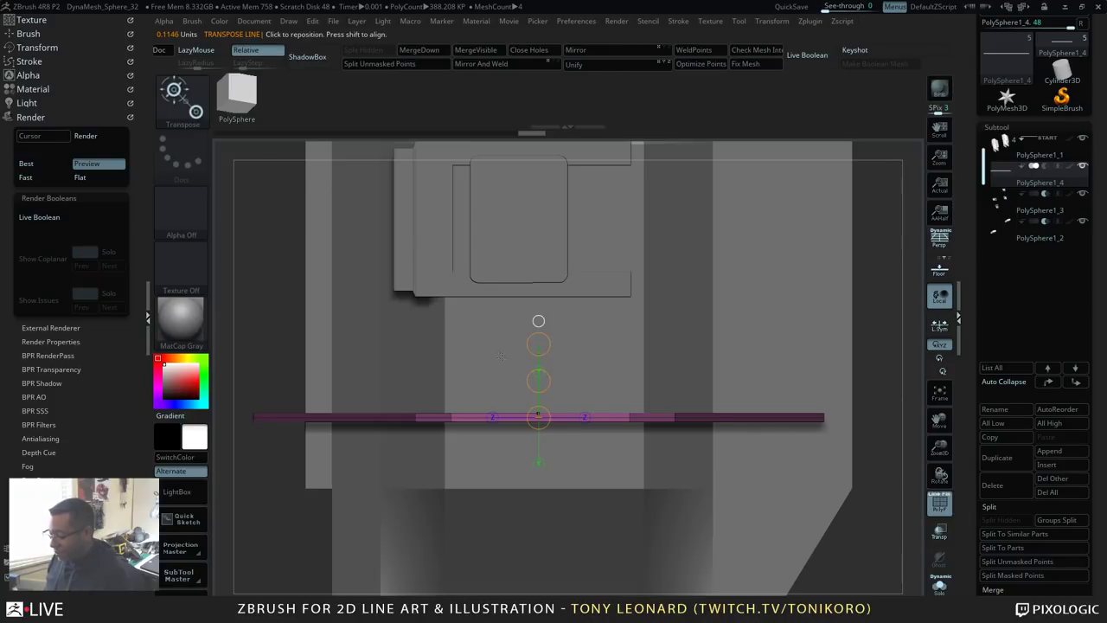
key("y")
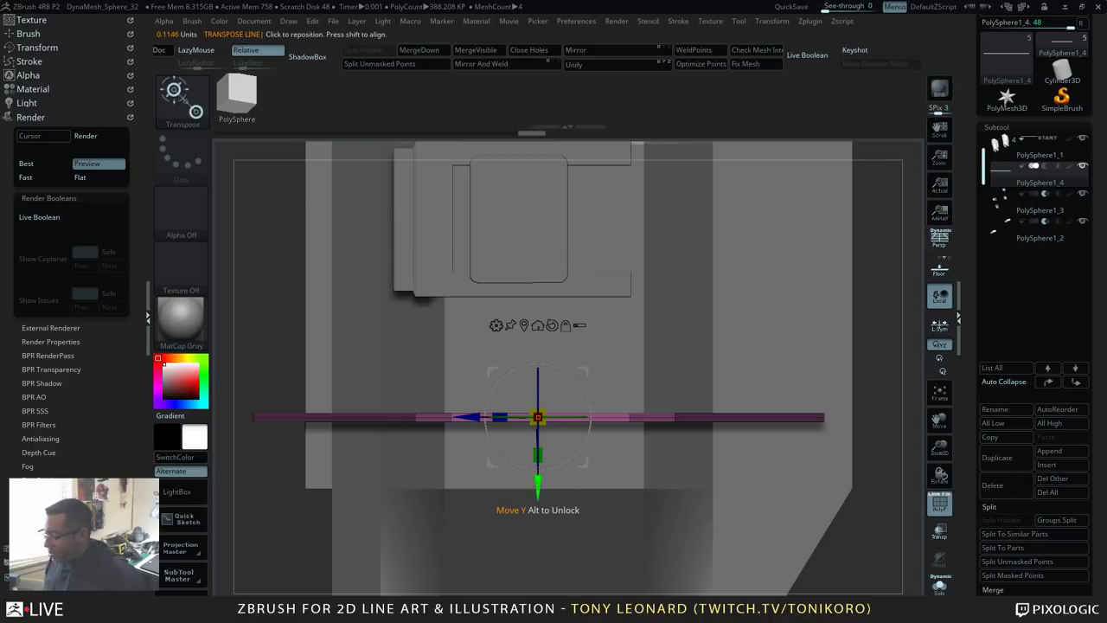
left_click_drag(538, 483, 539, 455)
left_click_drag(837, 560, 834, 501, "alt")
left_click_drag(424, 333, 374, 413)
left_click_drag(448, 577, 459, 542)
left_click_drag(787, 565, 721, 463, "alt")
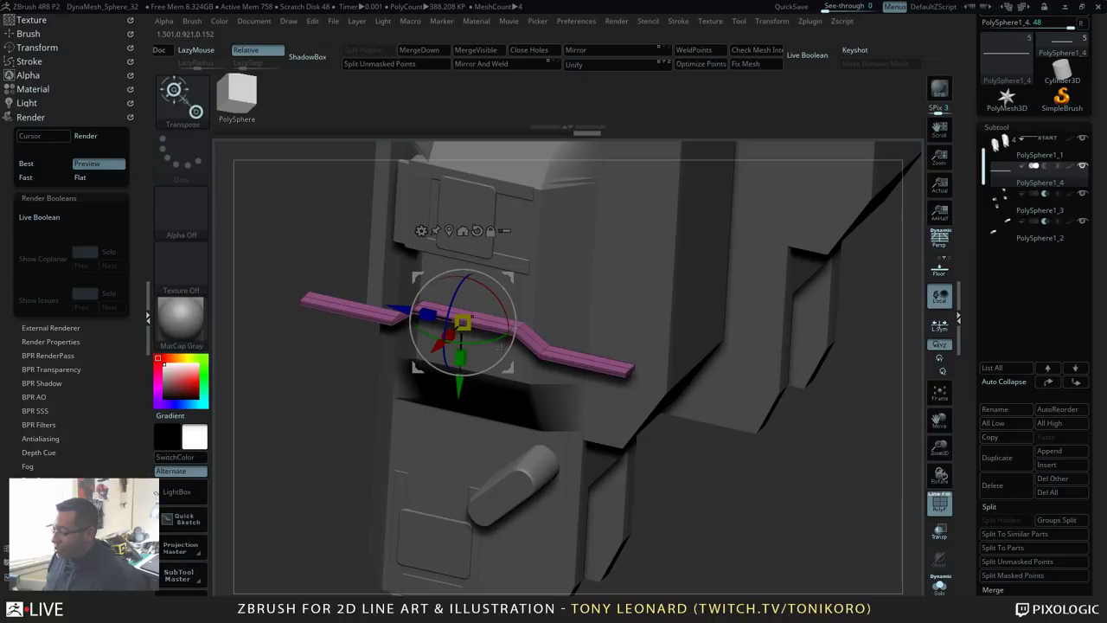
Step: Move the whole strip inward along X against the upper panel's surface
left_click_drag(755, 514, 732, 520)
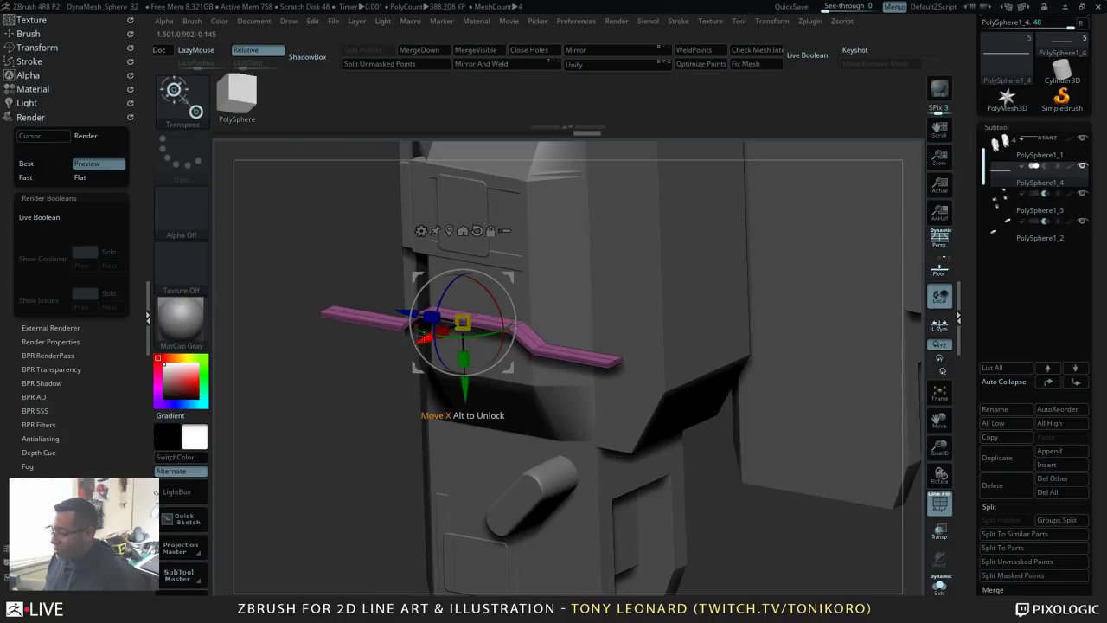
mouse_move(423, 336)
left_mouse_down()
mouse_move(451, 325)
mouse_move(433, 337)
left_mouse_up()
left_click_drag(323, 494, 425, 487)
left_click_drag(642, 423, 701, 439)
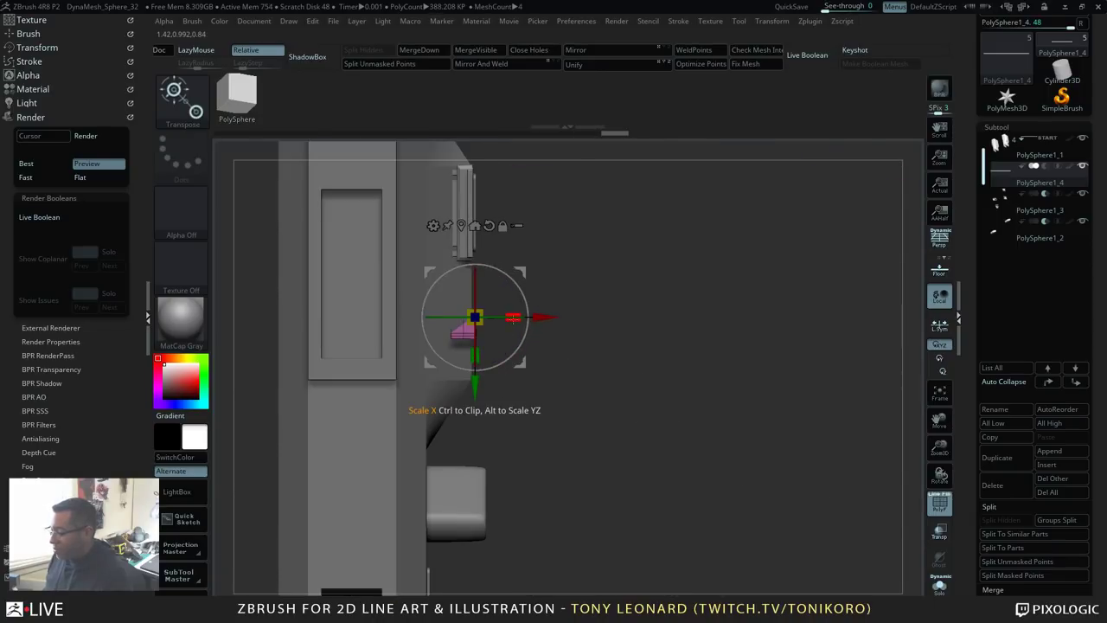
Step: Turn on local symmetry and scale the strip along X so its ends reach deep into the upper panel
left_click_drag(513, 318, 679, 320)
key("ctrl+z")
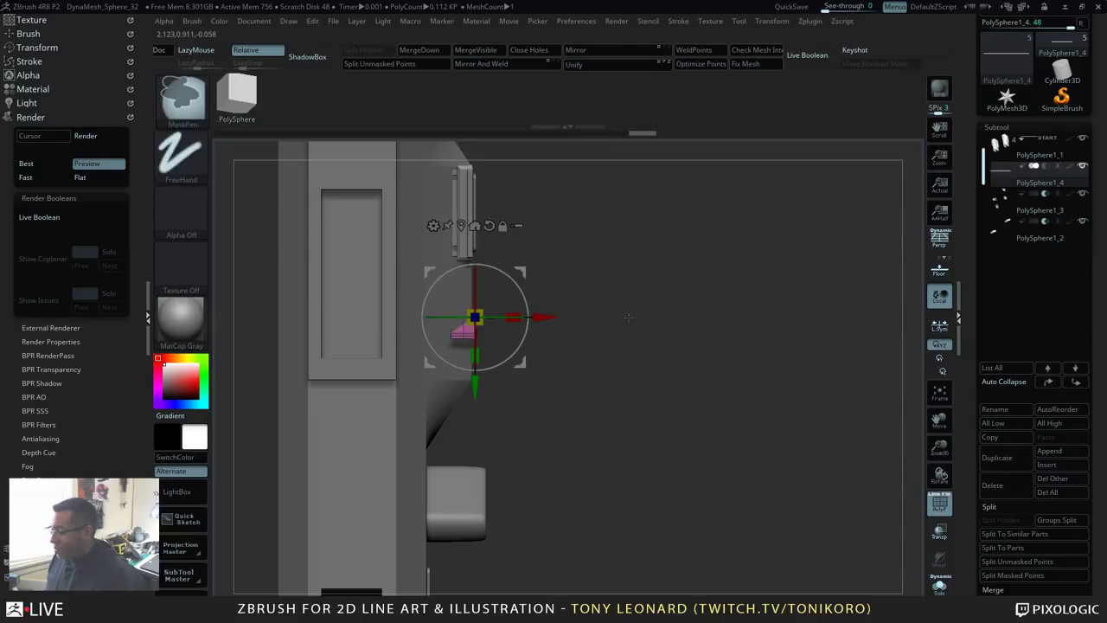
left_click(940, 329)
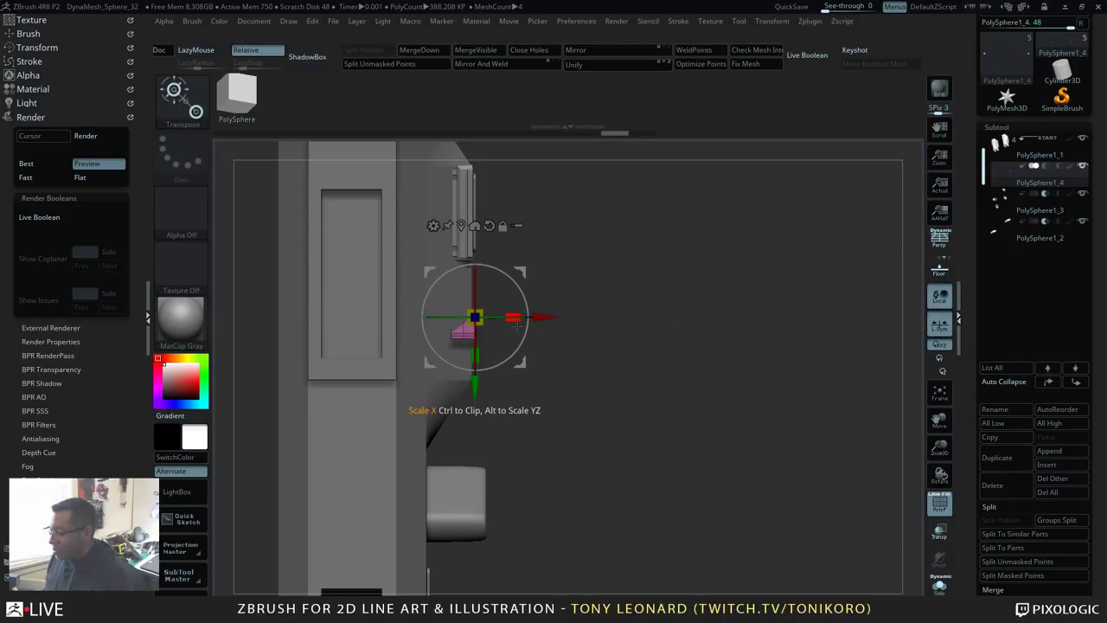
left_click_drag(515, 324, 518, 320)
left_click_drag(864, 300, 839, 303)
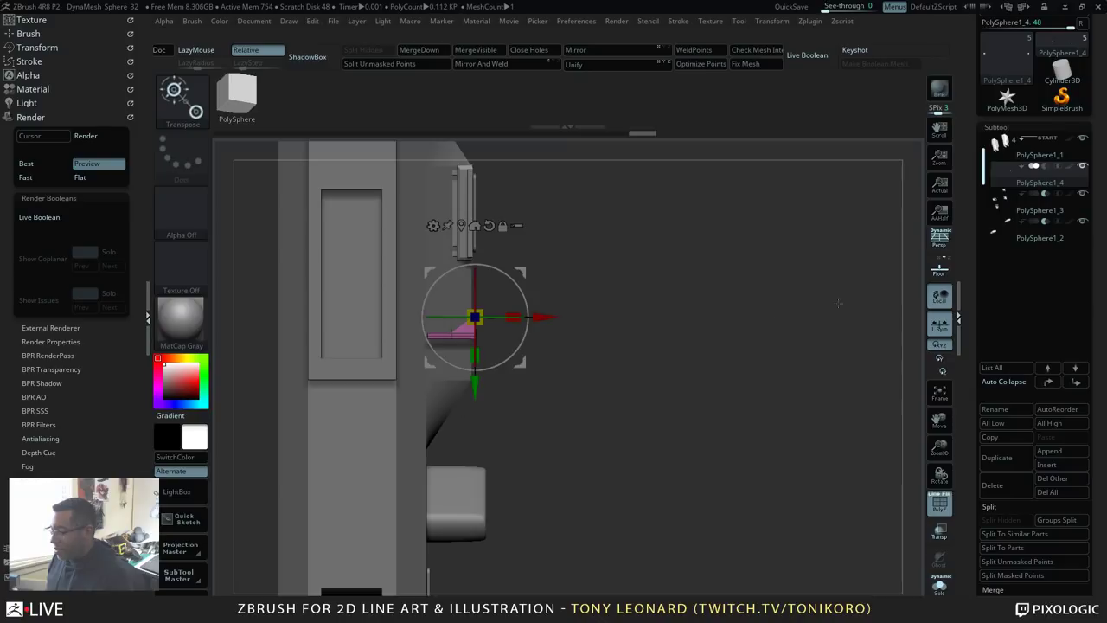
left_click_drag(511, 317, 826, 324)
left_click_drag(771, 356, 697, 385)
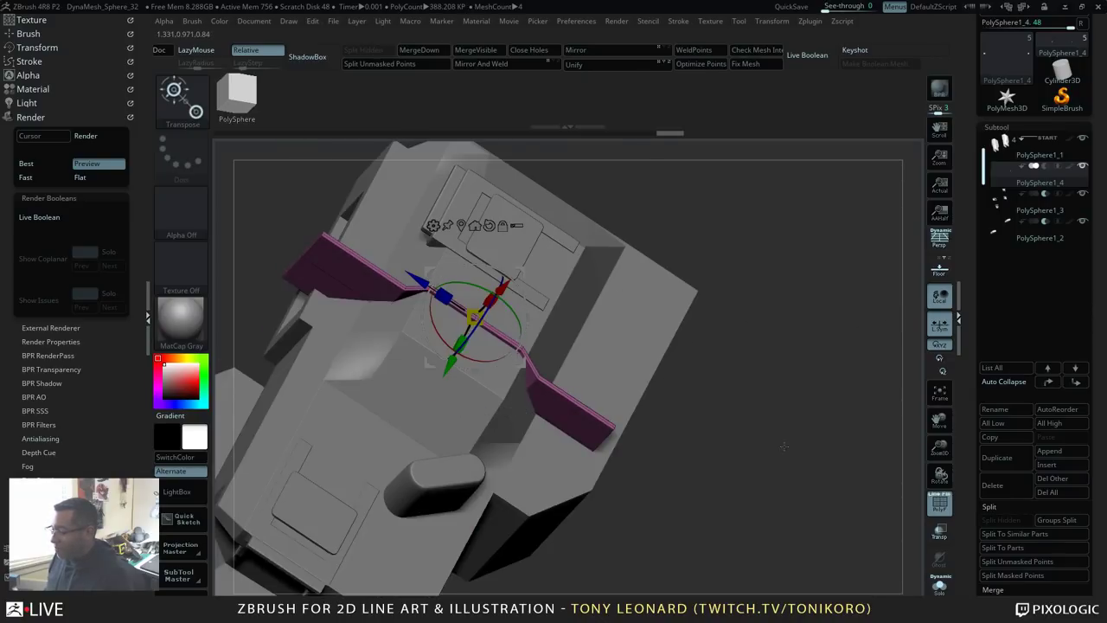
left_click_drag(783, 444, 805, 525)
Step: Set the strip subtool to Boolean subtraction and turn on Live Boolean to preview the cut
left_click(1044, 166)
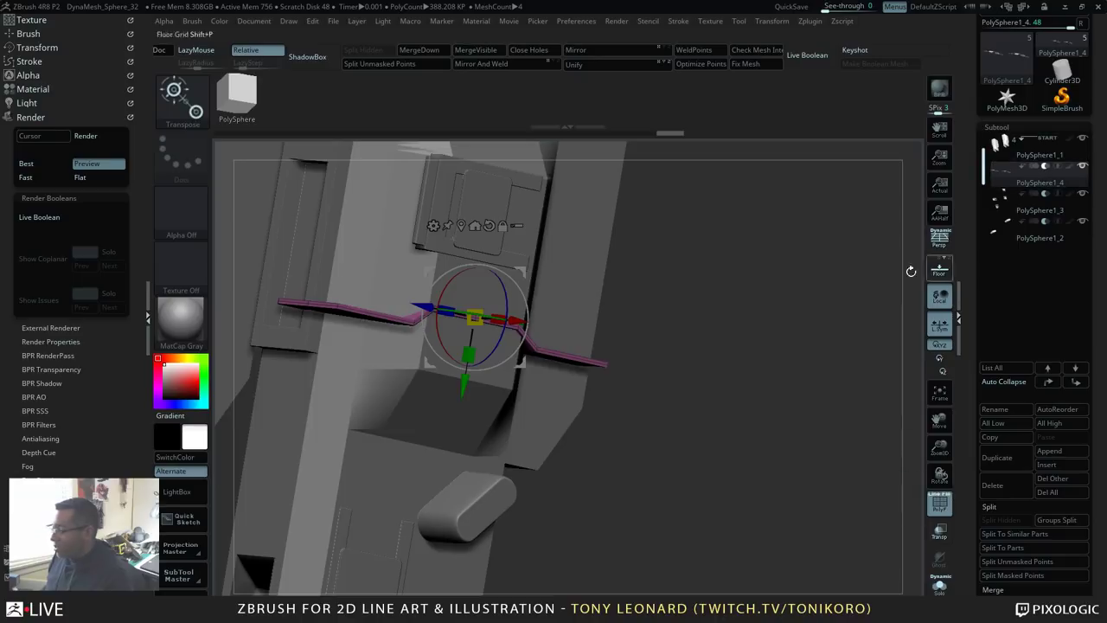
left_click_drag(722, 409, 765, 405, "alt")
left_click(55, 222)
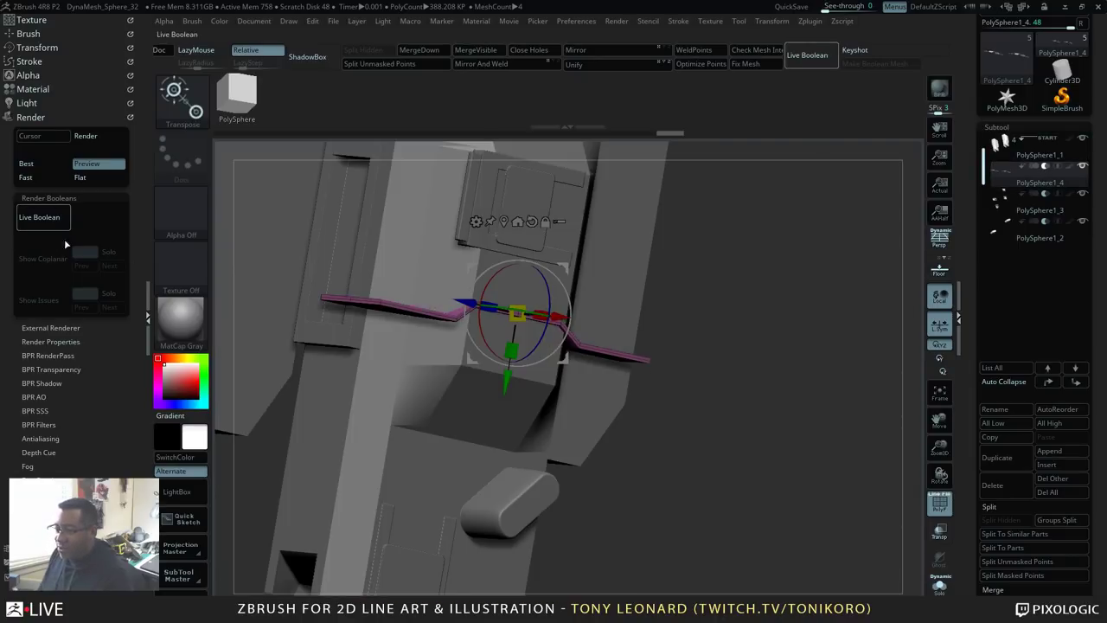
left_click_drag(791, 295, 799, 420)
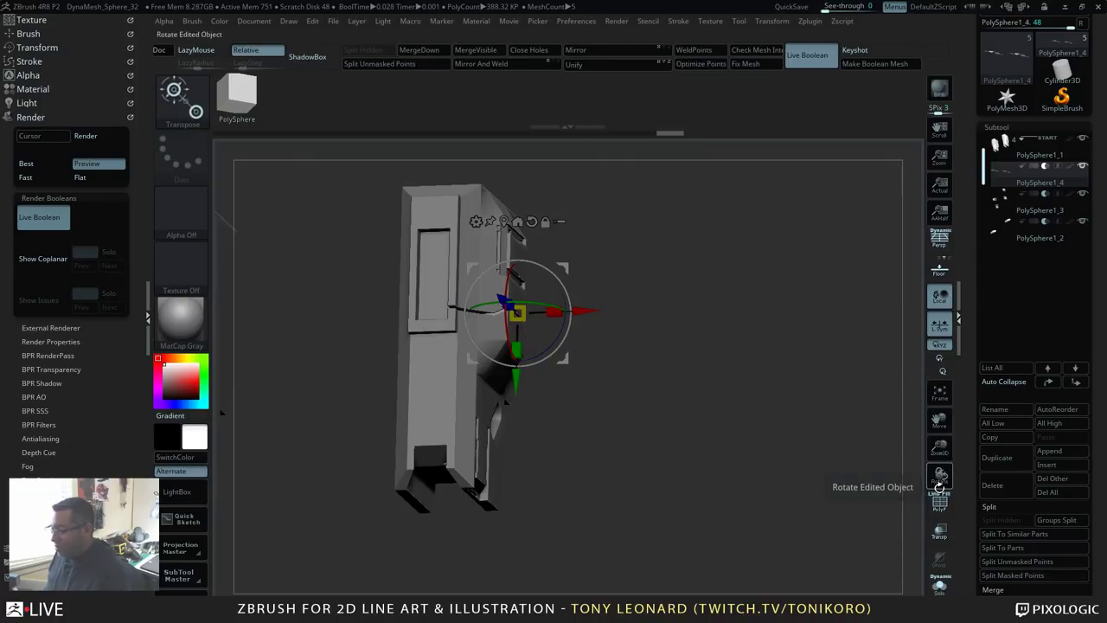
left_click_drag(898, 467, 746, 424)
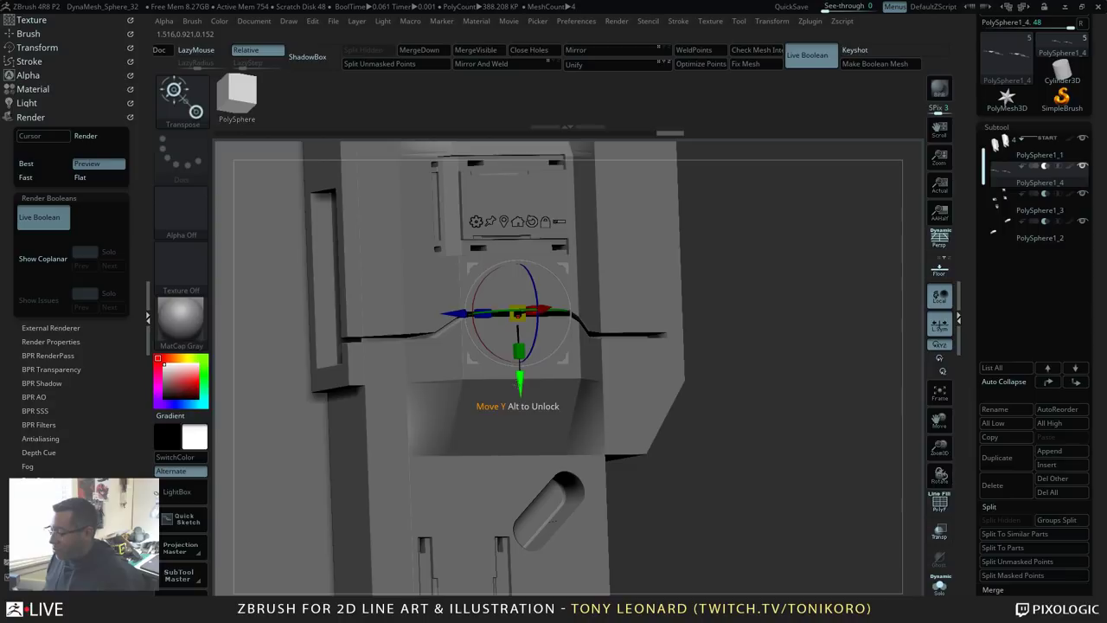
Step: Lower the panel-line cutter along Y on the upper panel and shift it slightly outward along X
left_click_drag(519, 381, 522, 416)
left_click_drag(801, 472, 751, 372)
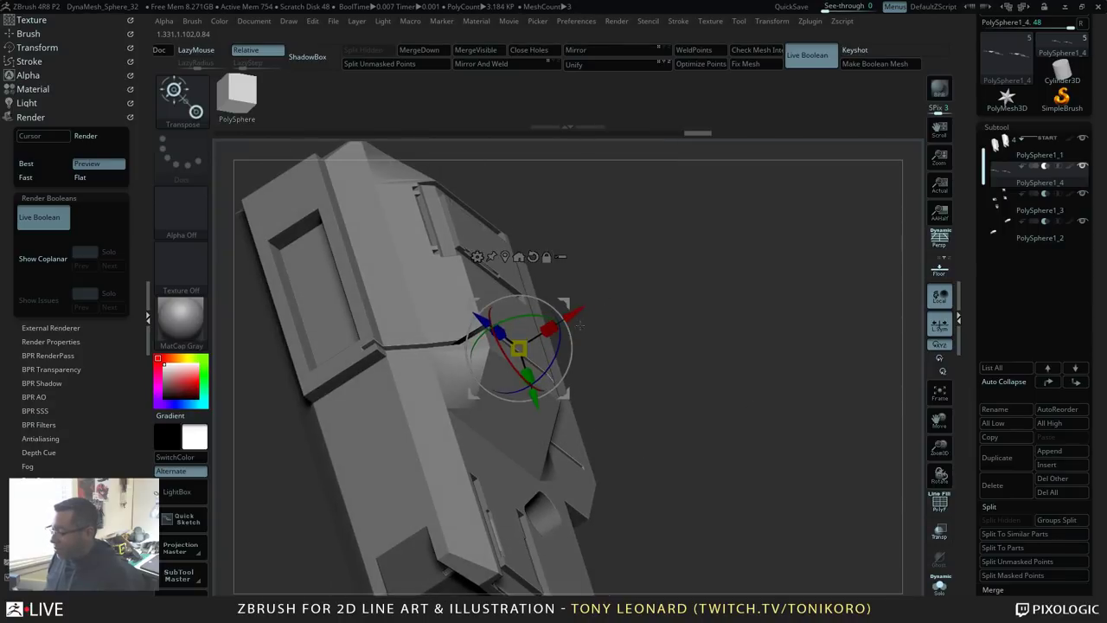
left_click_drag(580, 306, 579, 308)
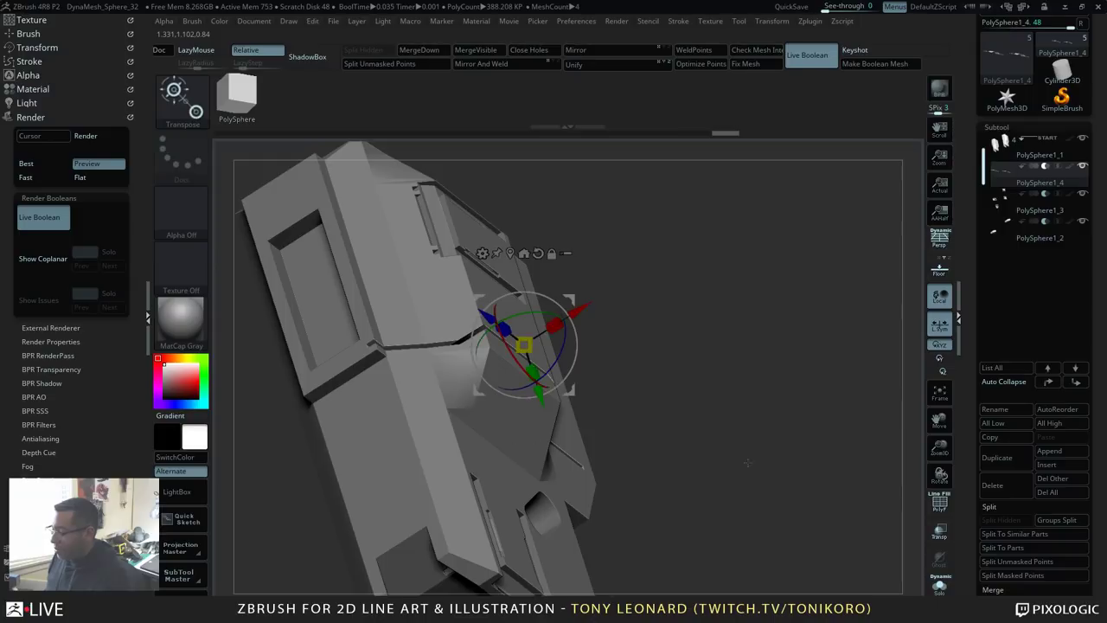
left_click_drag(751, 463, 739, 406, "alt")
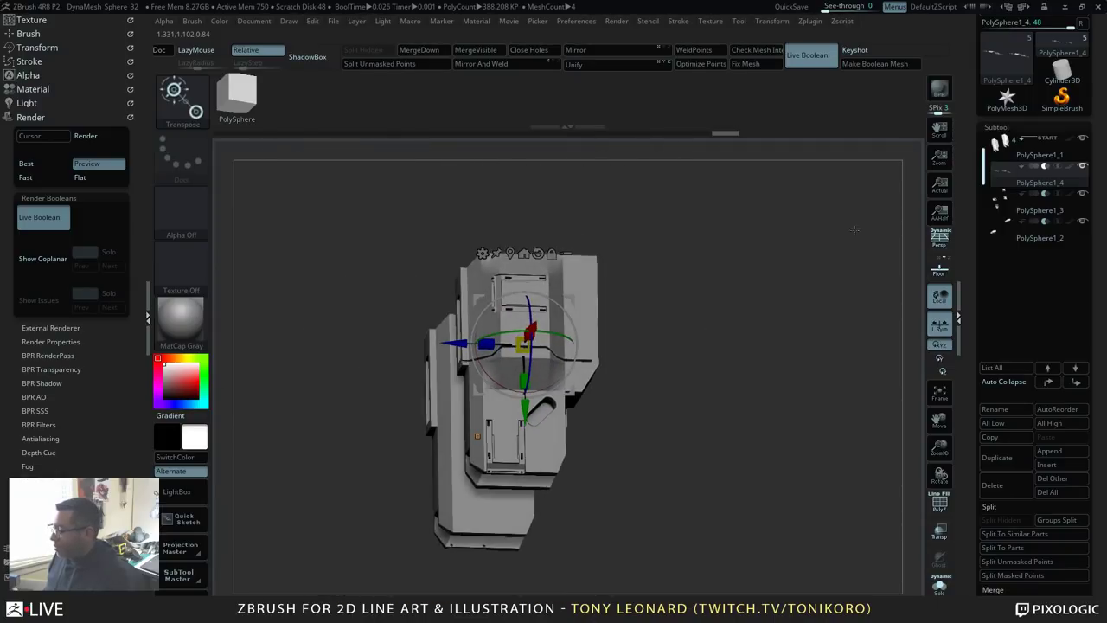
Step: Return to Draw mode and choose the CurveTube brush
key("q")
left_click_drag(663, 298, 797, 519)
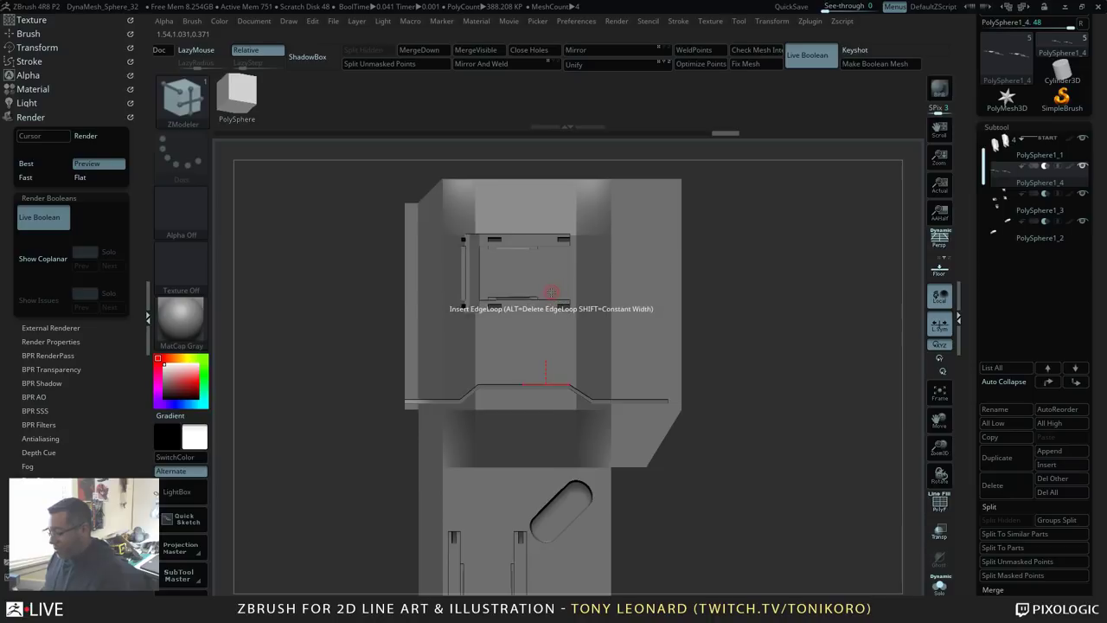
key("b")
left_click(425, 298)
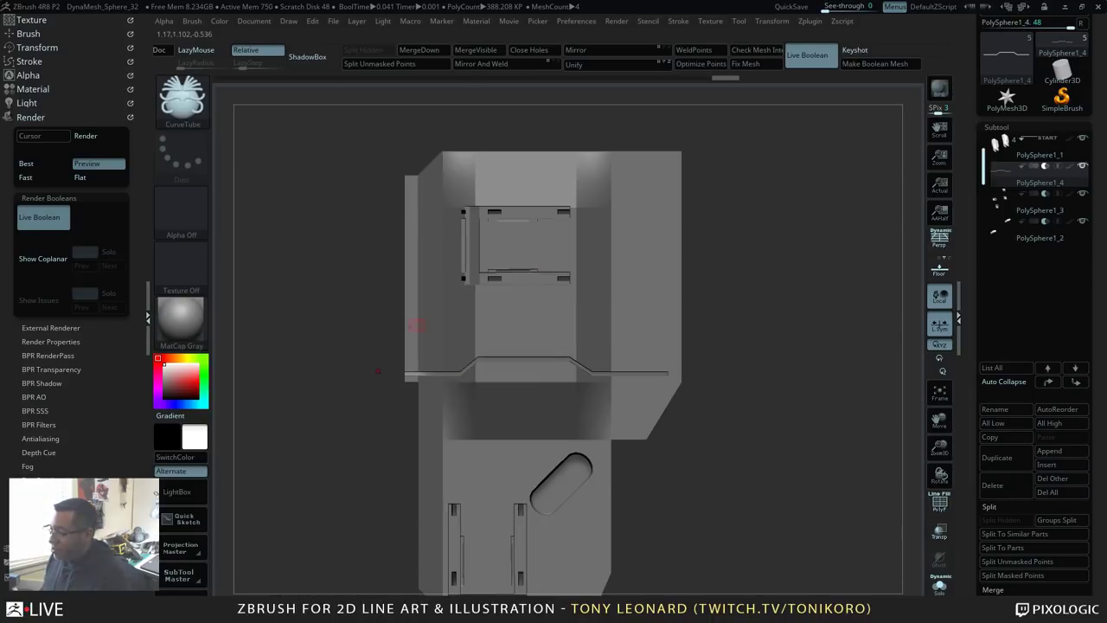
left_click_drag(779, 272, 728, 282)
left_click_drag(379, 402, 458, 414)
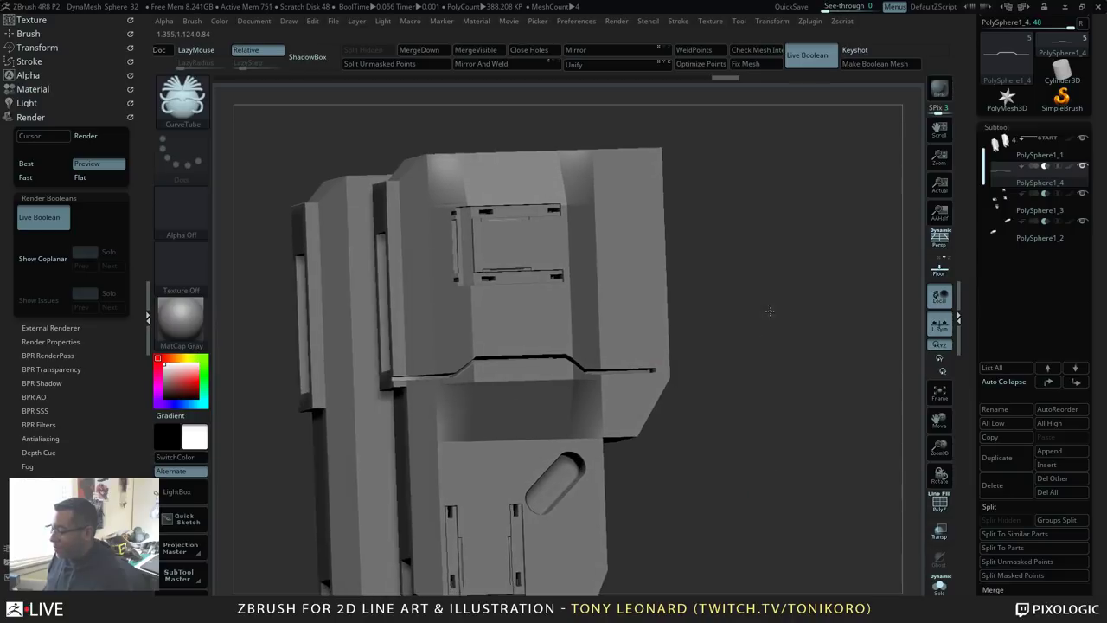
left_click_drag(769, 311, 761, 93, "alt")
left_click_drag(765, 371, 768, 343)
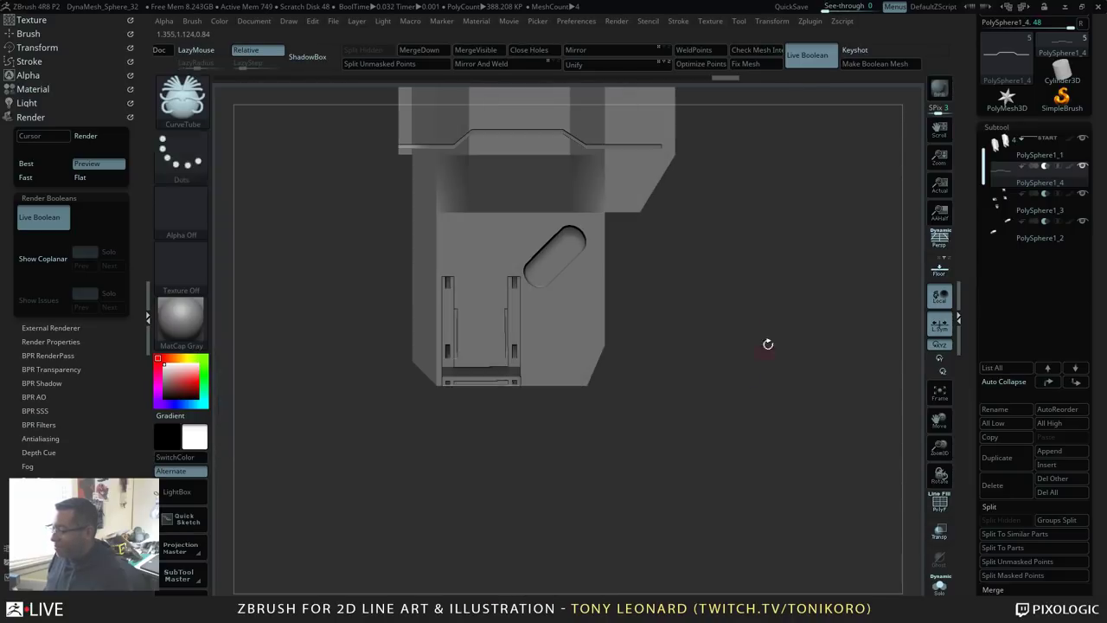
left_click_drag(606, 282, 506, 299)
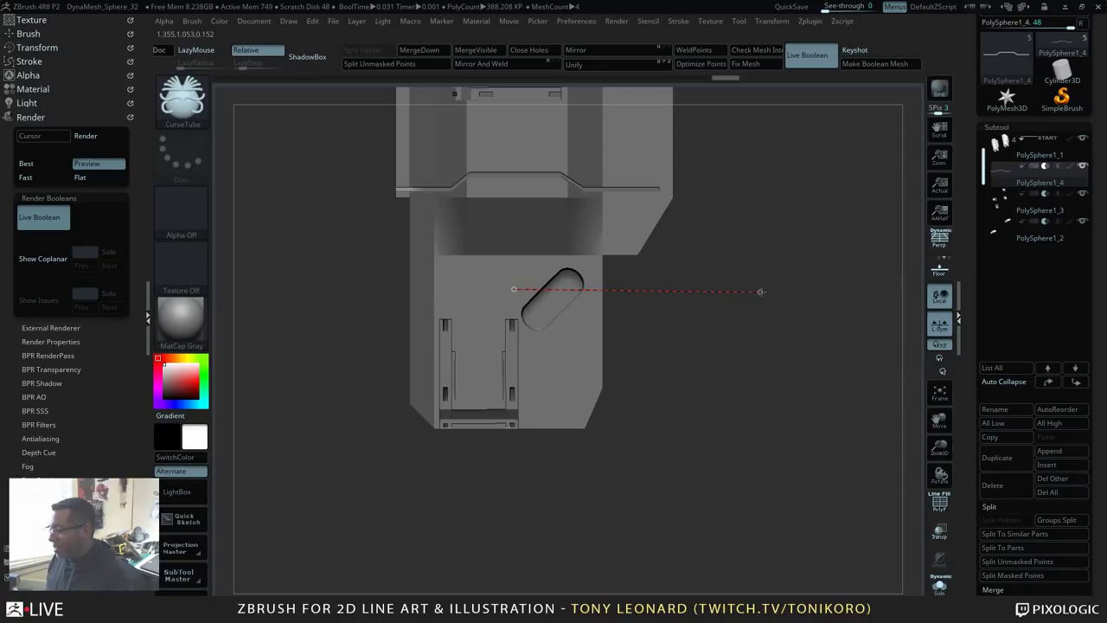
left_click_drag(761, 292, 761, 291)
key("ctrl+z")
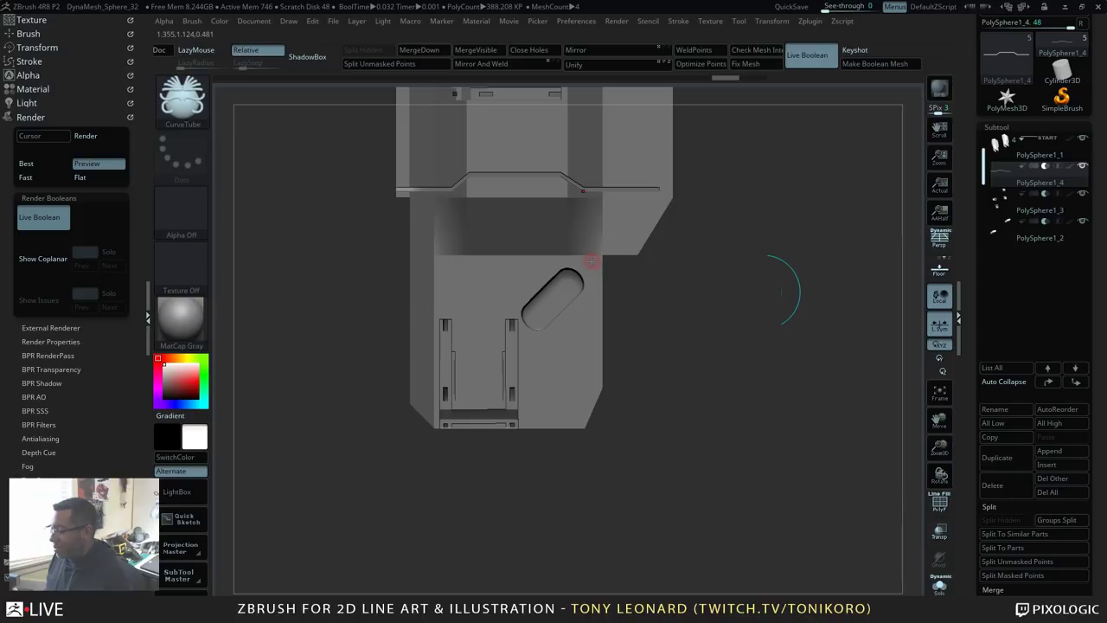
Step: Draw a straight vertical tube from the upper panel's top edge down to just above the stepped panel line
left_click_drag(741, 252, 672, 460, "alt")
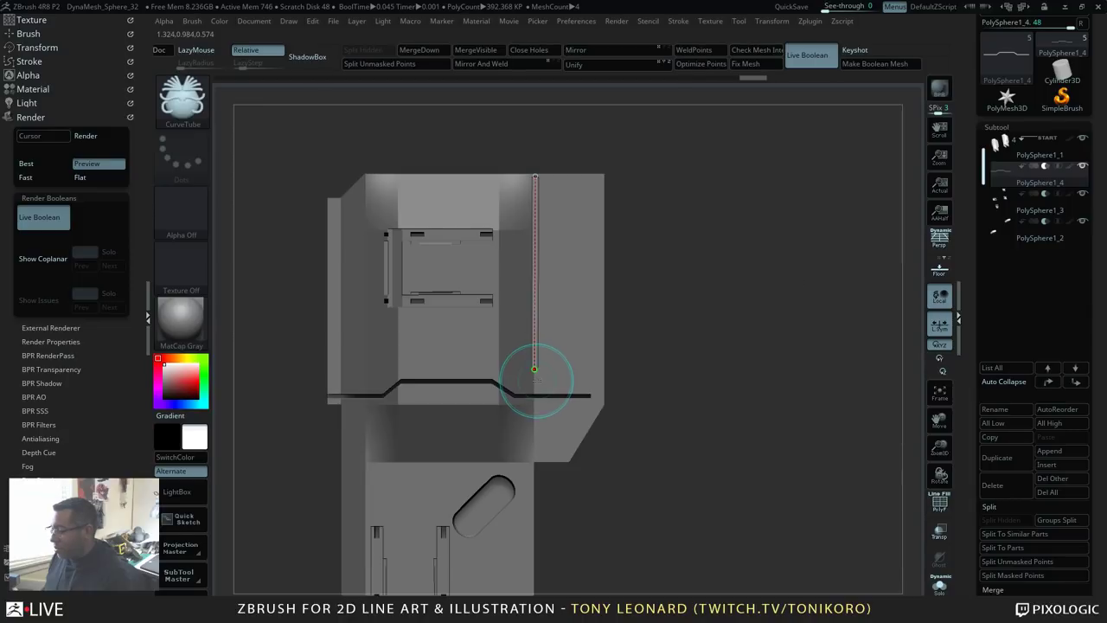
left_click_drag(752, 435, 744, 375)
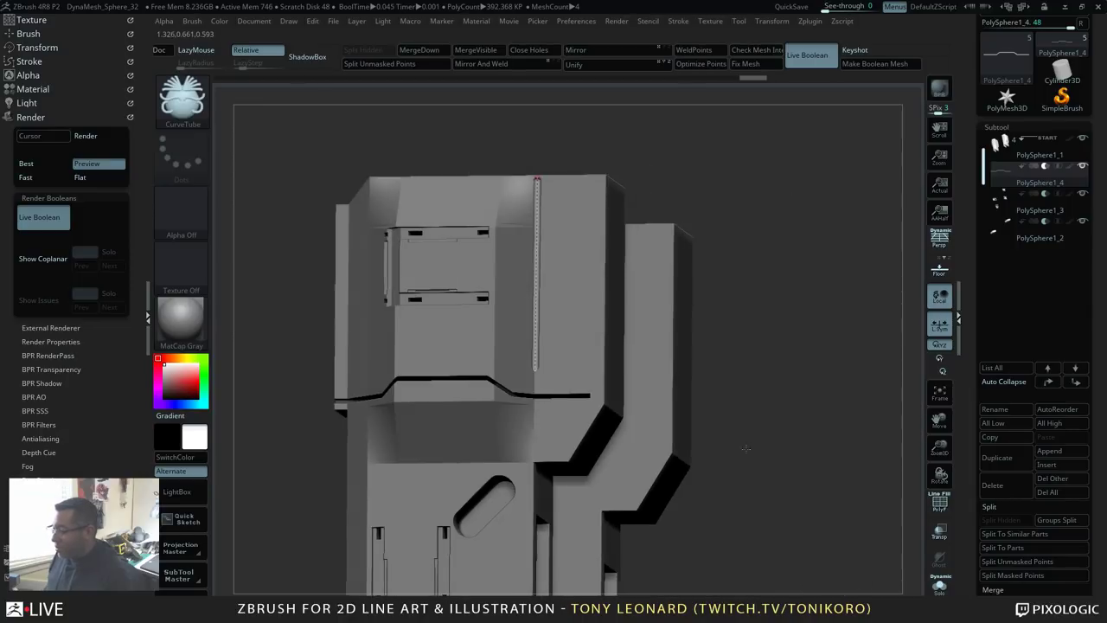
left_click_drag(798, 430, 757, 342)
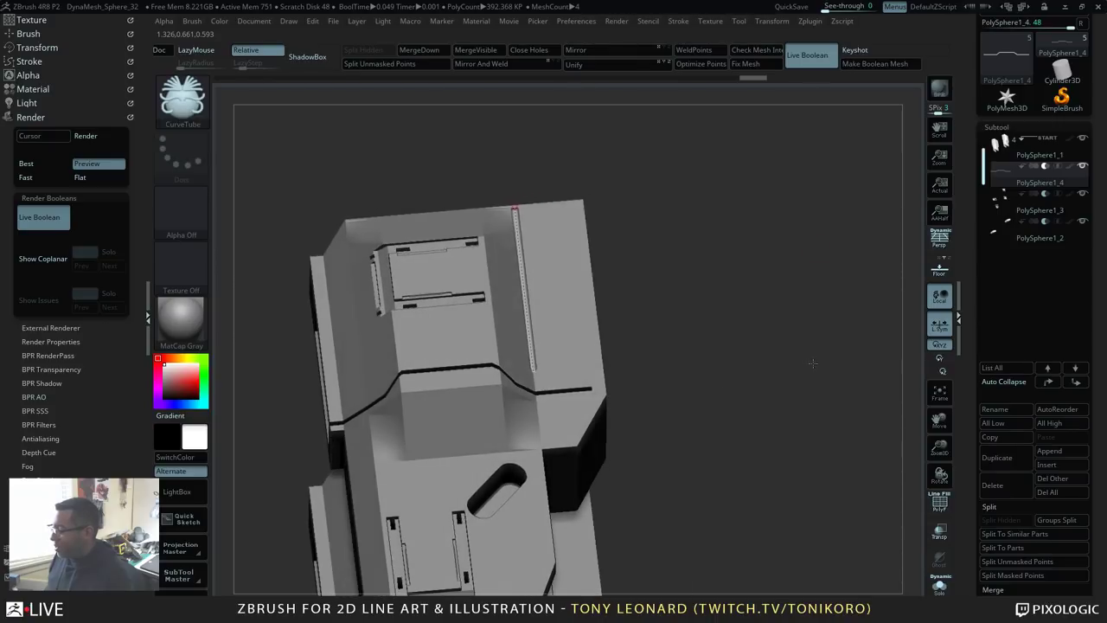
left_click_drag(745, 387, 730, 430)
left_click_drag(798, 446, 736, 414)
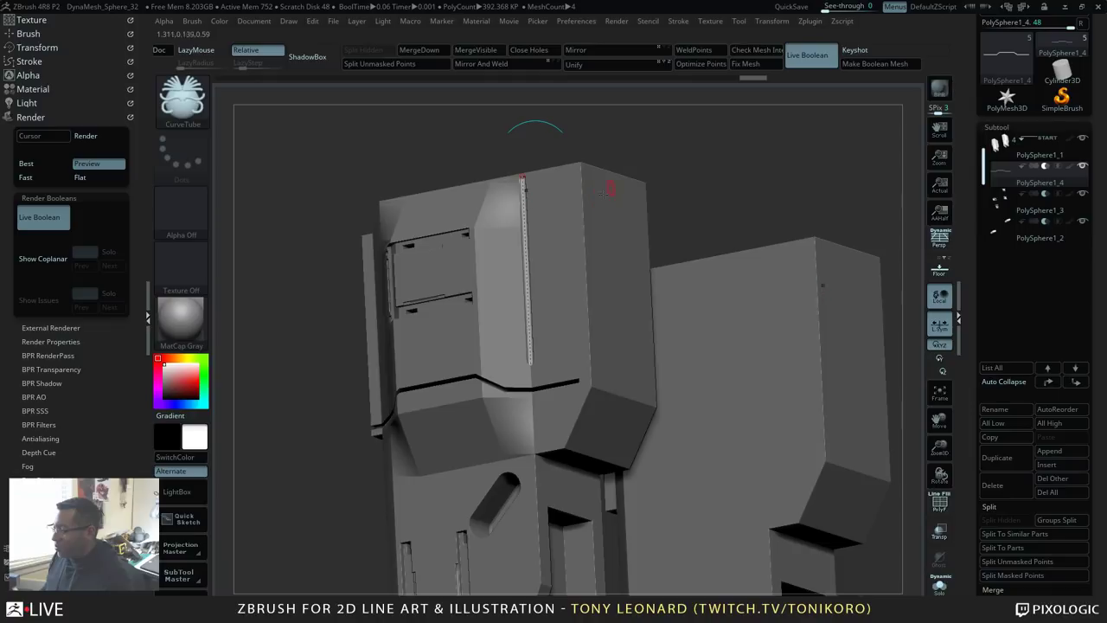
mouse_move(694, 156)
left_mouse_down()
mouse_move(725, 167)
mouse_move(714, 160)
left_mouse_up()
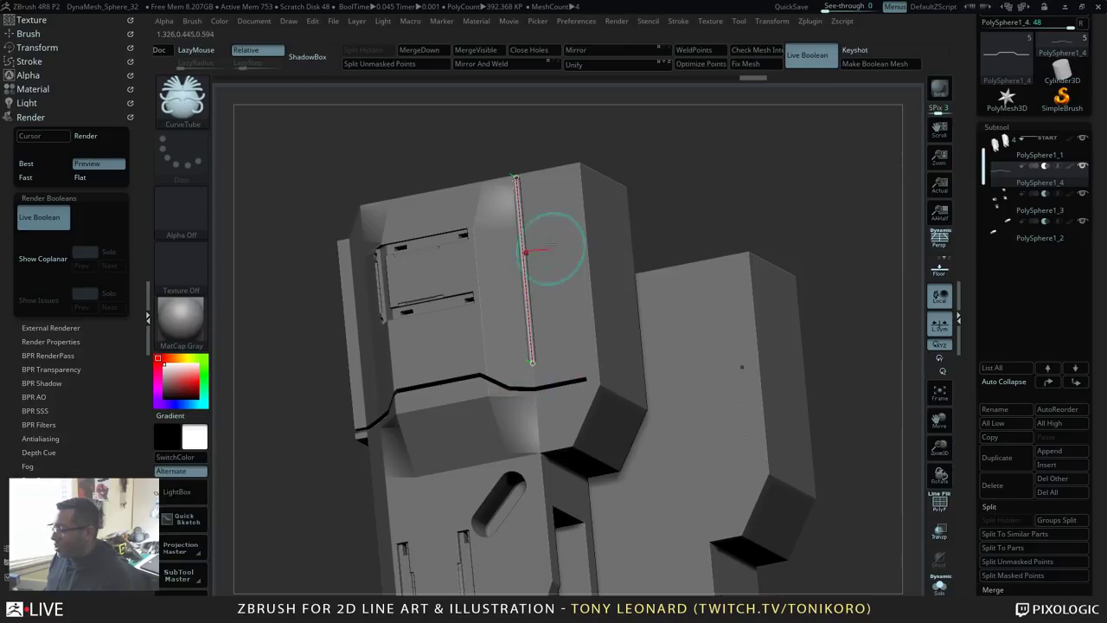
Step: Enable Lock Start and Lock End in the brush stroke's curve settings
left_click(33, 117)
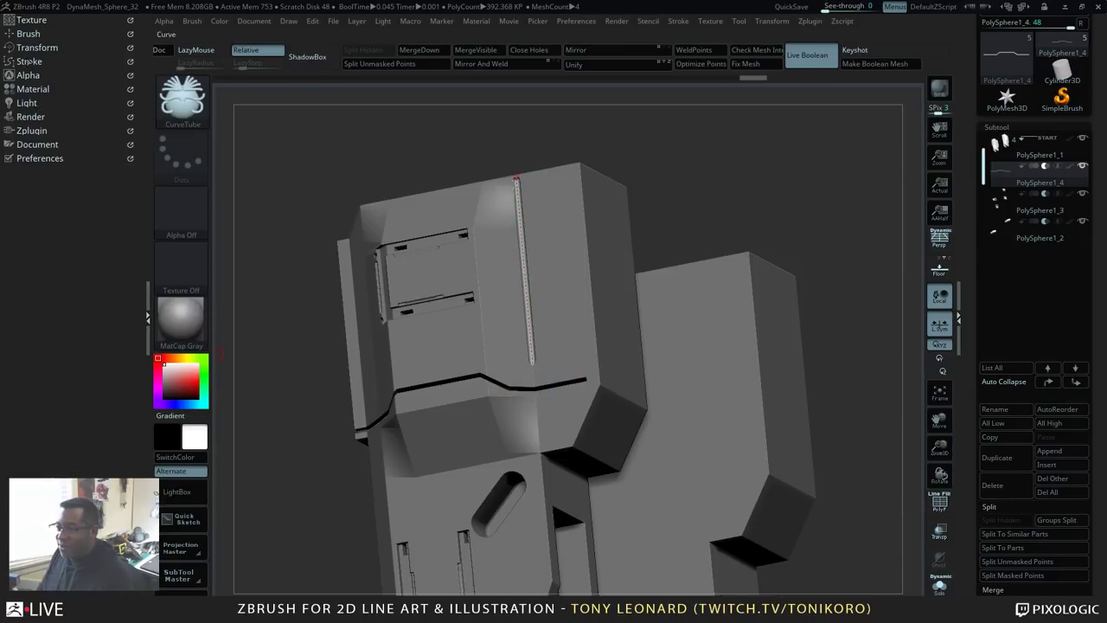
left_click(28, 61)
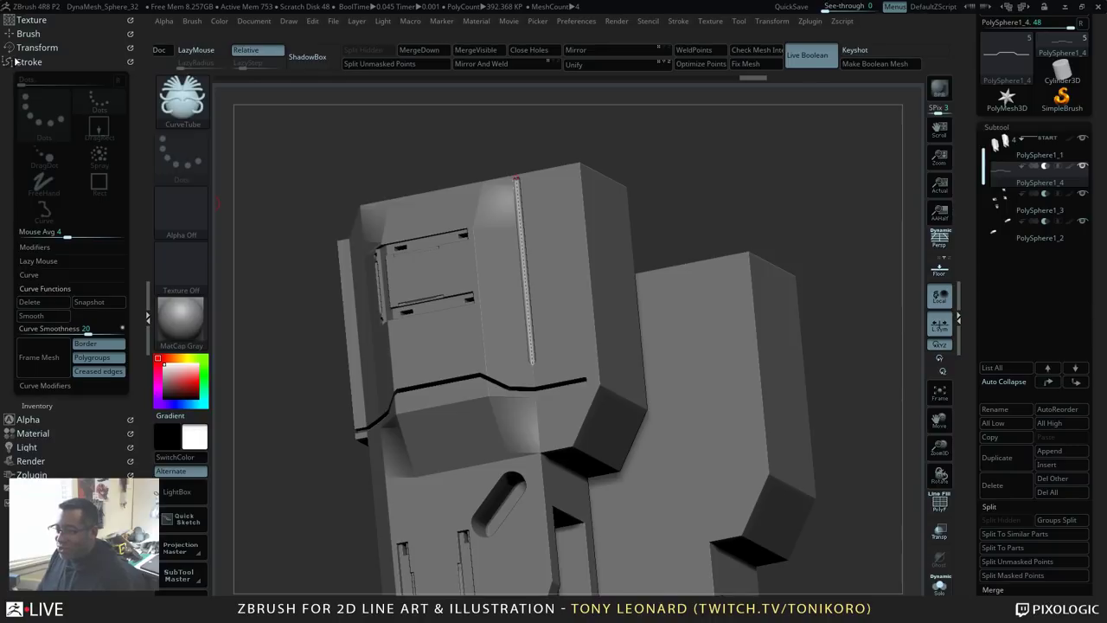
left_click(31, 275)
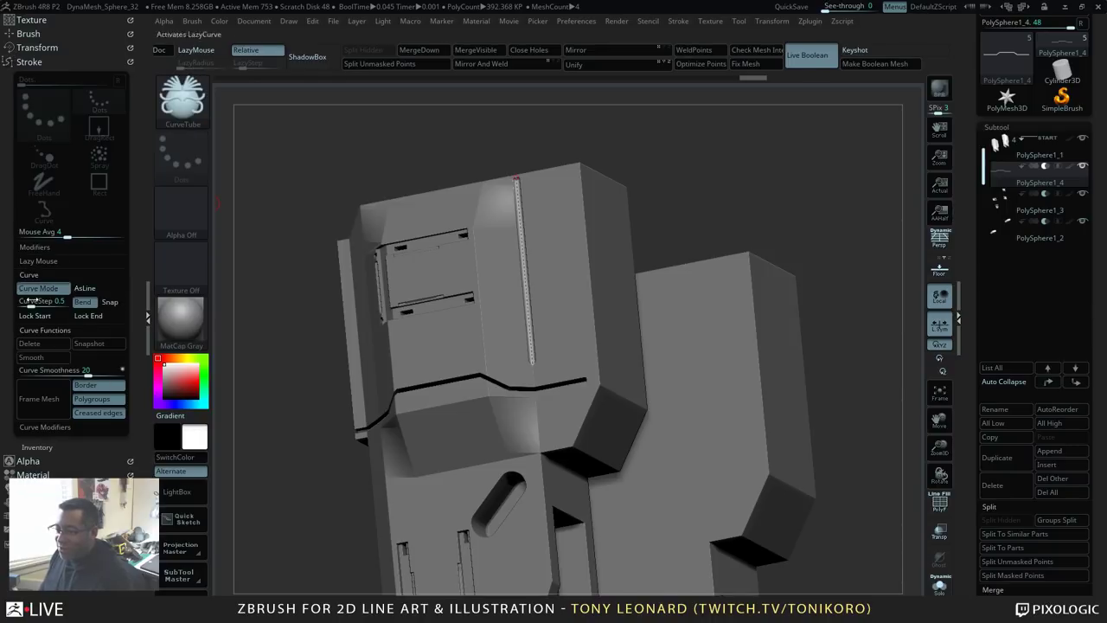
left_click(24, 291)
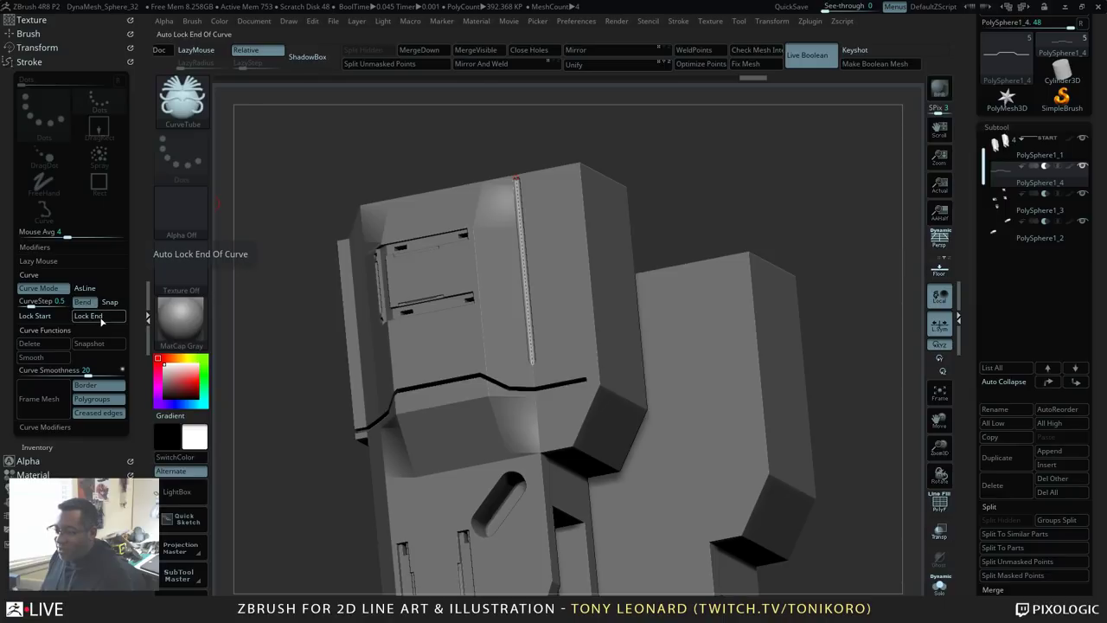
left_click(69, 317)
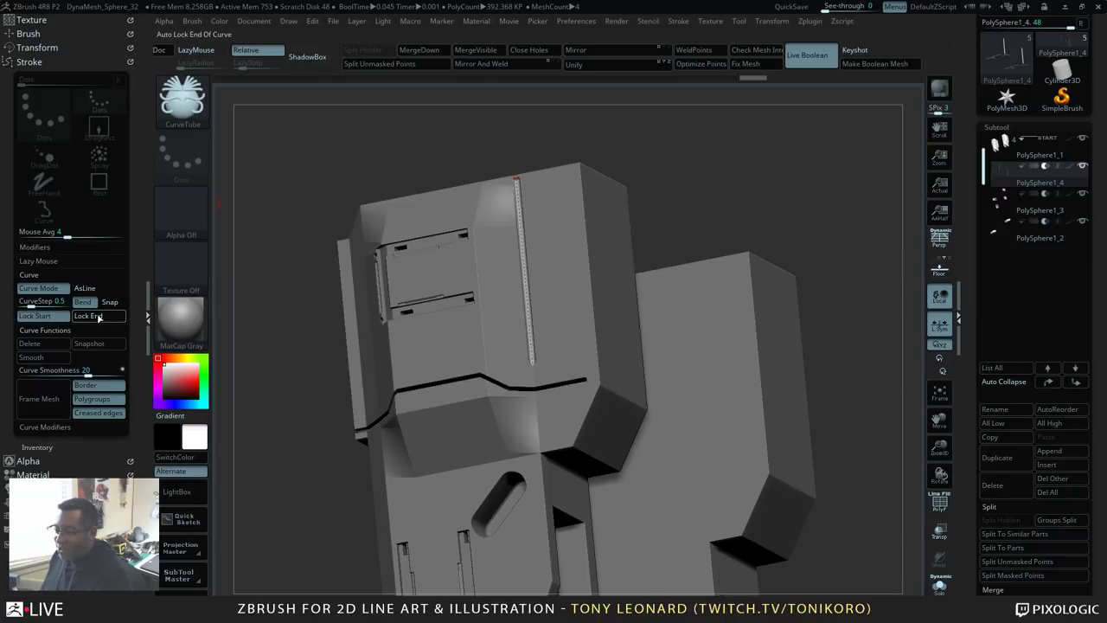
left_click(103, 317)
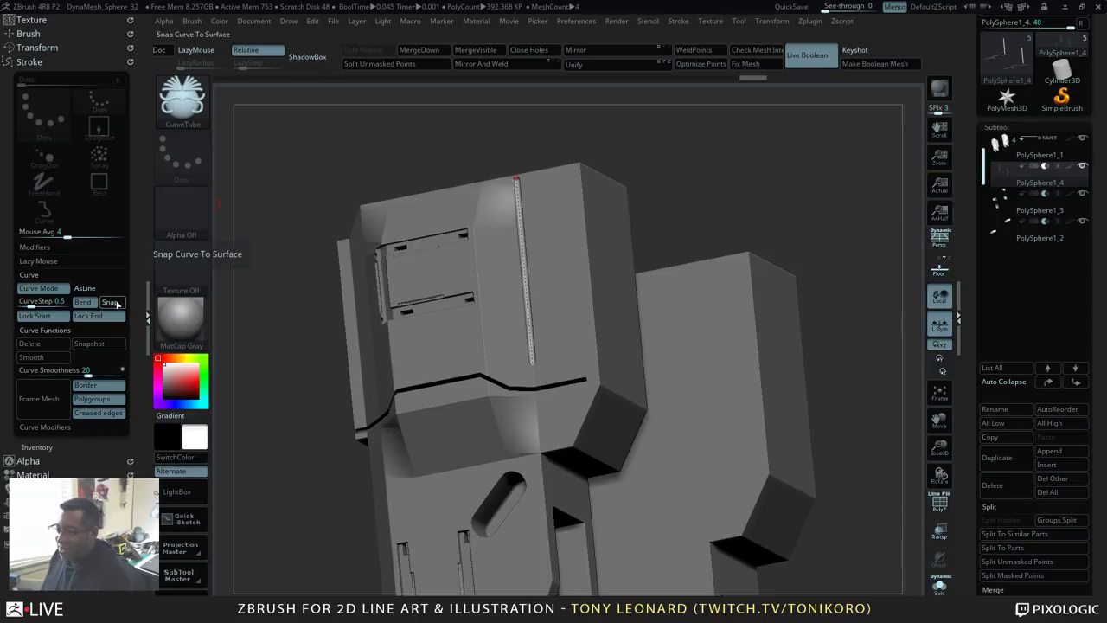
Step: Enable Snap for the curve stroke and try a short horizontal branch from the middle of the vertical tube
left_click(110, 302)
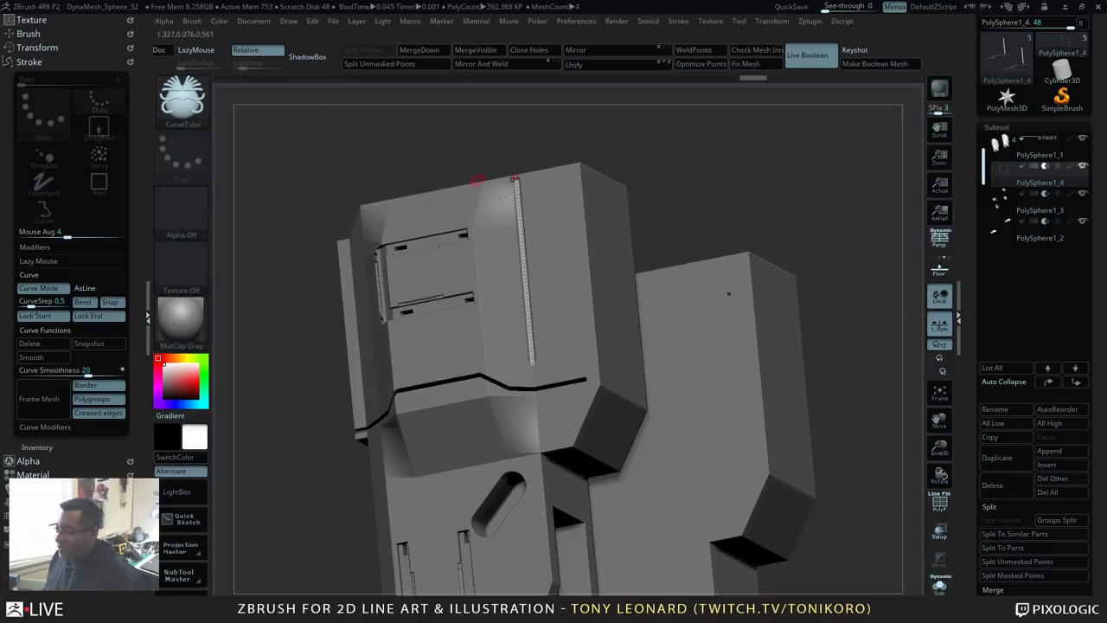
left_click_drag(744, 188, 792, 183)
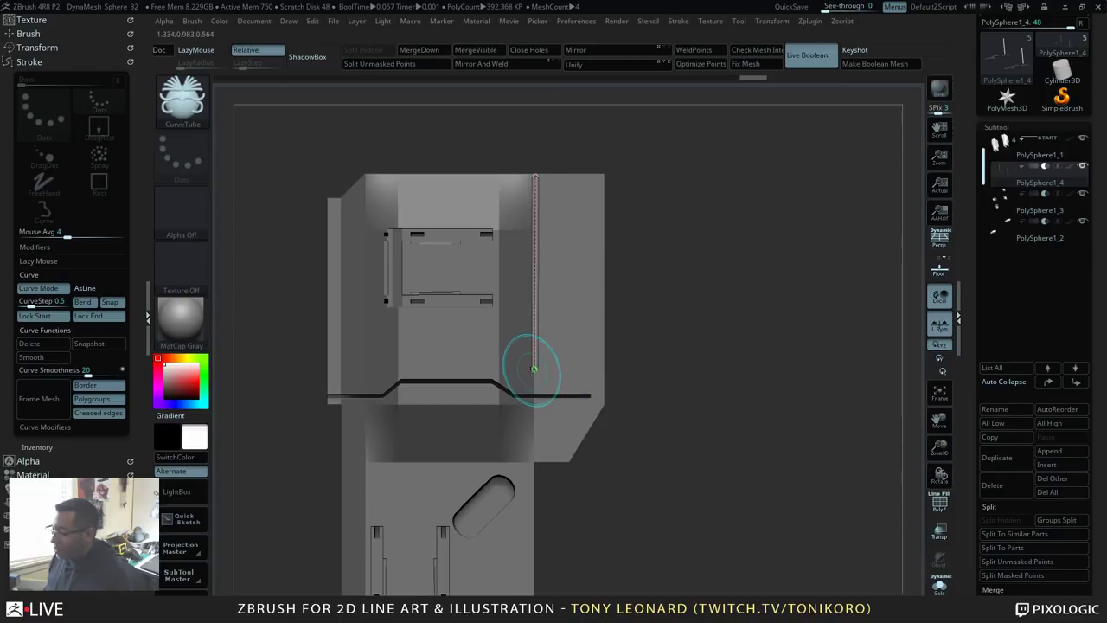
left_click(560, 246)
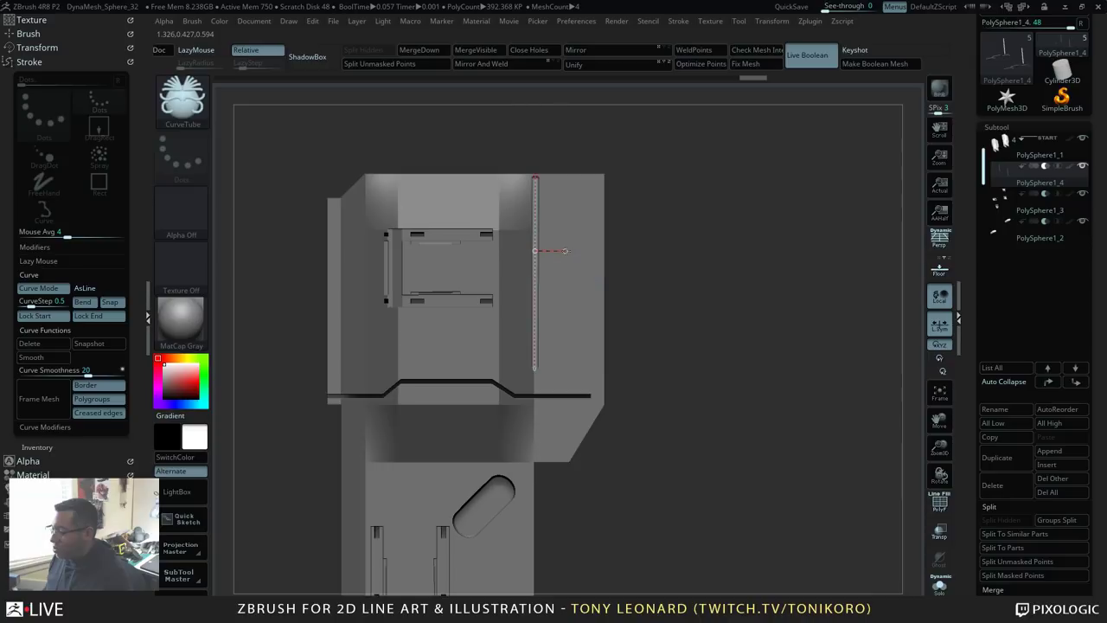
left_click_drag(597, 273, 597, 311)
key("ctrl+z")
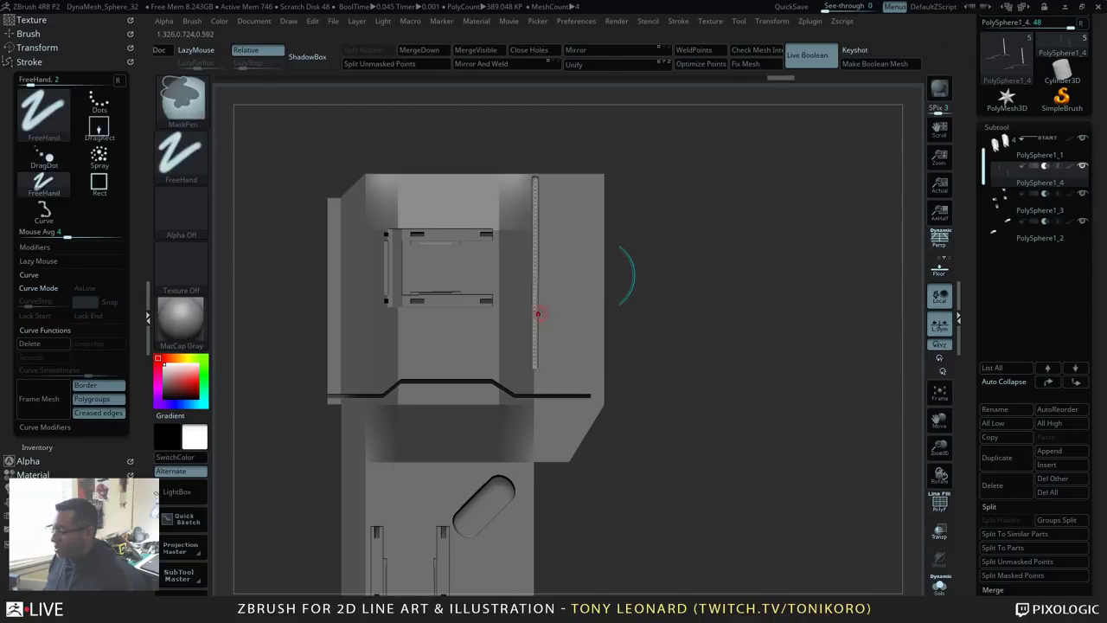
Step: Undo the strokes back to before the straight vertical tube on the upper panel
left_click_drag(606, 271, 611, 258)
key("ctrl+z")
left_click_drag(789, 297, 679, 250)
left_click_drag(584, 125, 723, 191)
mouse_move(789, 258)
left_mouse_down()
mouse_move(761, 230)
mouse_move(652, 259)
mouse_move(663, 198)
mouse_move(654, 233)
left_mouse_up()
mouse_move(788, 277)
left_mouse_down()
mouse_move(795, 326)
mouse_move(784, 300)
left_mouse_up()
key("ctrl+z")
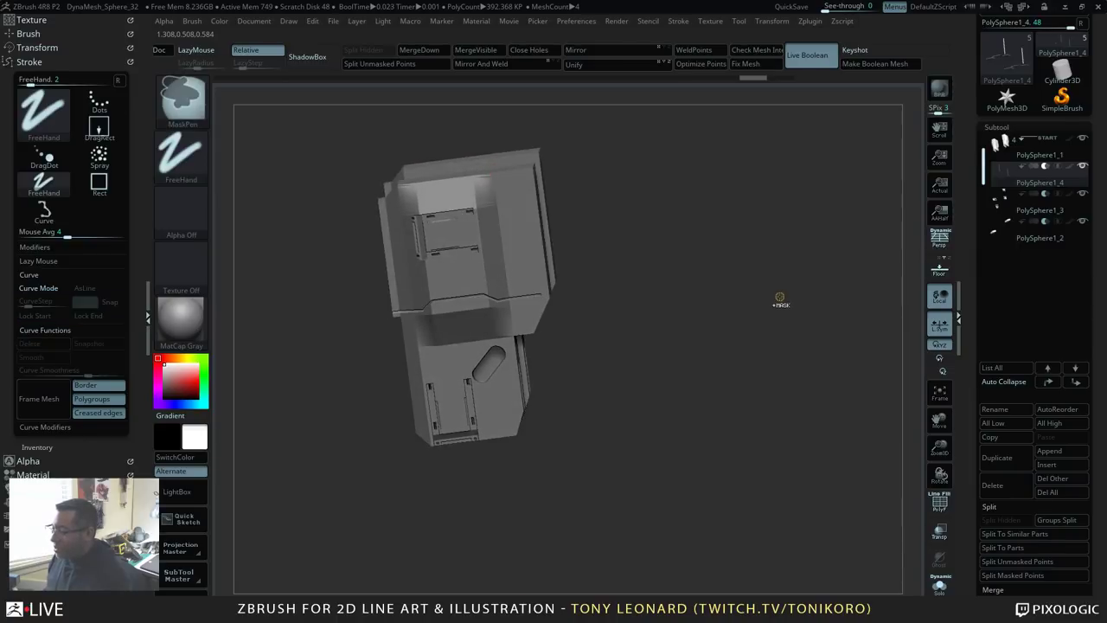
mouse_move(718, 229)
left_mouse_down("shift")
mouse_move(704, 259)
mouse_move(778, 347)
left_mouse_up("shift")
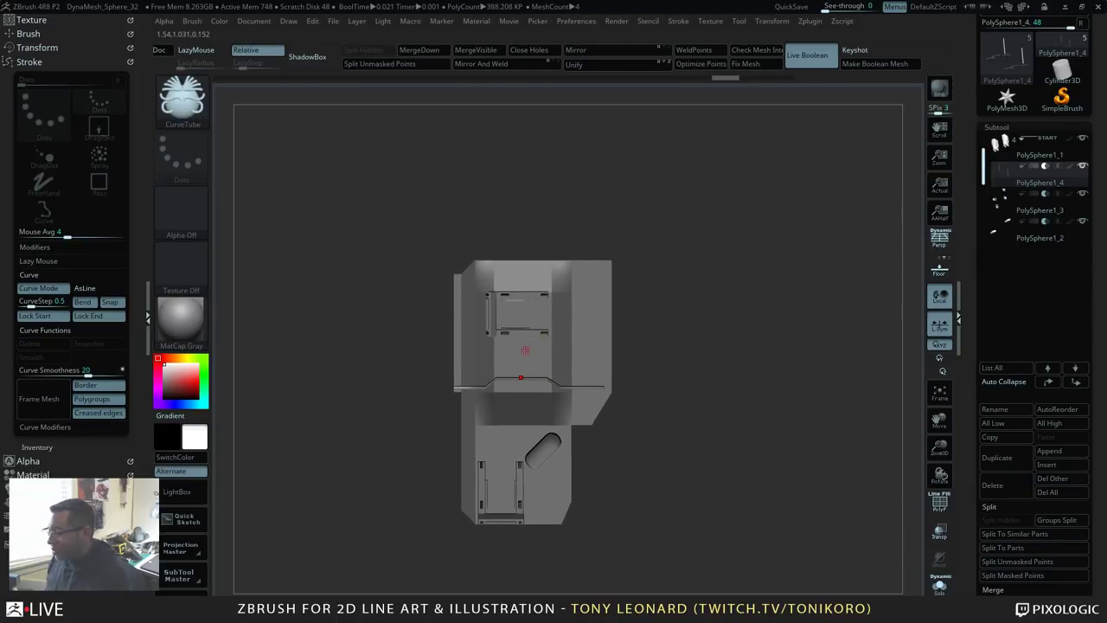
Step: Try to draw a straight horizontal tube across the upper panel just above the stepped panel line
left_click_drag(526, 353, 586, 355)
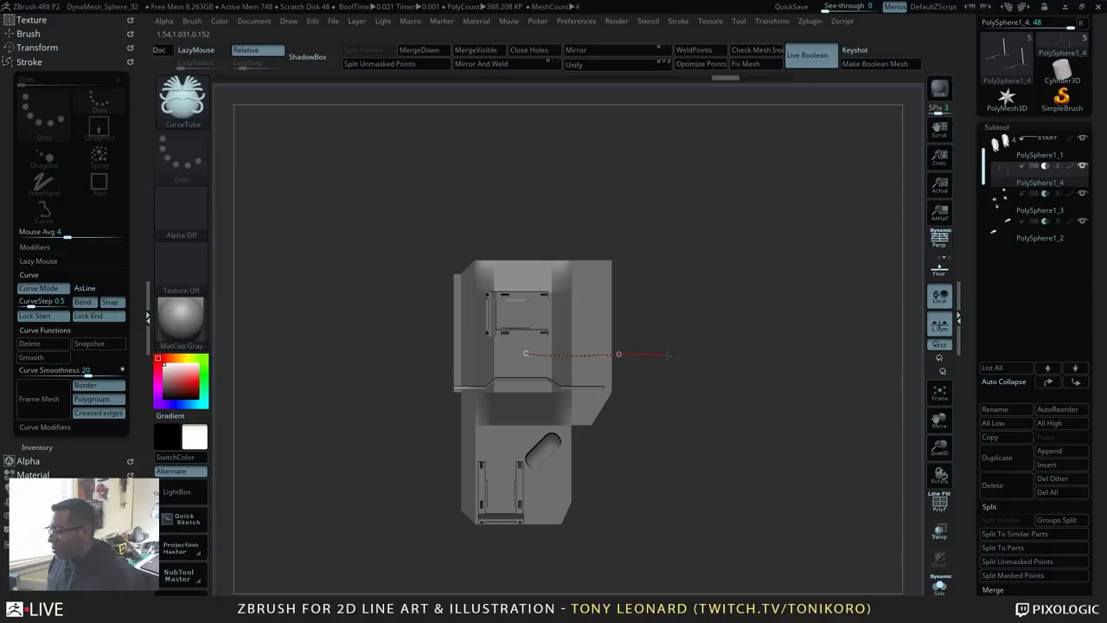
left_click_drag(716, 352, 716, 352)
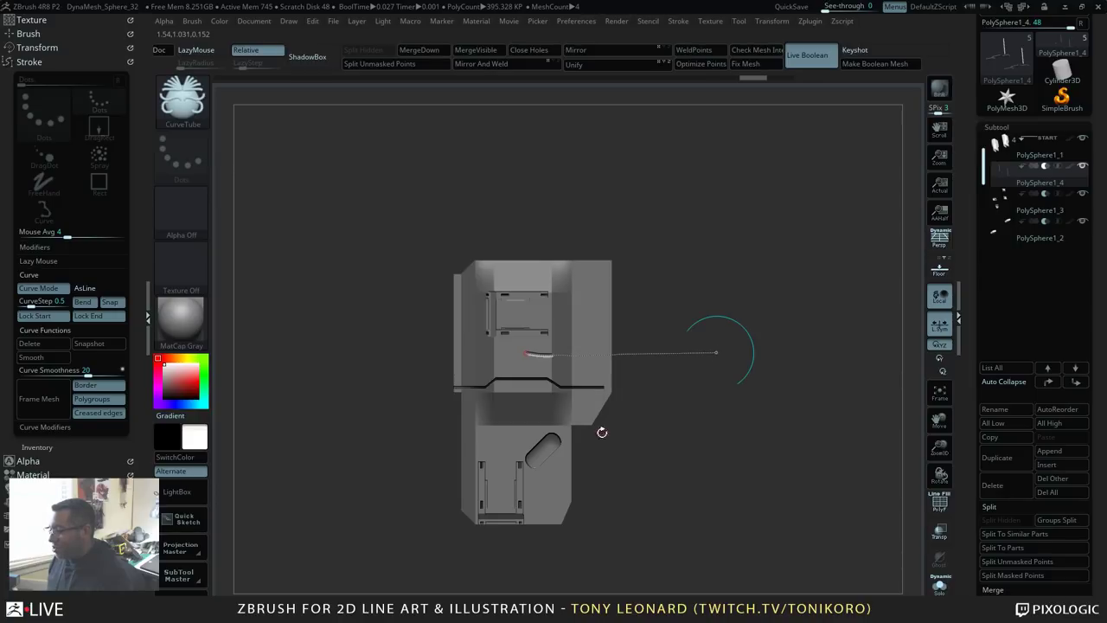
key("ctrl+z")
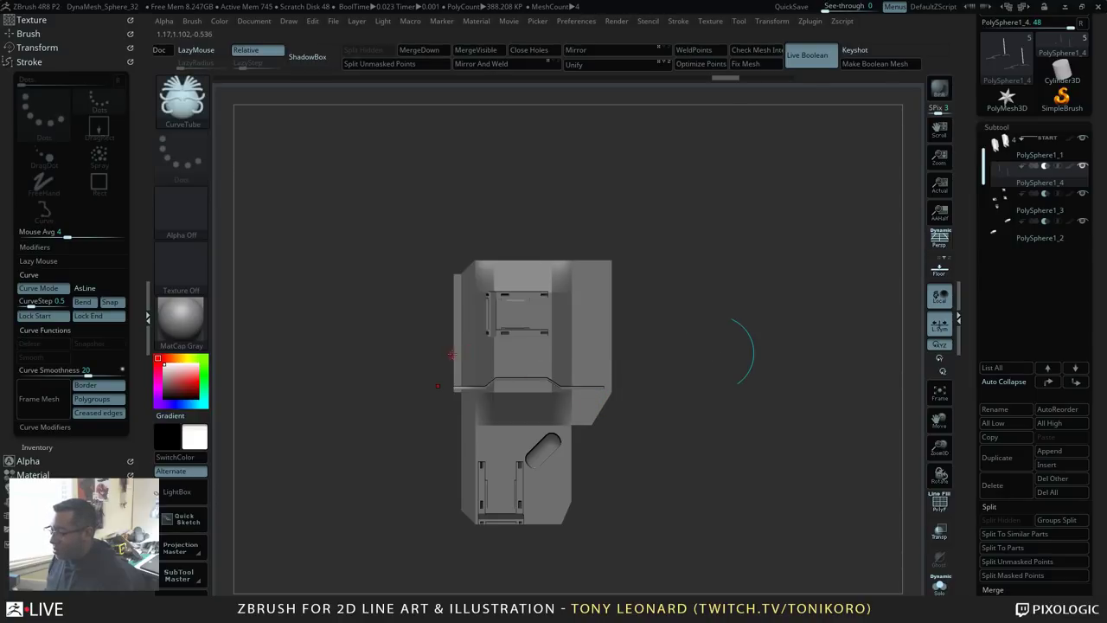
left_click_drag(456, 358, 584, 357)
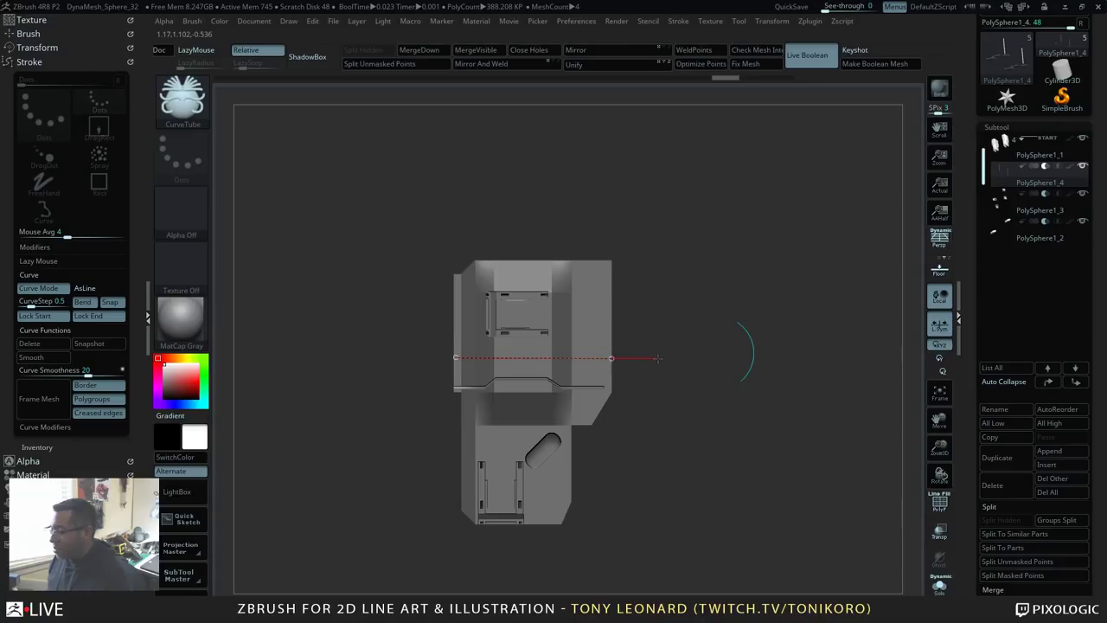
left_click_drag(658, 358, 660, 360, "shift")
key("ctrl+z")
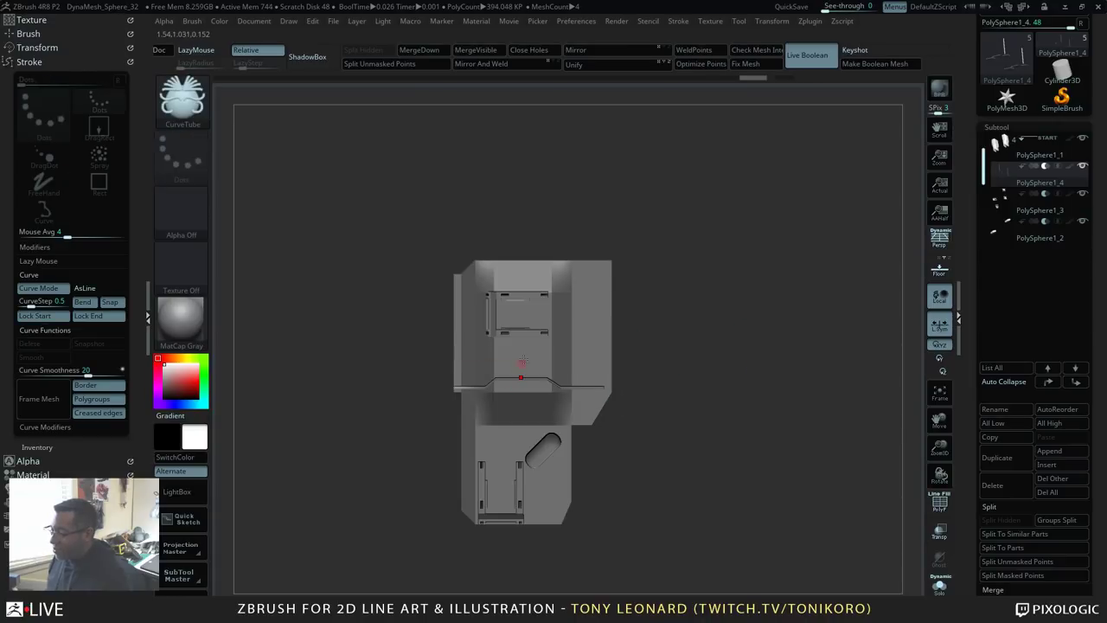
left_click_drag(634, 351, 638, 352, "shift")
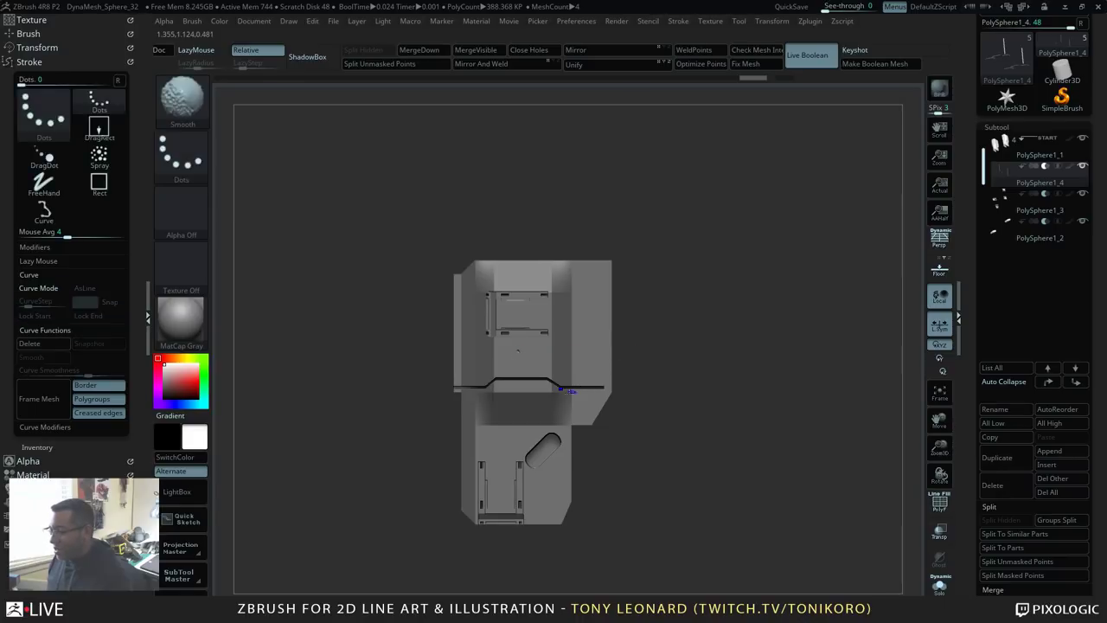
key("ctrl+z")
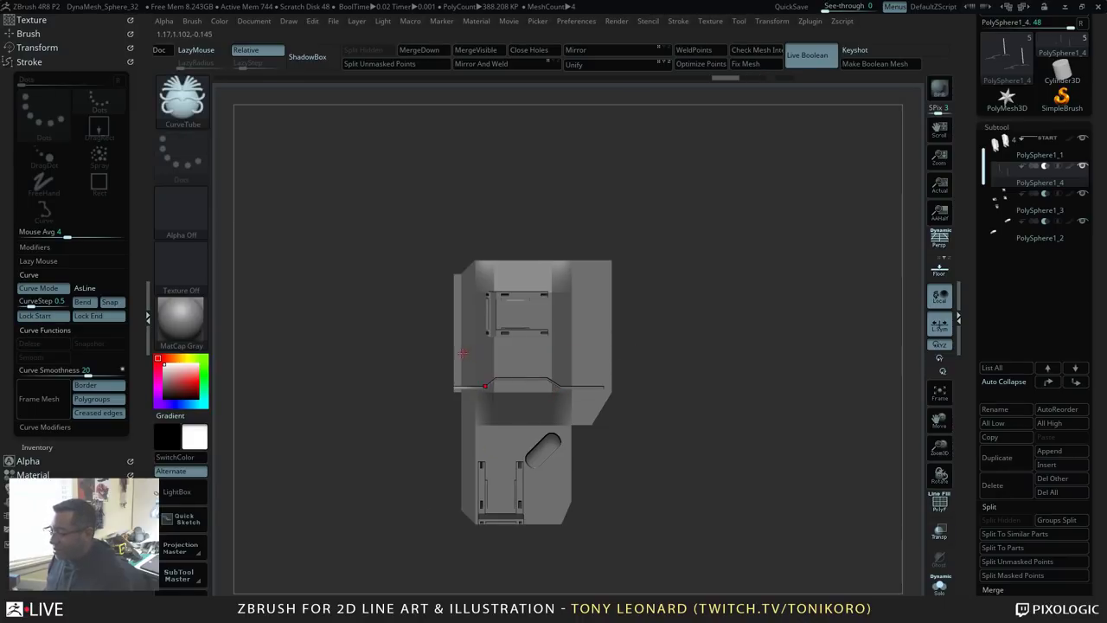
Step: Try a tube that crosses the upper panel above the stepped line, bends upward at the fold and reaches the outer edge
left_click_drag(464, 351, 556, 349)
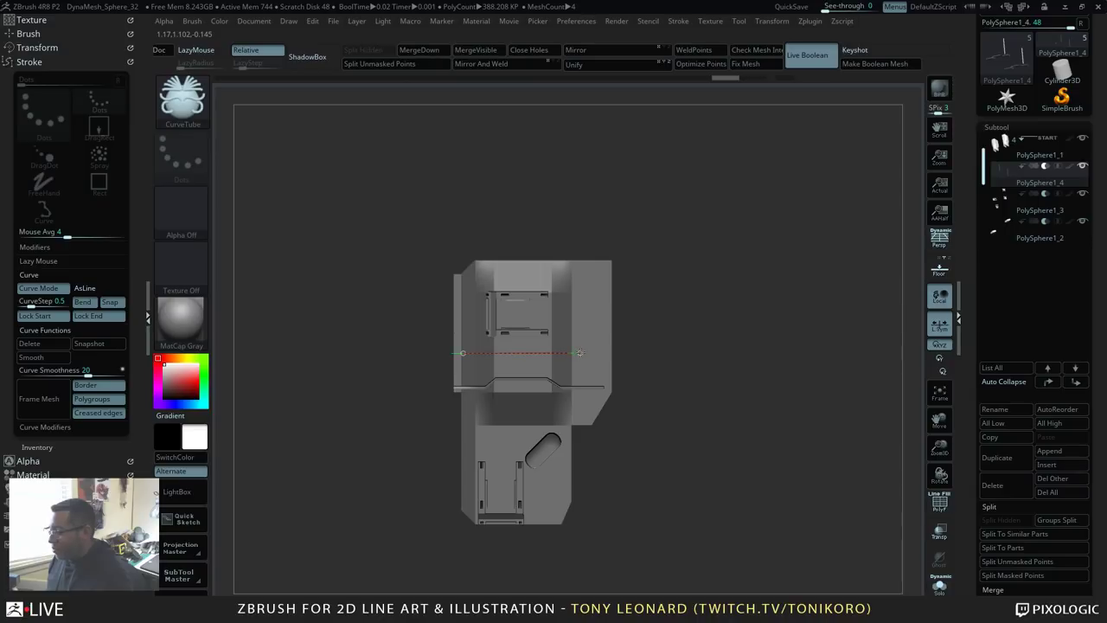
left_click_drag(579, 353, 581, 352)
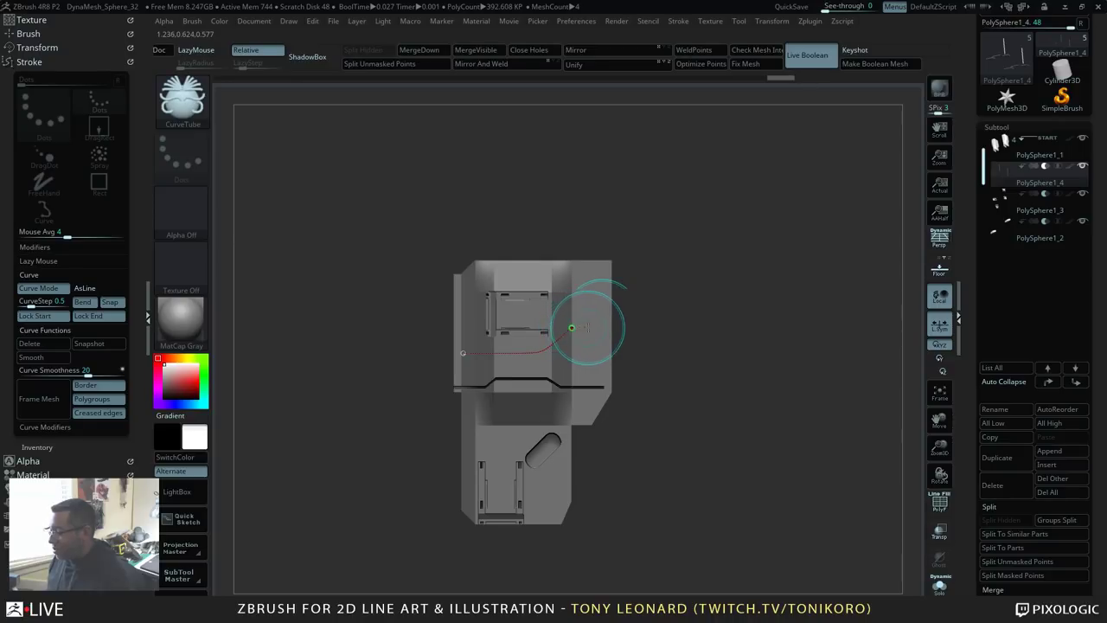
left_click_drag(724, 351, 731, 385)
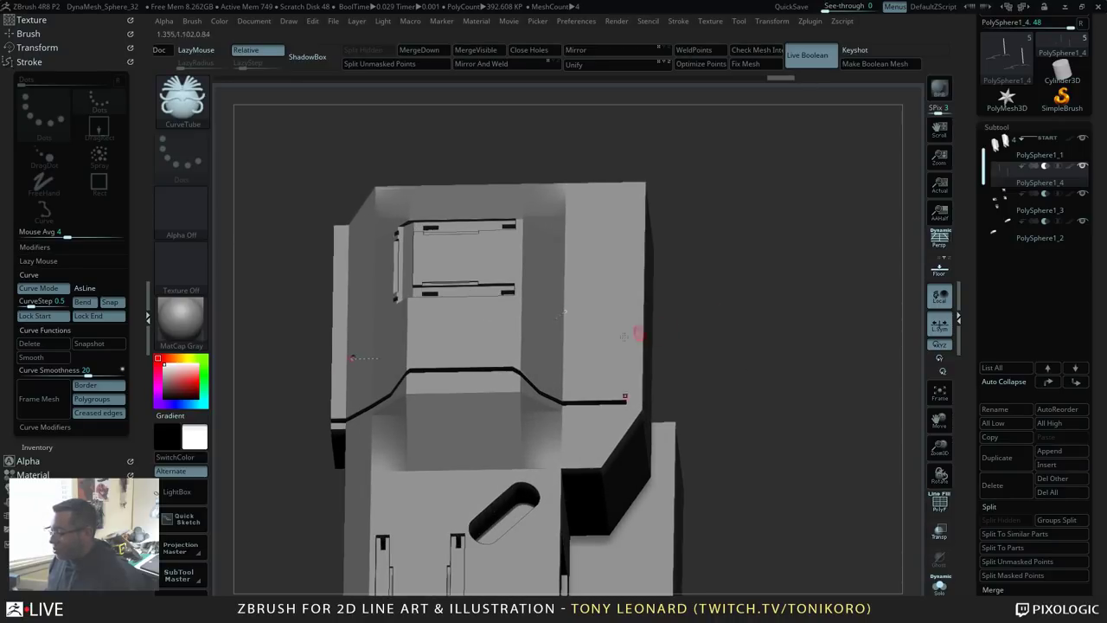
left_click_drag(585, 312, 662, 312)
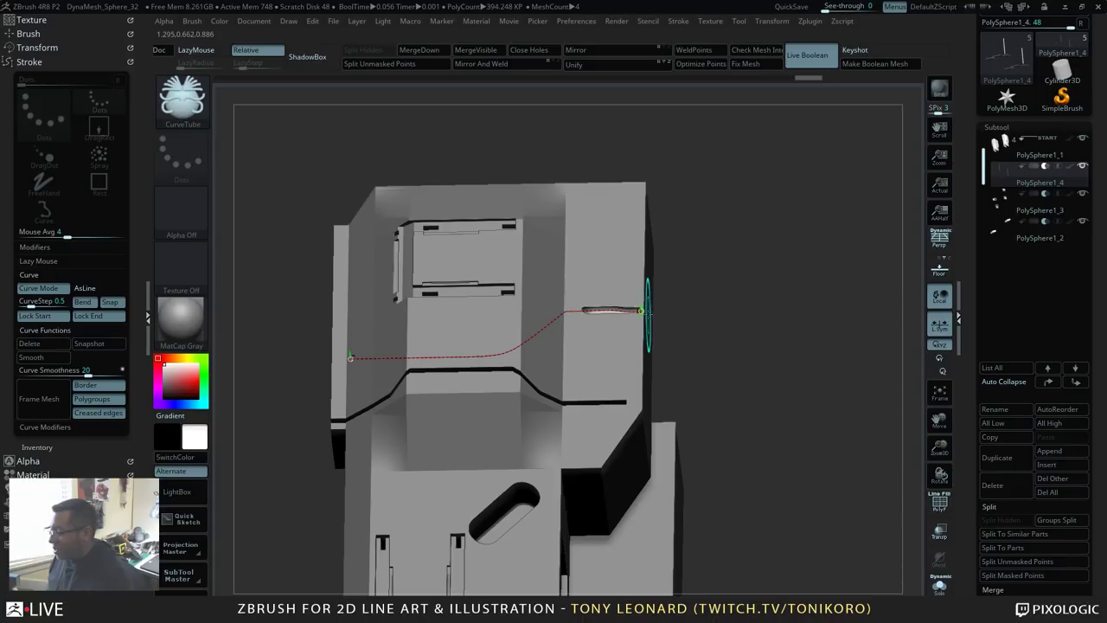
left_click_drag(794, 349, 768, 362)
key("ctrl+z")
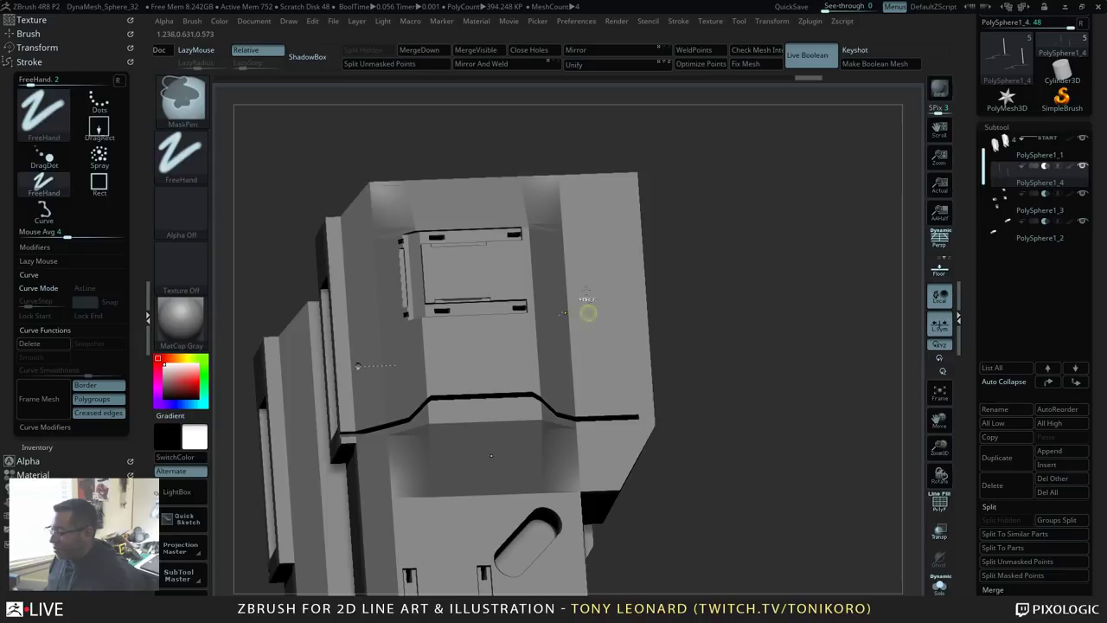
key("ctrl+z")
Step: Draw a straight tube down the upper panel's vertical fold, from its top edge to just above the stepped line
left_click(578, 194)
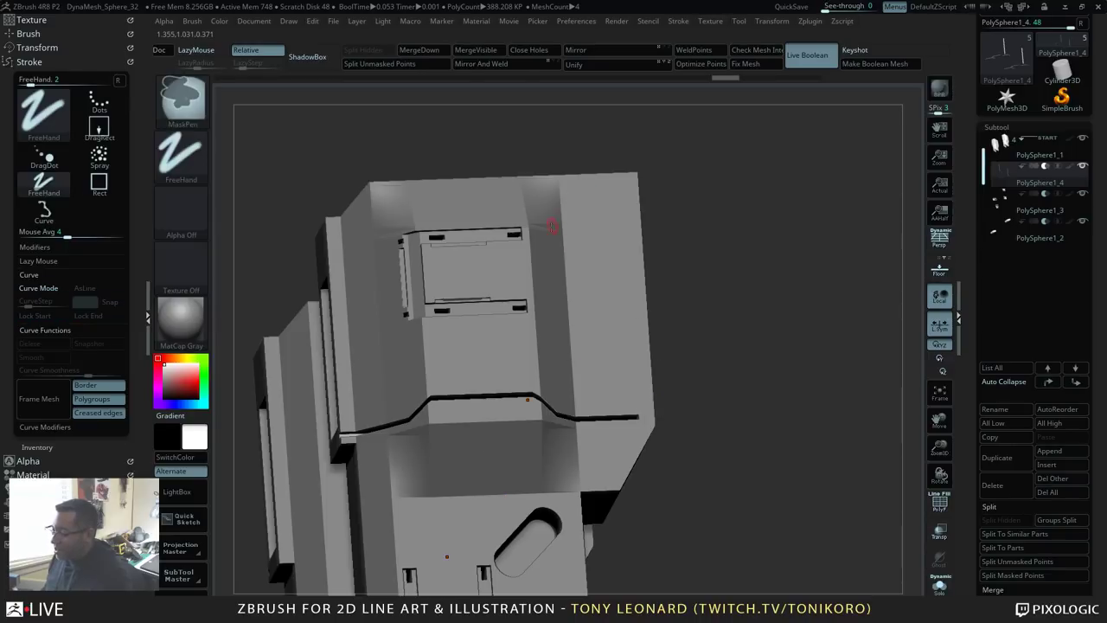
left_click_drag(558, 177, 562, 258)
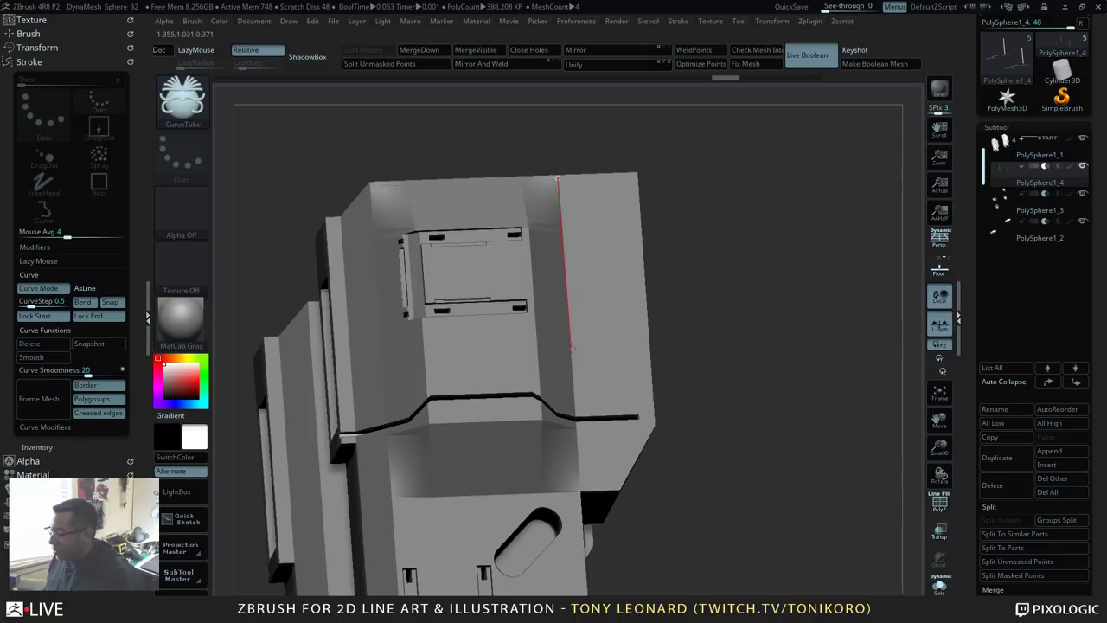
left_click_drag(578, 365, 571, 361)
left_click_drag(797, 331, 692, 321)
left_click_drag(604, 343, 586, 353)
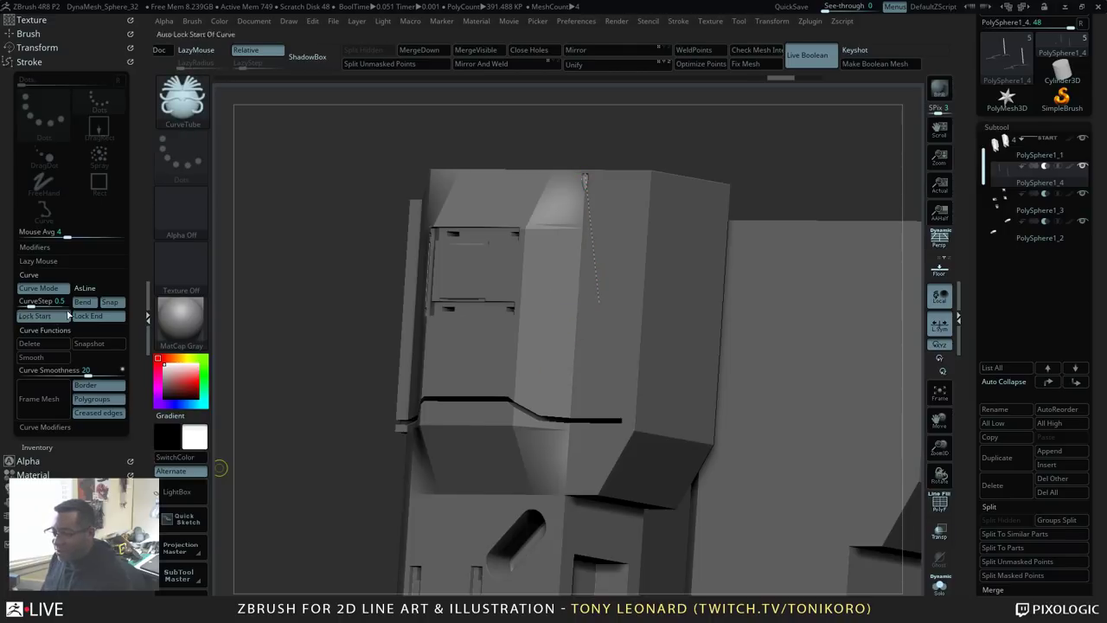
Step: Disable Lock Start and Lock End, and pull the tube's curve down along the fold, away from the top edge
left_click(35, 315)
left_click(96, 316)
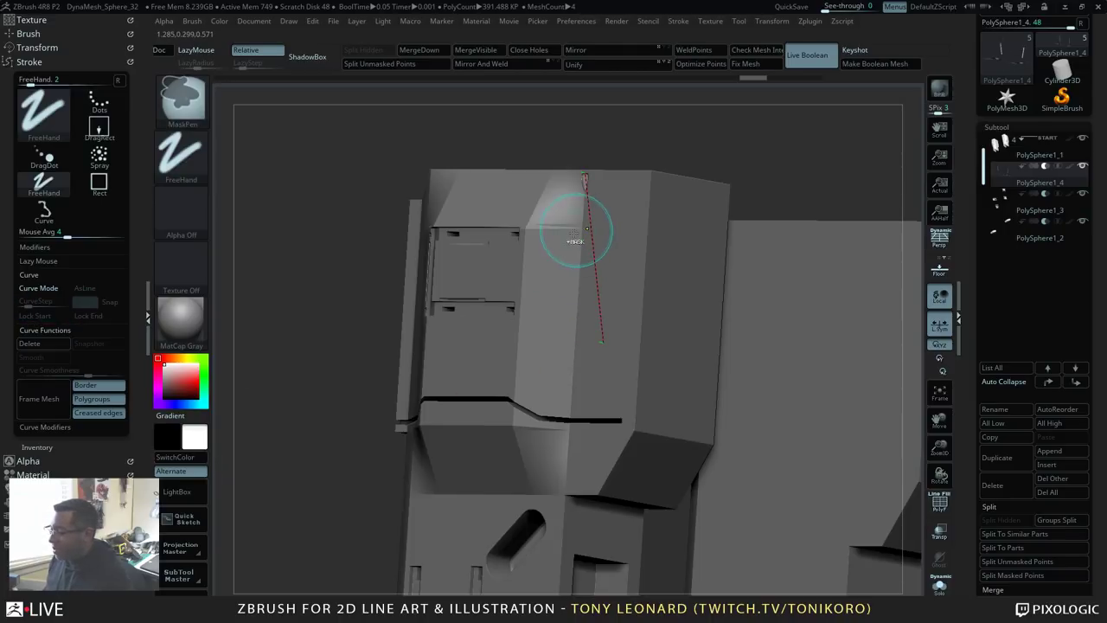
left_click_drag(588, 173, 581, 233)
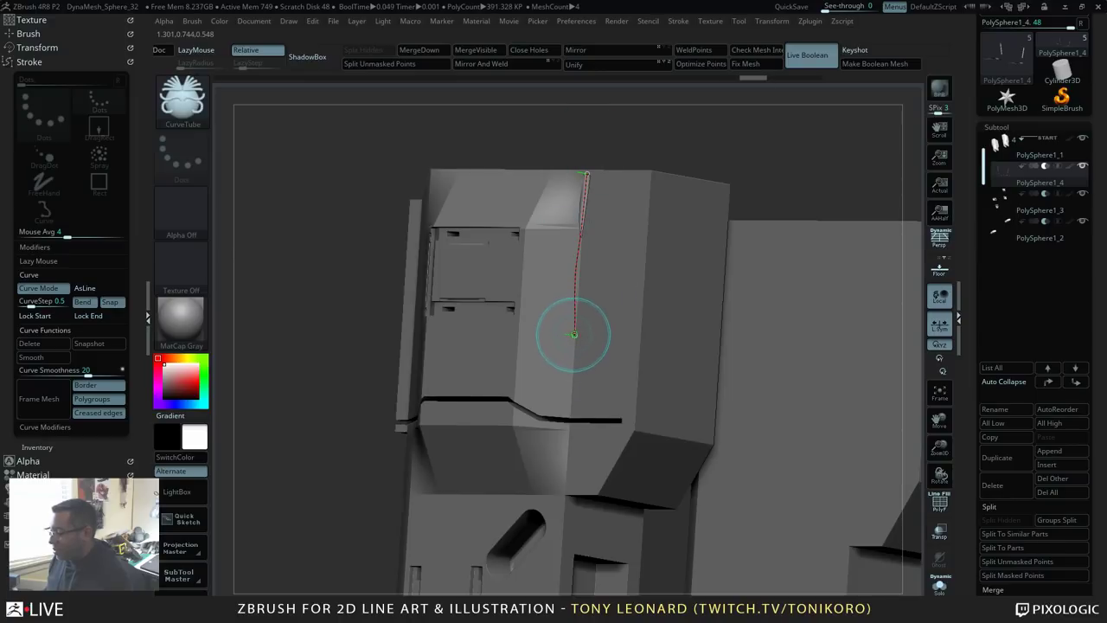
left_click_drag(574, 335, 573, 370)
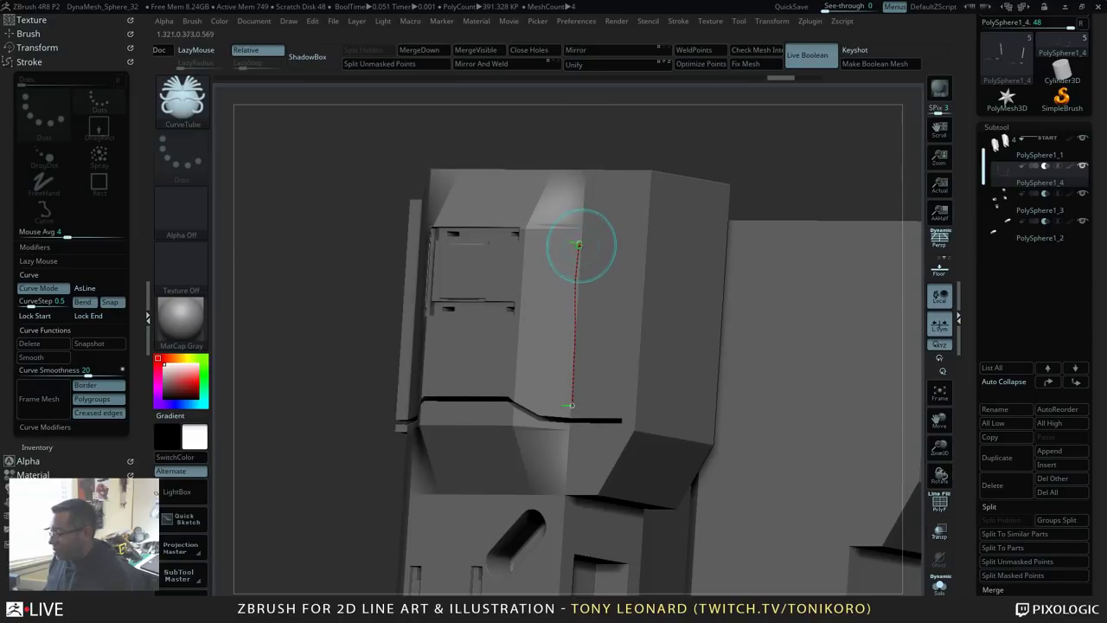
left_click_drag(580, 243, 579, 220)
left_click_drag(577, 286, 586, 215)
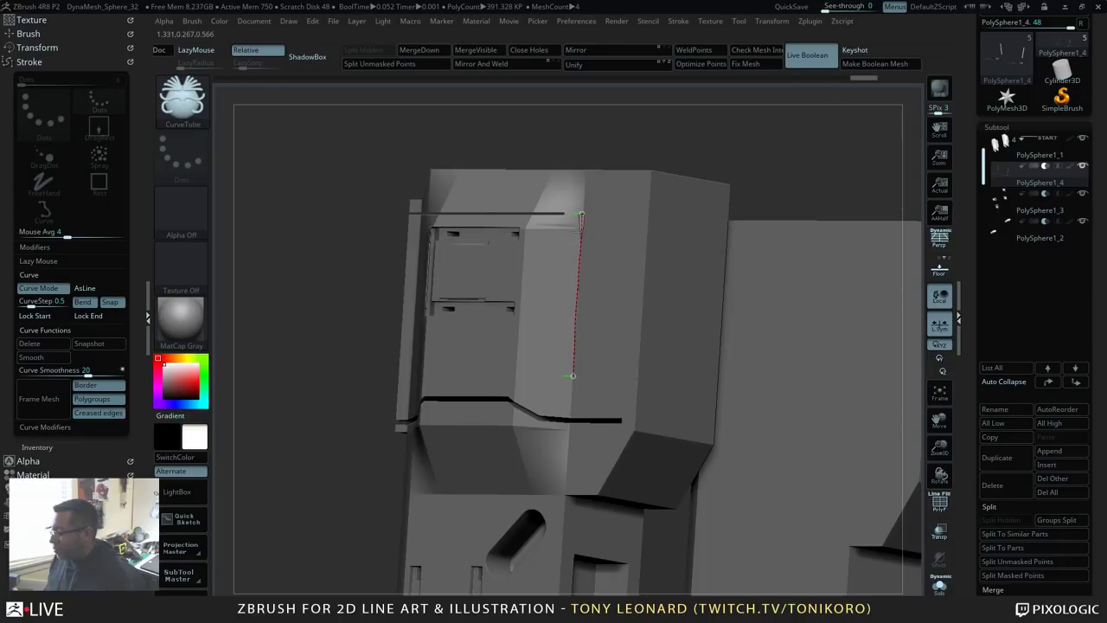
Step: Split the unmasked points of the current cutter into a separate subtool
left_click_drag(751, 157, 533, 193)
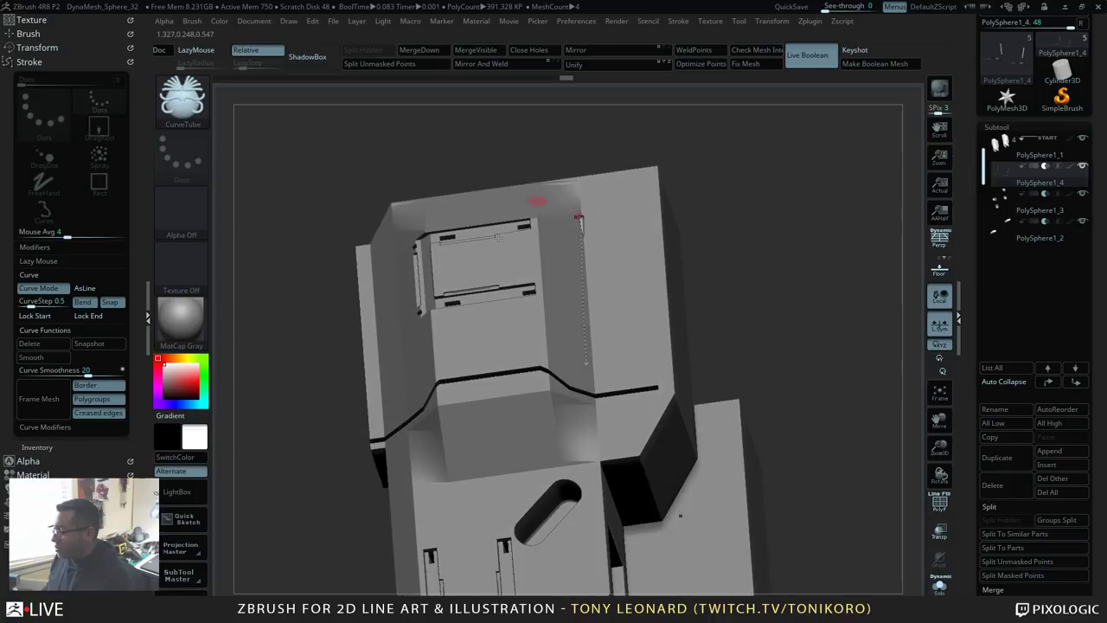
left_click(374, 66)
mouse_move(791, 346)
left_mouse_down()
mouse_move(576, 326)
mouse_move(571, 338)
mouse_move(619, 333)
left_mouse_up()
left_click_drag(791, 314, 753, 309)
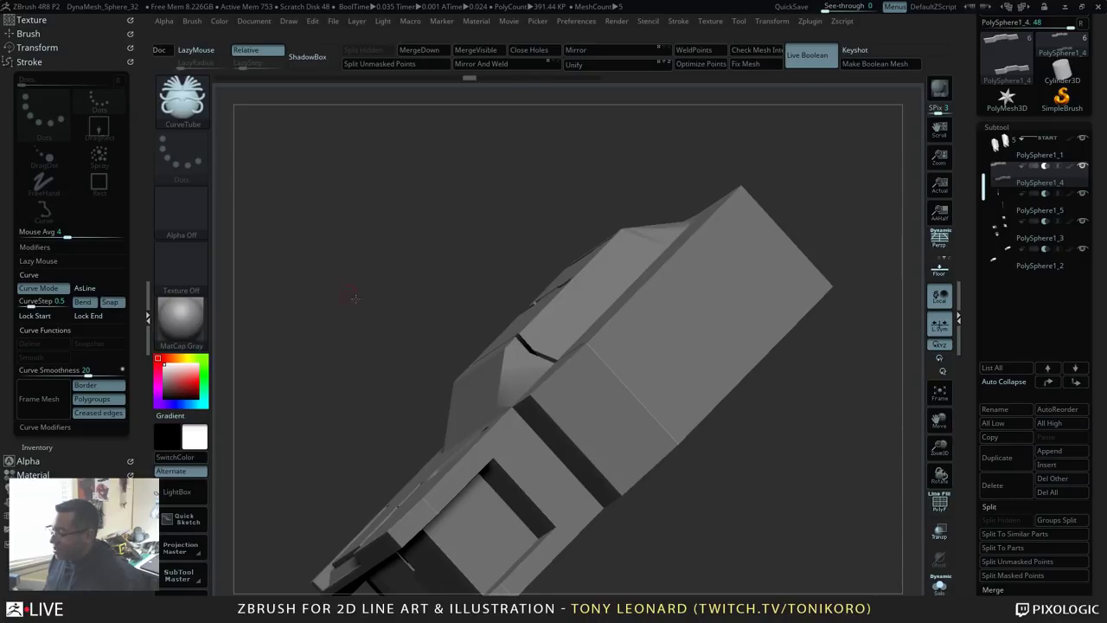
mouse_move(352, 286)
left_mouse_down()
mouse_move(692, 280)
mouse_move(567, 246)
mouse_move(644, 265)
left_mouse_up()
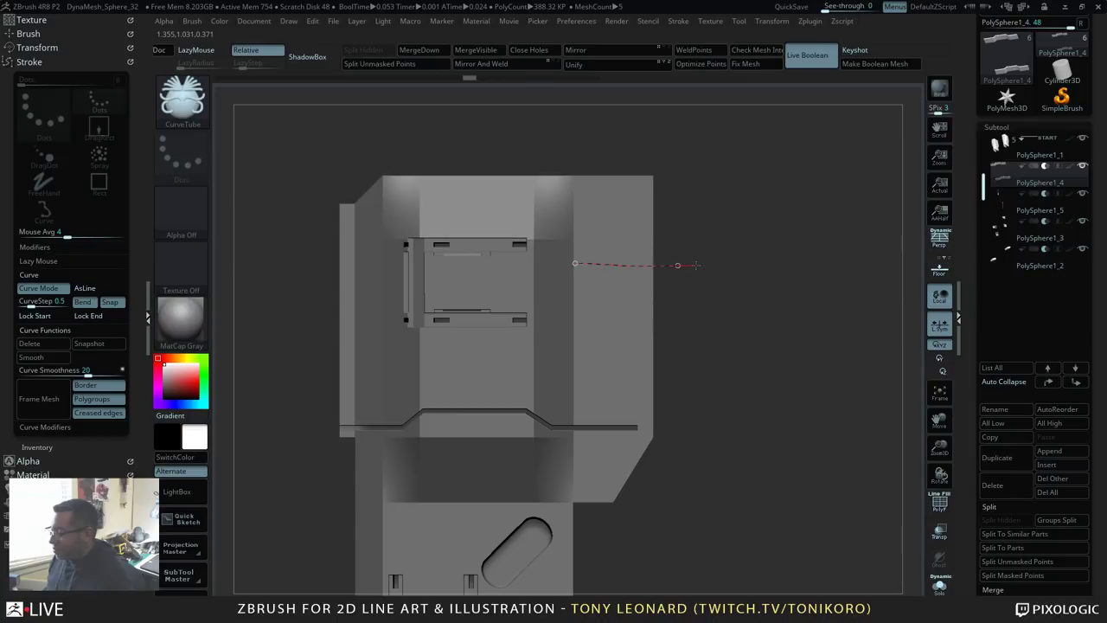
key("ctrl+z")
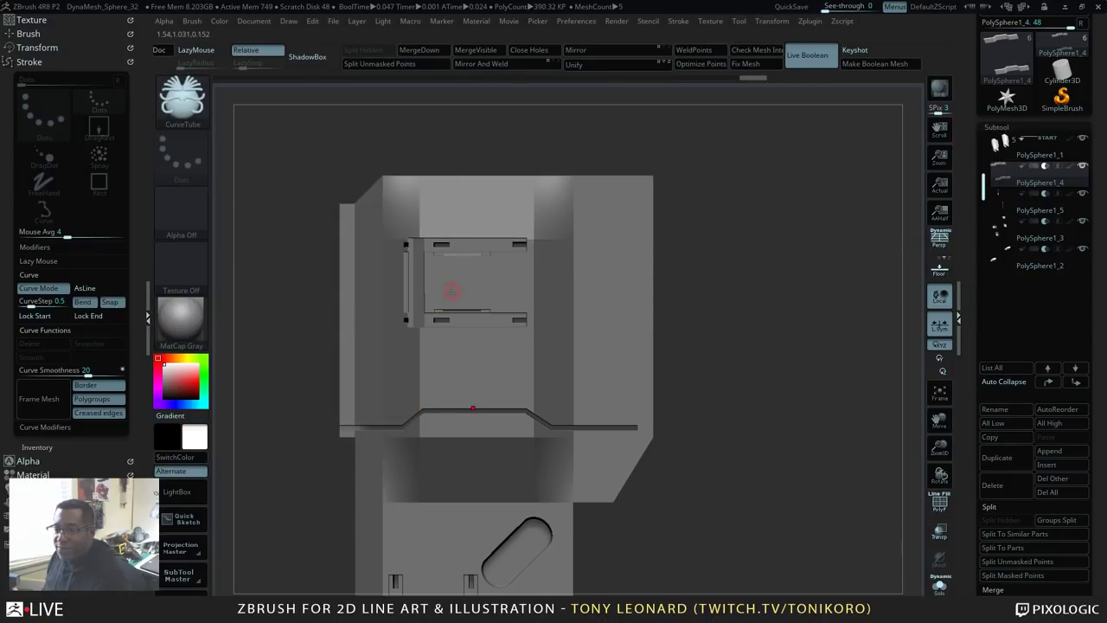
key("ctrl+z")
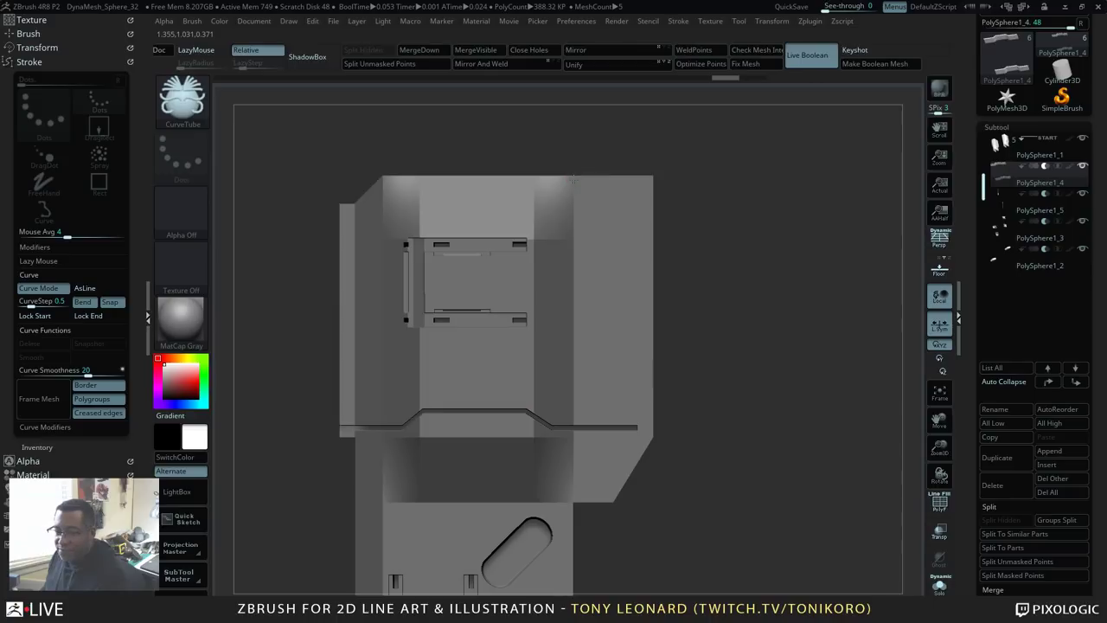
Step: Draw a tube from the upper panel's top edge down the fold, and continue it diagonally down to the outer edge
left_click_drag(574, 180, 574, 220)
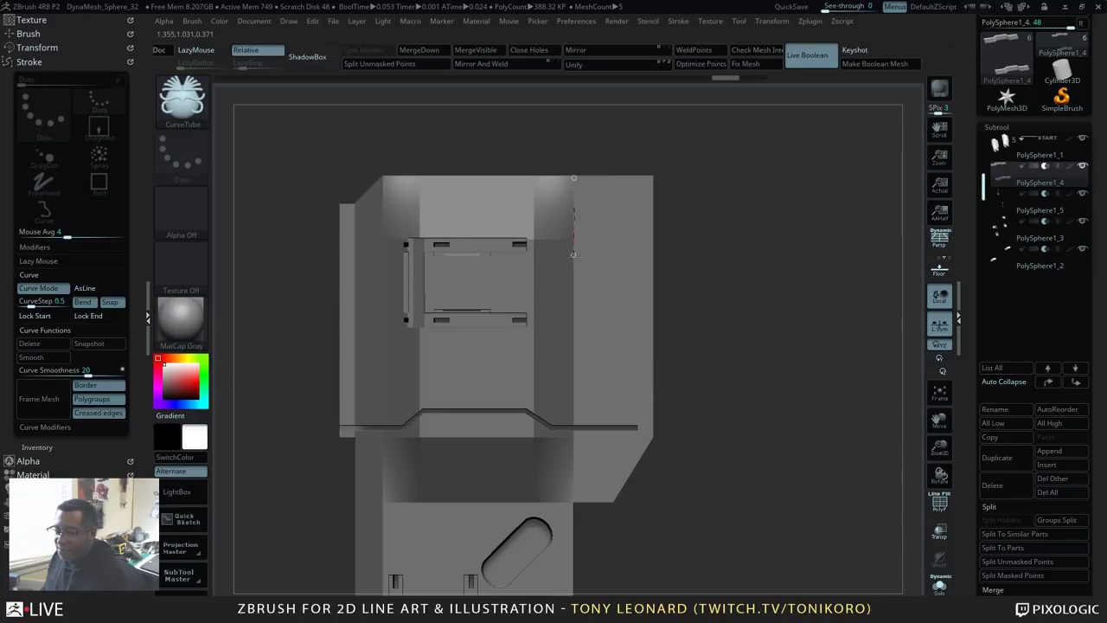
left_click_drag(573, 259, 573, 259)
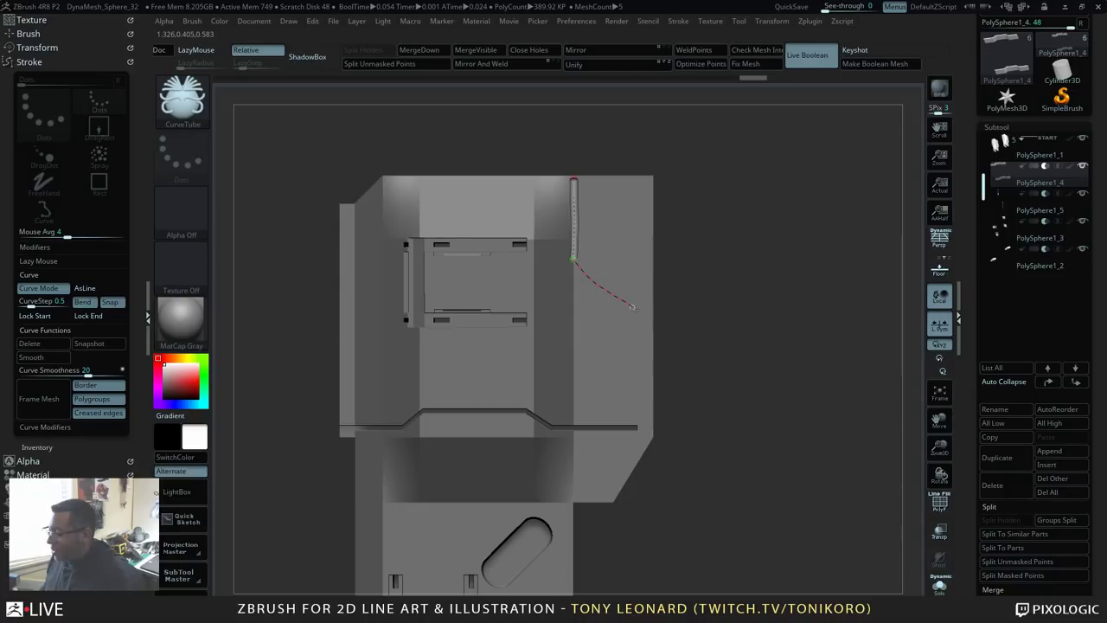
left_click_drag(652, 324, 653, 326)
Step: Extend the tube's curve around the outer corner and across the block's side face
left_click_drag(791, 363, 683, 322)
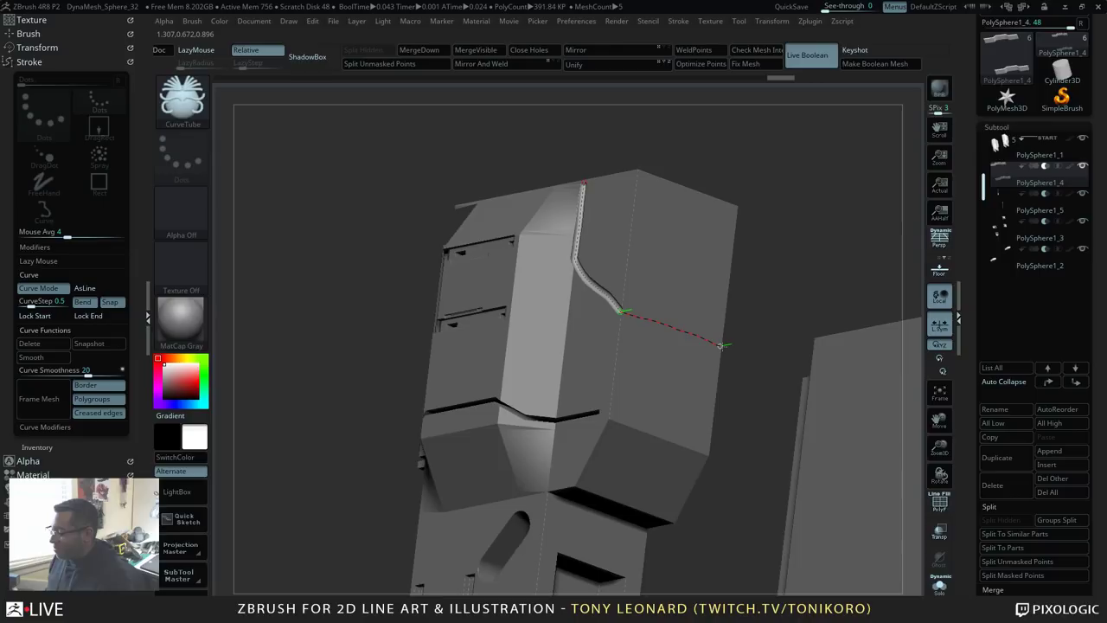
left_click_drag(799, 250, 838, 334)
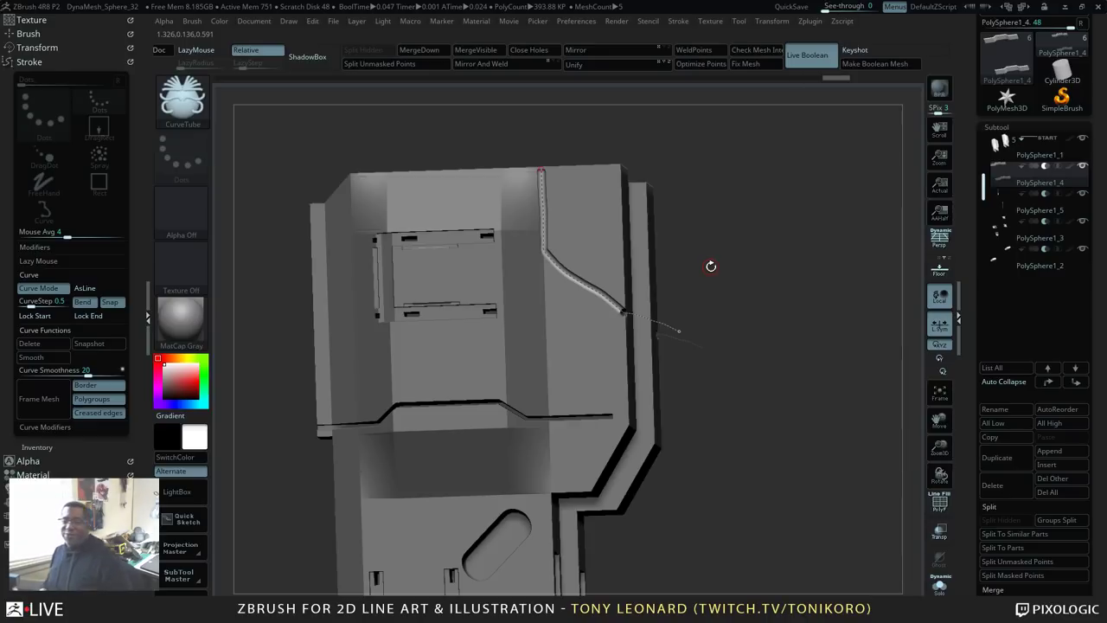
left_click_drag(761, 260, 710, 277)
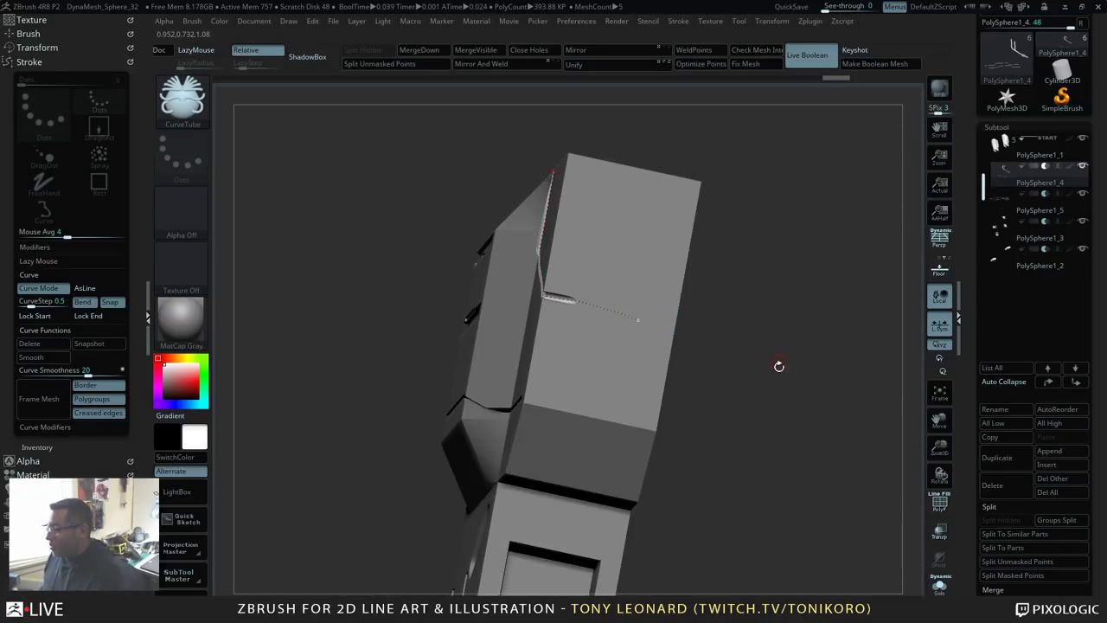
Step: Try to carry the tube's curve across the block's side face to its far edge and reposition its starting end
left_click_drag(779, 366, 653, 350)
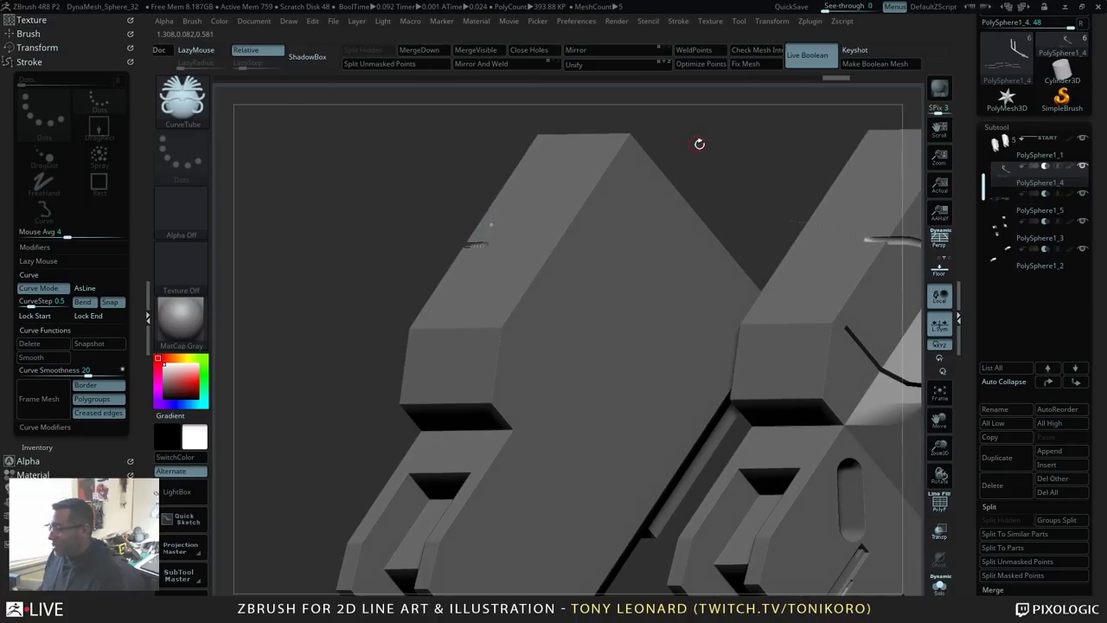
left_click_drag(698, 143, 761, 160)
mouse_move(662, 247)
left_mouse_down()
mouse_move(675, 250)
mouse_move(611, 261)
mouse_move(699, 259)
left_mouse_up()
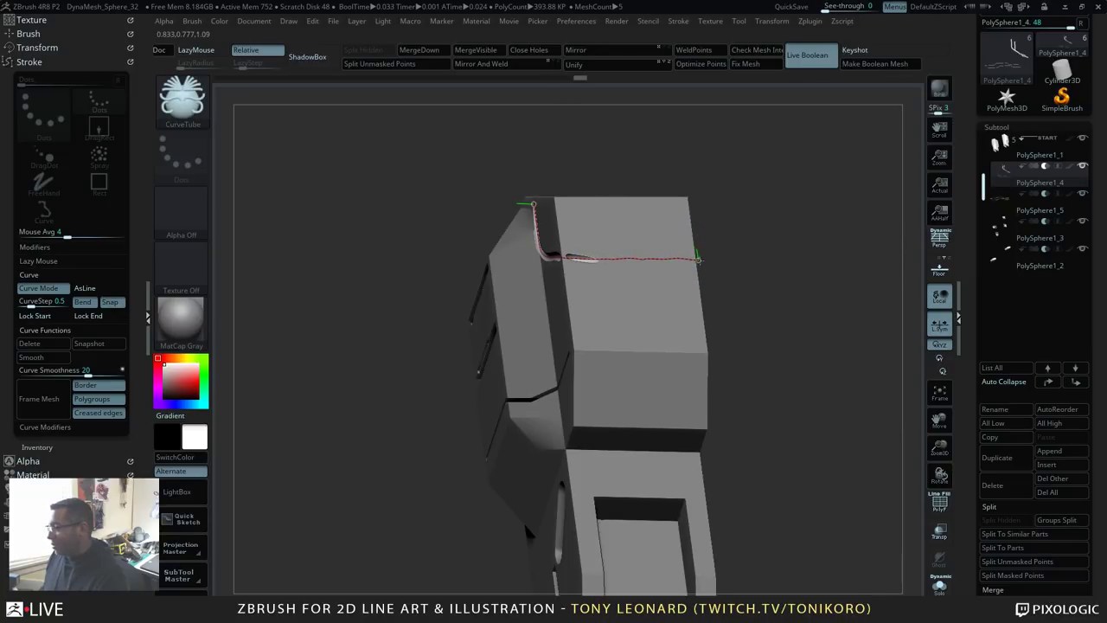
mouse_move(751, 286)
left_mouse_down()
mouse_move(766, 324)
mouse_move(853, 346)
left_mouse_up()
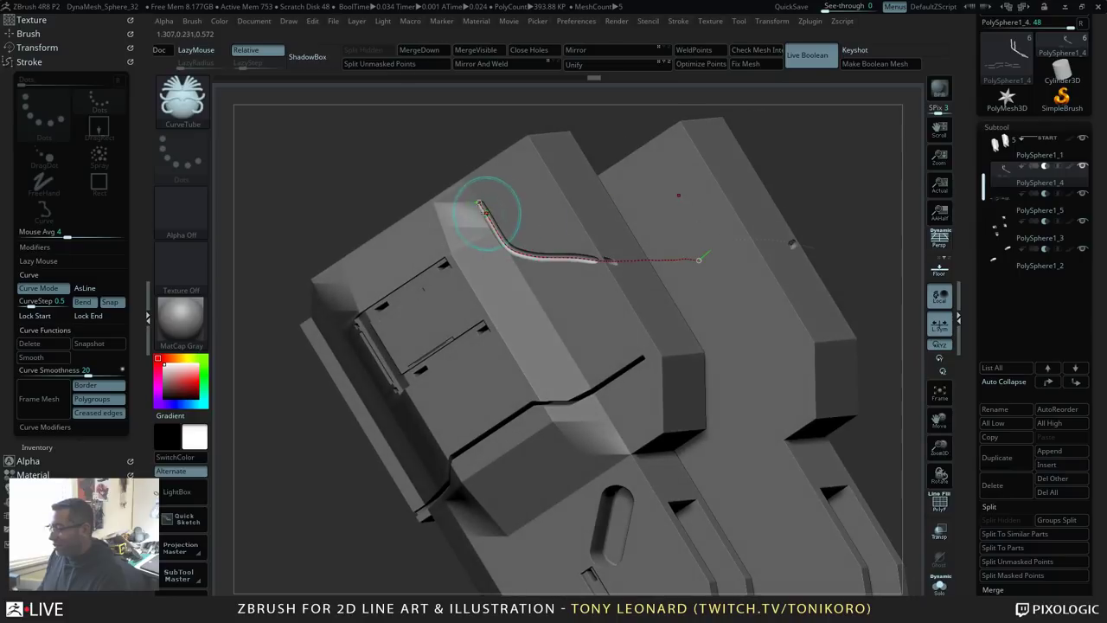
left_click_drag(479, 203, 467, 178)
mouse_move(840, 196)
left_mouse_down()
mouse_move(735, 206)
mouse_move(553, 264)
left_mouse_up()
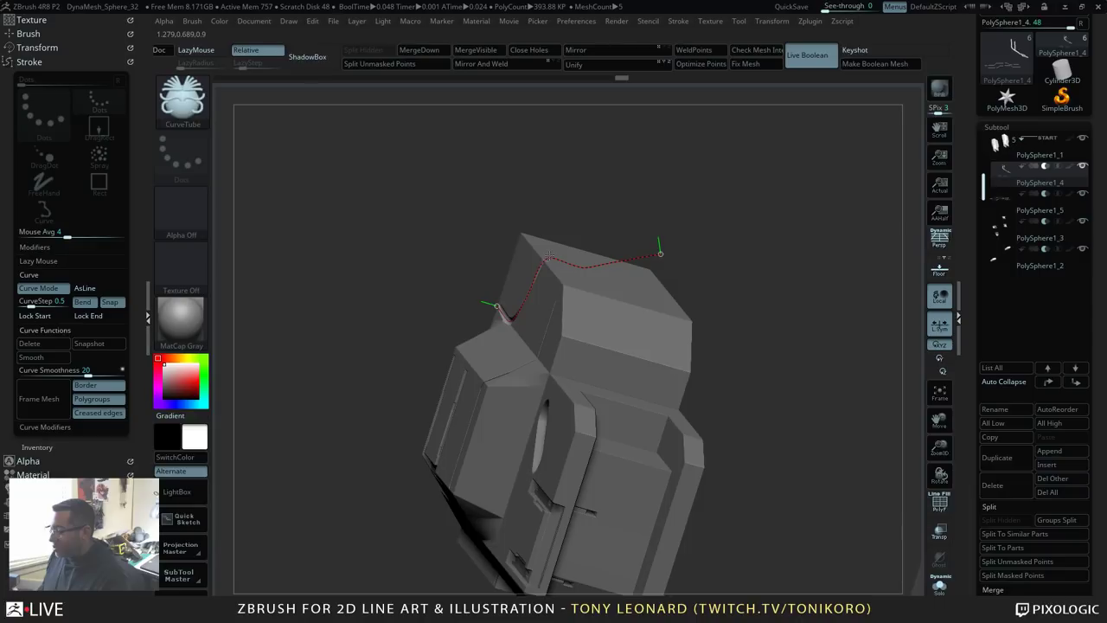
left_click_drag(724, 182, 661, 256)
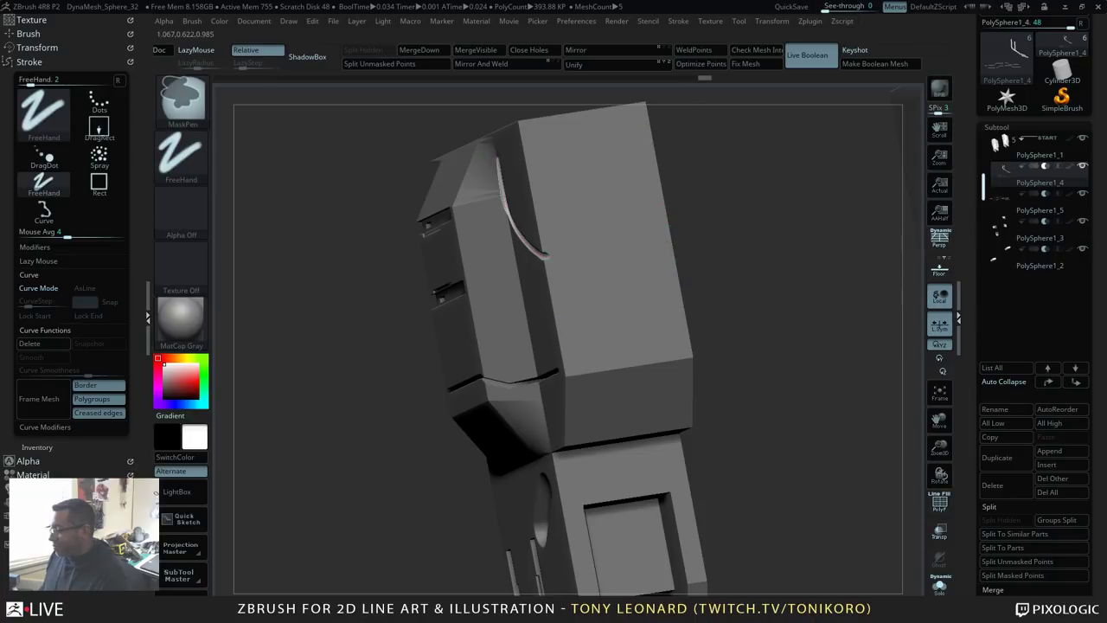
Step: Try a vertical tube on the block's side face, and undo it together with the angled tube around the corner
left_click_drag(595, 205, 603, 379)
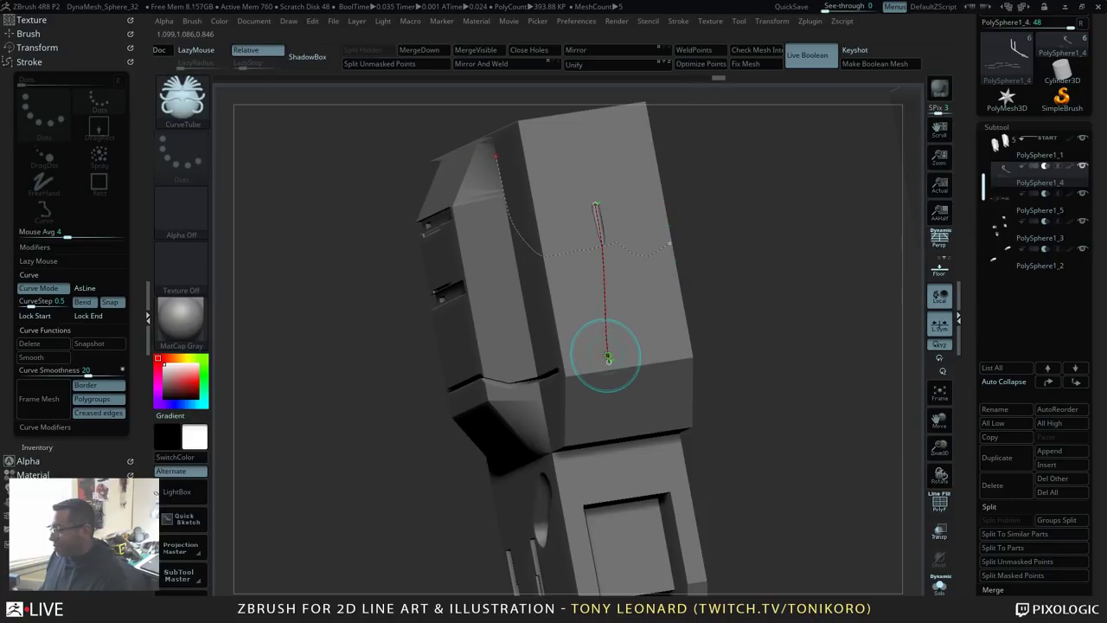
key("ctrl+z")
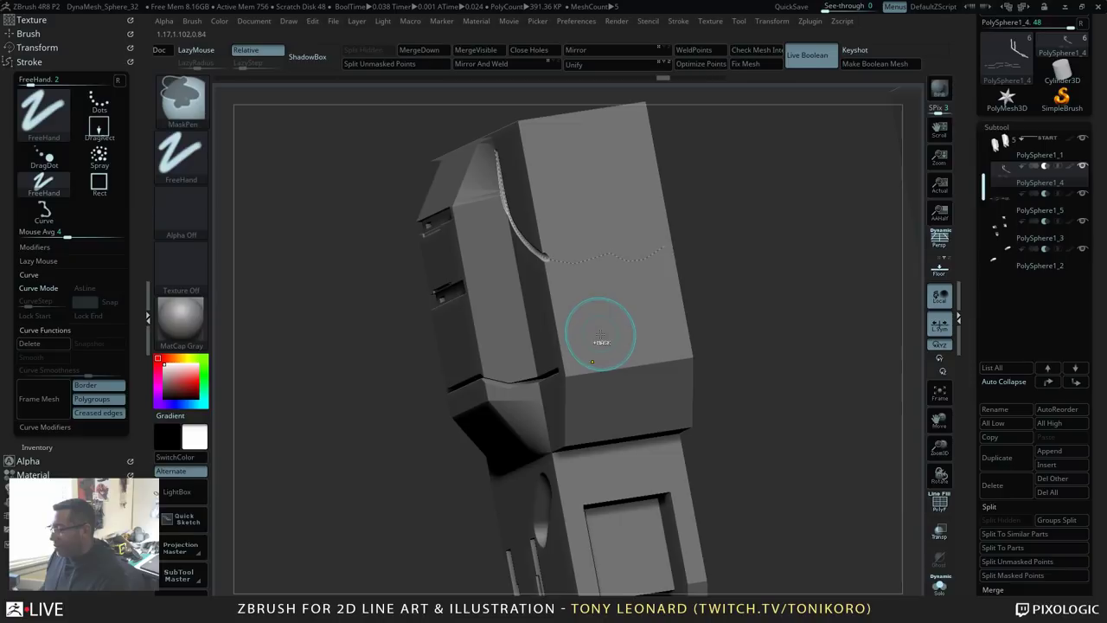
key("ctrl+z")
key("ctrl+z")
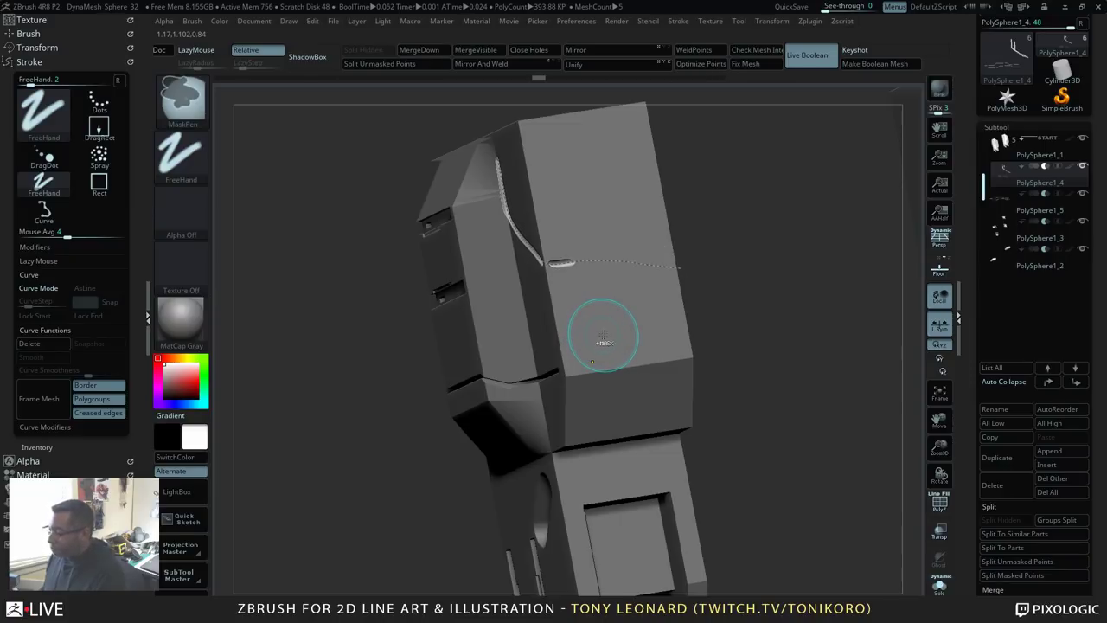
key("ctrl+z")
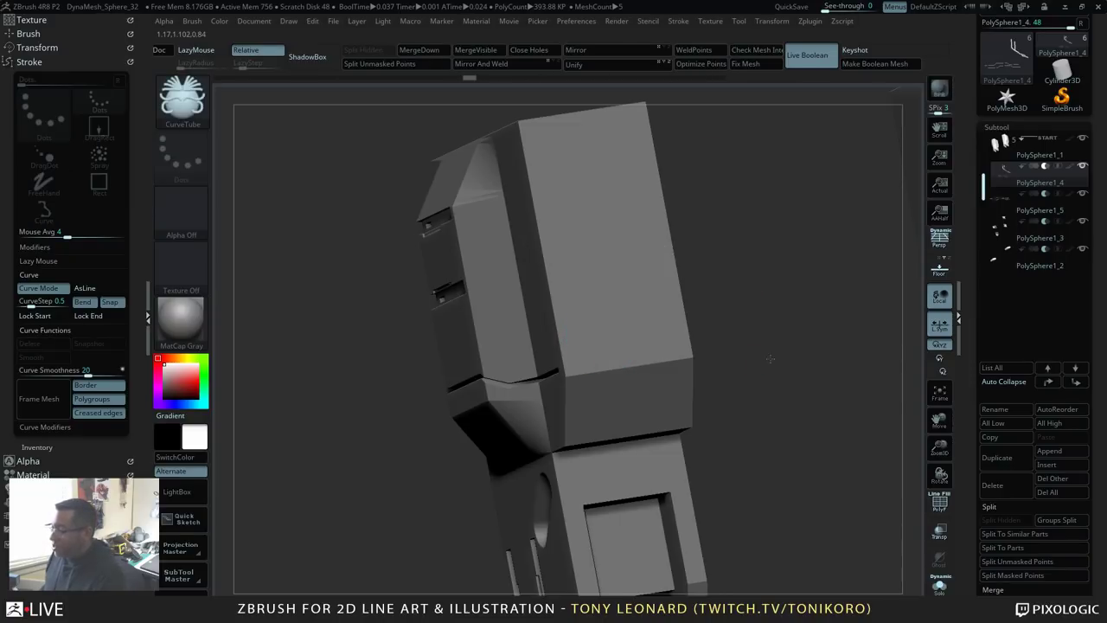
Step: Switch to the TL_nonsub_KB insert-mesh brush and choose its cross-shaped mech accent part
left_click_drag(771, 361, 874, 368)
left_click_drag(313, 506, 707, 254)
key("b")
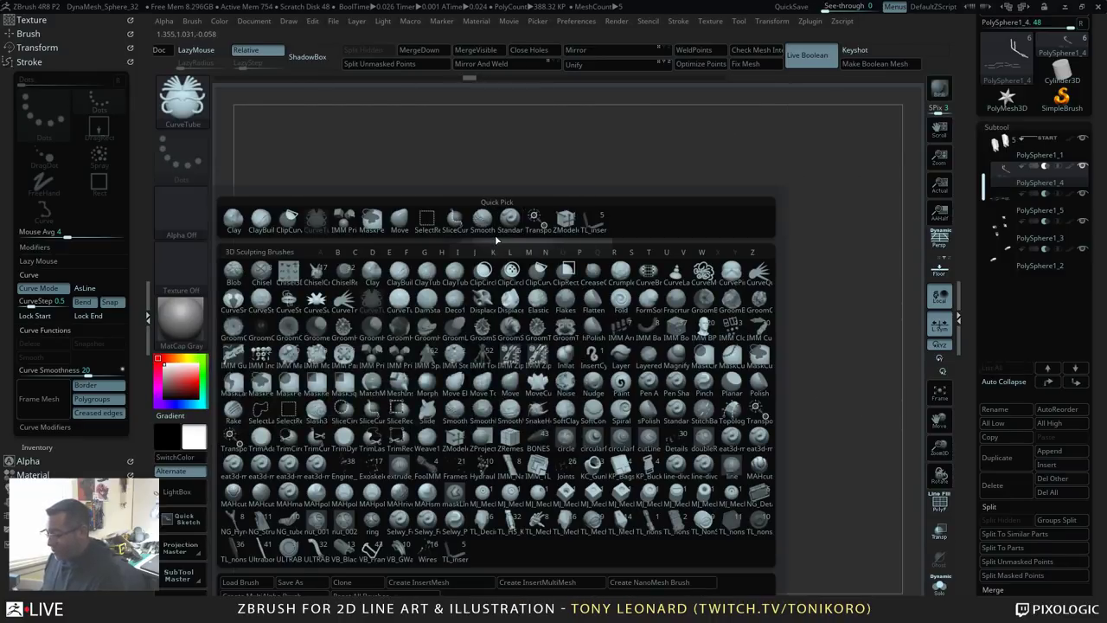
key("i")
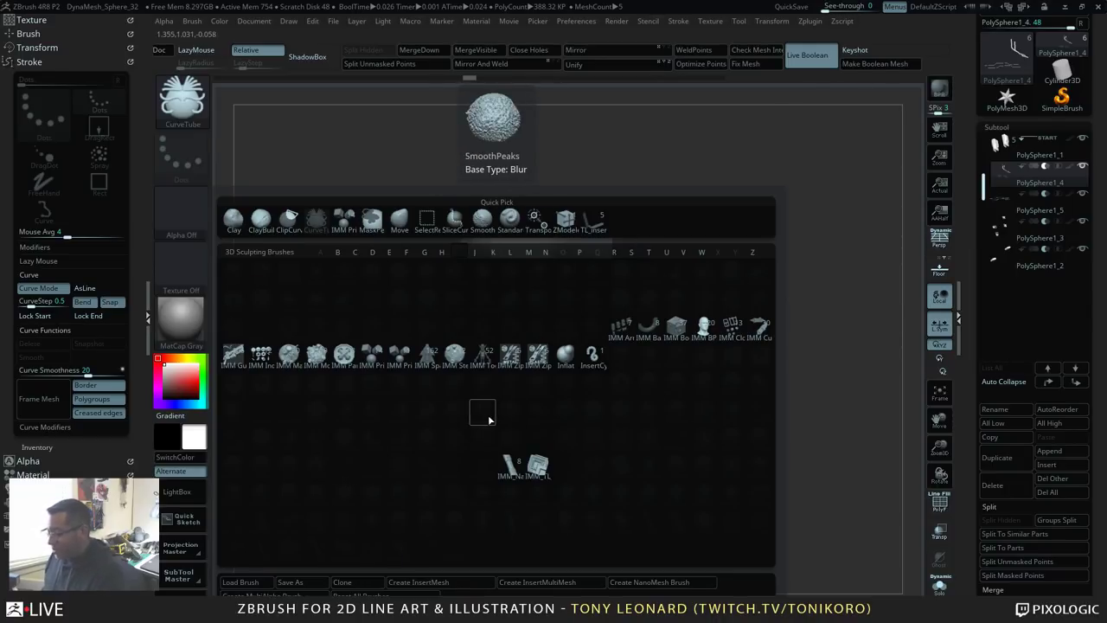
key("p")
key("b")
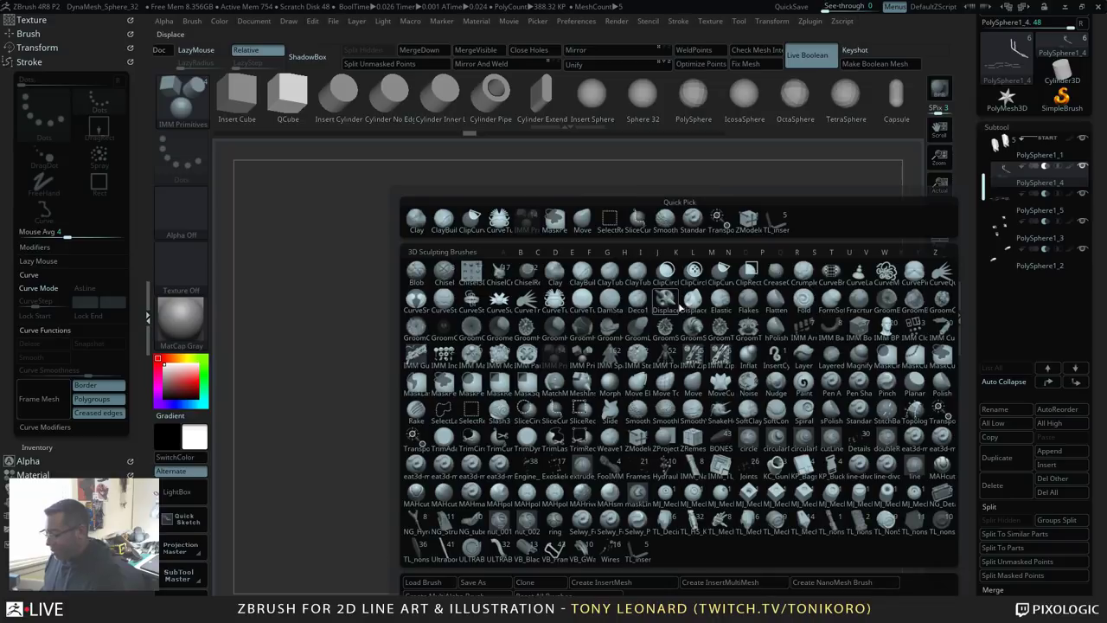
key("t")
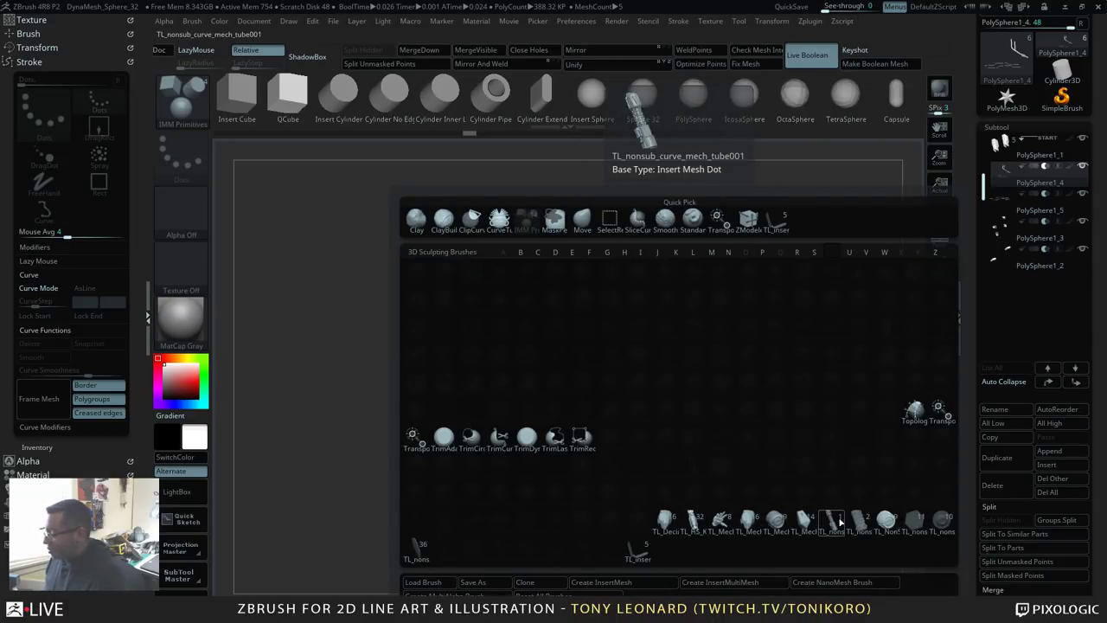
left_click(915, 521)
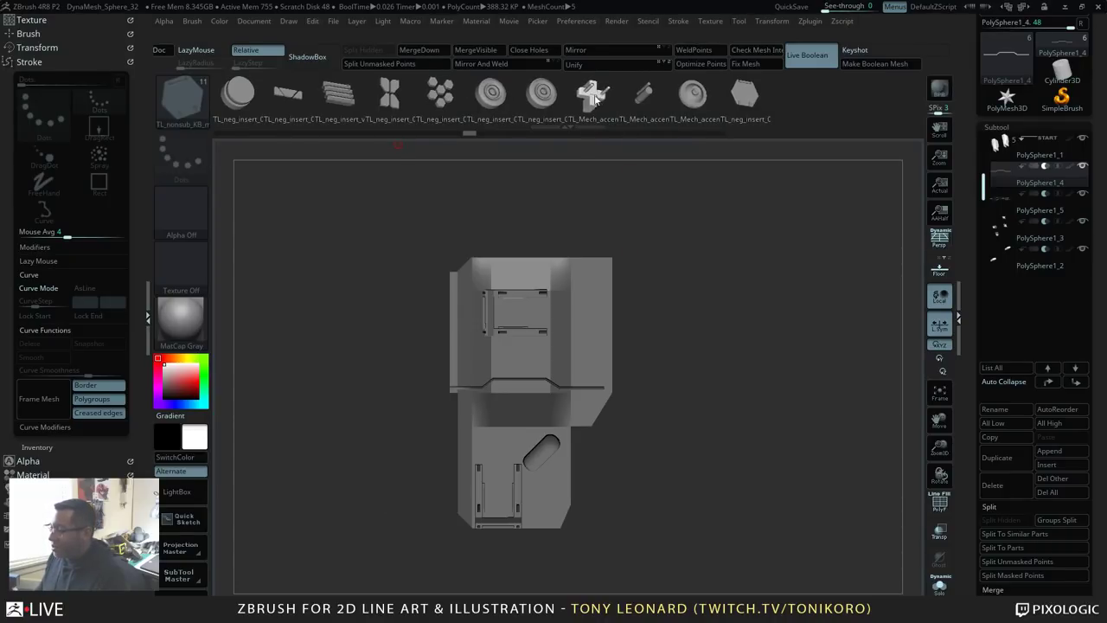
Step: Insert the cross-shaped mech accent on the outer upper corner of the front panel in the PolySphere1_1 subtool
mouse_move(719, 323)
left_mouse_down("alt")
mouse_move(753, 408)
mouse_move(864, 428)
left_mouse_up("alt")
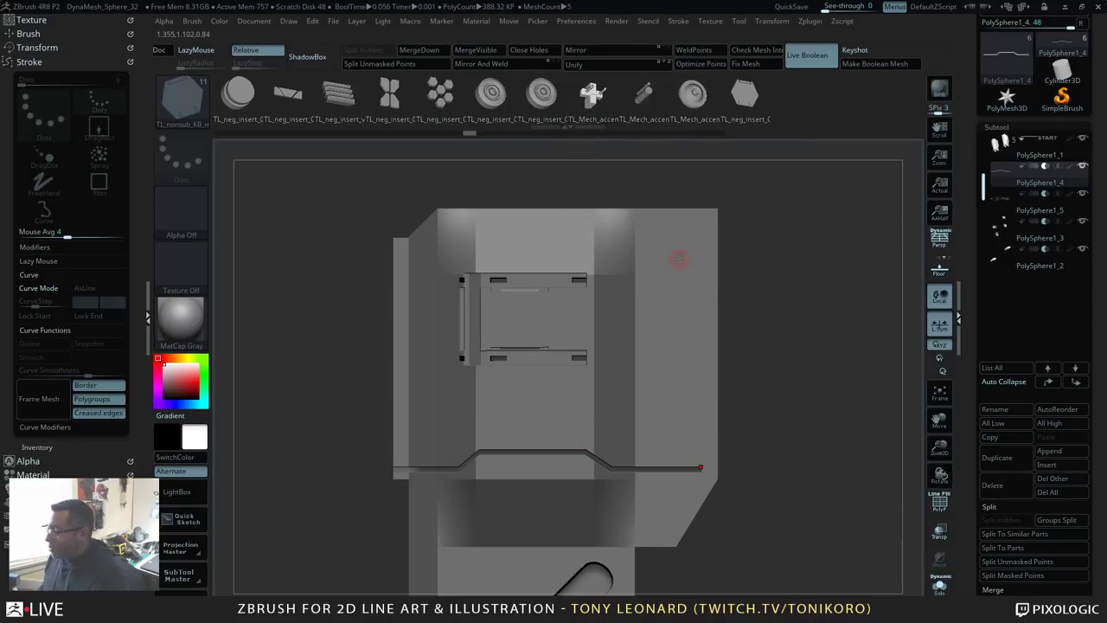
left_click(1004, 154)
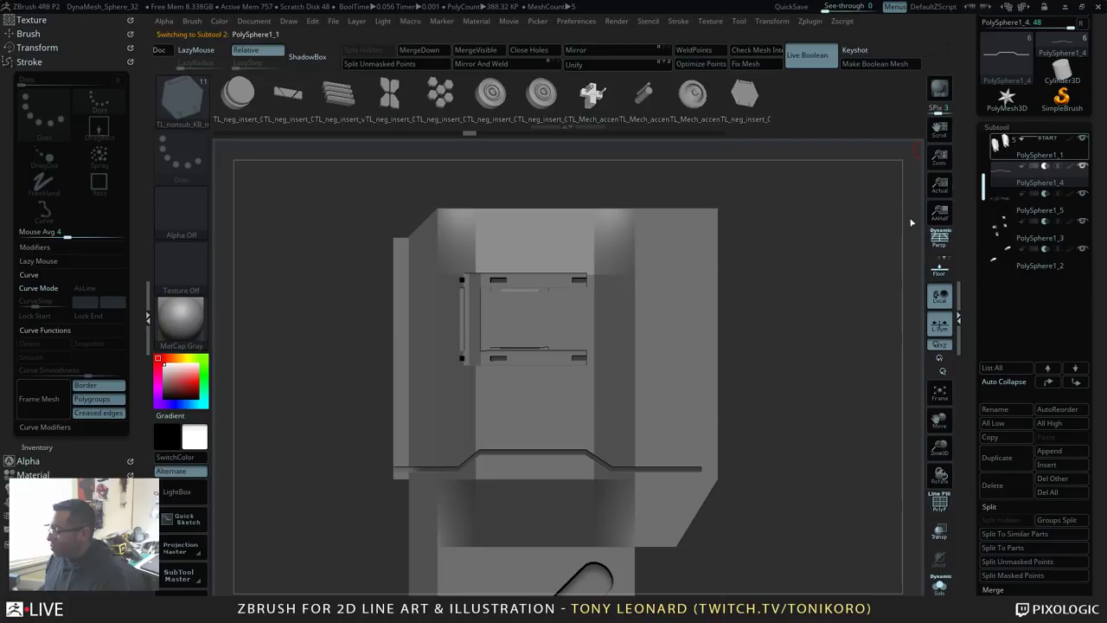
left_click_drag(675, 284, 676, 309)
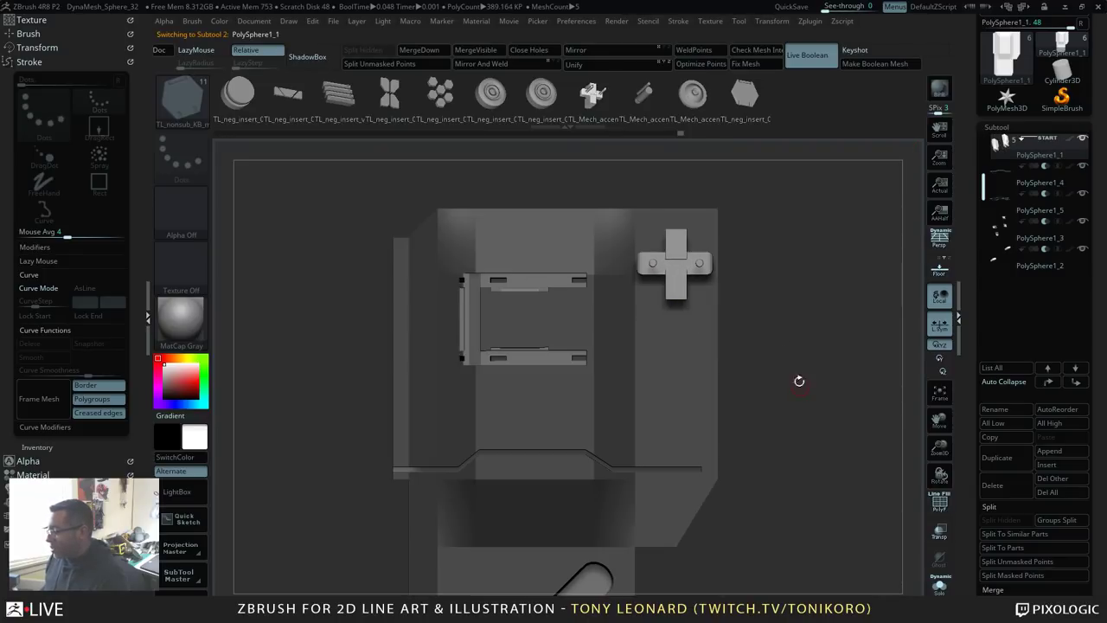
Step: Split the inserted cross into its own subtool and include it in the Live Boolean group as a subtractive cutter
left_click_drag(798, 381, 712, 273)
left_click(402, 64)
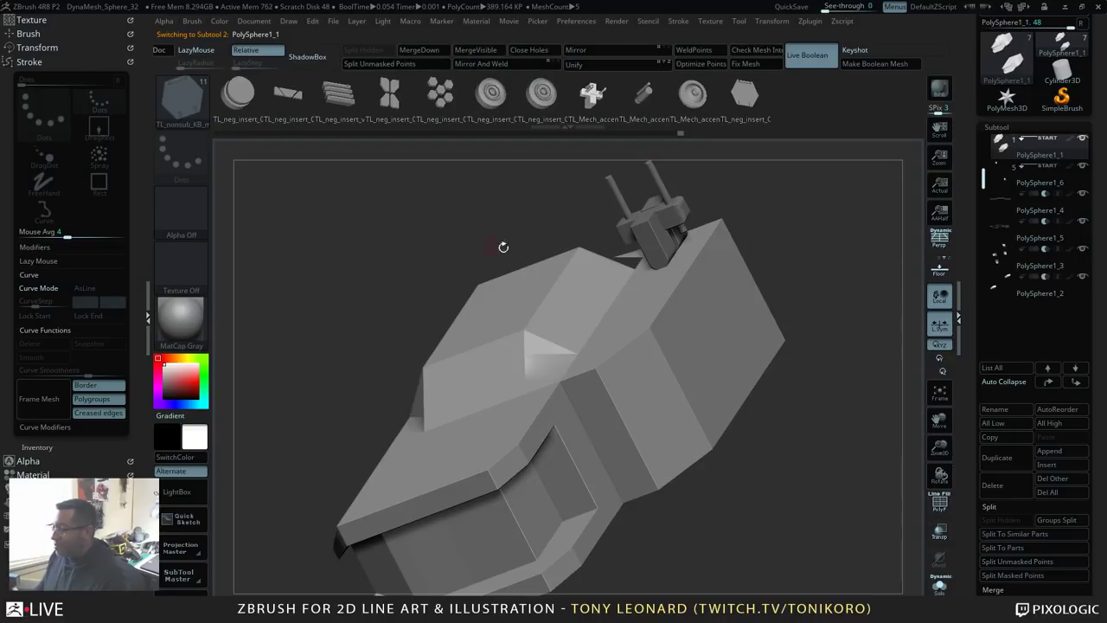
left_click(653, 241, "alt")
left_click_drag(806, 218, 737, 318, "alt")
mouse_move(1049, 147)
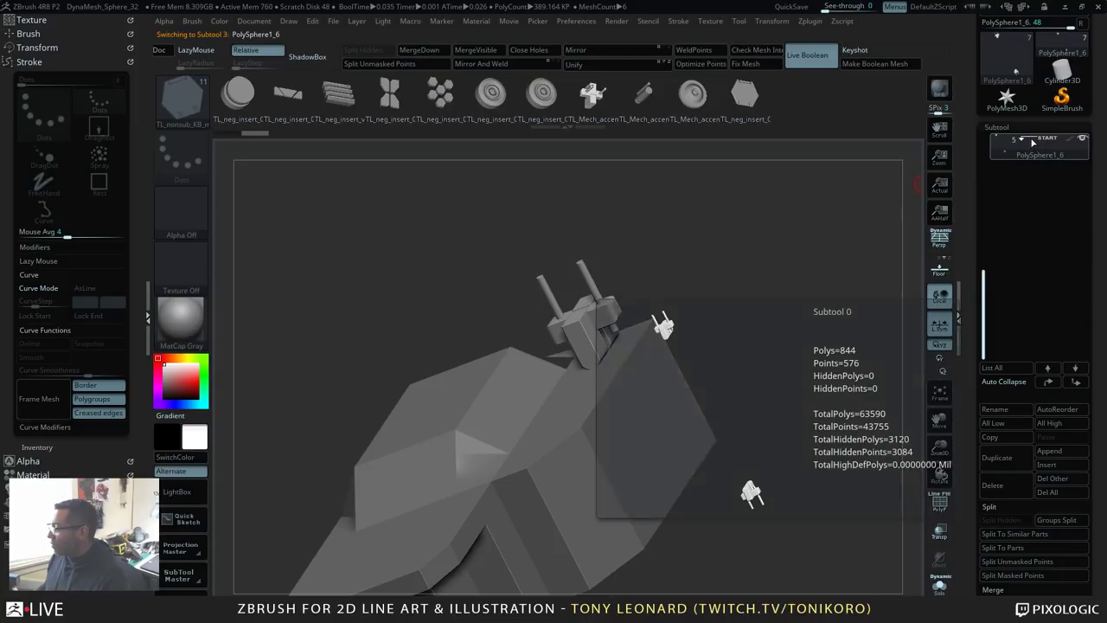
left_click(1046, 139)
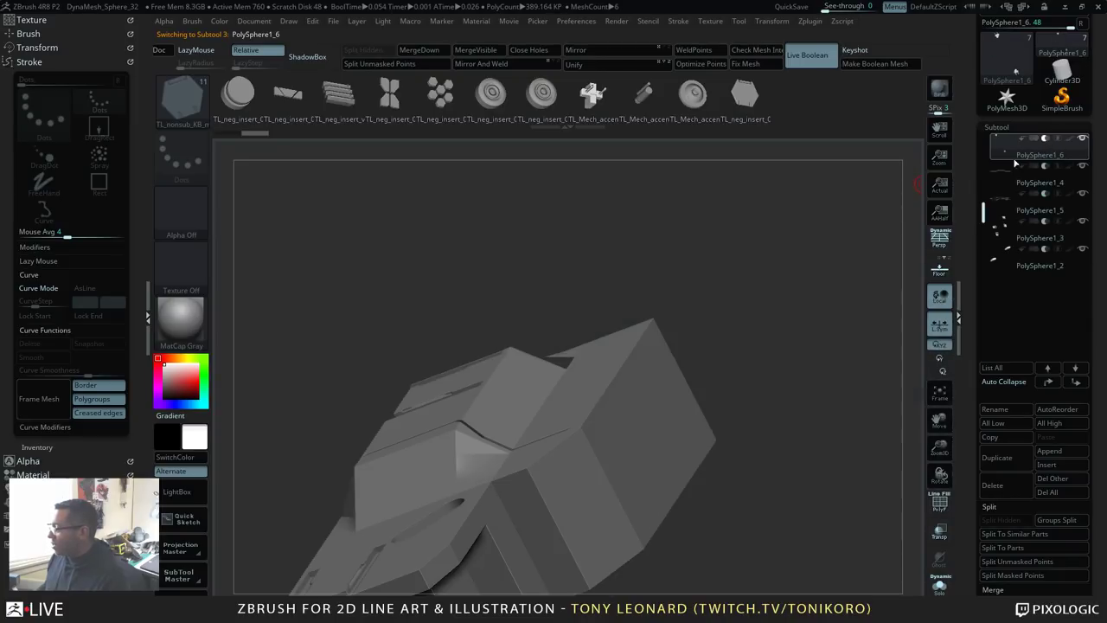
Step: Move the cross cutter with the gizmo into the panel surface so that it carves a recess
key("w")
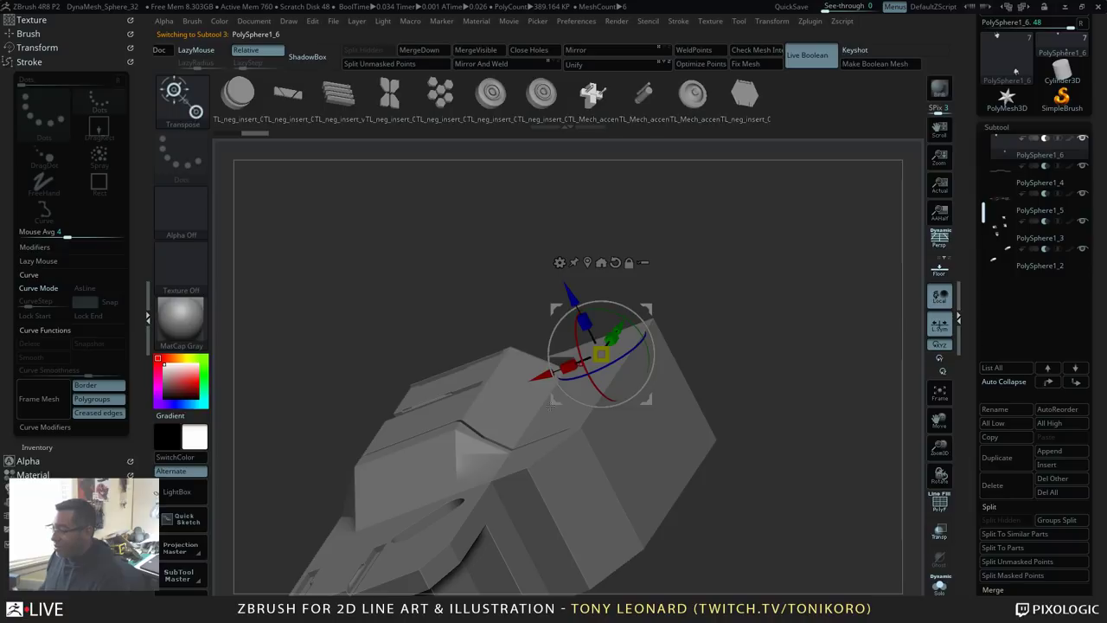
left_click_drag(570, 292, 588, 322)
left_click_drag(840, 342, 876, 414)
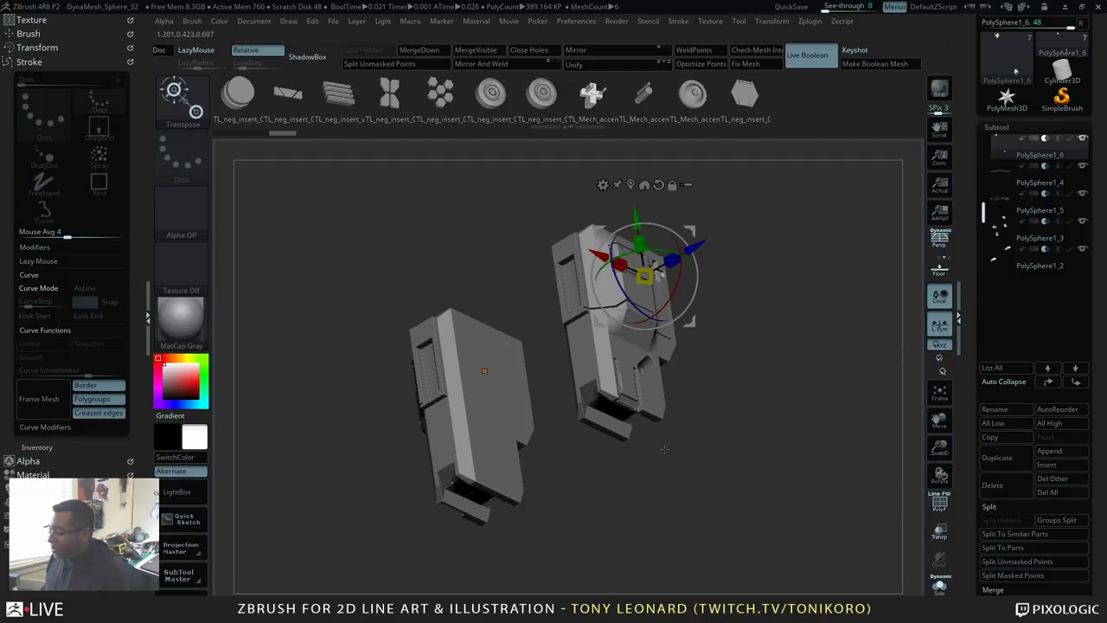
left_click_drag(737, 386, 809, 409)
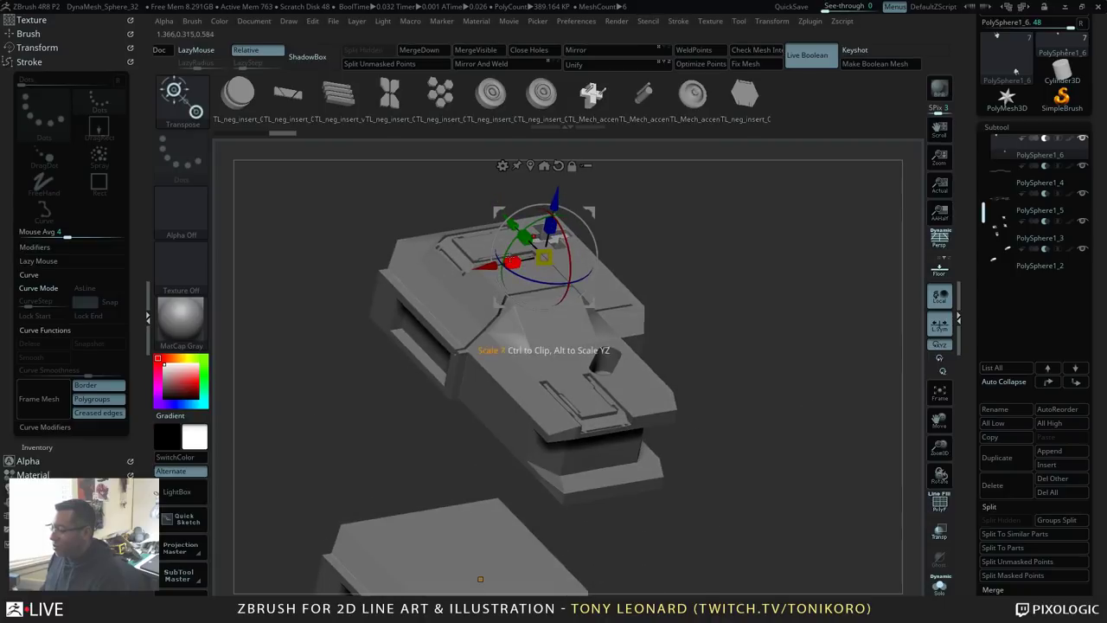
left_click_drag(782, 275, 816, 411)
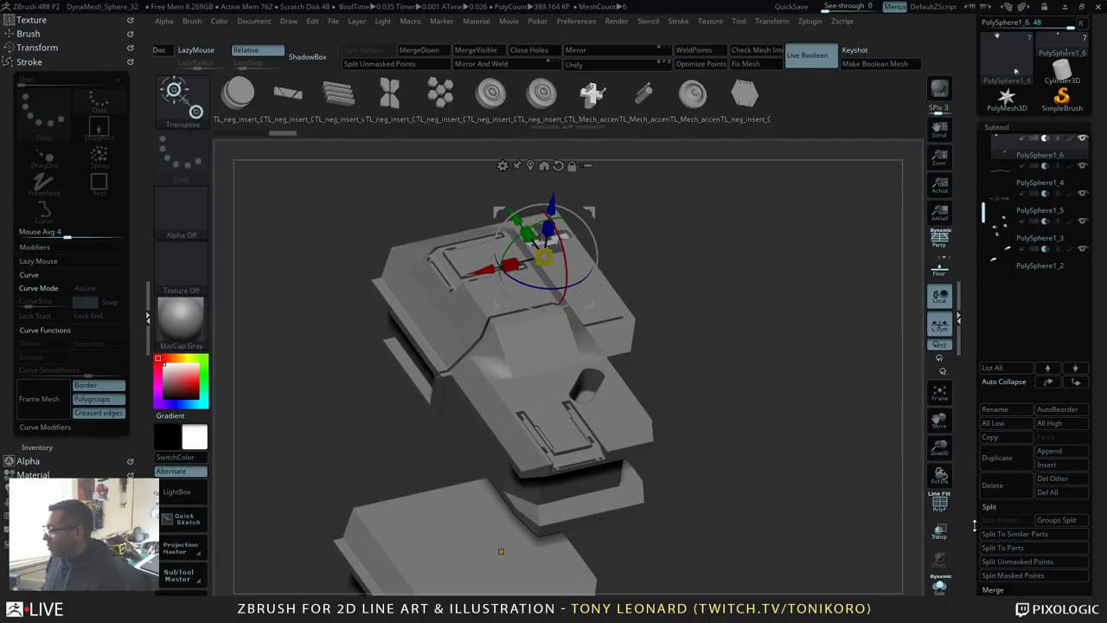
Step: Return to Draw mode and generate a Boolean mesh from the block and its subtractive cutters
left_click_drag(975, 525, 966, 216)
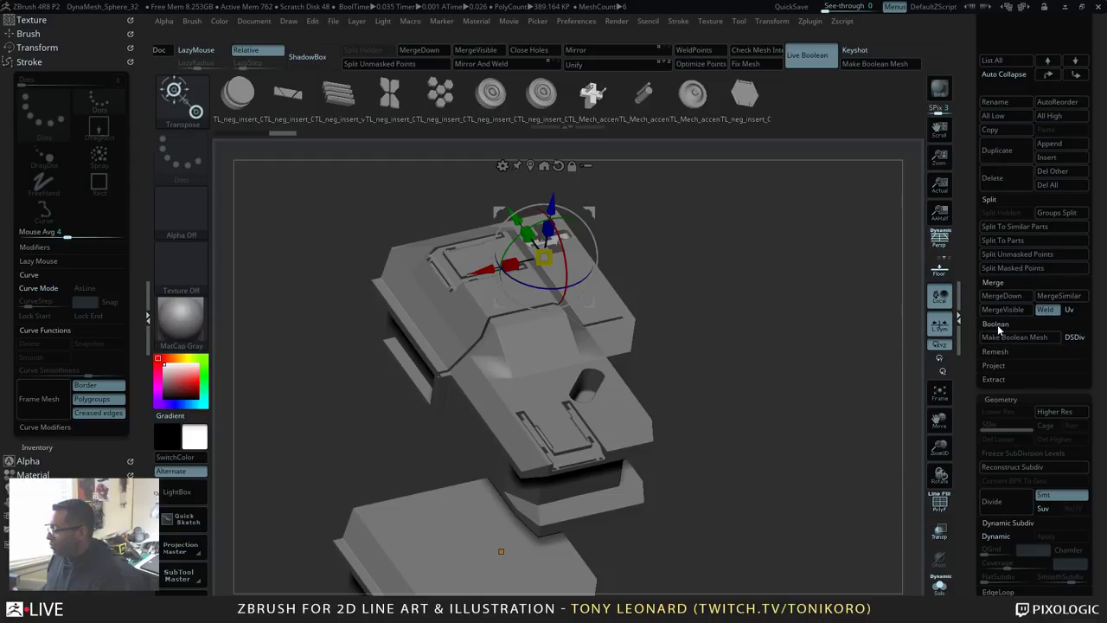
key("g")
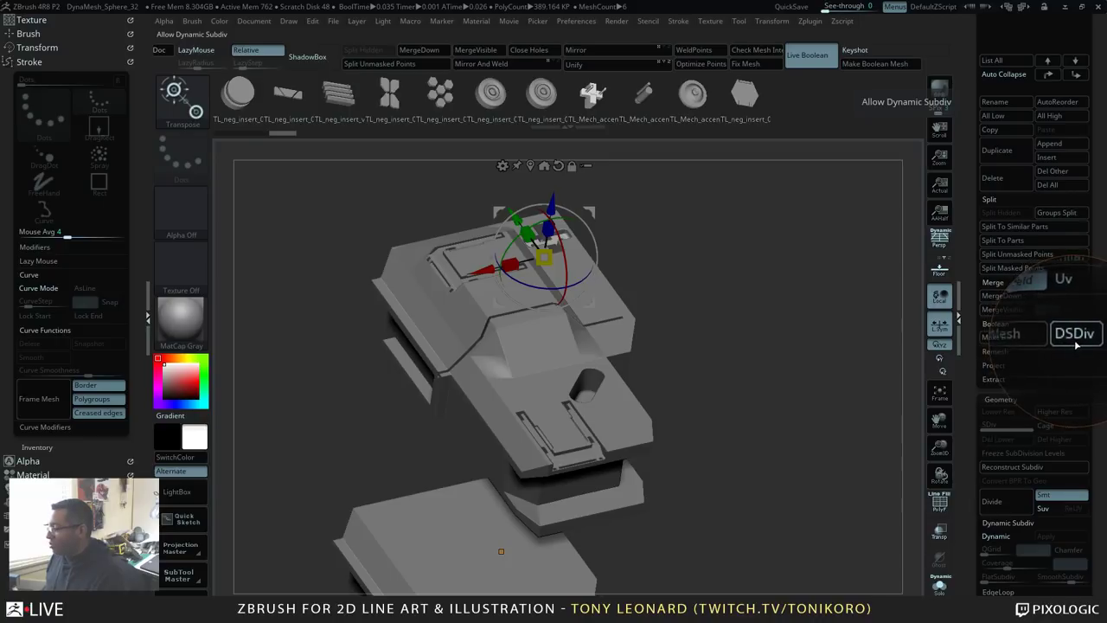
key("super+Escape")
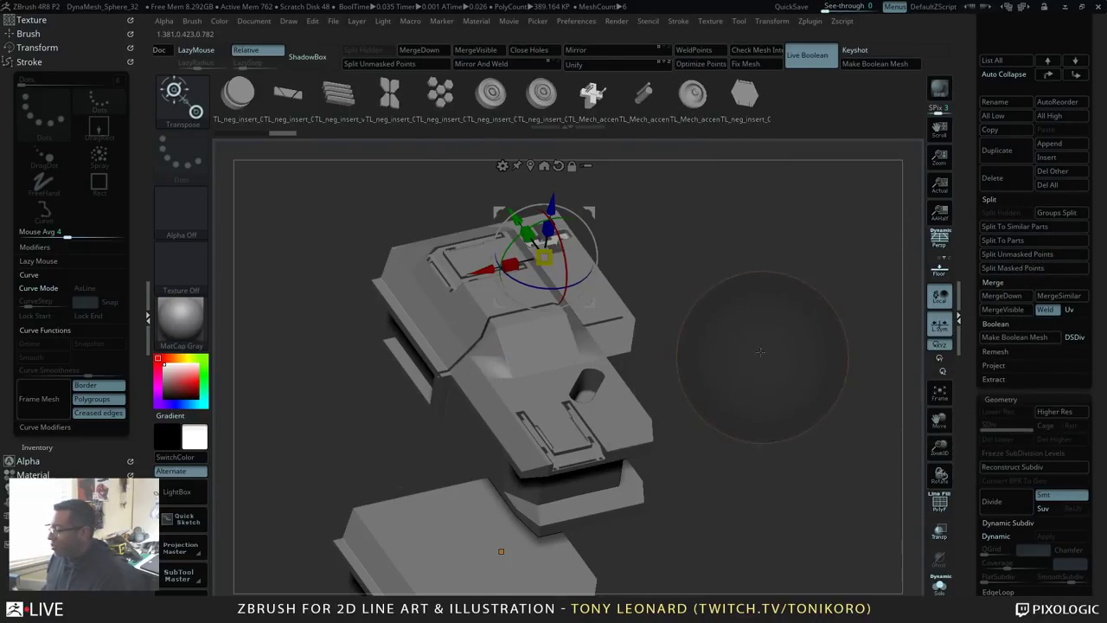
left_click_drag(662, 272, 647, 213)
right_click_drag(434, 237, 496, 250, "alt")
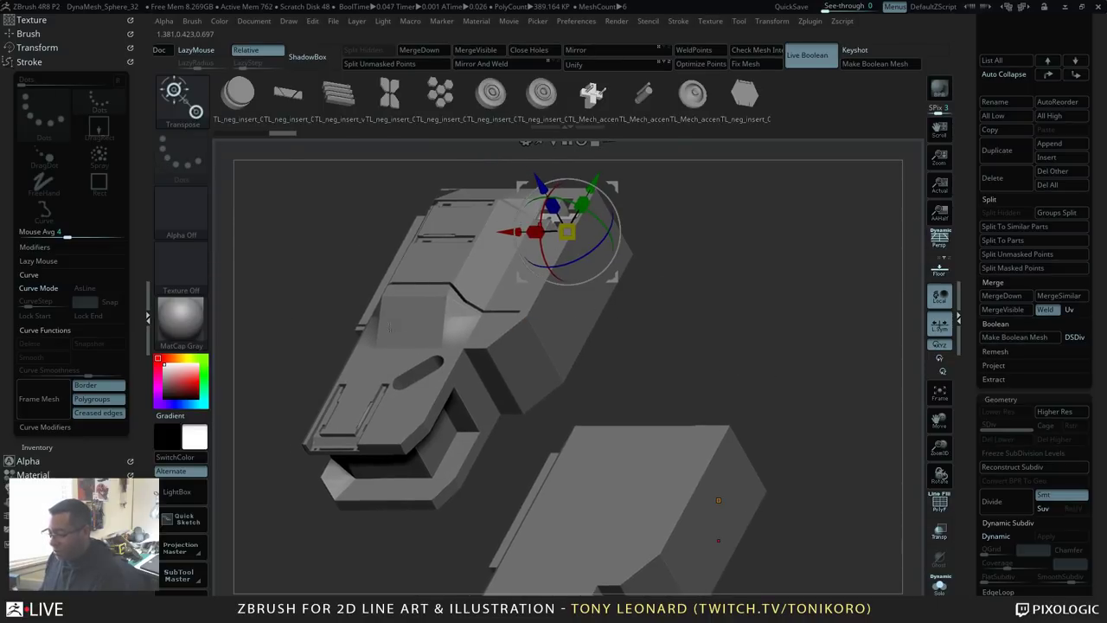
key("q")
right_click_drag(752, 305, 751, 296, "alt")
left_click_drag(751, 296, 754, 343, "alt")
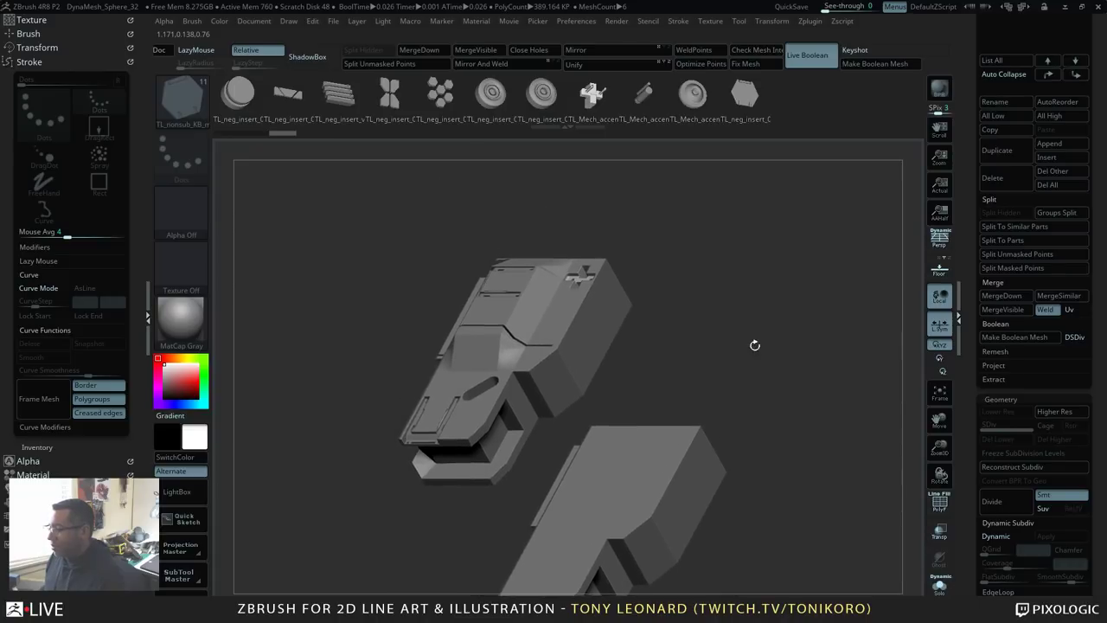
left_click_drag(966, 142, 964, 270)
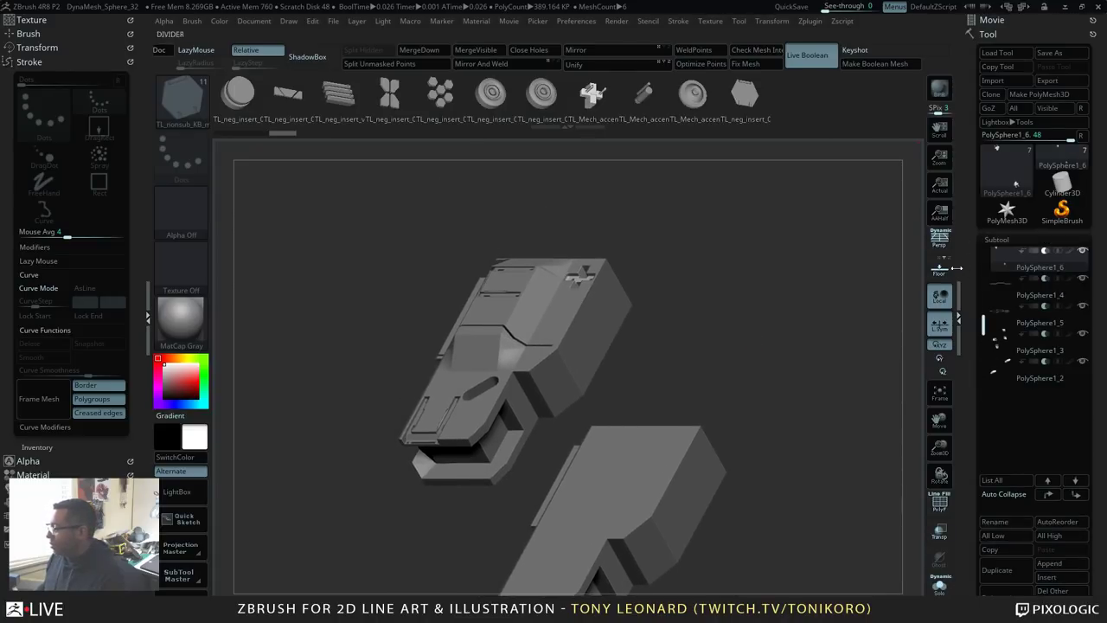
left_click_drag(968, 552, 967, 479)
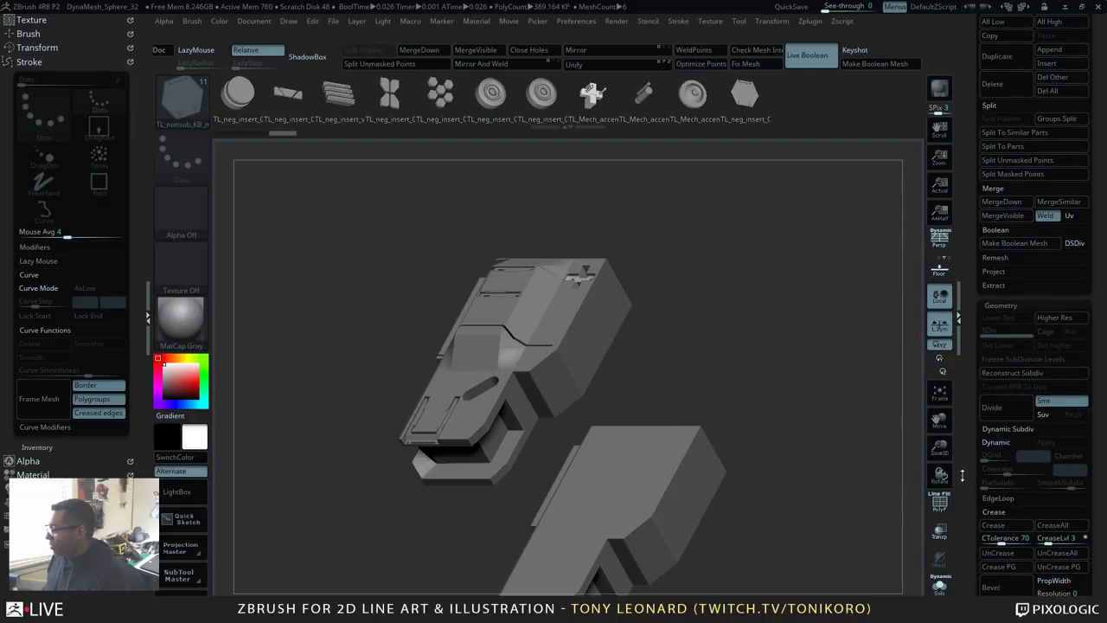
left_click(1014, 246)
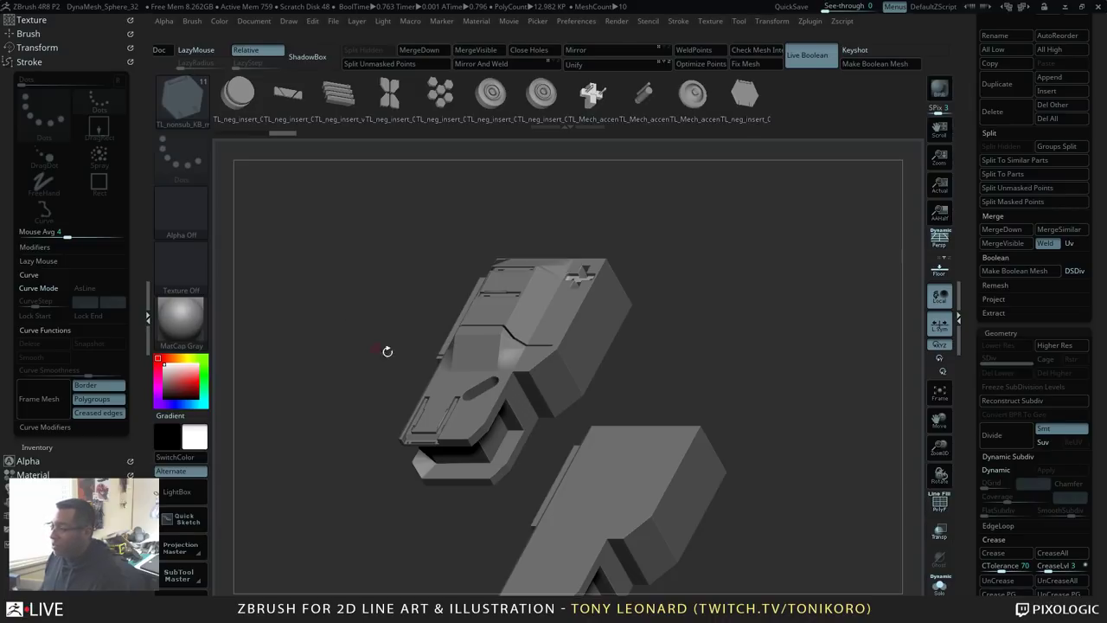
Step: Inspect the carved panels, the available tools and the subtool list following the Boolean operation
left_click_drag(652, 331, 783, 365)
left_click_drag(969, 150, 958, 290)
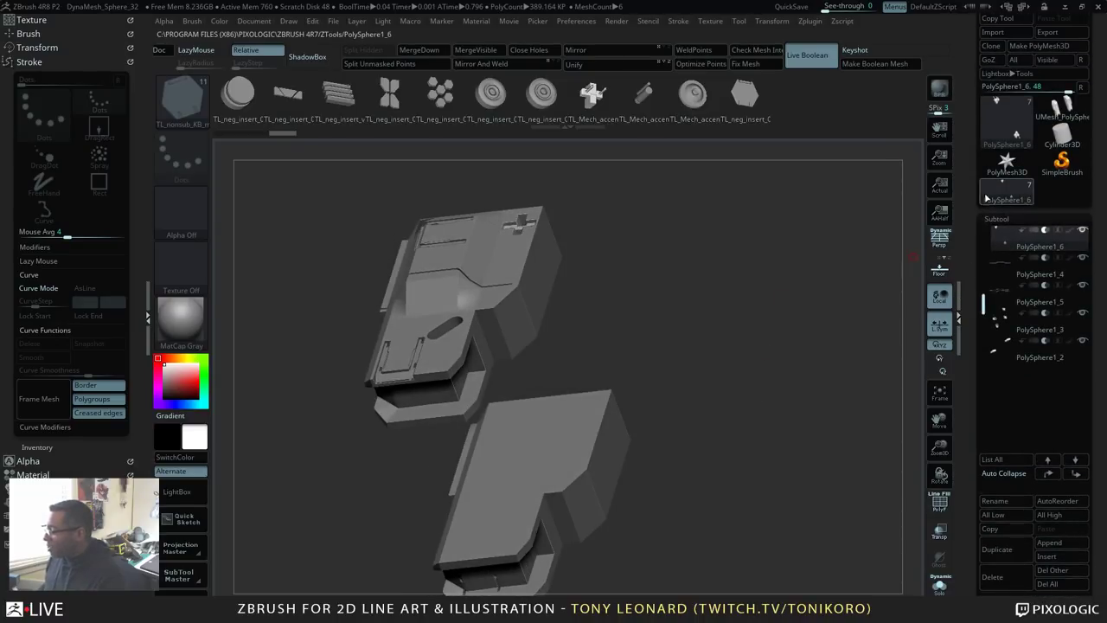
left_click_drag(791, 437, 722, 386, "alt")
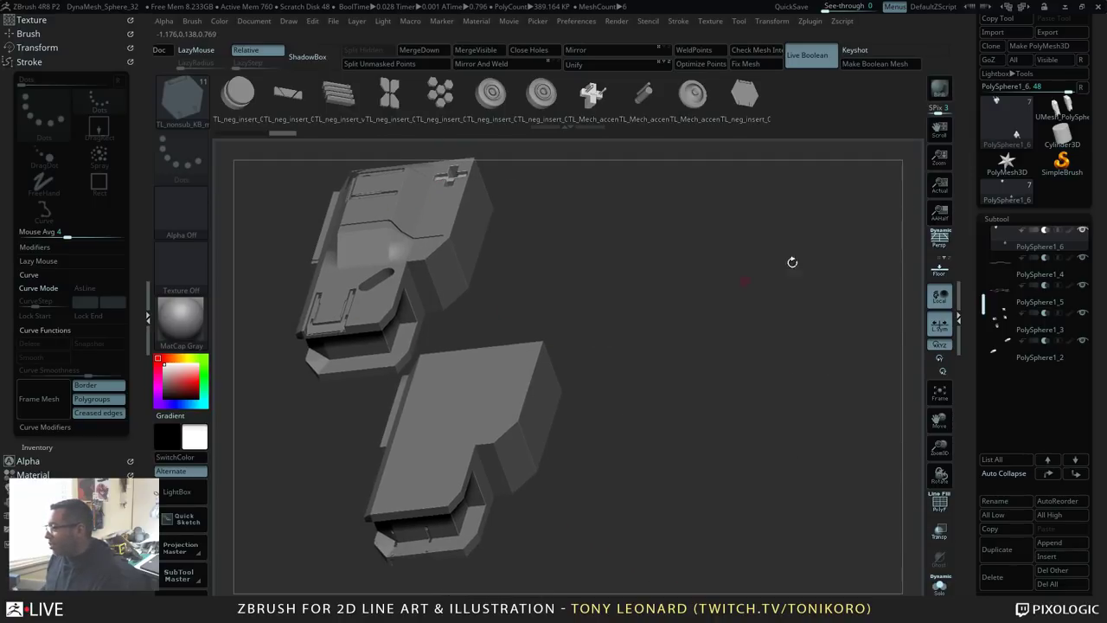
left_click_drag(981, 307, 984, 251)
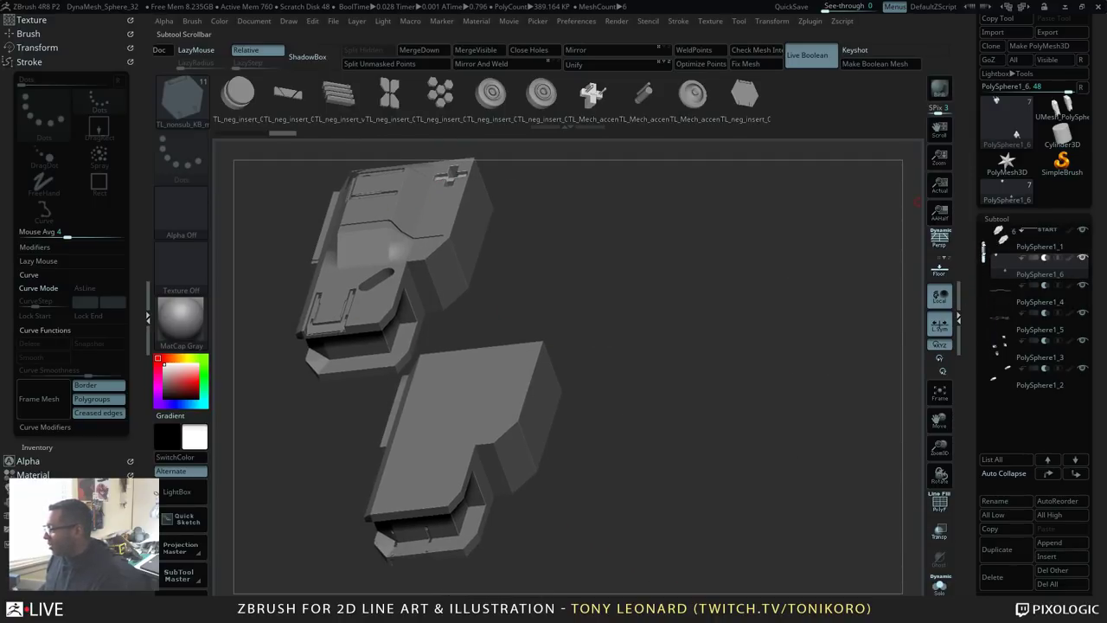
Step: Select the PolySphere1_1 base block and collapse its Live Boolean group in the subtool list
left_click(1029, 234)
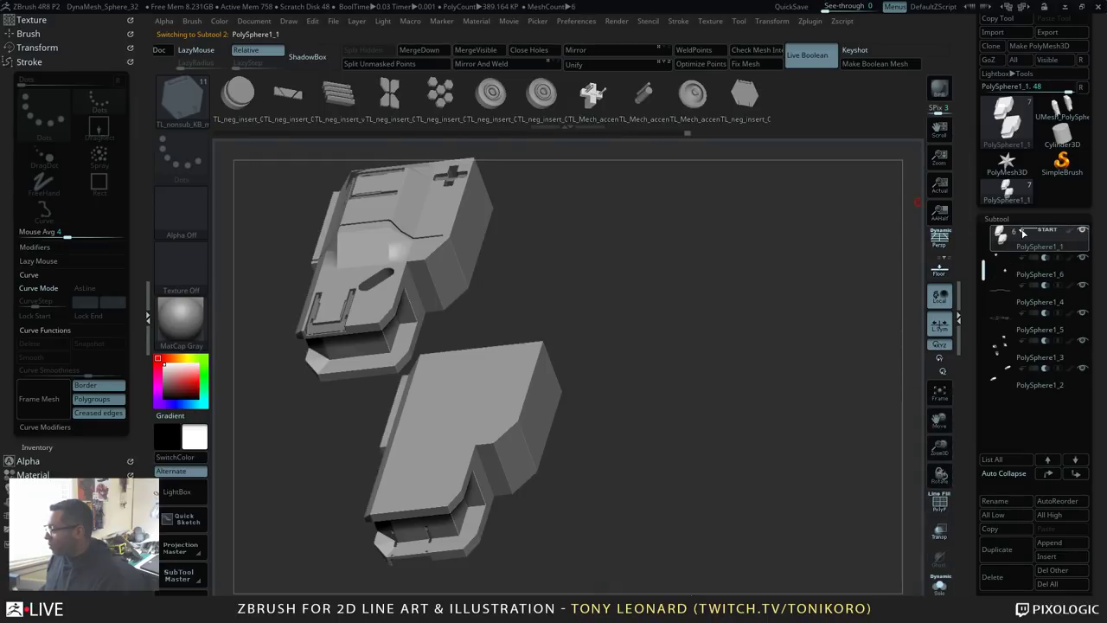
left_click(1025, 232)
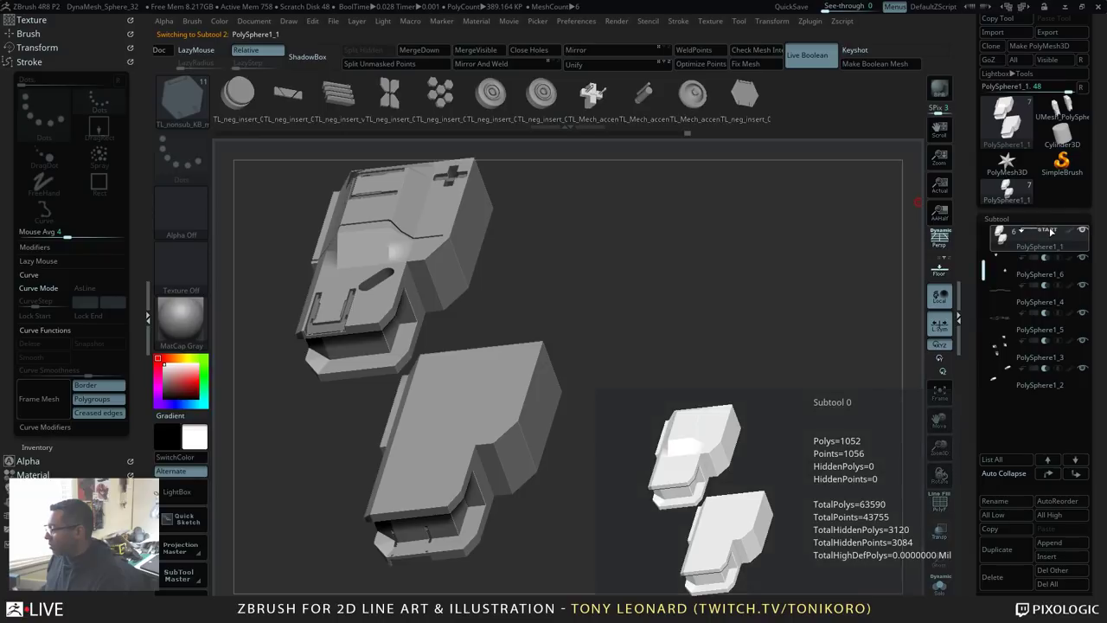
left_click(1050, 231)
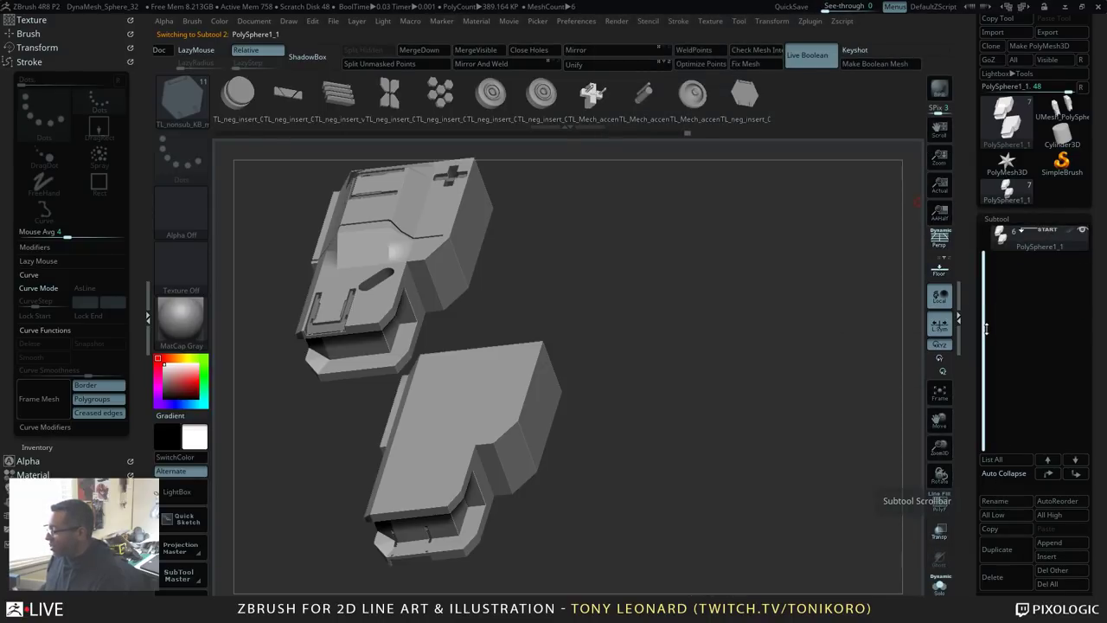
left_click_drag(986, 328, 986, 286)
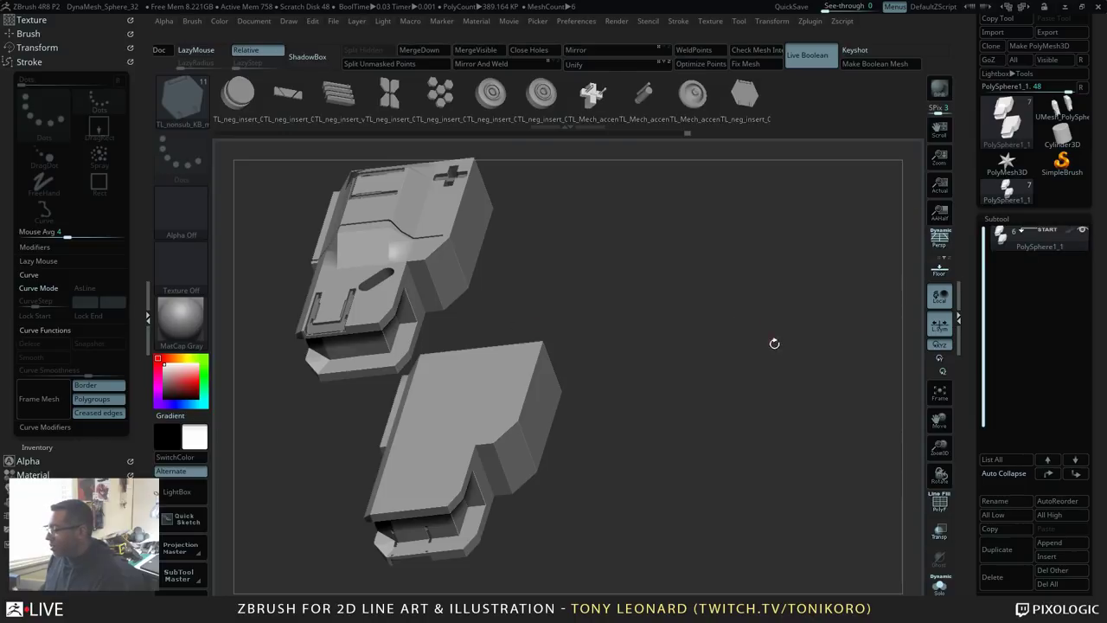
left_click_drag(773, 343, 885, 272)
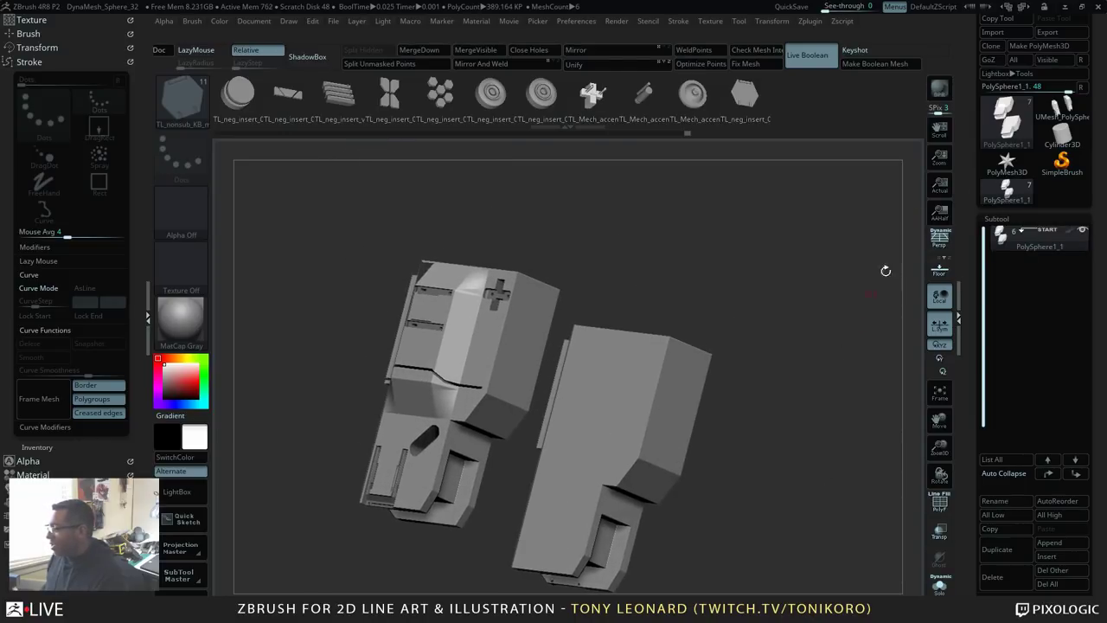
Step: Append the generated Boolean mesh UMesh_PolySphere1_2 to the model as a new subtool
left_click(1064, 544)
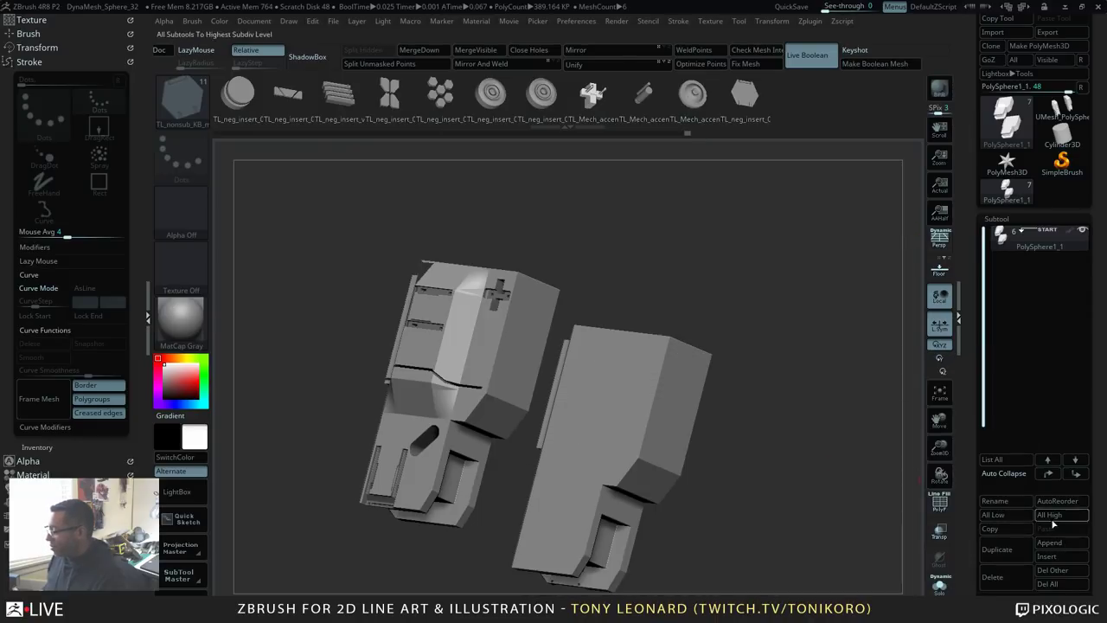
left_click(1051, 545)
left_click(715, 387)
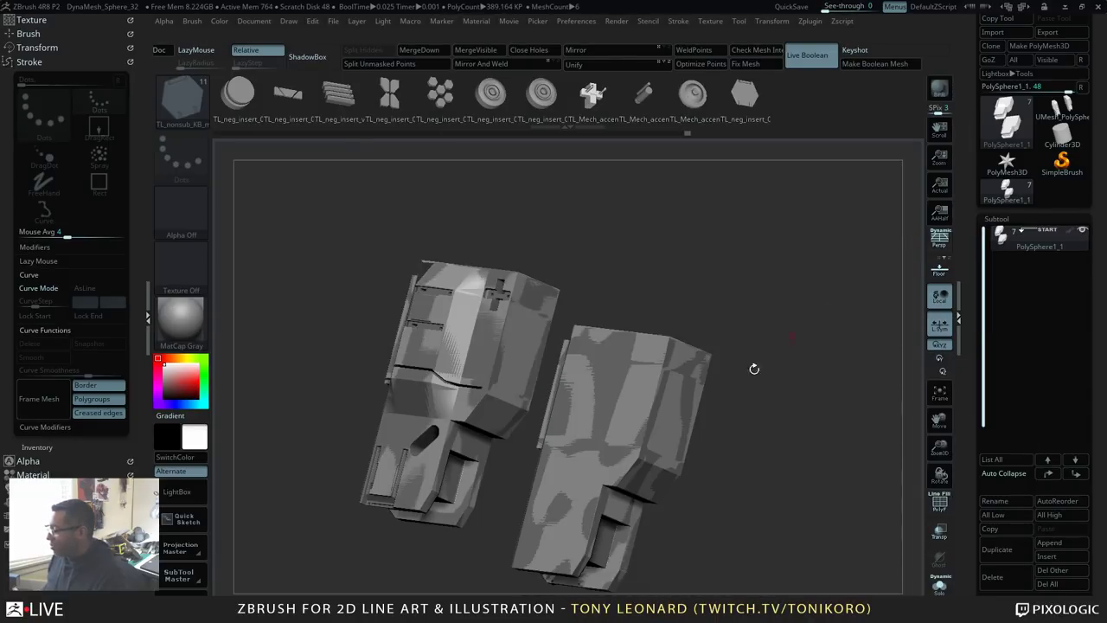
left_click_drag(802, 444, 917, 282)
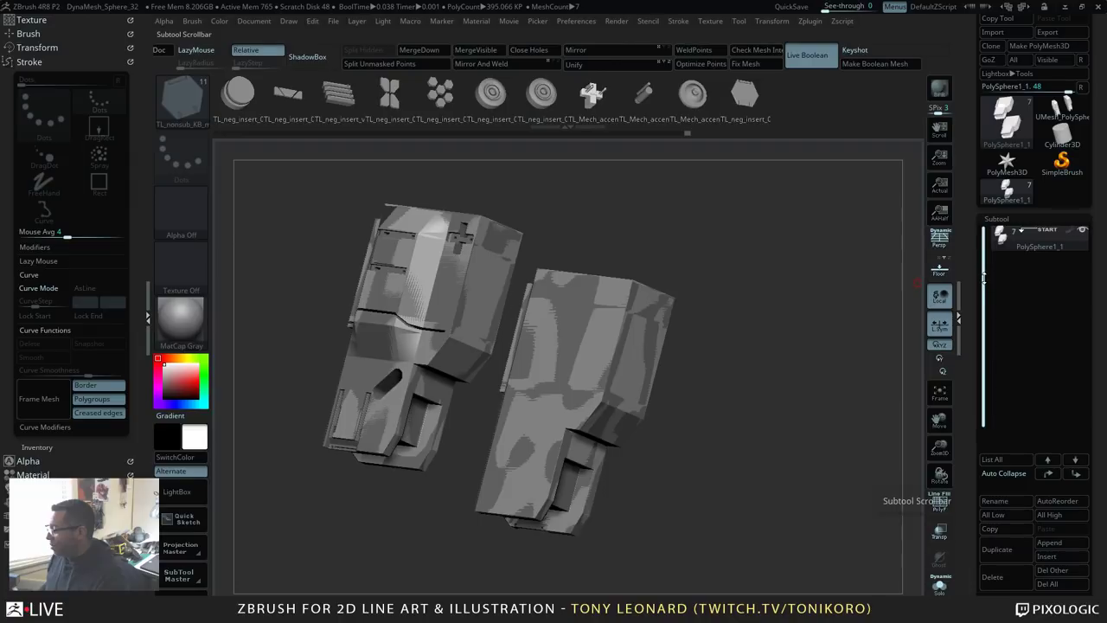
Step: Expand the Live Boolean group and move UMesh_PolySphere1_2 up the subtool order to sit above the PolySphere1_1 base block
left_click_drag(984, 277, 983, 245)
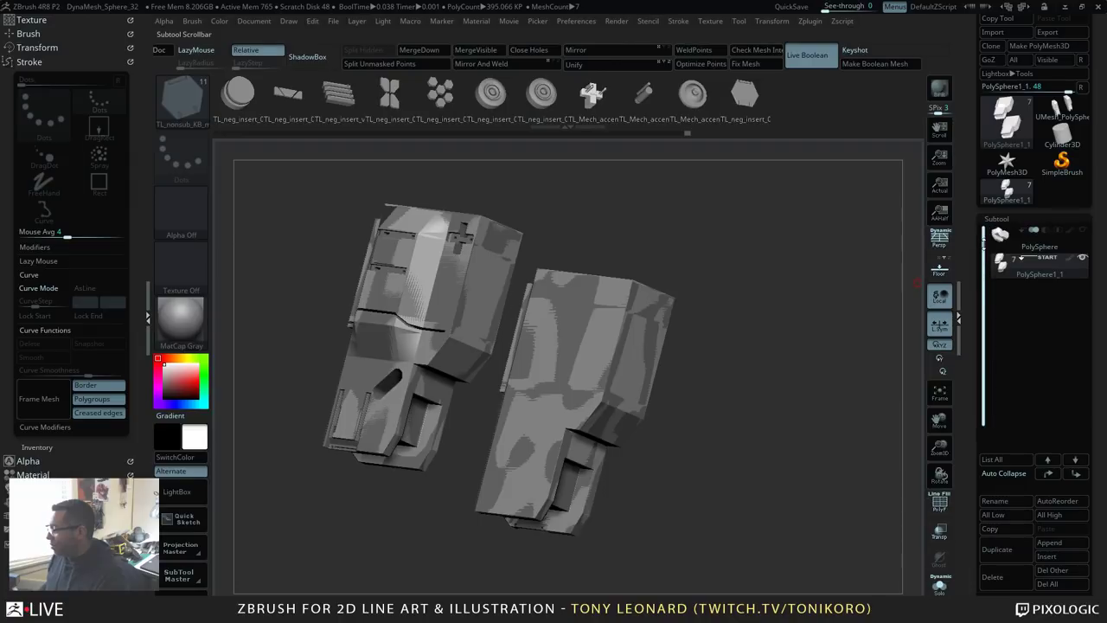
left_click(1047, 259)
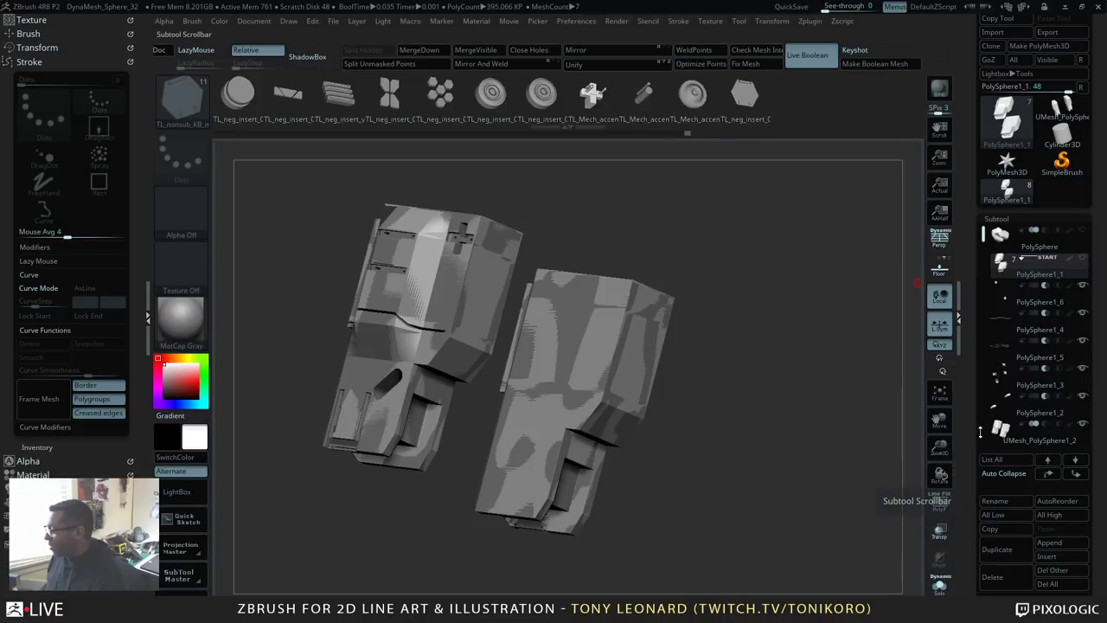
left_click(1020, 432)
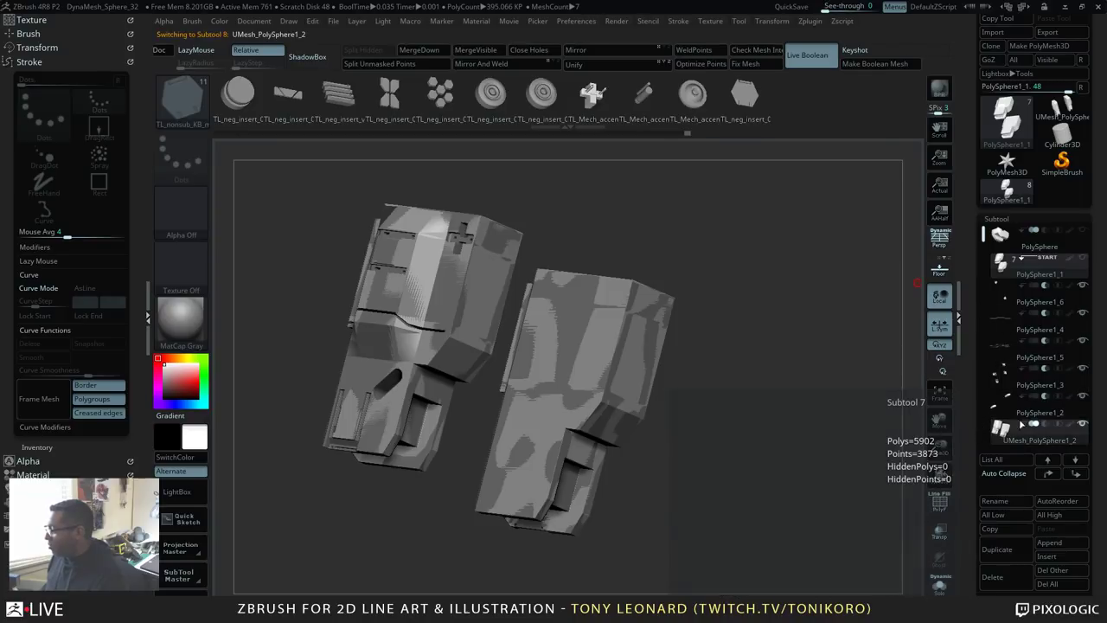
left_click(1050, 473)
left_click(1050, 473)
left_click(1049, 473)
left_click(1049, 473)
left_click(1049, 473)
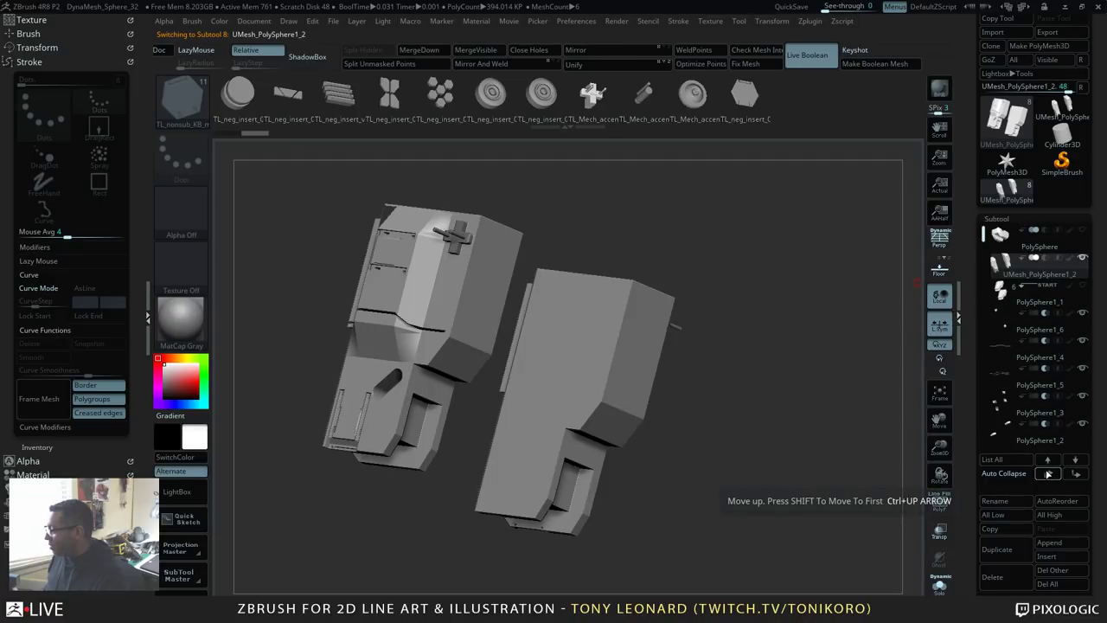
Step: Compare the original PolySphere1_1 group with the Boolean mesh, examining the carved panels up close
left_click(1044, 289)
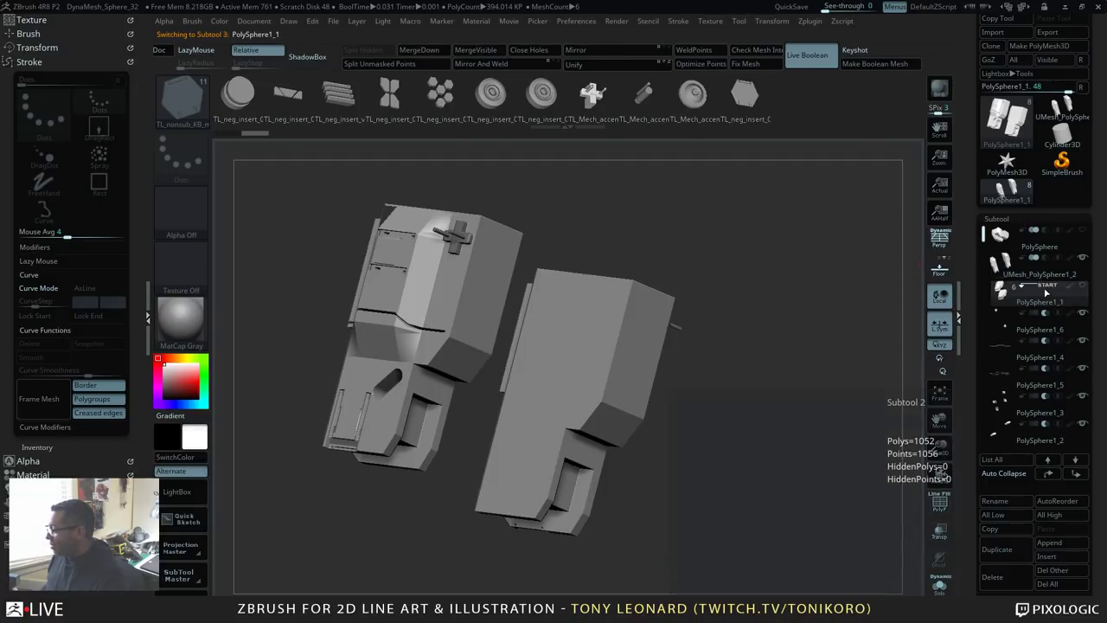
left_click(1048, 288)
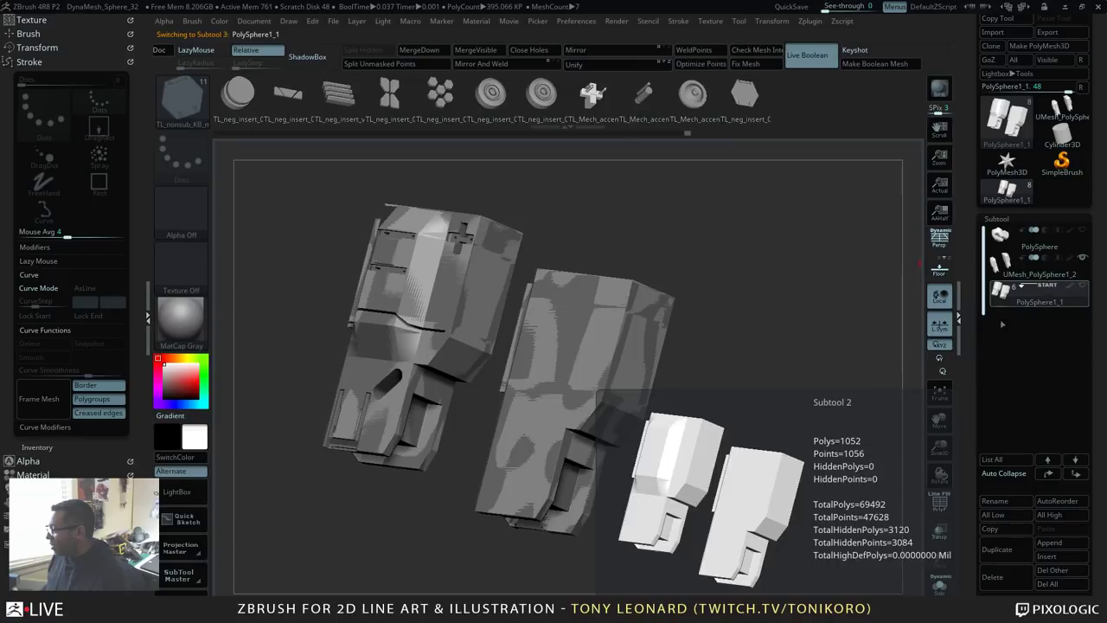
left_click(1011, 274)
left_click_drag(781, 430, 874, 398)
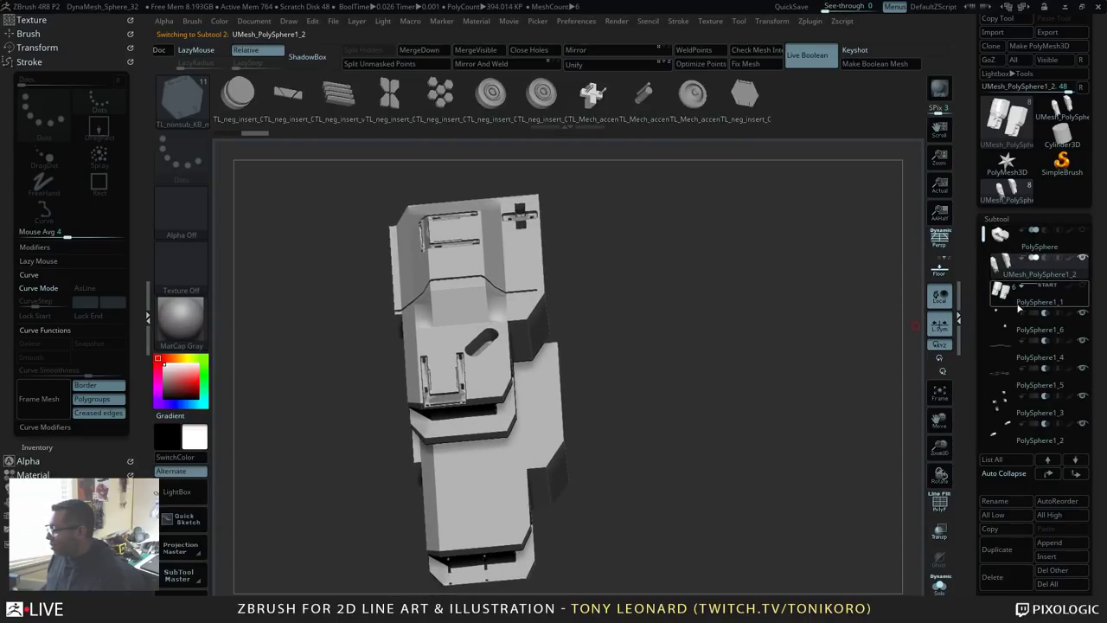
left_click_drag(805, 467, 912, 313)
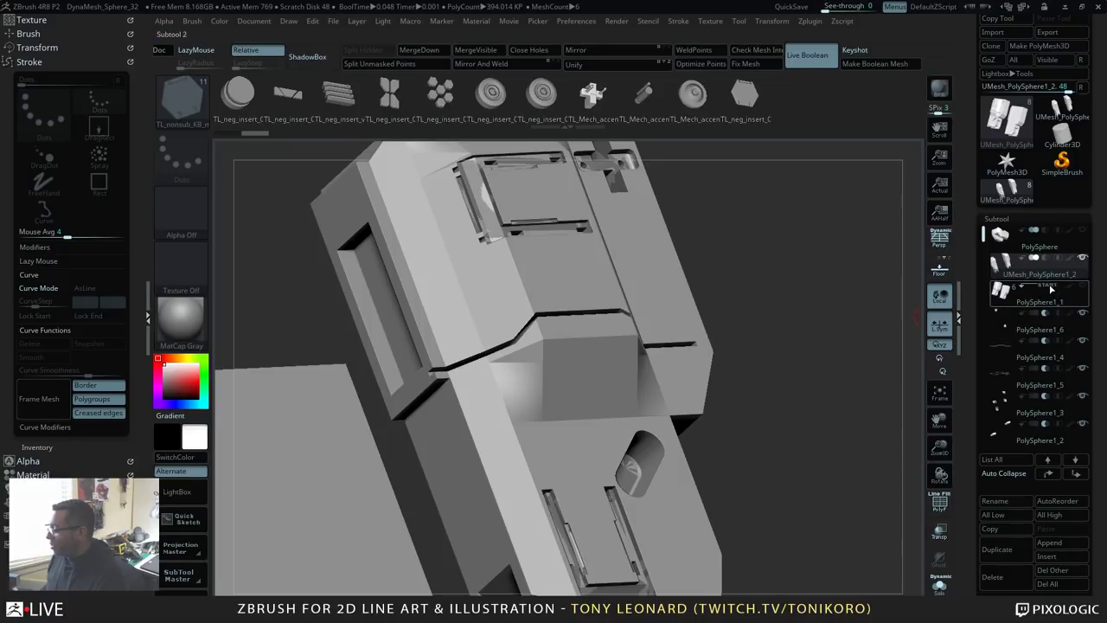
Step: Hide the cutters PolySphere1_6, 1_4, 1_5, 1_3 and 1_2, and make UMesh_PolySphere1_2 the active subtool
left_click(1048, 291)
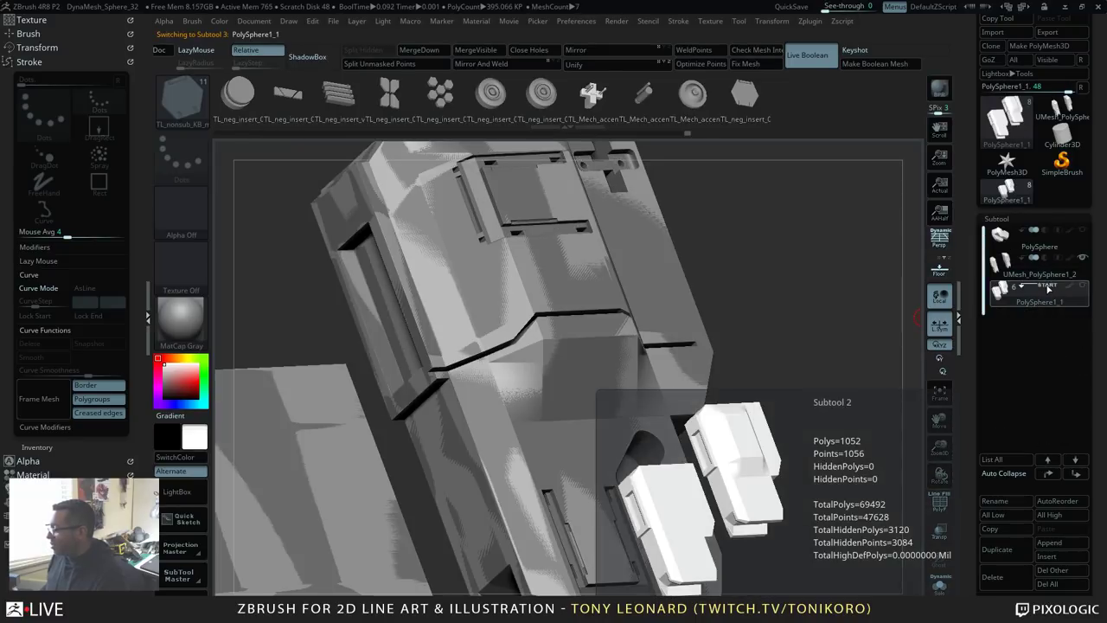
left_click(1049, 288)
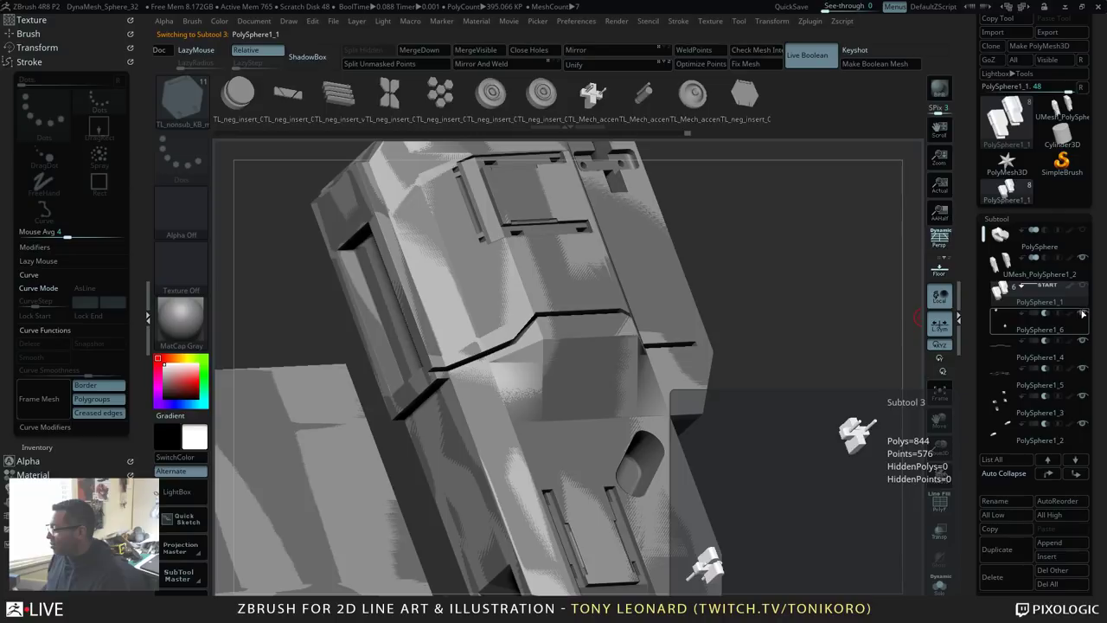
left_click(1082, 313)
left_click(1084, 370)
left_click(1083, 398)
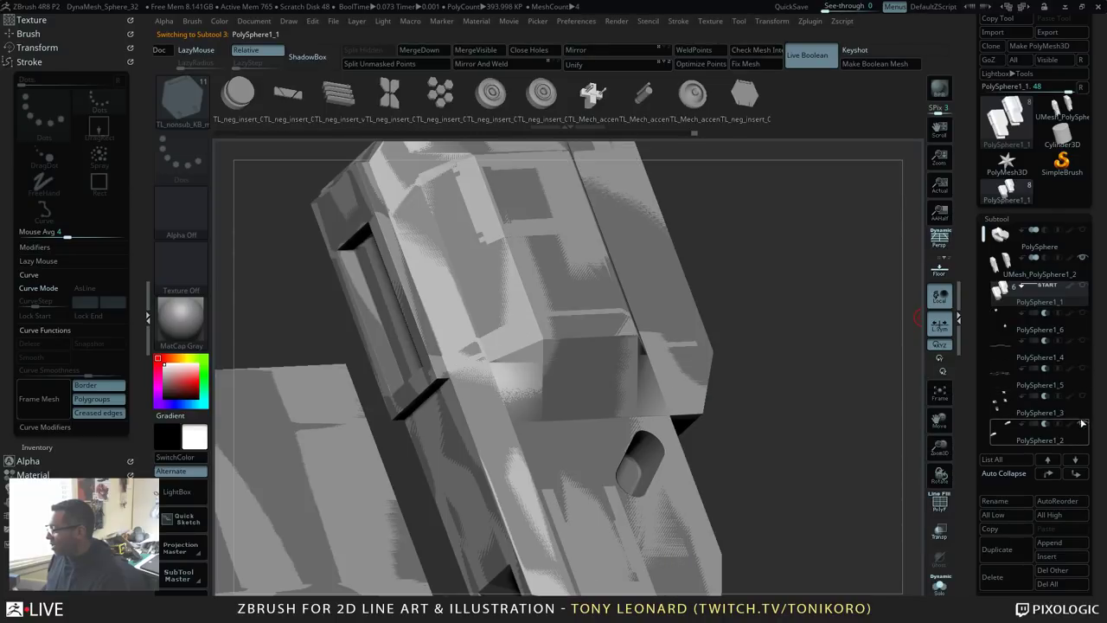
left_click(1082, 425)
left_click(1043, 286)
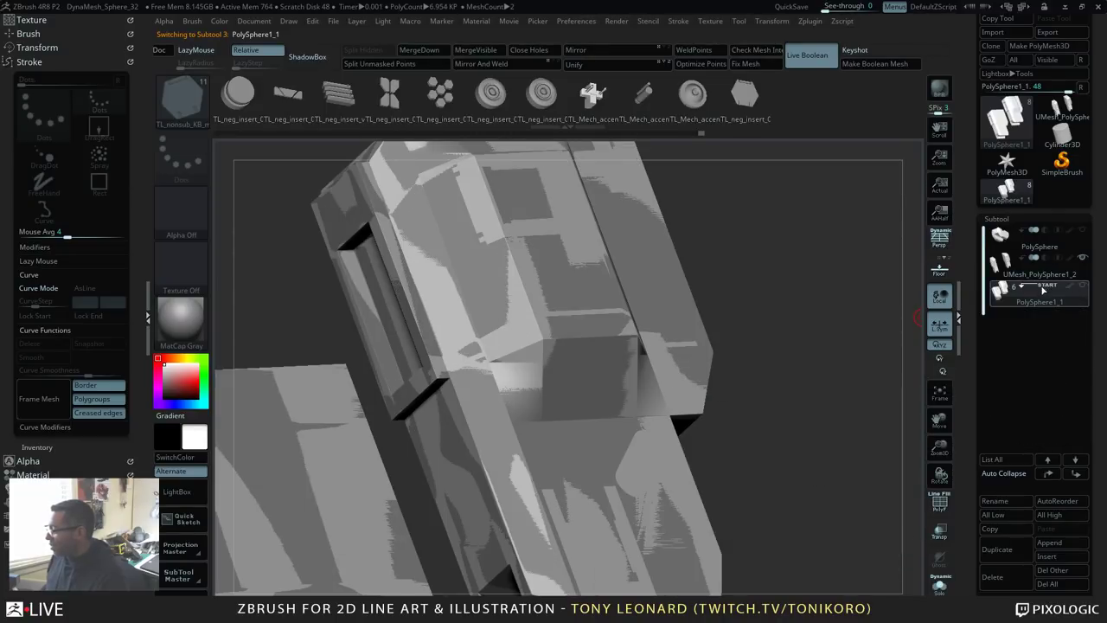
left_click(1042, 275)
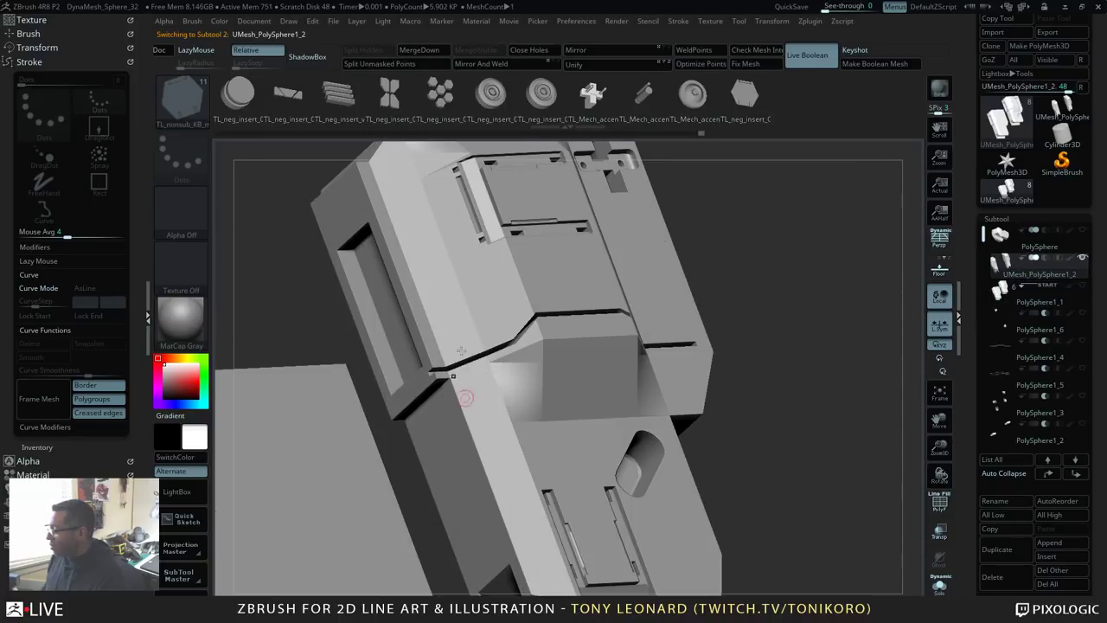
Step: Show the PolyFrame and examine the Boolean mesh's topology and polygroups around the carved panels and recesses from several sides
left_click_drag(857, 436, 852, 393, "alt")
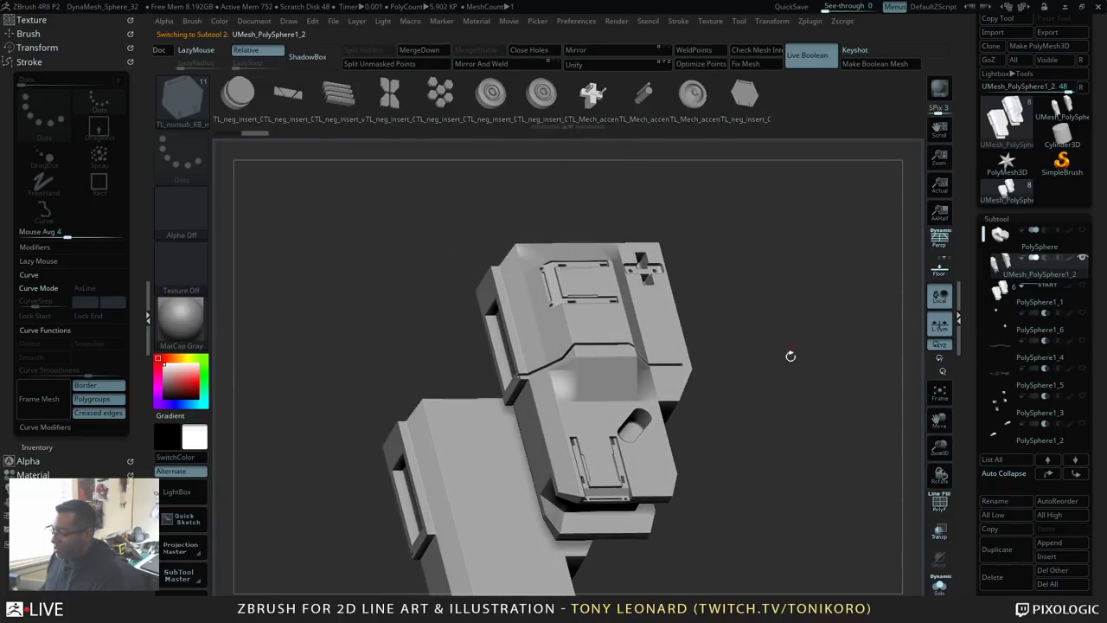
left_click_drag(790, 356, 743, 338)
key("shift+f")
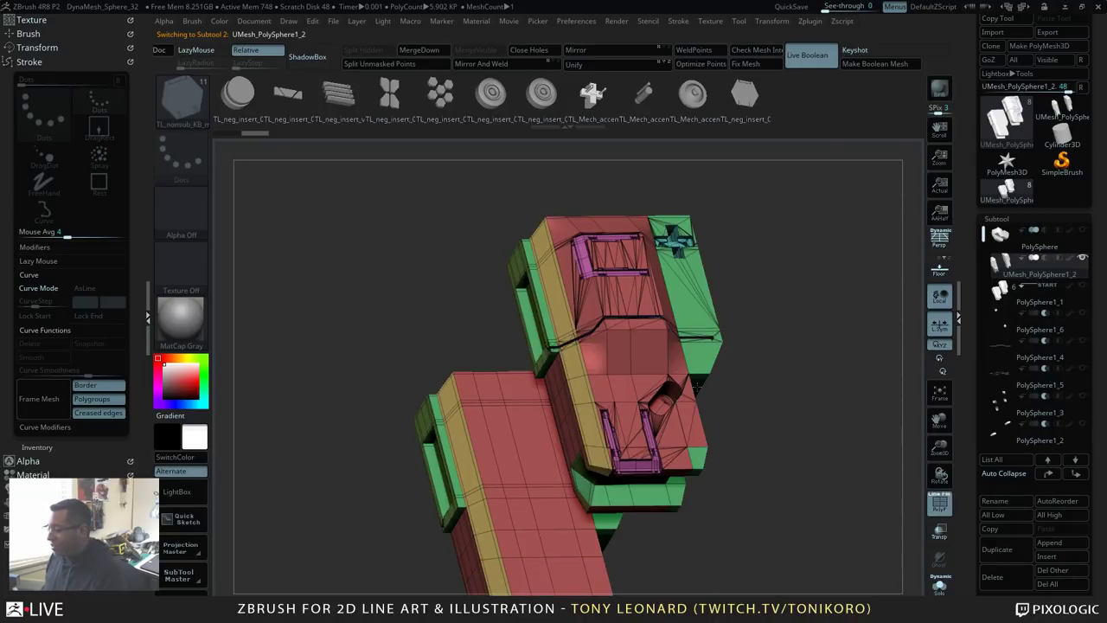
left_click_drag(848, 404, 831, 425, "alt")
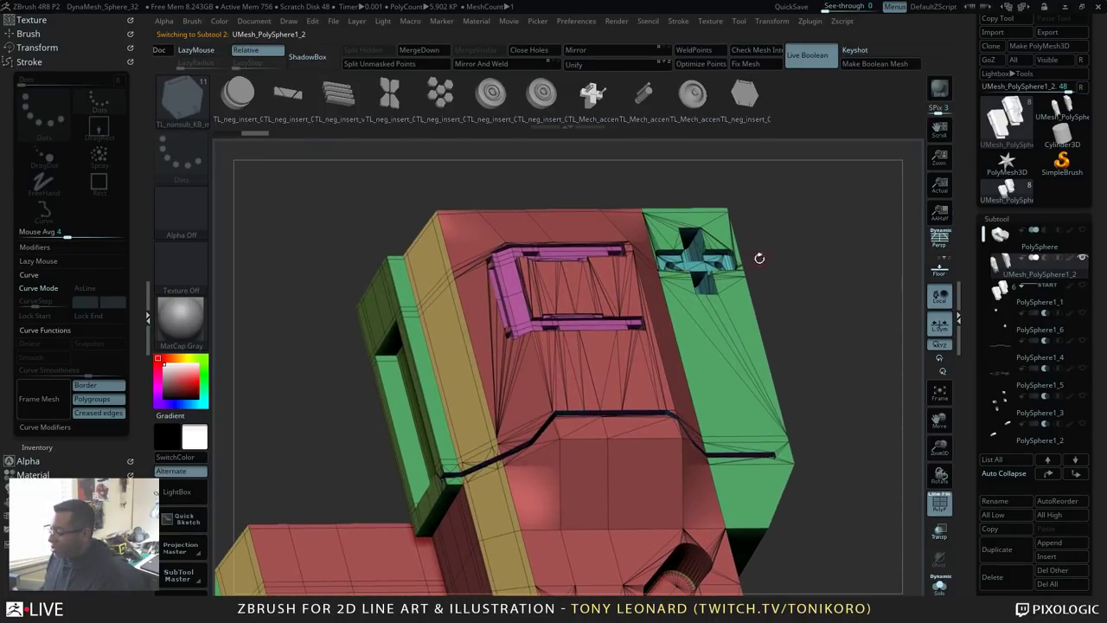
left_click_drag(858, 294, 646, 299)
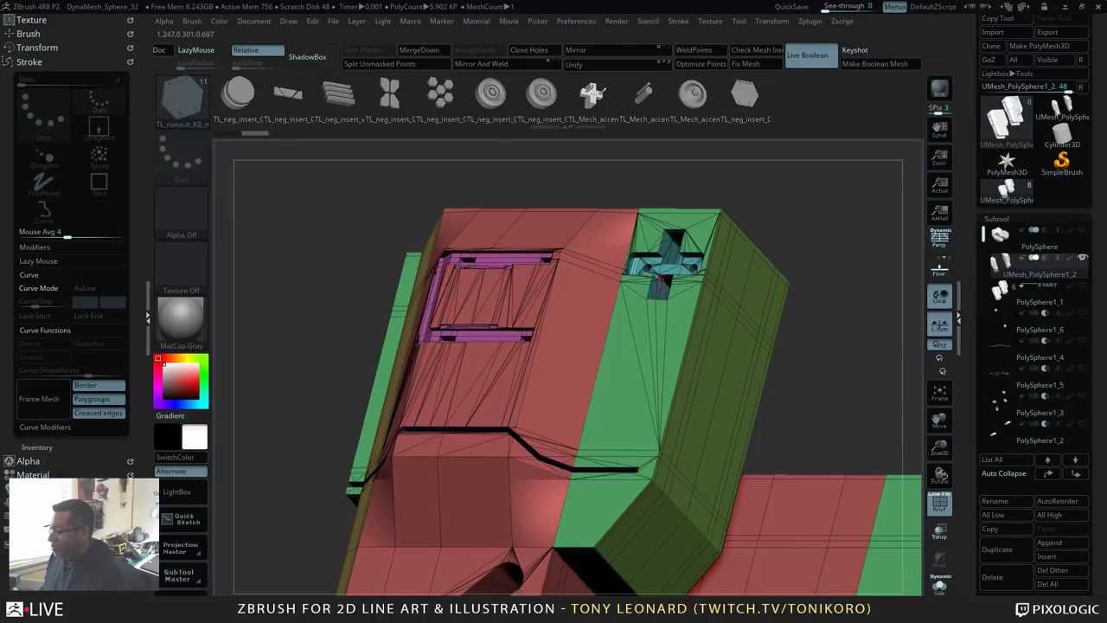
left_click_drag(859, 362, 760, 292)
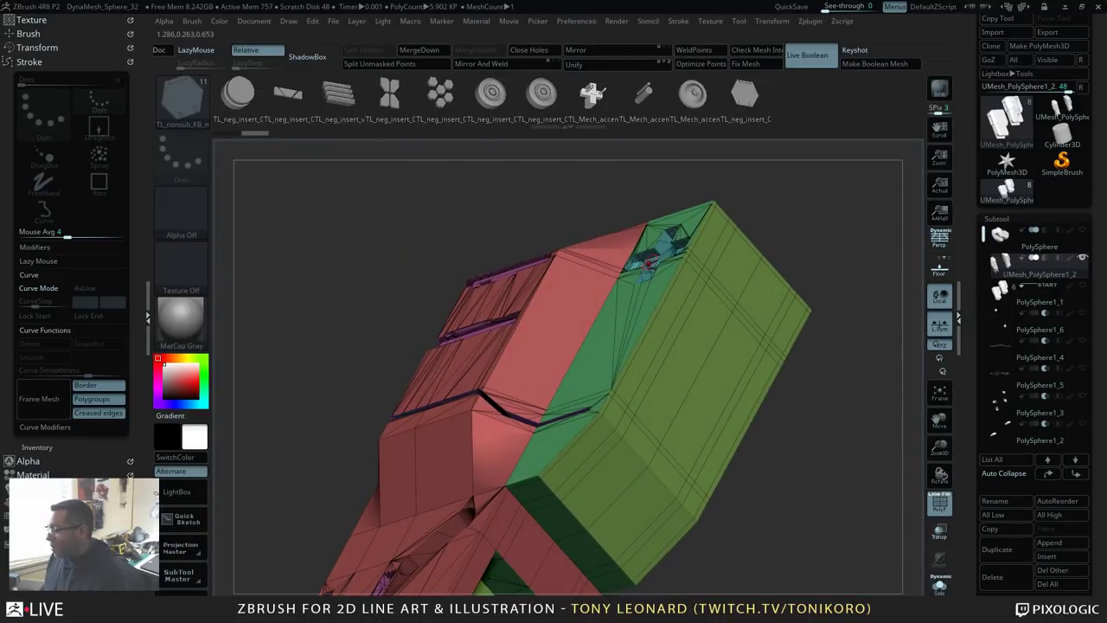
left_click_drag(784, 204, 841, 426)
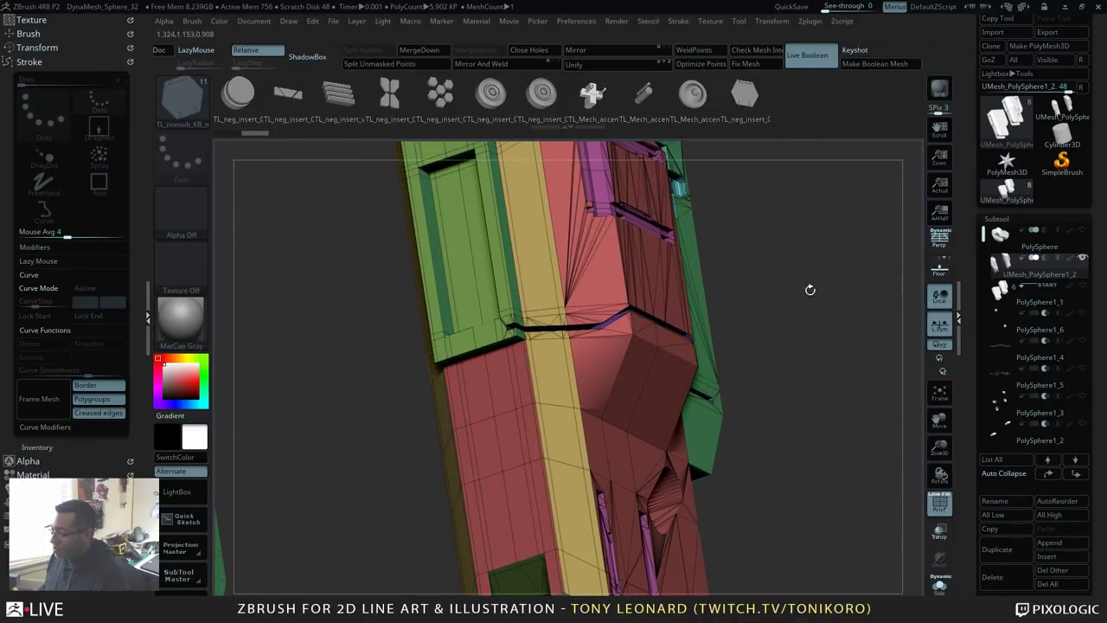
left_click_drag(811, 289, 848, 477)
left_click_drag(853, 422, 870, 352)
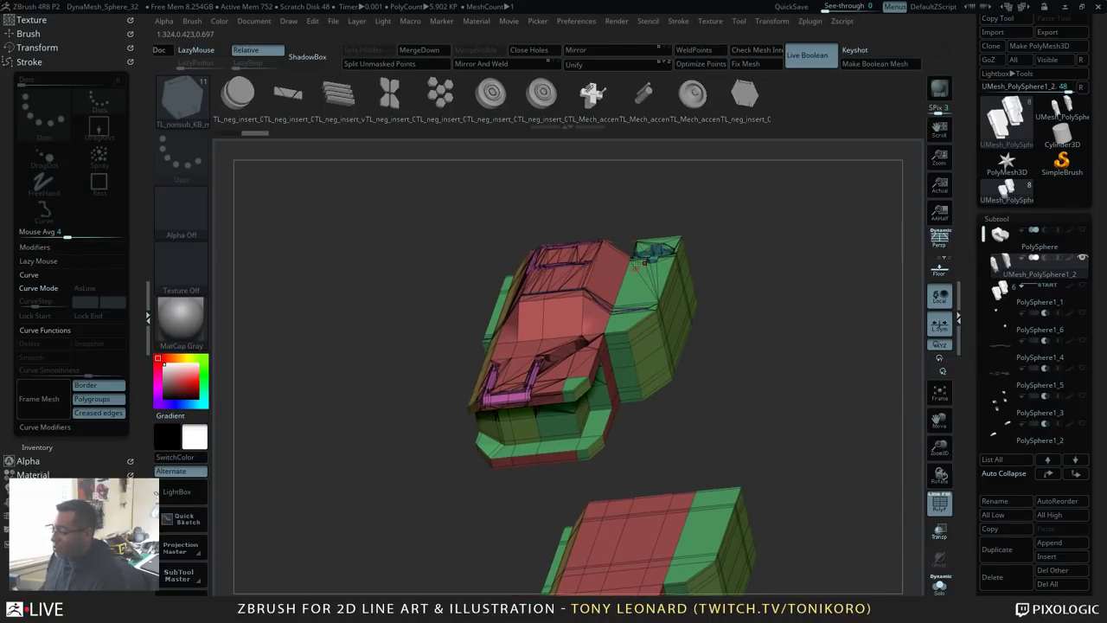
mouse_move(786, 363)
left_mouse_down()
mouse_move(808, 372)
mouse_move(789, 366)
left_mouse_up()
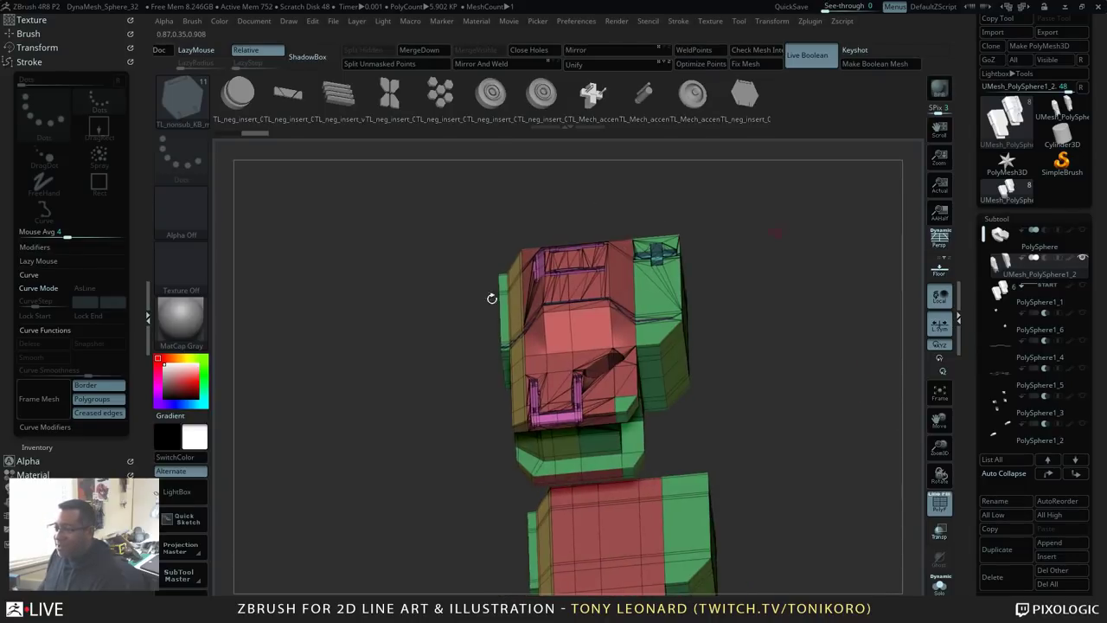
Step: Try framing the Boolean mesh's borders, polygroups and creased edges with curves, and delete the resulting curves
left_click(28, 63)
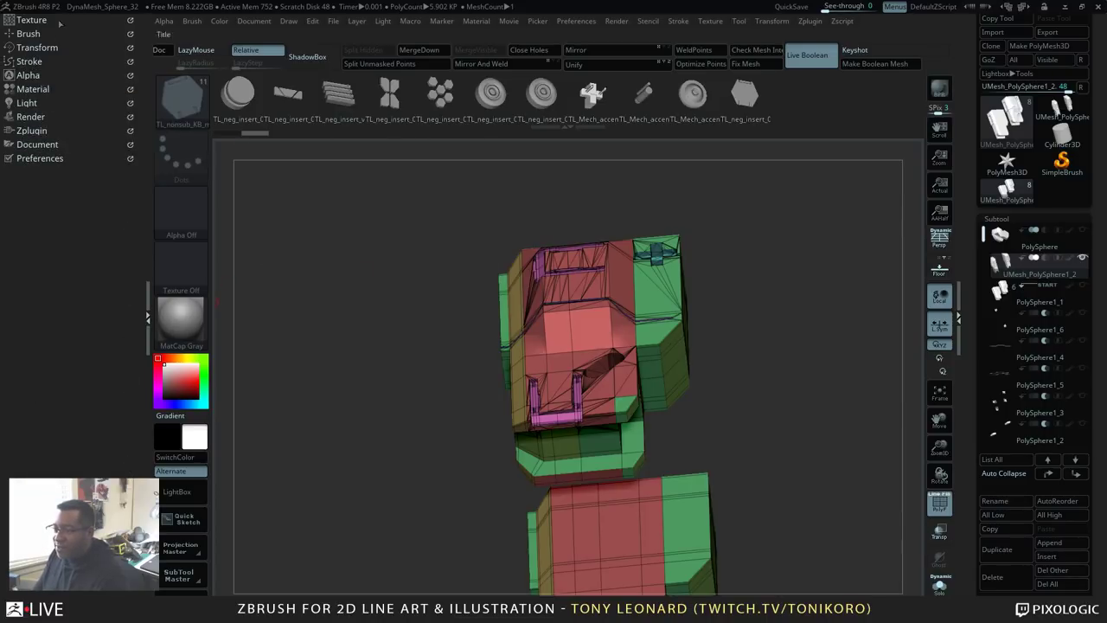
left_click(29, 62)
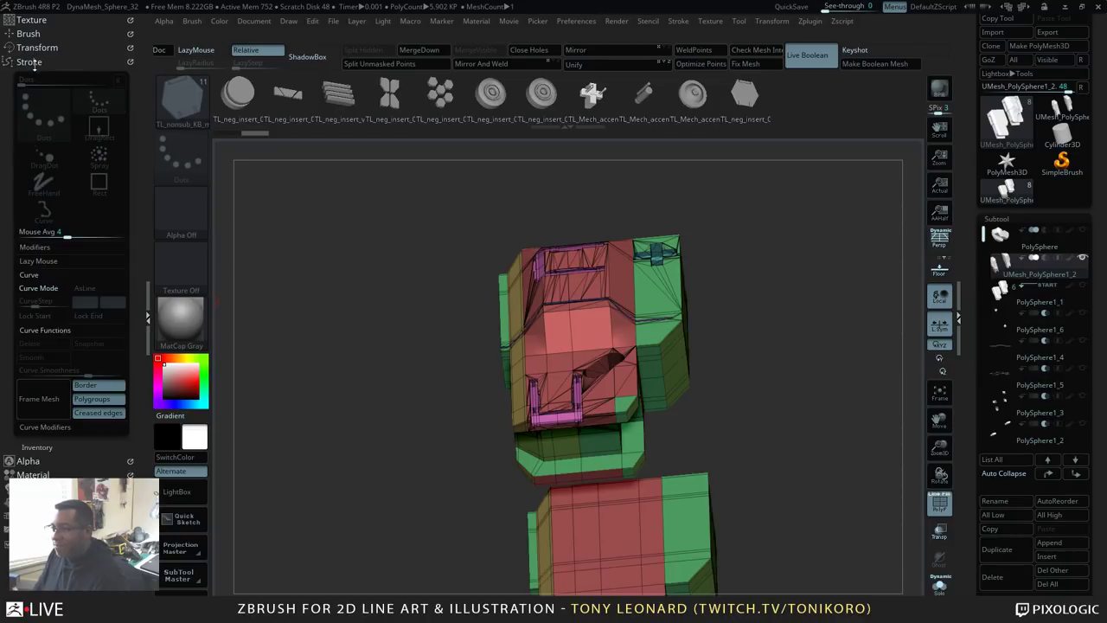
left_click(50, 291)
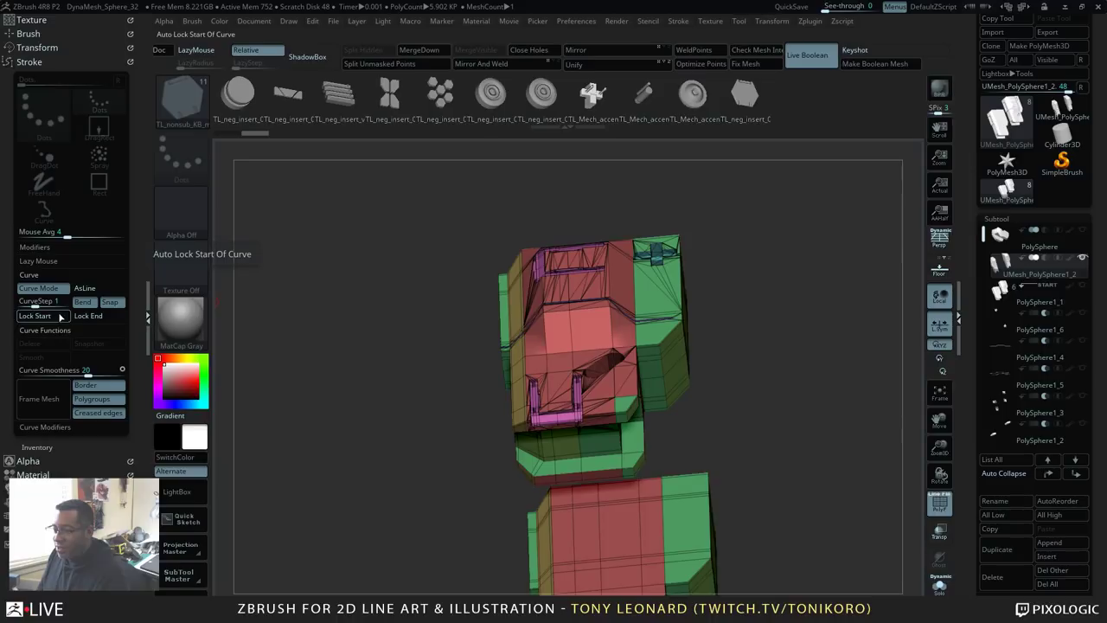
left_click(52, 289)
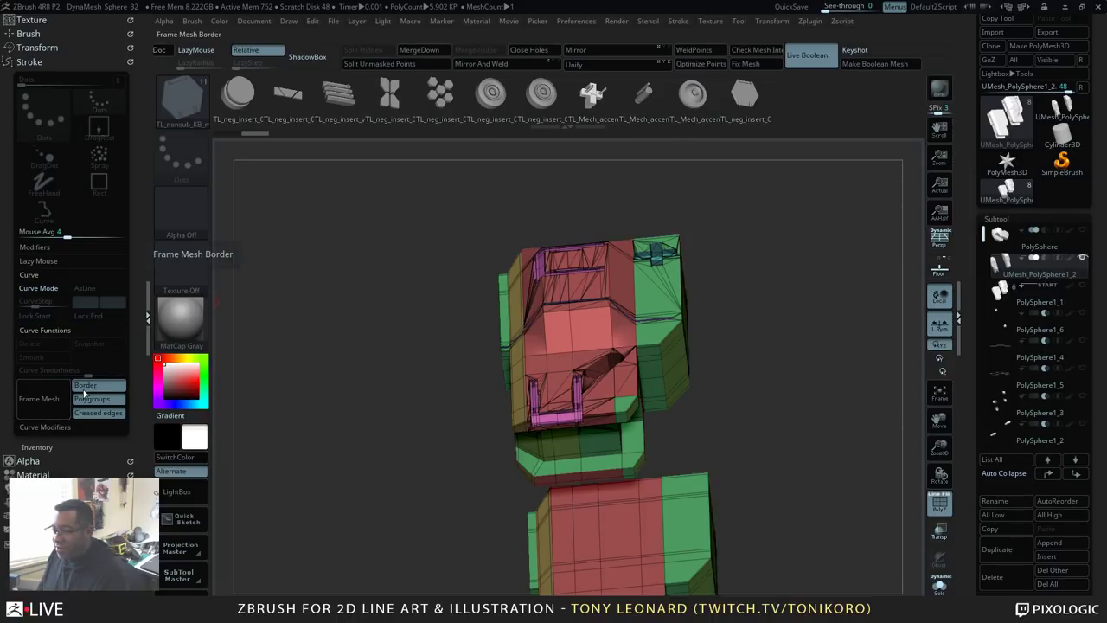
left_click(39, 399)
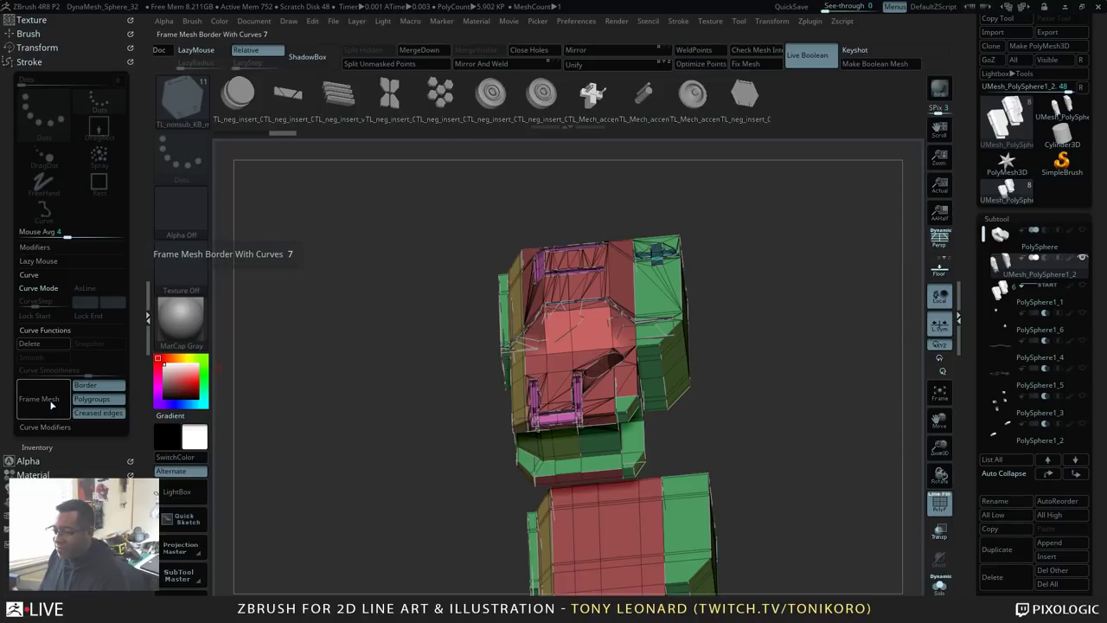
left_click(39, 344)
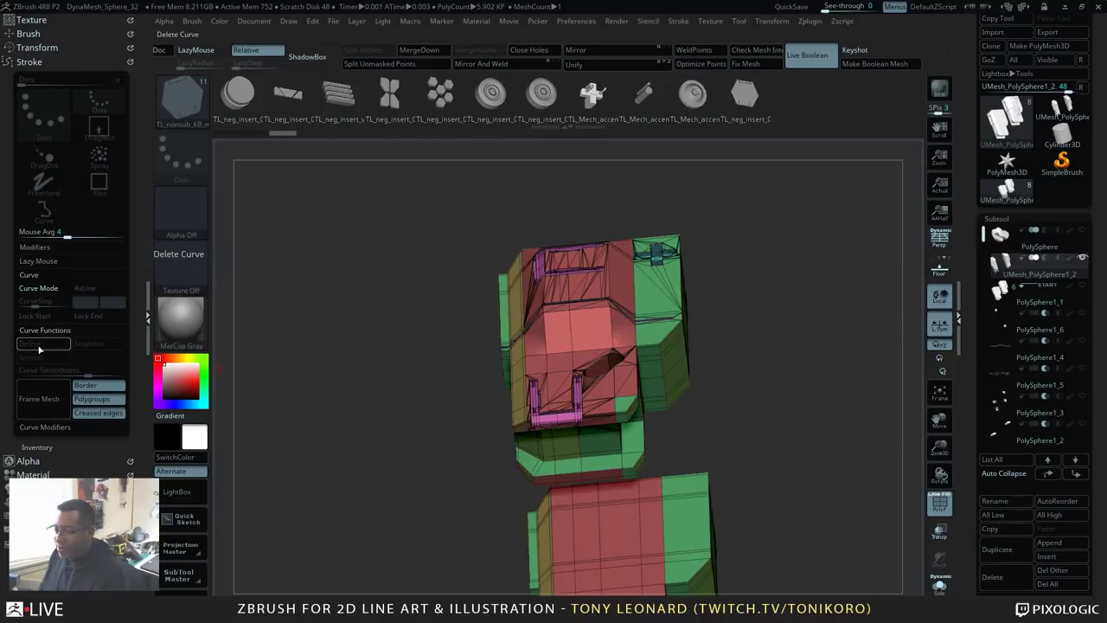
Step: Exclude borders and creased edges from mesh framing, and frame the Boolean mesh's polygroups with curves
left_click(102, 385)
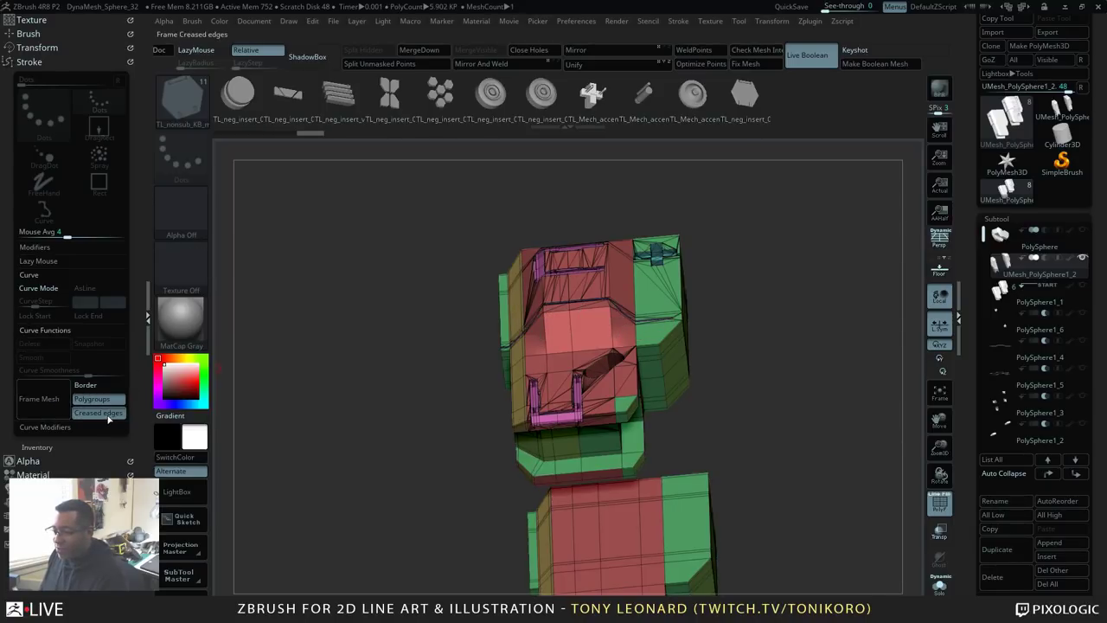
left_click(107, 416)
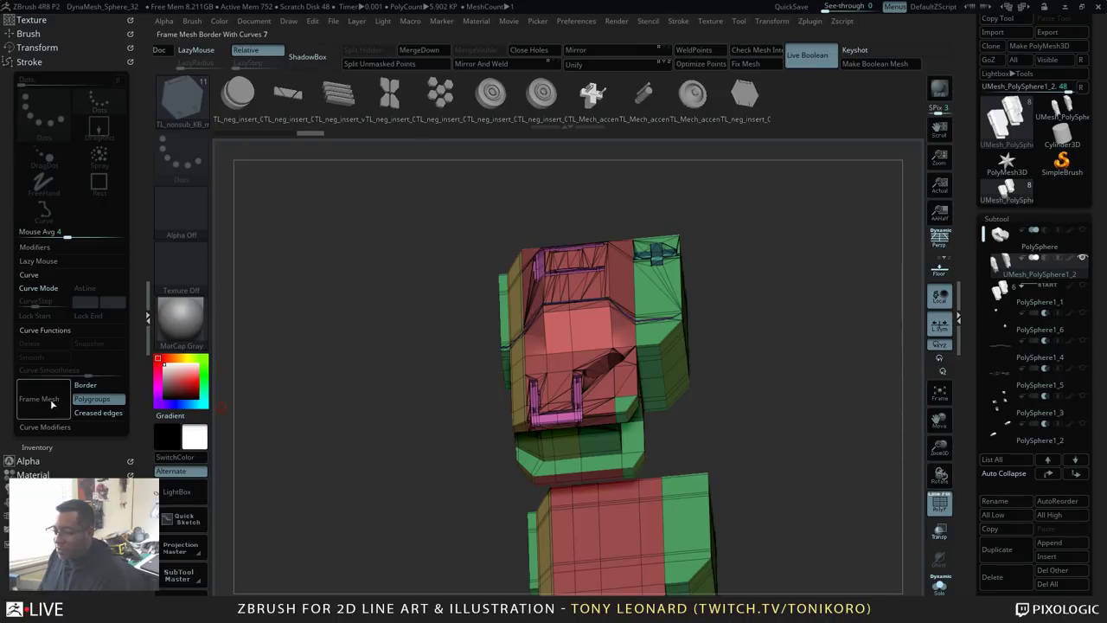
left_click(50, 402)
left_click_drag(826, 363, 891, 484)
Step: Try to ZRemesh the Boolean mesh with Curves Strength 100 and KeepGroups on, and undo the remesh
left_click(999, 219, "shift")
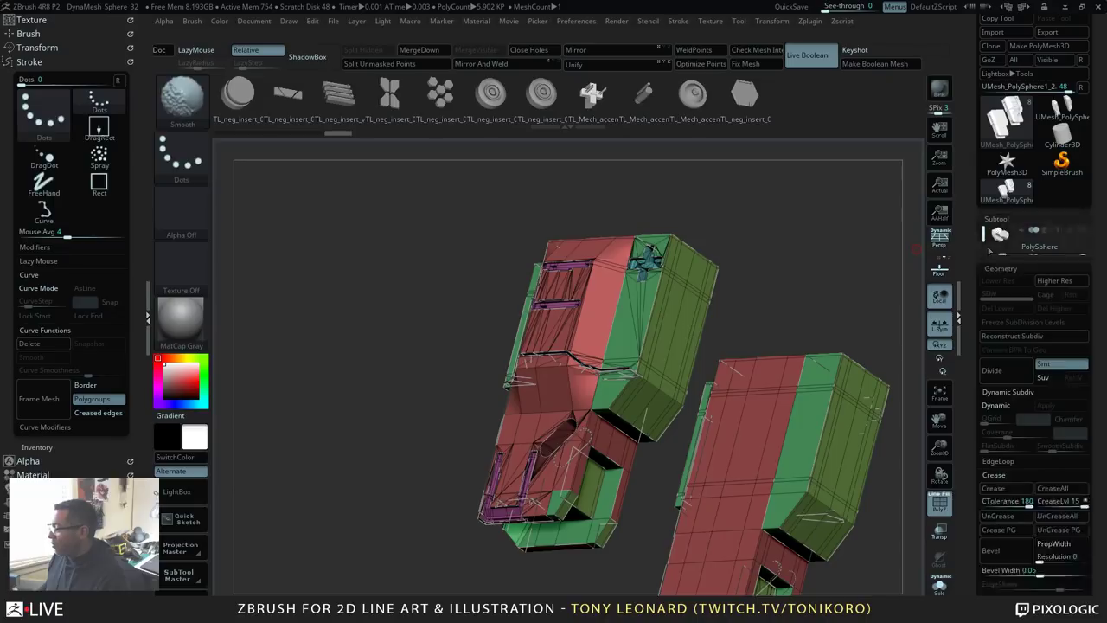
left_click_drag(966, 365, 967, 263)
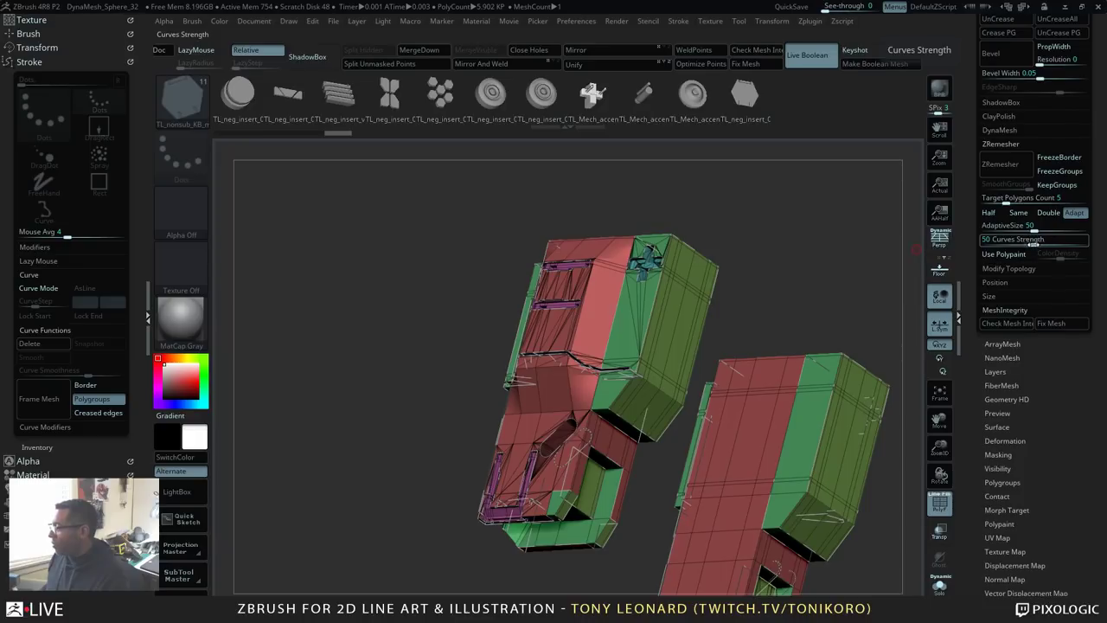
left_click_drag(1034, 245, 1086, 246)
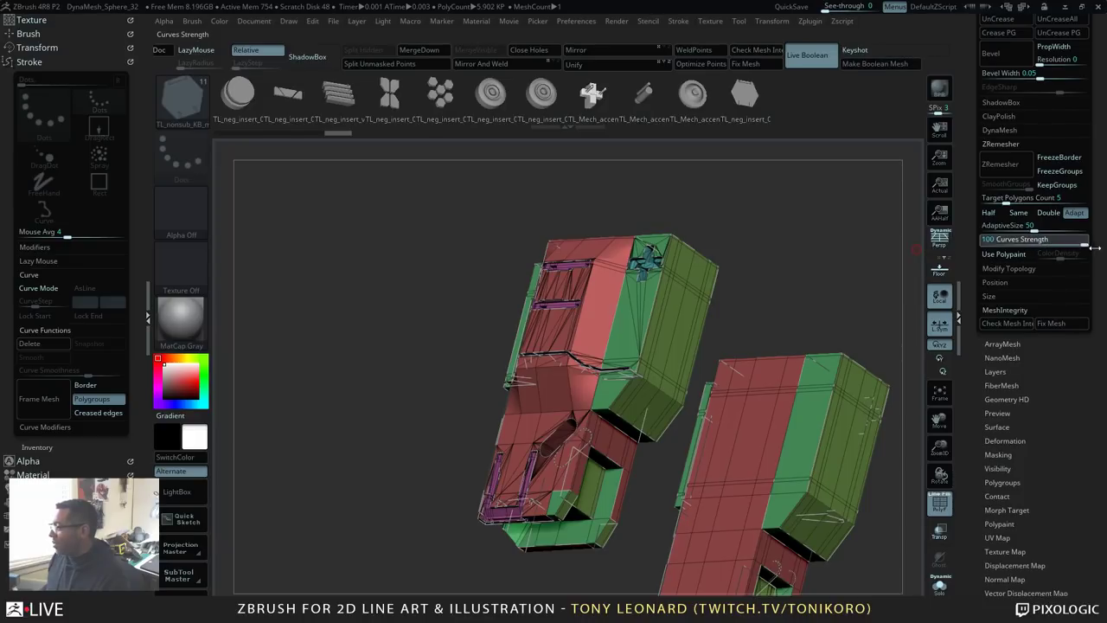
left_click(1062, 184)
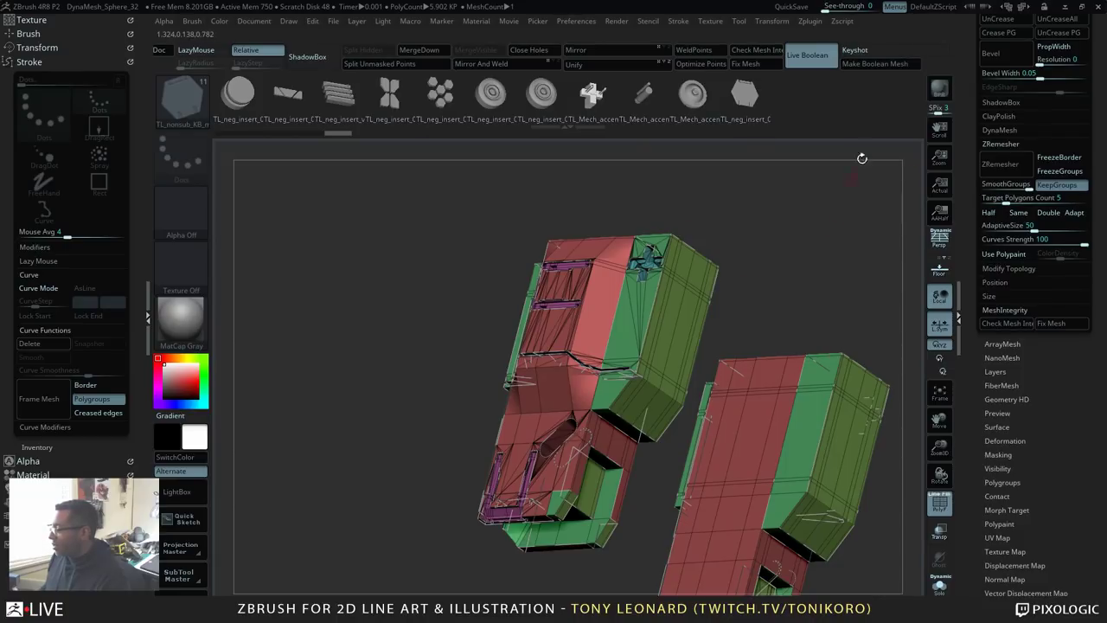
left_click(1003, 164)
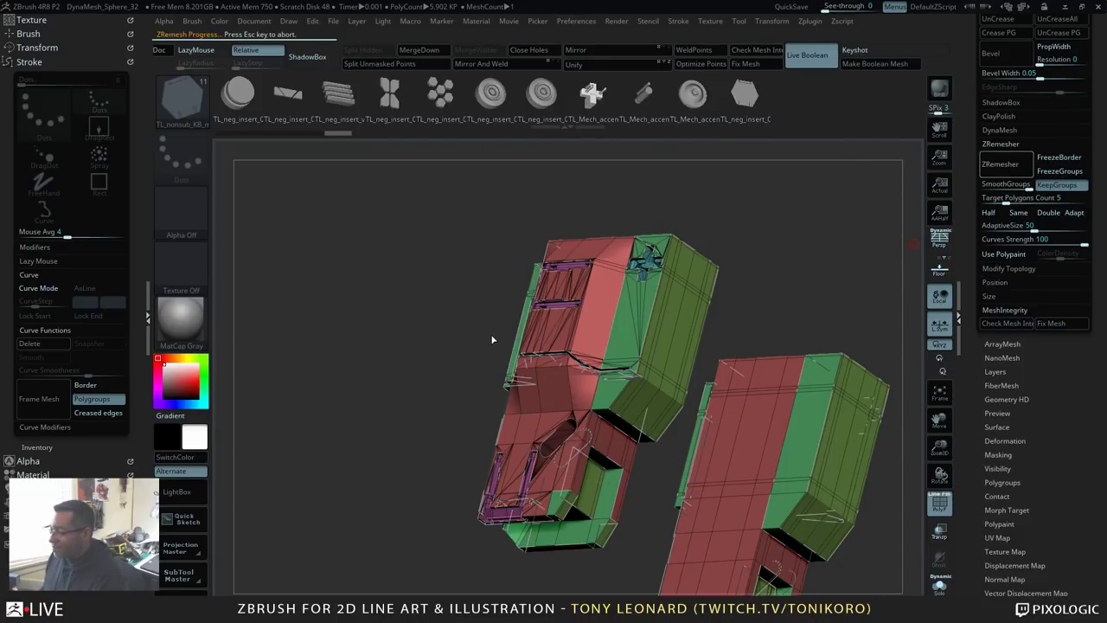
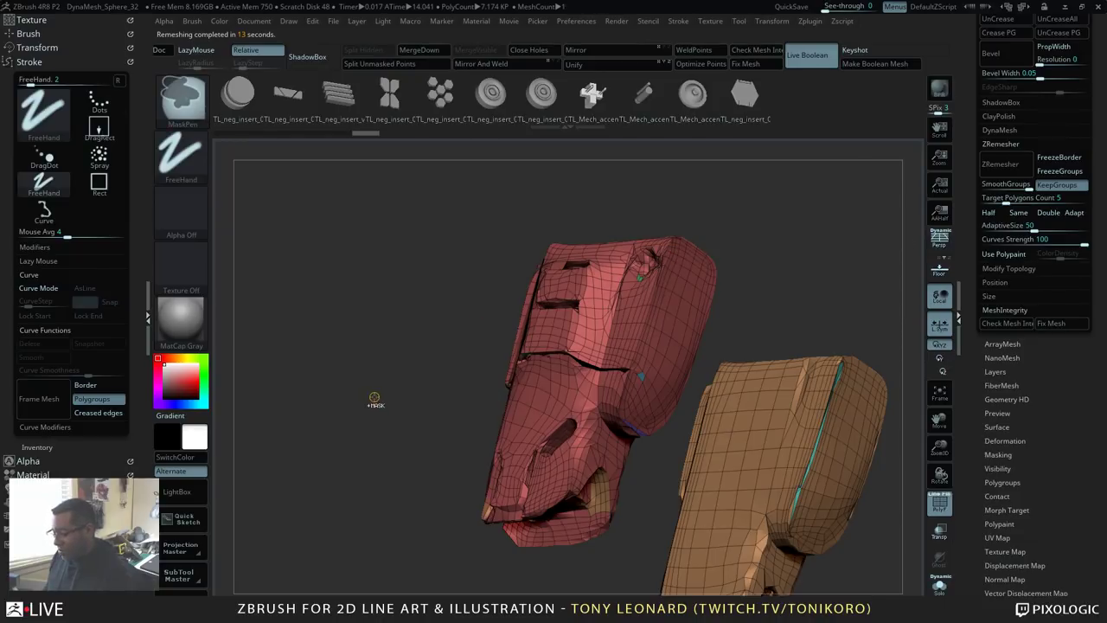
key("ctrl+z")
Step: Hide the PolyFrame and delete the polygroup curves from the Boolean mesh
mouse_move(788, 260)
left_mouse_down("alt")
mouse_move(573, 291)
mouse_move(732, 375)
mouse_move(764, 447)
mouse_move(788, 464)
mouse_move(761, 467)
mouse_move(782, 486)
mouse_move(474, 193)
left_mouse_up("alt")
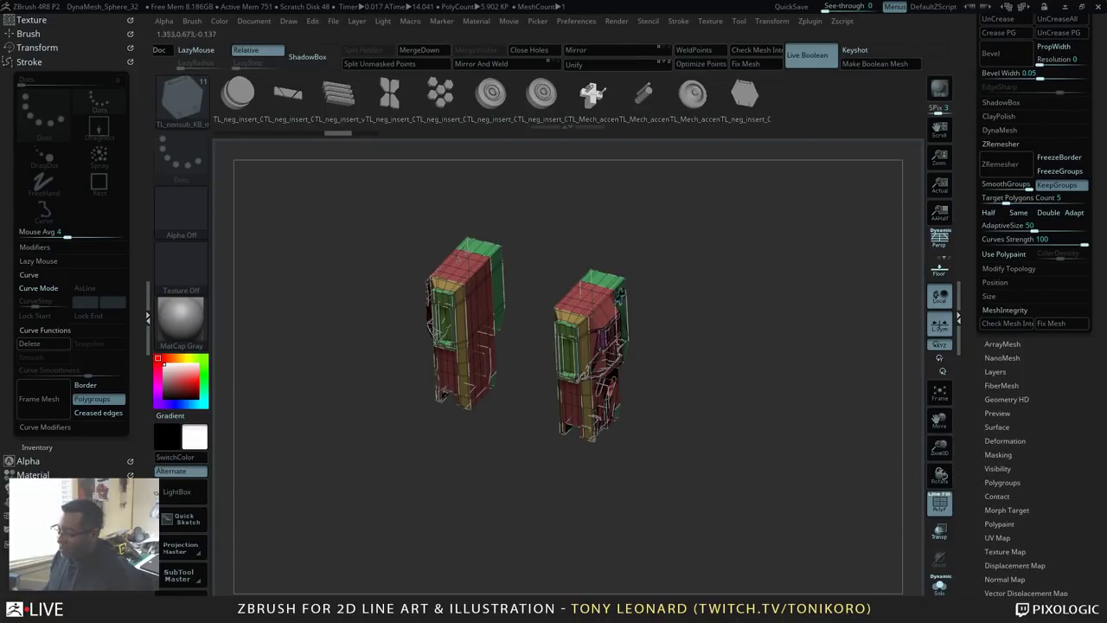
left_click_drag(743, 429, 865, 450, "alt")
key("shift+f")
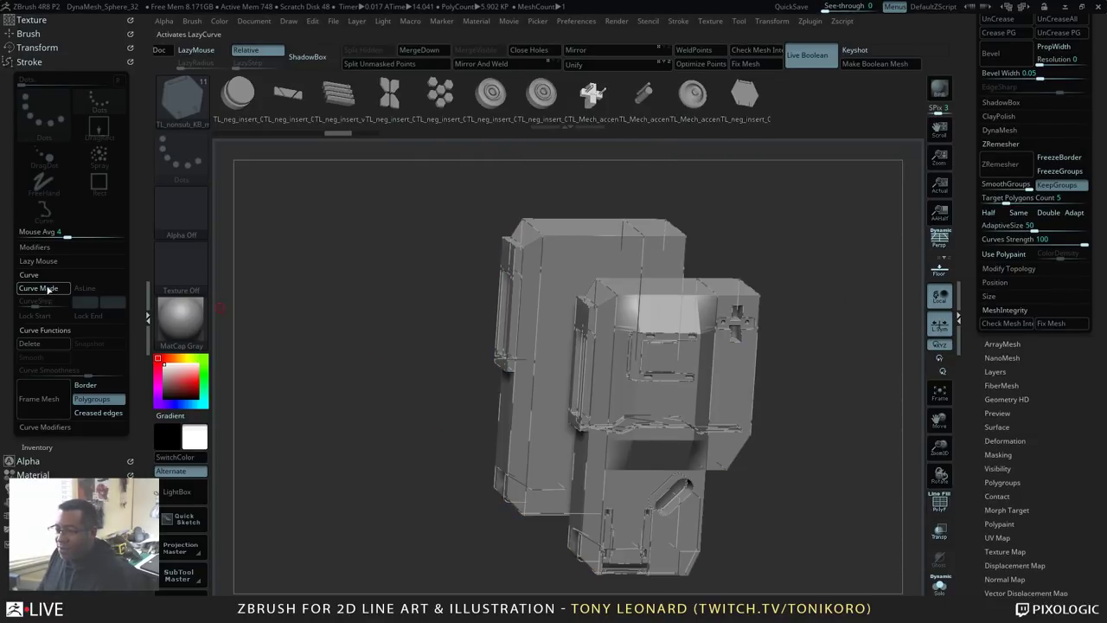
left_click(56, 348)
left_click_drag(813, 546, 812, 510)
Step: Examine the shaded Boolean mesh's carved panels, seams and recesses on both blocks from several sides
scroll(995, 216, "up", 5)
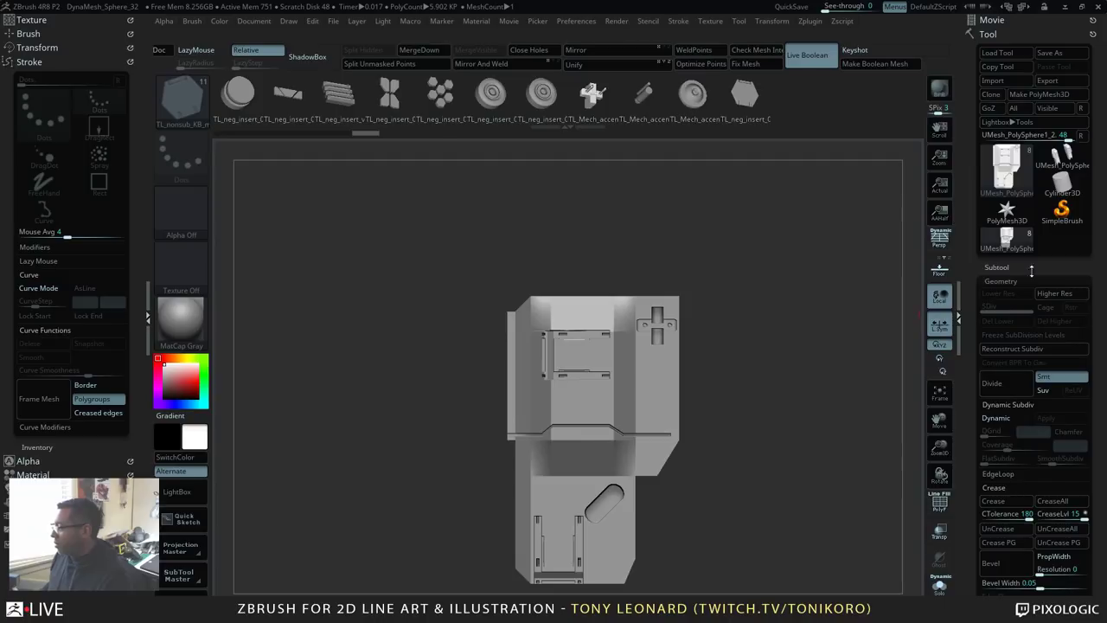
left_click(999, 269)
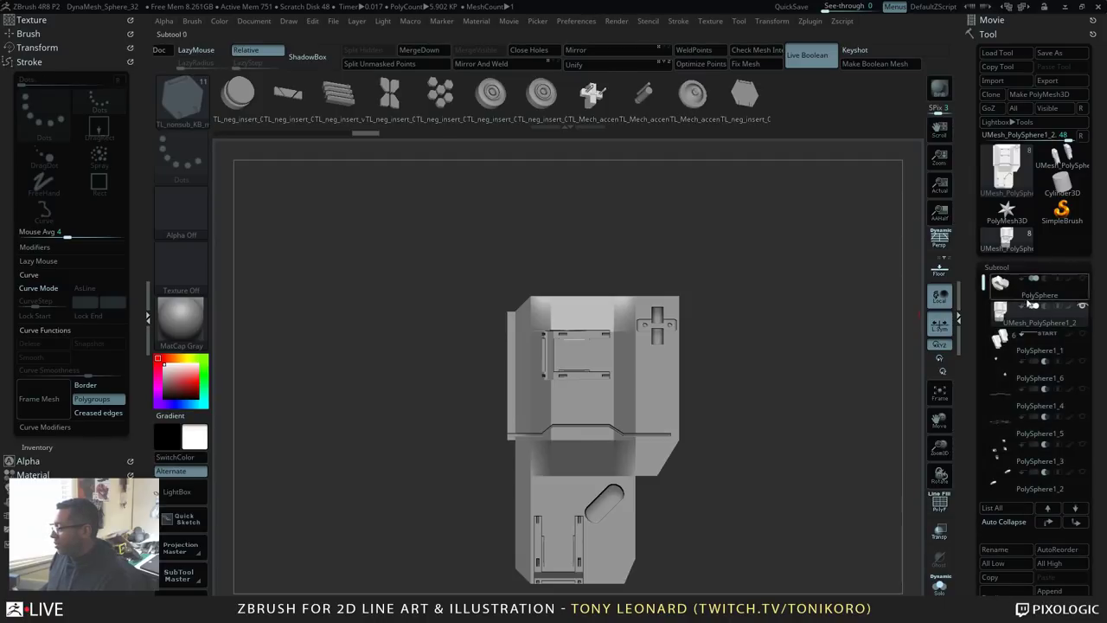
mouse_move(1090, 154)
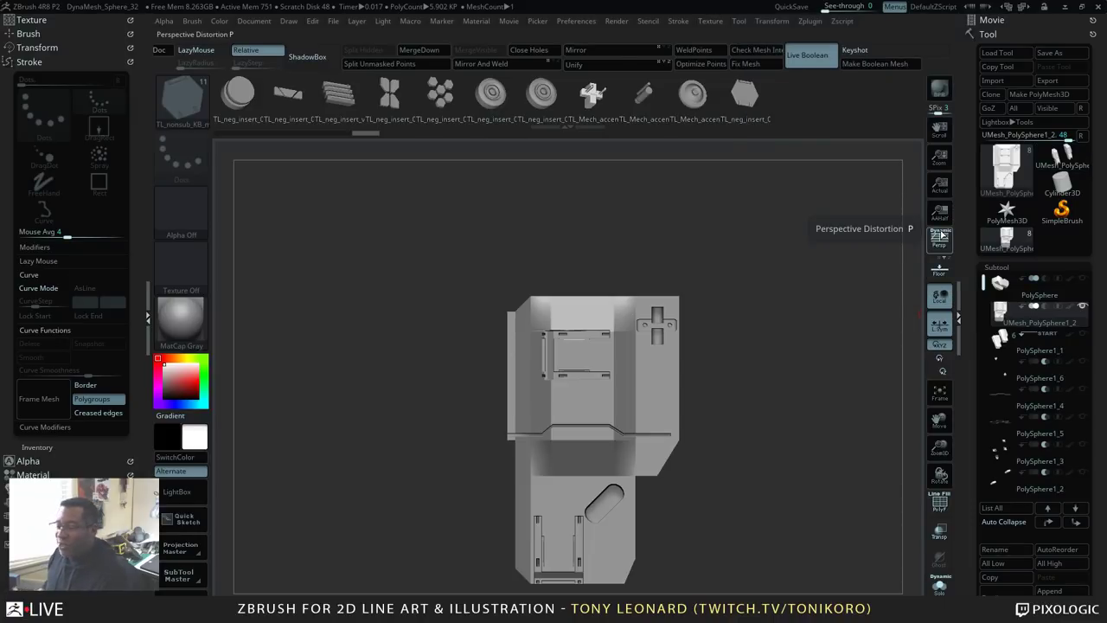
left_click_drag(739, 378, 826, 502)
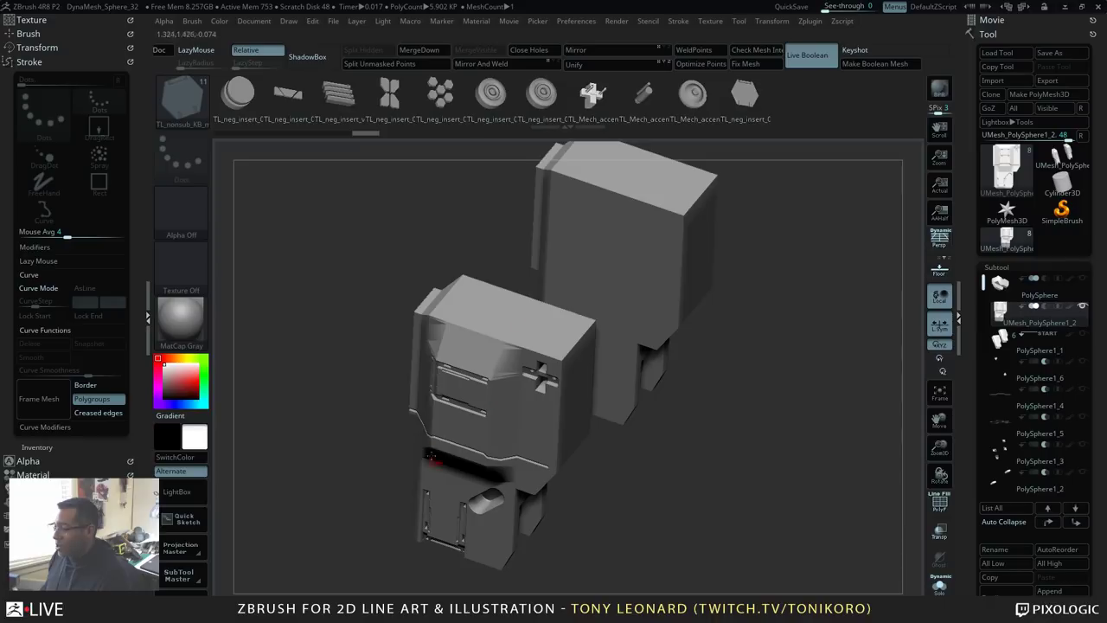
left_click_drag(726, 485, 746, 429, "alt")
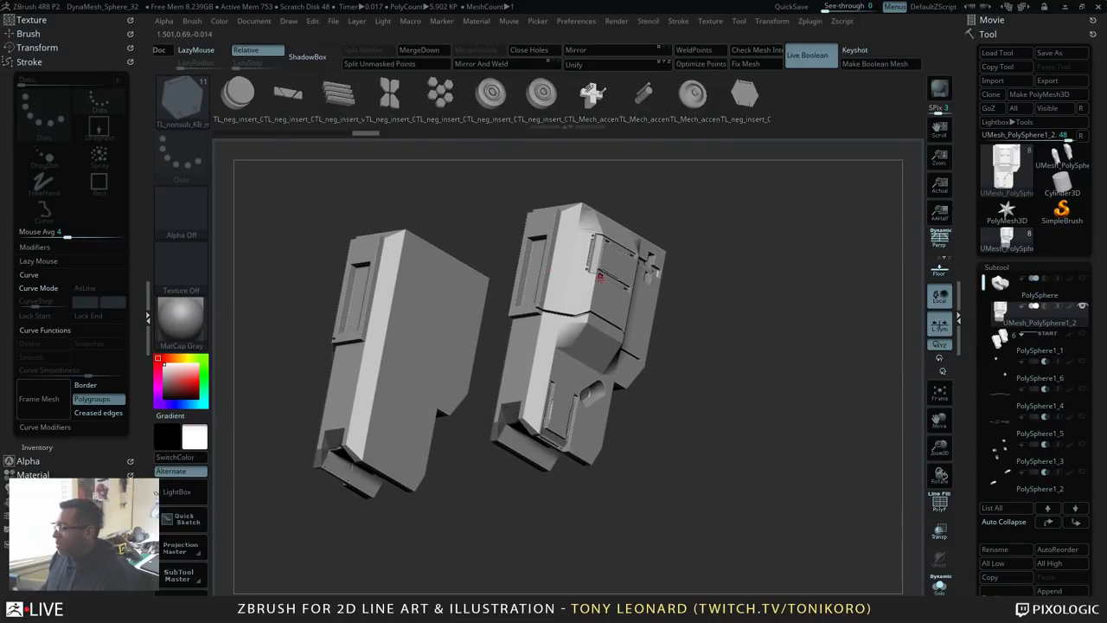
left_click_drag(759, 404, 740, 354)
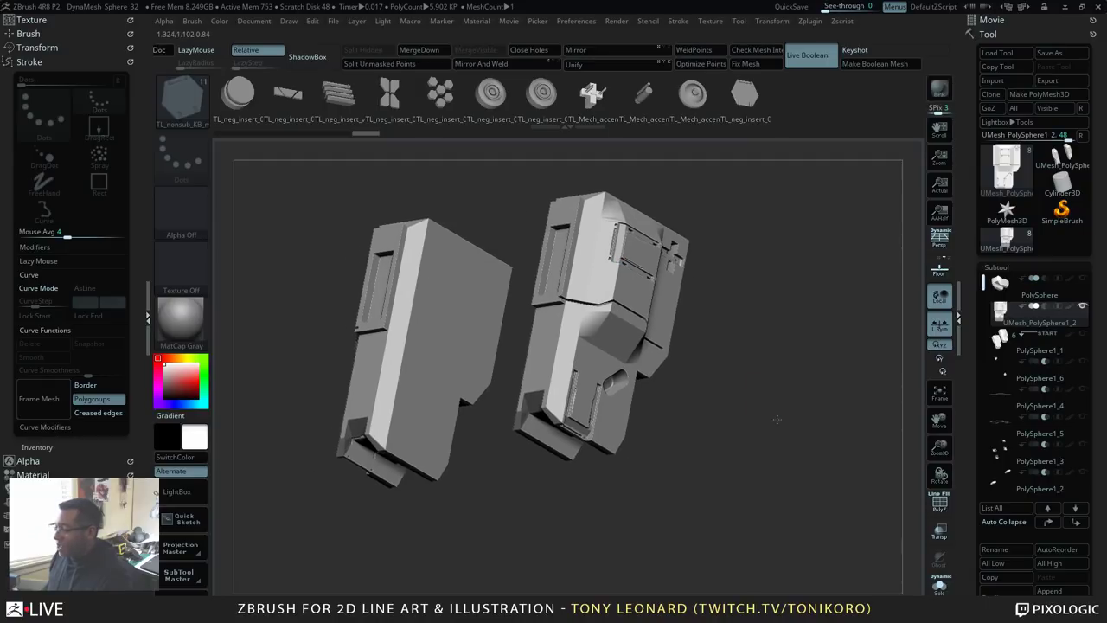
left_click_drag(777, 419, 782, 406)
left_click_drag(785, 366, 776, 440, "alt")
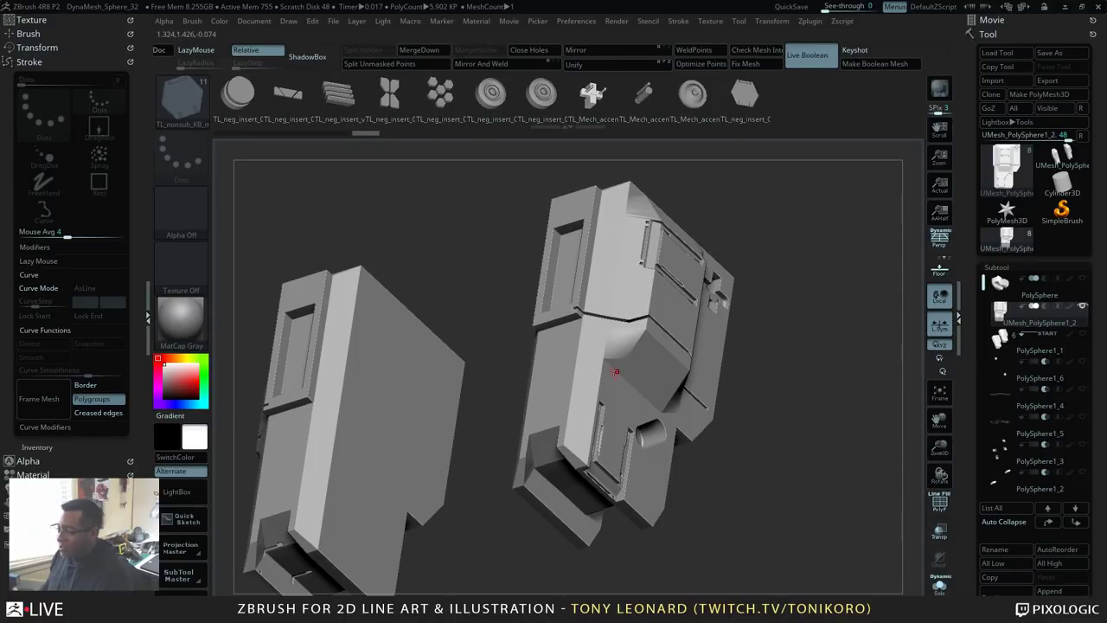
left_click_drag(798, 433, 756, 335)
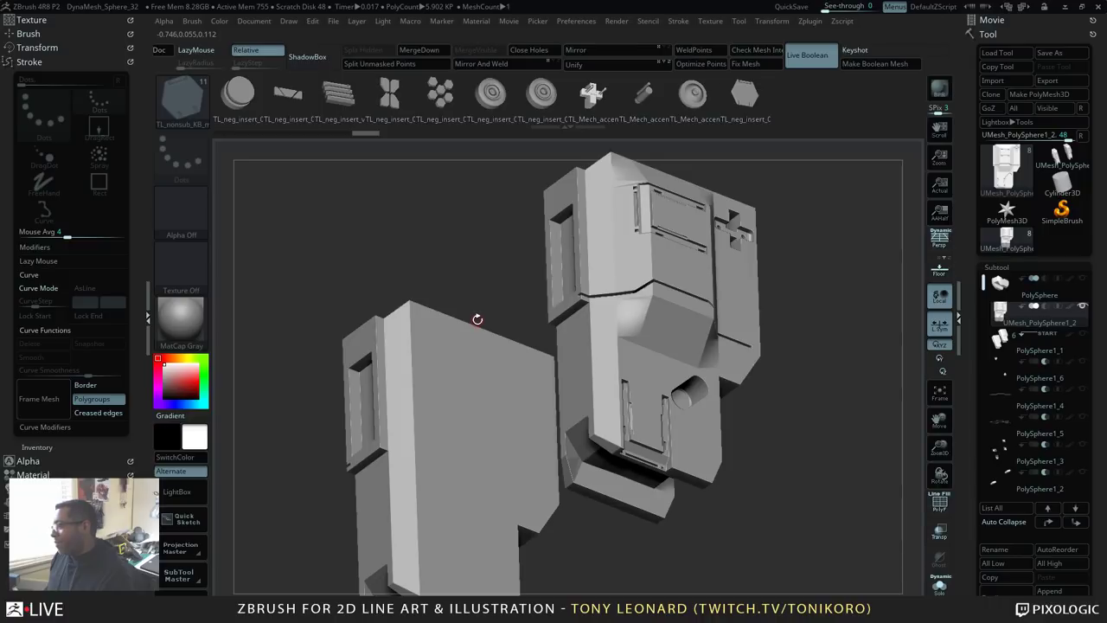
left_click_drag(784, 400, 852, 441)
left_click_drag(529, 460, 722, 522)
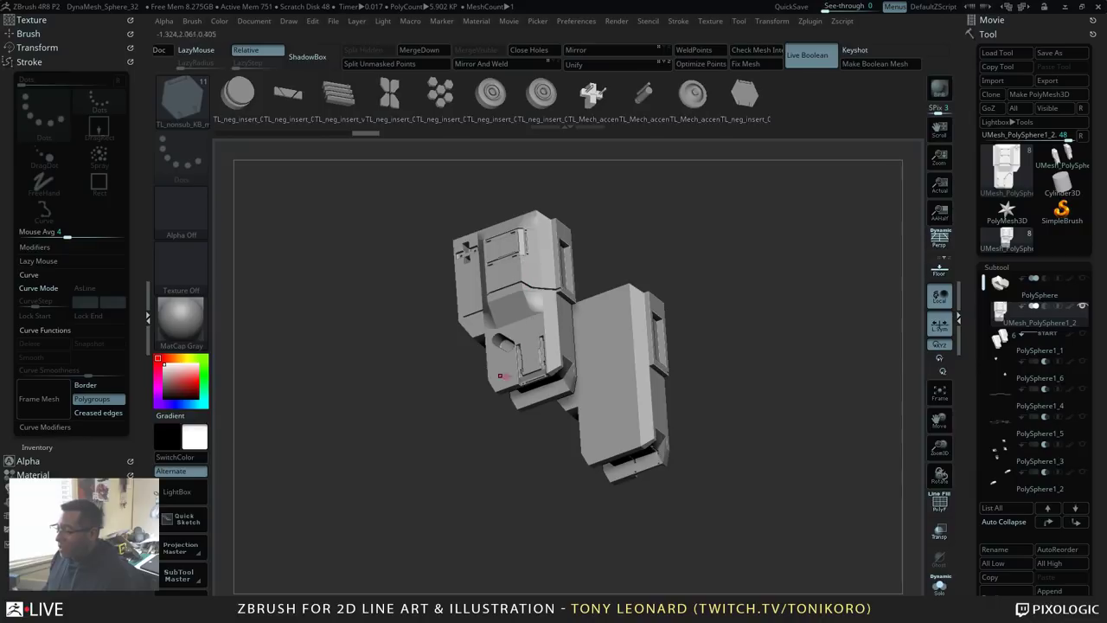
left_click_drag(491, 407, 564, 529, "alt")
key("f")
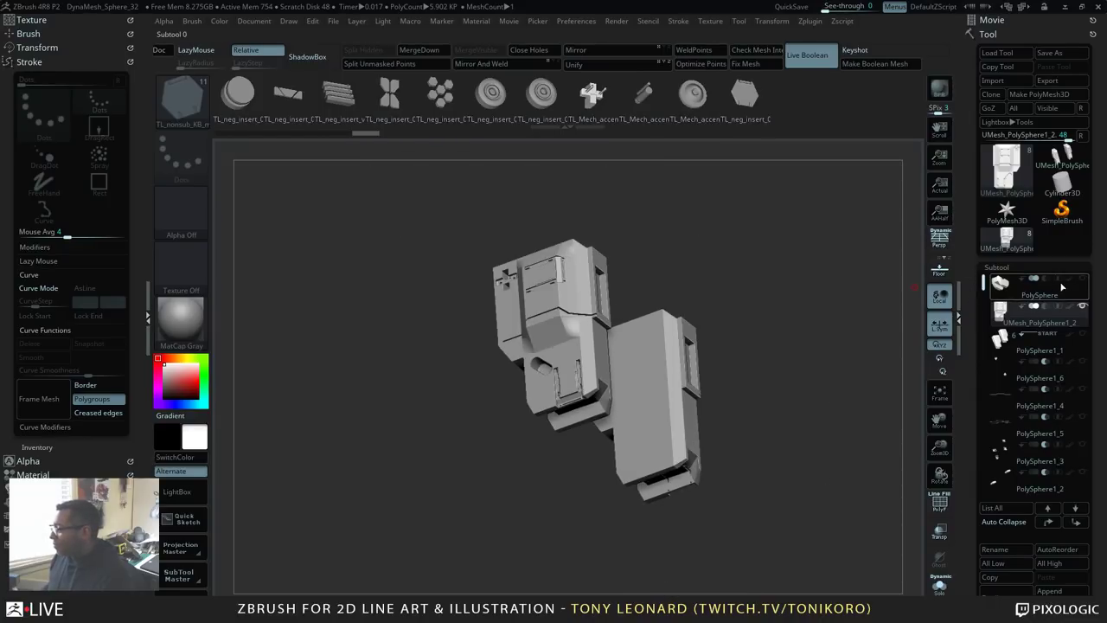
Step: Show the PolySphere subtool together with the Boolean mesh and make PolySphere the active subtool
left_click(1083, 280)
left_click_drag(719, 338, 810, 463)
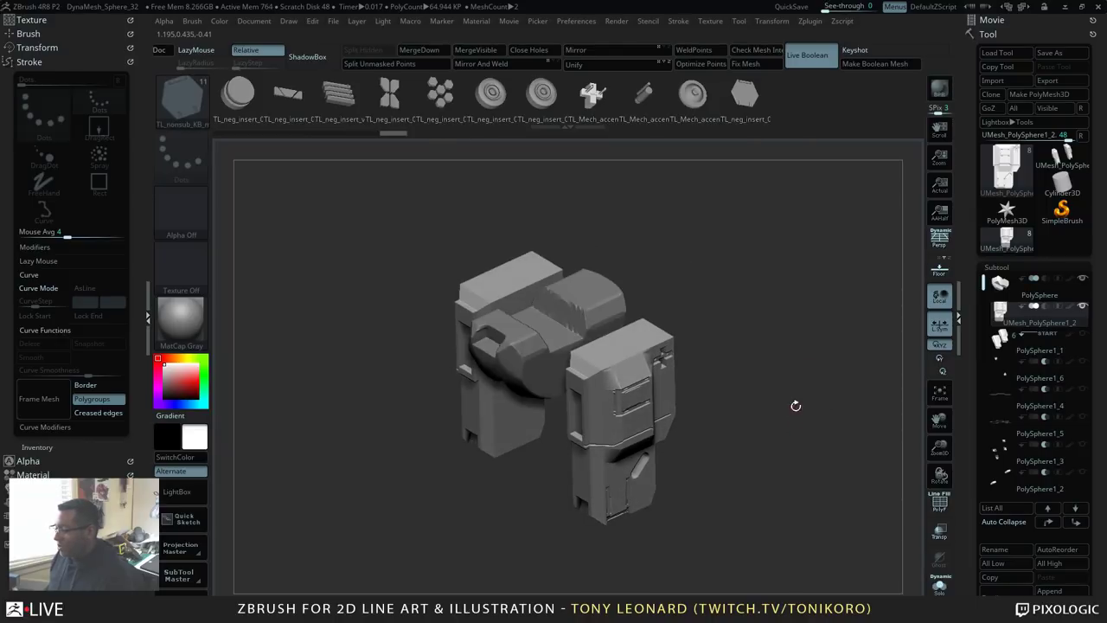
left_click_drag(796, 406, 803, 314, "alt")
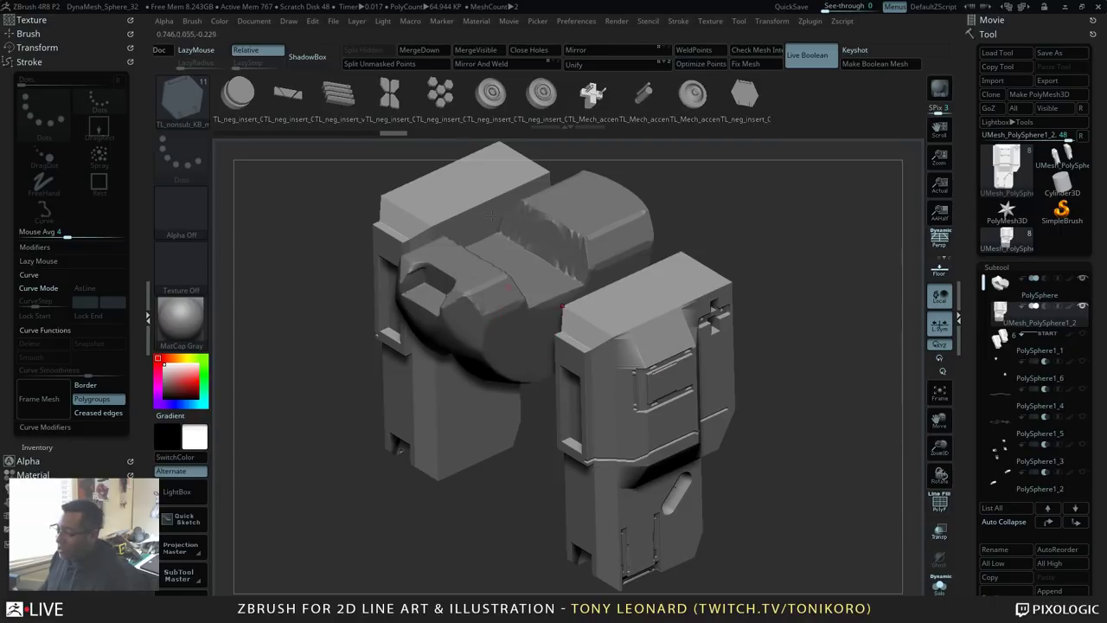
left_click_drag(749, 348, 842, 300)
left_click(526, 347, "alt")
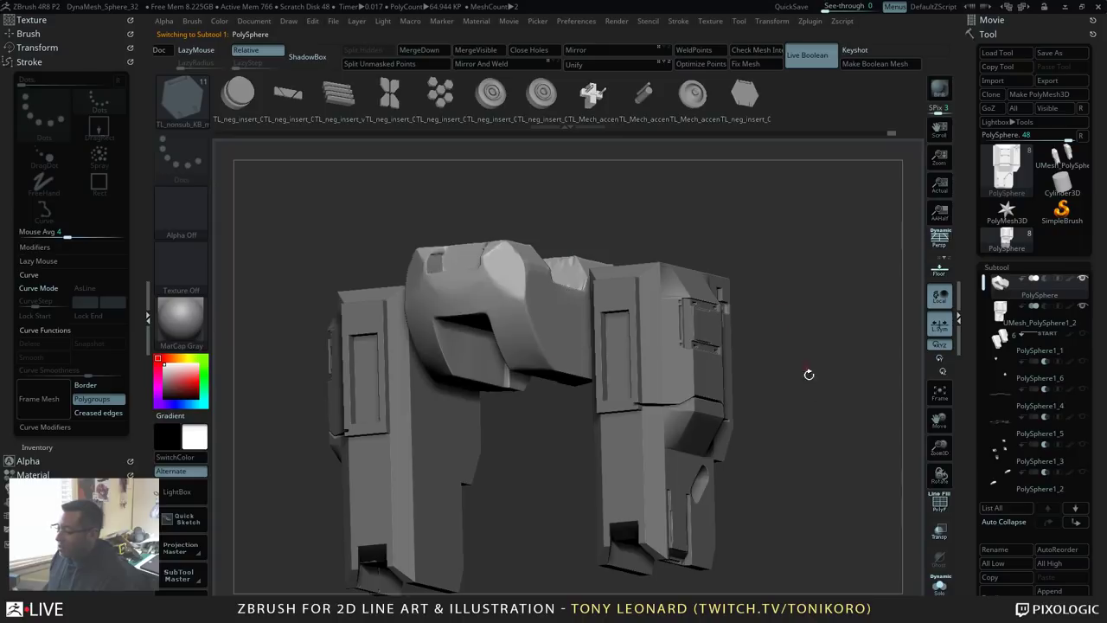
Step: Compare the central PolySphere body with the two Boolean blocks from all around, and inspect its rough edges and notch up close
left_click_drag(809, 375, 840, 387)
left_click_drag(796, 312, 790, 283)
left_click_drag(702, 333, 772, 339)
left_click_drag(785, 342, 843, 300)
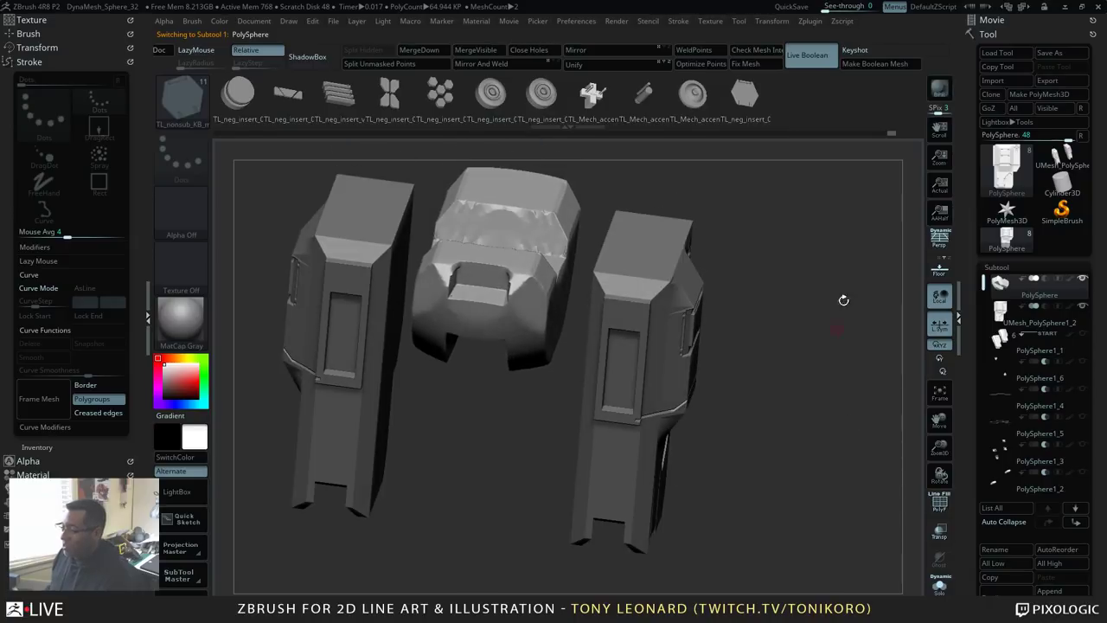
left_click_drag(791, 418, 795, 405)
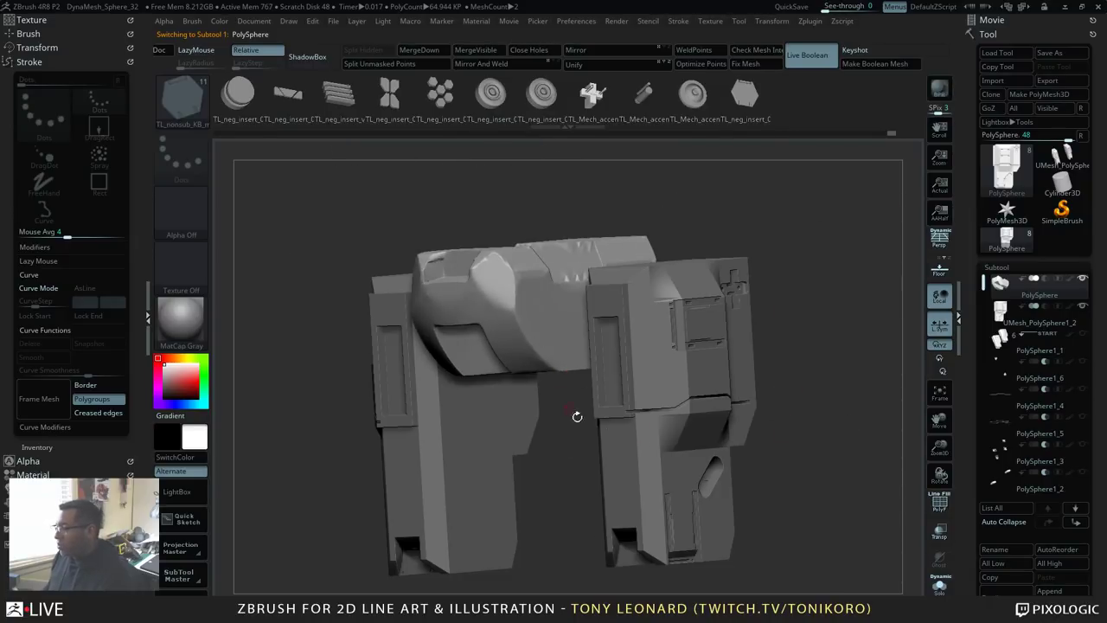
left_click_drag(813, 443, 790, 413)
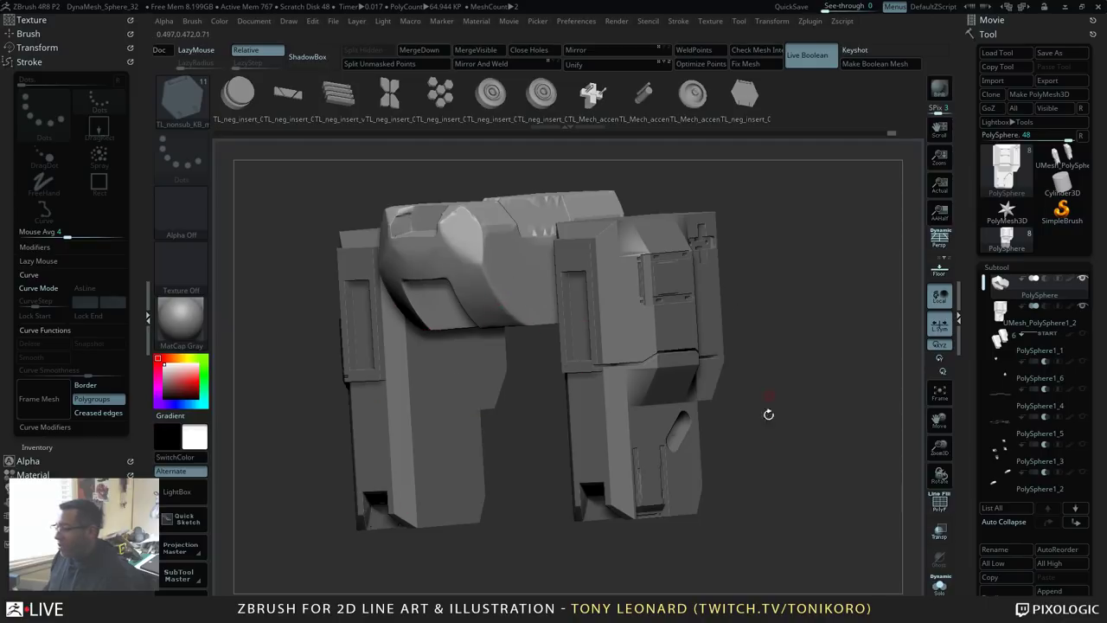
left_click_drag(769, 415, 780, 398)
left_click_drag(831, 430, 814, 397)
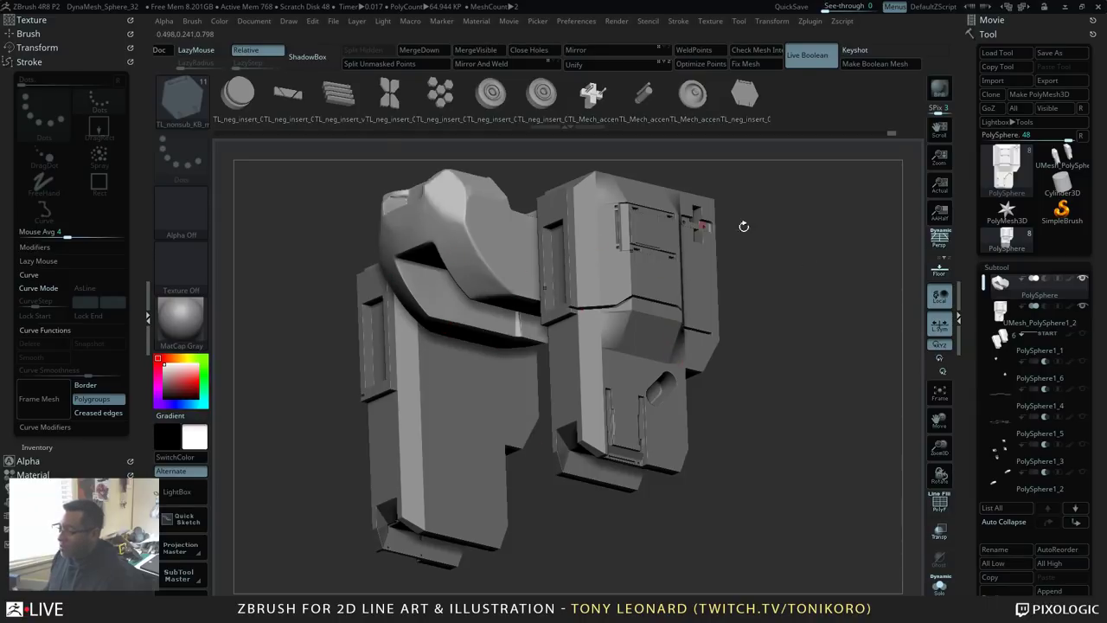
left_click_drag(837, 344, 855, 361)
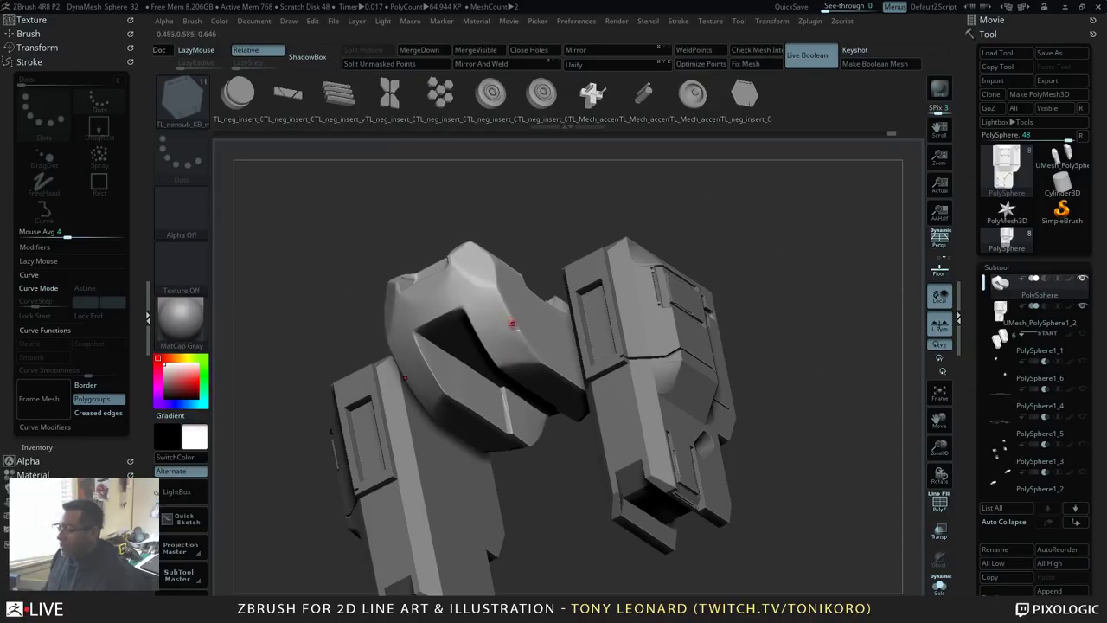
left_click_drag(509, 326, 507, 327)
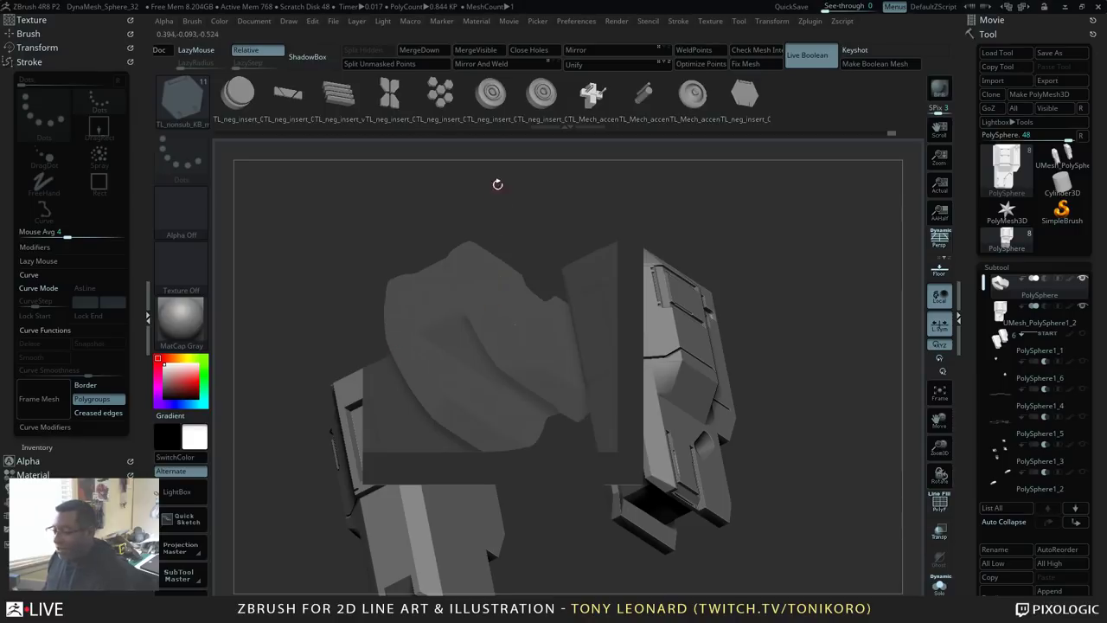
left_click_drag(763, 226, 821, 374)
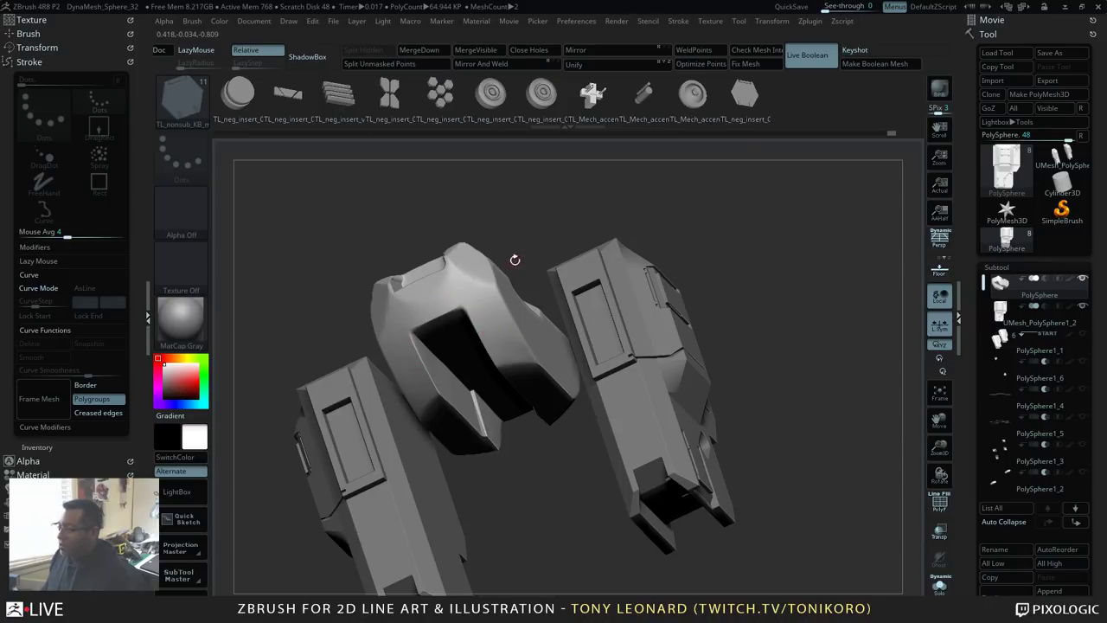
left_click_drag(515, 260, 479, 261)
left_click_drag(484, 181, 774, 341)
left_click_drag(422, 348, 743, 455)
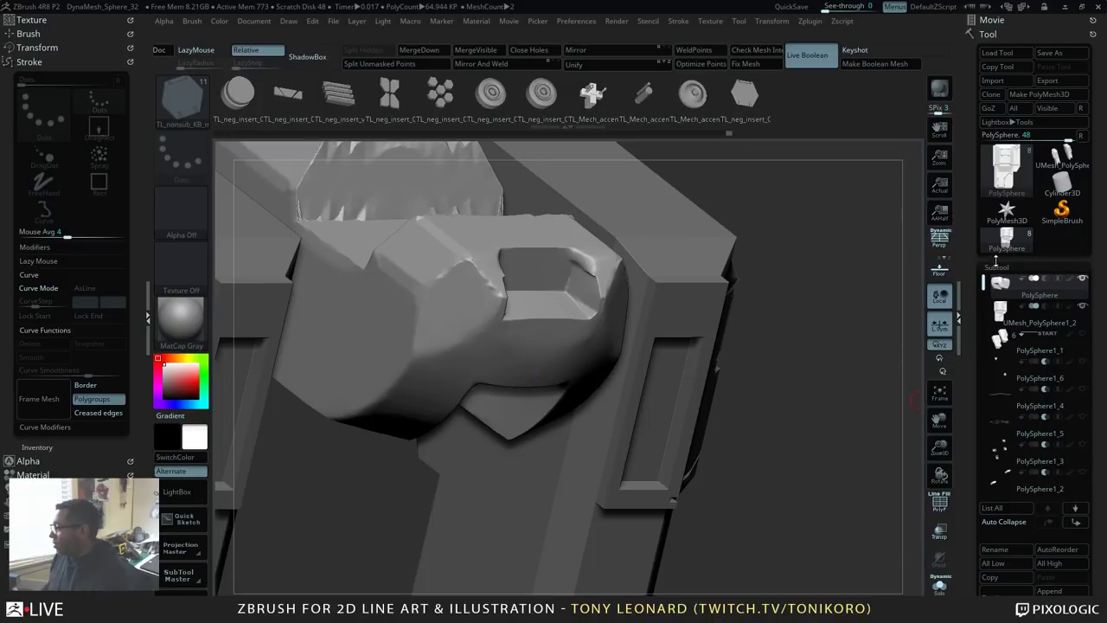
Step: Flatten the rough edges around the notch on the PolySphere body with the hPolish brush and smooth its corner
scroll(996, 261, "down", 10)
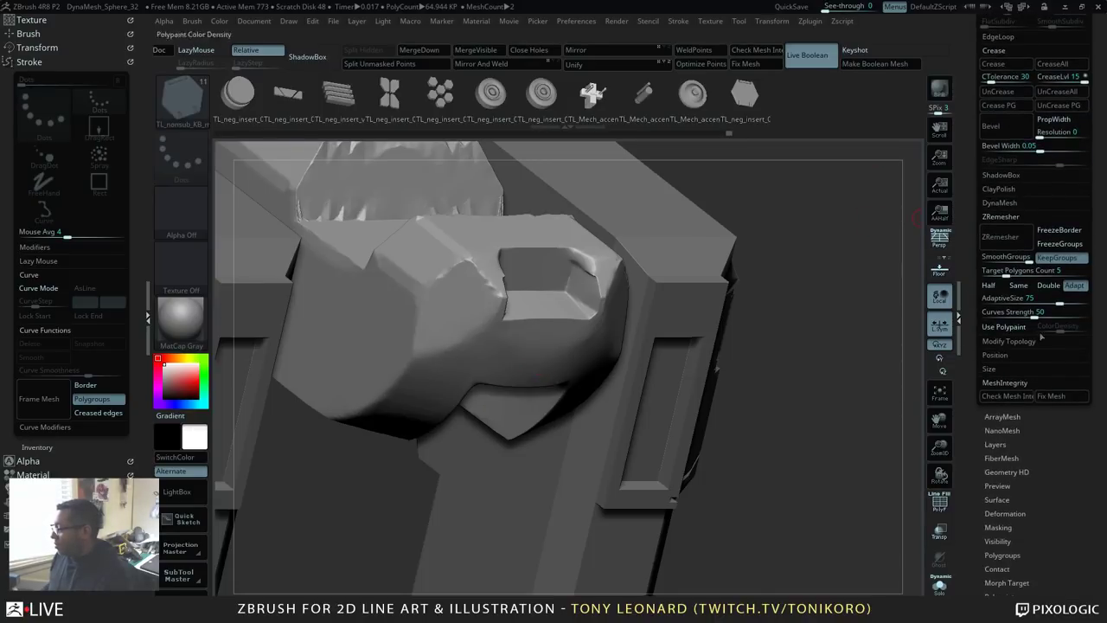
key("b")
key("h")
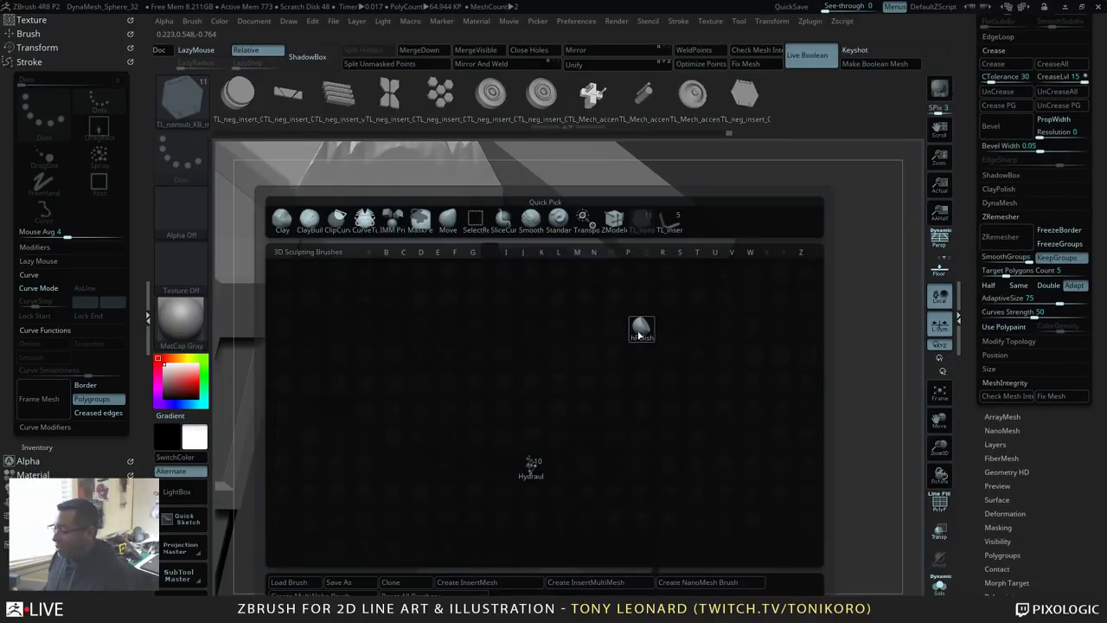
left_click(640, 328)
key("s")
left_click_drag(455, 264, 462, 262)
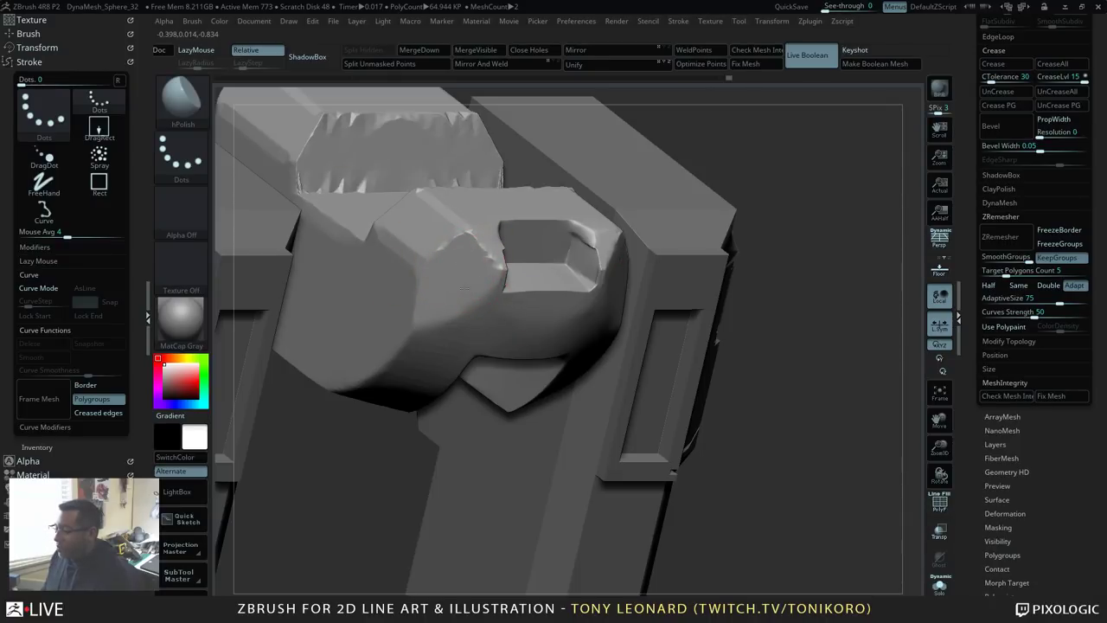
left_click_drag(810, 383, 783, 388)
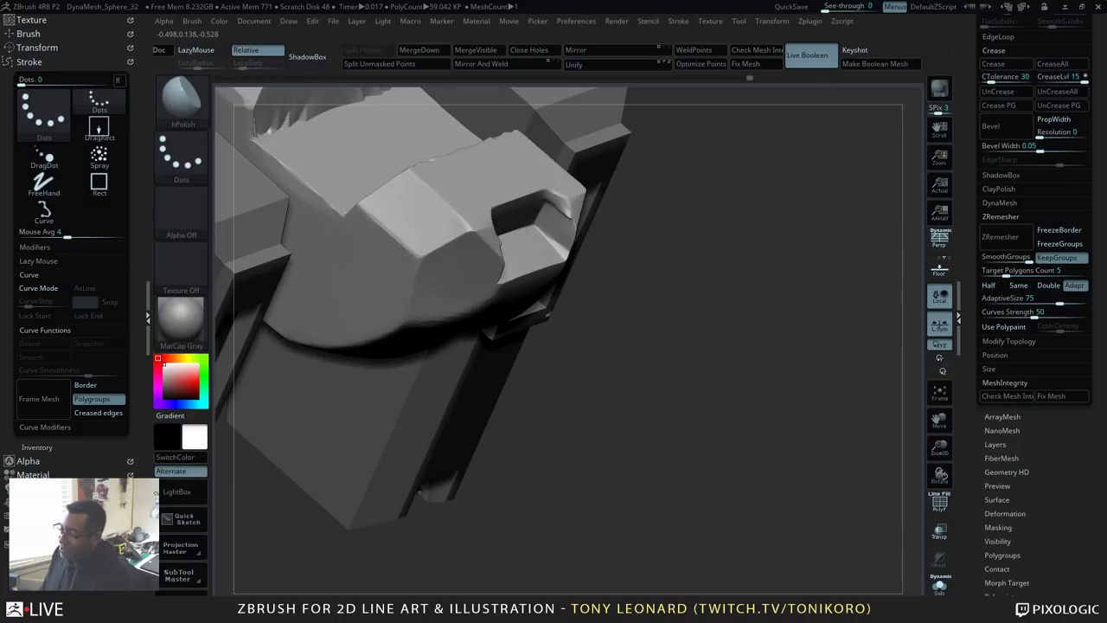
left_click_drag(730, 302, 450, 321, "shift")
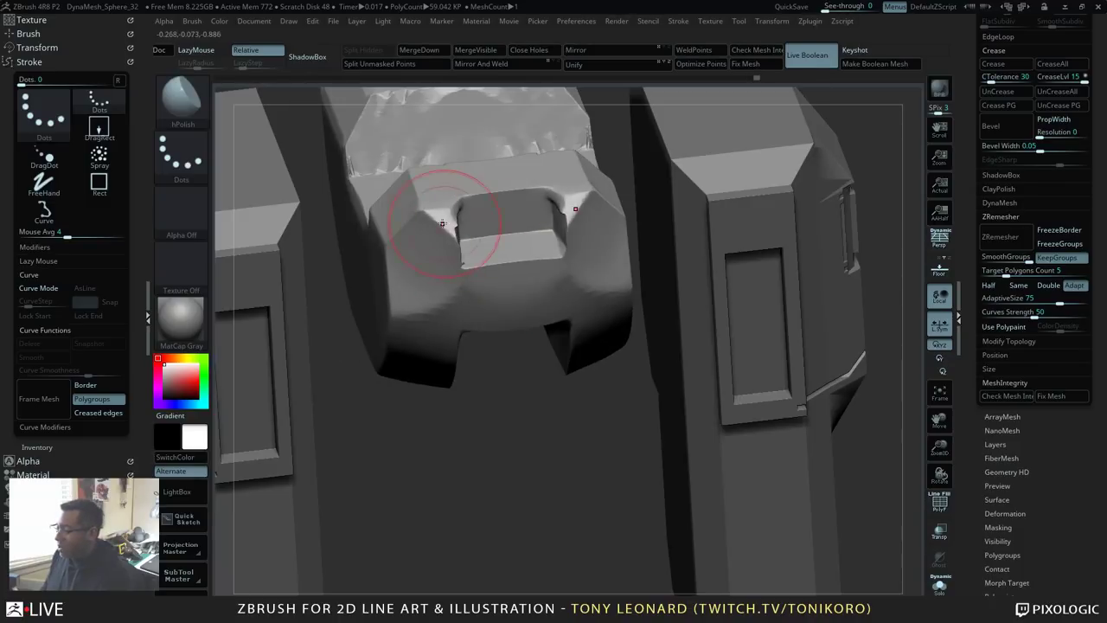
left_click_drag(535, 488, 479, 154)
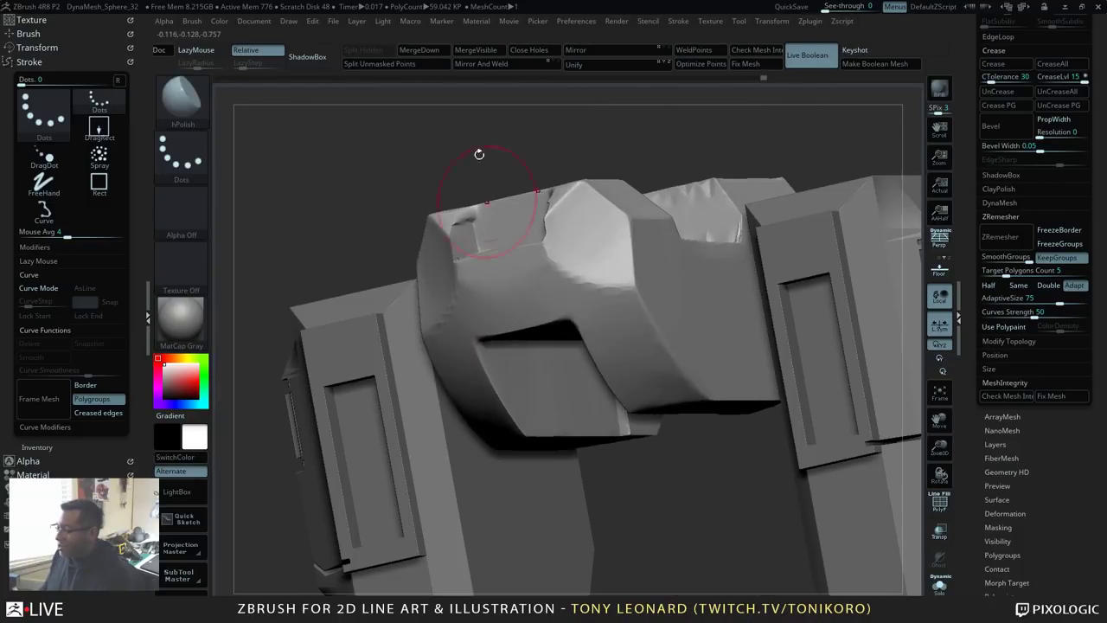
Step: Flatten the notch wall and neighbouring front bevel with hPolish, comparing the strokes by undoing and redoing them
key("s")
left_click_drag(471, 218, 463, 220)
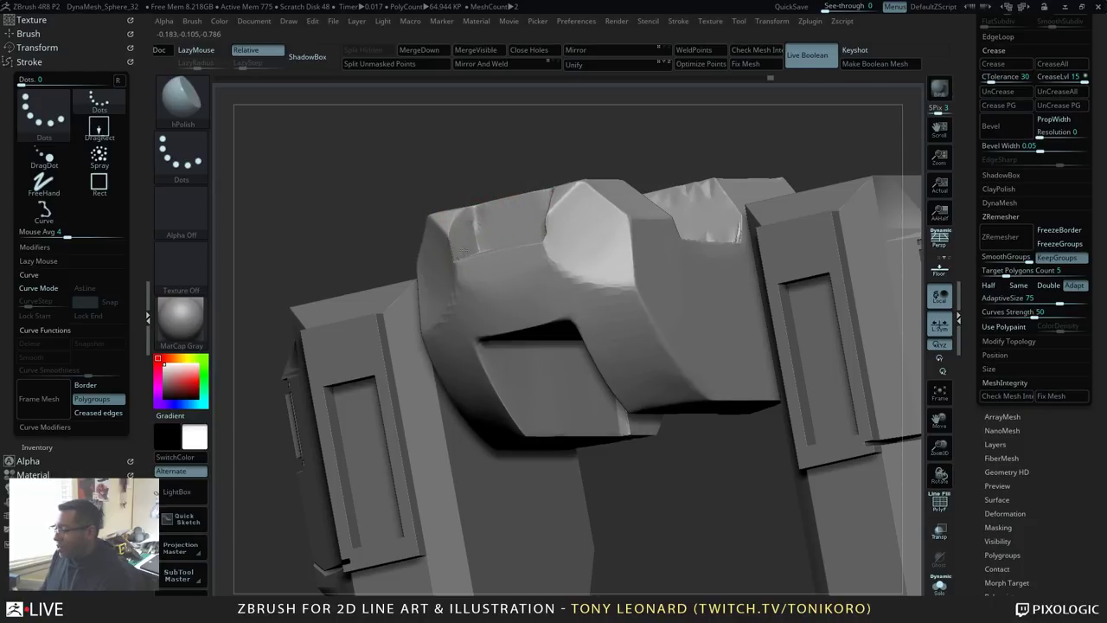
key("ctrl+z")
mouse_move(469, 144)
left_mouse_down()
mouse_move(597, 276)
mouse_move(717, 279)
left_mouse_up()
left_click_drag(800, 322, 790, 262)
mouse_move(597, 284)
left_mouse_down()
mouse_move(482, 272)
mouse_move(489, 281)
left_mouse_up()
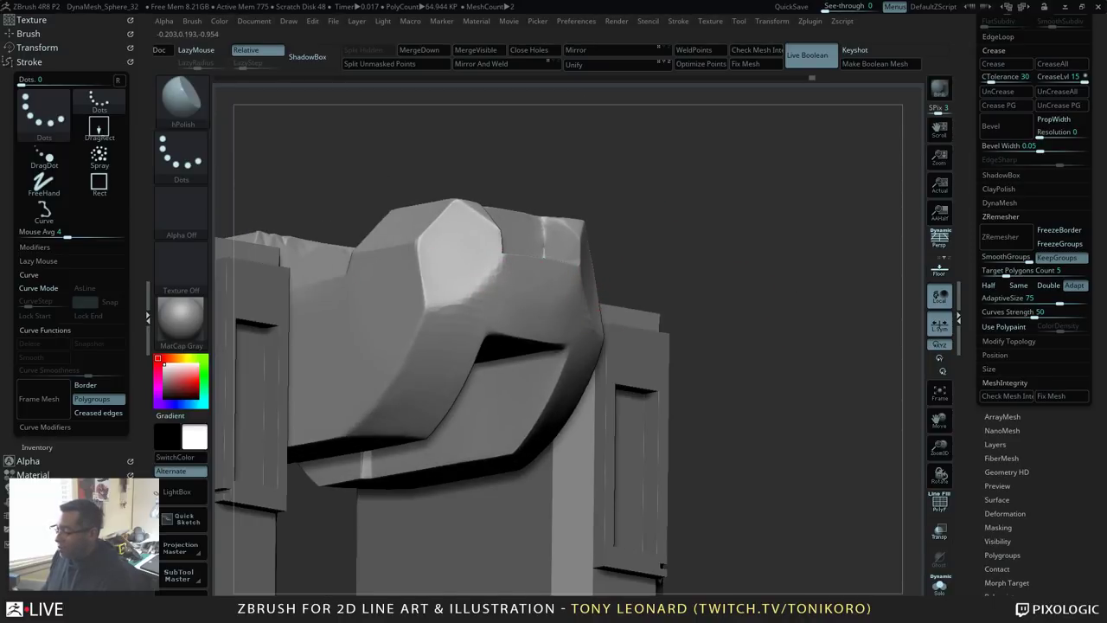
key("ctrl+z")
left_click_drag(663, 324, 721, 341)
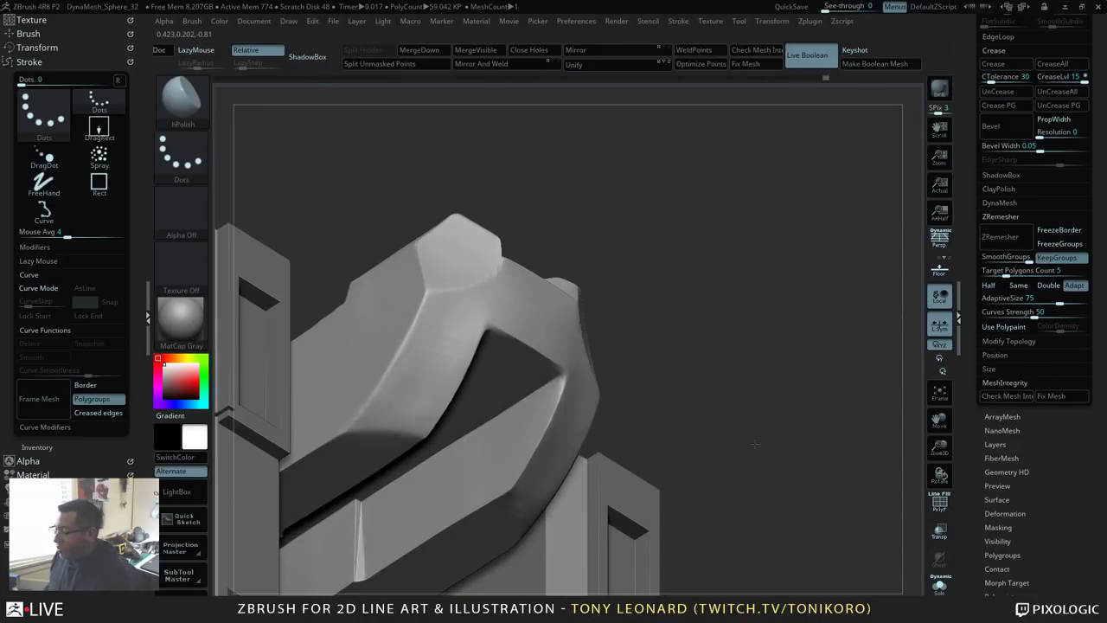
key("ctrl+shift+z")
Step: Clip the PolySphere body's upper end corner at an angle in side view and clip a U-shaped channel along its top in front view
mouse_move(755, 443)
left_mouse_down()
mouse_move(783, 459)
mouse_move(776, 346)
mouse_move(798, 401)
mouse_move(785, 398)
mouse_move(872, 412)
left_mouse_up()
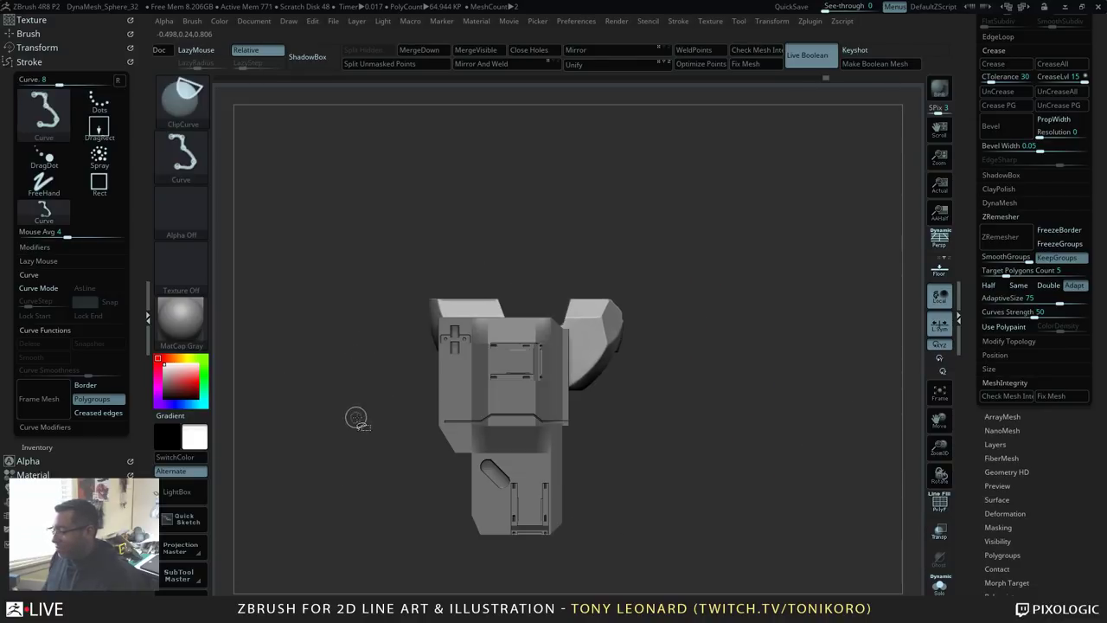
mouse_move(356, 418)
left_mouse_down("ctrl+shift")
mouse_move(477, 237)
mouse_move(486, 241)
left_mouse_up("ctrl+shift")
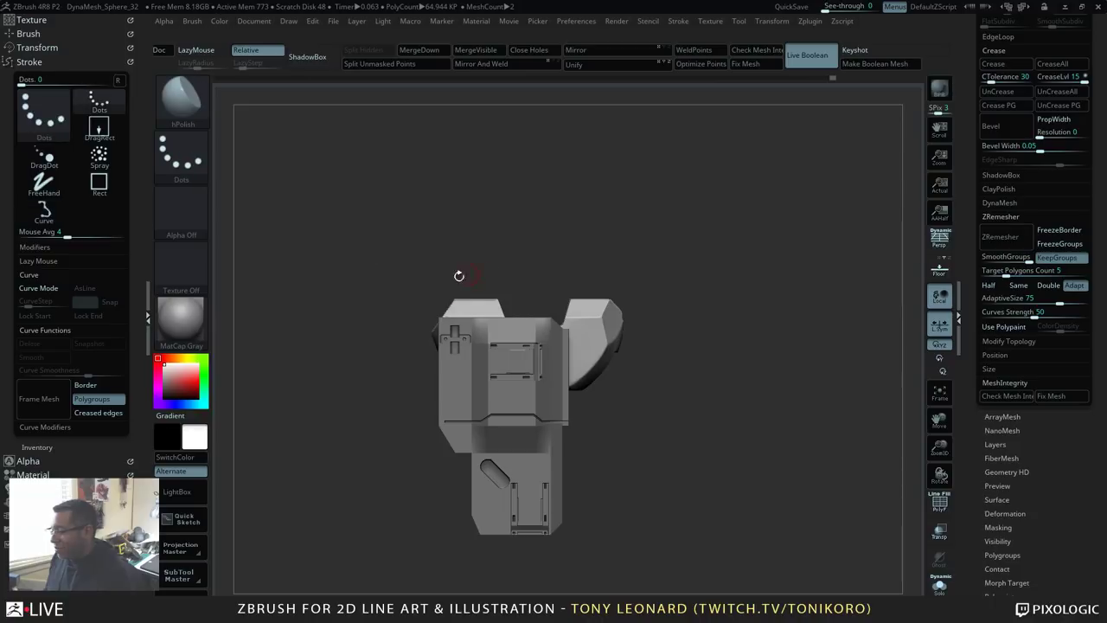
mouse_move(459, 275)
left_mouse_down()
mouse_move(729, 264)
mouse_move(807, 425)
mouse_move(830, 435)
mouse_move(842, 426)
mouse_move(840, 383)
left_mouse_up()
left_click_drag(827, 346, 812, 410, "alt")
left_click_drag(546, 313, 560, 366, "ctrl+shift")
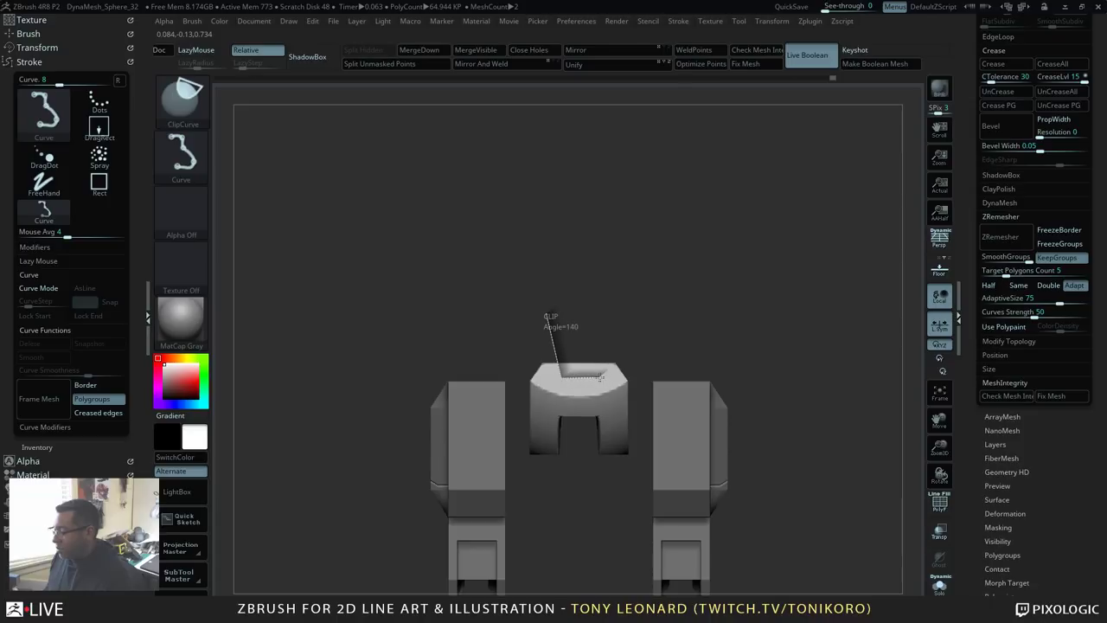
left_click_drag(605, 357, 626, 296, "ctrl+shift")
Step: Re-DynaMesh the clipped PolySphere body
mouse_move(802, 437)
left_mouse_down()
mouse_move(817, 391)
mouse_move(792, 381)
mouse_move(788, 487)
left_mouse_up()
left_click_drag(785, 383, 781, 506, "ctrl")
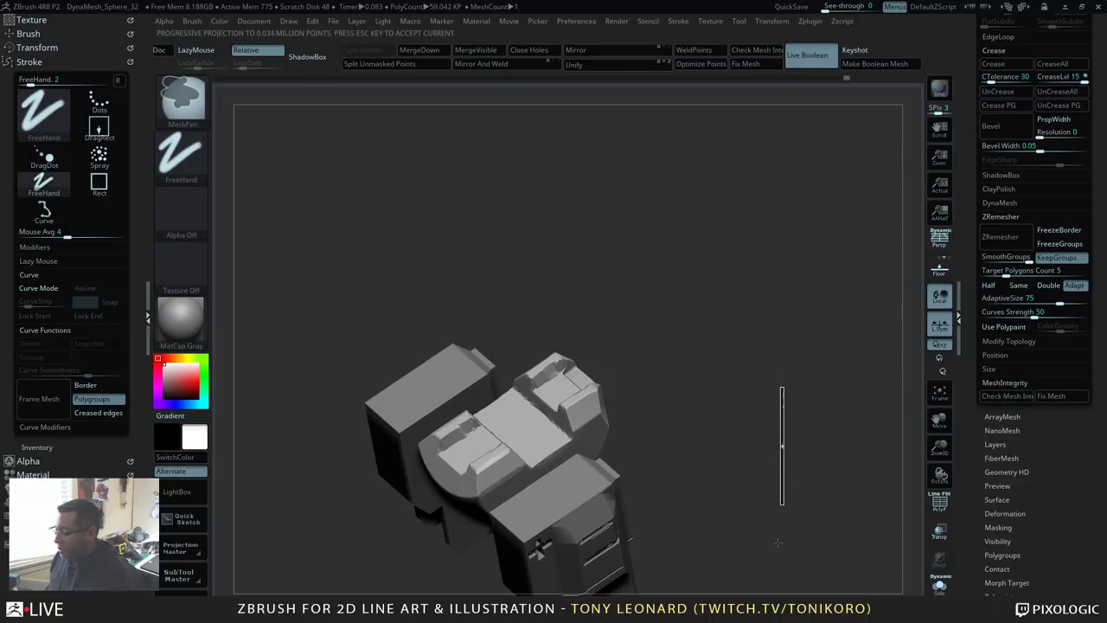
mouse_move(783, 447)
left_mouse_down("alt")
mouse_move(793, 406)
mouse_move(771, 442)
left_mouse_up("alt")
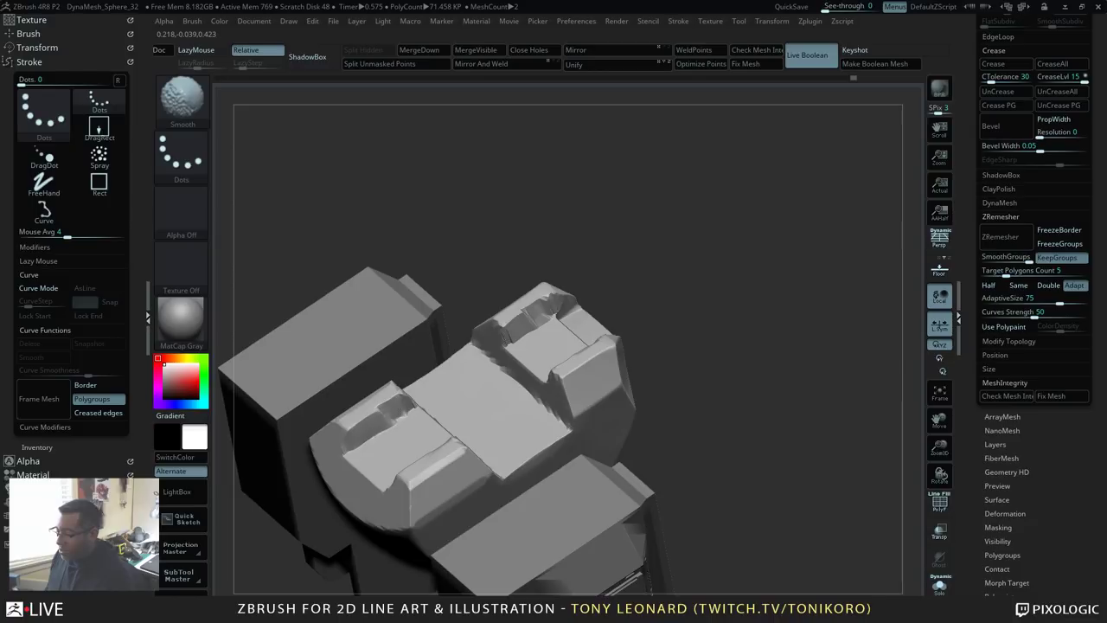
Step: Smooth and polish the ragged walls and edges of the channel on both raised ends of the PolySphere body
left_click_drag(711, 441, 732, 334)
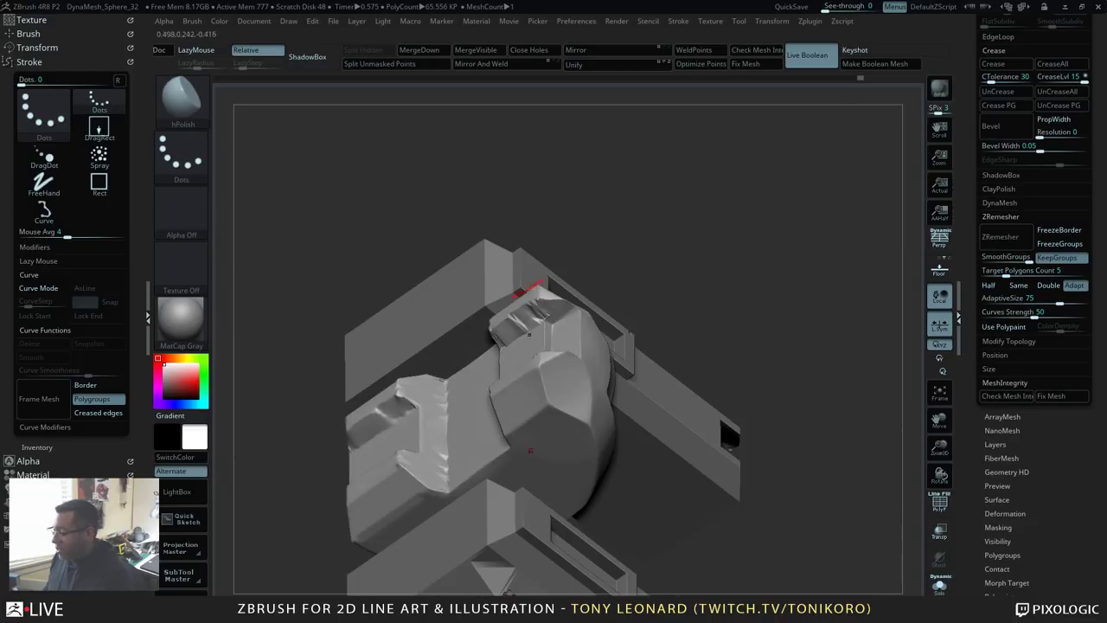
left_click_drag(529, 317, 531, 309, "shift")
mouse_move(783, 363)
left_mouse_down()
mouse_move(854, 327)
mouse_move(865, 407)
left_mouse_up()
left_click_drag(499, 207, 499, 358)
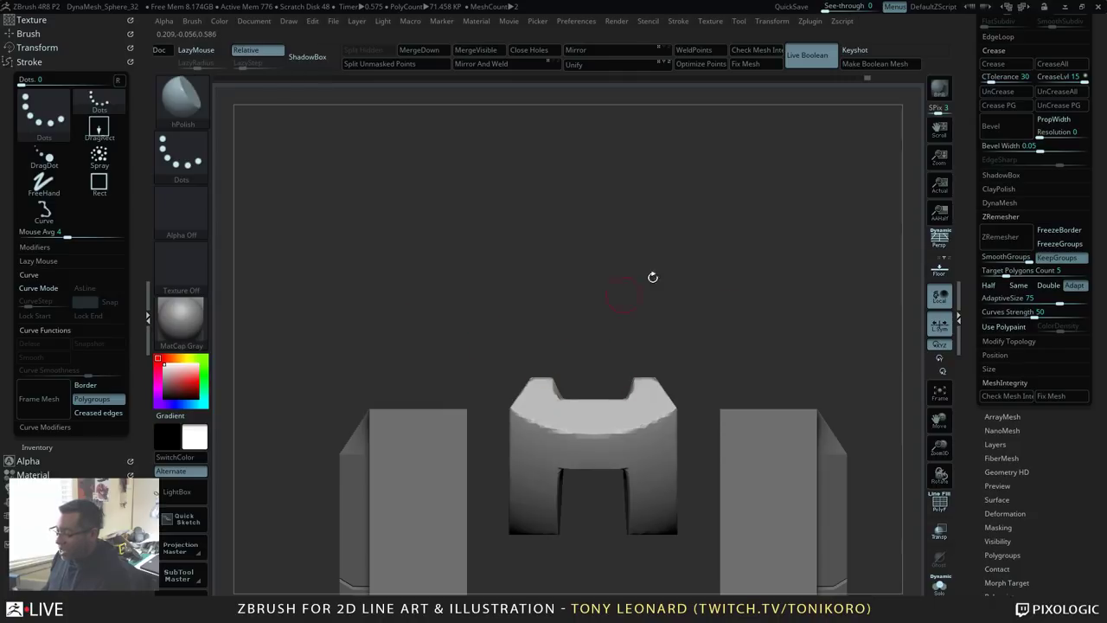
left_click_drag(653, 277, 575, 327)
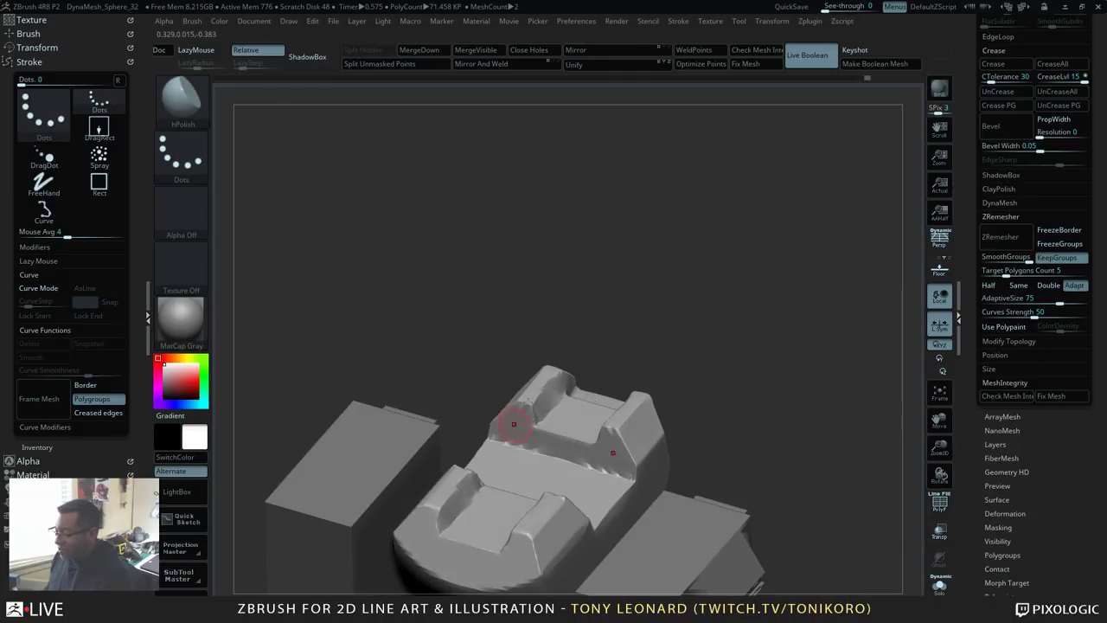
left_click_drag(611, 361, 811, 311)
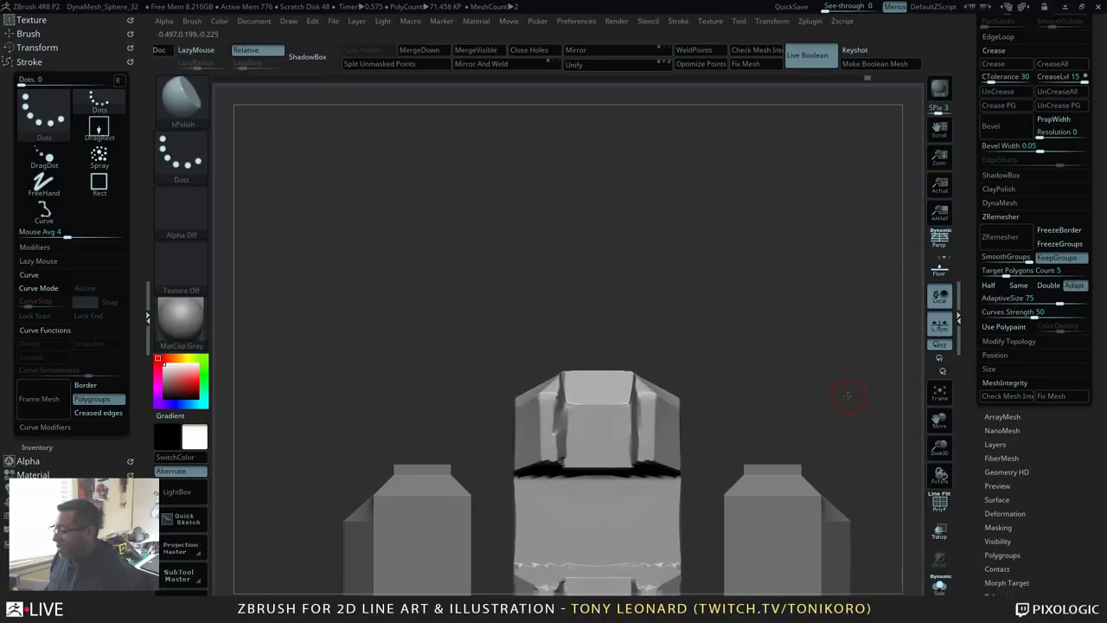
left_click_drag(848, 395, 780, 210, "alt")
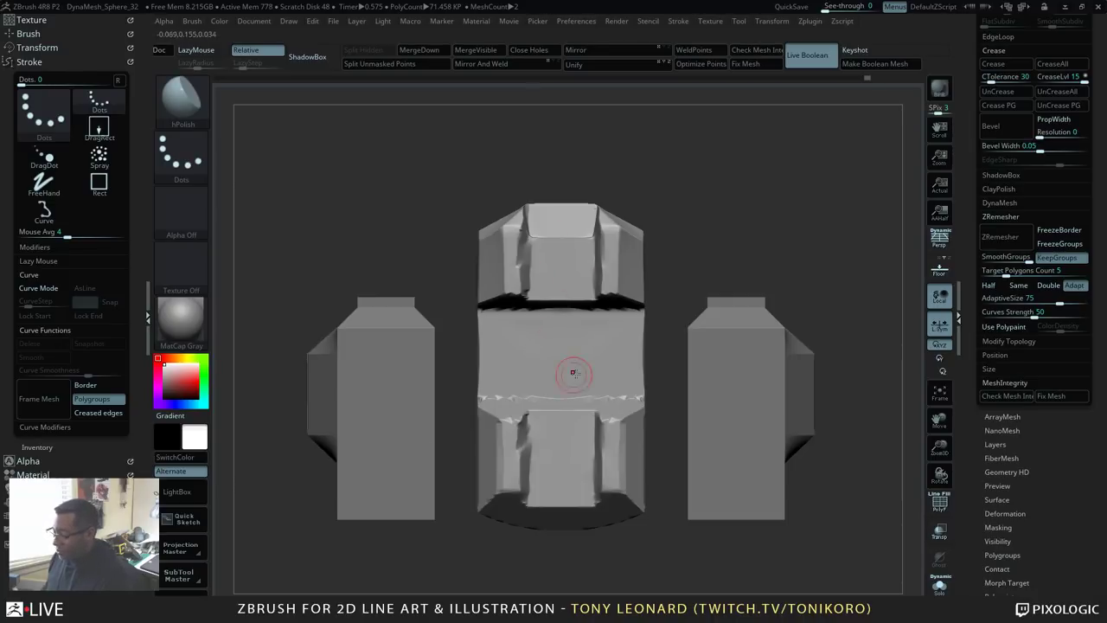
Step: Insert a small QCube from IMM Primitives at the centre of the recessed area between the PolySphere body's raised ends
key("b")
key("i")
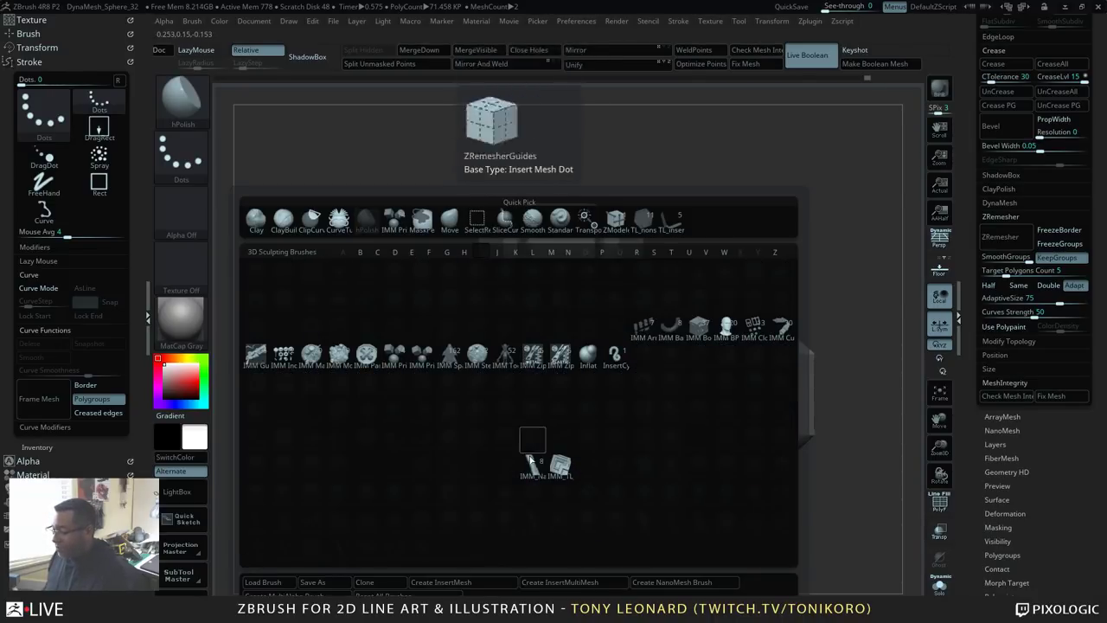
left_click(394, 218)
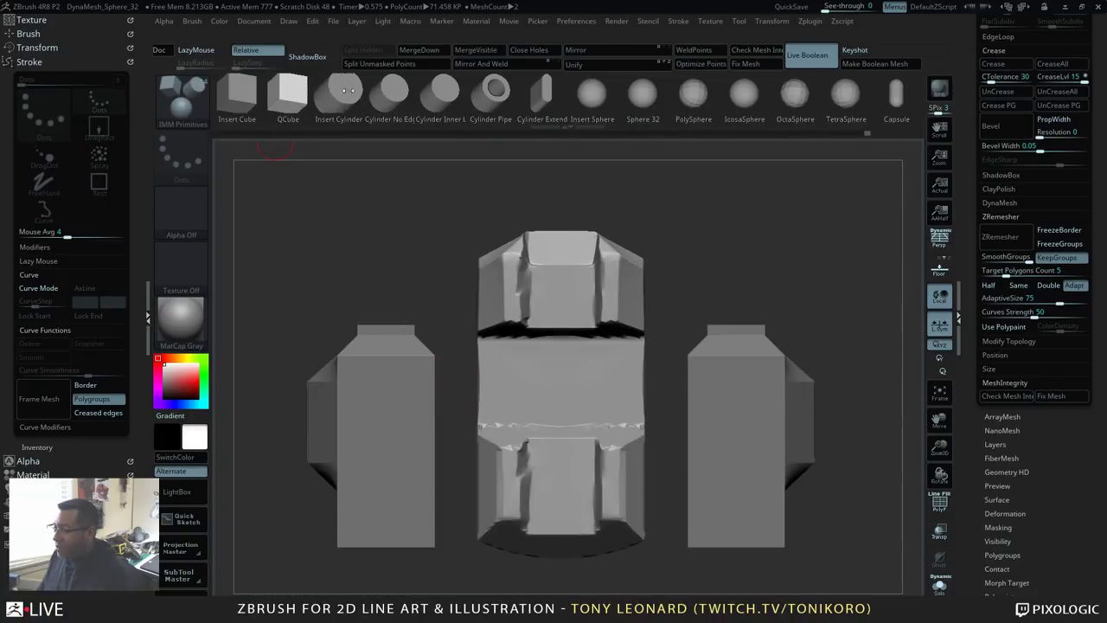
key("m")
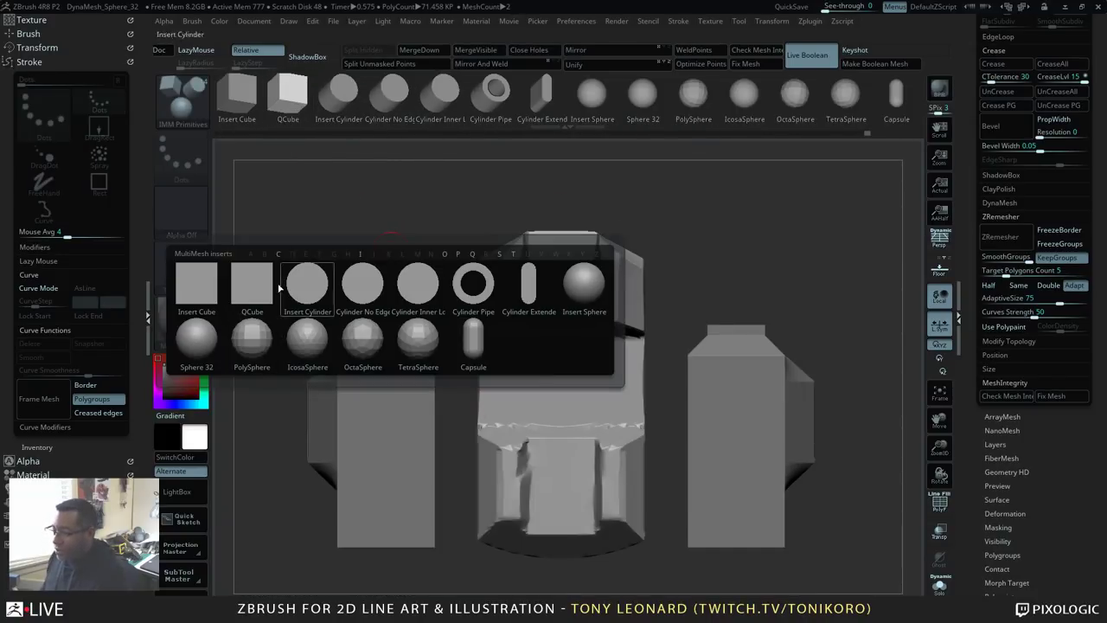
left_click(253, 290)
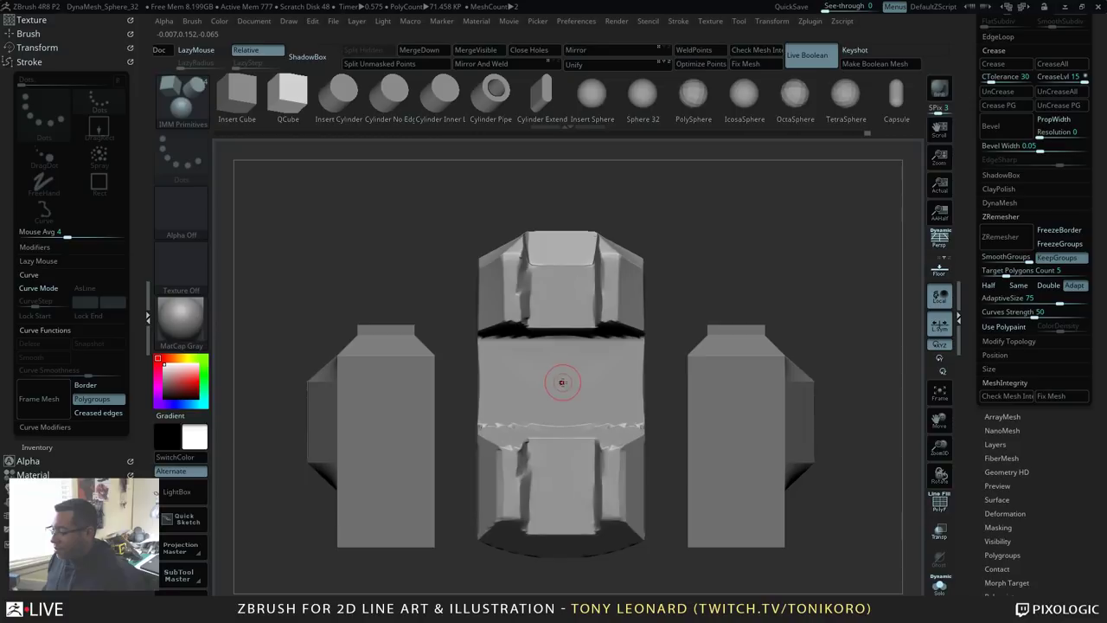
left_click_drag(562, 382, 565, 404)
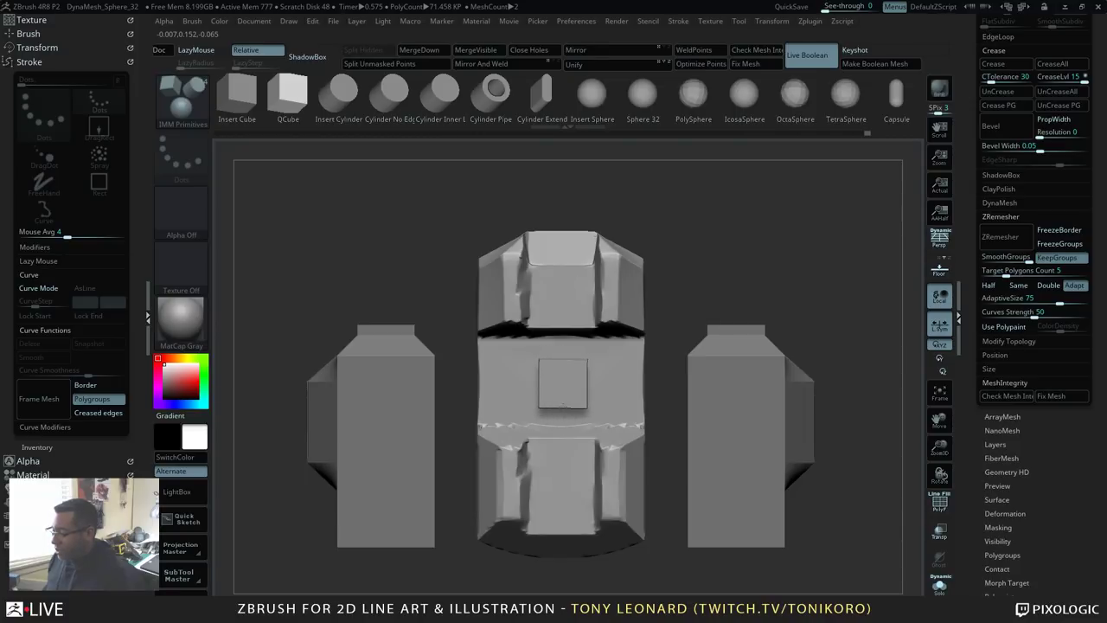
Step: Move the inserted cube straight up along the vertical axis above the PolySphere body's recess
left_click_drag(742, 265, 811, 246)
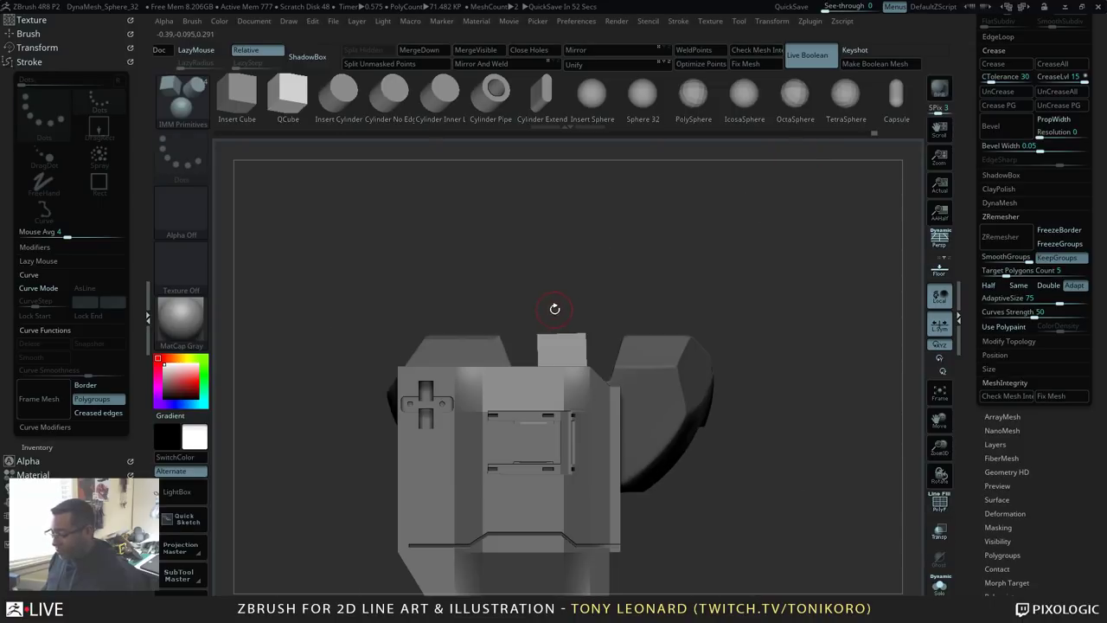
key("w")
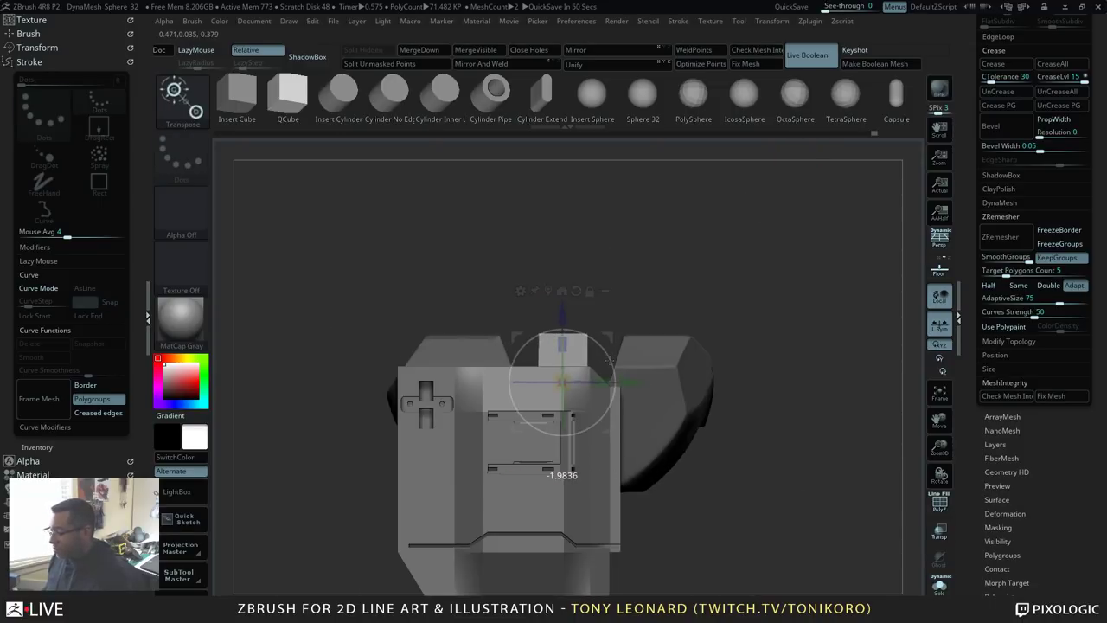
left_click_drag(610, 360, 610, 360)
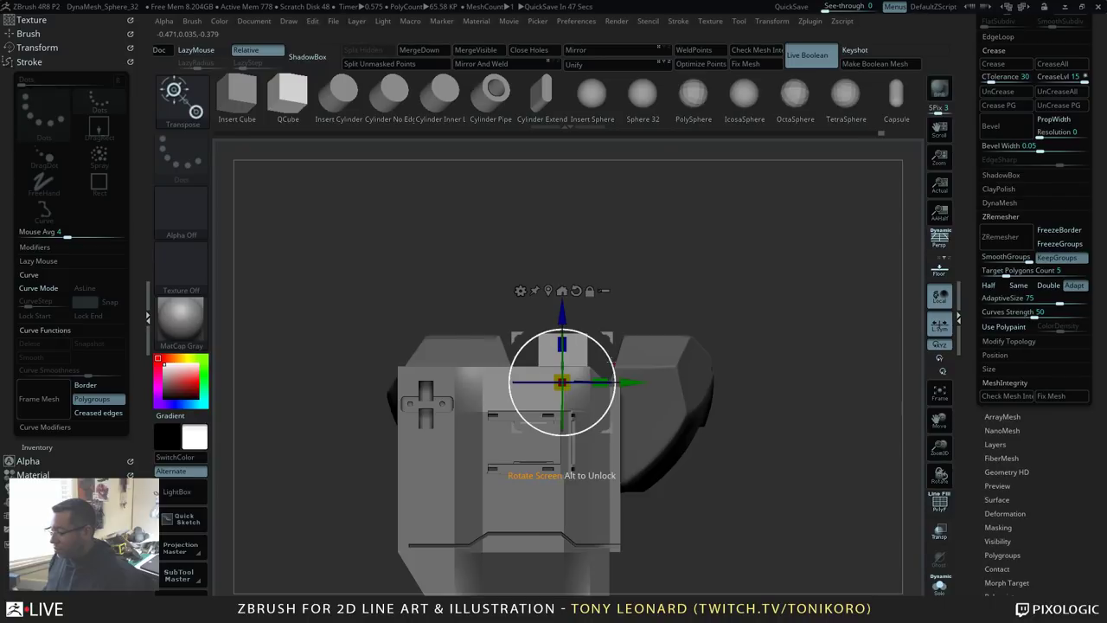
left_click_drag(562, 313, 562, 282)
Step: Split the unmasked cube into its own subtool and make the cube the active subtool
left_click_drag(695, 296, 675, 350)
left_click_drag(697, 259, 692, 346, "alt")
left_click(397, 63)
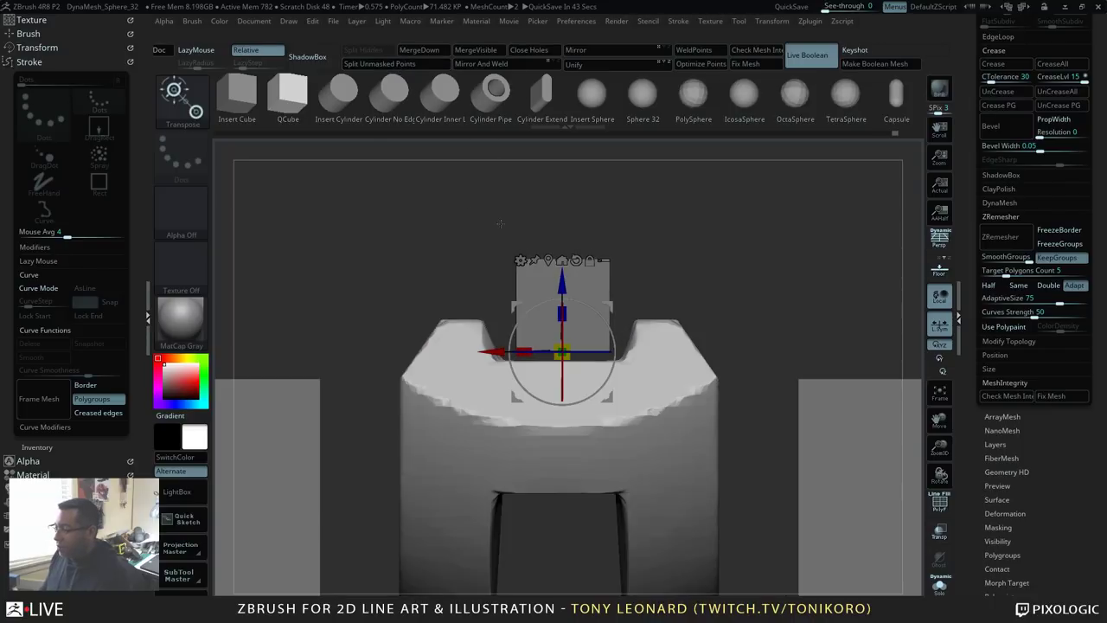
left_click_drag(616, 292, 610, 295)
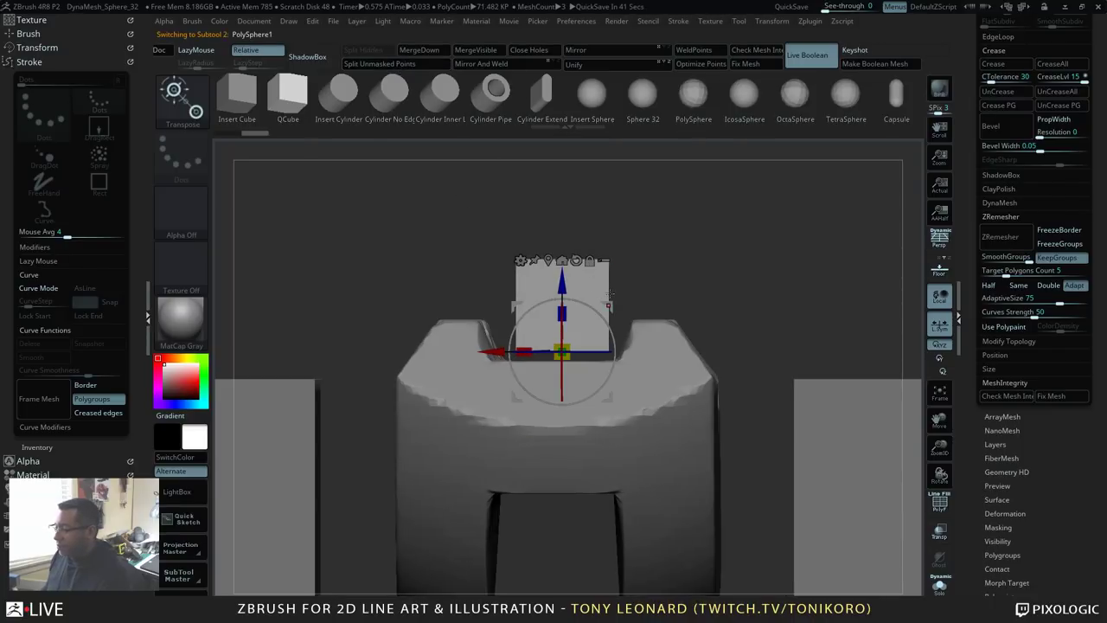
left_click(630, 330, "alt")
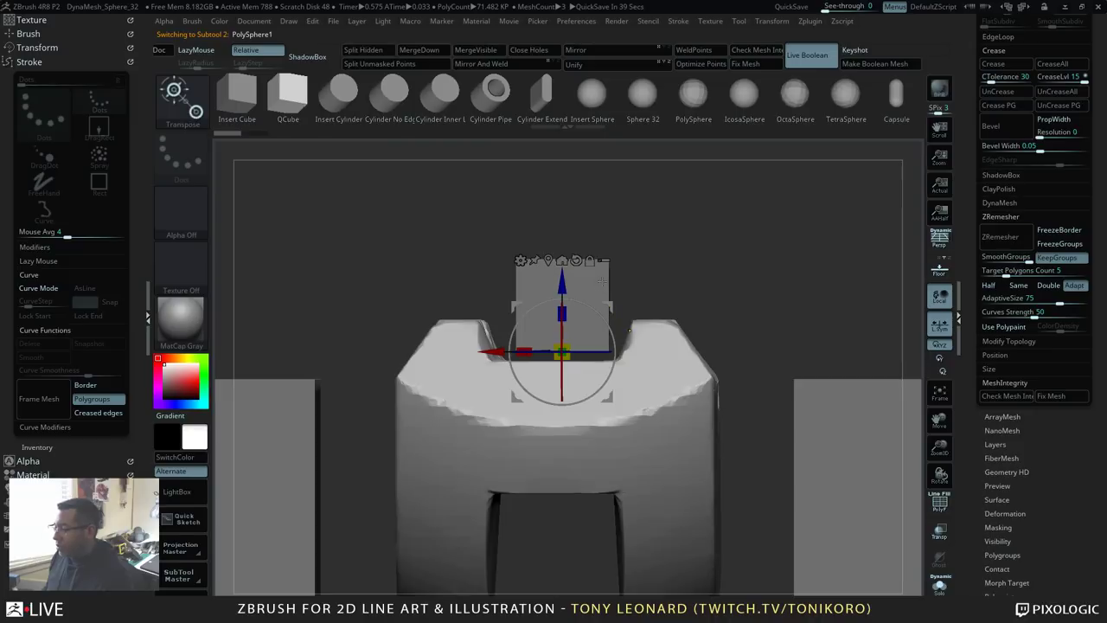
left_click(602, 282, "alt")
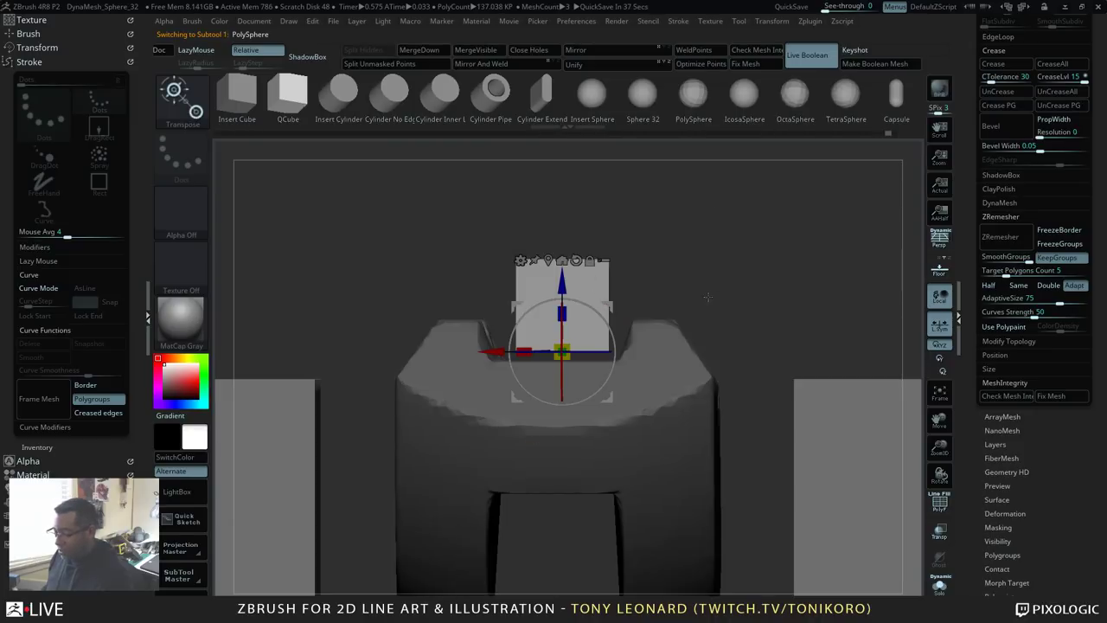
Step: Draw a straight vertical transpose line through the cube above the PolySphere body and adjust its upper end
key("q")
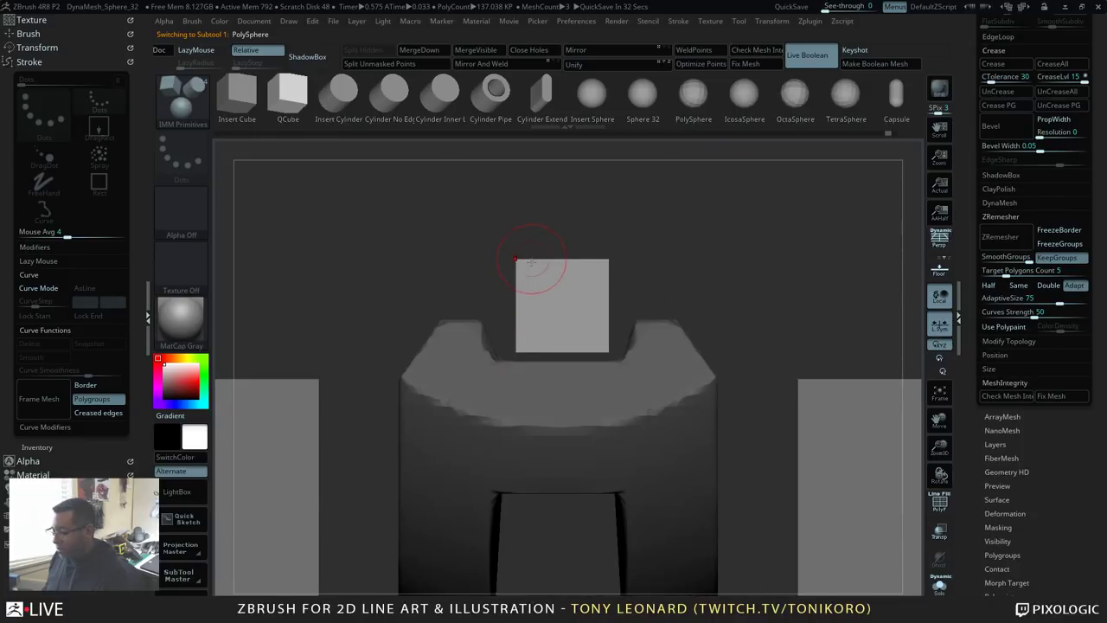
key("w")
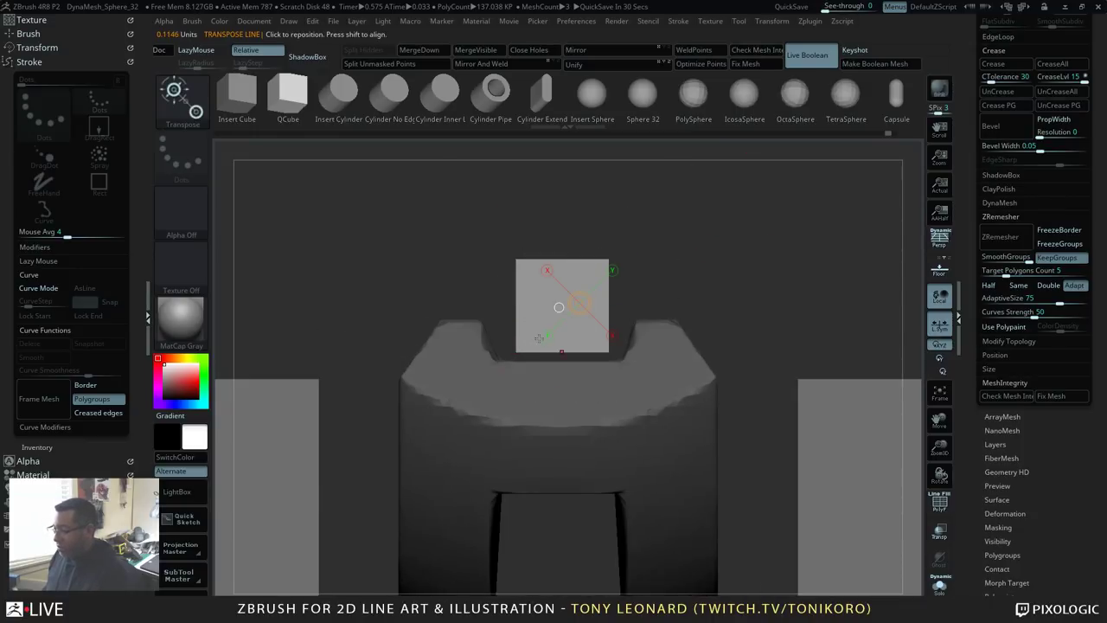
left_click_drag(563, 260, 562, 398, "shift")
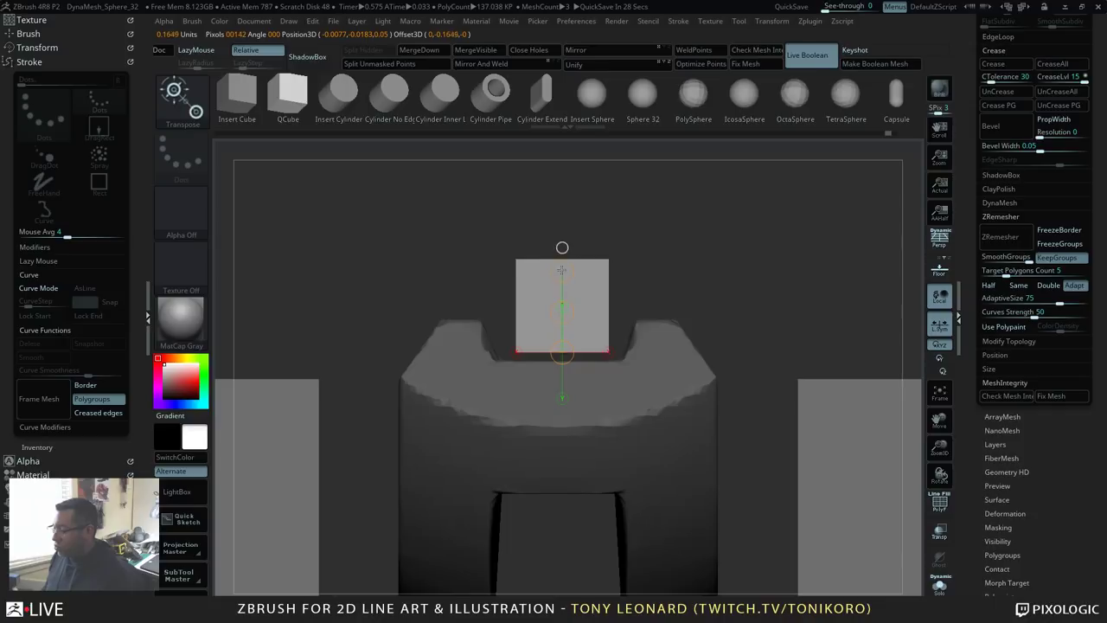
left_click_drag(562, 305, 562, 261)
Step: Clear the canvas and try to redraw the PolySphere model on it
key("ctrl")
key("ctrl+n")
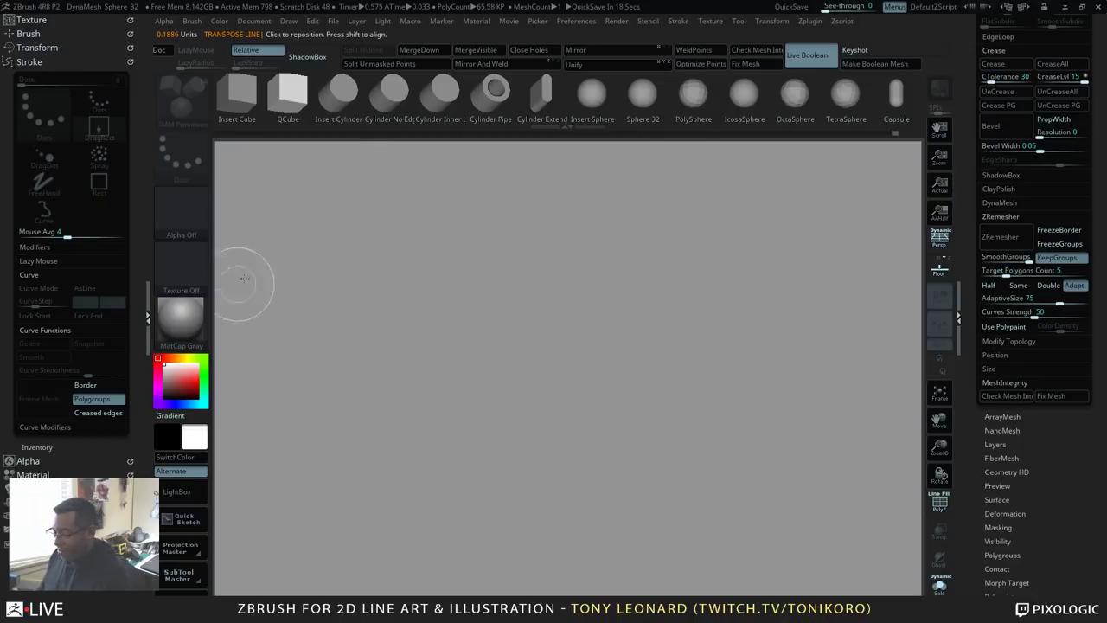
key("ctrl+n")
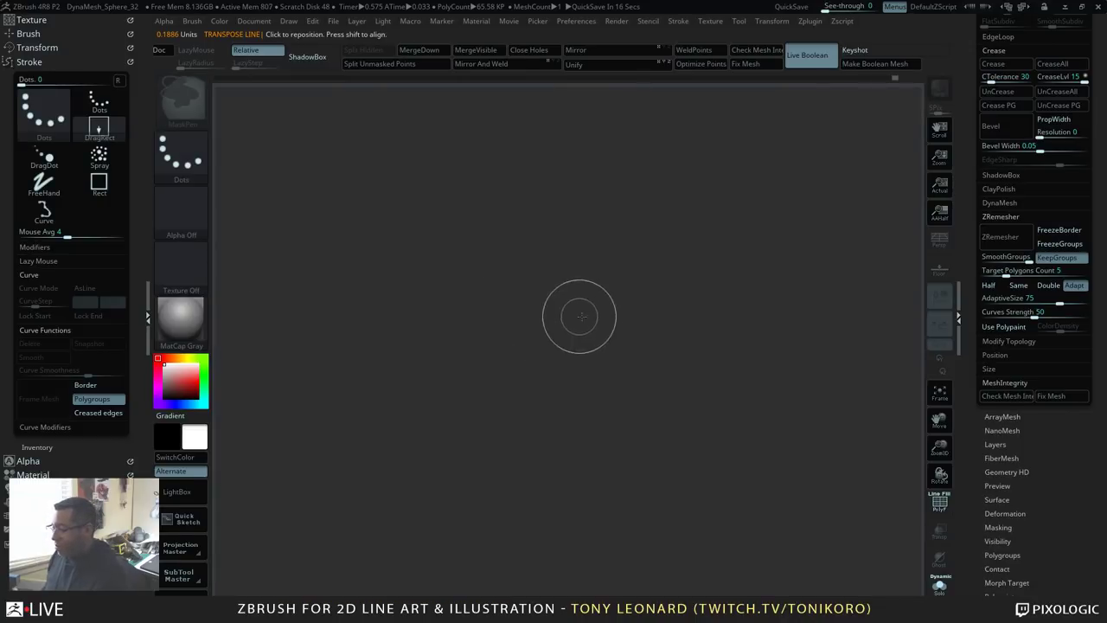
left_click_drag(580, 316, 578, 458, "ctrl")
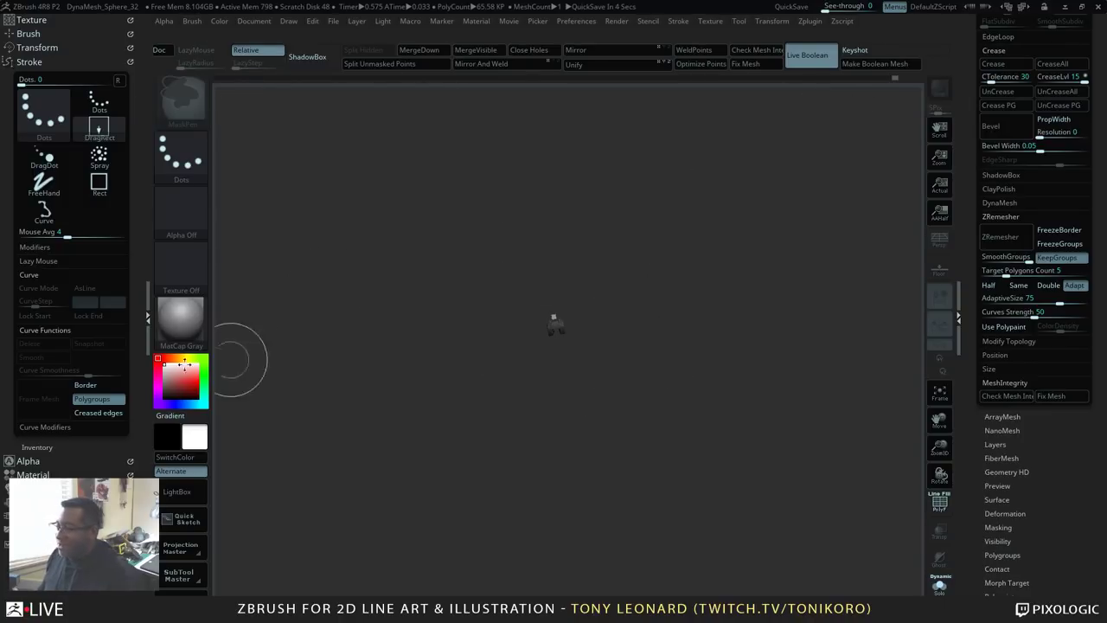
Step: Collapse the Stroke palette, bring the Edit and tool selection controls into reach, and clear the canvas
left_click(38, 61)
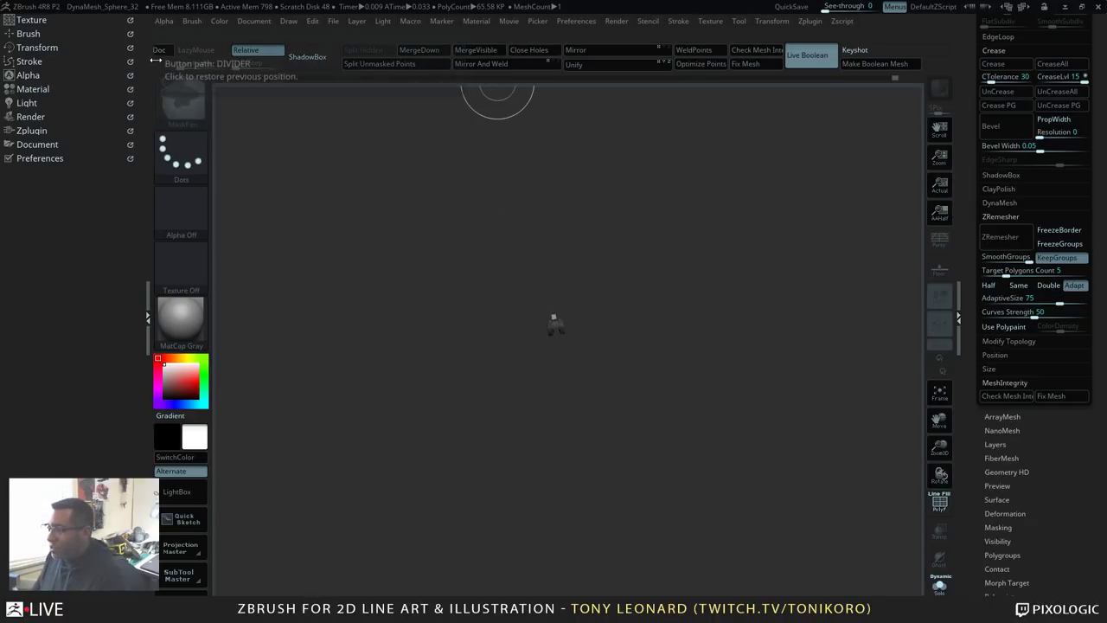
mouse_move(159, 63)
left_mouse_down()
mouse_move(346, 91)
mouse_move(878, 101)
left_mouse_up()
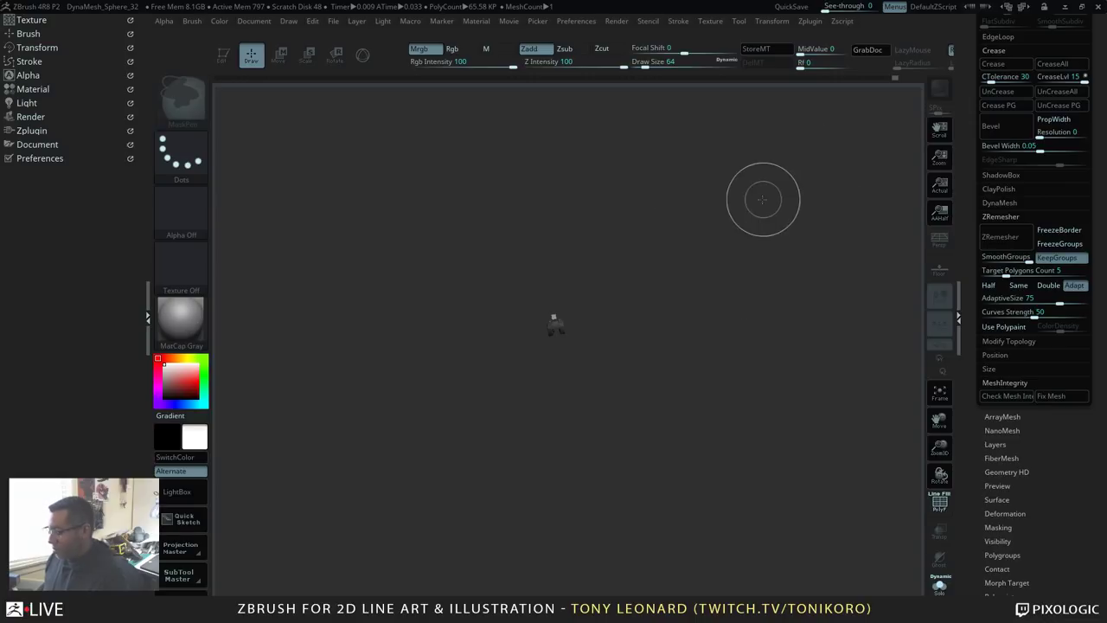
key("ctrl+n")
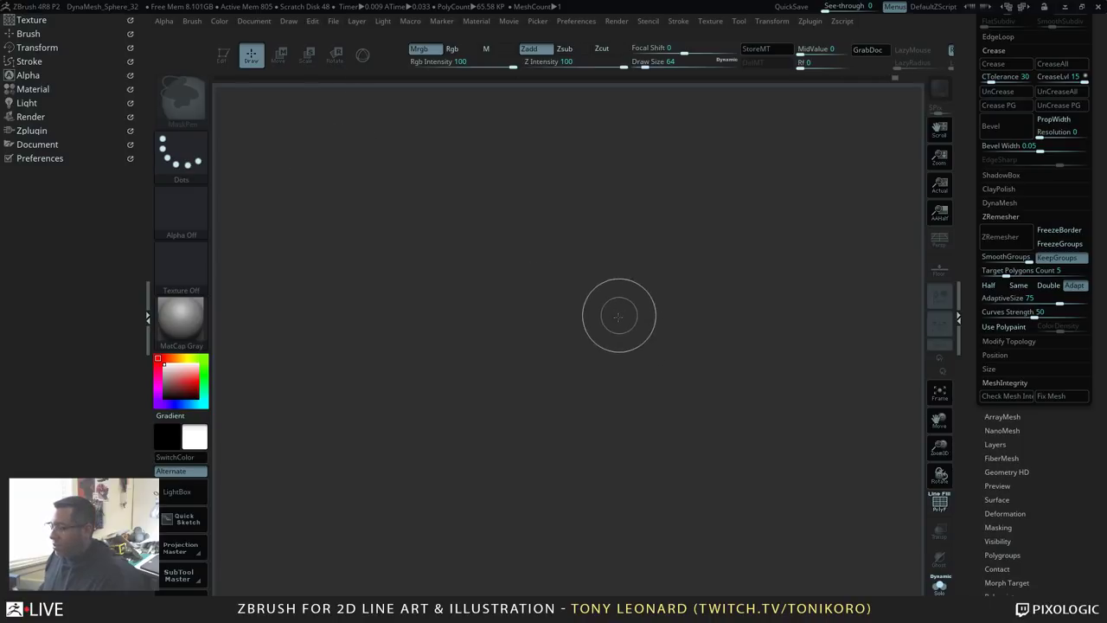
scroll(967, 212, "up", 5)
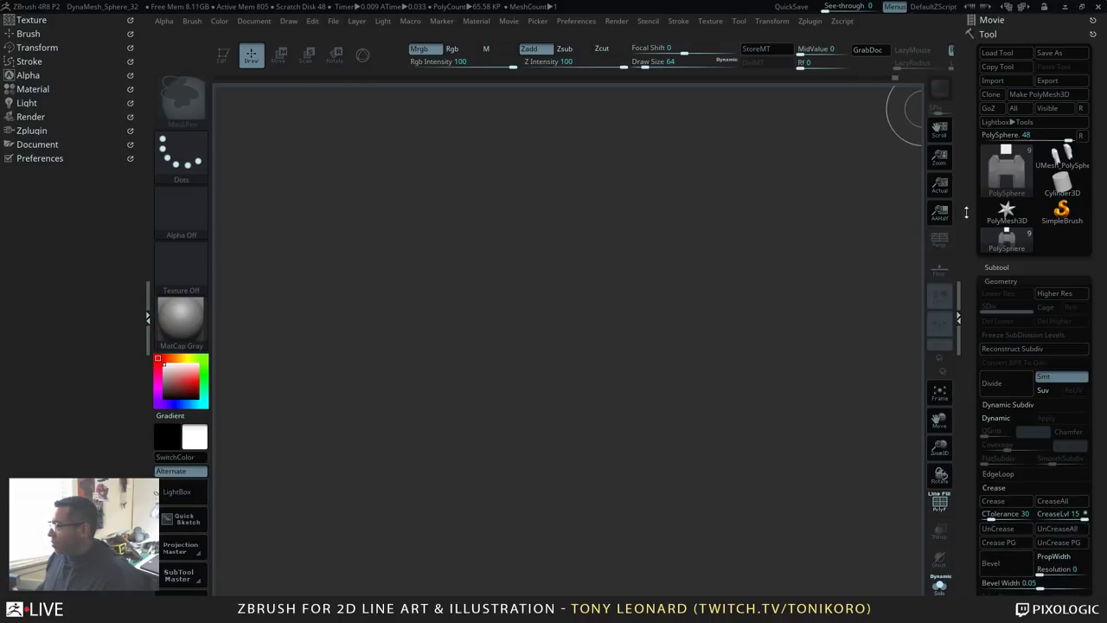
Step: Try to place the PolySphere tool at the centre of the empty canvas
left_click(1006, 169)
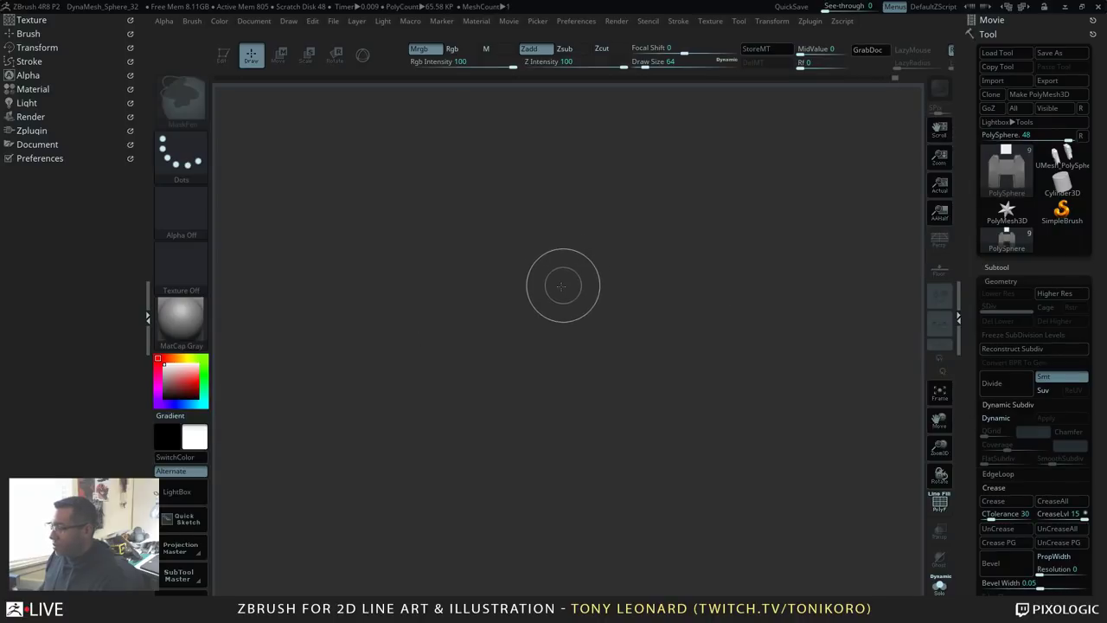
left_click_drag(563, 307, 582, 333, "shift")
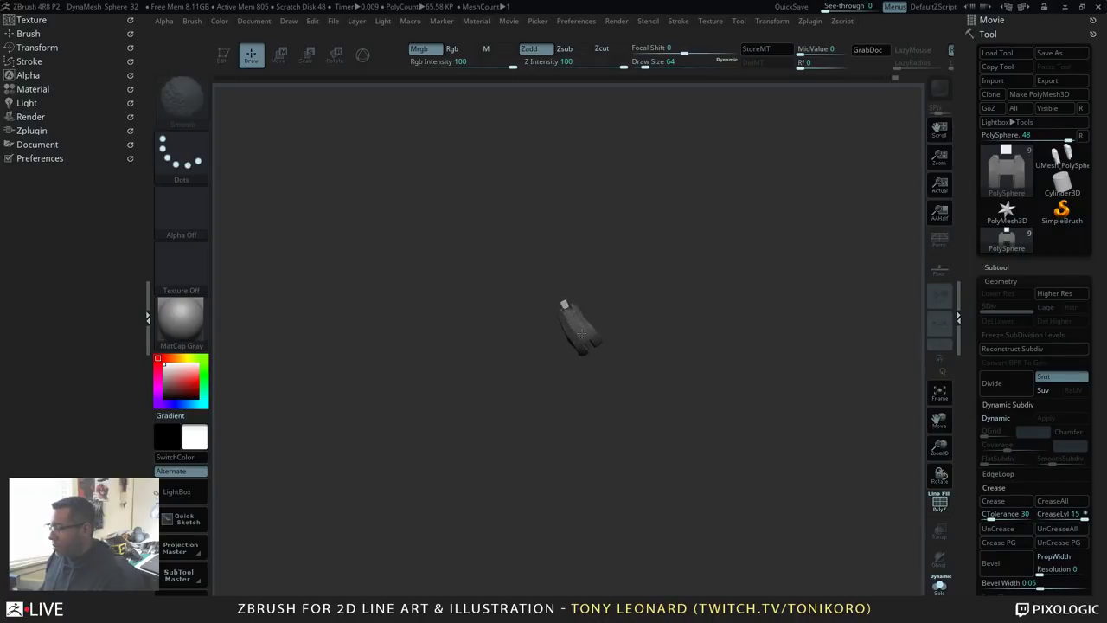
Step: Clear the canvas, place a PolyMesh3D star at its centre and enter Edit mode
key("ctrl+n")
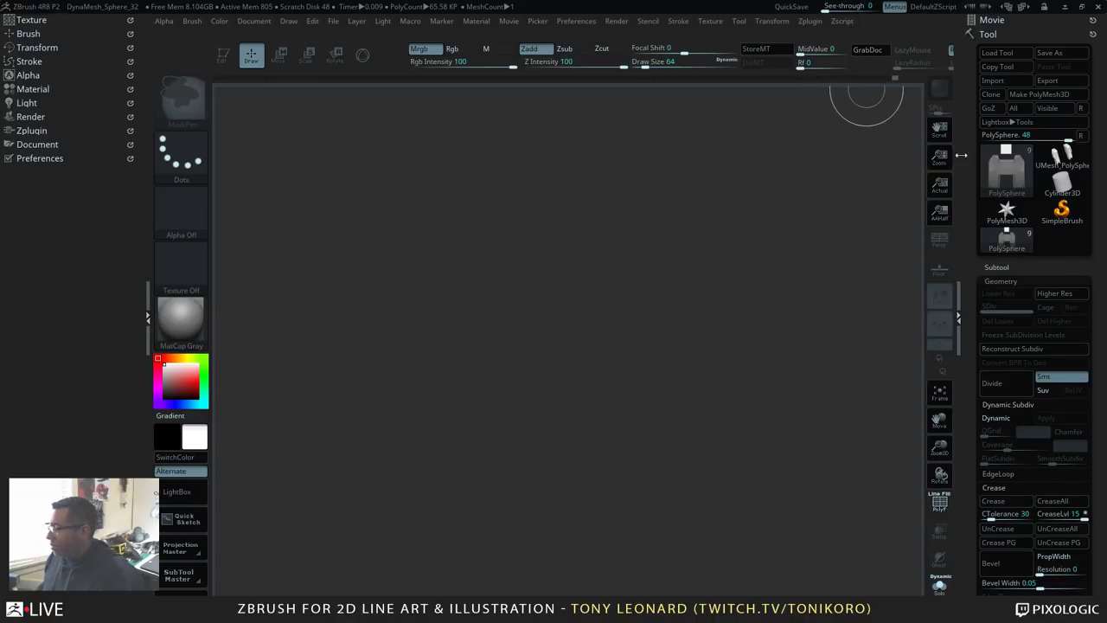
left_click(1006, 209)
left_click_drag(576, 291, 570, 368)
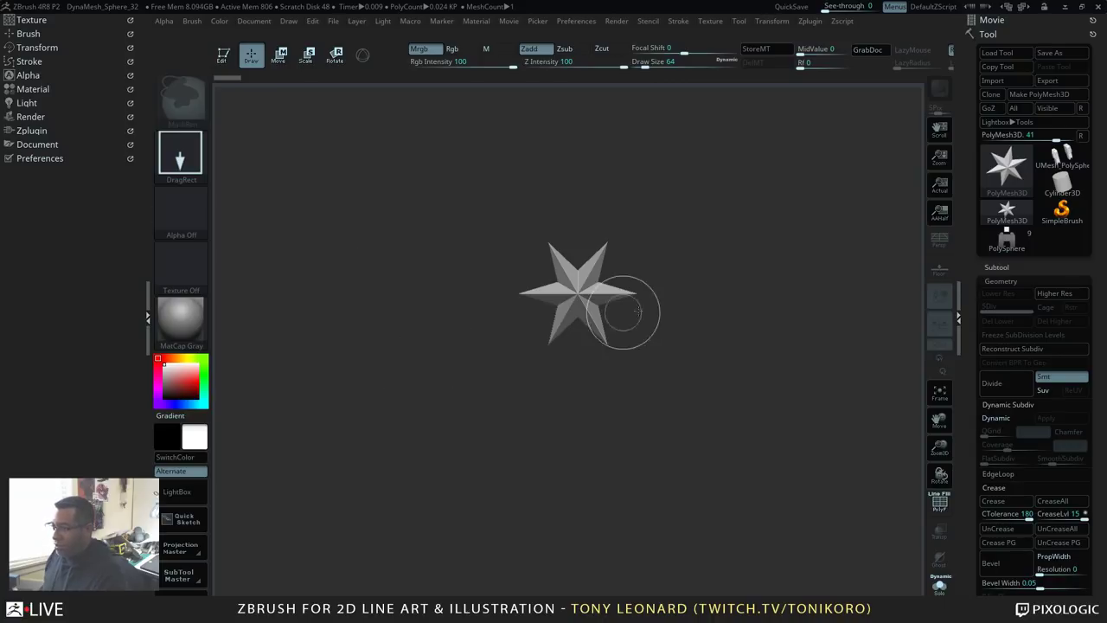
left_click(223, 53)
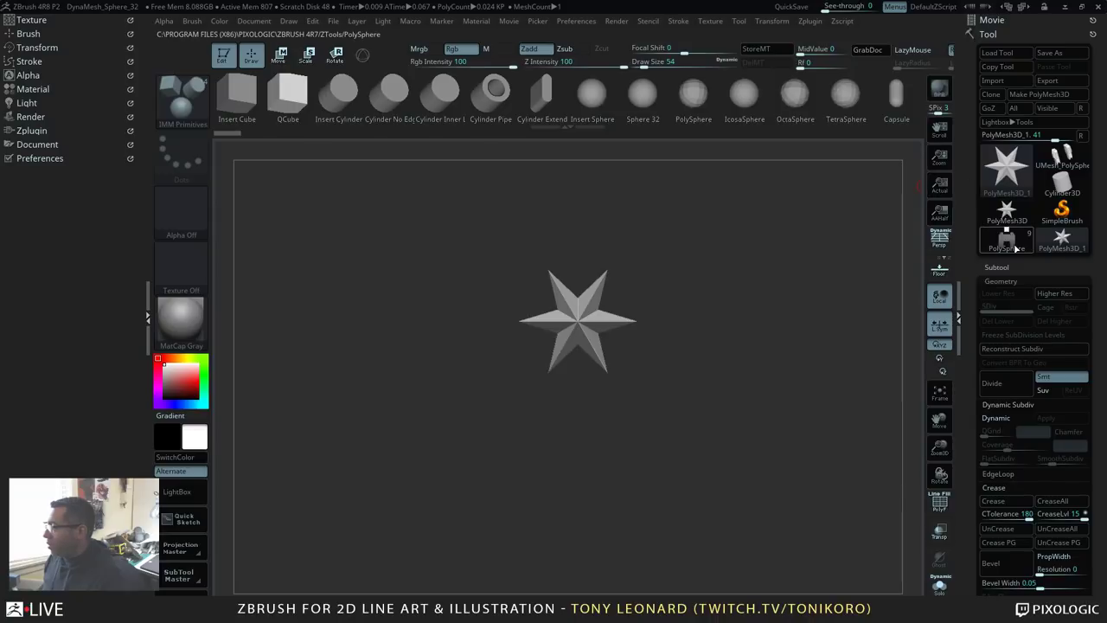
Step: Switch to the PolySphere tool containing the legs and pelvis, and examine the box above the pelvis
left_click(1015, 242)
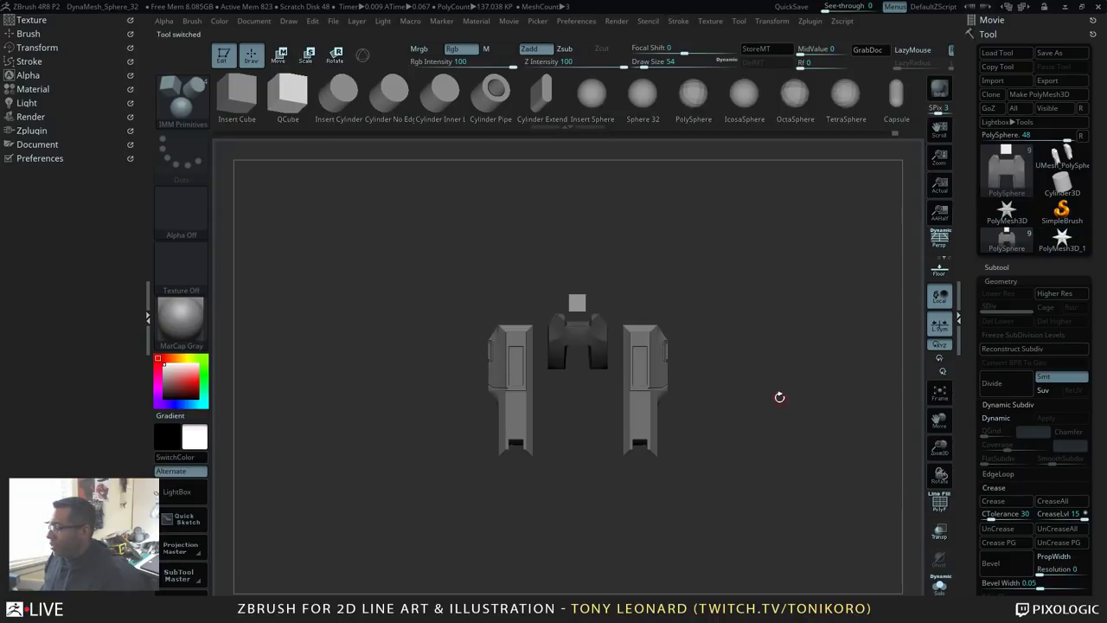
left_click_drag(782, 377, 513, 318)
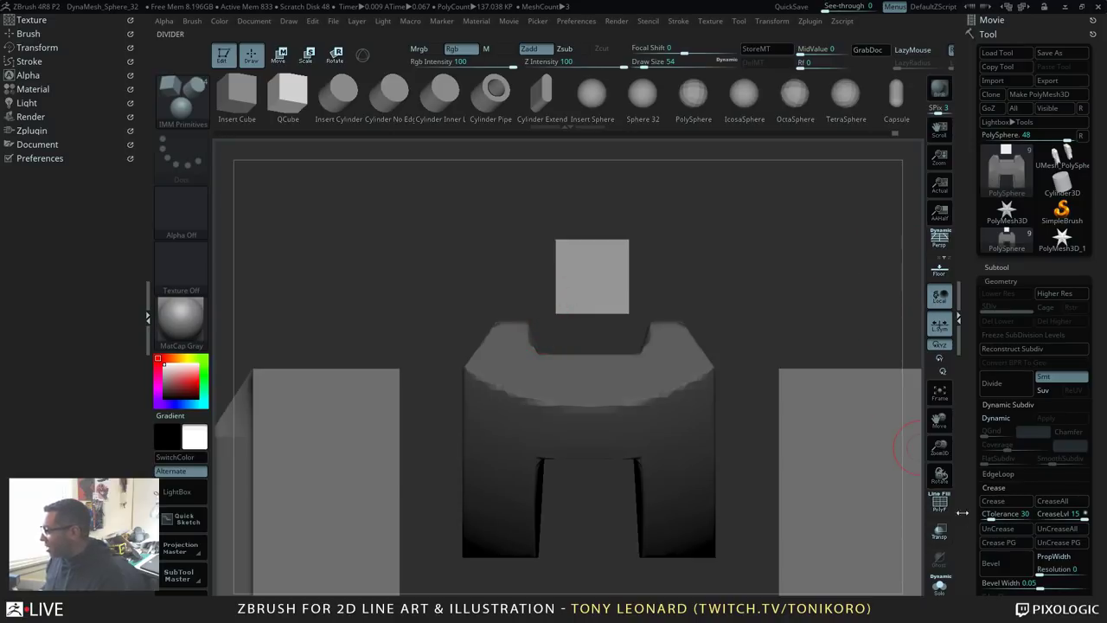
left_click_drag(971, 560, 961, 474)
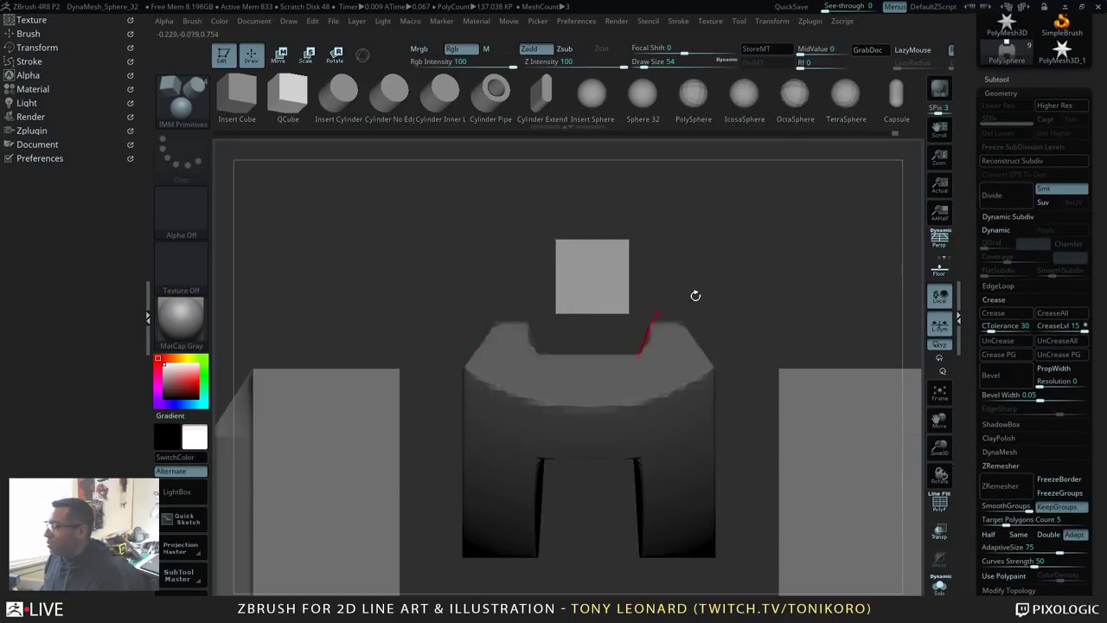
left_click_drag(791, 318, 774, 277, "alt")
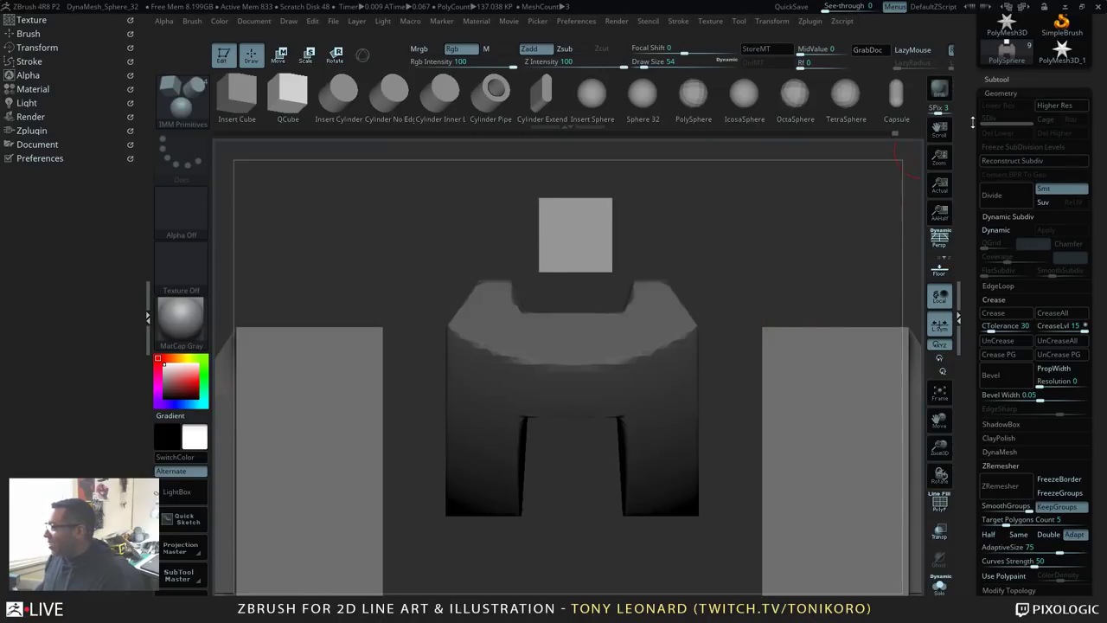
left_click_drag(966, 127, 959, 198)
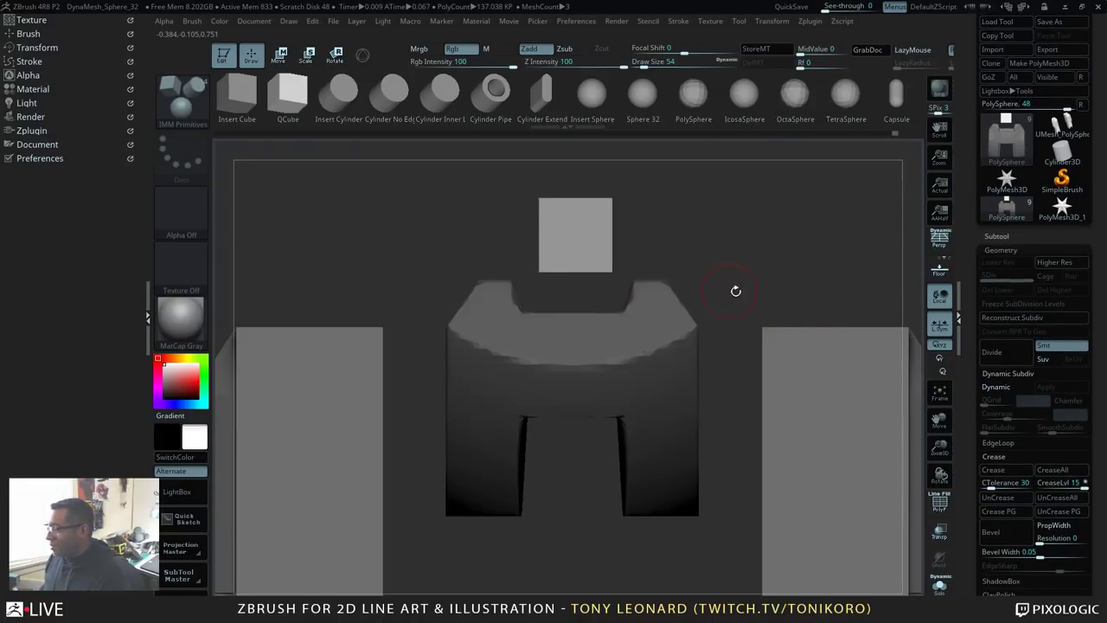
left_click_drag(774, 264, 616, 242)
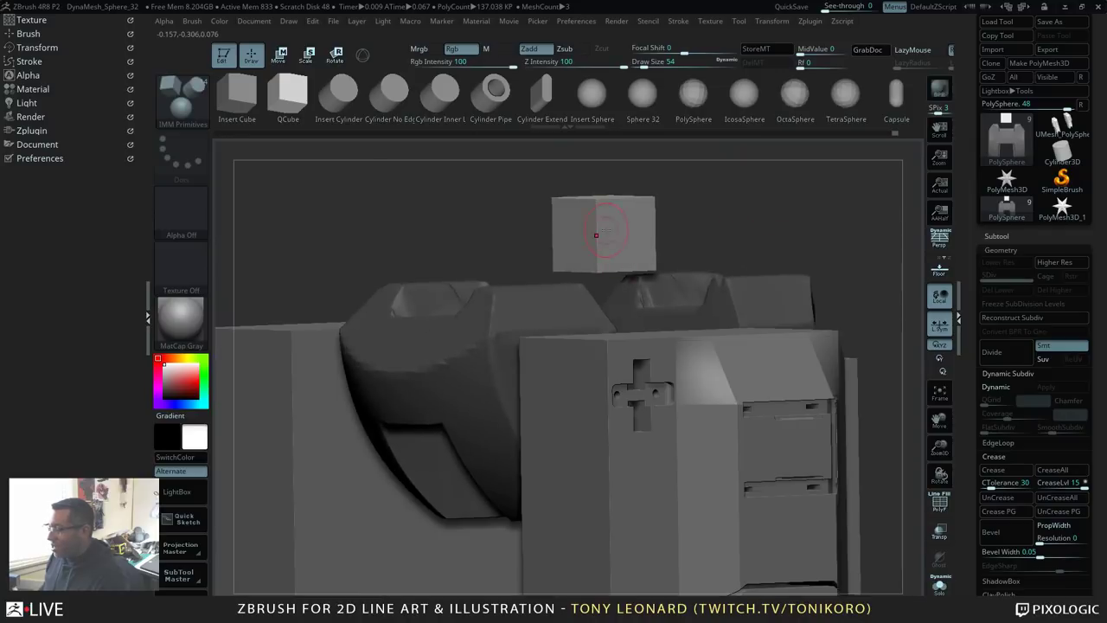
left_click_drag(821, 234, 884, 243, "shift")
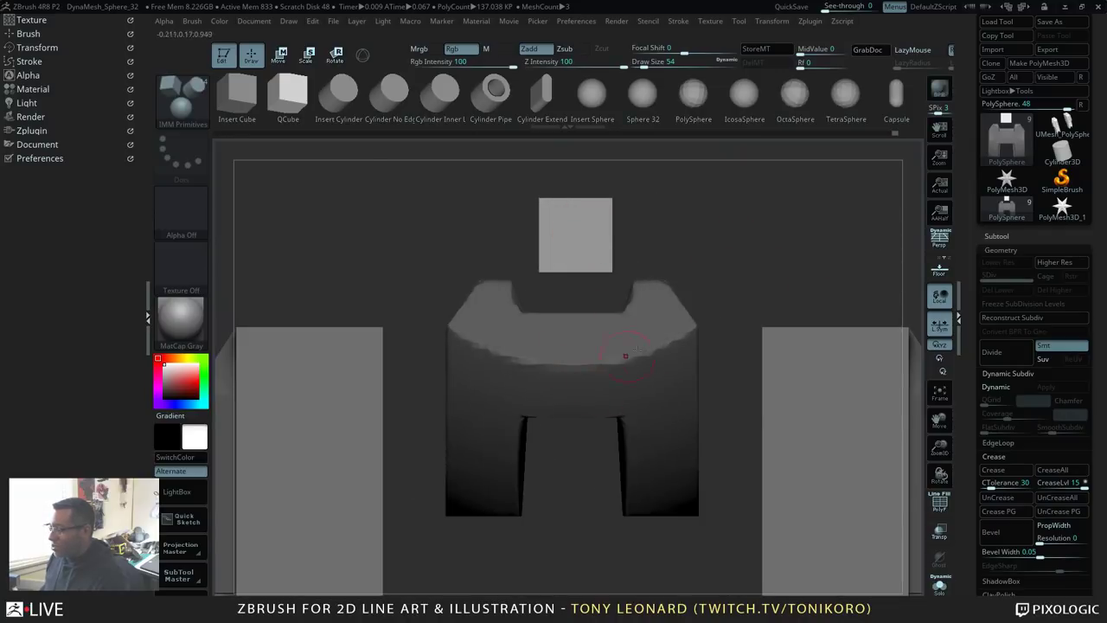
Step: Split the unmasked box above the pelvis into its own subtool and make it the active subtool
right_click_drag(818, 221, 679, 257)
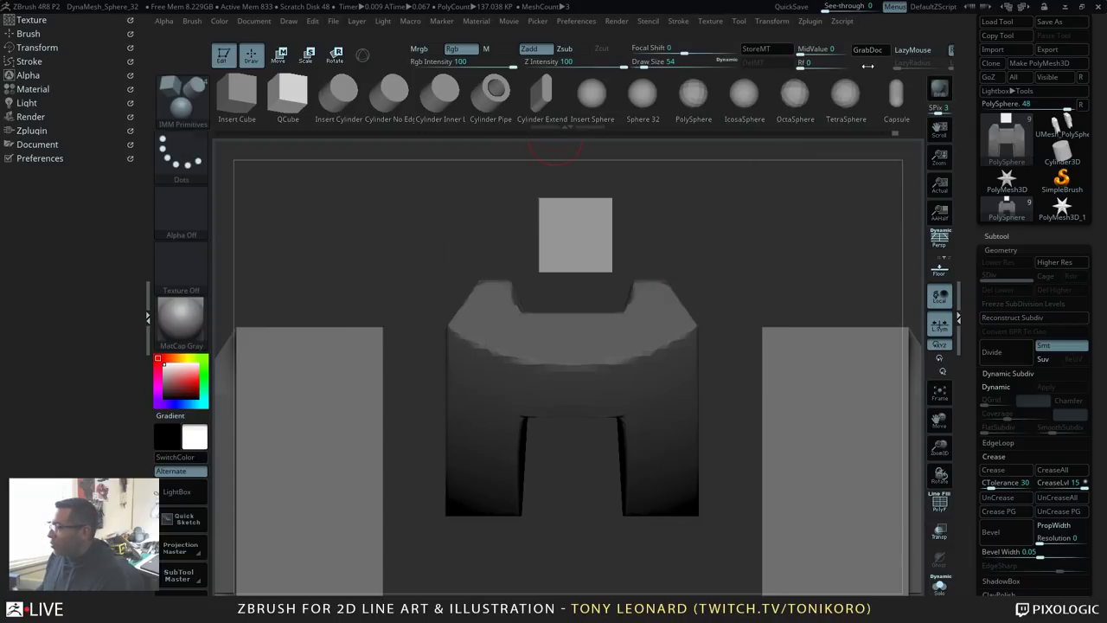
left_click_drag(868, 65, 623, 68)
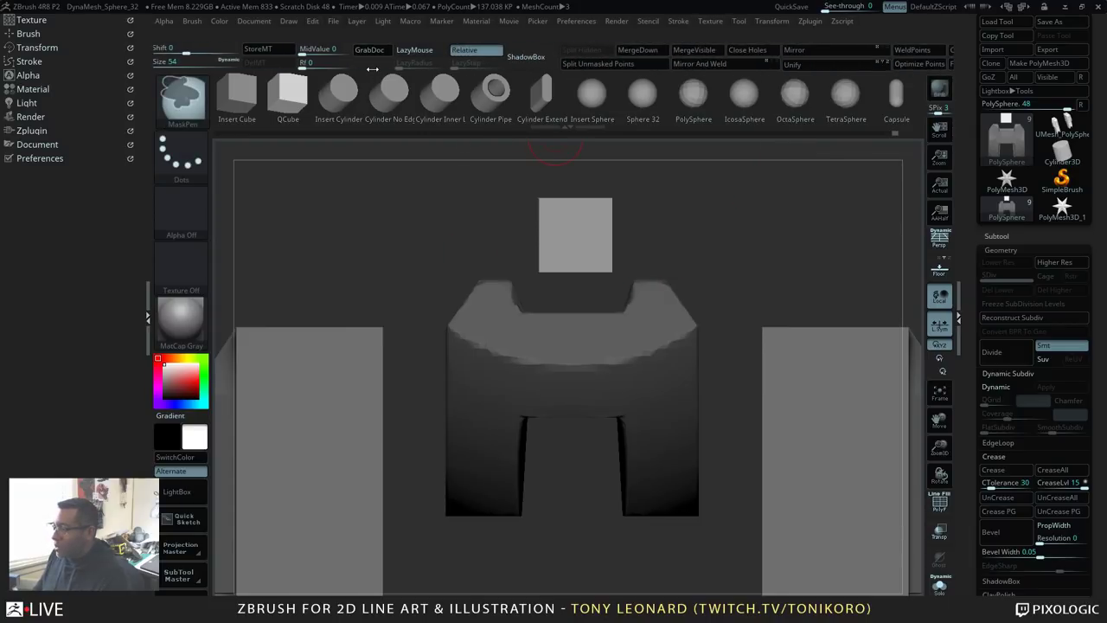
left_click(612, 64)
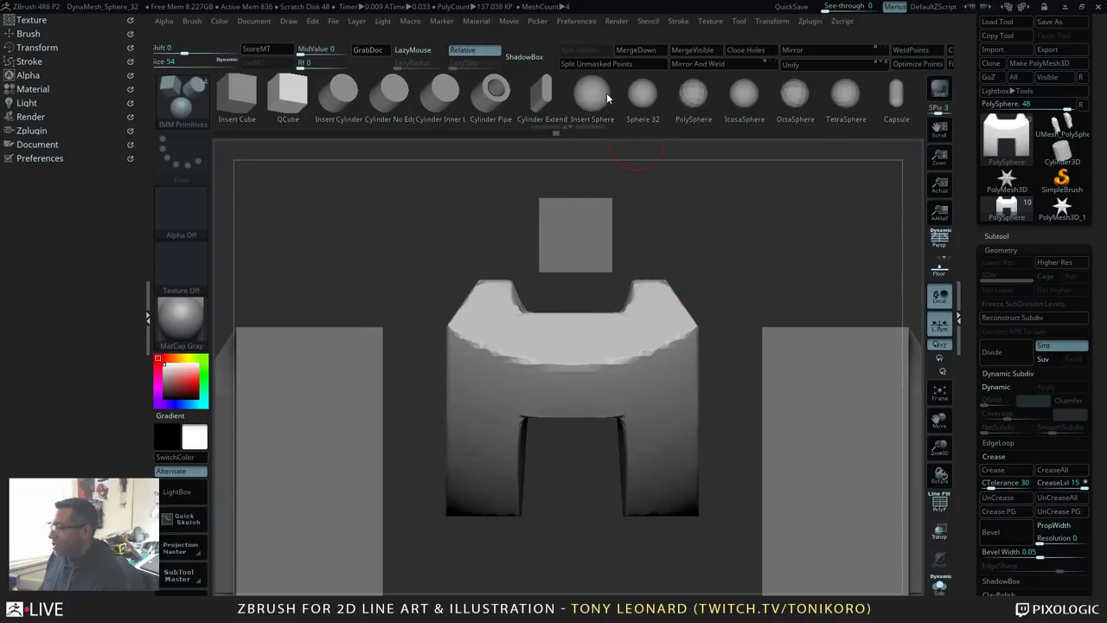
left_click(588, 248, "alt")
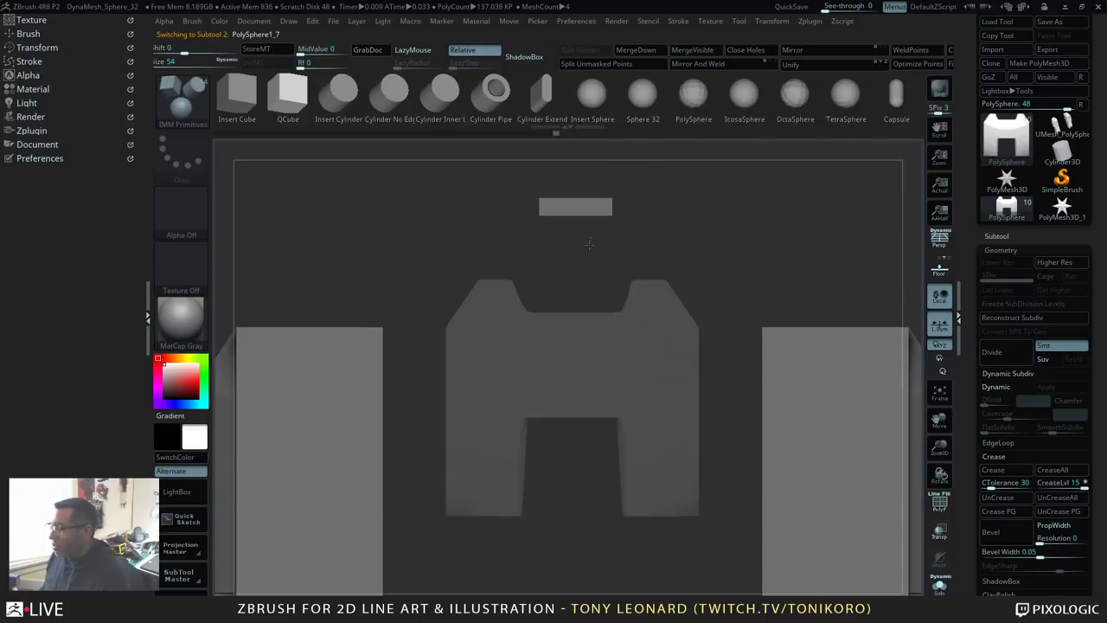
Step: Centre the gizmo on the box's upper edge in side view and stretch the box along Z into a long beam
left_click_drag(803, 240, 777, 221)
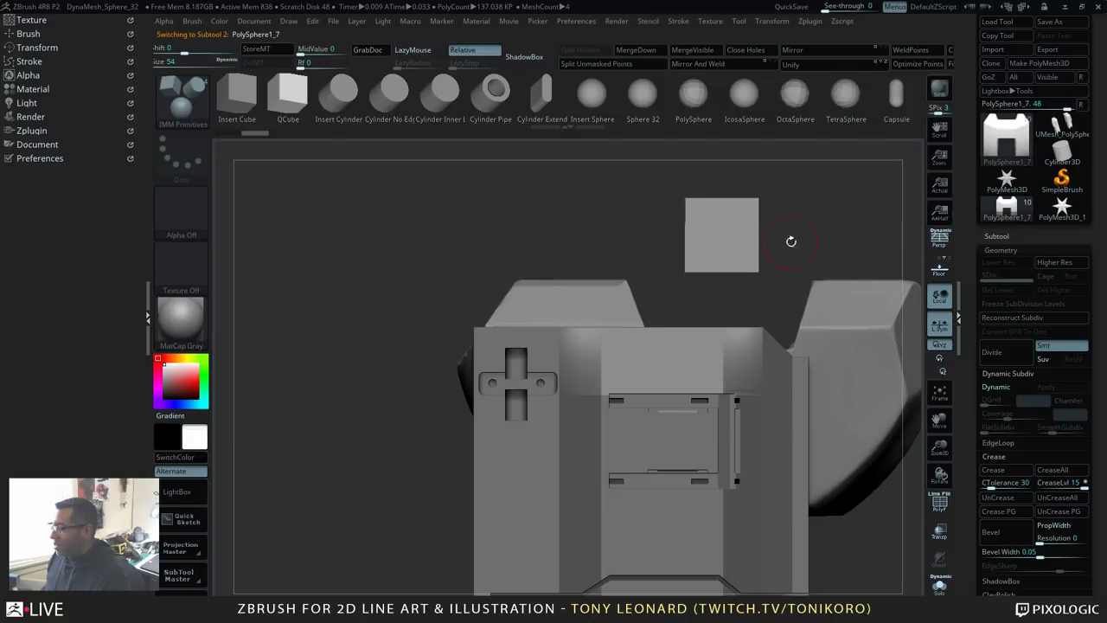
left_click_drag(840, 196, 663, 198, "alt")
key("t")
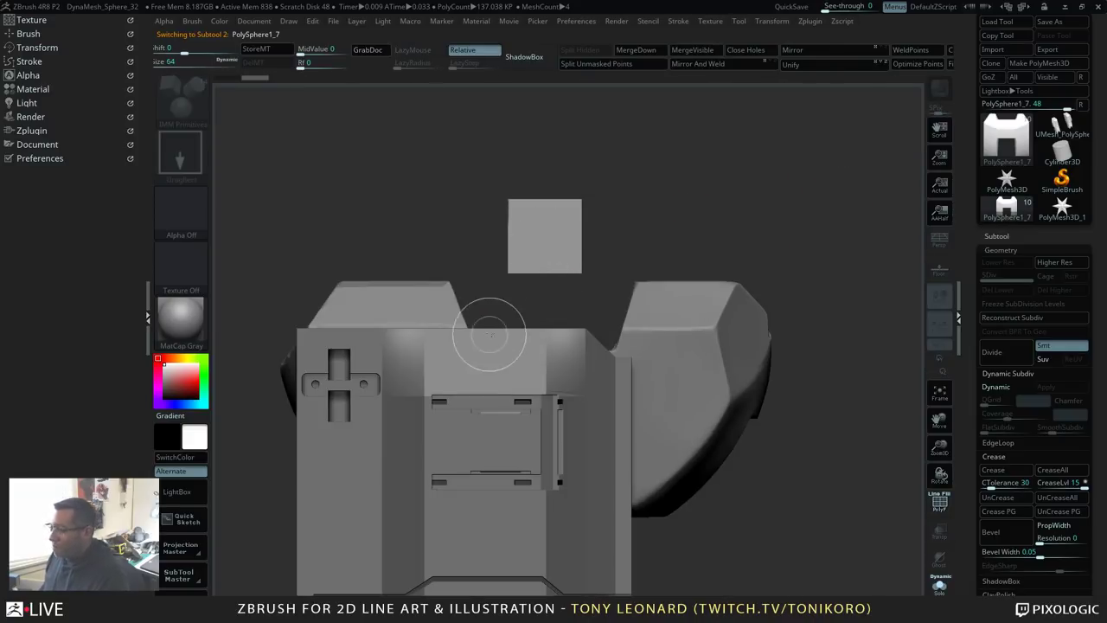
key("t")
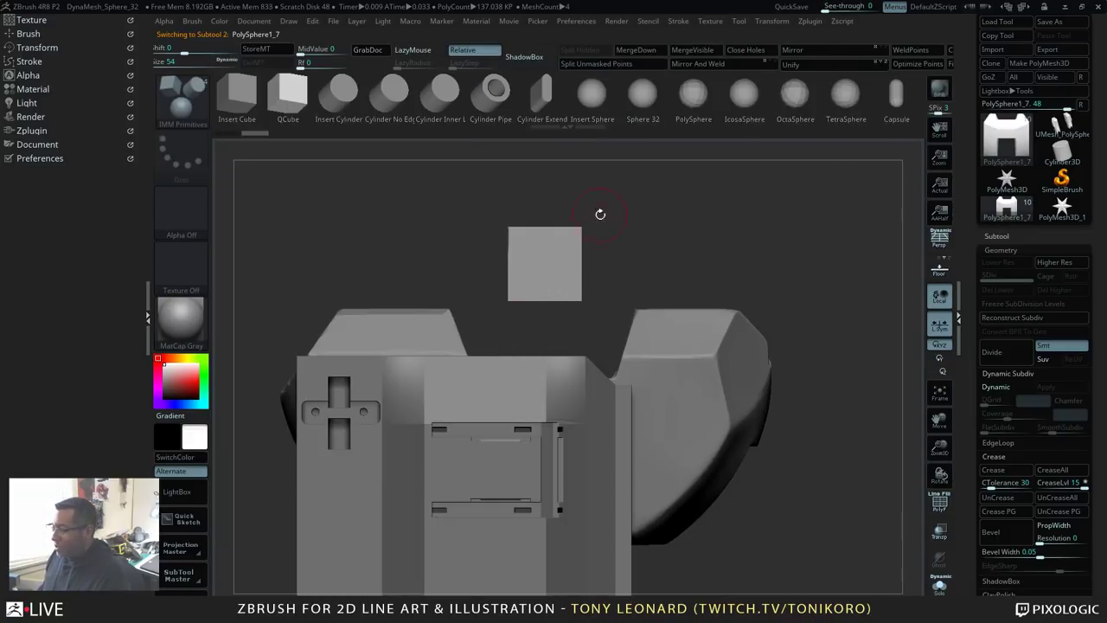
key("w")
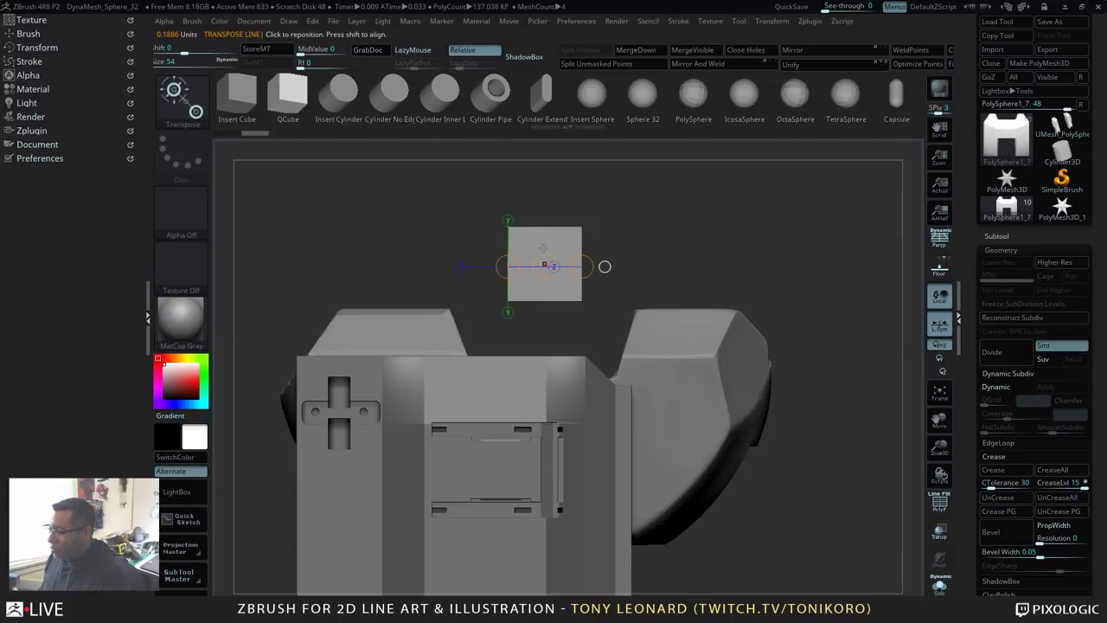
left_click_drag(545, 230, 508, 234)
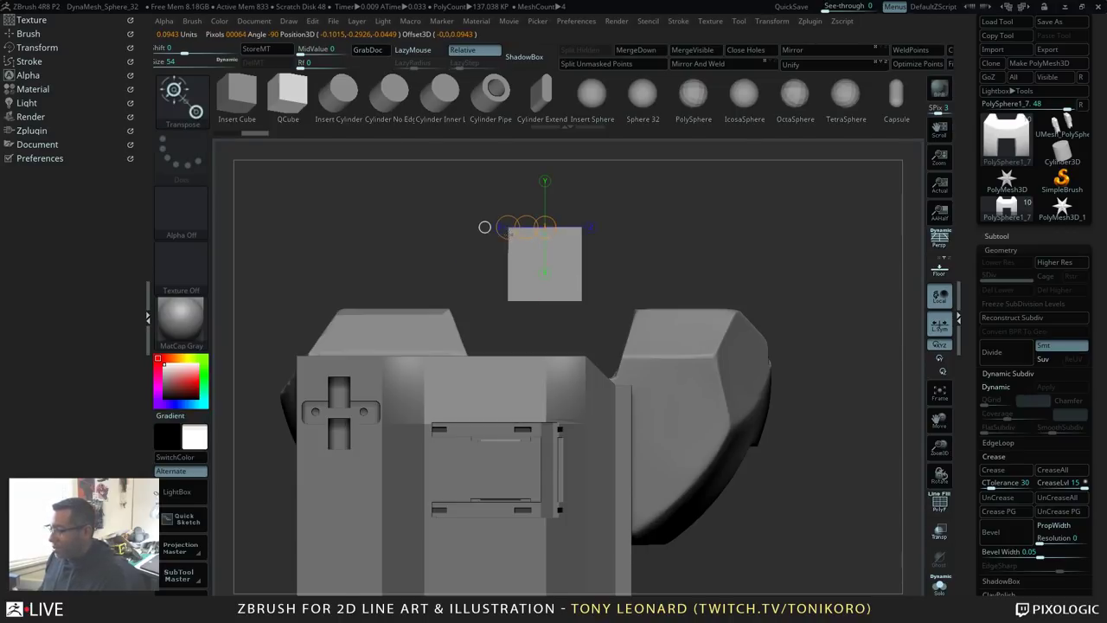
key("y")
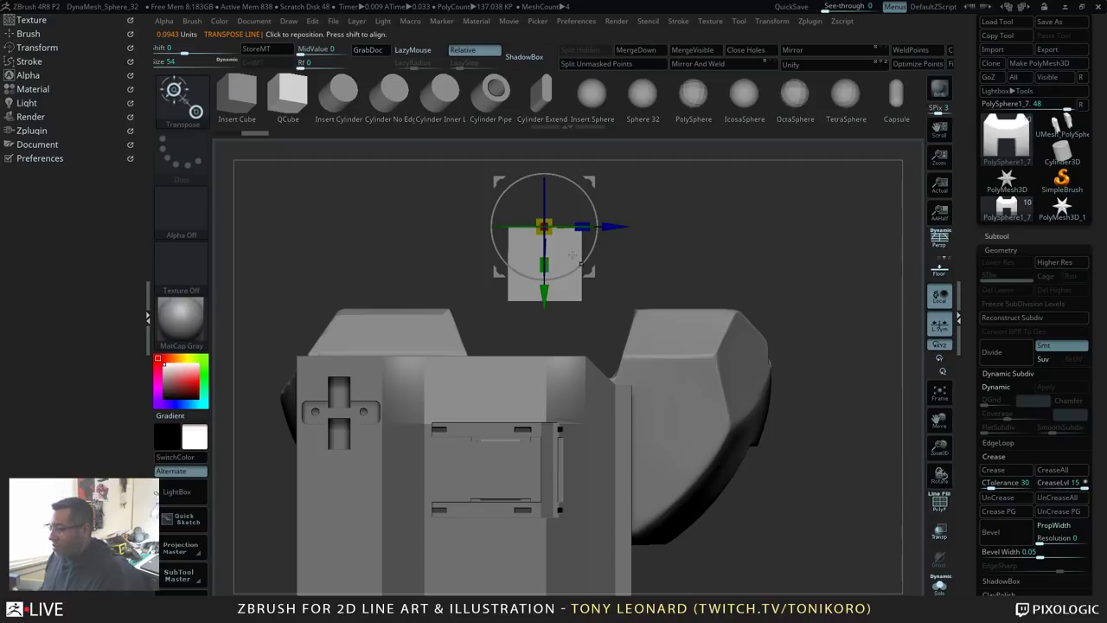
left_click_drag(585, 228, 902, 228)
Step: Turn on the polyframe display and mask the upper half of the beam from the front view
left_click_drag(800, 433, 896, 438)
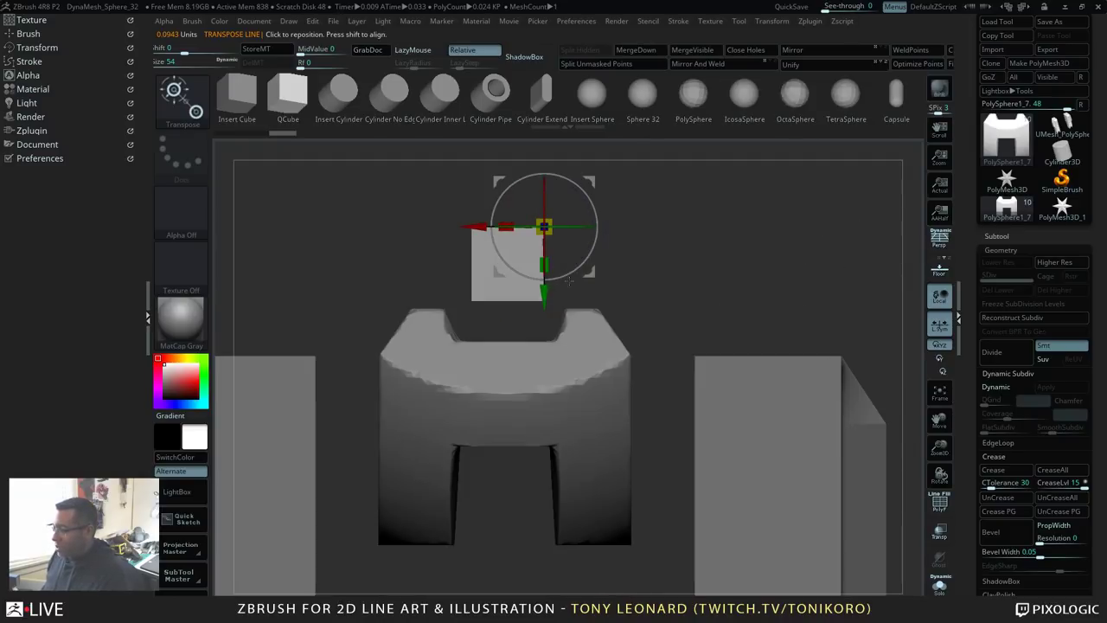
key("shift+f")
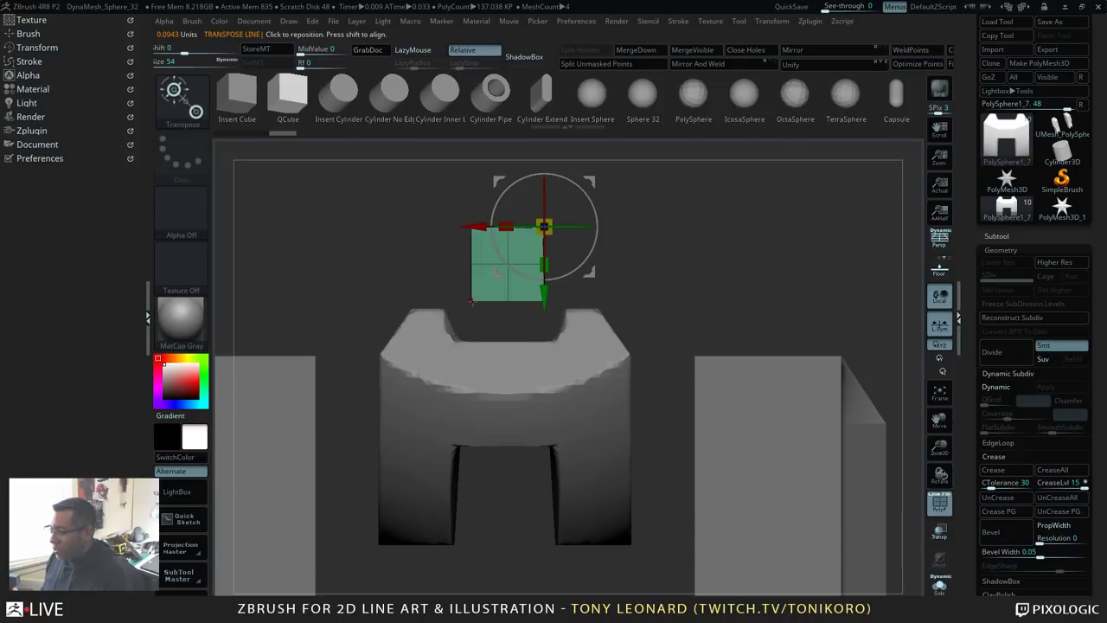
left_click_drag(690, 303, 885, 328, "alt")
left_click_drag(399, 180, 810, 355, "ctrl")
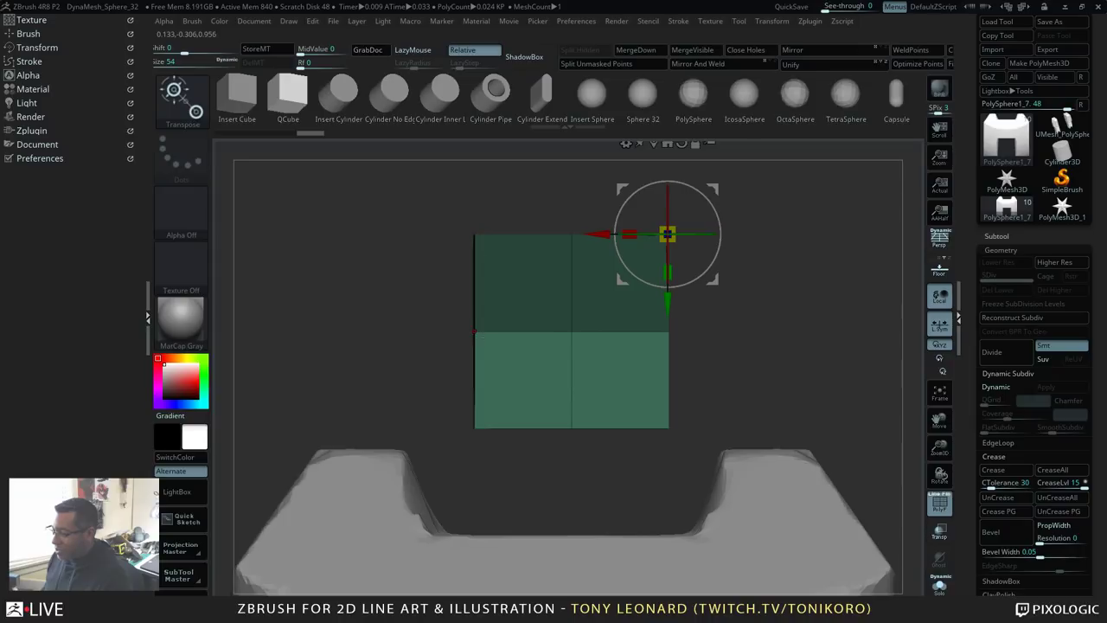
Step: Taper the beam's unmasked lower half by narrowing its bottom edge symmetrically, and clear the mask
key("y")
left_click(569, 427)
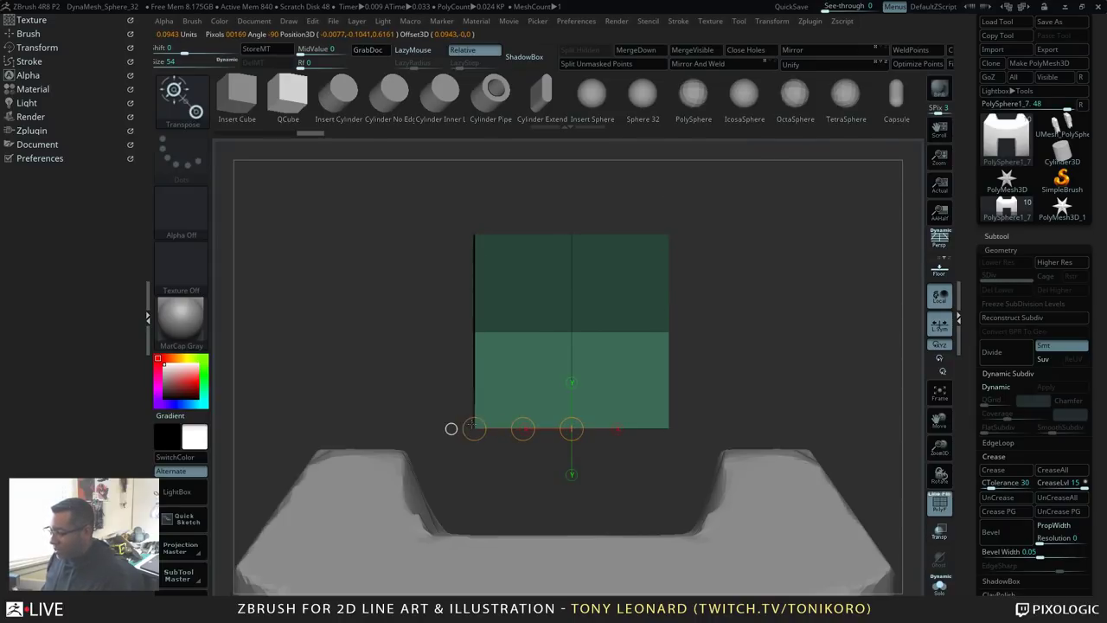
left_click_drag(474, 429, 507, 423)
left_click_drag(768, 268, 780, 319, "ctrl")
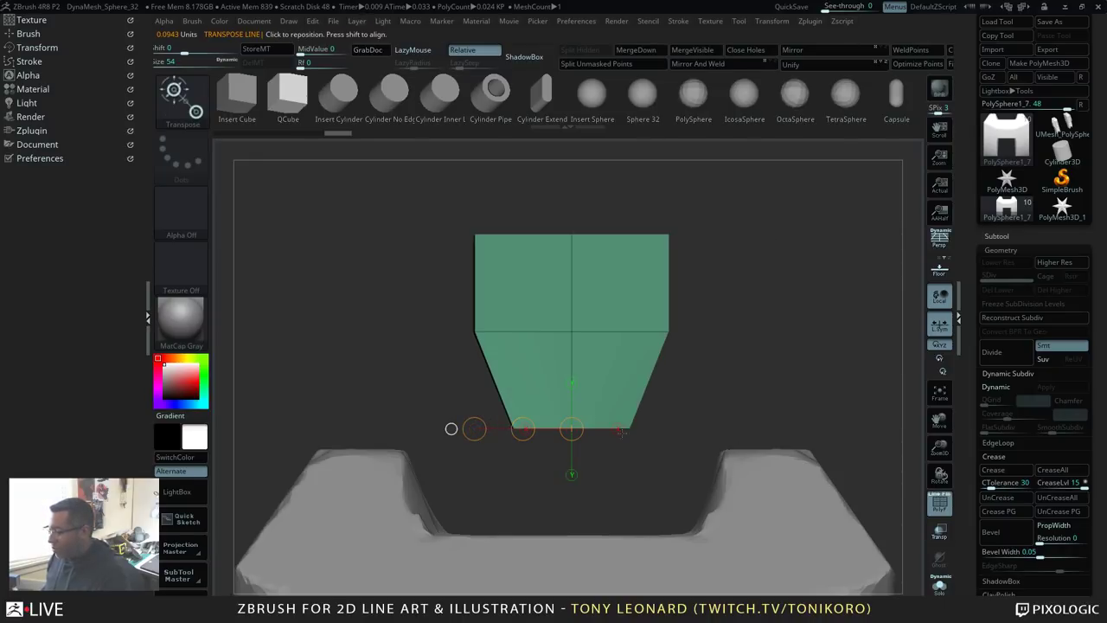
Step: Centre the gizmo on the beam's front face and widen the whole beam along X
left_click_drag(526, 331, 668, 331)
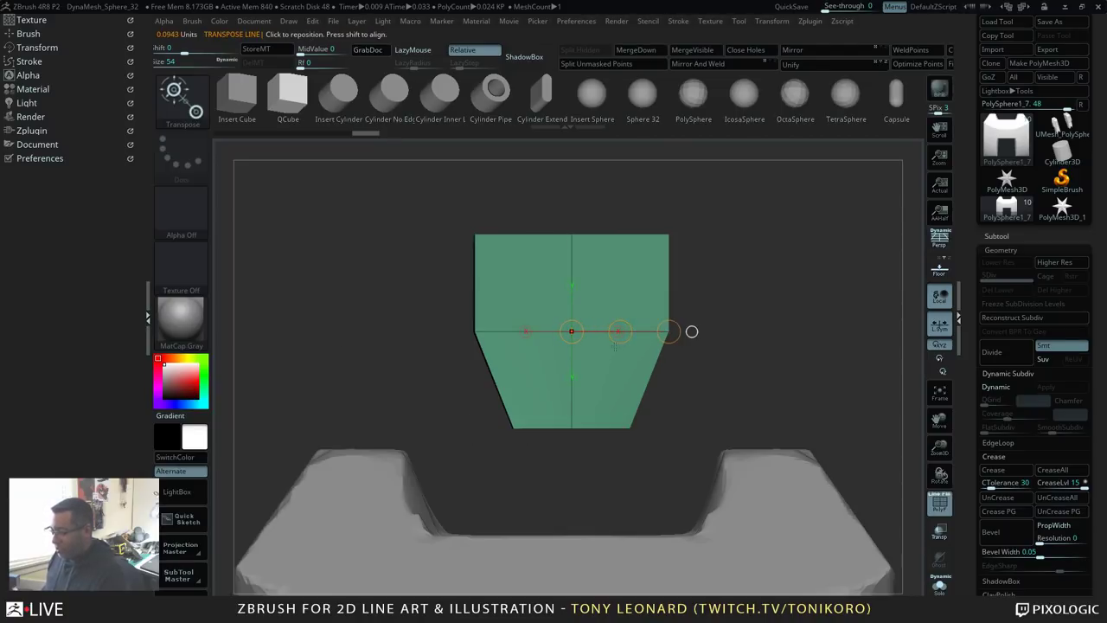
key("y")
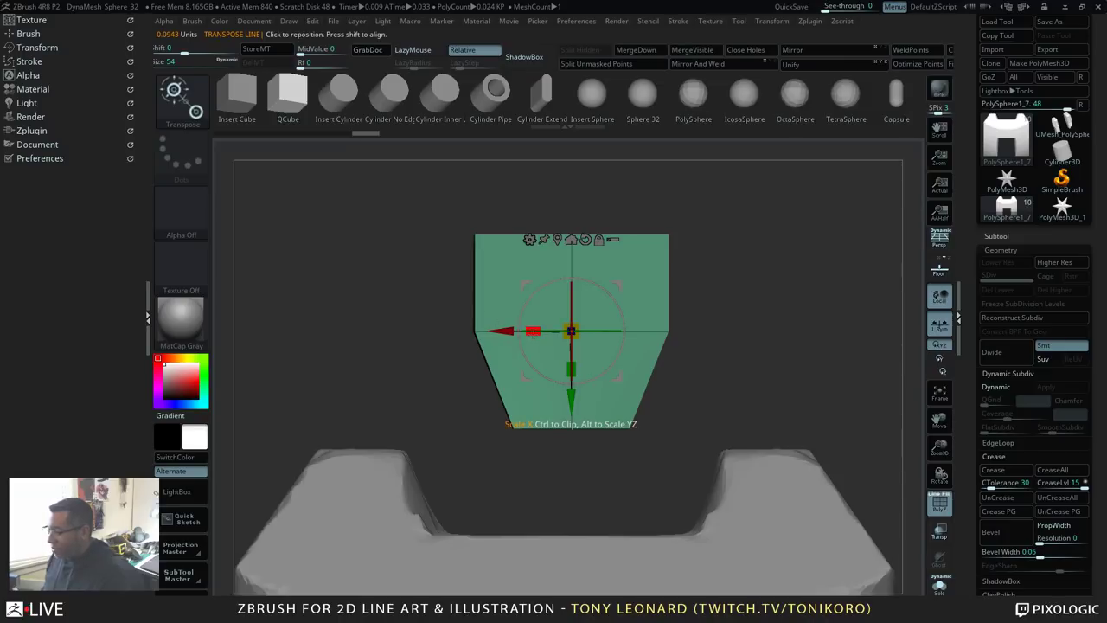
left_click_drag(533, 330, 121, 334)
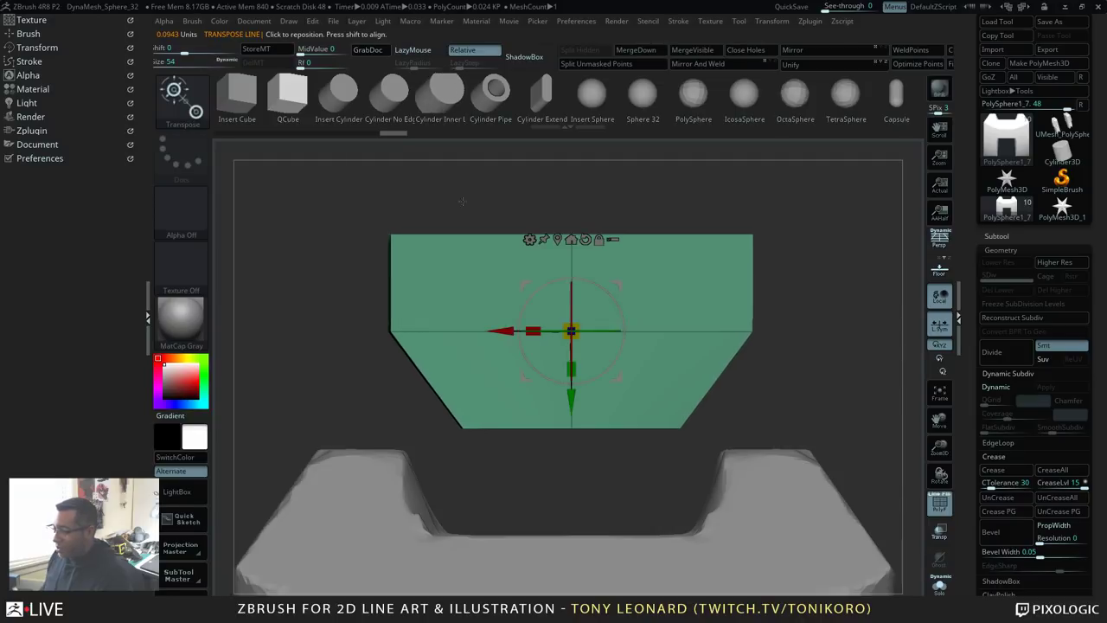
Step: Lower the tapered beam along Y into the notch on top of the pelvis and check its fit
left_click_drag(853, 260, 818, 291, "alt")
left_click_drag(378, 224, 398, 236)
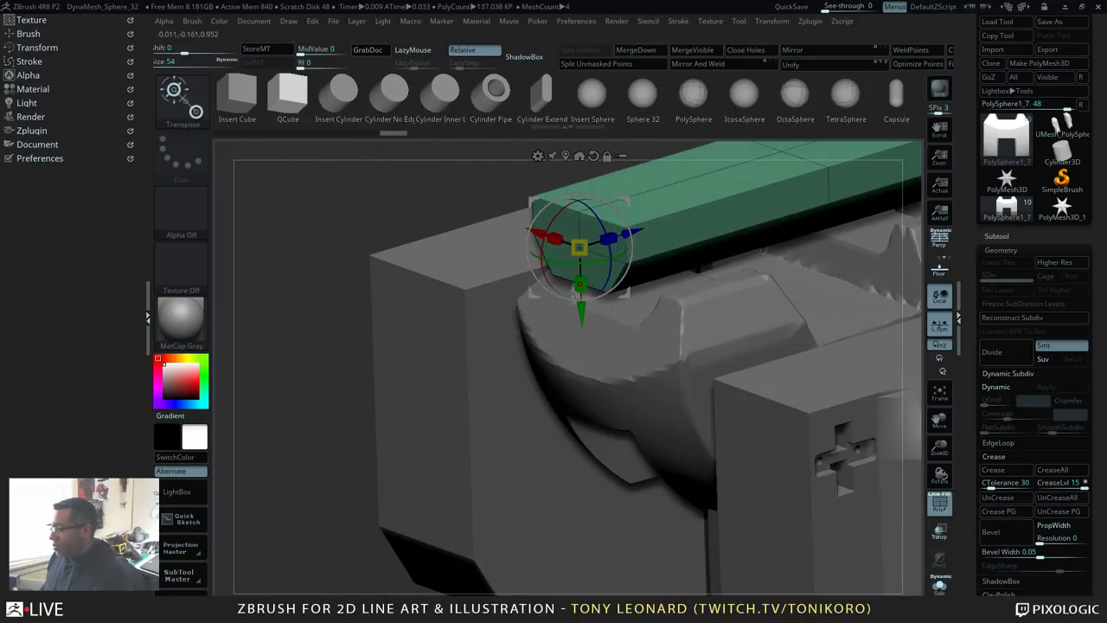
left_click_drag(581, 314, 590, 370)
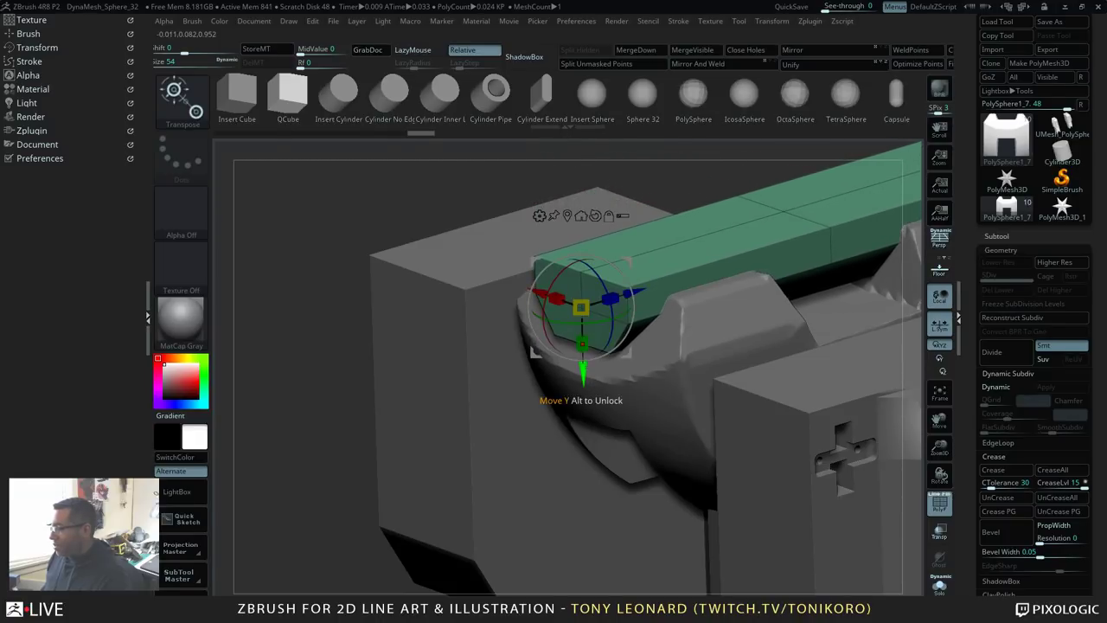
left_click_drag(306, 402, 338, 352)
left_click_drag(729, 284, 767, 250)
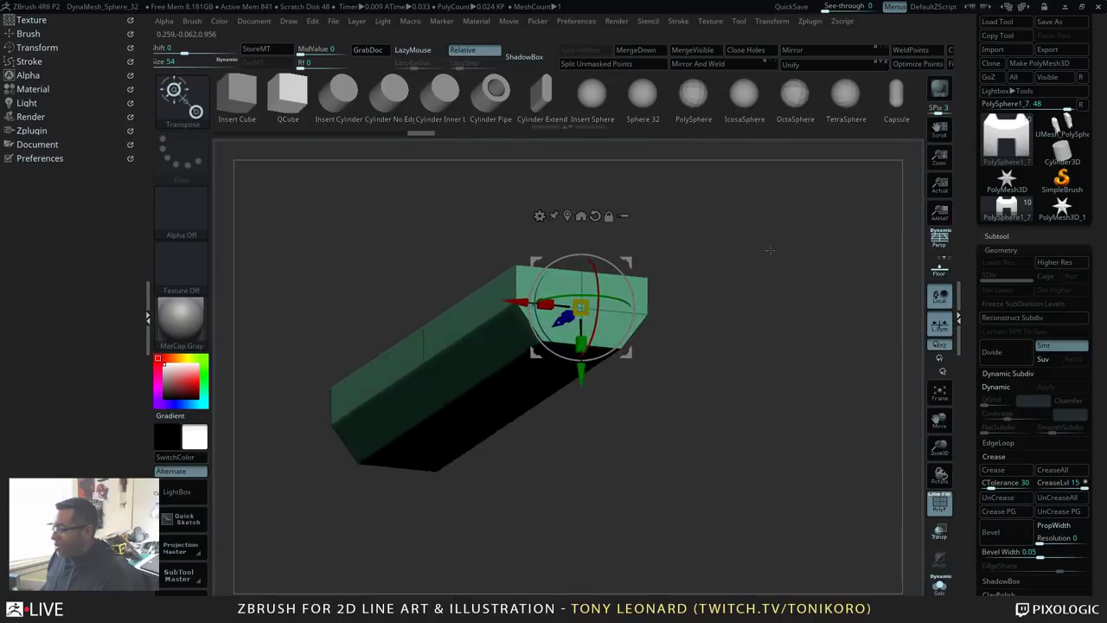
left_click_drag(819, 303, 832, 235, "alt")
left_click_drag(832, 236, 832, 256)
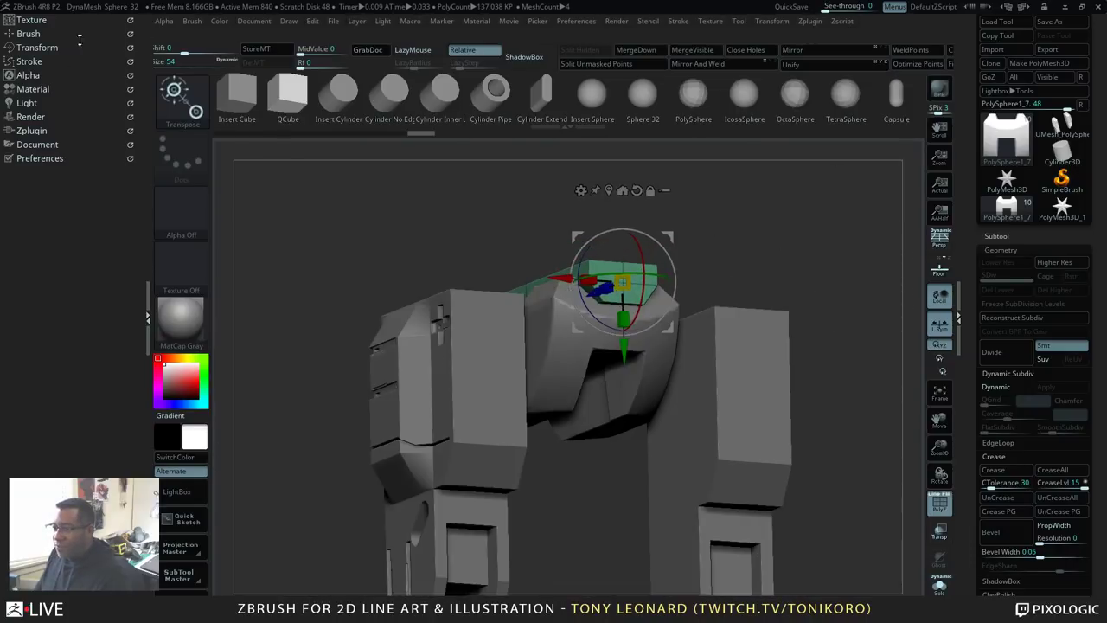
Step: Check the Live Boolean render setting, expand the subtool list, and examine the beam's position over the pelvis
left_click(31, 116)
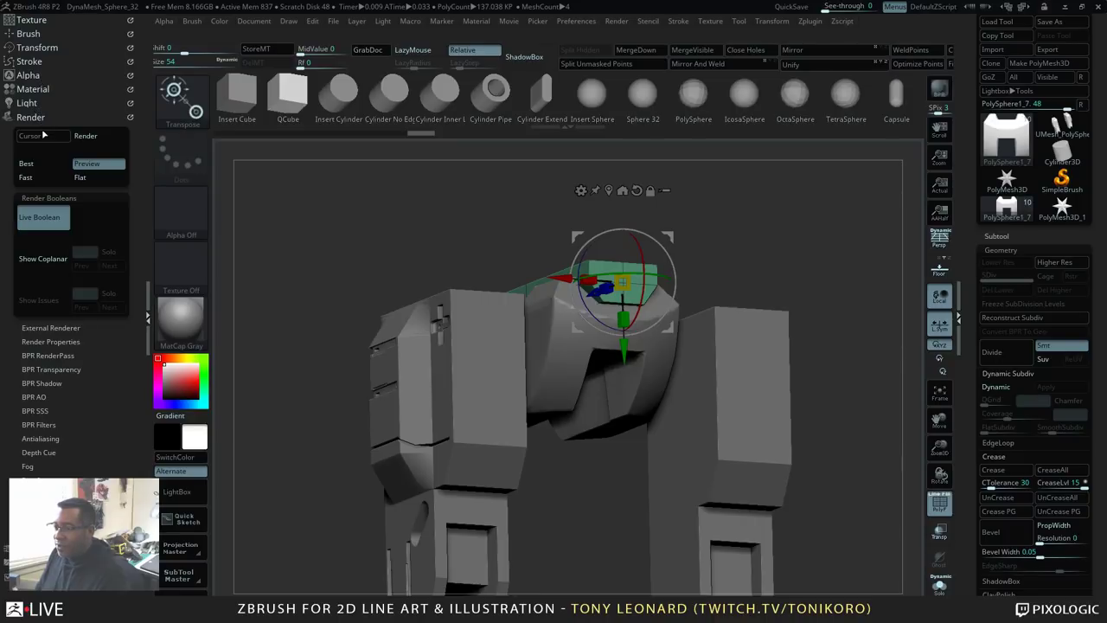
left_click(44, 217)
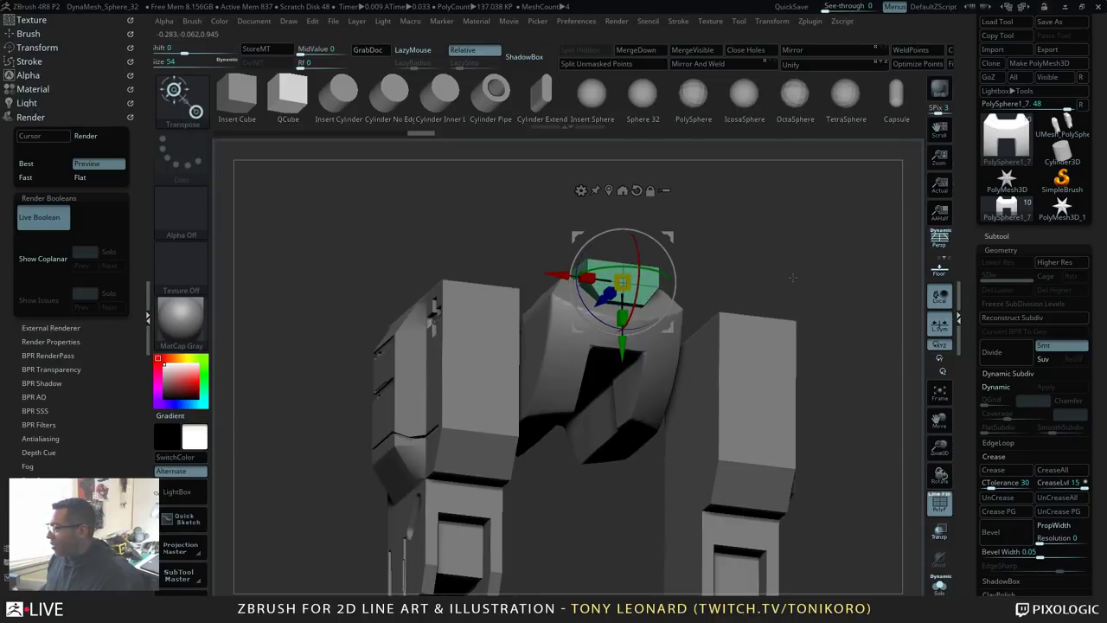
left_click_drag(963, 171, 969, 205)
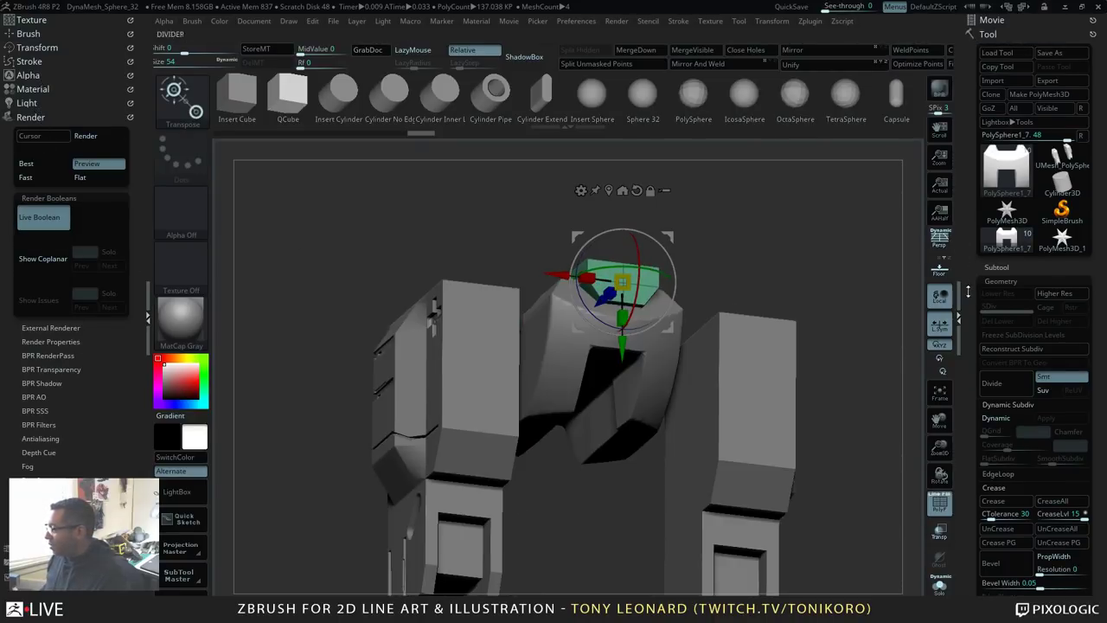
left_click(999, 268)
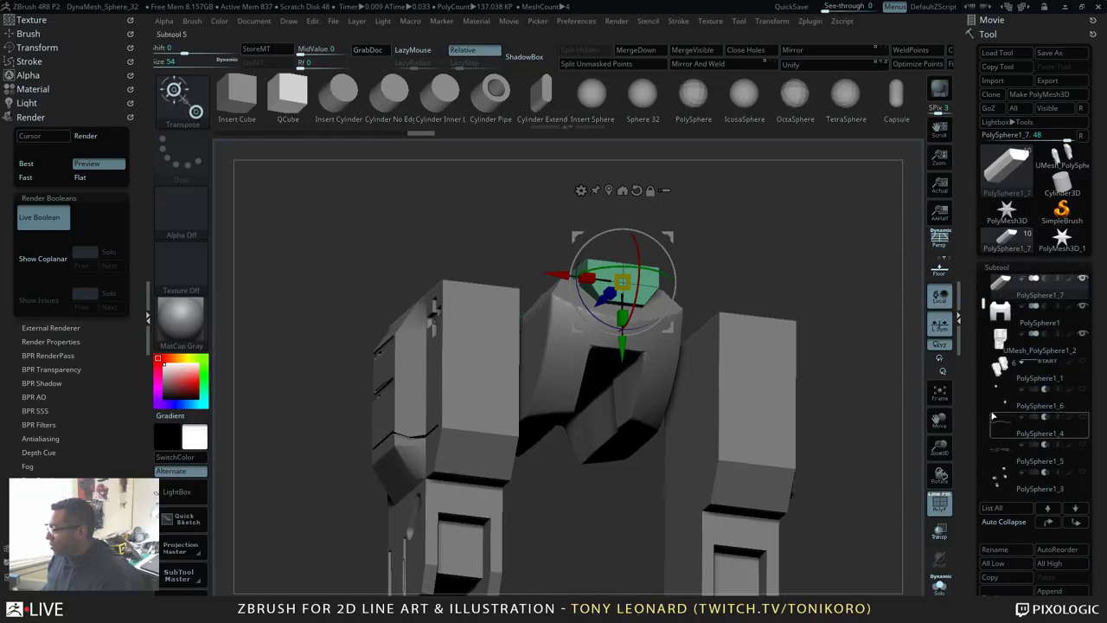
left_click_drag(880, 251, 839, 355)
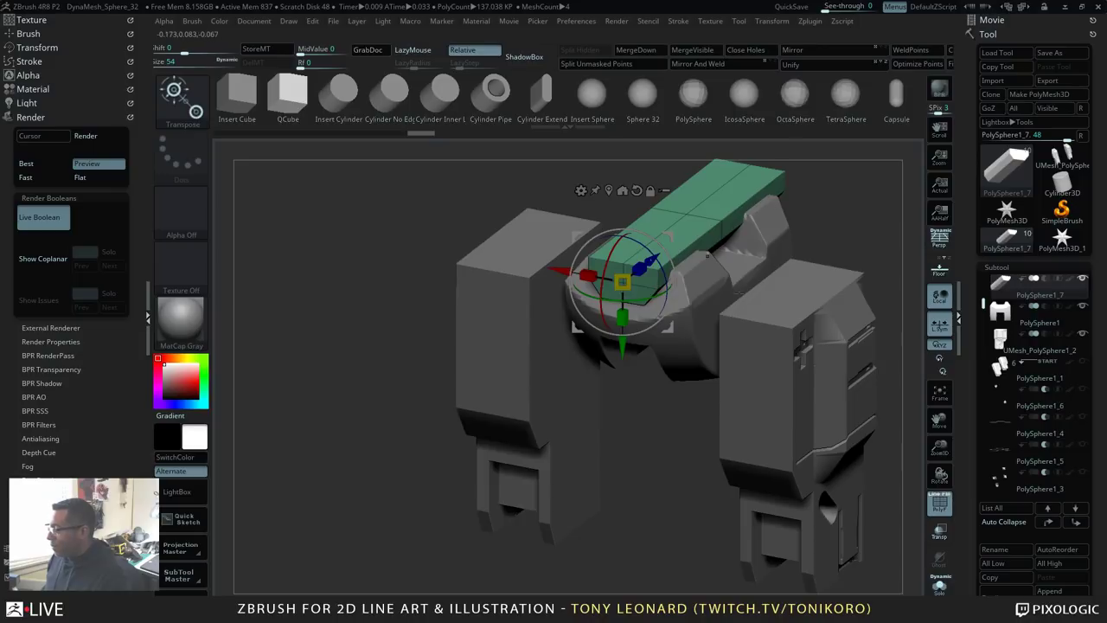
left_click_drag(863, 217, 771, 285, "alt")
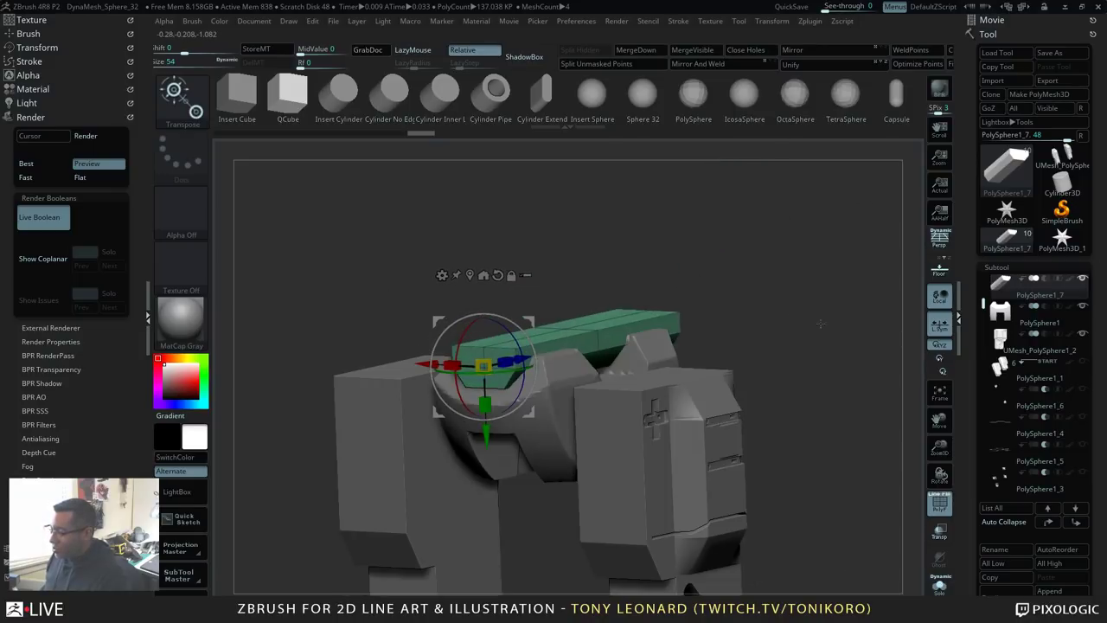
Step: Examine the beam's fit in the pelvis notch from several angles and locate the Geometry subdivision settings
left_click_drag(823, 322, 841, 311)
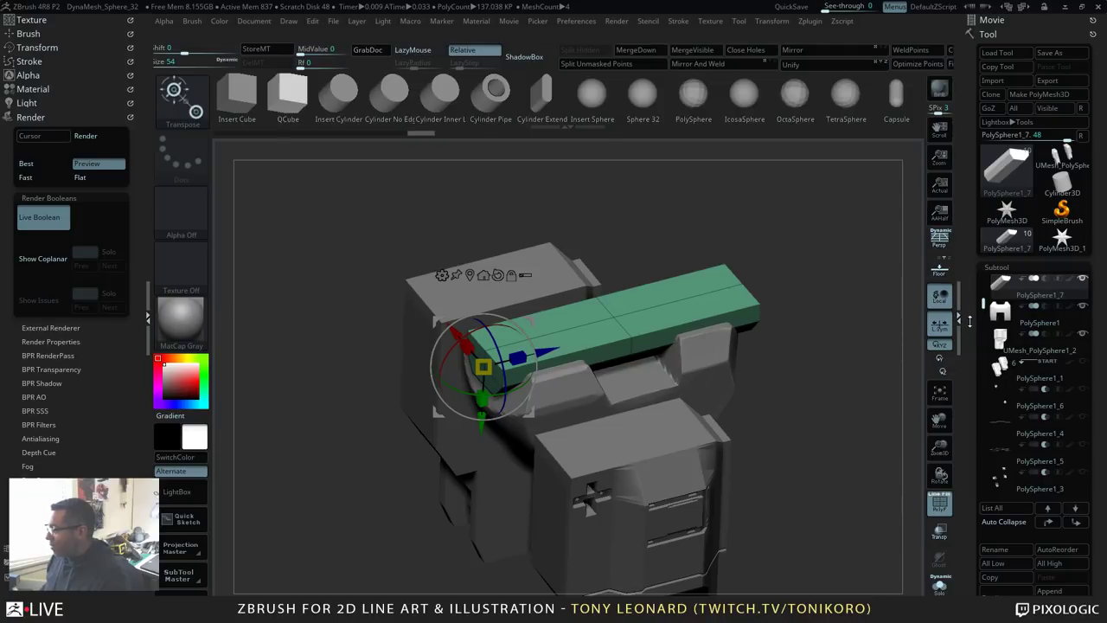
left_click_drag(969, 322, 964, 277)
left_click_drag(969, 410, 954, 355)
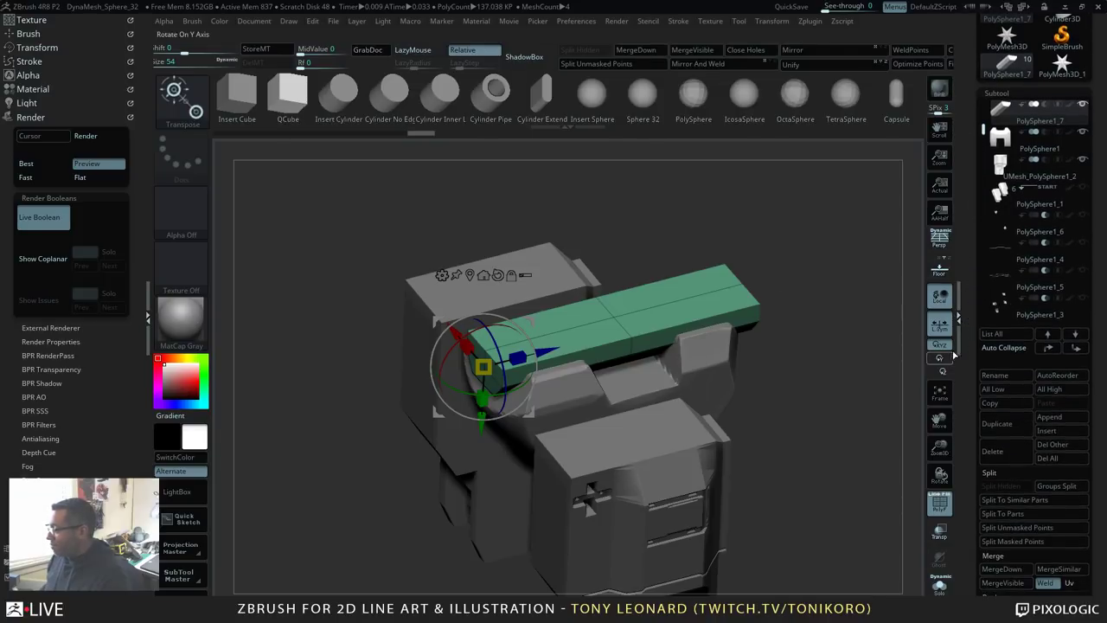
left_click_drag(967, 516, 927, 441)
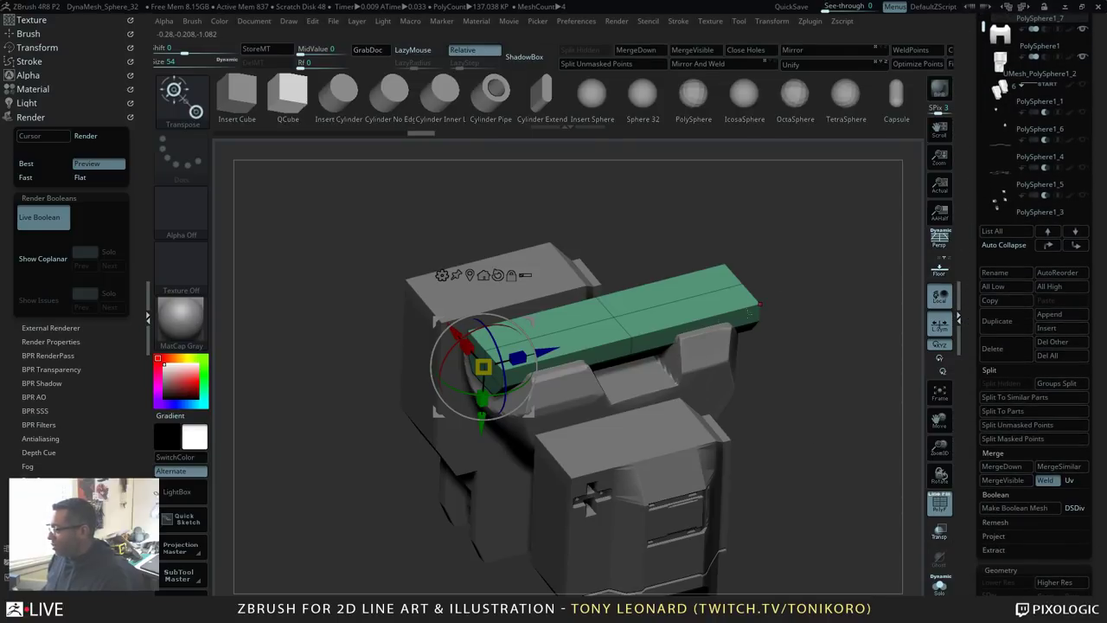
left_click_drag(765, 301, 783, 268)
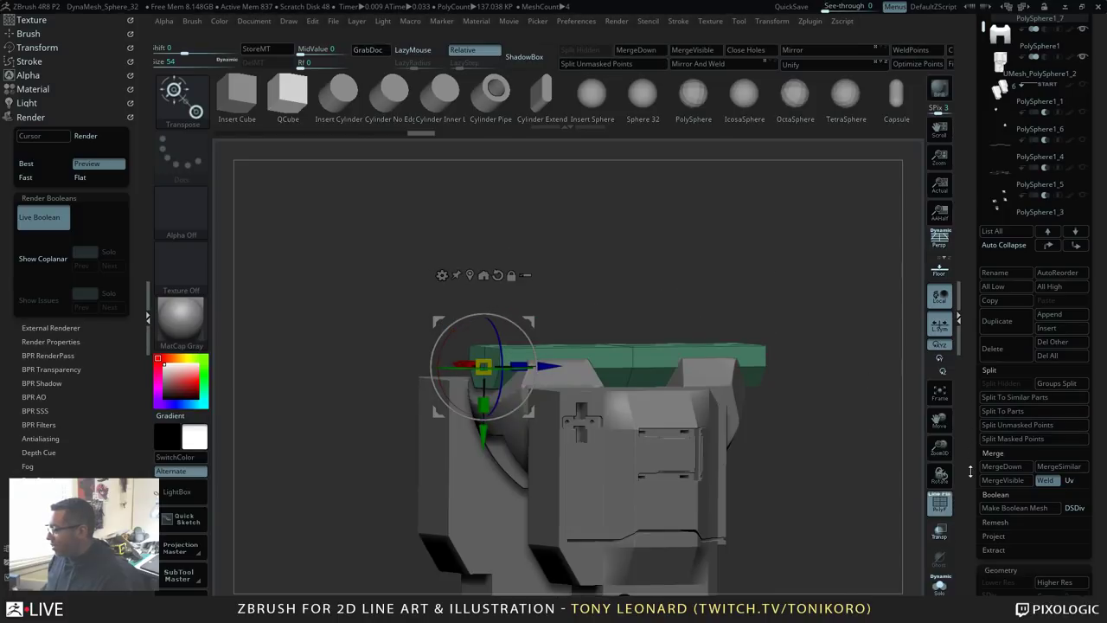
left_click_drag(969, 485, 972, 390)
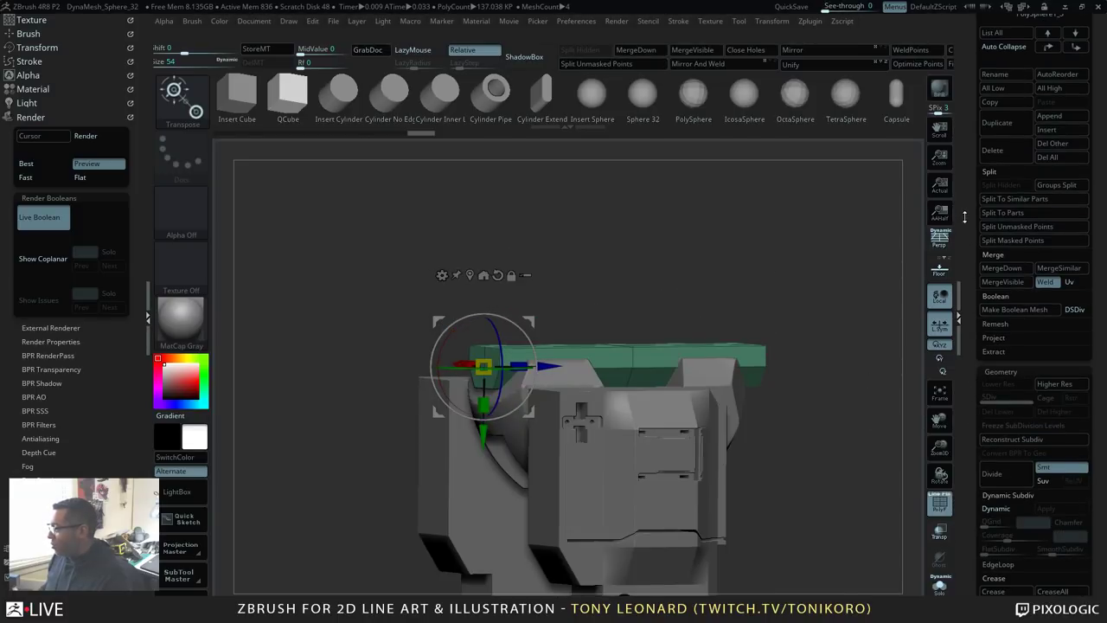
left_click_drag(849, 361, 856, 412)
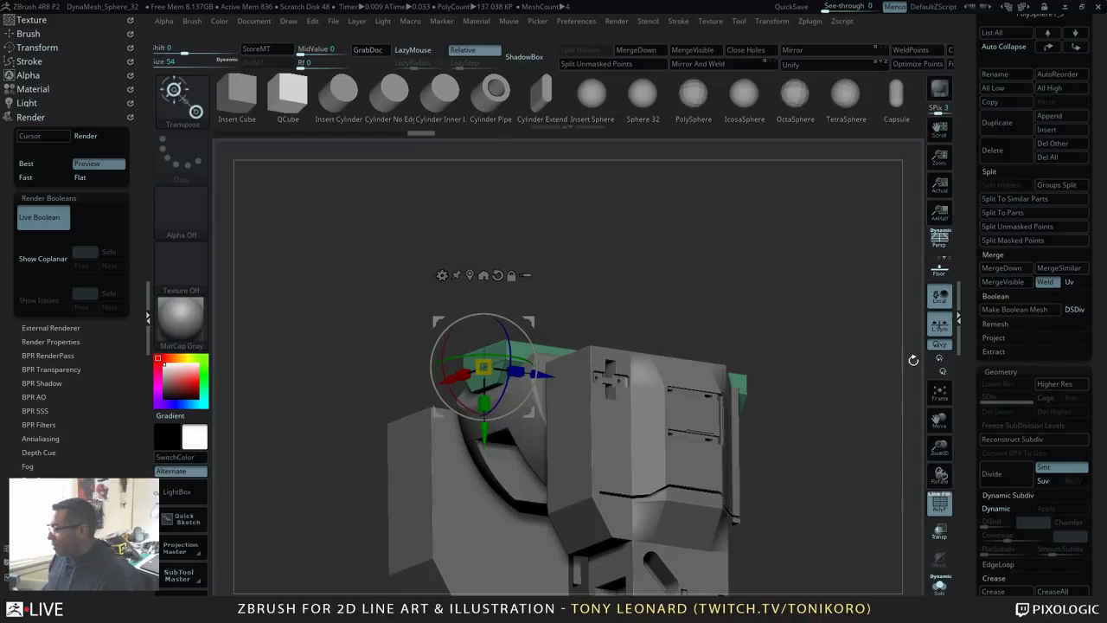
left_click_drag(977, 503, 979, 286)
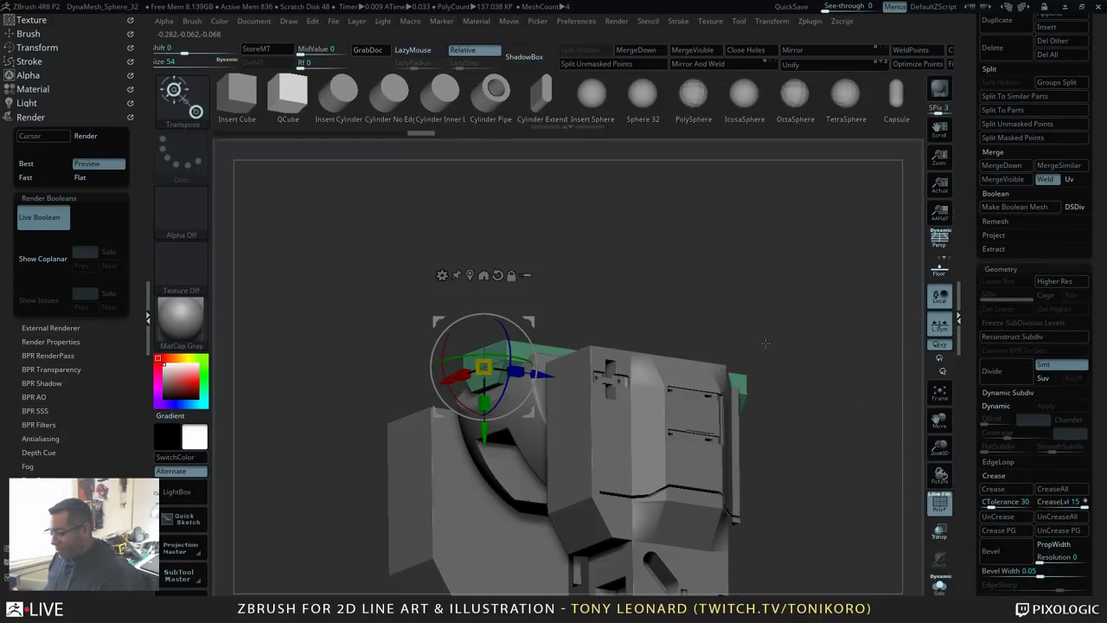
Step: Try subdividing the beam once with smoothing on, and undo that subdivision
key("ctrl+d")
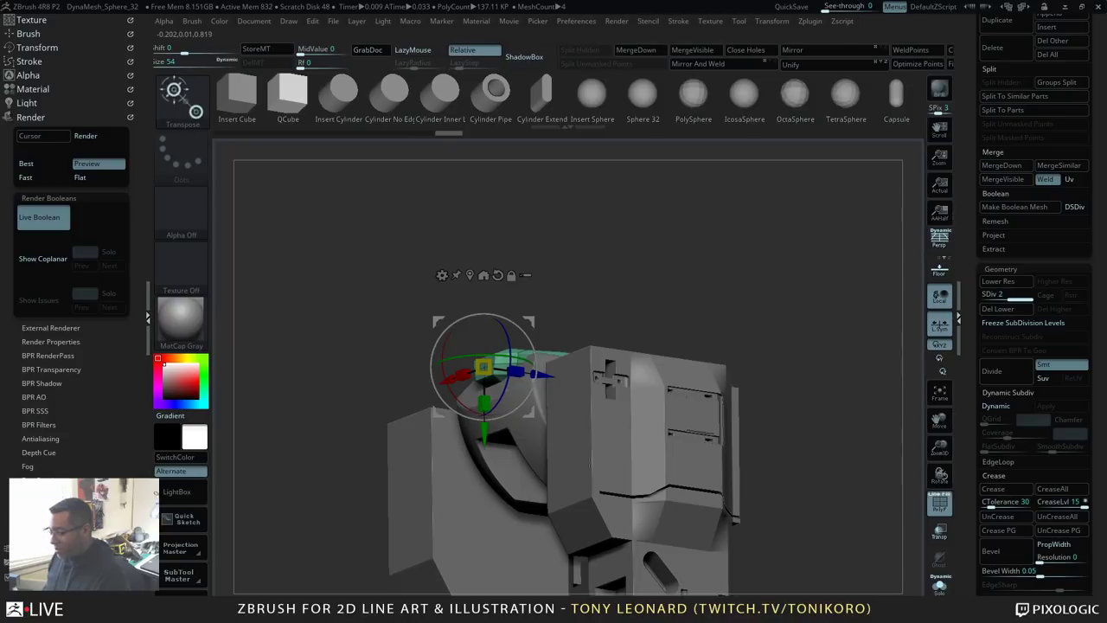
left_click_drag(756, 347, 730, 287)
key("ctrl+z")
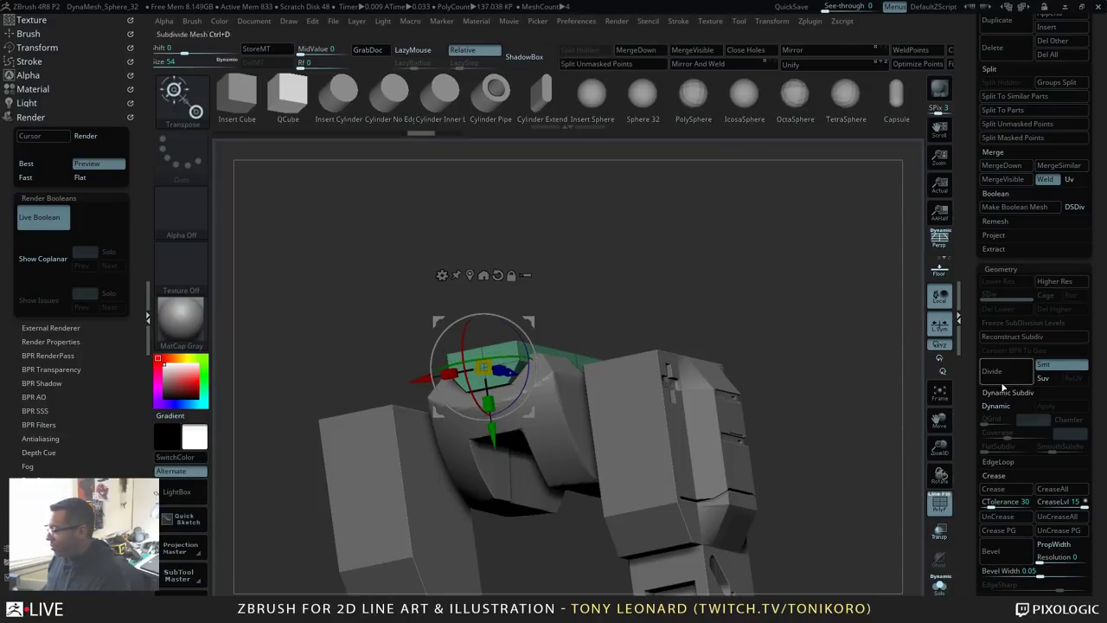
Step: Disable subdivision smoothing and subdivide the beam repeatedly up to level 8, keeping its edges hard
left_click(1059, 368)
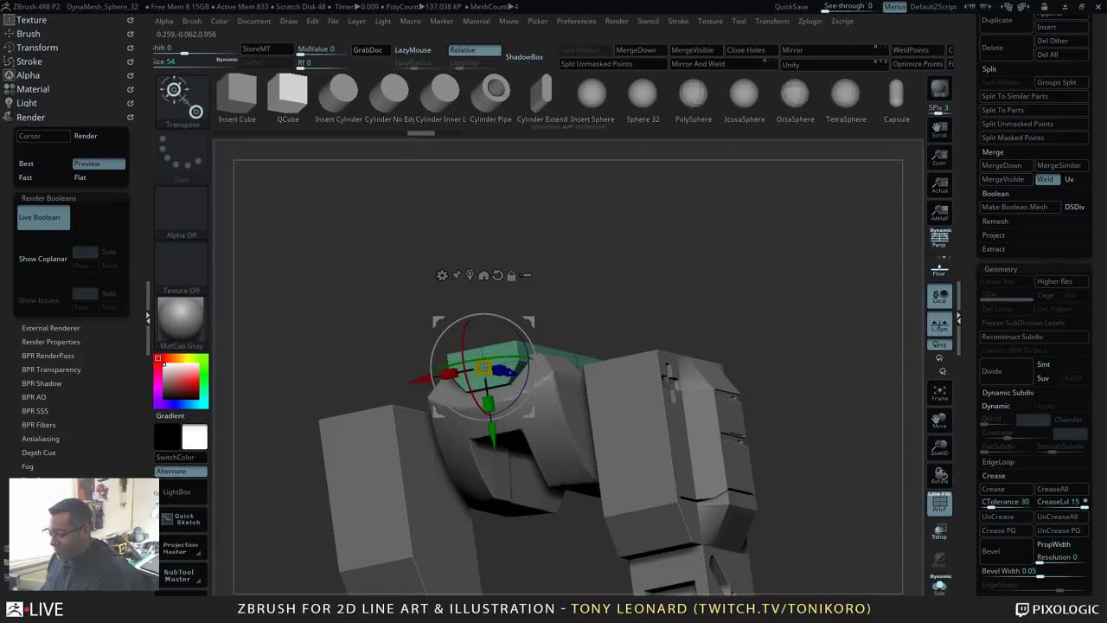
left_click(361, 459)
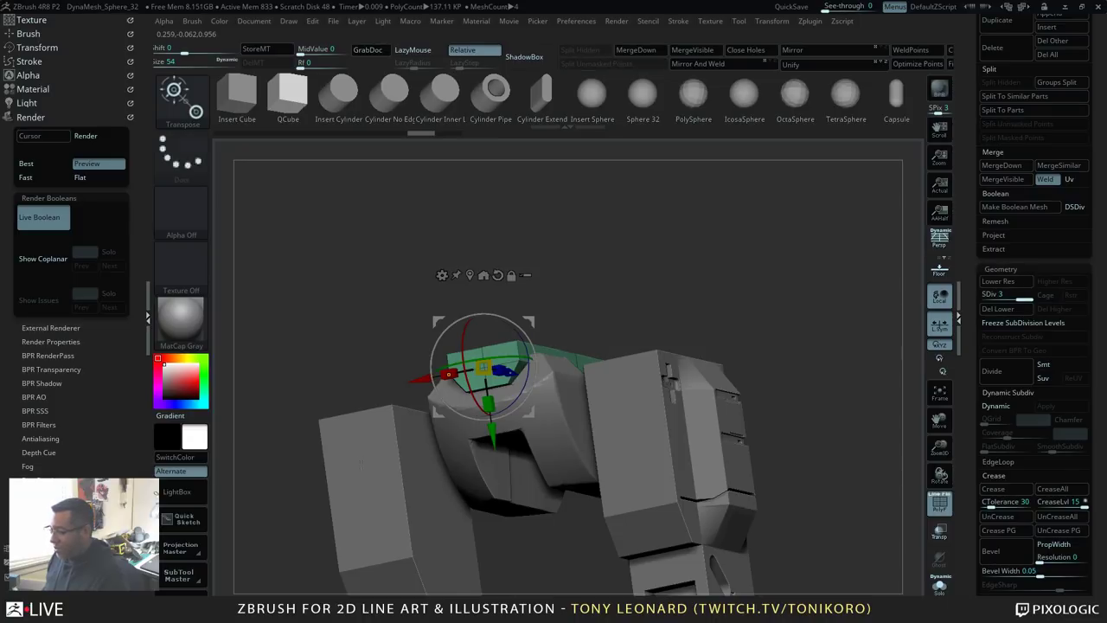
key("ctrl+d")
key("ctrl+d")
left_click_drag(807, 279, 706, 359)
key("shift+f")
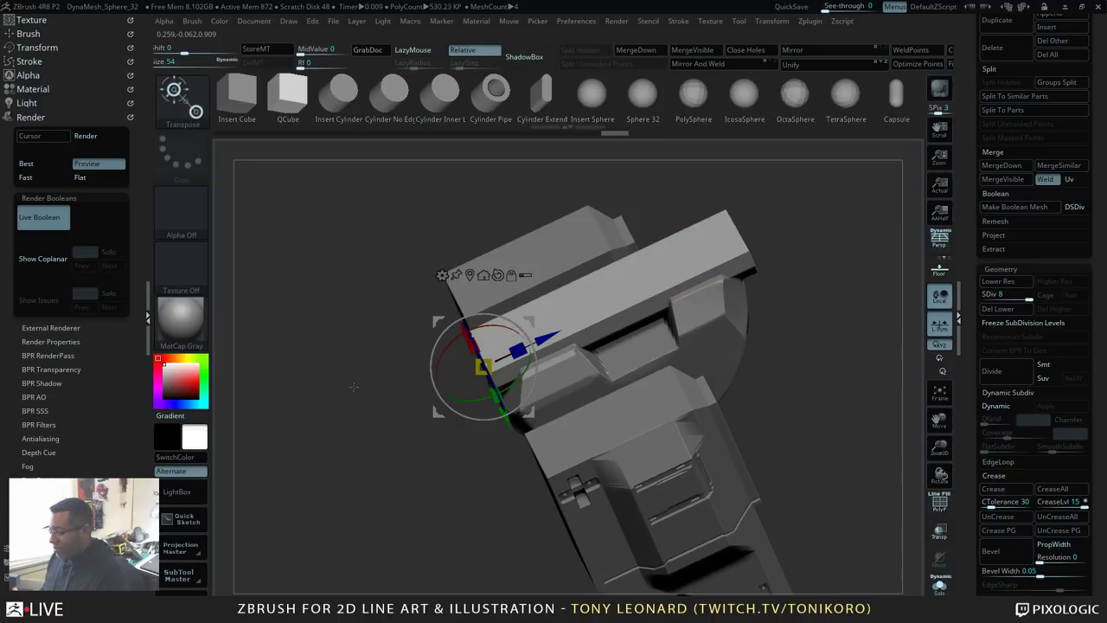
key("shift+f")
Step: Inspect the subdivided beam's mesh density up close and delete its lower subdivision levels
left_click_drag(763, 347, 644, 297)
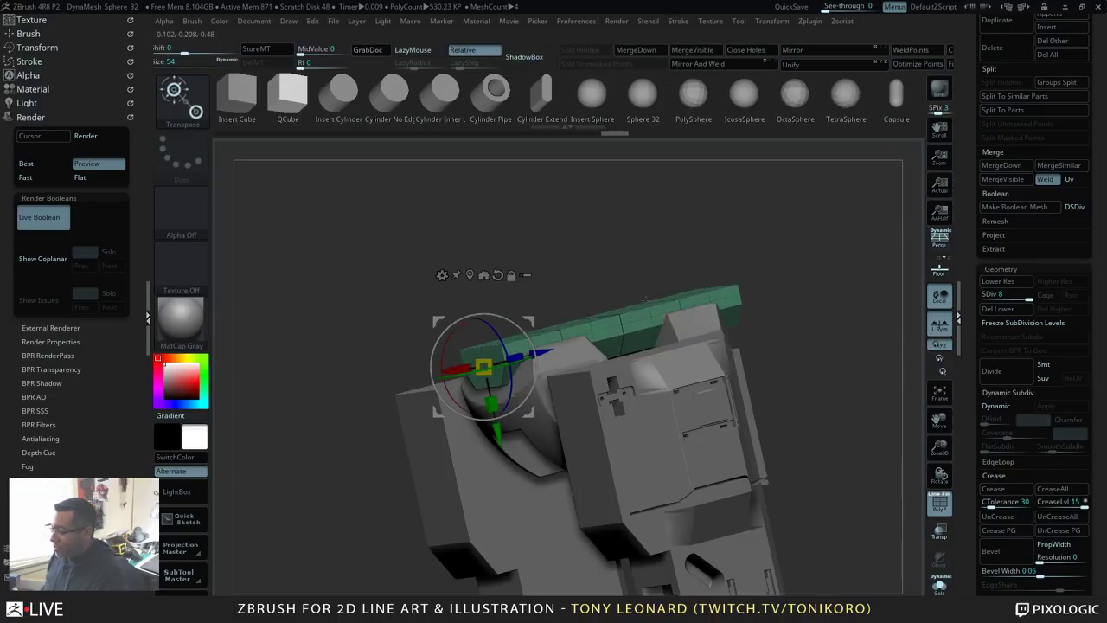
left_click_drag(846, 378, 849, 381)
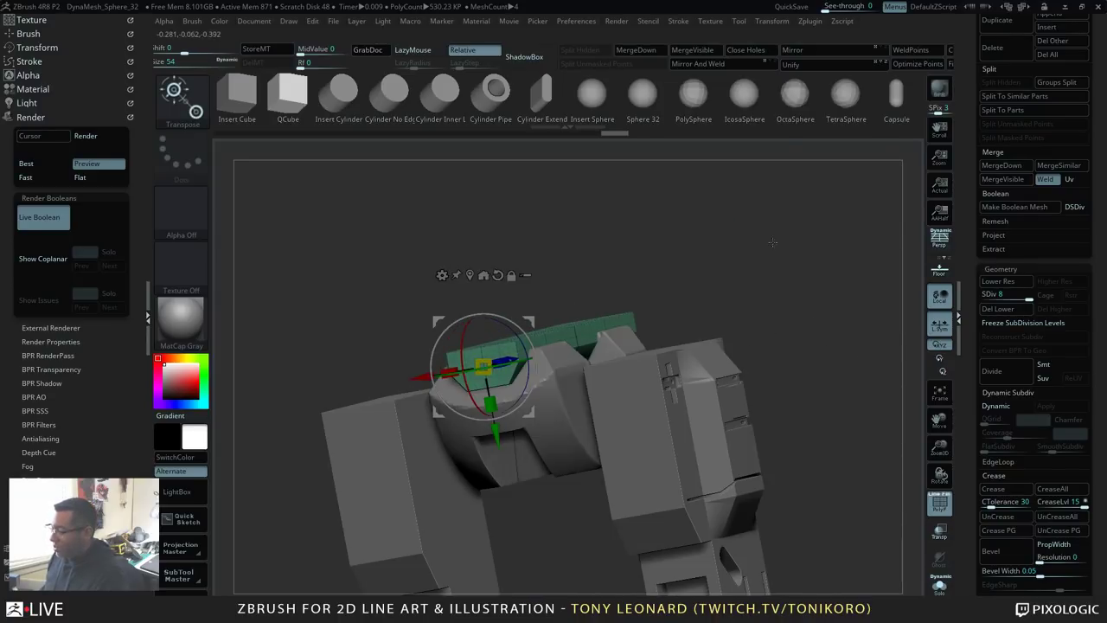
left_click_drag(773, 242, 769, 299, "alt")
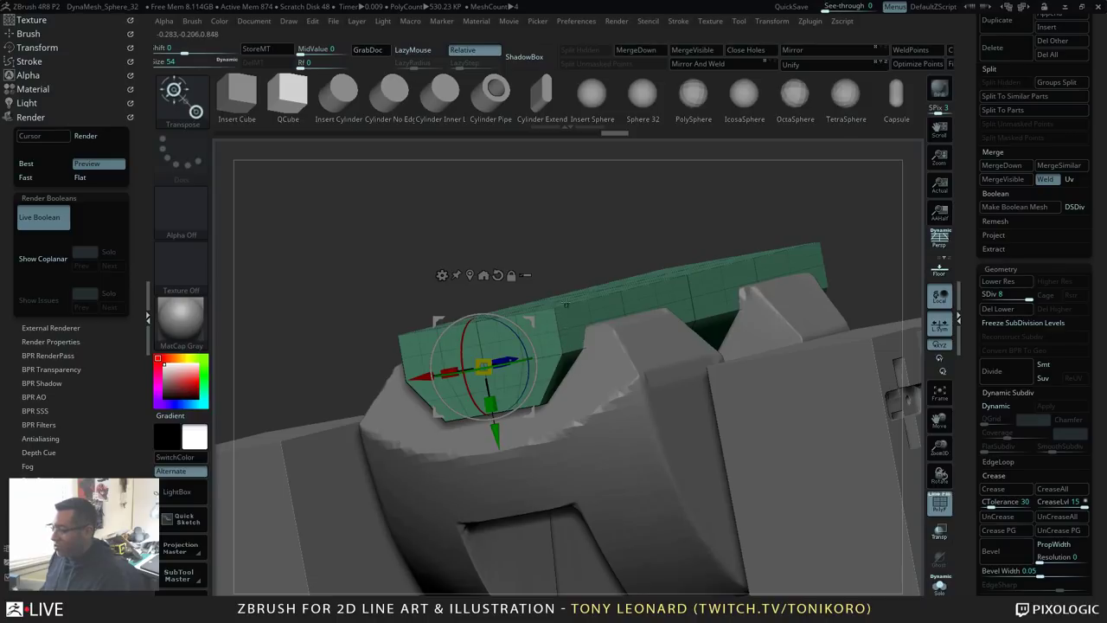
right_click_drag(565, 302, 746, 271)
right_click_drag(816, 257, 832, 331, "alt")
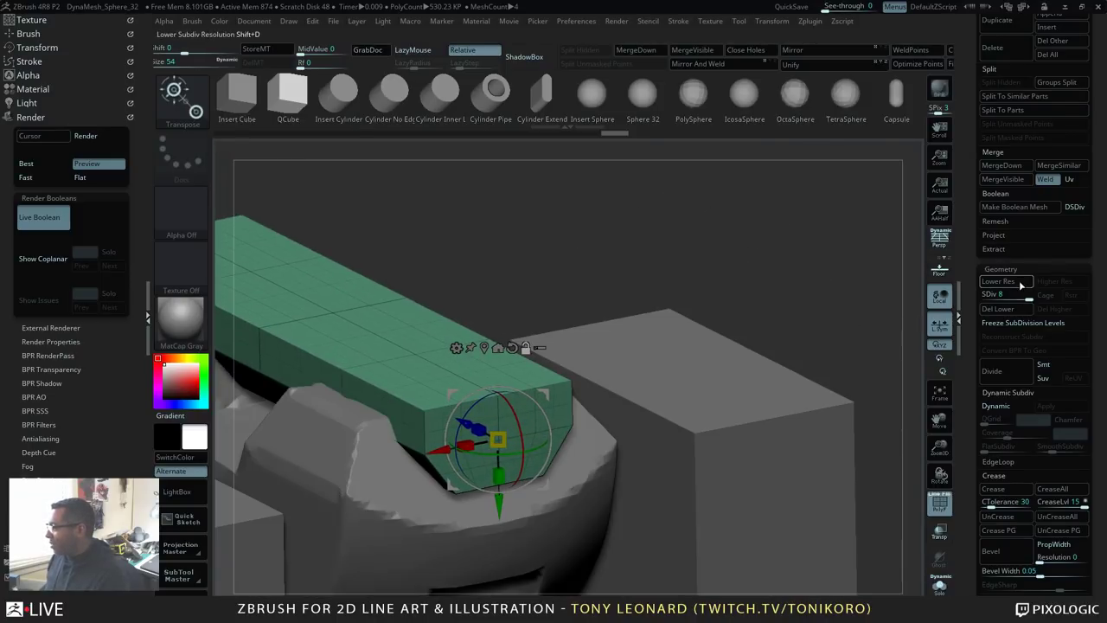
left_click(1004, 309)
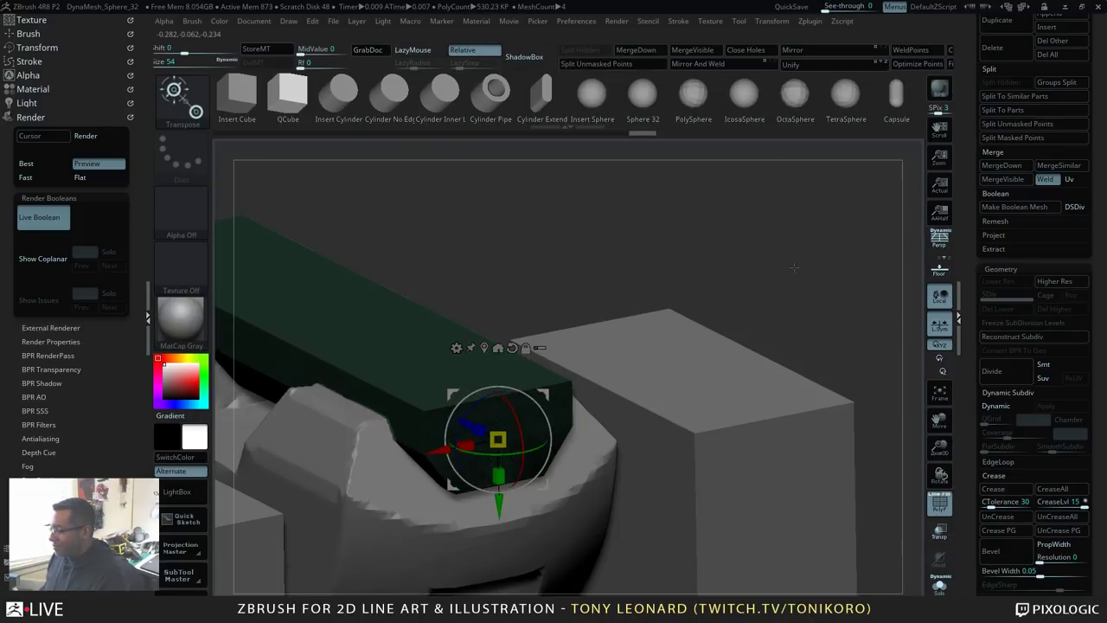
Step: Turn off Live Boolean and hide the polyframe on the beam
left_click_drag(759, 216, 774, 198, "alt")
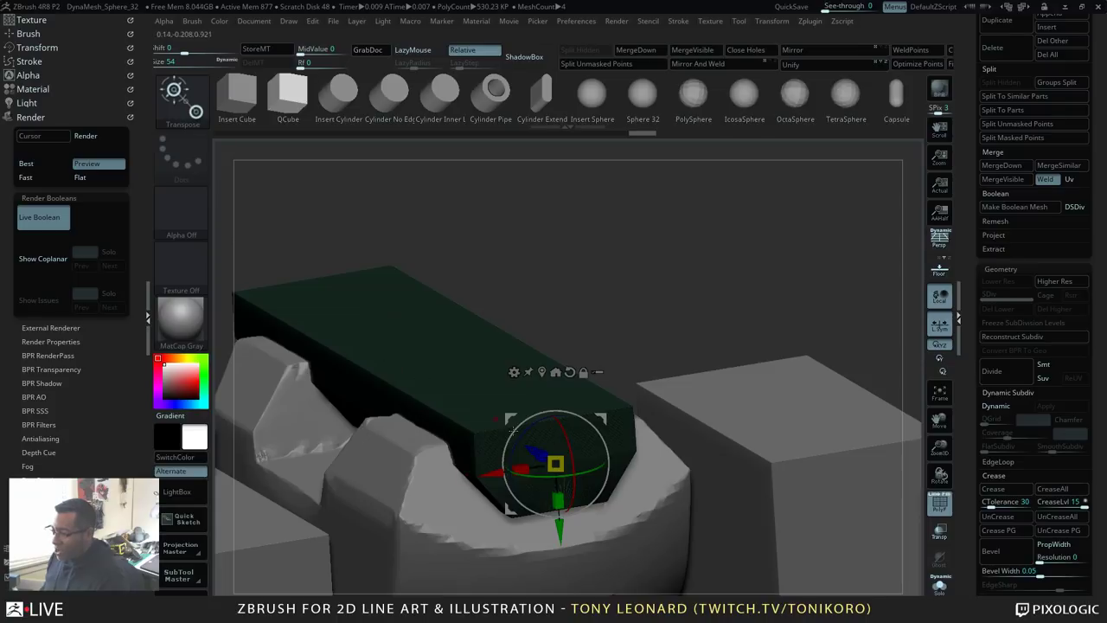
left_click(52, 224)
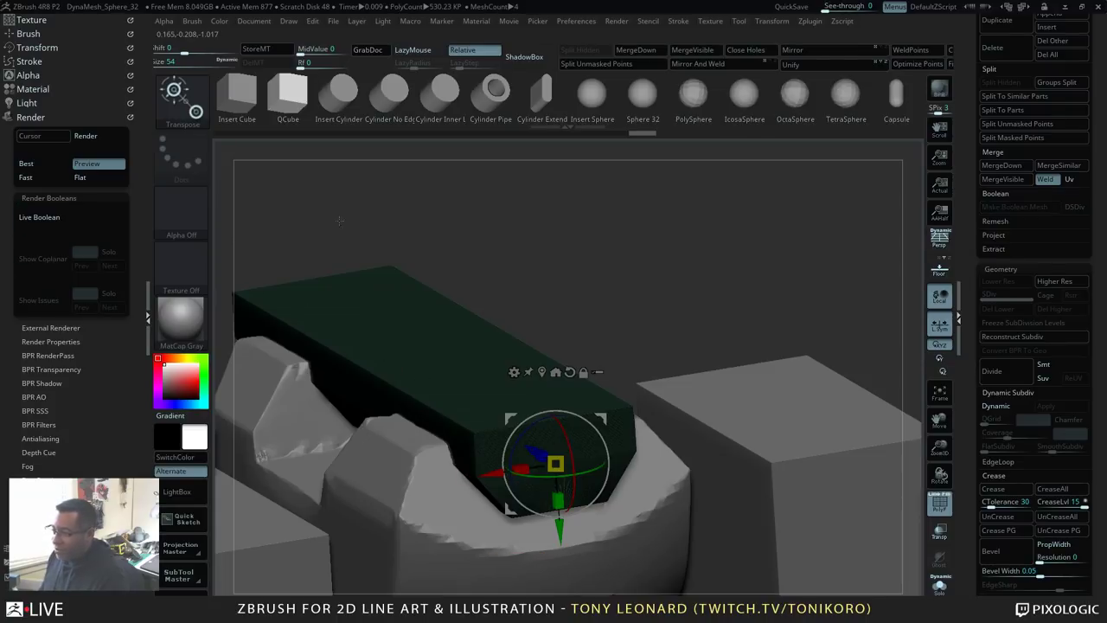
right_click_drag(712, 278, 737, 389)
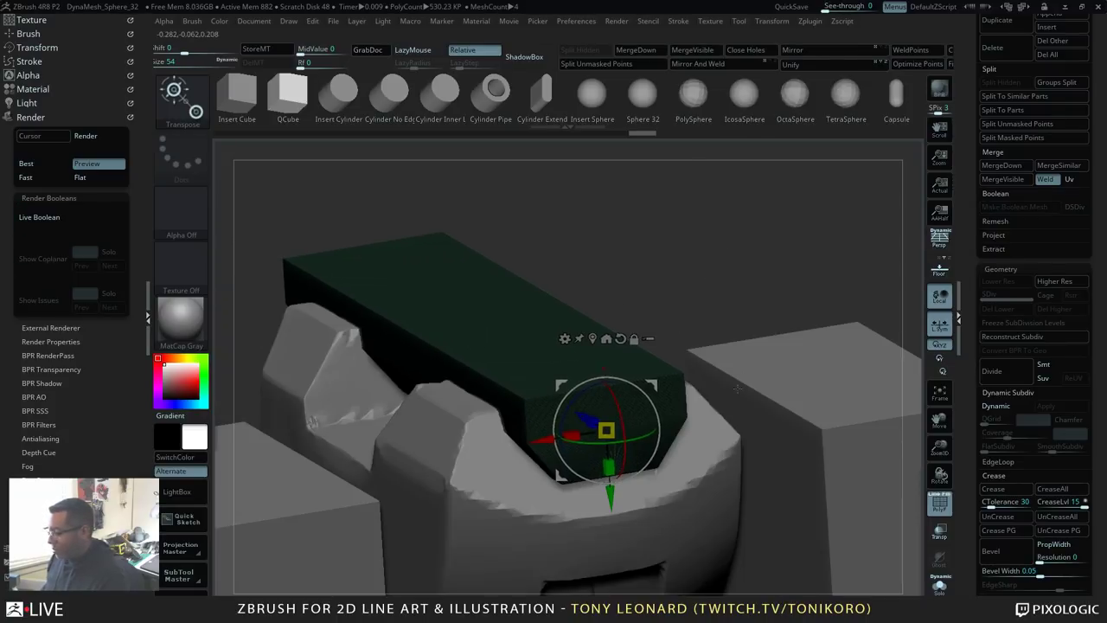
left_click_drag(669, 244, 711, 231, "alt")
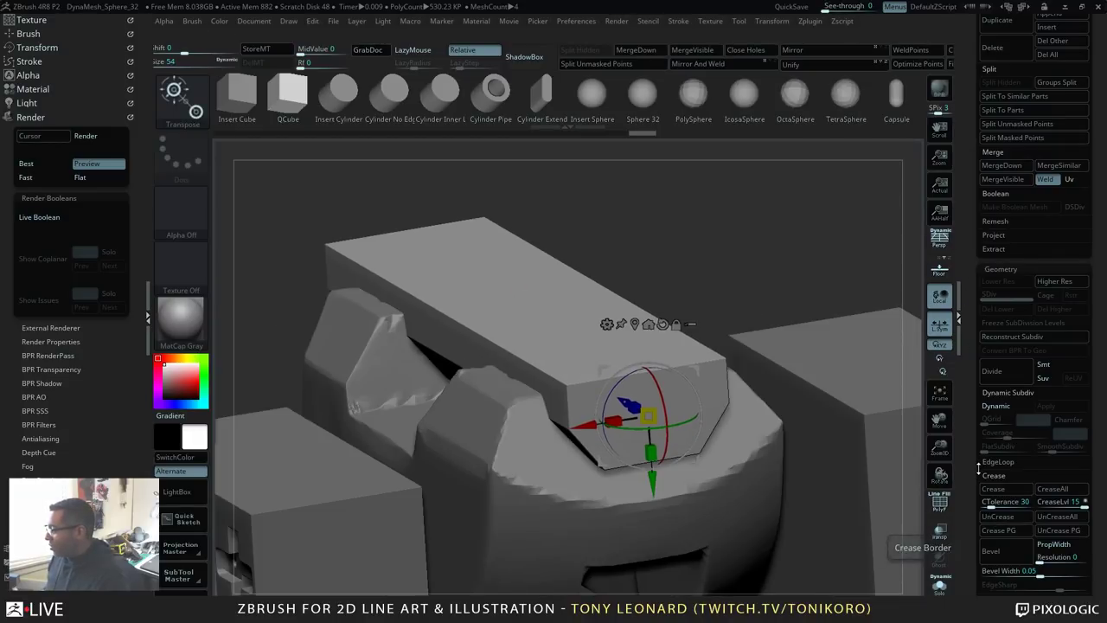
Step: Enable DynaMesh for the beam at resolution 64 and remesh it
left_click_drag(971, 523, 971, 455)
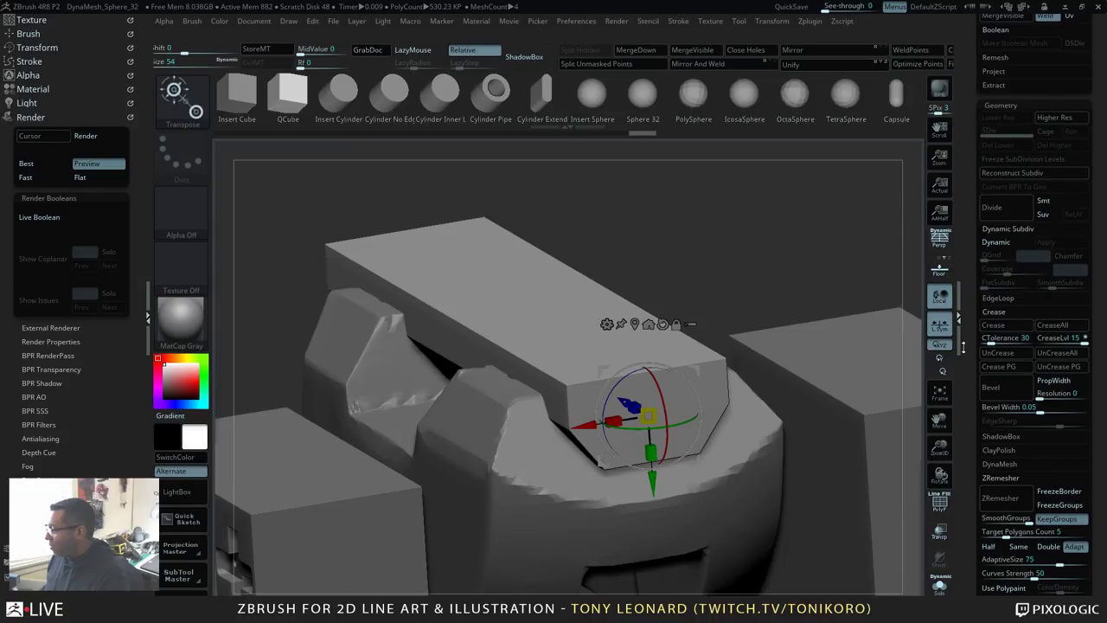
left_click_drag(962, 519, 973, 451)
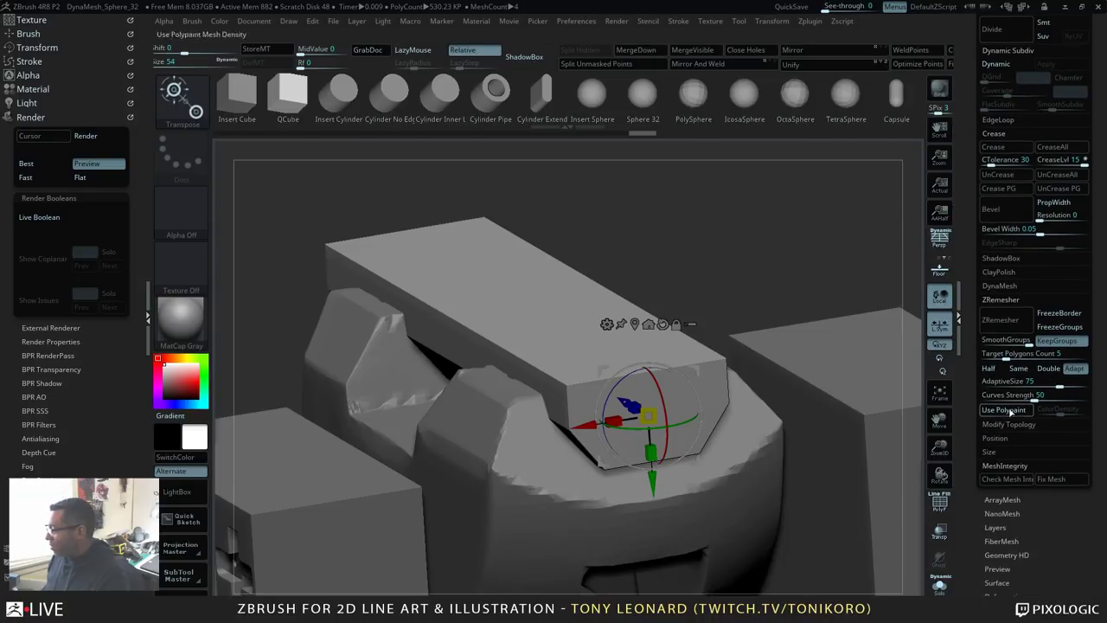
left_click(1003, 285)
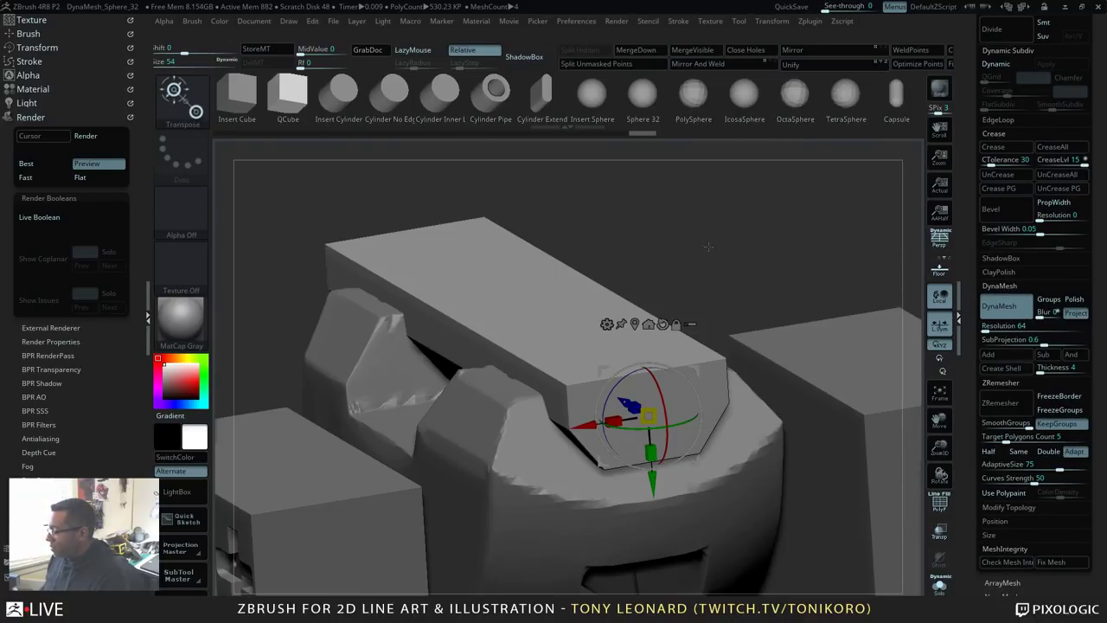
left_click_drag(745, 211, 757, 343, "ctrl")
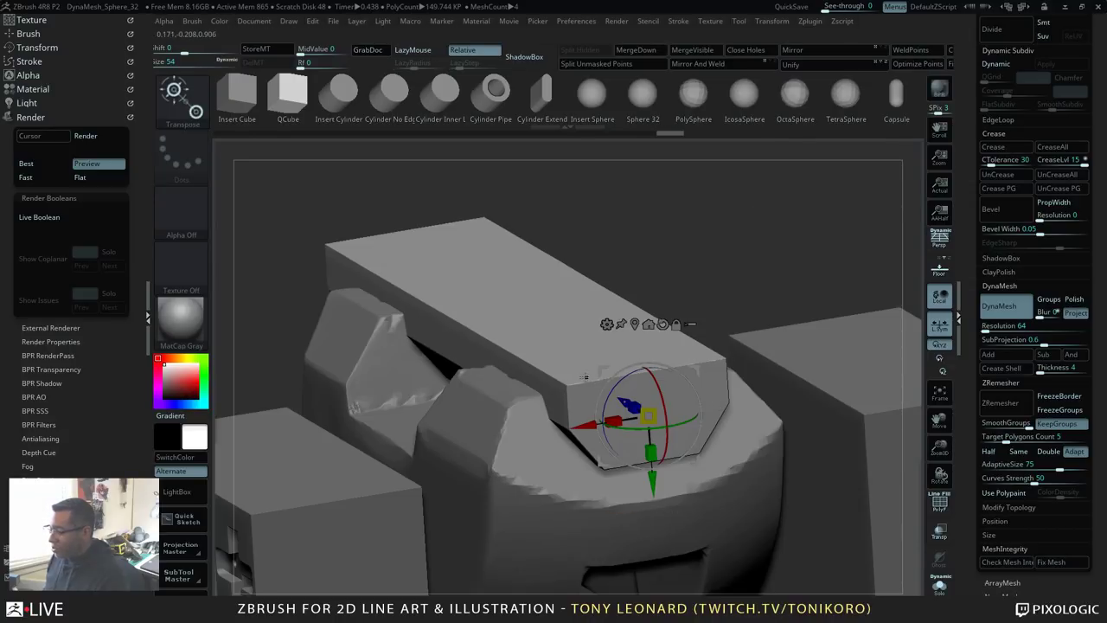
Step: Check the remeshed beam against the pelvis and run the DynaMesh Sub operation on it
right_click_drag(585, 377, 688, 262)
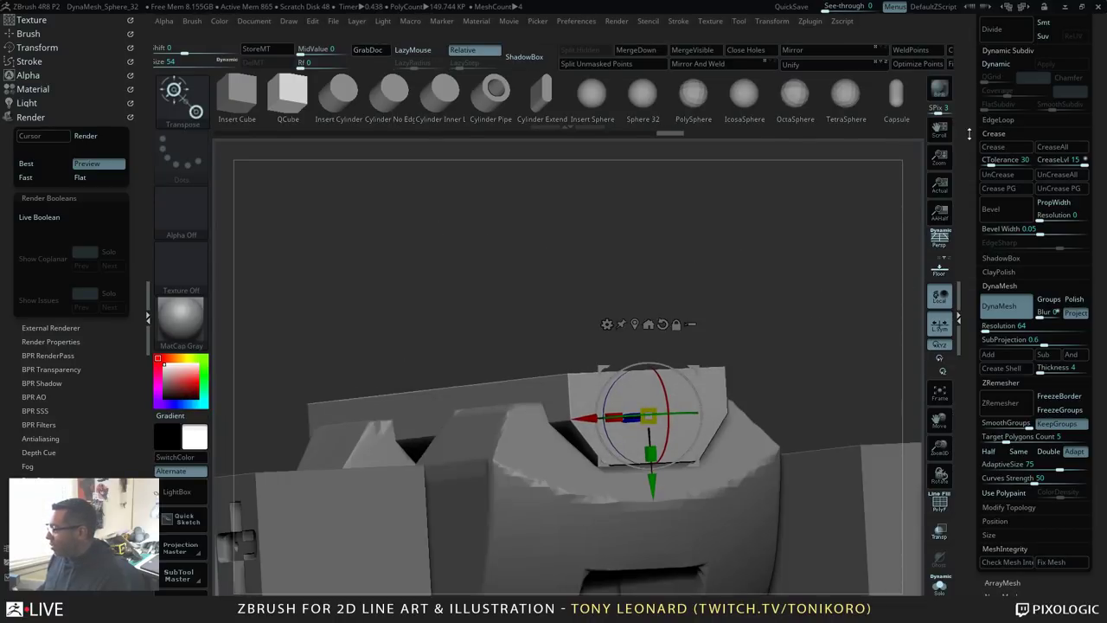
right_click_drag(804, 296, 789, 267, "alt")
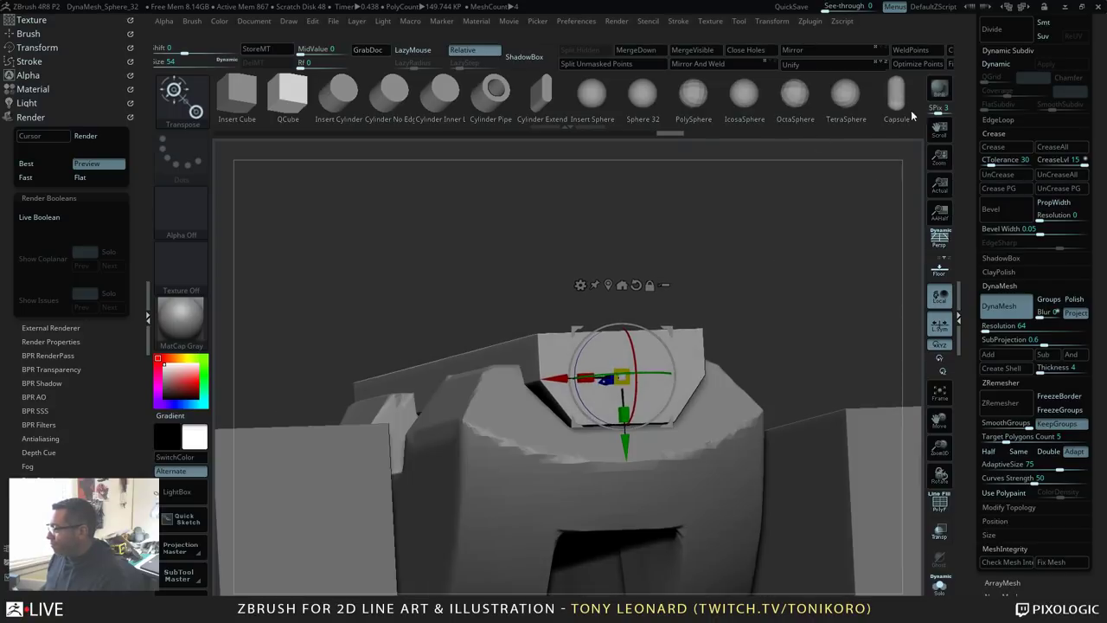
left_click_drag(973, 457, 973, 421)
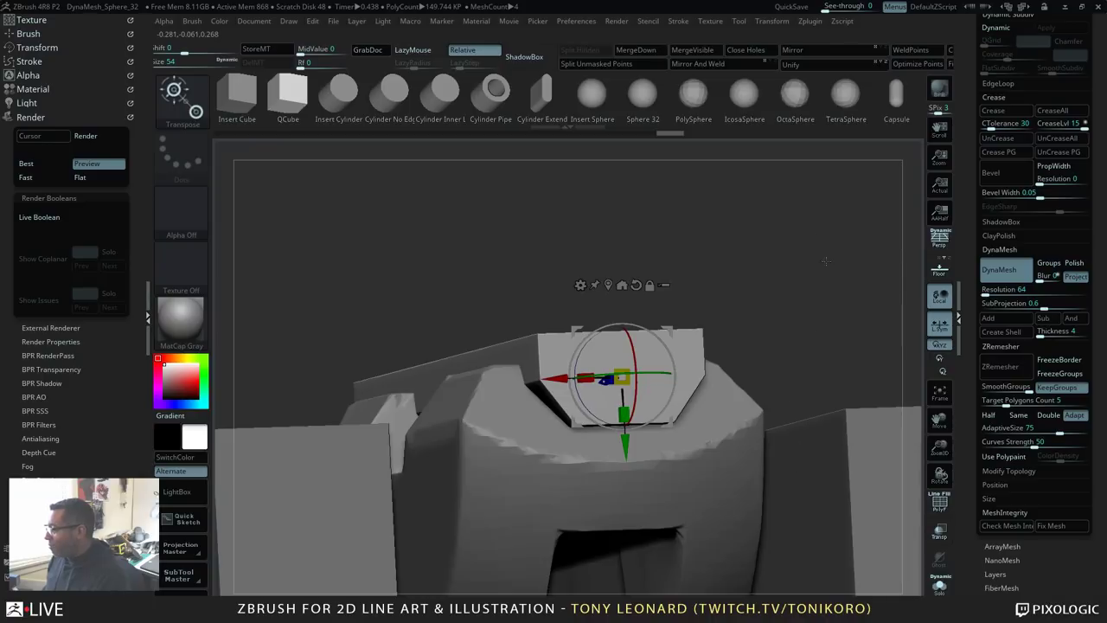
left_click_drag(821, 300, 808, 319)
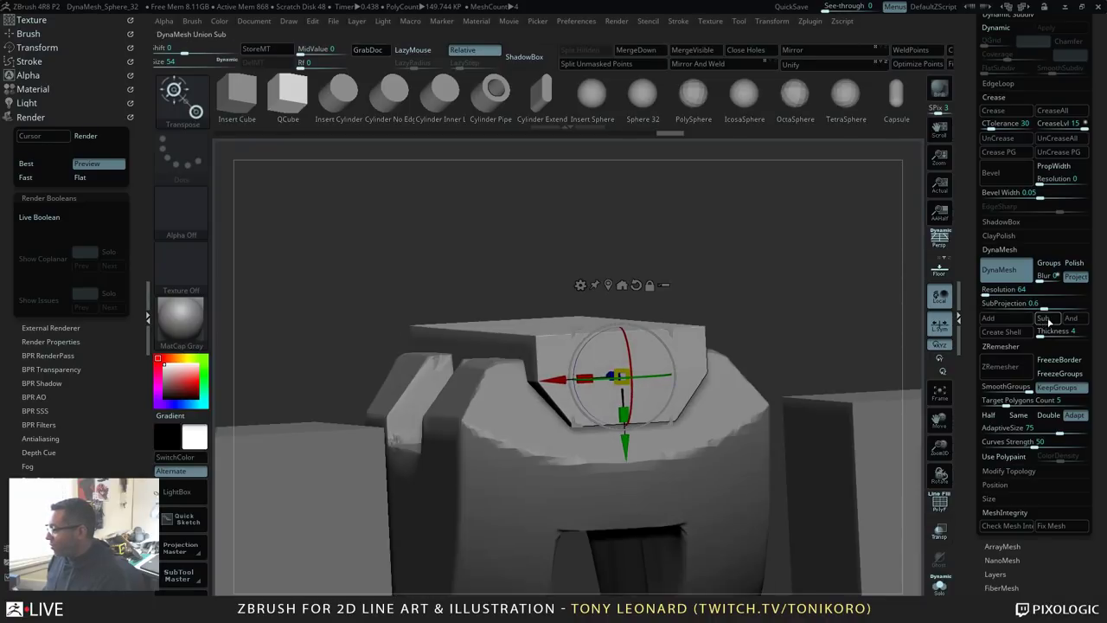
left_click(1048, 321)
left_click_drag(745, 282, 682, 271, "alt")
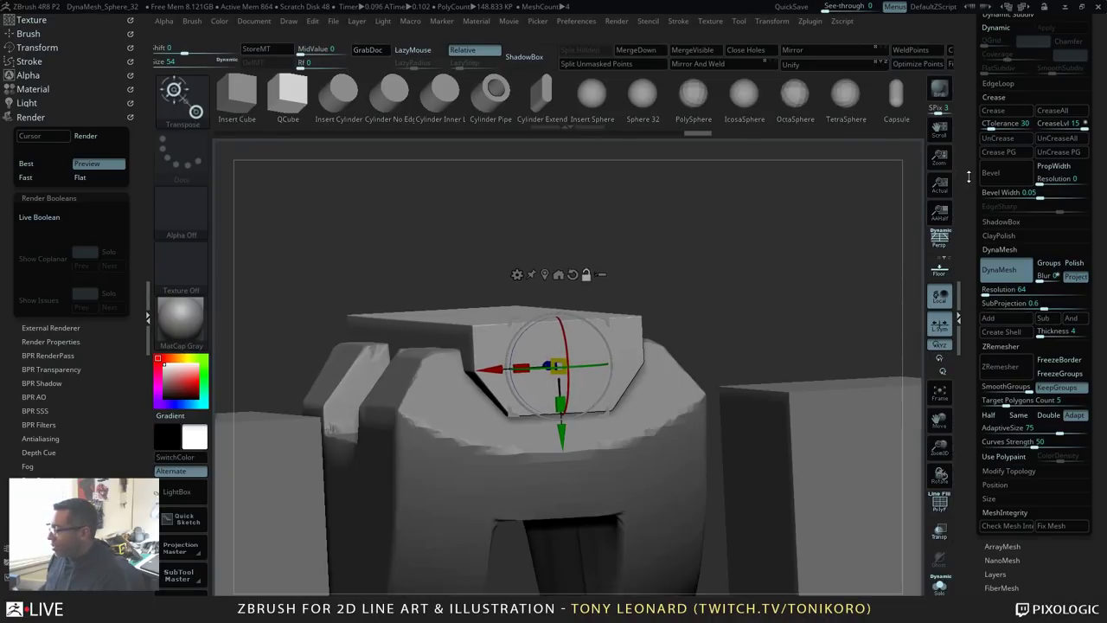
Step: Select the pelvis subtool PolySphere1, move it above the beam PolySphere1_7 in the subtool order, and collapse the Split options
left_click_drag(966, 202, 966, 293)
scroll(964, 200, "up", 10)
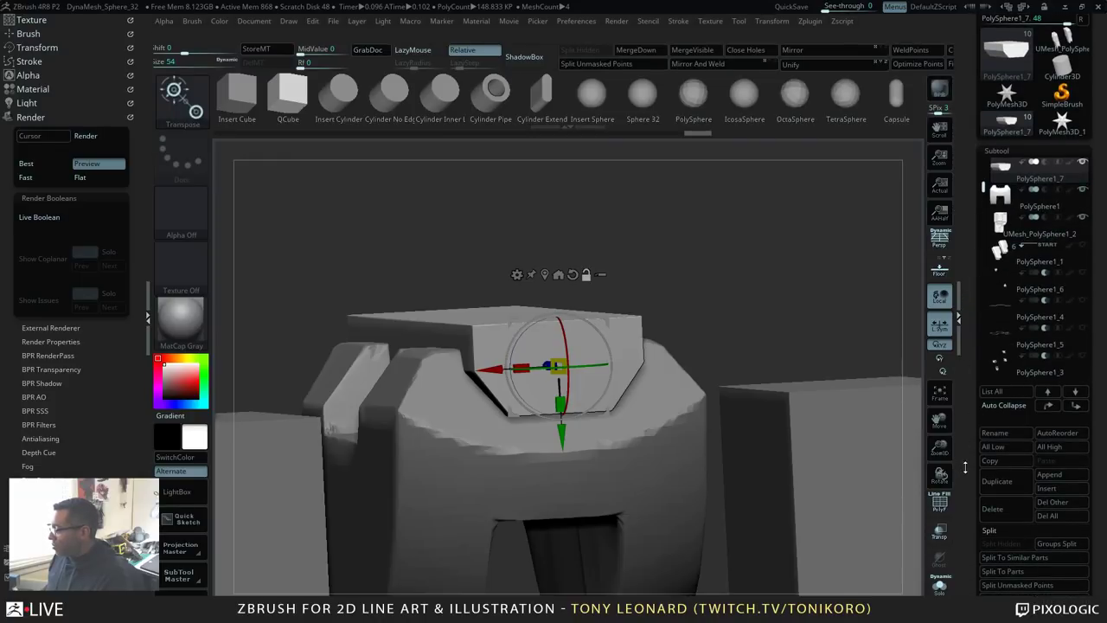
mouse_move(969, 472)
left_mouse_down()
mouse_move(969, 410)
mouse_move(970, 459)
left_mouse_up()
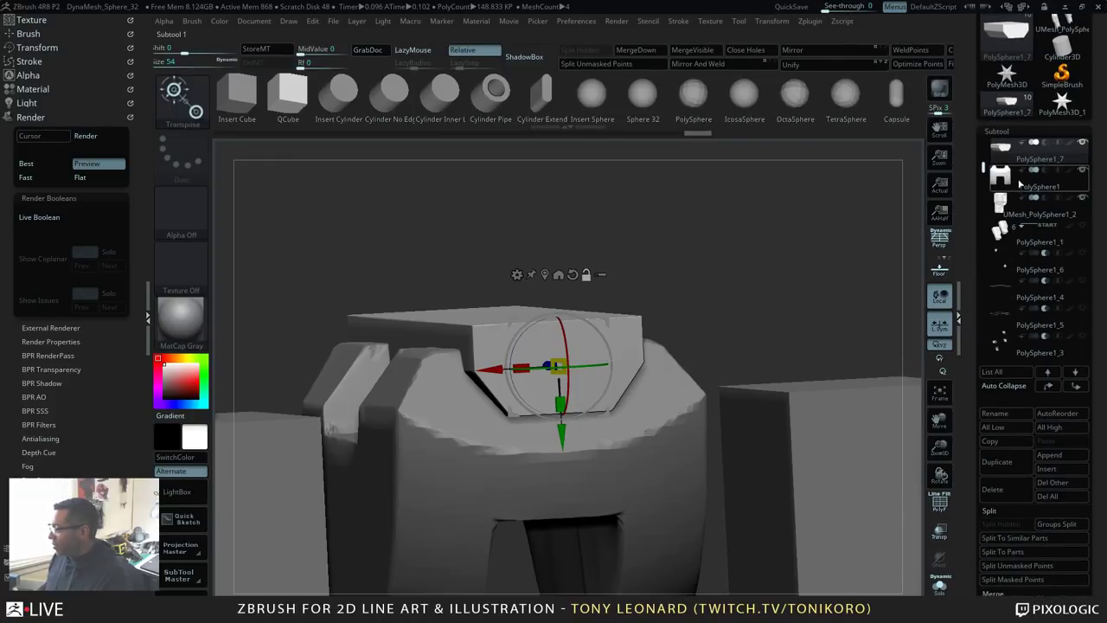
left_click(1049, 386)
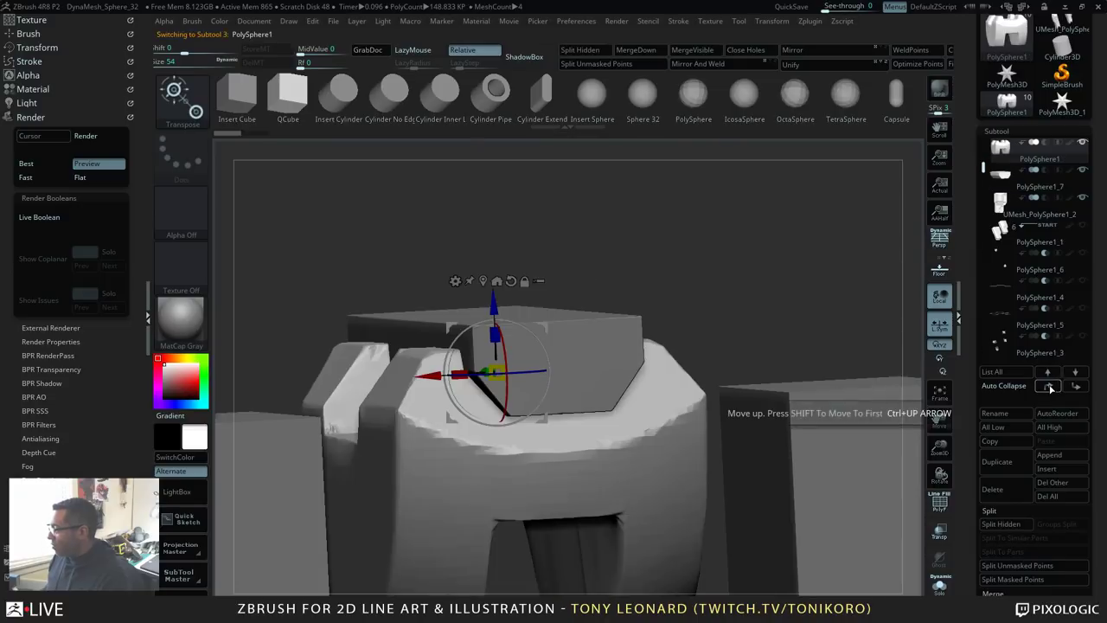
scroll(961, 398, "down", 5)
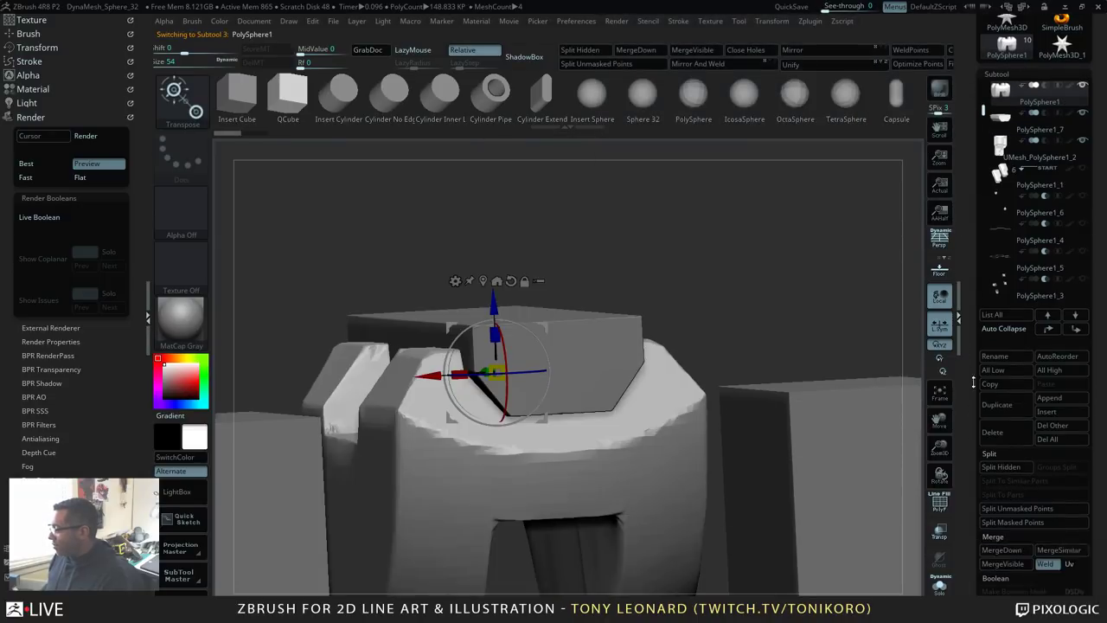
left_click(996, 415)
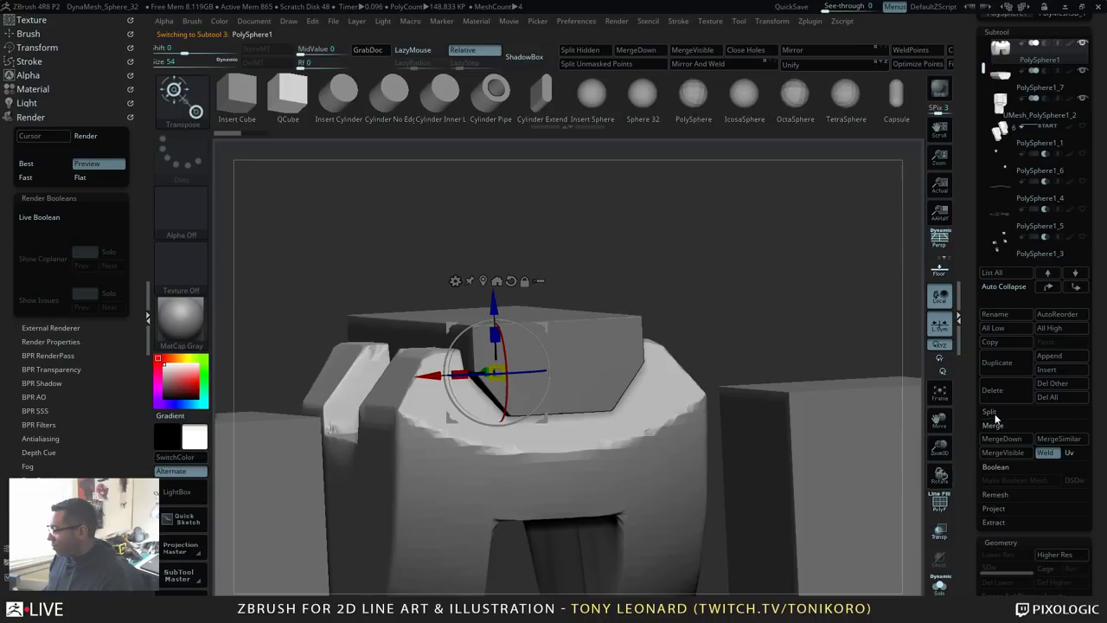
Step: Try to merge the pelvis subtool PolySphere1 down into the beam subtool and remesh the result
left_click(1003, 439)
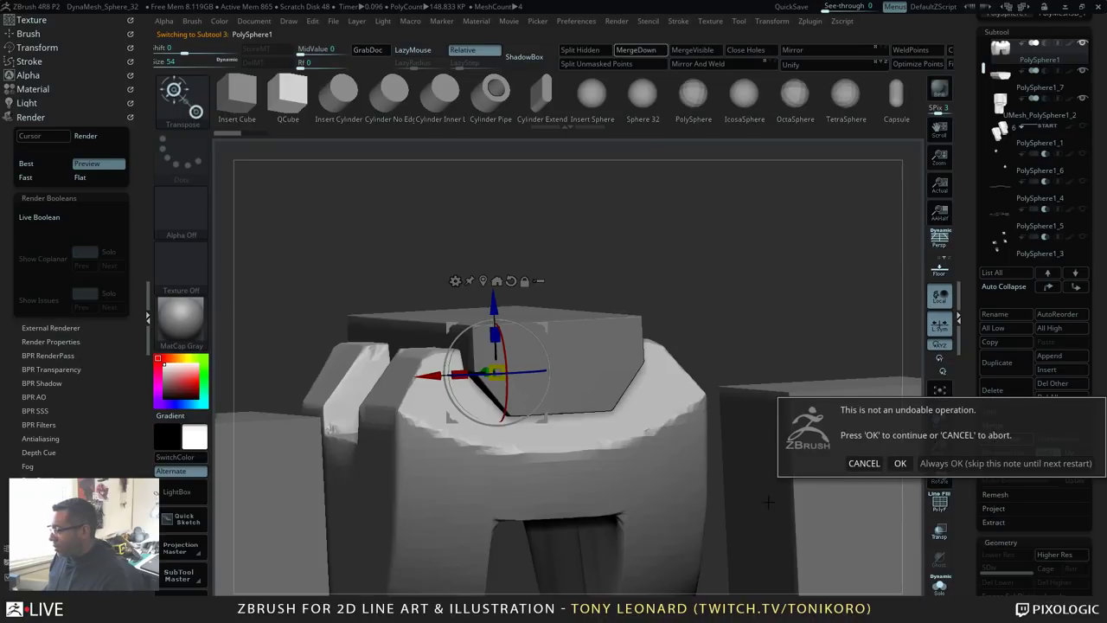
left_click(900, 463)
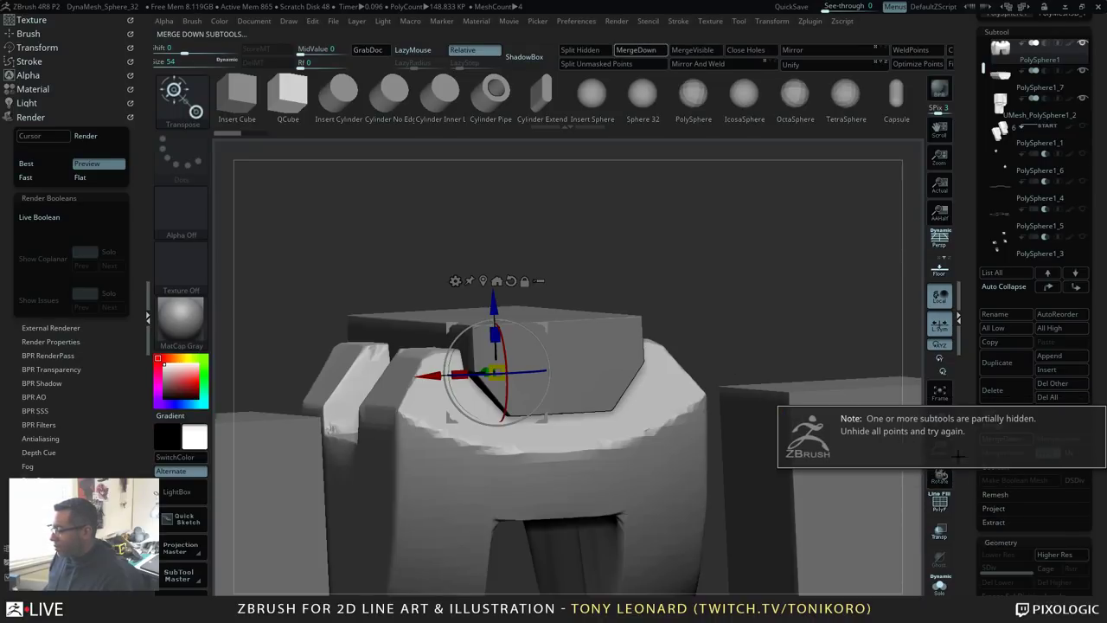
mouse_move(762, 318)
left_mouse_down("alt")
mouse_move(796, 292)
mouse_move(720, 229)
mouse_move(769, 444)
left_mouse_up("alt")
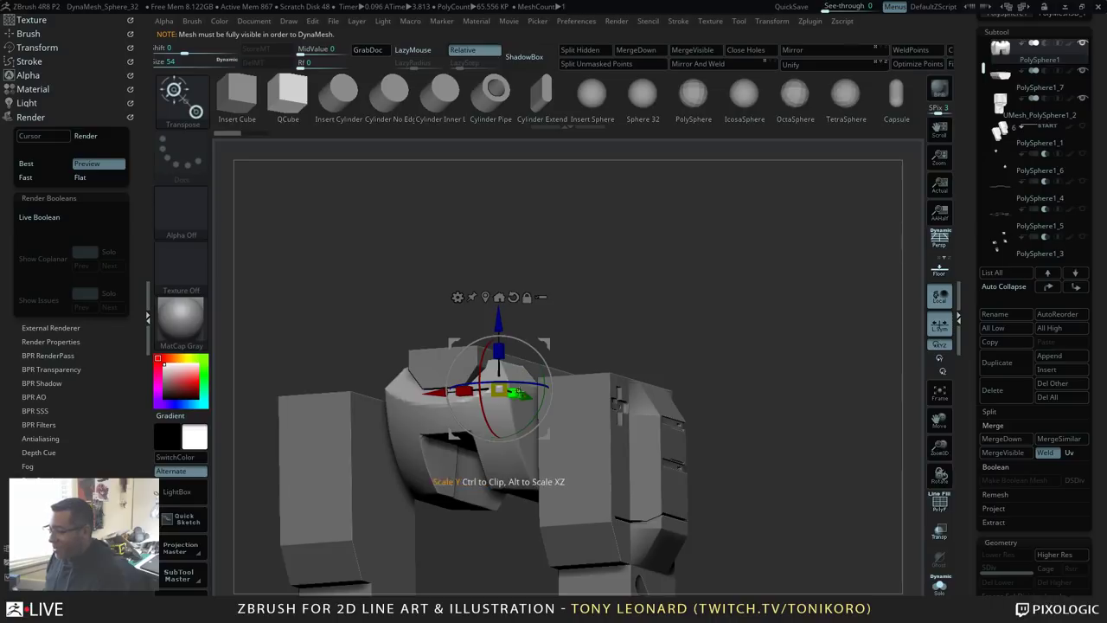
key("ctrl")
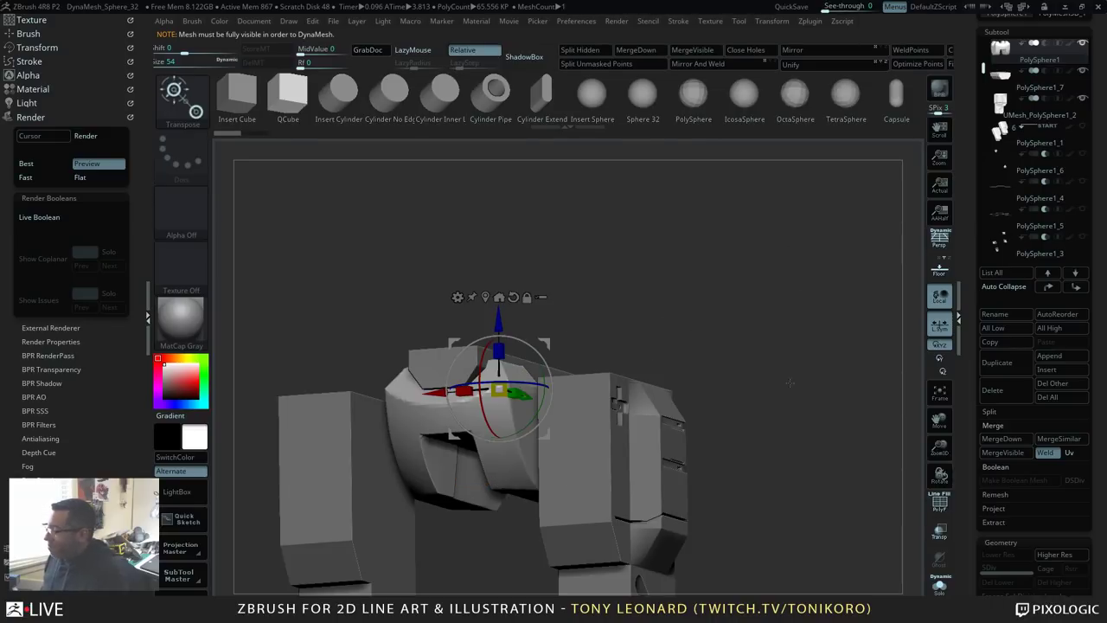
left_click_drag(676, 314, 814, 397)
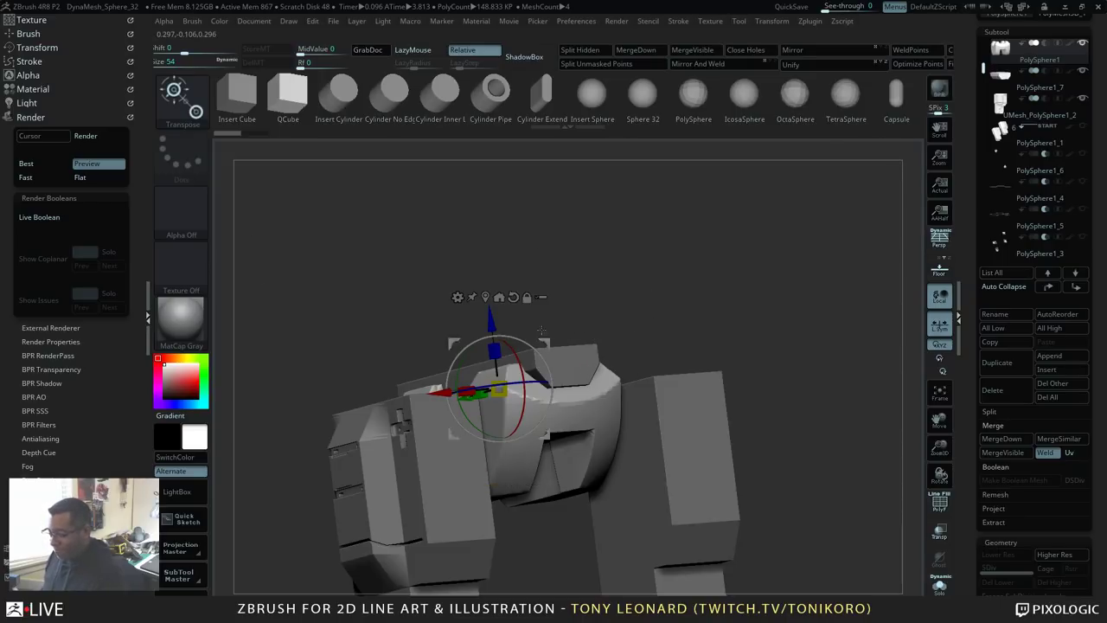
Step: Select the beam subtool PolySphere1_7, turn on Live Boolean, and set the beam to subtraction so it cuts the pelvis
key("q")
key("w")
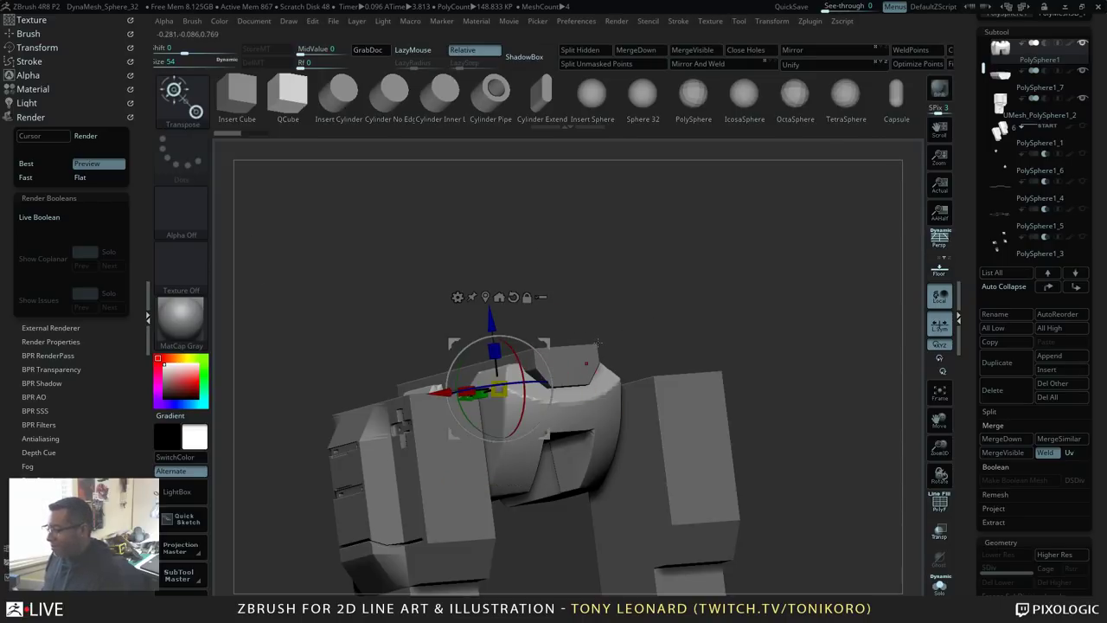
left_click(584, 360, "alt")
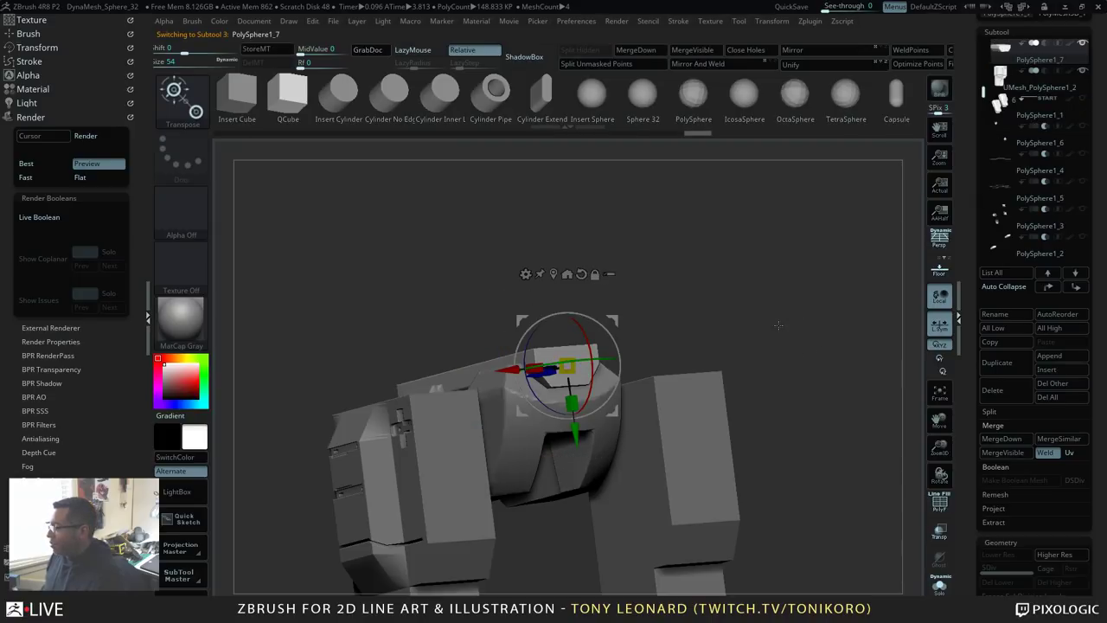
left_click_drag(778, 324, 725, 323)
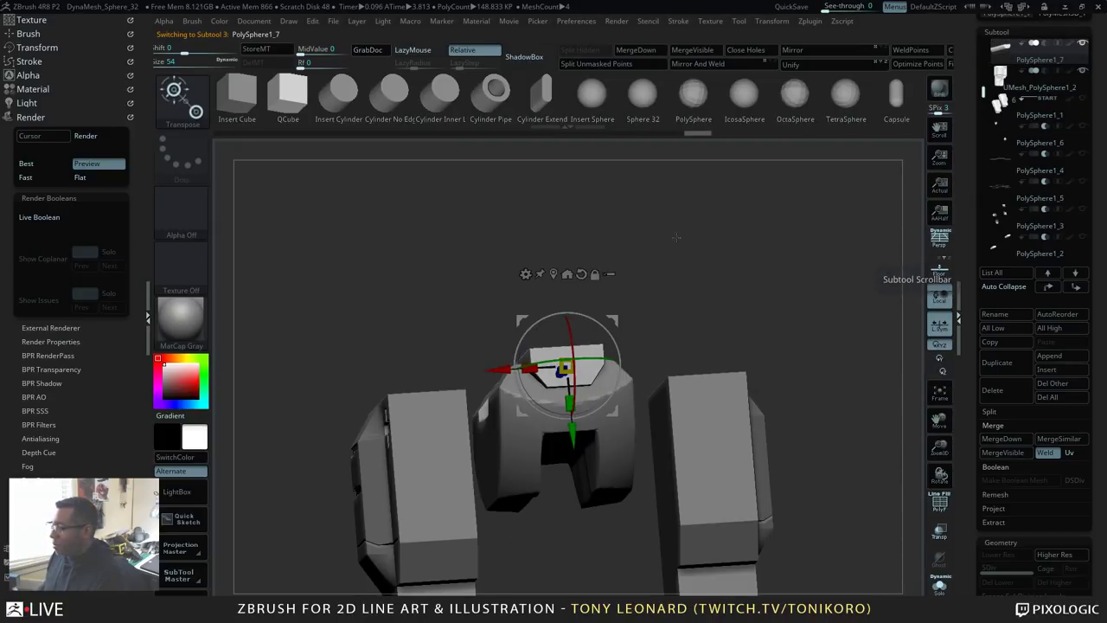
left_click_drag(675, 238, 784, 251)
left_click_drag(729, 167, 820, 236)
left_click_drag(655, 308, 749, 282)
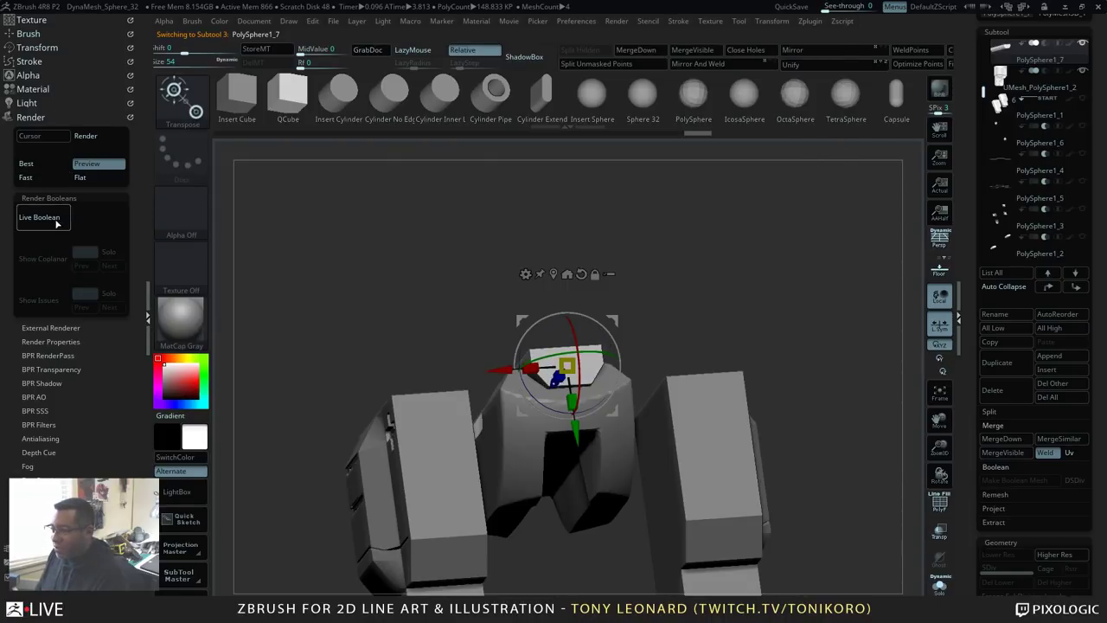
left_click(57, 223)
left_click_drag(804, 377, 807, 282, "alt")
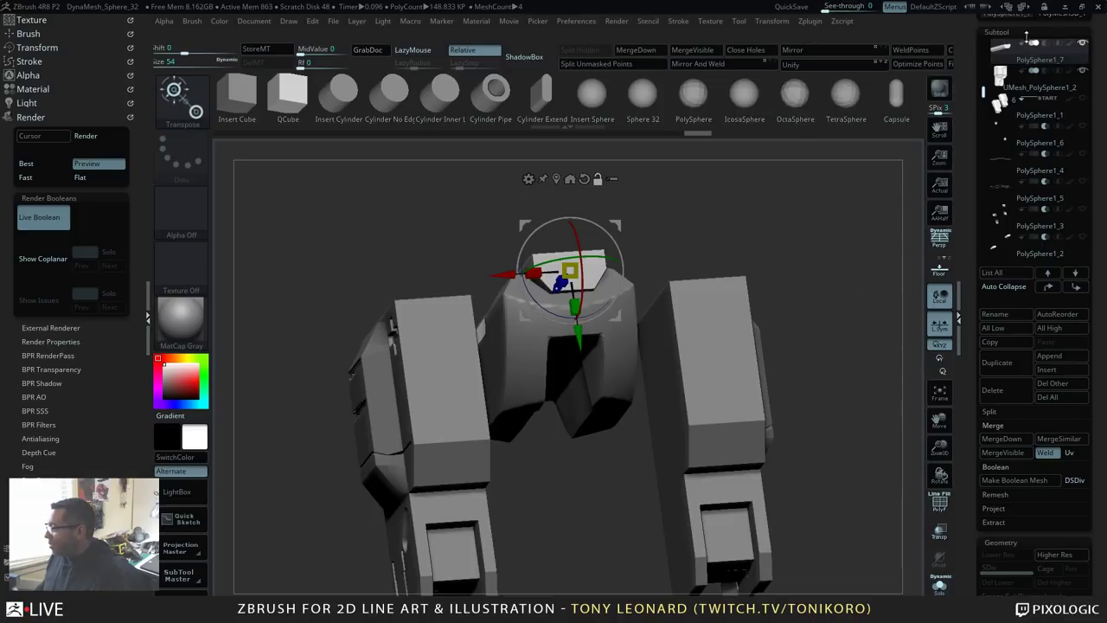
left_click_drag(980, 95, 984, 57)
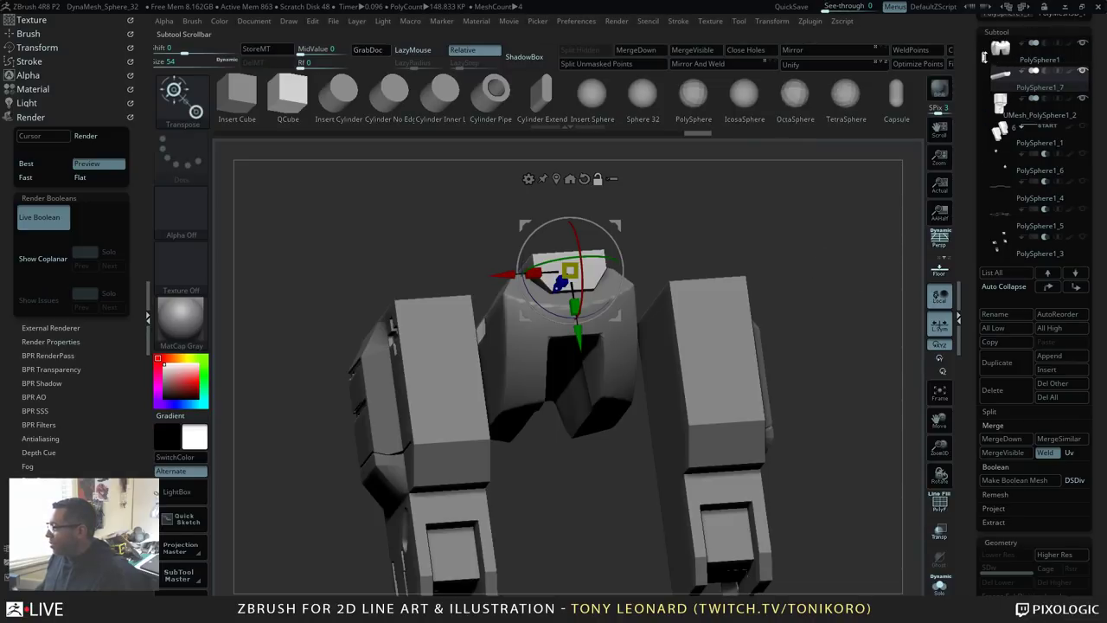
left_click(1045, 72)
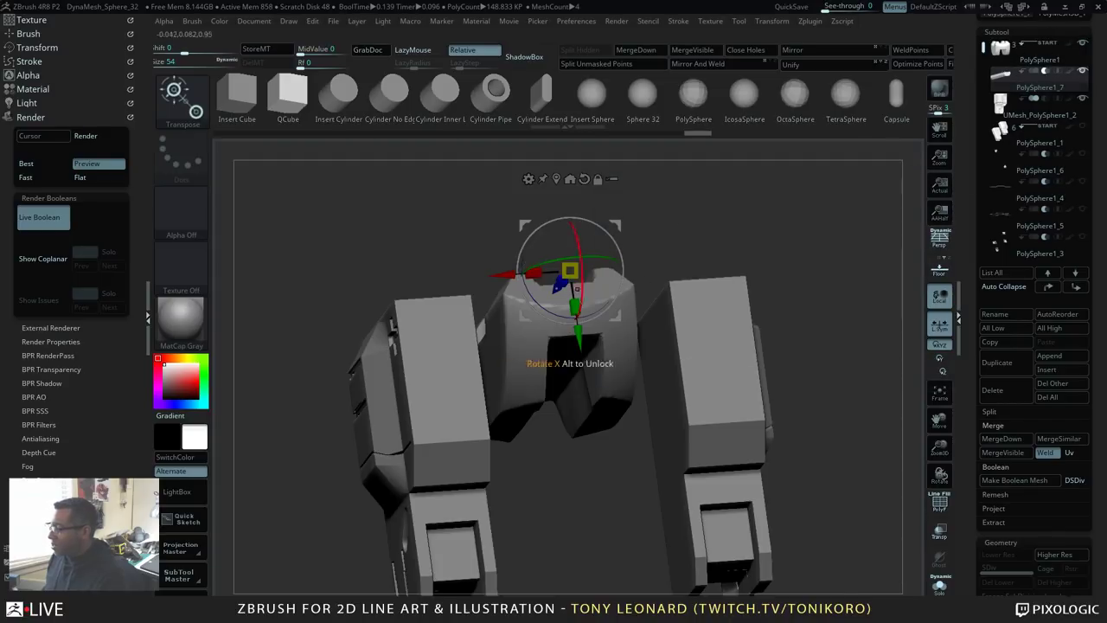
Step: Lower the subtracting beam slightly into the pelvis and hide the subtool PolySphere1
left_click_drag(891, 235, 865, 316)
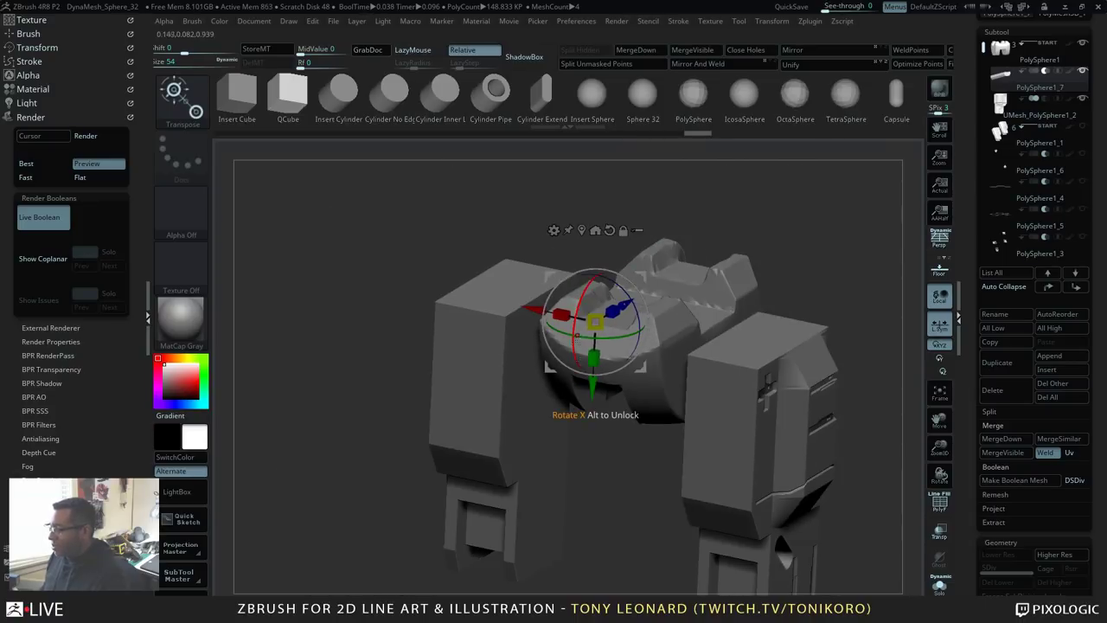
left_click_drag(594, 389, 595, 394)
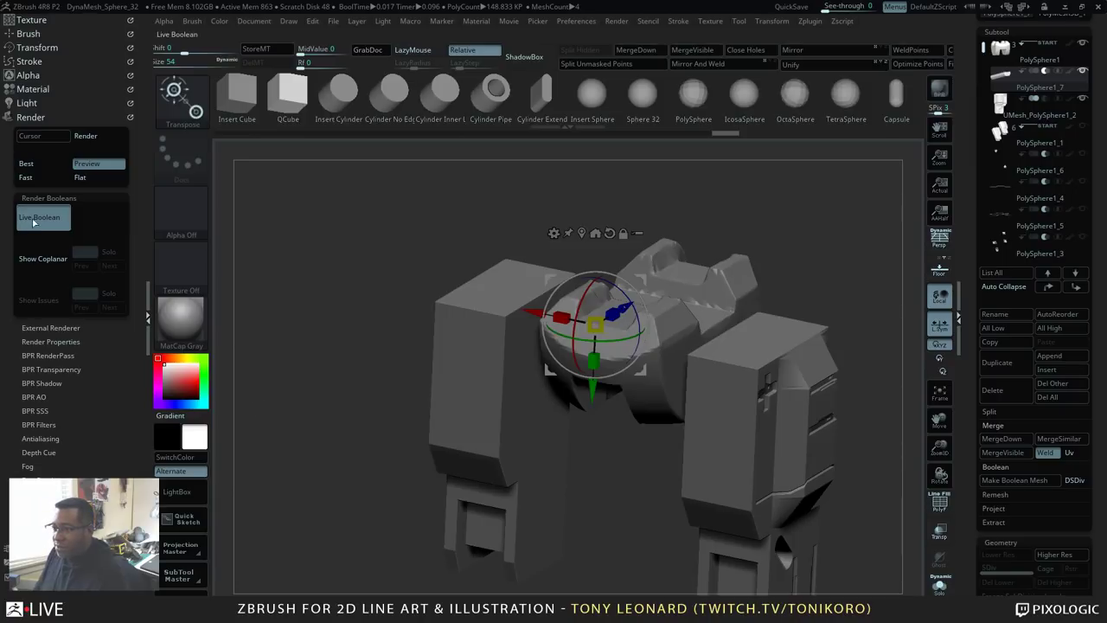
left_click(1037, 57)
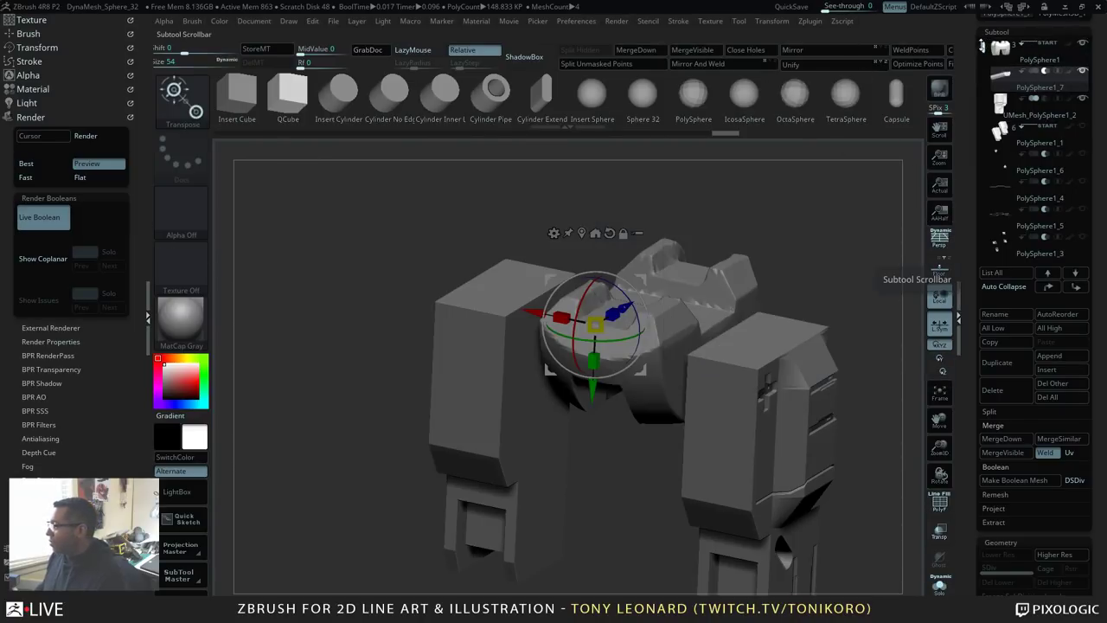
left_click_drag(983, 48, 982, 35)
mouse_move(1025, 78)
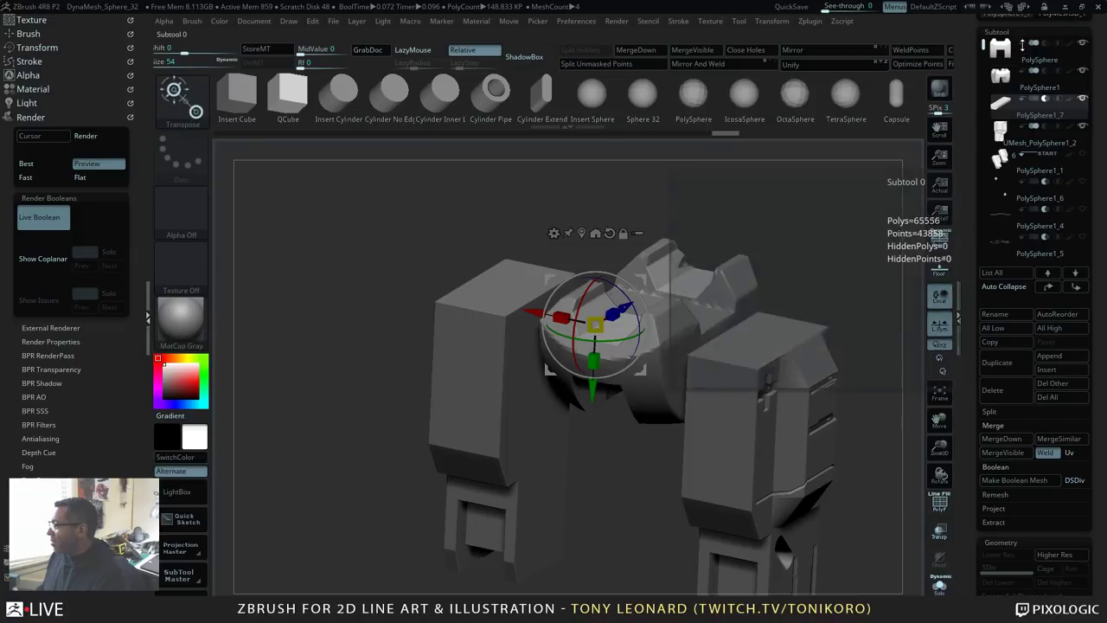
left_click(1084, 74)
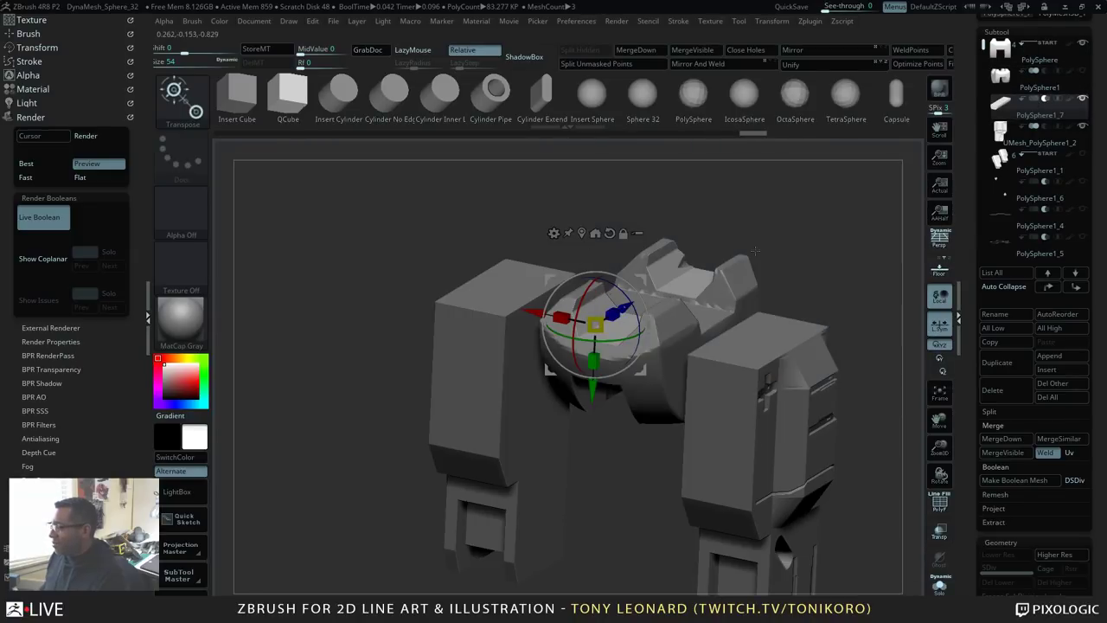
Step: Deepen the pelvis notch by lowering the beam further and scaling it along Y by about 1.33
left_click_drag(761, 195, 826, 268)
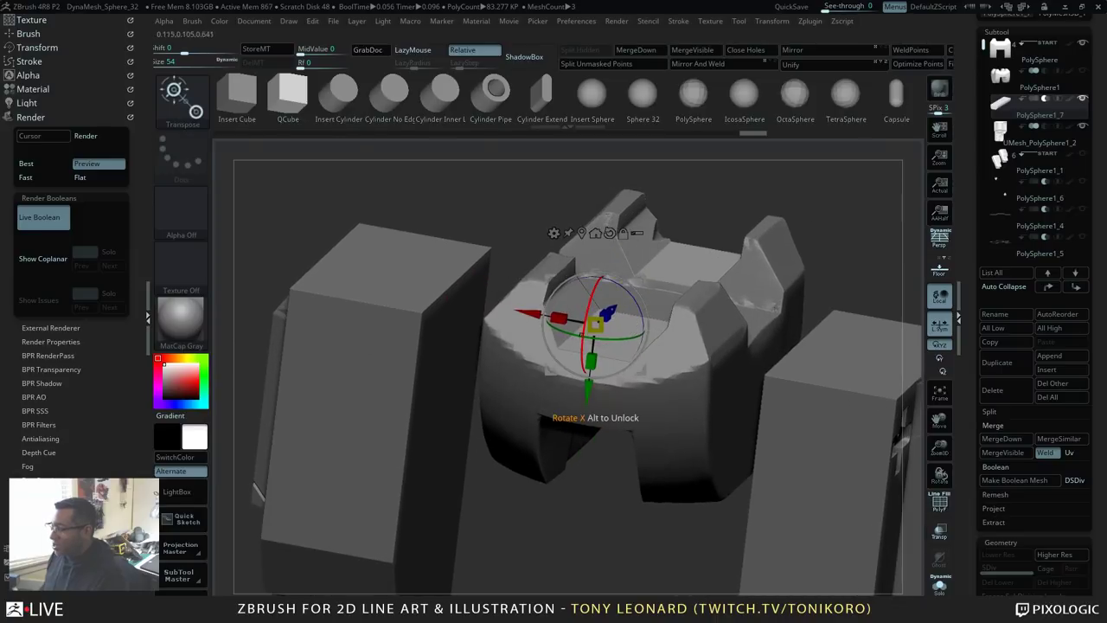
left_click_drag(588, 391, 589, 403)
left_click_drag(844, 252, 805, 303, "alt")
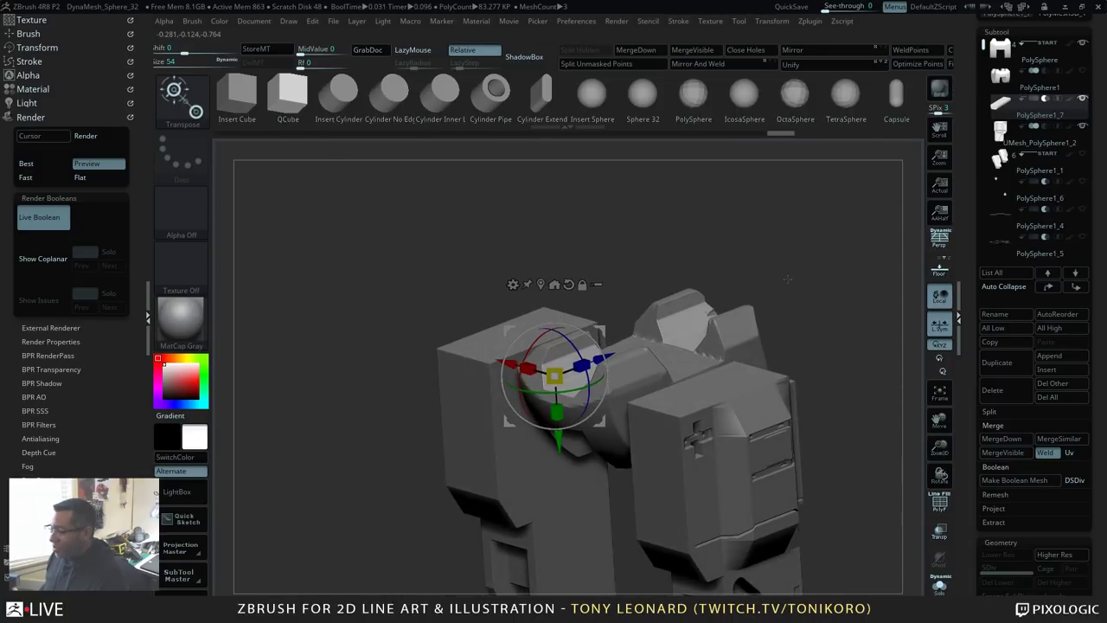
left_click_drag(554, 416, 558, 422)
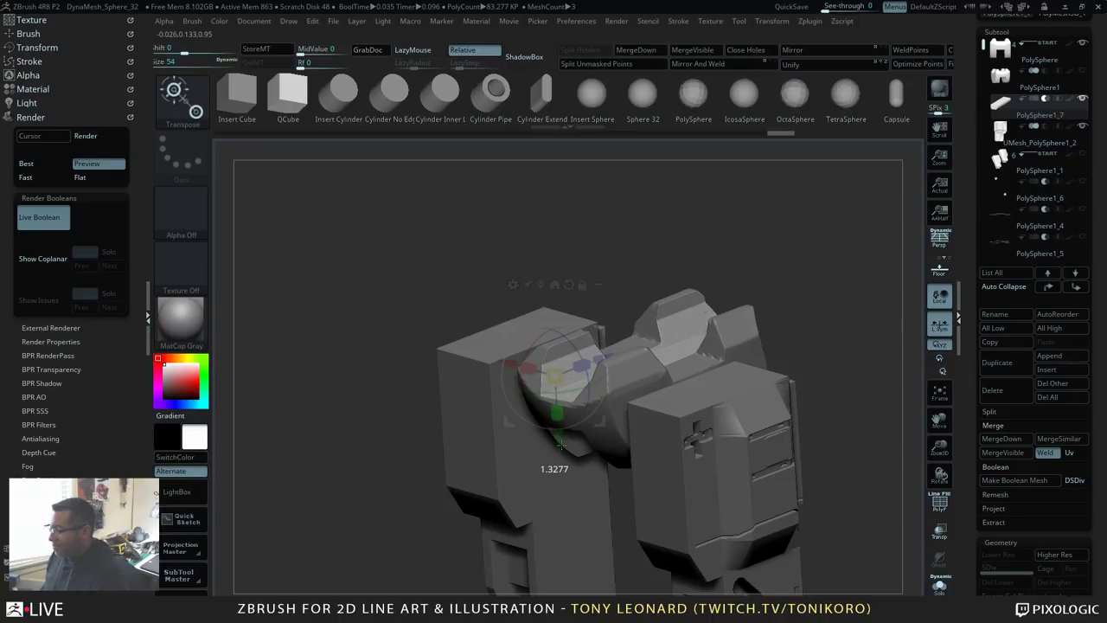
left_click_drag(561, 446, 560, 446)
left_click_drag(816, 321, 834, 369)
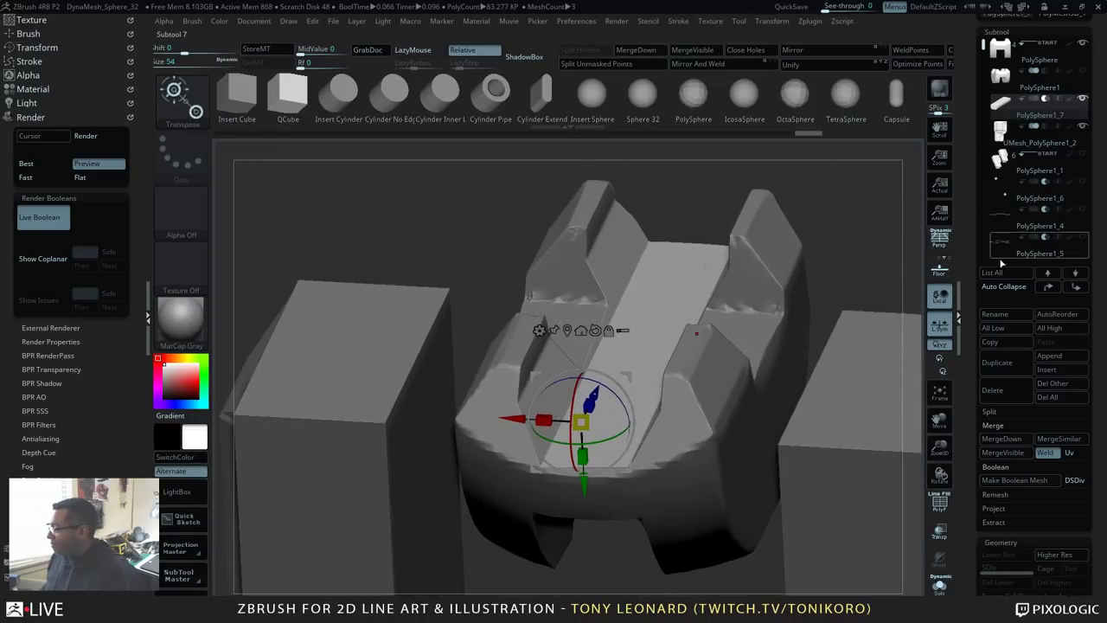
Step: Duplicate the beam, flip the copy 180 degrees in side view, then raise it and slide it back over the pelvis
left_click(998, 355)
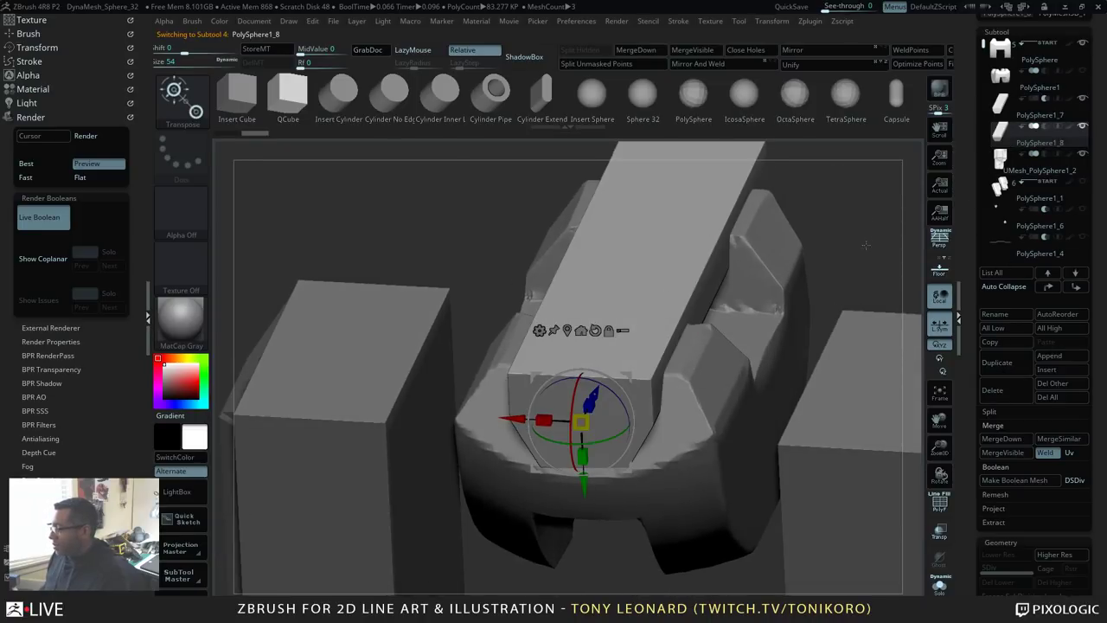
left_click_drag(865, 245, 805, 275)
left_click_drag(601, 373, 349, 430)
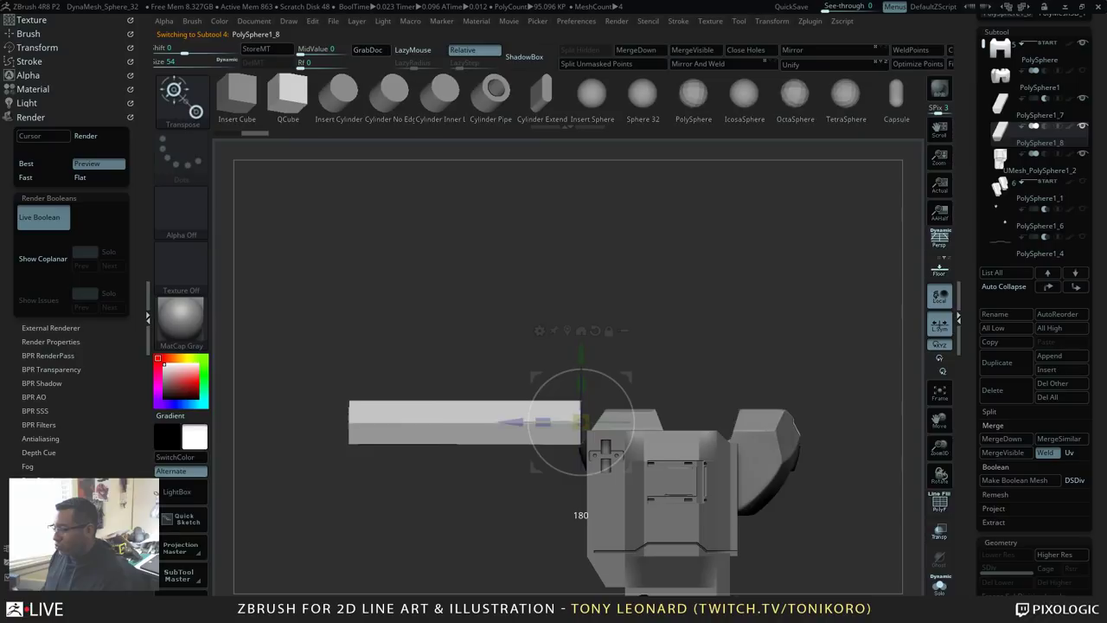
left_click_drag(581, 355, 581, 325)
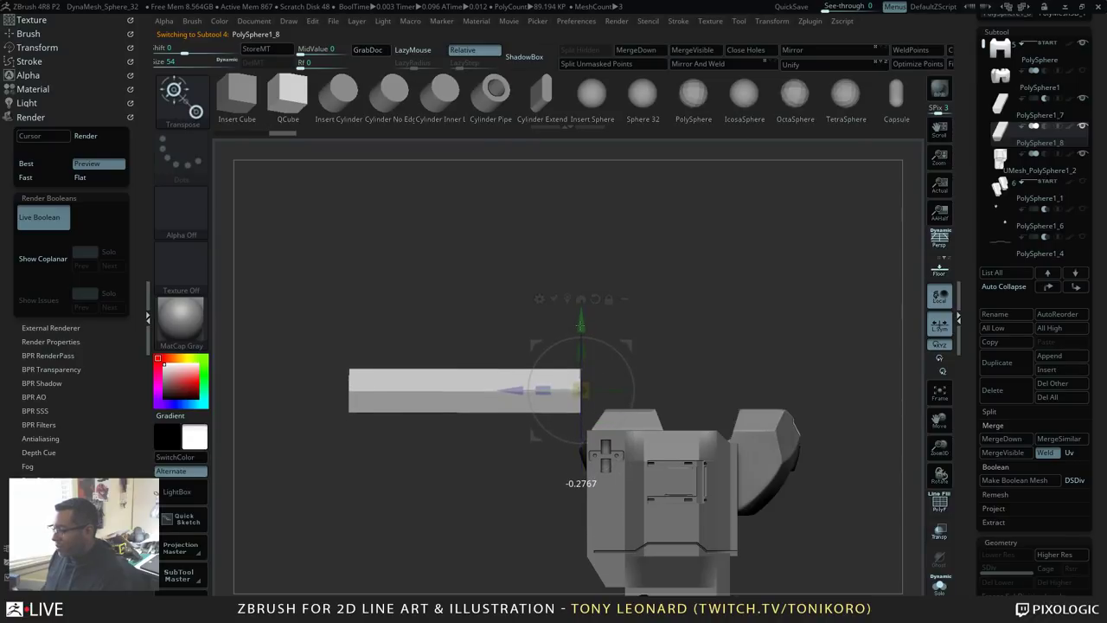
left_click_drag(511, 372, 742, 372)
Step: Widen the flipped beam along X in front view to span the pelvis, and lower it slightly onto the pelvis
left_click_drag(778, 547, 893, 552)
left_click_drag(634, 302, 333, 287, "alt")
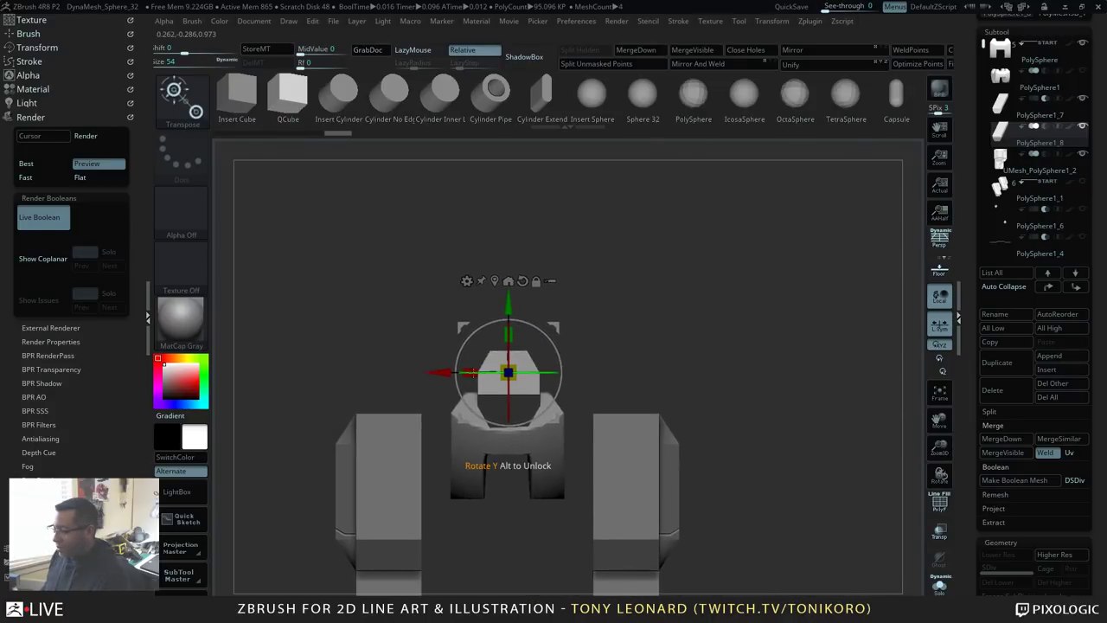
left_click_drag(471, 372, 412, 374)
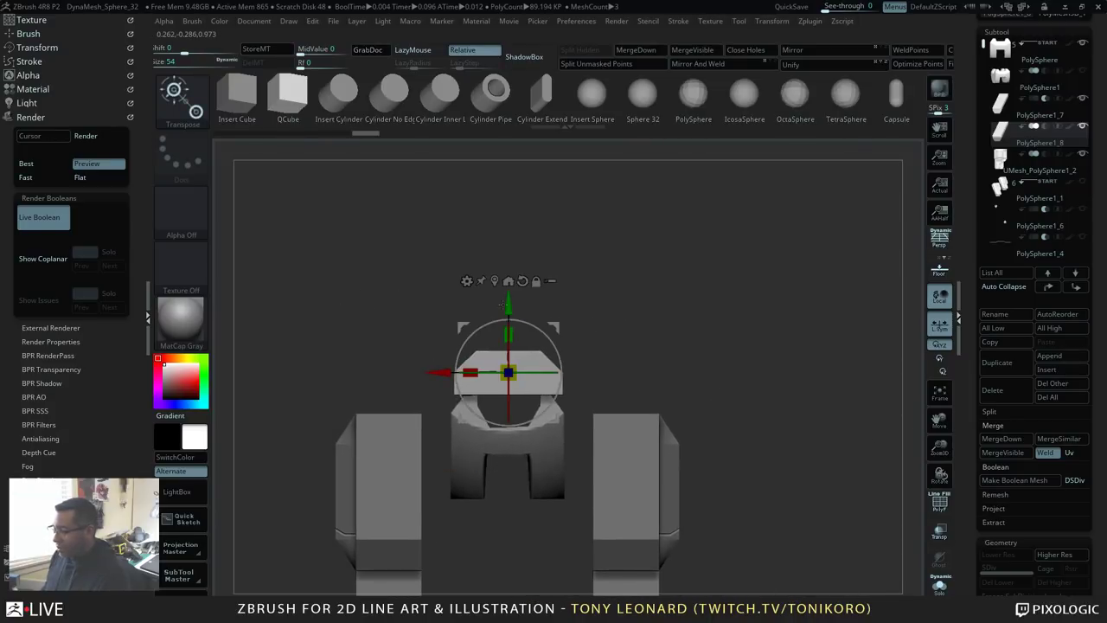
left_click_drag(509, 303, 508, 309)
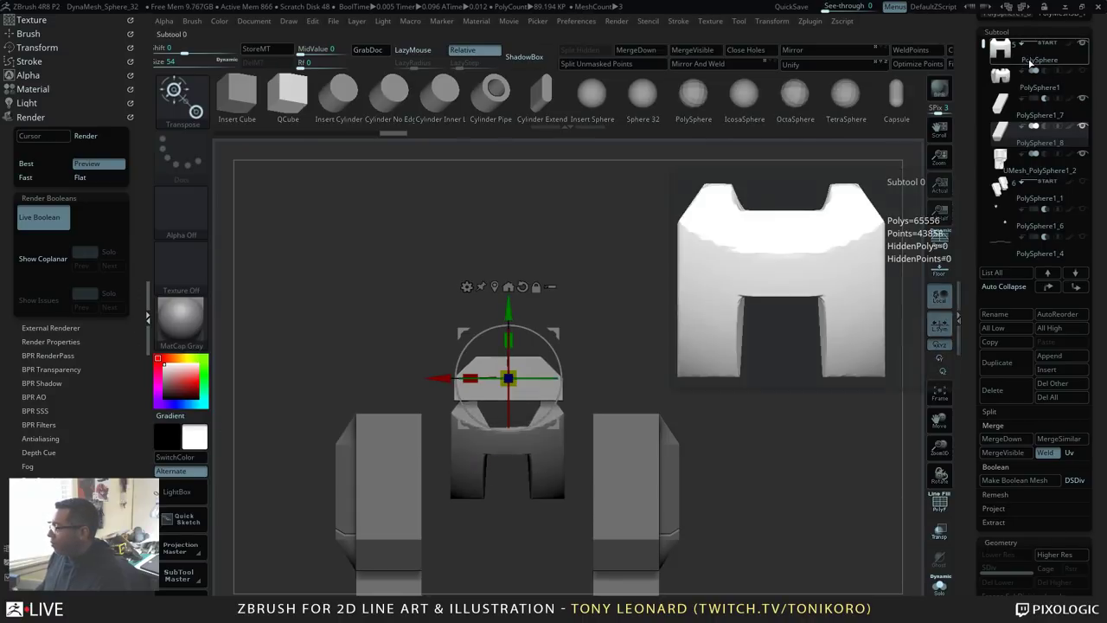
Step: Set the widened beam copy to subtraction and inspect the trimmed pelvis top from several angles
mouse_move(1041, 151)
left_click(1046, 128)
left_click_drag(804, 234, 812, 330)
left_click_drag(823, 400, 838, 365, "alt")
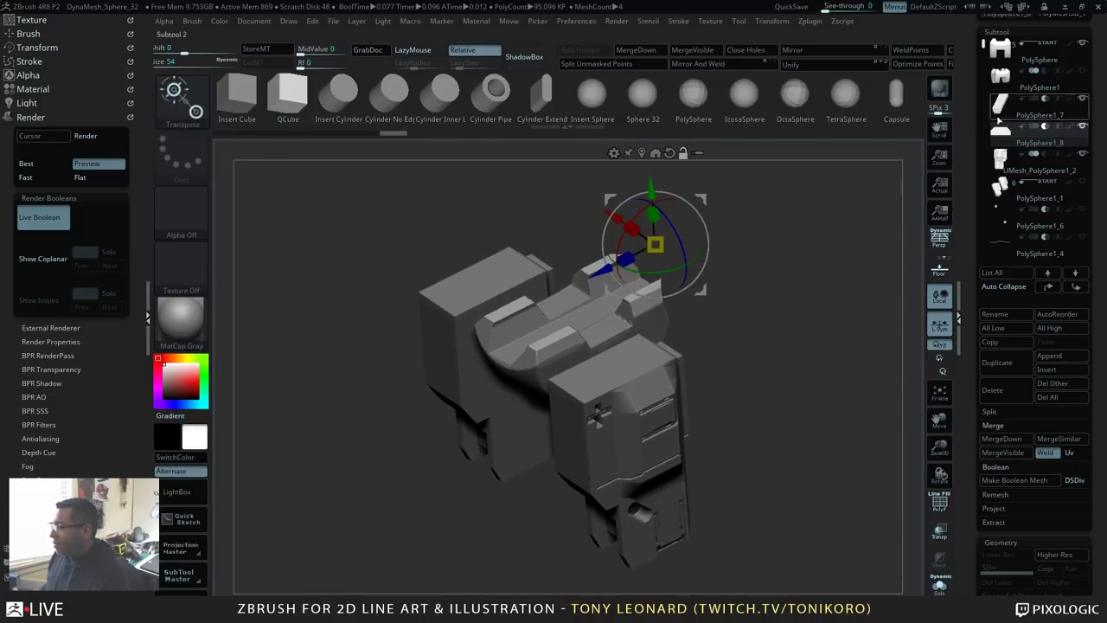
left_click_drag(783, 324, 806, 565)
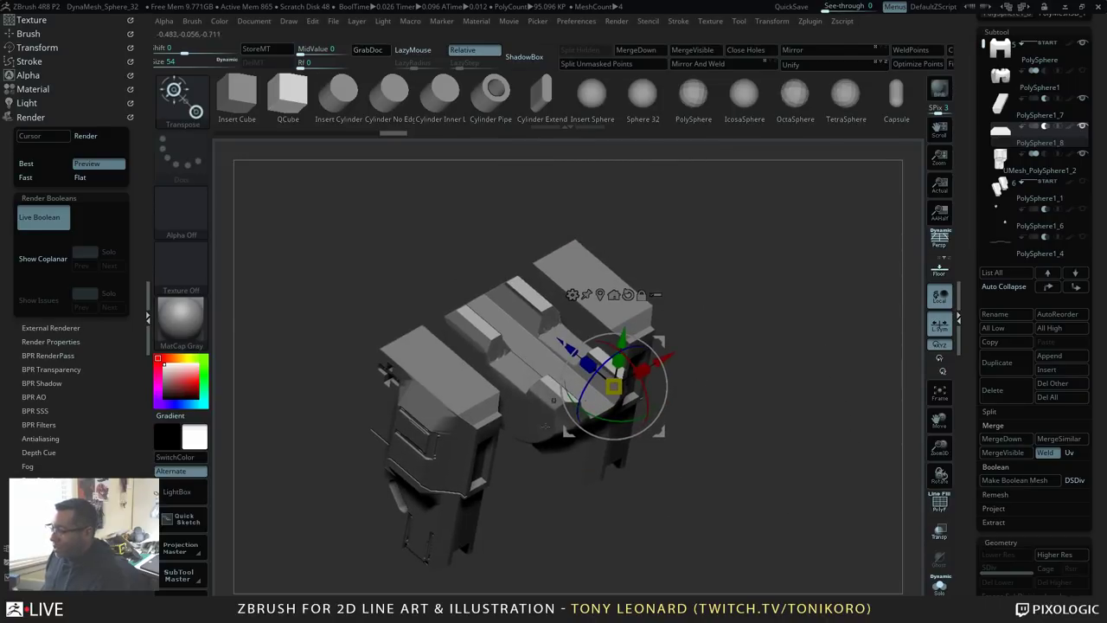
left_click_drag(789, 338, 864, 421, "shift")
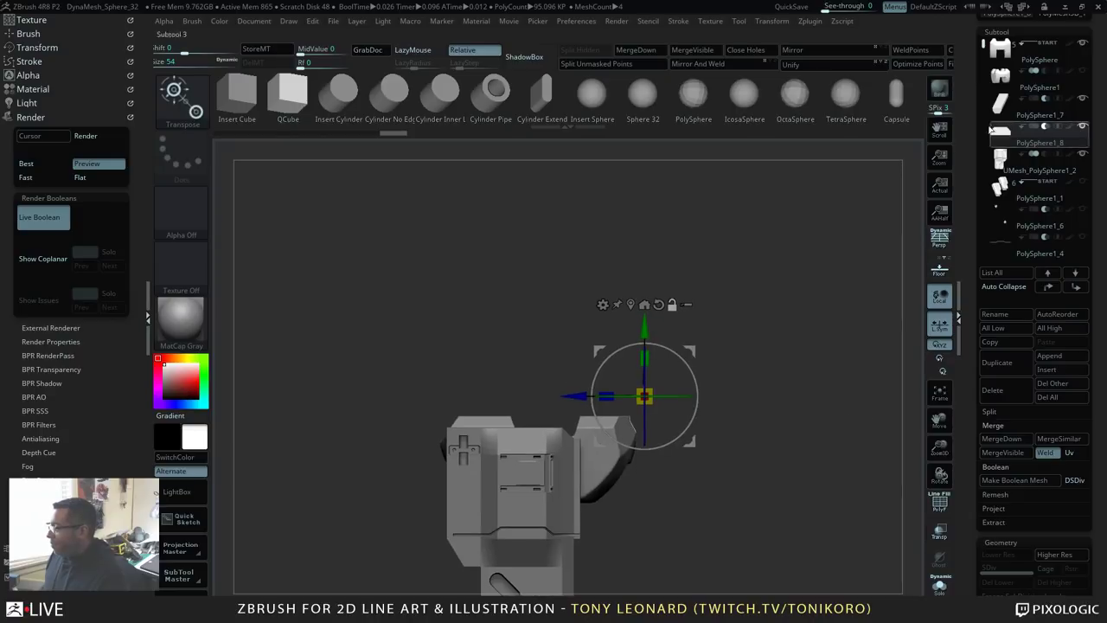
Step: Isolate the widened beam, duplicate it, and show all visible subtools again from above
left_click(939, 586)
left_click_drag(785, 388, 796, 476)
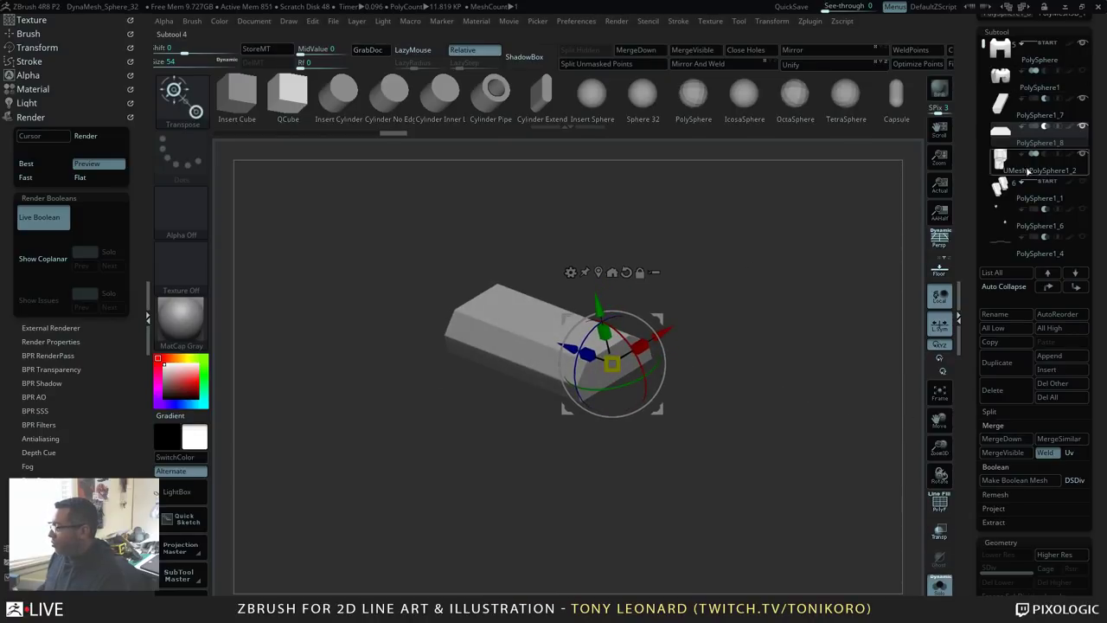
left_click(996, 362)
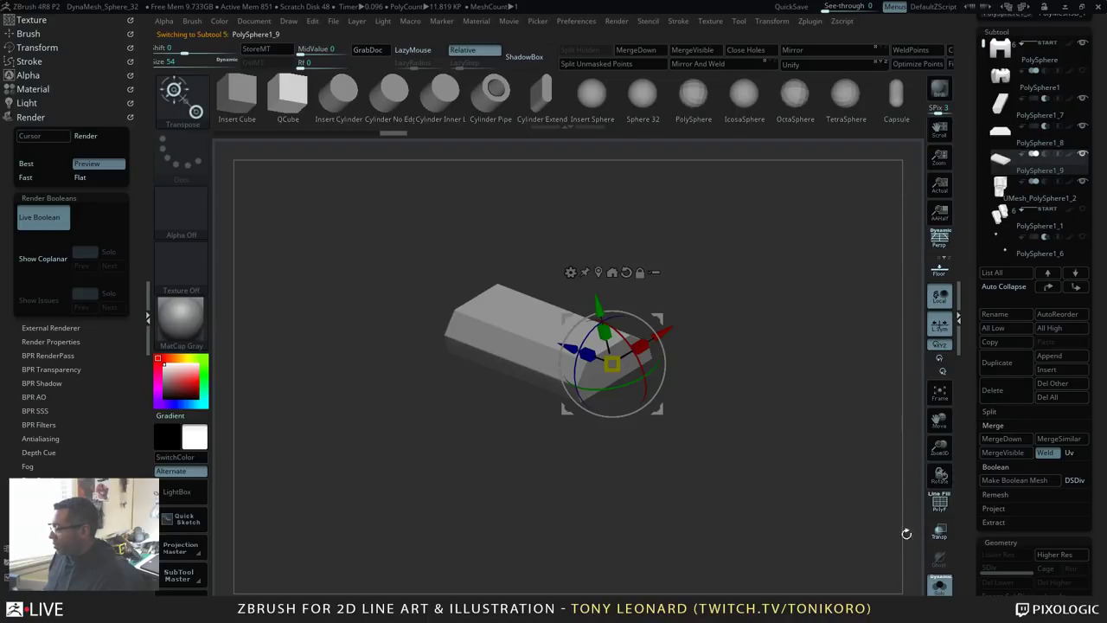
left_click(940, 587)
left_click_drag(827, 418, 840, 498)
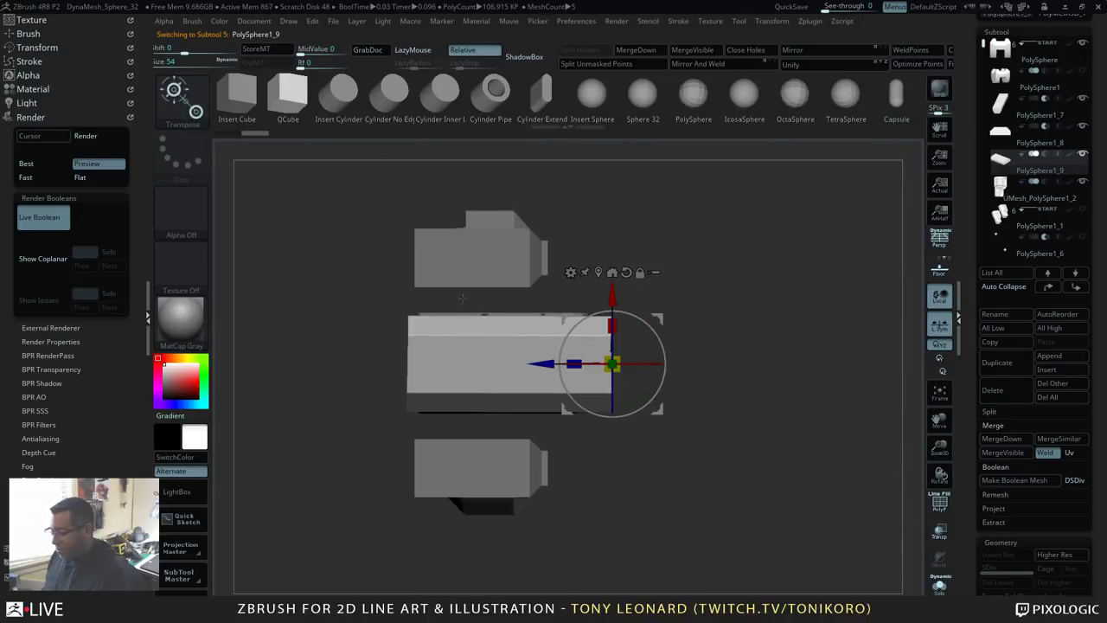
Step: Rotate the new beam copy 90 degrees with a Transpose line from its centre so it lies across the pelvis
key("y")
left_click_drag(517, 364, 517, 294, "shift")
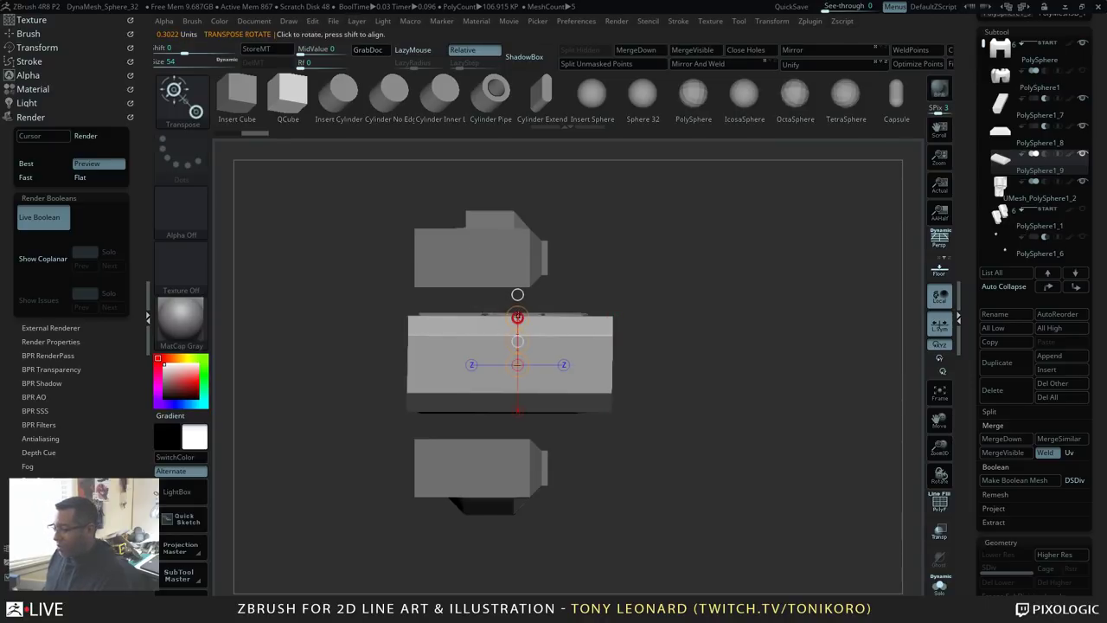
left_click_drag(518, 317, 567, 369)
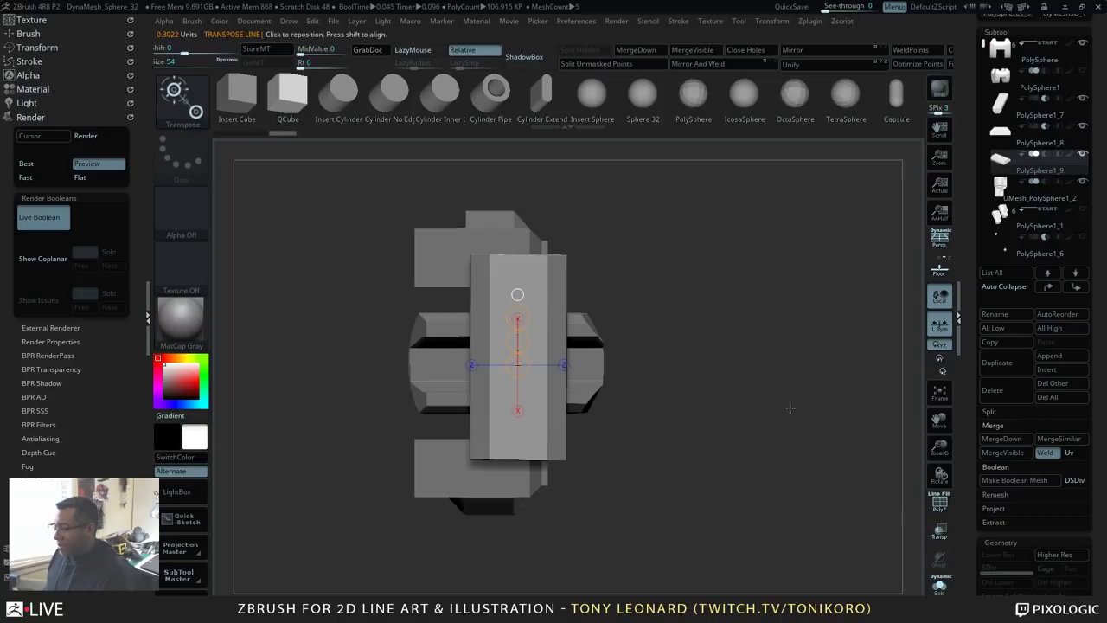
Step: Flip the crosswise beam 180 degrees in front view and lower it onto the top of the pelvis
left_click_drag(791, 408, 774, 384)
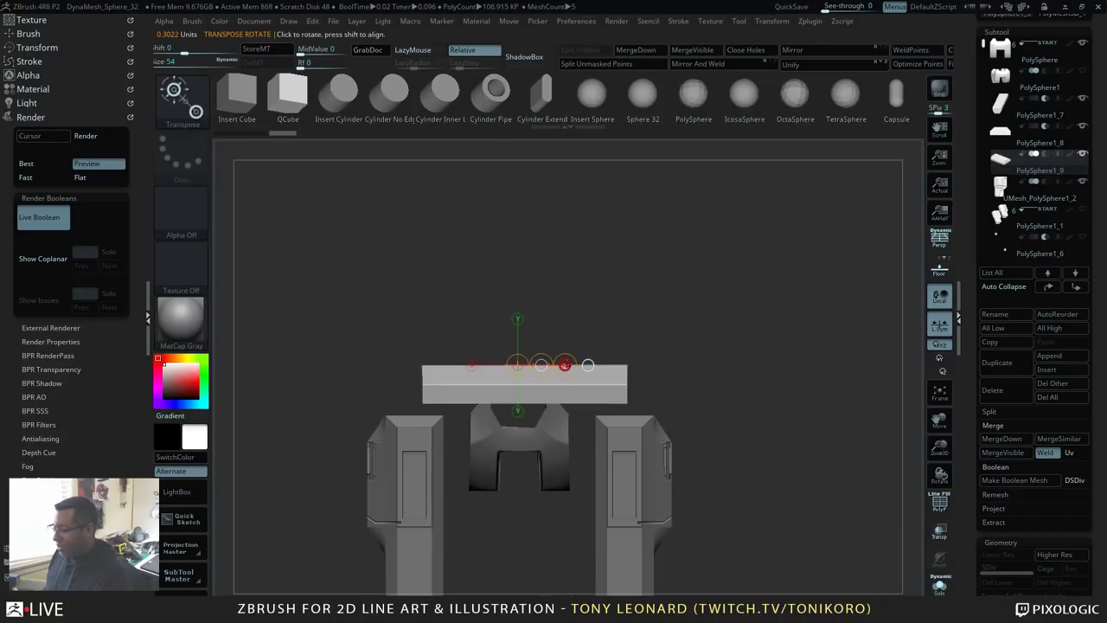
left_click_drag(565, 364, 396, 369)
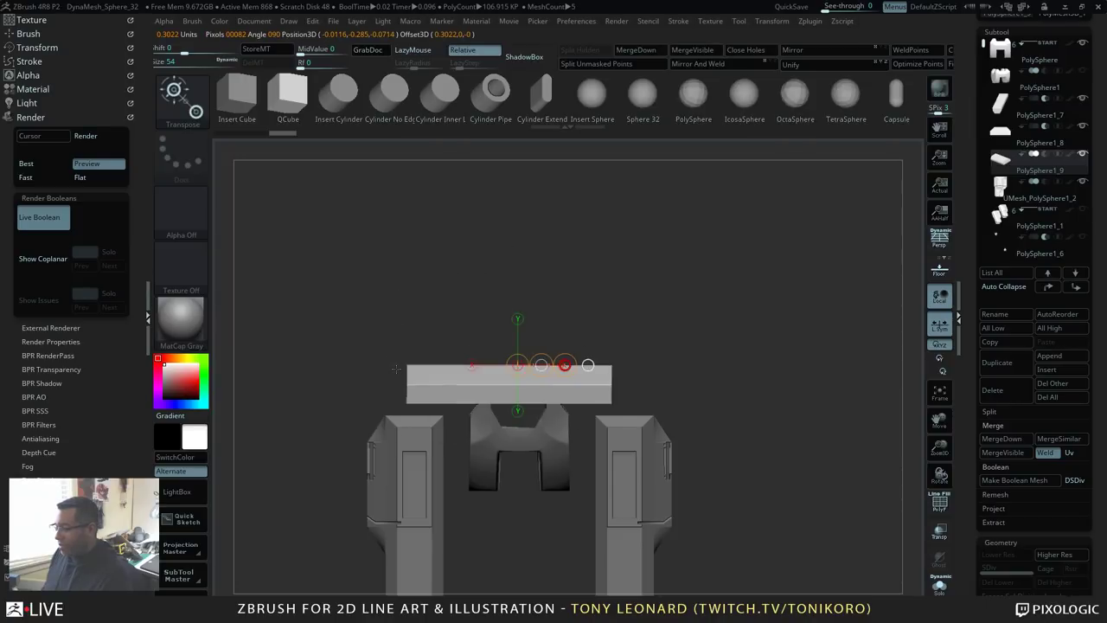
left_click_drag(717, 366, 748, 348)
key("y")
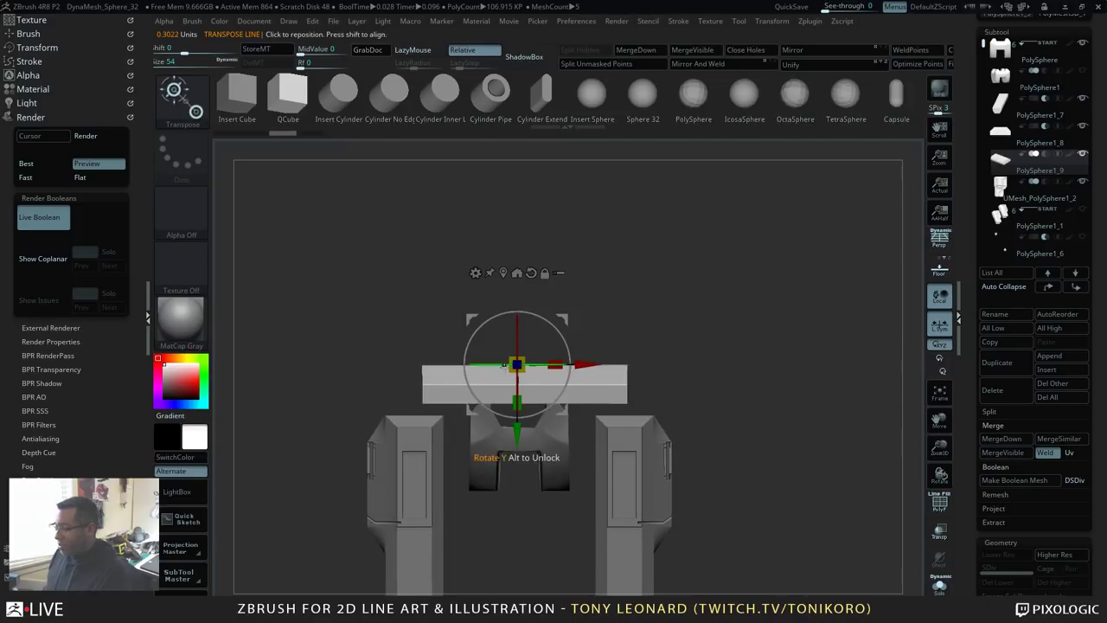
left_click_drag(504, 365, 448, 424)
left_click_drag(517, 296, 519, 348)
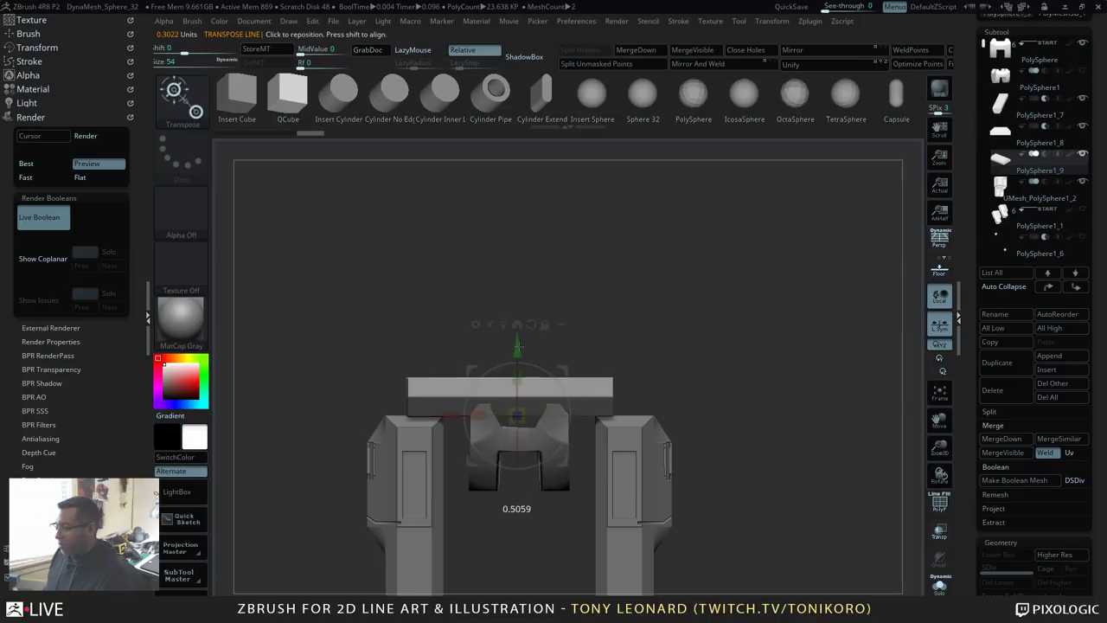
left_click_drag(739, 378, 794, 367)
Step: Set the crosswise beam to subtraction and lower it slightly to deepen the channel across the pelvis top
left_click(1045, 154)
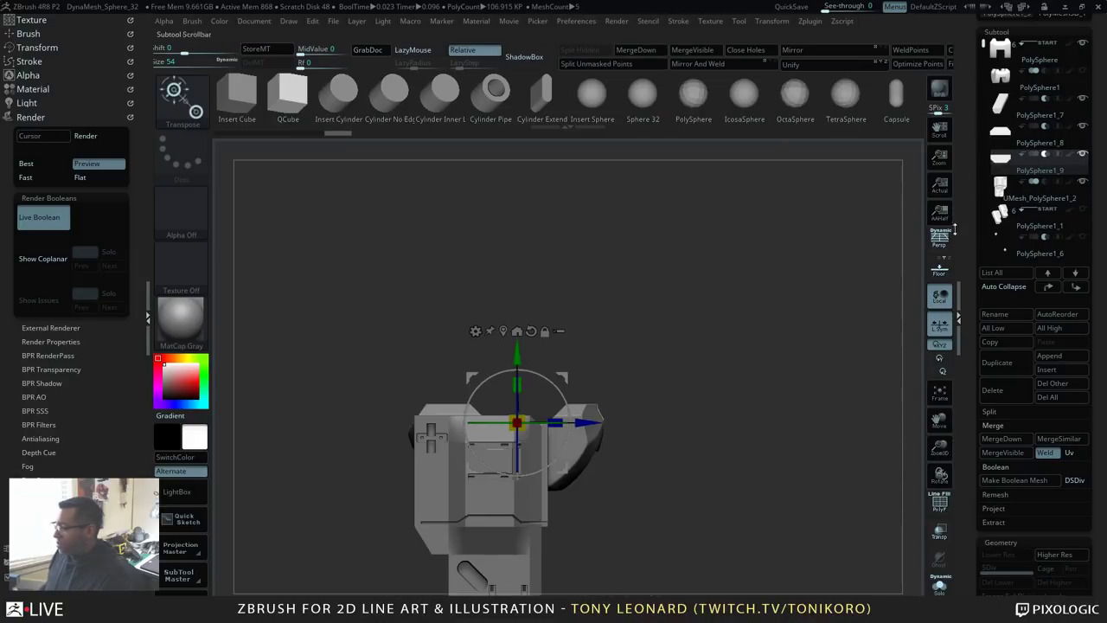
left_click_drag(791, 327, 766, 424, "alt")
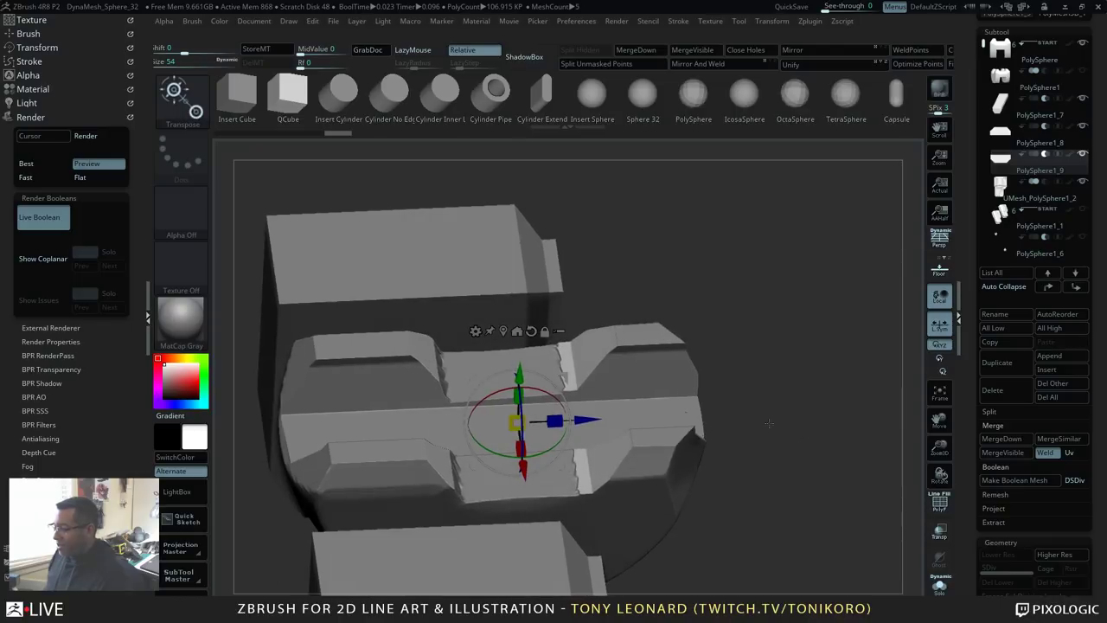
left_click_drag(517, 378, 517, 388)
left_click_drag(590, 432, 611, 446)
left_click_drag(827, 503, 817, 311)
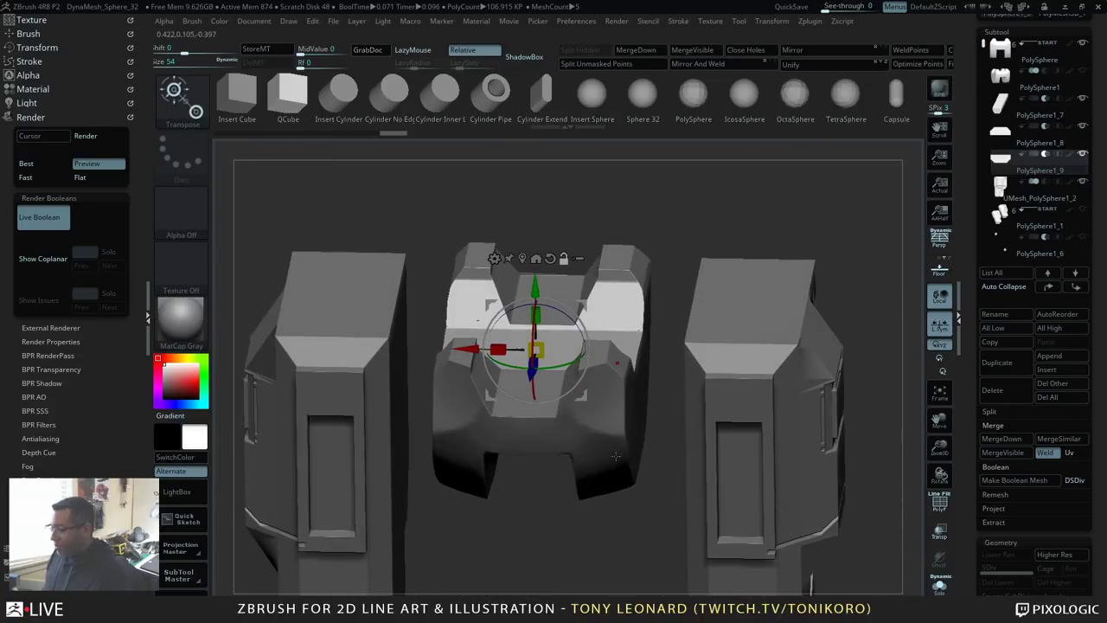
Step: Turn off local symmetry and insert a mirrored pair of cylinders on the pelvis's front upper corners with the Insert Cylinder brush
left_click(446, 489, "alt")
key("q")
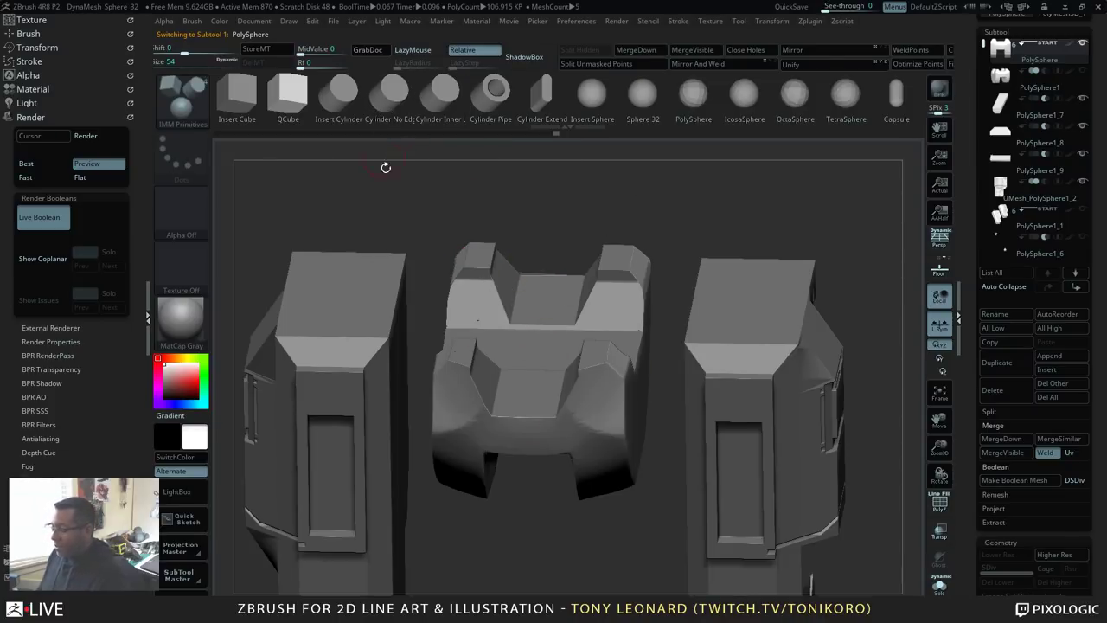
key("m")
left_click(513, 387)
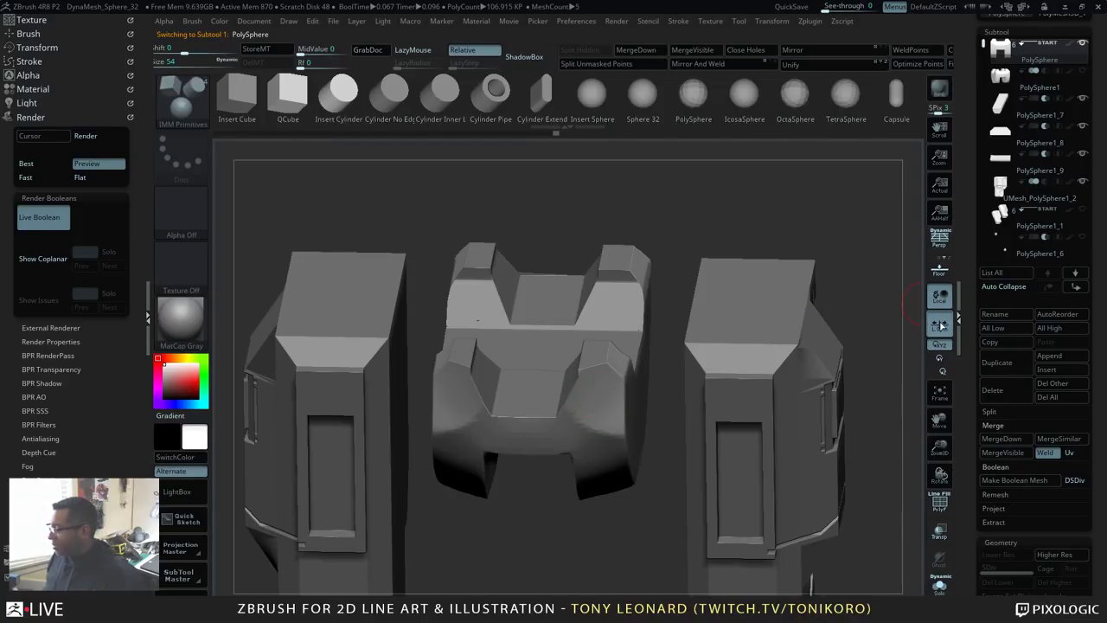
left_click(940, 297)
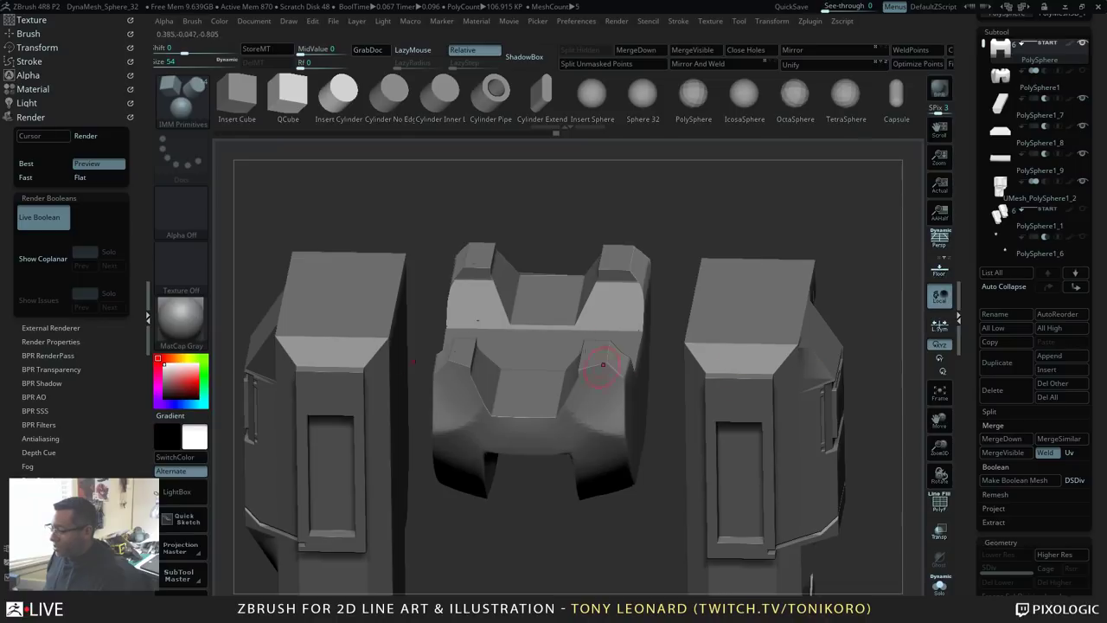
left_click_drag(591, 512, 571, 502)
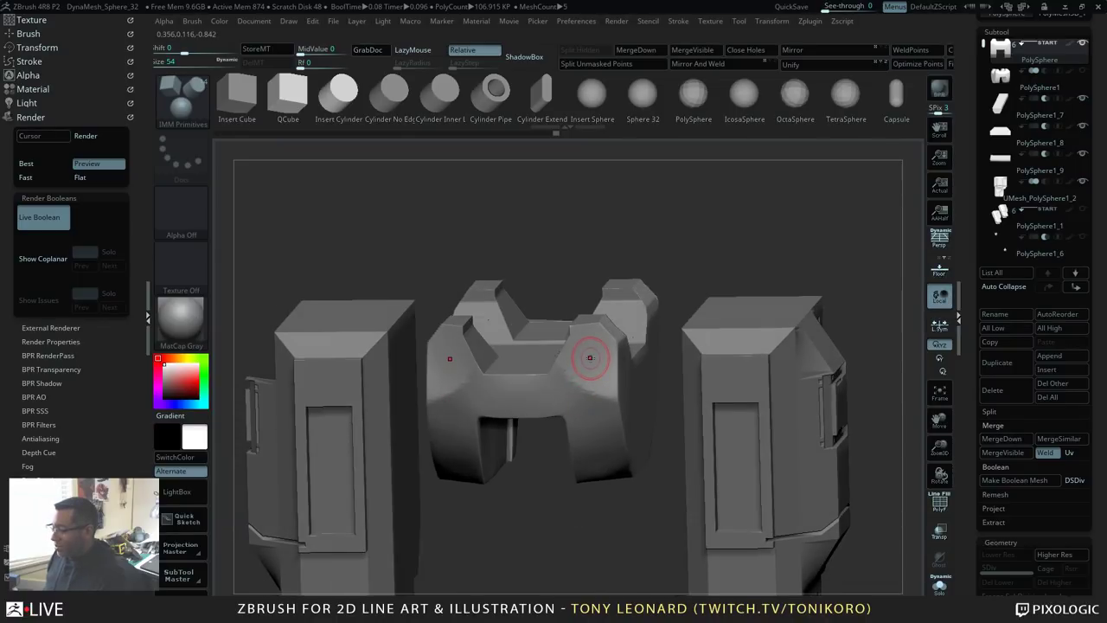
left_click_drag(591, 359, 606, 370)
left_click_drag(717, 258, 784, 275)
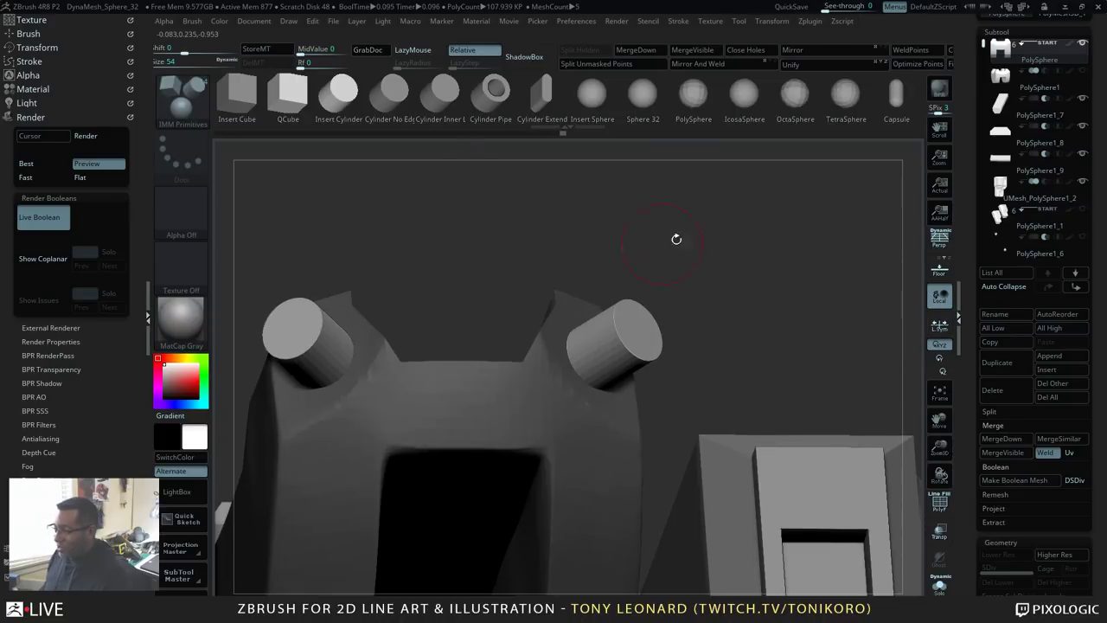
left_click_drag(677, 240, 715, 240, "alt")
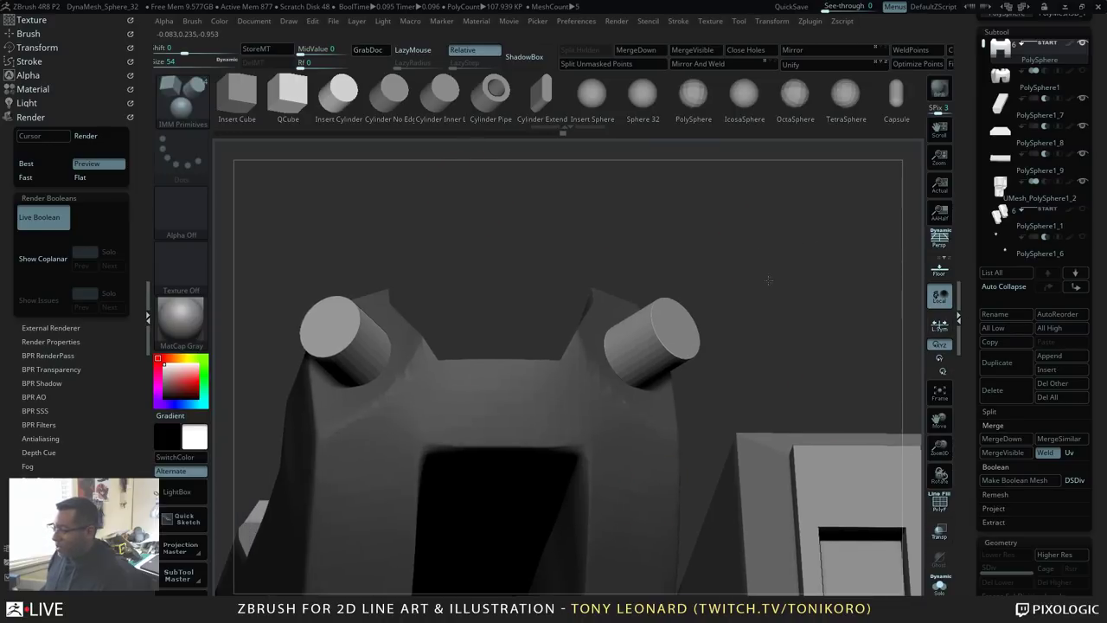
Step: Split the unmasked cylinders from the pelvis into their own subtool and inspect them from several angles
left_click(599, 65)
left_click_drag(799, 255, 675, 372)
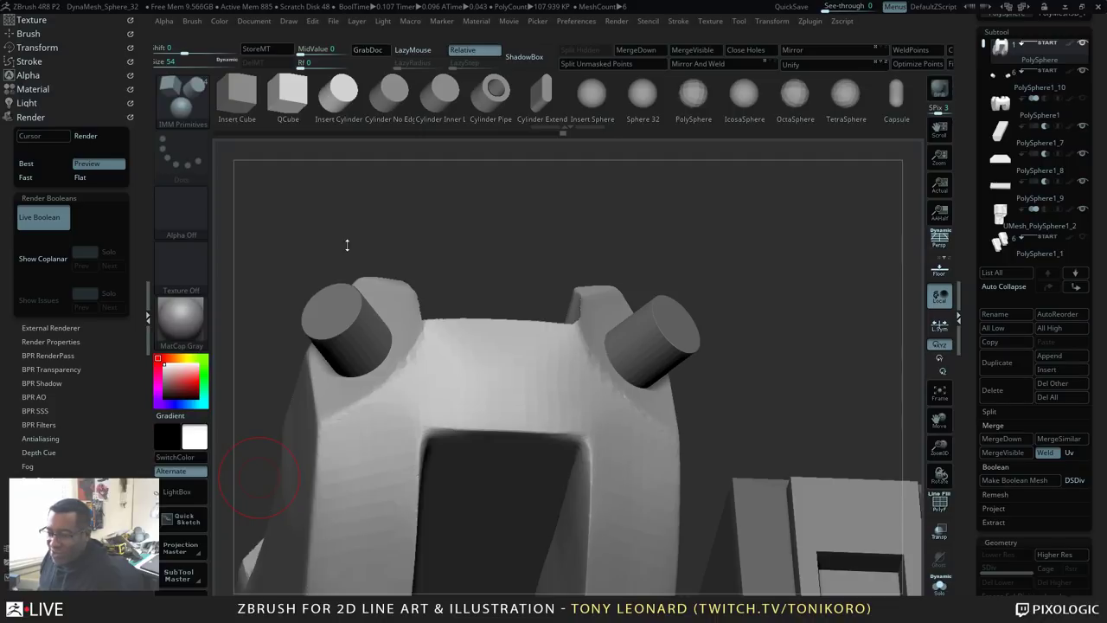
left_click_drag(787, 332, 788, 278)
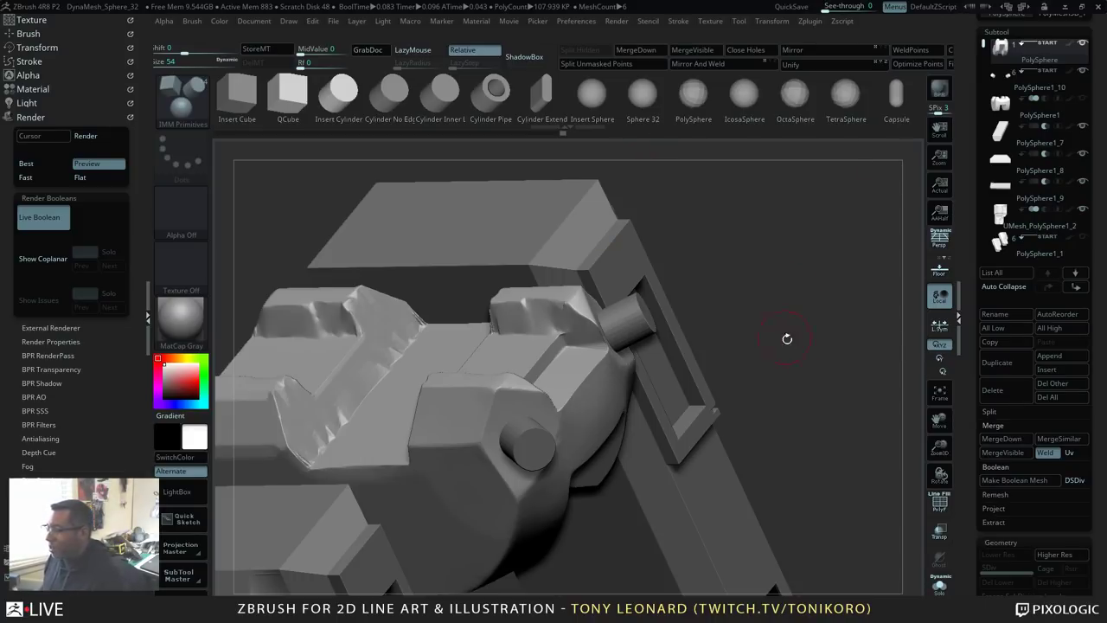
left_click_drag(797, 306, 821, 246)
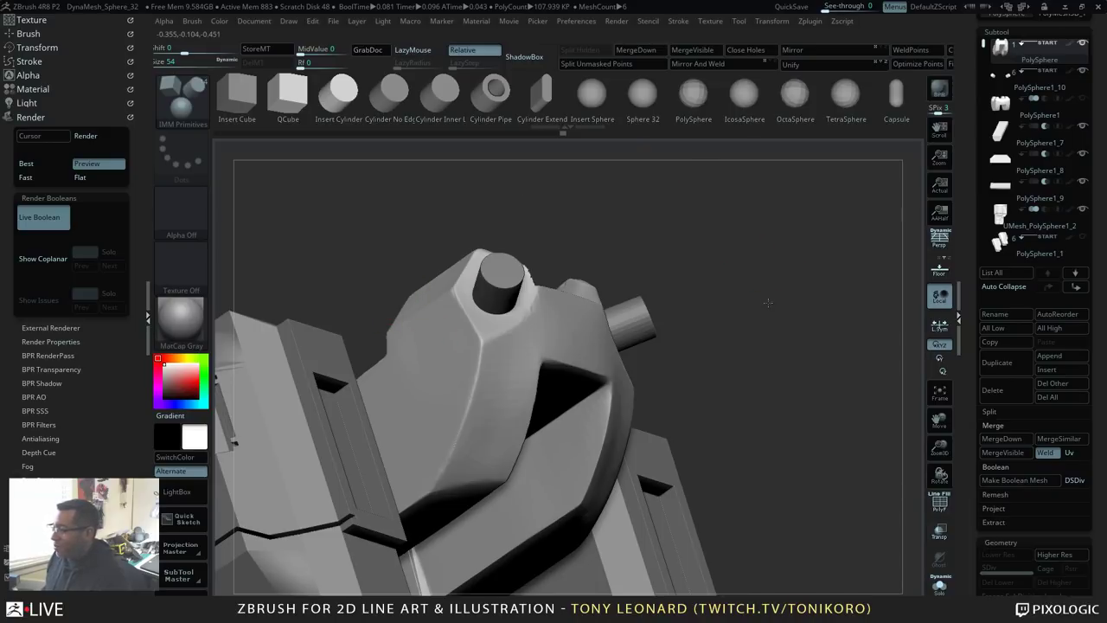
left_click_drag(768, 302, 753, 311)
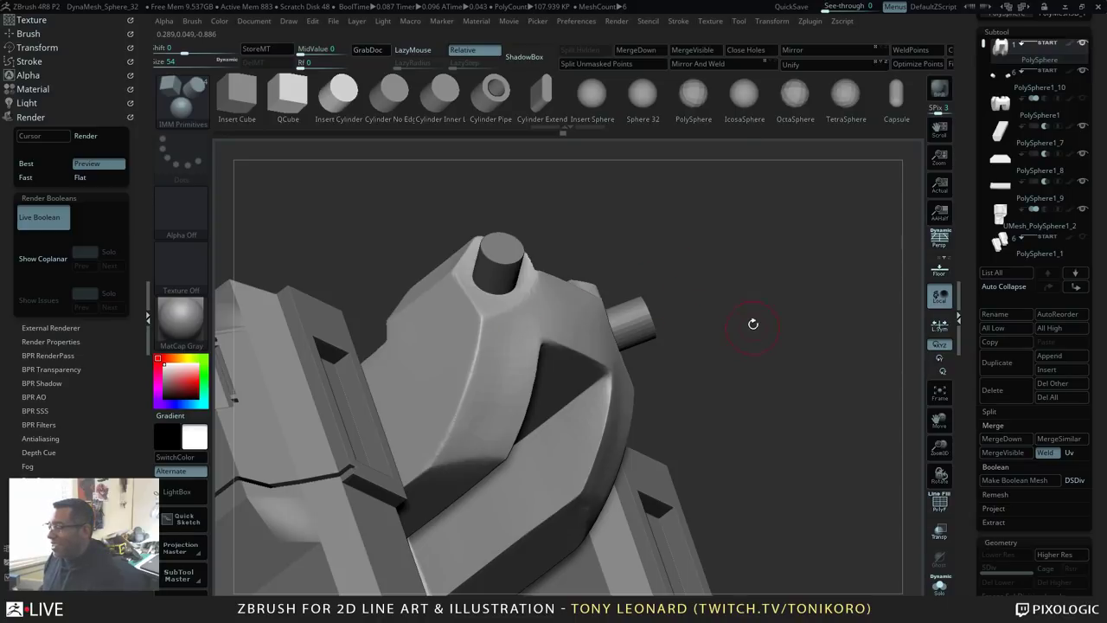
left_click_drag(673, 236, 745, 303)
Step: Select the cylinder subtool, remove its start-group flag, and set it to subtraction
left_click(518, 314, "alt")
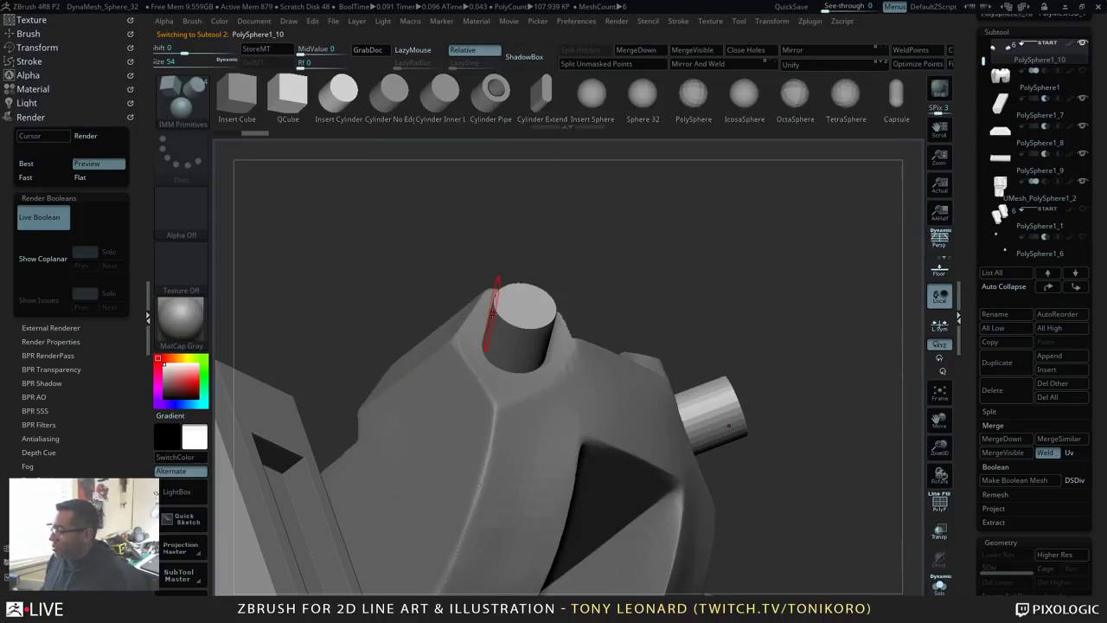
left_click_drag(718, 279, 622, 157)
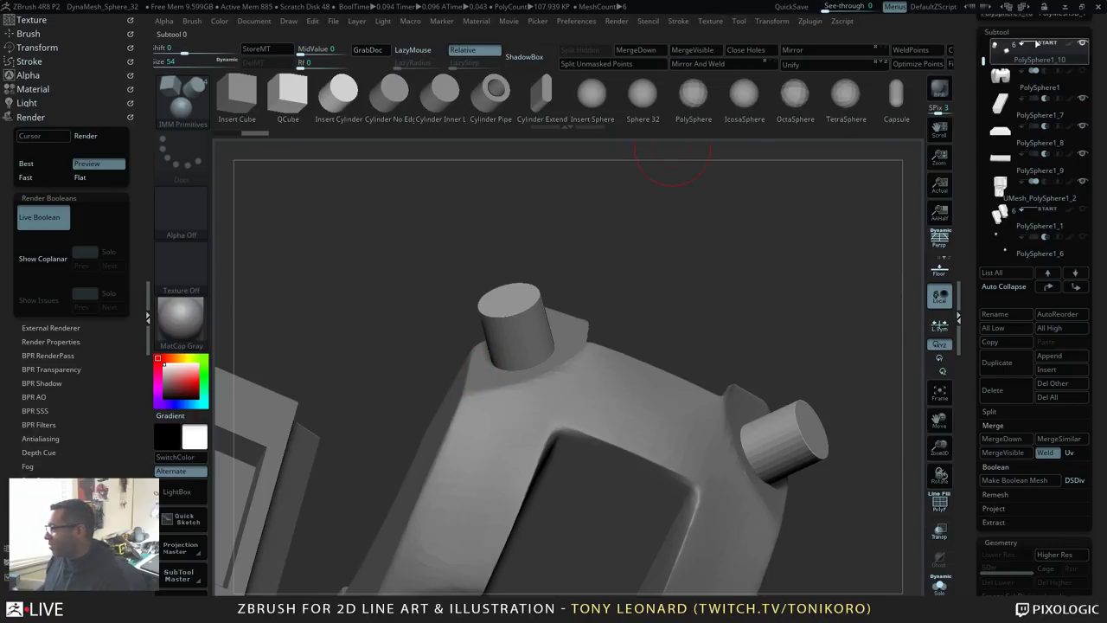
left_click(1024, 44)
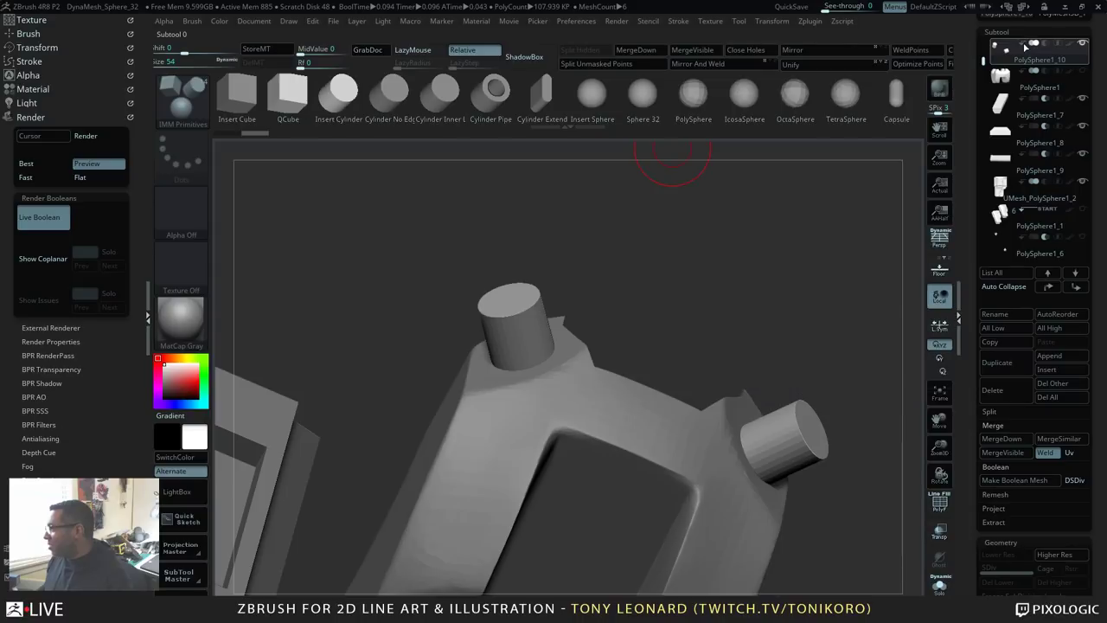
left_click(1046, 45)
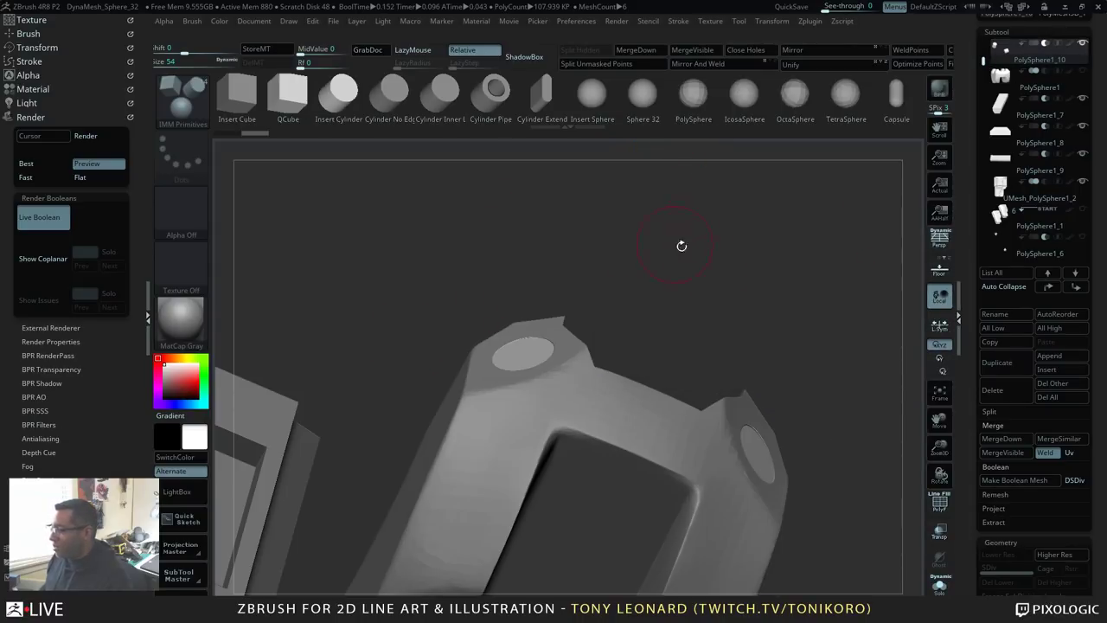
Step: Push the subtracting cylinders along their axes into the pelvis to cut recessed round holes in its corners
key("w")
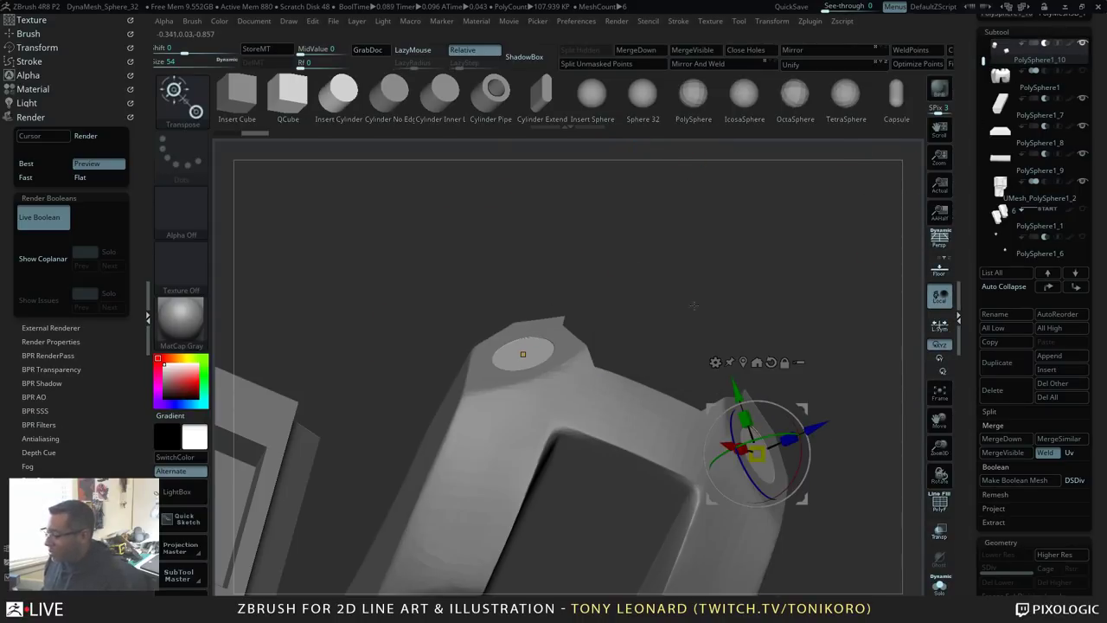
left_click_drag(817, 427, 803, 432)
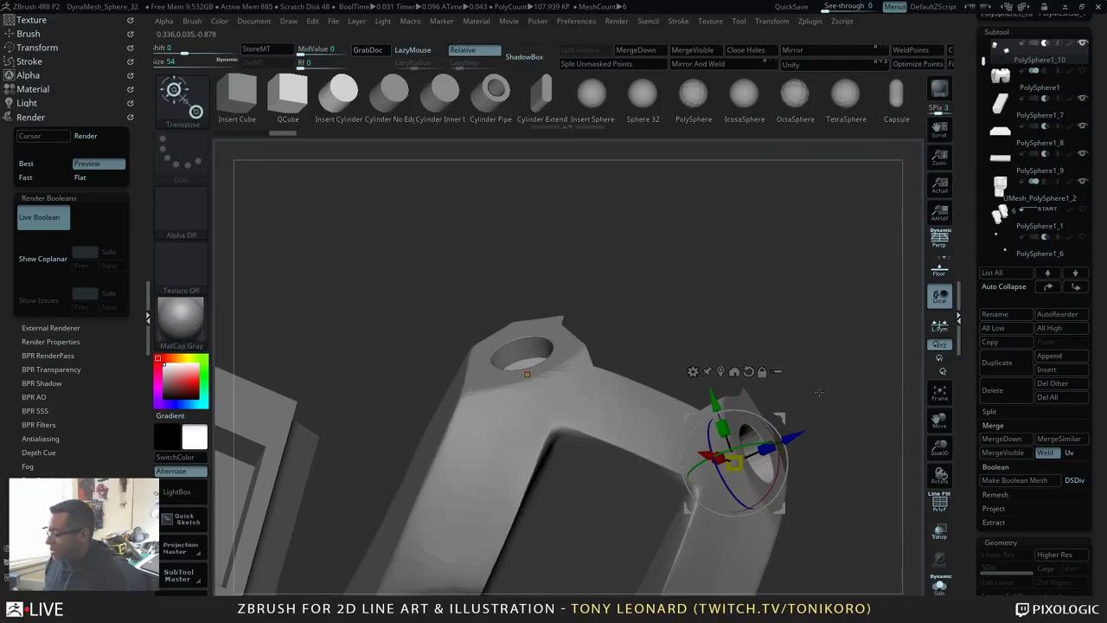
mouse_move(819, 392)
left_mouse_down("alt")
mouse_move(848, 425)
mouse_move(865, 522)
mouse_move(890, 524)
mouse_move(776, 374)
mouse_move(815, 383)
mouse_move(834, 431)
mouse_move(817, 400)
left_mouse_up("alt")
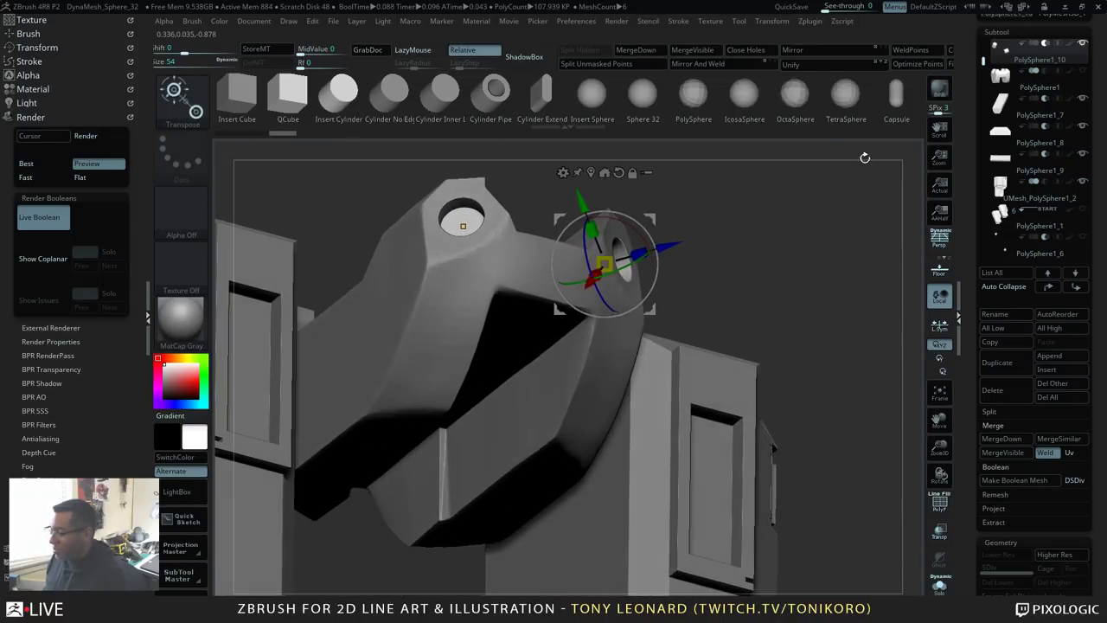
left_click(463, 226)
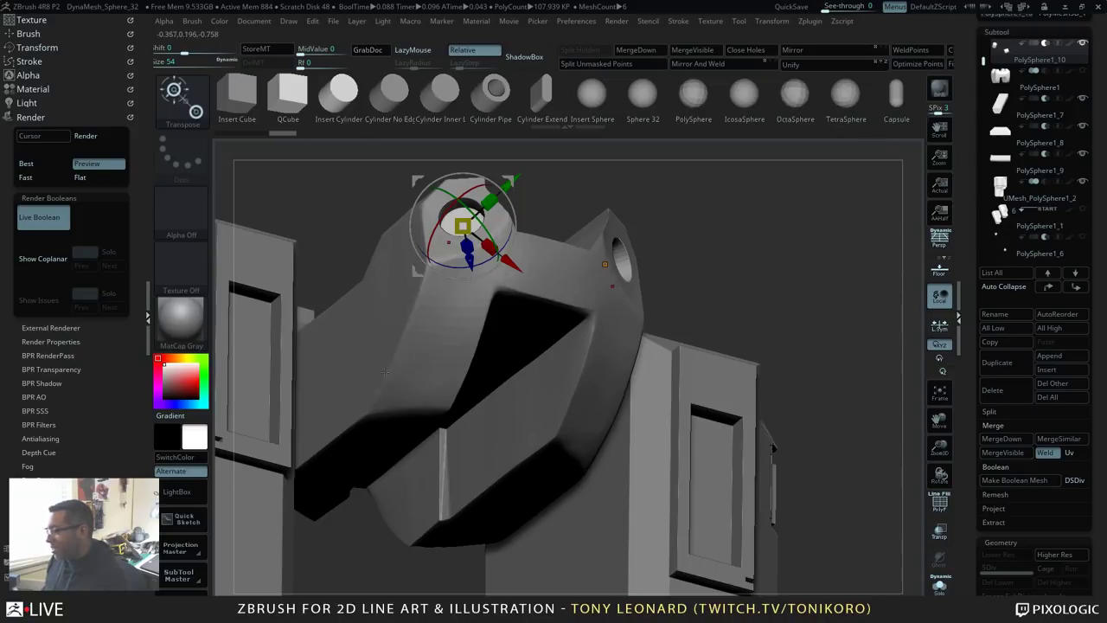
left_click(605, 264)
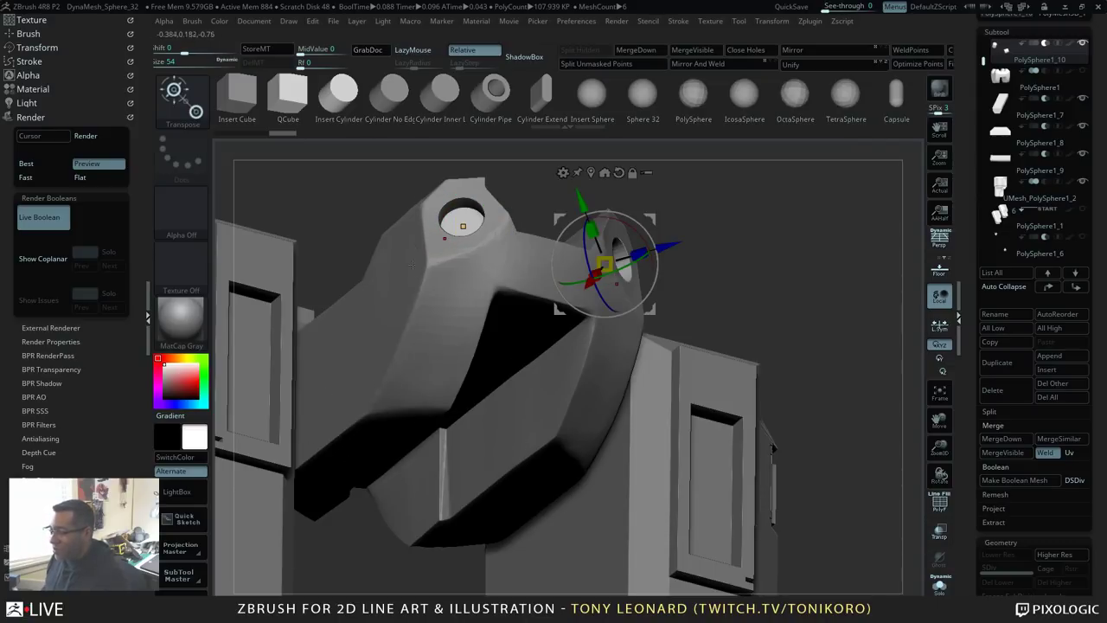
Step: Select the leg subtool, tilt it in side view so the lower ends swing forward, and move it up and forward along the pelvis
left_click_drag(823, 289, 534, 444, "alt")
left_click_drag(611, 495, 642, 414)
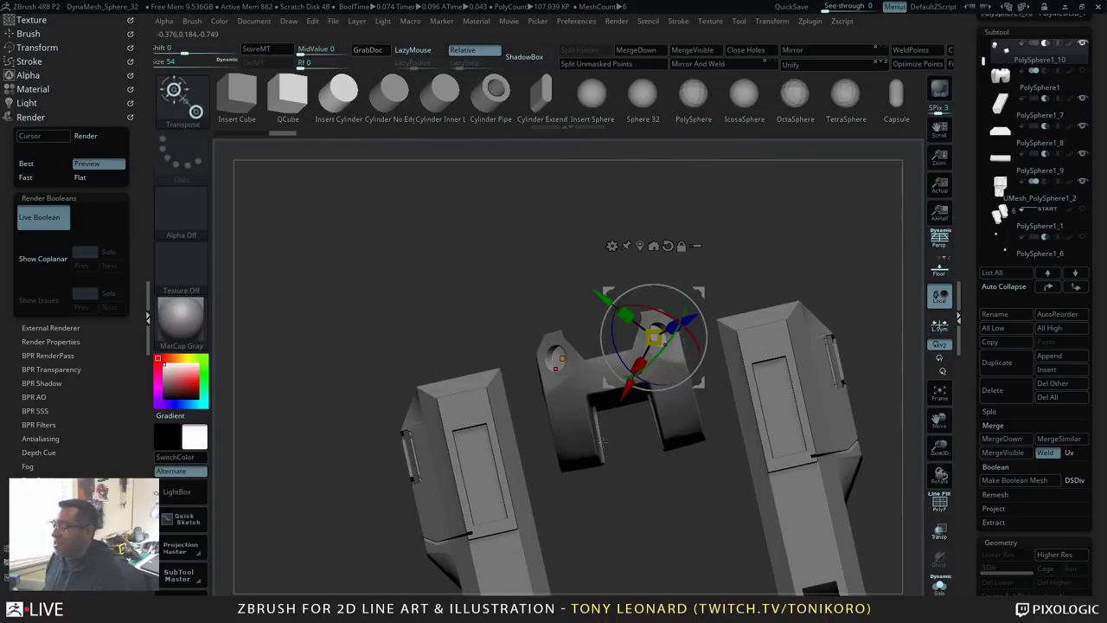
left_click_drag(679, 475, 890, 489, "shift")
left_click_drag(785, 464, 588, 358, "alt")
left_click_drag(697, 450, 794, 501)
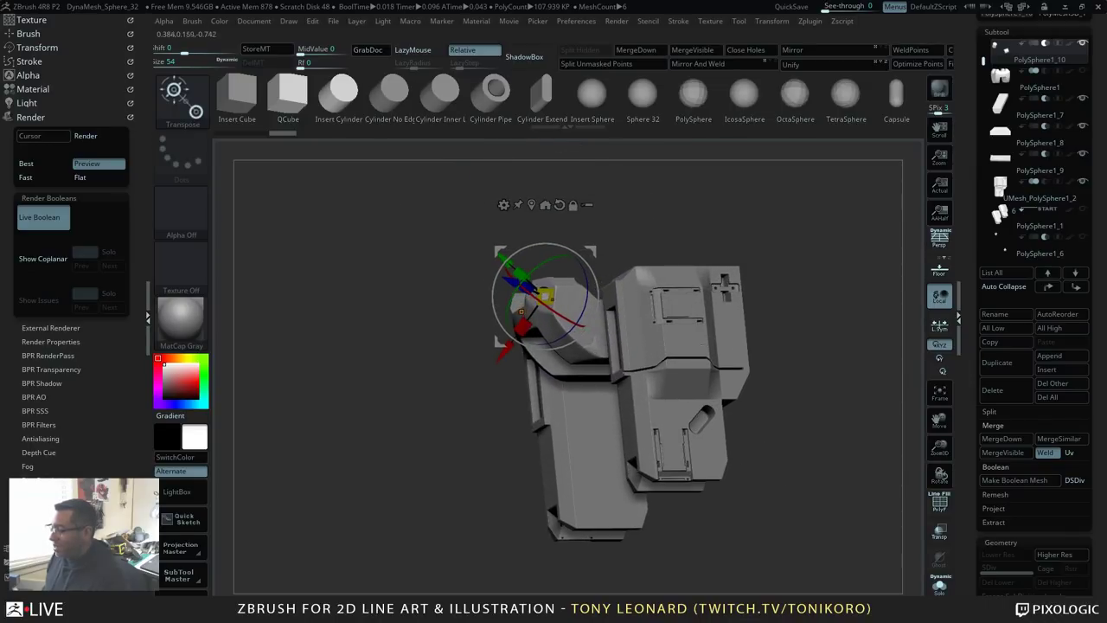
left_click(690, 302, "alt")
left_click_drag(865, 406, 832, 377, "shift")
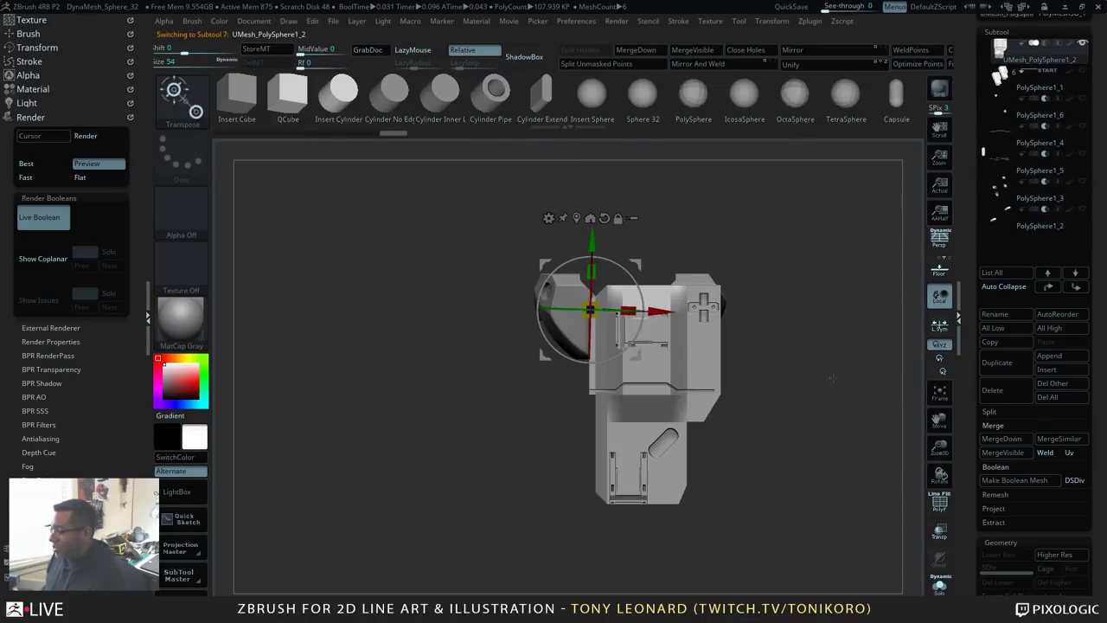
left_click_drag(638, 282, 649, 295)
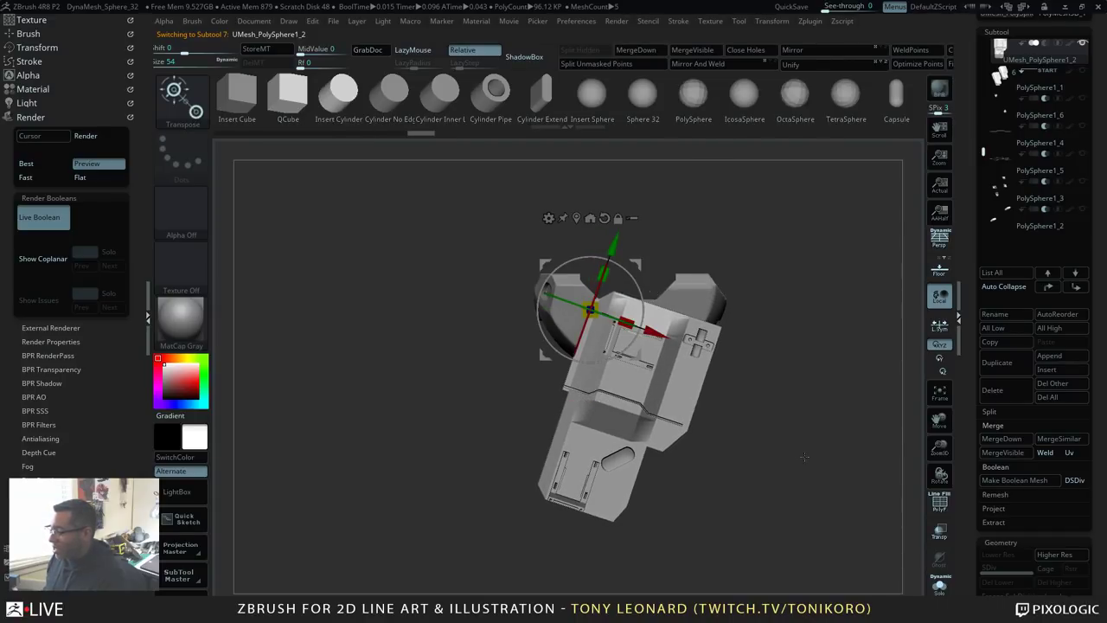
left_click_drag(805, 457, 782, 442)
left_click_drag(615, 242, 625, 217)
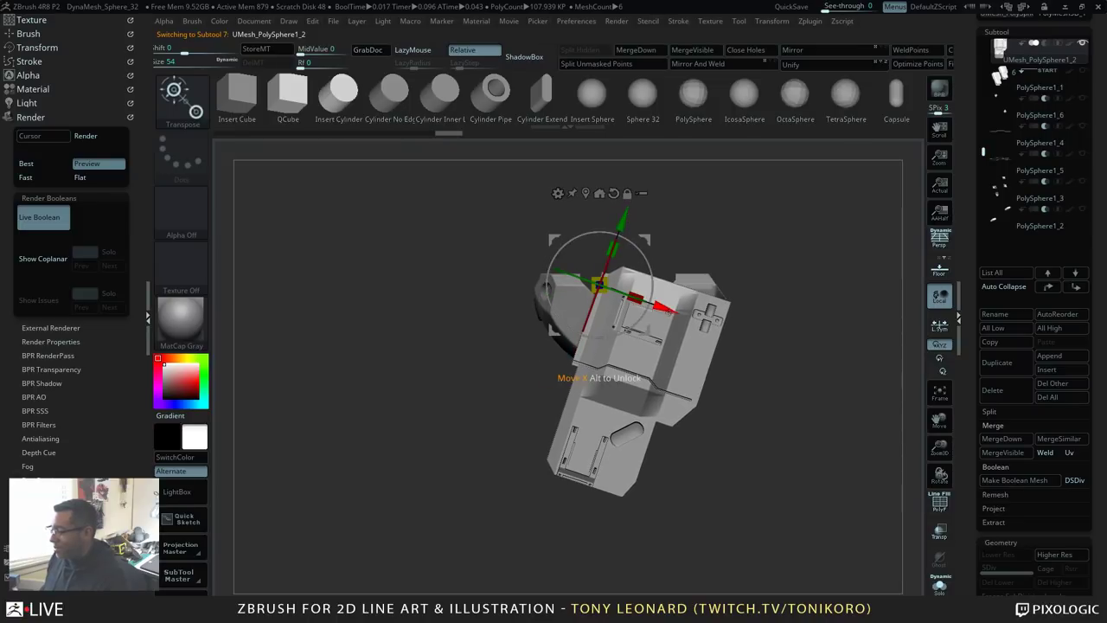
left_click_drag(668, 312, 648, 304)
Step: Splay the lower legs outward in front view with a Transpose line from the upper leg, and adjust their sideways spacing
mouse_move(785, 428)
left_mouse_down()
mouse_move(836, 450)
mouse_move(787, 429)
left_mouse_up()
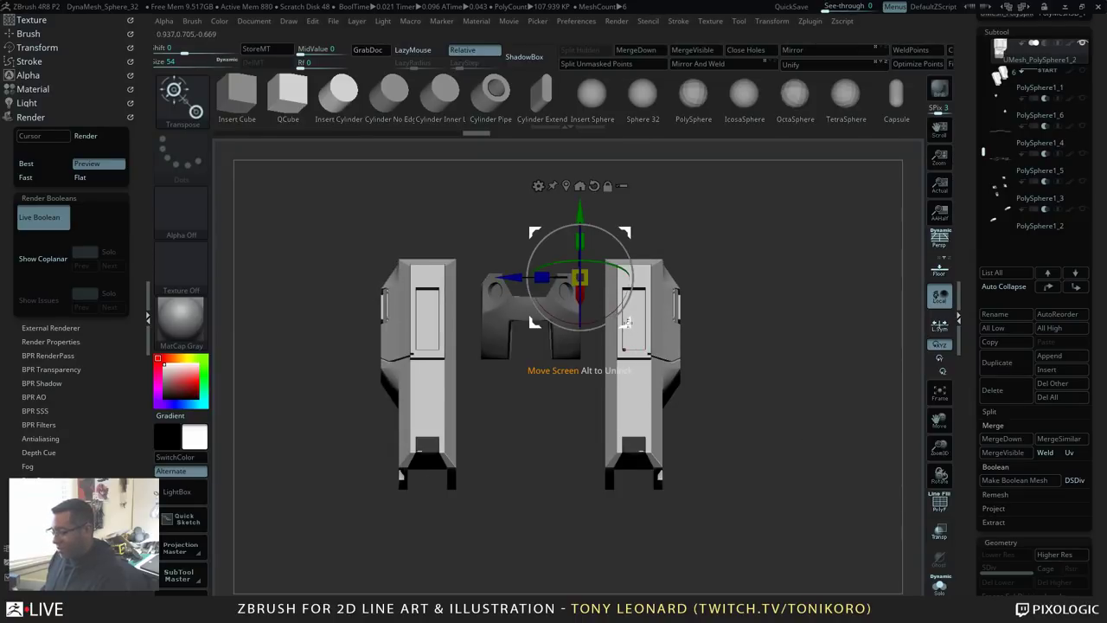
key("y")
mouse_move(633, 312)
left_mouse_down()
mouse_move(628, 440)
mouse_move(660, 437)
left_mouse_up()
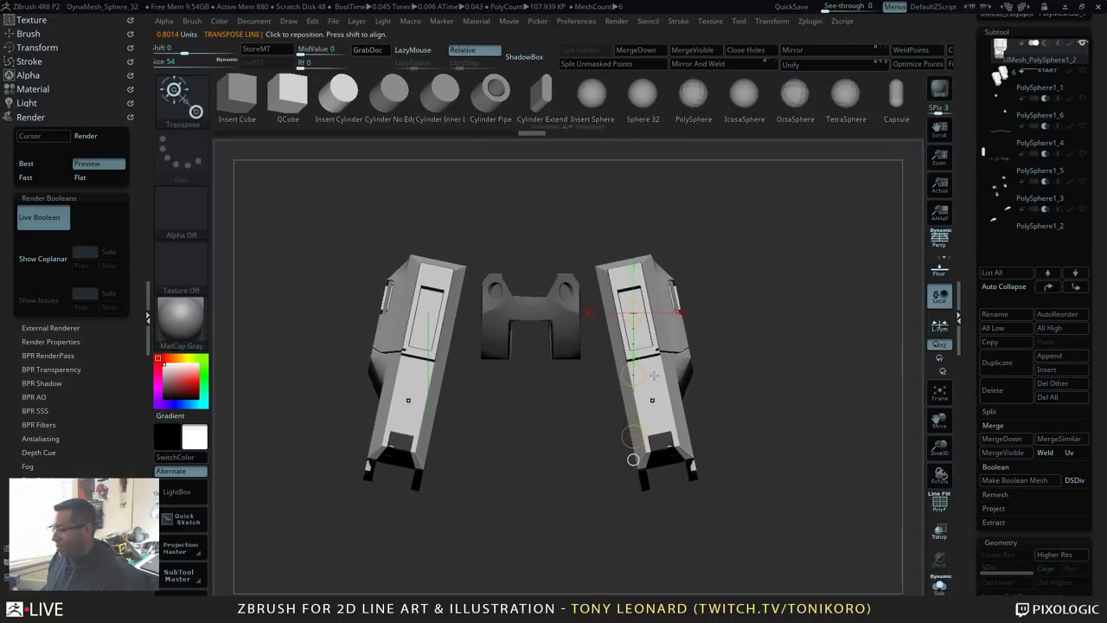
left_click(679, 313)
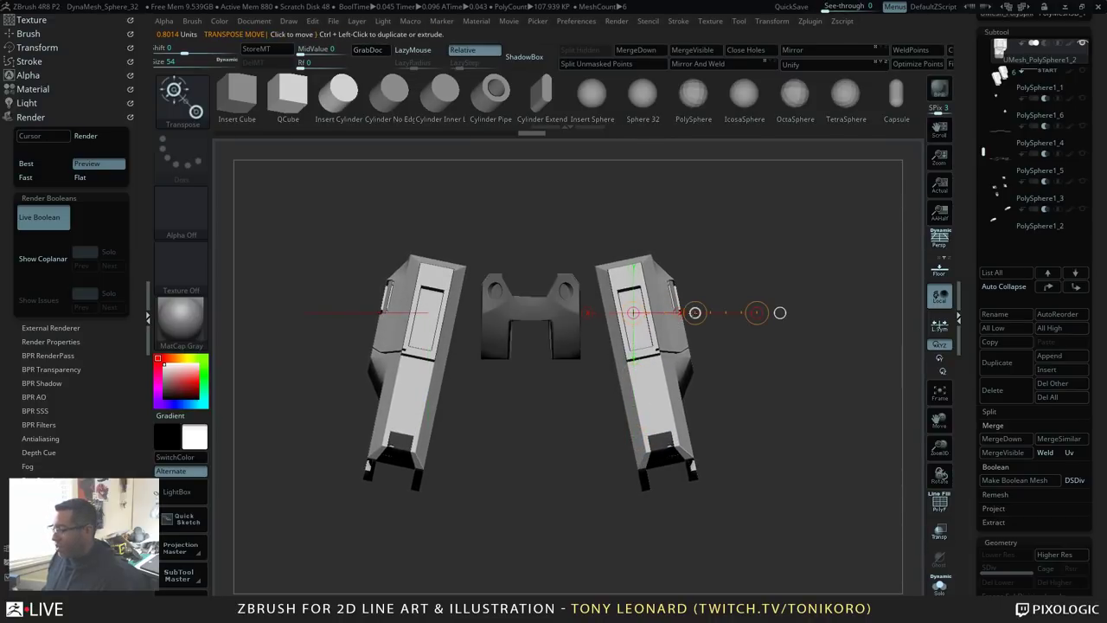
left_click_drag(696, 313, 708, 311)
left_click_drag(843, 413, 819, 426)
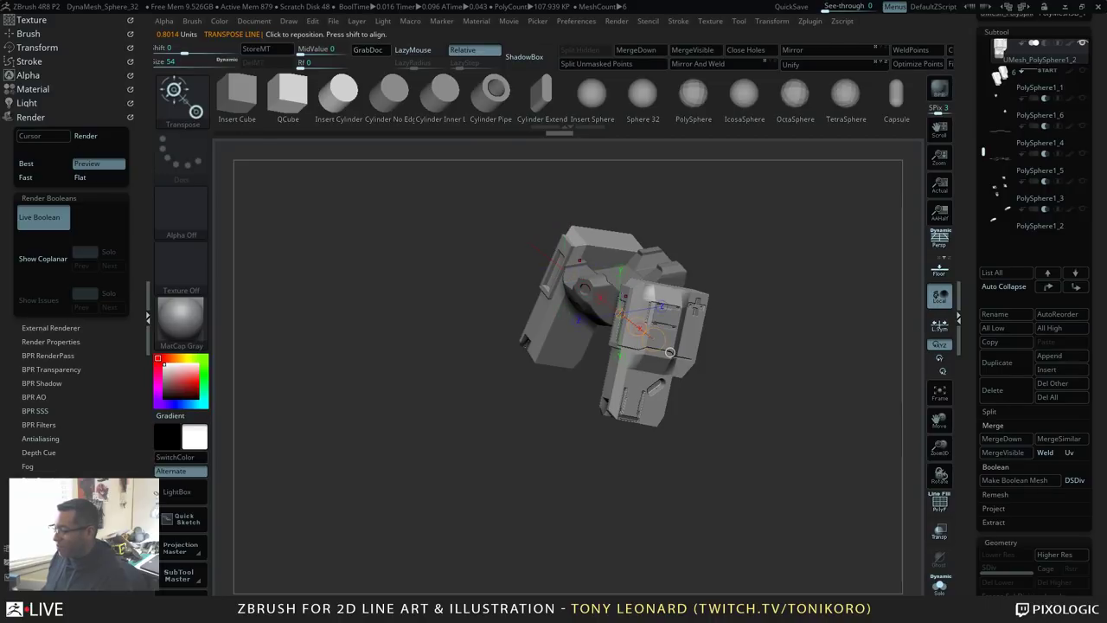
left_click_drag(751, 299, 899, 450)
left_click_drag(776, 435, 795, 490, "alt")
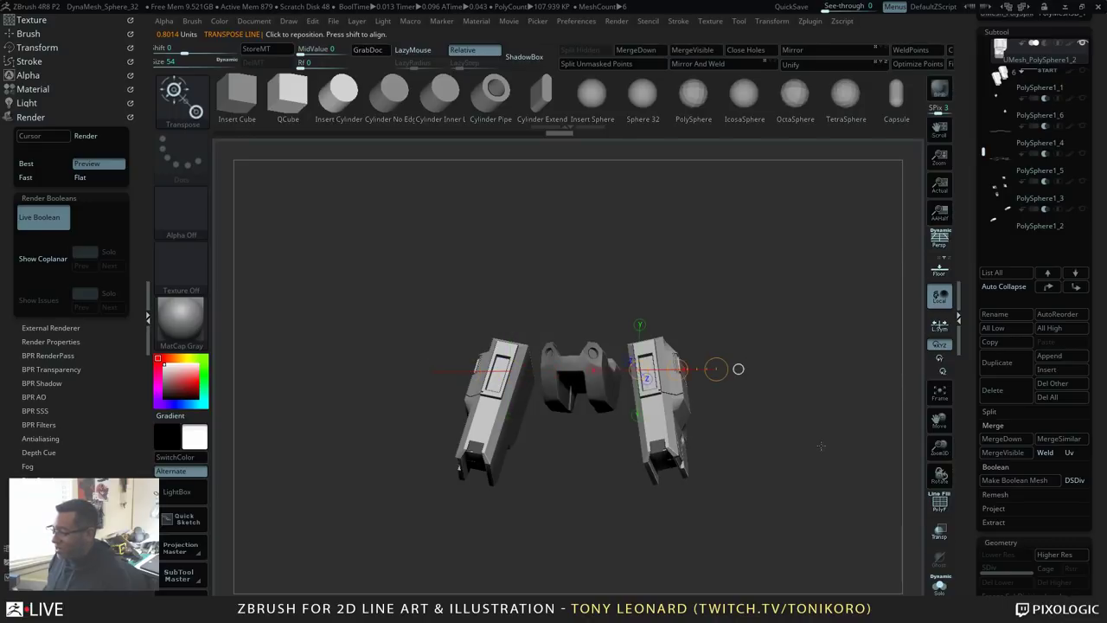
left_click_drag(821, 445, 852, 545)
left_click_drag(837, 481, 804, 517, "alt")
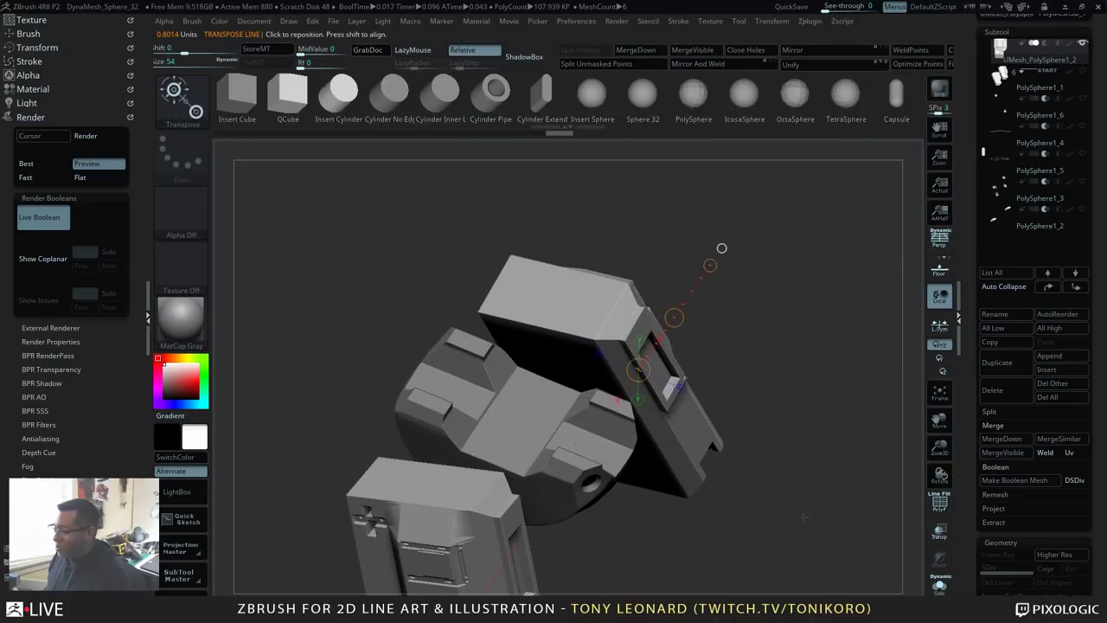
left_click(535, 406, "alt")
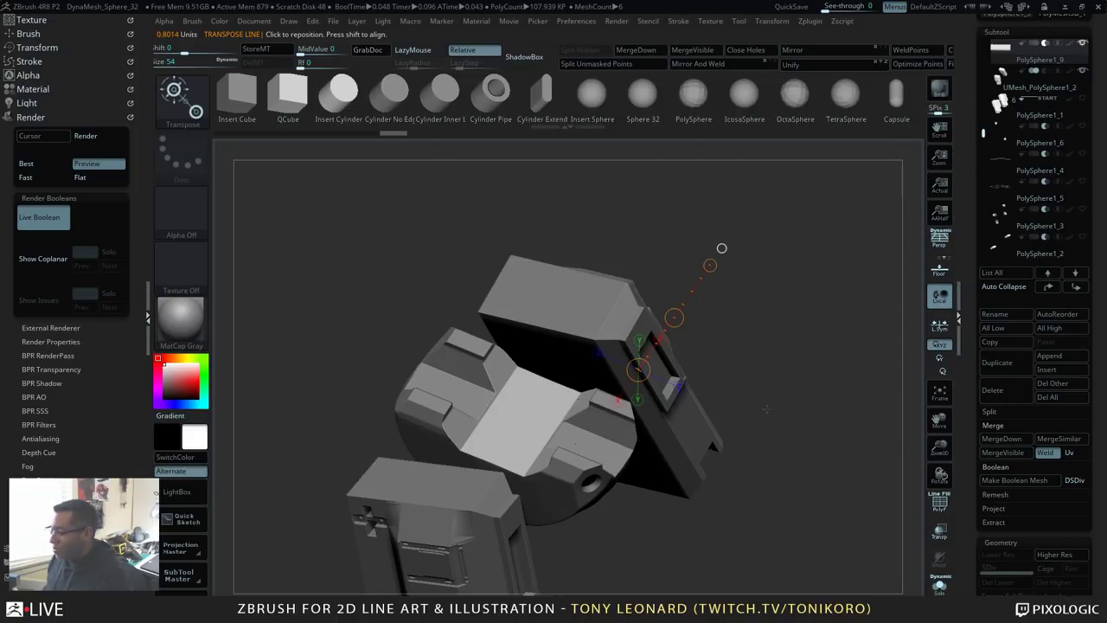
left_click_drag(767, 408, 765, 432)
Step: Select the leg subtool and load the round ringed disc mesh from the TL_HS_KB insert brush
left_click(380, 348, "alt")
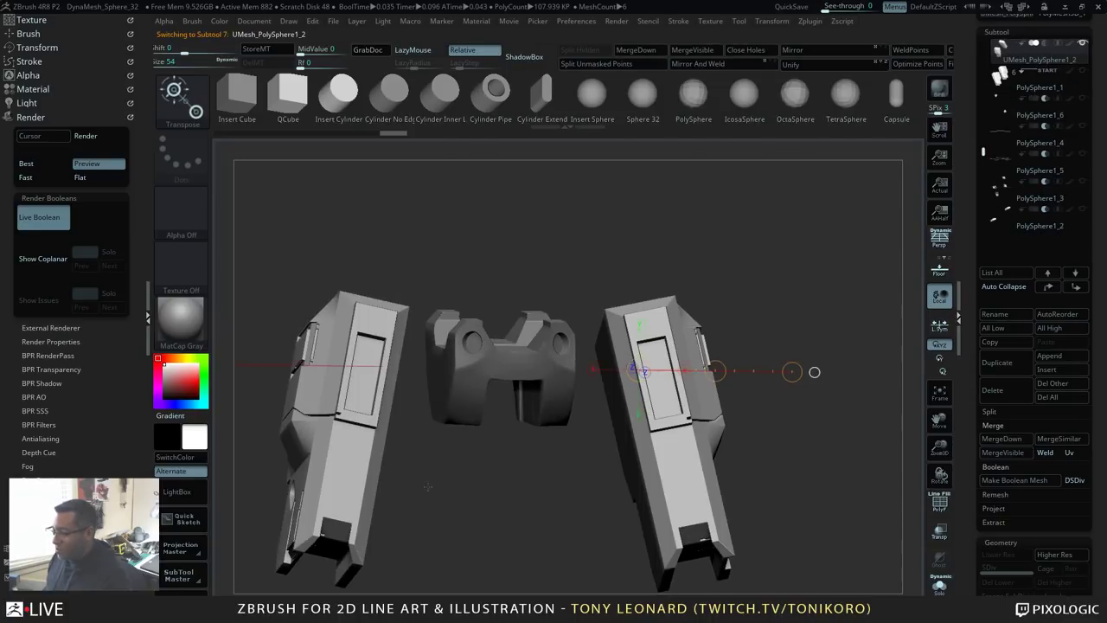
left_click_drag(425, 487, 387, 456)
key("b")
key("t")
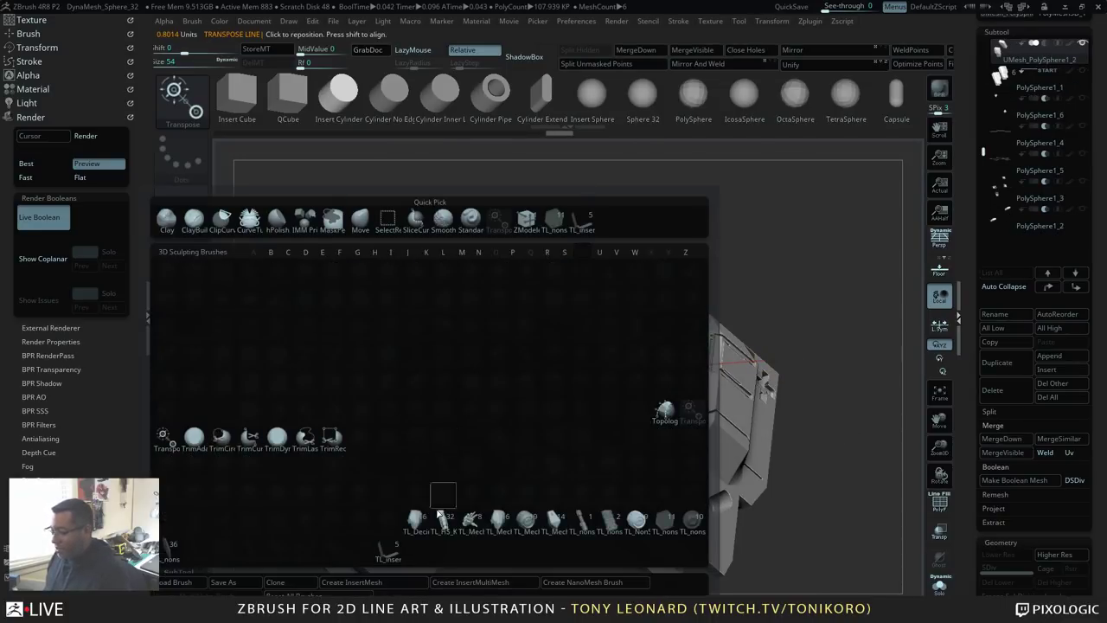
left_click(444, 517)
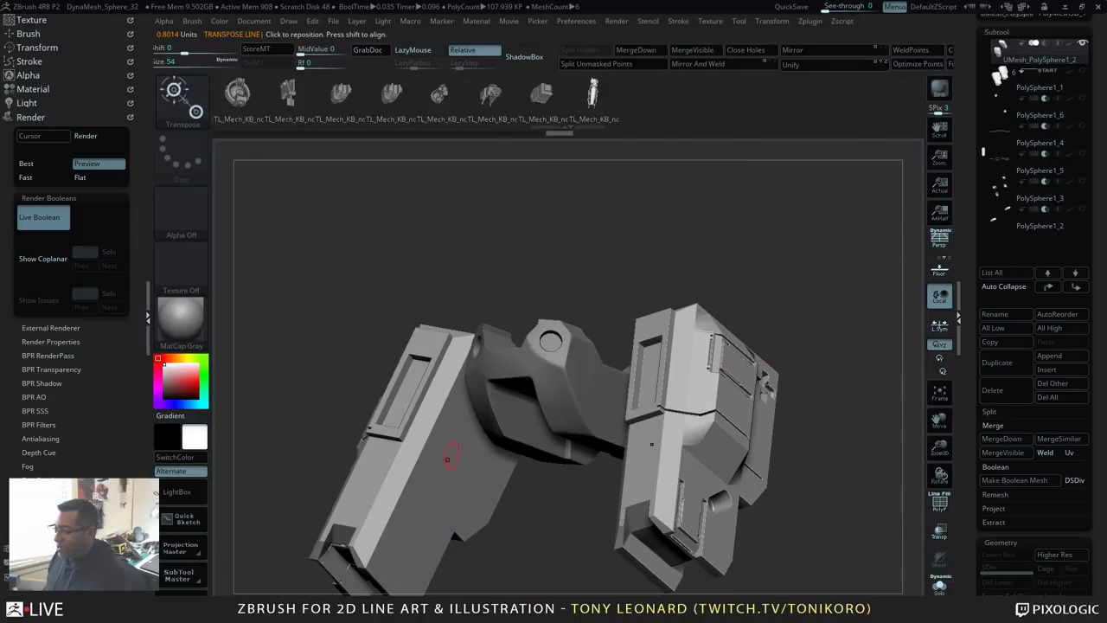
key("q")
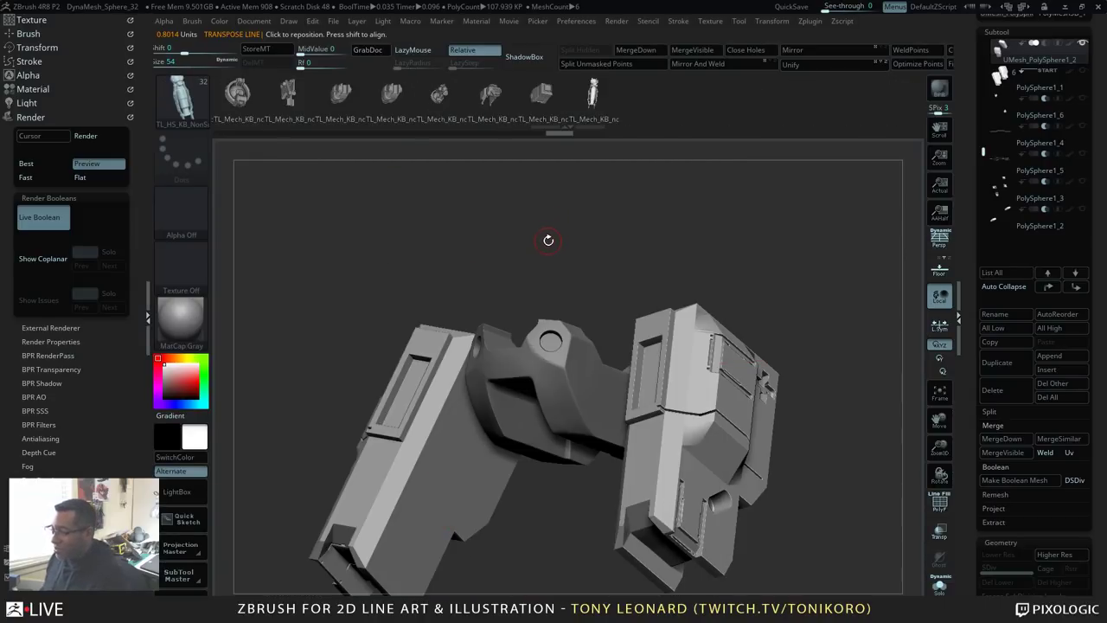
key("b")
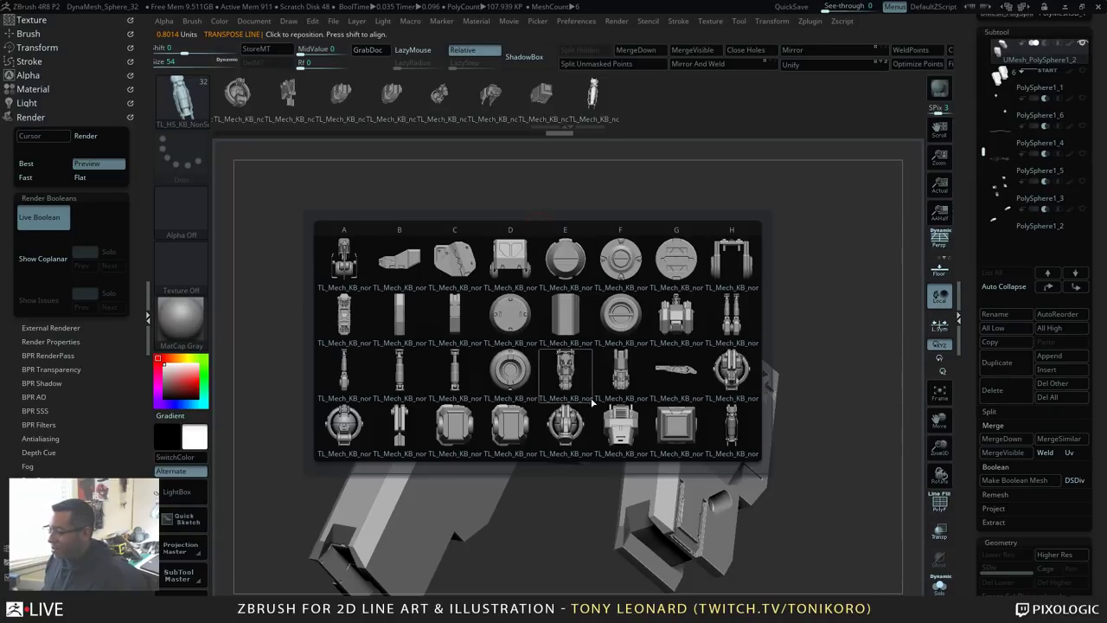
left_click(631, 320)
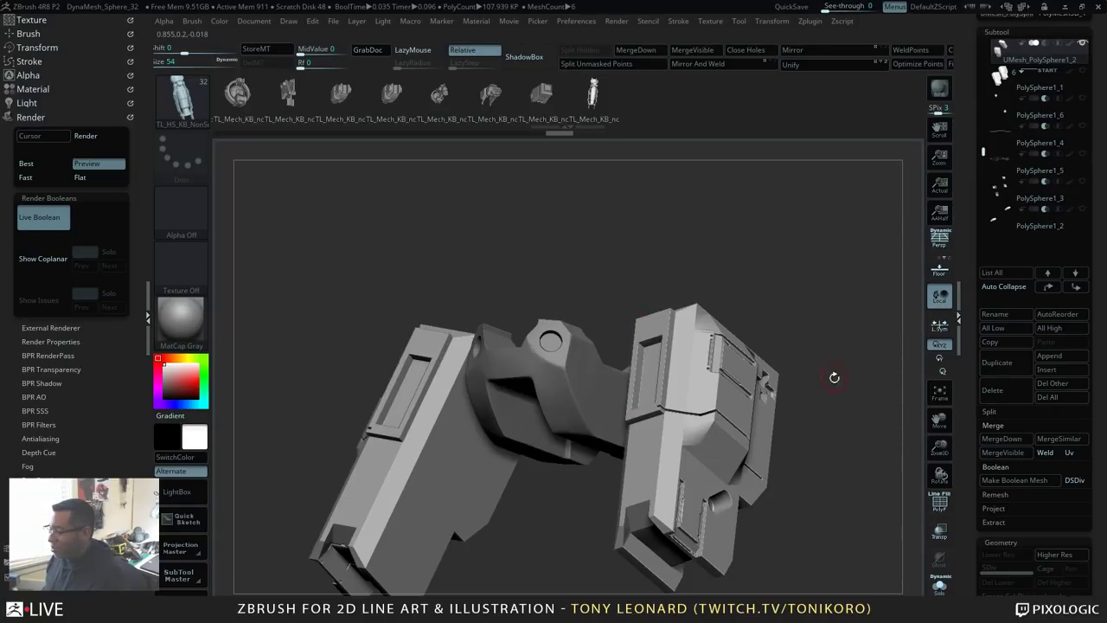
Step: Insert the ringed disc at the upper end of the leg's recessed front panel, mirrored on both legs, and set a Transpose line there
left_click_drag(834, 377, 717, 383)
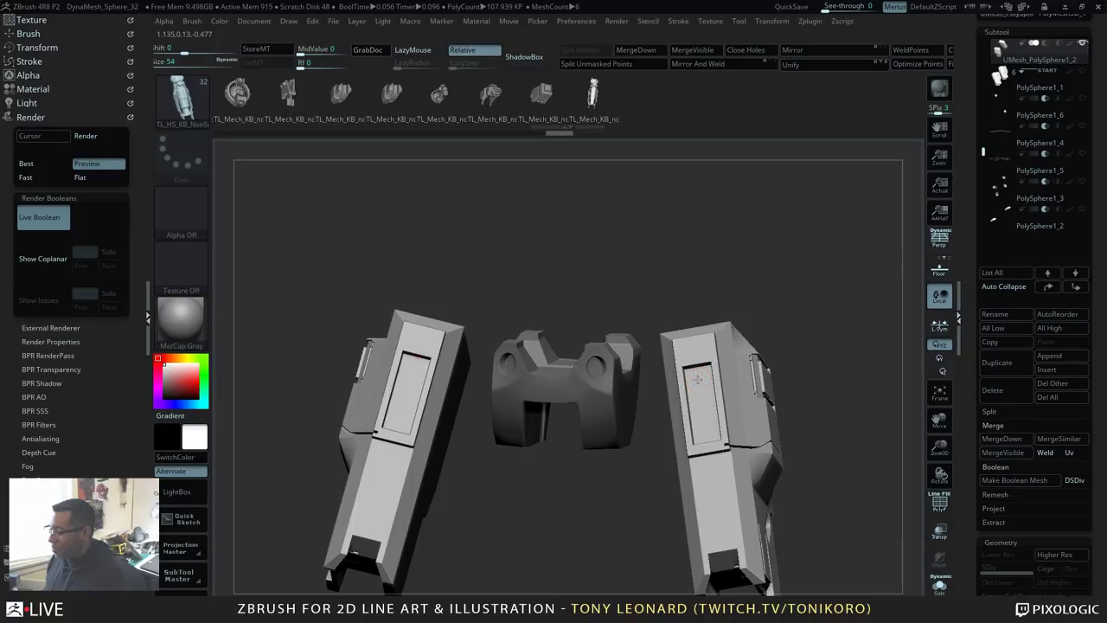
key("w")
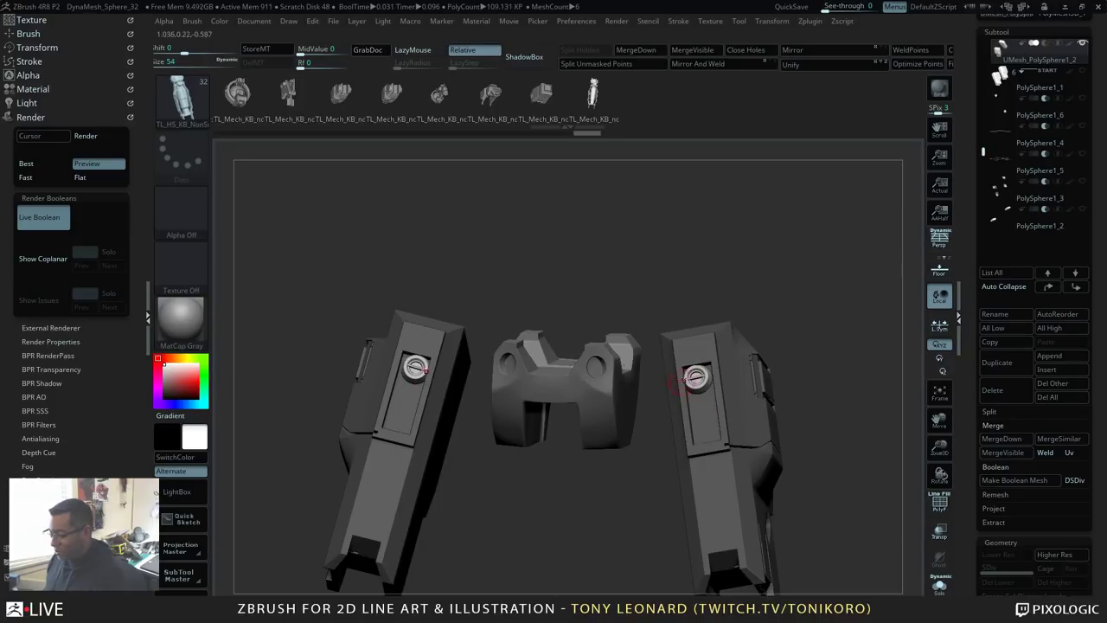
left_click_drag(658, 323, 870, 340)
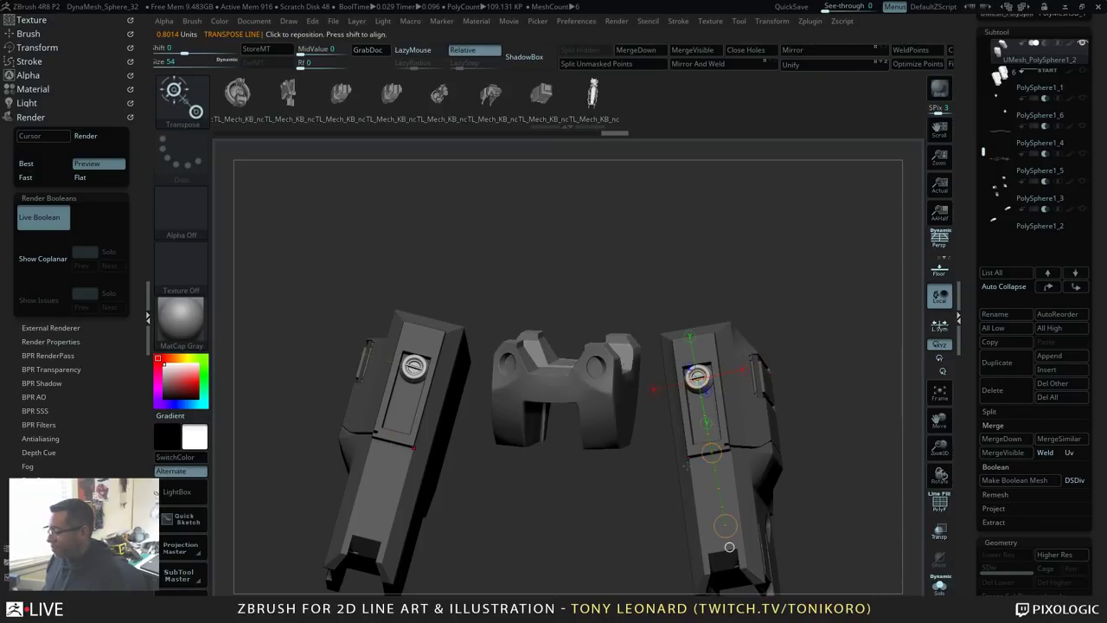
left_click_drag(848, 345, 729, 547)
Step: Fine-tune the inserted disc's rotation and position with the gizmo so it sits within the upper end of the recessed panel
key("y")
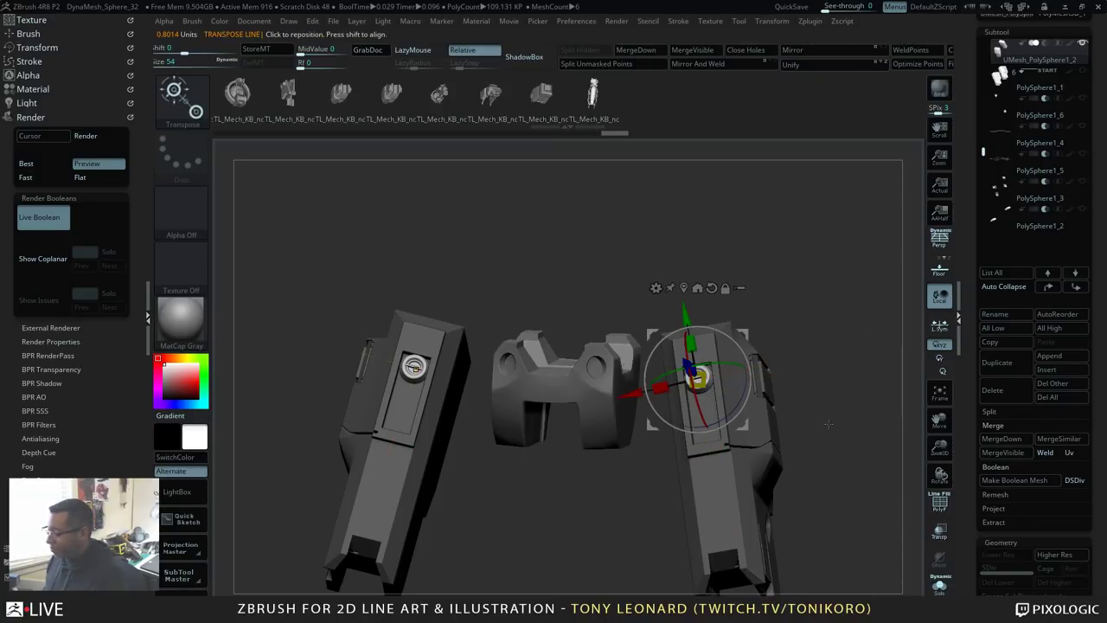
left_click_drag(829, 424, 835, 430)
left_click_drag(744, 404, 743, 405)
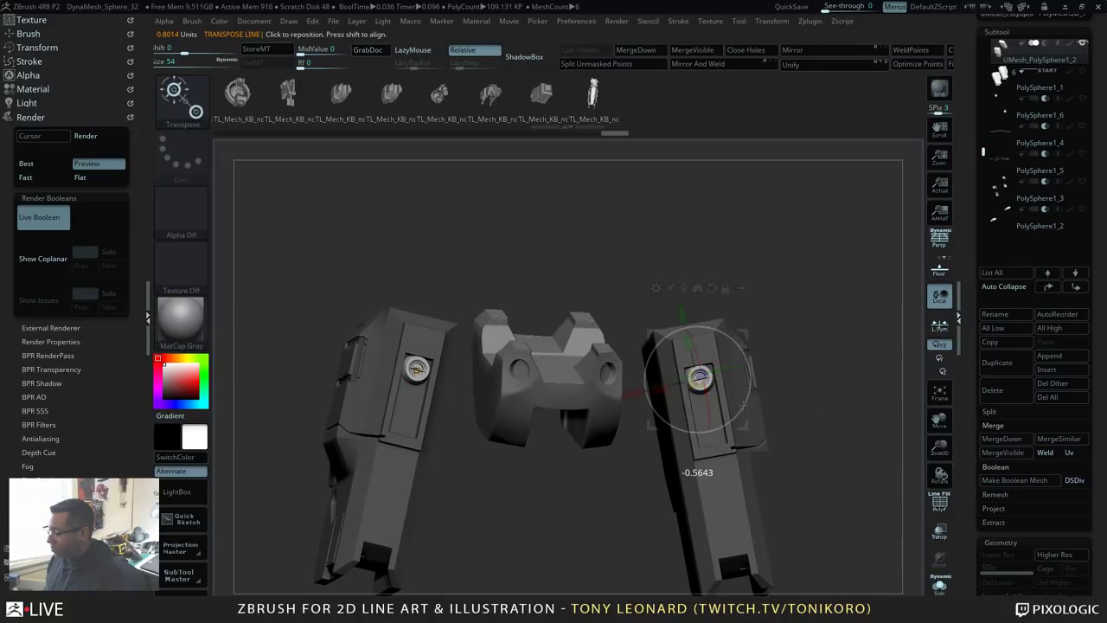
left_click_drag(685, 305, 686, 307)
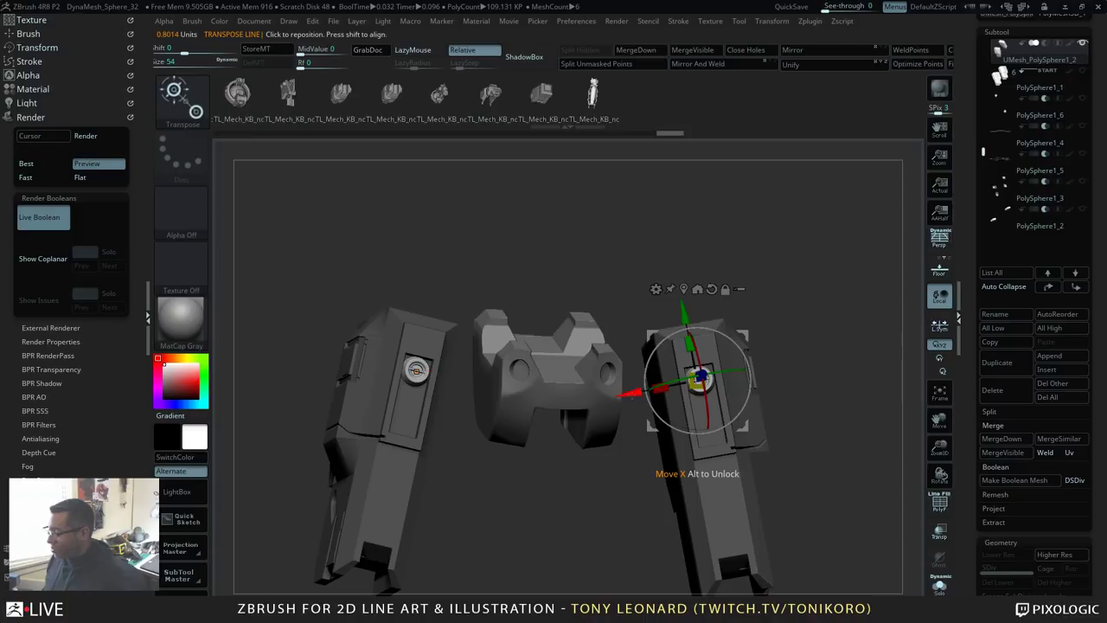
left_click_drag(702, 377, 703, 375)
Step: Shift the disc about 0.0165 back along its axis into the leg's recessed panel
left_click_drag(830, 381, 777, 327)
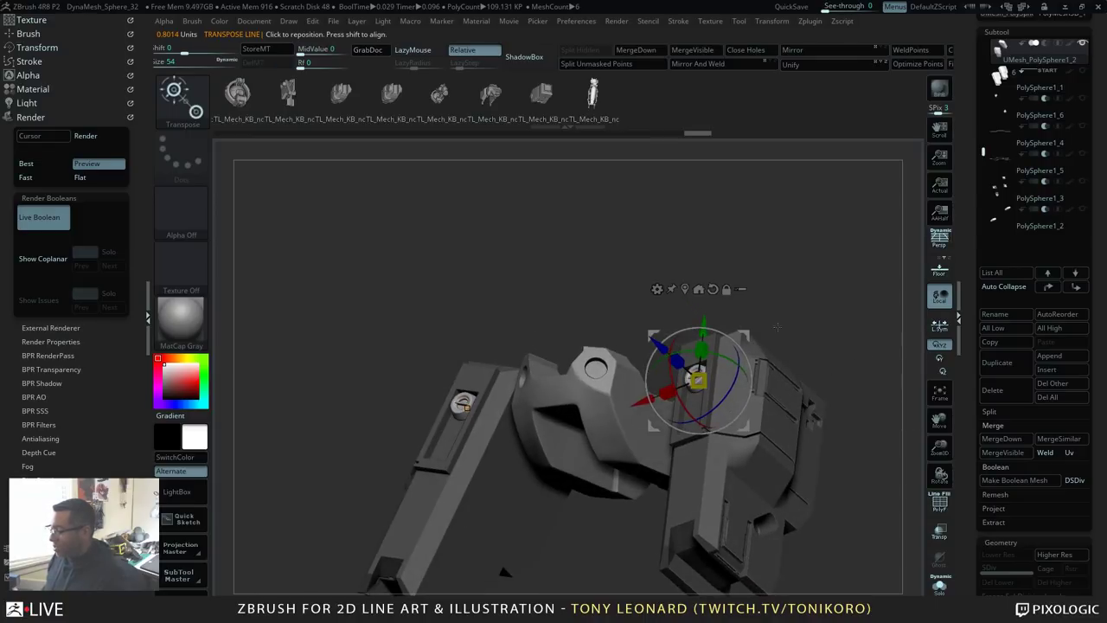
left_click_drag(441, 249, 526, 243, "alt")
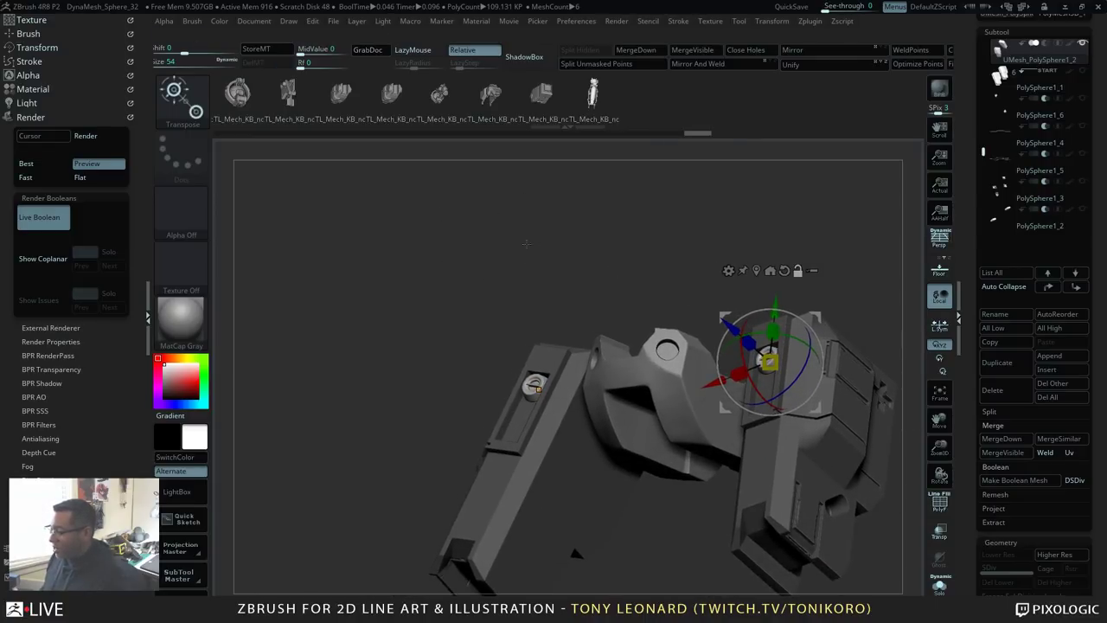
left_click_drag(649, 269, 808, 270)
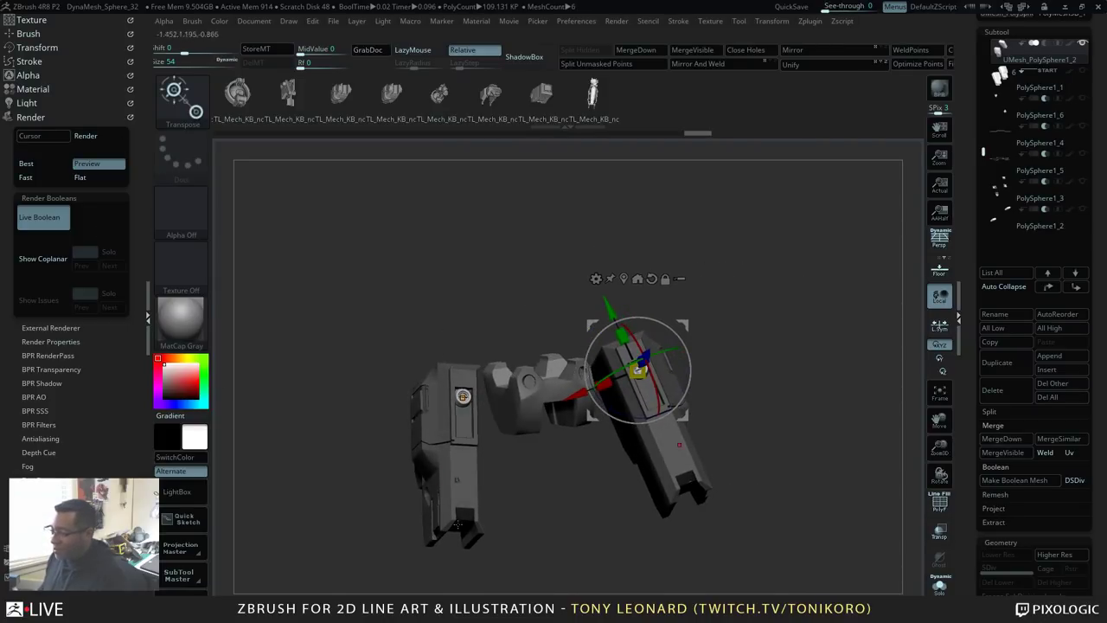
left_click_drag(761, 480, 778, 442)
mouse_move(778, 441)
left_mouse_down()
mouse_move(816, 448)
mouse_move(873, 484)
left_mouse_up()
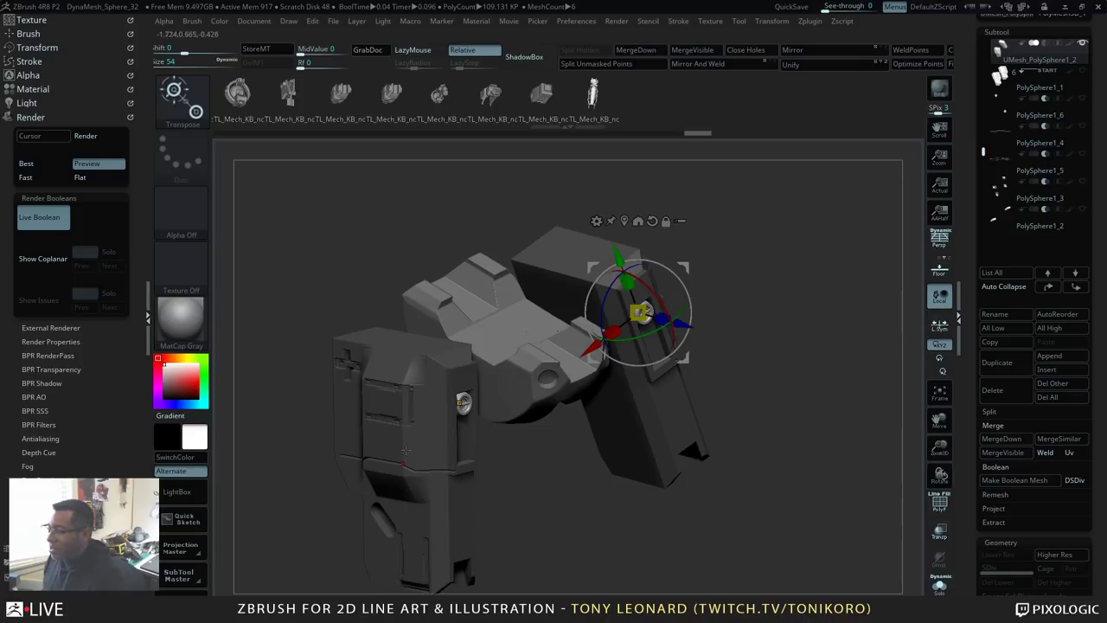
left_click_drag(303, 435, 374, 404, "alt")
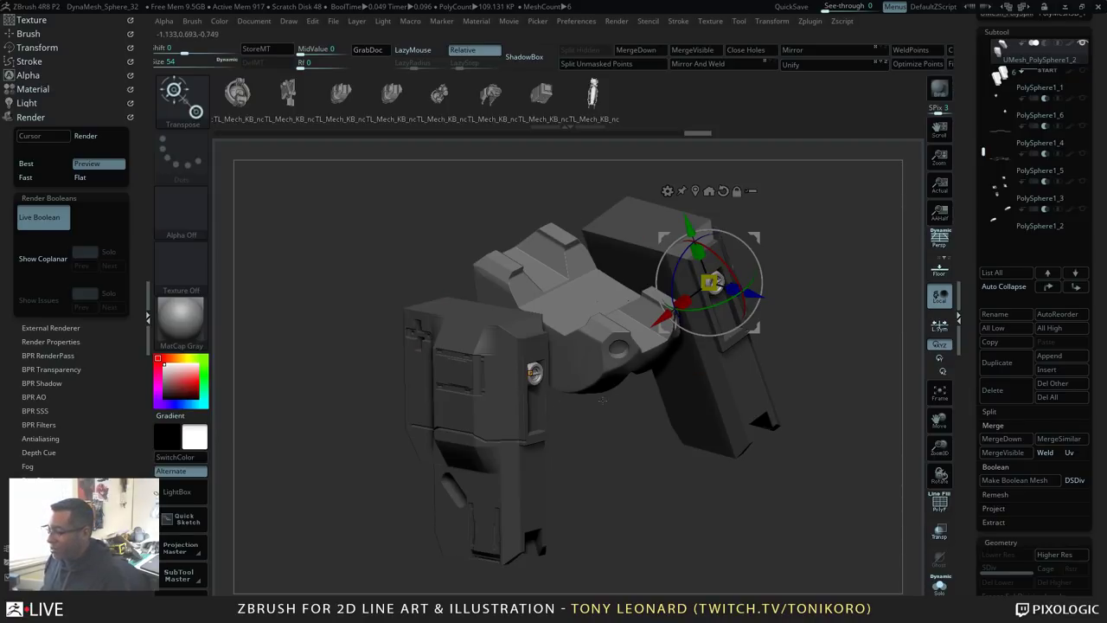
left_click_drag(602, 400, 608, 468)
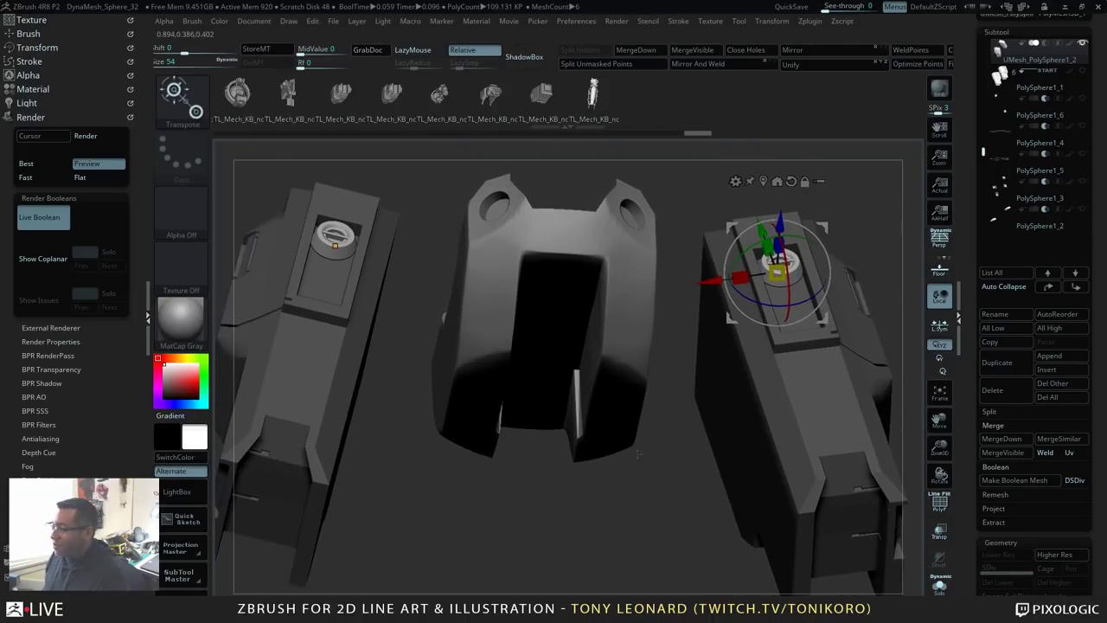
left_click_drag(374, 509, 396, 514)
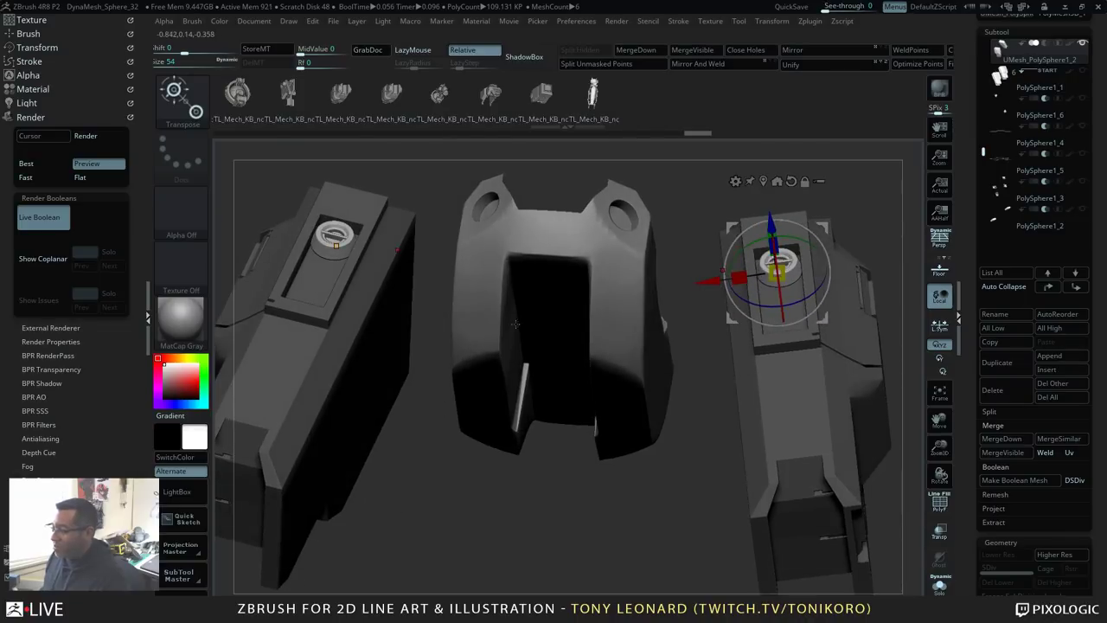
left_click_drag(769, 223, 769, 228)
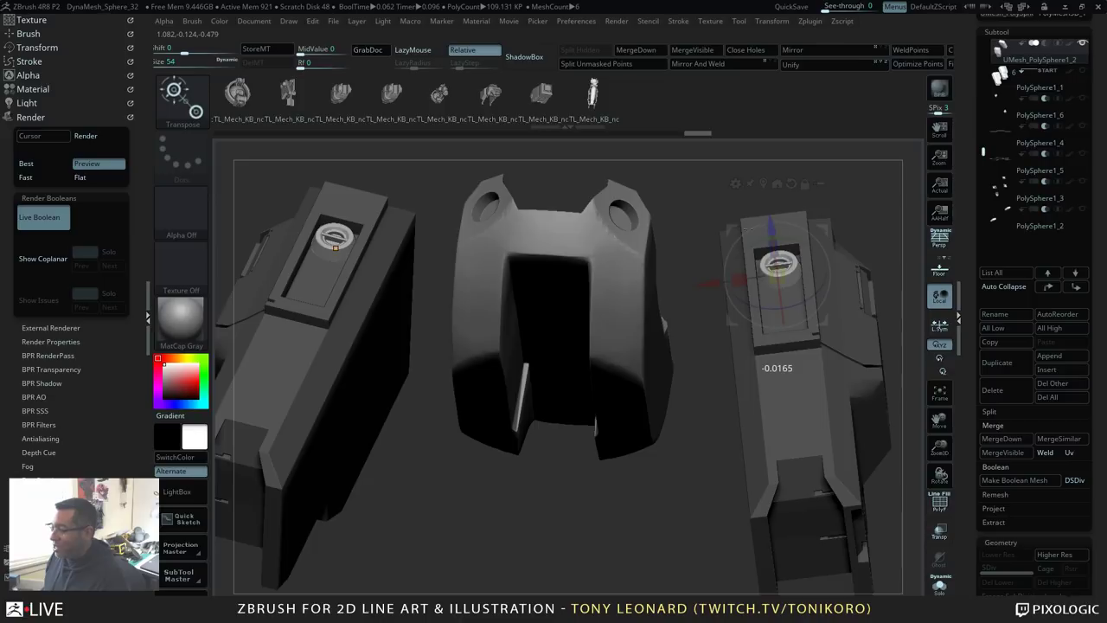
Step: Examine the leg discs and the spacing between the legs and the pelvis from several angles
left_click_drag(772, 180, 347, 443)
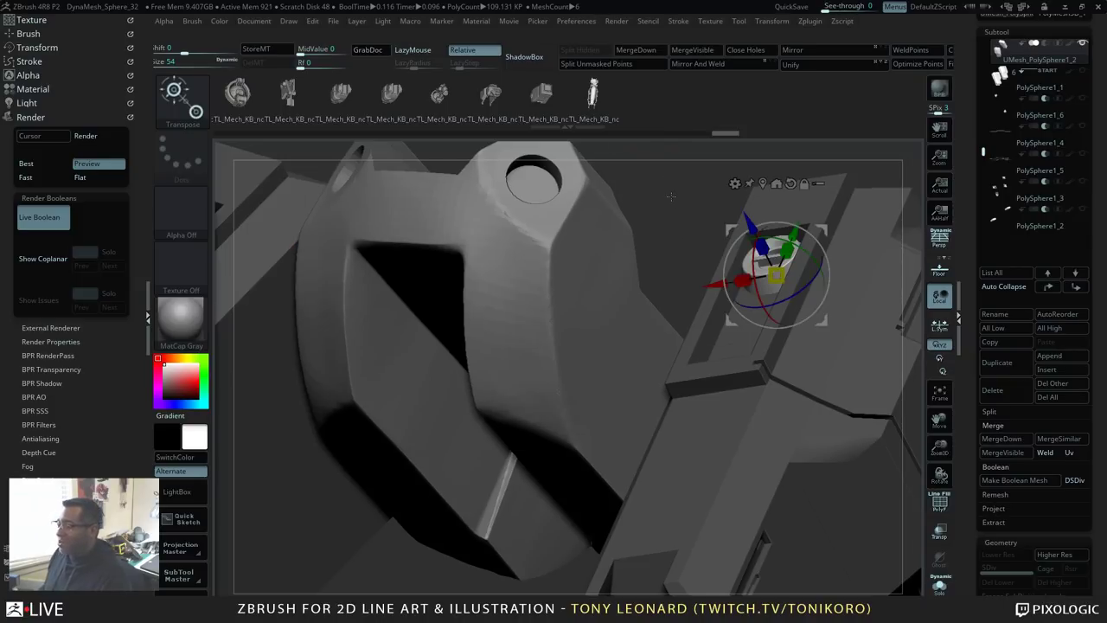
left_click_drag(673, 232, 687, 134, "alt")
left_click_drag(294, 204, 356, 286, "alt")
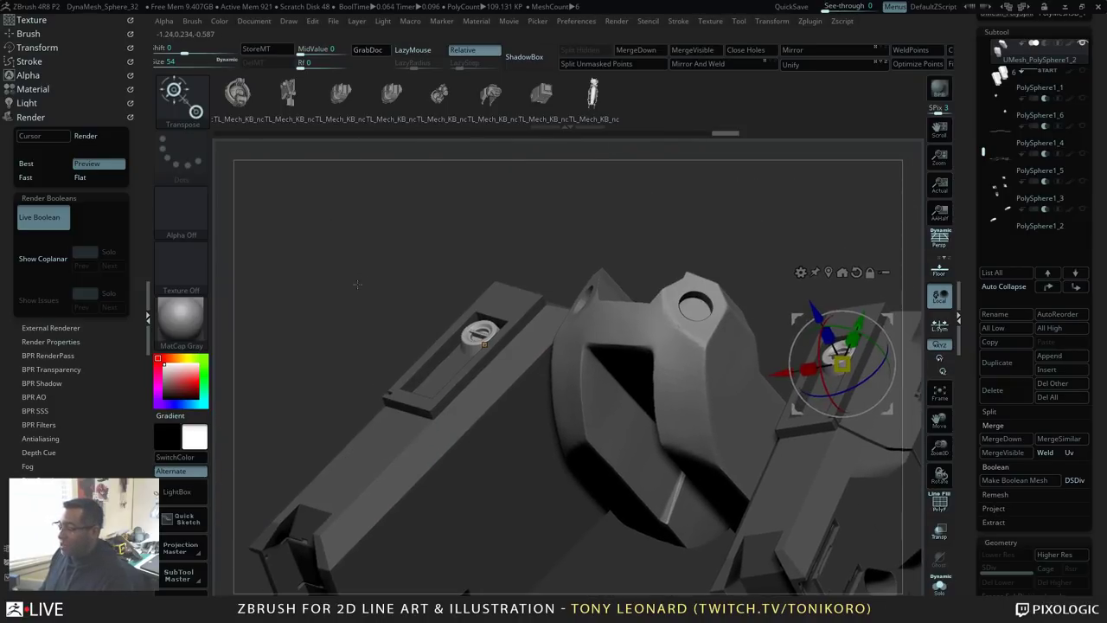
left_click_drag(349, 249, 704, 210, "alt")
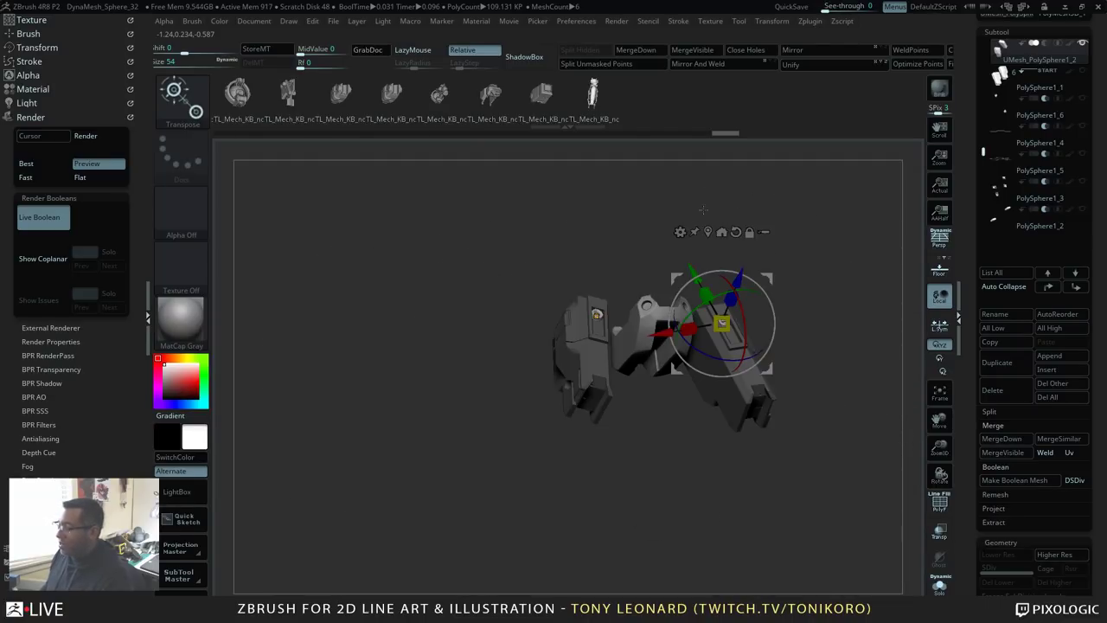
left_click_drag(788, 232, 692, 213, "alt")
left_click_drag(769, 259, 769, 332)
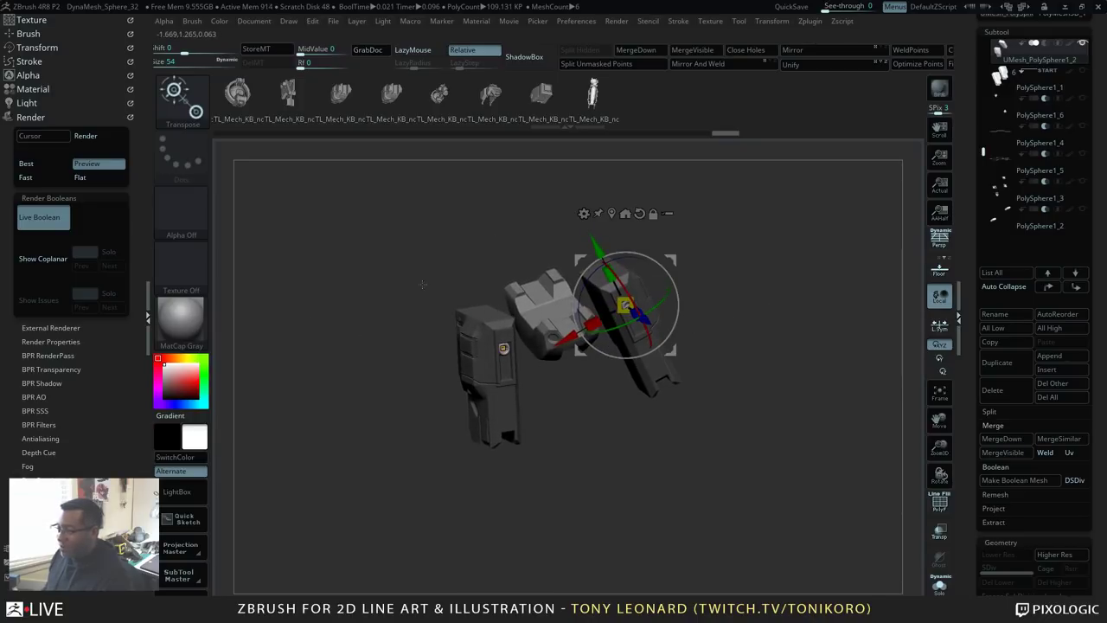
left_click_drag(422, 284, 374, 419, "ctrl")
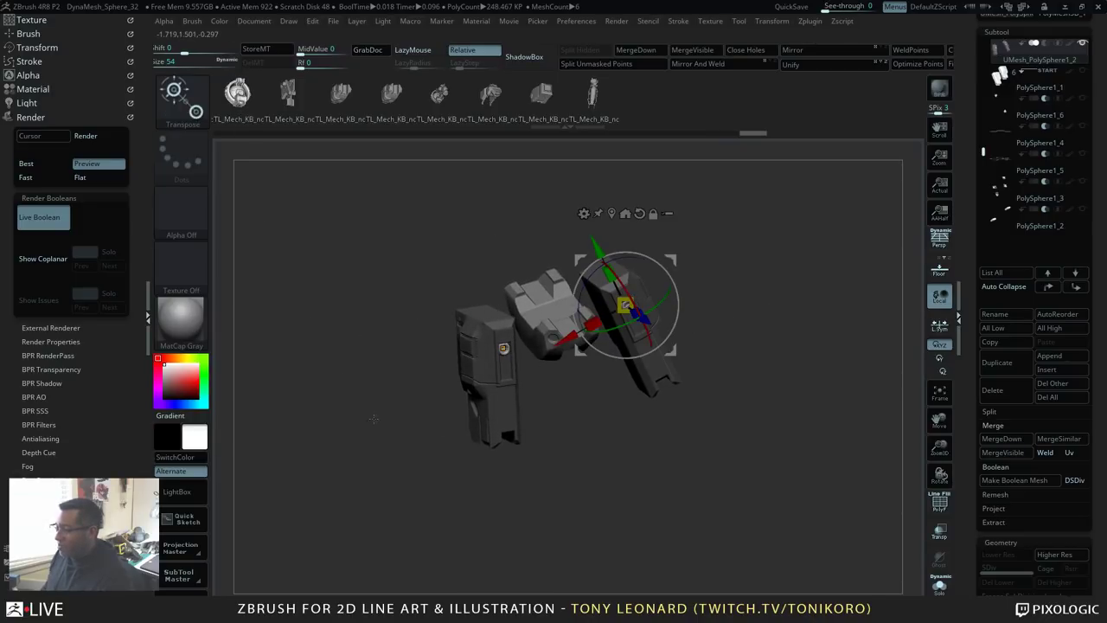
key("q")
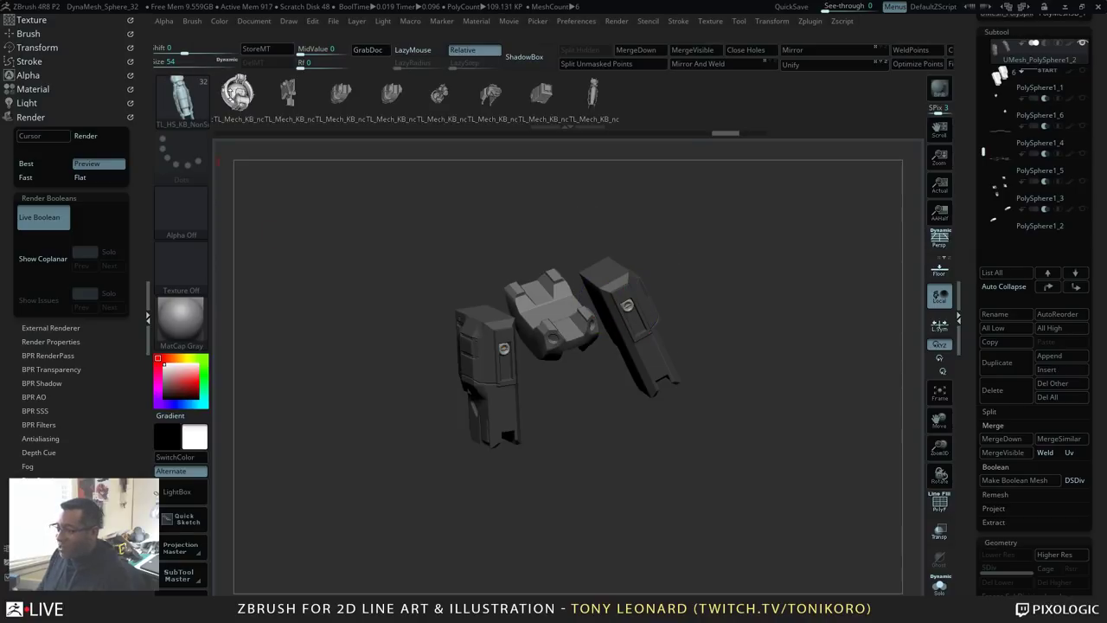
Step: Select the pelvis subtool and insert a ringed ball-joint mesh on its side, mirrored, to bridge the gap to each leg
left_click_drag(773, 323, 400, 348)
key("f")
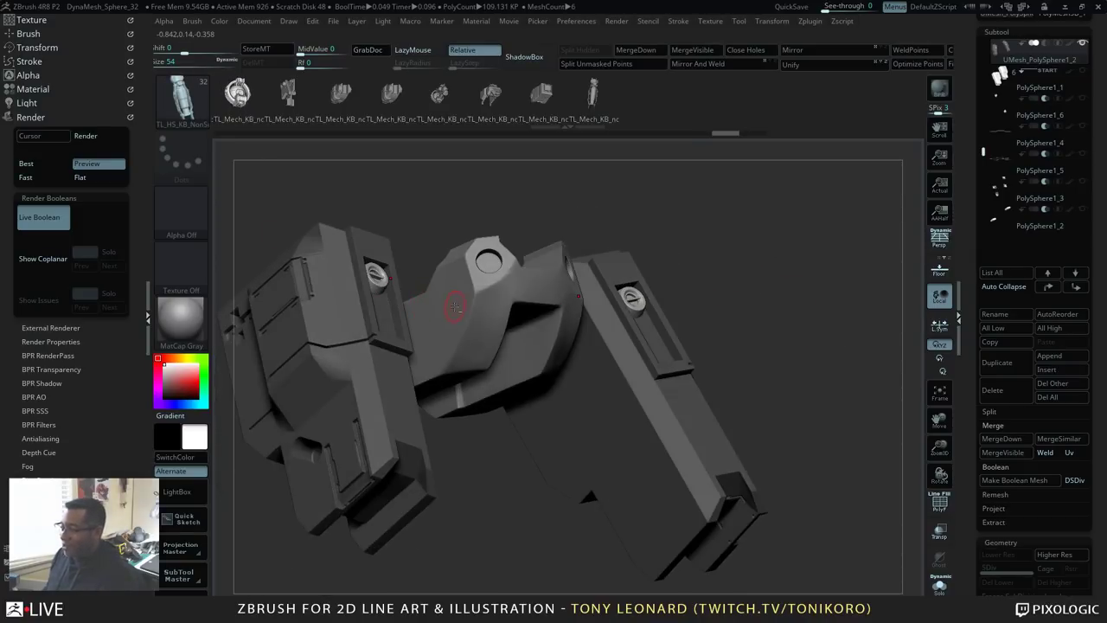
left_click(453, 307, "alt")
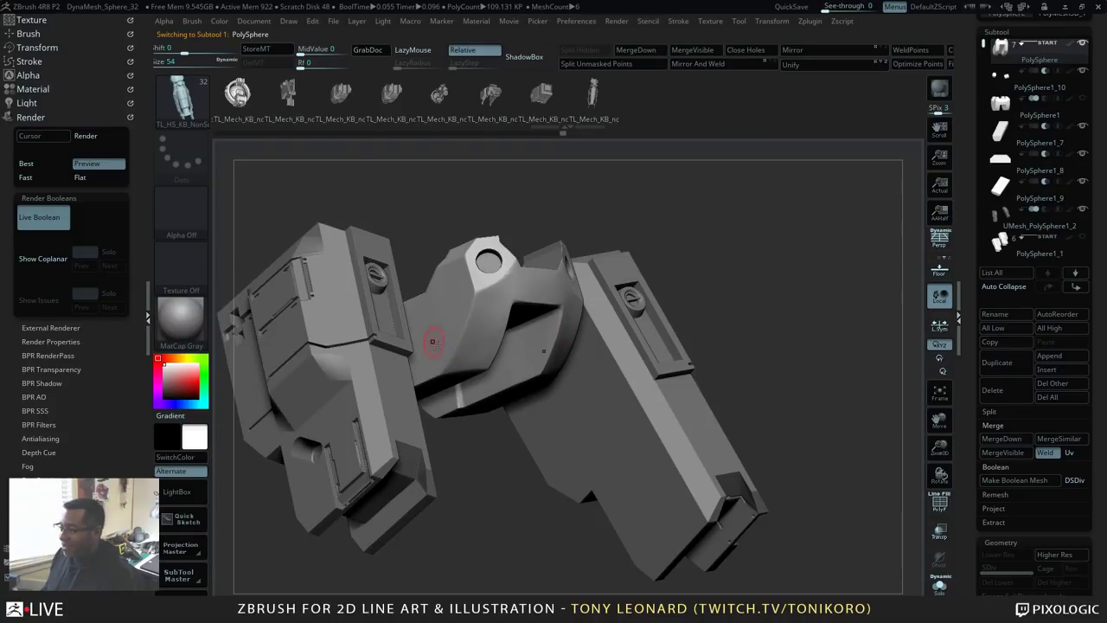
left_click_drag(446, 330, 478, 241)
left_click_drag(791, 277, 736, 155)
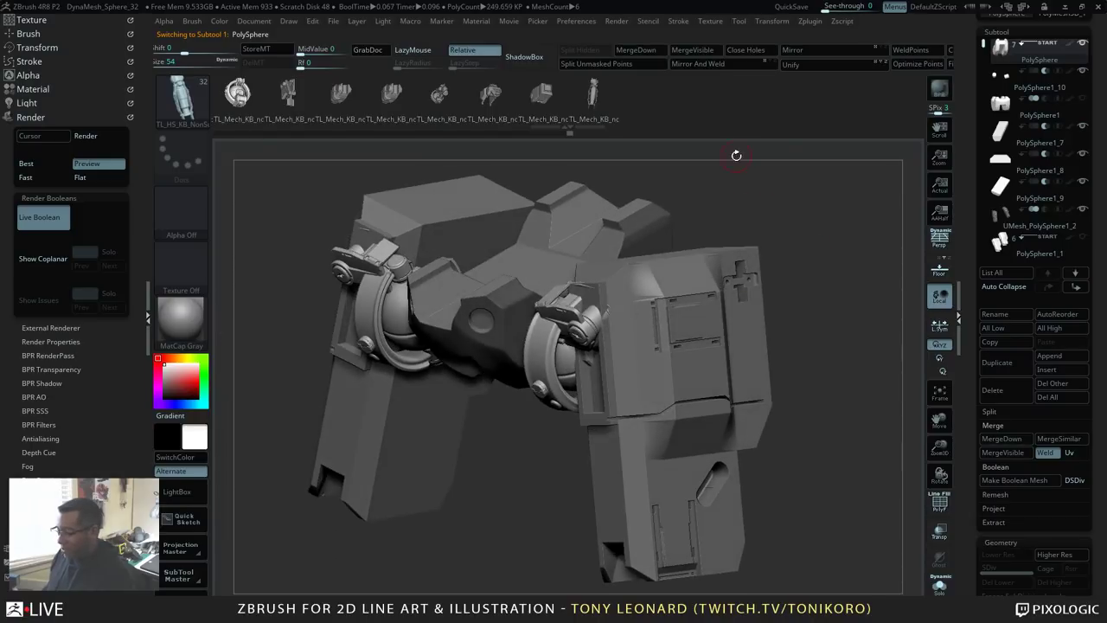
Step: Rotate the inserted ball joints and shift them along their axes so they seat between the pelvis and the legs
key("w")
left_click_drag(848, 340, 744, 339)
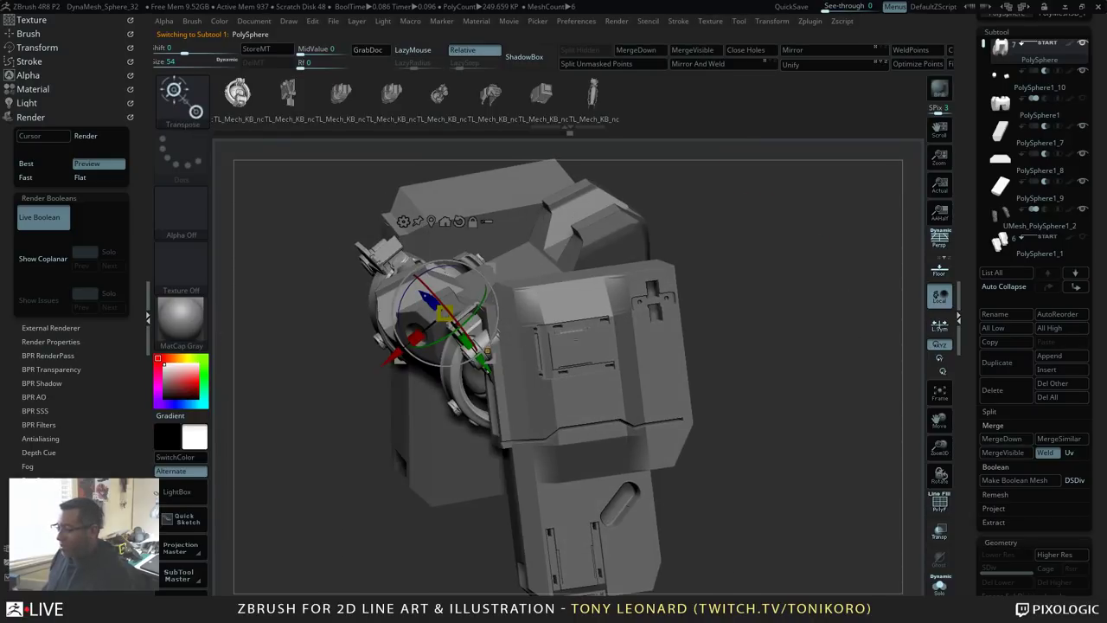
left_click_drag(431, 267, 480, 272)
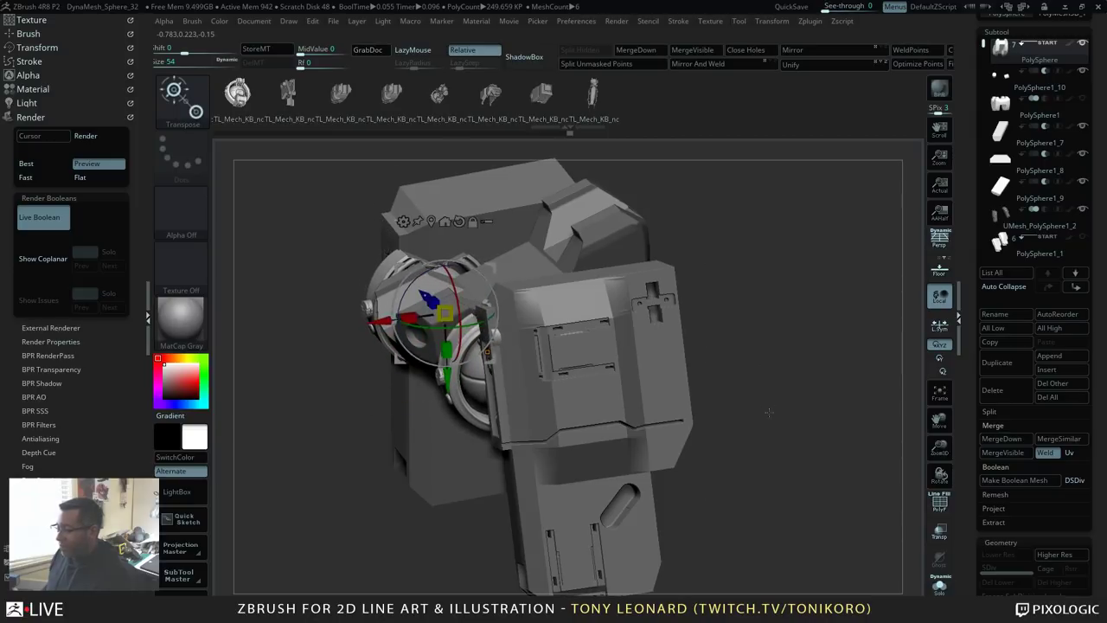
left_click_drag(767, 354, 755, 409)
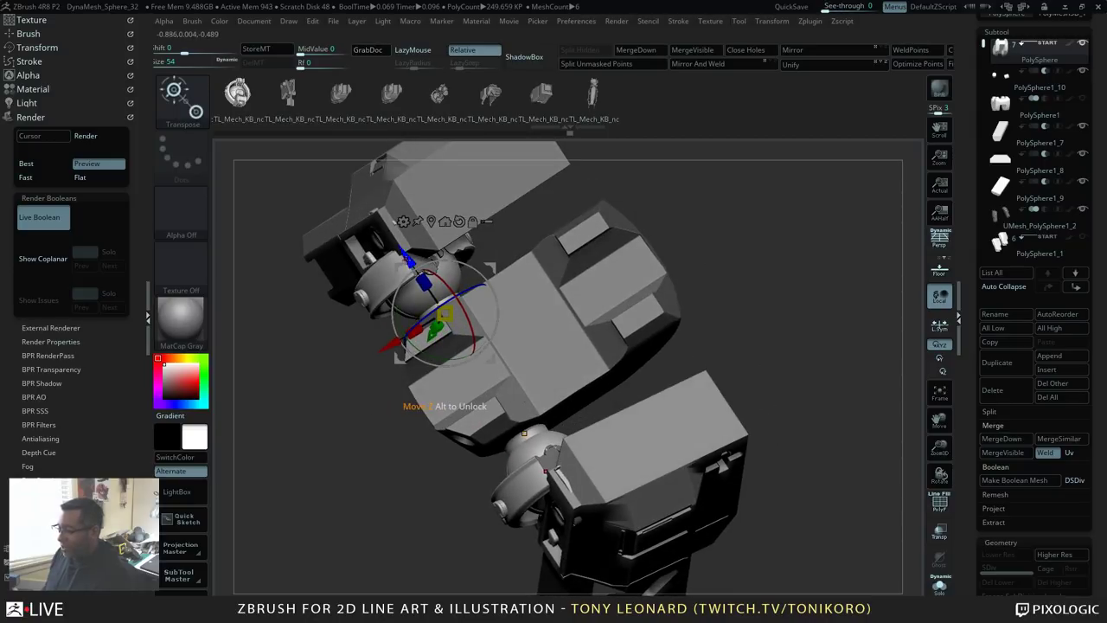
left_click_drag(408, 262, 416, 272)
left_click_drag(518, 423, 506, 404)
left_click_drag(798, 303, 801, 266)
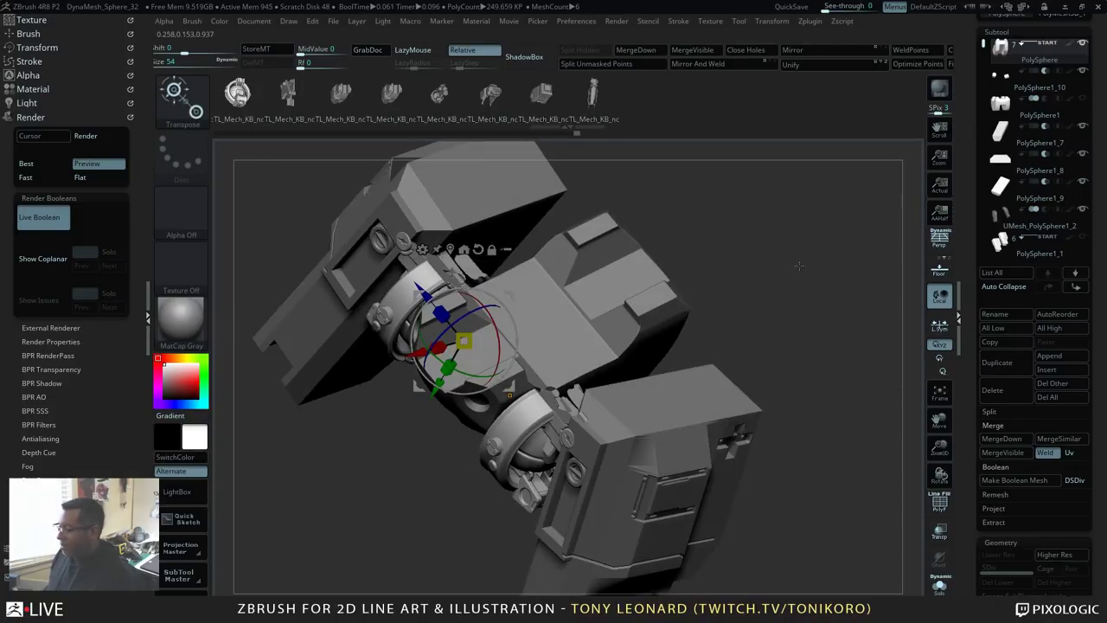
Step: Turn off the pelvis subtool's Start flag and split its unmasked ball joints into a separate subtool
left_click(1041, 48)
left_click(1046, 47)
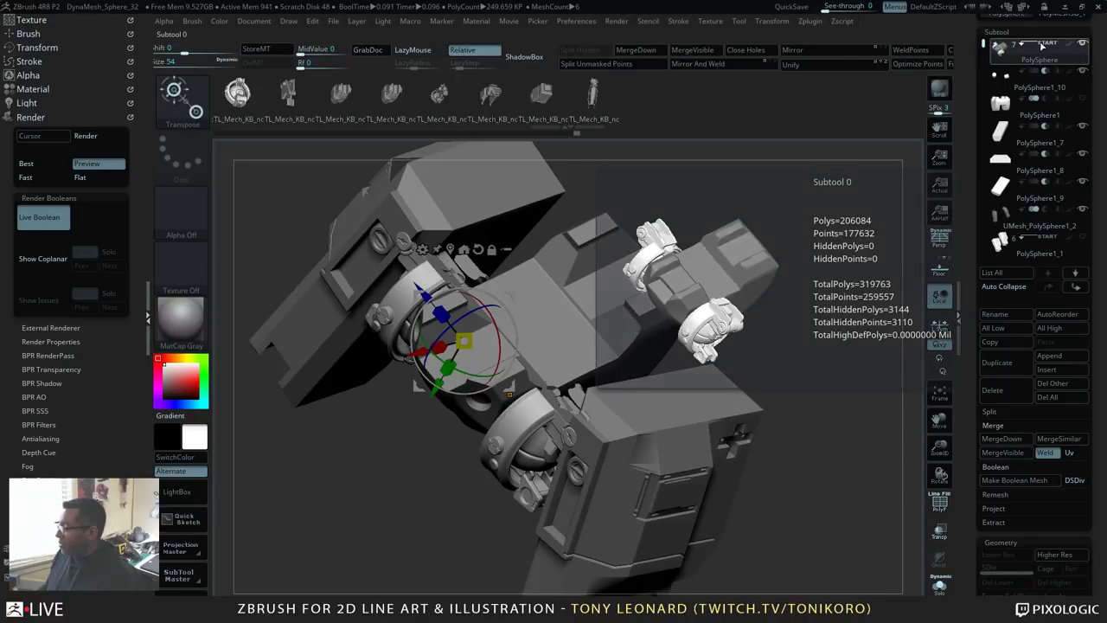
left_click(1037, 46)
left_click(1030, 45)
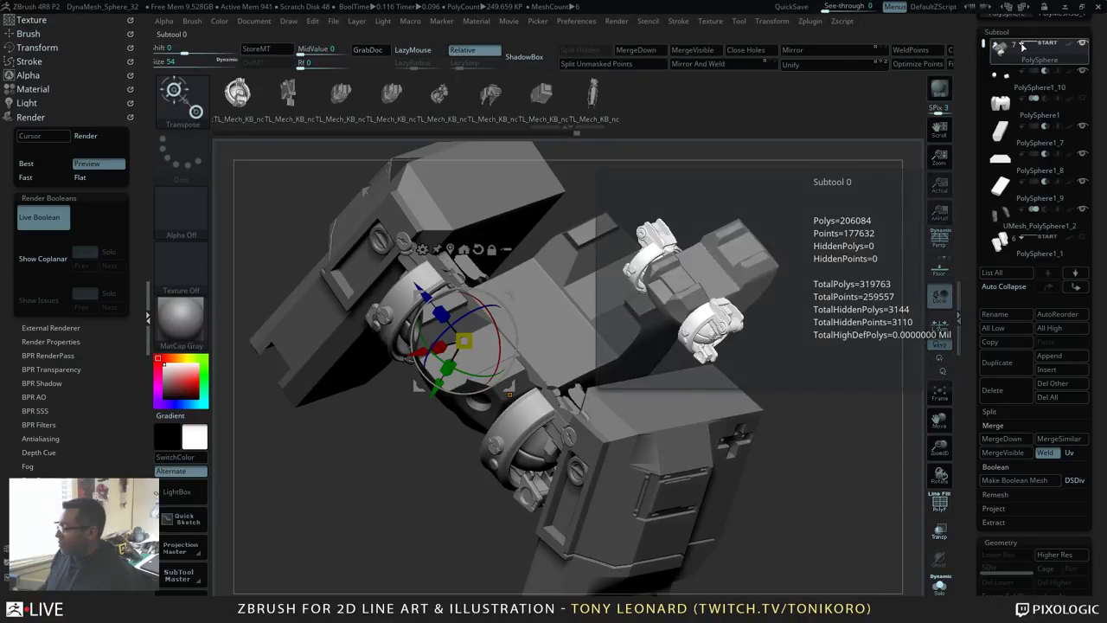
left_click(1030, 45)
left_click_drag(734, 315, 728, 268)
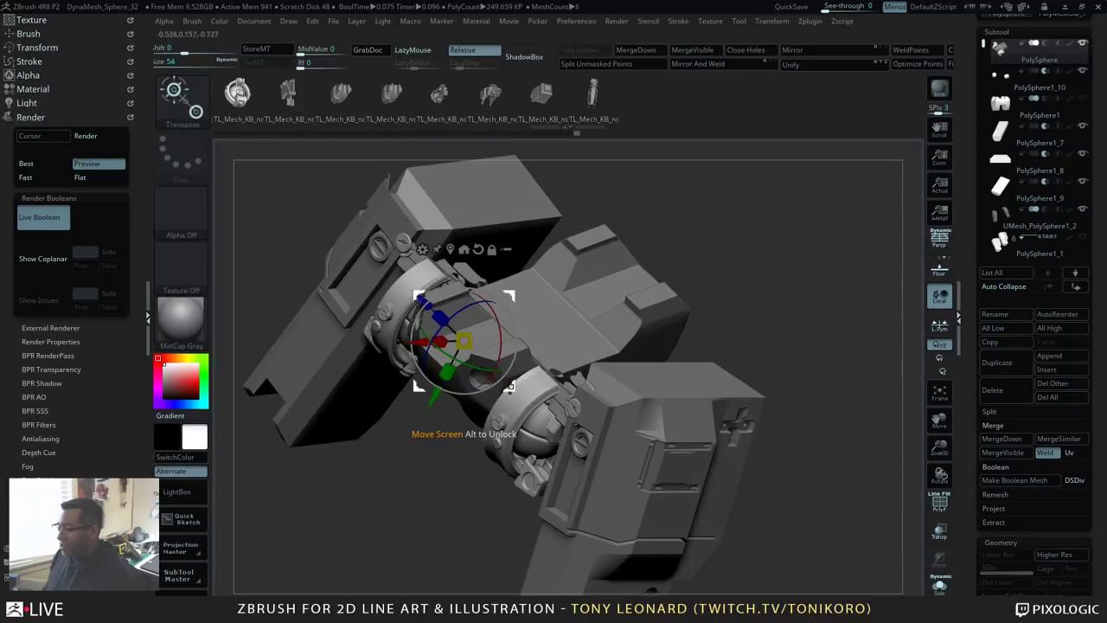
left_click(597, 64)
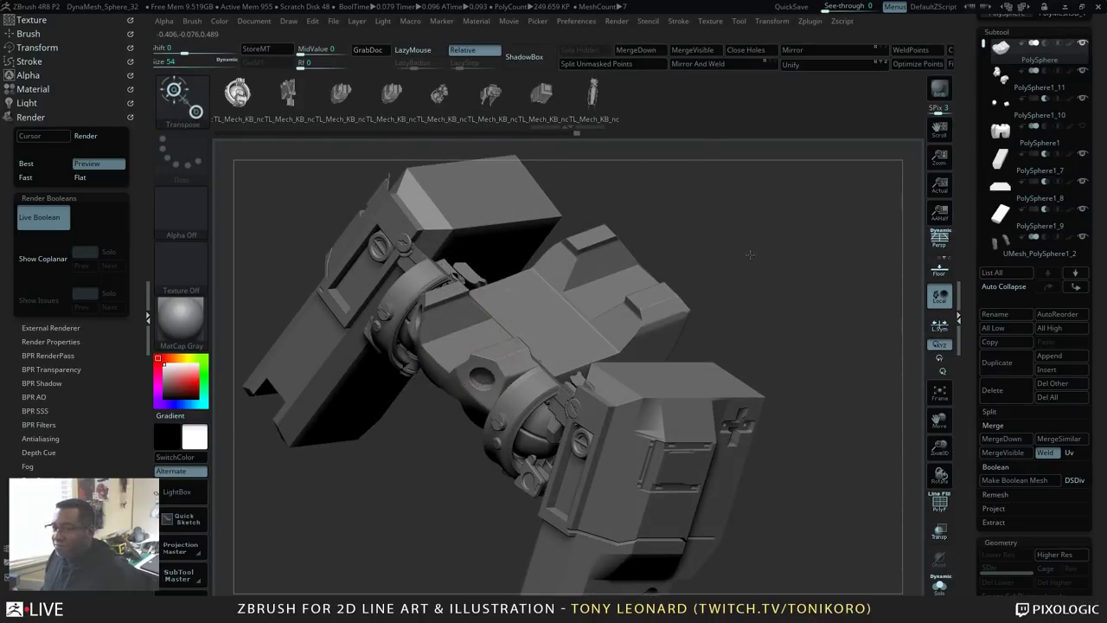
Step: Select the ball-joint subtool, move it 0.2324 along Y, and adjust its front-to-back position between the pelvis and legs
left_click_drag(751, 250, 835, 228)
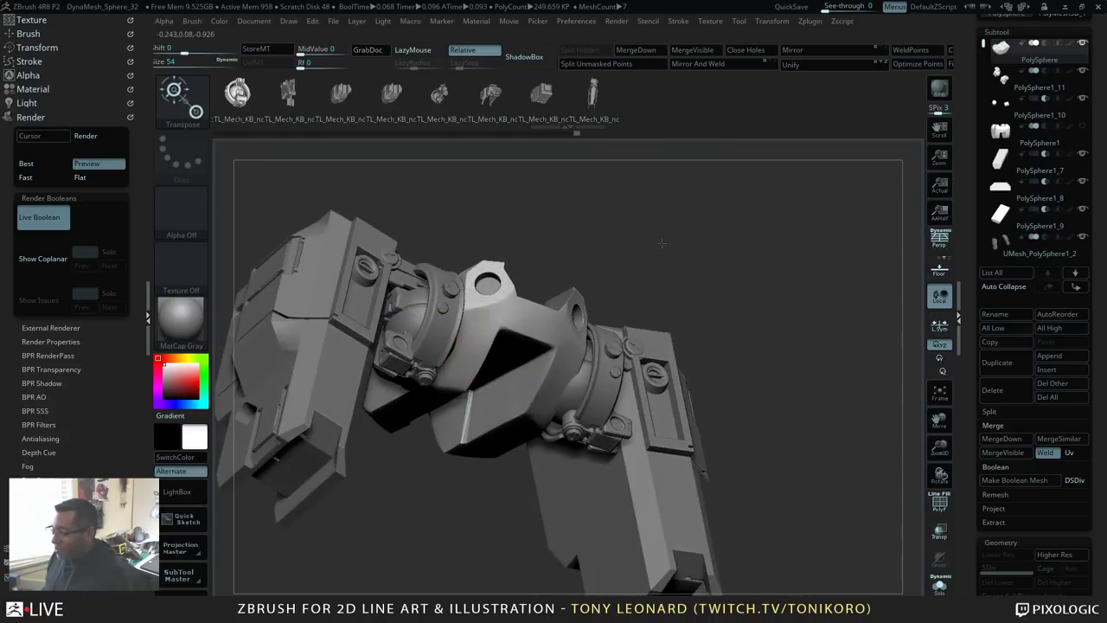
left_click_drag(663, 242, 689, 228)
left_click_drag(474, 390, 469, 370)
left_click(437, 348, "alt")
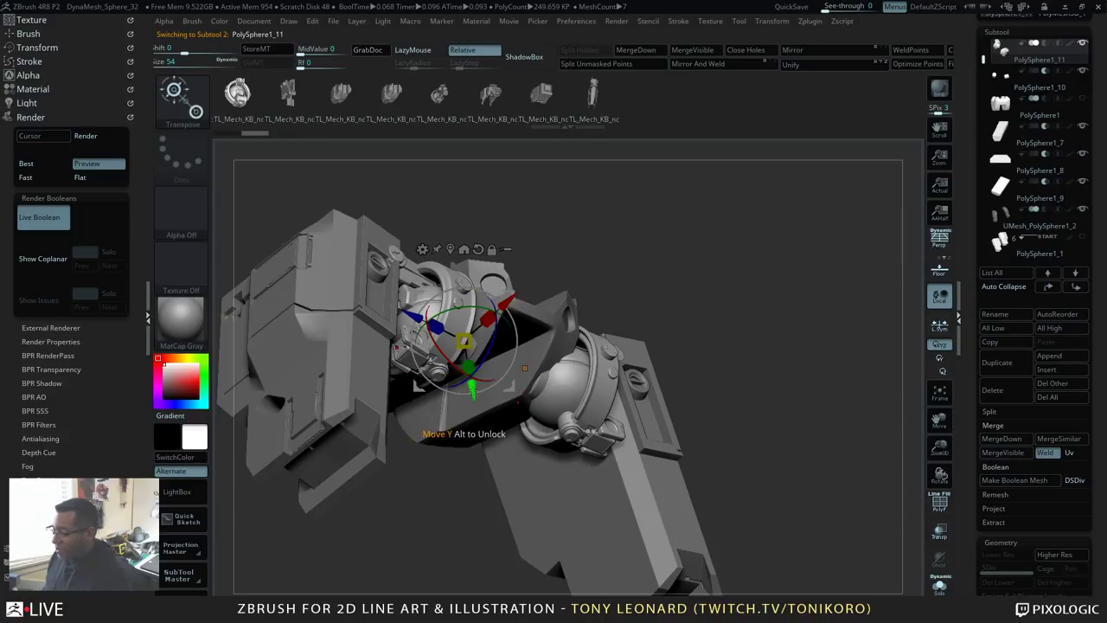
left_click_drag(471, 391, 468, 368)
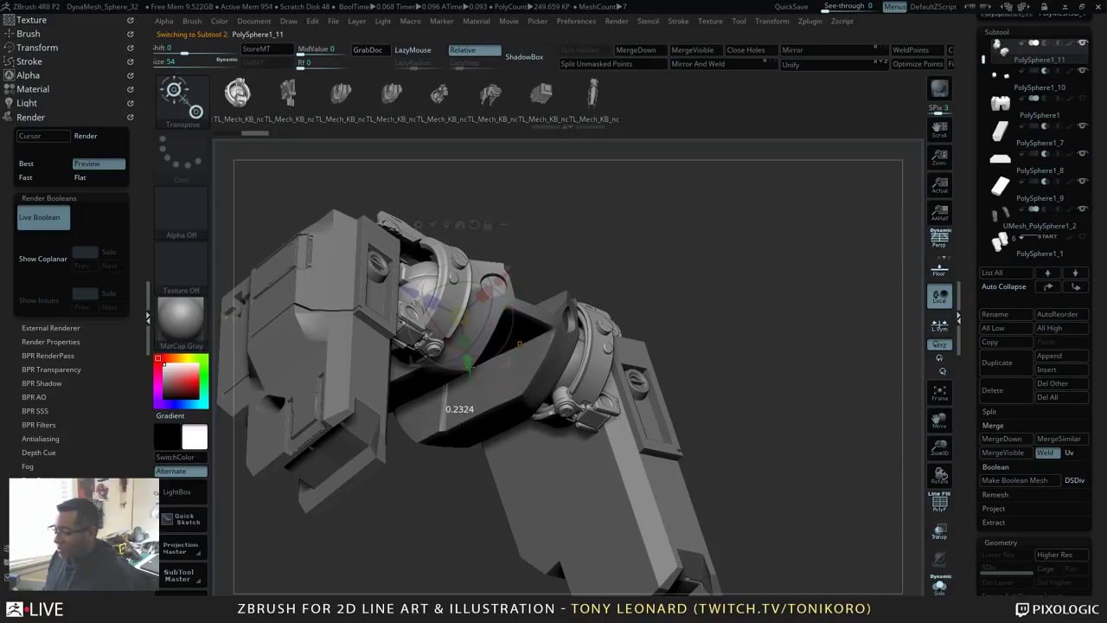
left_click_drag(798, 329, 761, 460)
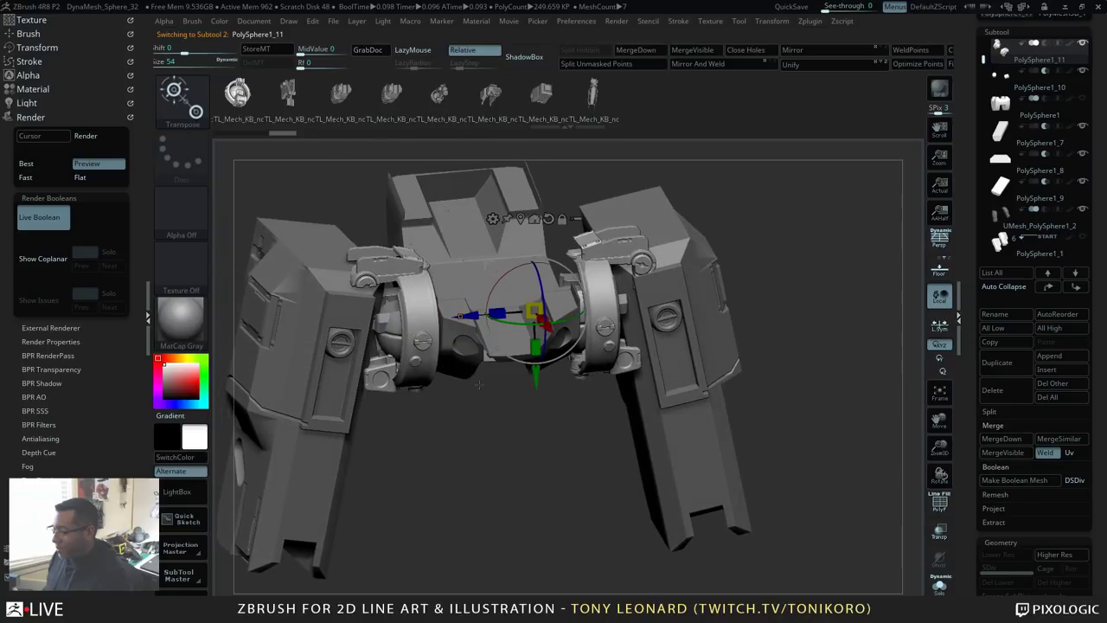
left_click_drag(548, 328, 535, 312)
left_click_drag(548, 481, 814, 353)
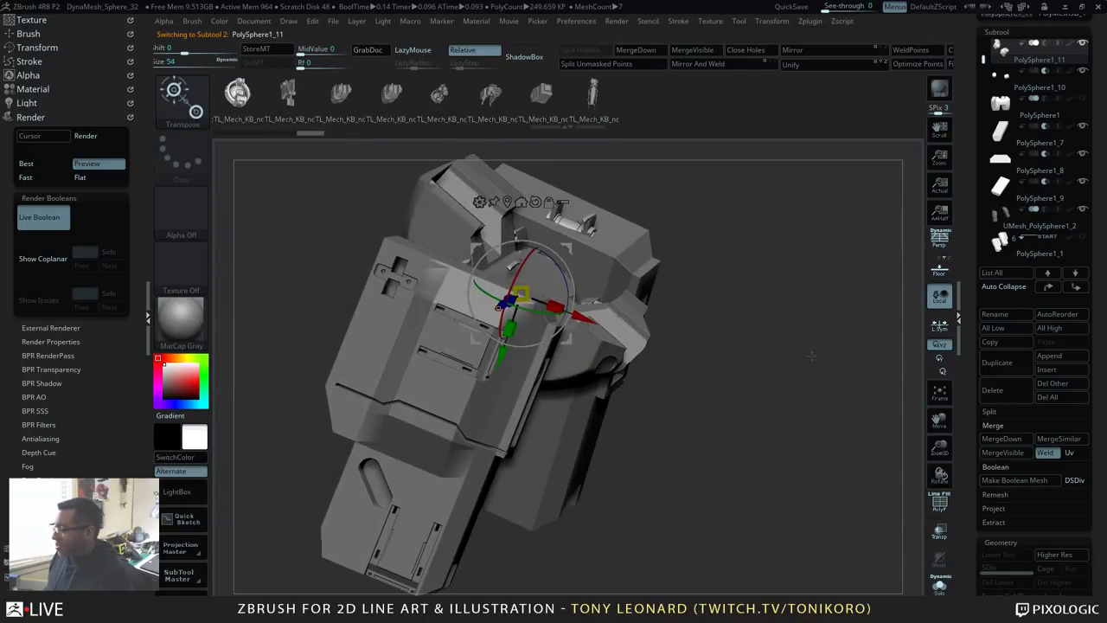
Step: Set the pelvis subtool as Start and reorder the ball-joint subtool above it, outside the pelvis boolean group
scroll(978, 58, "up", 1)
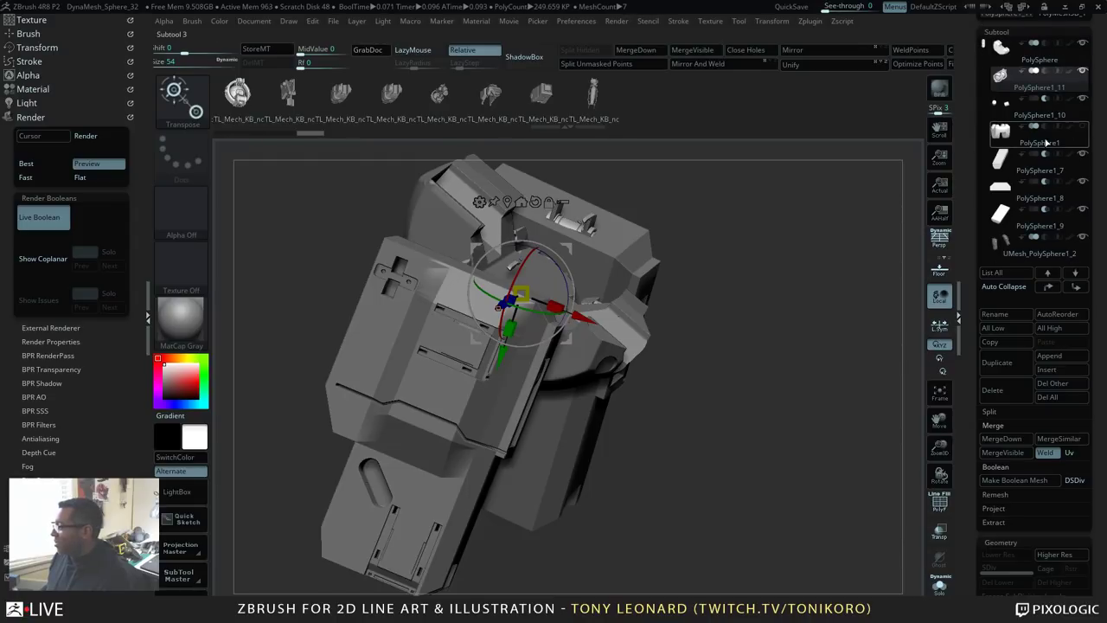
mouse_move(1015, 79)
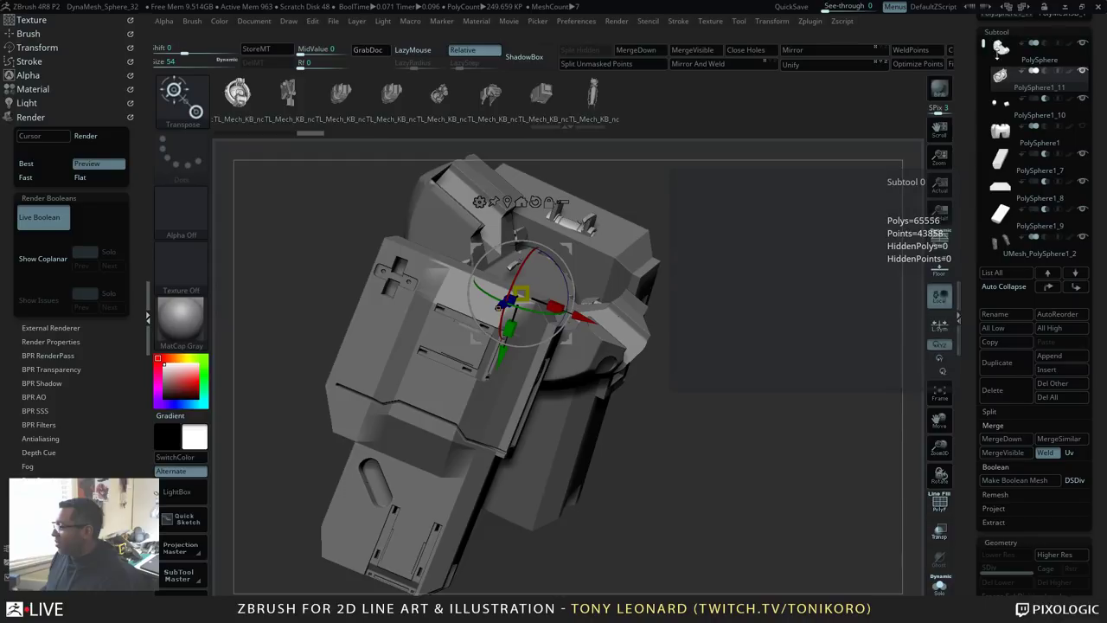
left_click(1007, 116)
left_click_drag(984, 156, 977, 188)
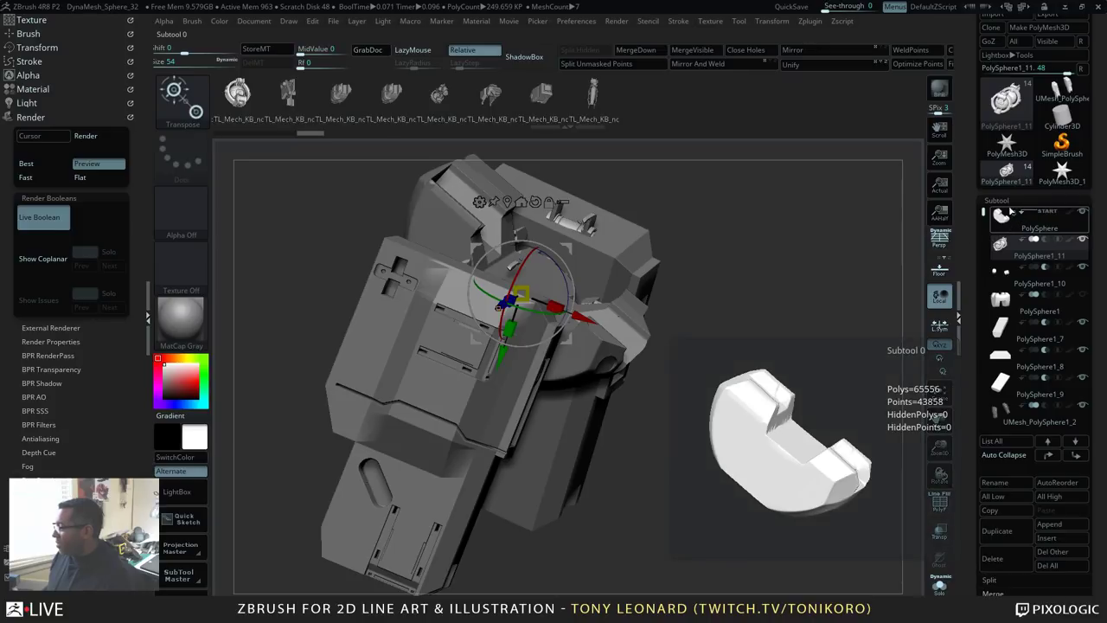
left_click_drag(752, 372, 795, 357)
left_click_drag(843, 386, 779, 421)
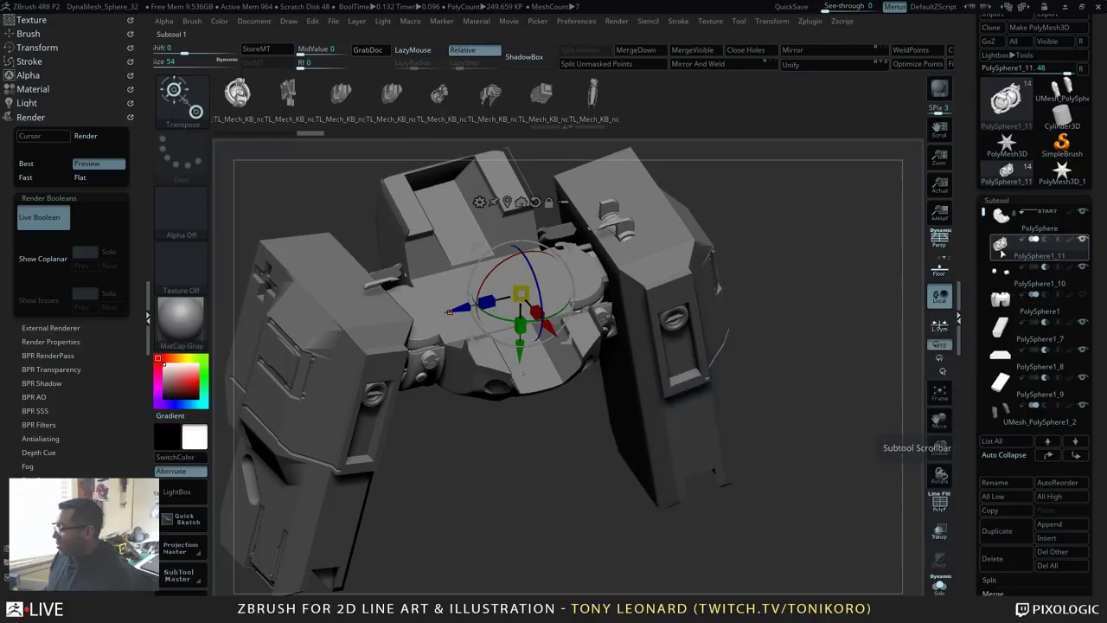
mouse_move(1002, 250)
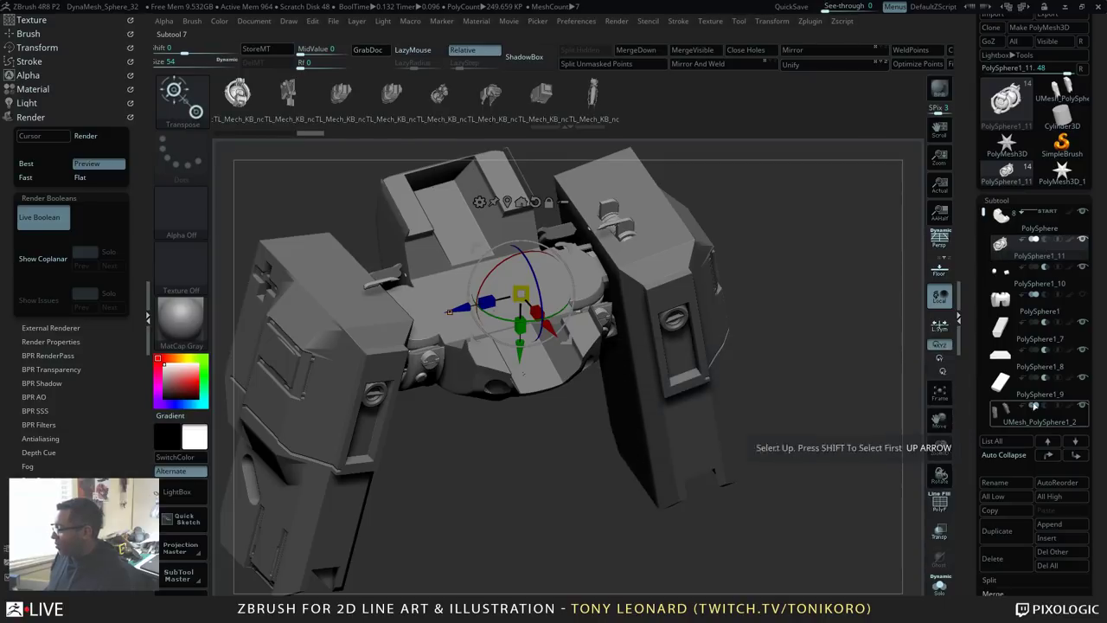
left_click(1049, 455)
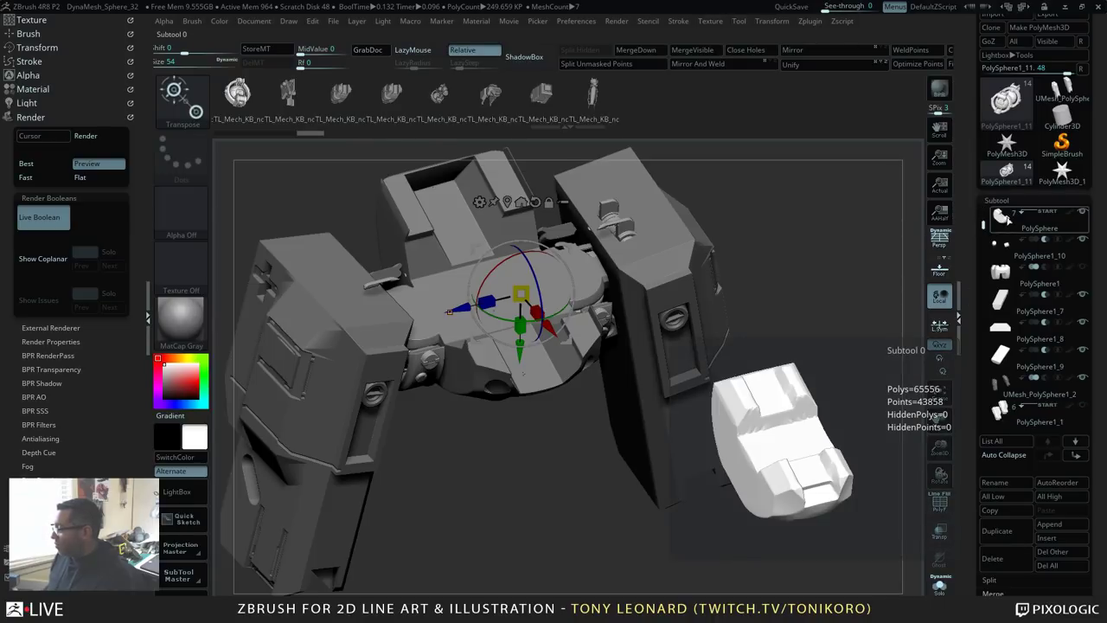
Step: Select the pelvis subtool and hide the ball-joint and leg subtools, leaving only the pelvis boolean visible
key("Down")
left_click_drag(844, 415, 846, 382)
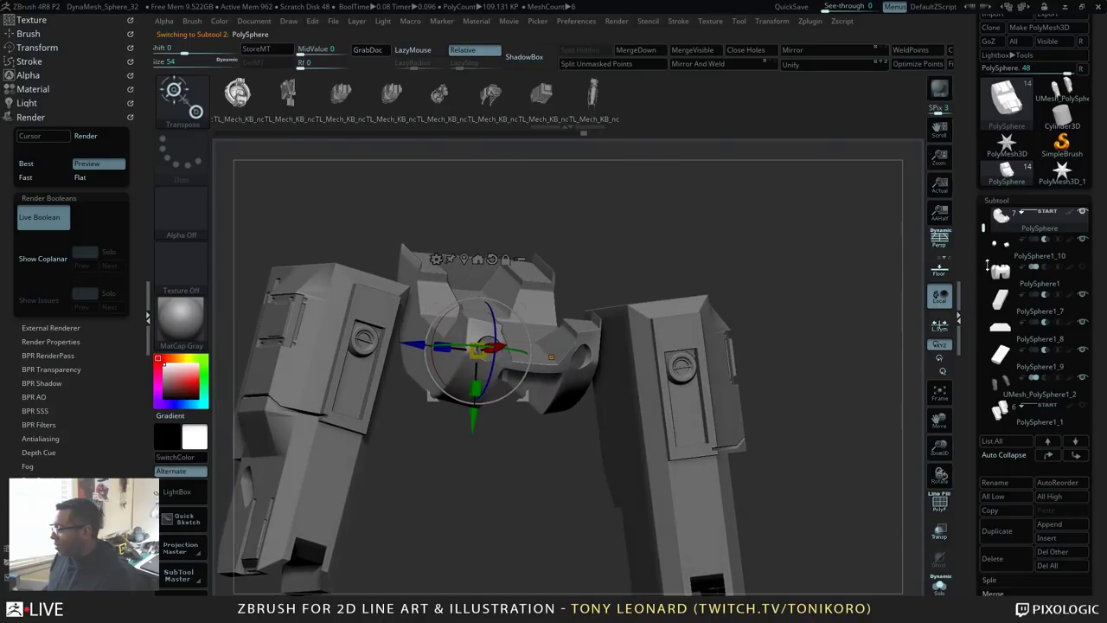
mouse_move(1007, 385)
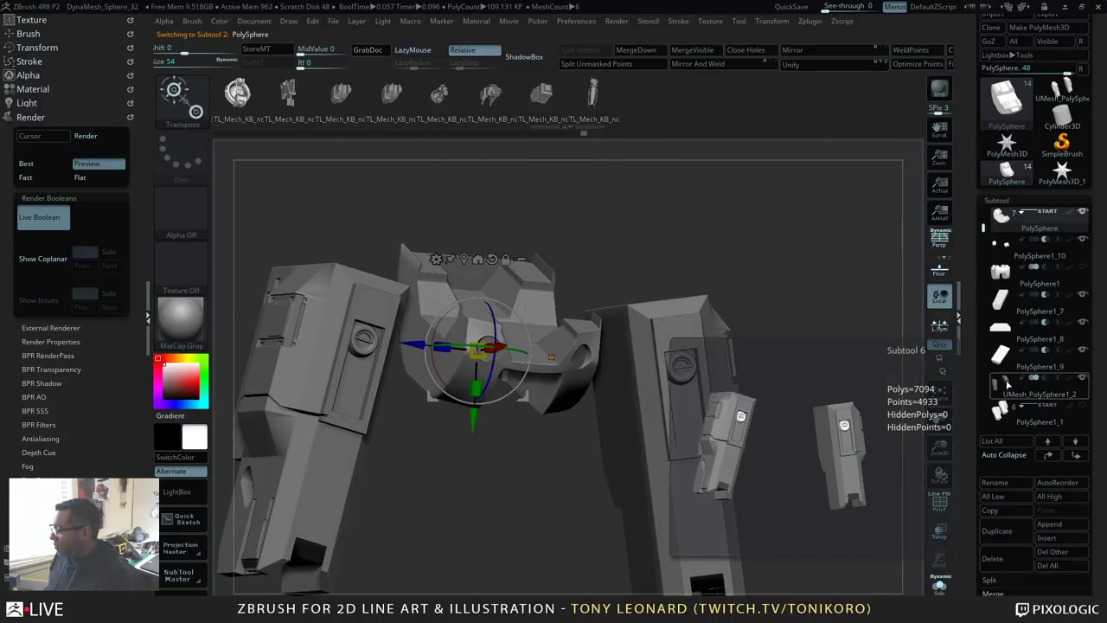
left_click(1084, 381)
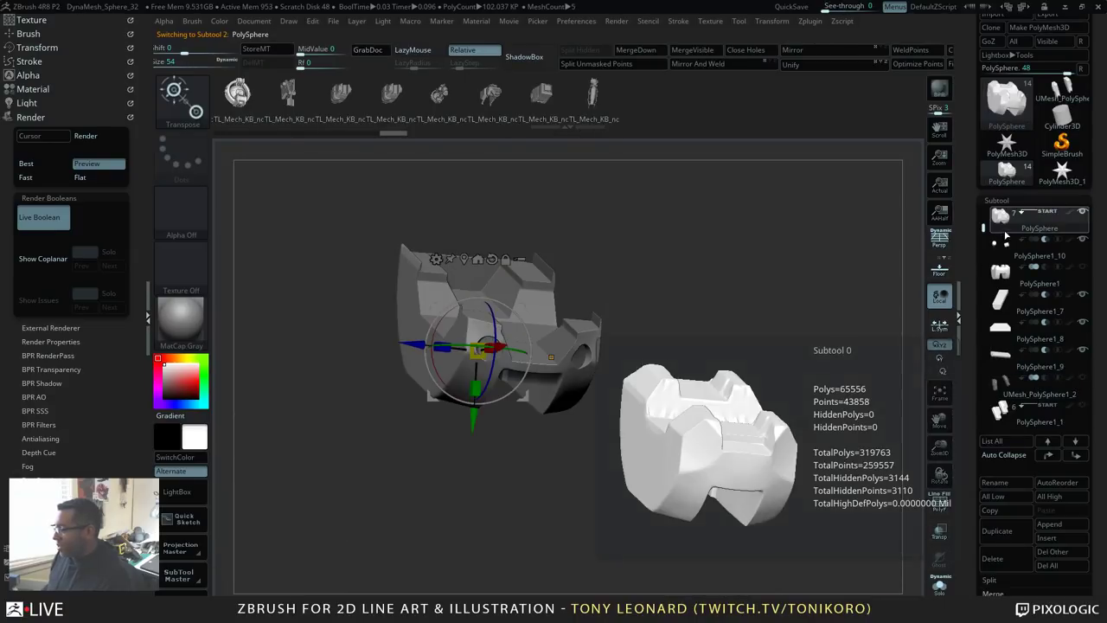
Step: Examine the isolated pelvis and its boolean cuts from the front, side and back
left_click_drag(812, 415, 786, 442)
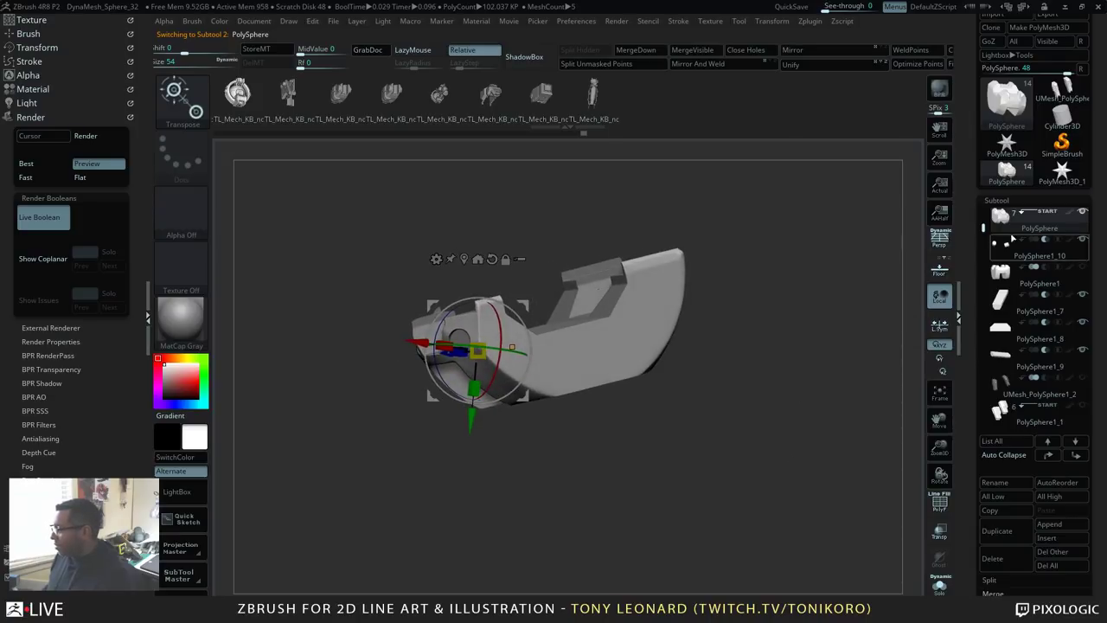
mouse_move(982, 226)
left_mouse_down()
mouse_move(971, 356)
mouse_move(980, 215)
left_mouse_up()
left_click_drag(822, 450, 782, 465)
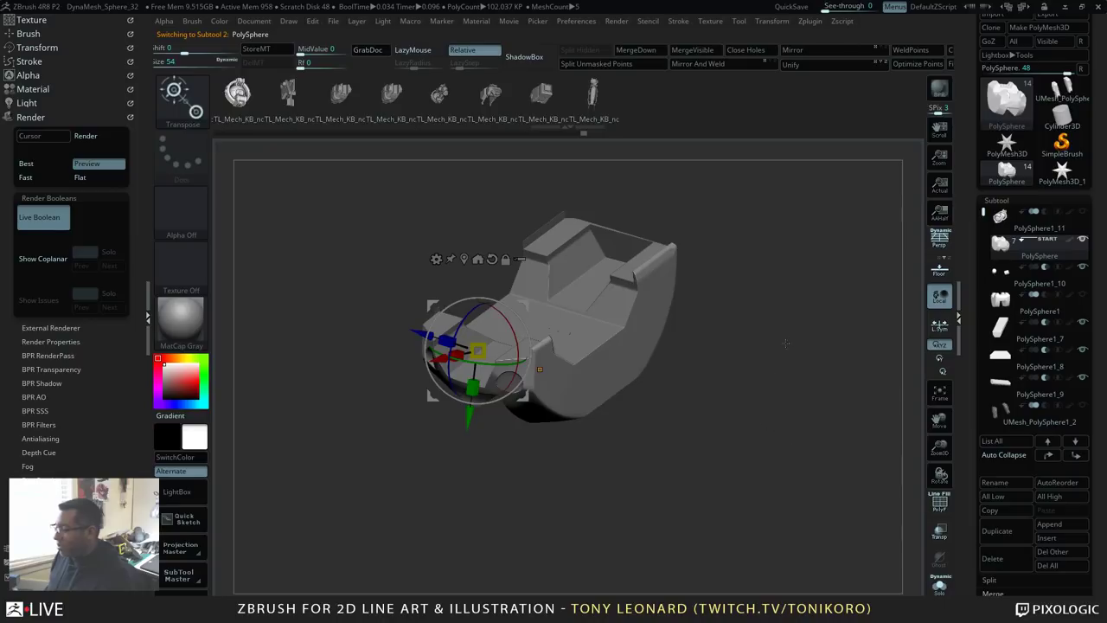
left_click_drag(787, 343, 809, 475, "alt")
left_click_drag(720, 192, 700, 206, "alt")
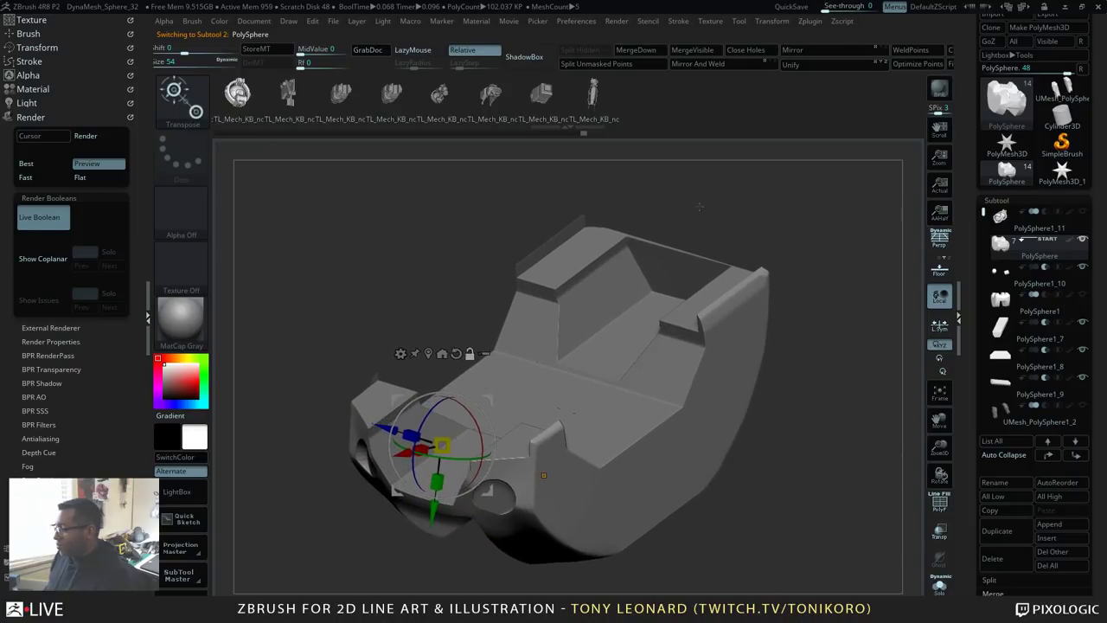
left_click_drag(433, 506, 430, 530)
left_click_drag(761, 410, 806, 494, "alt")
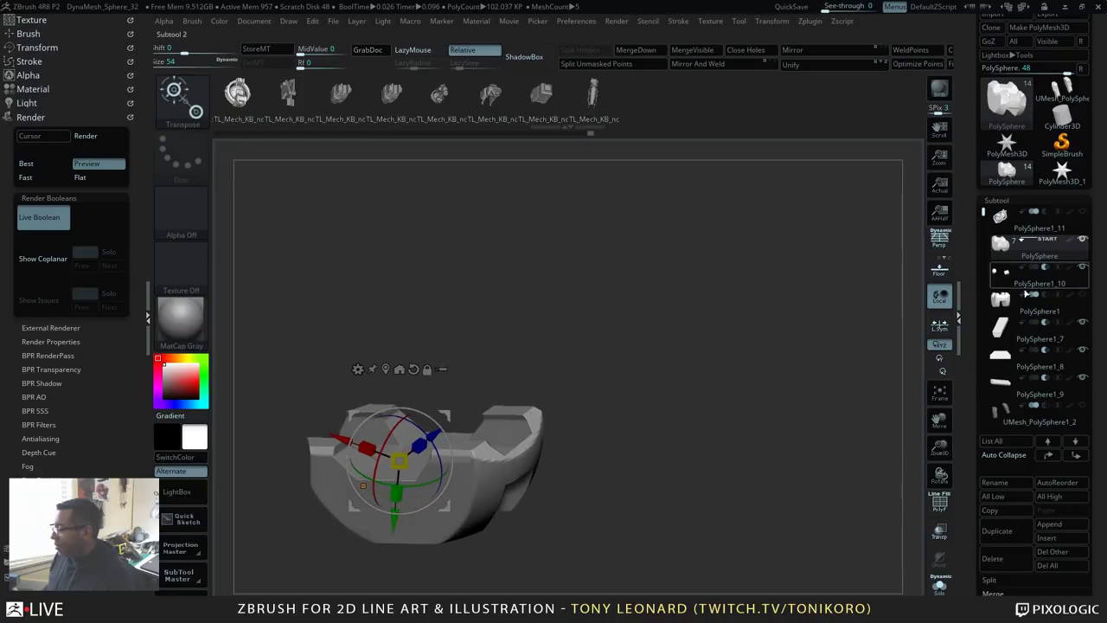
Step: Select the long subtractive block PolySphere1_7 and, with its wireframe displayed, shift it -0.073 along the length of the pelvis
left_click(1005, 334)
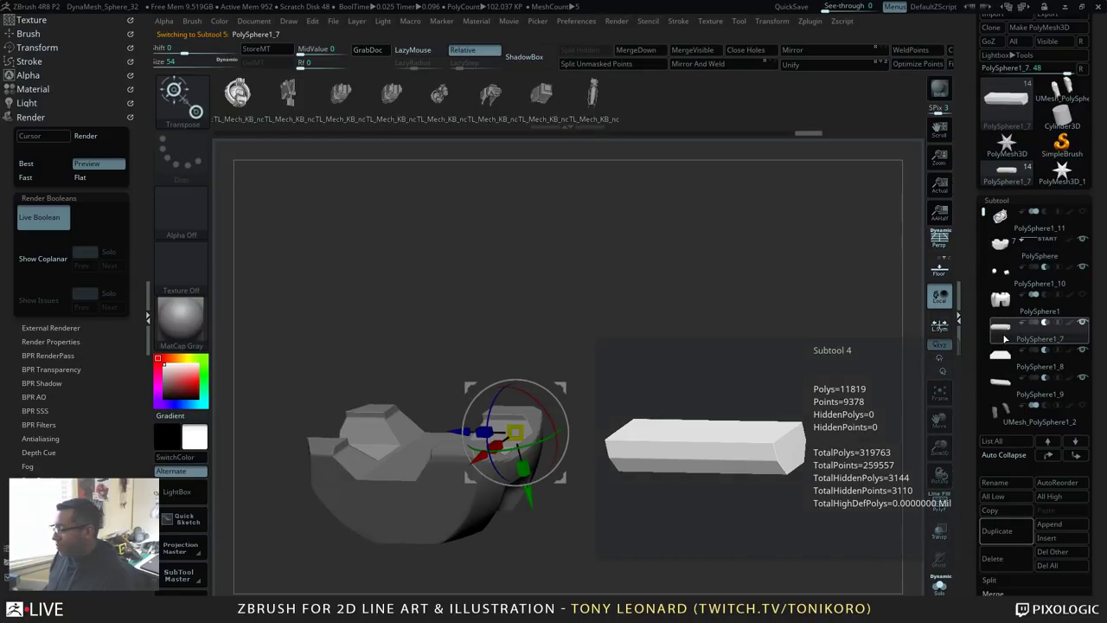
left_click_drag(717, 501, 764, 429, "alt")
key("shift+f")
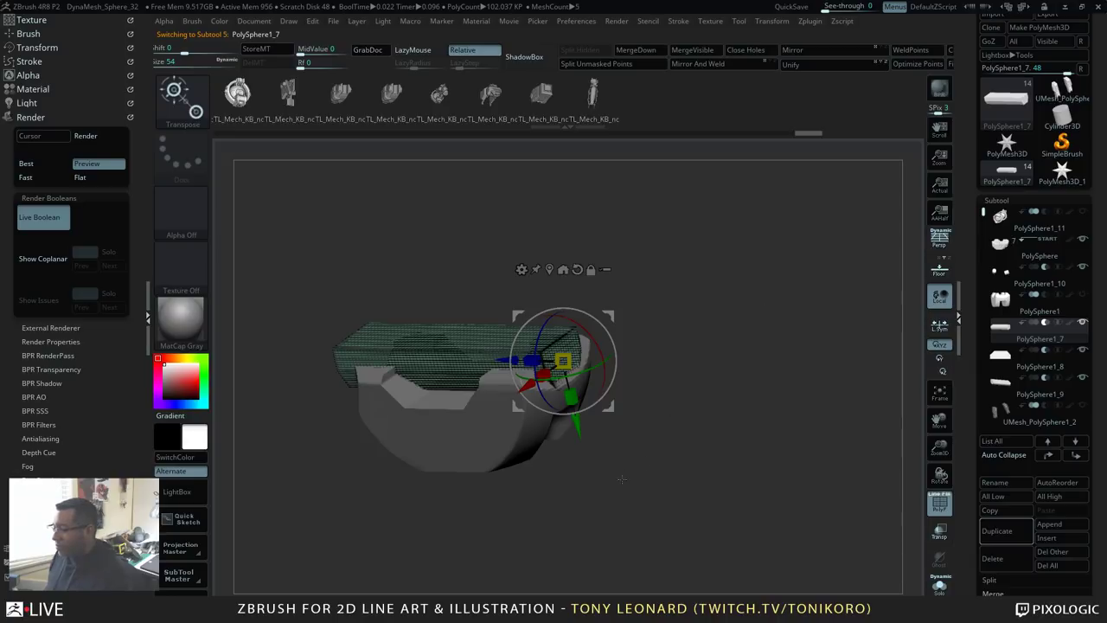
left_click_drag(622, 479, 605, 398)
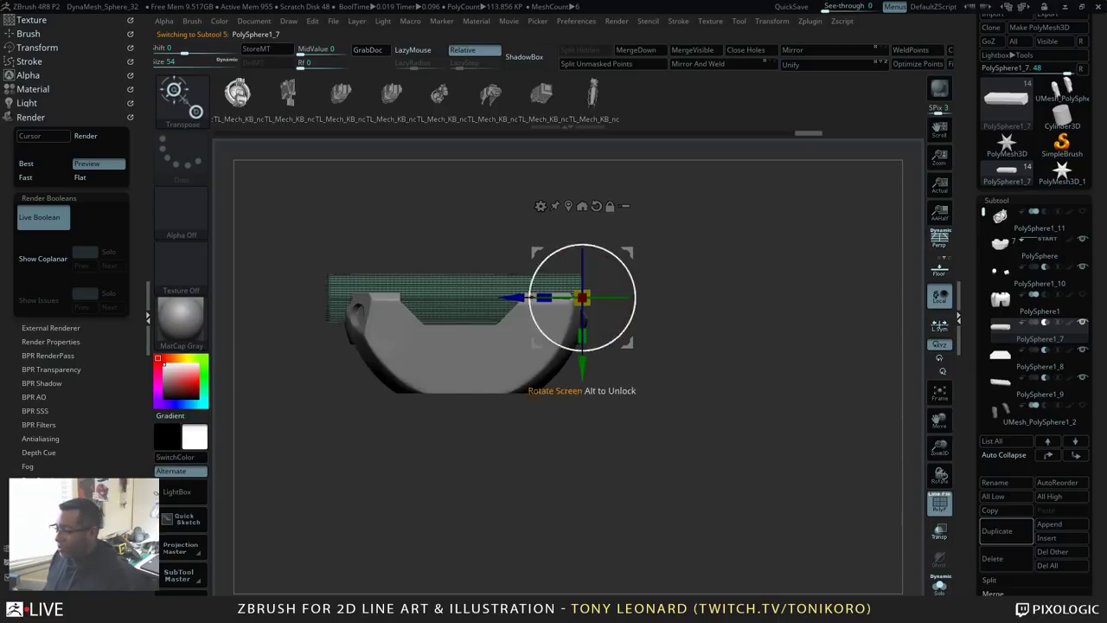
left_click_drag(512, 299, 519, 299)
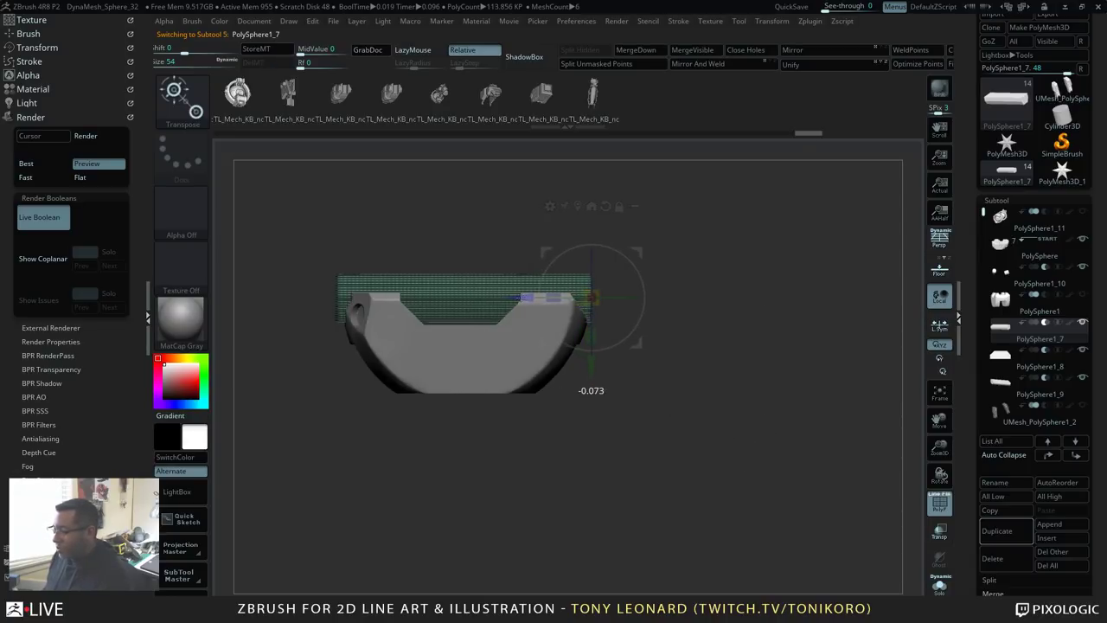
left_click_drag(786, 412, 759, 445)
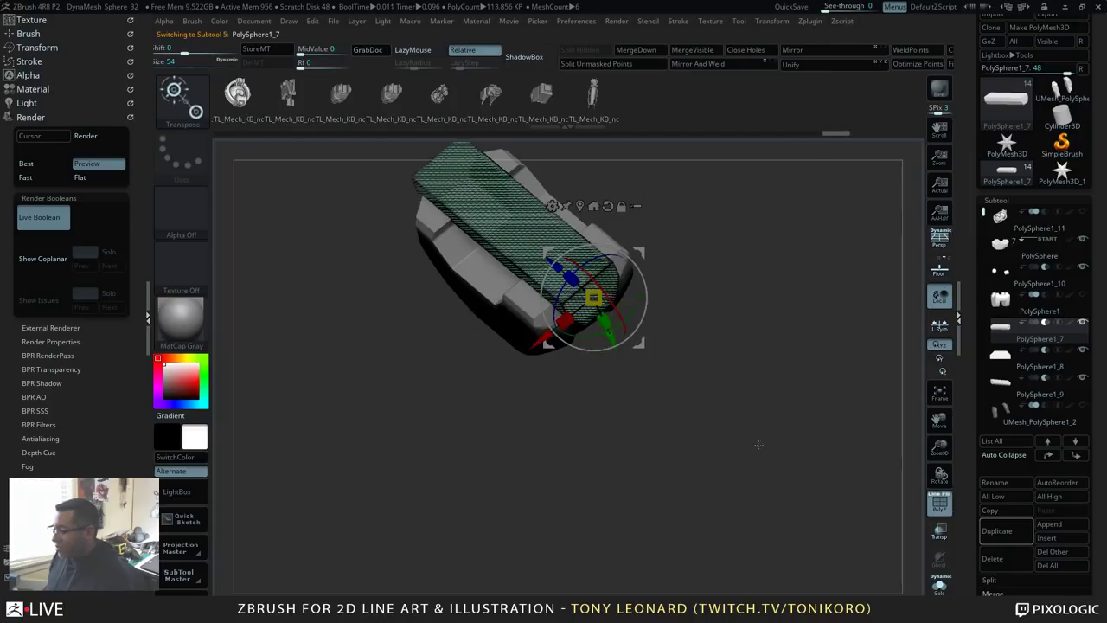
key("shift+f")
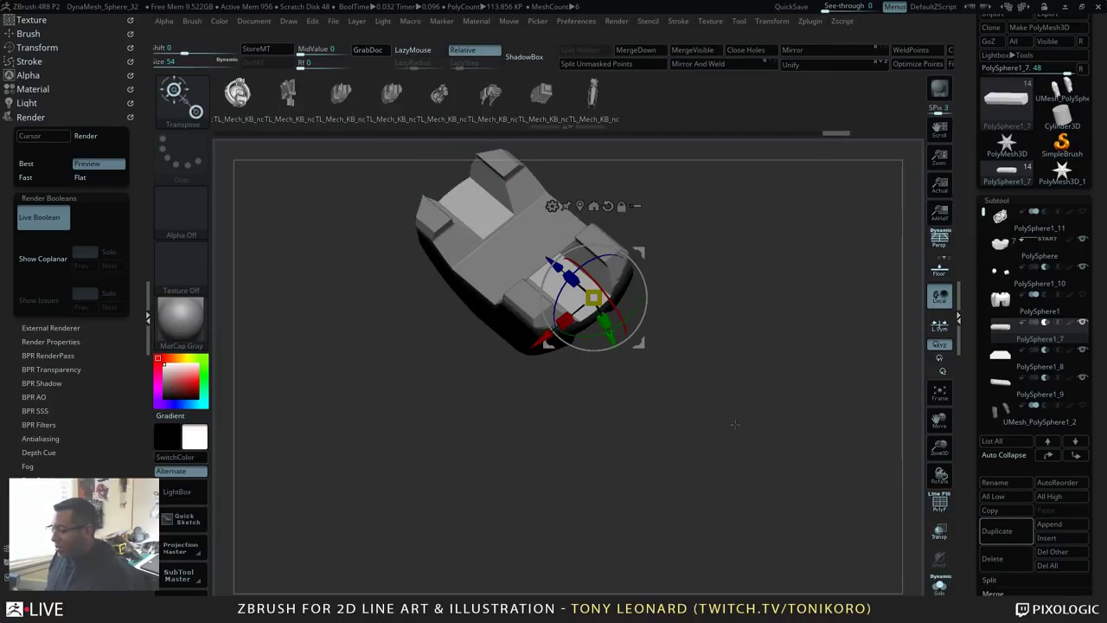
Step: Bake the visible pelvis and its subtractive cuts into a new mesh with Make Boolean Mesh
left_click_drag(725, 393, 846, 424)
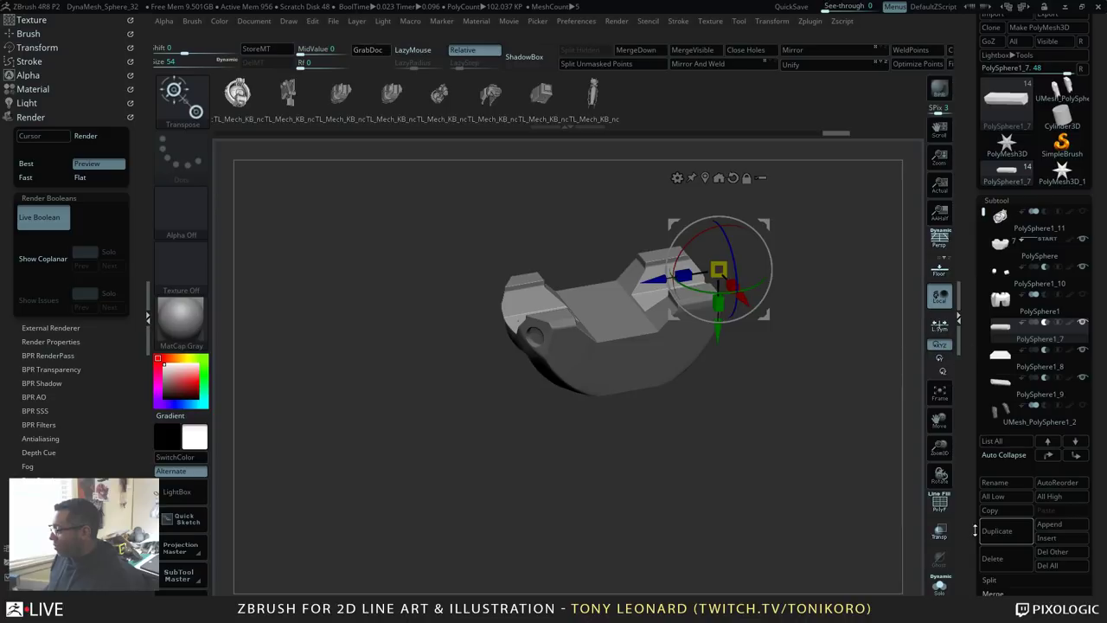
left_click_drag(975, 530, 881, 128)
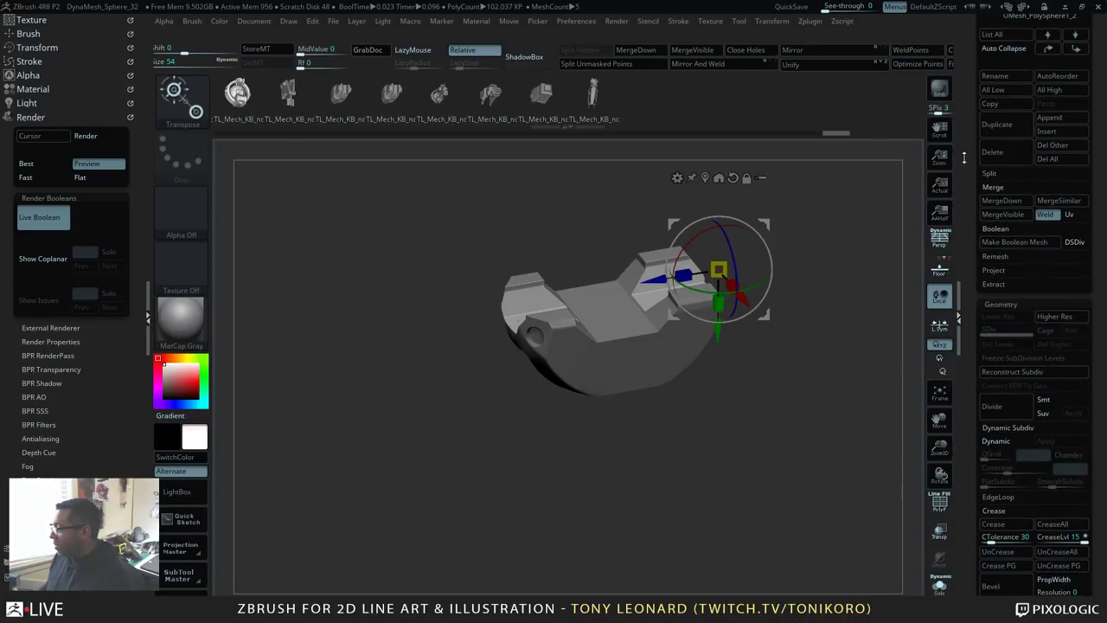
left_click(993, 188)
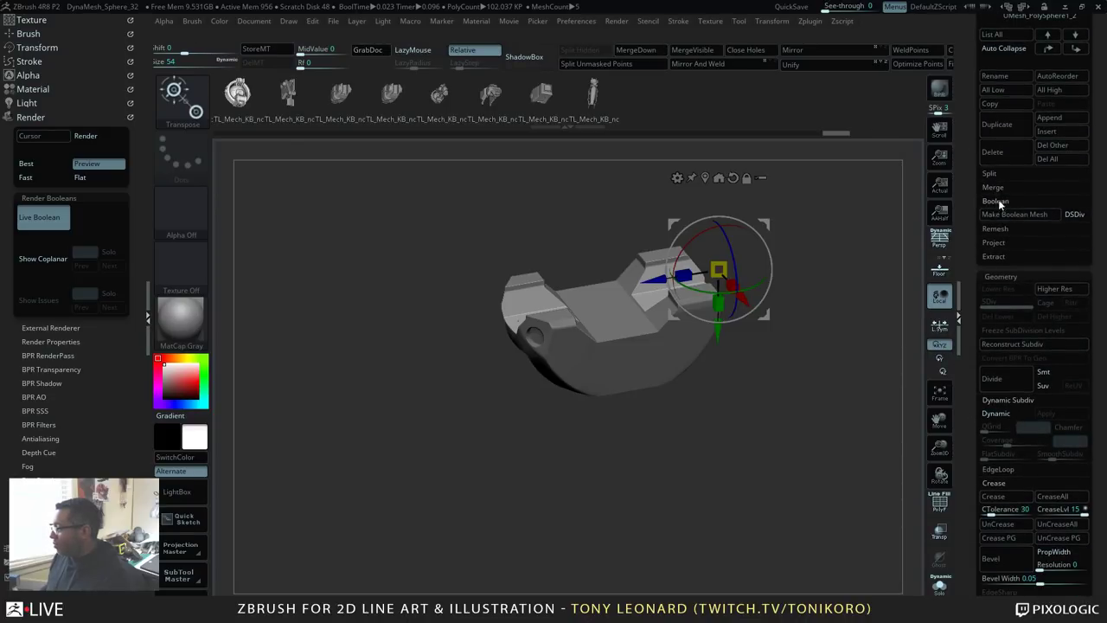
left_click(1025, 217)
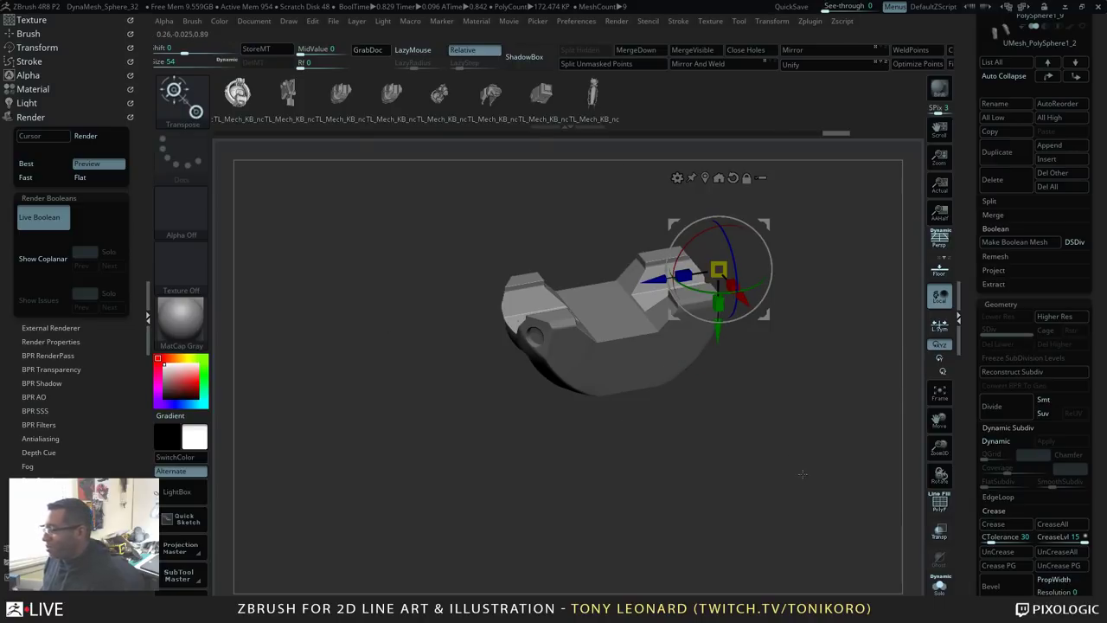
Step: Select the ball-joint subtool PolySphere1_11 and append the baked pelvis mesh UMesh_PolySphere1 to the subtool list
left_click_drag(803, 474, 799, 512, "alt")
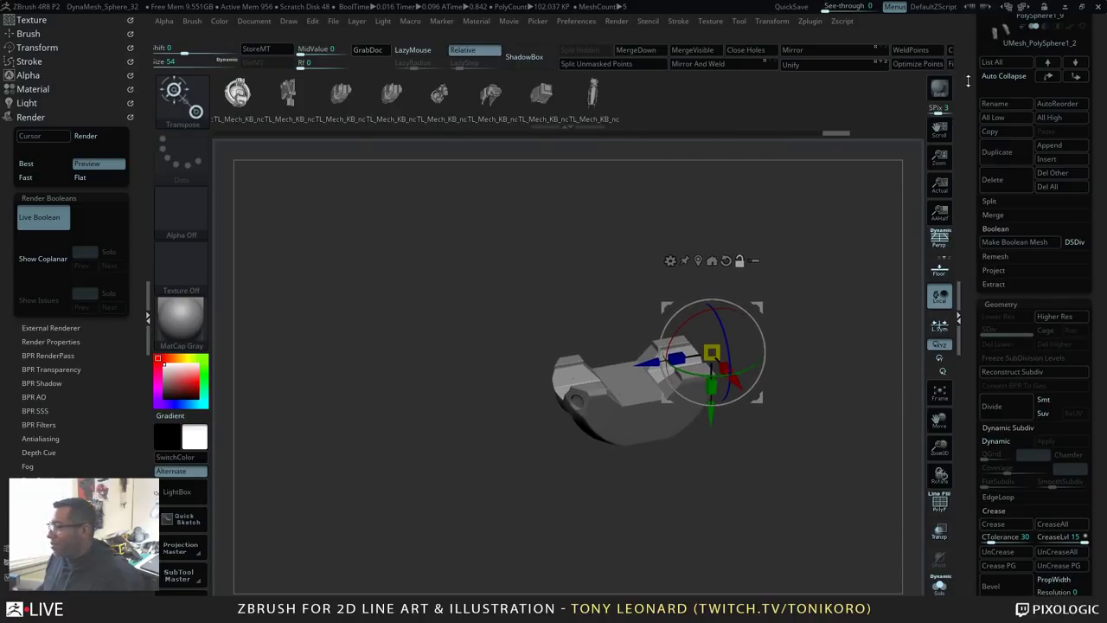
left_click_drag(968, 81, 969, 439)
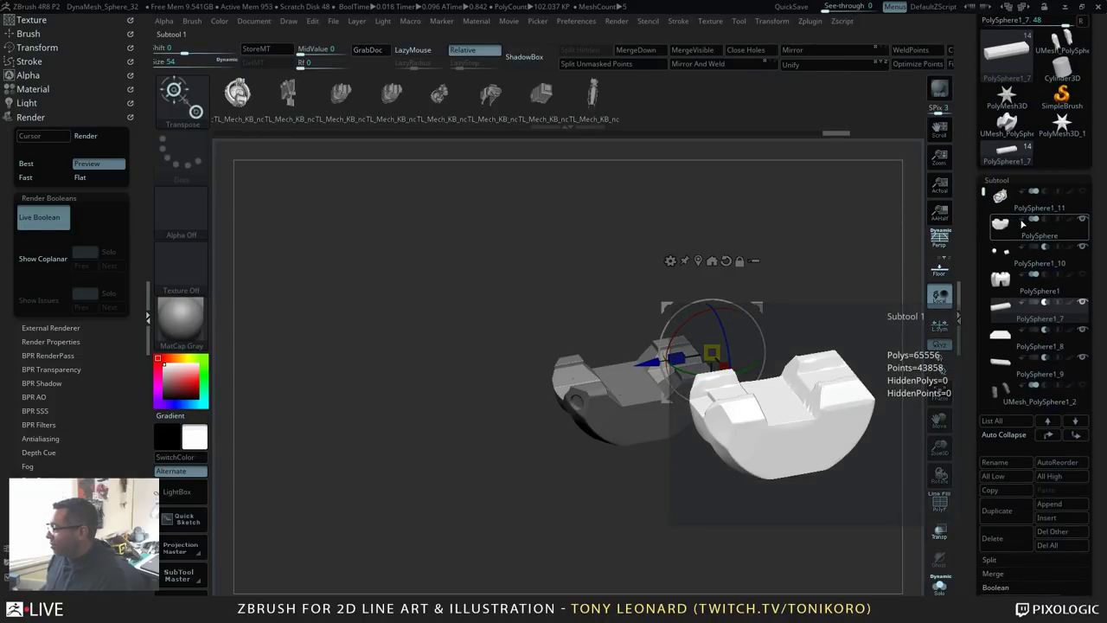
left_click(1043, 222)
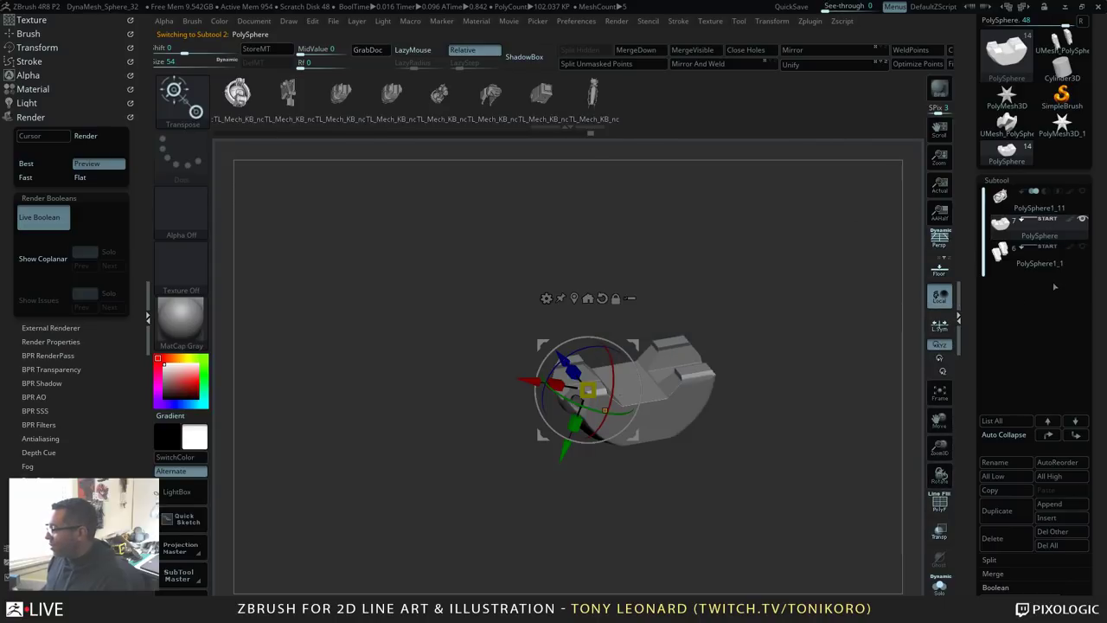
left_click(1007, 208)
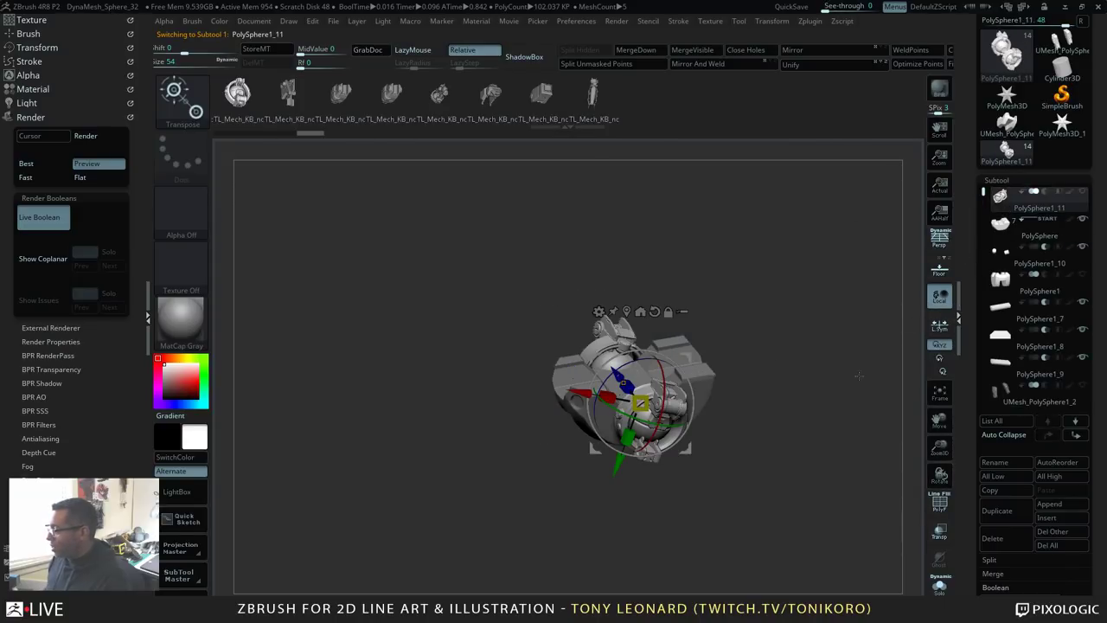
left_click_drag(859, 376, 845, 432)
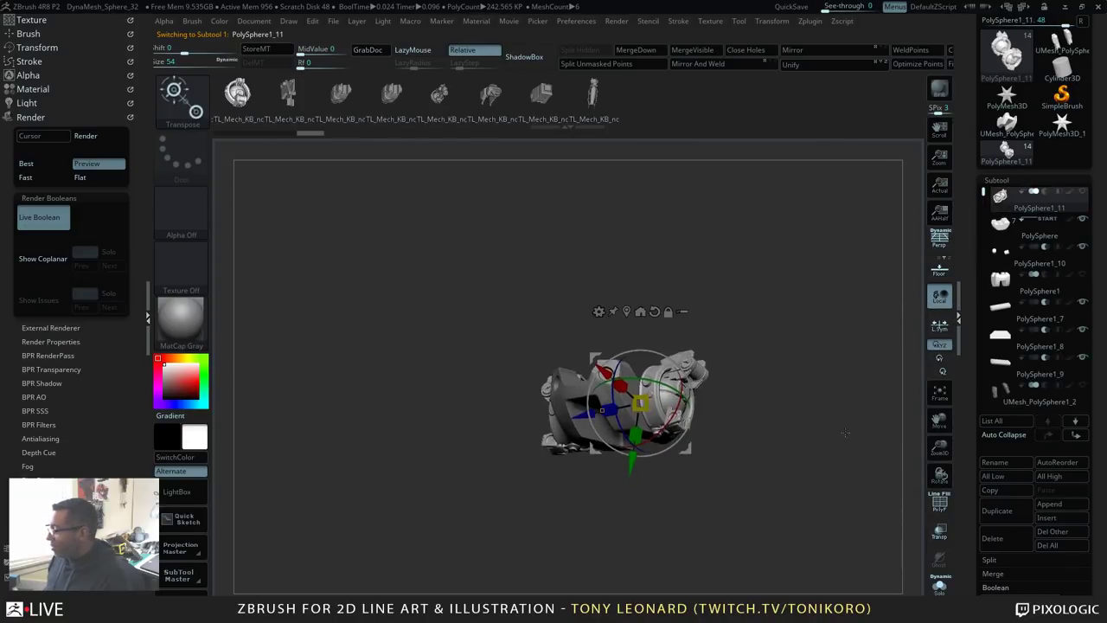
mouse_move(1085, 222)
left_click(1045, 221)
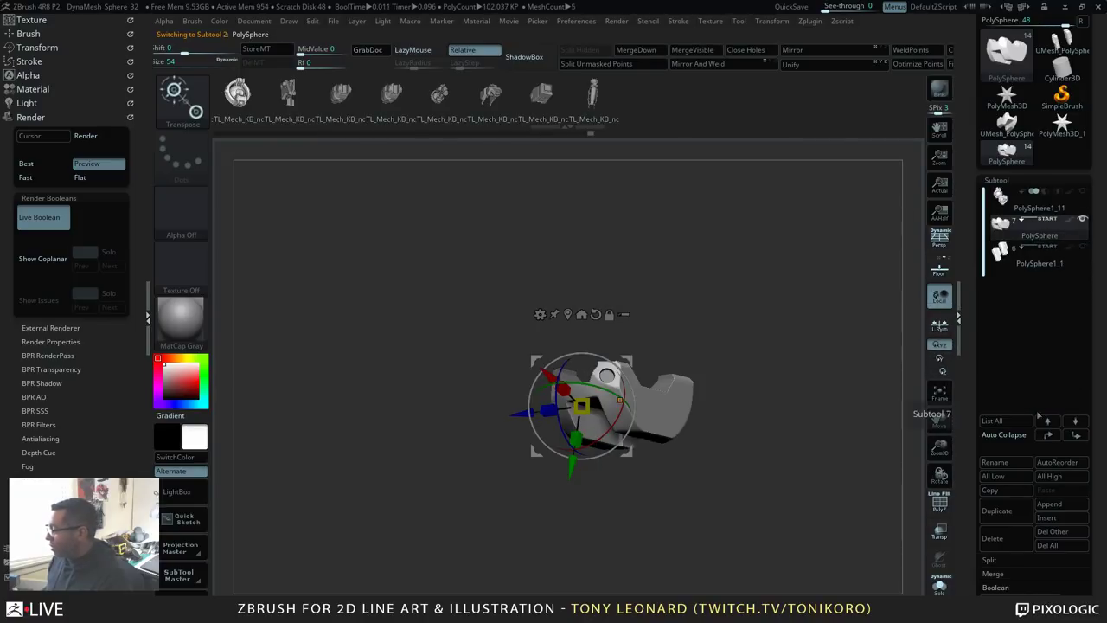
left_click(1001, 202)
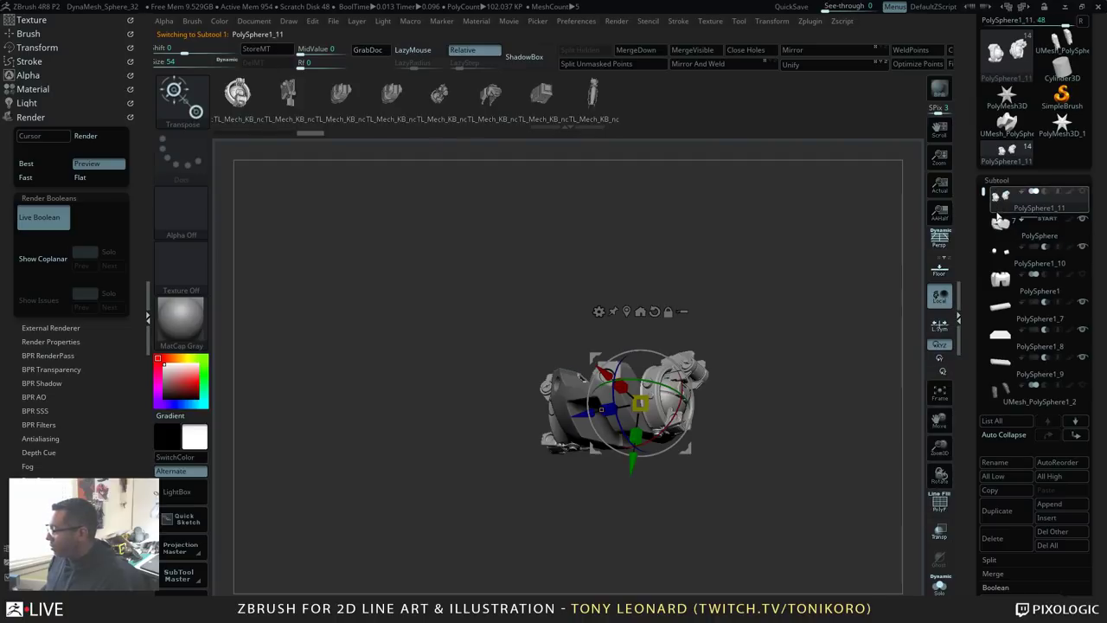
left_click(1065, 504)
left_click(617, 464)
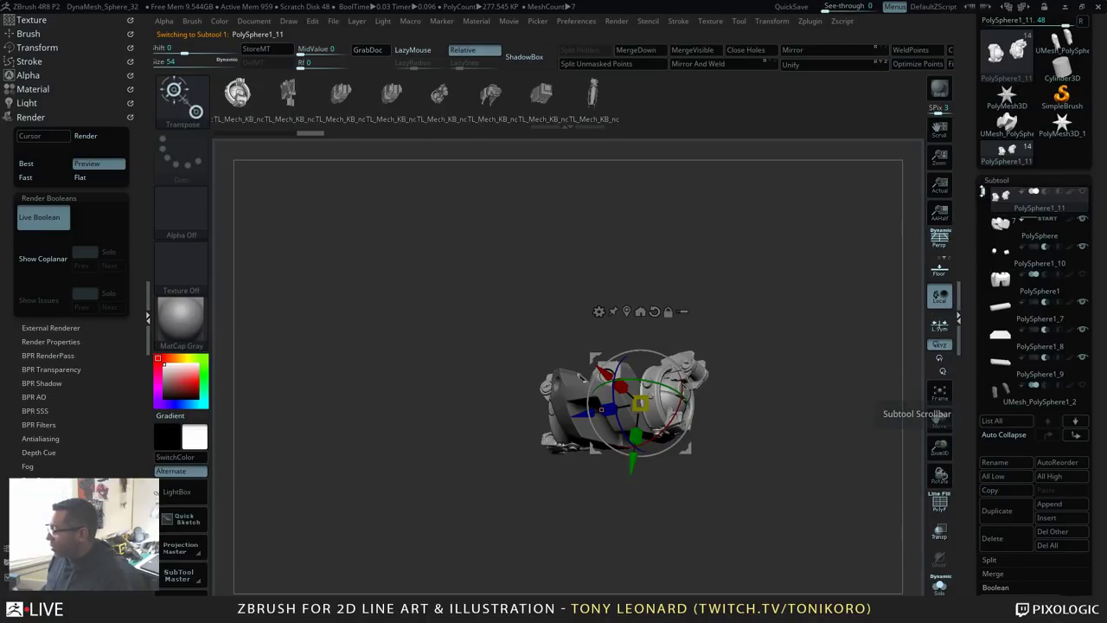
scroll(1006, 304, "down", 5)
mouse_move(1016, 298)
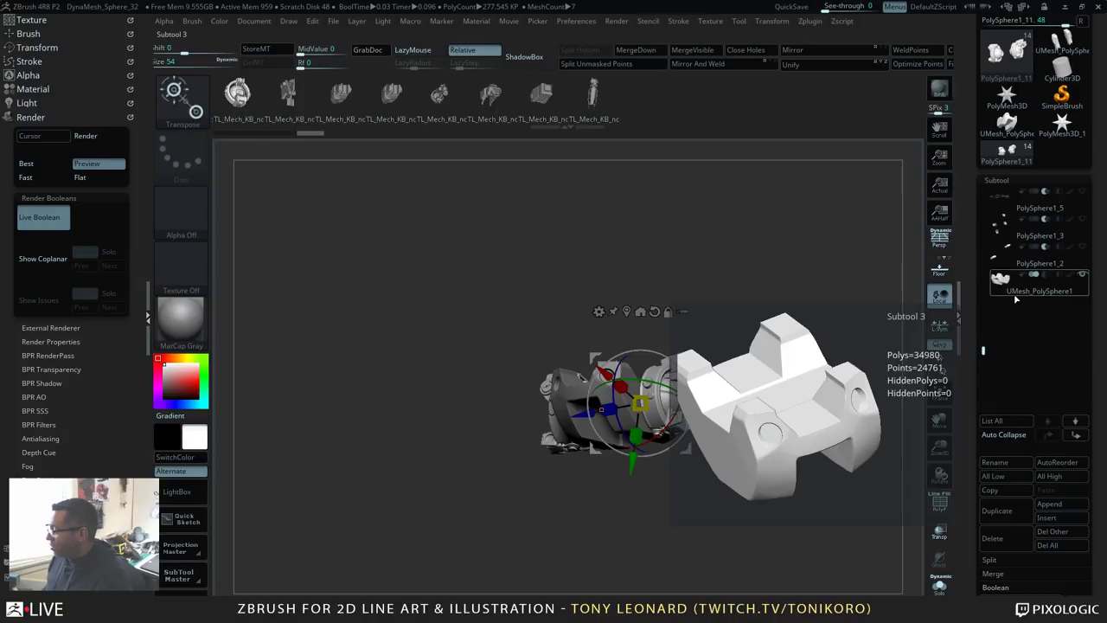
key("ctrl+shift+d")
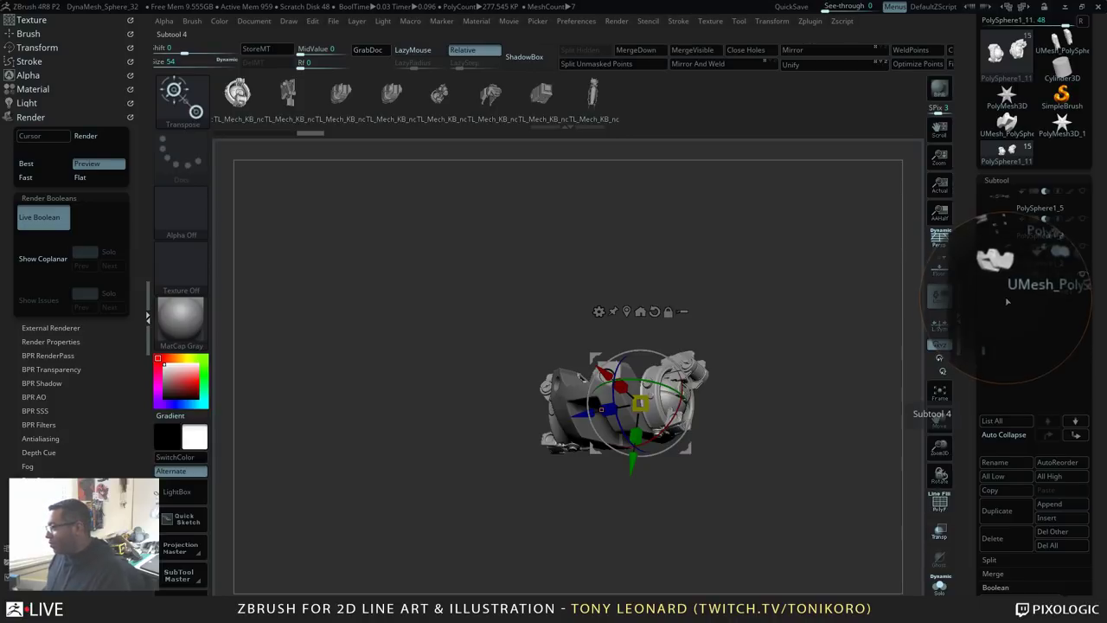
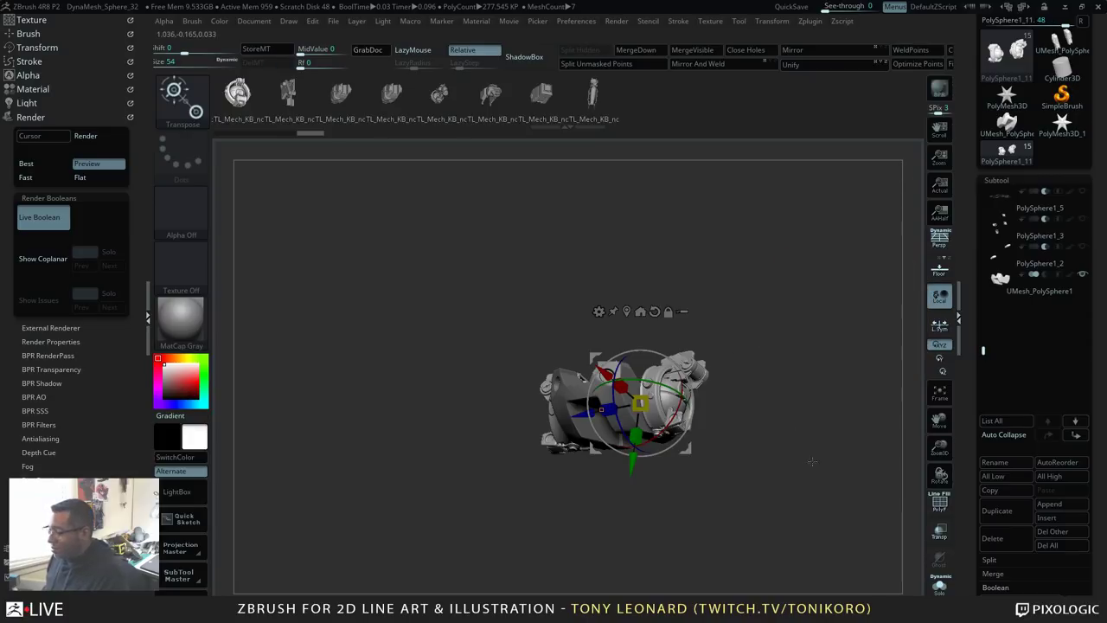
Step: Raise the ball joints about 0.147 relative to the pelvis
left_click_drag(821, 495, 692, 395, "alt")
left_click_drag(491, 359, 495, 334)
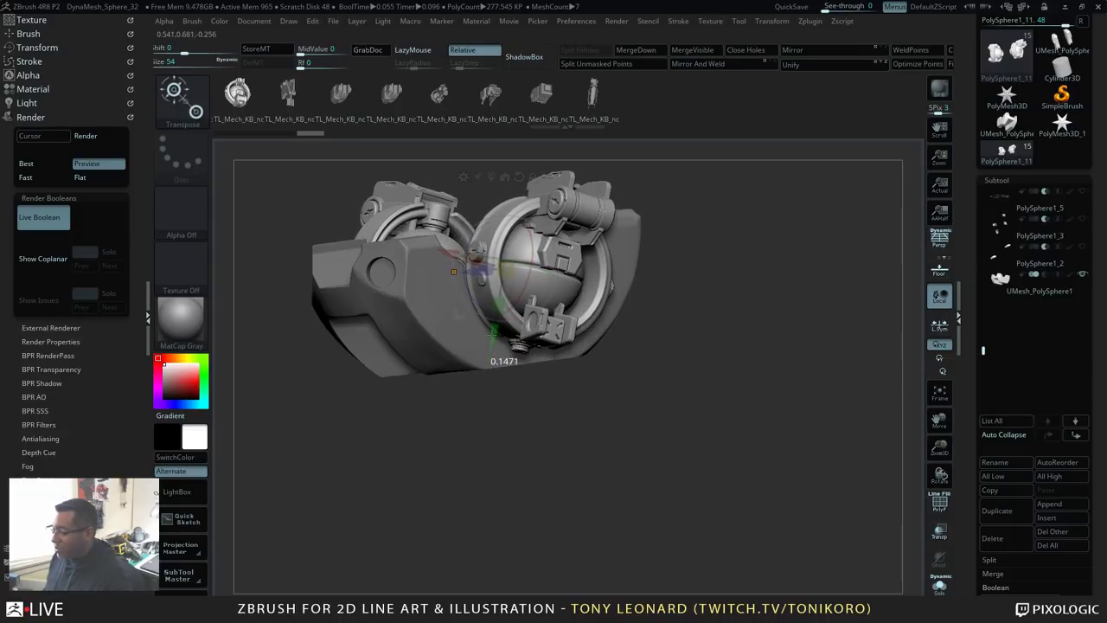
left_click_drag(831, 426, 805, 422)
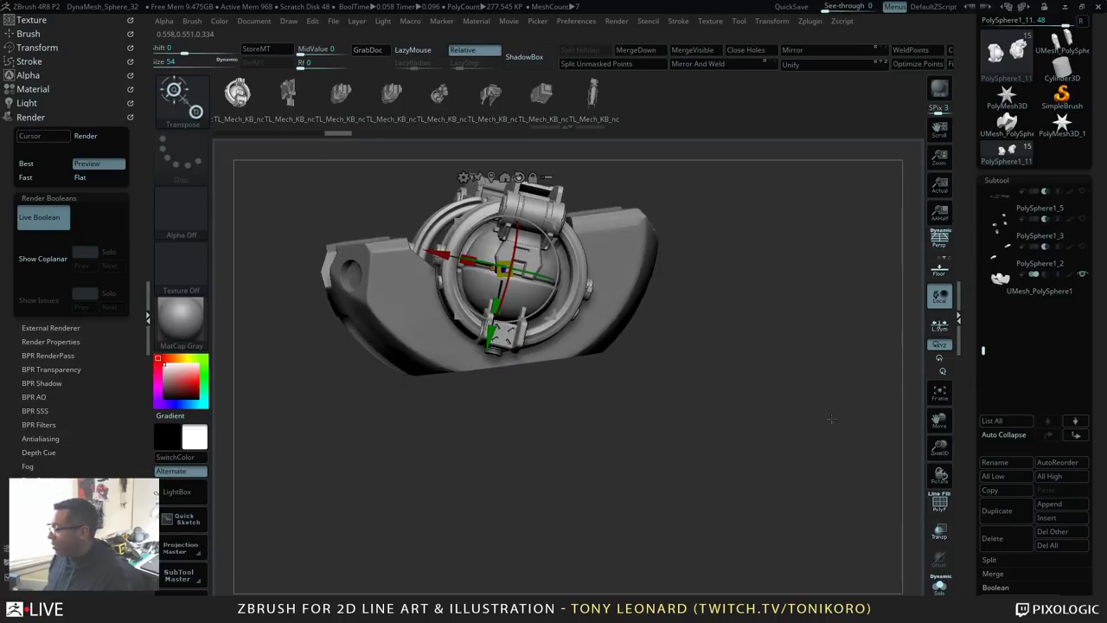
Step: Reorder the baked pelvis subtool UMesh_PolySphere1 directly below PolySphere1_11 and hide the original pelvis boolean parts
left_click(1042, 293)
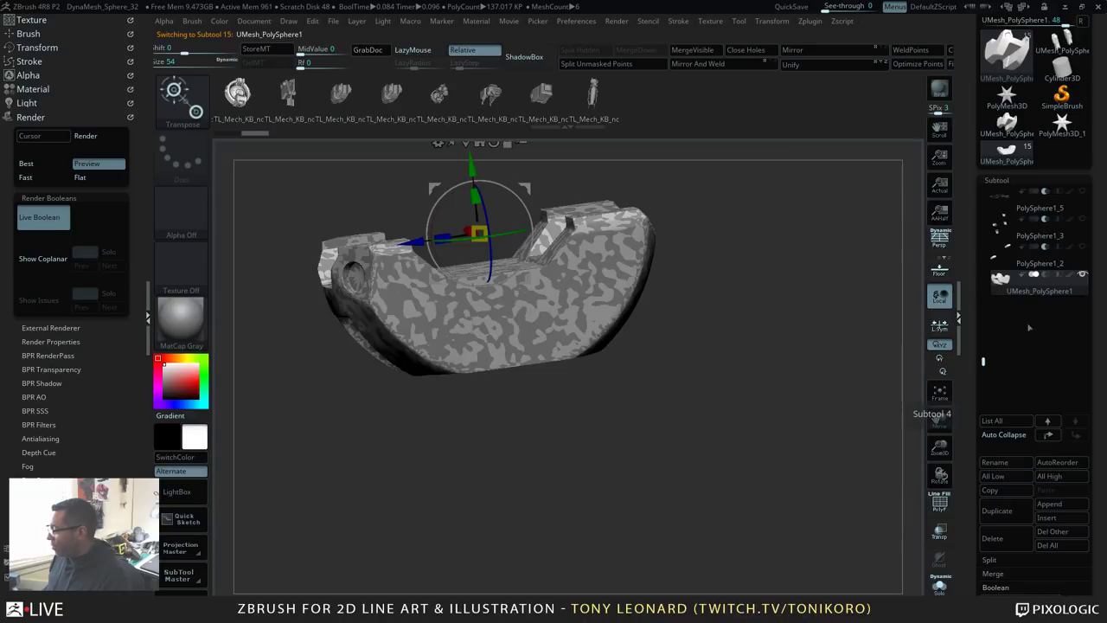
left_click(1048, 435)
left_click(1049, 435)
left_click(1048, 435)
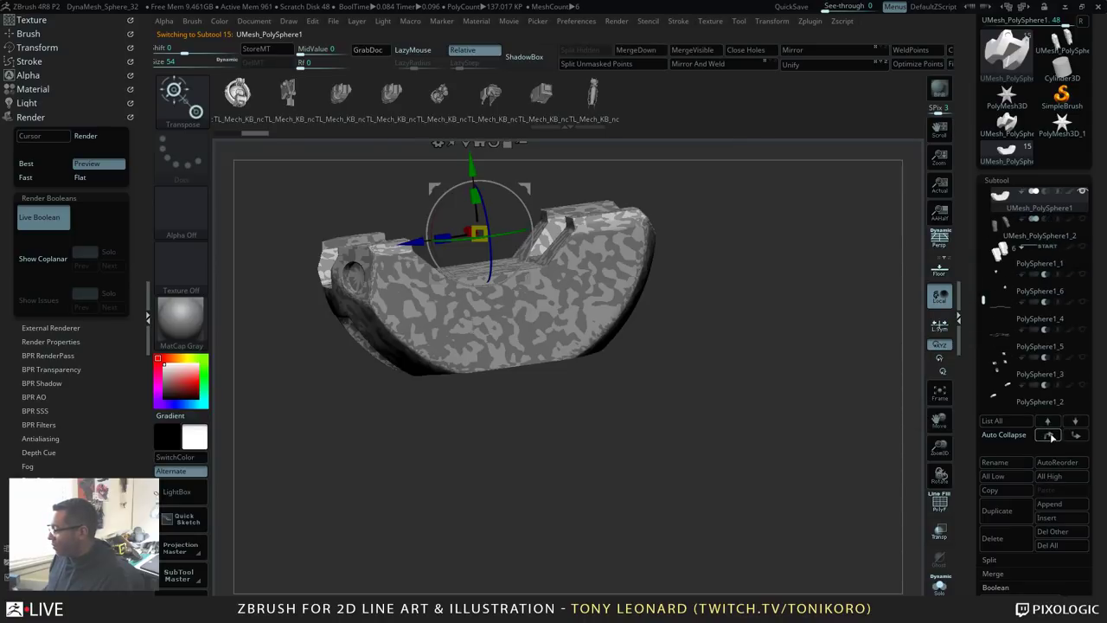
left_click(1048, 435)
left_click(1048, 436)
left_click(1049, 435)
left_click(1048, 435)
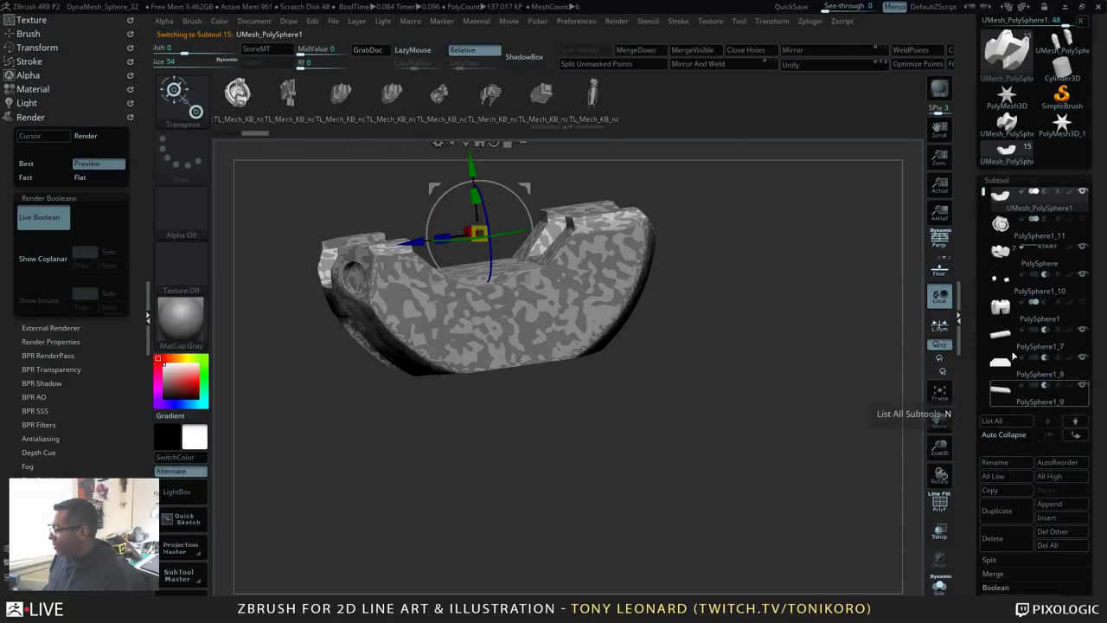
left_click(1075, 435)
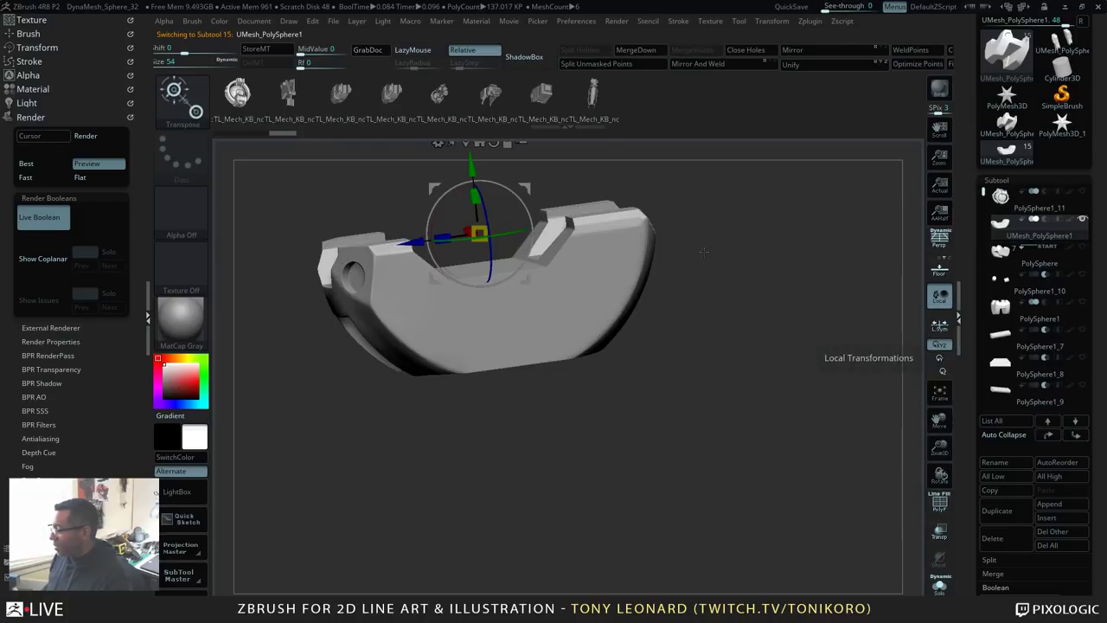
Step: Show the ball-joint subtool together with the baked pelvis and lower the pelvis slightly in the front view
left_click_drag(764, 389, 811, 477)
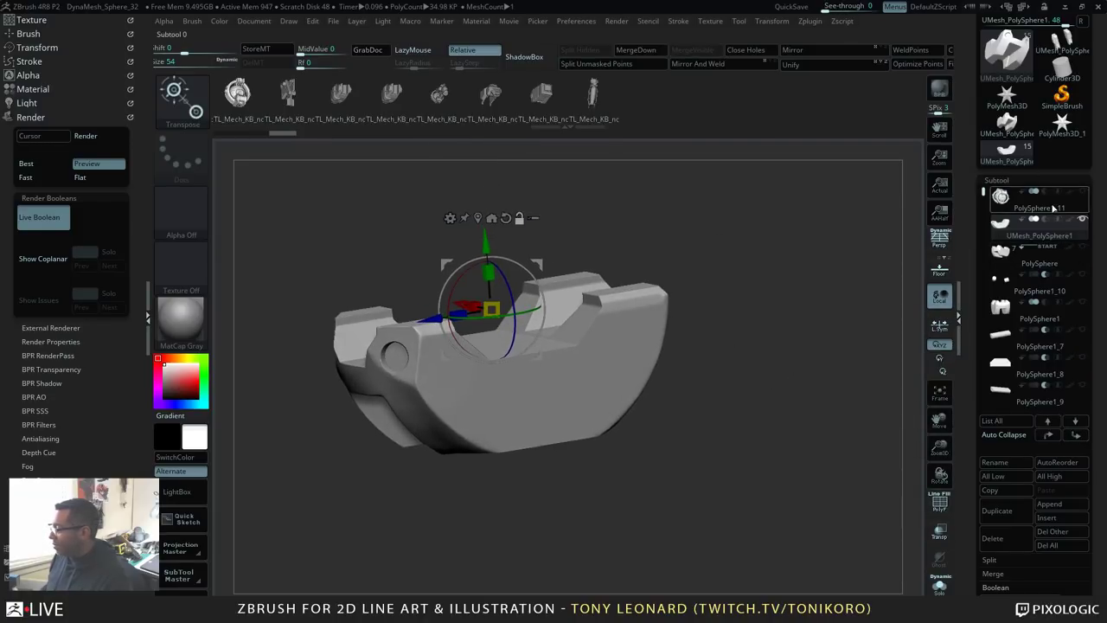
left_click(1083, 192)
left_click_drag(776, 388, 793, 424, "alt")
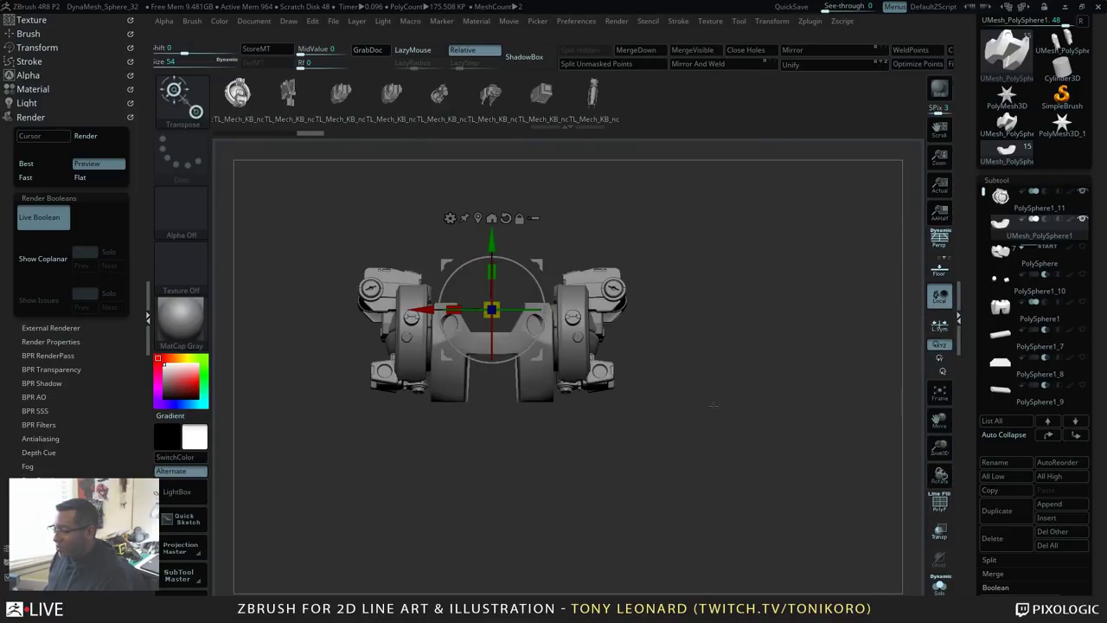
left_click_drag(714, 405, 731, 442, "alt")
left_click_drag(510, 280, 513, 288)
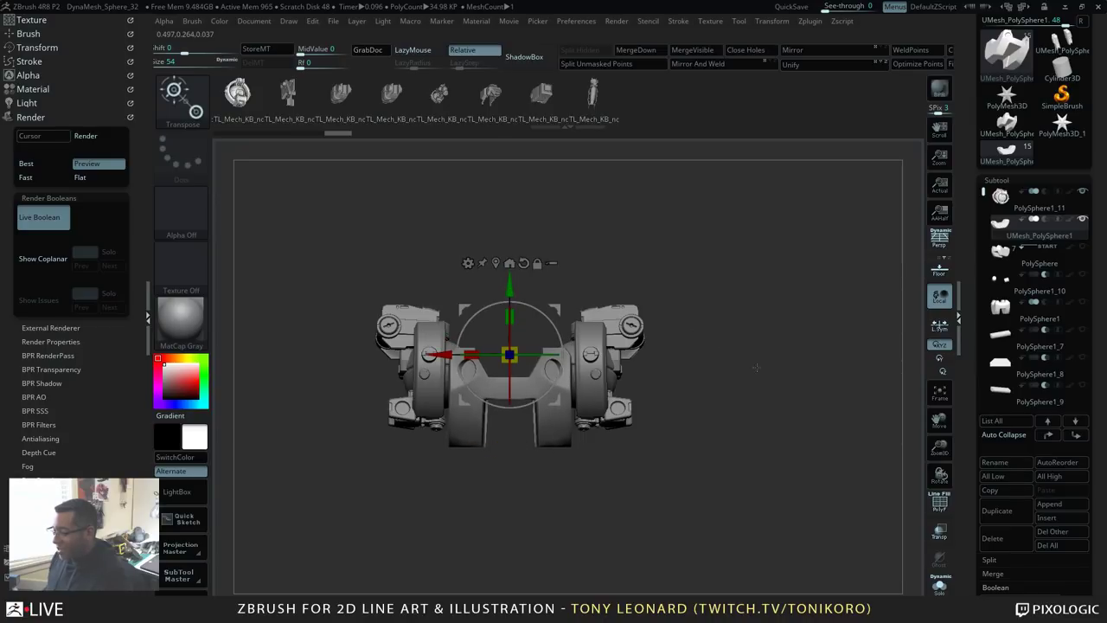
Step: Select the ball joints in the side view and rotate them about 17.6 degrees to straighten them against the pelvis
left_click_drag(756, 366, 836, 456)
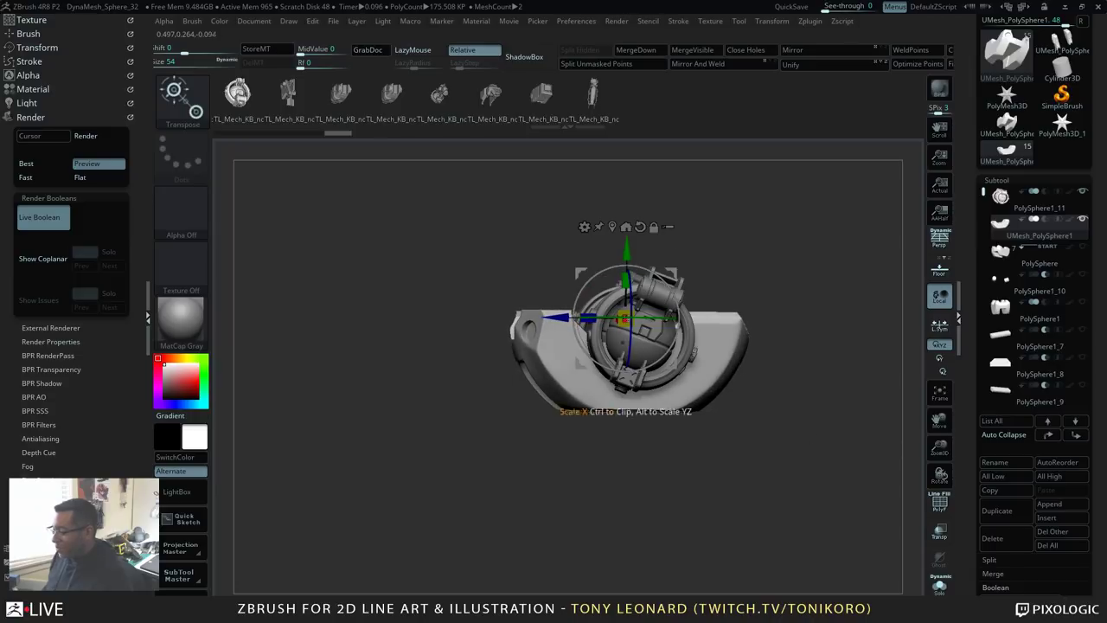
left_click(677, 373, "alt")
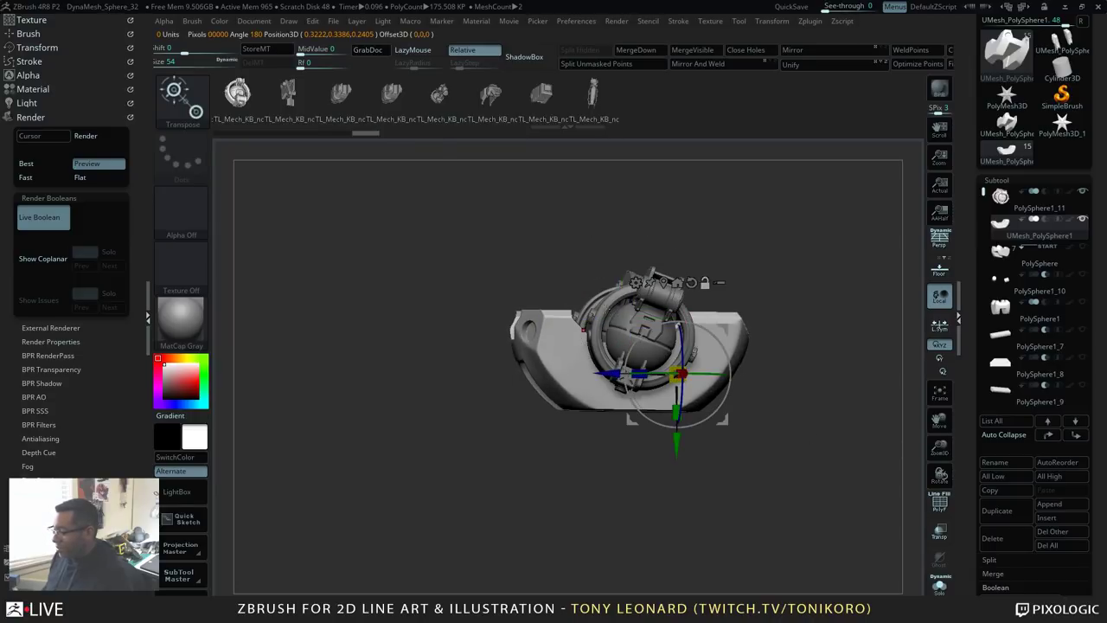
left_click(584, 329, "alt")
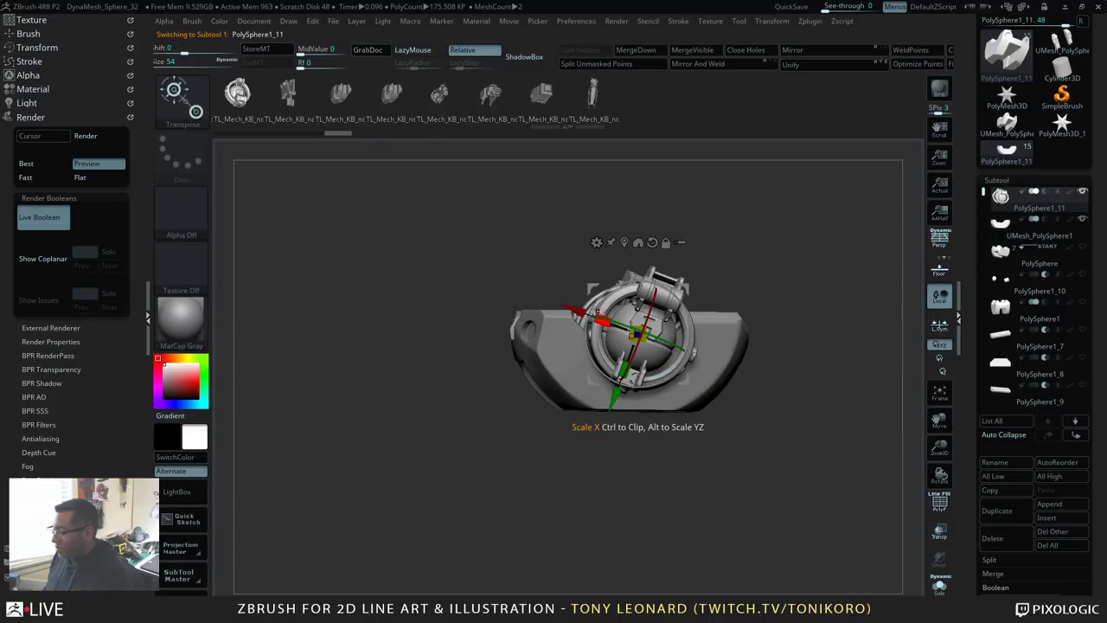
left_click_drag(597, 311, 576, 329)
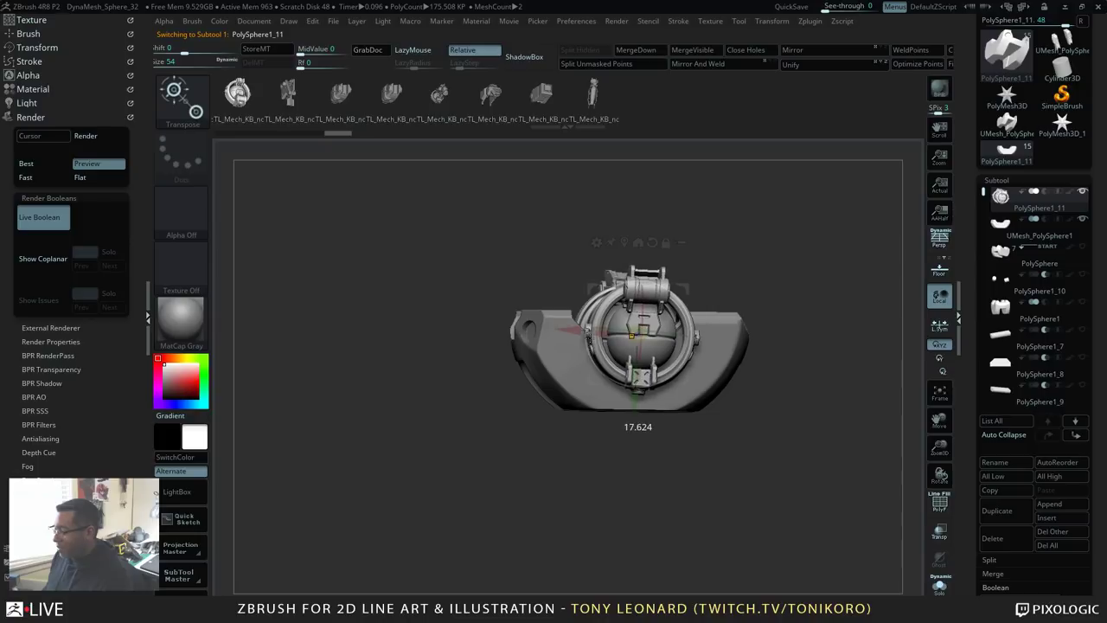
left_click_drag(761, 491, 812, 490)
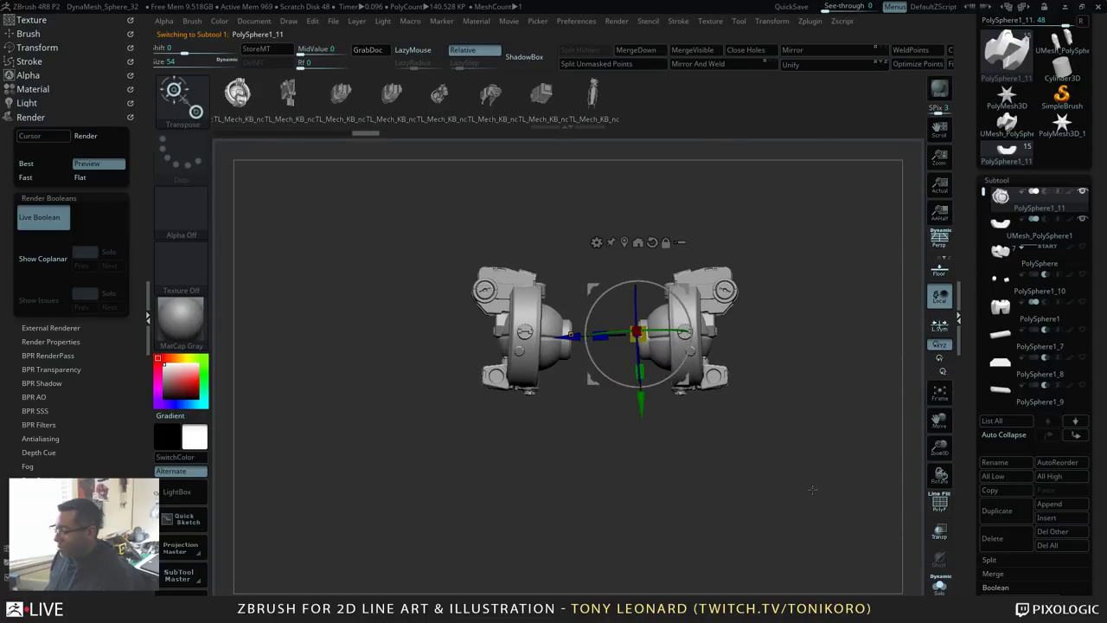
Step: Tilt the ball joints slightly in the front view and shift them a little along their sideways axis
left_click_drag(662, 284, 651, 283)
left_click_drag(578, 346, 574, 347)
left_click_drag(723, 490, 809, 506)
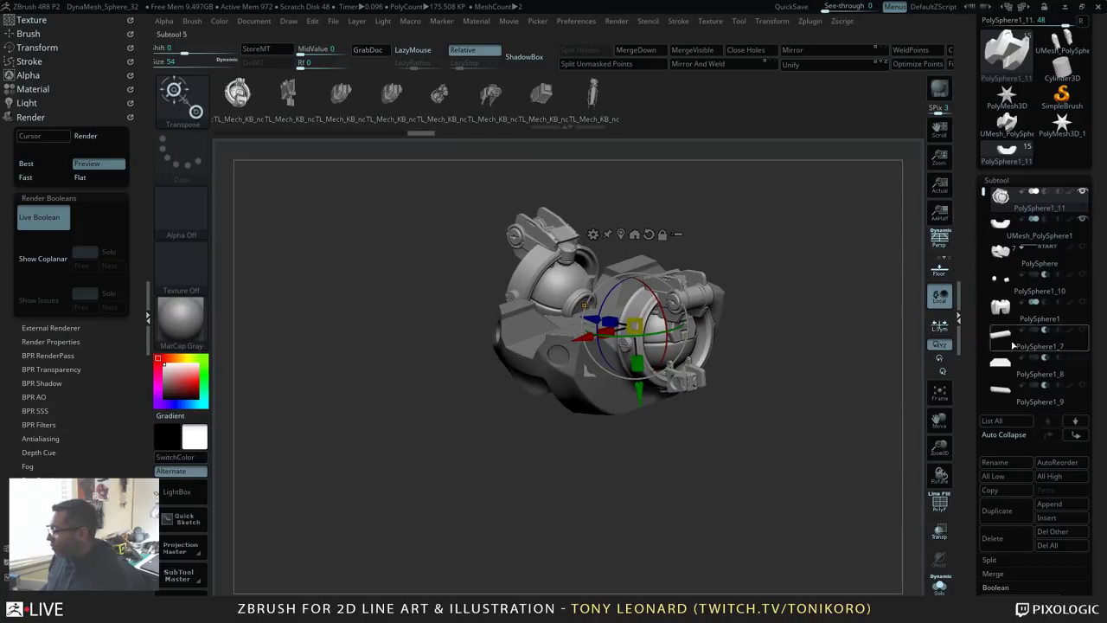
Step: Show the leg subtool UMesh_PolySphere1_2 and inspect the assembled pelvis, ball joints and legs from several angles
left_click_drag(983, 190, 984, 242)
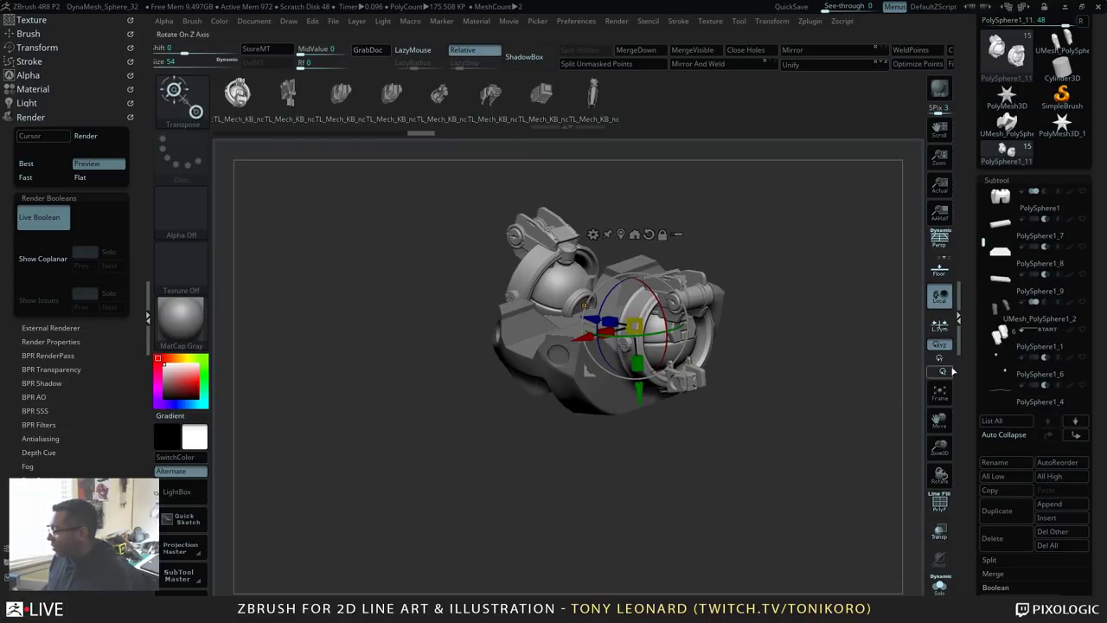
left_click(1081, 303)
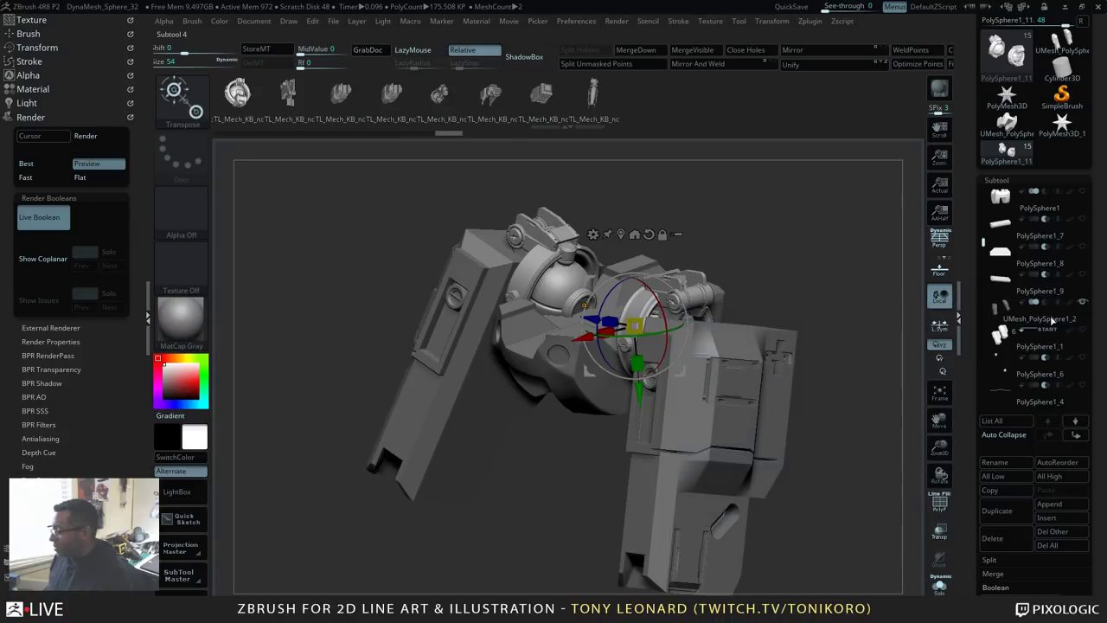
left_click_drag(852, 408, 791, 401)
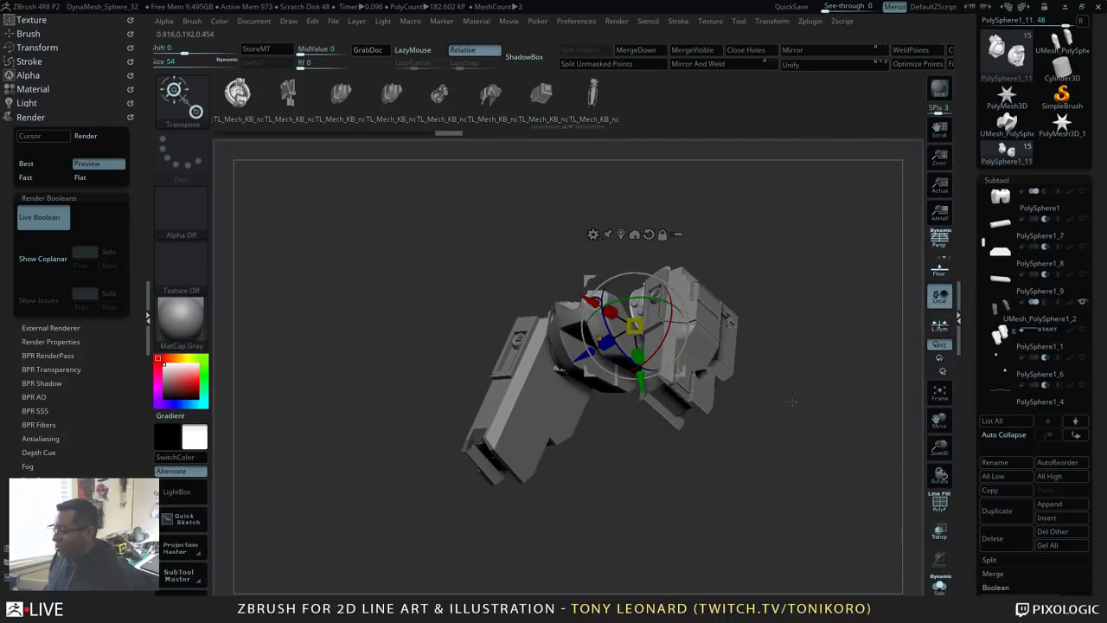
left_click_drag(755, 357, 735, 520)
left_click_drag(766, 536, 791, 518)
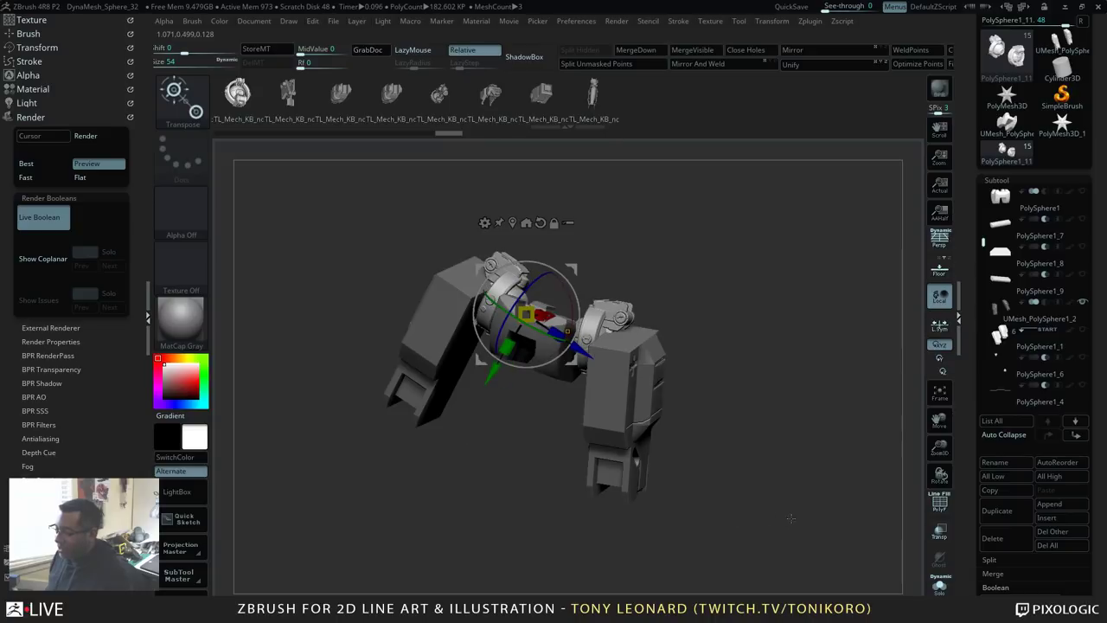
left_click_drag(813, 471, 890, 479)
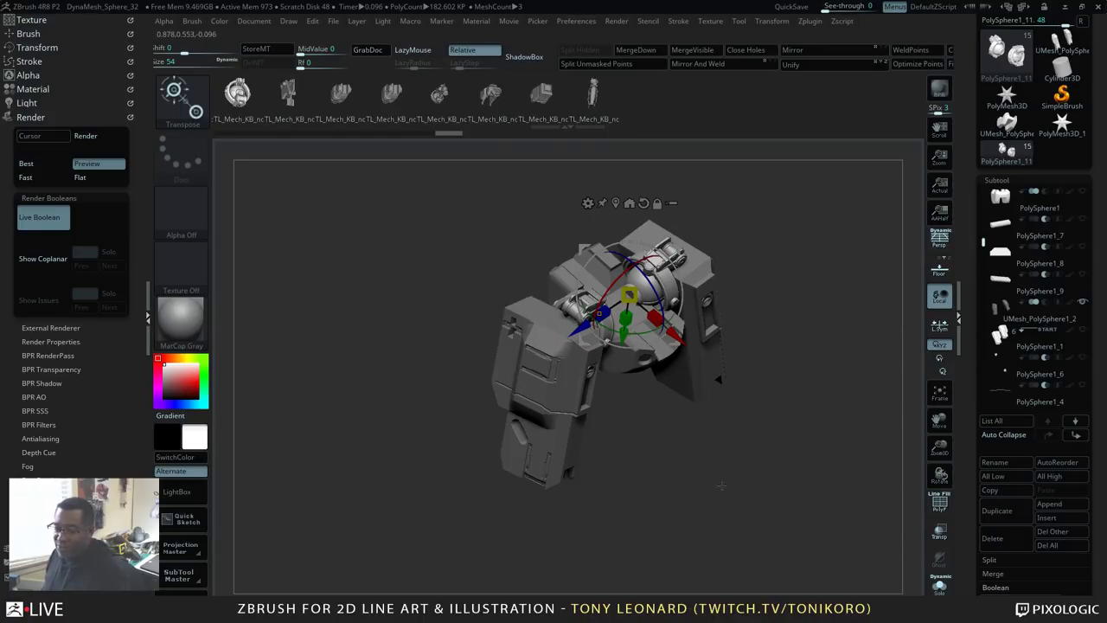
Step: Select the leg subtool UMesh_PolySphere1_2, rotate the legs slightly about their X axis and move them sideways away from the pelvis
mouse_move(746, 497)
left_mouse_down("alt")
mouse_move(717, 420)
mouse_move(745, 471)
left_mouse_up("alt")
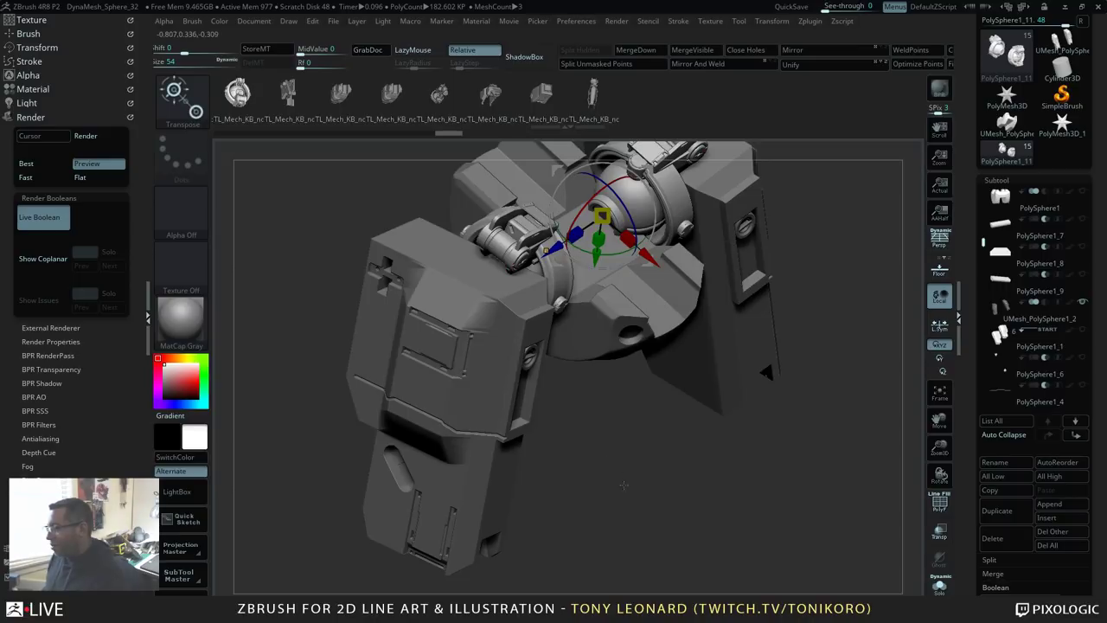
left_click_drag(640, 497, 877, 459)
left_click_drag(871, 353, 895, 402, "alt")
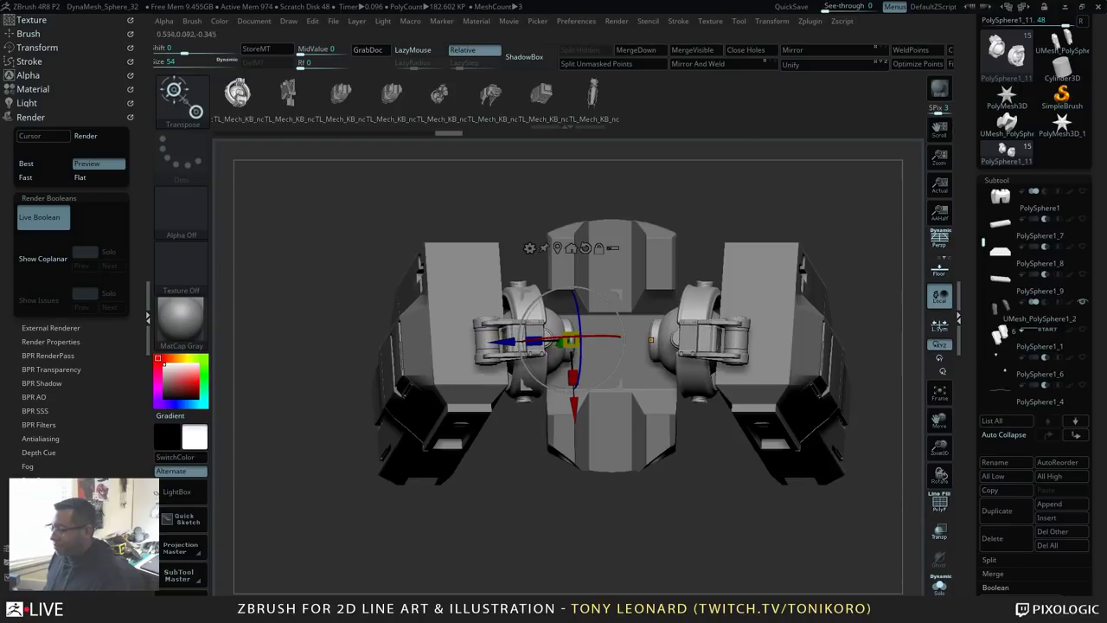
left_click(792, 304, "alt")
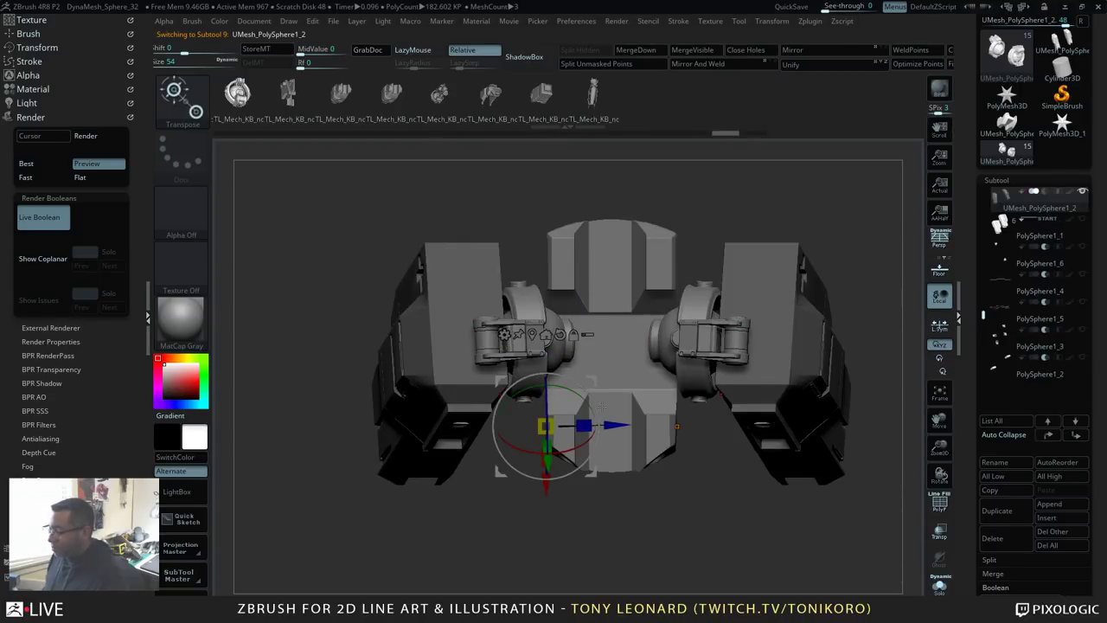
left_click_drag(571, 450, 577, 449)
key("ctrl+z")
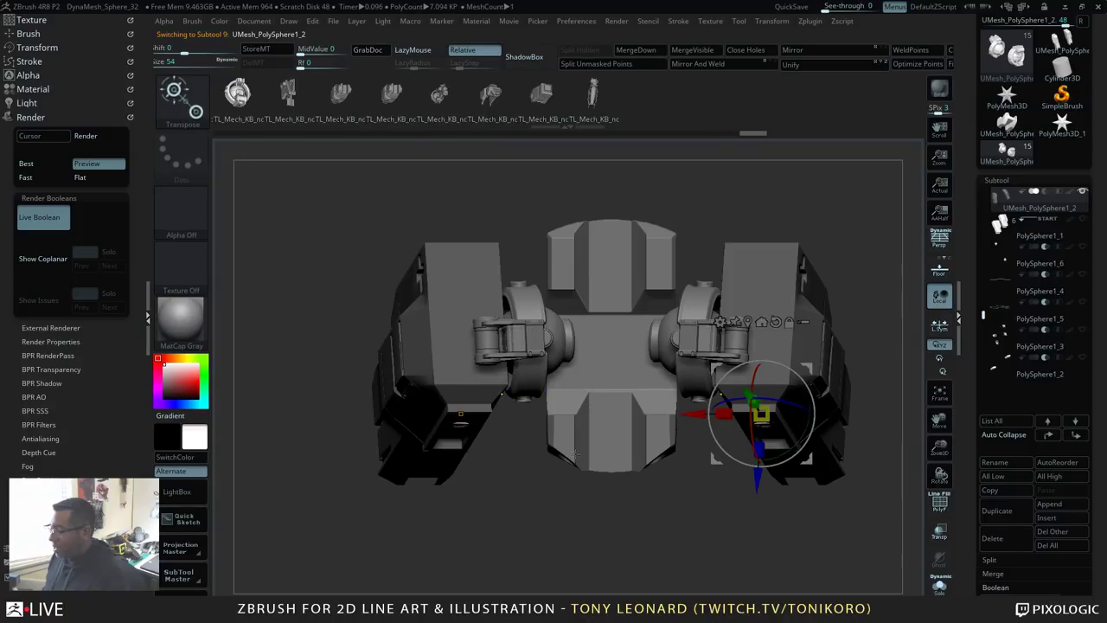
left_click_drag(818, 251, 848, 192)
left_click_drag(874, 317, 882, 325)
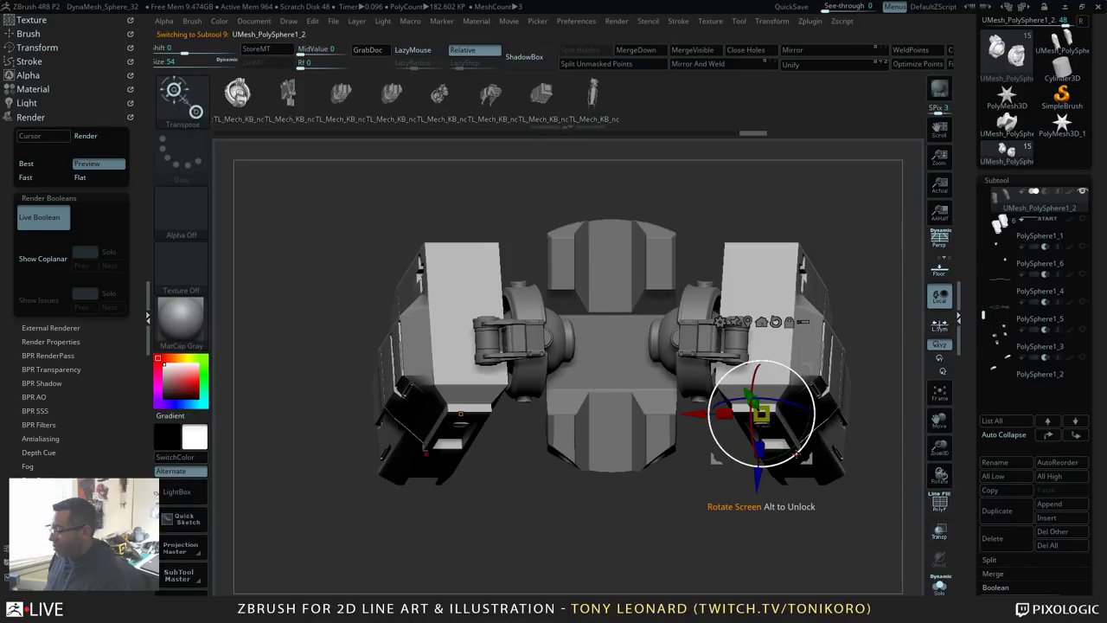
left_click_drag(804, 461, 803, 446)
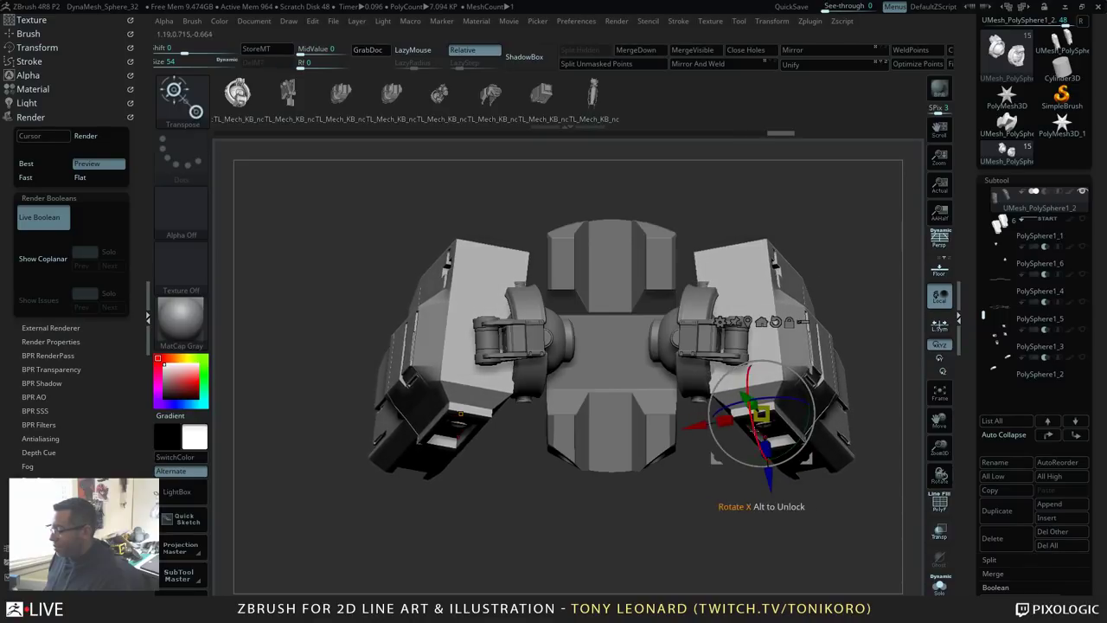
left_click_drag(698, 424, 723, 419)
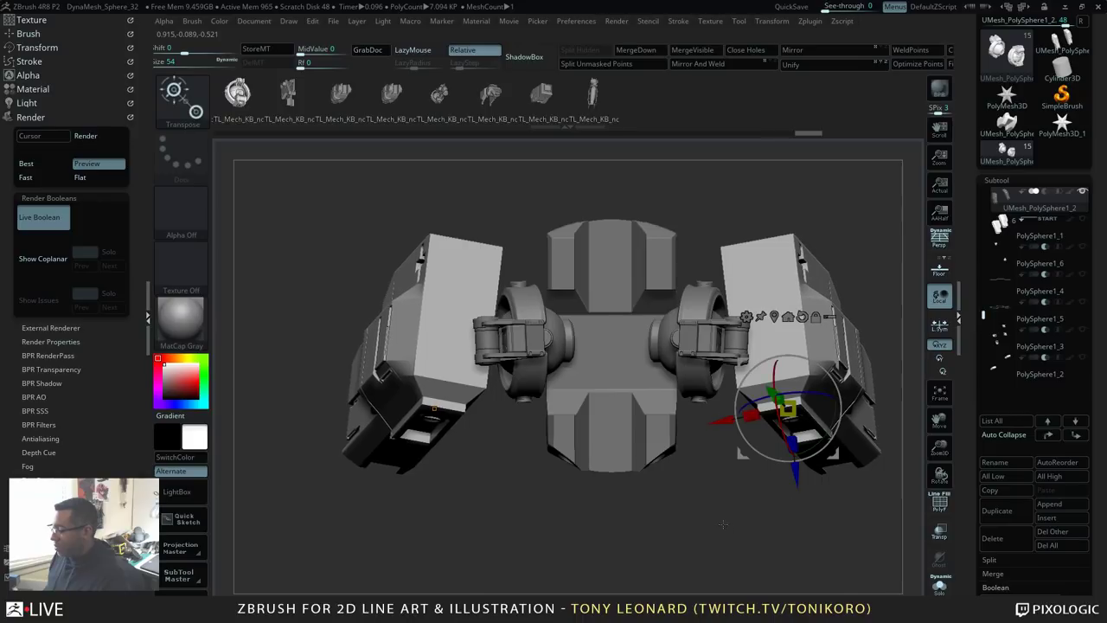
Step: Choose the IMM Primitives brush and set its insert mesh to Insert Cylinder
left_click_drag(724, 522, 834, 300)
left_click_drag(857, 470, 835, 393)
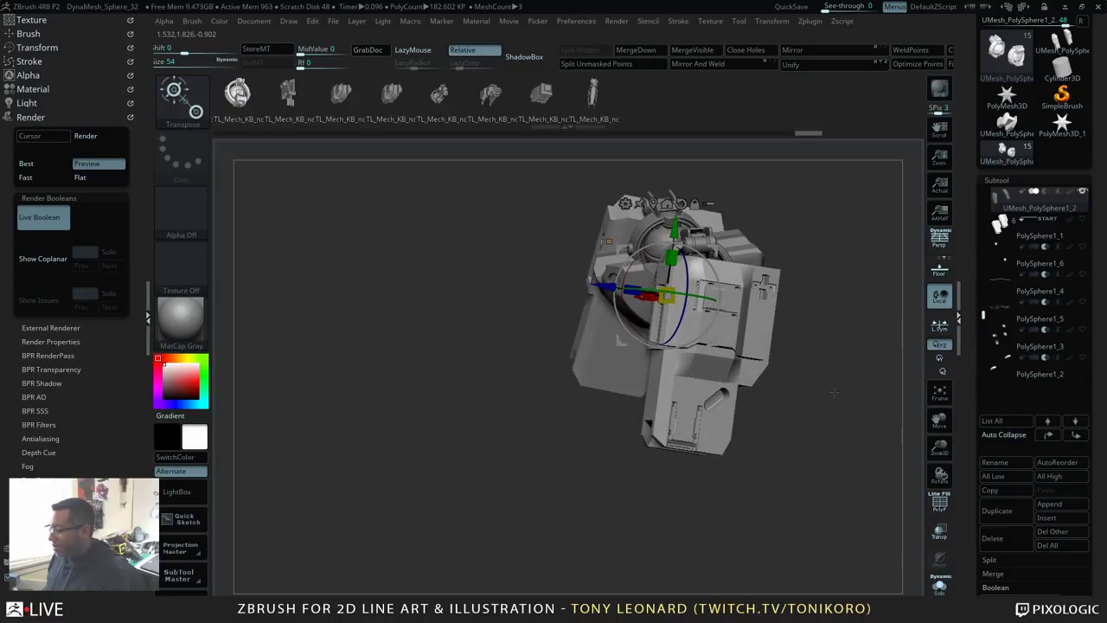
key("b")
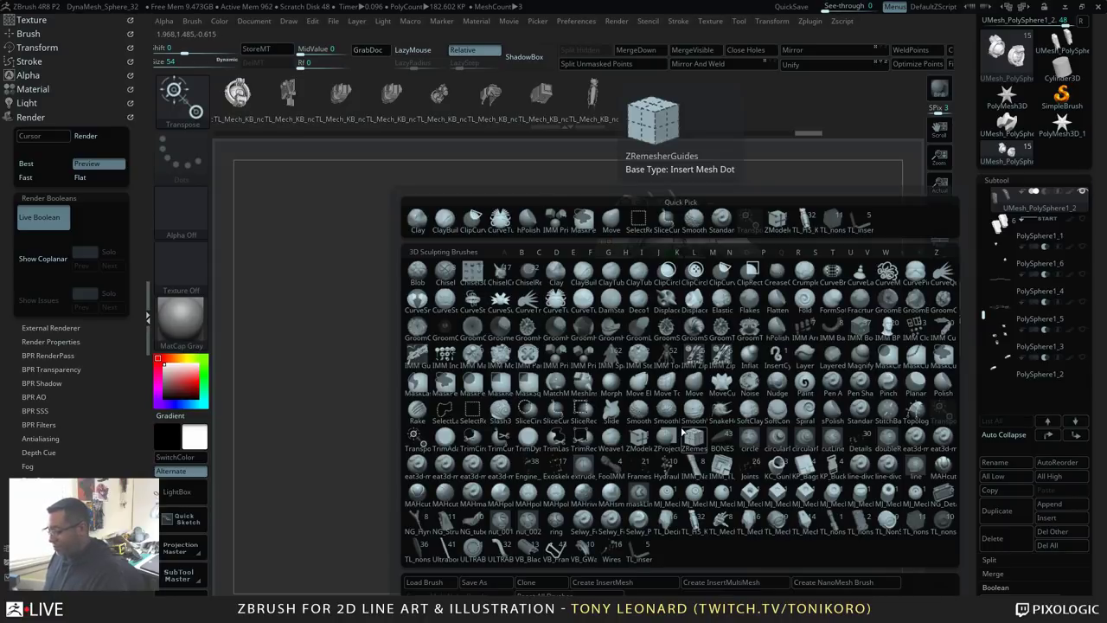
key("i")
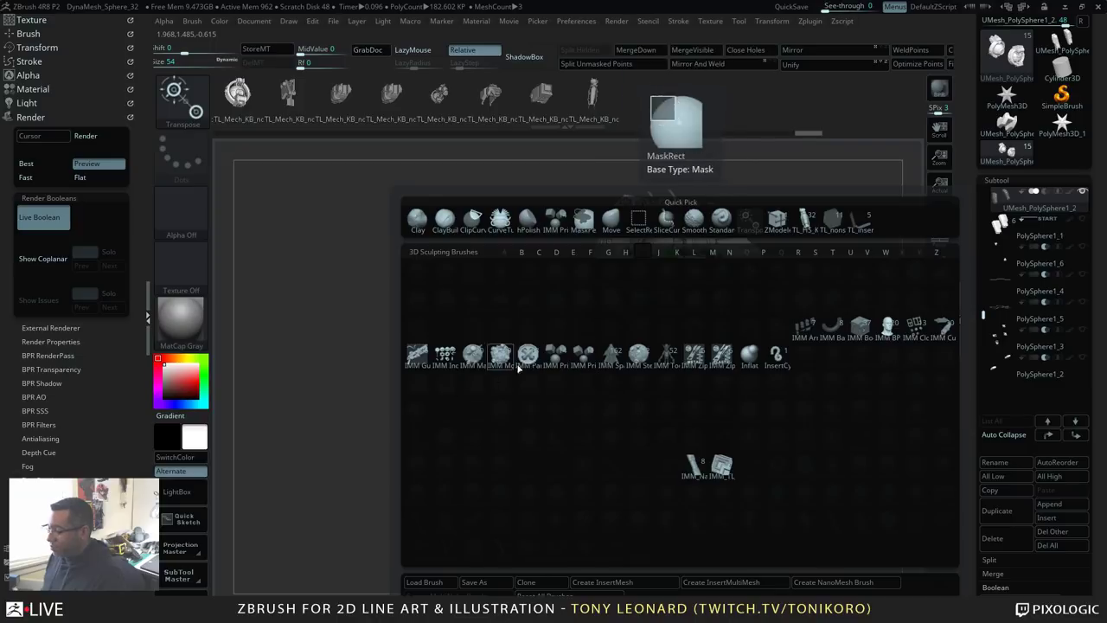
left_click(563, 360)
left_click_drag(761, 450, 786, 472)
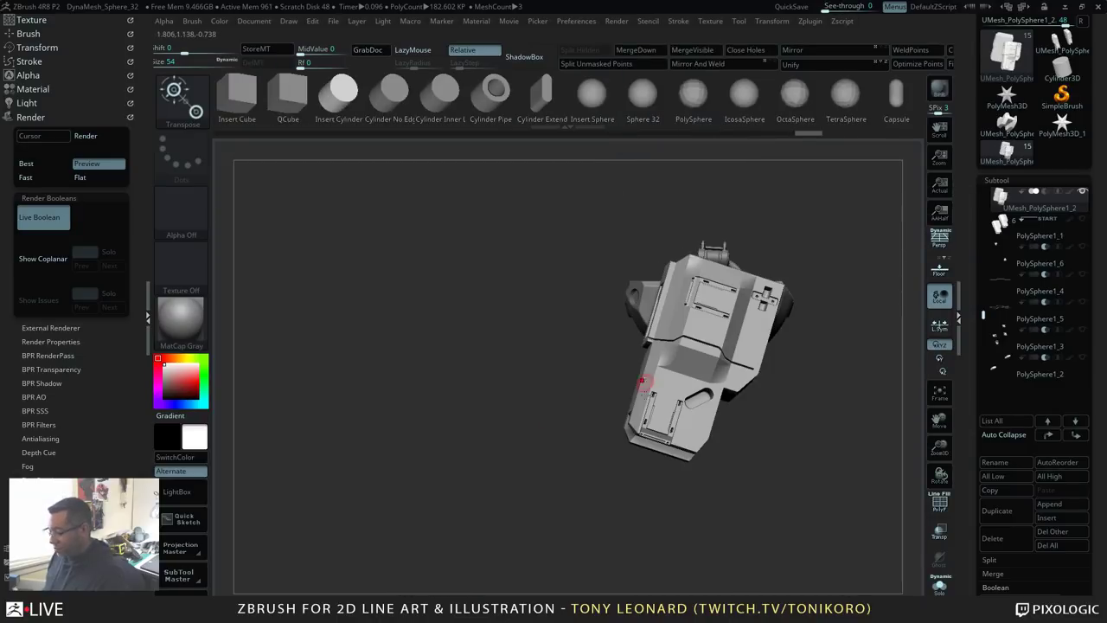
key("b")
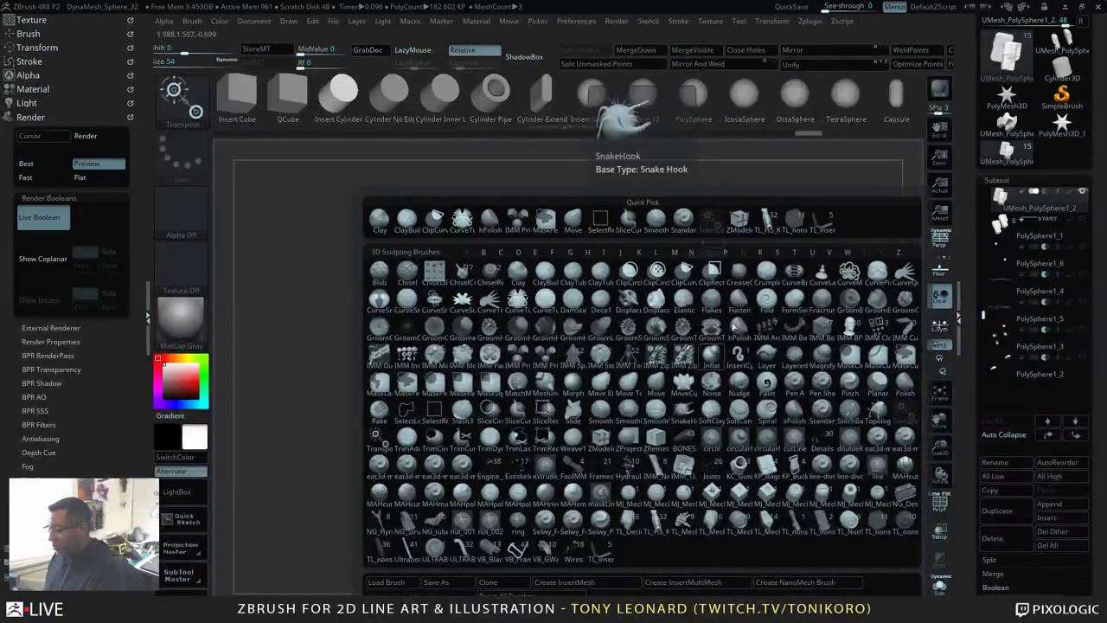
key("Escape")
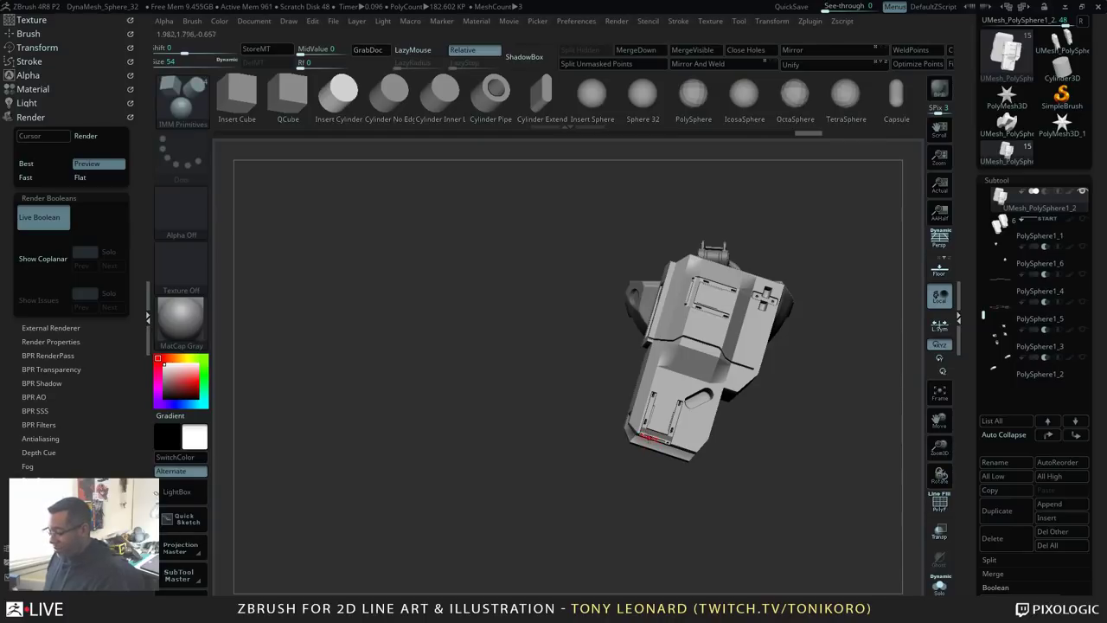
key("m")
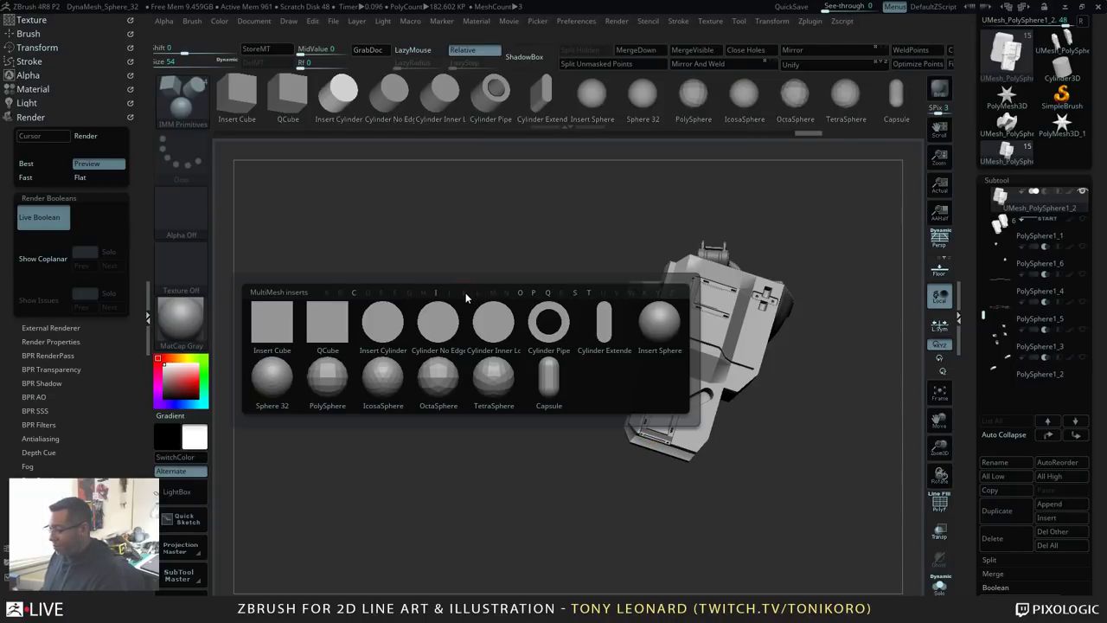
left_click(383, 331)
Step: Insert a cylinder on the outer face of the lower leg and move it inward along Z so it passes through the leg
left_click_drag(822, 494, 829, 518)
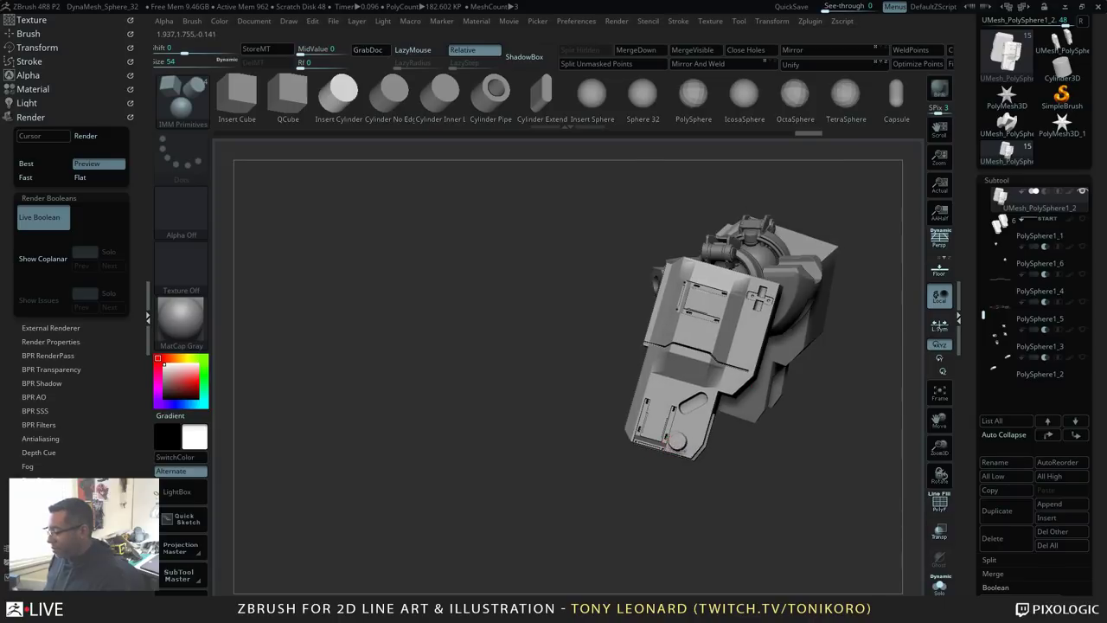
left_click_drag(685, 464, 690, 485)
left_click_drag(762, 531, 777, 305)
key("w")
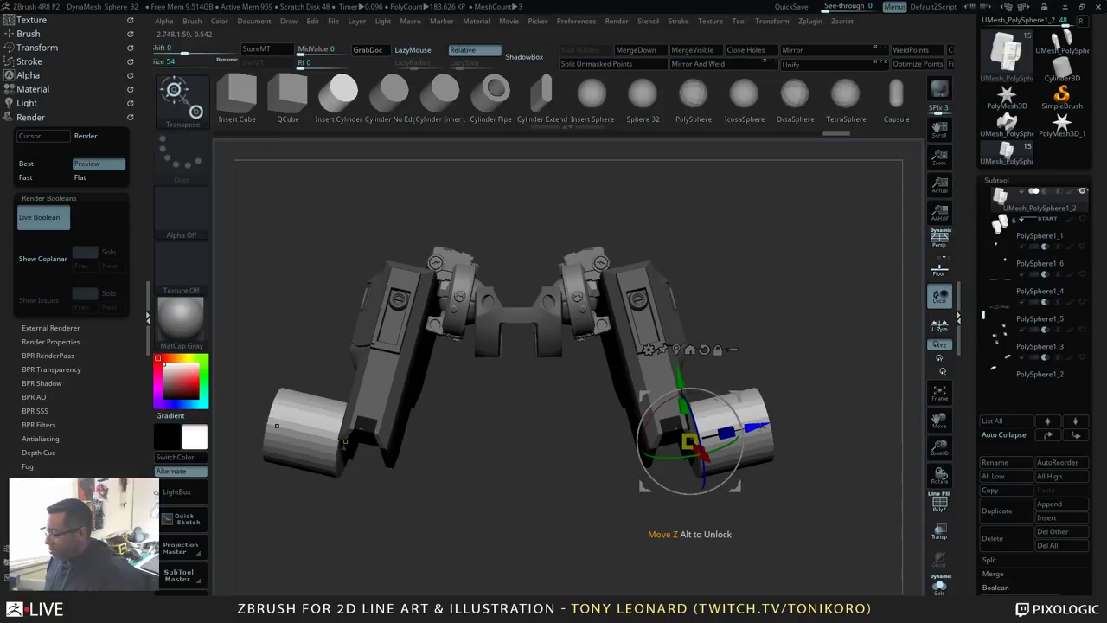
left_click_drag(727, 432, 669, 445)
Step: Split the unmasked cylinders into their own subtool, turn on the polyframe display and select UMesh_PolySphere1_3
left_click_drag(813, 465, 603, 468)
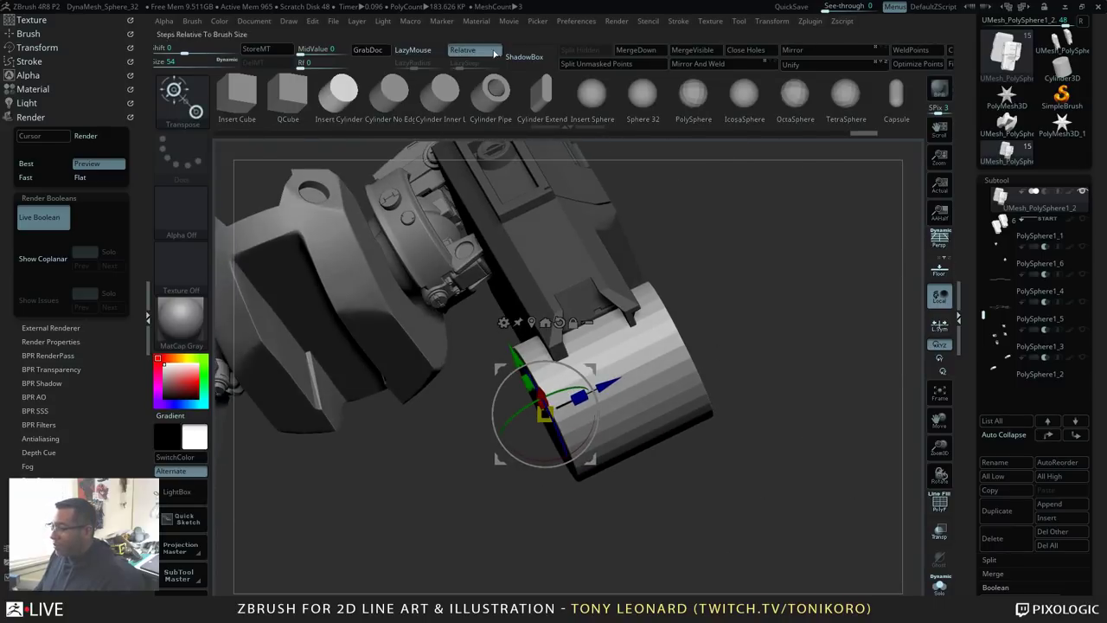
left_click(596, 68)
left_click_drag(862, 403, 835, 444)
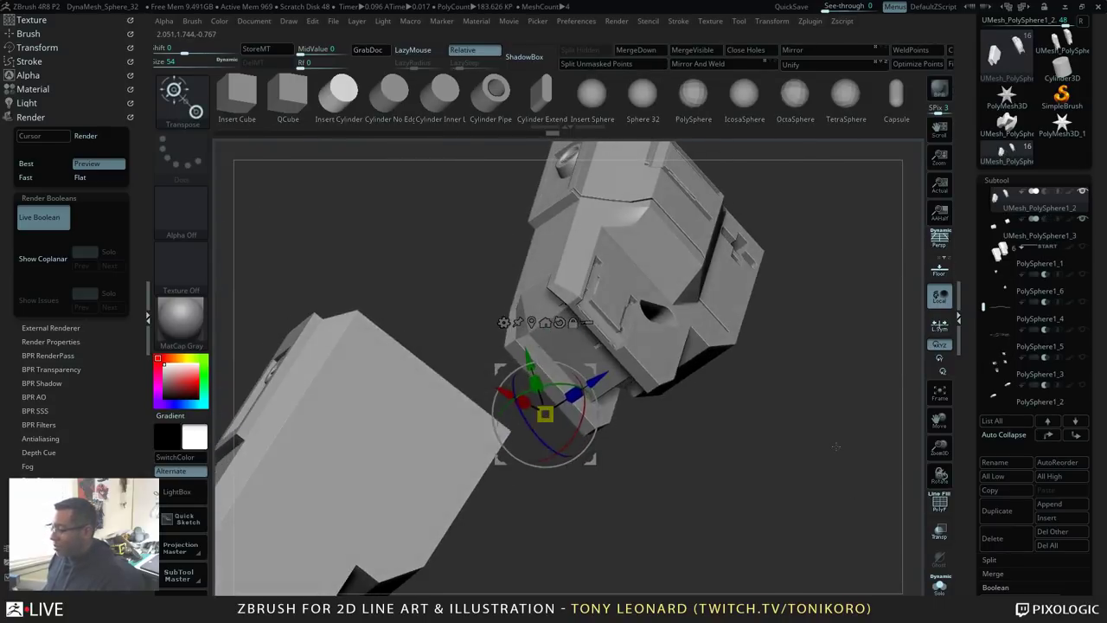
key("shift+f")
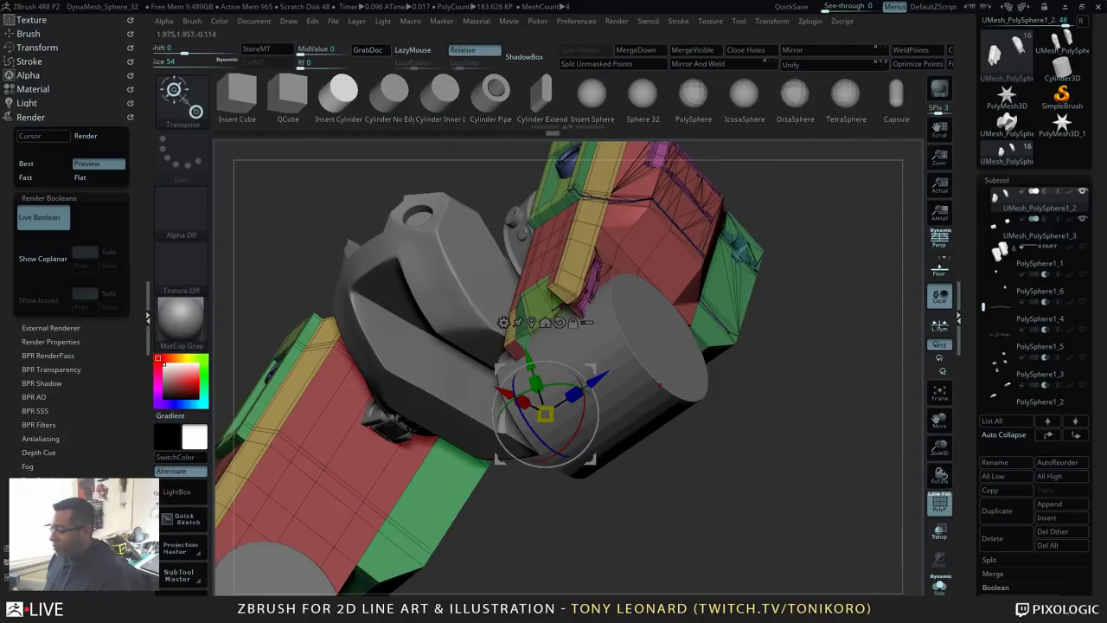
left_click(672, 378, "alt")
left_click_drag(791, 506, 824, 521)
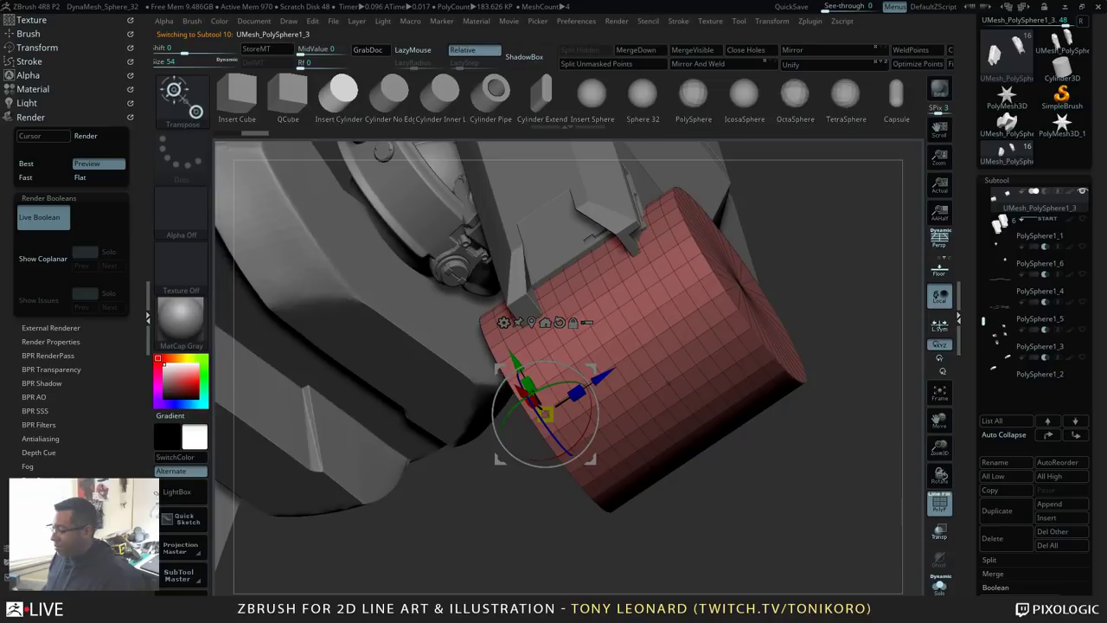
Step: Choose the ZModeler brush and set its edge action to Bevel
left_click_drag(876, 298, 845, 306)
key("b")
key("z")
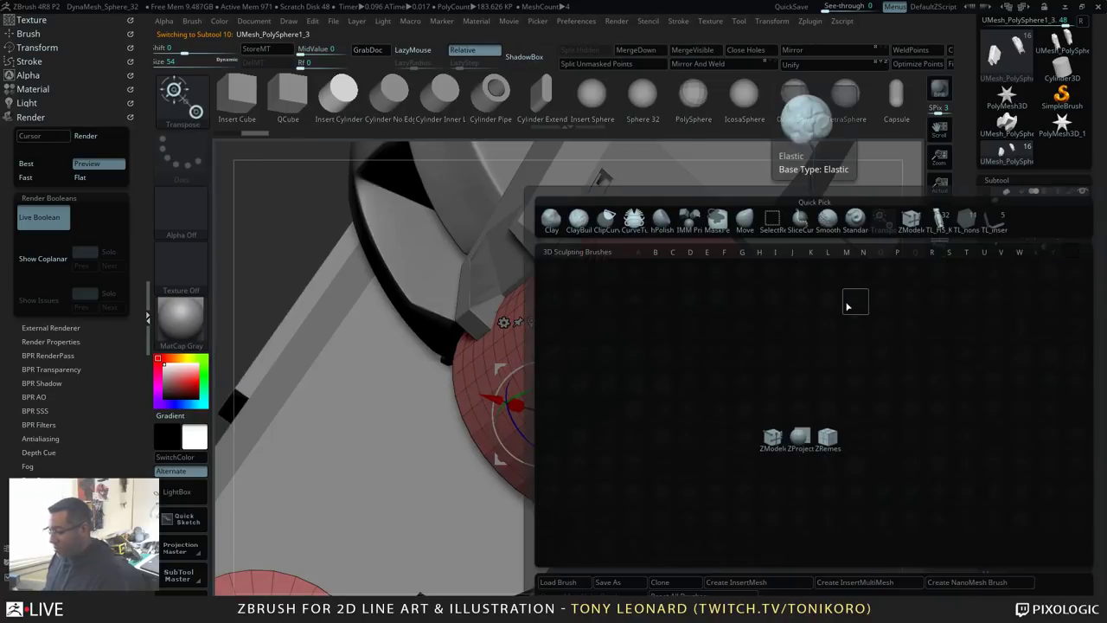
left_click(785, 435)
left_click_drag(785, 435, 530, 370)
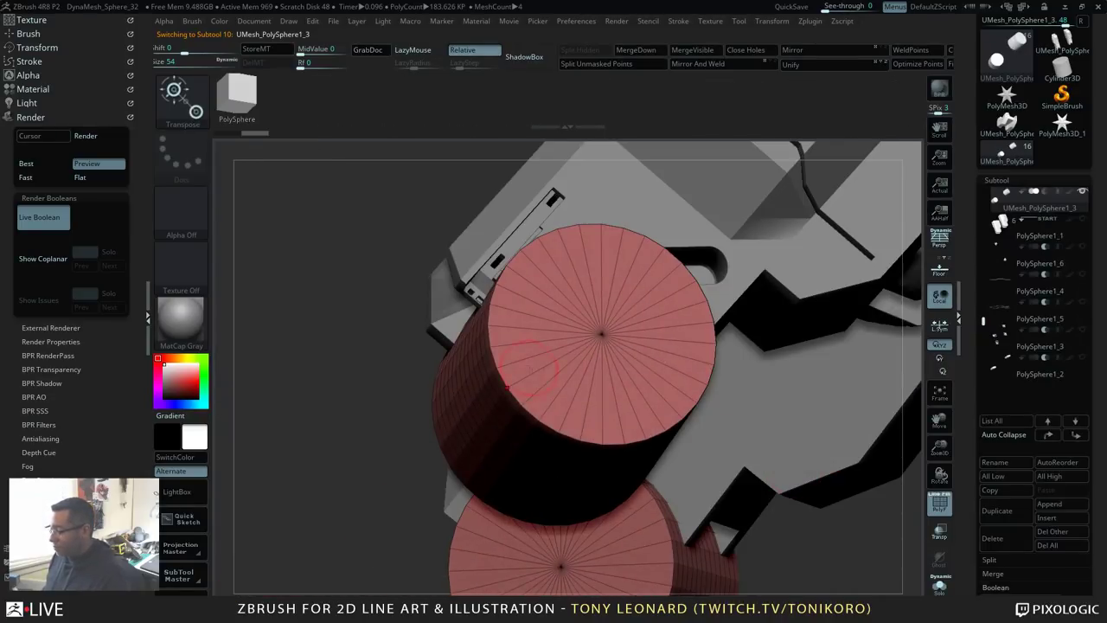
key("space")
key("space")
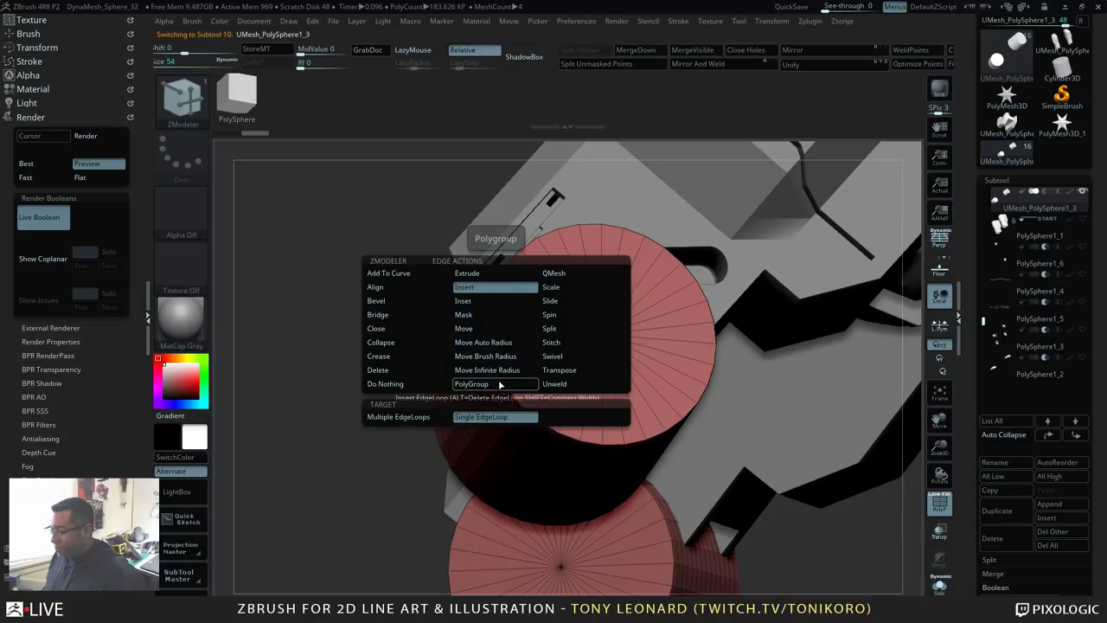
left_click(383, 303)
left_click_drag(319, 440, 359, 399)
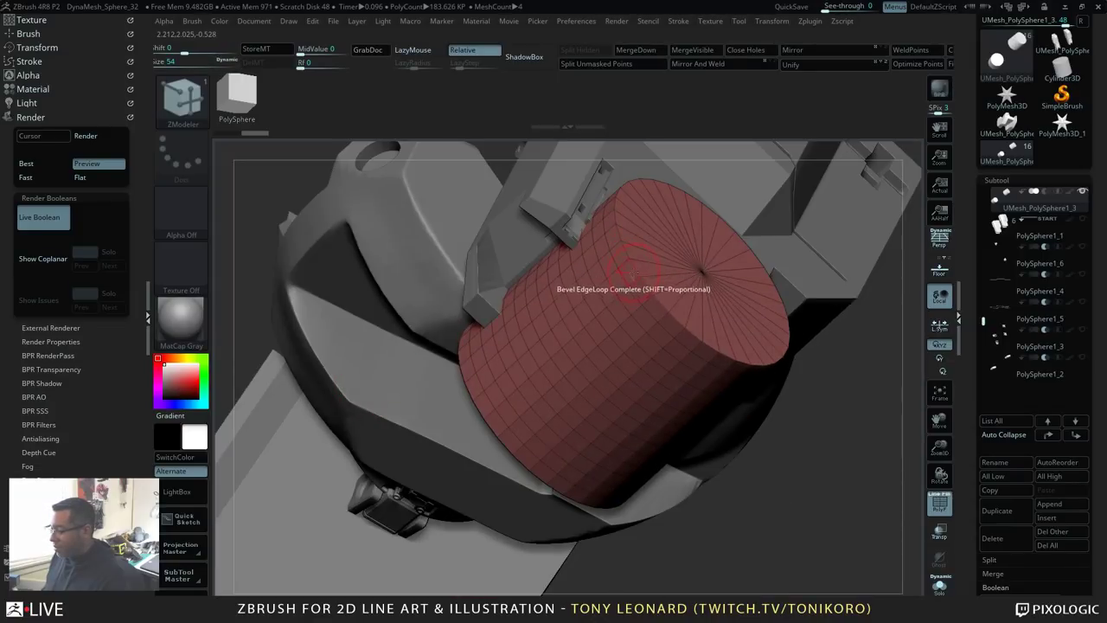
Step: Bevel the rim edges at both ends of the cylinder with a single-row EdgeLoop Complete bevel
key("space")
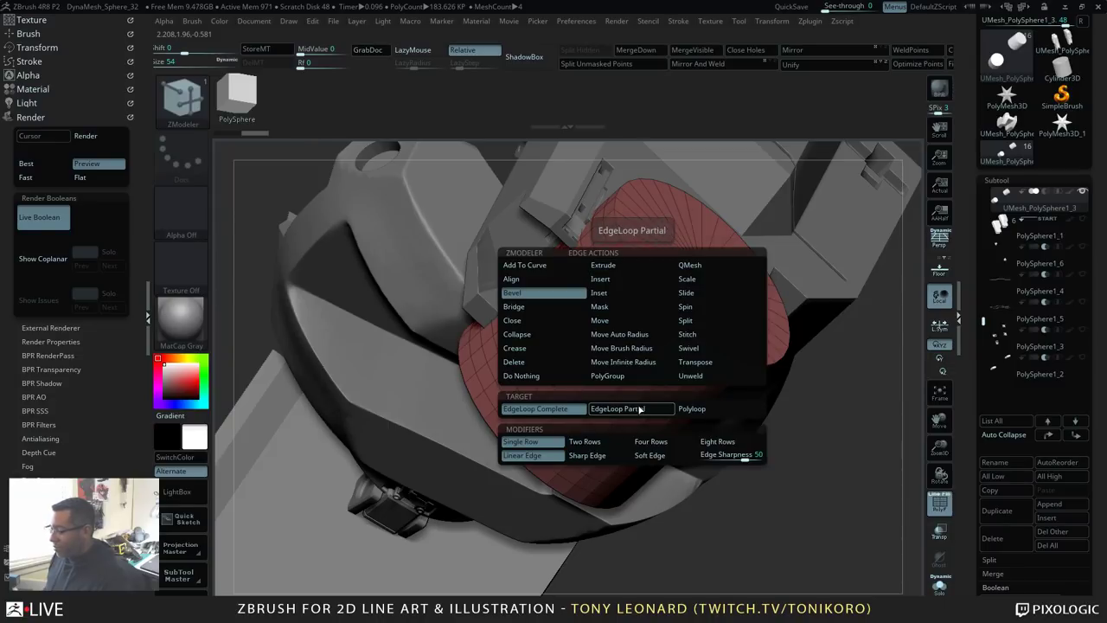
left_click(639, 412)
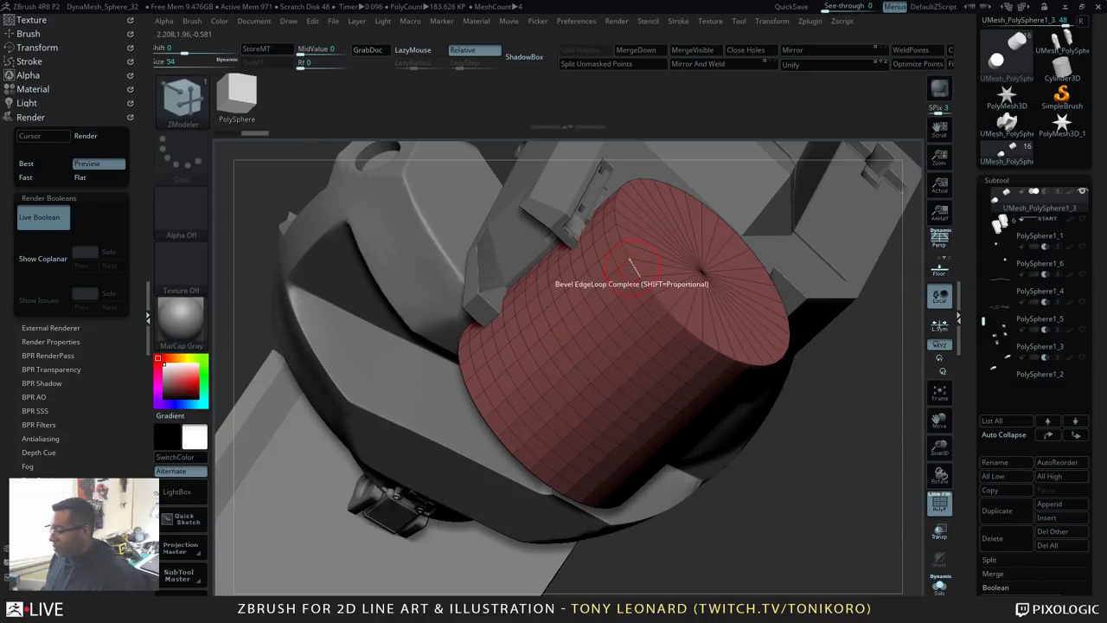
left_click_drag(631, 274, 639, 277)
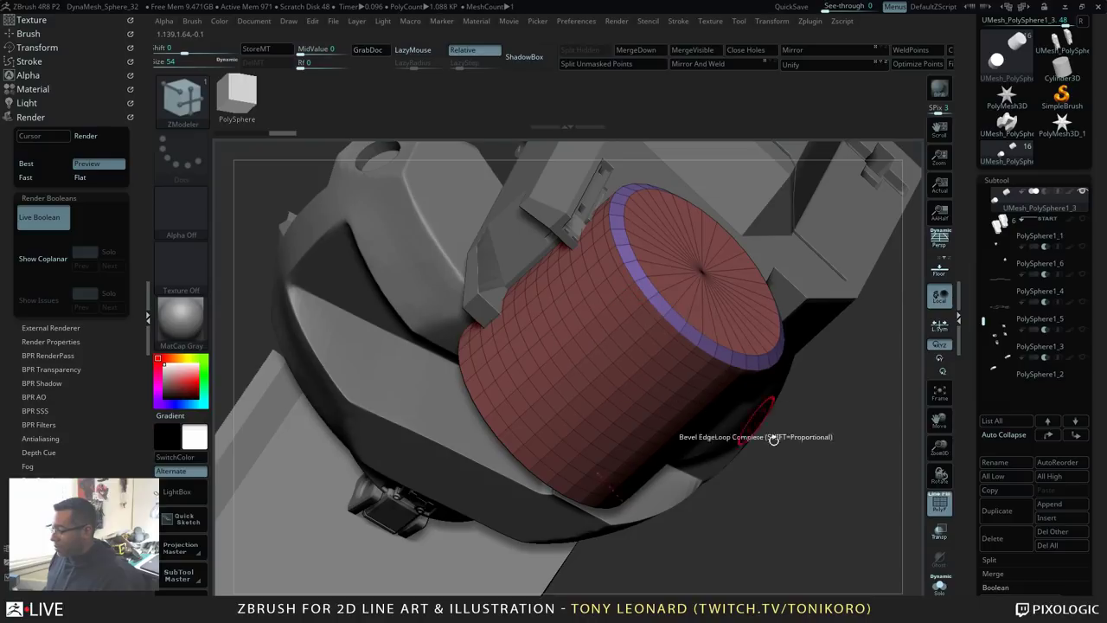
left_click_drag(826, 472, 830, 443)
left_click_drag(811, 396, 694, 536)
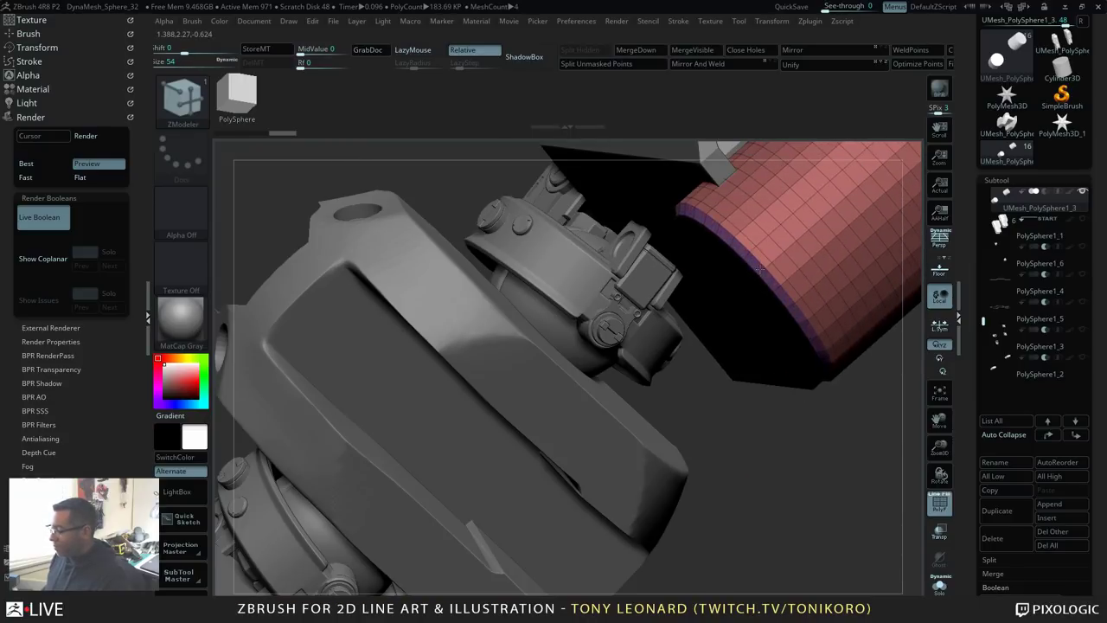
mouse_move(828, 496)
left_mouse_down("alt")
mouse_move(804, 420)
mouse_move(778, 487)
mouse_move(808, 469)
mouse_move(811, 491)
left_mouse_up("alt")
left_click_drag(853, 444, 757, 477, "alt")
left_click_drag(820, 452, 833, 523, "alt")
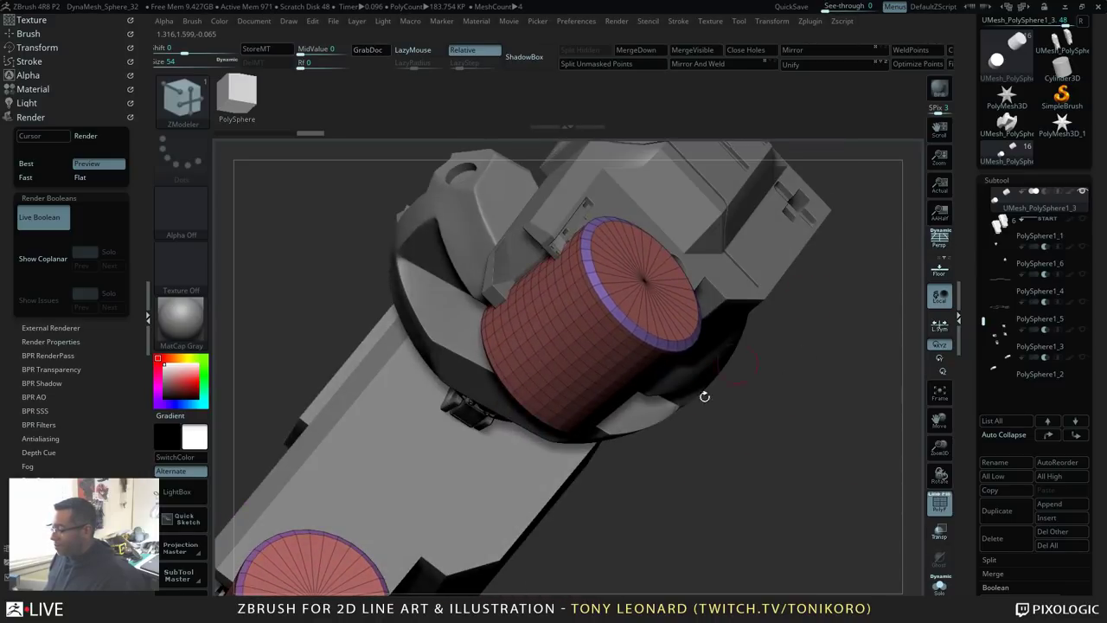
Step: Set the ZModeler edge action to Crease with EdgeLoop Complete and crease the edge loops along the cylinder's bevels
key("space")
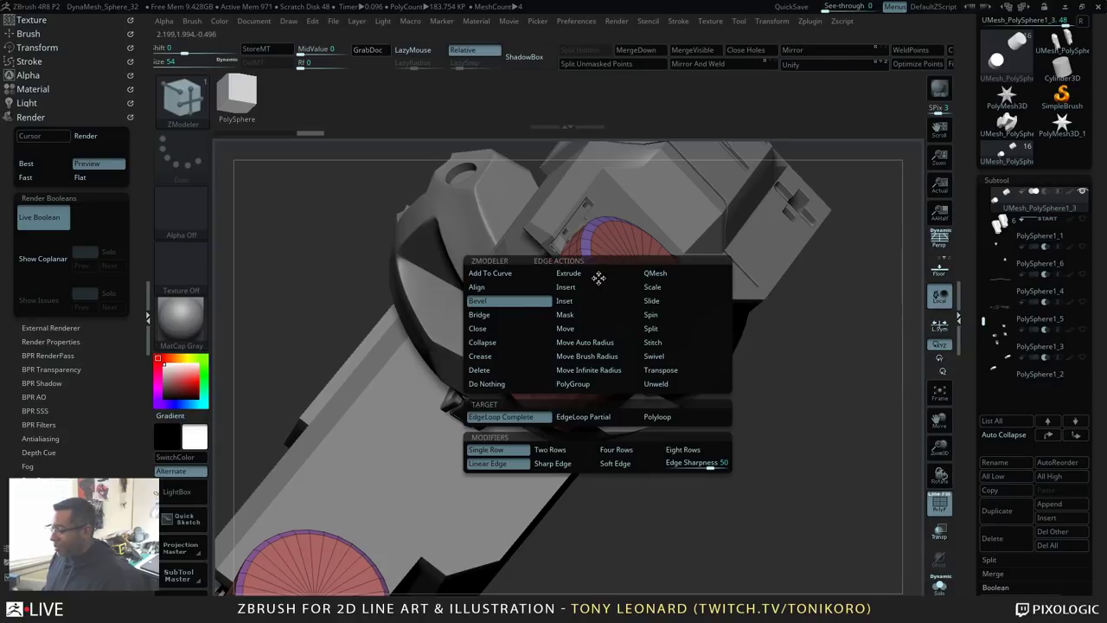
left_click(497, 359)
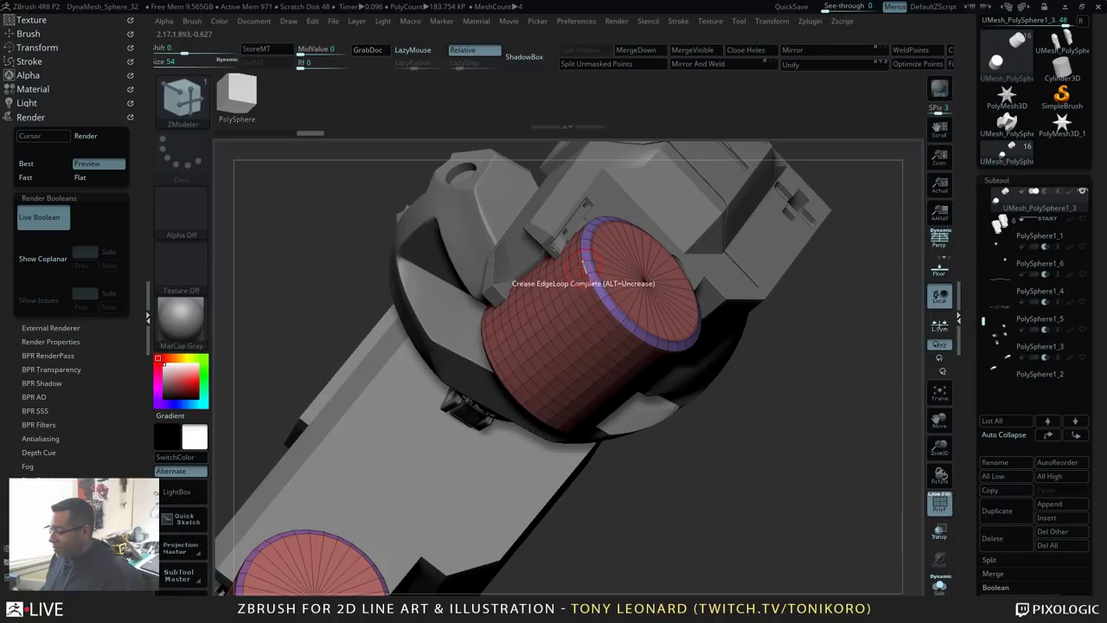
left_click_drag(657, 377, 774, 424)
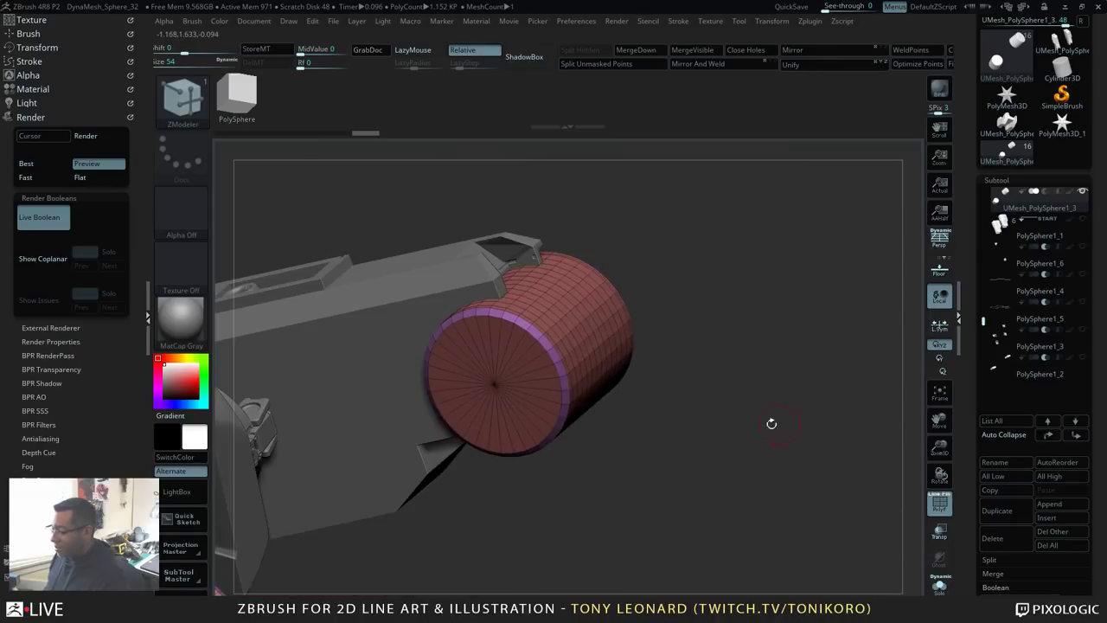
left_click(523, 330)
Step: Move the cylinder joint slightly along its own axis to adjust its fit between the lower leg's prongs
mouse_move(644, 454)
left_mouse_down()
mouse_move(777, 513)
mouse_move(762, 443)
mouse_move(692, 438)
left_mouse_up()
left_click_drag(696, 491, 766, 522, "alt")
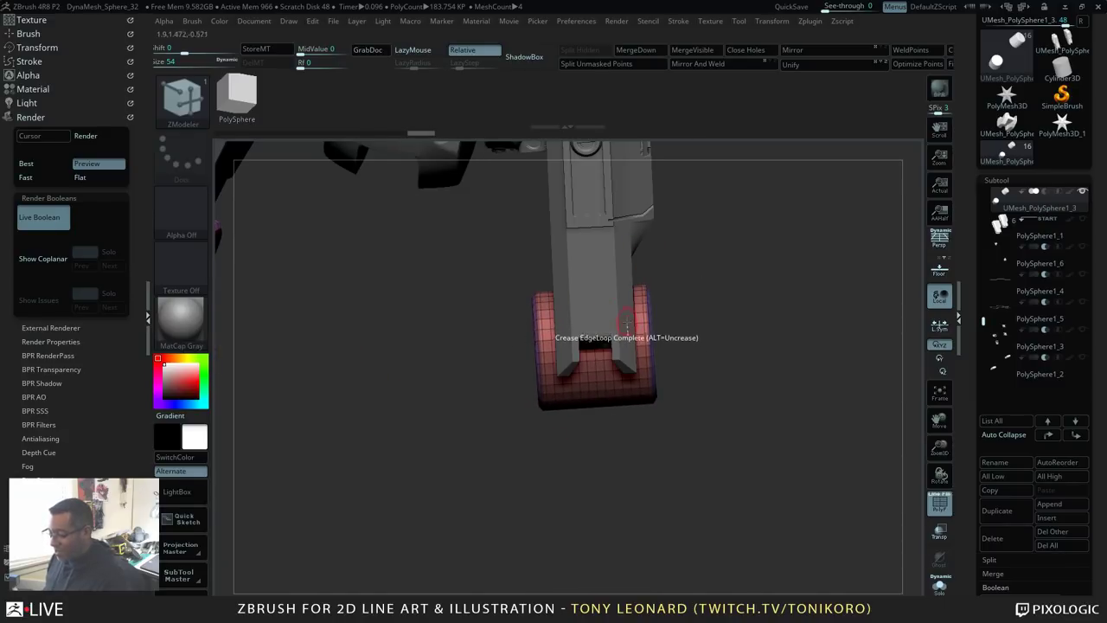
key("w")
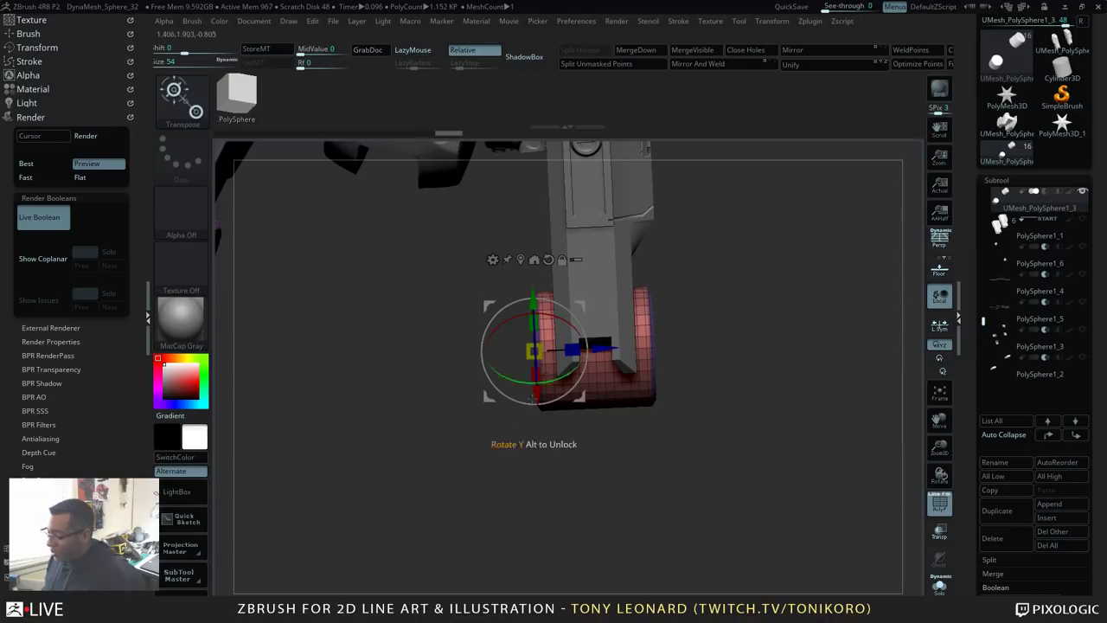
left_click_drag(656, 372, 745, 444)
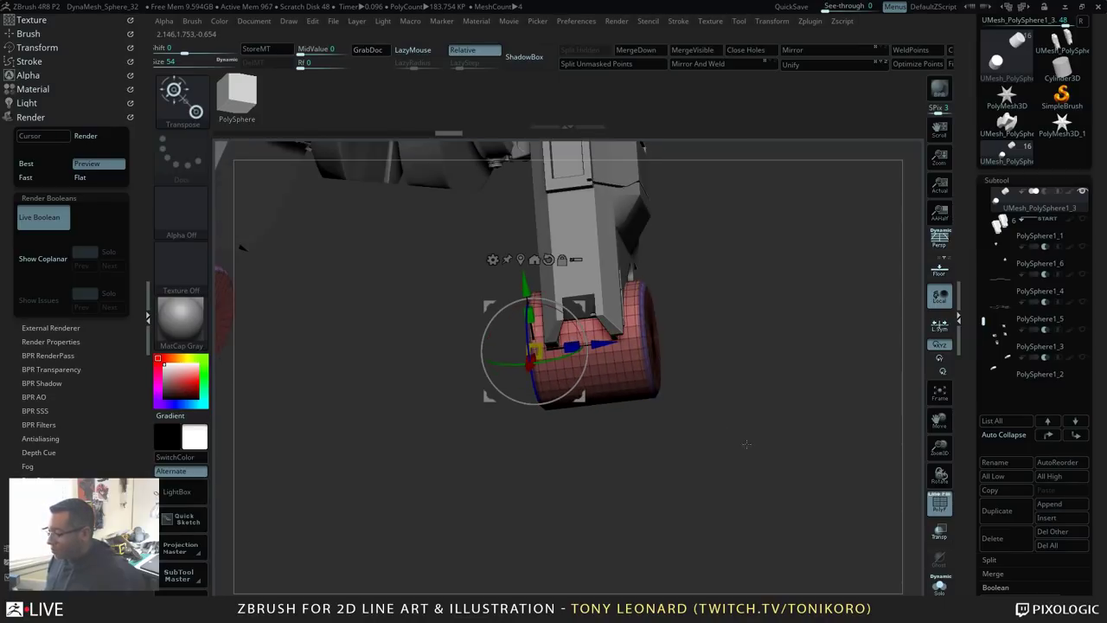
left_click_drag(598, 344, 608, 344)
left_click_drag(735, 458, 794, 449)
left_click_drag(695, 461, 829, 474)
key("q")
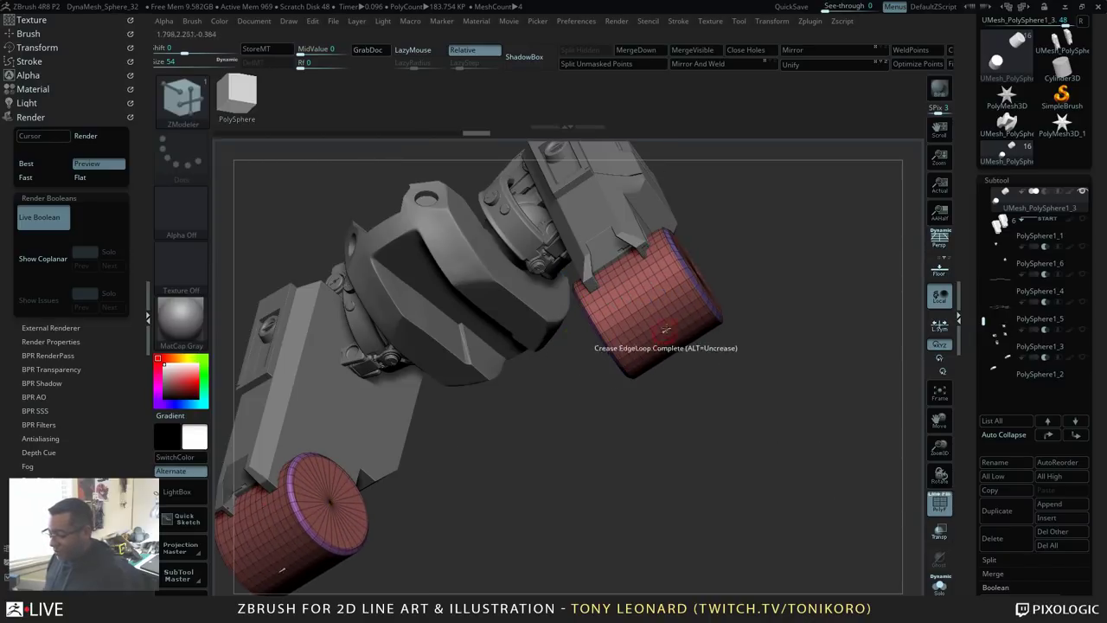
Step: Preview the cylinder joints with dynamic subdivision and without the polyframe, examining their smoothed shape and fit from several angles
left_click_drag(768, 339, 597, 501)
key("d")
key("shift+f")
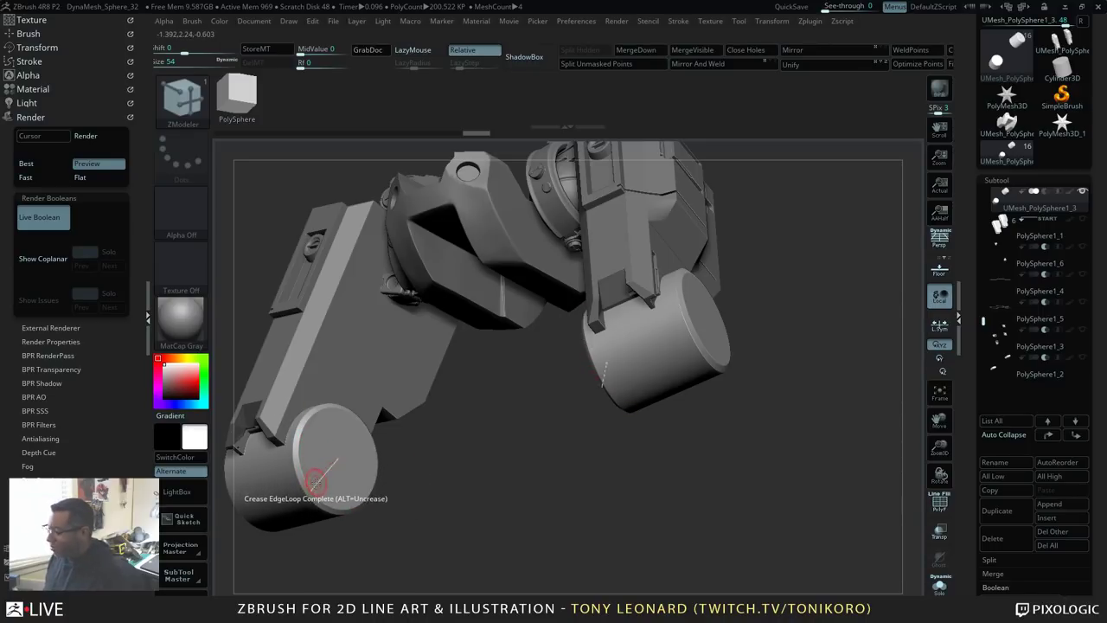
left_click_drag(761, 403, 817, 466)
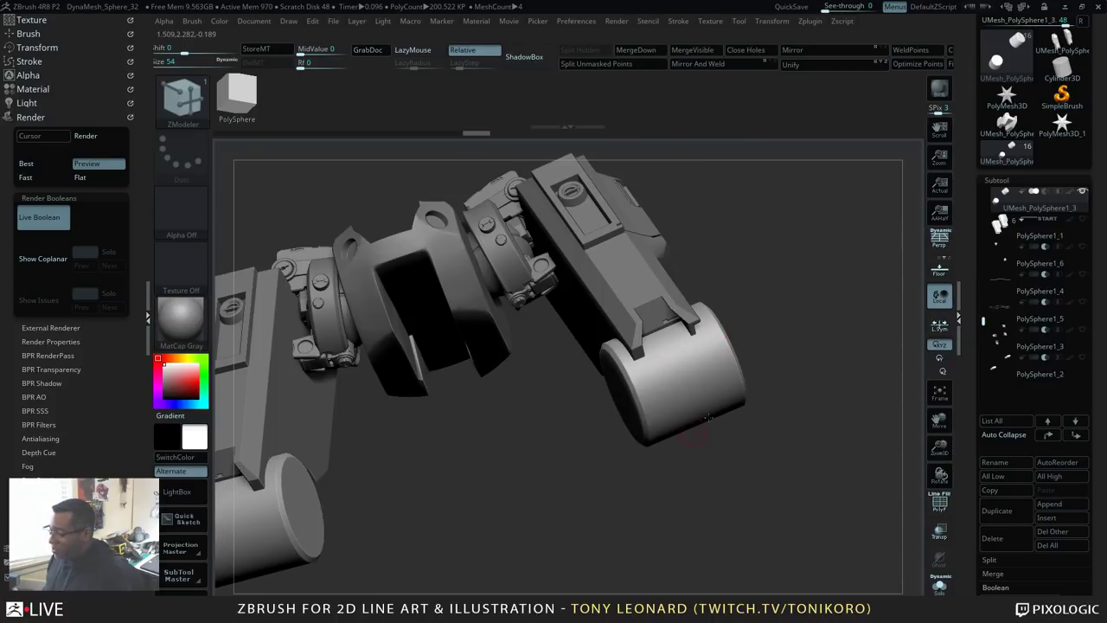
left_click_drag(756, 351, 738, 505)
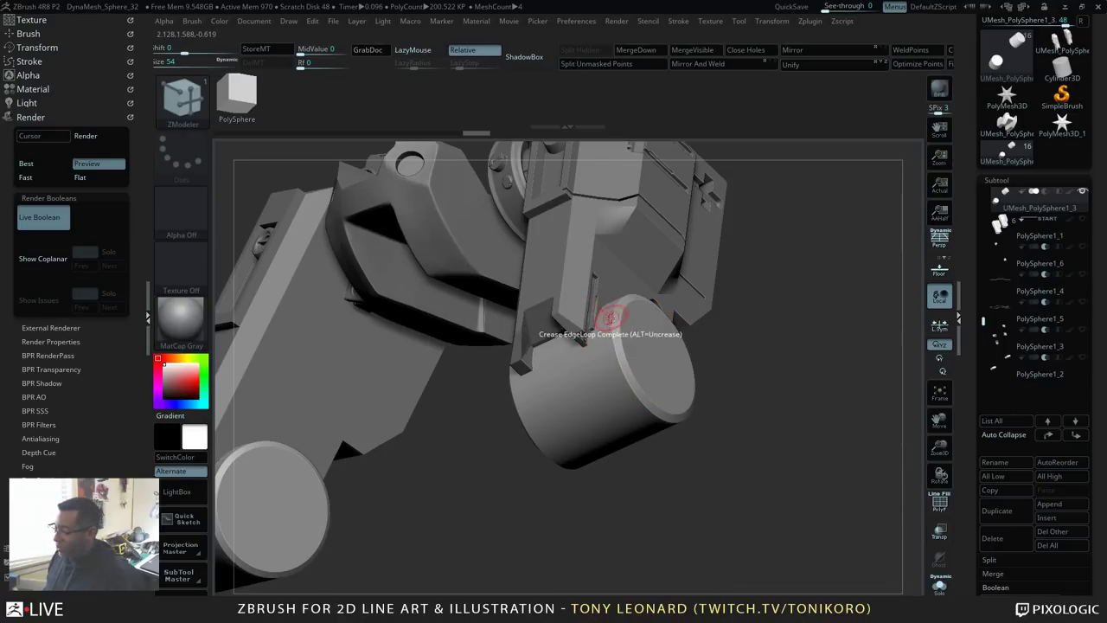
left_click_drag(717, 464, 632, 372)
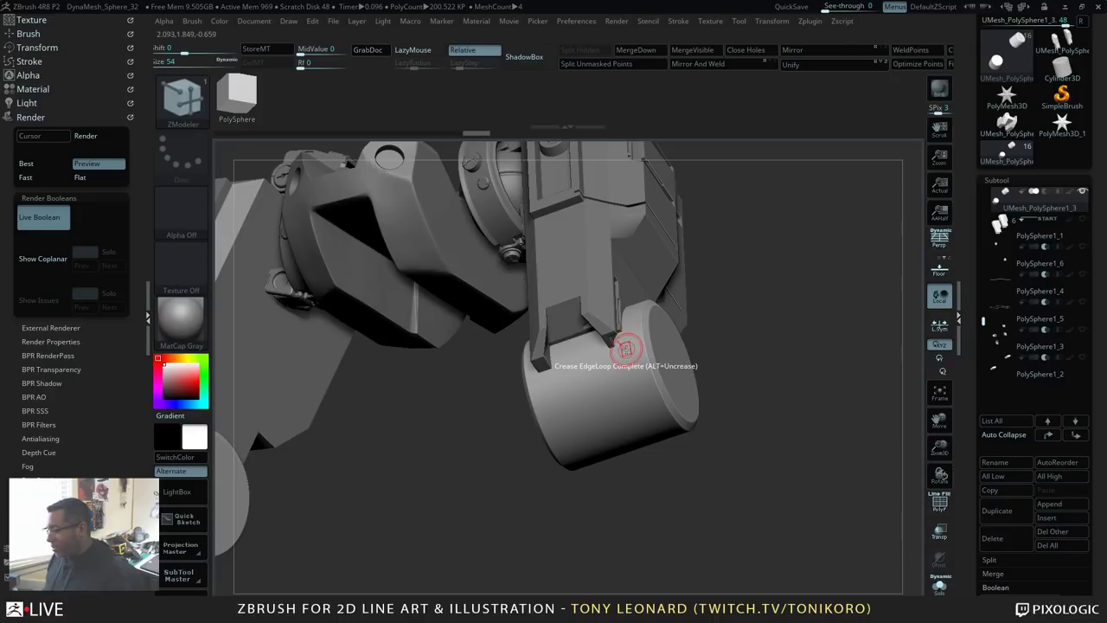
key("shift+f")
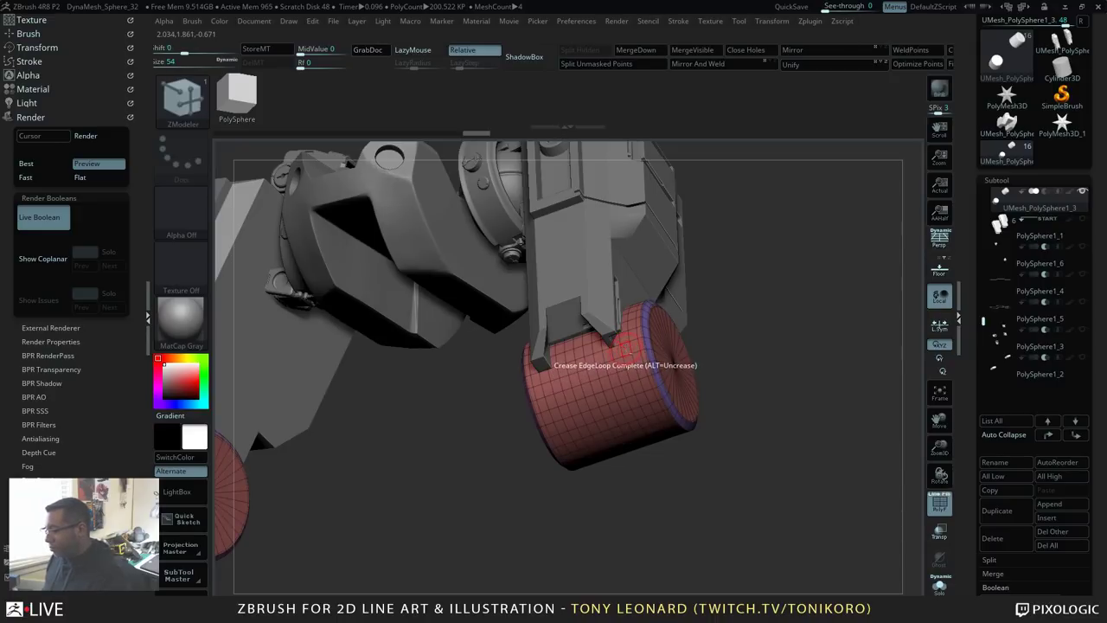
Step: Set the ZModeler edge action to Slide with EdgeLoop Complete and slide the cylinder's edge loops closer to its outer rim
left_click_drag(792, 337, 816, 389)
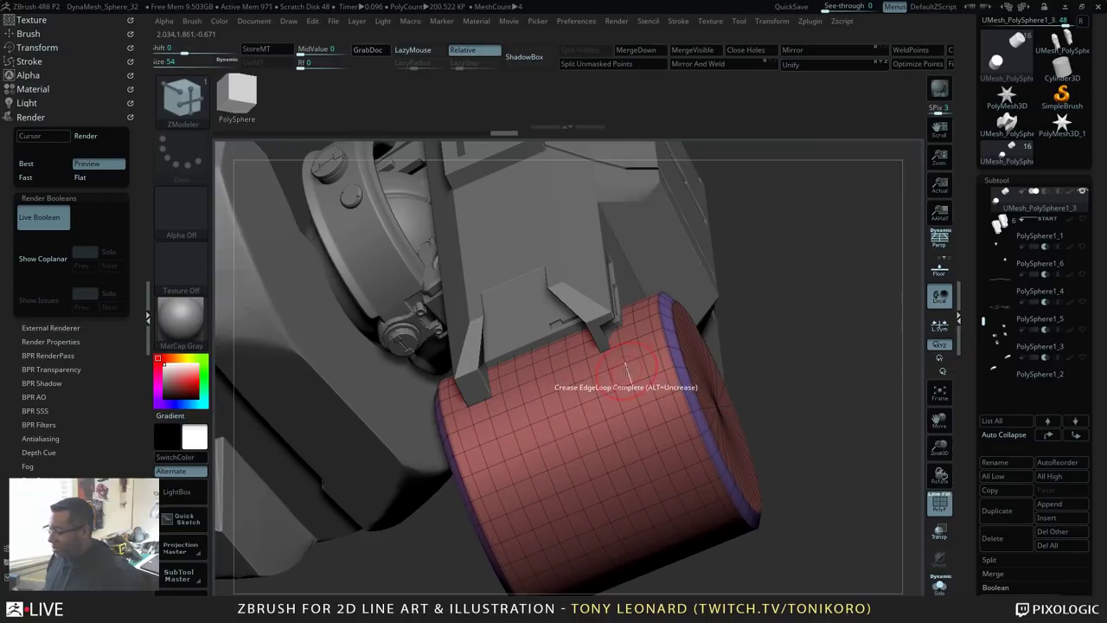
key("space")
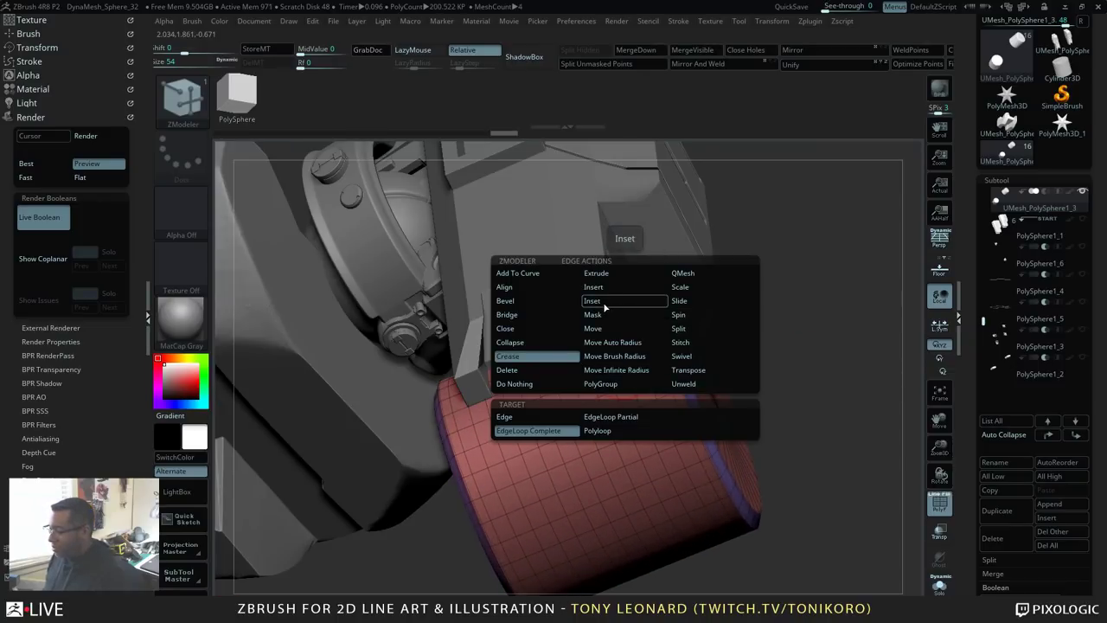
left_click(611, 329)
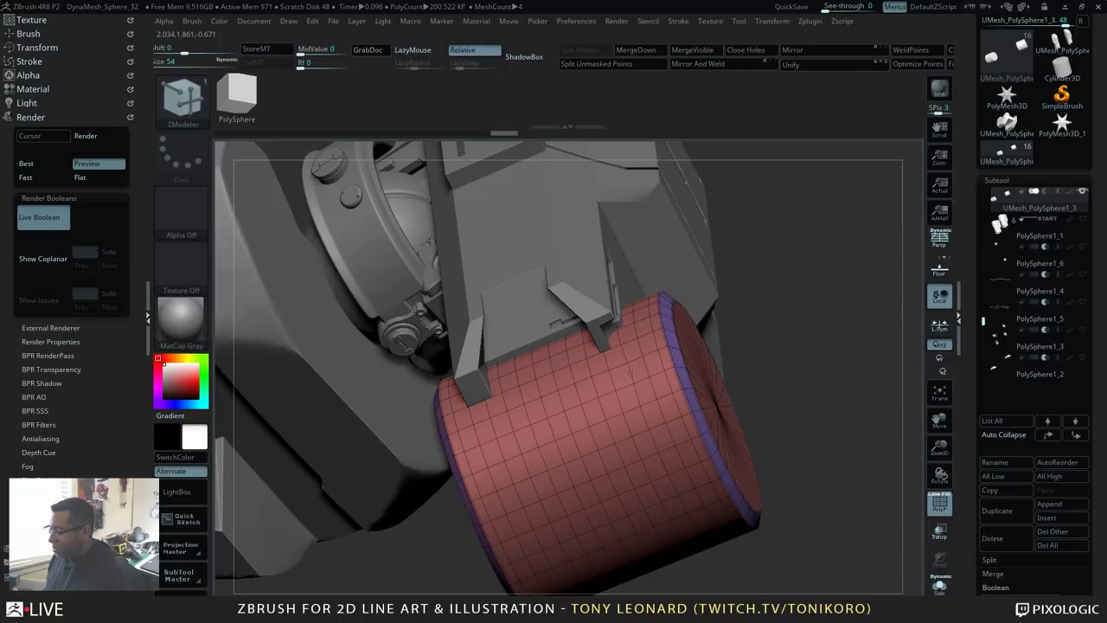
key("space")
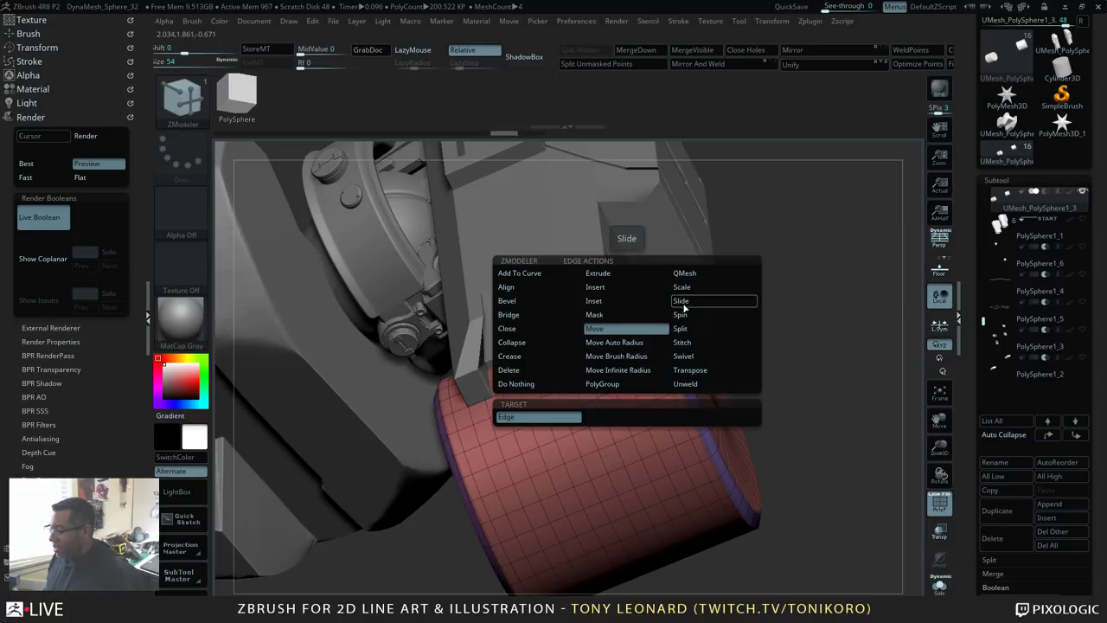
left_click(683, 303)
key("space")
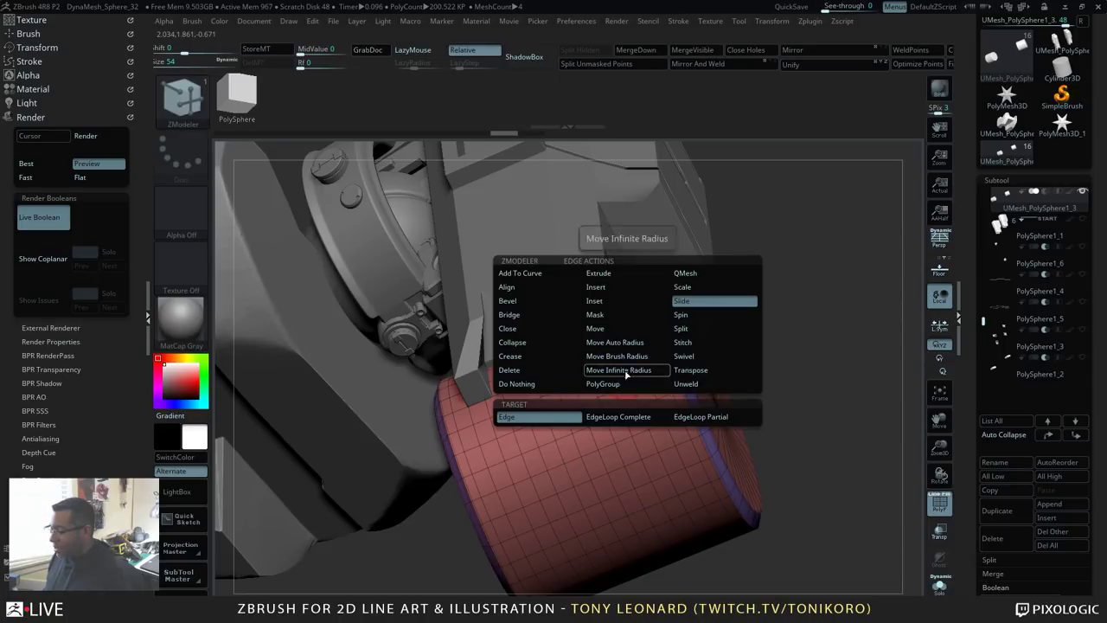
left_click(637, 417)
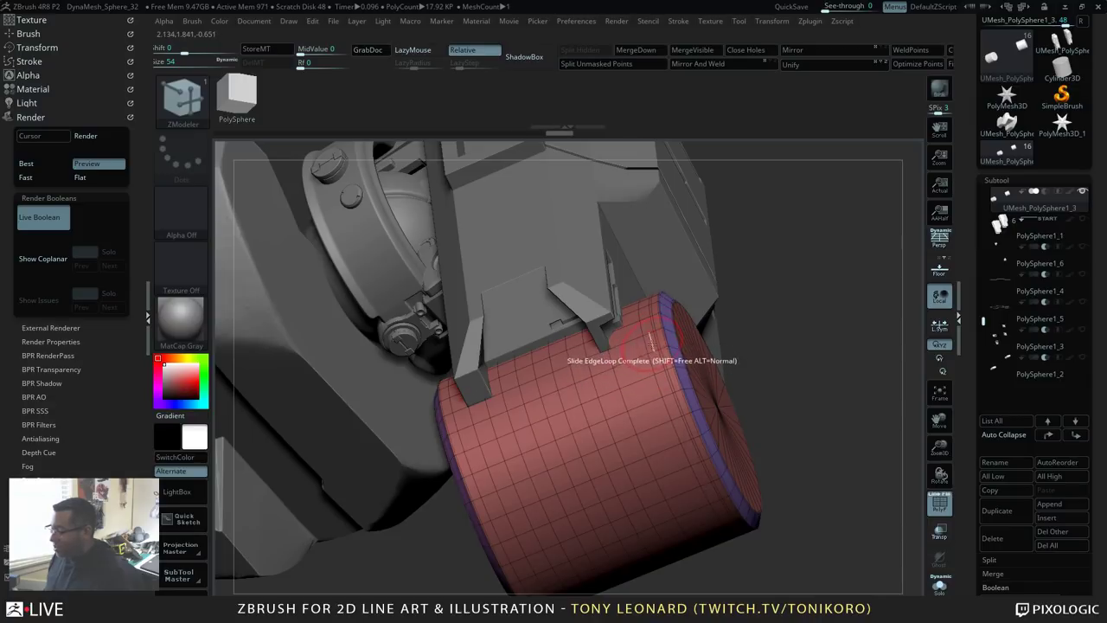
right_click_drag(658, 340, 829, 372)
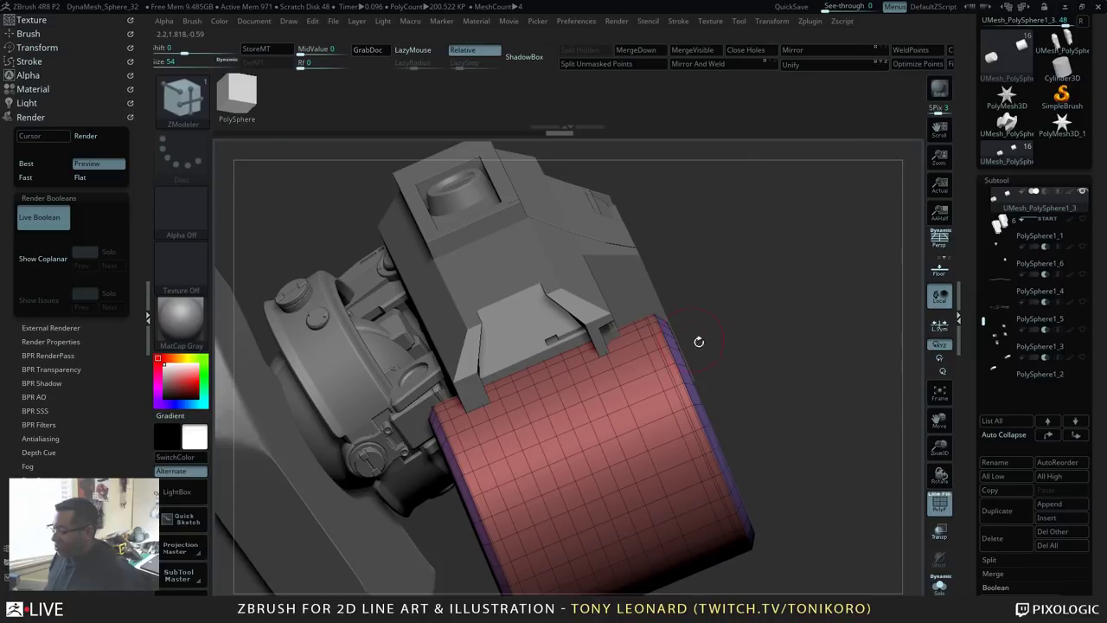
right_click_drag(699, 341, 770, 389)
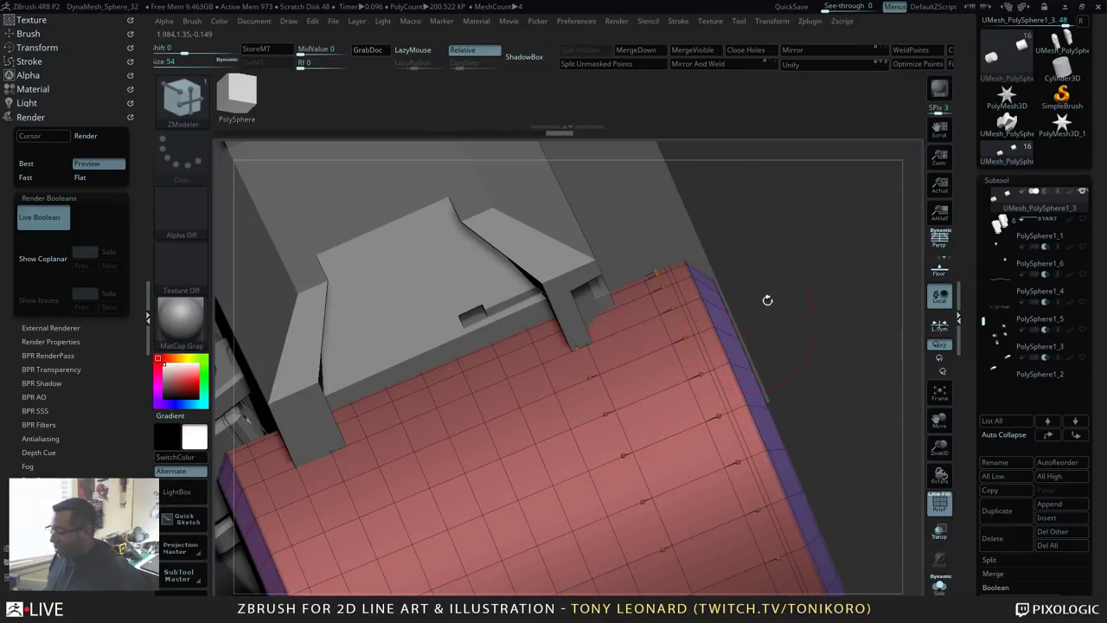
right_click_drag(767, 299, 538, 438)
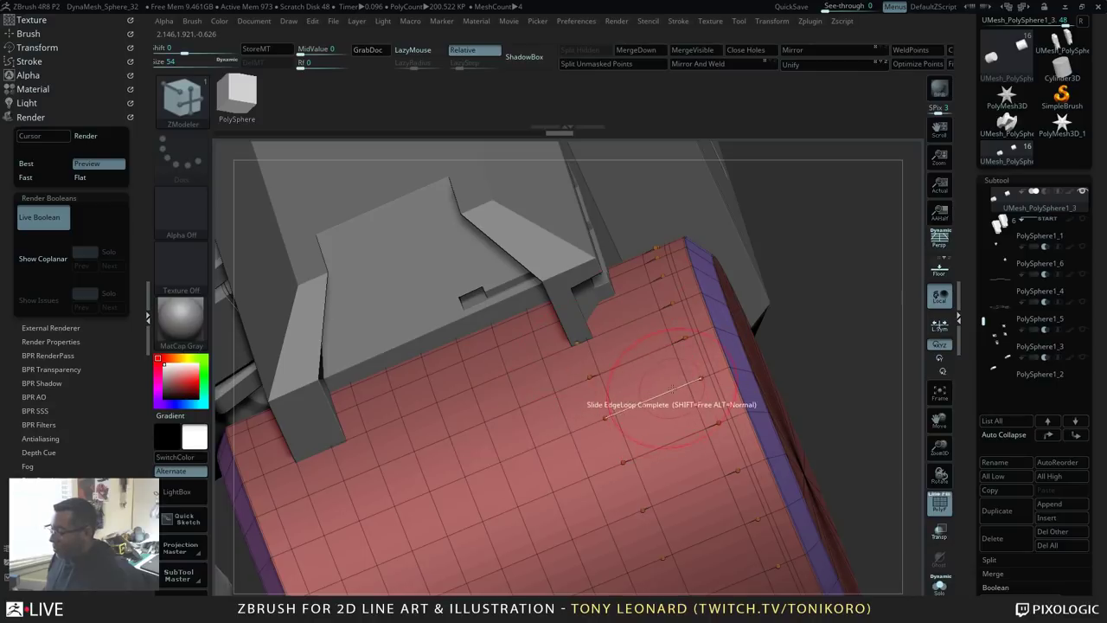
Step: Insert a single edge loop around the cylinder near its outer rim and slide the neighbouring loops to adjust their spacing
key("space")
left_click(640, 289)
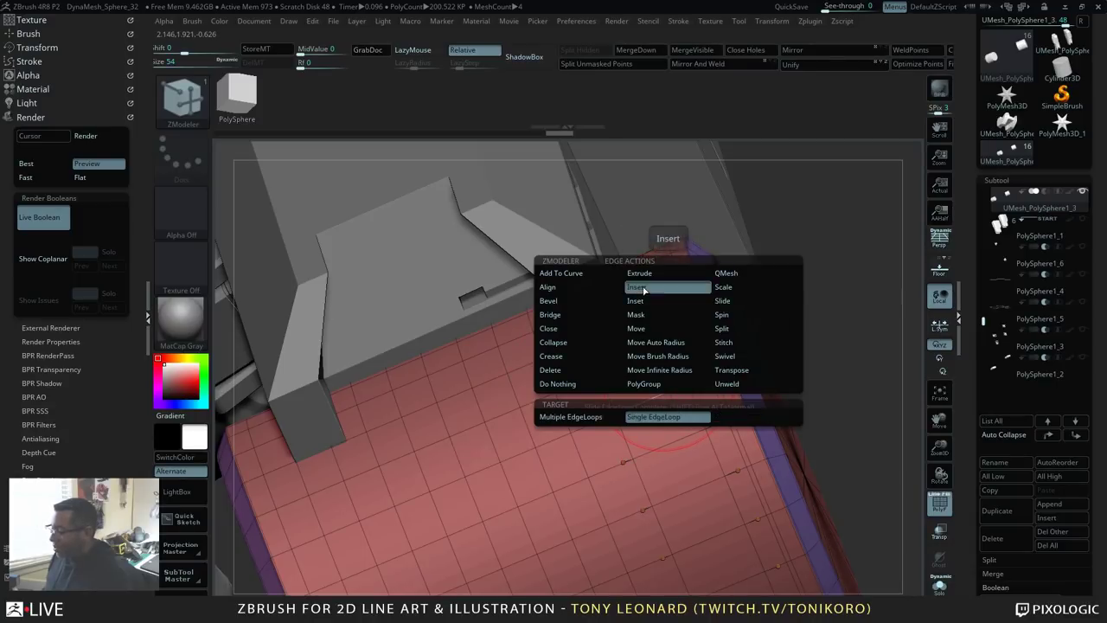
left_click(672, 387)
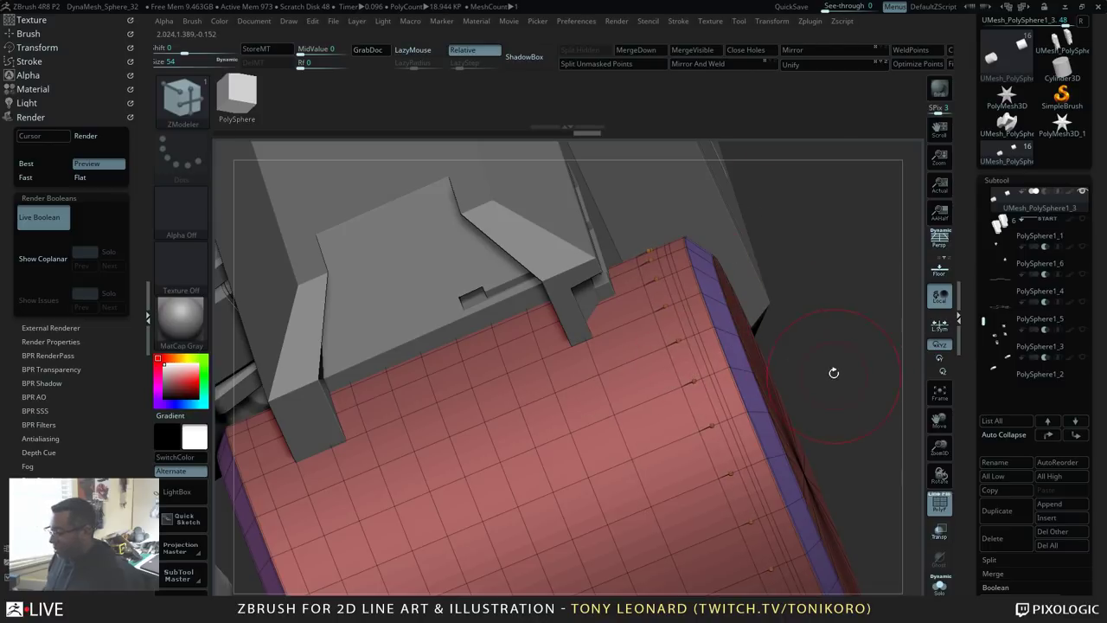
left_click_drag(863, 375, 597, 390)
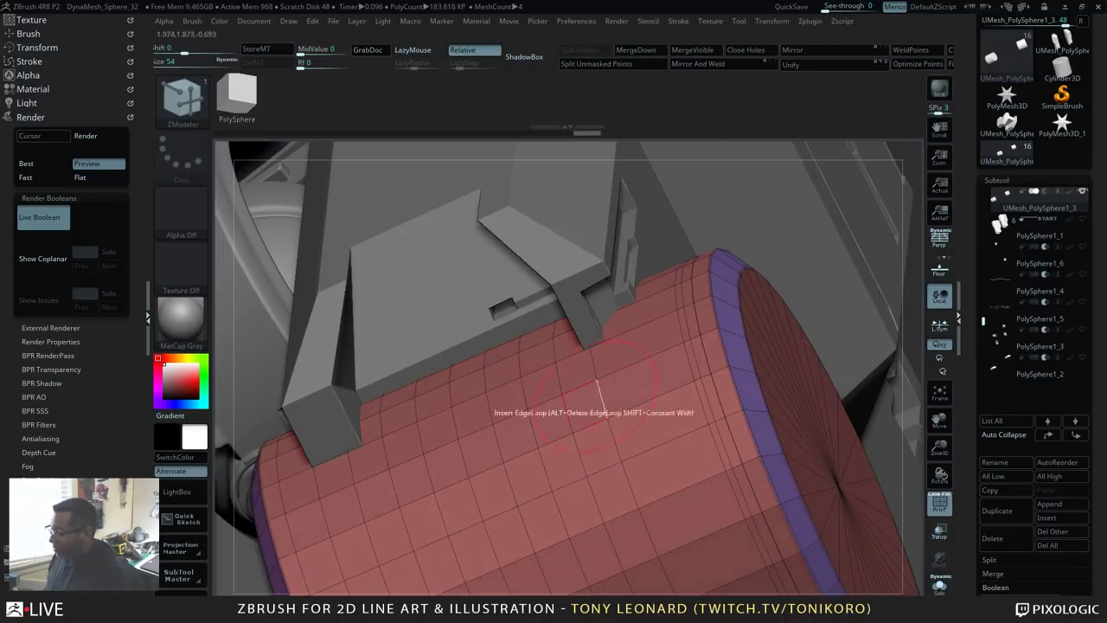
left_click(685, 360)
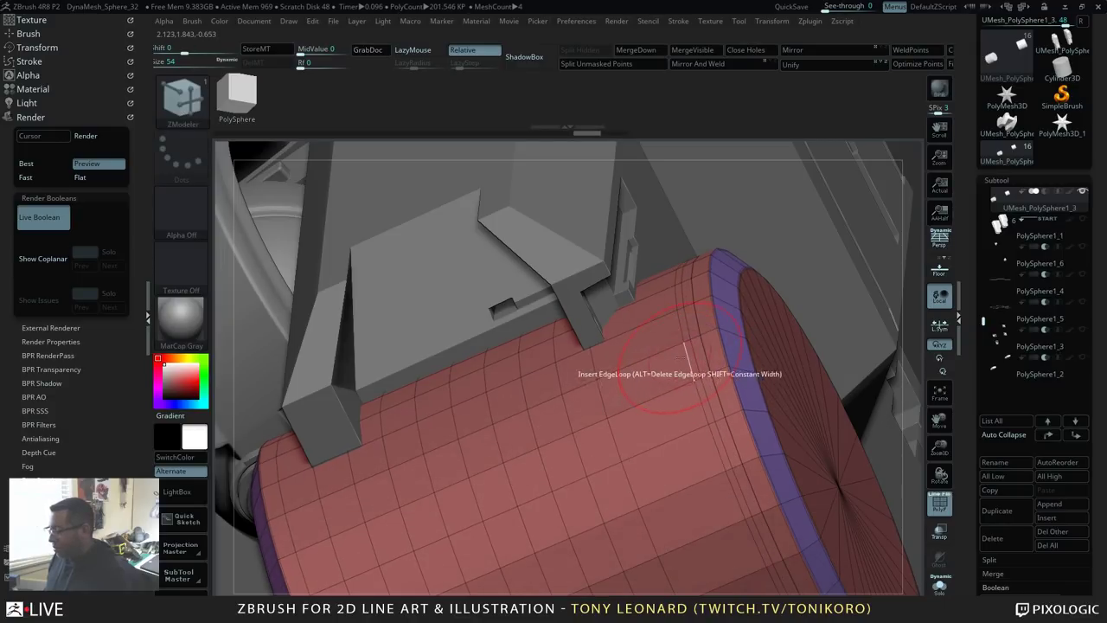
key("ctrl+z")
key("space")
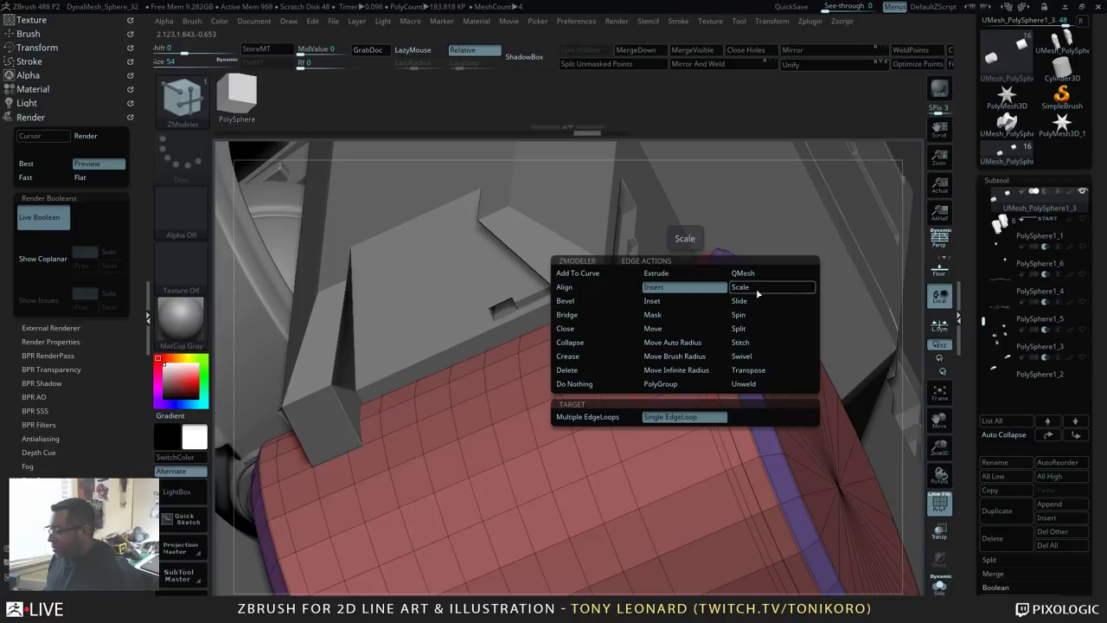
left_click(740, 301)
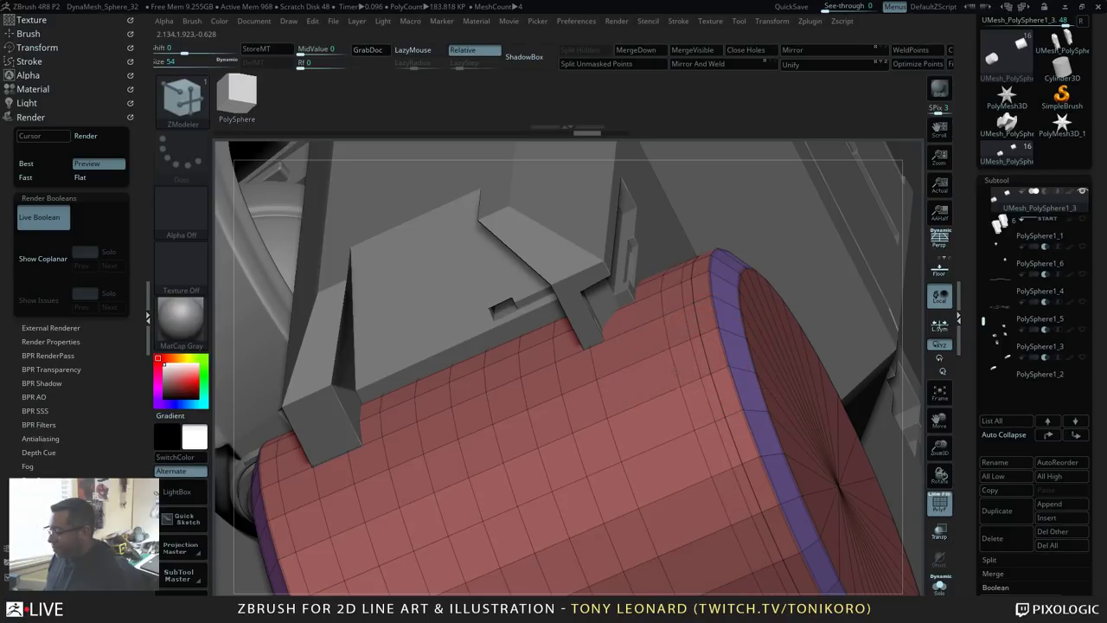
Step: Set the ZModeler polygon action to Extrude with the Polyloop target and extrude a narrow band near the outer rim inward as a groove
key("space")
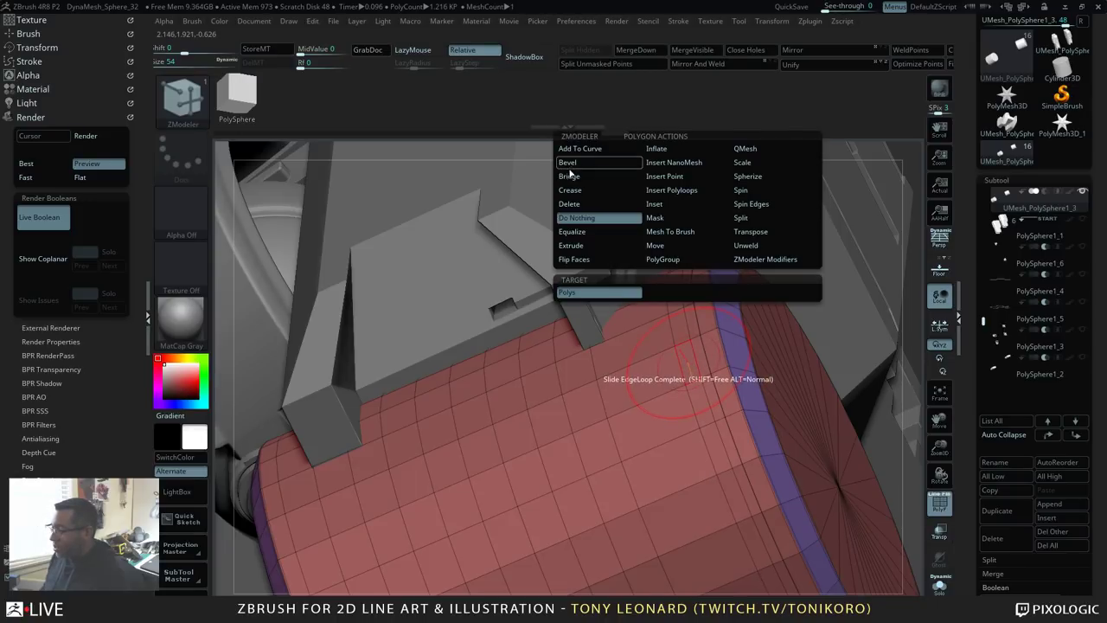
key("space")
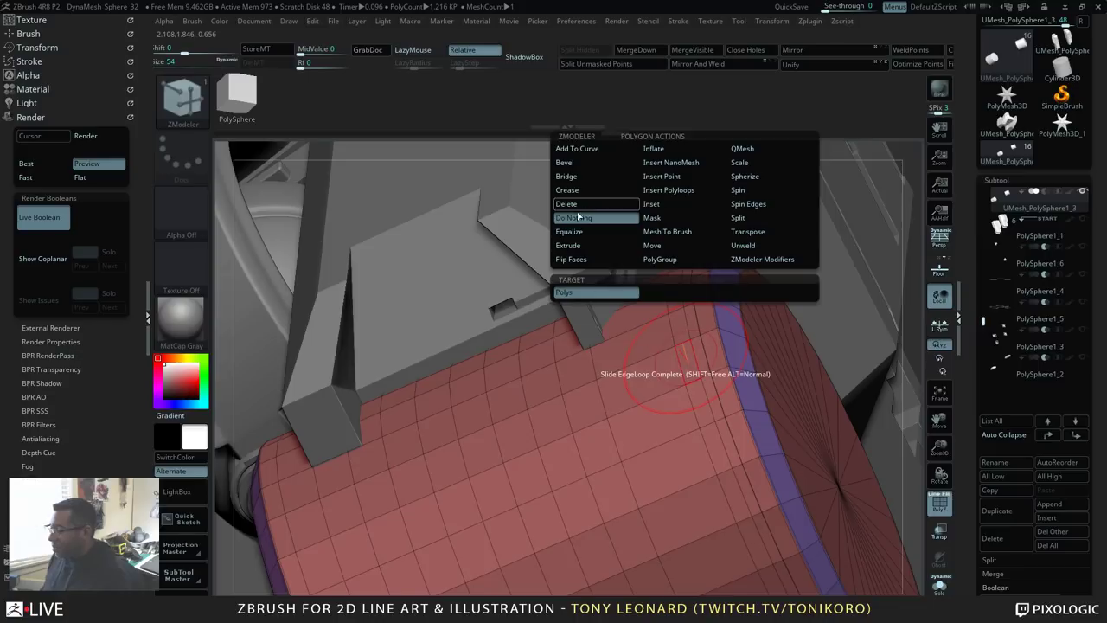
left_click(588, 247)
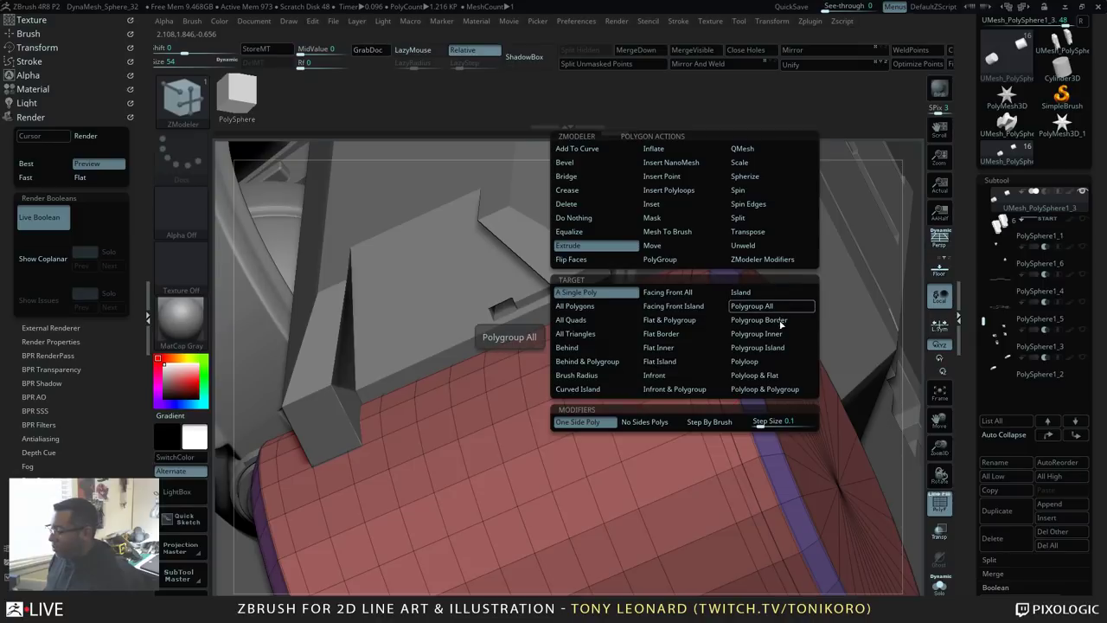
left_click(758, 347)
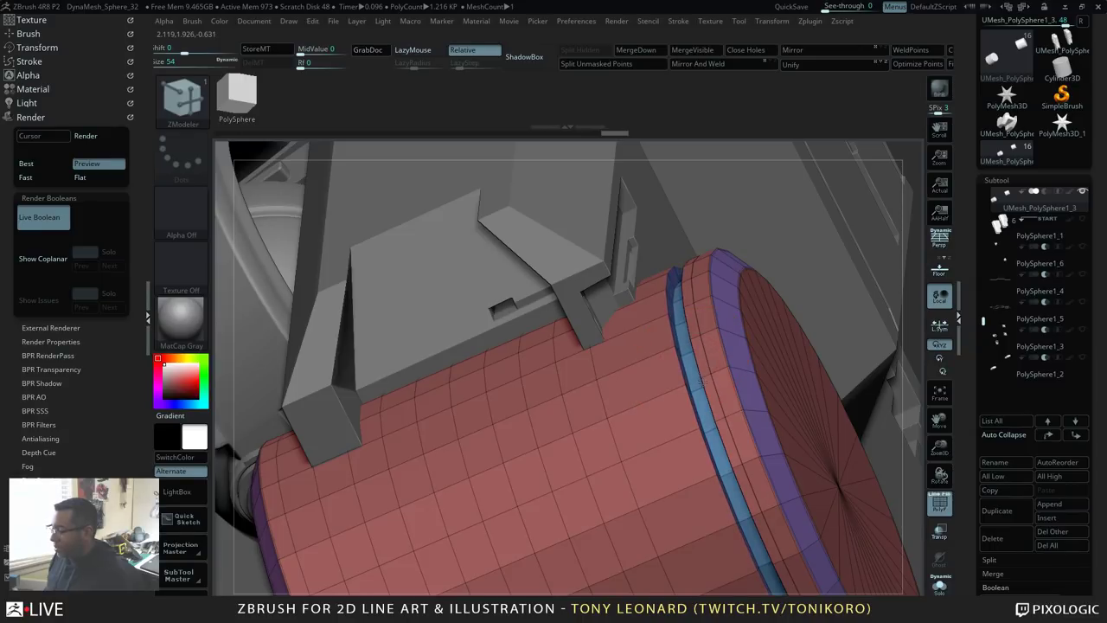
Step: Switch the ZModeler edge action to Crease with EdgeLoop Complete for the edges of the new groove
key("space")
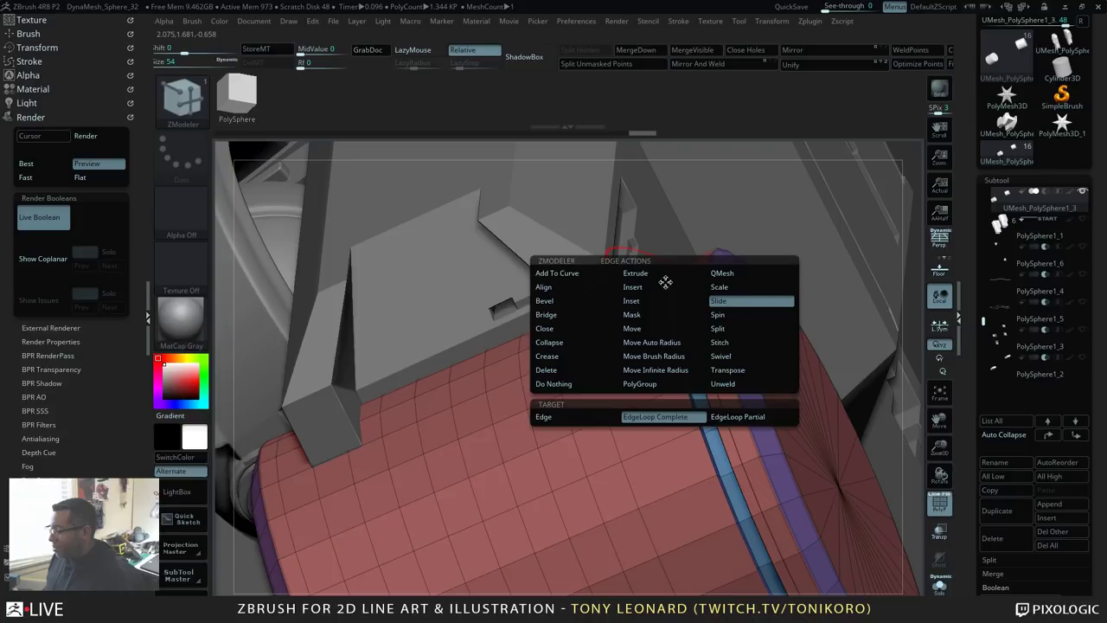
left_click(554, 360)
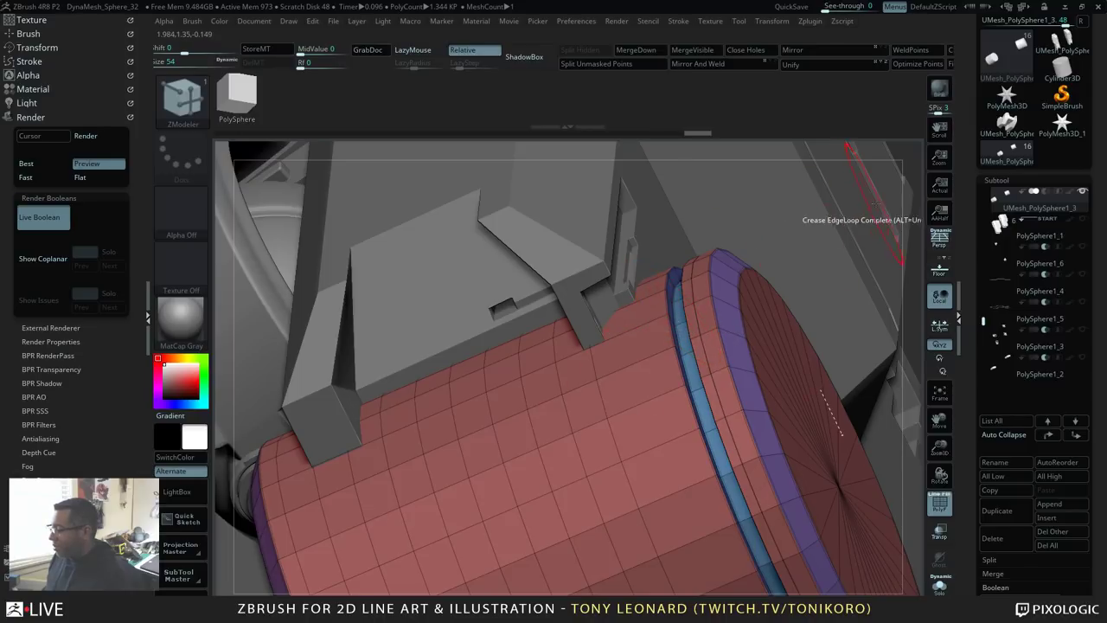
key("f")
left_click_drag(750, 475, 766, 431)
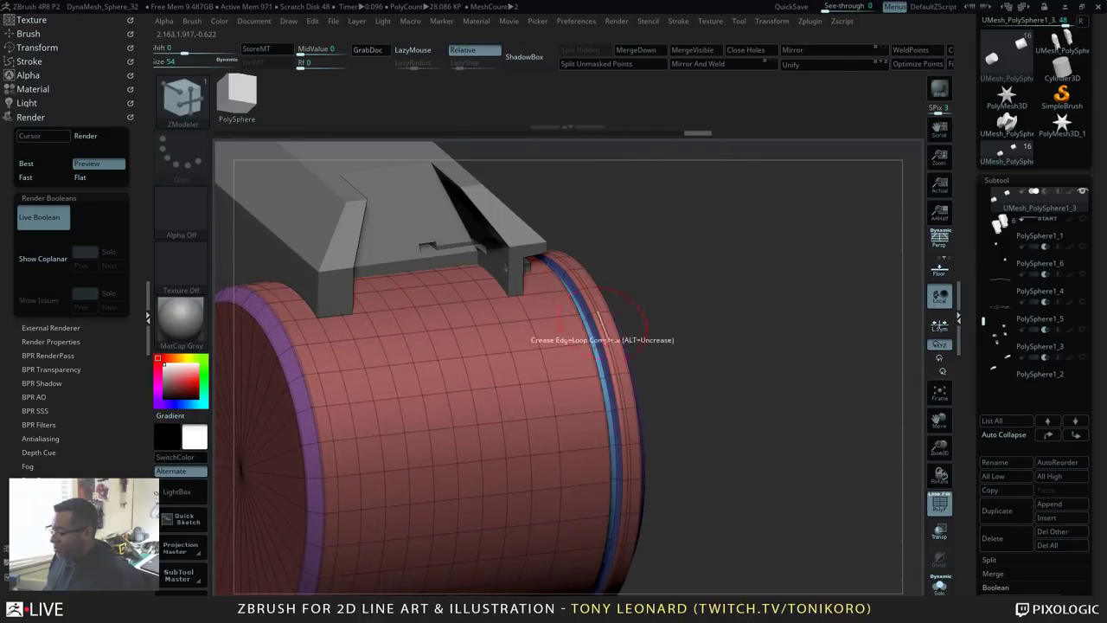
left_click_drag(779, 339, 778, 389, "alt")
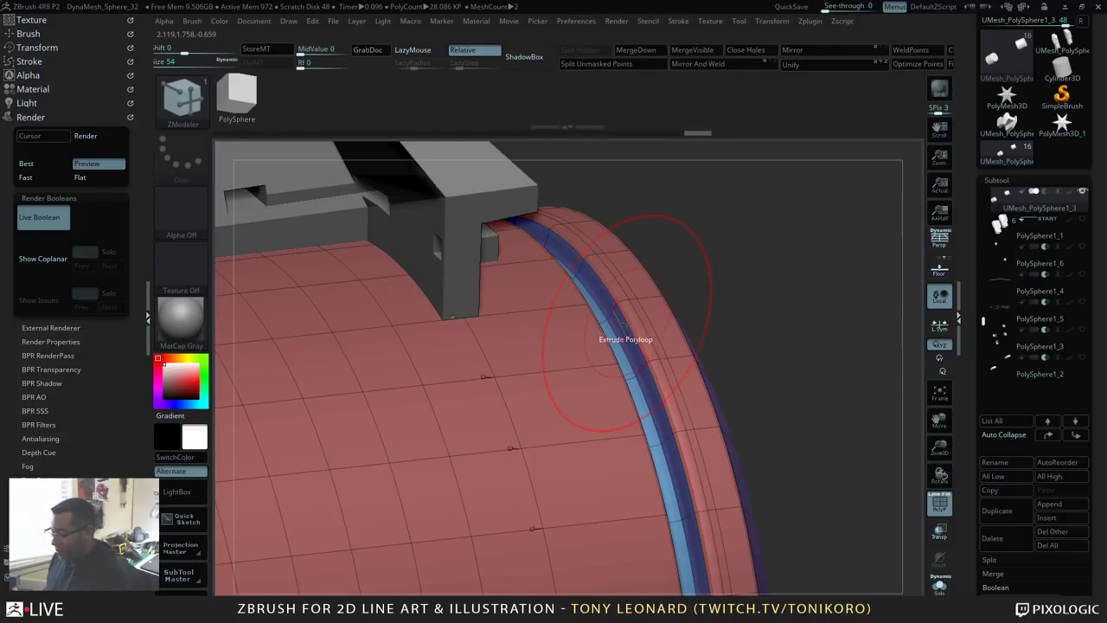
Step: Set the brush's draw size to 18 for close work around the cylinder's groove
key("s")
left_click_drag(626, 324, 621, 323)
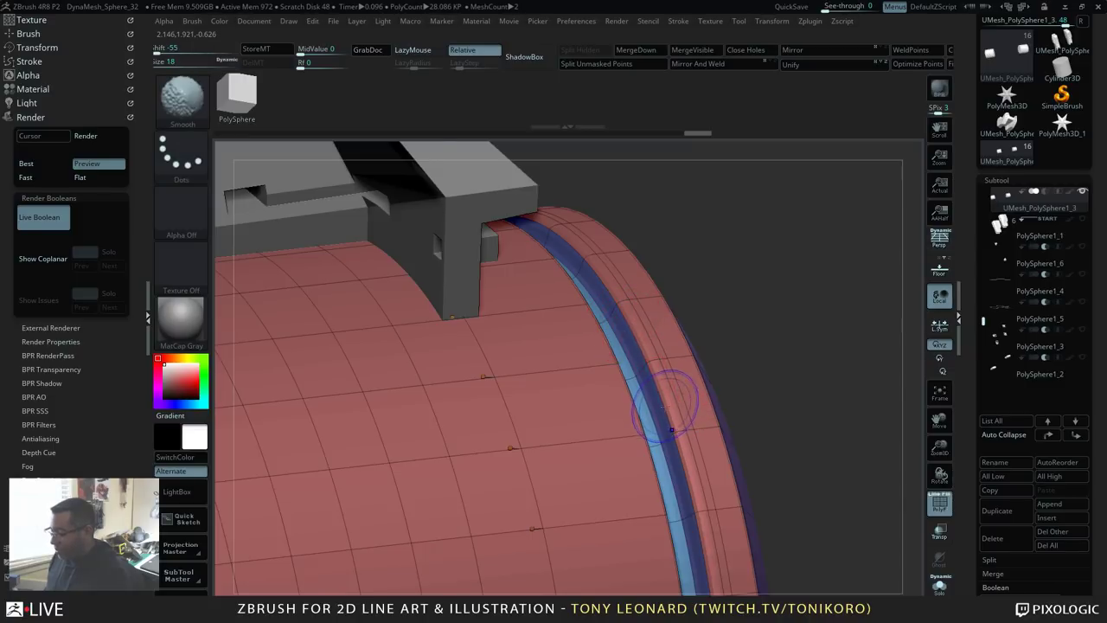
left_click_drag(670, 399, 660, 399)
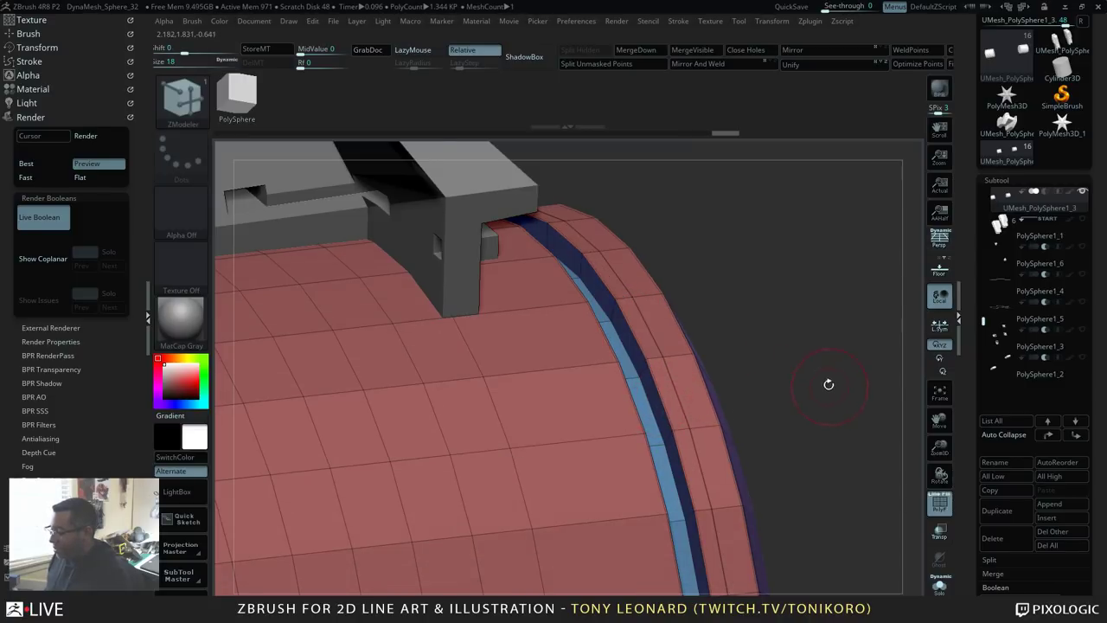
left_click_drag(828, 384, 817, 433, "alt")
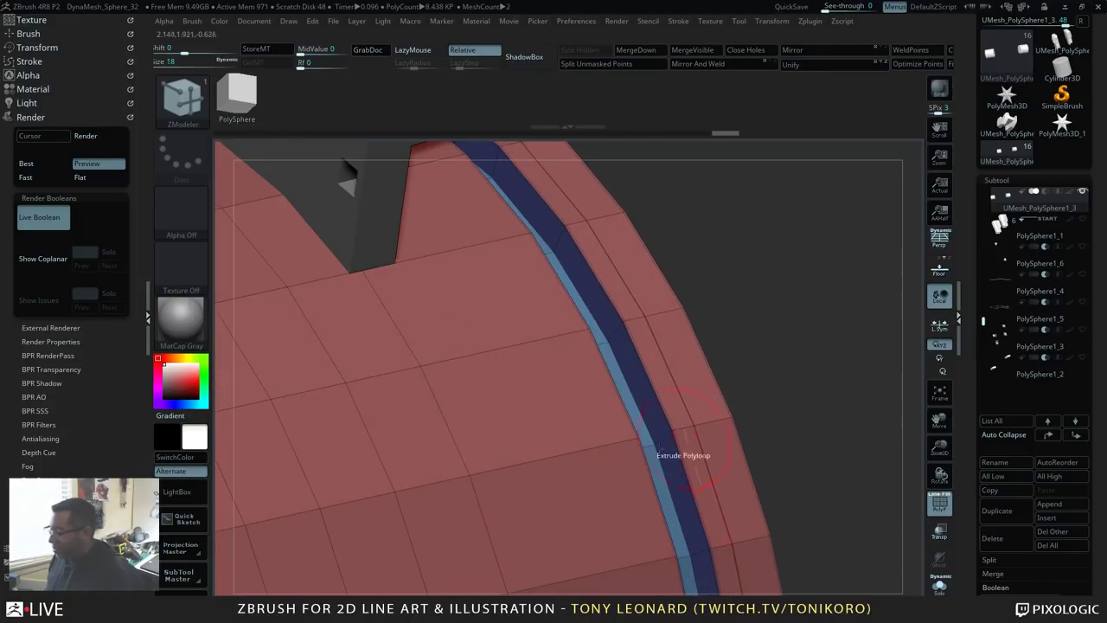
Step: Hide the polyframe, set the cylinder's crease tolerance to 68 and crease level to 4, and compare dynamic subdivision off and on
left_click_drag(801, 346, 874, 376)
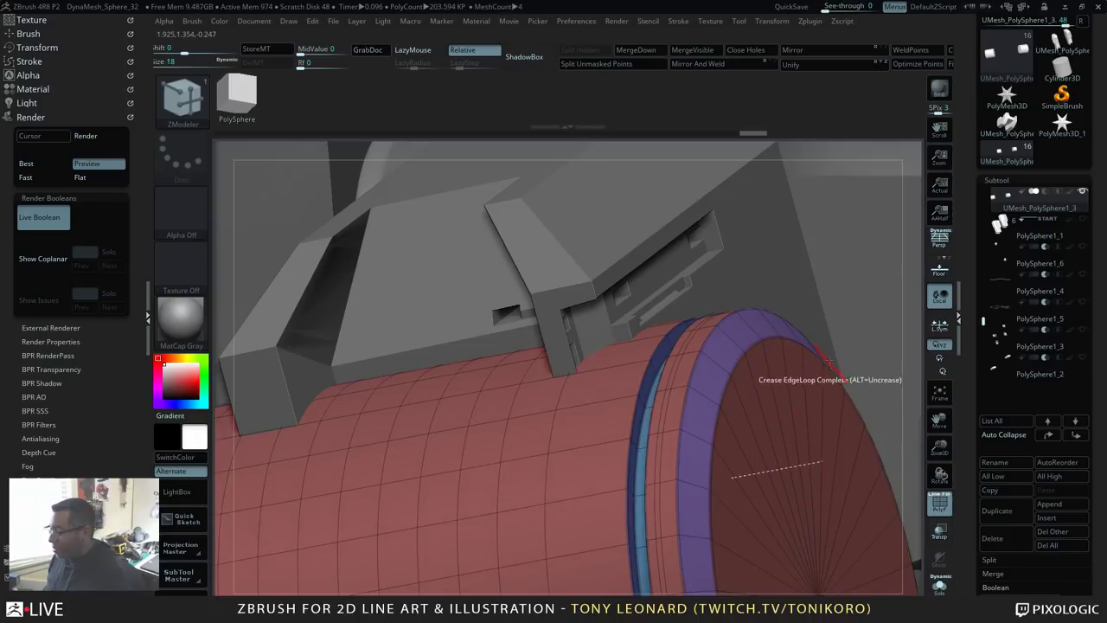
key("shift+f")
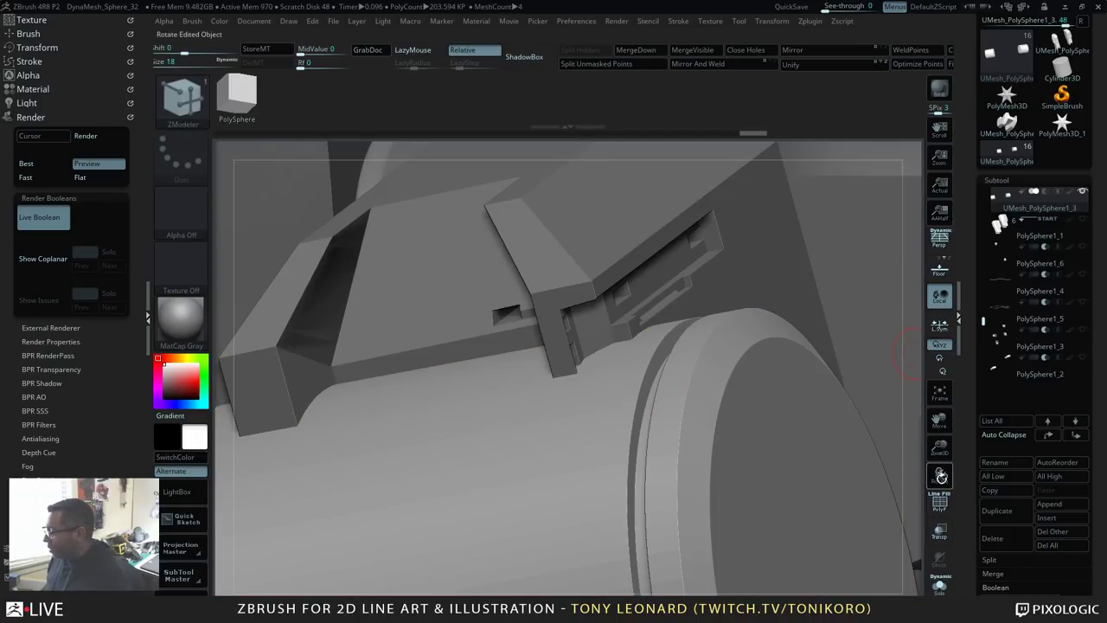
scroll(972, 517, "down", 10)
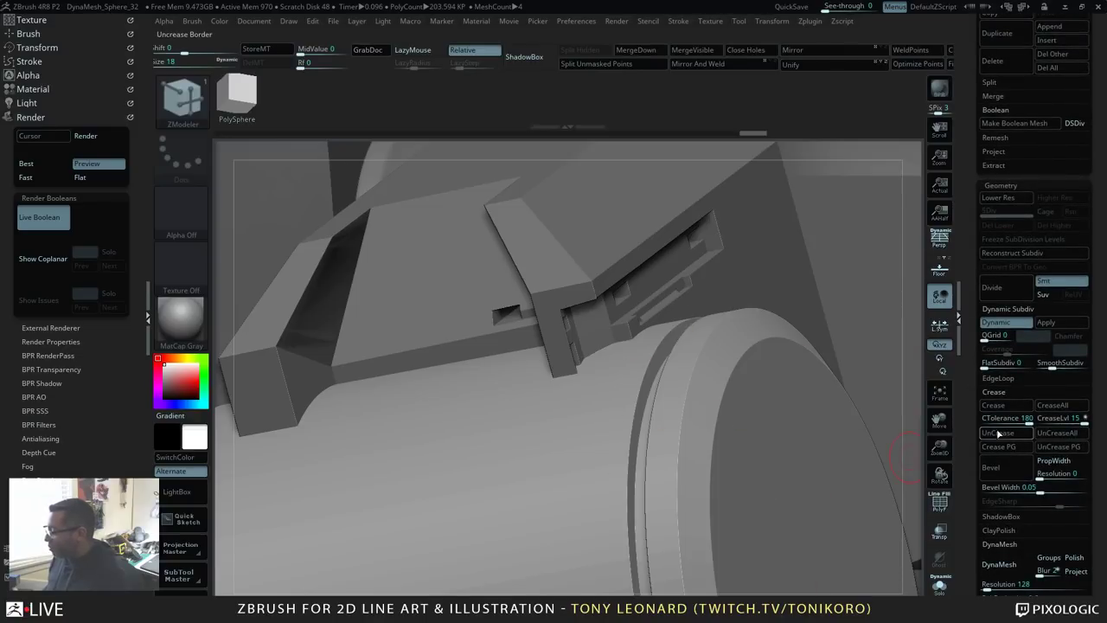
left_click_drag(1027, 424, 1014, 424)
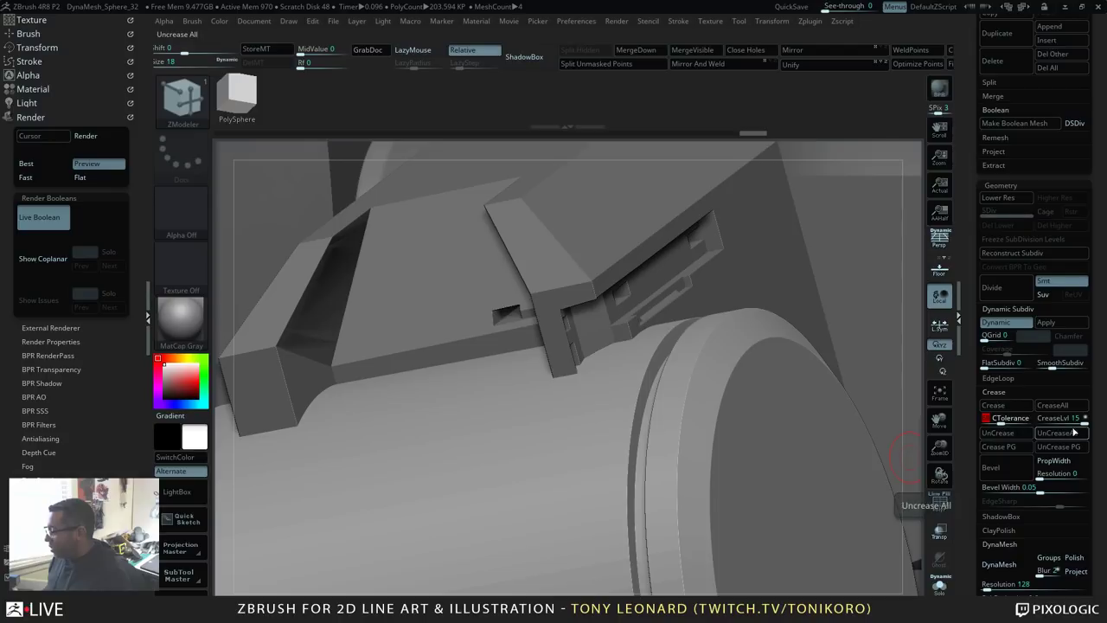
left_click(1072, 420)
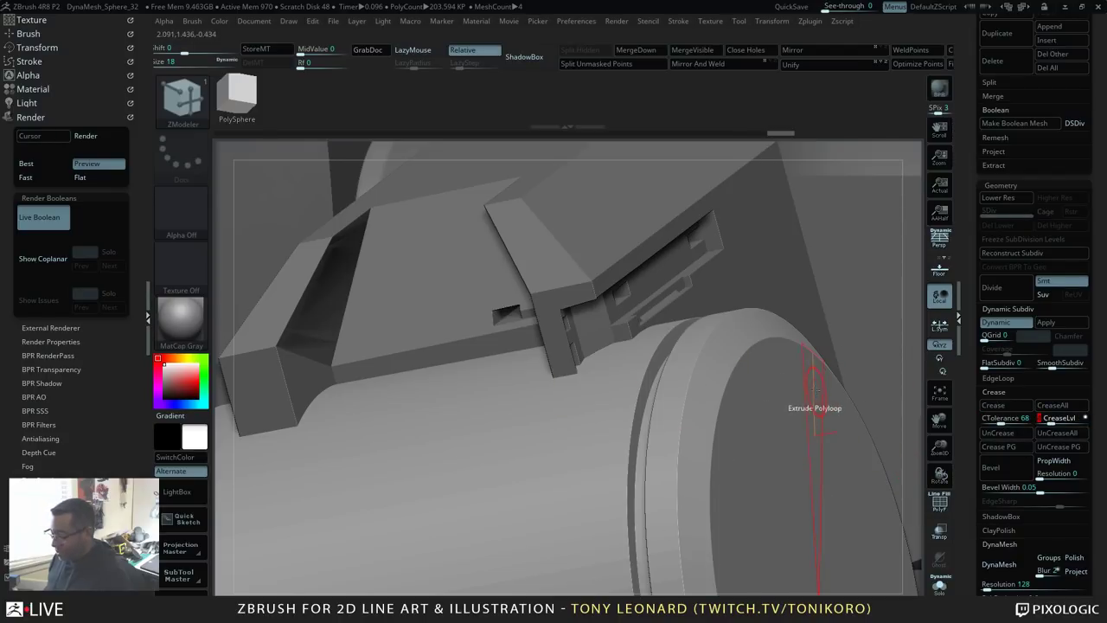
key("shift+d")
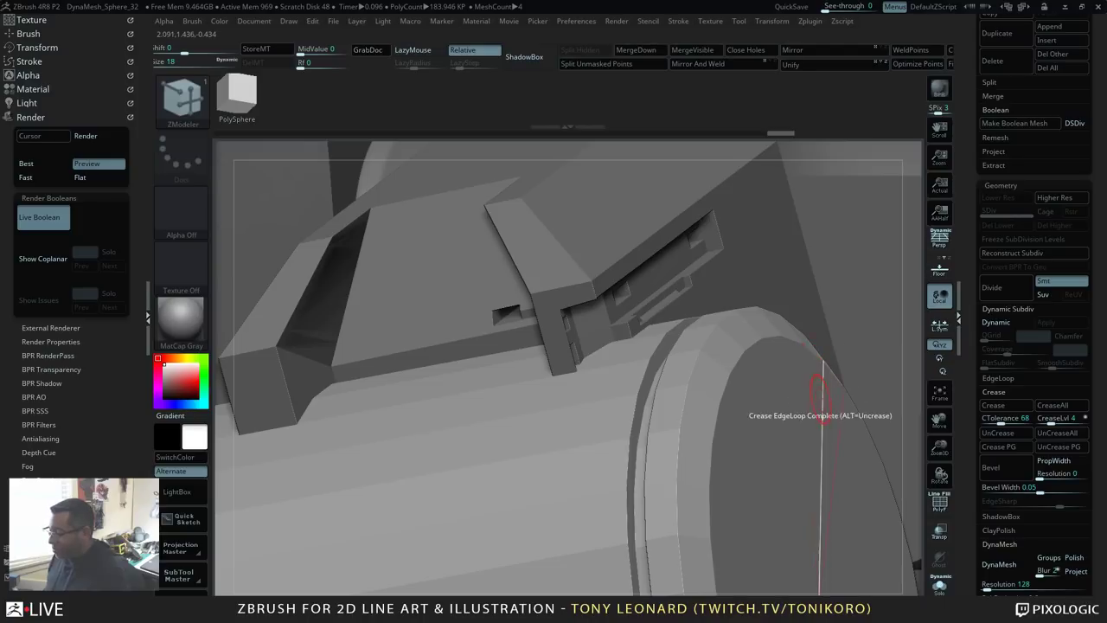
key("d")
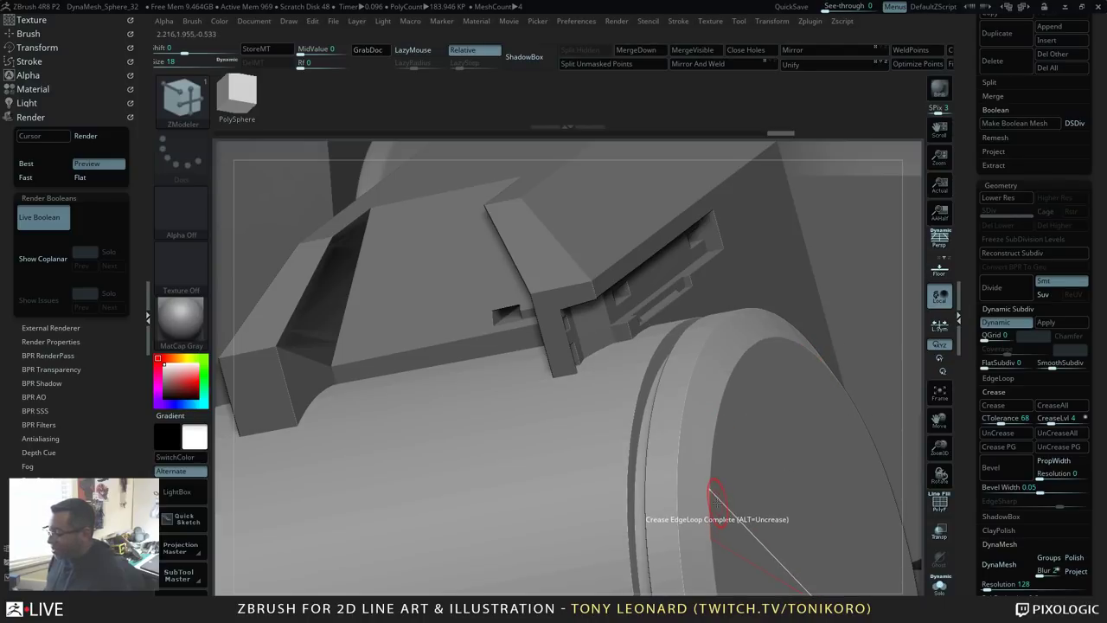
left_click(718, 510)
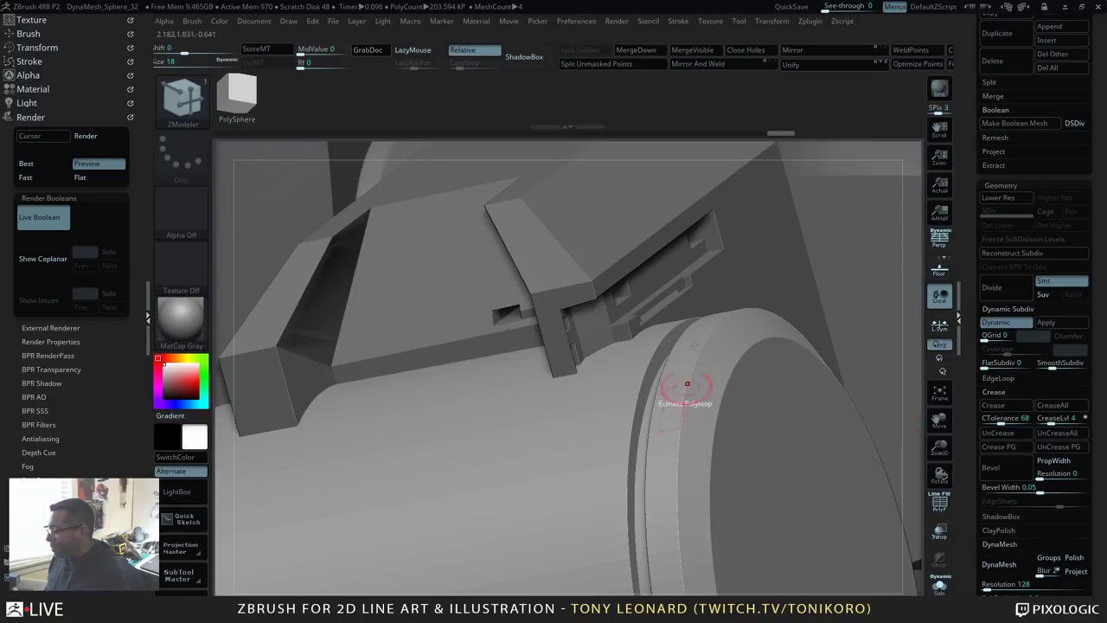
Step: Set the cylinder's crease tolerance to 81 and crease level to 3, then check both legs with dynamic subdivision off and on
key("shift+d")
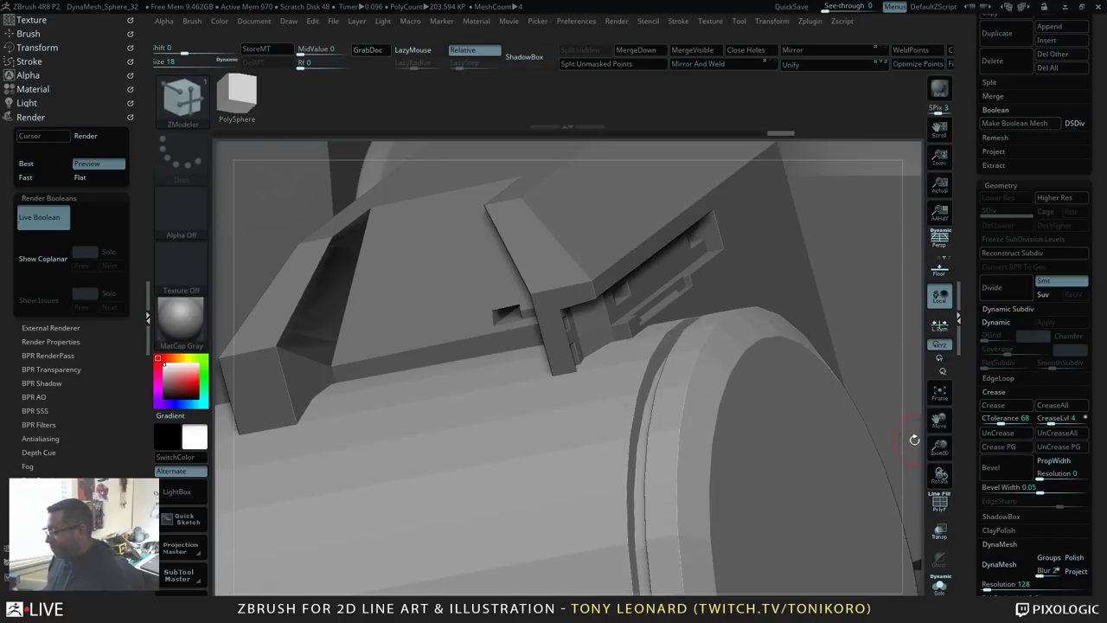
left_click_drag(1002, 423, 1004, 423)
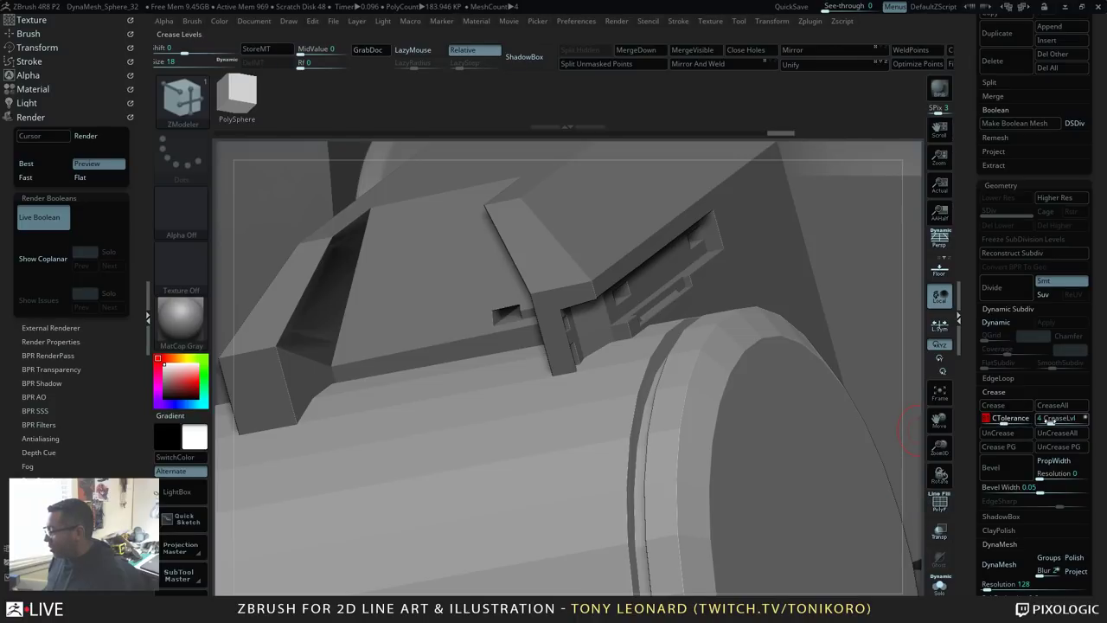
left_click(789, 391)
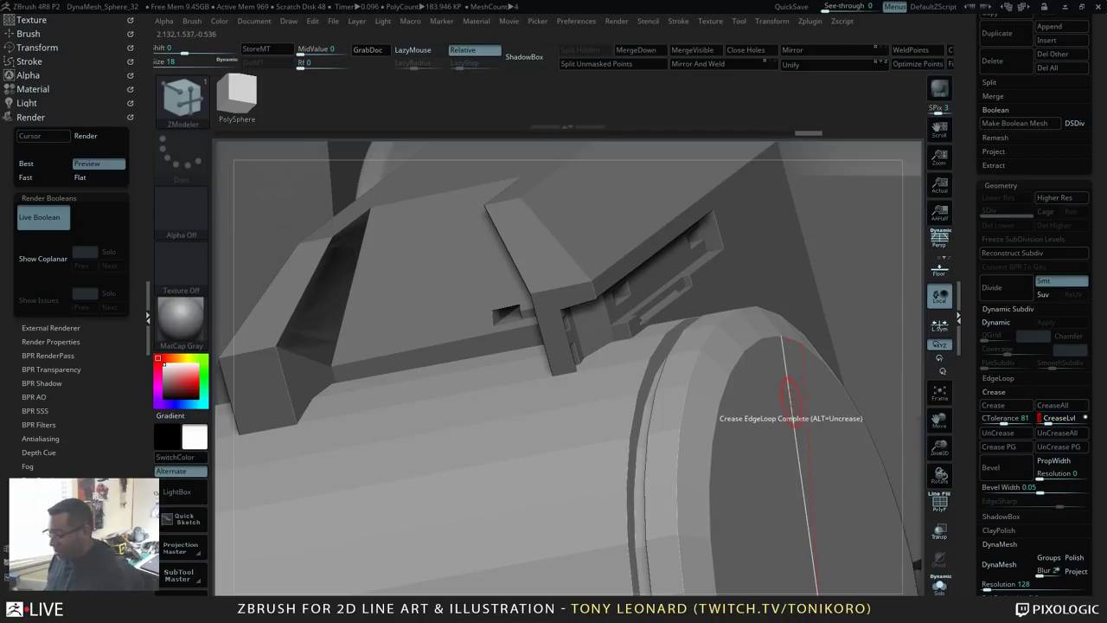
key("d")
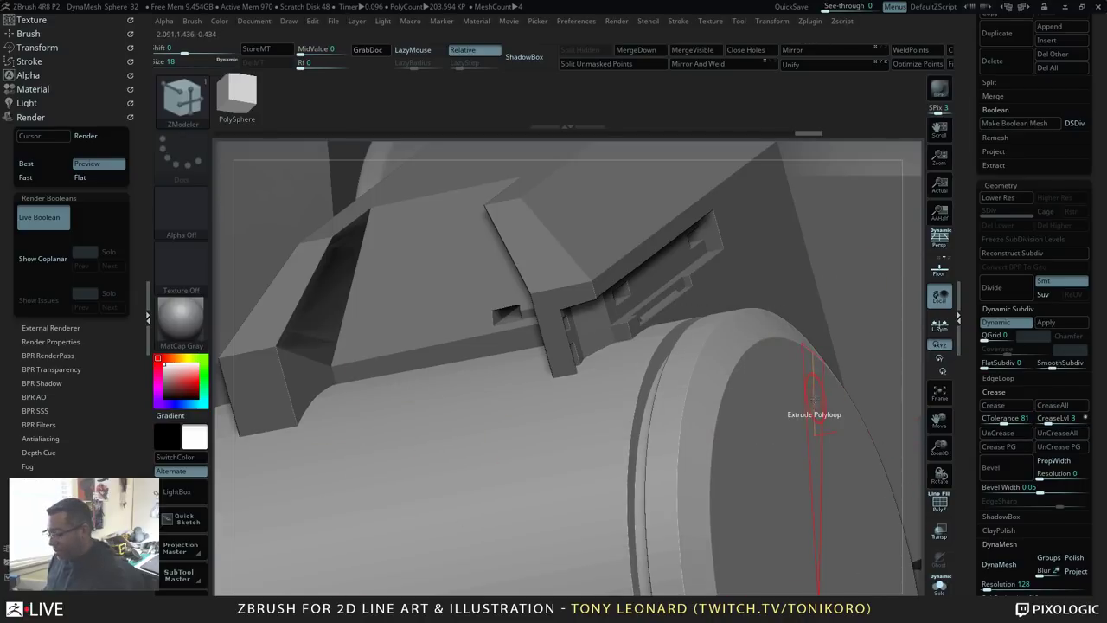
key("f")
mouse_move(814, 538)
left_mouse_down()
mouse_move(826, 458)
mouse_move(822, 496)
left_mouse_up()
key("shift+d")
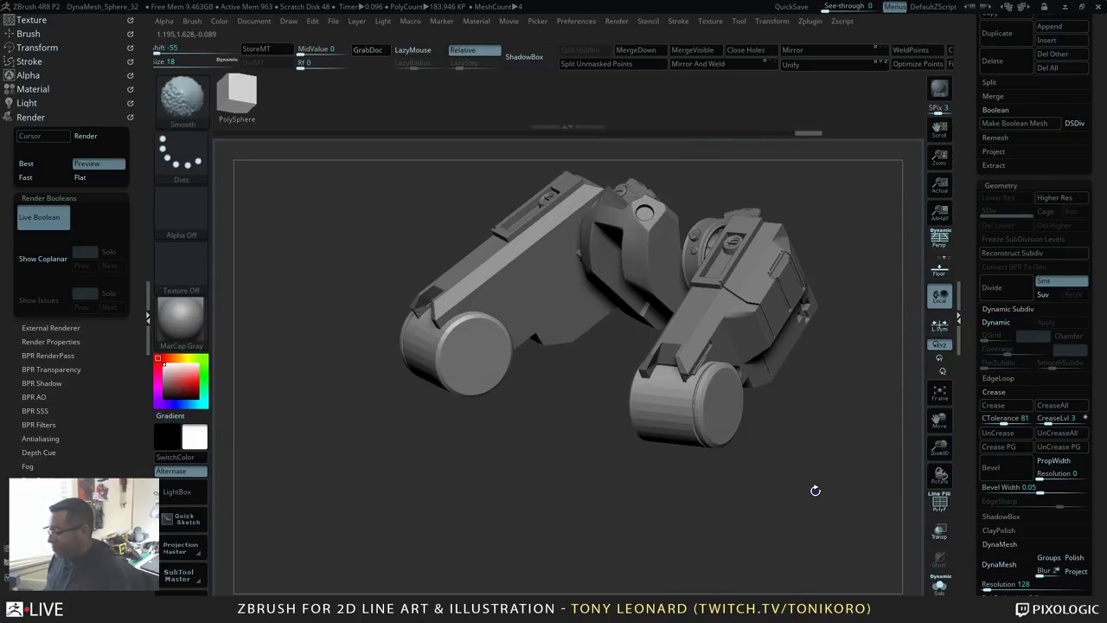
key("d")
Step: Raise the cylinder's dynamic smooth subdivision level to 4 and inspect the rounded, grooved rim
mouse_move(819, 482)
left_mouse_down("alt")
mouse_move(840, 546)
mouse_move(711, 497)
left_mouse_up("alt")
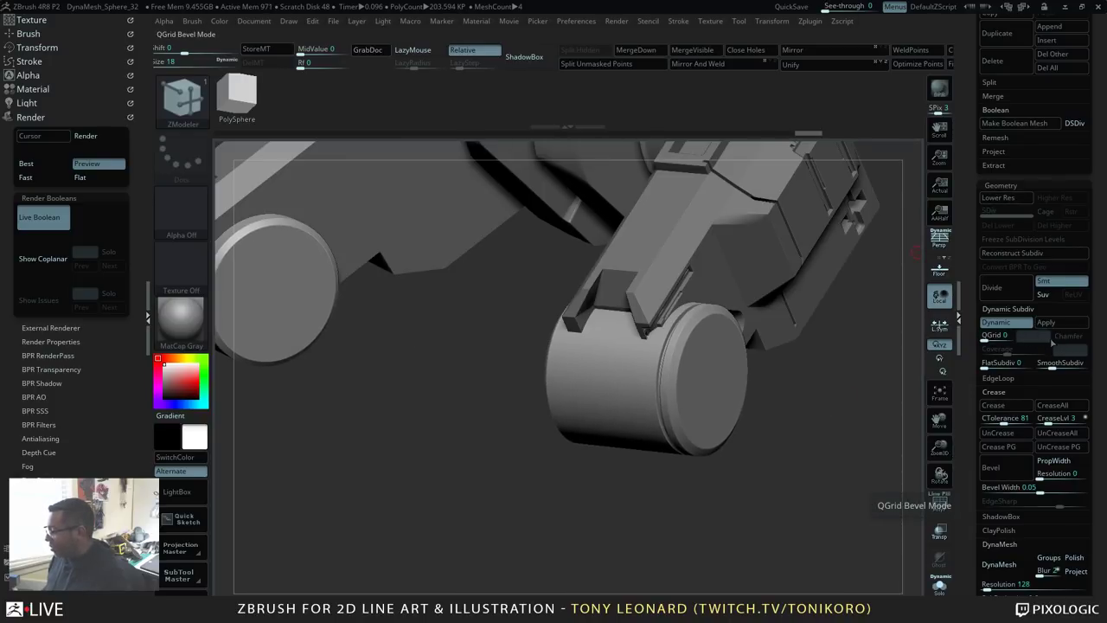
left_click_drag(1053, 366, 1060, 367)
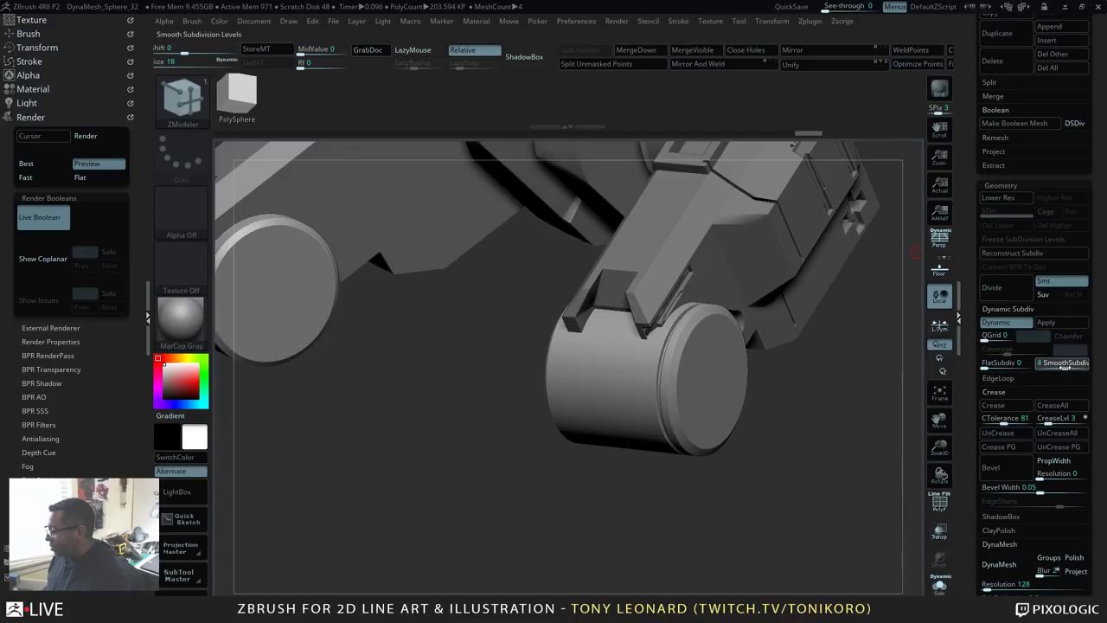
left_click_drag(772, 493, 824, 519)
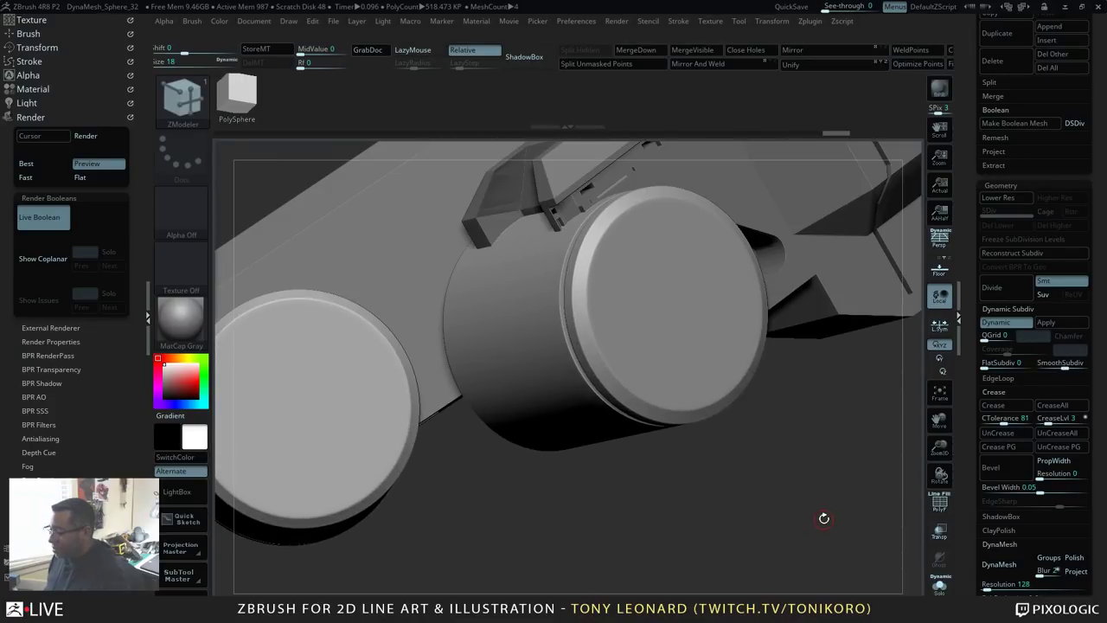
left_click_drag(781, 478, 804, 480)
Step: Insert the TL_Mech_KB_nonsub_p3_011b part from the TL_HS_KB kitbash brush in front of the lower-leg cylinders as its own subtool
key("b")
key("t")
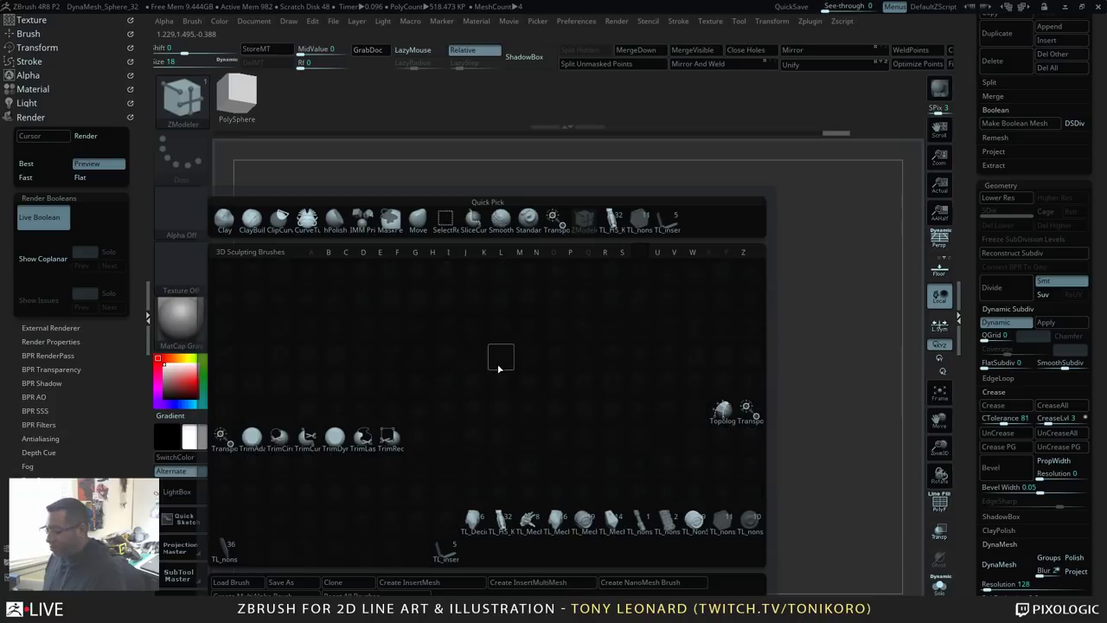
left_click(500, 523)
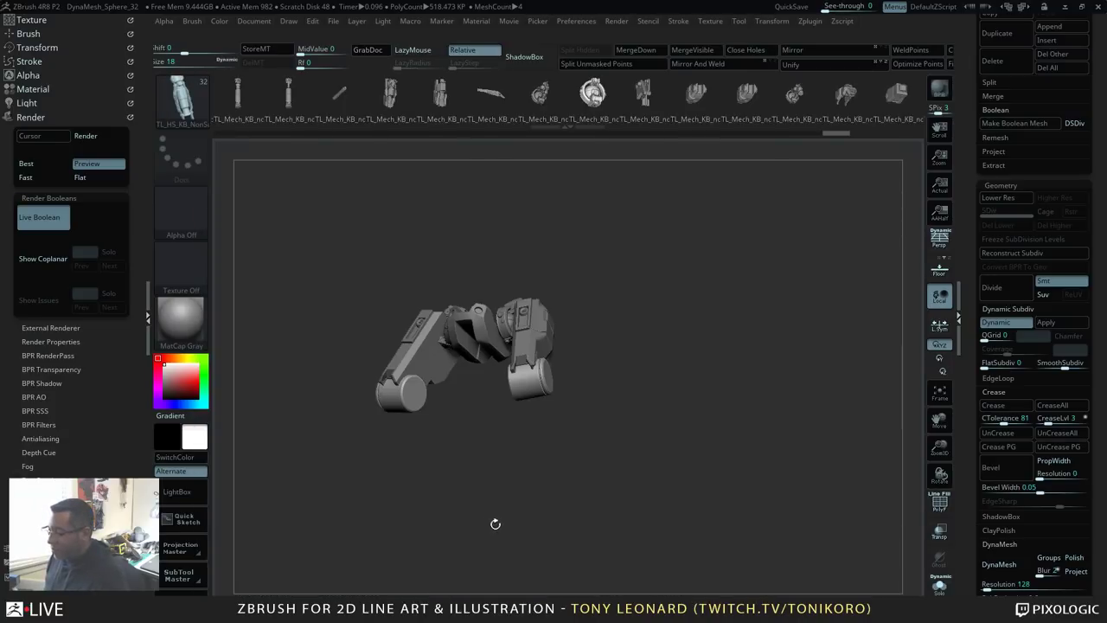
key("m")
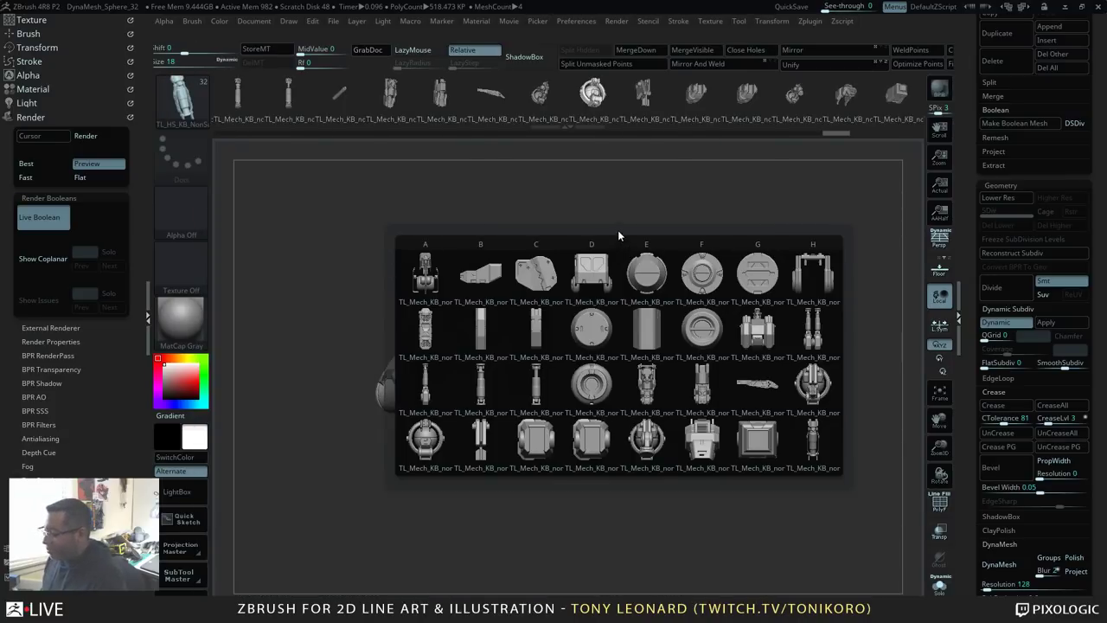
mouse_move(538, 339)
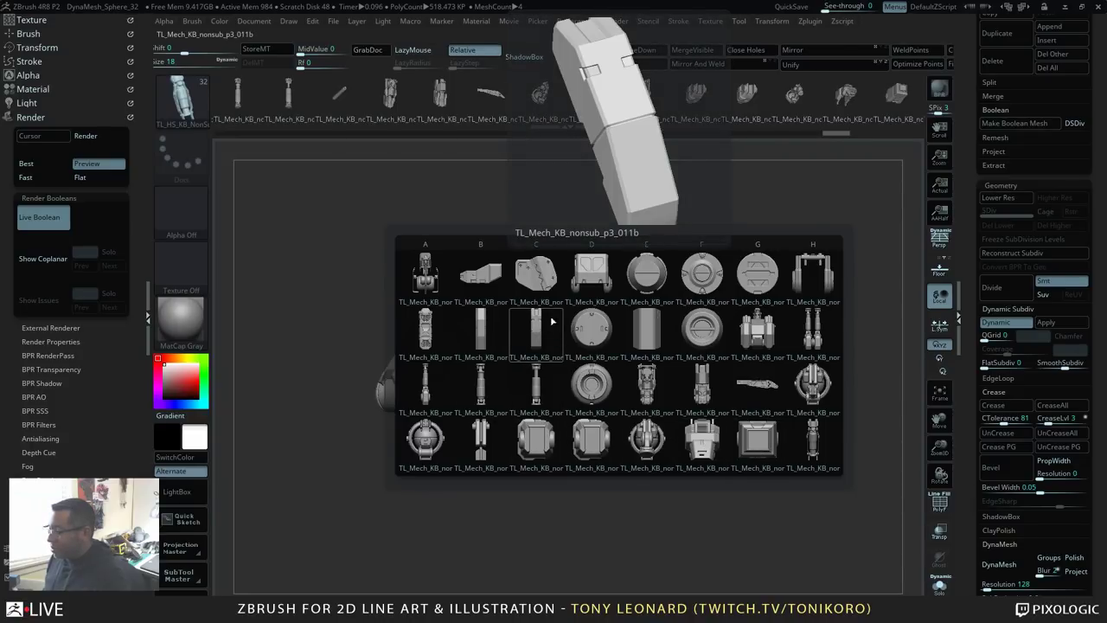
left_click(536, 335)
left_click_drag(567, 425, 701, 461)
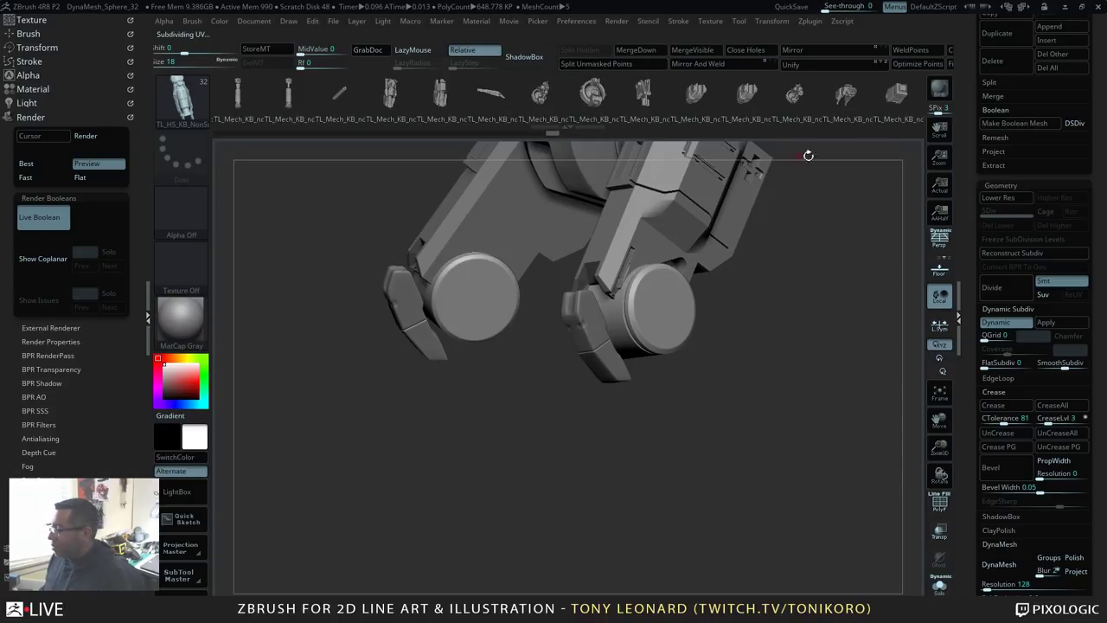
Step: Select the UMesh_PolySphere1_4 subtool holding the new front leg pieces and turn off its dynamic subdivision
left_click_drag(972, 139, 1010, 294)
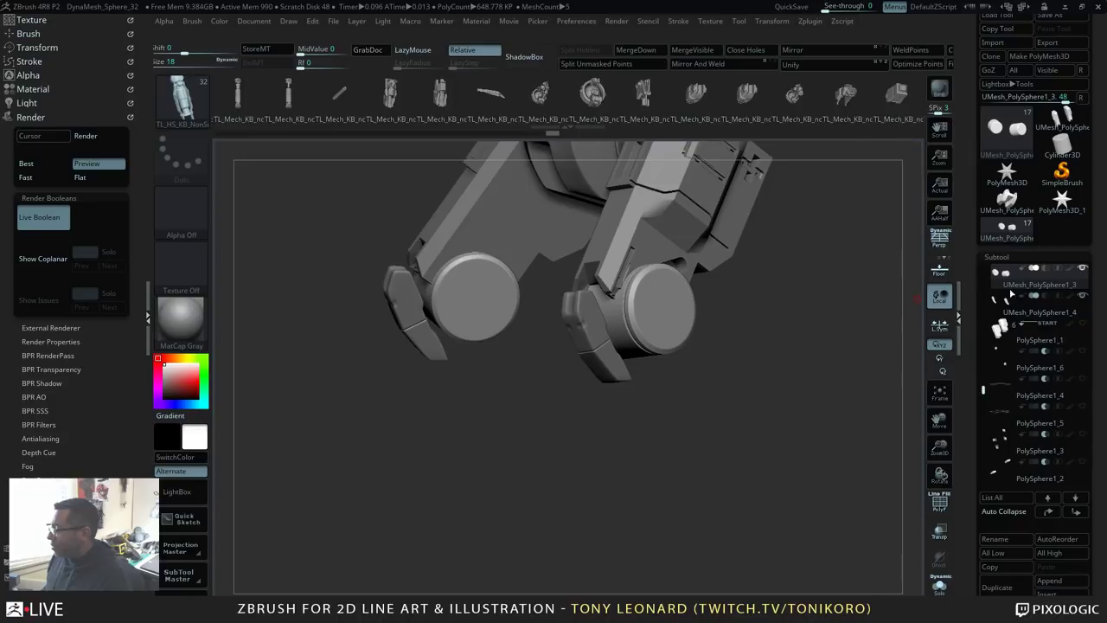
left_click(1006, 309)
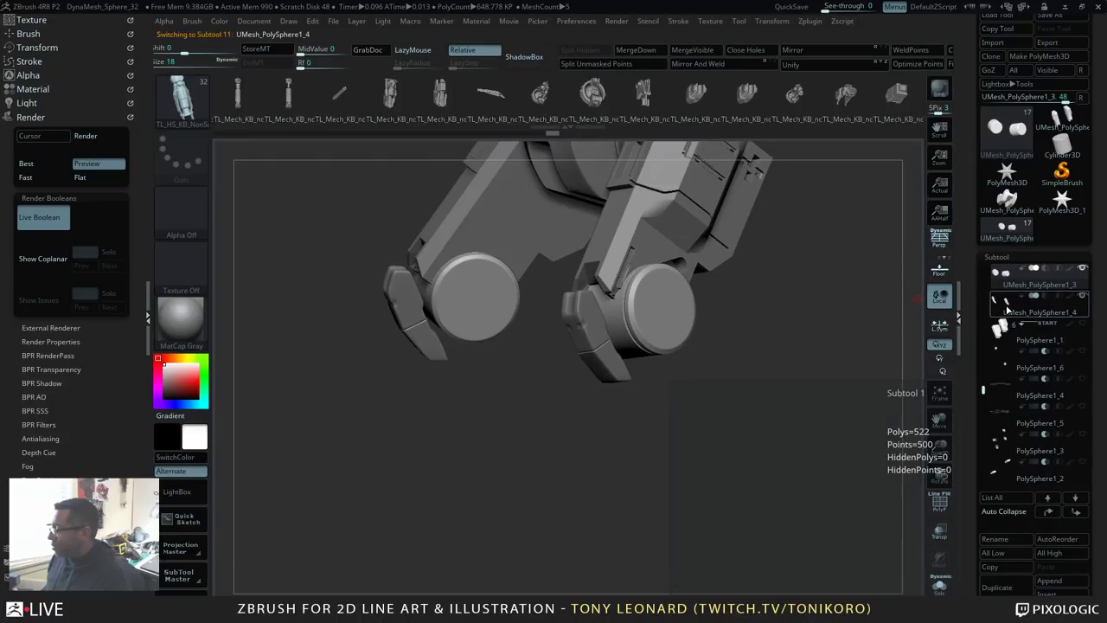
key("shift+d")
left_click_drag(710, 450, 784, 495)
left_click_drag(677, 389, 734, 498)
left_click_drag(727, 443, 699, 470)
Step: Move and rotate the inserted pieces with the transform gizmo to align them with the lower legs, and turn on local symmetry
key("w")
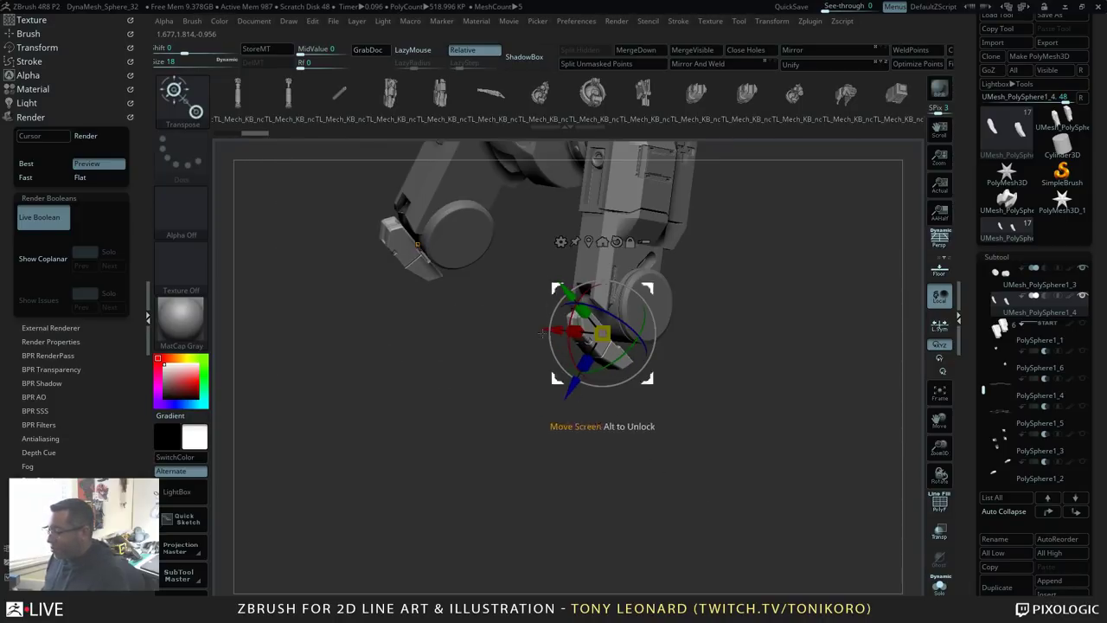
left_click_drag(567, 349, 564, 340)
left_click_drag(681, 450, 736, 462)
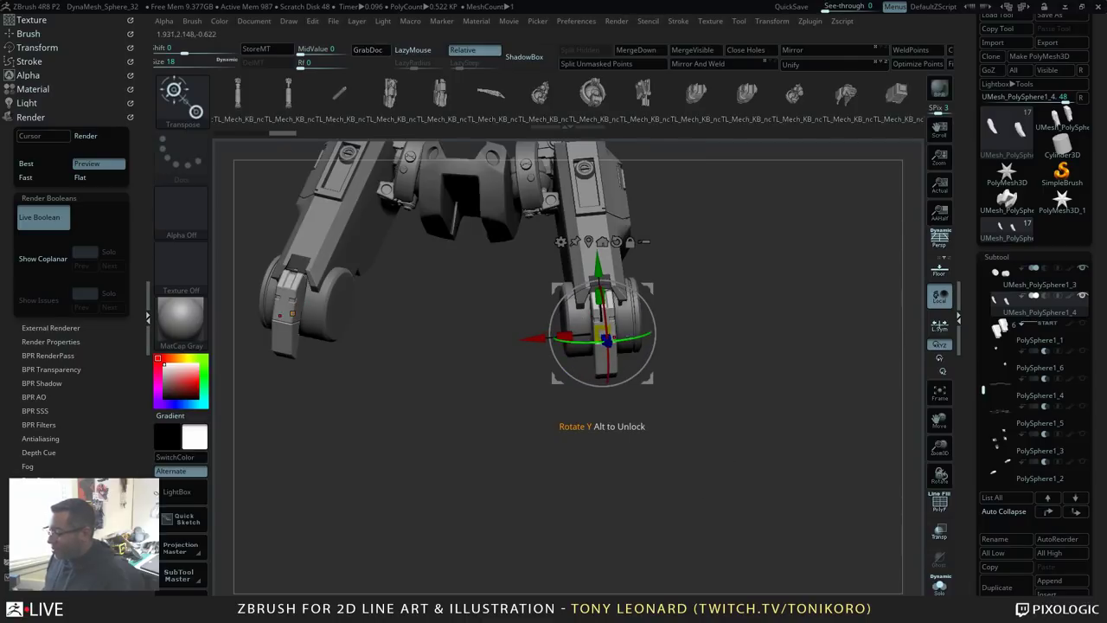
left_click_drag(654, 318, 653, 313)
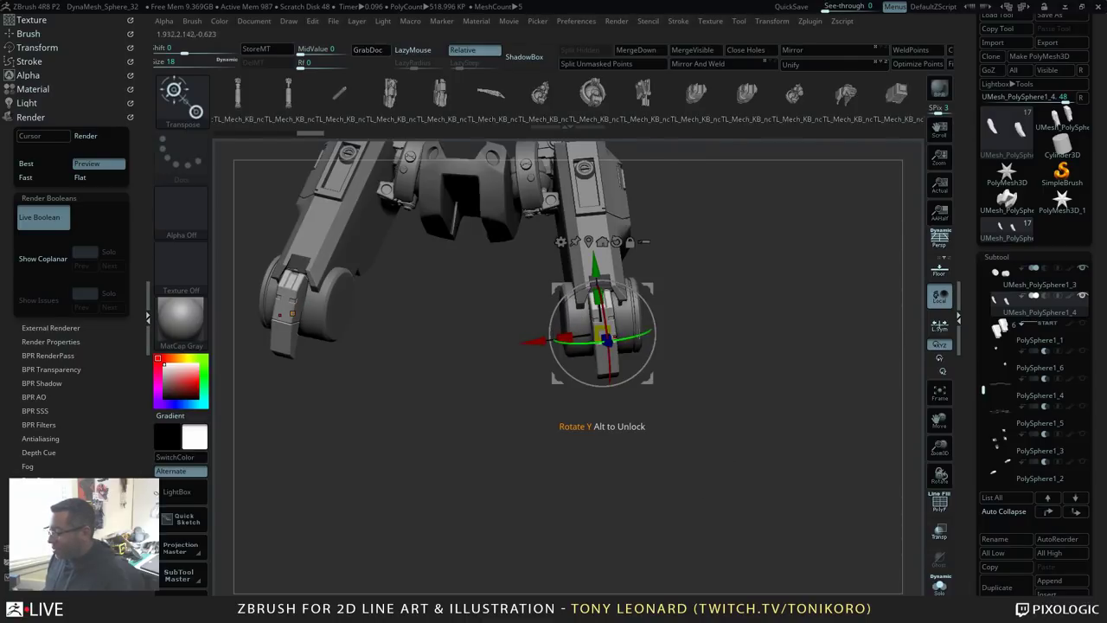
left_click_drag(529, 342, 532, 343)
left_click_drag(534, 342, 538, 343)
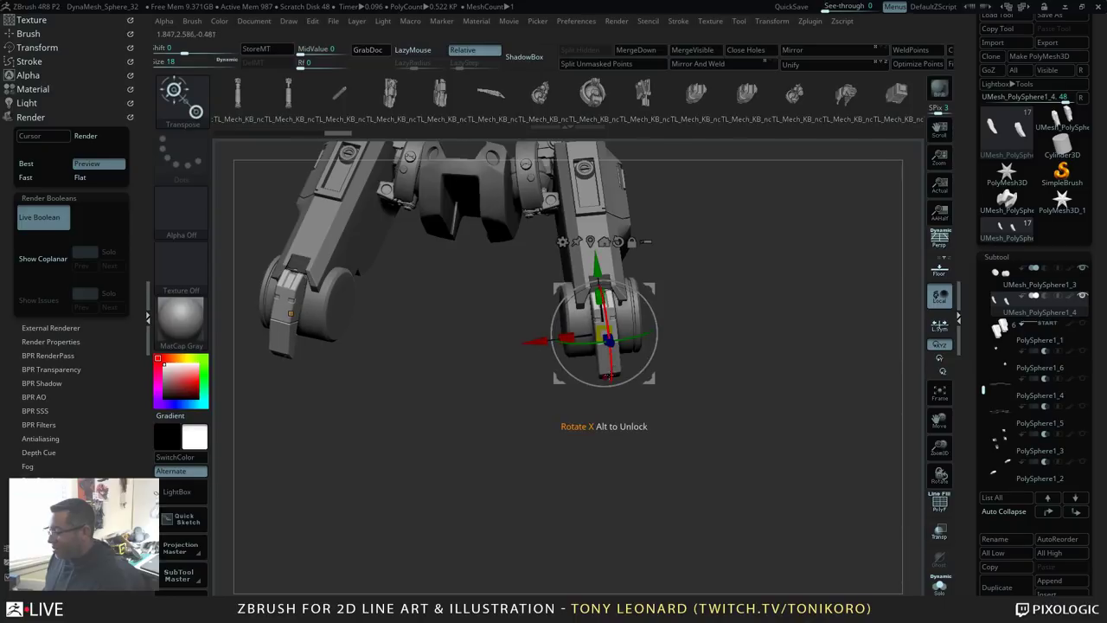
left_click_drag(598, 325, 603, 344)
left_click(938, 327)
Step: Examine the fit and tilt of the new front pieces against the cylinder joints of both legs from several angles
mouse_move(809, 438)
left_mouse_down()
mouse_move(811, 391)
mouse_move(839, 394)
mouse_move(831, 436)
left_mouse_up()
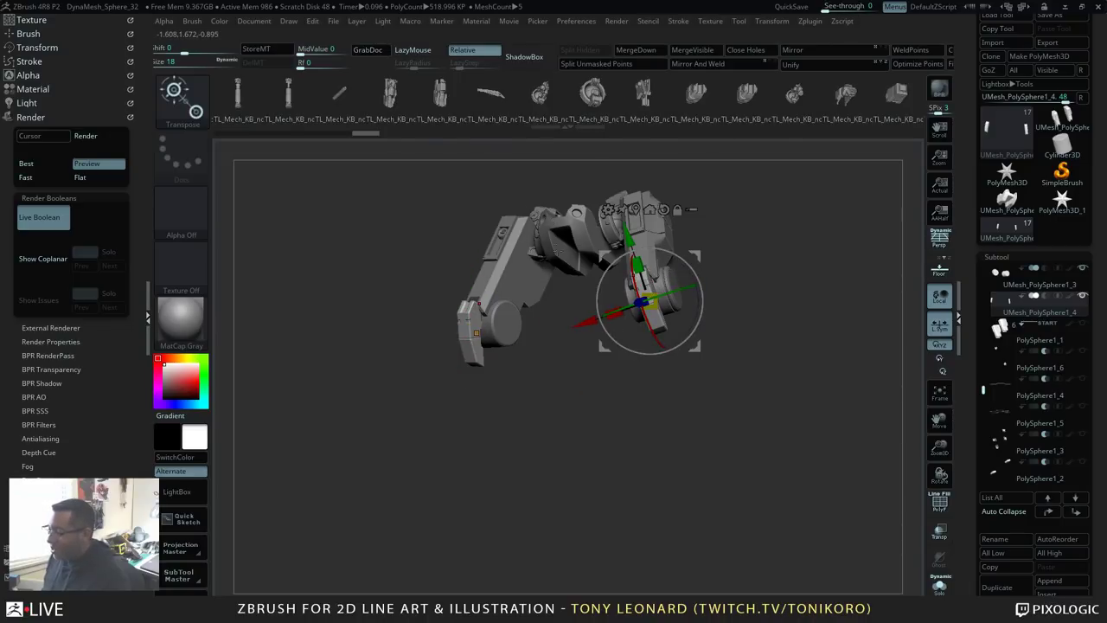
left_click_drag(852, 381, 856, 439)
left_click_drag(839, 487, 605, 246, "alt")
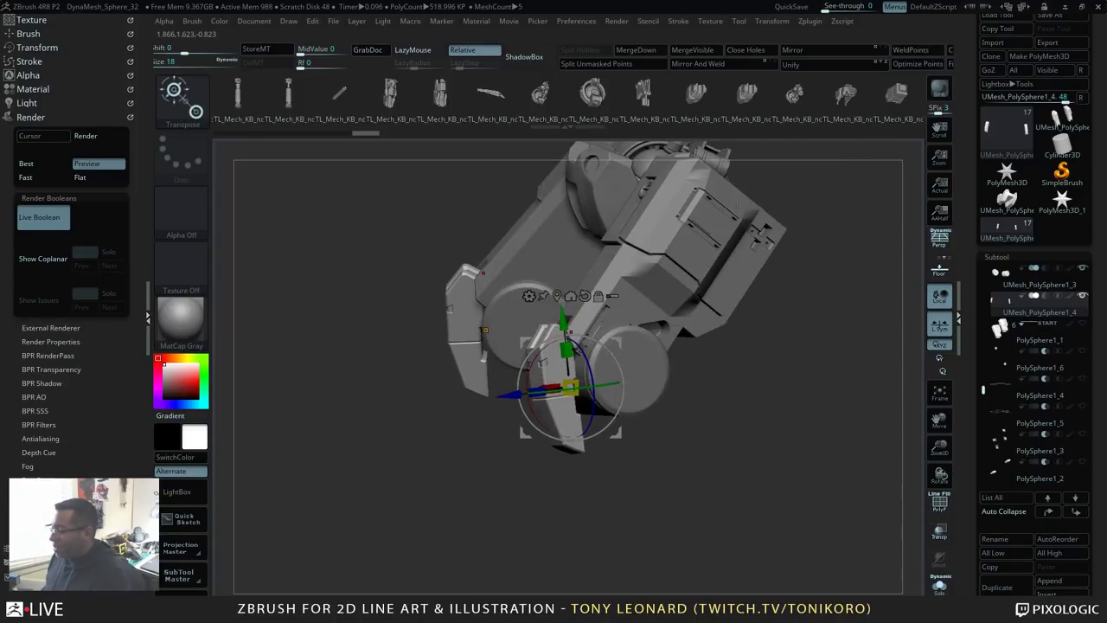
left_click_drag(820, 381, 697, 375)
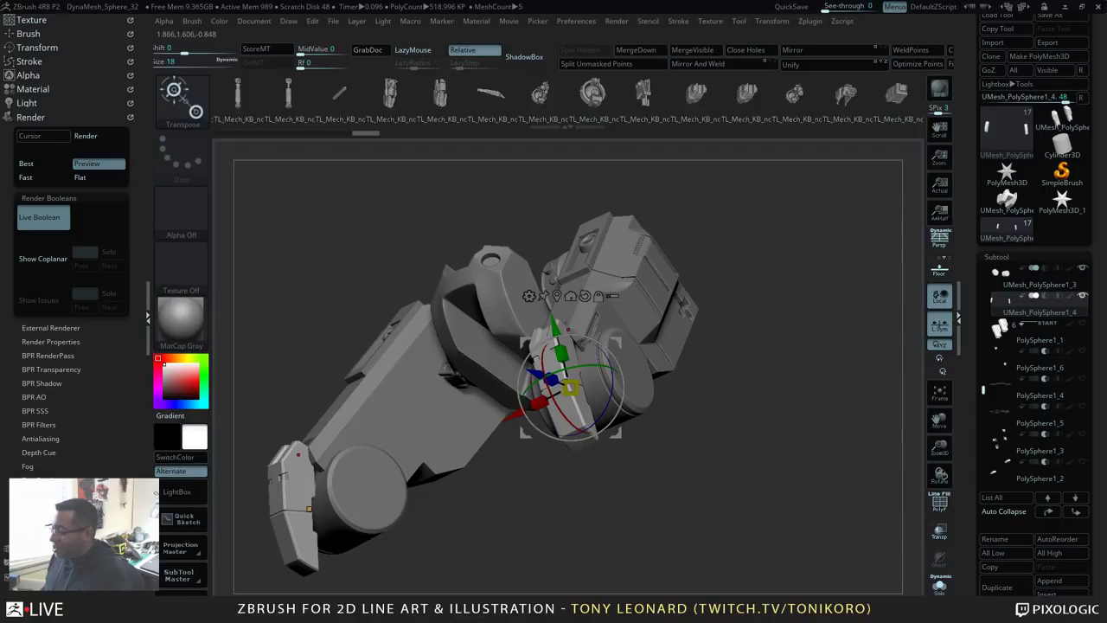
left_click_drag(786, 386, 860, 463)
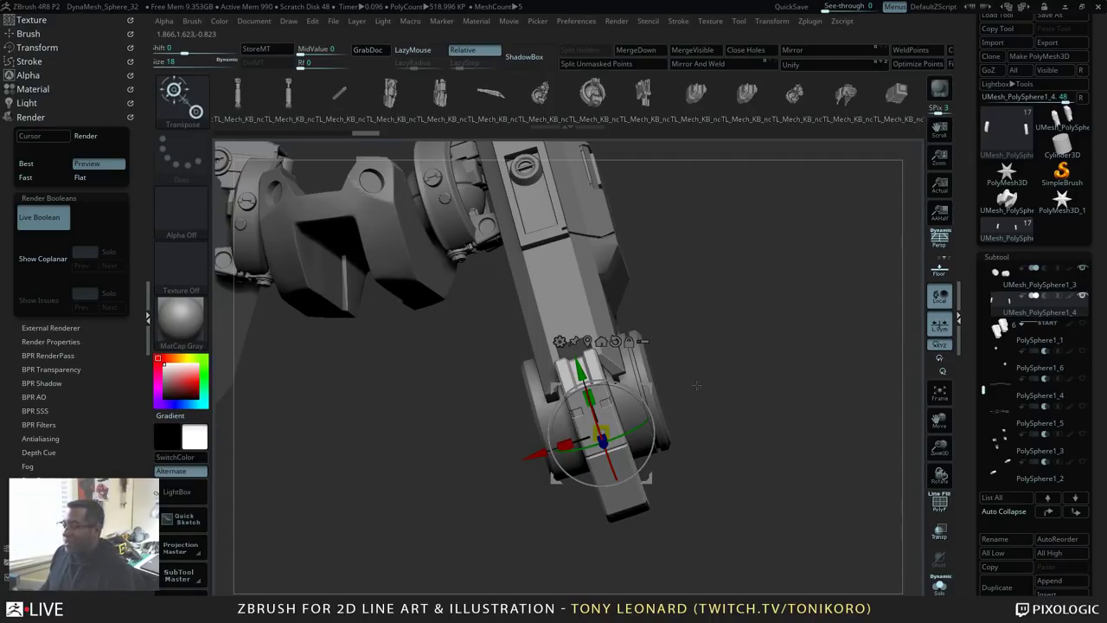
left_click_drag(775, 386, 808, 381, "alt")
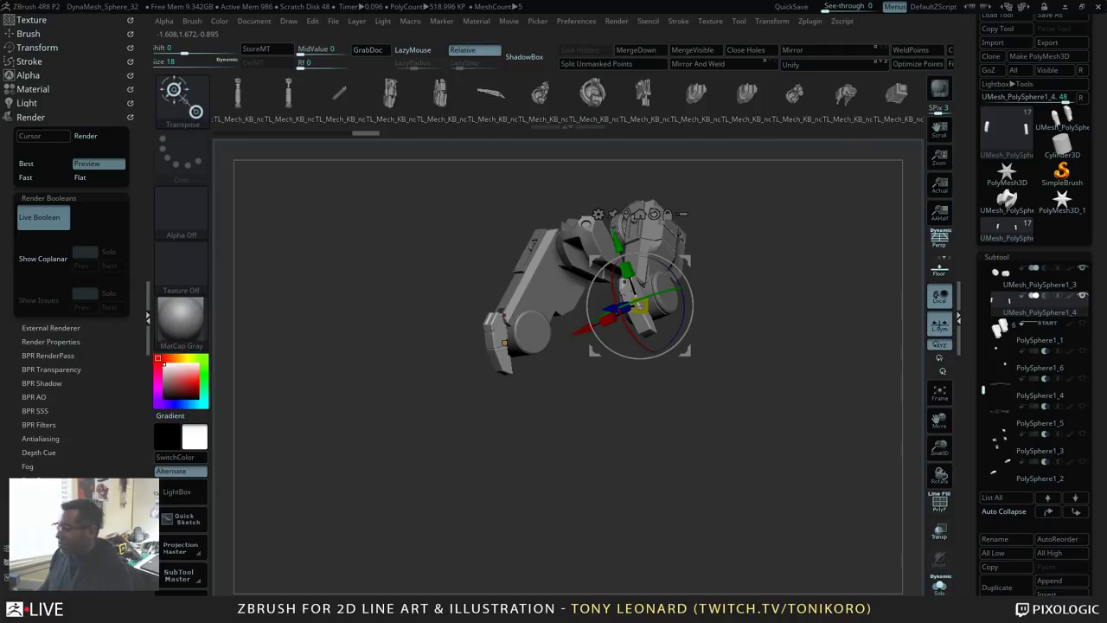
left_click_drag(786, 401, 794, 412)
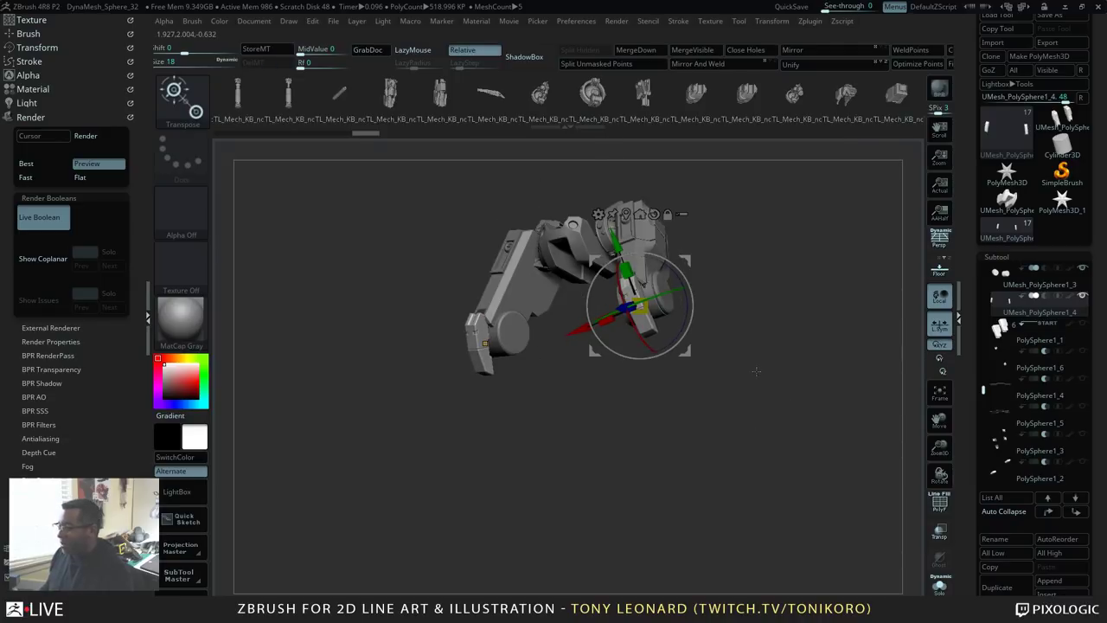
left_click_drag(731, 378, 756, 410)
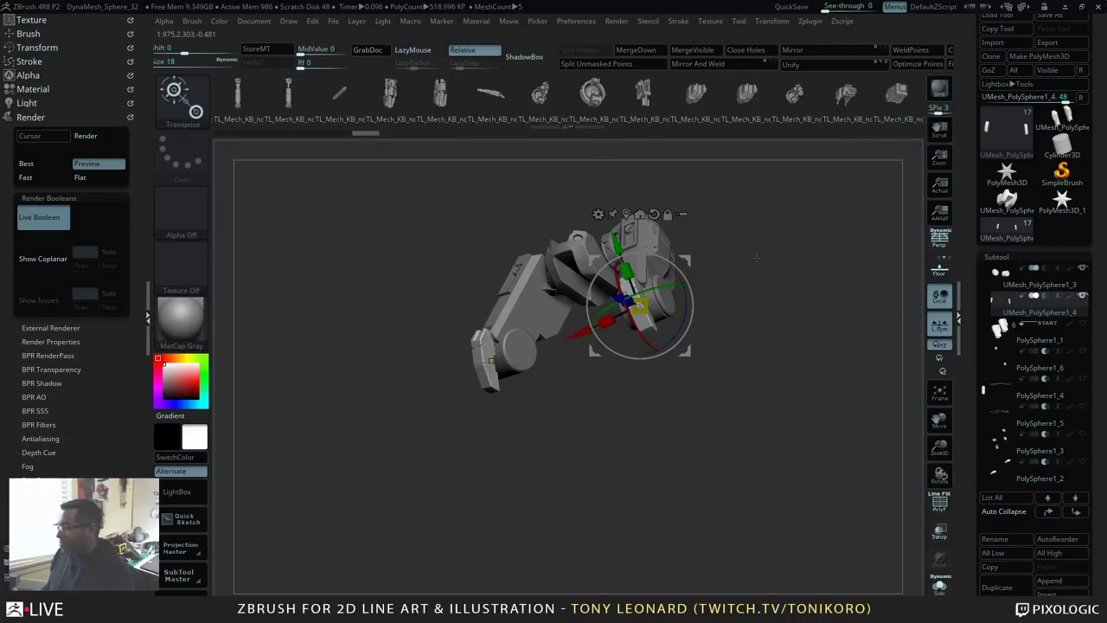
left_click_drag(654, 377, 726, 461)
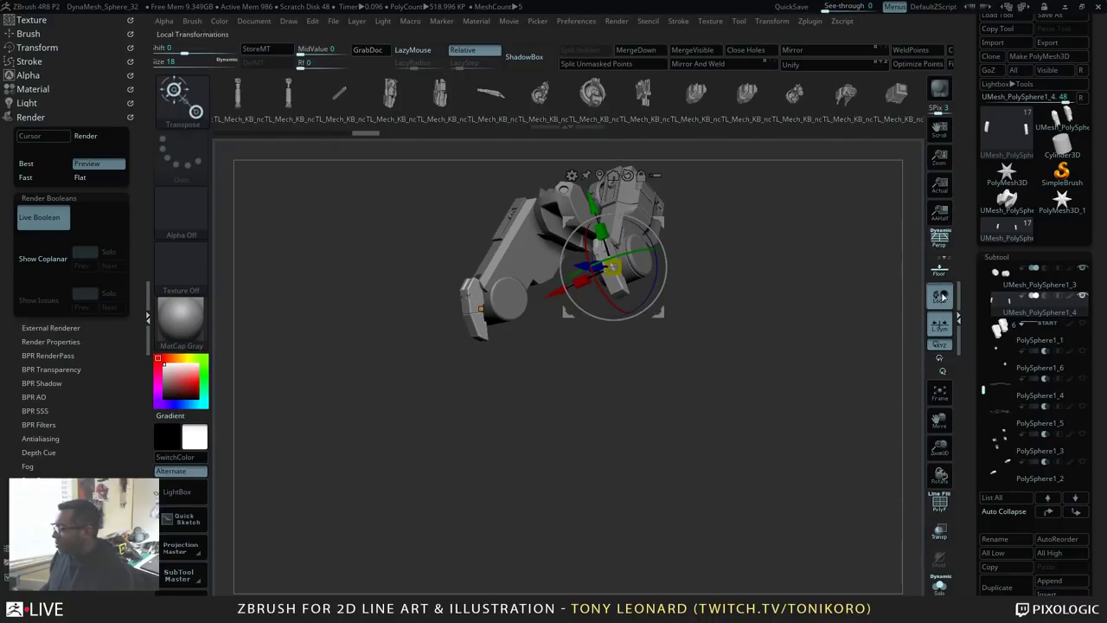
Step: Append a ZSphere as a new subtool and turn on transparency so the other parts show through
left_click(1066, 581)
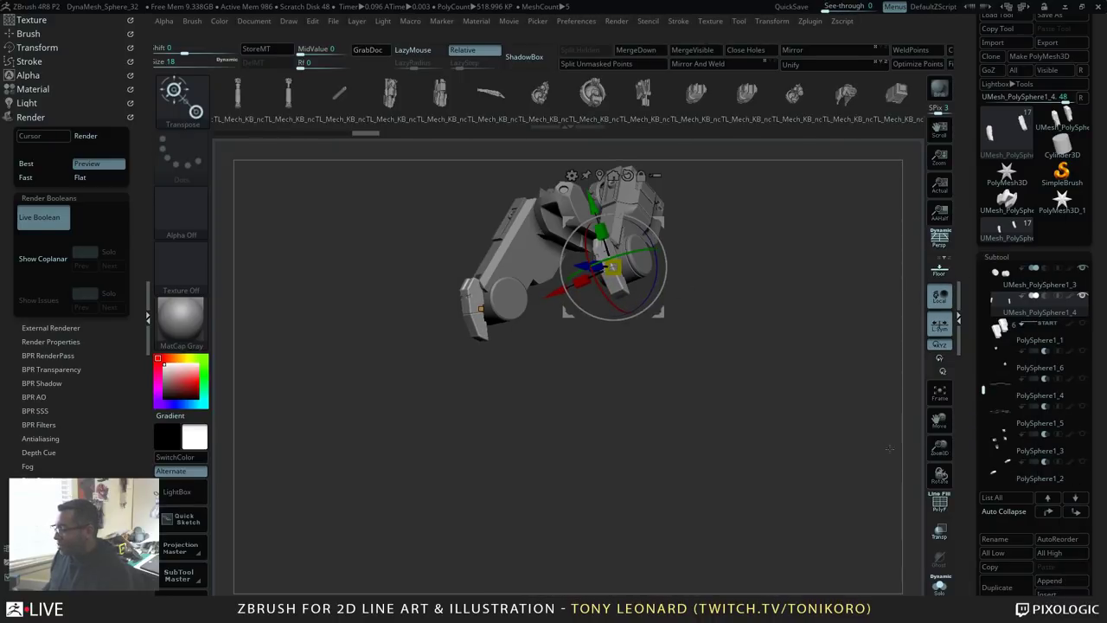
left_click(1063, 582)
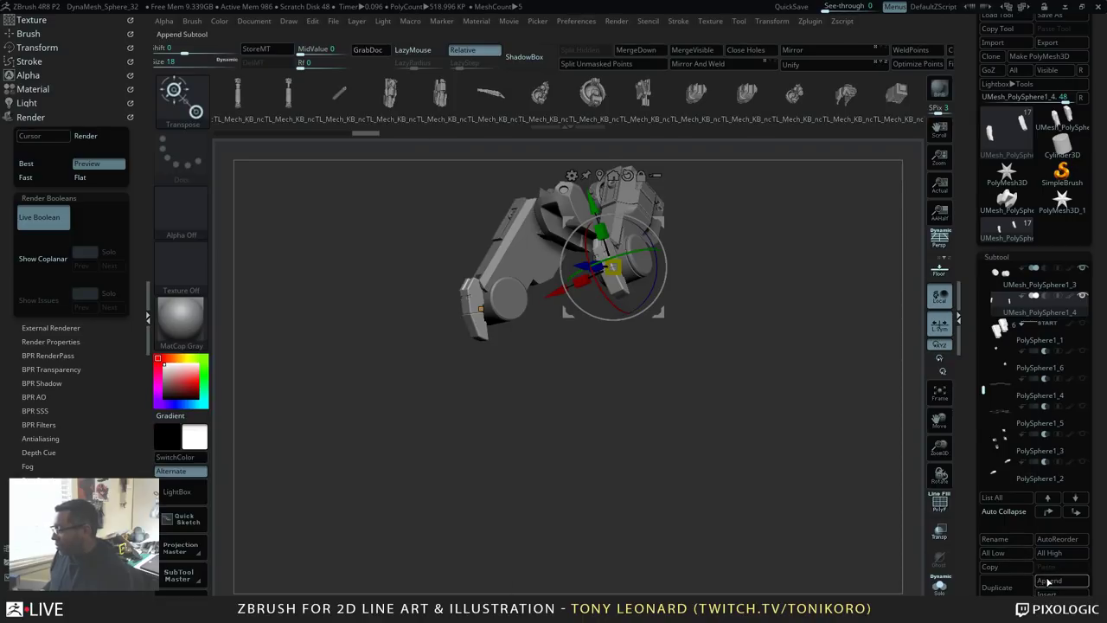
left_click(1062, 582)
left_click(896, 442)
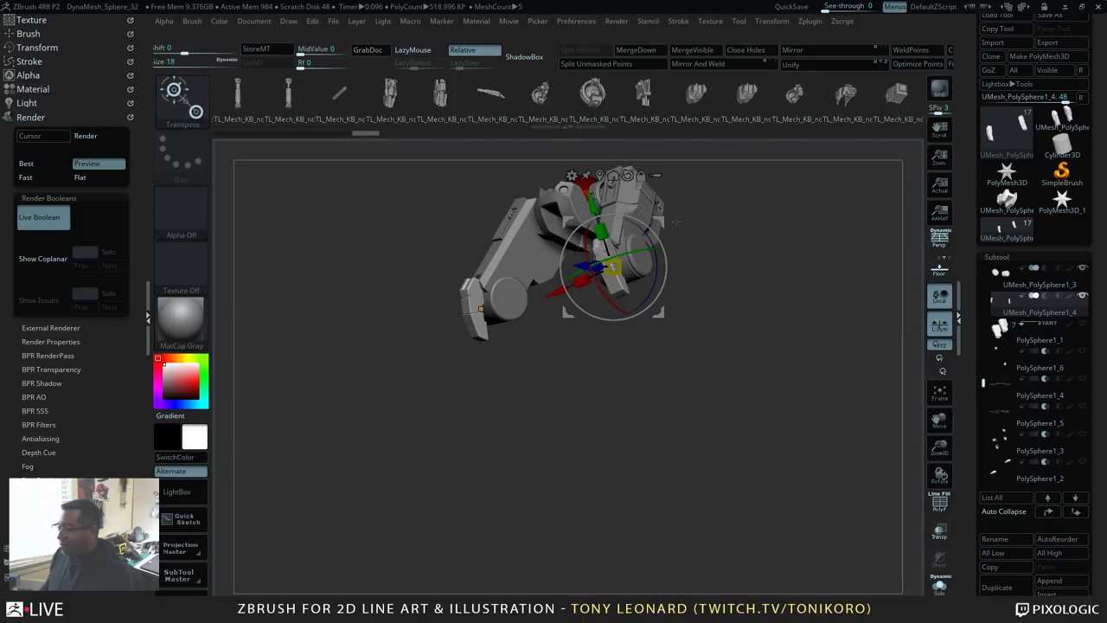
left_click_drag(639, 388, 779, 311)
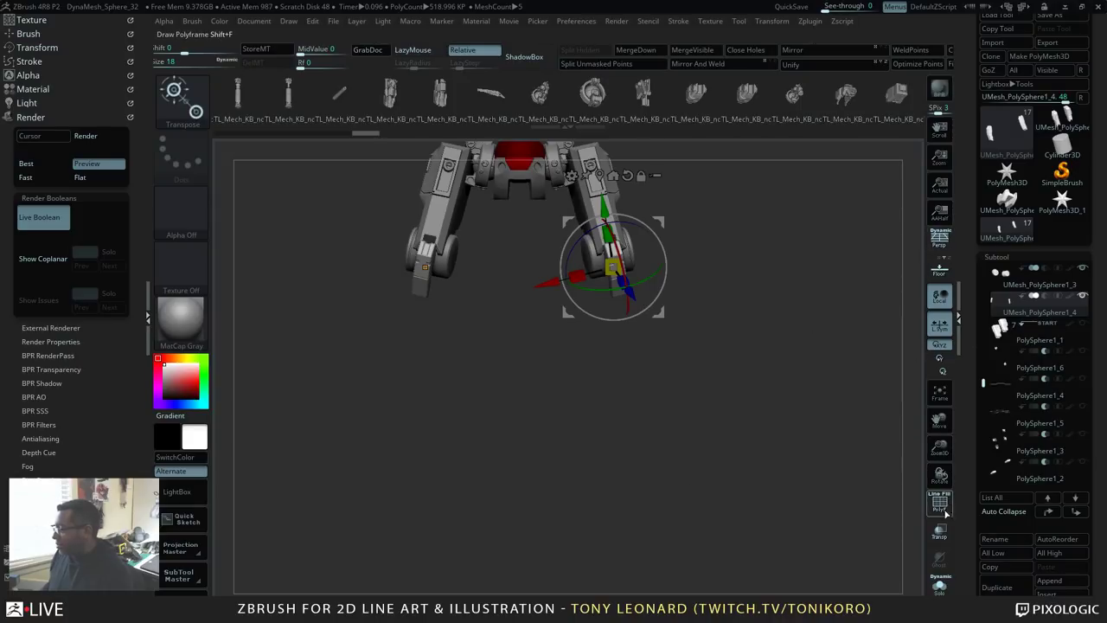
left_click(939, 531)
left_click_drag(795, 378, 843, 528, "alt")
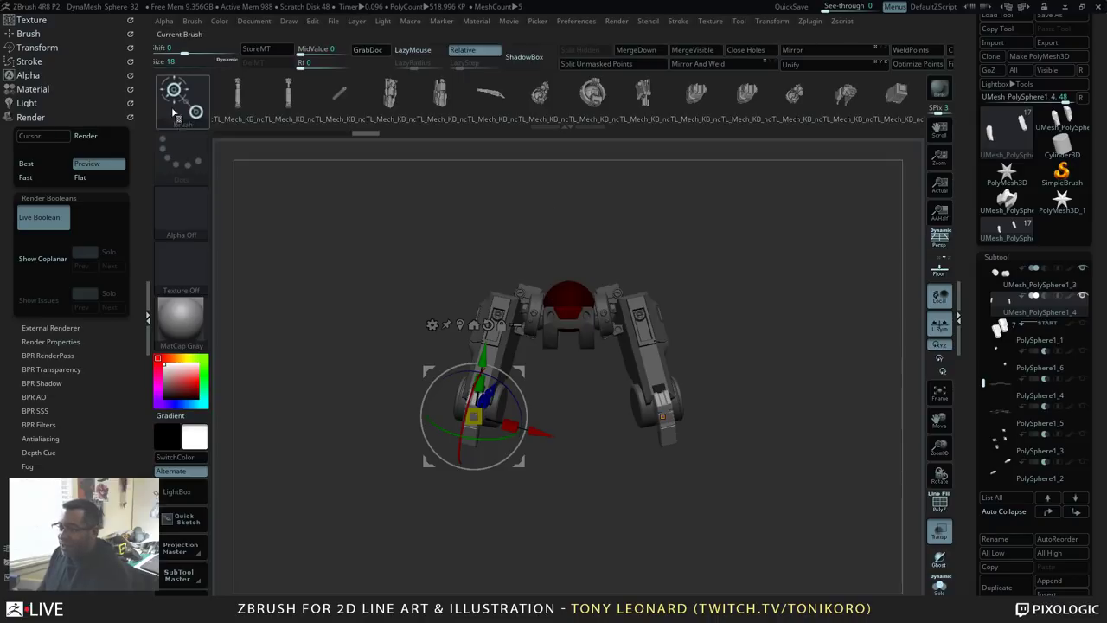
Step: Select the ZSphere subtool and move the sphere from the pelvis onto one leg's cylinder joint, aligning it in front and side views
key("q")
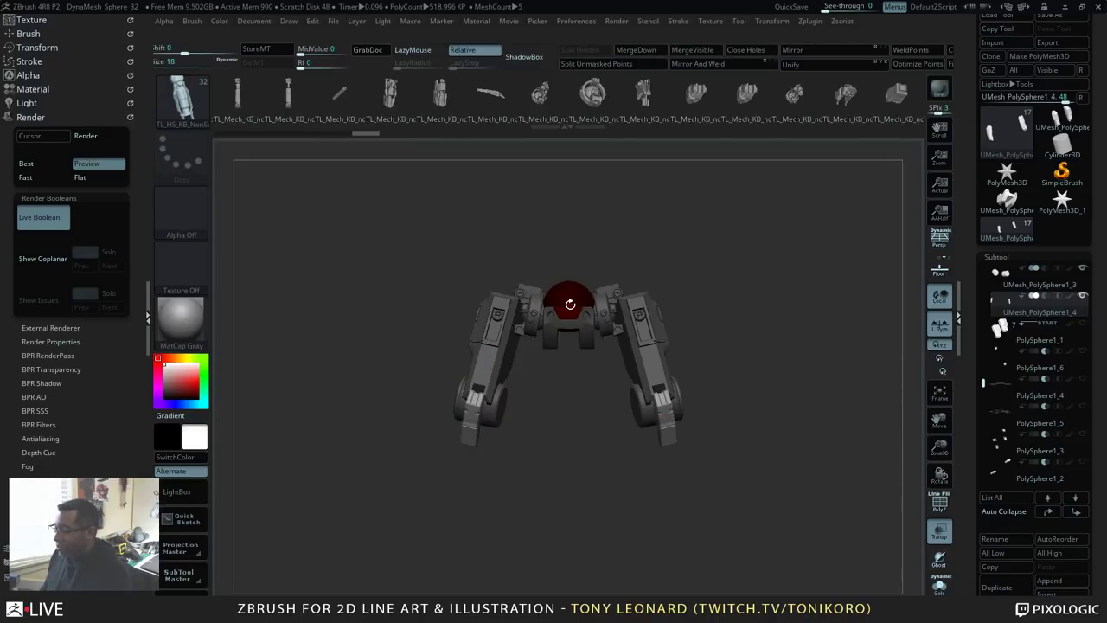
key("w")
left_click(569, 296, "alt")
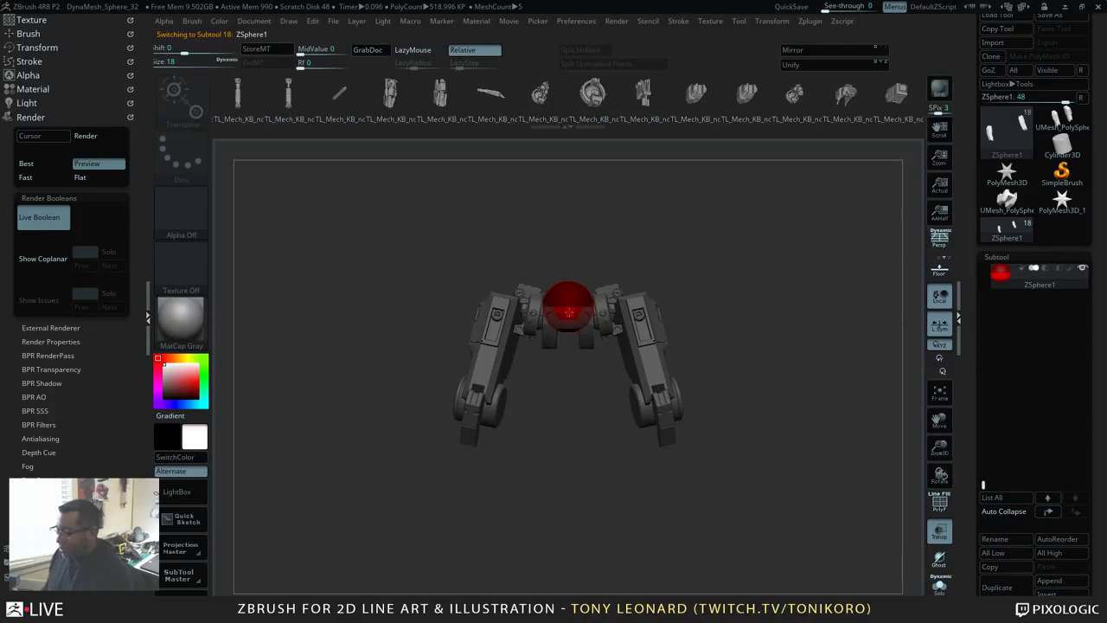
left_click_drag(570, 307, 474, 425)
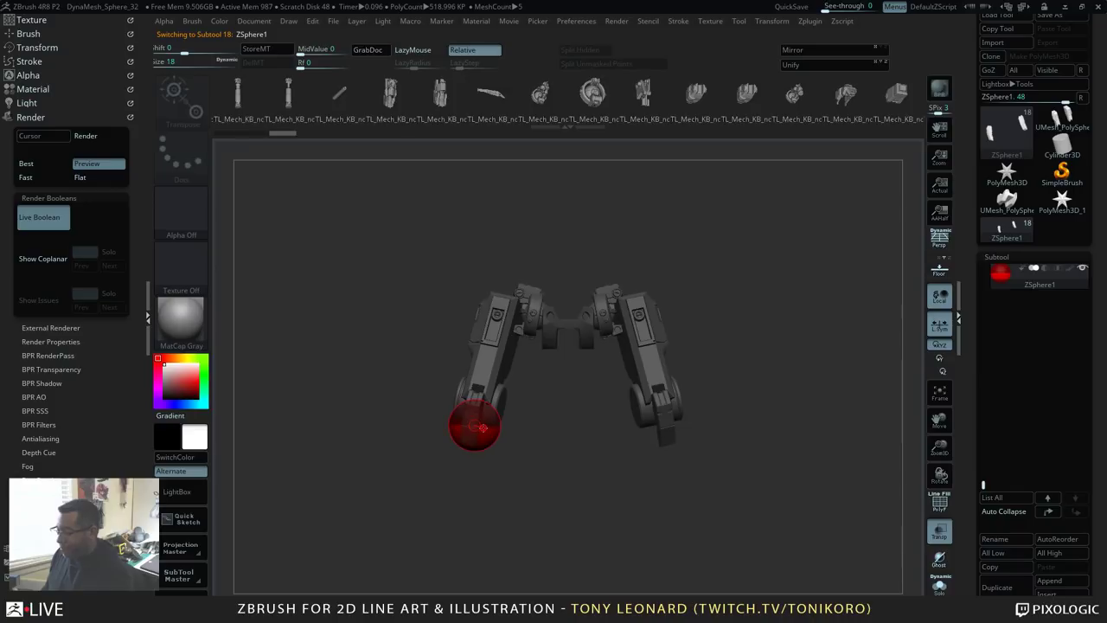
left_click_drag(566, 458, 605, 487)
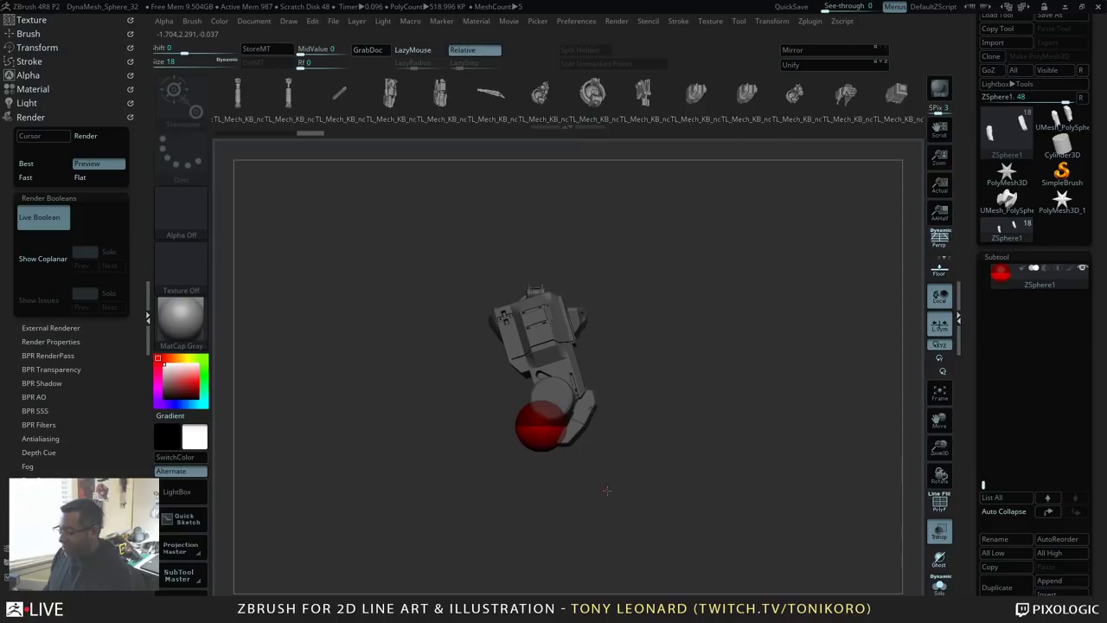
left_click_drag(535, 426, 641, 478)
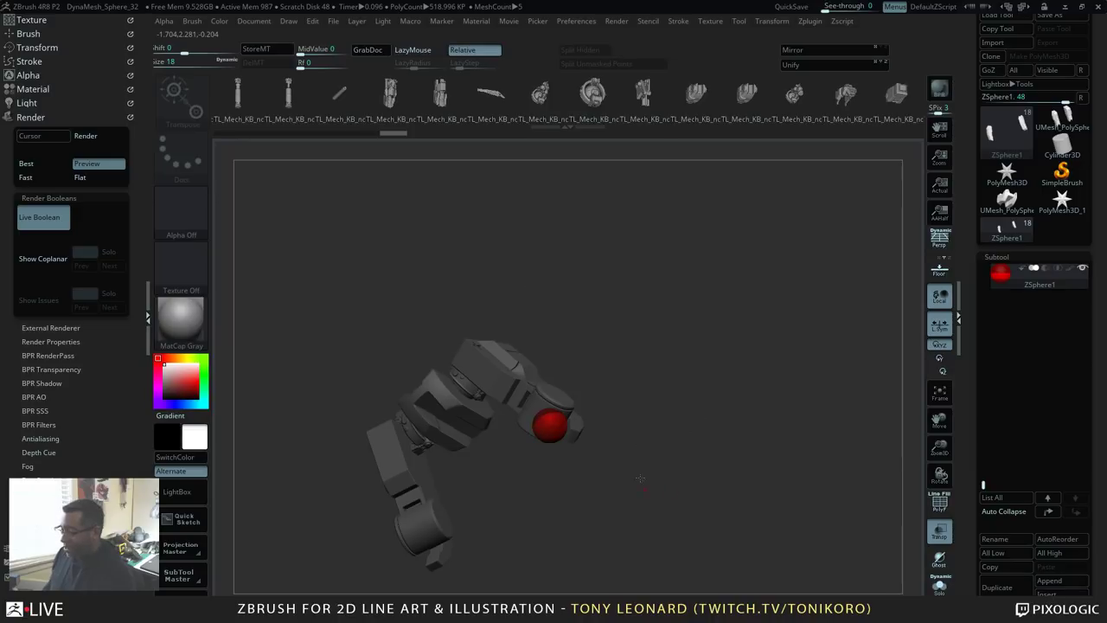
Step: Draw a child ZSphere on the root sphere and pull it down below the cylinder joint to form a long lower limb
key("q")
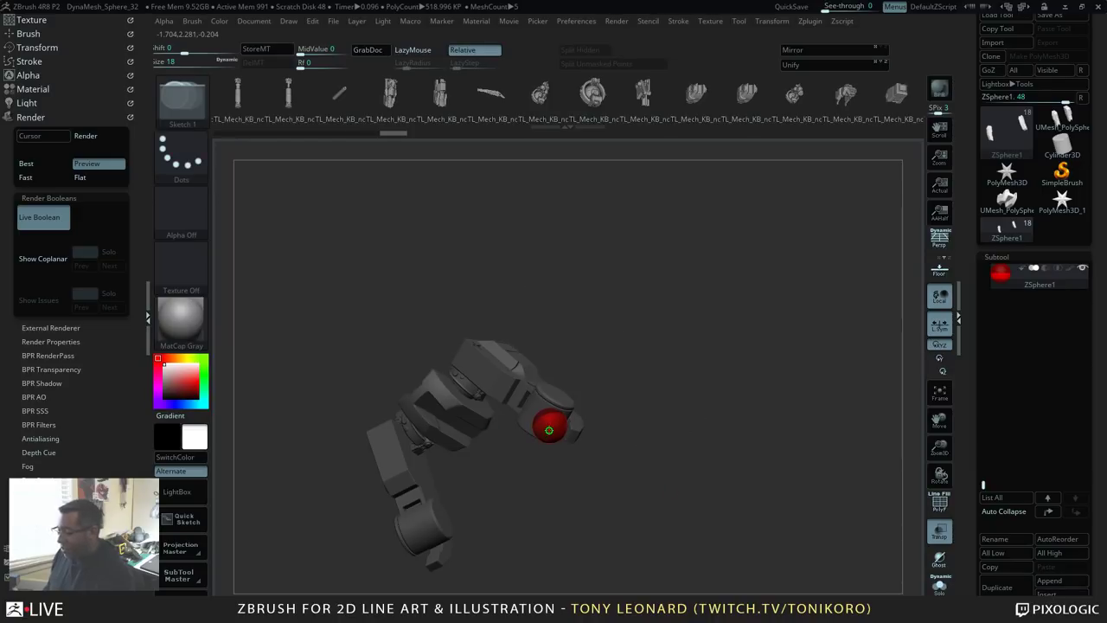
left_click_drag(549, 430, 554, 435)
left_click_drag(732, 517, 701, 378, "alt")
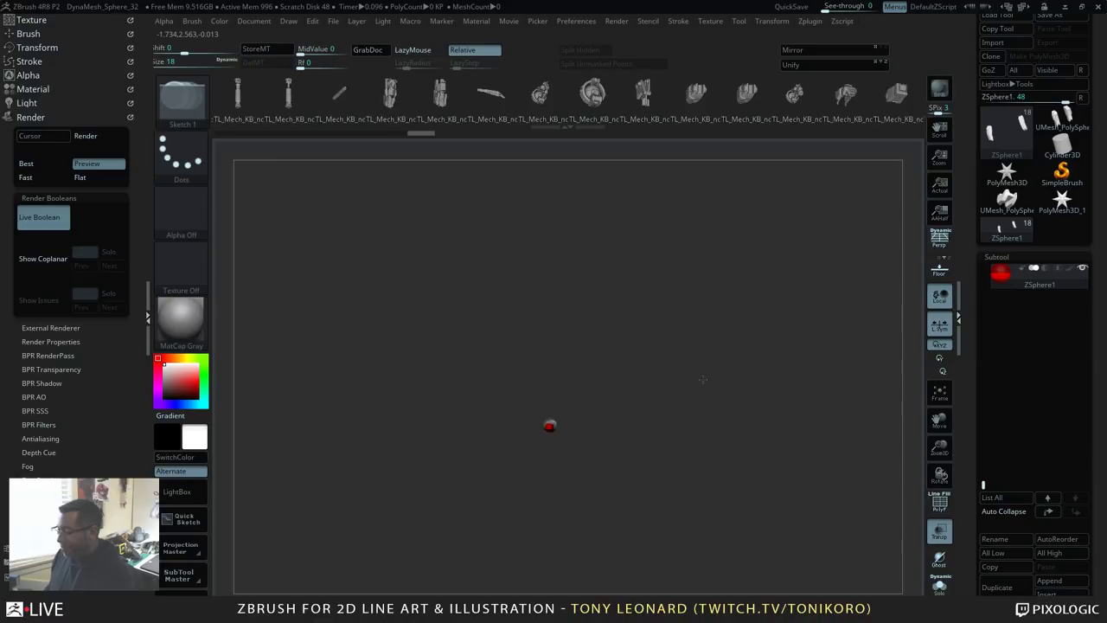
mouse_move(713, 497)
left_mouse_down()
mouse_move(734, 425)
mouse_move(788, 509)
left_mouse_up()
left_click_drag(763, 449, 643, 422, "alt")
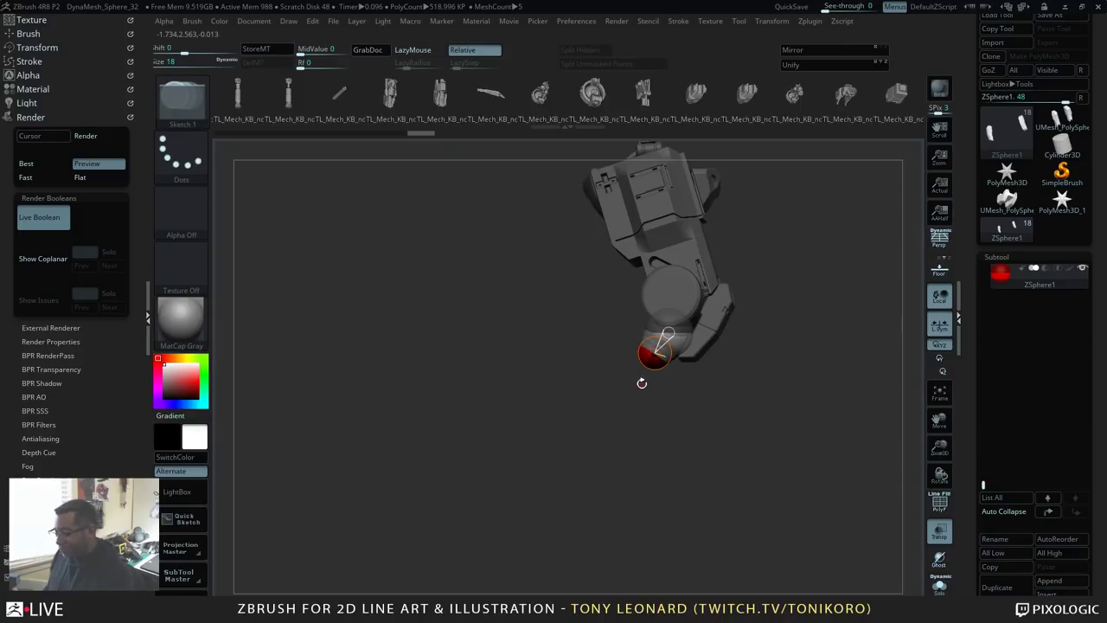
key("w")
mouse_move(655, 351)
left_mouse_down()
mouse_move(611, 493)
mouse_move(595, 503)
left_mouse_up()
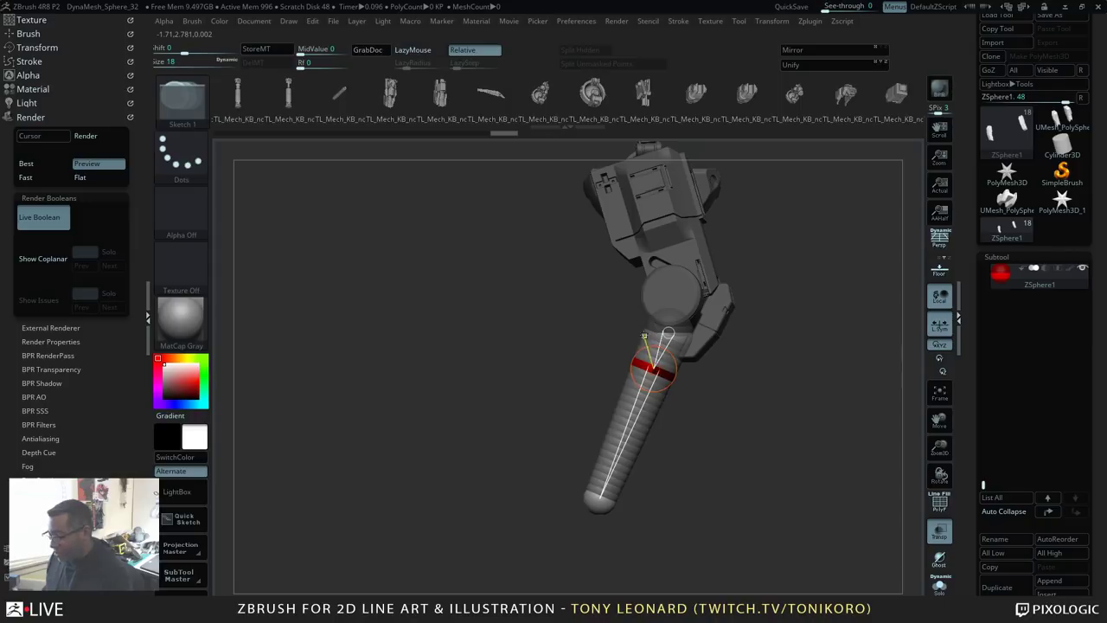
Step: Bend the ZSphere chain by pulling its middle joint backward, and preview the adaptive skin
key("w")
mouse_move(656, 367)
left_mouse_down()
mouse_move(647, 381)
mouse_move(627, 367)
left_mouse_up()
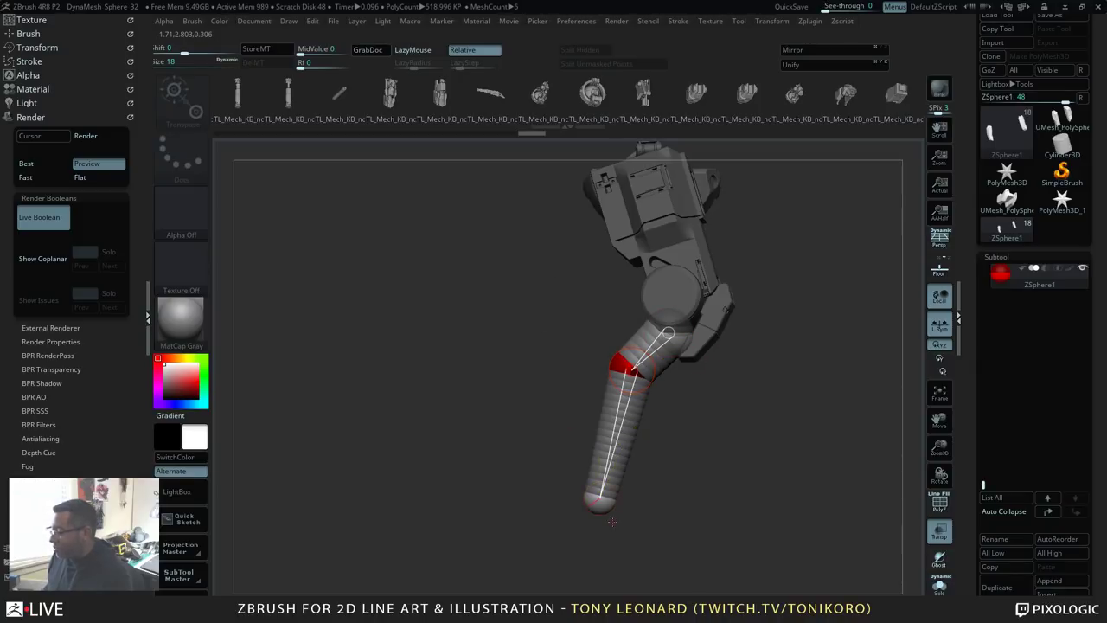
key("w")
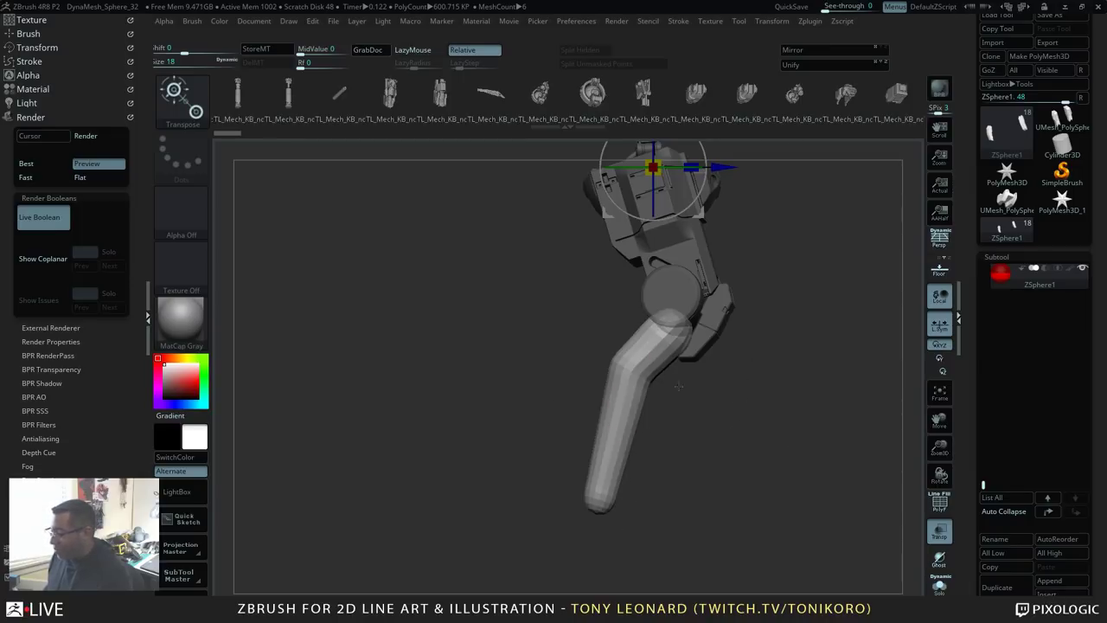
key("a")
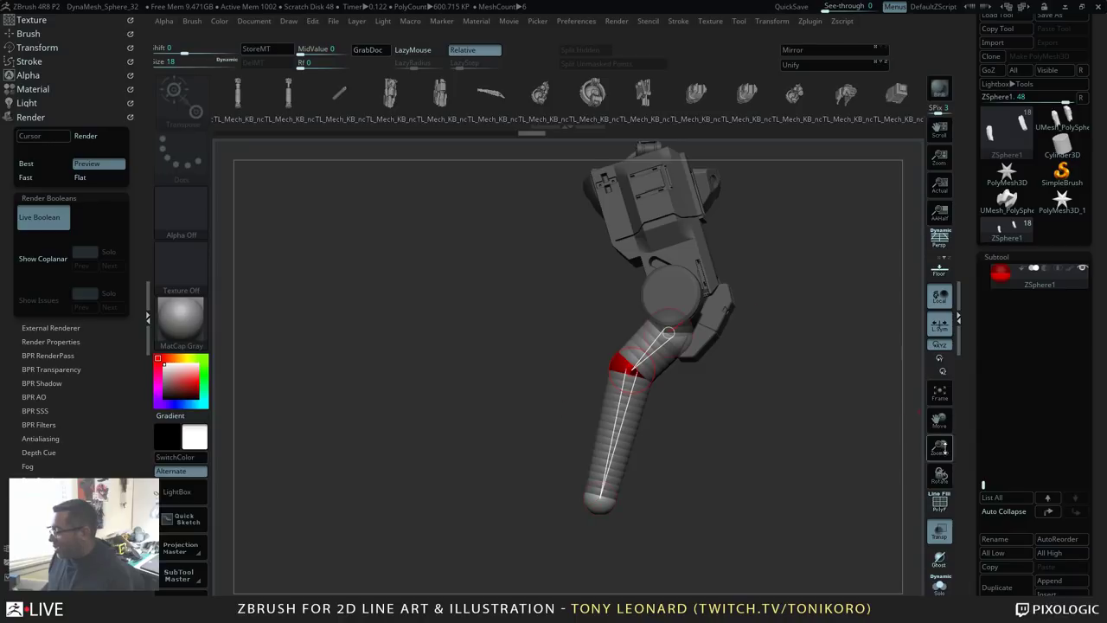
Step: Set the adaptive skin's DynaMesh resolution to 0 and preview the low-poly leg
left_click_drag(966, 560, 969, 344)
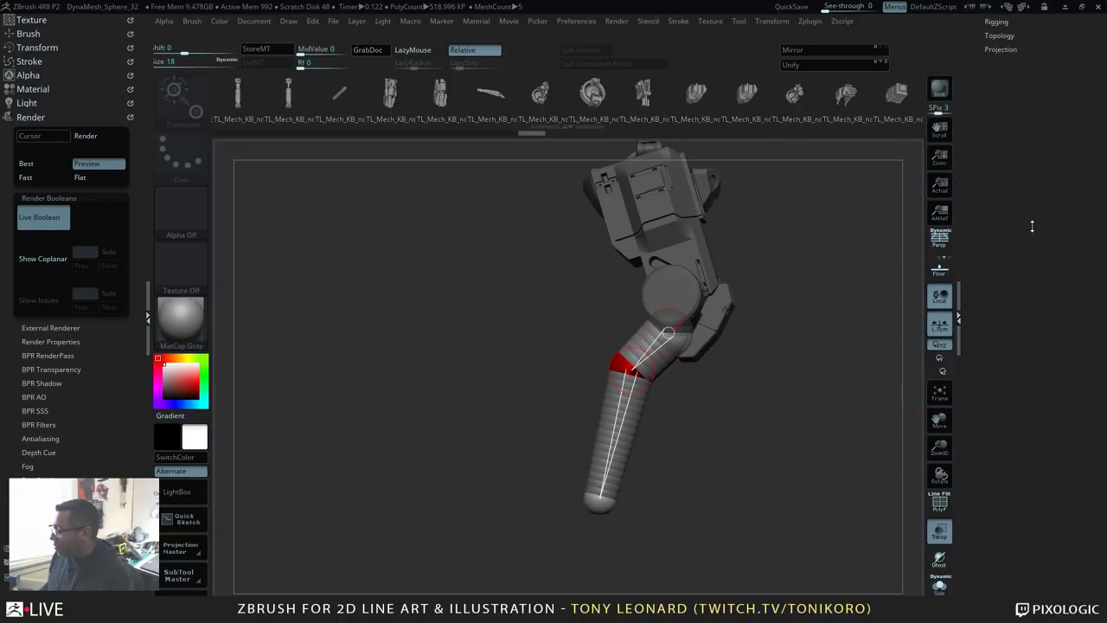
scroll(1025, 173, "up", 5)
left_click(1005, 148)
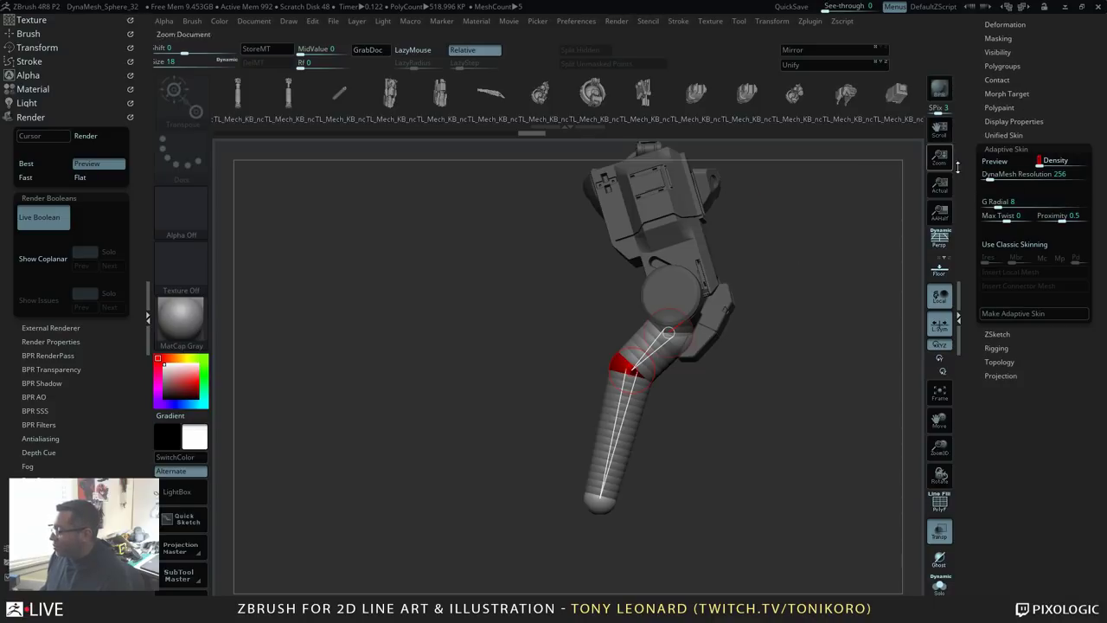
left_click(992, 178)
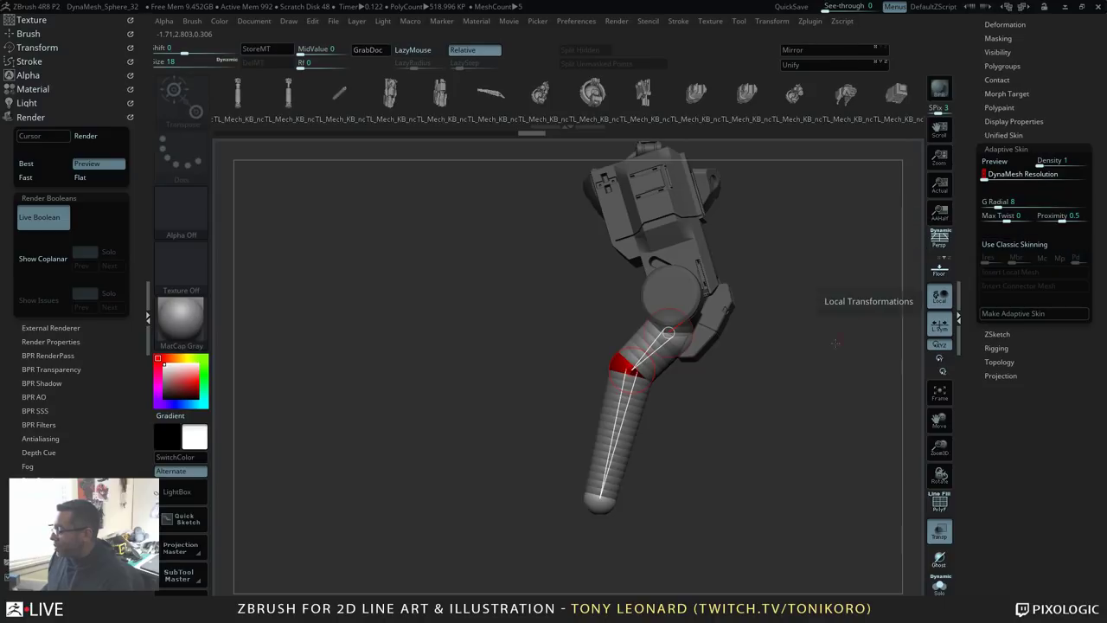
key("a")
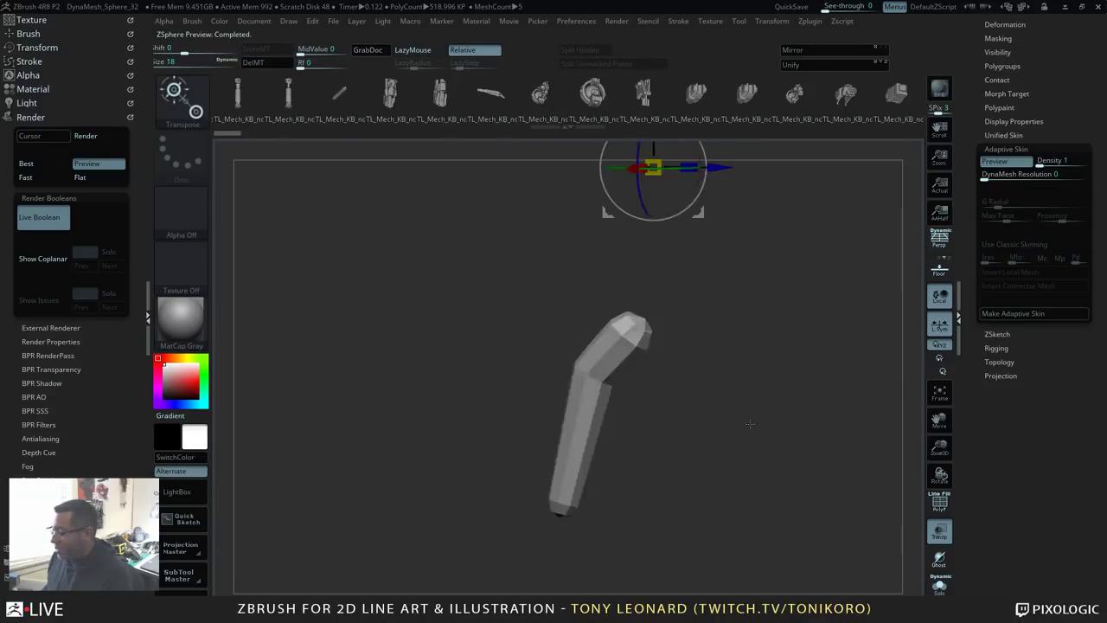
Step: Leave the skin preview and reposition the chain's end and middle ZSpheres in side view to reshape the limb
key("a")
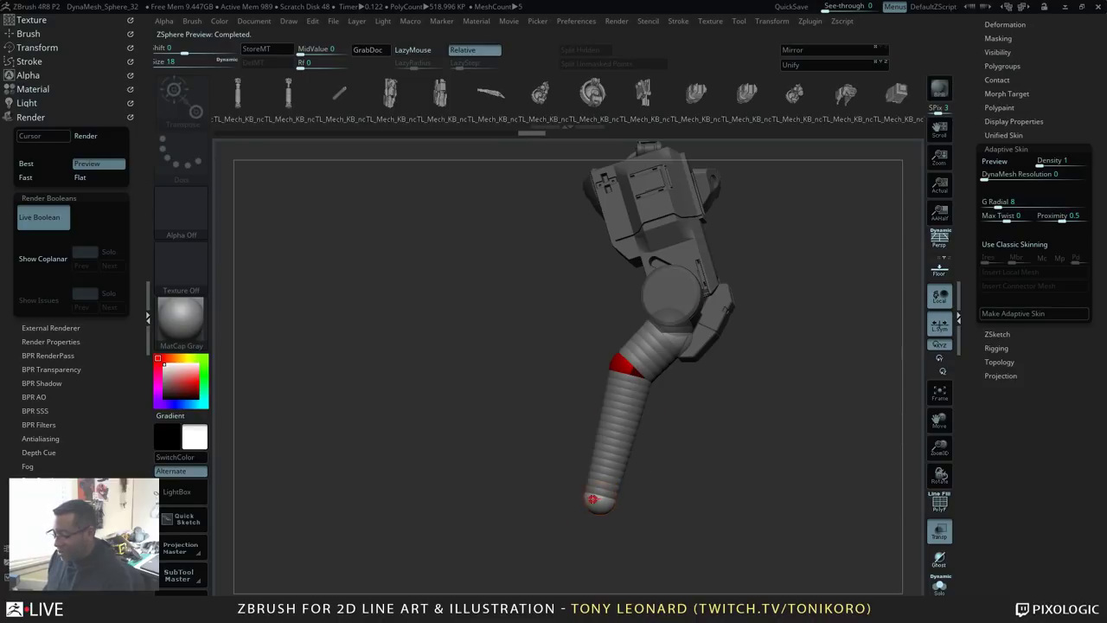
left_click(601, 499)
left_click_drag(601, 500, 675, 541)
left_click_drag(632, 370, 616, 364)
Step: Angle the lower limb outward in front view and adjust the root and middle ZSpheres to line up with the cylinder joint
left_click_drag(784, 418, 727, 402)
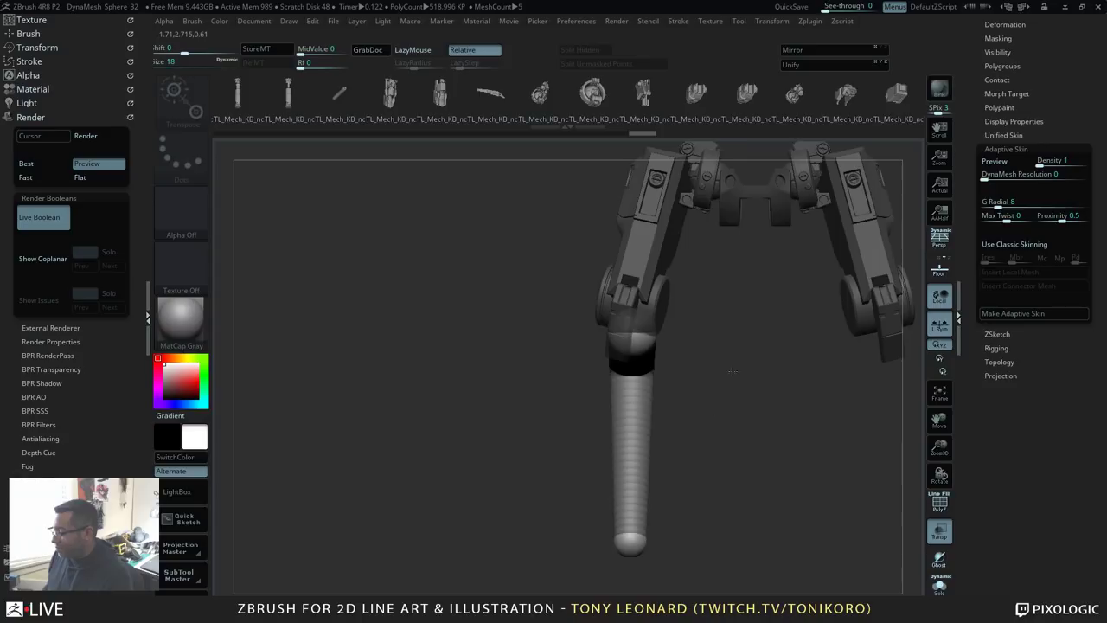
left_click_drag(631, 543, 586, 544)
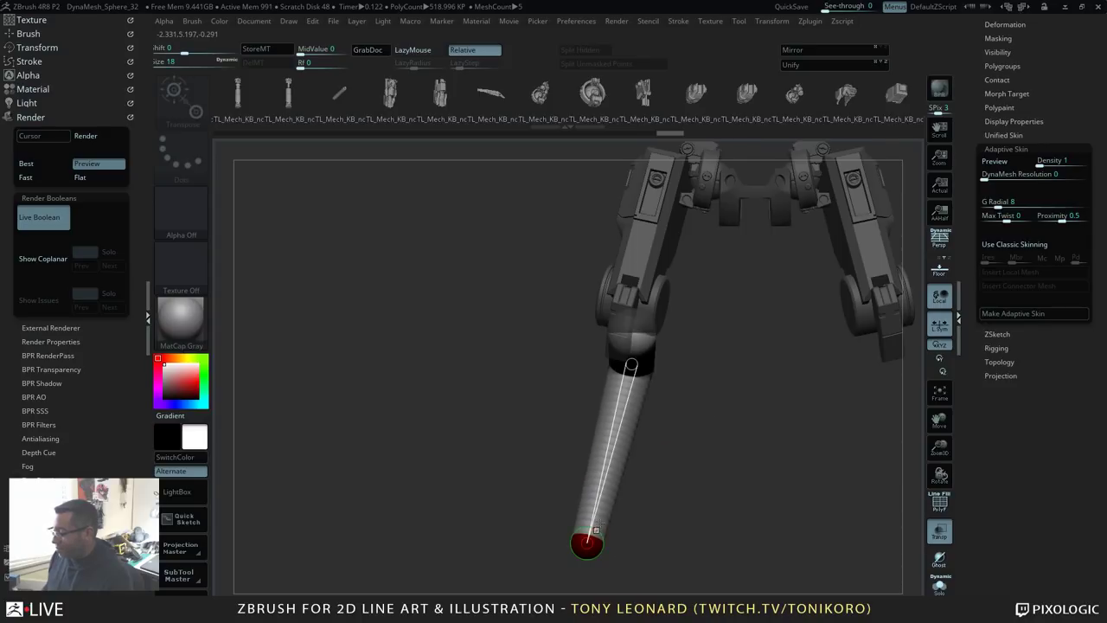
left_click_drag(646, 334, 629, 322)
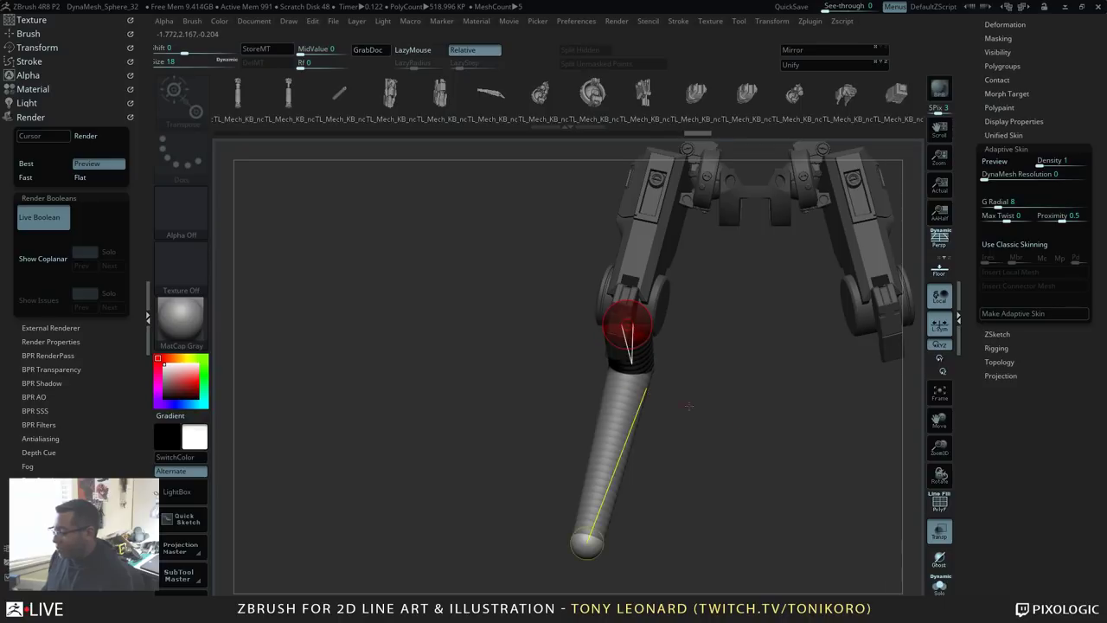
left_click_drag(689, 404, 721, 407)
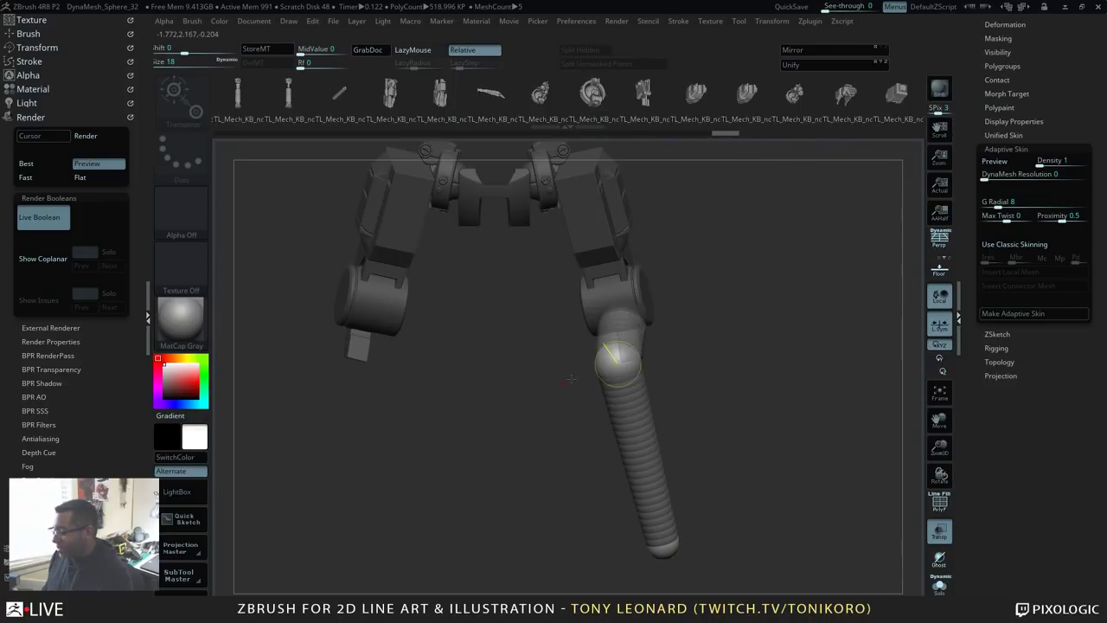
left_click_drag(618, 362, 618, 365)
left_click_drag(793, 469, 649, 460)
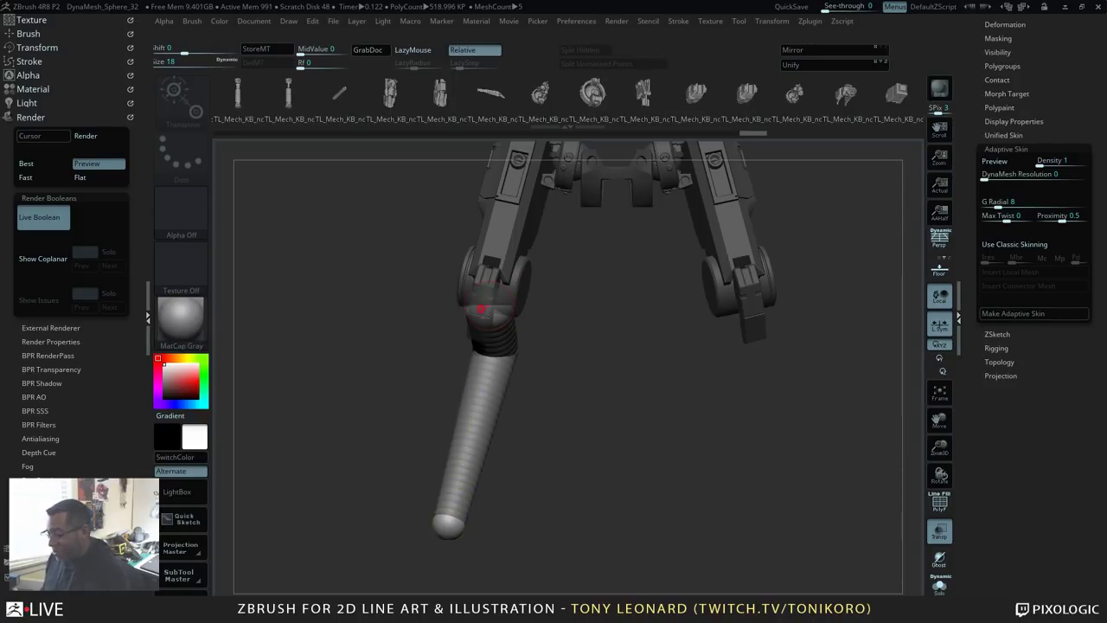
Step: Preview the reshaped ZSphere limb and make an adaptive skin mesh from it
key("a")
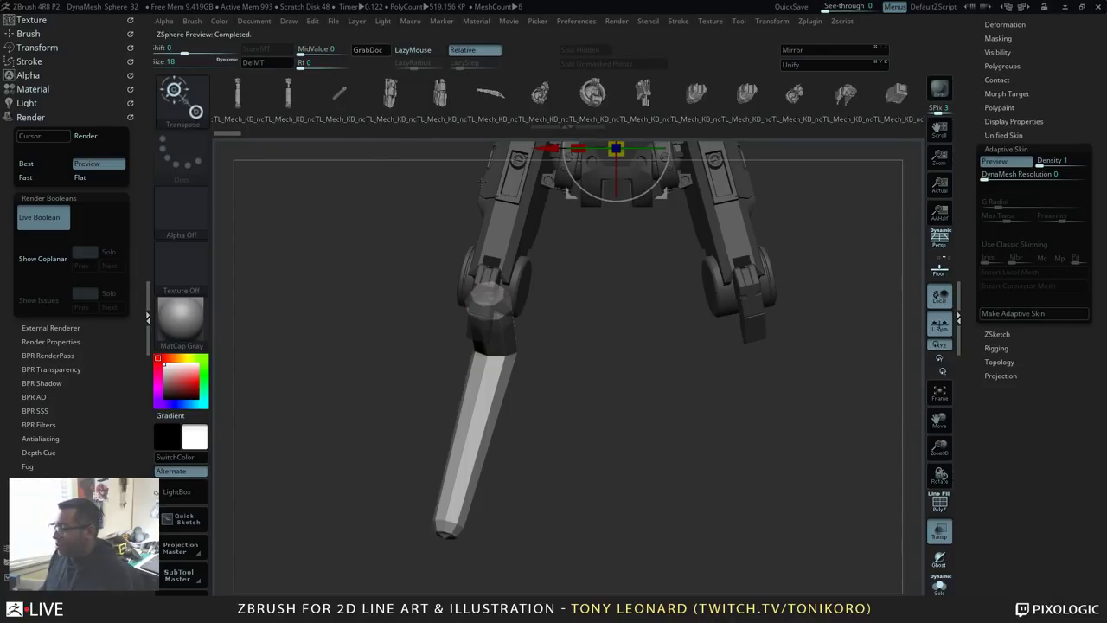
left_click(1035, 313)
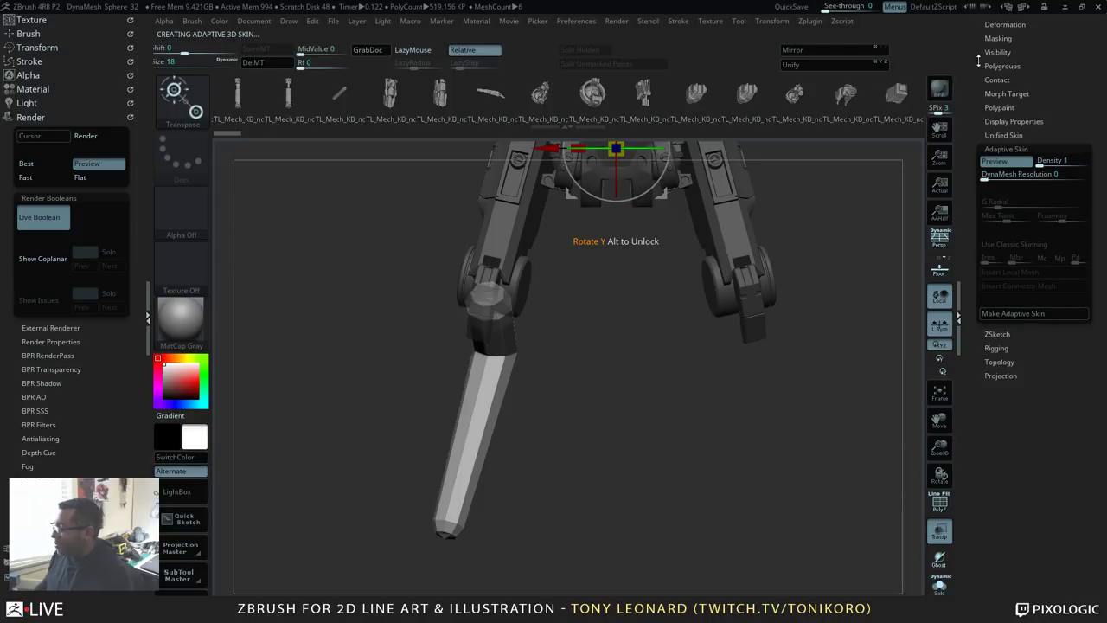
left_click_drag(963, 190, 964, 588)
left_click_drag(975, 136, 975, 519)
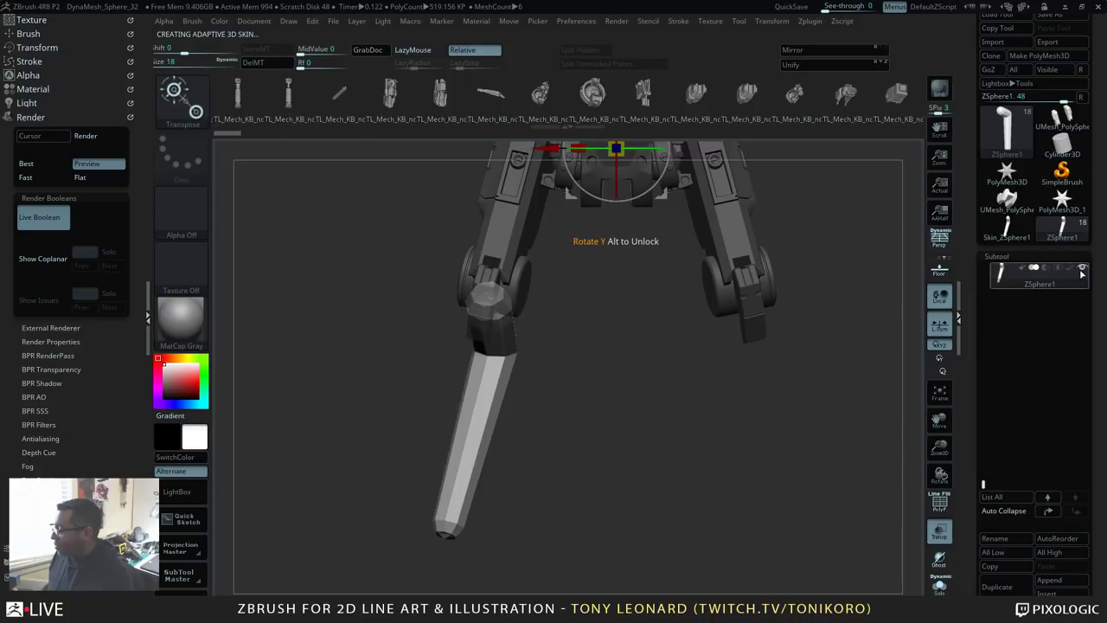
Step: Append the Skin_ZSphere1 mesh as a subtool with the original ZSphere1 hidden, and select the appended skin
mouse_move(1080, 270)
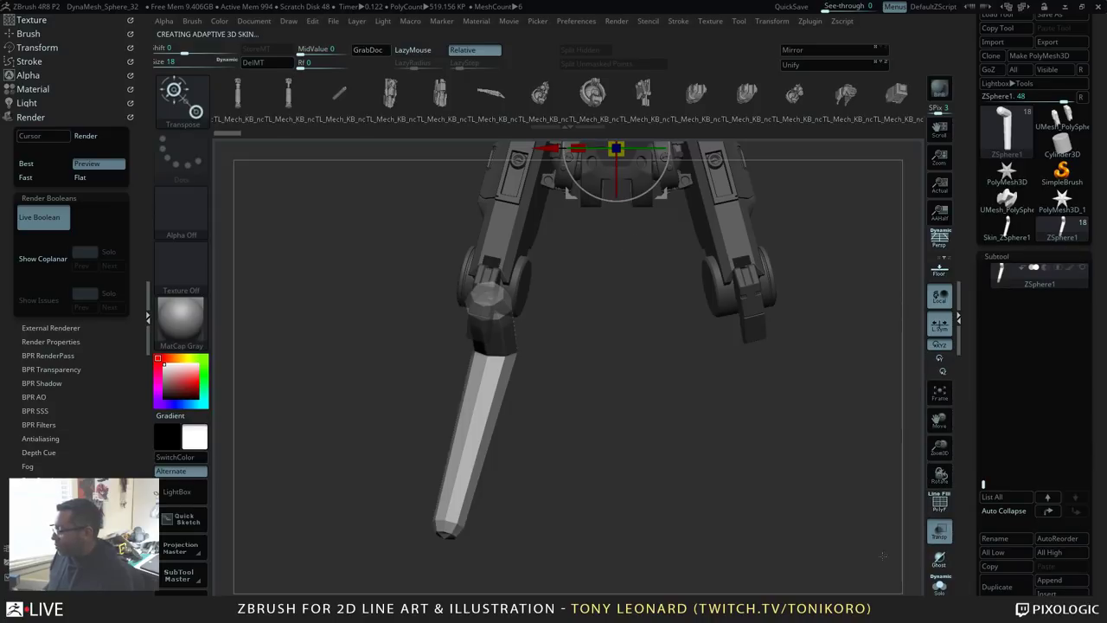
left_click(1049, 580)
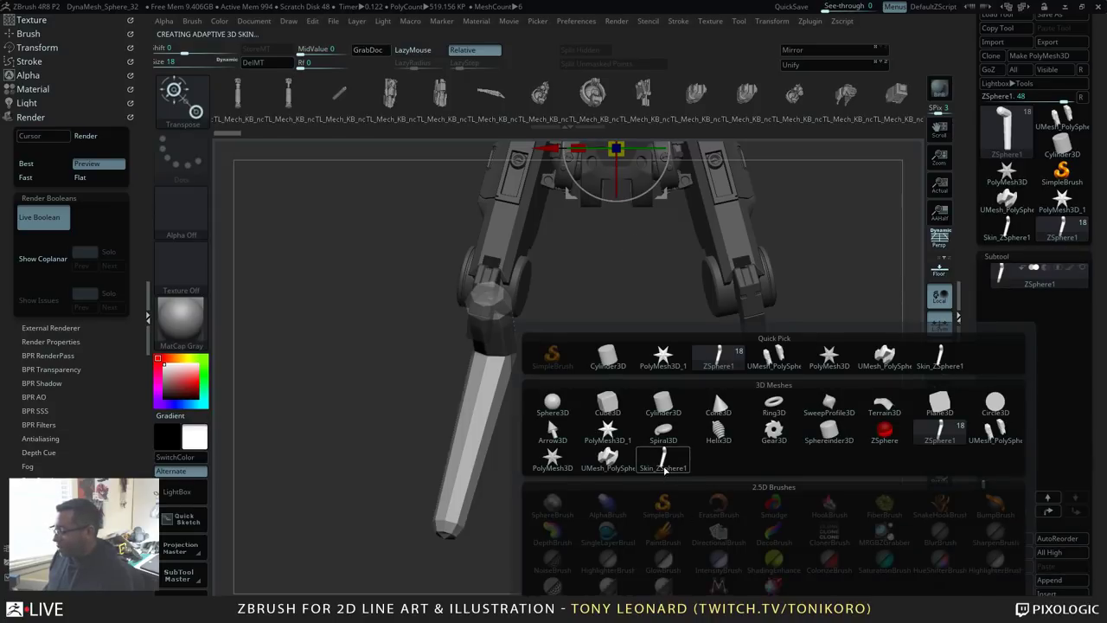
left_click(714, 389)
left_click_drag(792, 454, 630, 442, "alt")
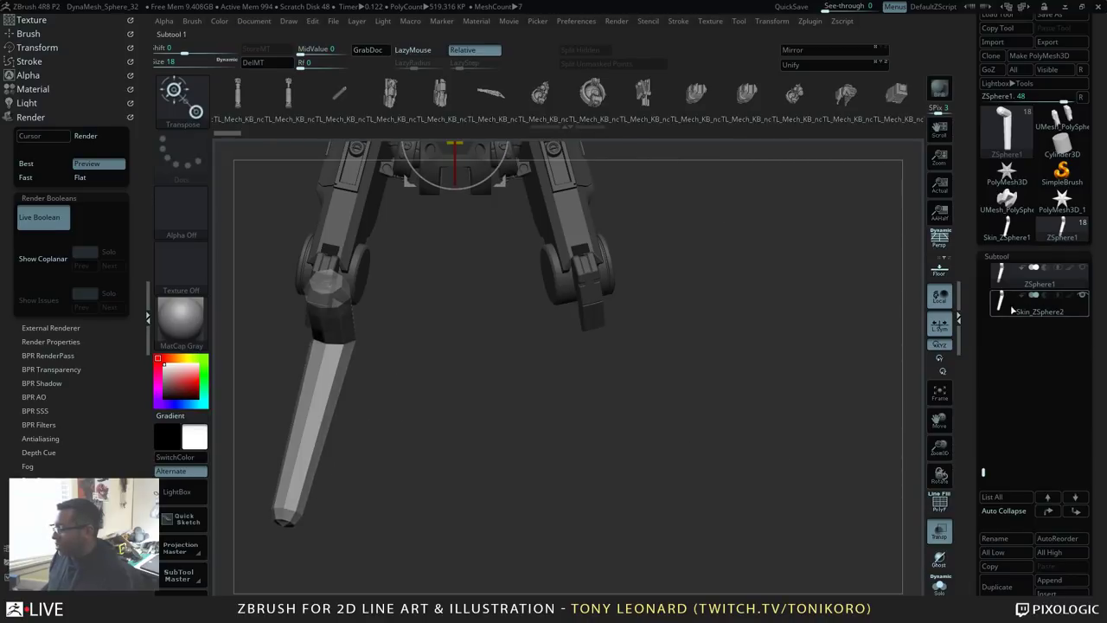
left_click_drag(703, 493, 775, 501, "alt")
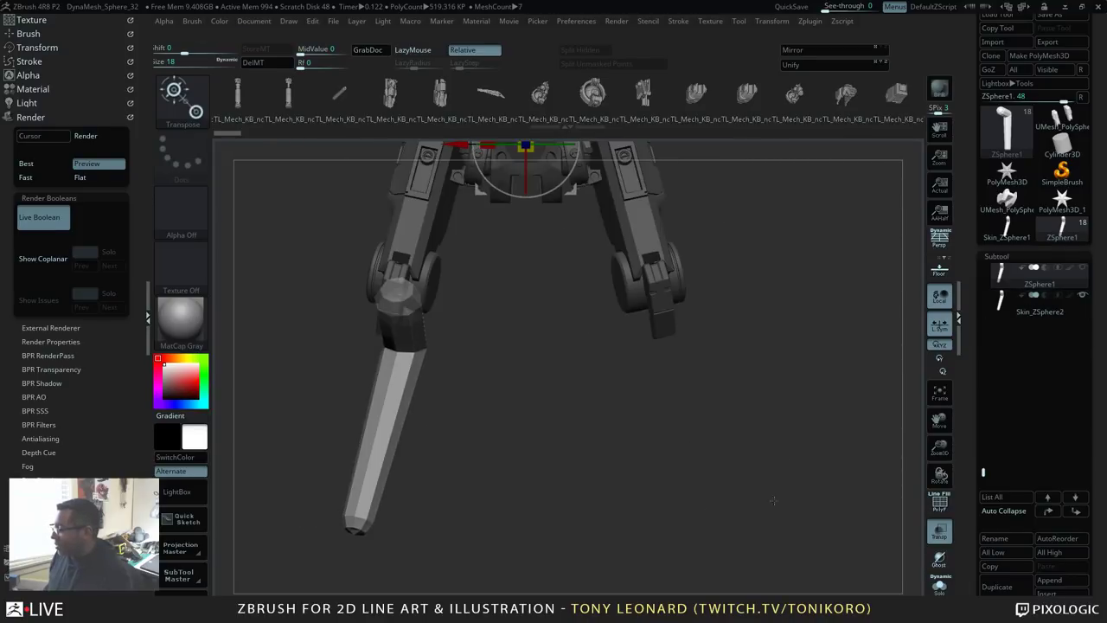
left_click(1068, 314)
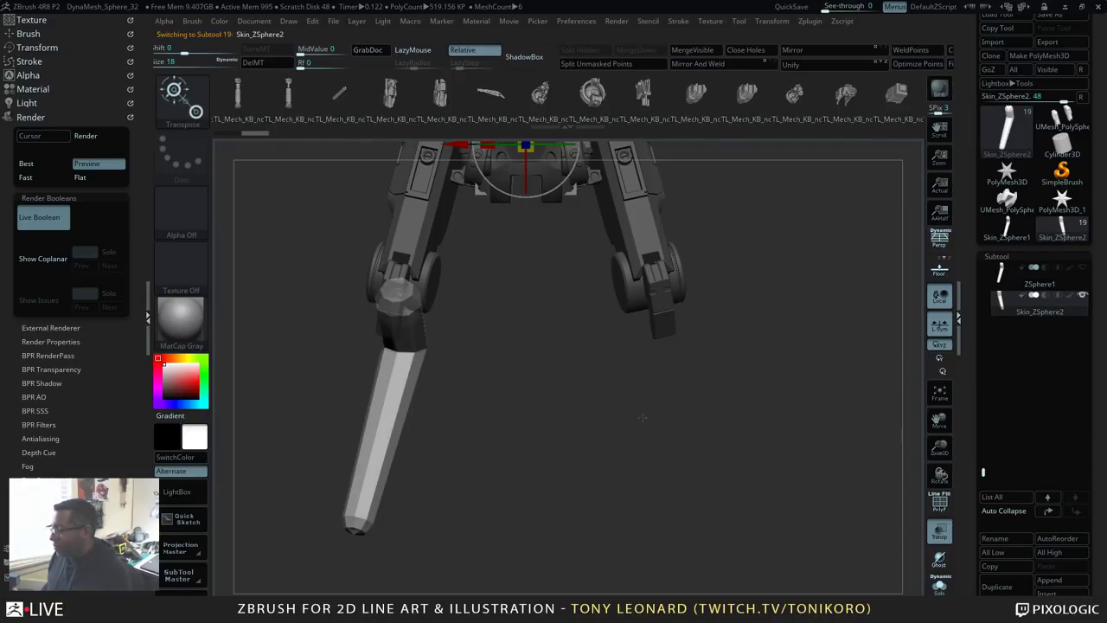
Step: Turn off local symmetry and Mirror And Weld the Skin_ZSphere2 lower limb across to the other leg
left_click_drag(622, 514, 710, 538, "alt")
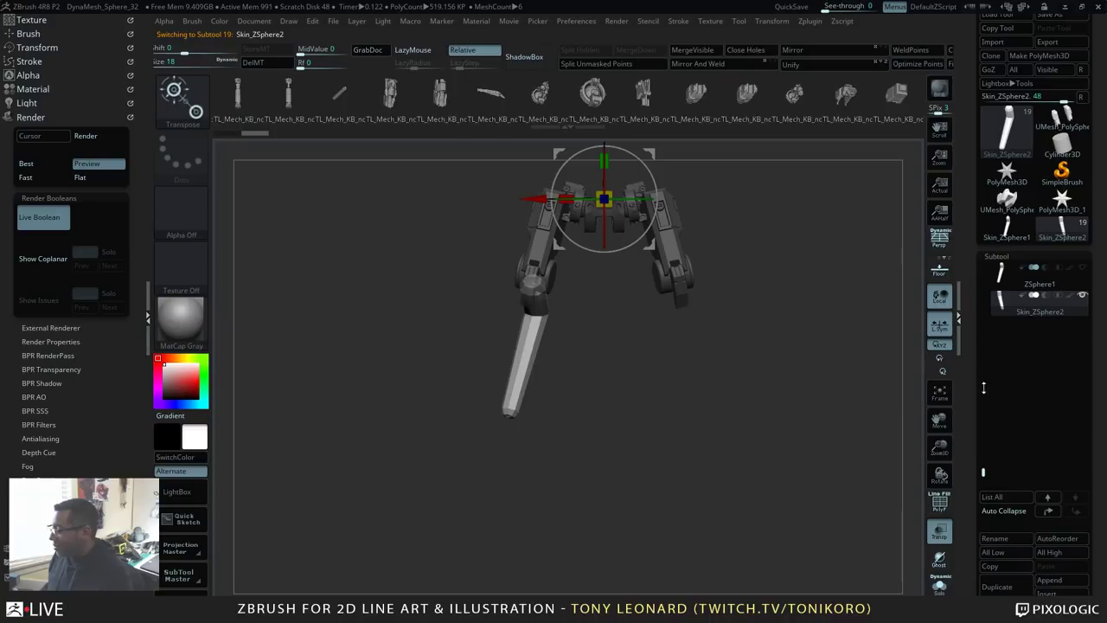
scroll(984, 388, "down", 5)
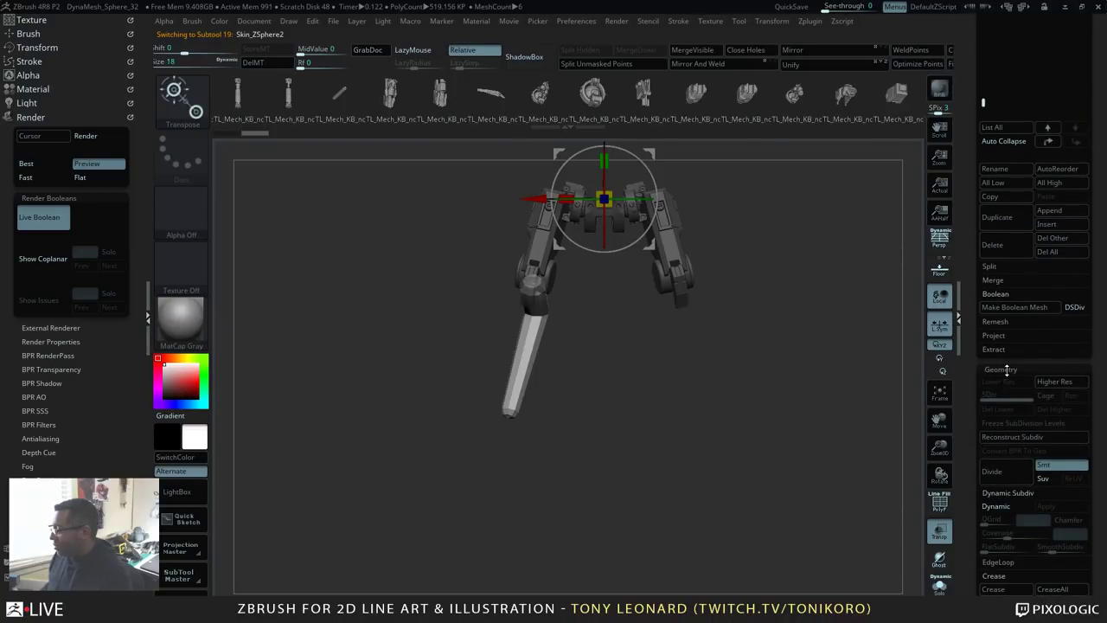
scroll(1003, 467, "down", 3)
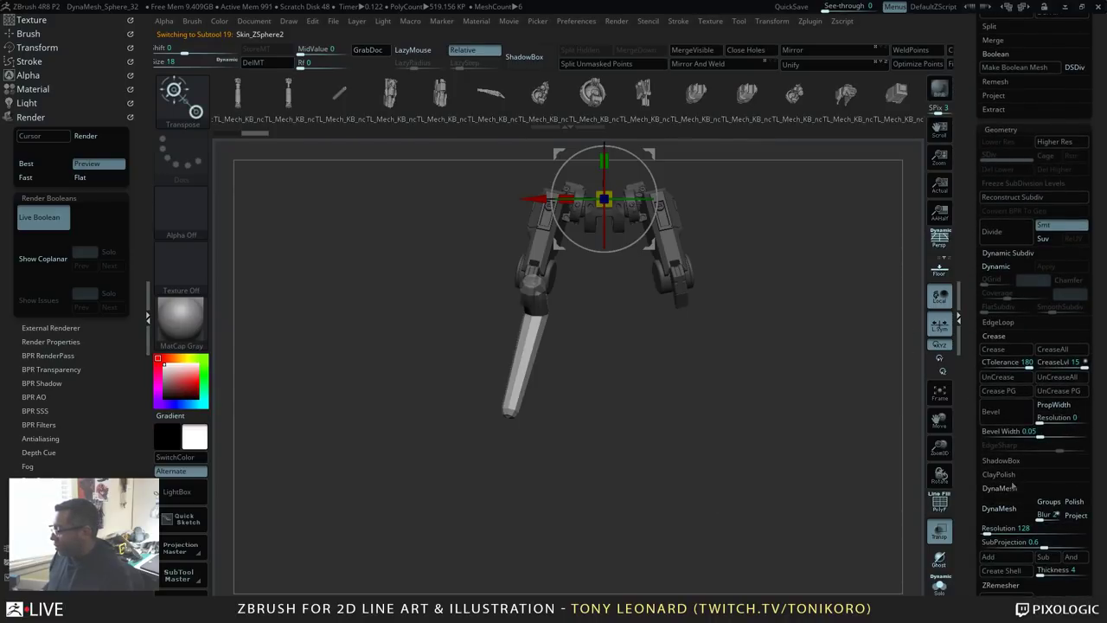
scroll(970, 561, "down", 1)
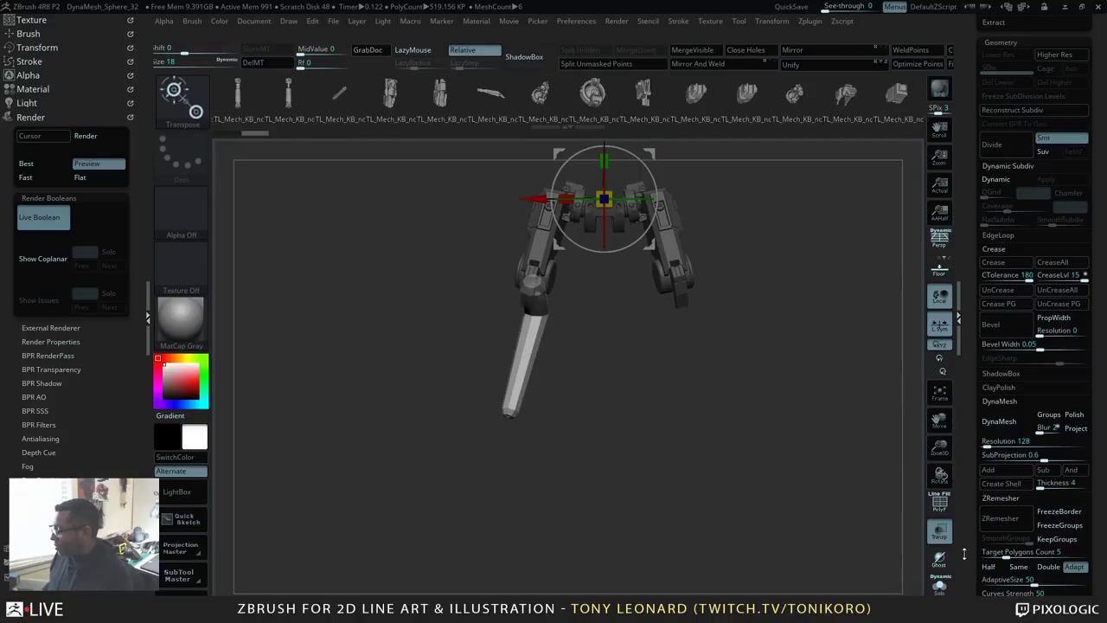
scroll(975, 505, "down", 3)
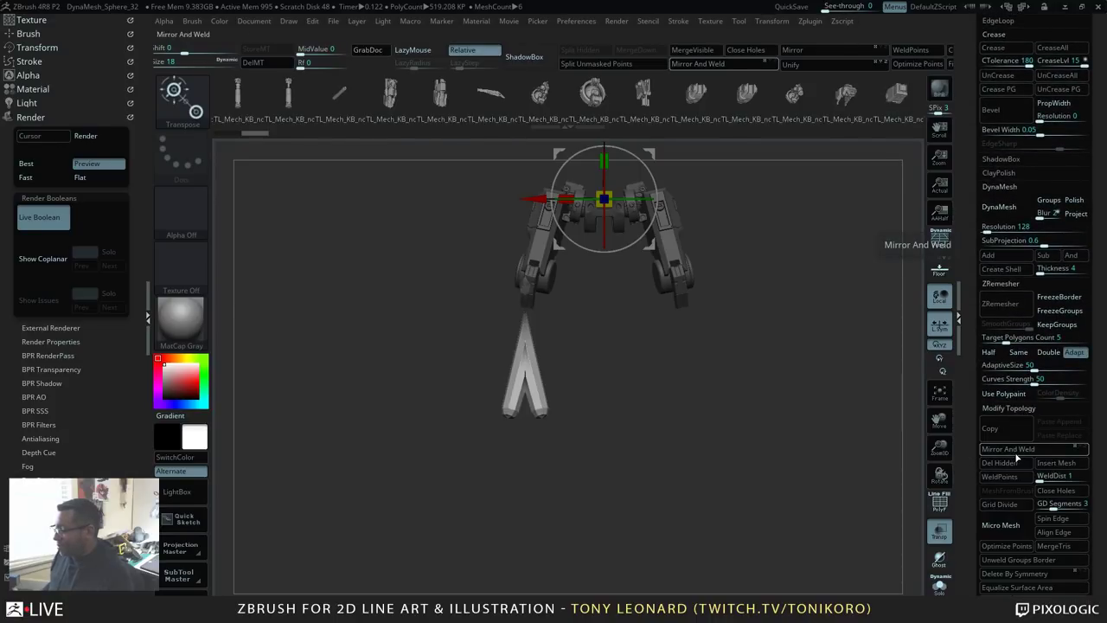
left_click(939, 326)
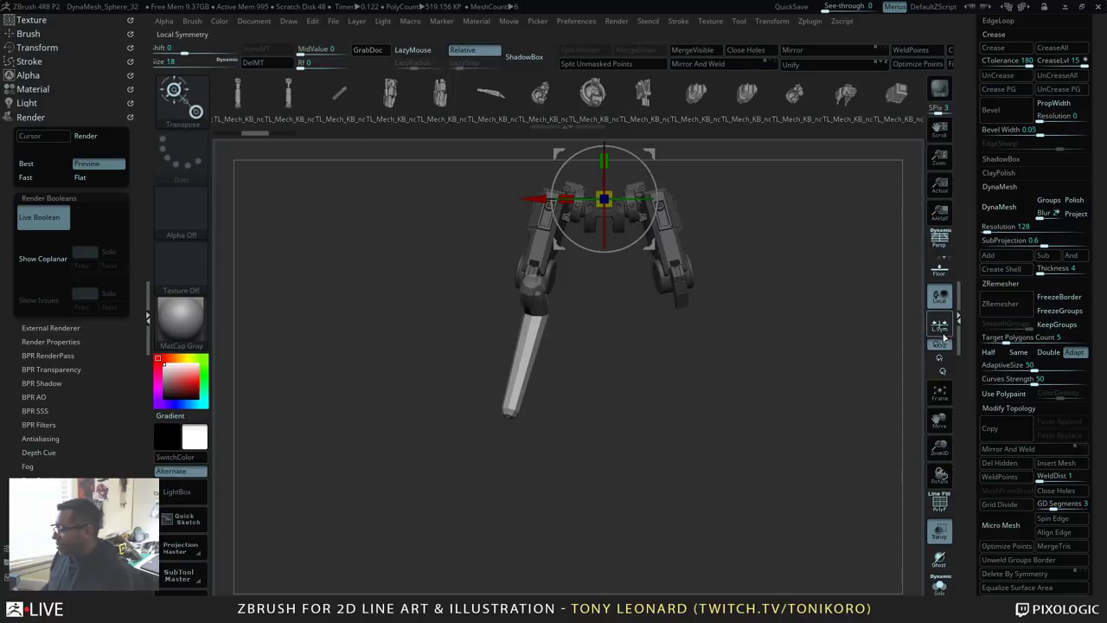
left_click(1032, 454)
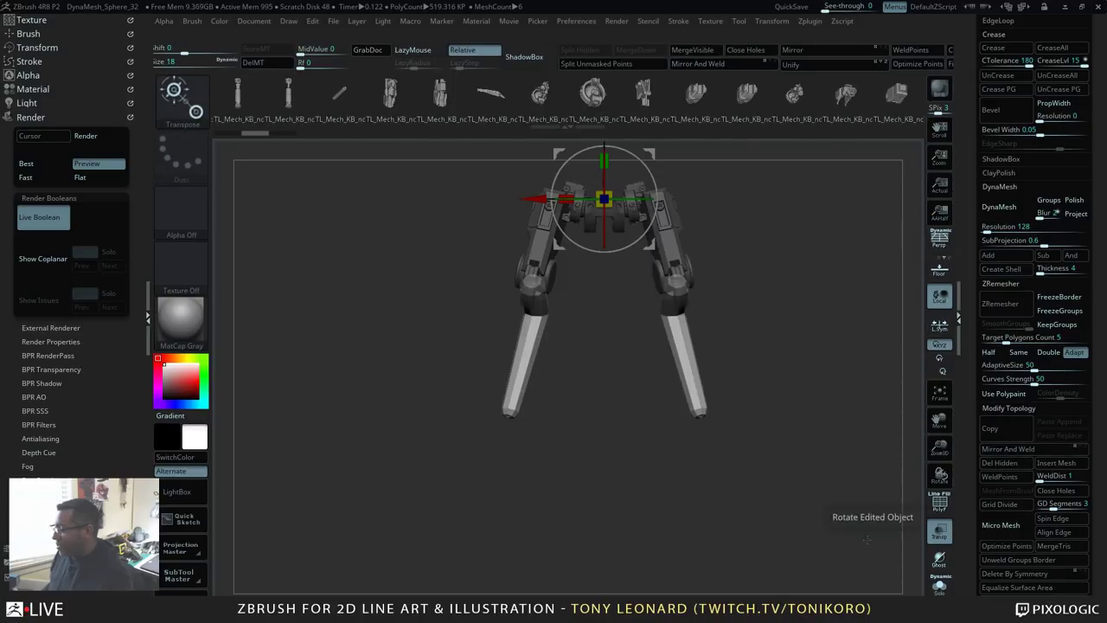
Step: Display the polygroup wireframe on the mirrored limbs and switch to the Move brush with a draw size of 430
left_click_drag(835, 512, 796, 465)
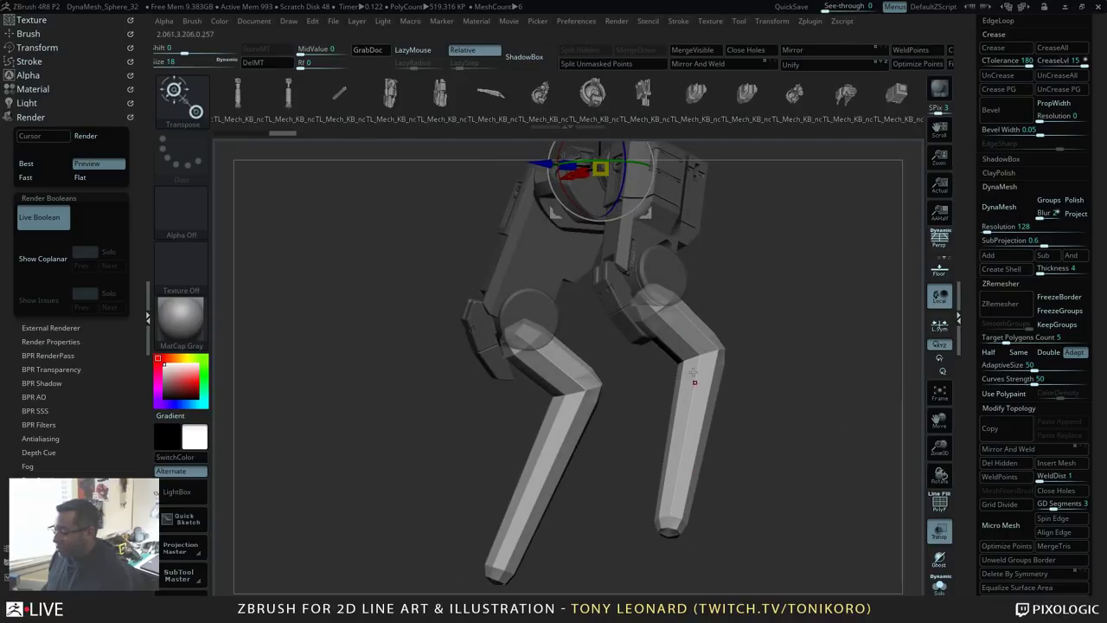
left_click_drag(720, 380, 766, 257)
left_click_drag(655, 440, 805, 394)
left_click_drag(632, 362, 630, 440)
key("shift+f")
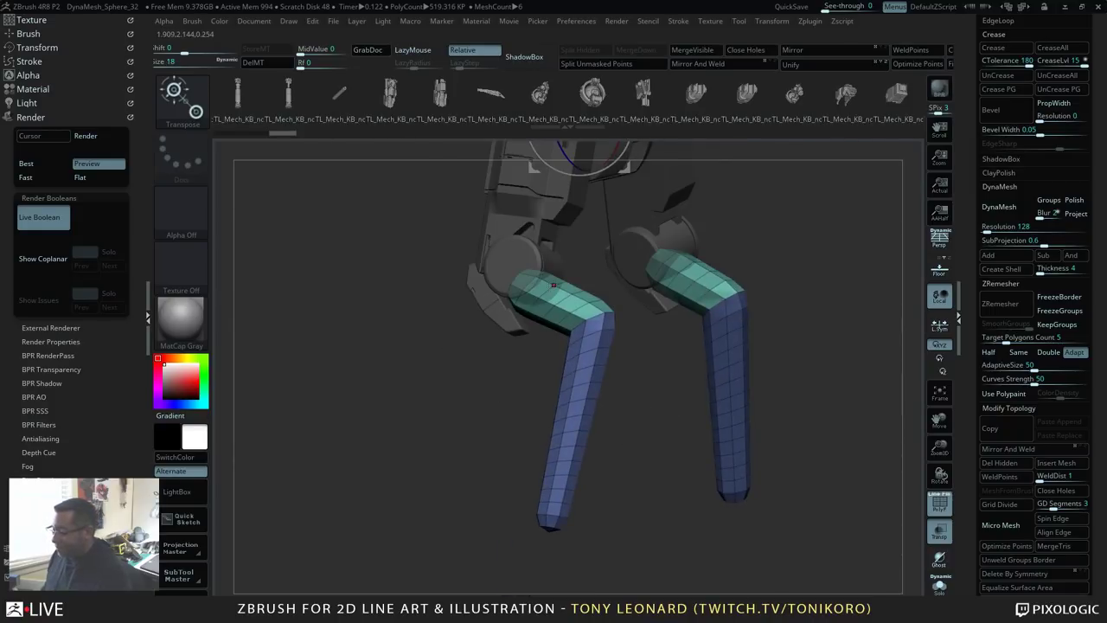
key("b")
left_click(559, 358)
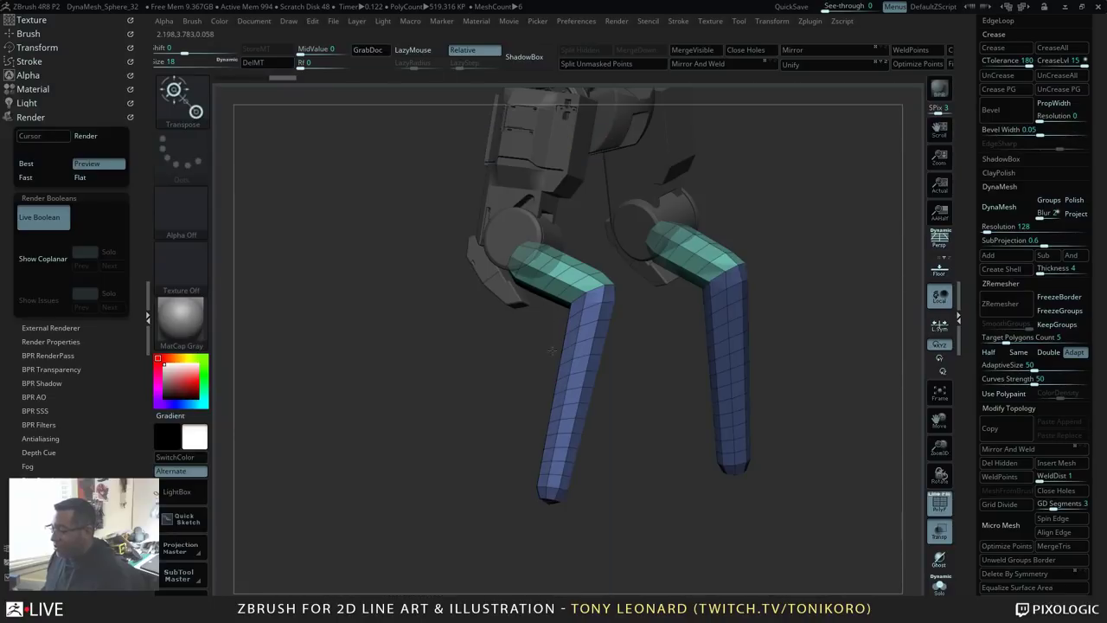
key("s")
key("q")
left_click_drag(569, 323, 588, 323)
left_click_drag(635, 374, 670, 383)
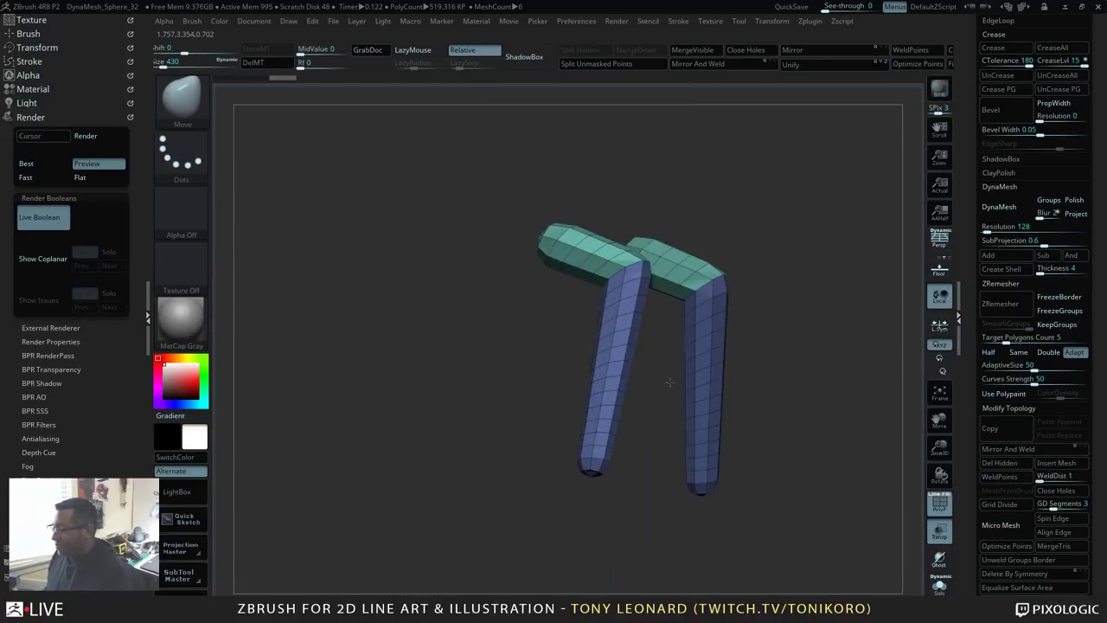
left_click(669, 381, "ctrl+shift")
left_click_drag(707, 242, 786, 243)
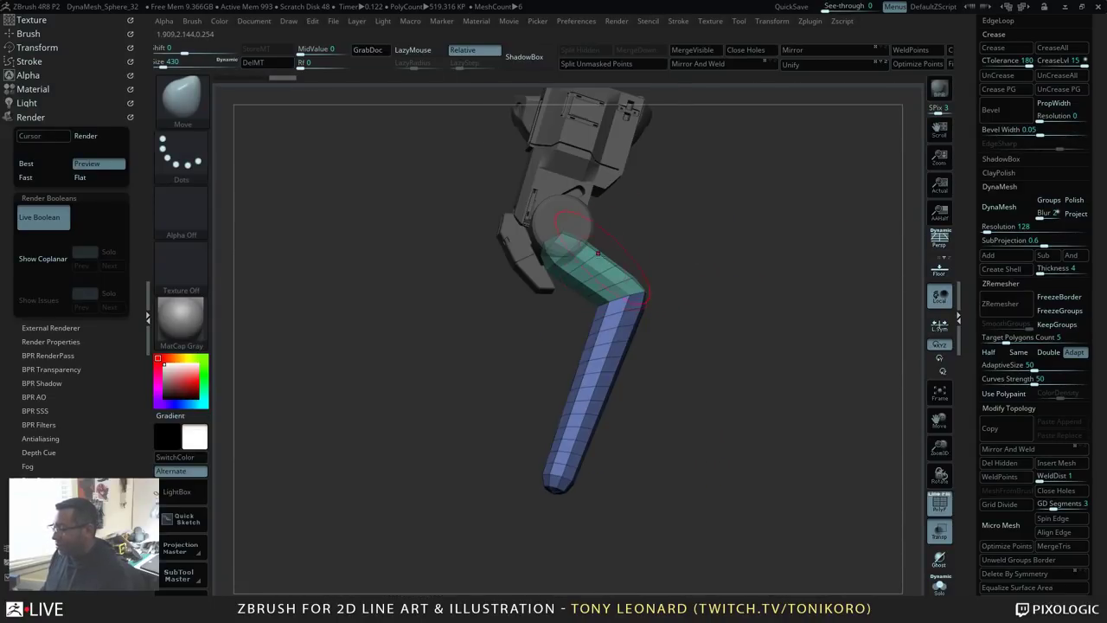
Step: Reshape the limbs' upper segment at the cylinder joint and slim the lower segment in side view with the Move brush
mouse_move(598, 253)
left_mouse_down()
mouse_move(609, 246)
mouse_move(562, 227)
left_mouse_up()
mouse_move(717, 272)
left_mouse_down()
mouse_move(731, 273)
mouse_move(689, 301)
mouse_move(675, 277)
left_mouse_up()
mouse_move(599, 253)
left_mouse_down()
mouse_move(603, 271)
mouse_move(551, 288)
left_mouse_up()
left_click_drag(595, 322, 606, 286)
mouse_move(592, 348)
left_mouse_down()
mouse_move(547, 344)
mouse_move(538, 373)
mouse_move(558, 448)
left_mouse_up()
key("shift")
mouse_move(675, 449)
left_mouse_down()
mouse_move(748, 458)
mouse_move(671, 467)
left_mouse_up()
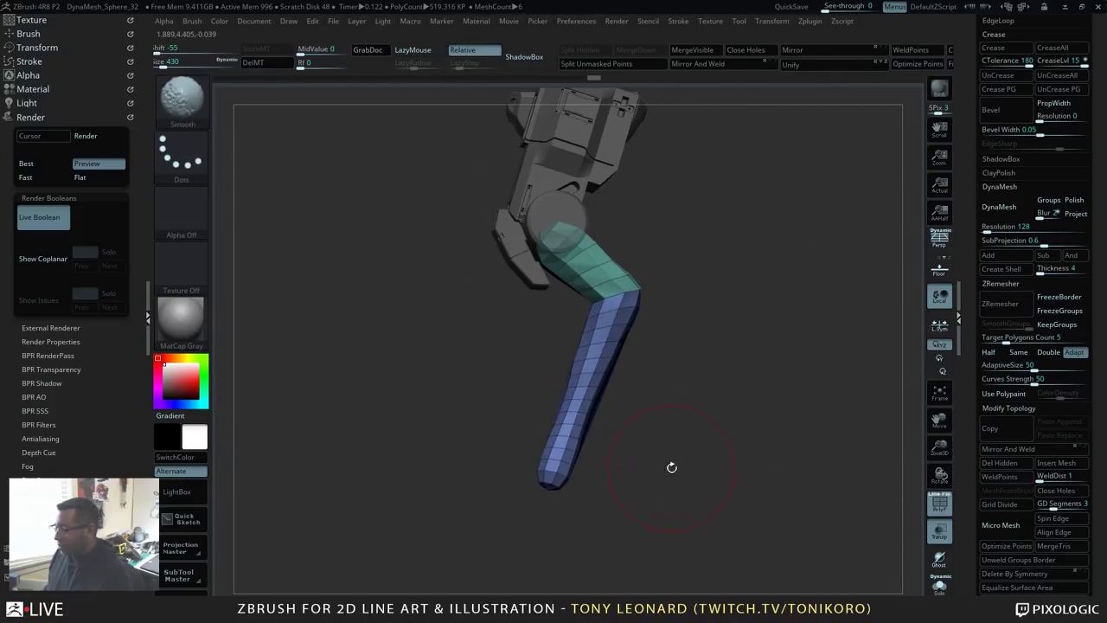
Step: Mask the lower end of the limbs' bottom segment in side view
left_click_drag(704, 535, 485, 410, "ctrl")
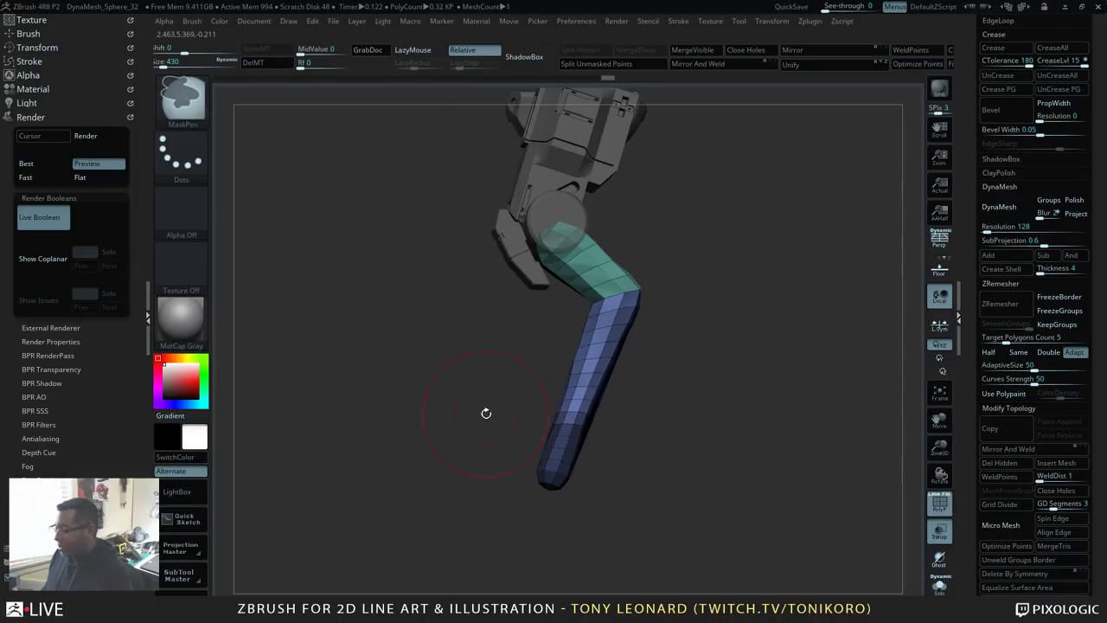
Step: Invert the mask so only the leg's lower end is free, bend that end at the ankle with a Transpose line, and clear the mask
left_click(619, 450, "ctrl")
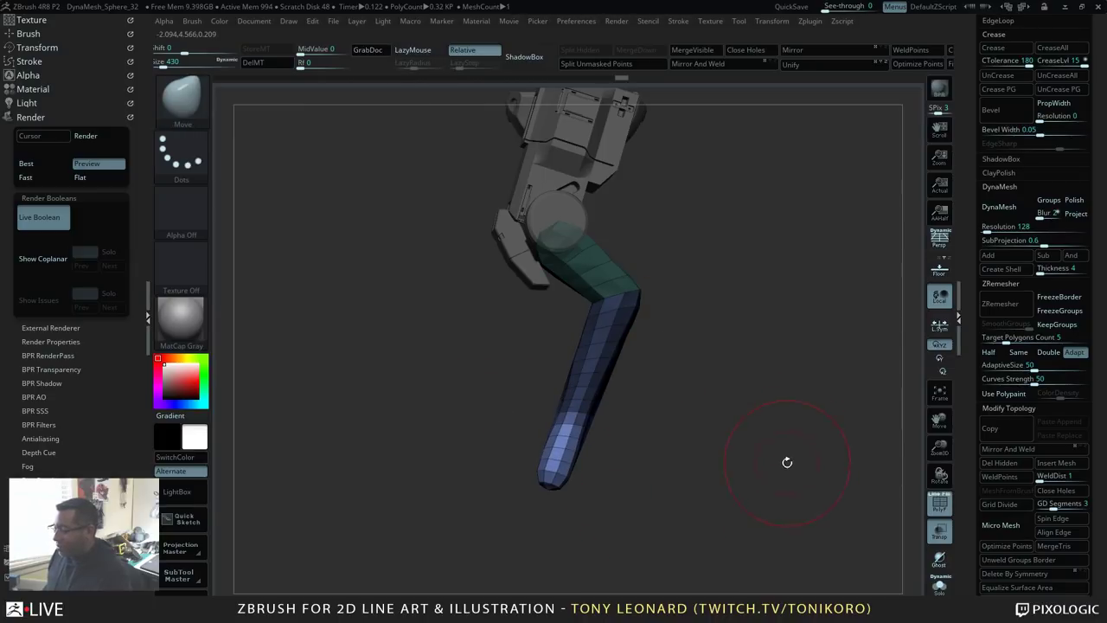
key("w")
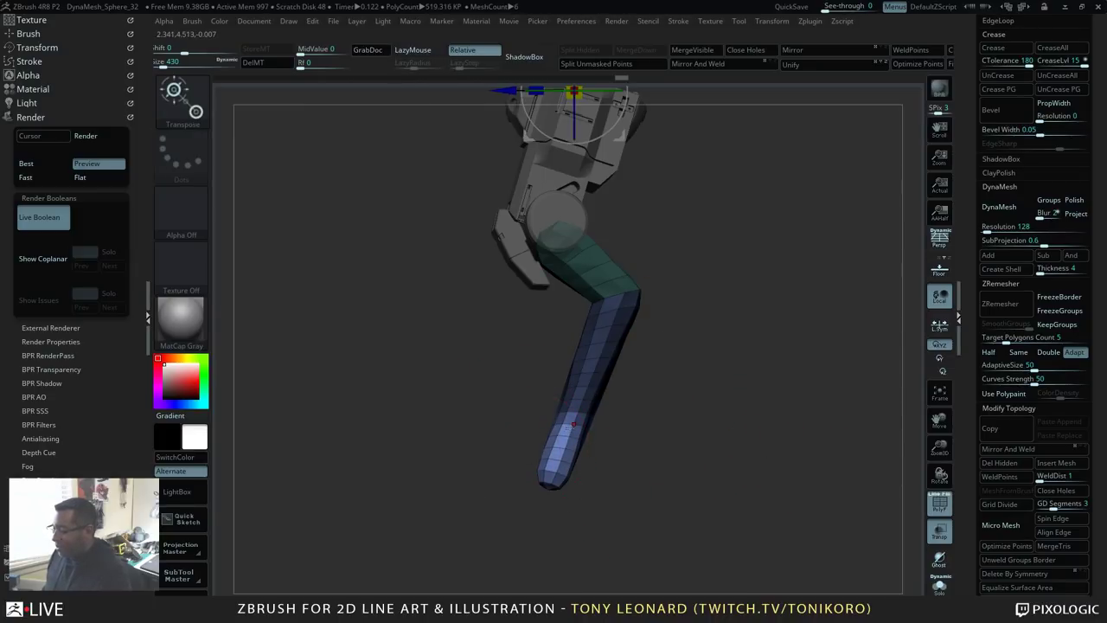
left_click(521, 255)
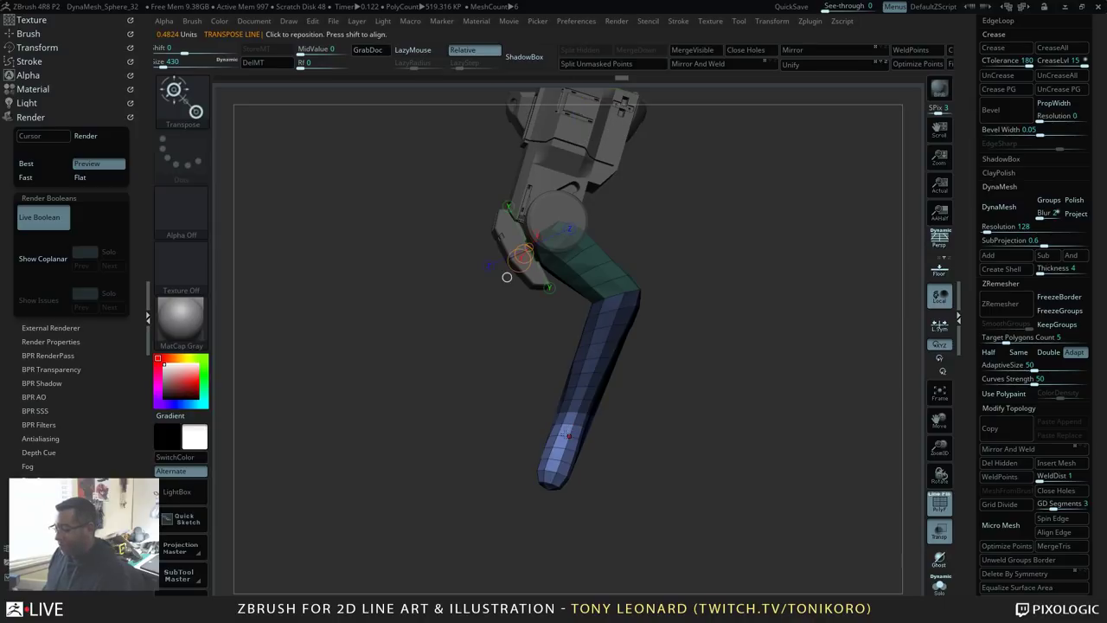
left_click(561, 490)
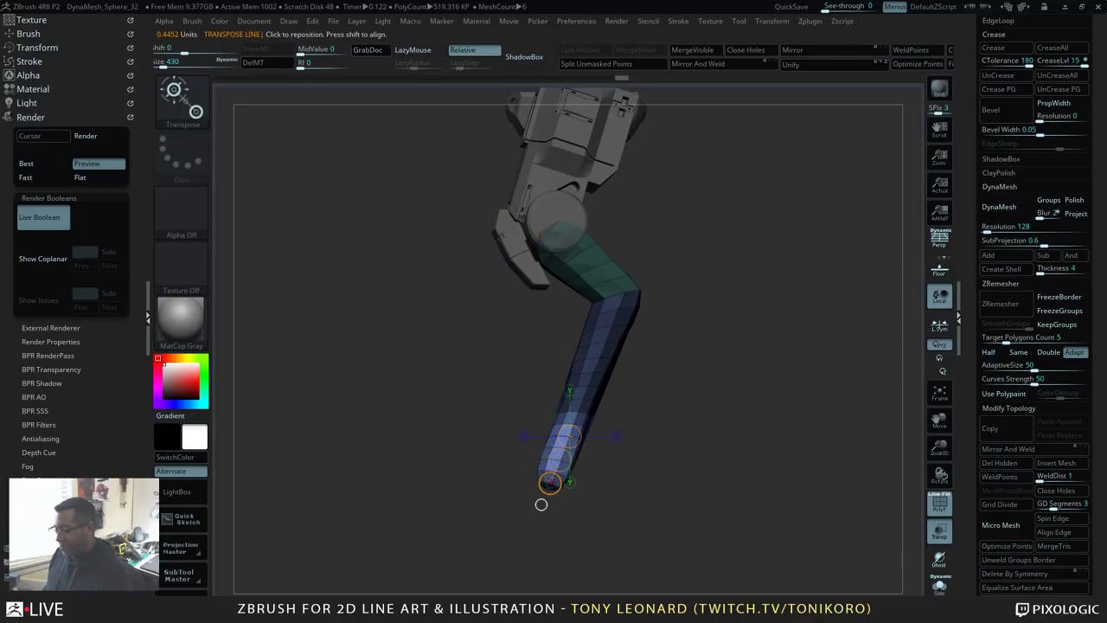
left_click_drag(551, 483, 569, 467)
mouse_move(799, 413)
left_mouse_down("ctrl")
mouse_move(808, 444)
mouse_move(769, 462)
mouse_move(758, 487)
mouse_move(848, 492)
left_mouse_up("ctrl")
Step: Switch to the Move brush and nudge the ankle area of the blue lower leg
key("b")
key("m")
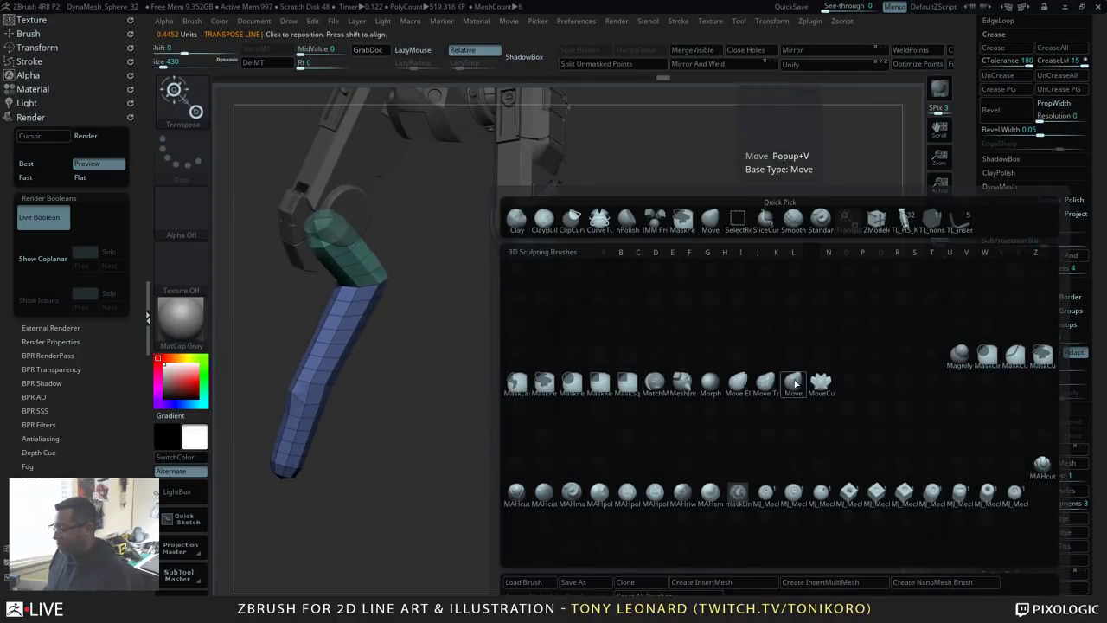
key("t")
mouse_move(558, 410)
left_mouse_down()
mouse_move(534, 410)
mouse_move(552, 412)
left_mouse_up()
key("ctrl+z")
left_click_drag(717, 490, 579, 420)
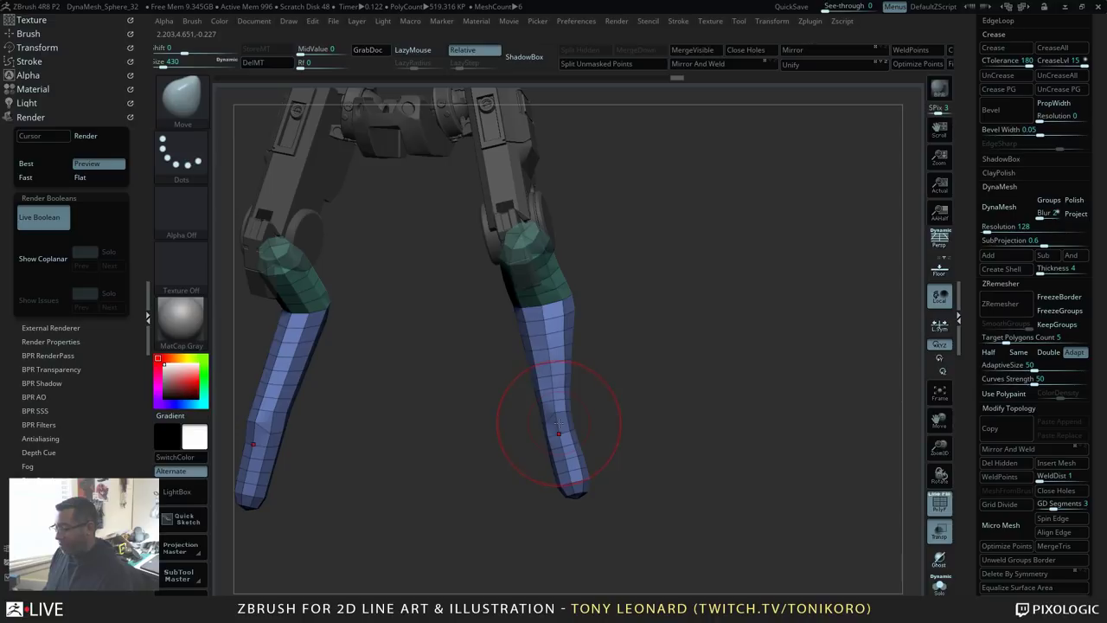
Step: Isolate the right-hand lower leg in the front view with SelectRect and delete the hidden left-hand leg geometry
right_click_drag(554, 412, 815, 452)
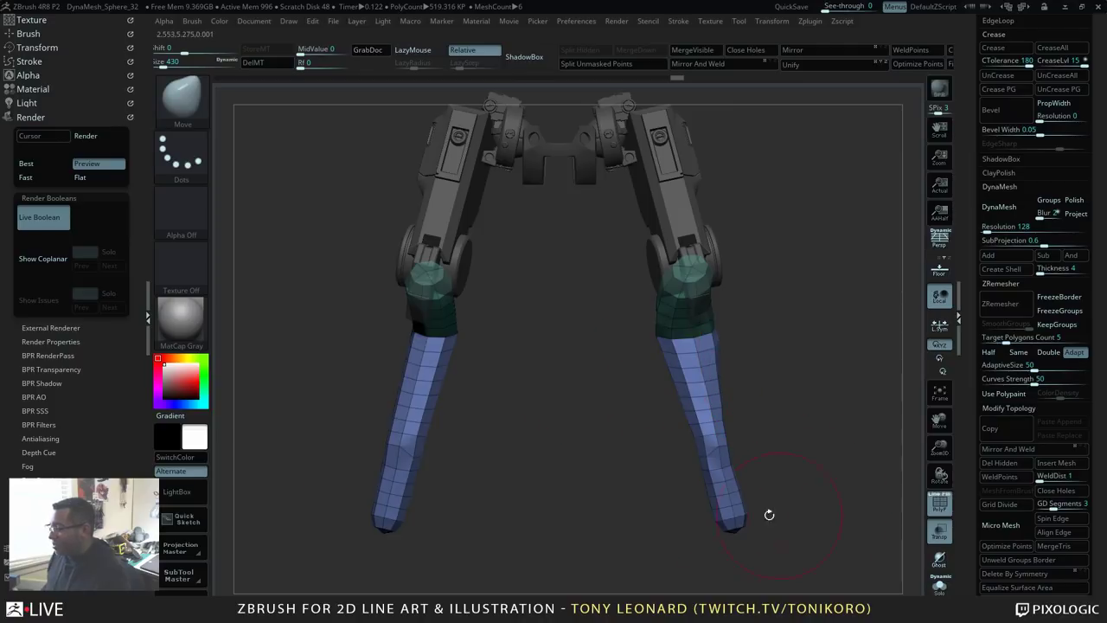
left_click_drag(529, 451, 596, 449, "alt")
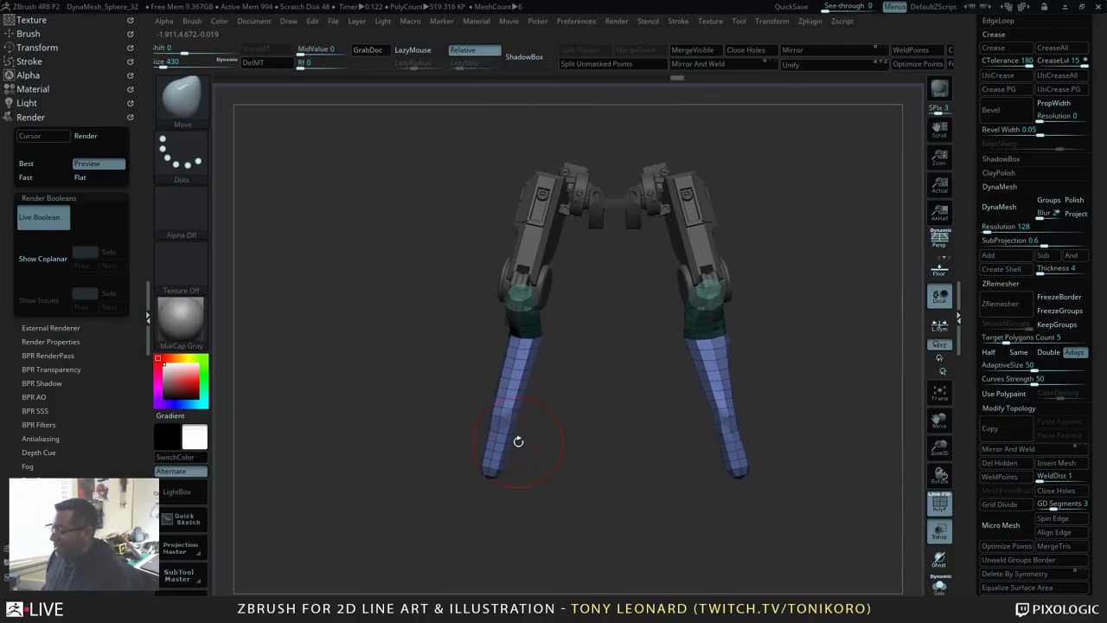
right_click_drag(558, 490, 553, 314)
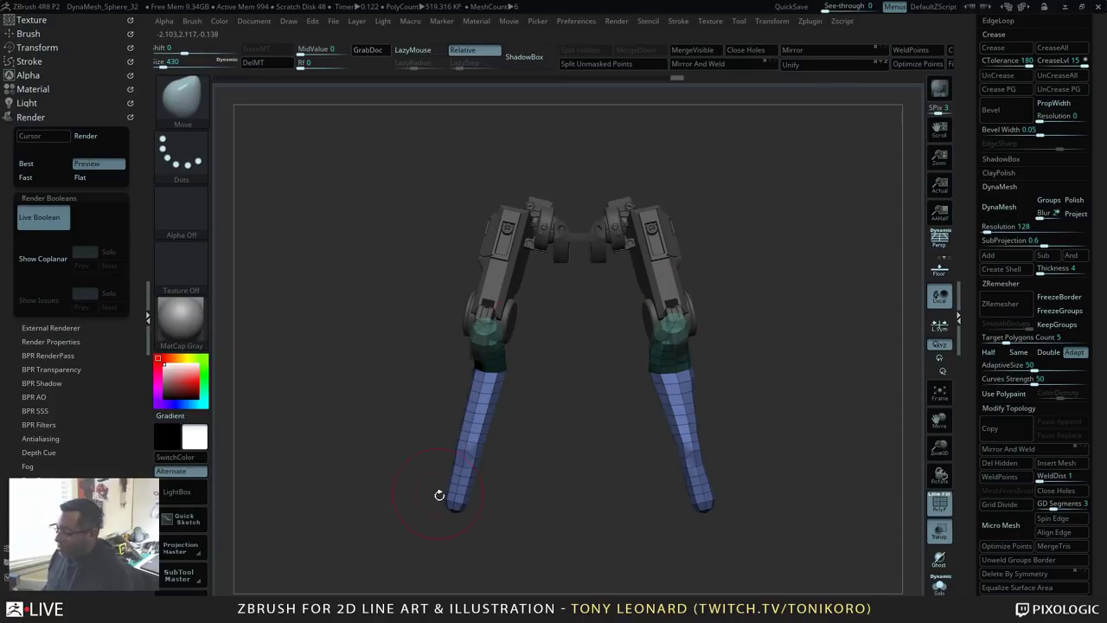
key("ctrl")
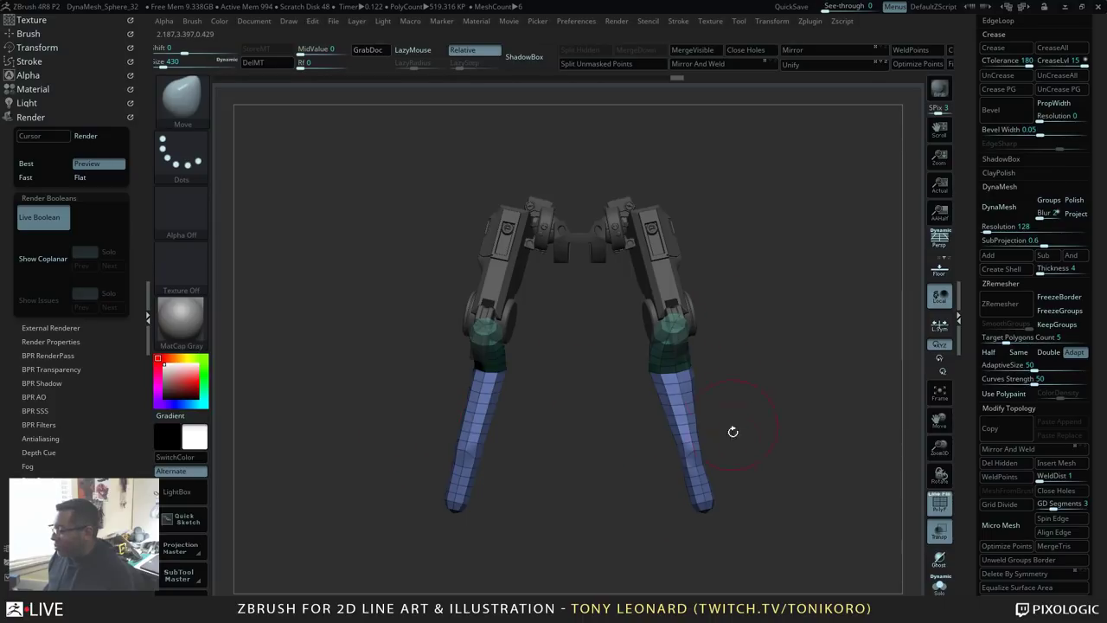
left_click_drag(732, 431, 741, 320, "alt")
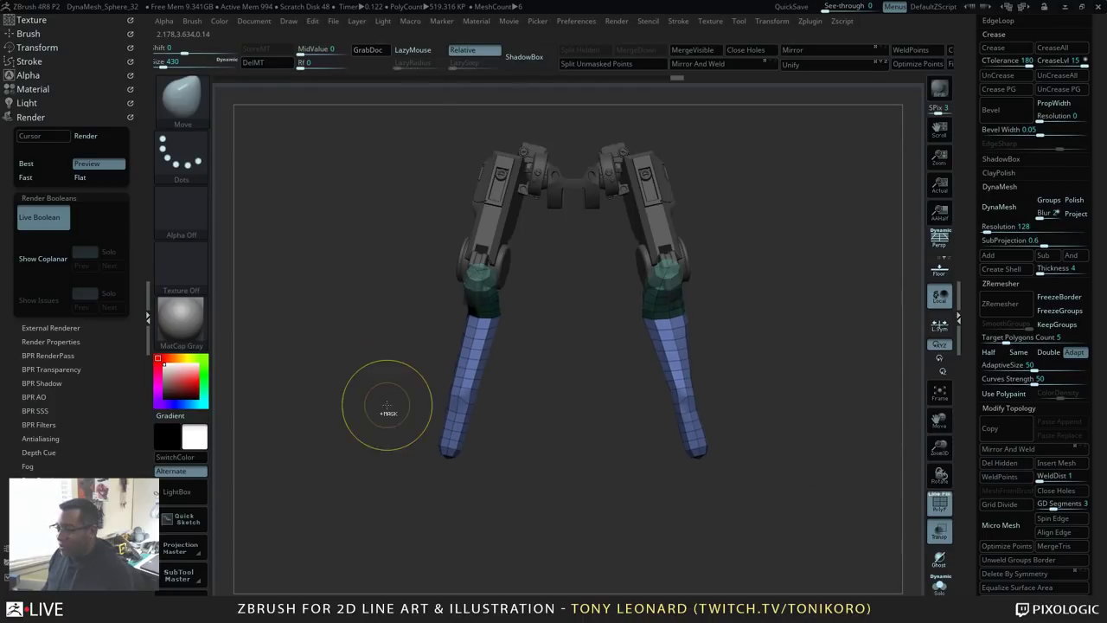
key("ctrl+shift")
left_click(186, 114, "ctrl+shift")
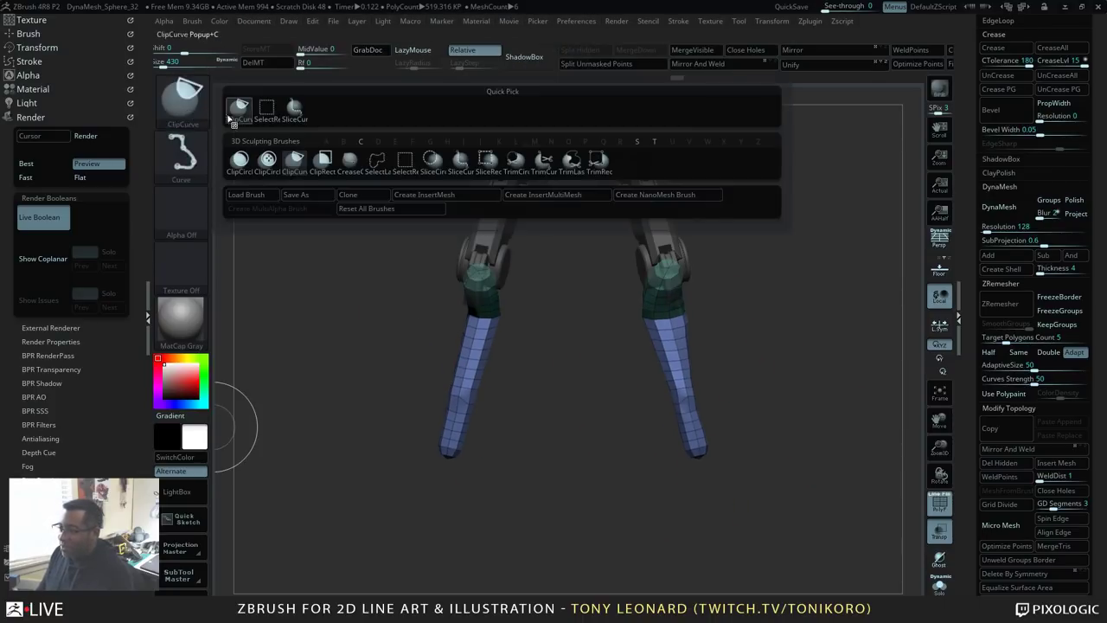
left_click(267, 112, "ctrl+shift")
mouse_move(339, 197)
left_mouse_down("ctrl+shift")
mouse_move(522, 512)
mouse_move(571, 576)
mouse_move(583, 555)
left_mouse_up("ctrl+shift")
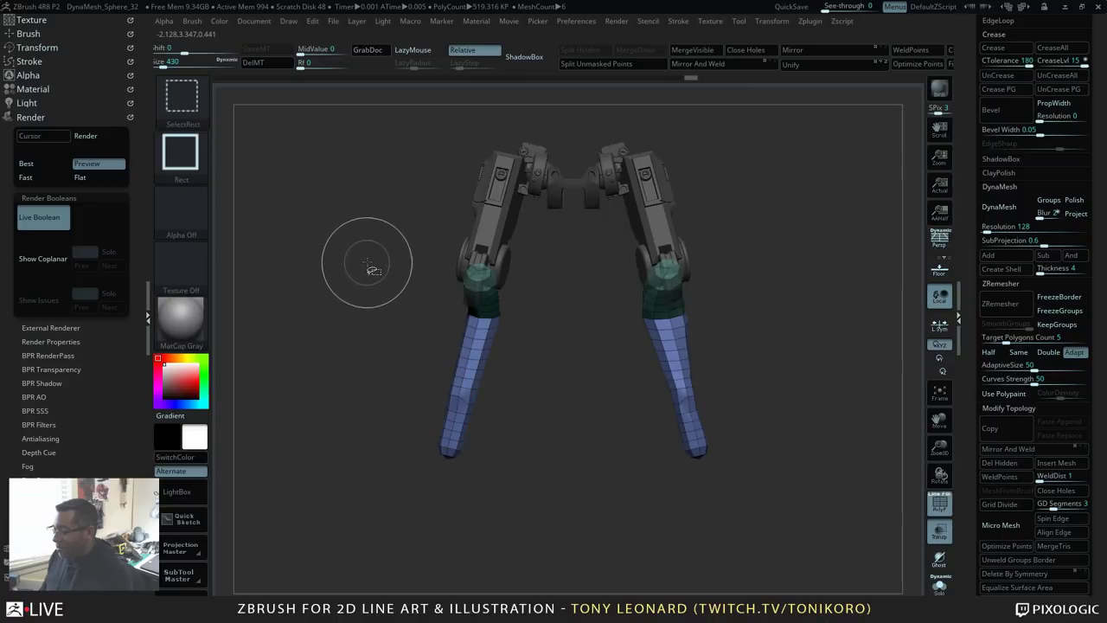
left_click_drag(340, 216, 575, 484, "ctrl+alt+shift")
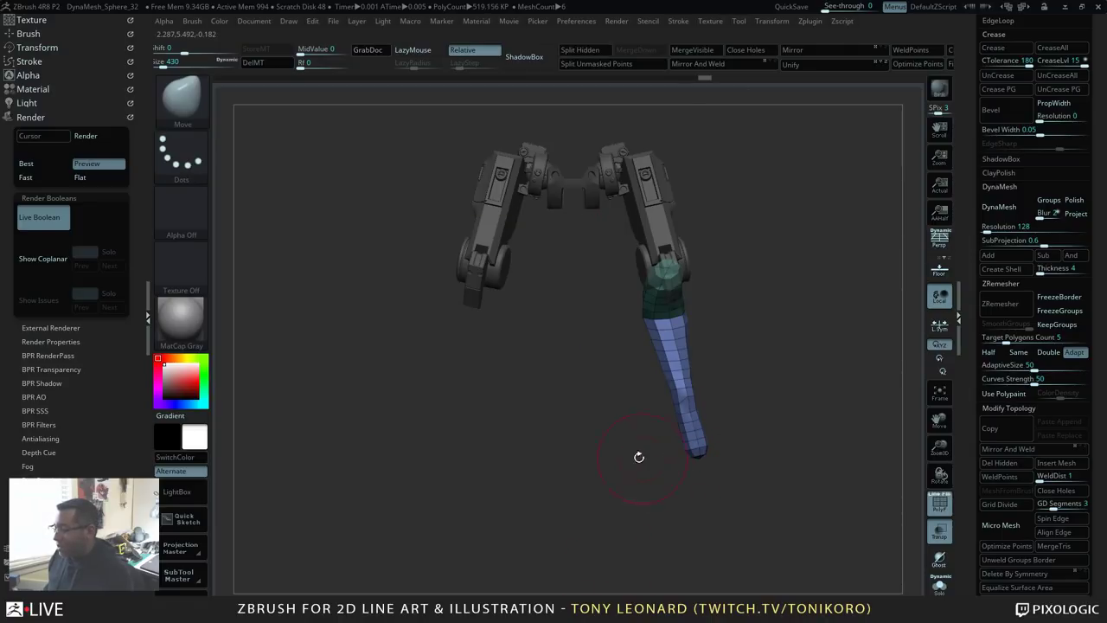
left_click(613, 457, "ctrl+shift")
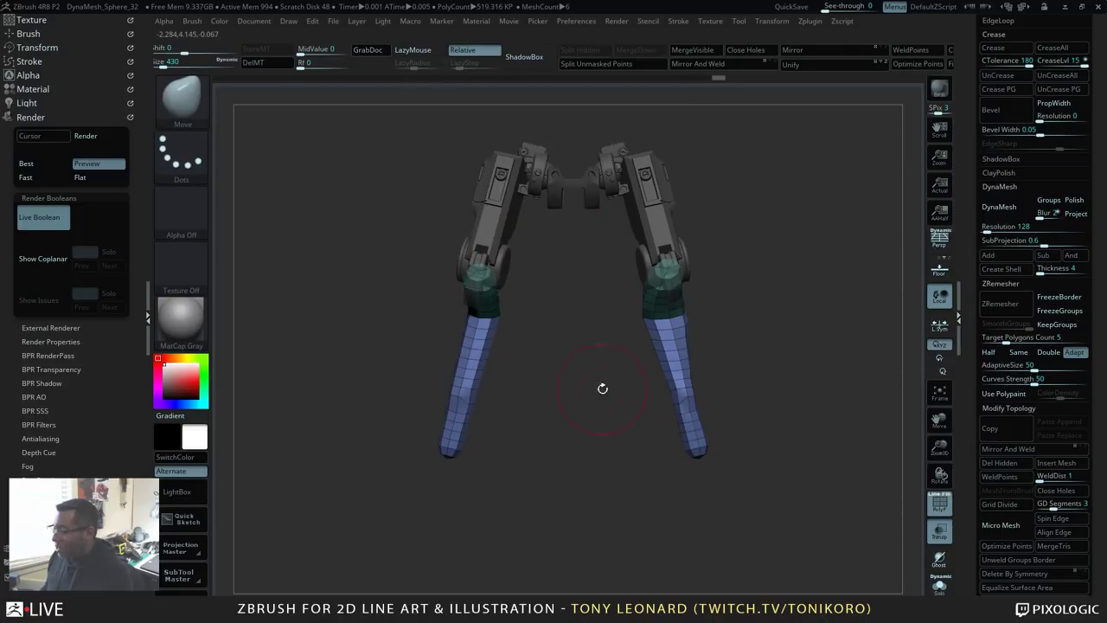
mouse_move(372, 209)
left_mouse_down("ctrl+shift")
mouse_move(556, 494)
mouse_move(582, 513)
left_mouse_up("ctrl+shift")
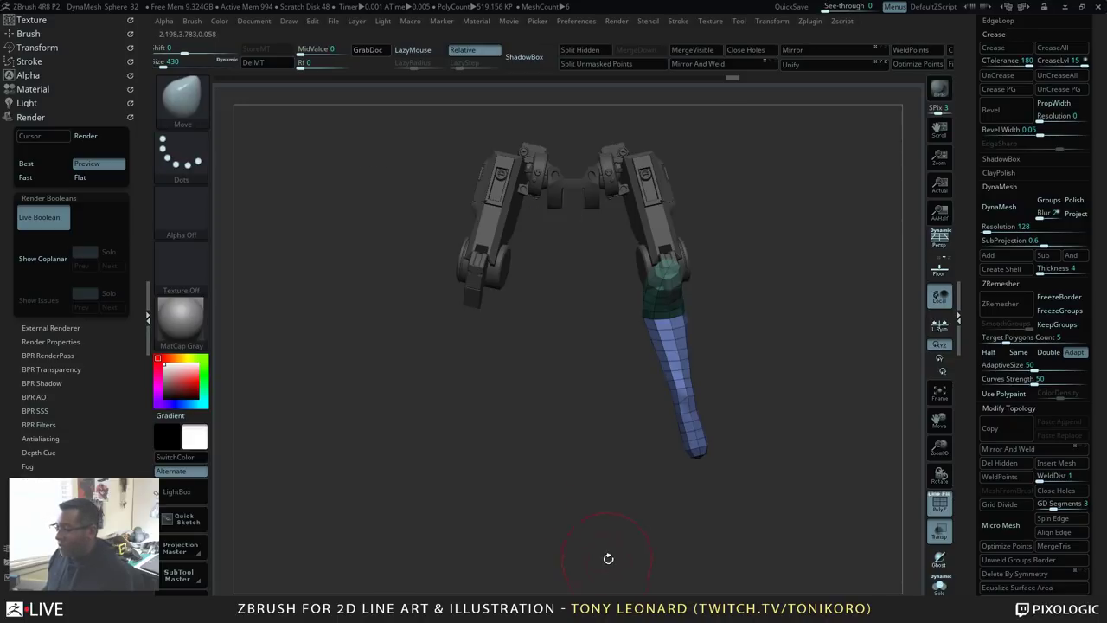
scroll(963, 486, "down", 3)
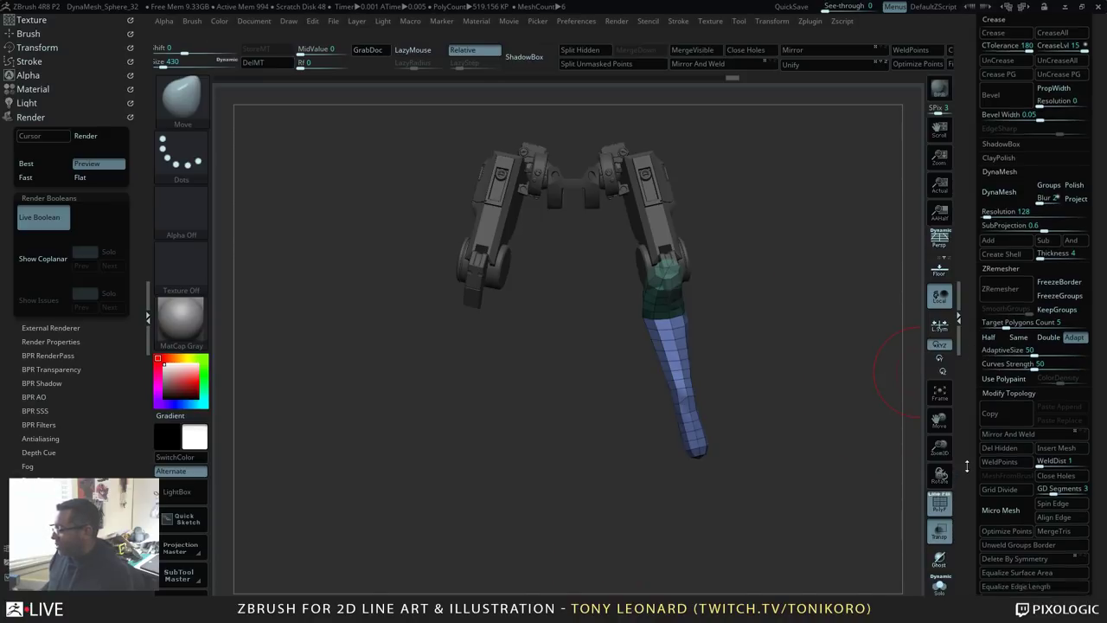
left_click(1033, 395)
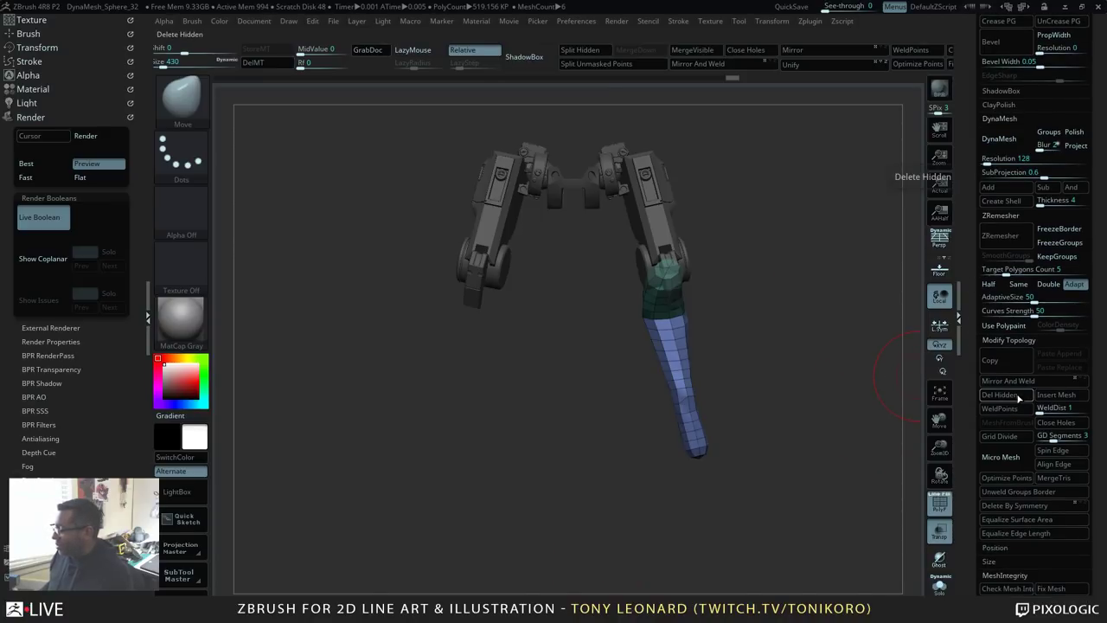
Step: Flip the remaining lower leg to the opposite side with the Deformation Mirror and rebuild both legs with Mirror And Weld
scroll(975, 468, "down", 15)
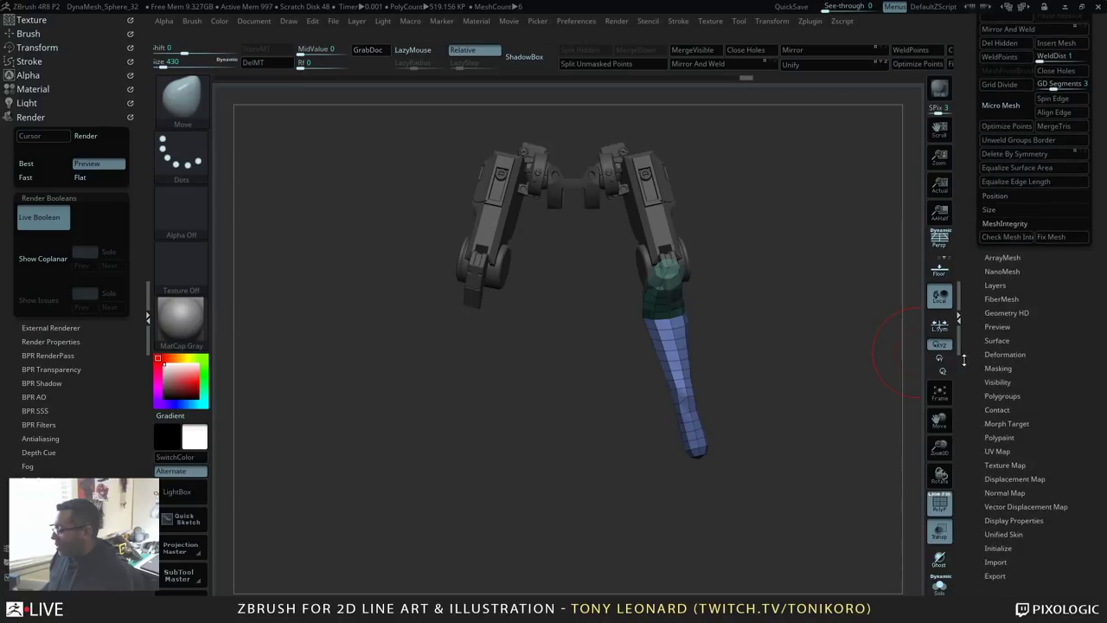
left_click(1005, 355)
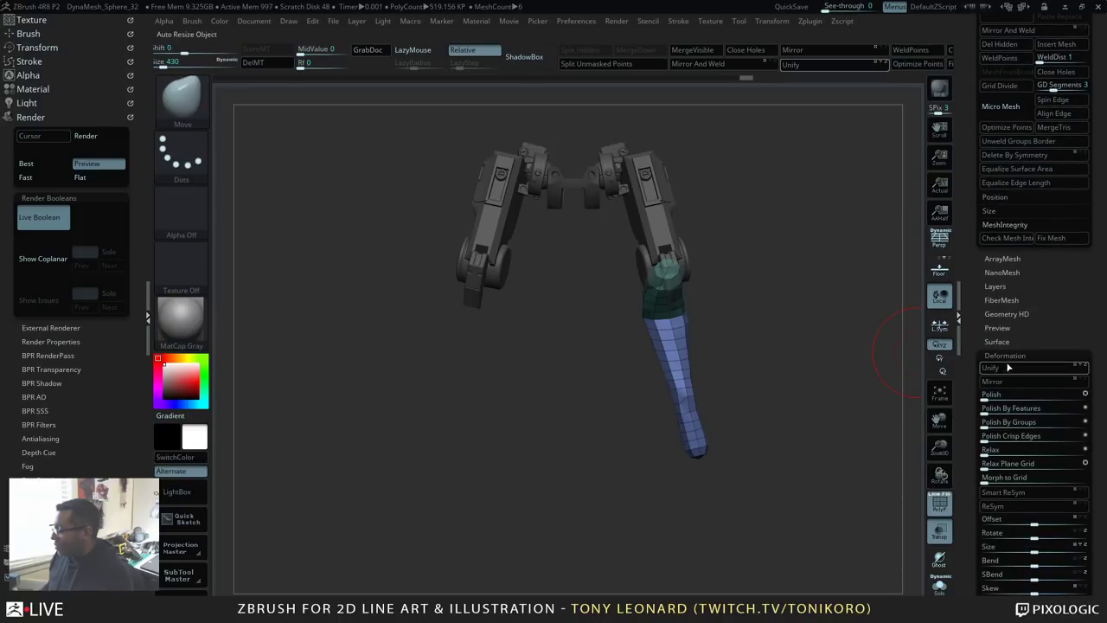
left_click(1008, 386)
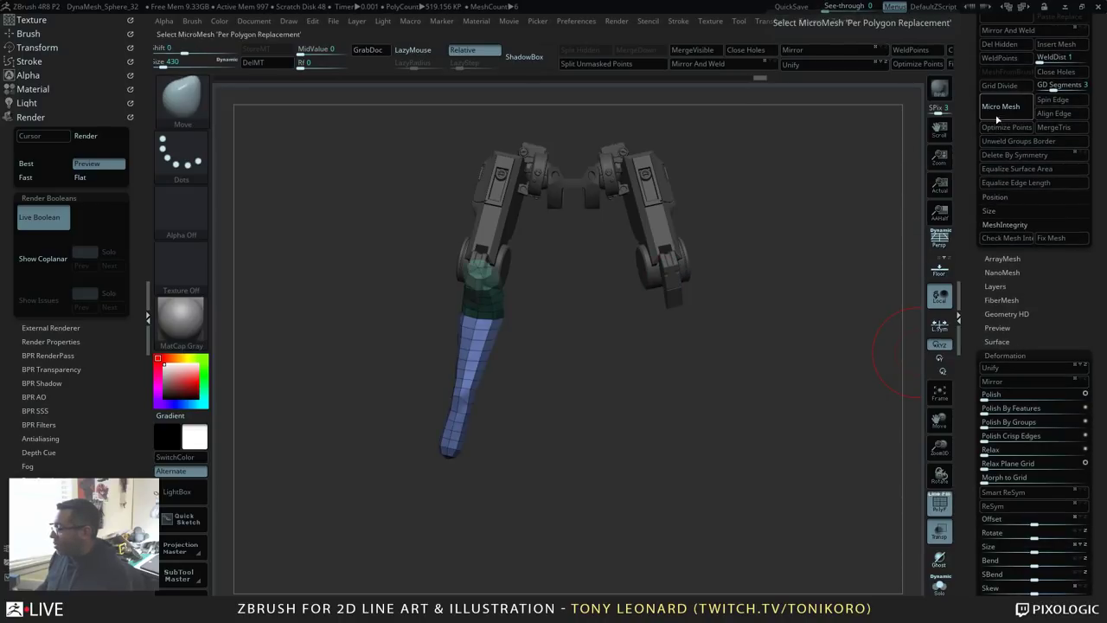
scroll(971, 143, "up", 1)
scroll(972, 143, "up", 5)
left_click(1008, 161)
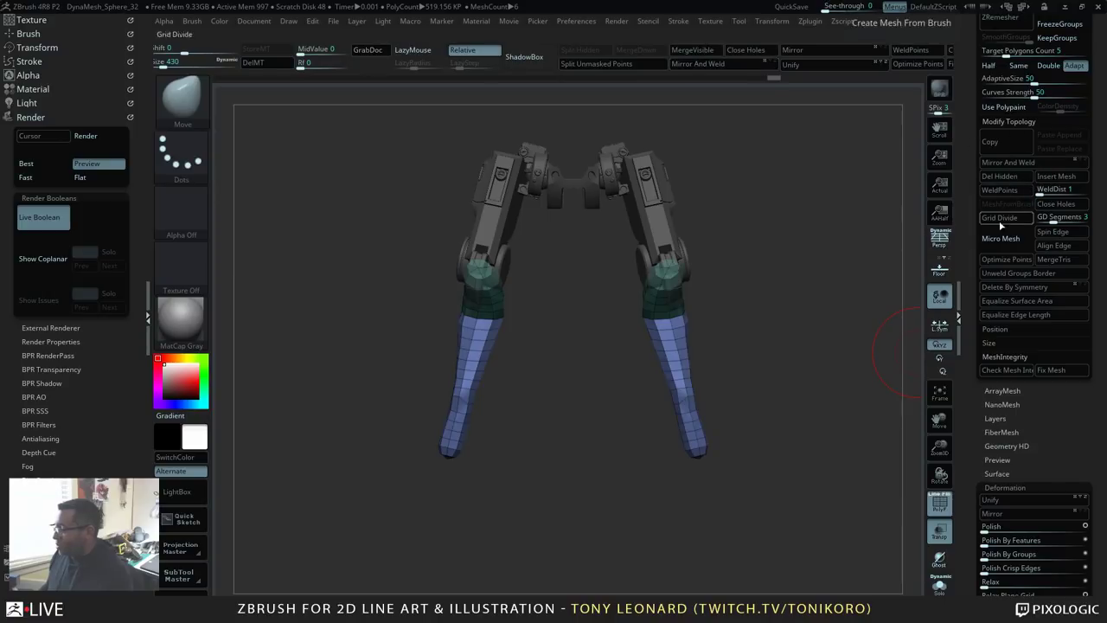
Step: Reshape the blue lower leg in side view with the Move brush, pushing the ankle forward to form an S-curve
left_click_drag(774, 468, 746, 476)
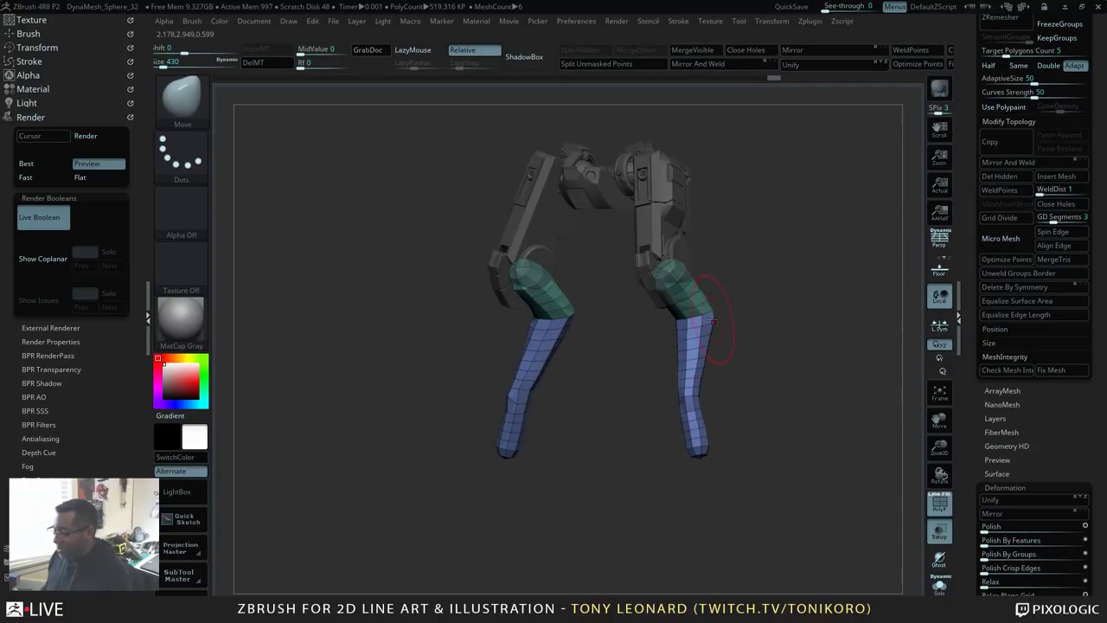
left_click_drag(781, 373, 718, 354)
left_click_drag(757, 395, 665, 390, "alt")
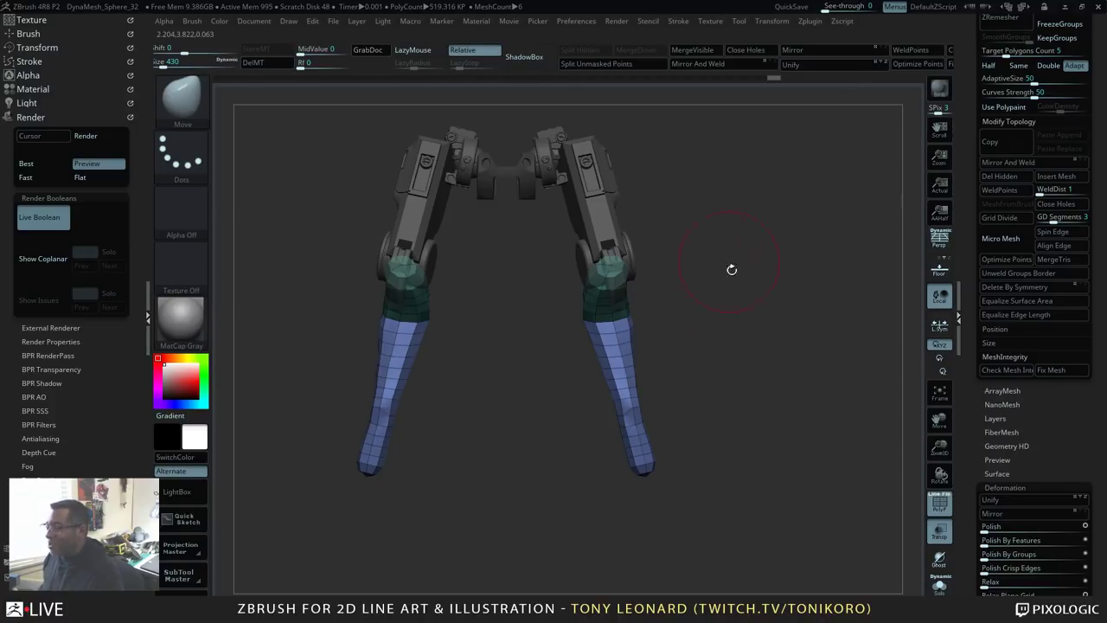
left_click_drag(738, 345, 793, 402)
left_click_drag(808, 443, 795, 410, "alt")
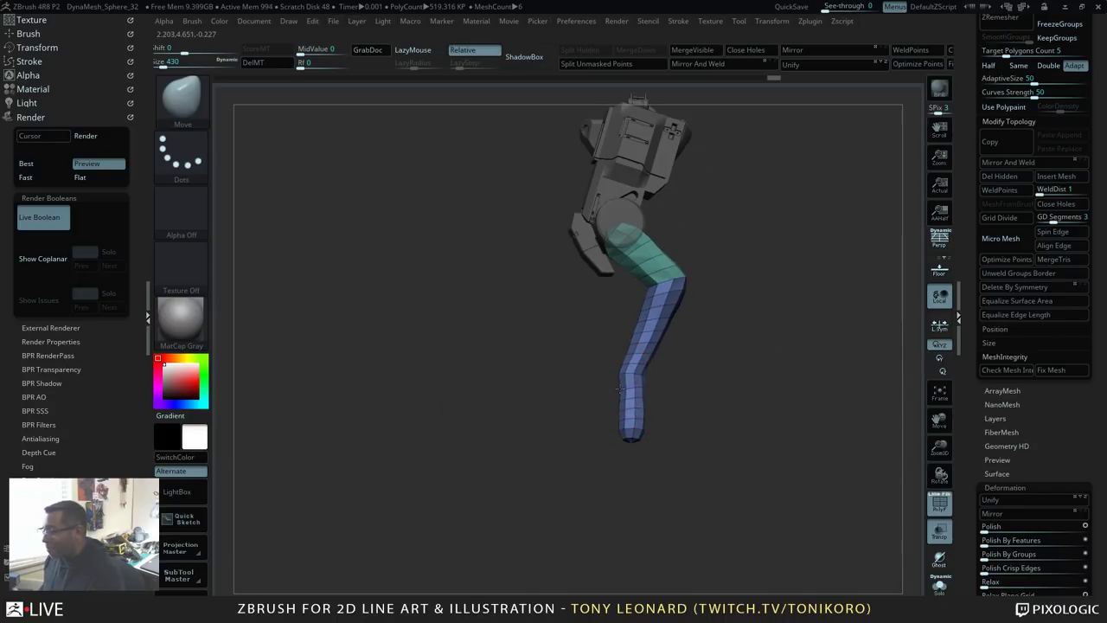
left_click_drag(619, 391, 616, 389)
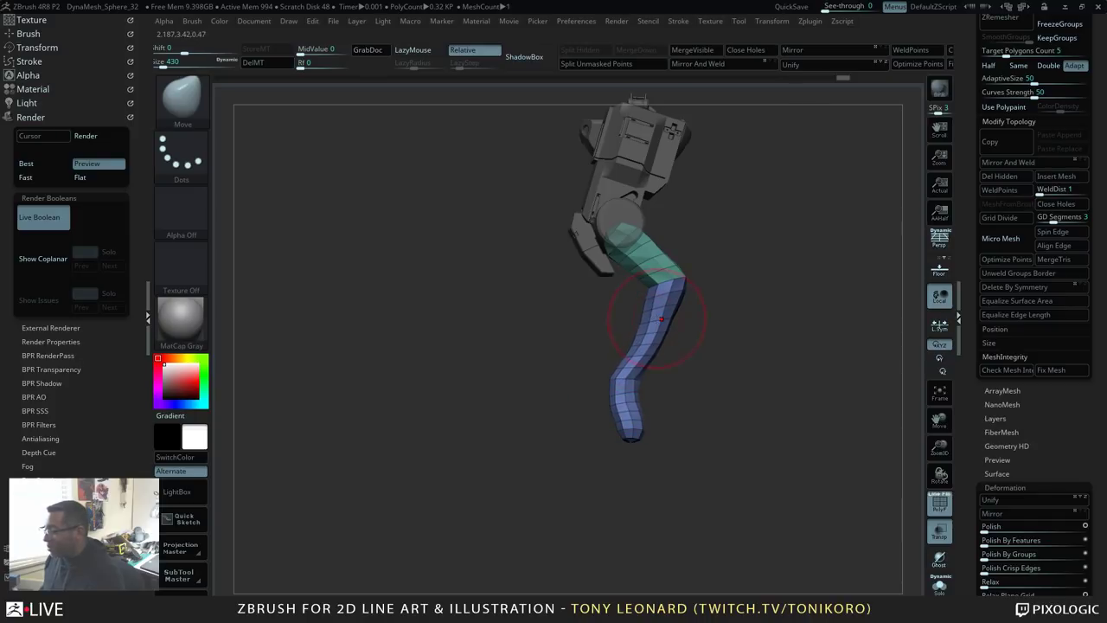
Step: Examine the silhouette of the reshaped lower legs from the front, three-quarter and side views
left_click_drag(782, 403, 793, 395)
left_click_drag(841, 329, 836, 364)
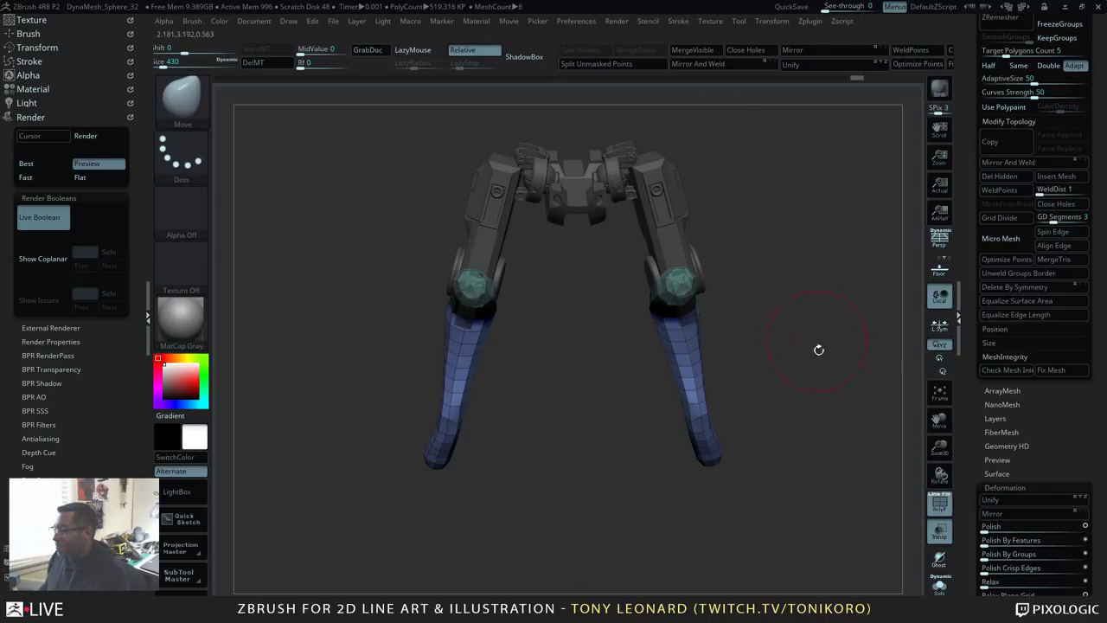
left_click_drag(819, 346, 828, 352)
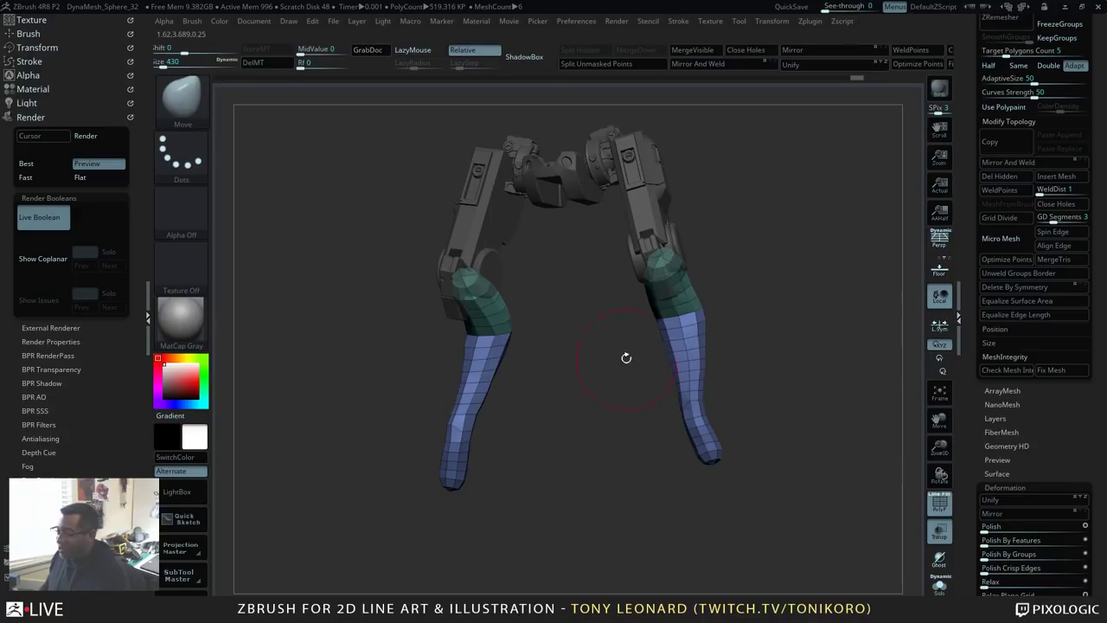
left_click_drag(631, 437, 593, 440)
left_click_drag(810, 403, 776, 401)
left_click_drag(826, 427, 695, 459, "alt")
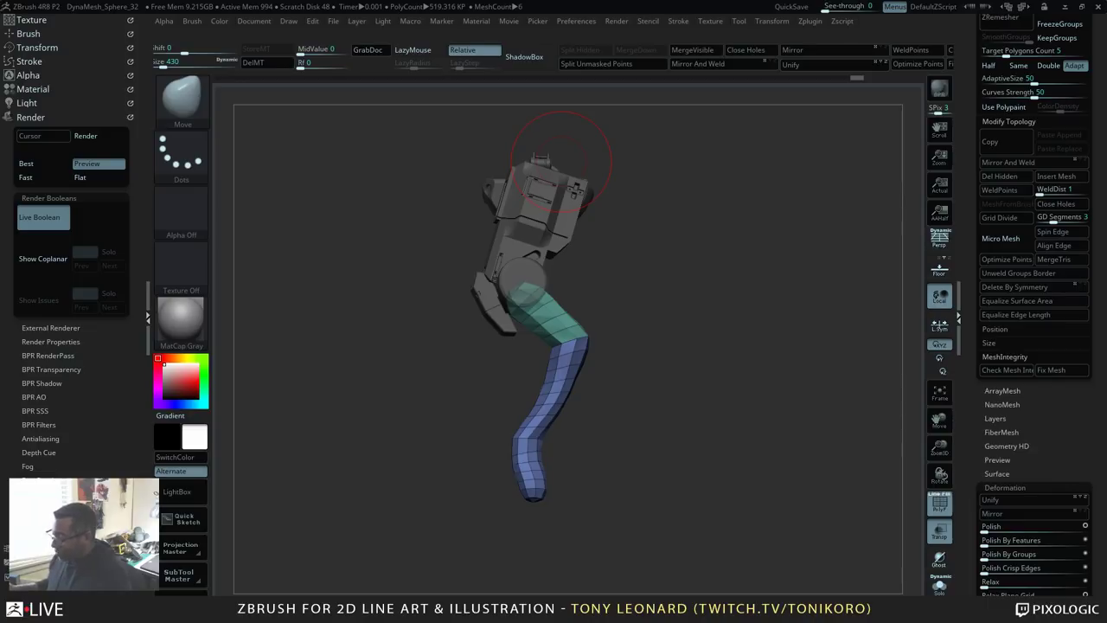
left_click_drag(710, 293, 722, 433)
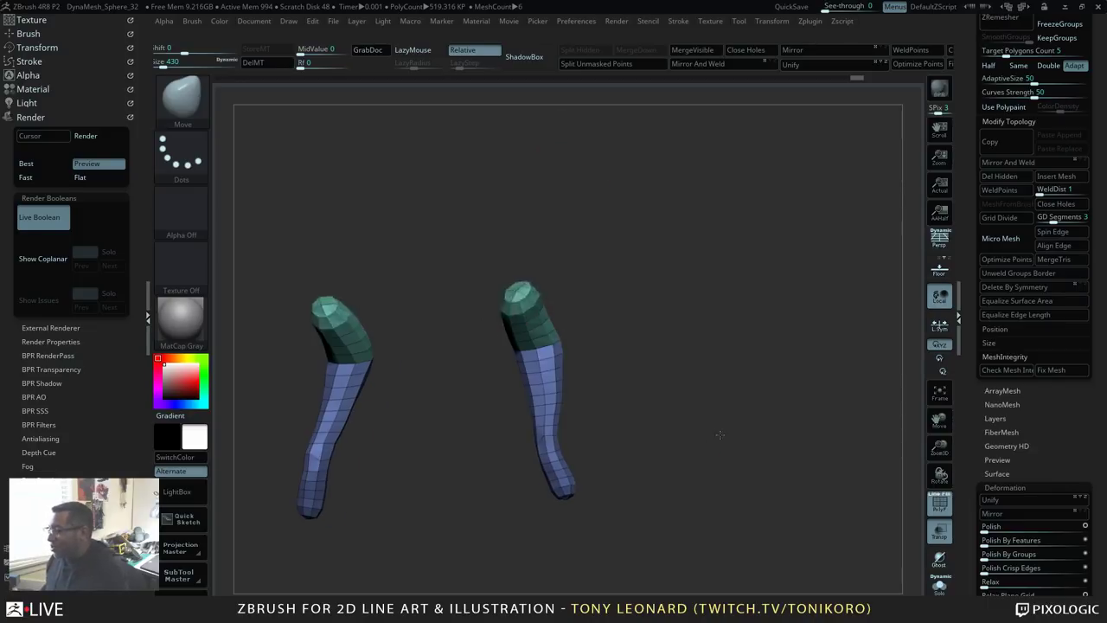
left_click_drag(723, 380, 798, 401)
Step: Compare the latest lower-leg edit by undoing and redoing it, and nudge the inner side of the knees with the Move brush
key("ctrl+shift+z")
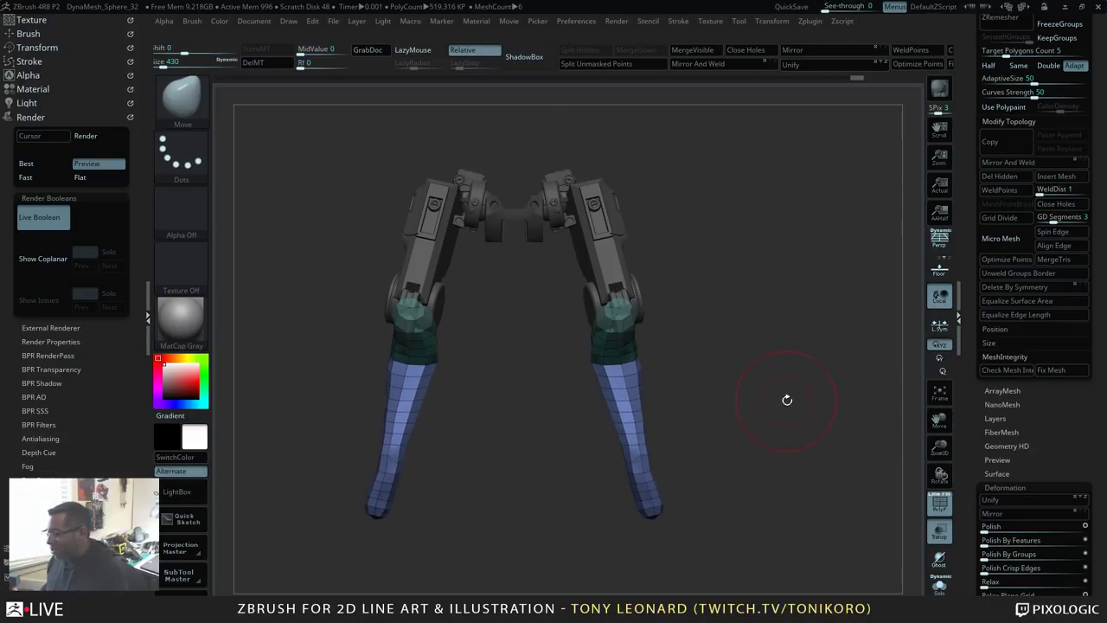
key("ctrl+z")
key("ctrl+shift+z")
left_click_drag(833, 302, 814, 342)
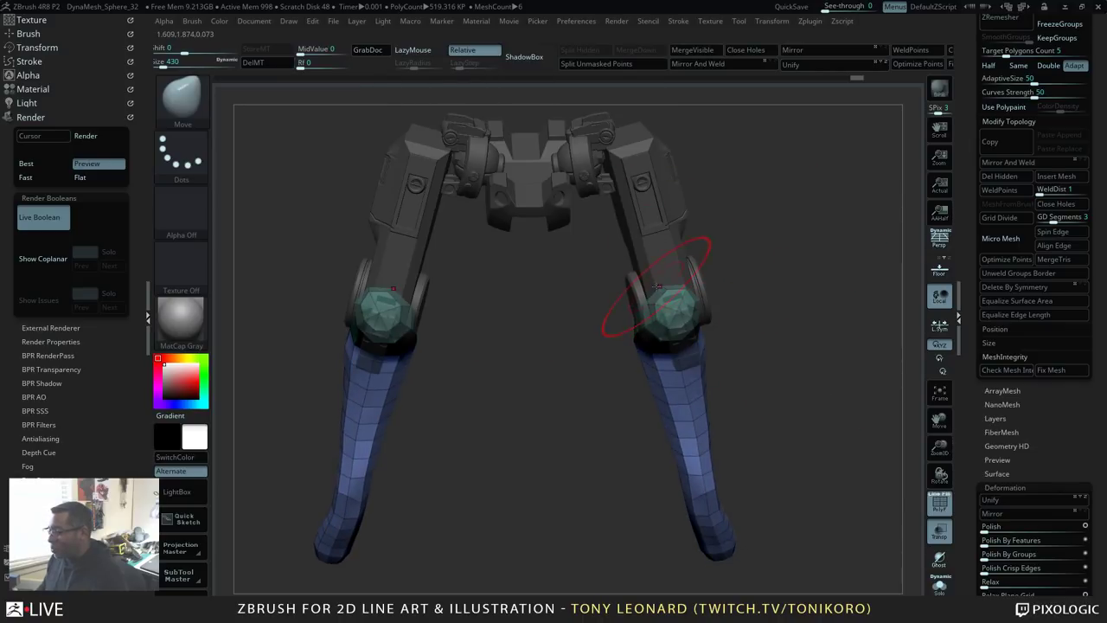
key("ctrl+shift+z")
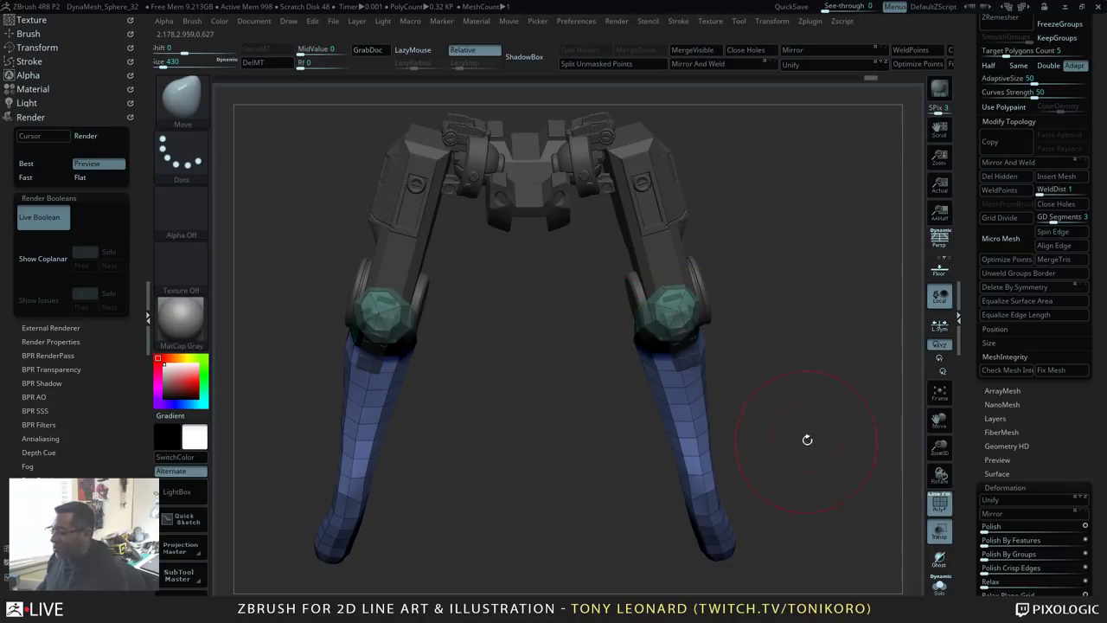
left_click_drag(806, 438, 826, 391)
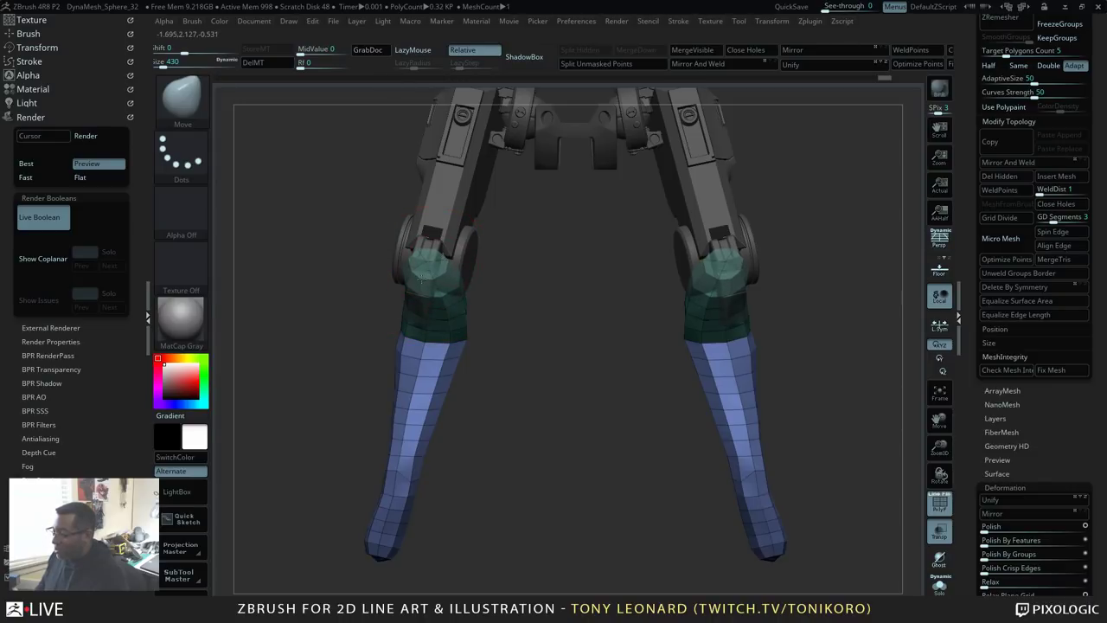
mouse_move(590, 474)
left_mouse_down("alt")
mouse_move(662, 440)
mouse_move(571, 470)
left_mouse_up("alt")
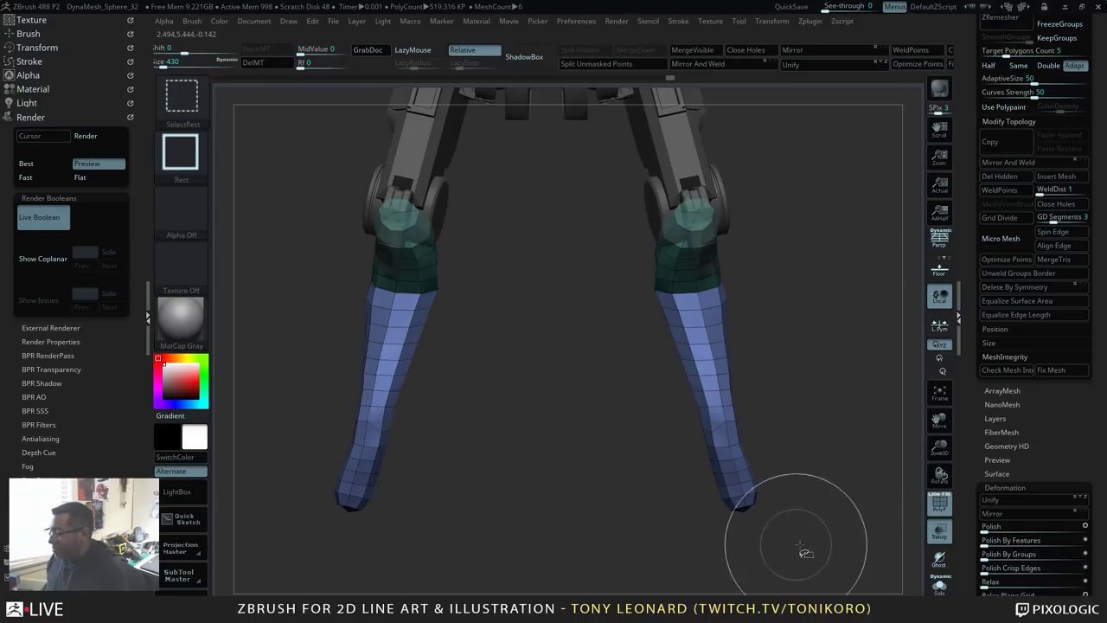
Step: Hide the rounded ankle ends of both lower legs with a rectangular selection and delete the hidden geometry
mouse_move(819, 549)
left_mouse_down("ctrl+shift")
mouse_move(625, 490)
mouse_move(616, 438)
left_mouse_up("ctrl+shift")
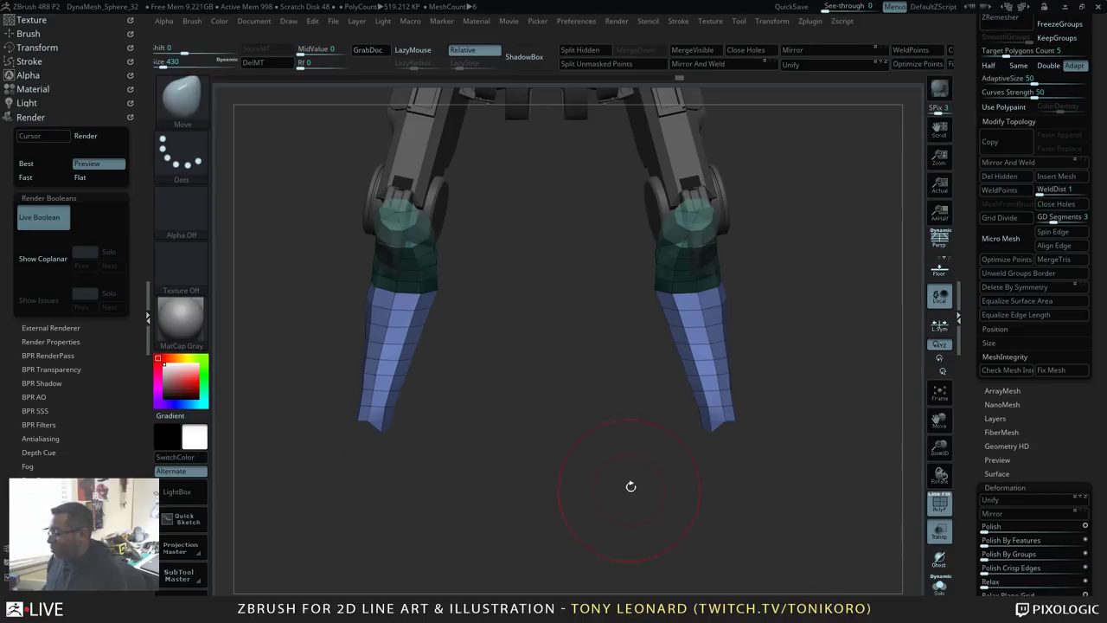
left_click_drag(698, 489, 609, 495)
left_click_drag(680, 512, 638, 519)
left_click_drag(685, 478, 713, 485, "alt")
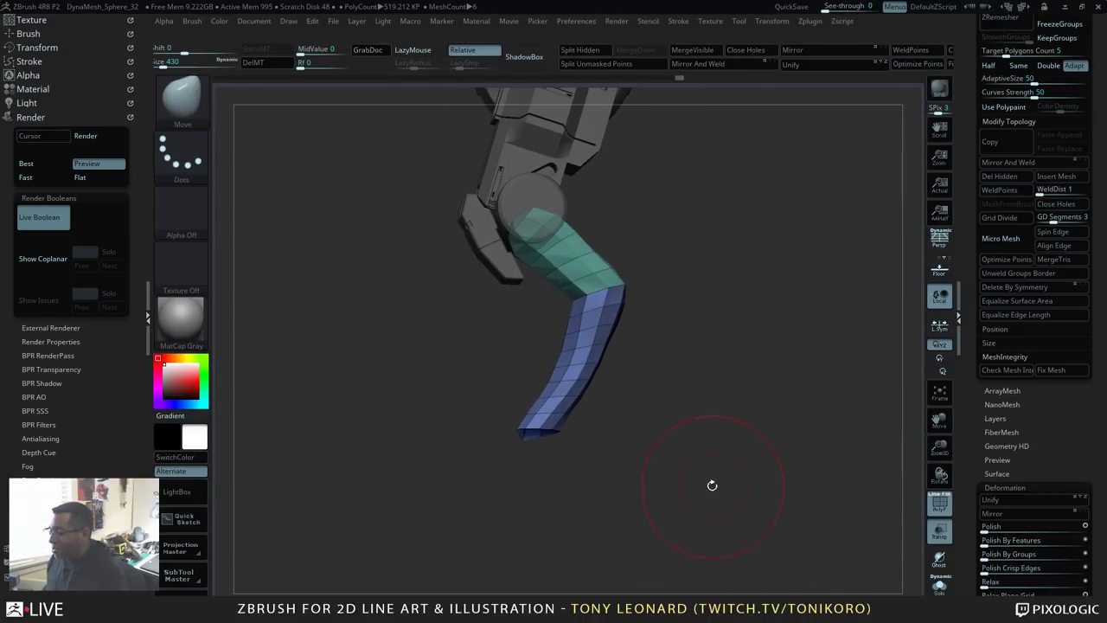
left_click_drag(791, 347, 782, 400)
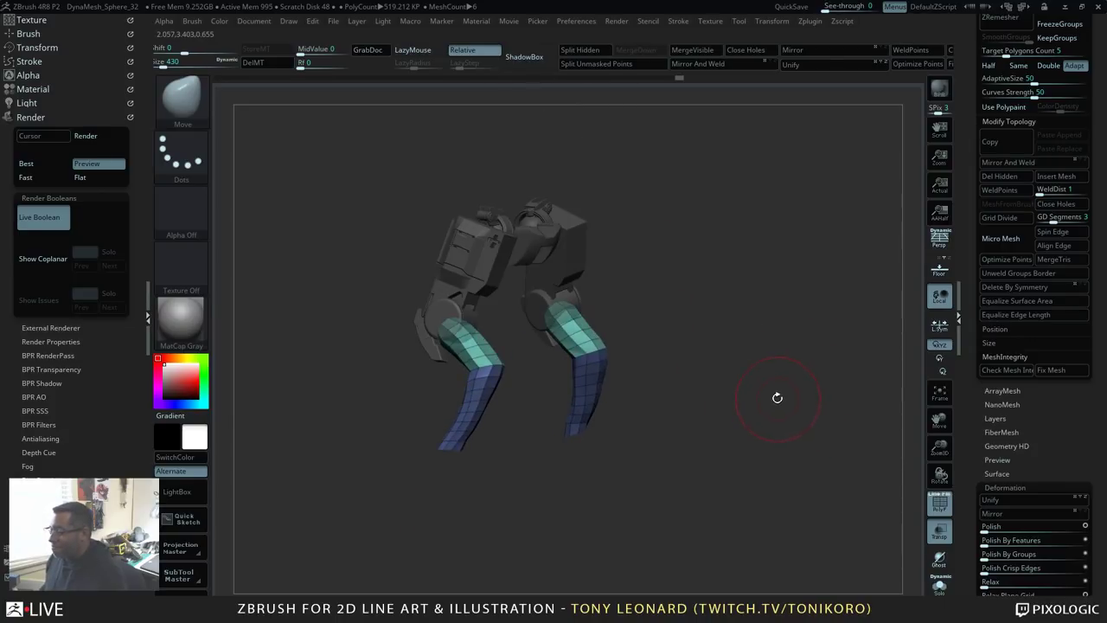
left_click_drag(682, 463, 775, 424)
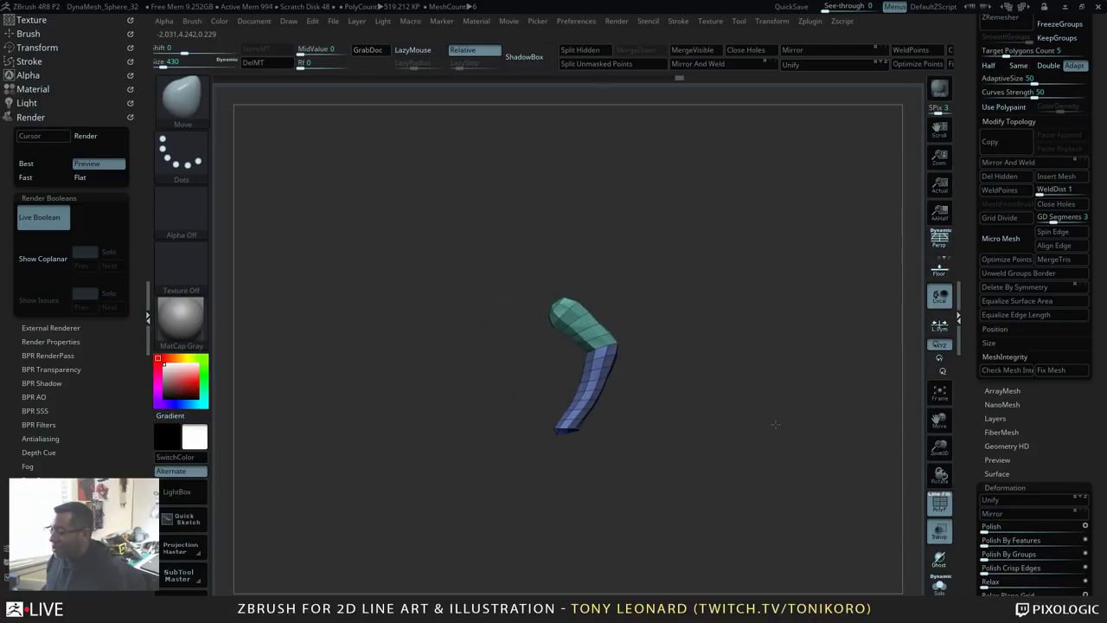
left_click(776, 424, "ctrl+shift")
left_click(781, 418, "ctrl+shift")
left_click(783, 450, "ctrl+shift")
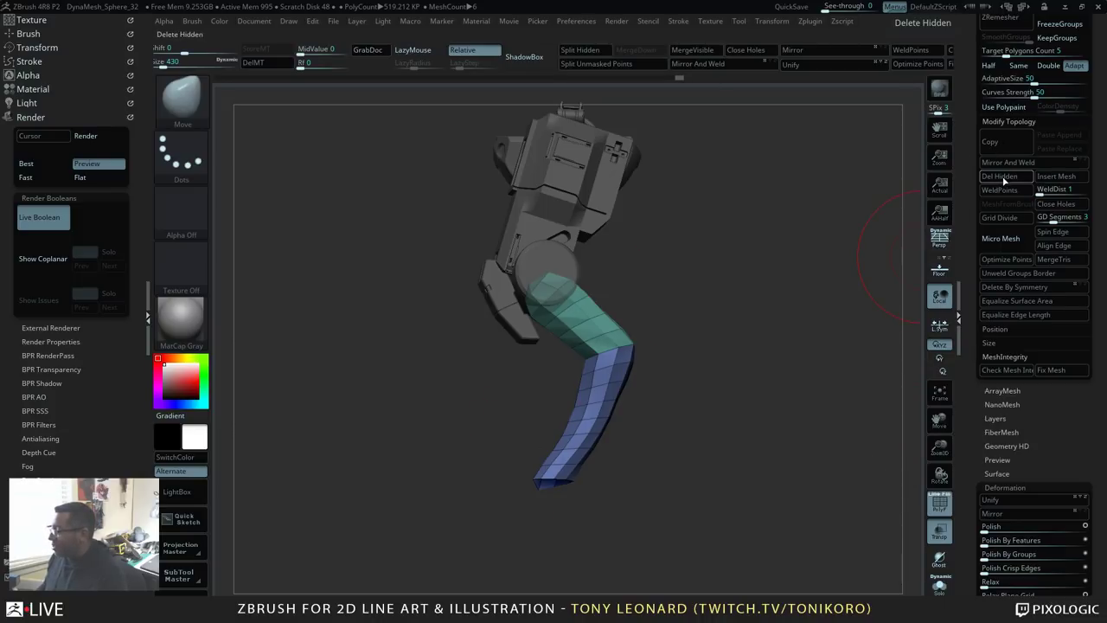
left_click(1003, 180)
left_click_drag(757, 446, 725, 439)
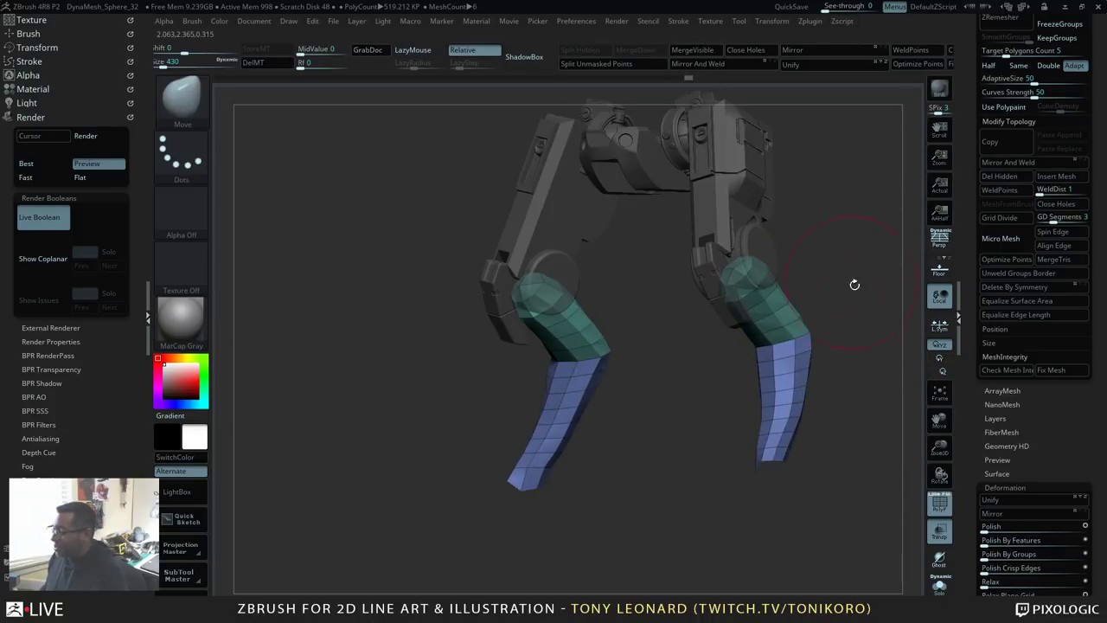
Step: Isolate the lower legs, cut off their rounded upper caps with Del Hidden, and bring back the rest of the model
left_click_drag(855, 285, 828, 292, "shift")
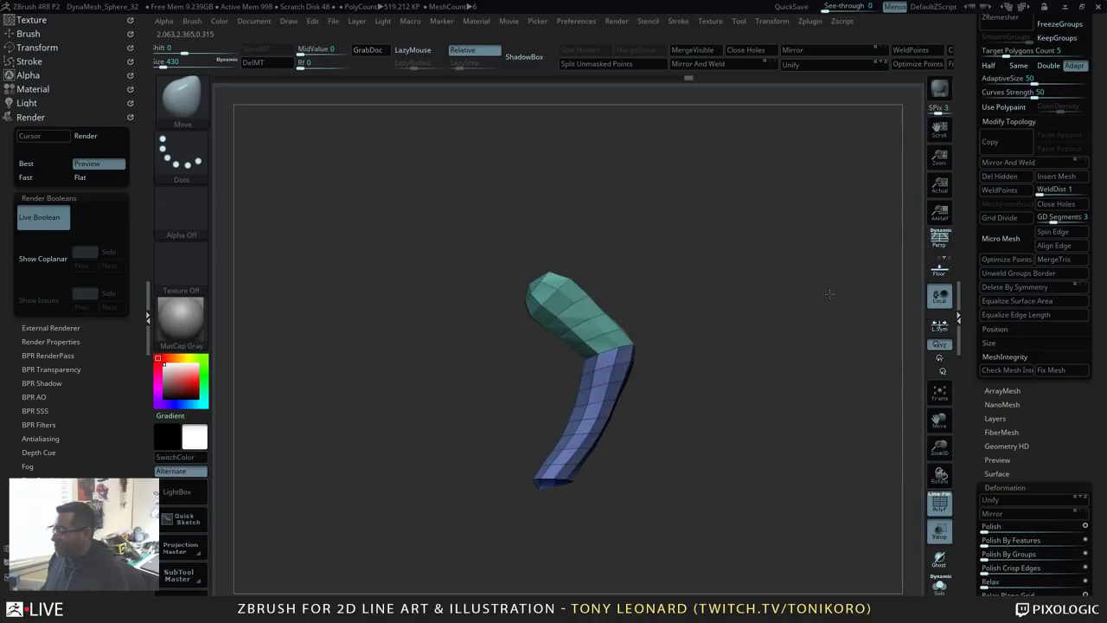
left_click(182, 101)
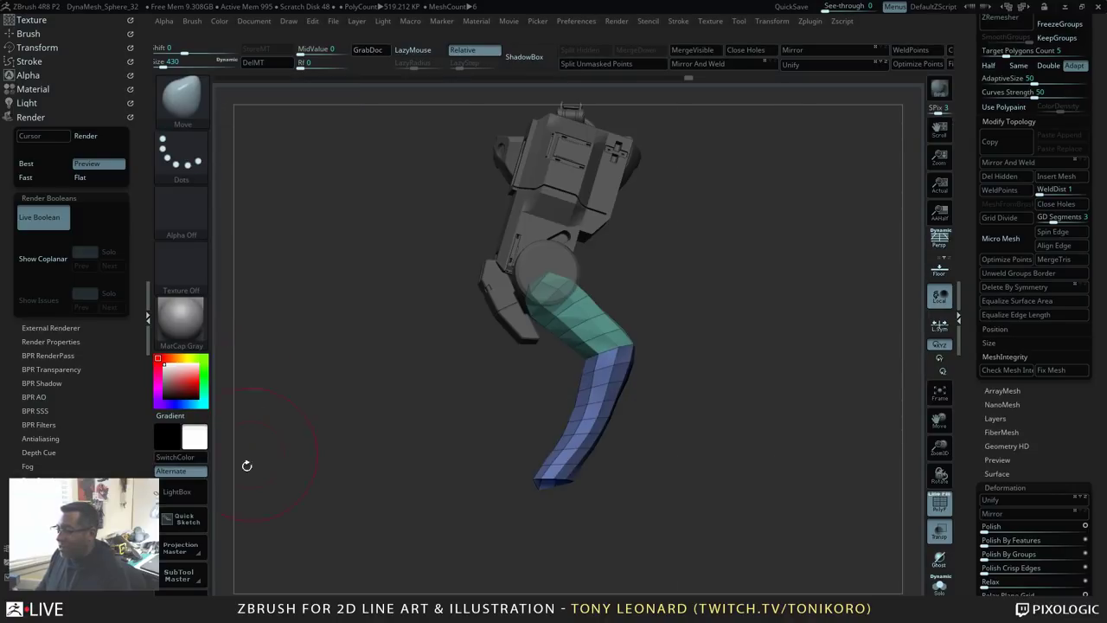
left_click(378, 162)
left_click(940, 585)
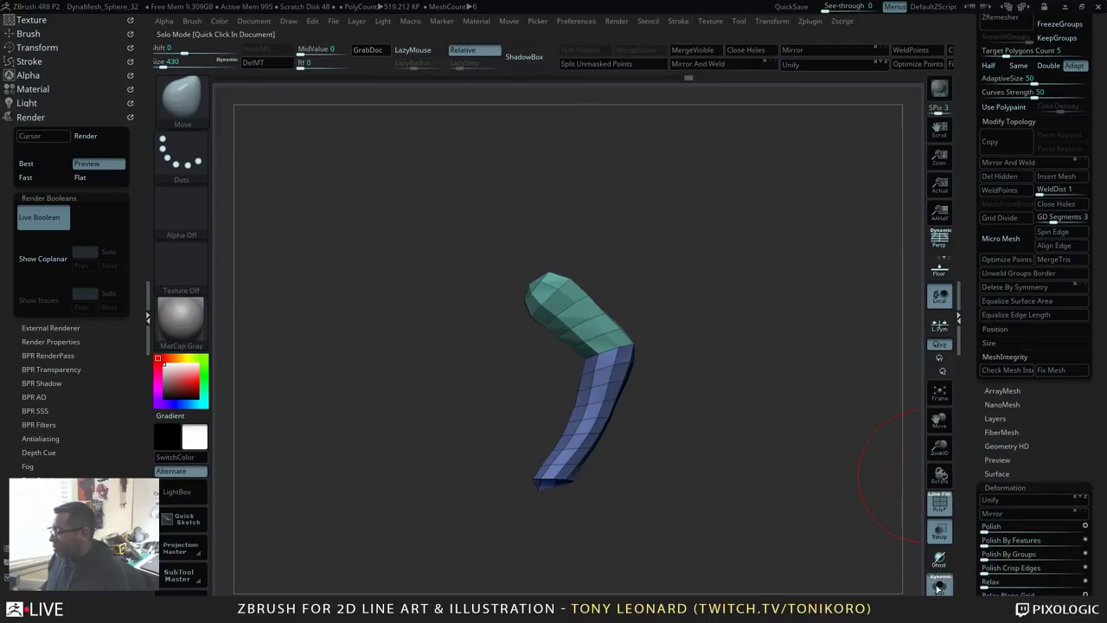
mouse_move(469, 307)
left_mouse_down("ctrl+shift")
mouse_move(563, 229)
mouse_move(565, 259)
mouse_move(502, 307)
mouse_move(474, 299)
left_mouse_up("ctrl+shift")
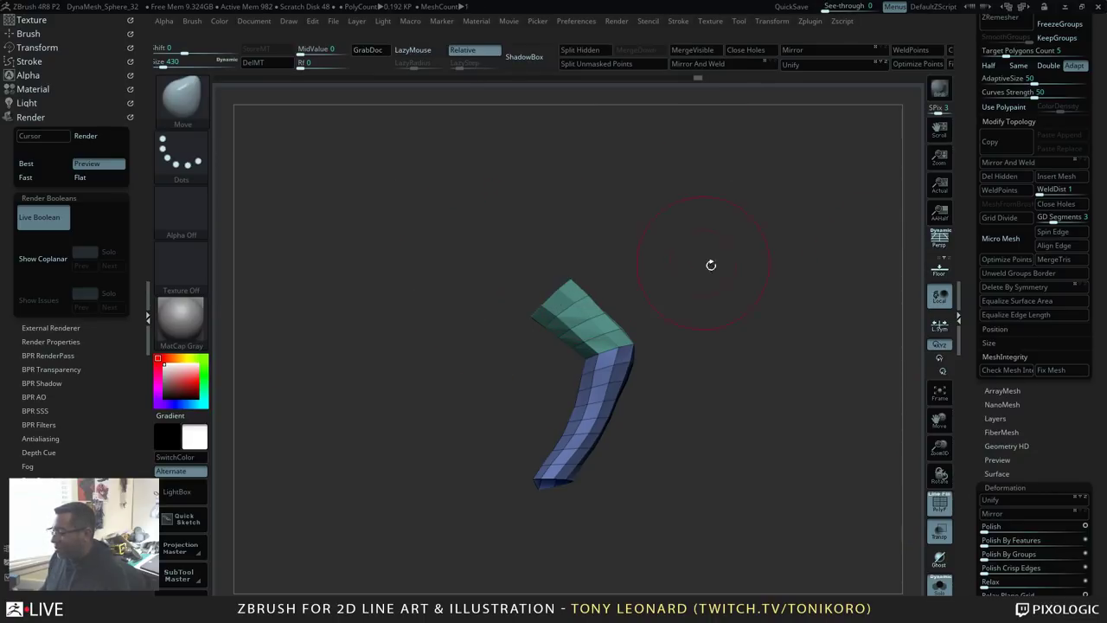
left_click_drag(711, 266, 786, 322)
left_click_drag(866, 484, 835, 486)
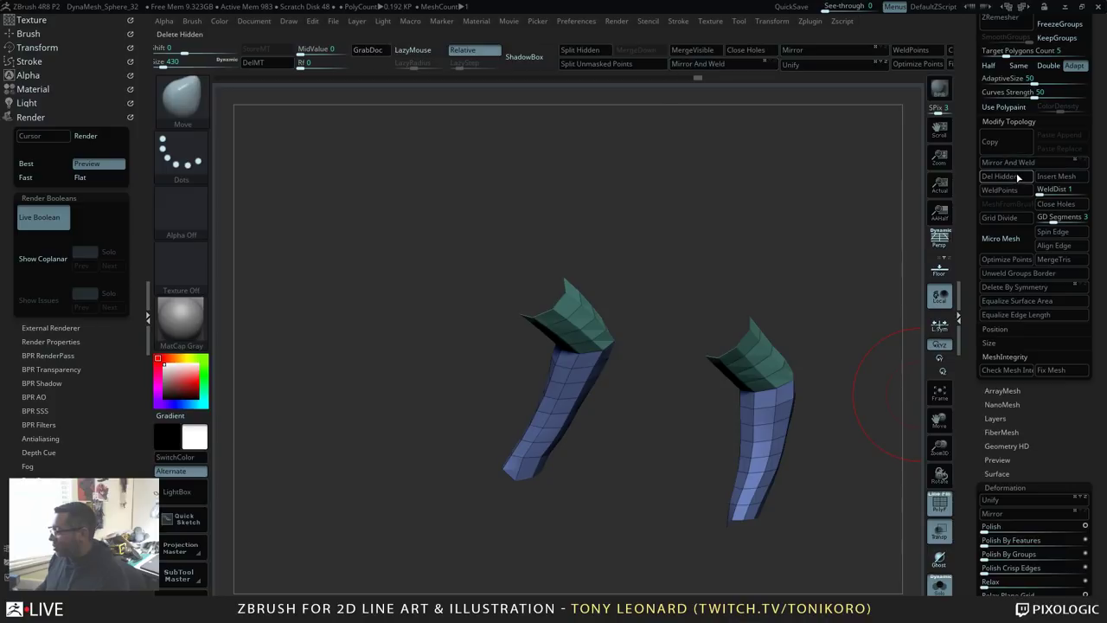
key("ctrl+shift")
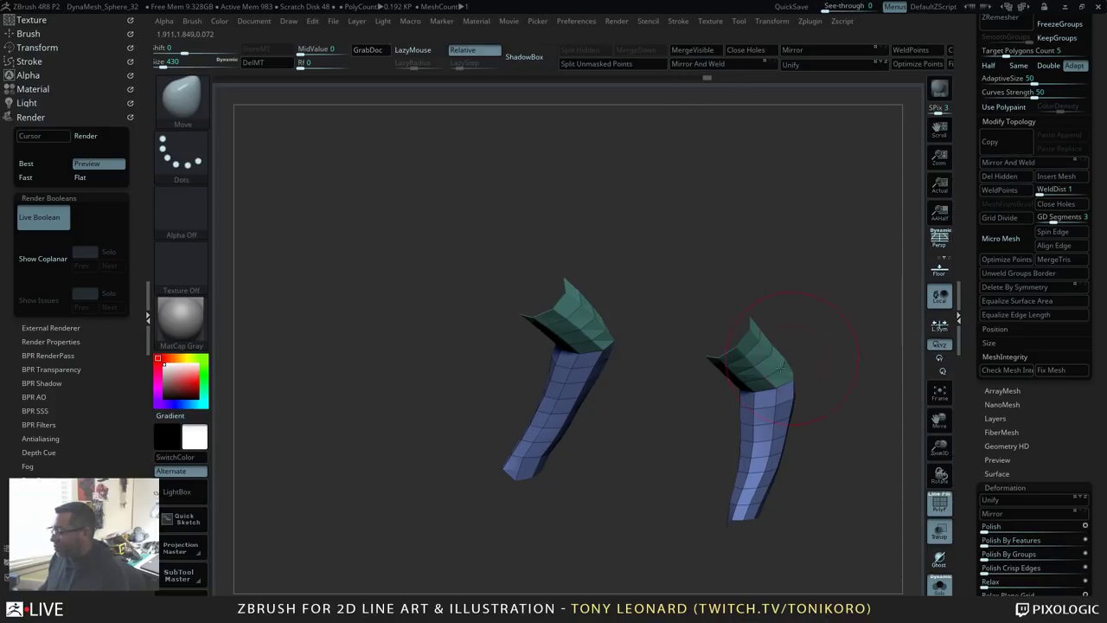
left_click(940, 585)
Step: Subdivide the open-ended lower legs by one level
left_click_drag(851, 371, 802, 430, "alt")
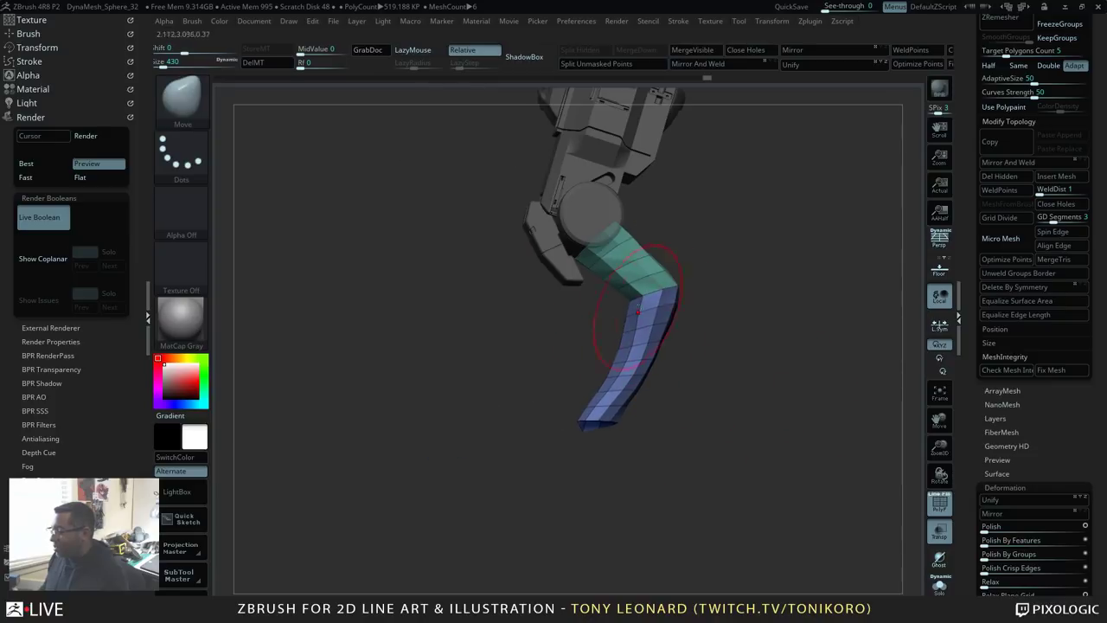
left_click_drag(673, 351, 753, 338)
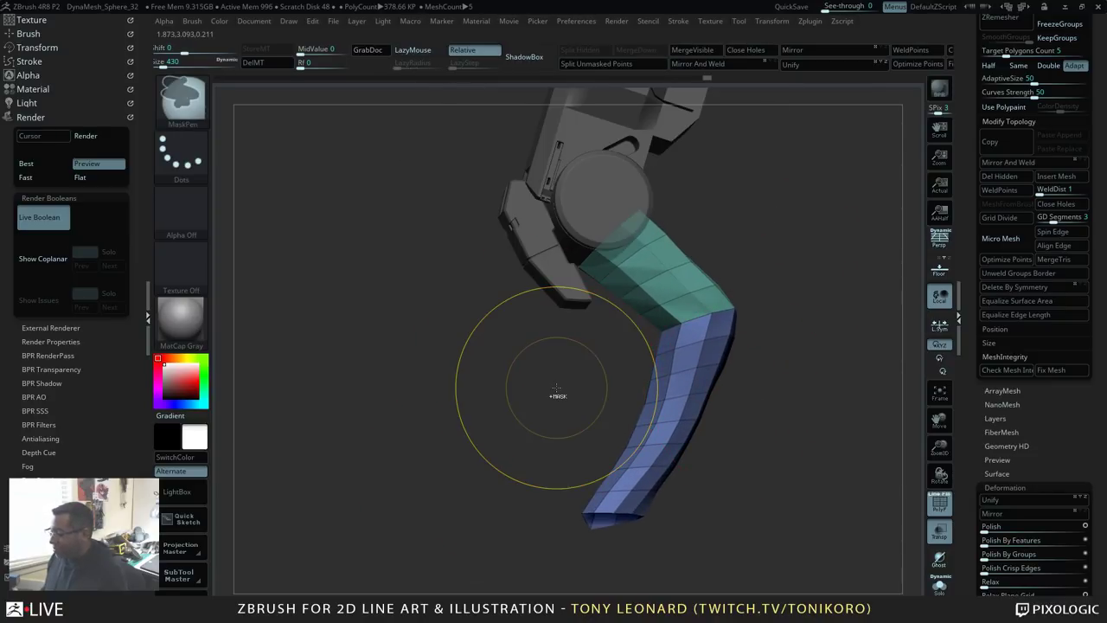
key("ctrl+d")
left_click_drag(837, 449, 750, 355)
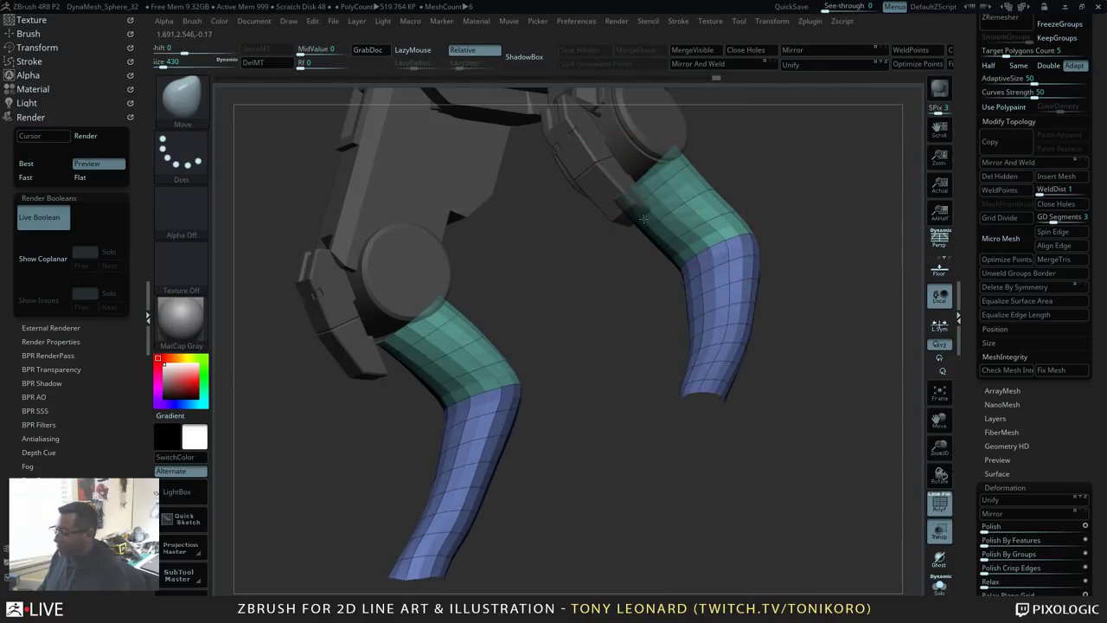
Step: Nudge the upper ends of the lower legs near the joint discs and push the knees upward with the Move brush
left_click_drag(615, 194, 610, 191)
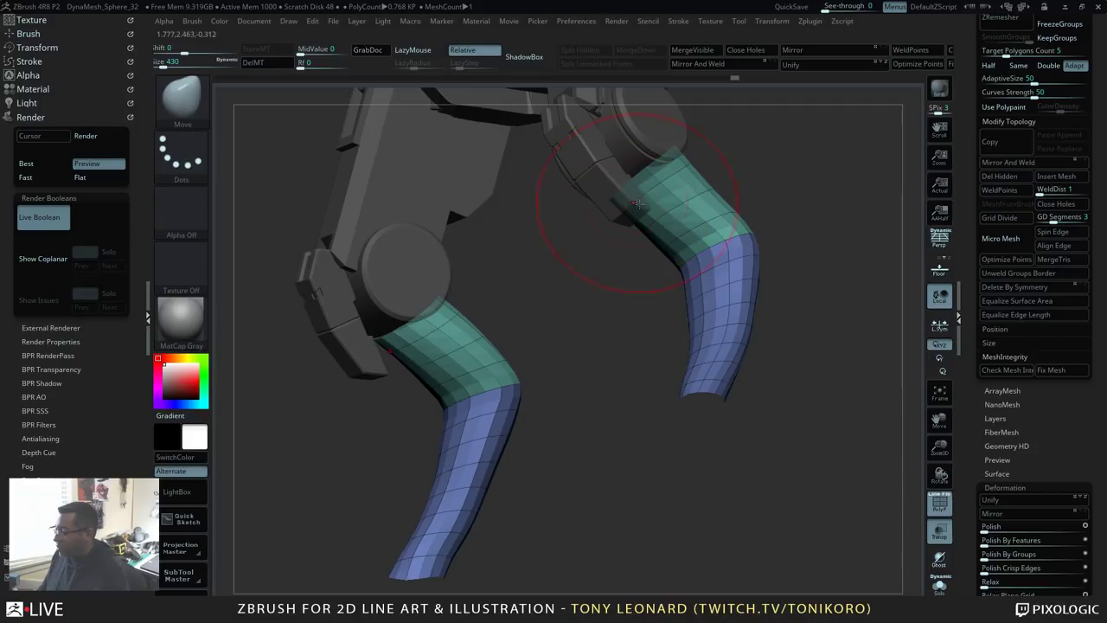
left_click_drag(794, 239, 837, 260)
left_click_drag(658, 212, 649, 223)
mouse_move(708, 184)
left_mouse_down()
mouse_move(700, 195)
mouse_move(797, 197)
mouse_move(754, 179)
left_mouse_up()
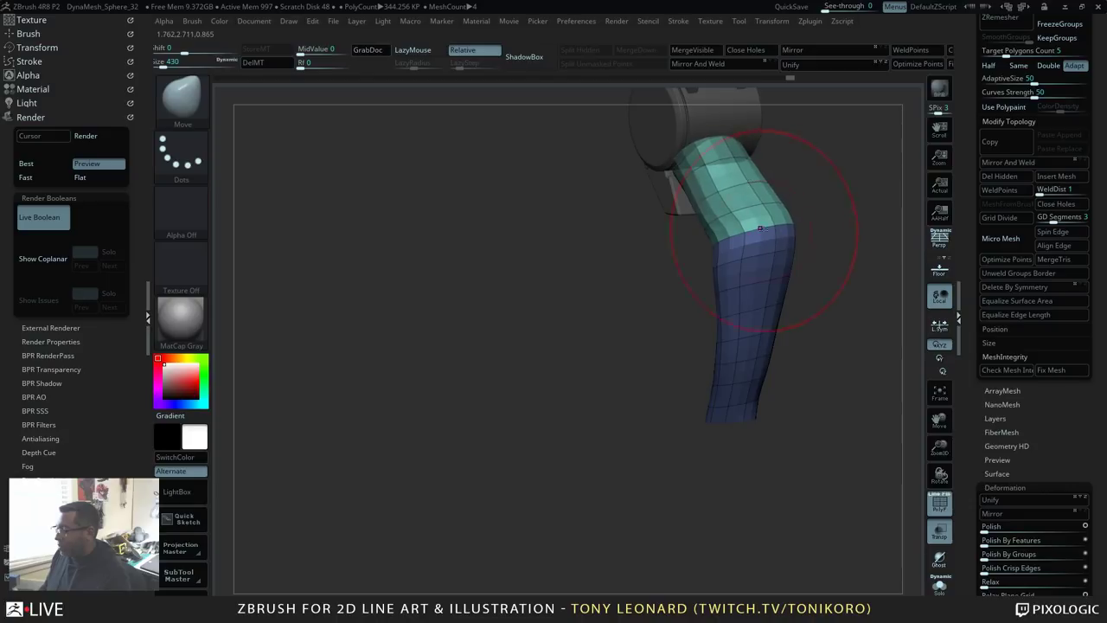
left_click_drag(760, 228, 775, 211)
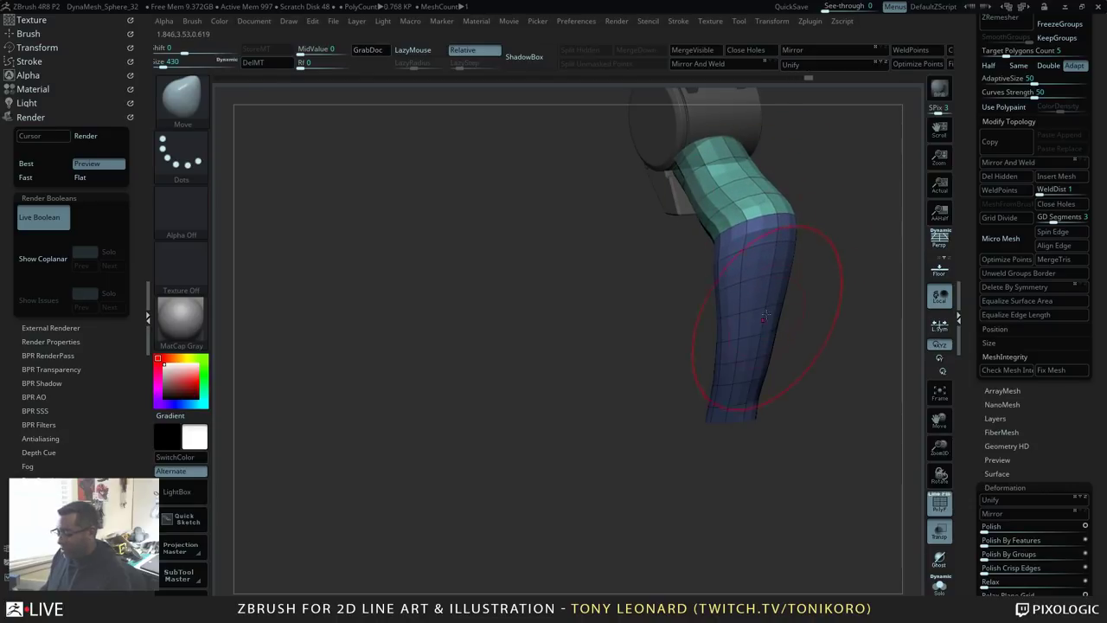
Step: Switch to the TrimDynamic brush at draw size 192 and turn off the Transparency and PolyFrame display
mouse_move(855, 469)
left_mouse_down()
mouse_move(711, 478)
mouse_move(699, 394)
mouse_move(670, 464)
mouse_move(688, 413)
mouse_move(507, 376)
left_mouse_up()
key("b")
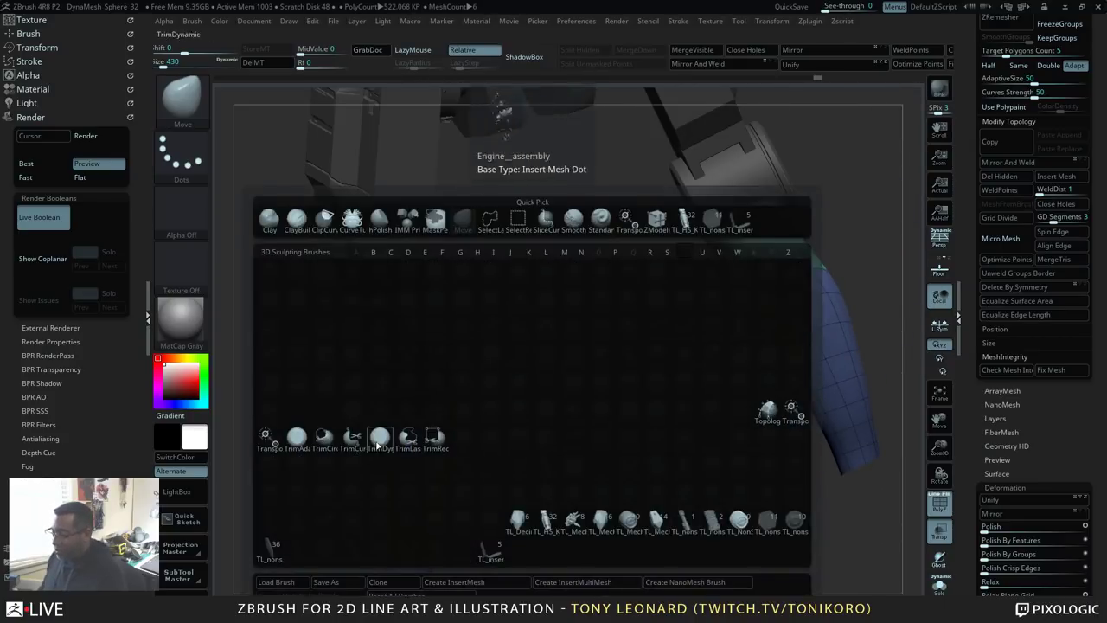
left_click(379, 440)
key("s")
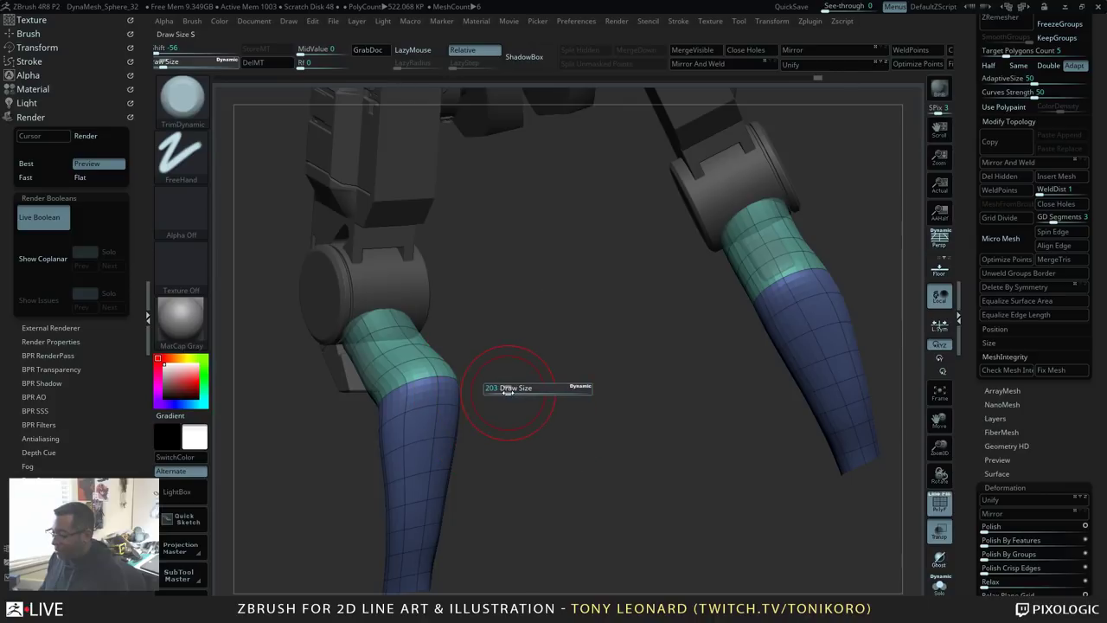
left_click(508, 392)
left_click_drag(613, 416, 585, 451)
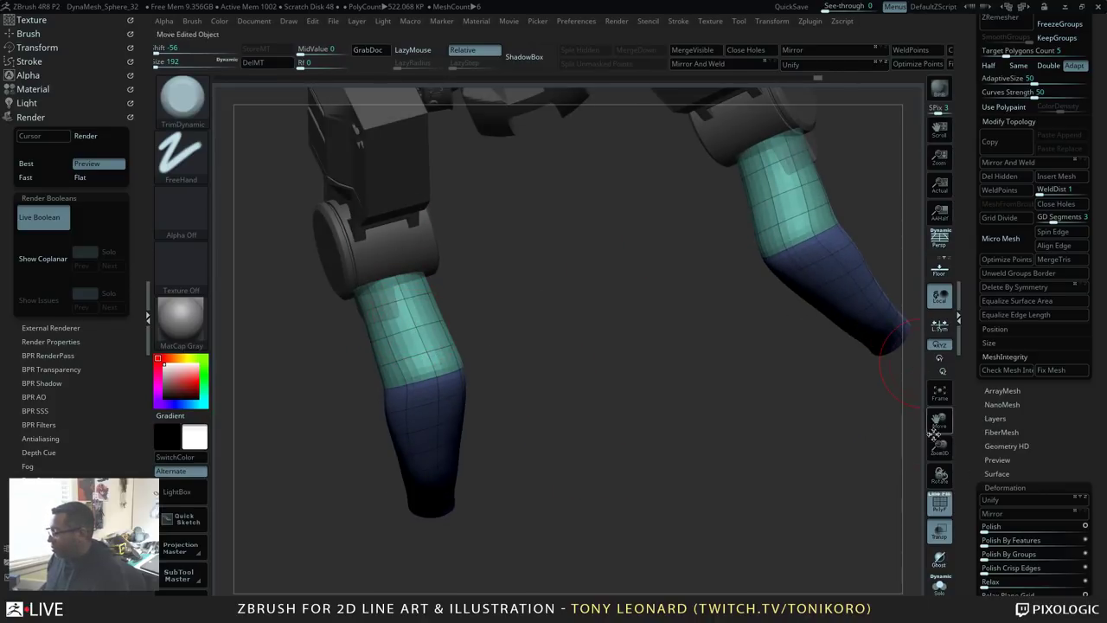
left_click(946, 535)
left_click(940, 502)
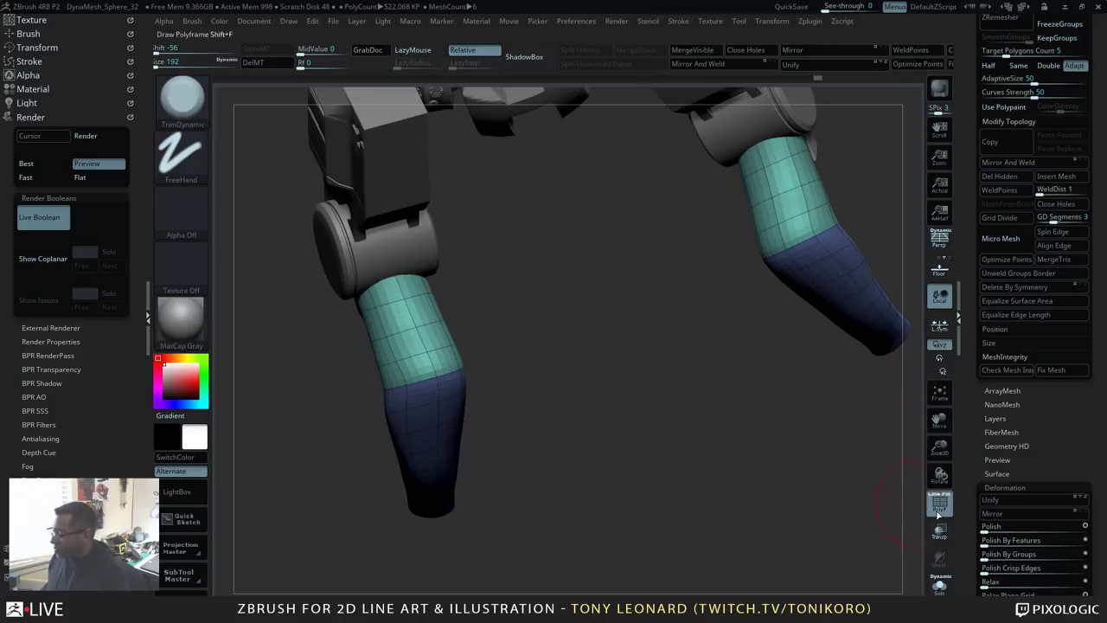
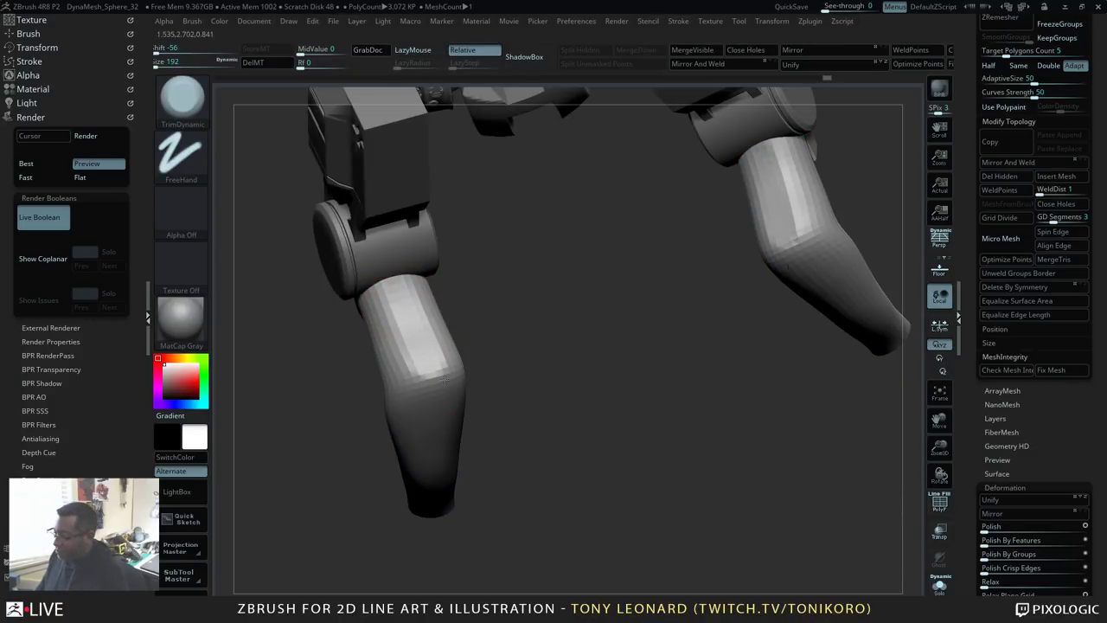
Step: Flatten the front of the knees and the length of the shins with TrimDynamic strokes
left_click_drag(424, 355, 430, 392)
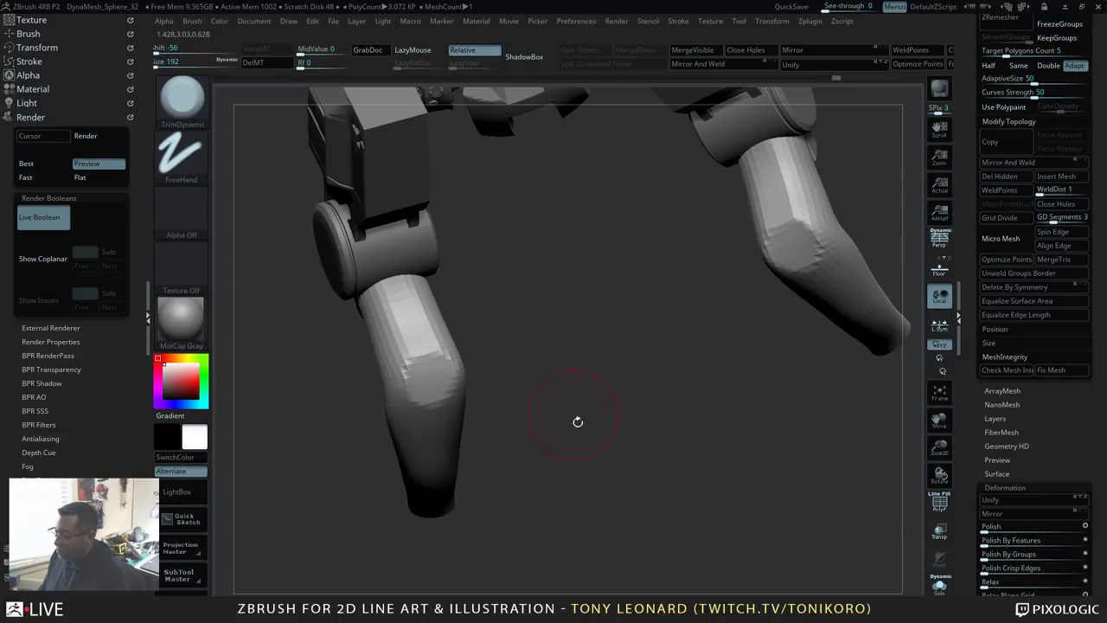
left_click_drag(576, 420, 531, 383)
left_click_drag(438, 396, 453, 486)
left_click_drag(437, 424, 463, 566)
left_click_drag(452, 478, 462, 507)
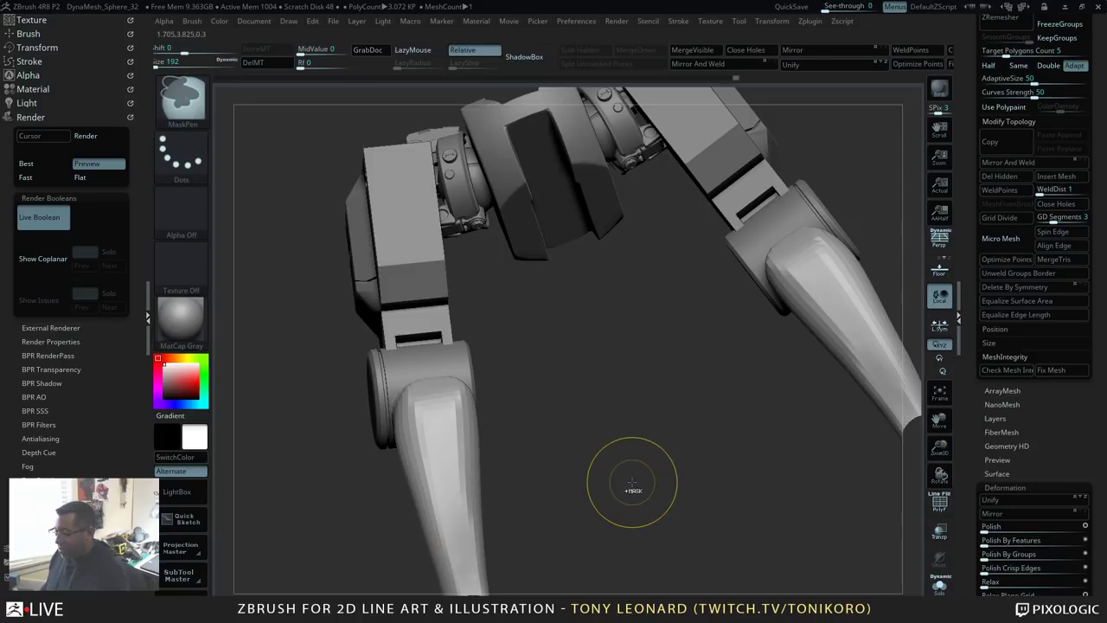
Step: Subdivide the lower legs once more and flatten a plane on the side of the knees with TrimDynamic
mouse_move(631, 484)
left_mouse_down("ctrl")
mouse_move(670, 524)
mouse_move(712, 467)
mouse_move(722, 427)
mouse_move(767, 454)
left_mouse_up("ctrl")
left_click_drag(690, 339, 724, 382)
left_click_drag(541, 272, 564, 304)
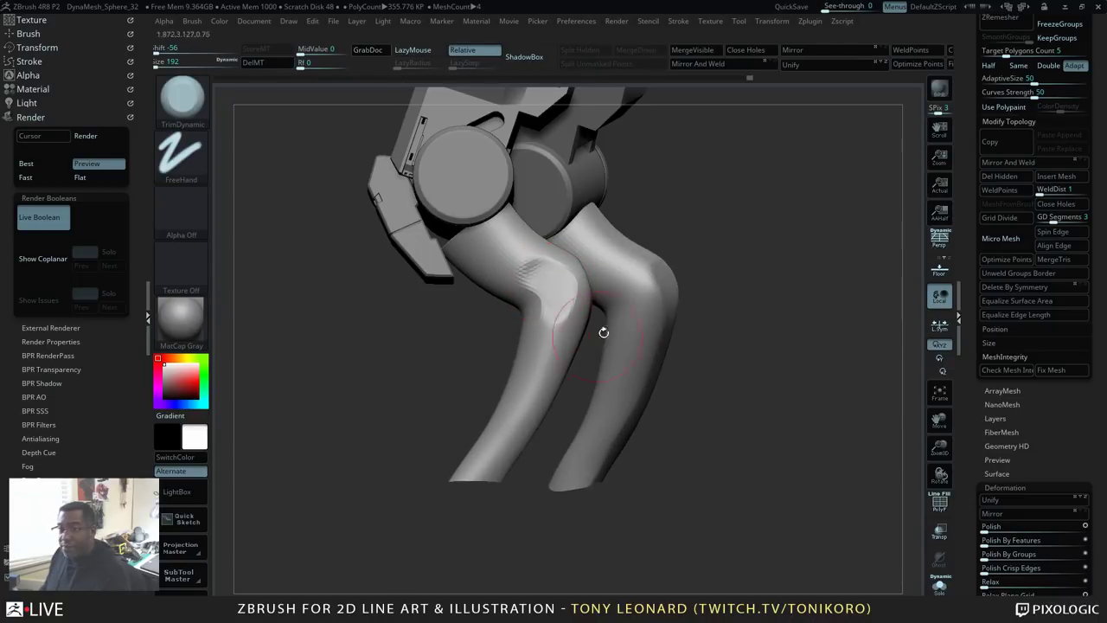
mouse_move(783, 425)
left_mouse_down()
mouse_move(774, 444)
mouse_move(761, 437)
left_mouse_up()
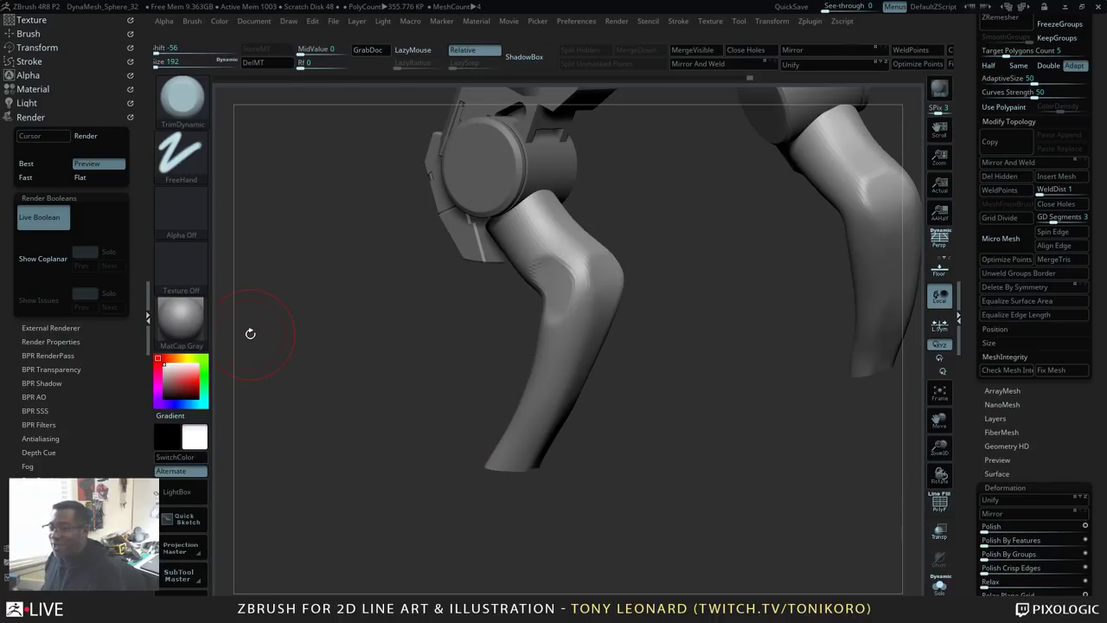
mouse_move(687, 337)
left_mouse_down()
mouse_move(719, 375)
mouse_move(556, 250)
left_mouse_up()
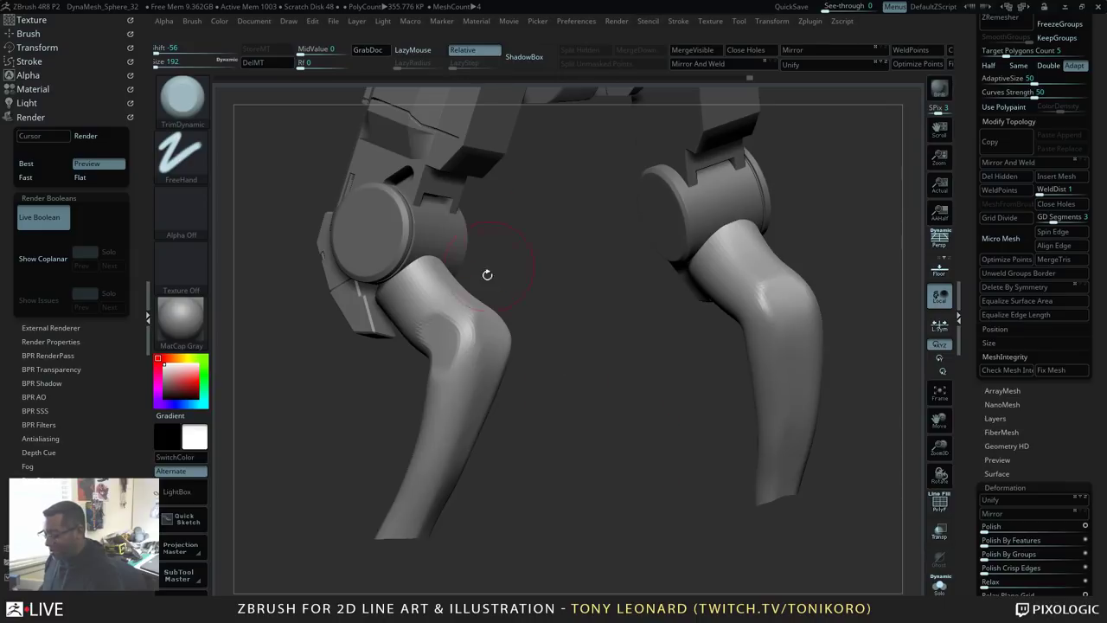
Step: Carve a crease across the front of the knees with the DamStandard brush at draw size 67
key("b")
key("d")
key("s")
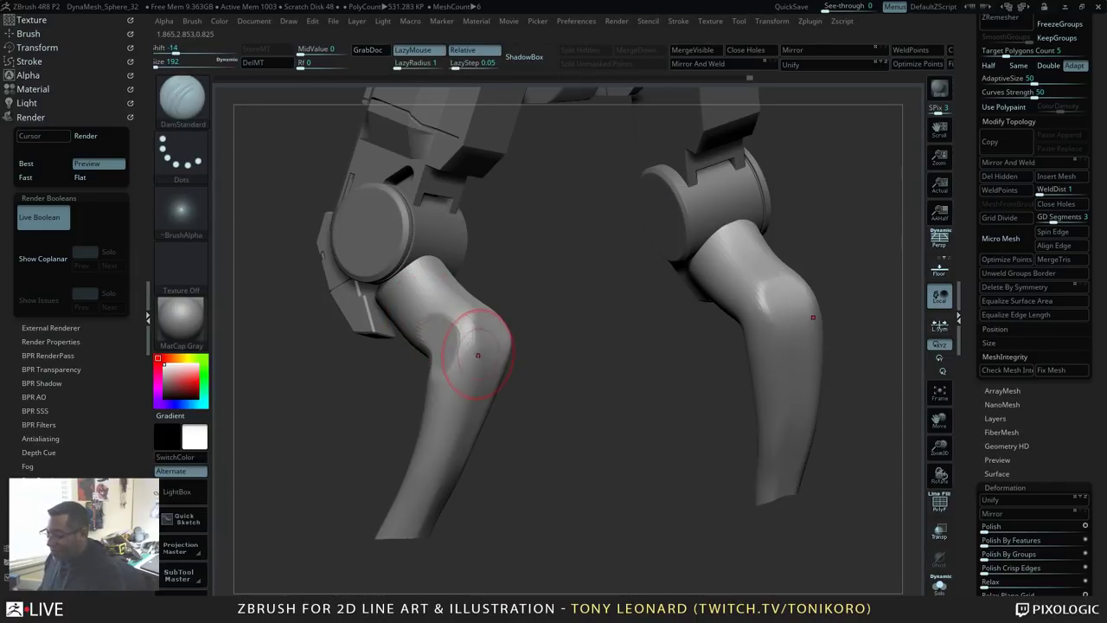
key("s")
left_click_drag(478, 355, 464, 356)
left_click_drag(630, 420, 609, 447)
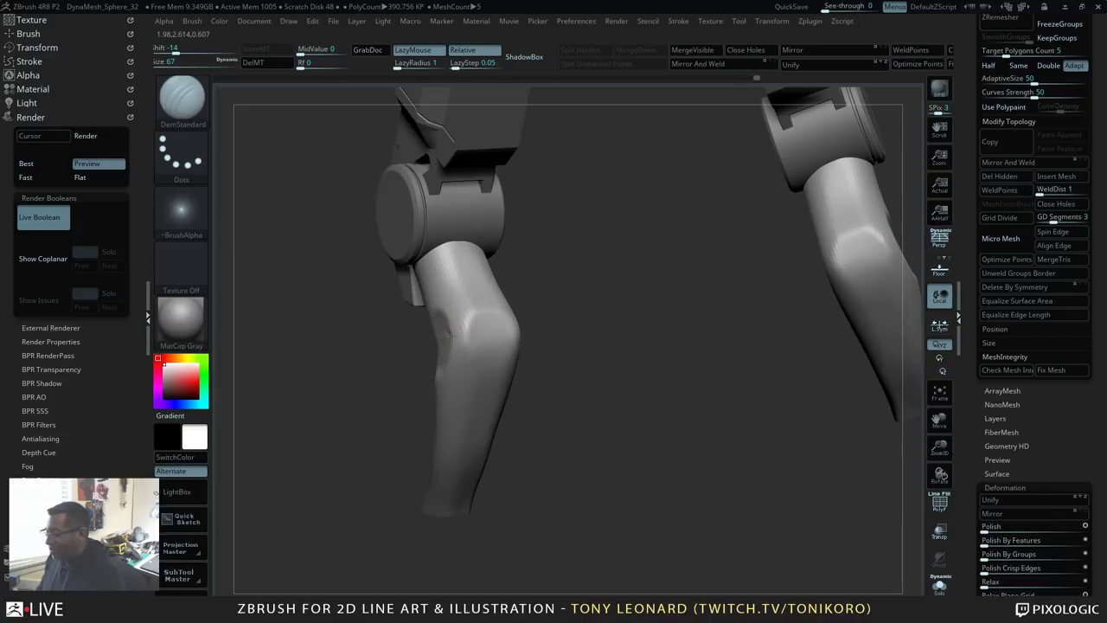
left_click_drag(463, 335, 475, 323)
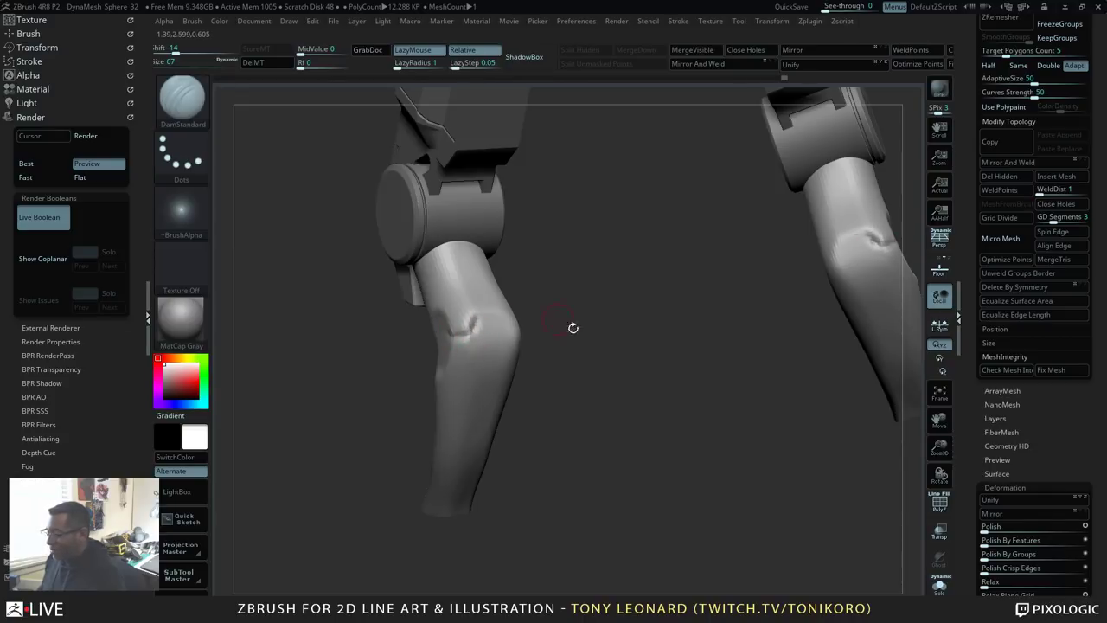
mouse_move(573, 327)
left_mouse_down()
mouse_move(494, 304)
mouse_move(477, 317)
mouse_move(546, 318)
left_mouse_up()
mouse_move(682, 389)
left_mouse_down()
mouse_move(702, 376)
mouse_move(663, 374)
left_mouse_up()
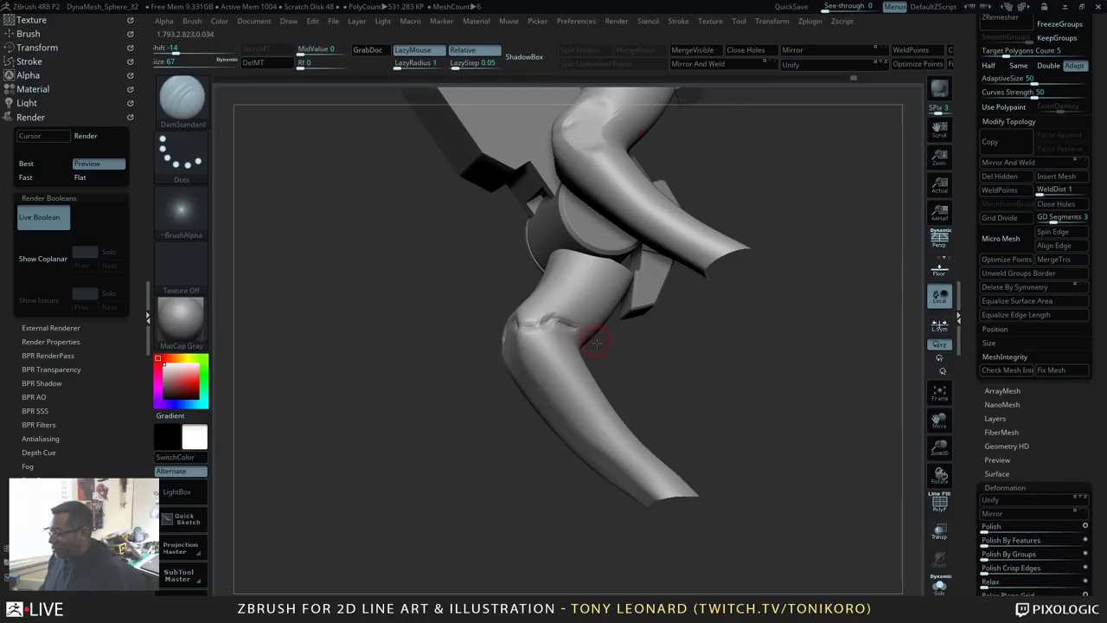
Step: Extend the DamStandard creases around the sides and back of the knees in a V-shape and smooth the knee surface
mouse_move(596, 343)
left_mouse_down()
mouse_move(744, 380)
mouse_move(710, 514)
mouse_move(761, 446)
mouse_move(835, 415)
mouse_move(781, 353)
mouse_move(601, 332)
mouse_move(647, 348)
left_mouse_up()
mouse_move(774, 385)
left_mouse_down()
mouse_move(635, 325)
mouse_move(676, 333)
left_mouse_up()
mouse_move(692, 386)
left_mouse_down()
mouse_move(712, 430)
mouse_move(759, 410)
mouse_move(739, 385)
left_mouse_up()
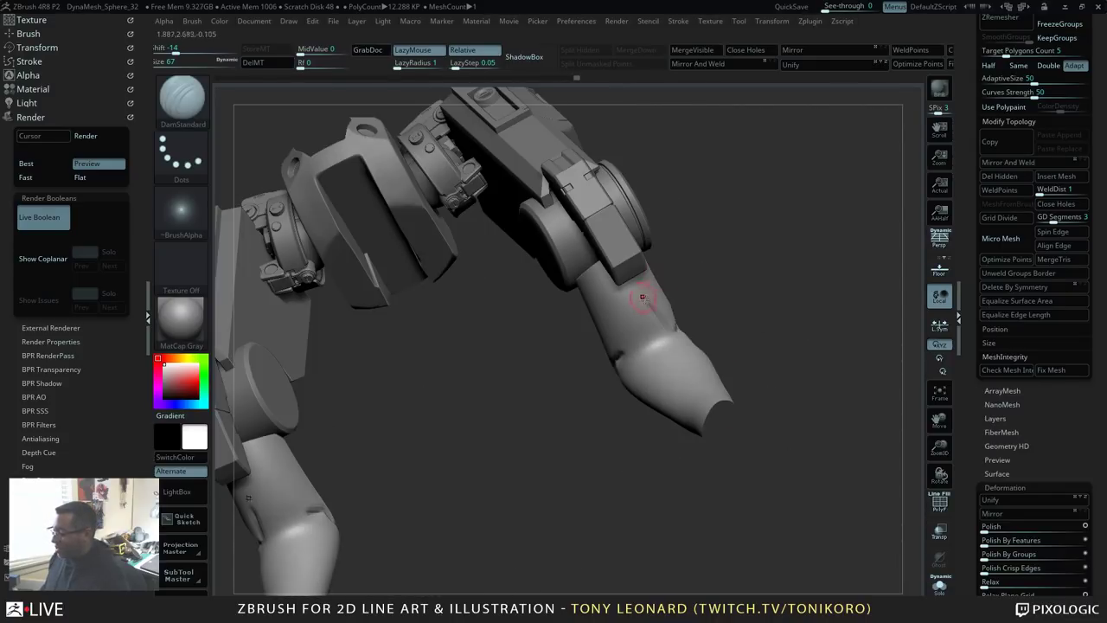
mouse_move(805, 361)
left_mouse_down()
mouse_move(617, 325)
mouse_move(632, 322)
mouse_move(634, 343)
left_mouse_up()
mouse_move(796, 493)
left_mouse_down()
mouse_move(816, 475)
mouse_move(788, 450)
mouse_move(782, 525)
mouse_move(818, 494)
mouse_move(813, 452)
mouse_move(827, 480)
left_mouse_up()
left_click_drag(651, 347, 660, 354, "shift")
left_click_drag(841, 443, 805, 430)
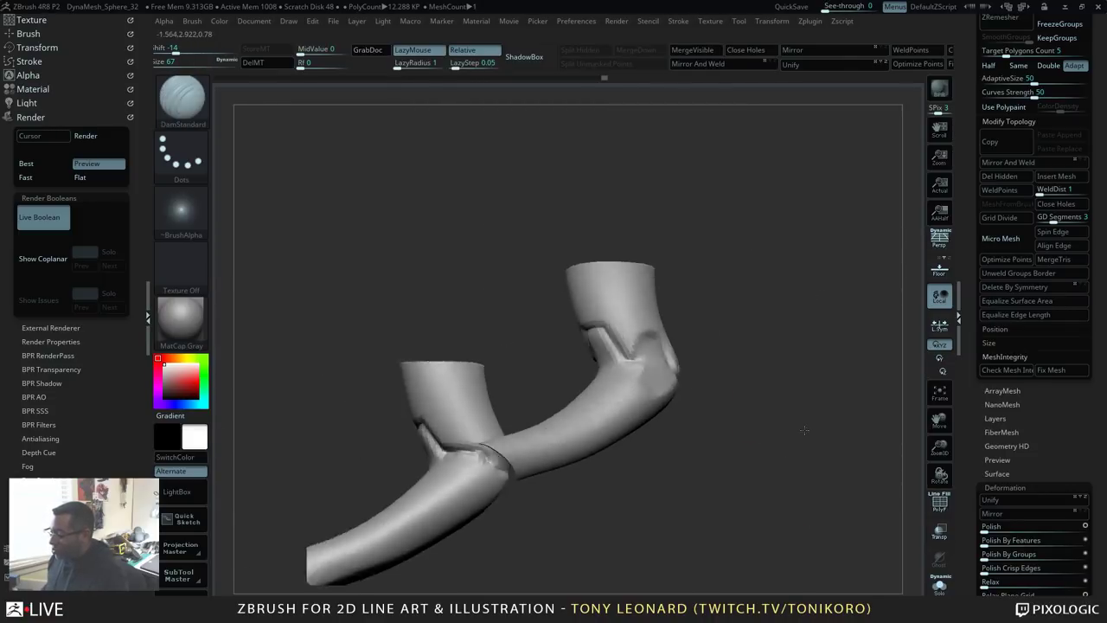
left_click(805, 430, "ctrl+shift")
left_click(647, 371, "ctrl+shift")
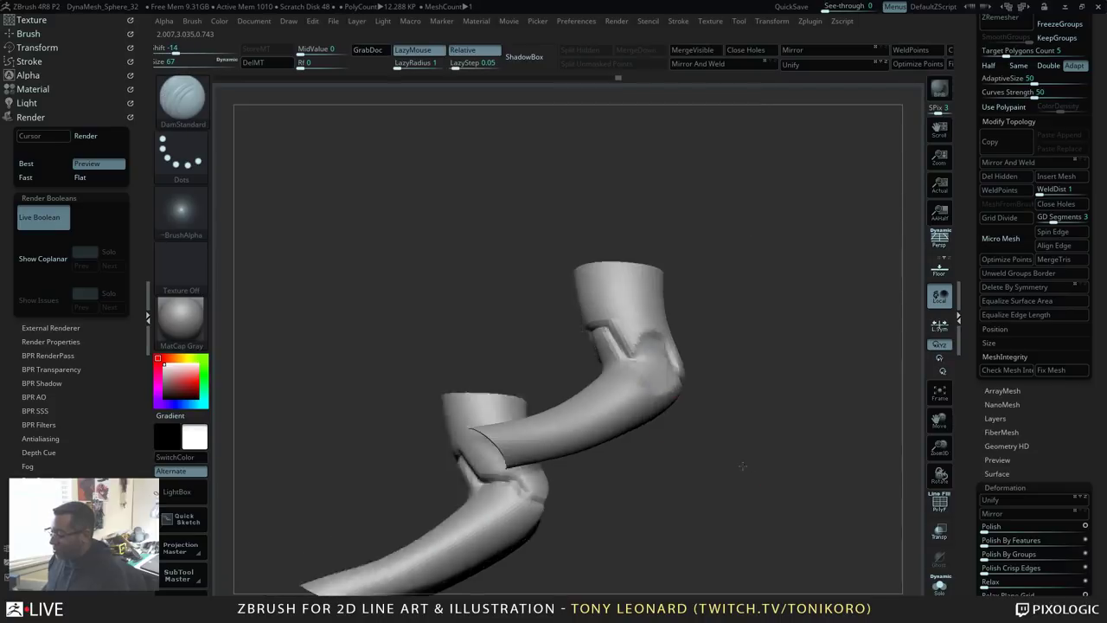
Step: Examine the creased knees and shins from several sides together with the hip and thigh armour
left_click(742, 466, "ctrl+shift")
left_click(692, 398, "ctrl+shift")
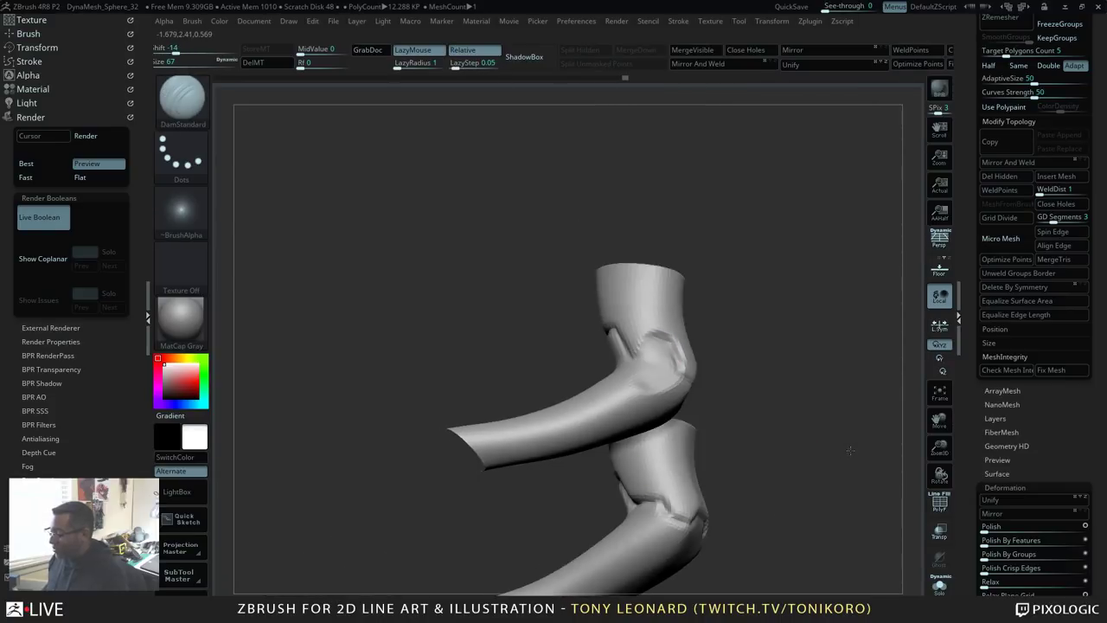
left_click(850, 449, "ctrl+shift")
mouse_move(781, 539)
left_mouse_down("alt")
mouse_move(761, 497)
mouse_move(781, 545)
mouse_move(814, 548)
mouse_move(676, 438)
left_mouse_up("alt")
mouse_move(749, 495)
left_mouse_down()
mouse_move(796, 501)
mouse_move(815, 546)
left_mouse_up()
left_click_drag(757, 519, 825, 452, "alt")
mouse_move(774, 478)
left_mouse_down("alt")
mouse_move(804, 529)
mouse_move(744, 544)
left_mouse_up("alt")
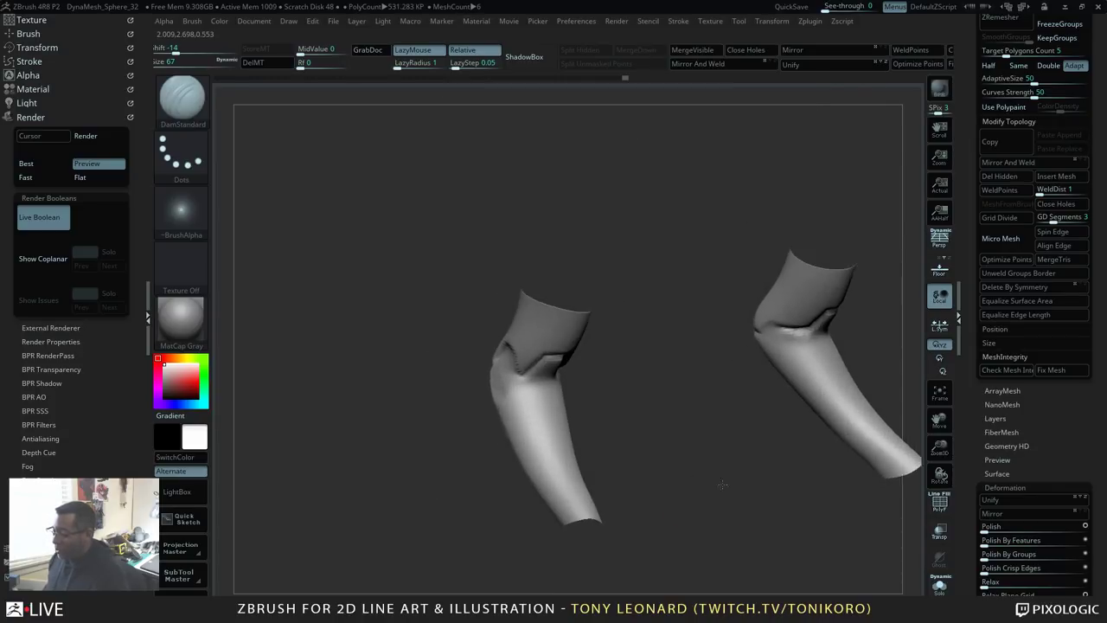
left_click(655, 432, "ctrl+shift")
left_click_drag(655, 433, 680, 463)
mouse_move(570, 392)
left_mouse_down("shift")
mouse_move(558, 377)
mouse_move(569, 391)
left_mouse_up("shift")
left_click_drag(705, 409, 644, 415)
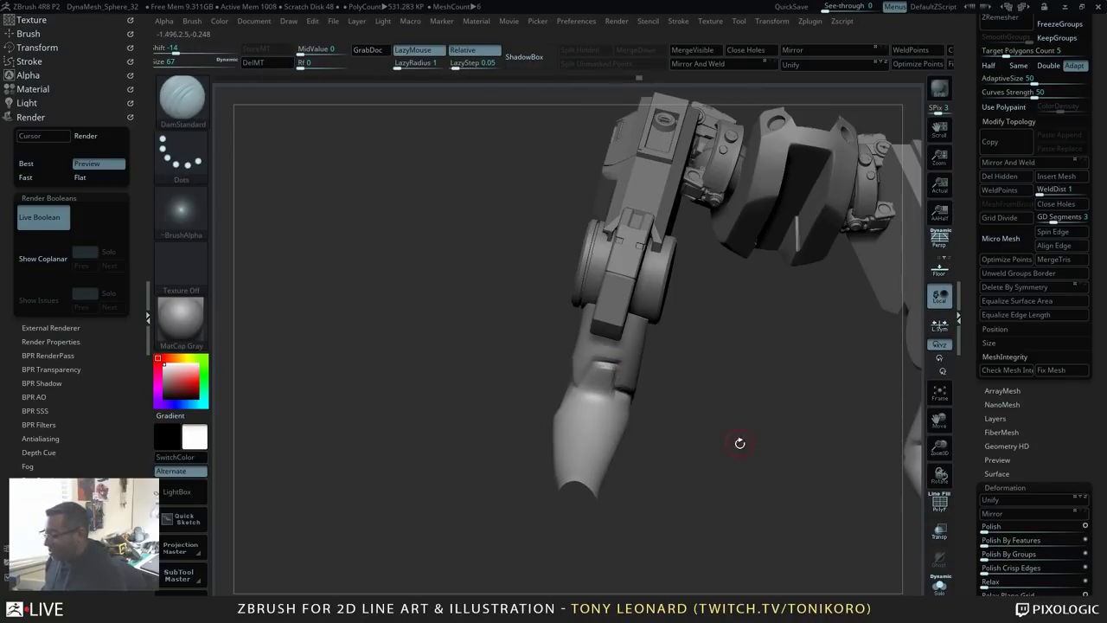
Step: Deepen the crease around the lower end of the recess at the front of the knee bend with DamStandard strokes
left_click_drag(739, 445, 677, 397)
key("b")
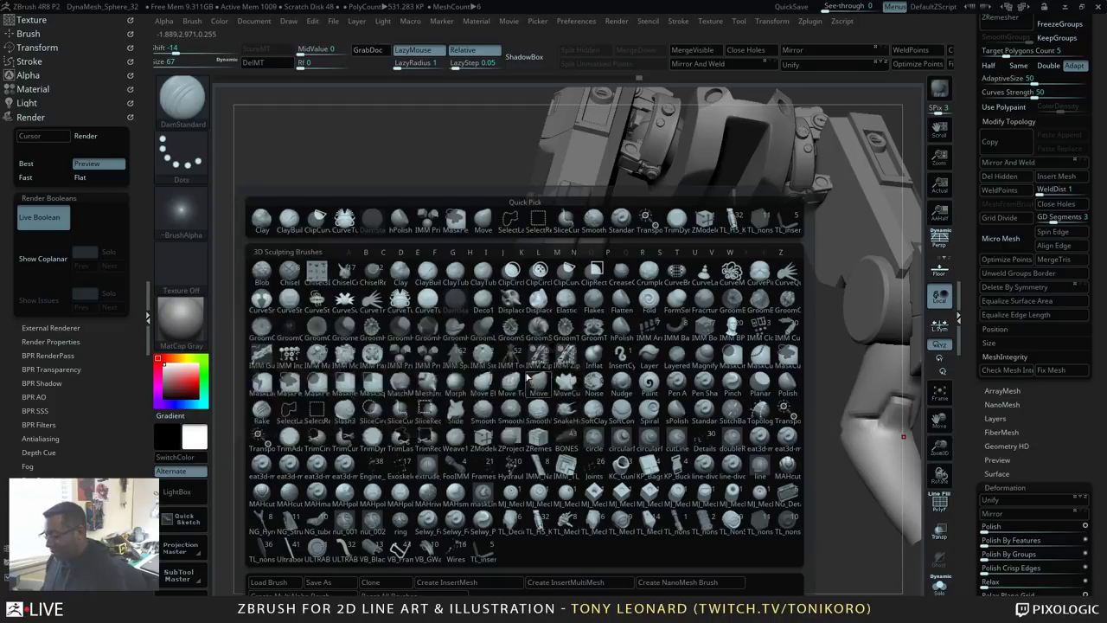
key("d")
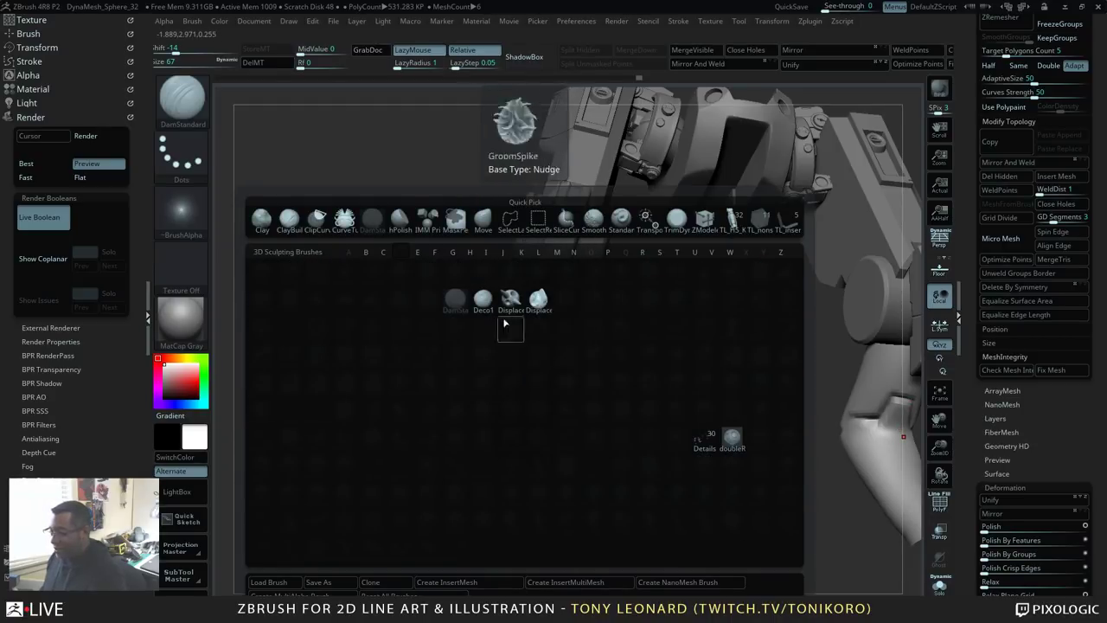
key("Escape")
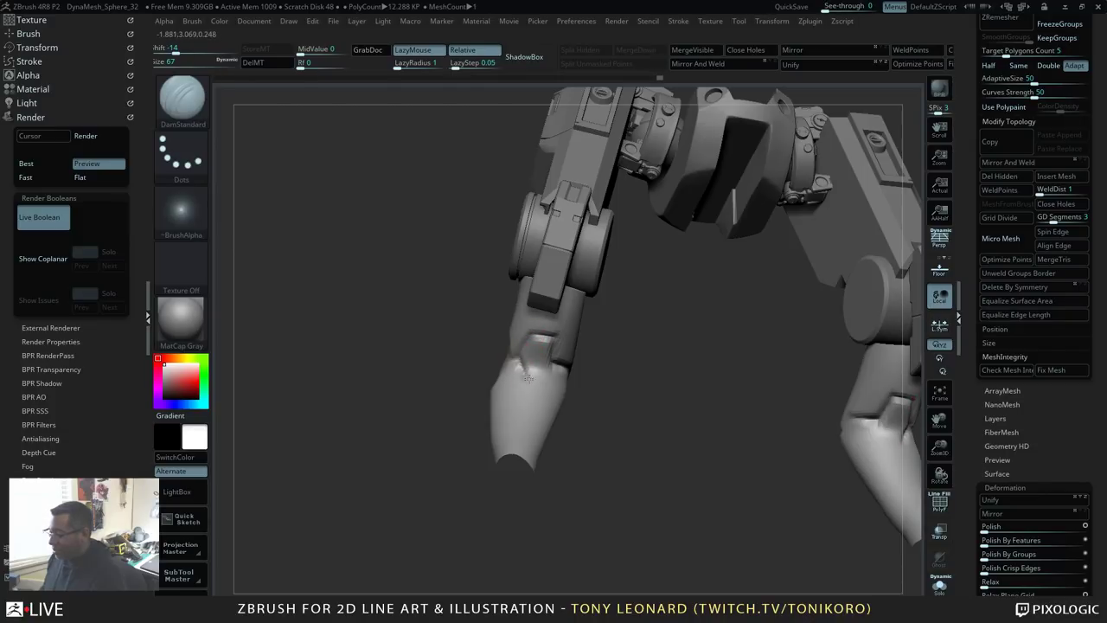
left_click_drag(527, 378, 518, 374)
left_click_drag(727, 424, 614, 426)
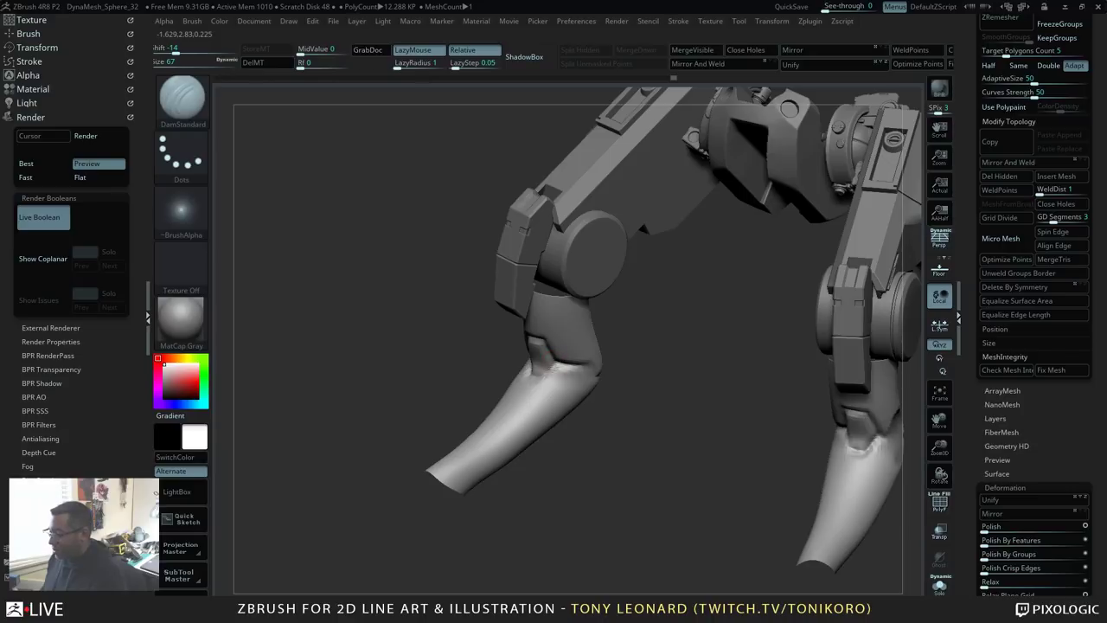
right_click_drag(568, 390, 632, 422)
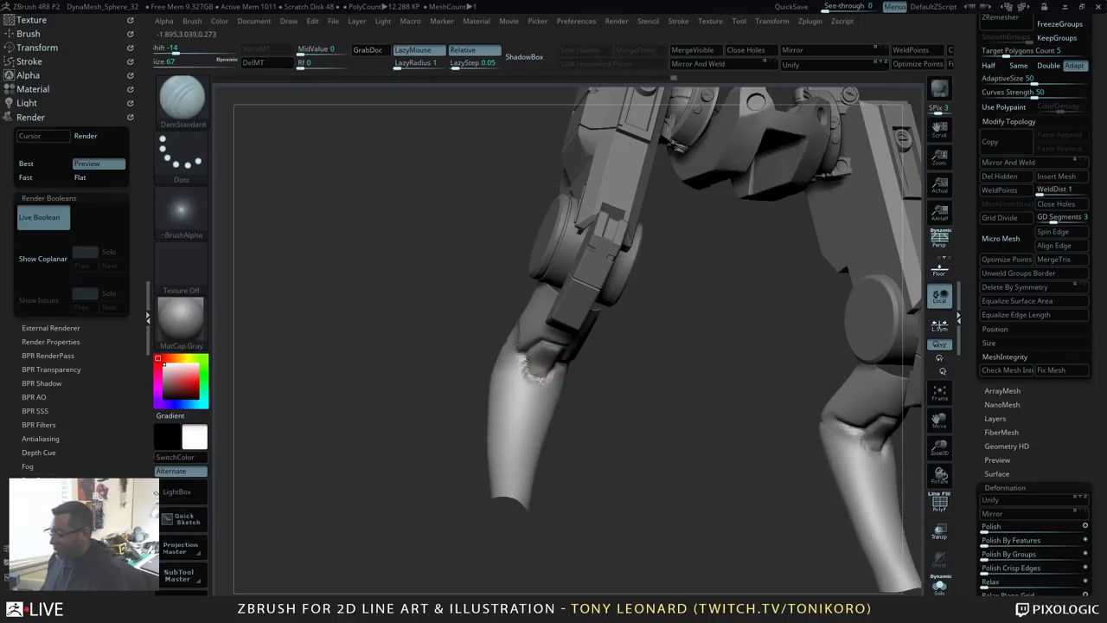
Step: Carve a long groove down the front of the shins, from the knee recess to the ankle opening, with DamStandard
left_click_drag(528, 376, 523, 453)
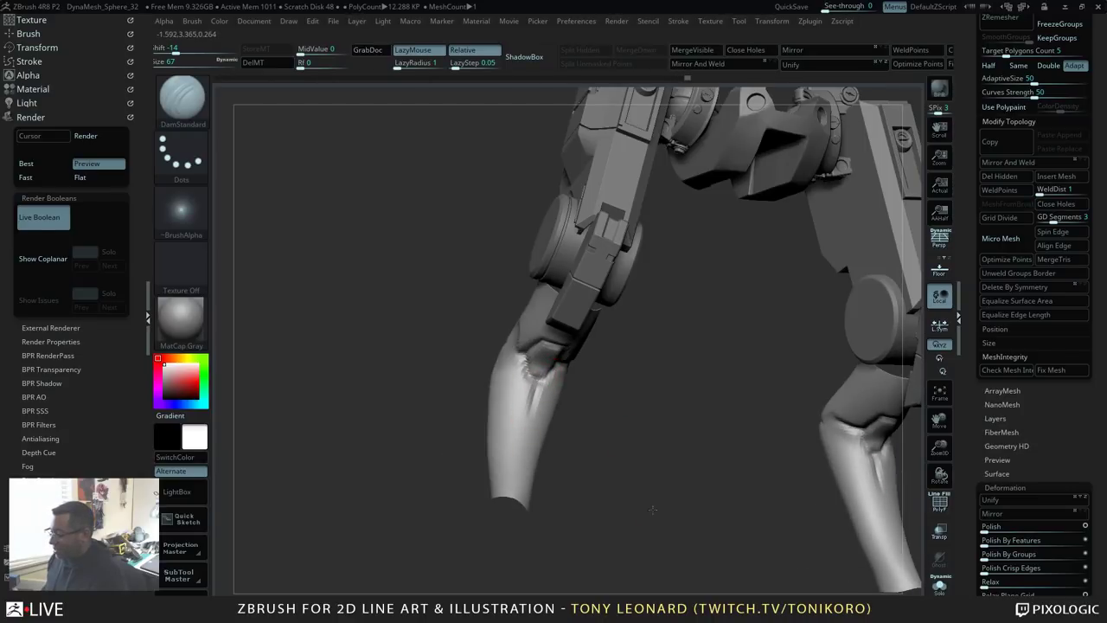
left_click_drag(653, 509, 642, 443, "alt")
left_click_drag(647, 489, 572, 375)
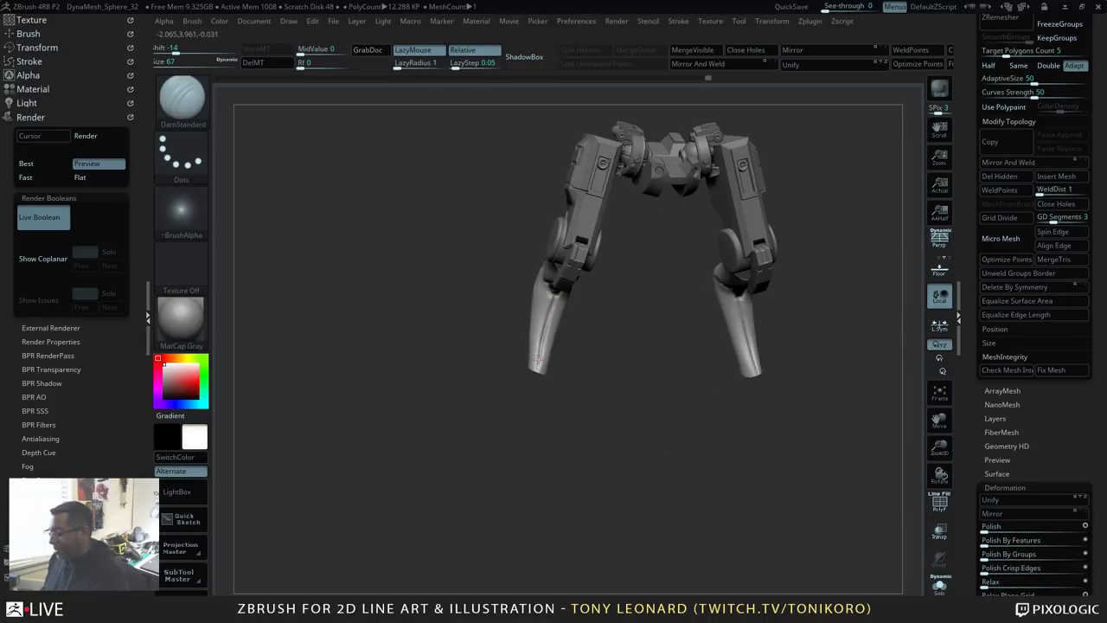
left_click_drag(690, 482, 756, 483)
left_click_drag(734, 423, 756, 439, "alt")
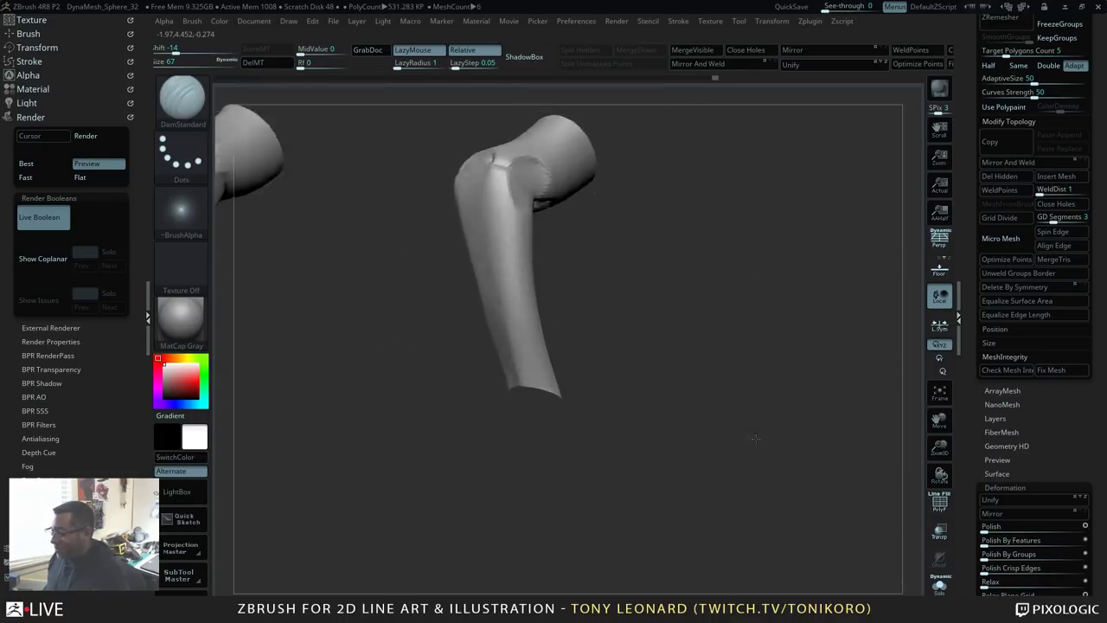
right_click_drag(756, 439, 652, 437, "shift")
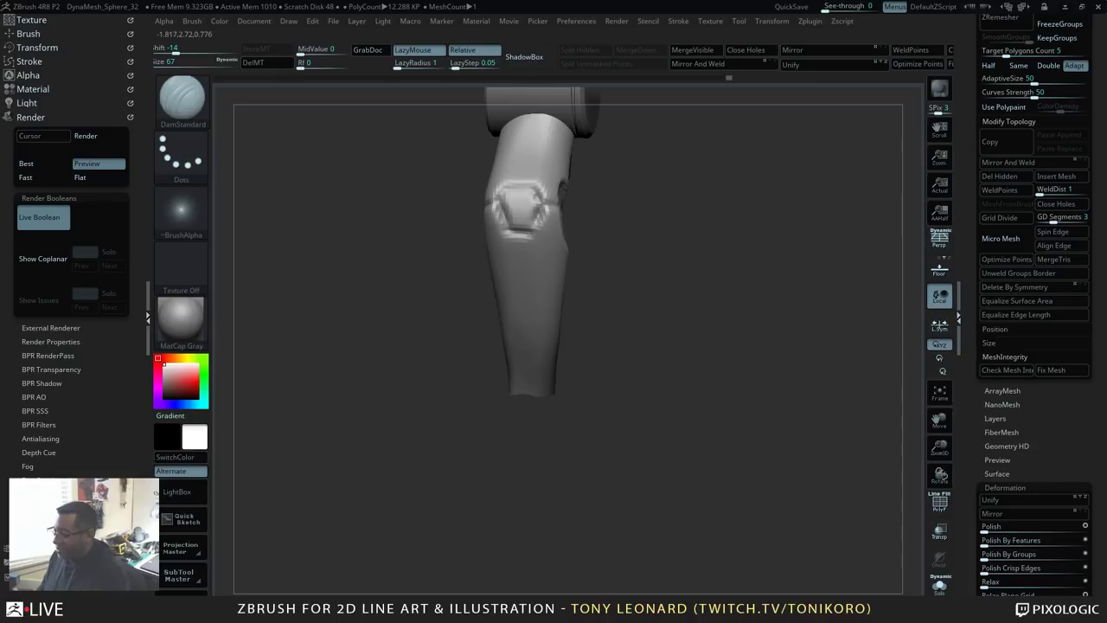
right_click_drag(730, 343, 675, 317)
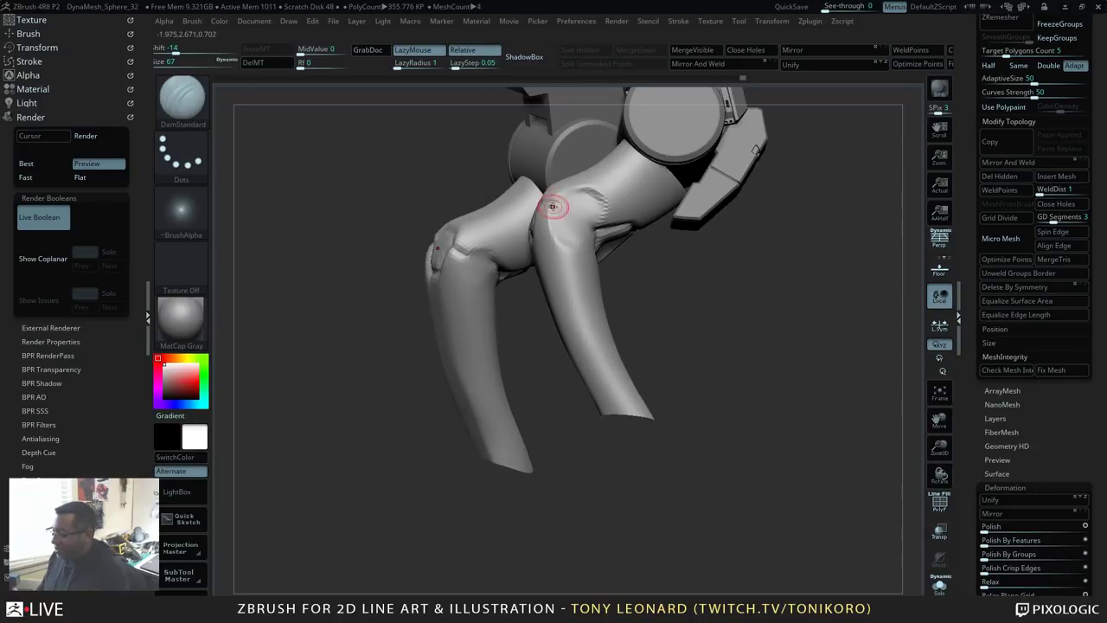
Step: Stamp a ring-shaped detail onto the outer side of the knees using the ring brush with the DragRect stroke
key("b")
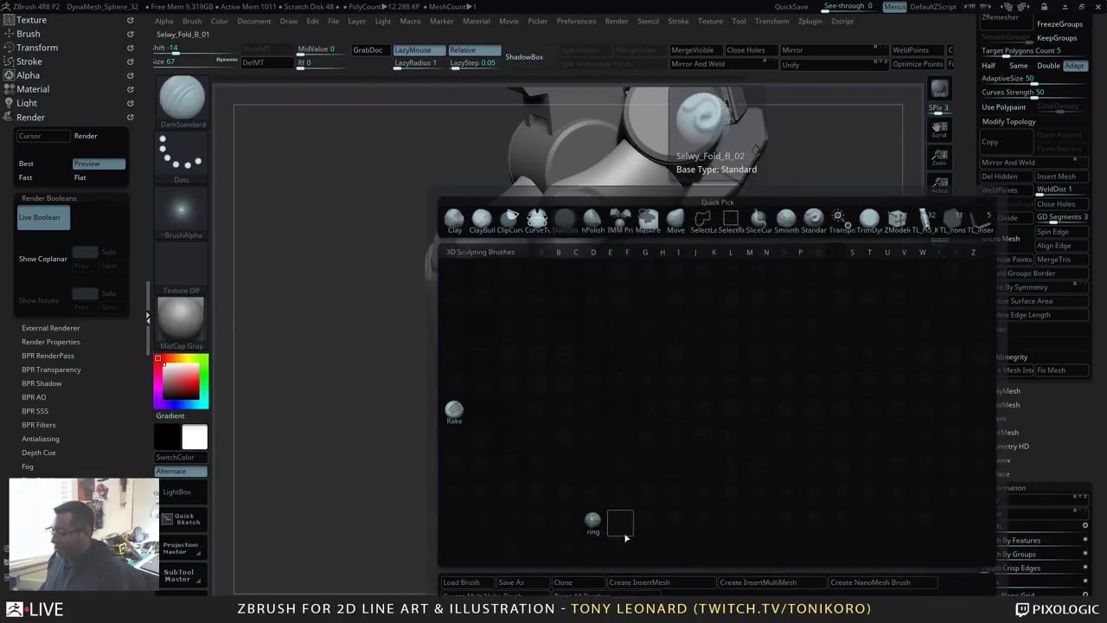
left_click(596, 519)
mouse_move(563, 190)
left_mouse_down()
mouse_move(569, 215)
mouse_move(585, 223)
left_mouse_up()
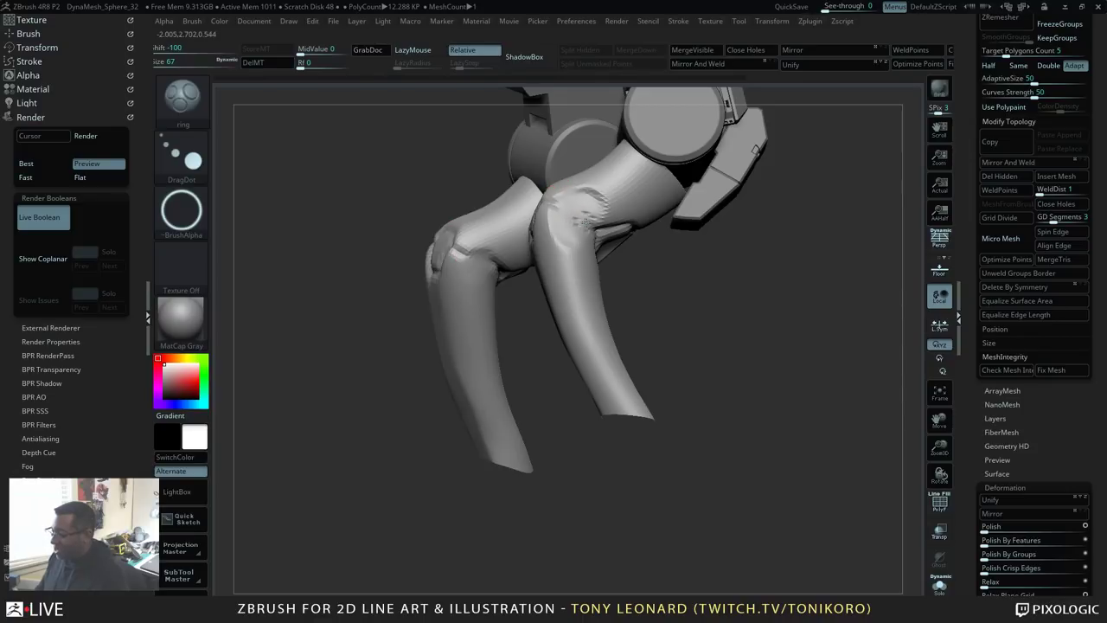
left_click(181, 152)
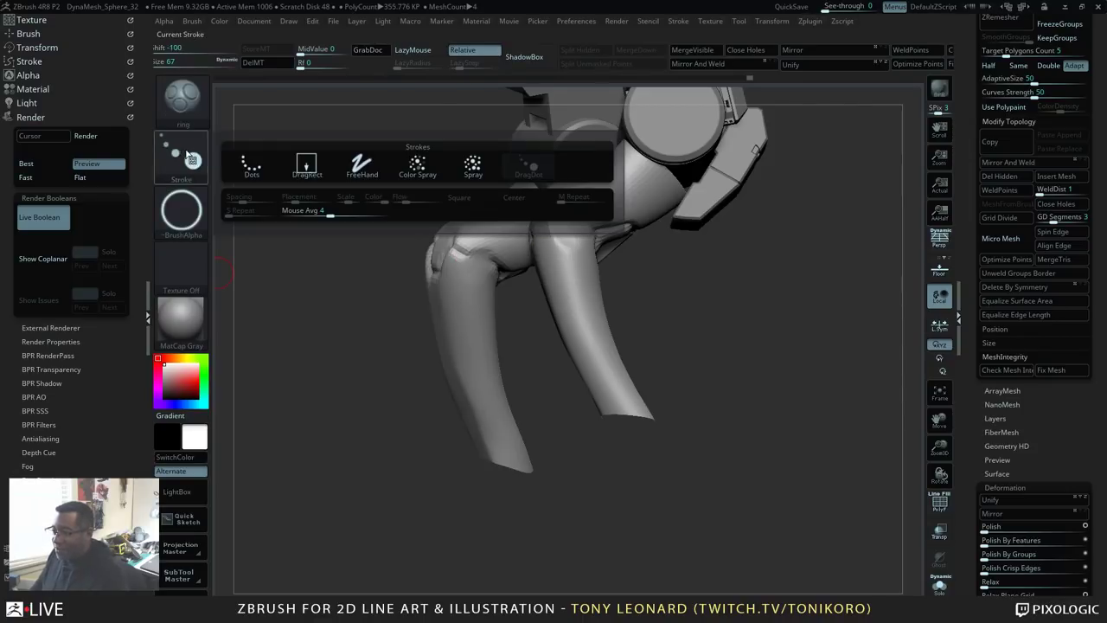
left_click(302, 164)
left_click_drag(590, 226, 609, 236)
mouse_move(736, 281)
left_mouse_down("alt")
mouse_move(742, 400)
mouse_move(749, 381)
mouse_move(754, 410)
mouse_move(726, 400)
left_mouse_up("alt")
left_click_drag(682, 355, 801, 432)
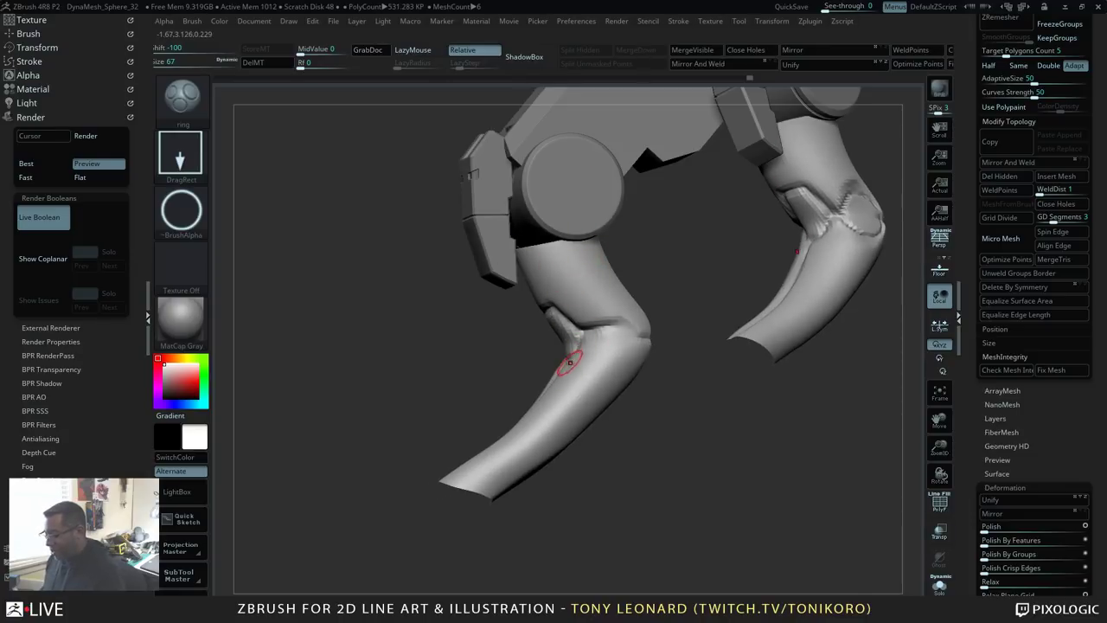
Step: Pull the upper front edge of the lower legs up behind the hanging armour plate with the Move brush at draw size 170
key("b")
key("m")
key("v")
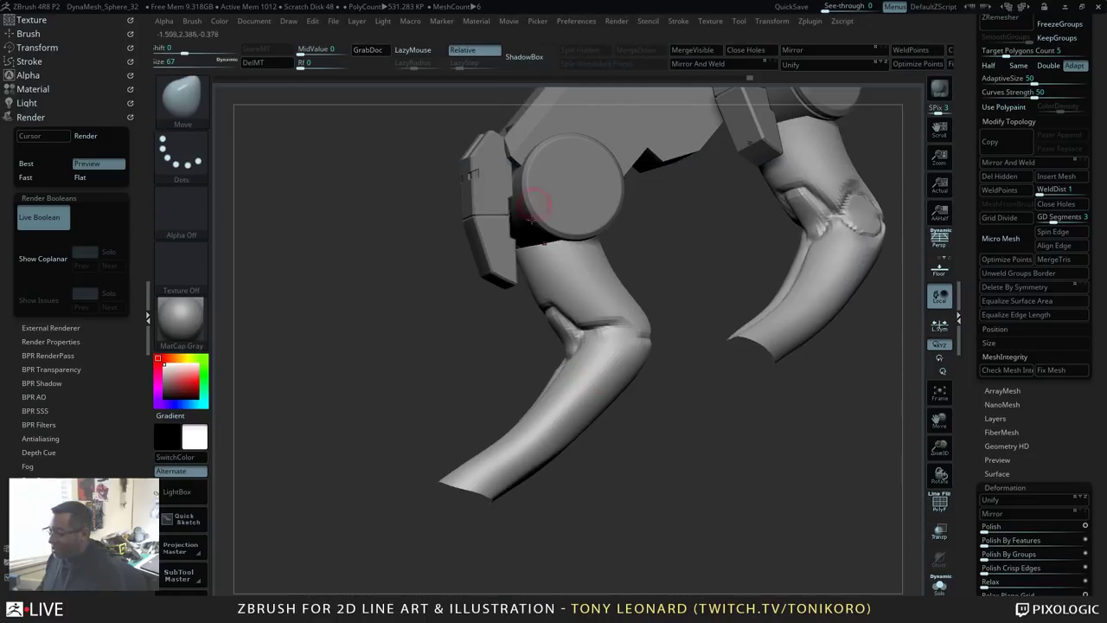
key("s")
left_click_drag(542, 265, 558, 266)
mouse_move(666, 278)
left_mouse_down()
mouse_move(678, 260)
mouse_move(628, 304)
left_mouse_up()
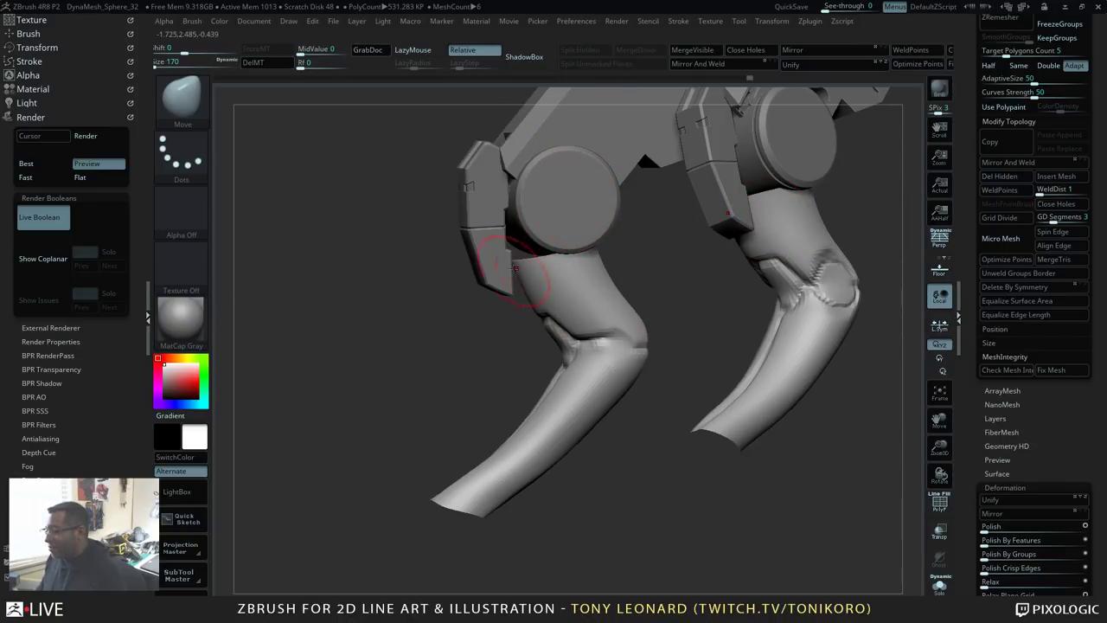
left_click_drag(514, 266, 510, 248)
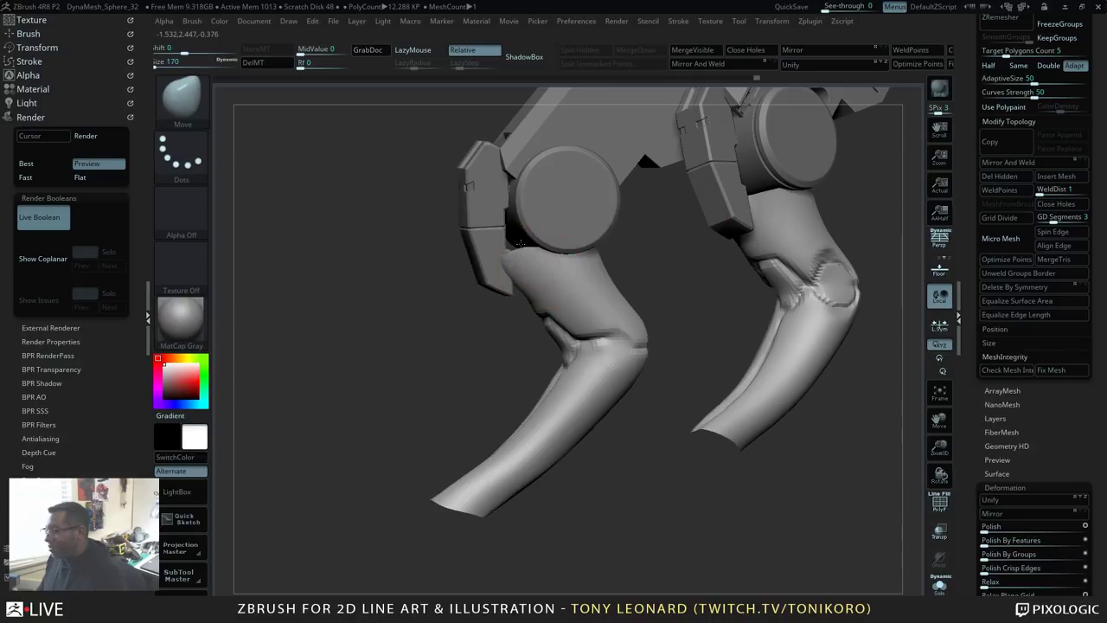
Step: Reshape the upper rim of the lower legs with the Move brush, raising its inner and outer corners around the knee armour
left_click_drag(677, 298, 538, 307)
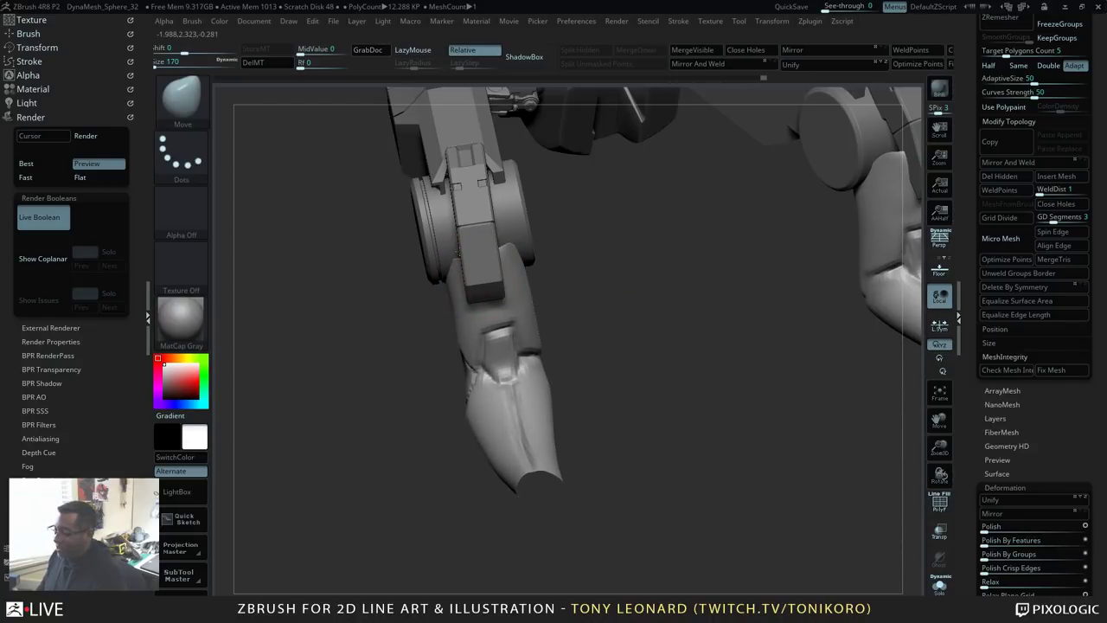
left_click_drag(636, 320, 667, 265)
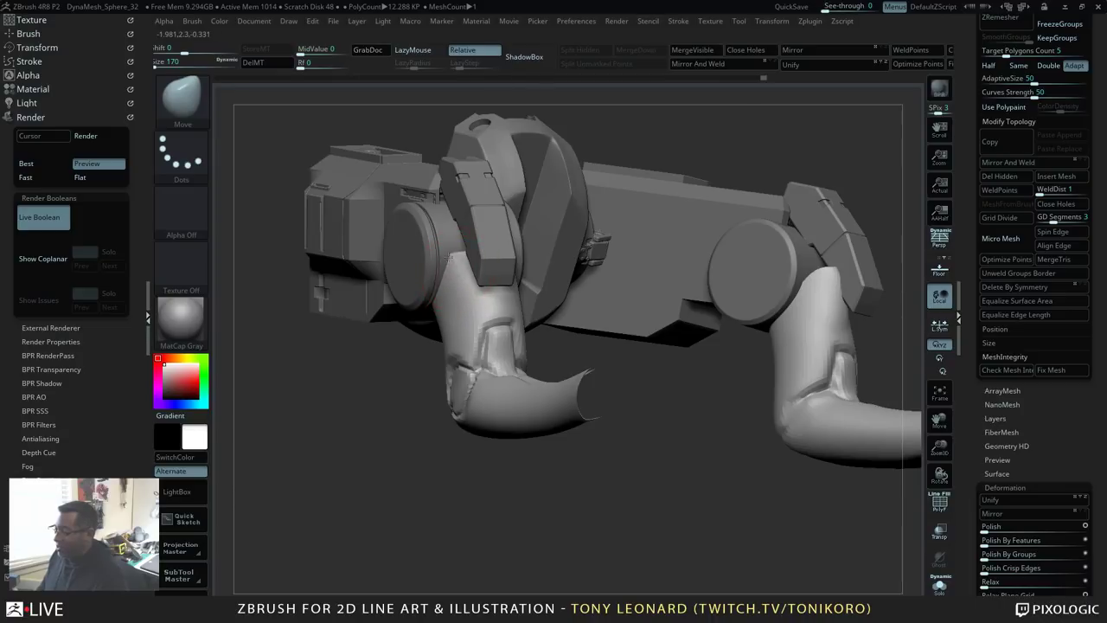
left_click_drag(622, 359, 525, 356)
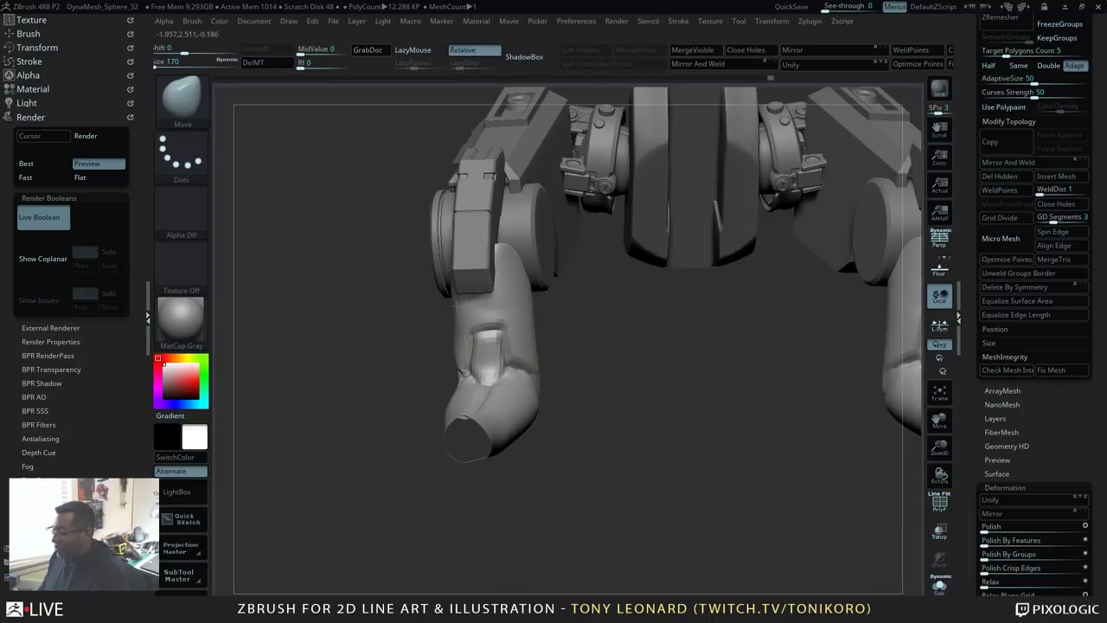
left_click_drag(591, 322, 478, 309)
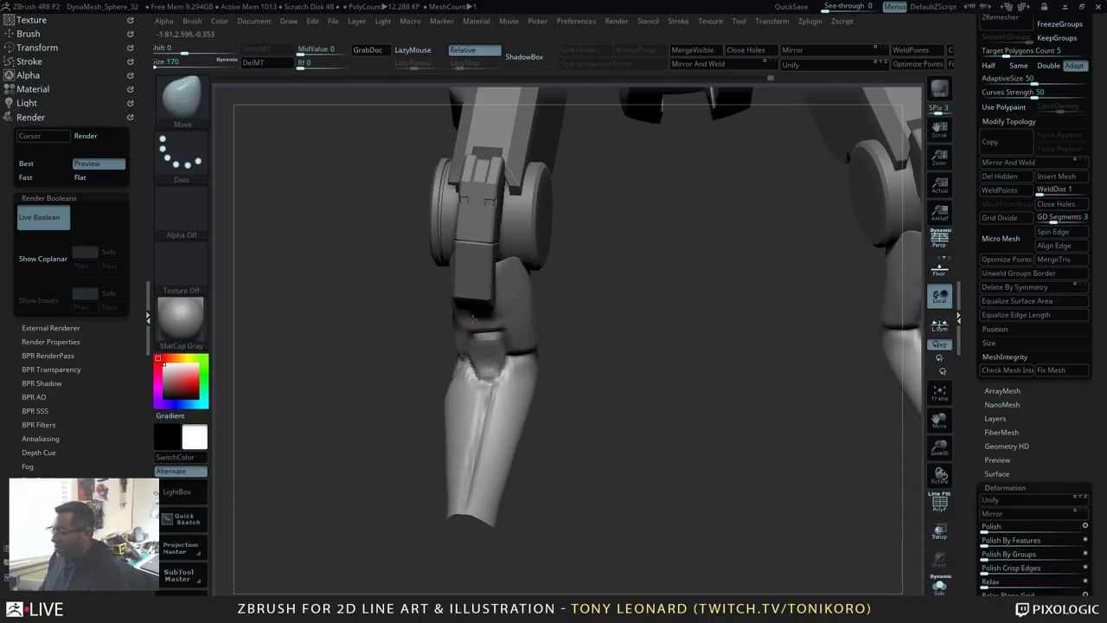
left_click_drag(506, 346, 474, 309)
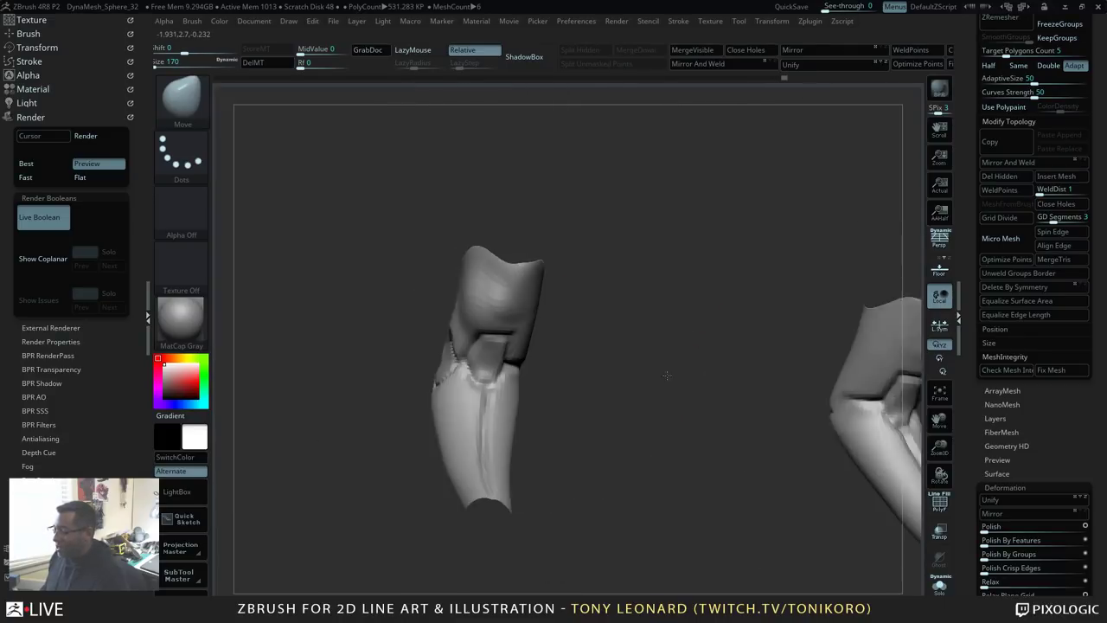
mouse_move(666, 374)
left_mouse_down()
mouse_move(549, 318)
mouse_move(522, 335)
mouse_move(517, 320)
left_mouse_up()
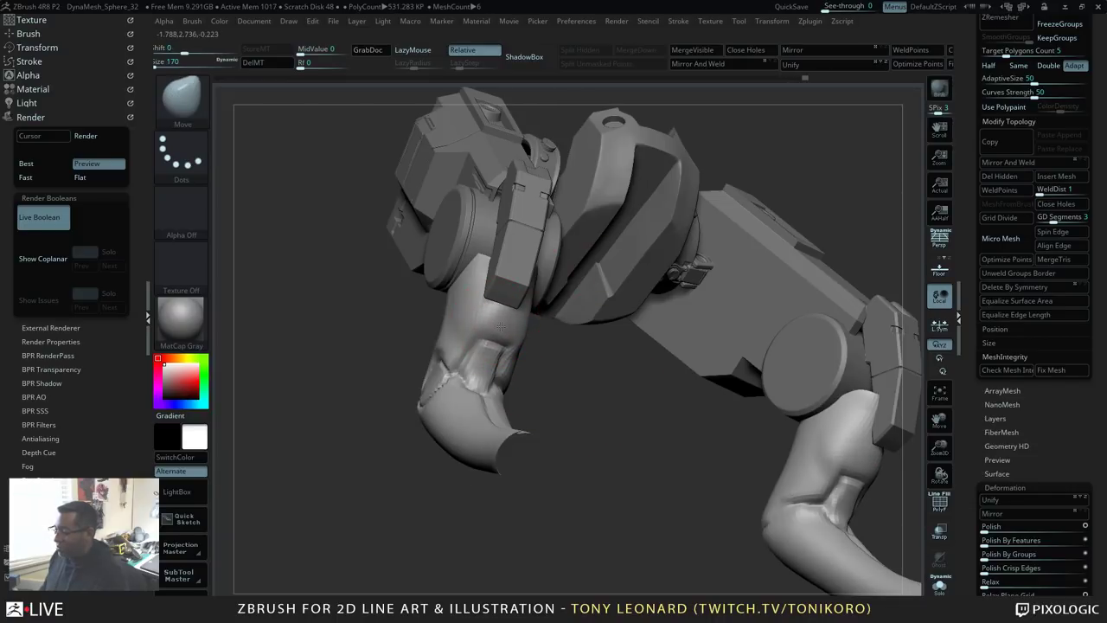
Step: Adjust the overall silhouette of the knees and lower shins with the Move brush at draw size 397
left_click_drag(539, 346, 601, 501)
left_click_drag(615, 455, 603, 443, "alt")
left_click_drag(895, 471, 777, 471)
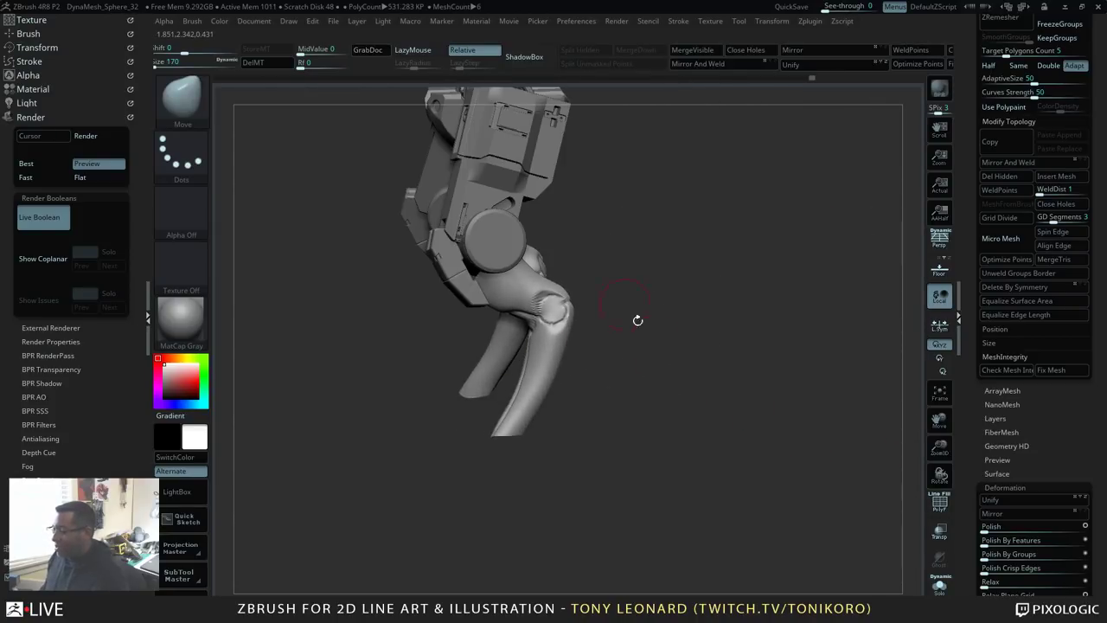
left_click_drag(638, 320, 802, 442)
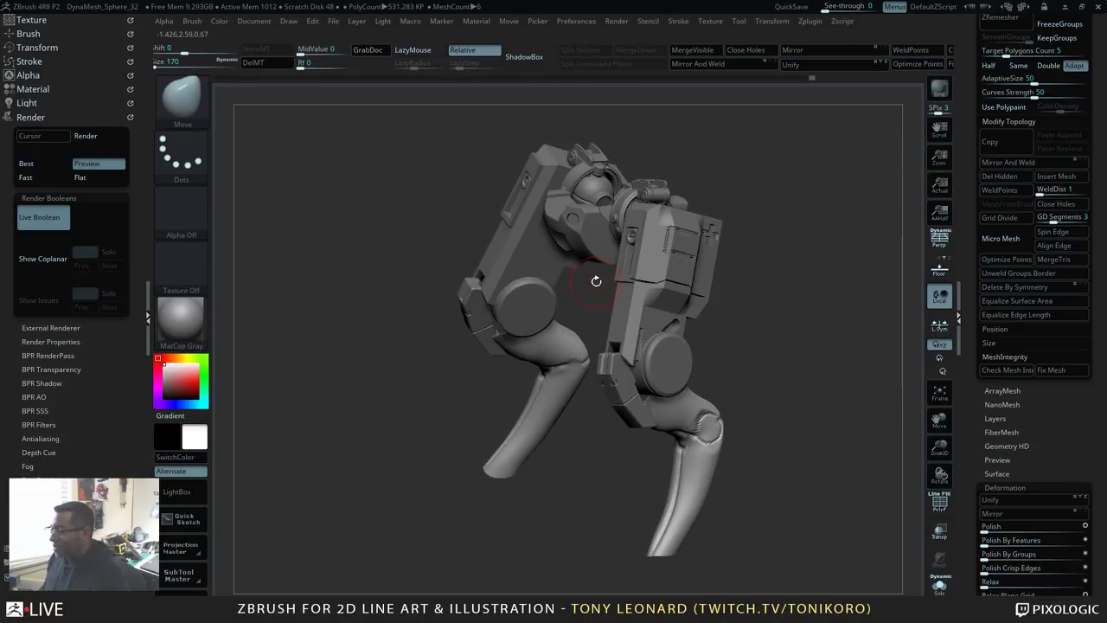
left_click_drag(594, 287, 788, 373)
key("b")
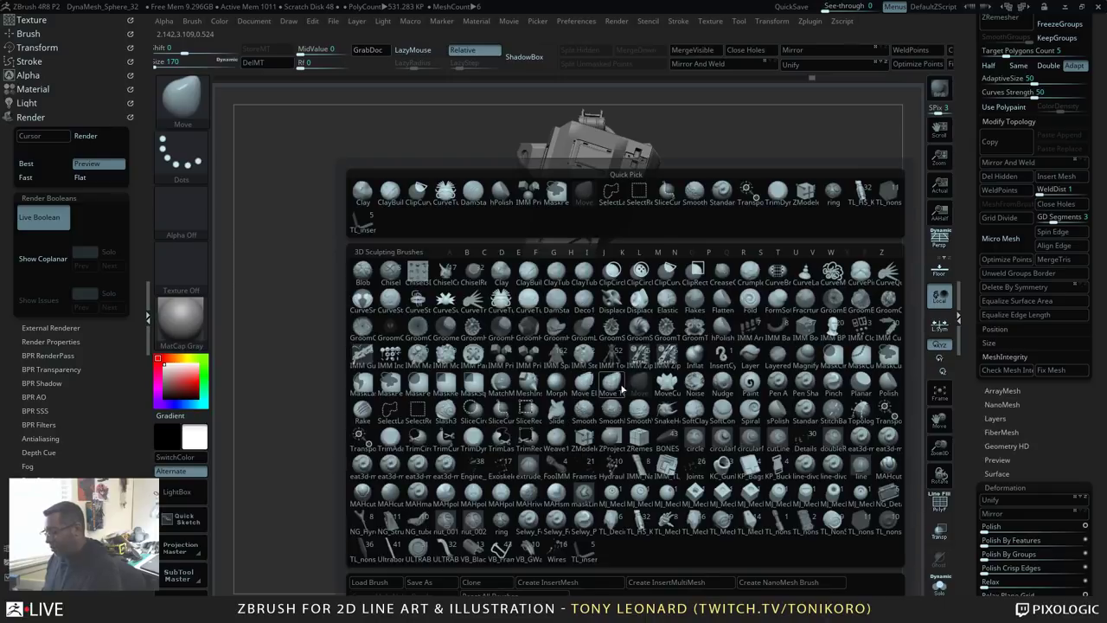
key("m")
key("v")
key("s")
left_click_drag(640, 390, 652, 392)
mouse_move(588, 441)
left_mouse_down()
mouse_move(570, 447)
mouse_move(580, 469)
left_mouse_up()
left_click_drag(673, 523, 643, 522)
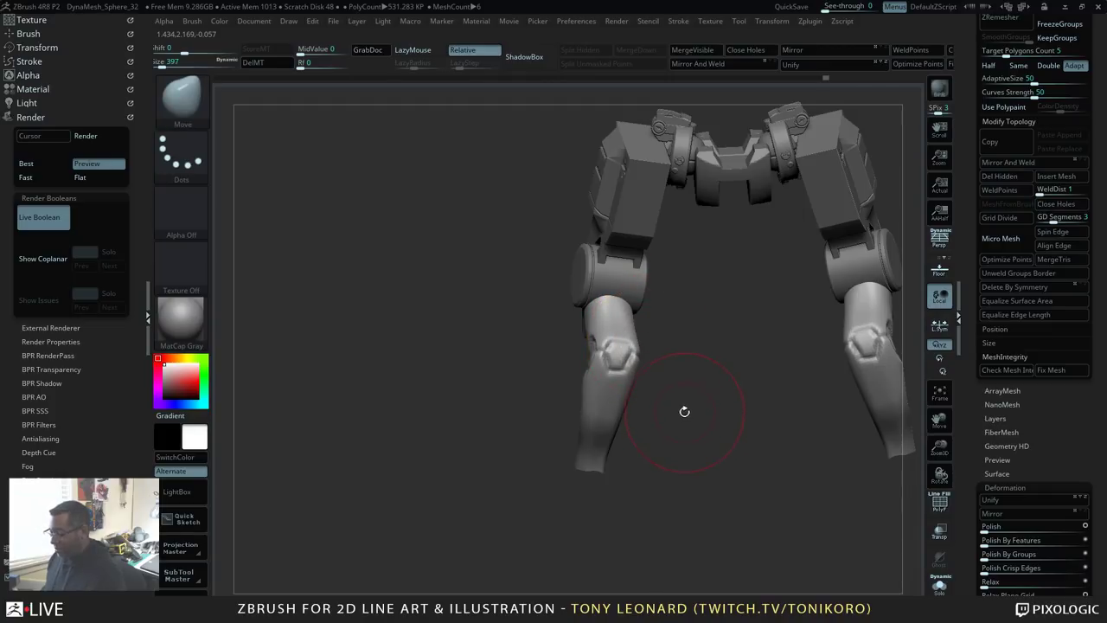
Step: Carve the crease beside the angular plate on the back of the knees with DamStandard at draw size 61
key("b")
key("d")
left_click(613, 298)
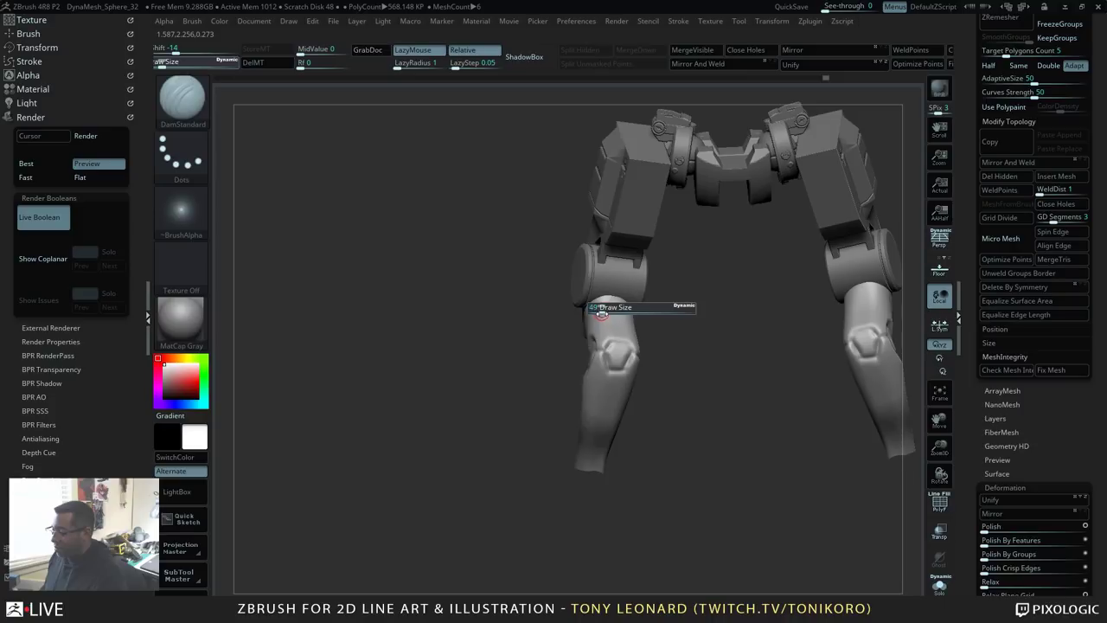
left_click(626, 341, "ctrl+shift")
mouse_move(731, 364)
left_mouse_down("alt")
mouse_move(808, 390)
mouse_move(779, 519)
left_mouse_up("alt")
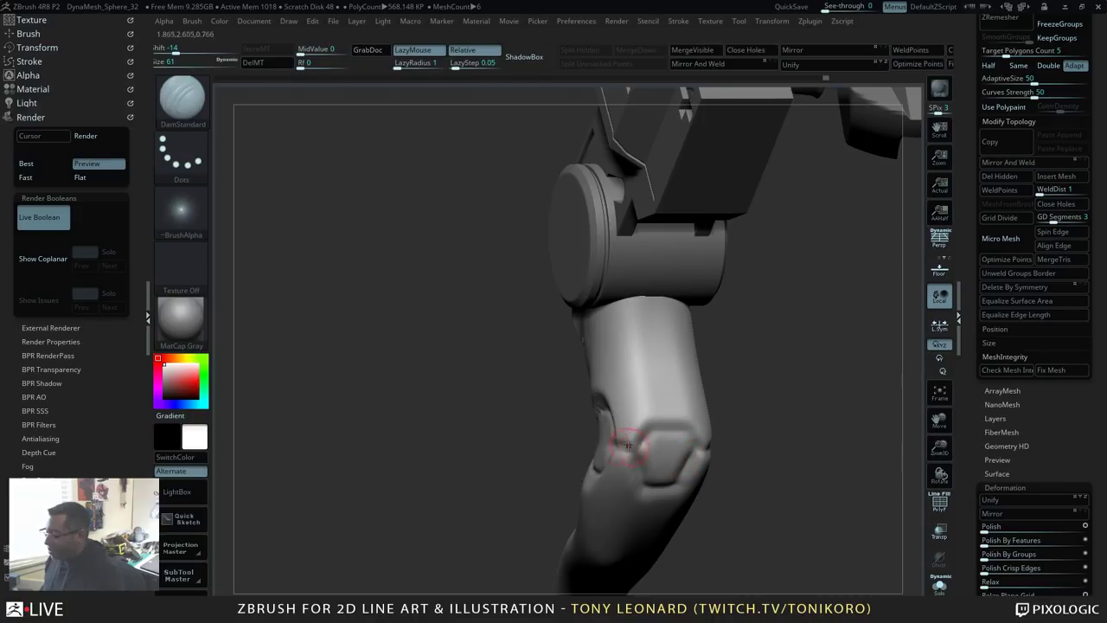
mouse_move(632, 448)
left_mouse_down()
mouse_move(617, 443)
mouse_move(689, 424)
left_mouse_up()
Step: Carve creases from the sides of the angular knee plate around the knees with DamStandard at draw size 38
mouse_move(760, 461)
left_mouse_down()
mouse_move(705, 456)
mouse_move(690, 434)
left_mouse_up()
key("s")
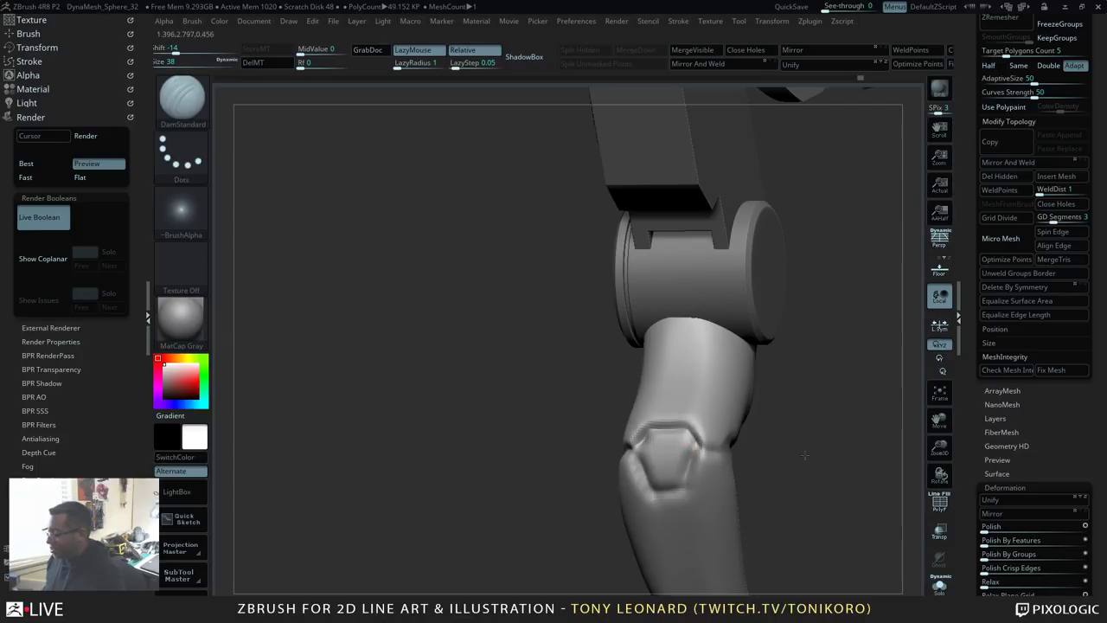
mouse_move(804, 455)
left_mouse_down()
mouse_move(713, 454)
mouse_move(728, 453)
left_mouse_up()
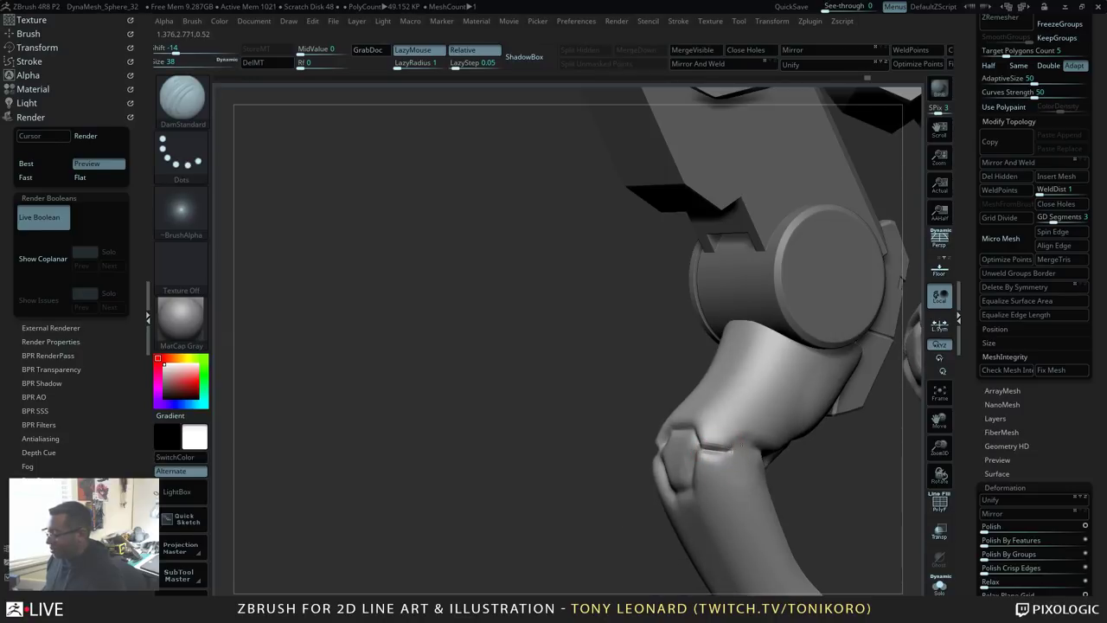
mouse_move(851, 478)
left_mouse_down()
mouse_move(810, 444)
mouse_move(788, 465)
left_mouse_up()
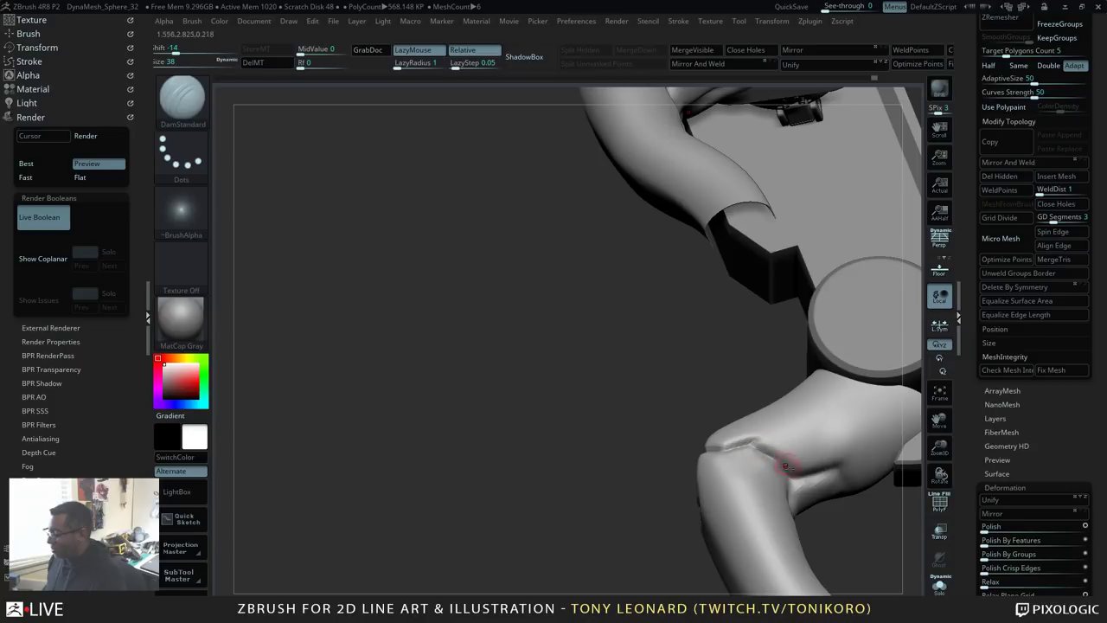
left_click_drag(555, 433, 863, 450)
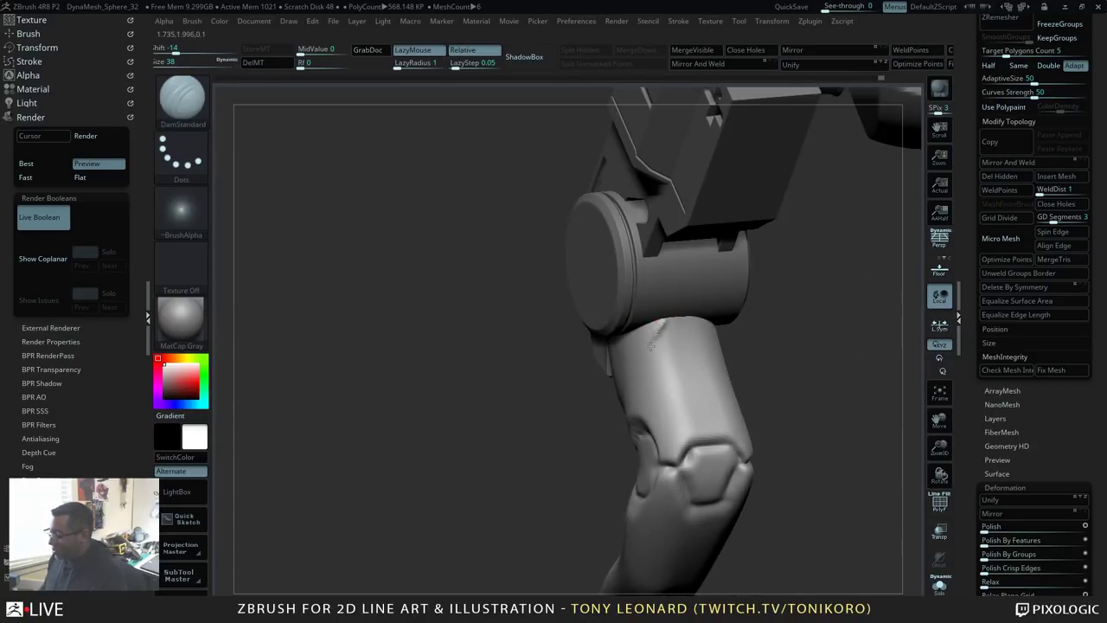
Step: Carve a long panel outline on the back of the legs above the angular knee plate, with two side grooves and a lower edge
mouse_move(651, 346)
left_mouse_down()
mouse_move(680, 423)
mouse_move(703, 426)
left_mouse_up()
left_click_drag(853, 435, 824, 399)
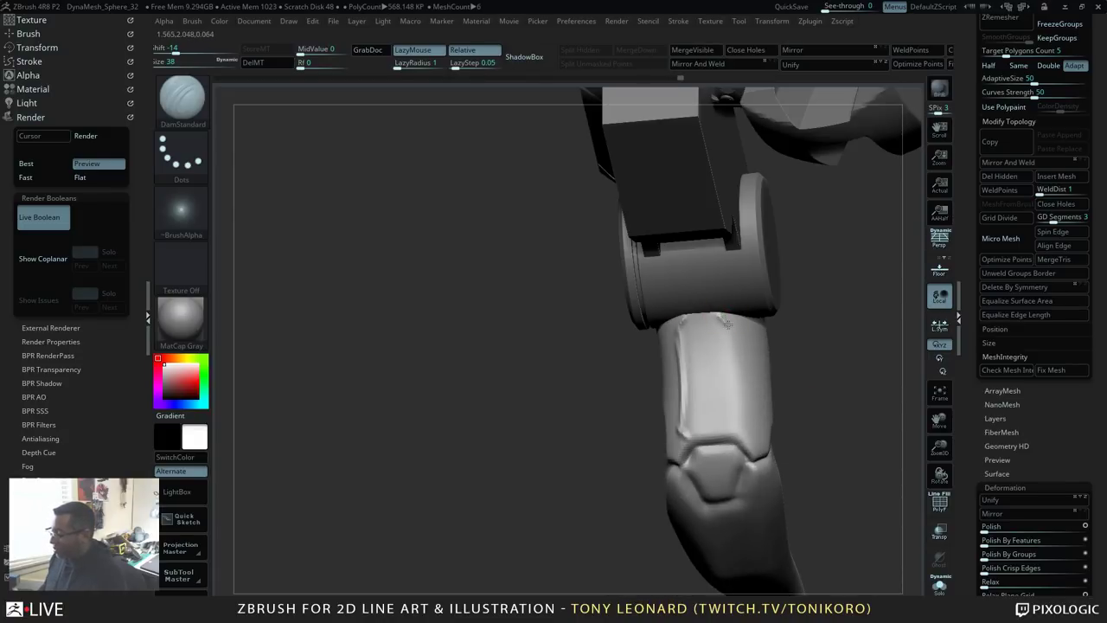
left_click_drag(729, 326, 737, 423)
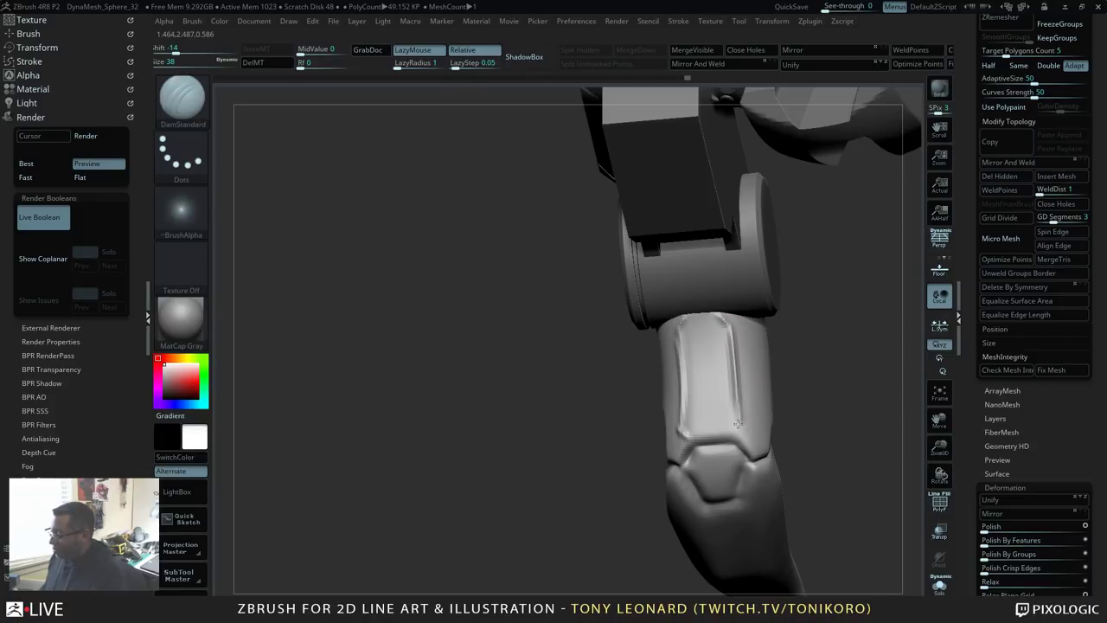
mouse_move(820, 426)
left_mouse_down()
mouse_move(865, 454)
mouse_move(712, 435)
left_mouse_up()
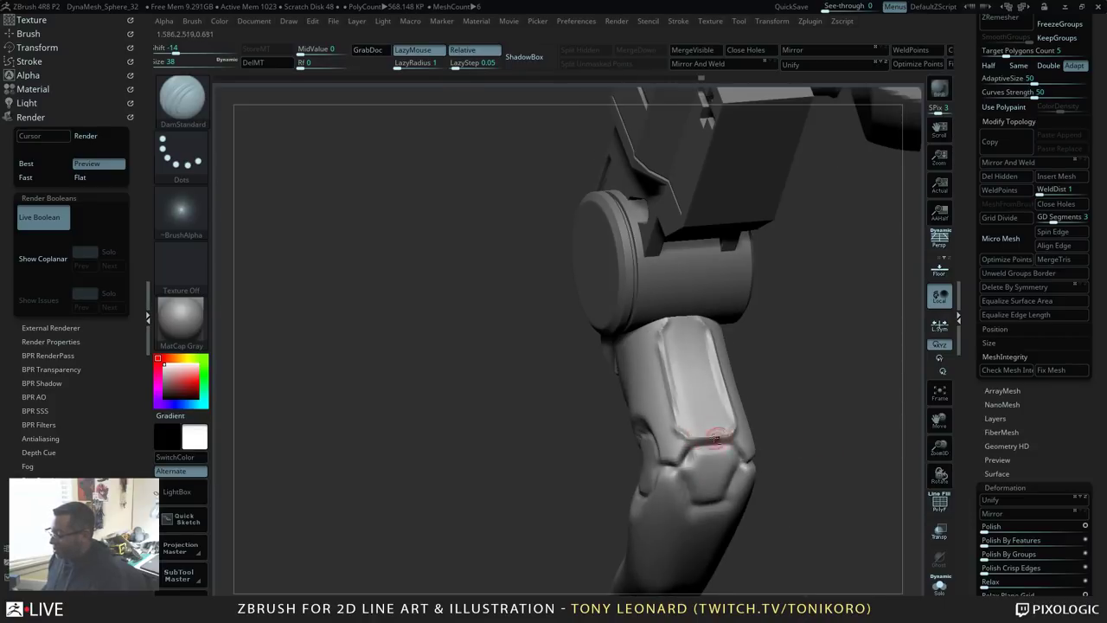
mouse_move(833, 475)
left_mouse_down()
mouse_move(840, 482)
mouse_move(811, 470)
mouse_move(654, 318)
left_mouse_up()
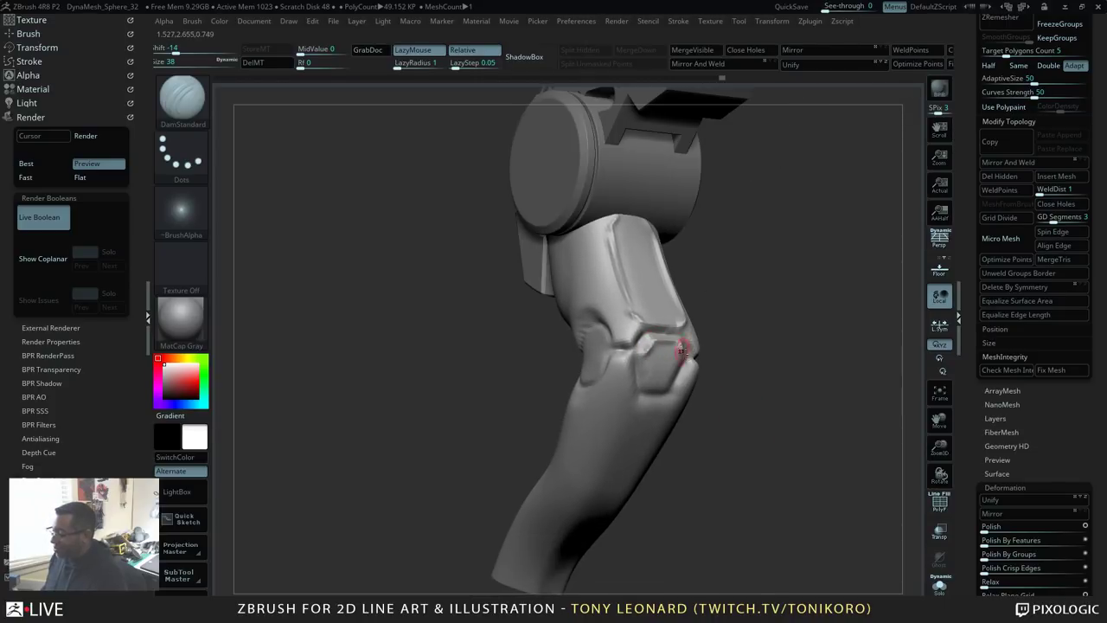
Step: Deepen and sharpen the grooves outlining the angular knee plate with DamStandard
left_click_drag(772, 443, 650, 371)
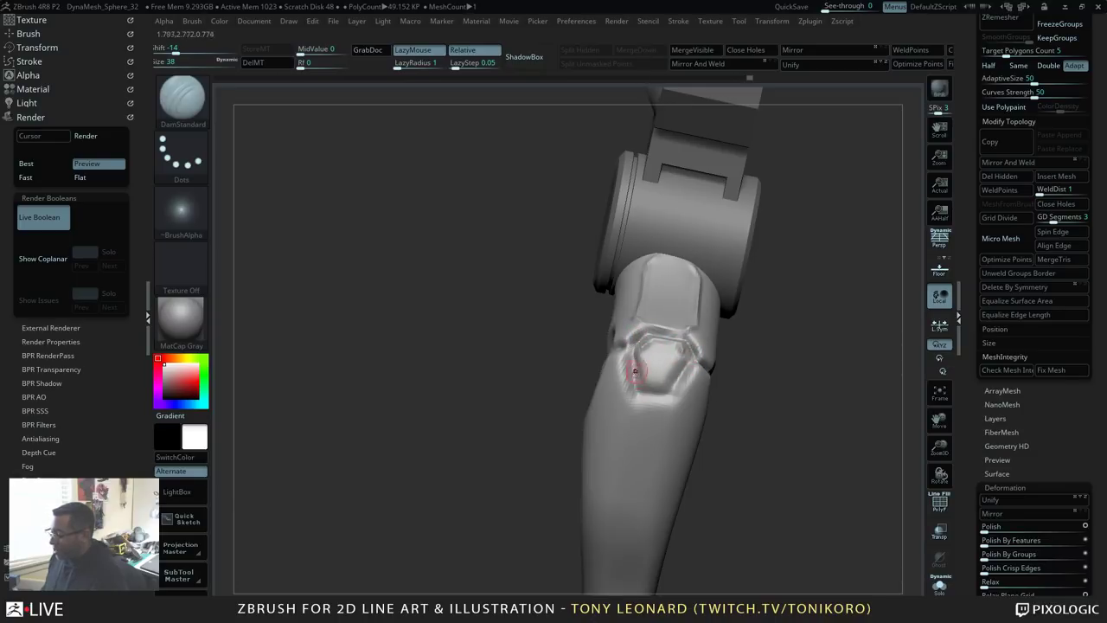
left_click_drag(635, 387, 657, 397)
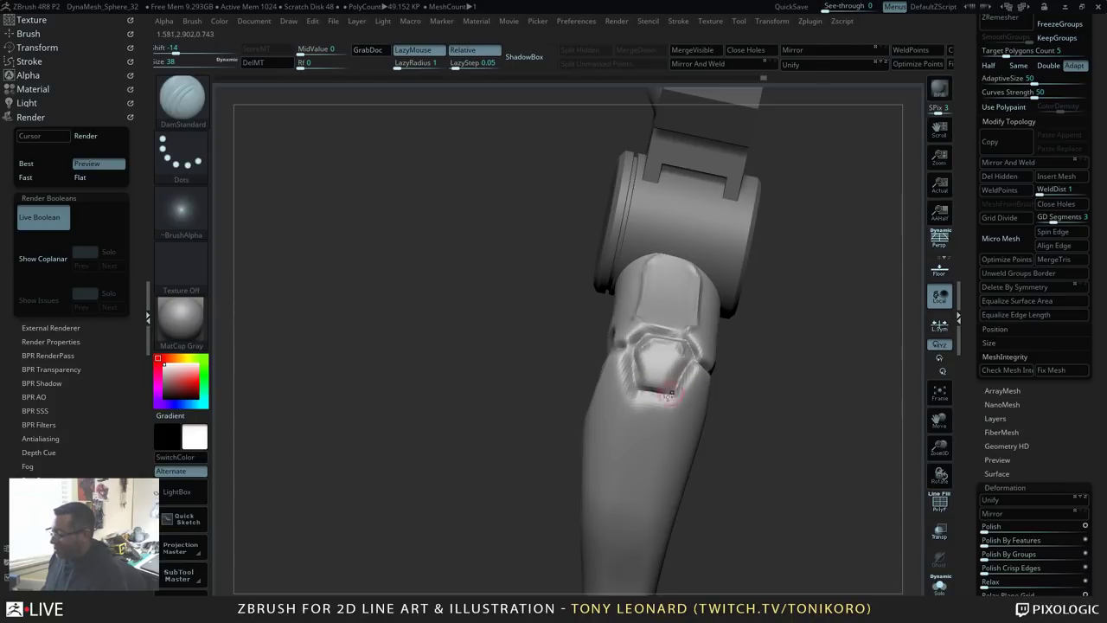
mouse_move(772, 419)
left_mouse_down()
mouse_move(804, 479)
mouse_move(655, 371)
mouse_move(654, 342)
left_mouse_up()
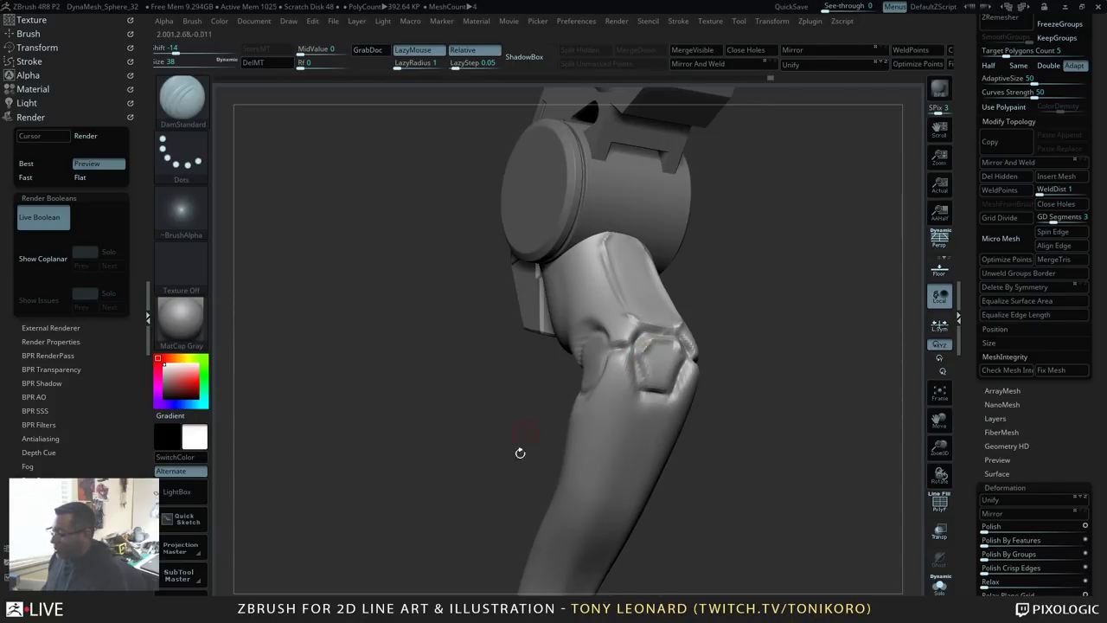
left_click_drag(768, 427, 585, 352)
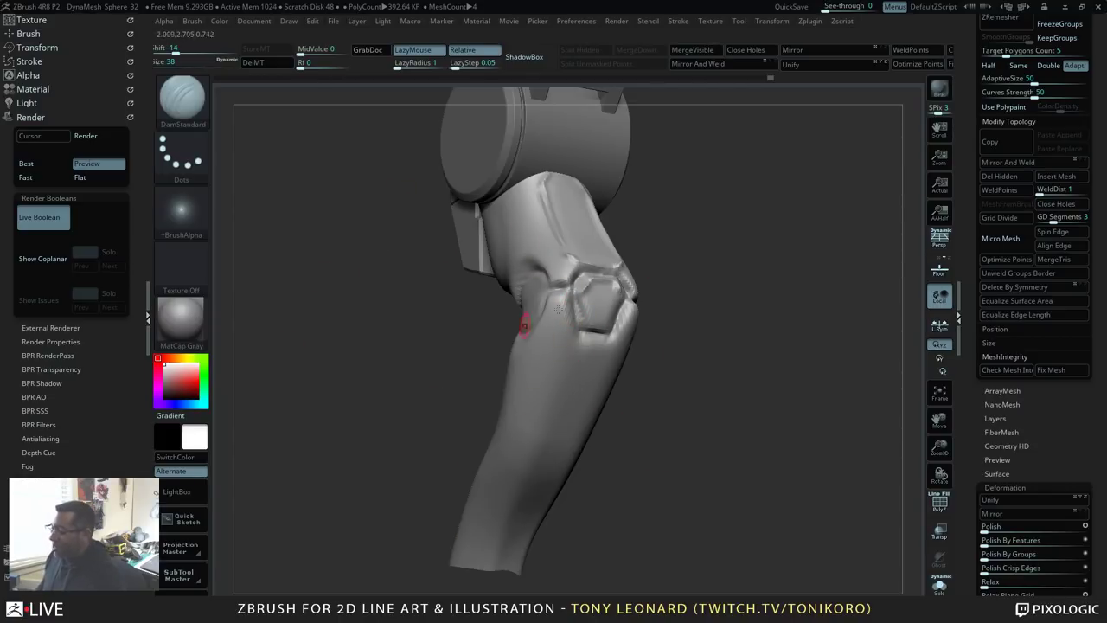
left_click_drag(760, 487, 693, 448, "alt")
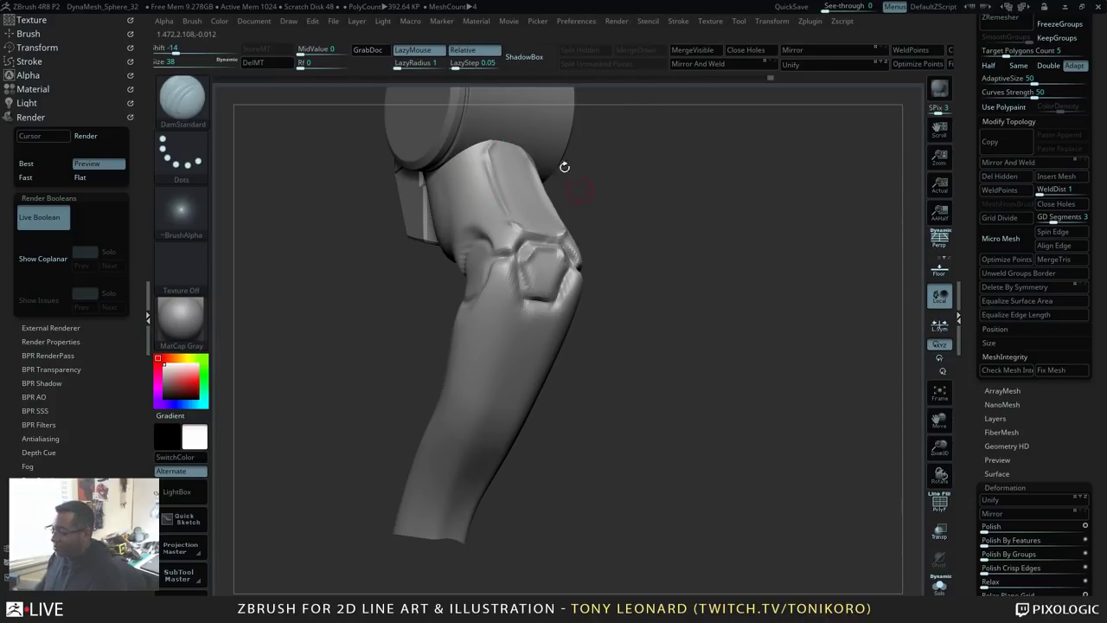
left_click_drag(655, 327, 493, 202)
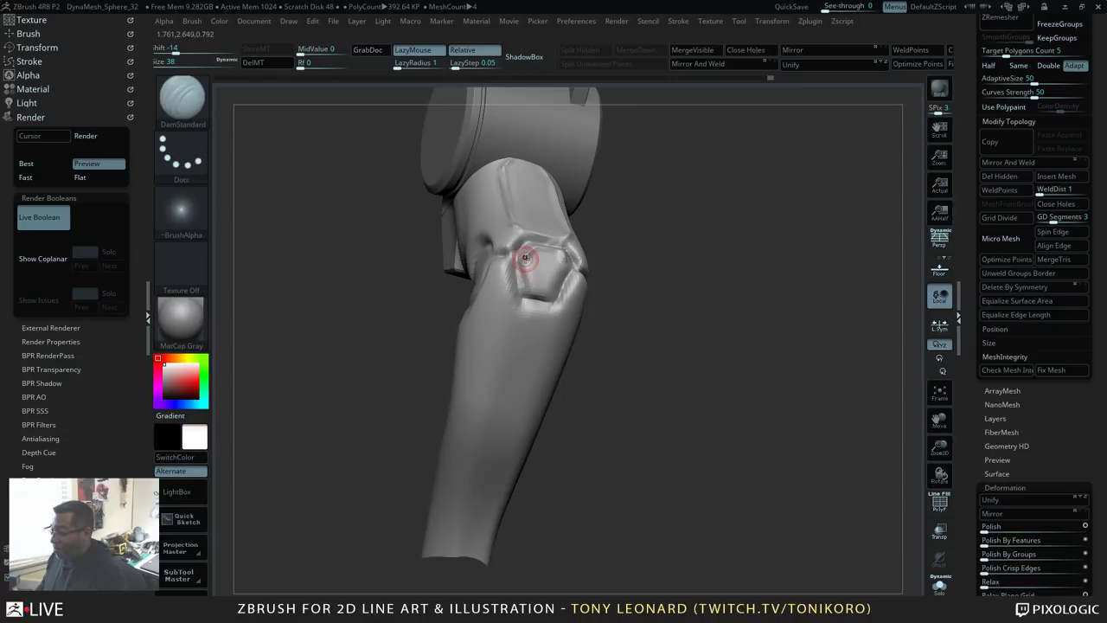
left_click_drag(623, 381, 682, 392)
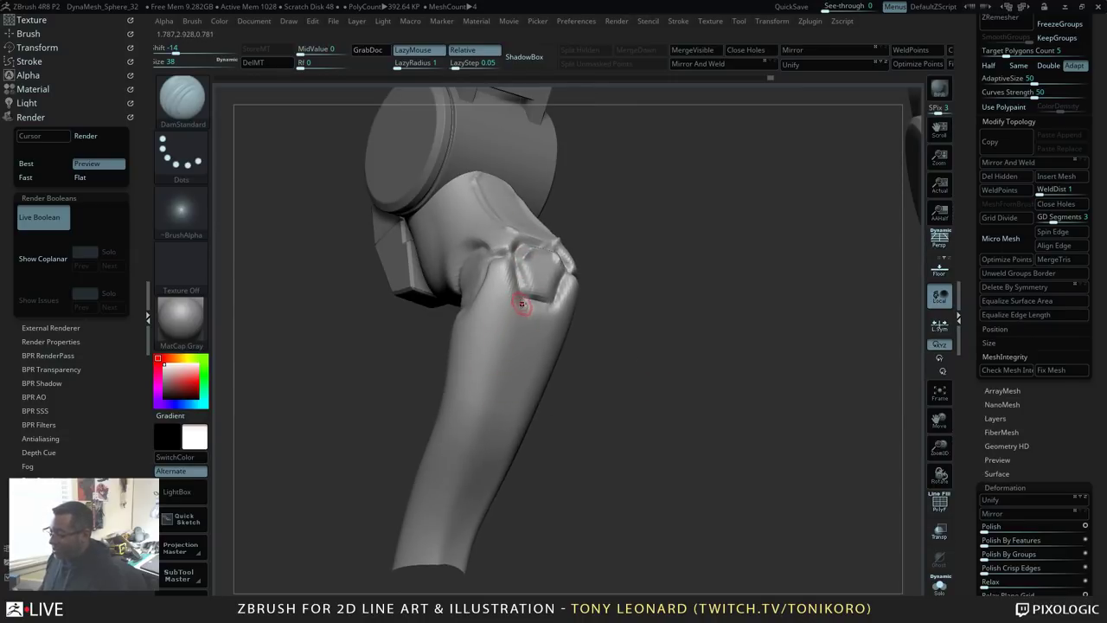
Step: Carve a narrow rectangular panel outline on the shins directly below the angular knee plate
left_click_drag(524, 298, 500, 381)
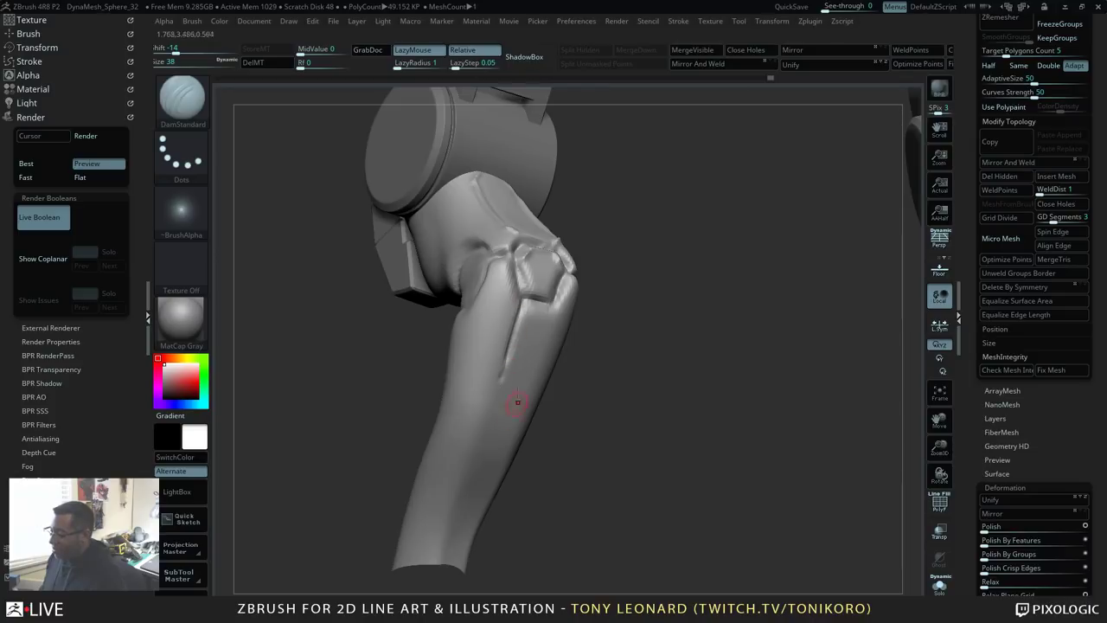
left_click_drag(527, 300, 519, 385, "alt")
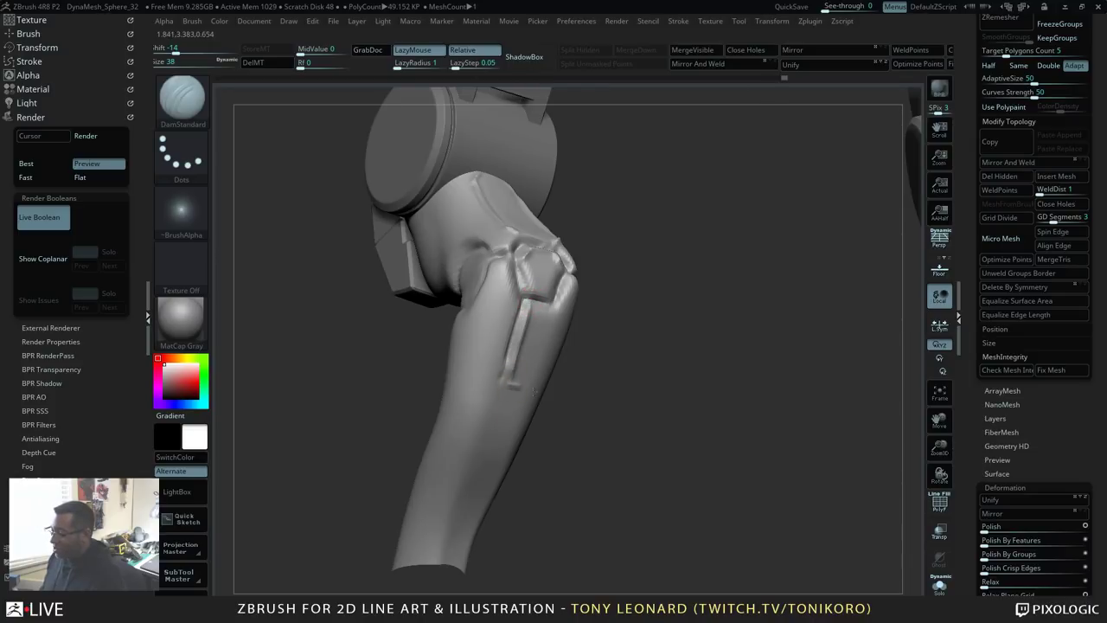
left_click_drag(676, 403, 628, 376)
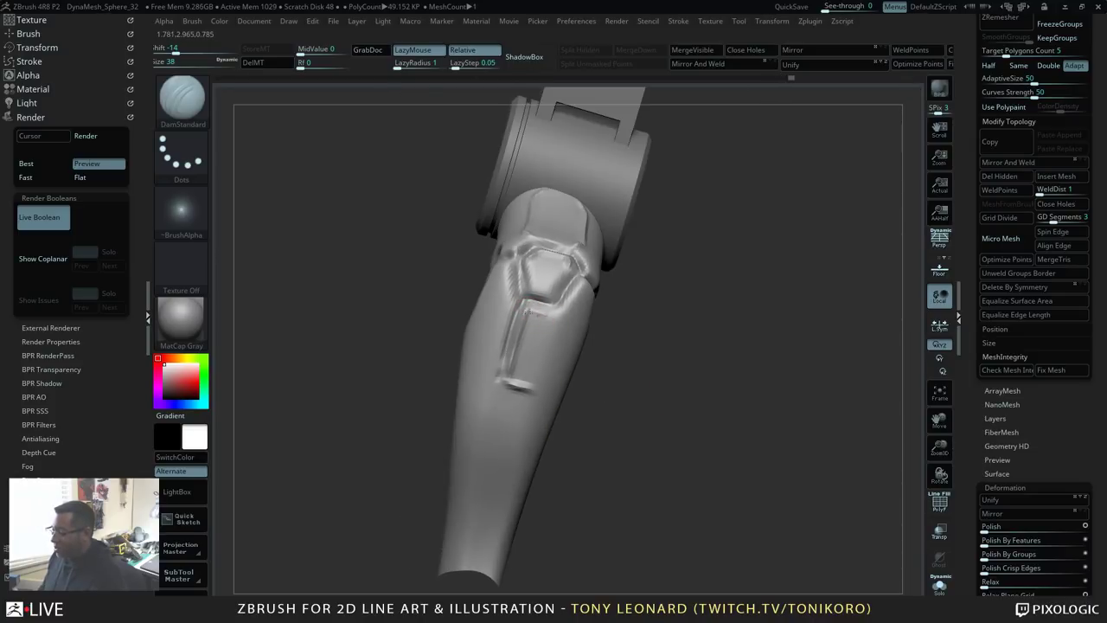
mouse_move(535, 304)
left_mouse_down()
mouse_move(551, 323)
mouse_move(533, 382)
left_mouse_up()
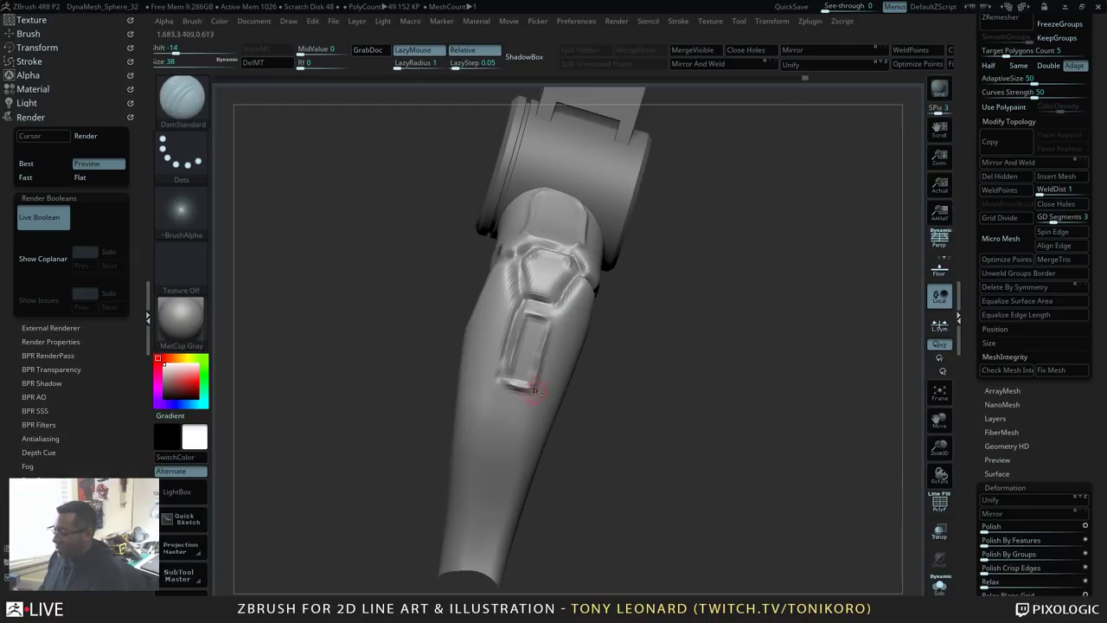
left_click_drag(676, 446, 703, 460)
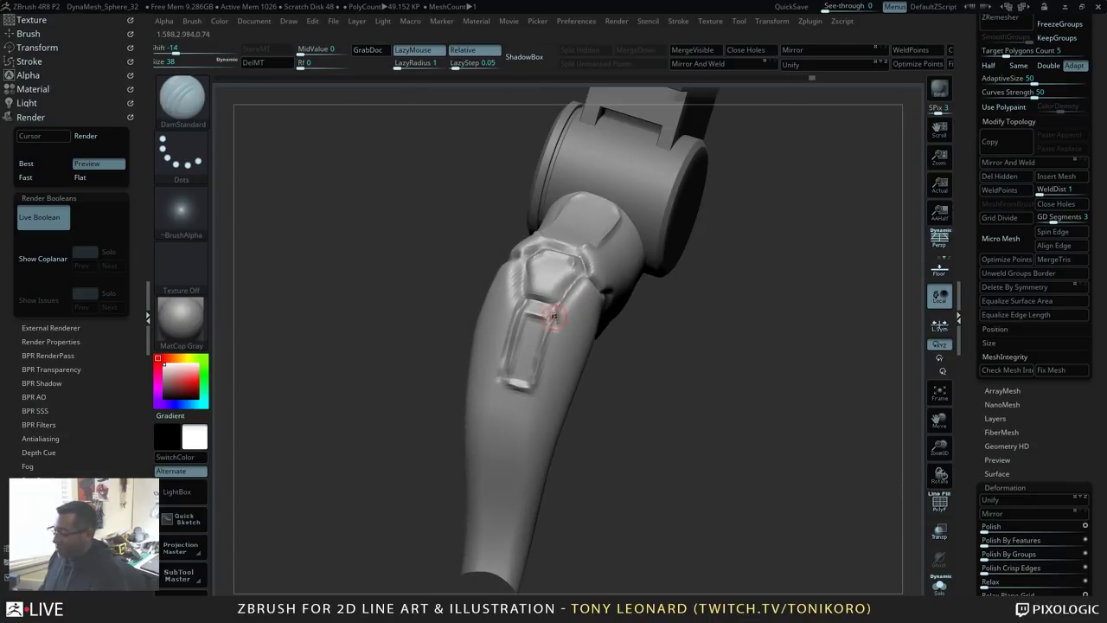
mouse_move(555, 327)
left_mouse_down()
mouse_move(540, 391)
mouse_move(496, 385)
mouse_move(535, 396)
left_mouse_up()
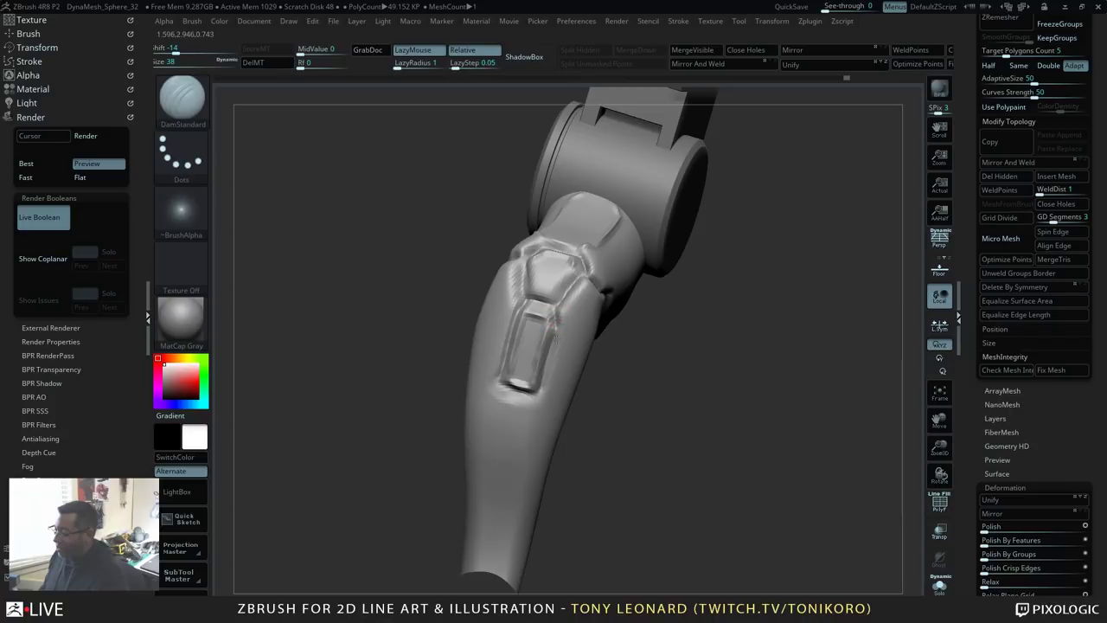
Step: Carve a seam from the rectangular panel's lower corner diagonally down and around the side of the shins
mouse_move(634, 435)
left_mouse_down()
mouse_move(537, 400)
mouse_move(460, 408)
left_mouse_up()
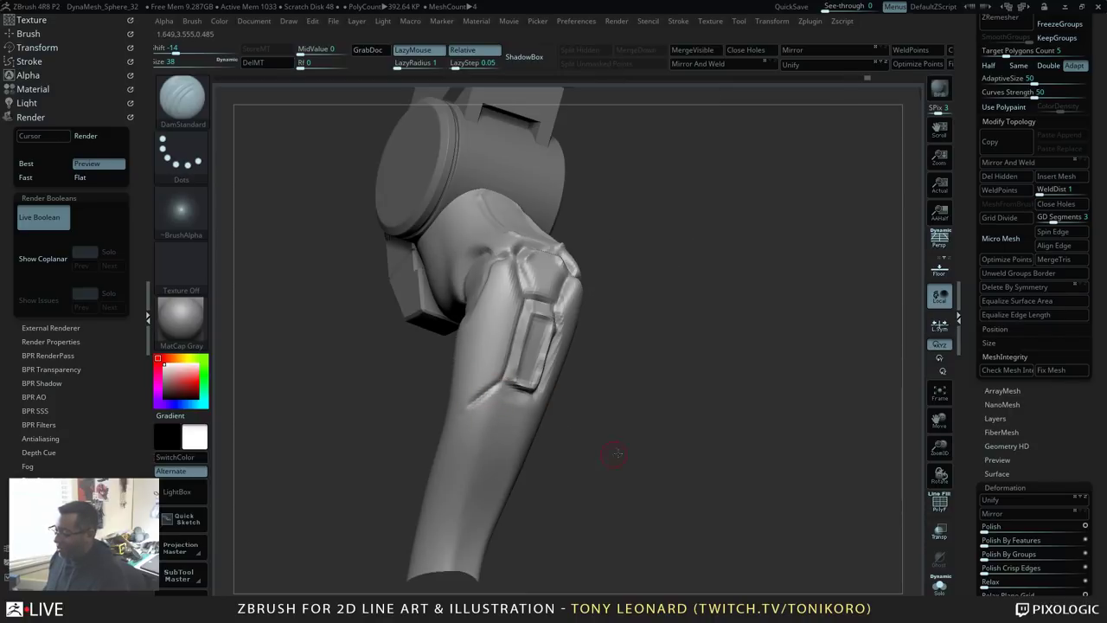
left_click_drag(615, 452, 432, 410)
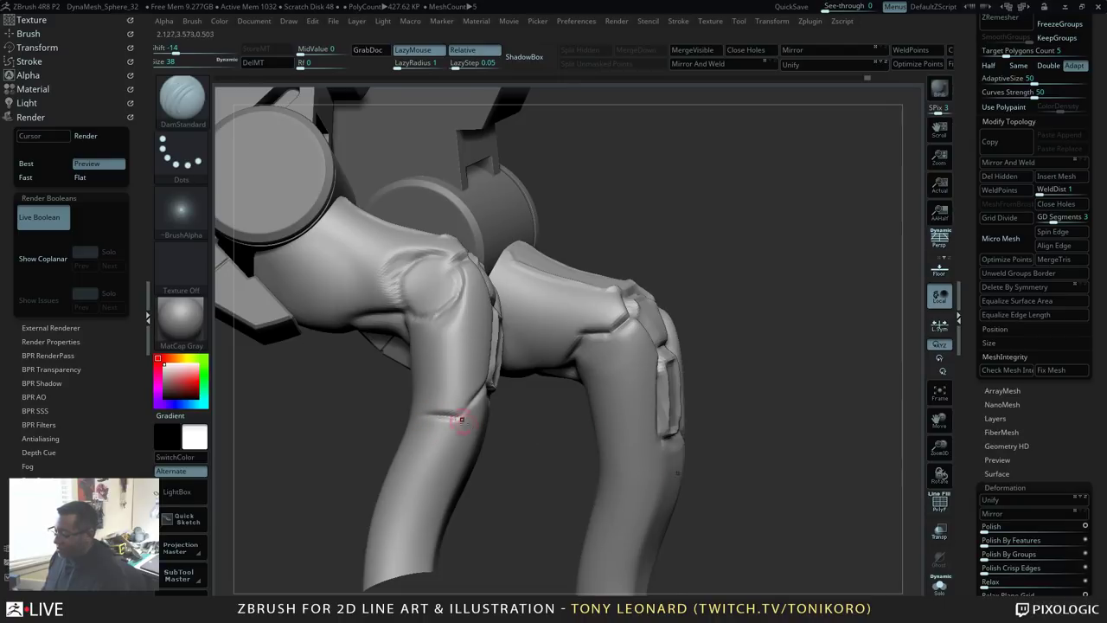
left_click_drag(545, 452, 578, 462)
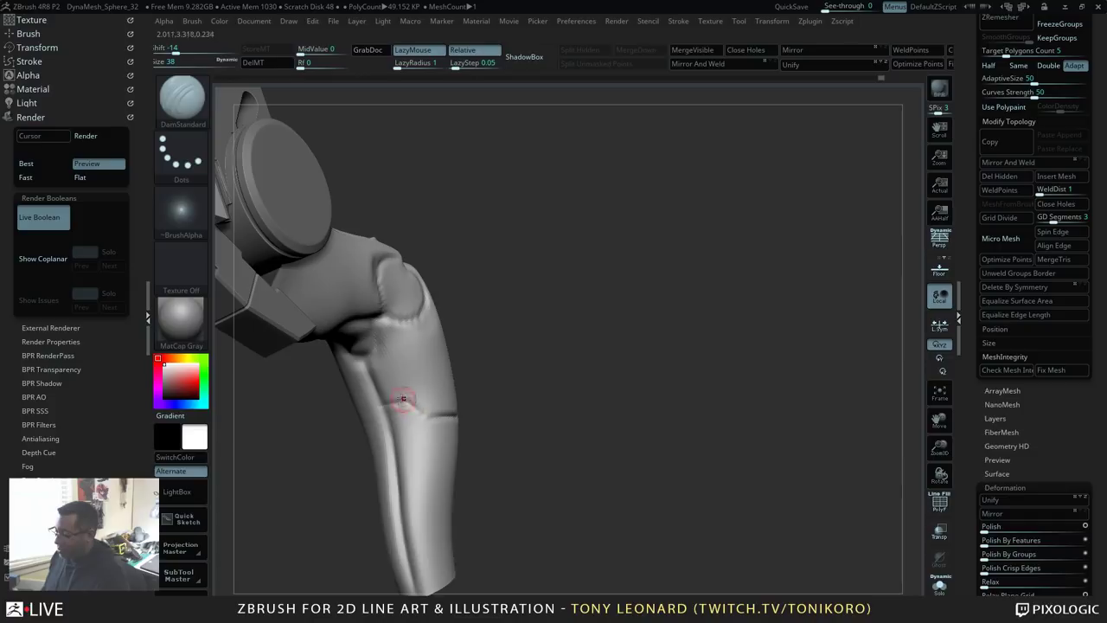
left_click_drag(617, 433, 445, 421)
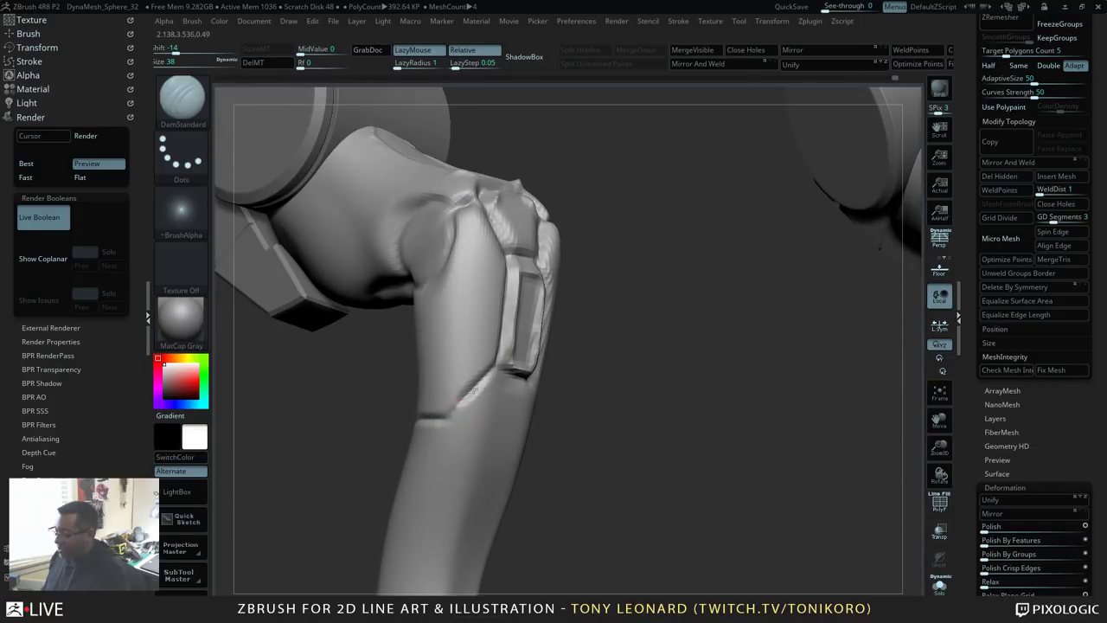
left_click_drag(648, 441, 608, 411)
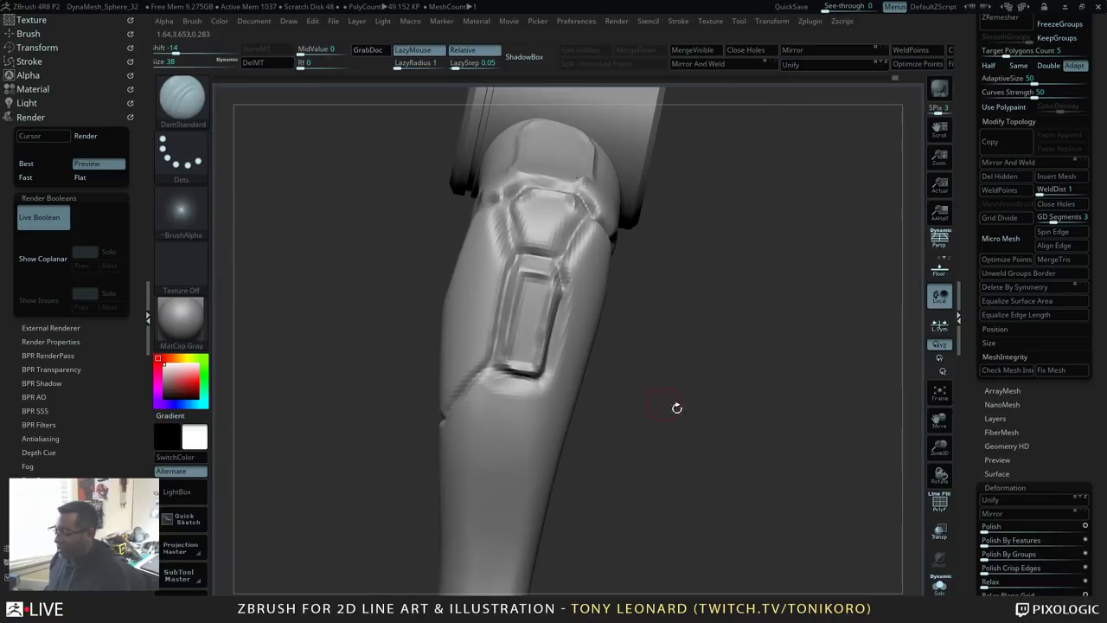
left_click_drag(676, 407, 678, 475)
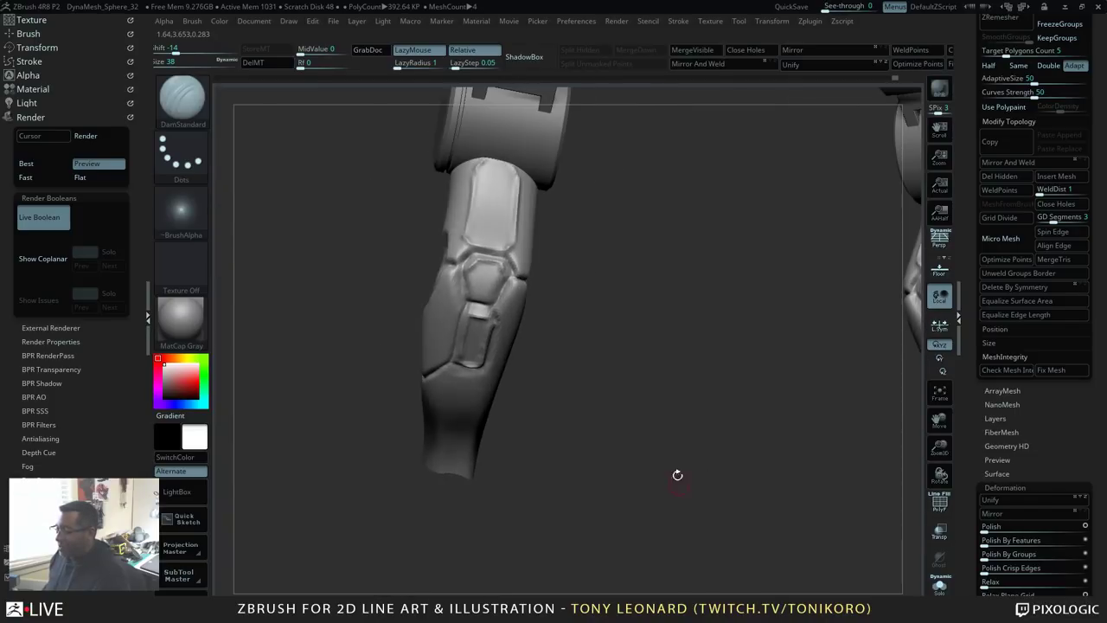
Step: Build up the angular knee plate and the upper end of the rectangular panel with the Clay brush at draw size 67
key("b")
left_click(346, 252)
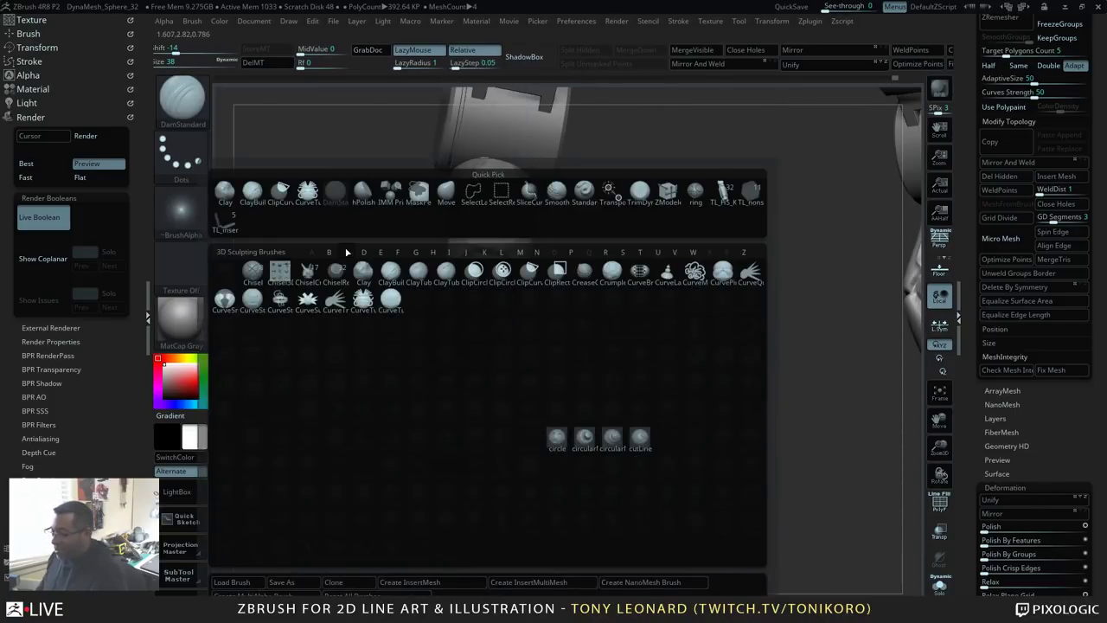
left_click(363, 275)
mouse_move(638, 364)
left_mouse_down()
mouse_move(470, 268)
mouse_move(486, 253)
left_mouse_up()
key("s")
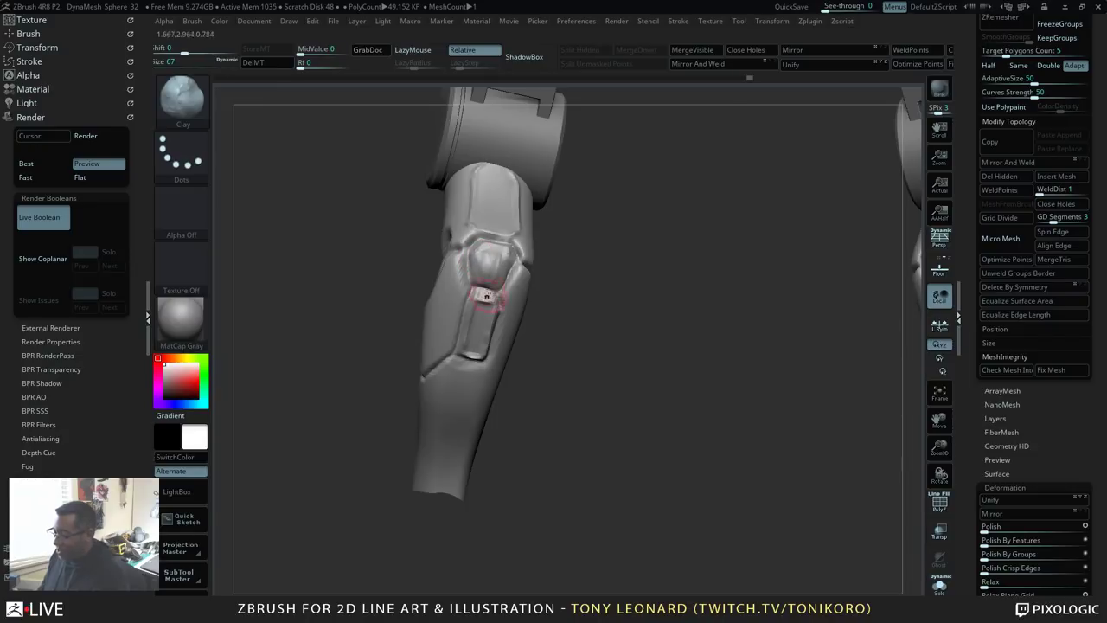
Step: Flatten the angular knee plate with the hPolish brush at draw size 67, then refine its facets at size 33
key("b")
key("h")
key("p")
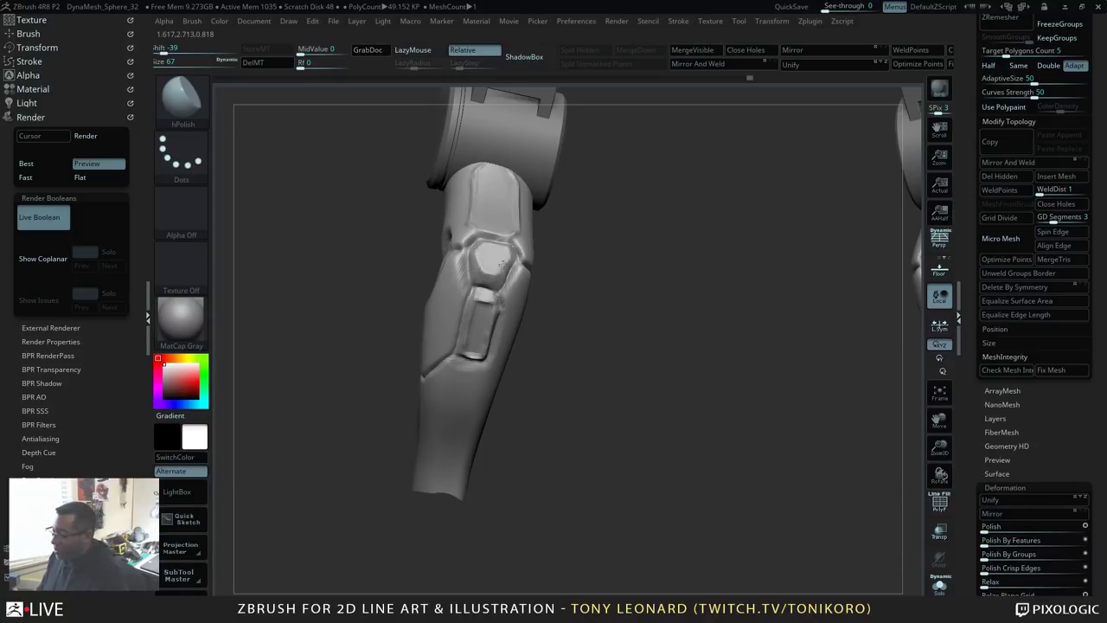
mouse_move(678, 402)
left_mouse_down()
mouse_move(667, 360)
mouse_move(684, 423)
left_mouse_up()
key("s")
left_click_drag(473, 257, 453, 250)
key("s")
key("s")
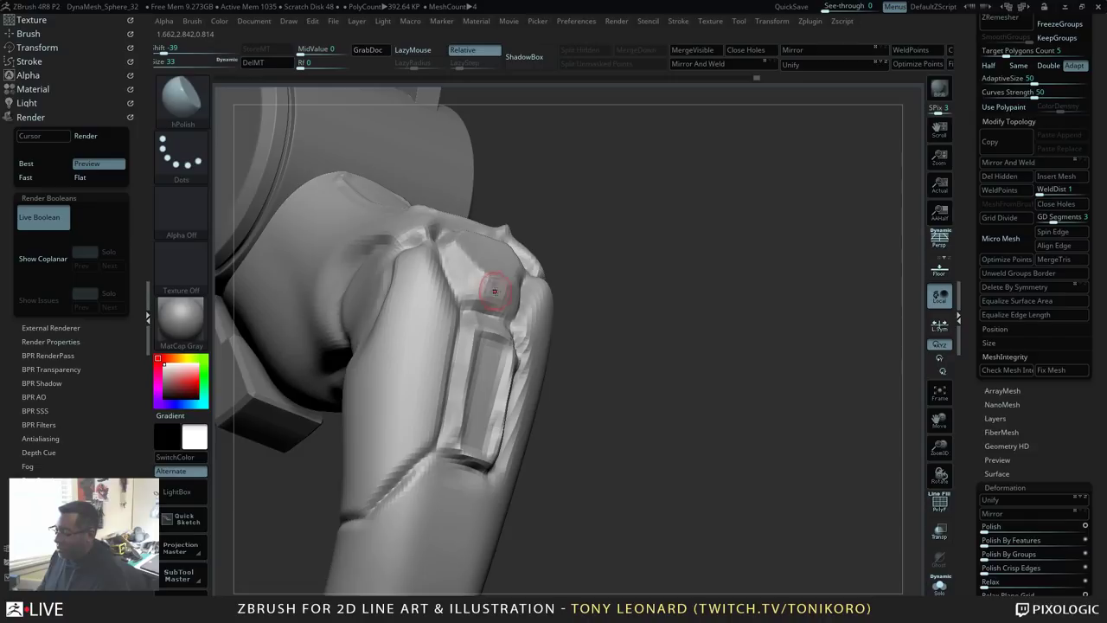
Step: Flatten and sharpen the faces and borders of the rectangular shin panels with the hPolish brush at draw size 33
mouse_move(635, 284)
left_mouse_down()
mouse_move(537, 284)
mouse_move(521, 306)
left_mouse_up()
left_click_drag(715, 494, 725, 490)
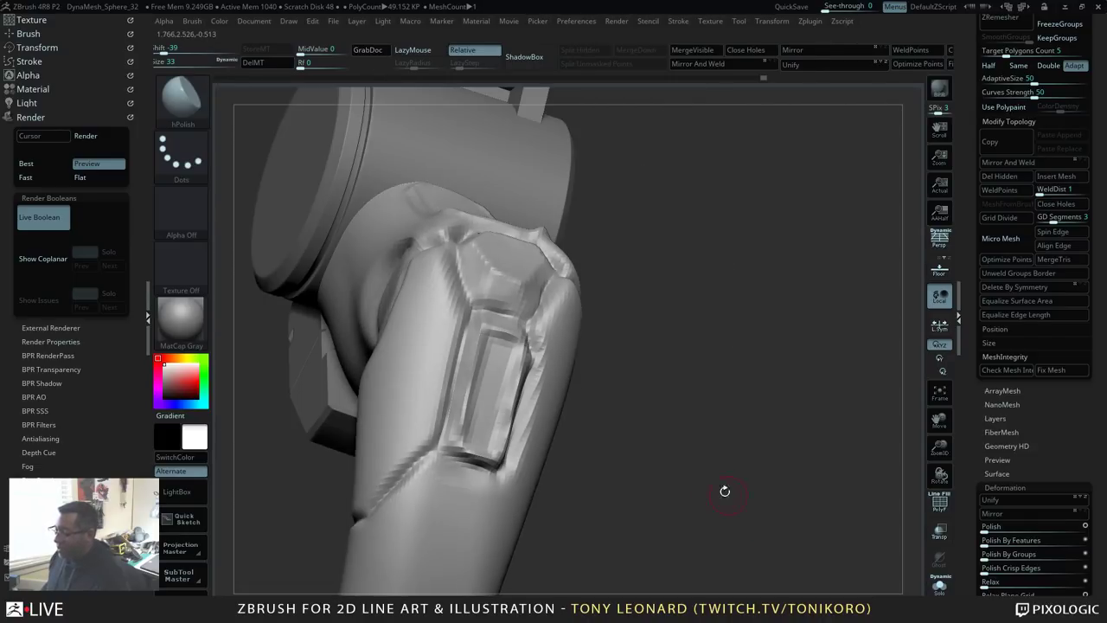
mouse_move(717, 452)
left_mouse_down()
mouse_move(719, 425)
mouse_move(724, 438)
left_mouse_up()
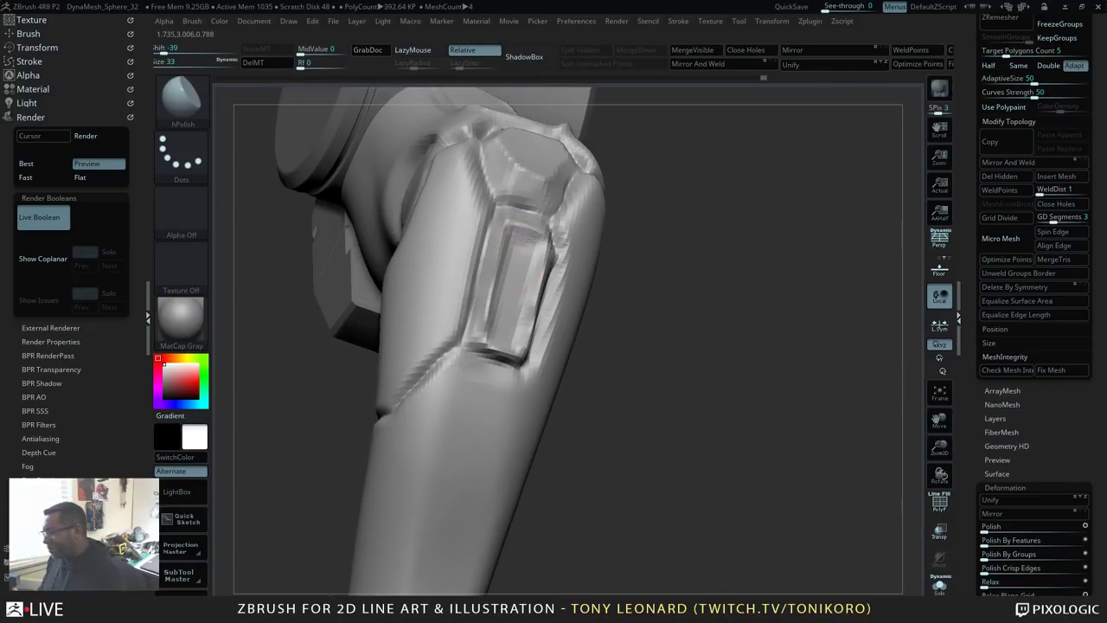
left_click_drag(723, 346, 734, 433)
left_click_drag(690, 391, 705, 409, "alt")
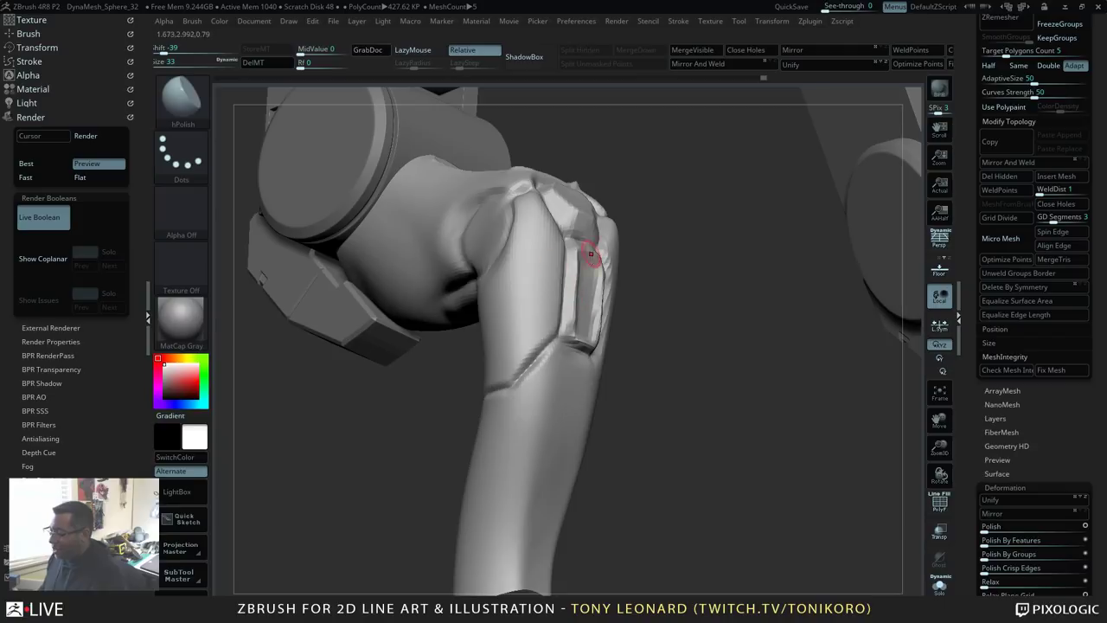
left_click_drag(652, 337, 672, 219)
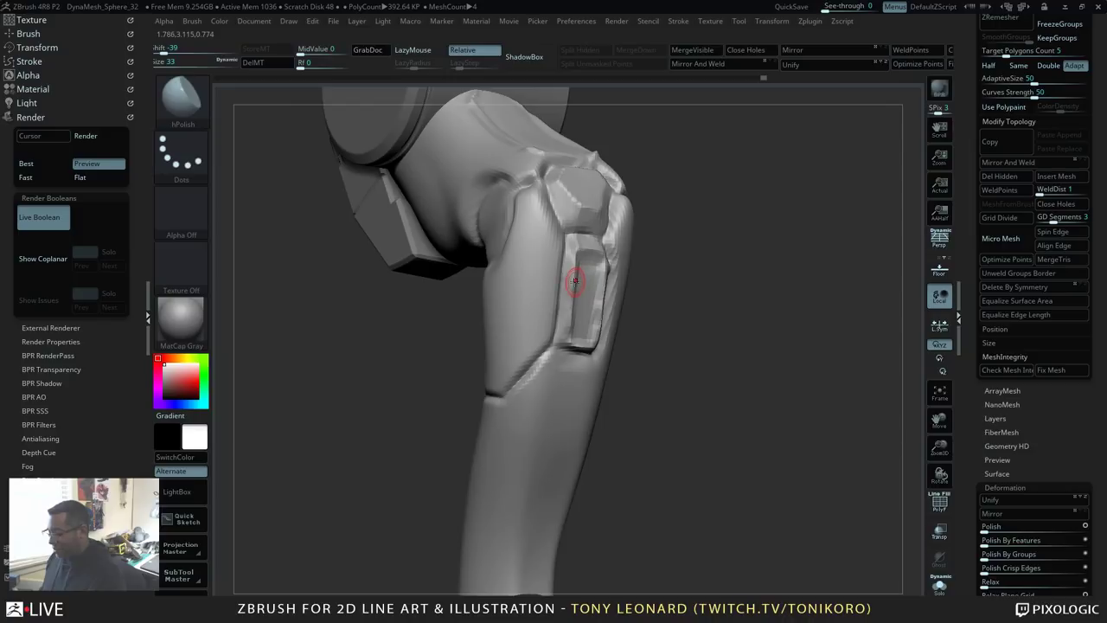
Step: Fill out the recessed center of the rectangular shin panels with the Clay brush at draw size 67
key("b")
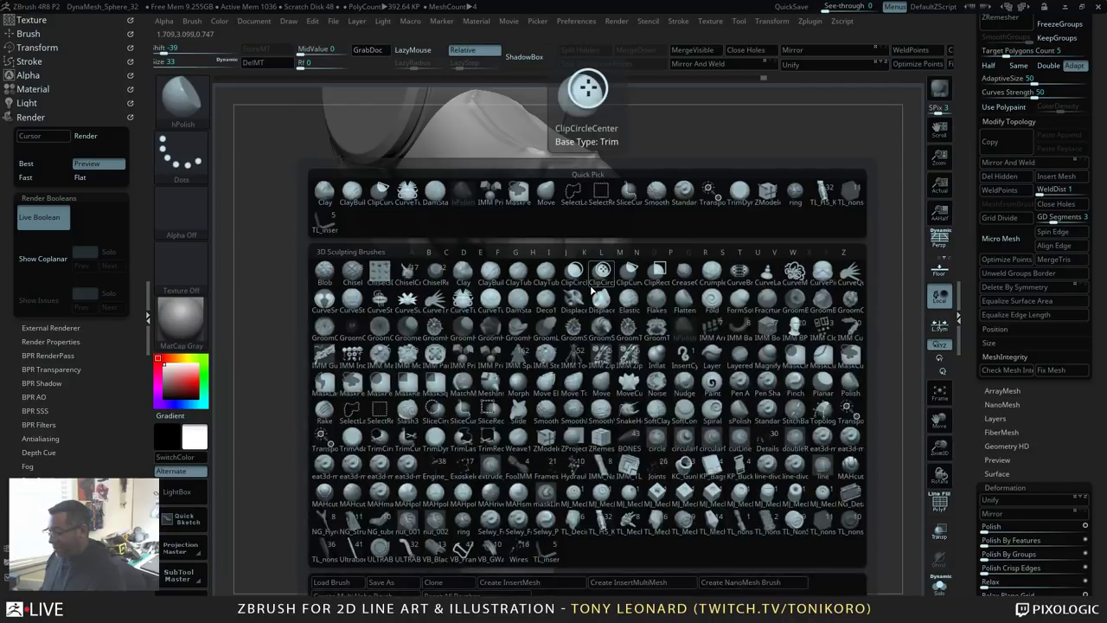
key("c")
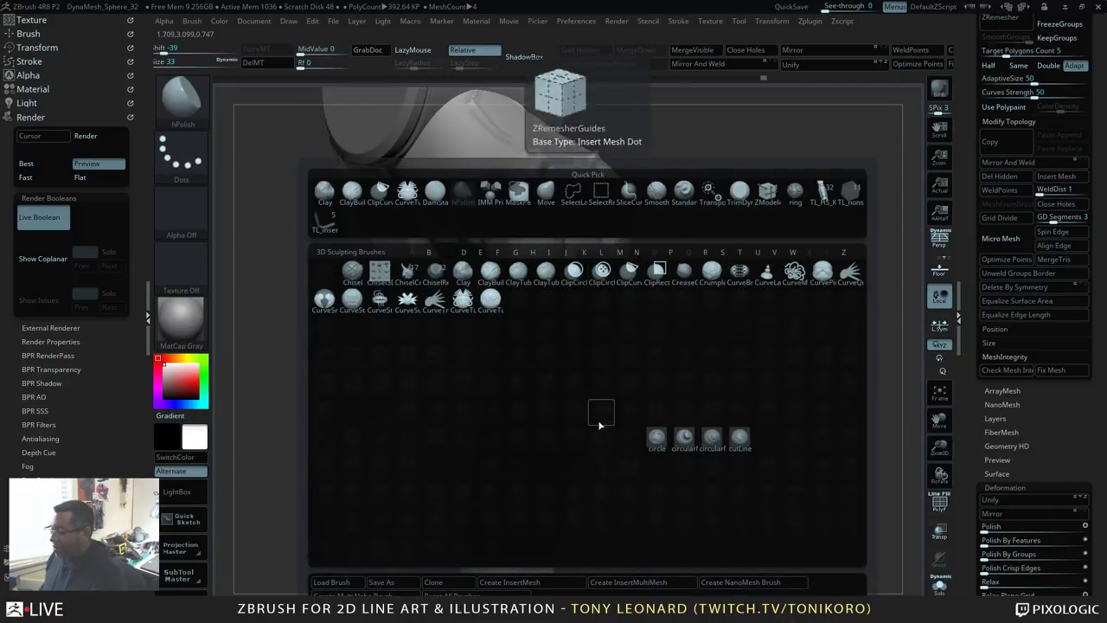
left_click(472, 270)
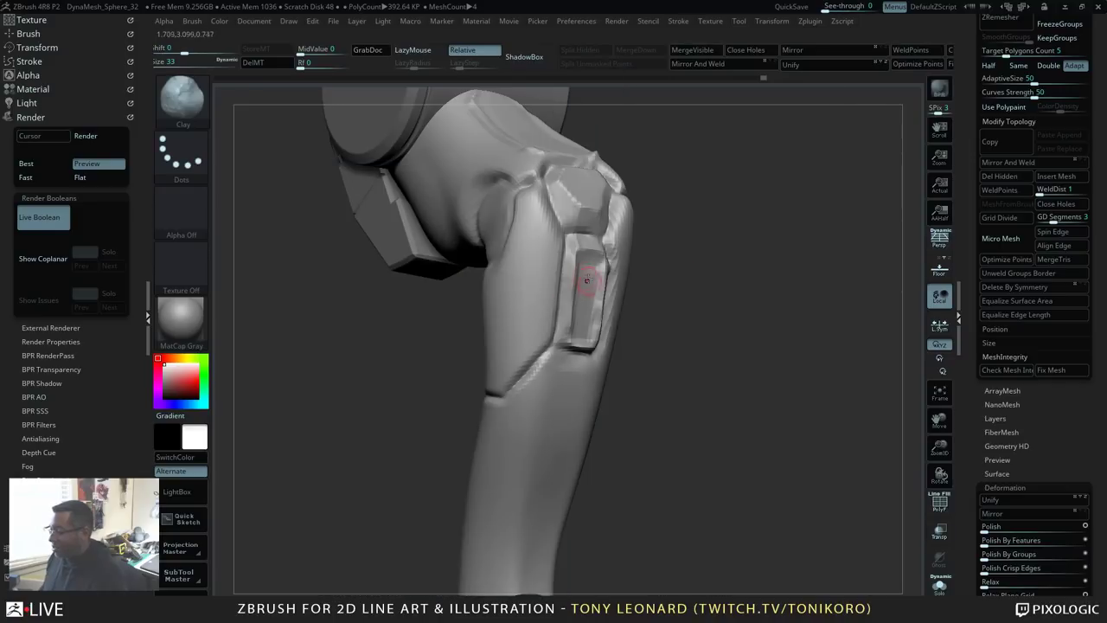
key("s")
mouse_move(588, 278)
left_mouse_down()
mouse_move(585, 336)
mouse_move(585, 264)
mouse_move(590, 341)
mouse_move(584, 263)
mouse_move(595, 318)
left_mouse_up()
mouse_move(786, 413)
left_mouse_down()
mouse_move(733, 416)
mouse_move(692, 313)
left_mouse_up()
Step: Flatten the built-up rectangular shin panels with the hPolish brush at draw size 67 and smooth their long edges
key("b")
key("h")
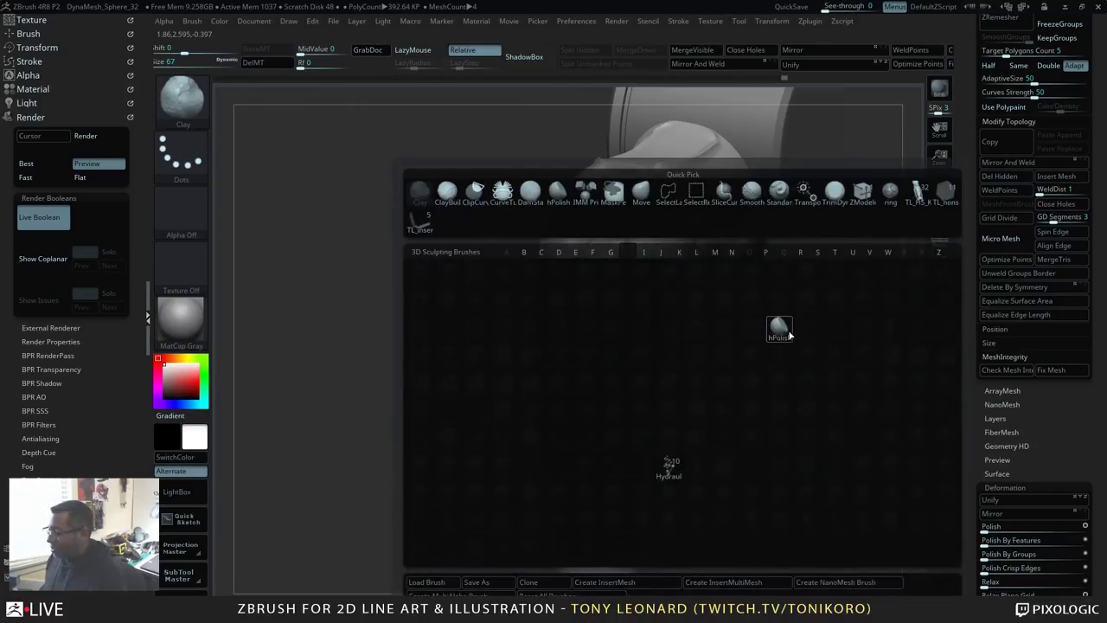
left_click(789, 335)
left_click_drag(597, 316, 592, 272)
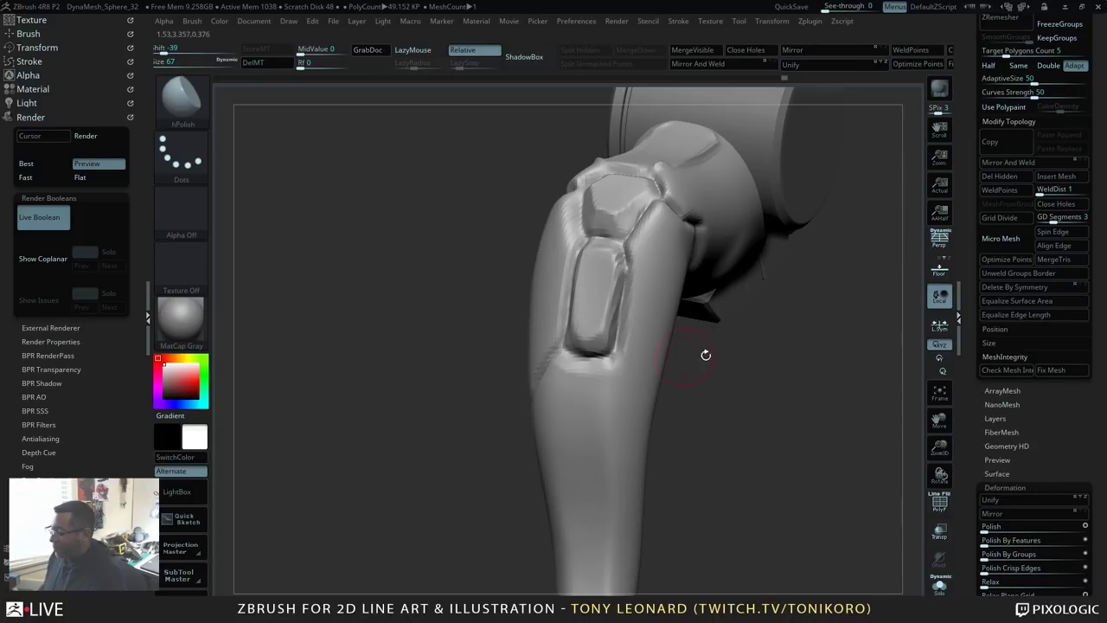
left_click_drag(684, 365, 774, 408)
left_click_drag(571, 249, 576, 339, "shift")
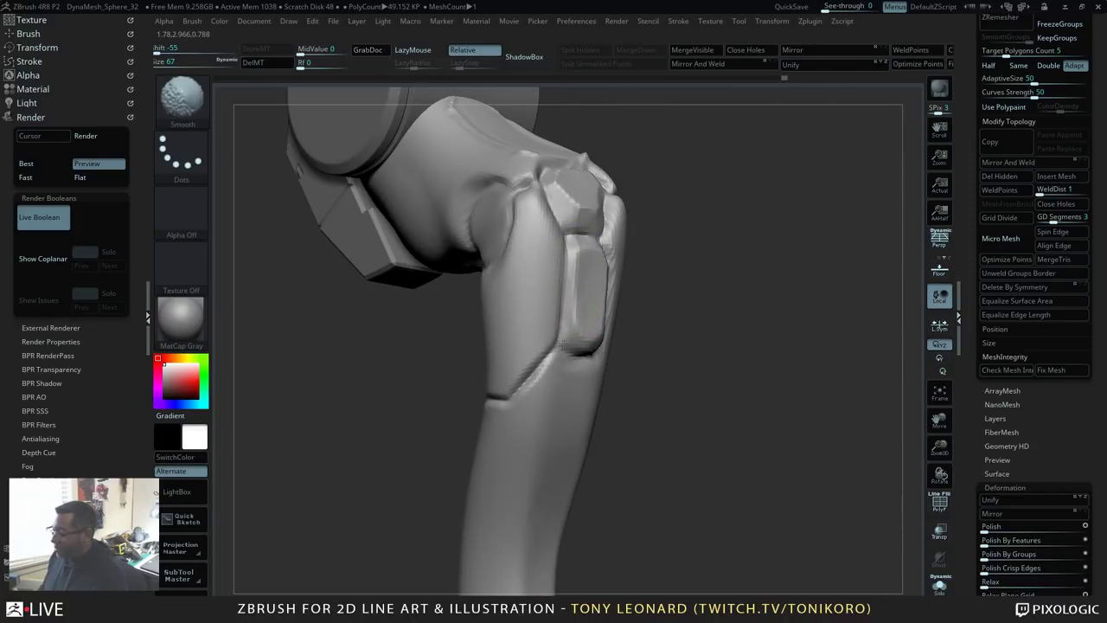
left_click_drag(692, 364, 648, 292)
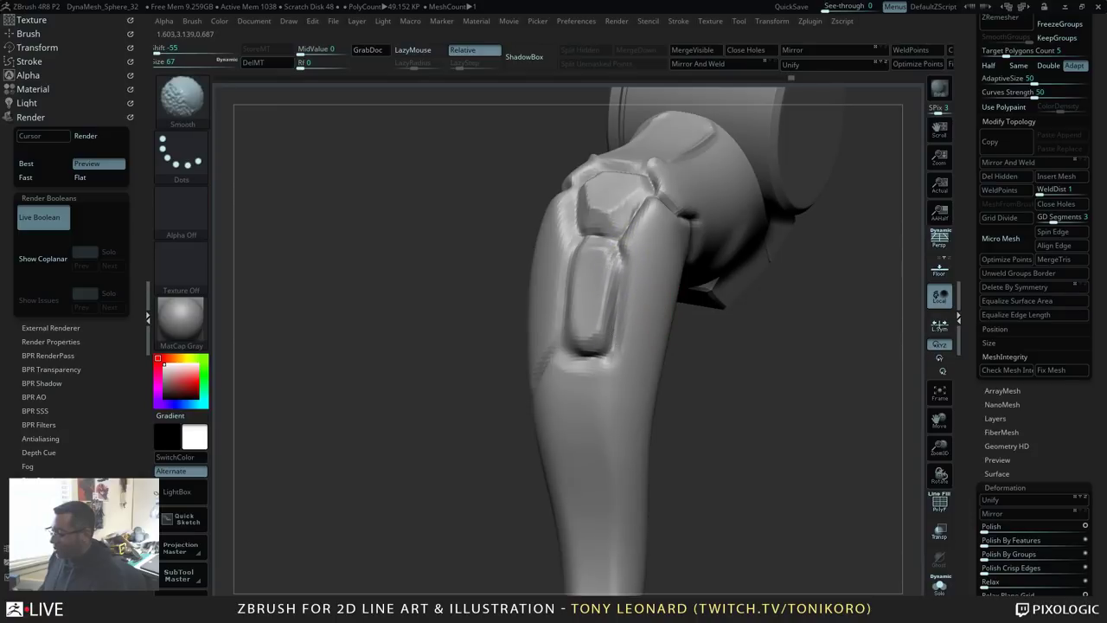
left_click_drag(766, 475, 788, 311)
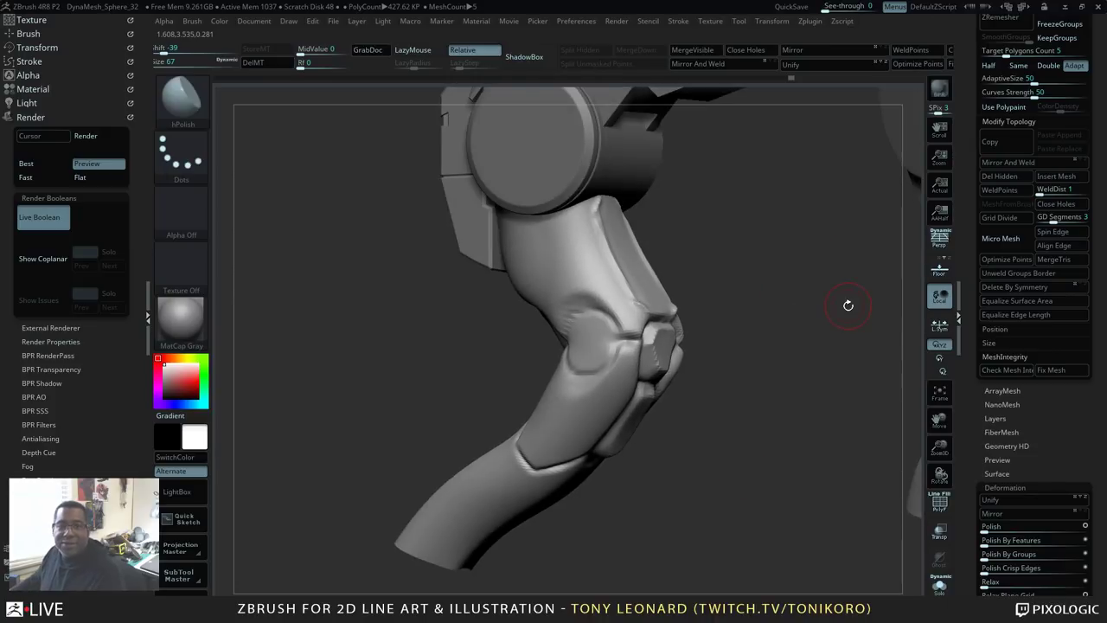
key("alt+Tab")
key("alt+Tab")
key("alt+shift+Tab")
key("alt+Tab")
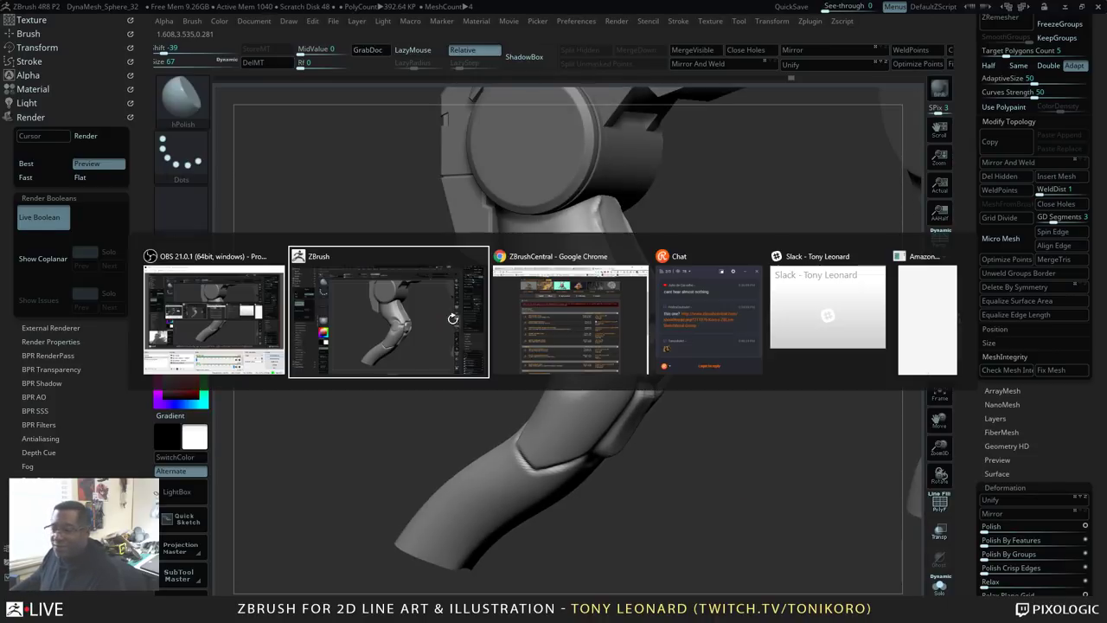
key("alt+Tab")
key("alt+shift+Tab")
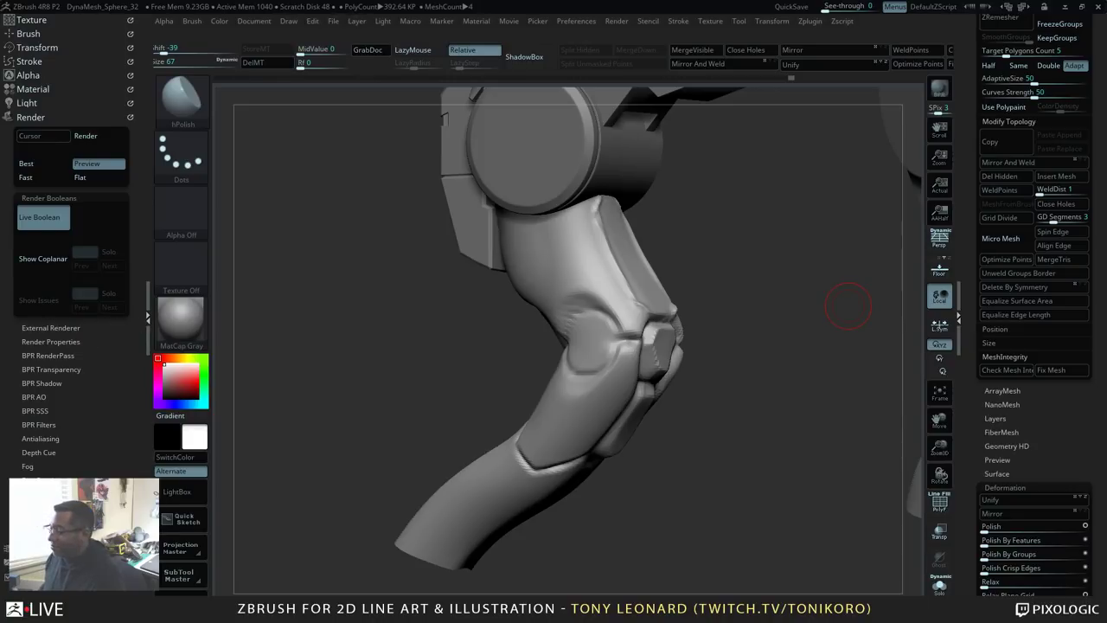
Step: Flatten the round raised disc on the outer side of the knees with hPolish at draw size 104 and smooth its rim
left_click_drag(740, 407, 752, 440)
mouse_move(897, 300)
left_mouse_down()
mouse_move(888, 320)
mouse_move(842, 349)
mouse_move(849, 332)
mouse_move(805, 372)
mouse_move(594, 268)
left_mouse_up()
key("b")
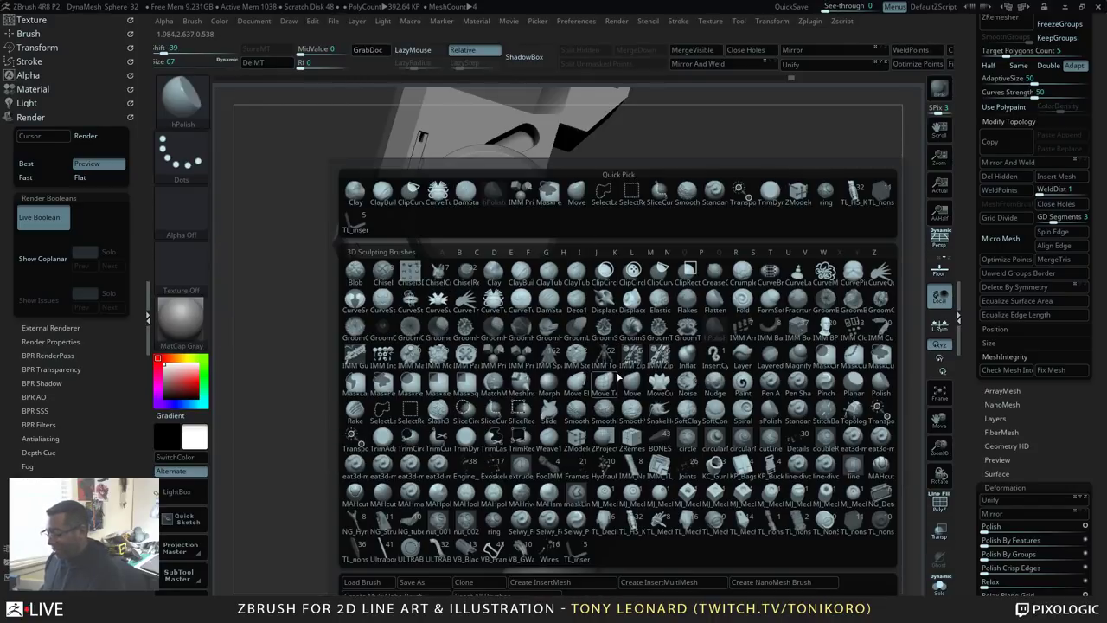
key("h")
left_click(712, 333)
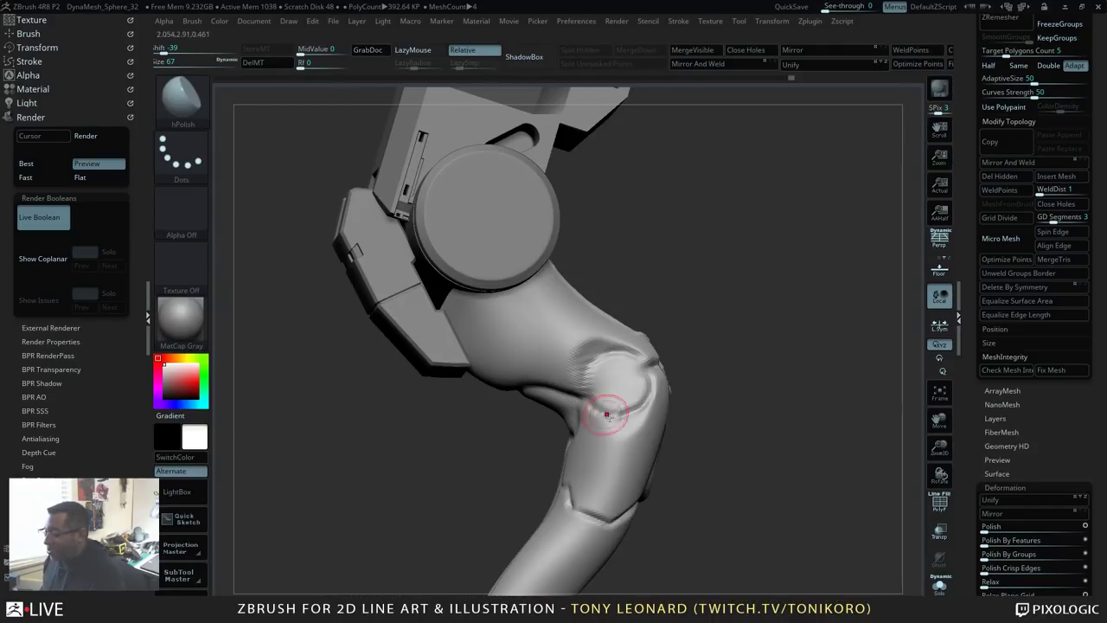
key("s")
mouse_move(616, 396)
left_mouse_down()
mouse_move(615, 370)
mouse_move(639, 385)
left_mouse_up()
left_click_drag(772, 440, 793, 442)
mouse_move(601, 399)
left_mouse_down("shift")
mouse_move(602, 379)
mouse_move(749, 413)
left_mouse_up("shift")
left_click_drag(709, 538, 681, 493)
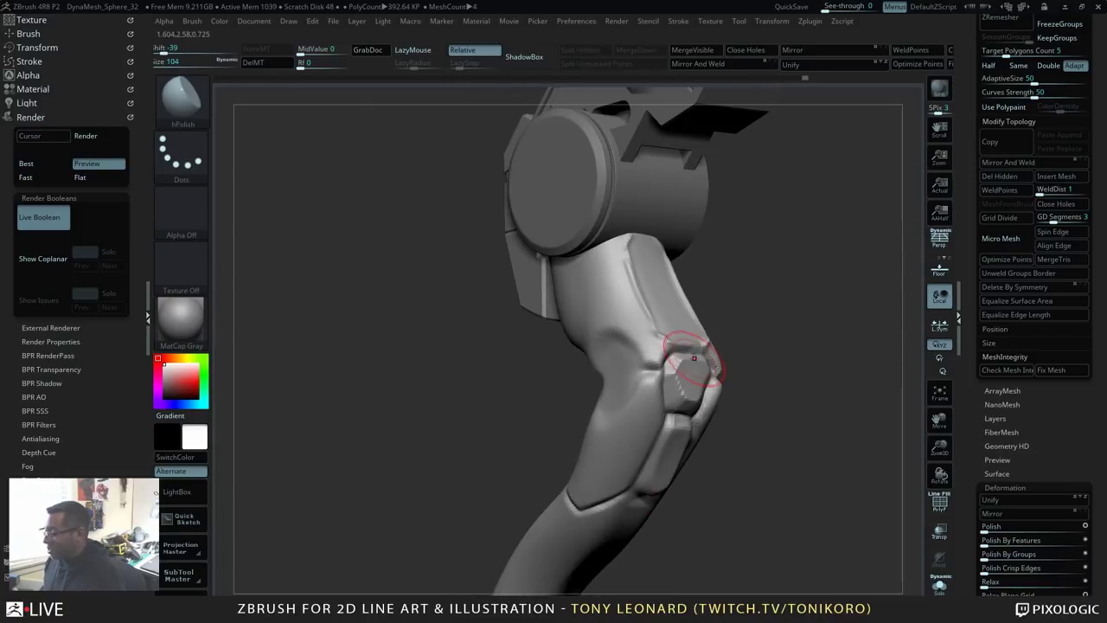
Step: Smooth the long flat panel above the angular knee plate, softening its edges and corners at draw size 104
mouse_move(803, 457)
left_mouse_down()
mouse_move(729, 462)
mouse_move(707, 448)
left_mouse_up()
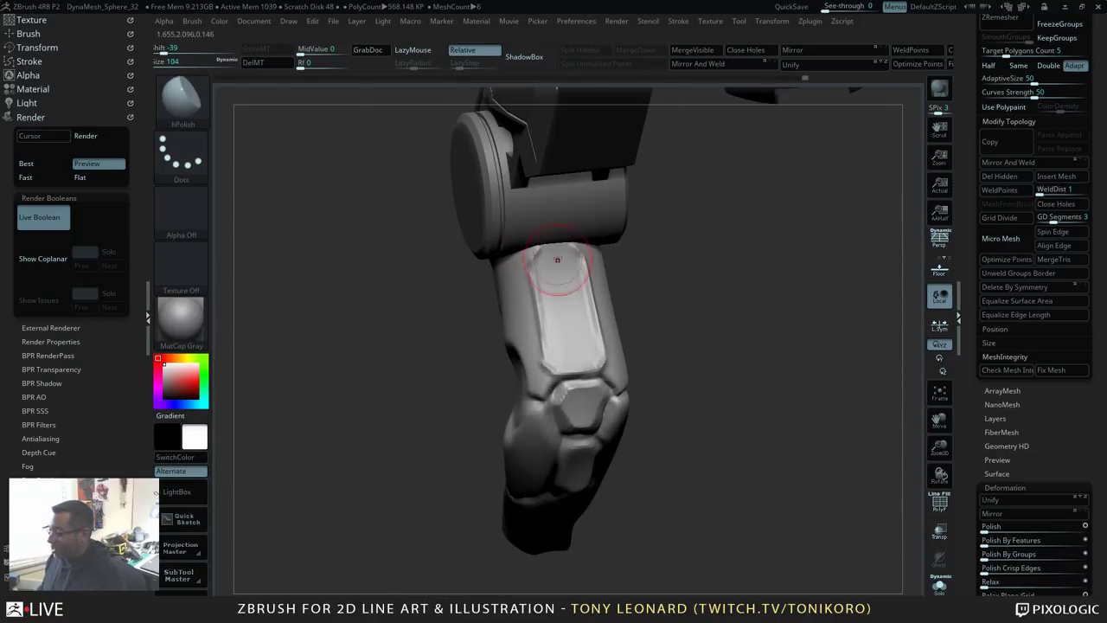
mouse_move(551, 264)
left_mouse_down("shift")
mouse_move(538, 257)
mouse_move(564, 257)
mouse_move(586, 277)
mouse_move(600, 350)
left_mouse_up("shift")
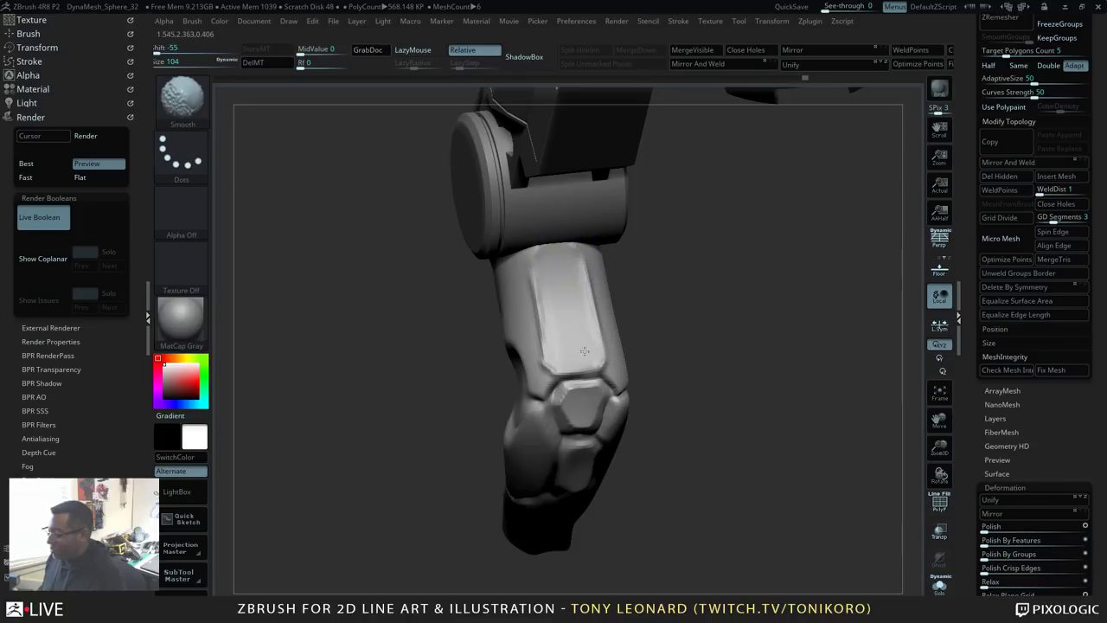
left_click_drag(551, 317, 555, 364, "shift")
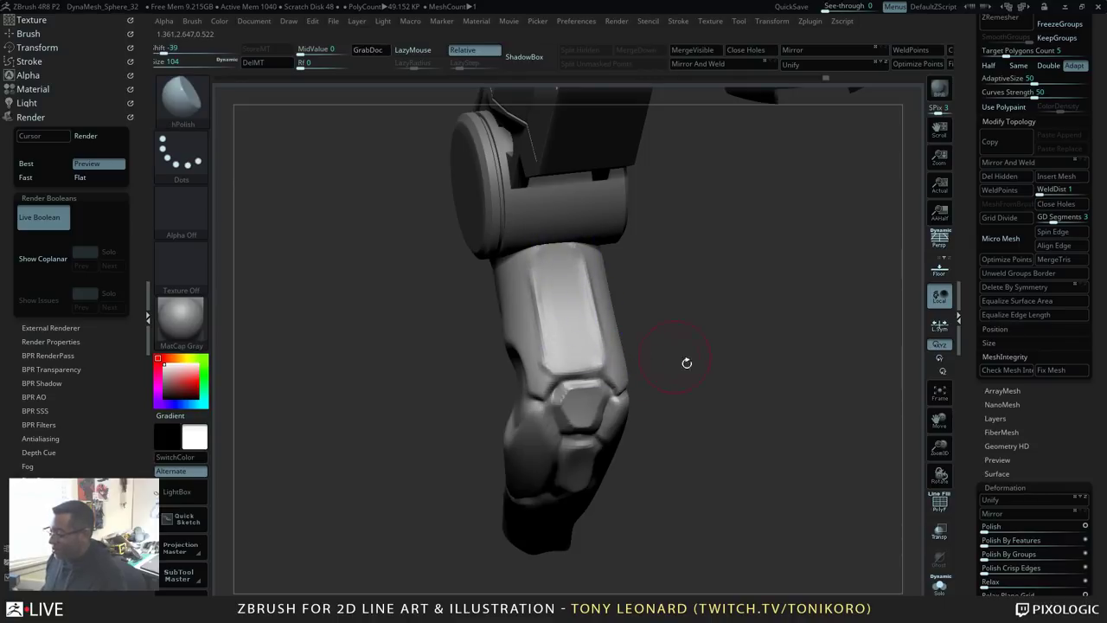
mouse_move(687, 363)
left_mouse_down()
mouse_move(739, 383)
mouse_move(758, 439)
mouse_move(747, 438)
left_mouse_up()
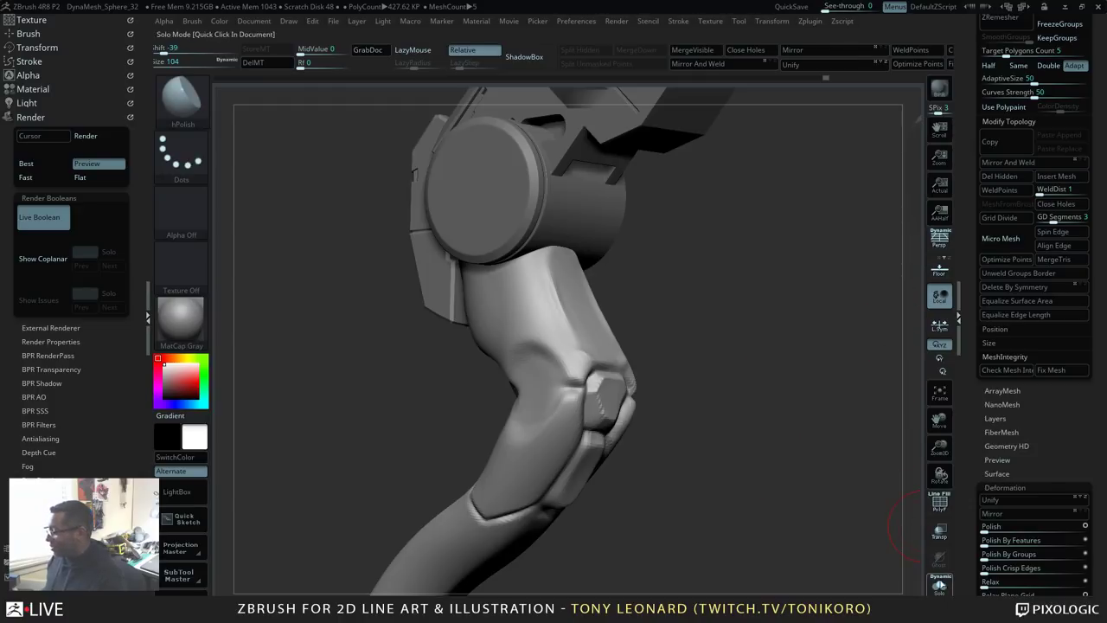
Step: Isolate the lower-leg mesh and draw a curve beside the angular knee plate with the Topology brush at draw size 43
mouse_move(749, 482)
left_mouse_down()
mouse_move(806, 416)
mouse_move(778, 410)
left_mouse_up()
key("b")
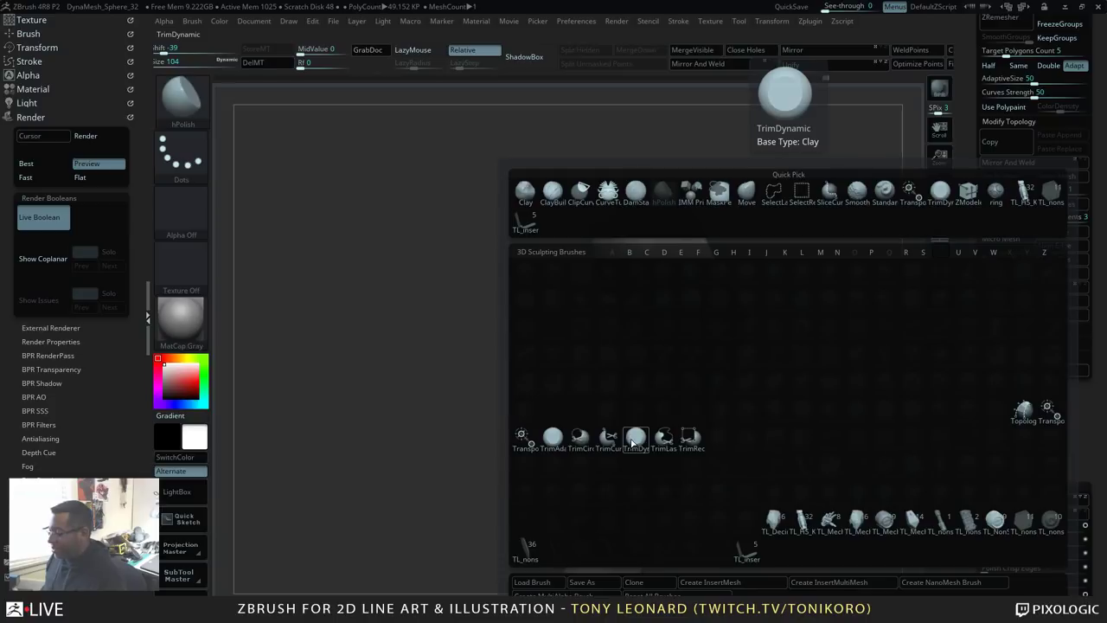
left_click(1024, 410)
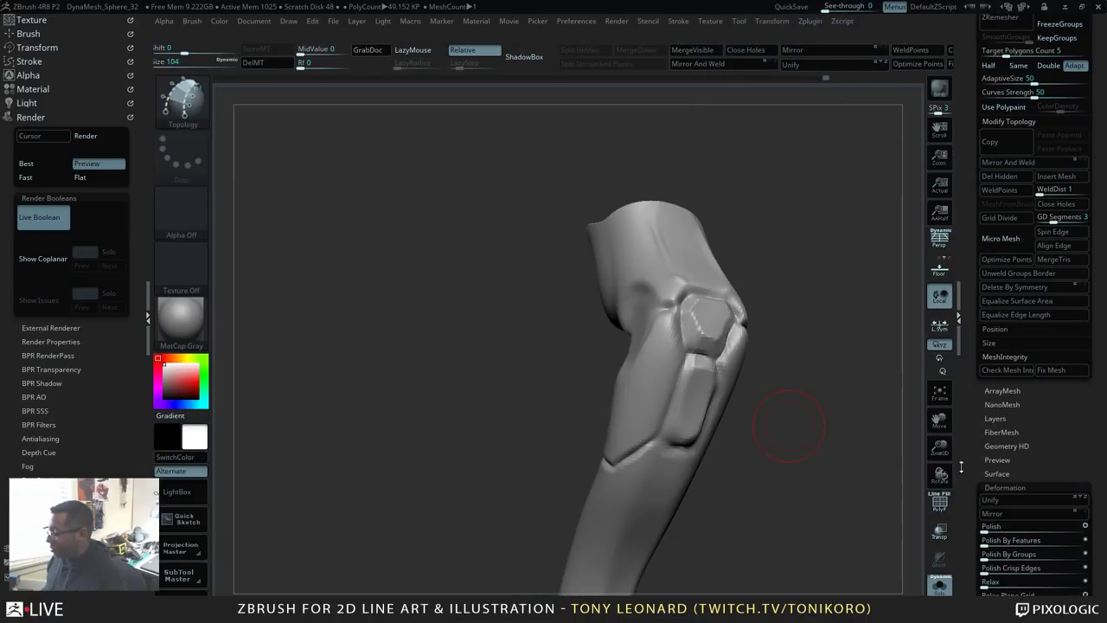
key("s")
left_click(686, 276)
mouse_move(812, 414)
left_mouse_down()
mouse_move(843, 388)
mouse_move(873, 482)
mouse_move(833, 425)
mouse_move(812, 423)
mouse_move(841, 411)
left_mouse_up()
left_click_drag(559, 294, 569, 356, "ctrl+shift")
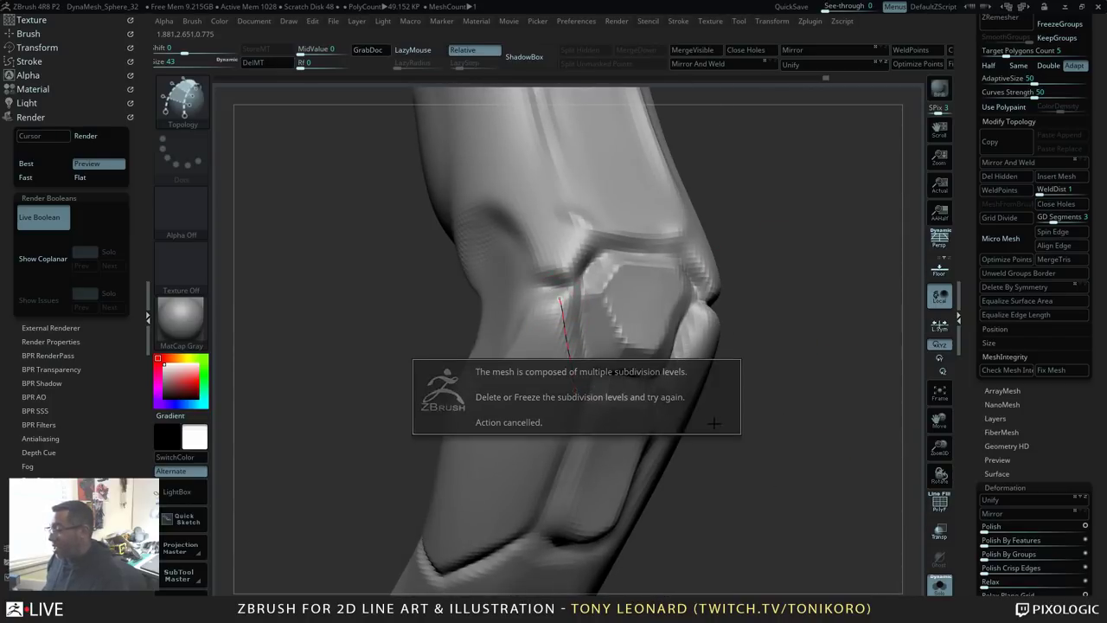
left_click_drag(882, 447, 841, 487)
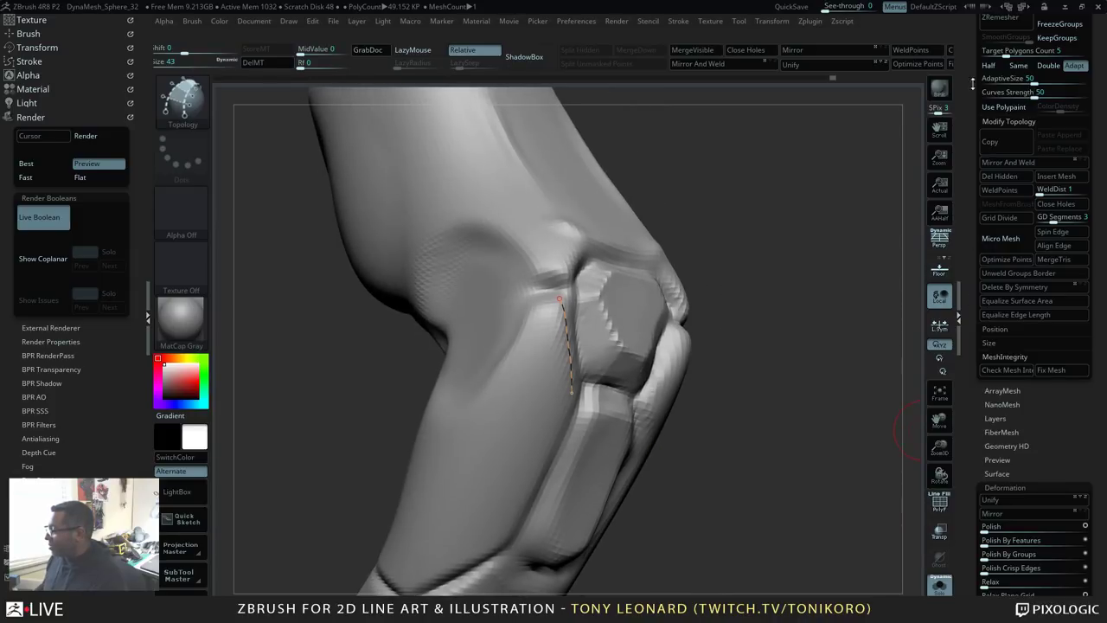
Step: Delete the lower subdivision levels of the lower-leg mesh
left_click_drag(966, 210, 966, 273)
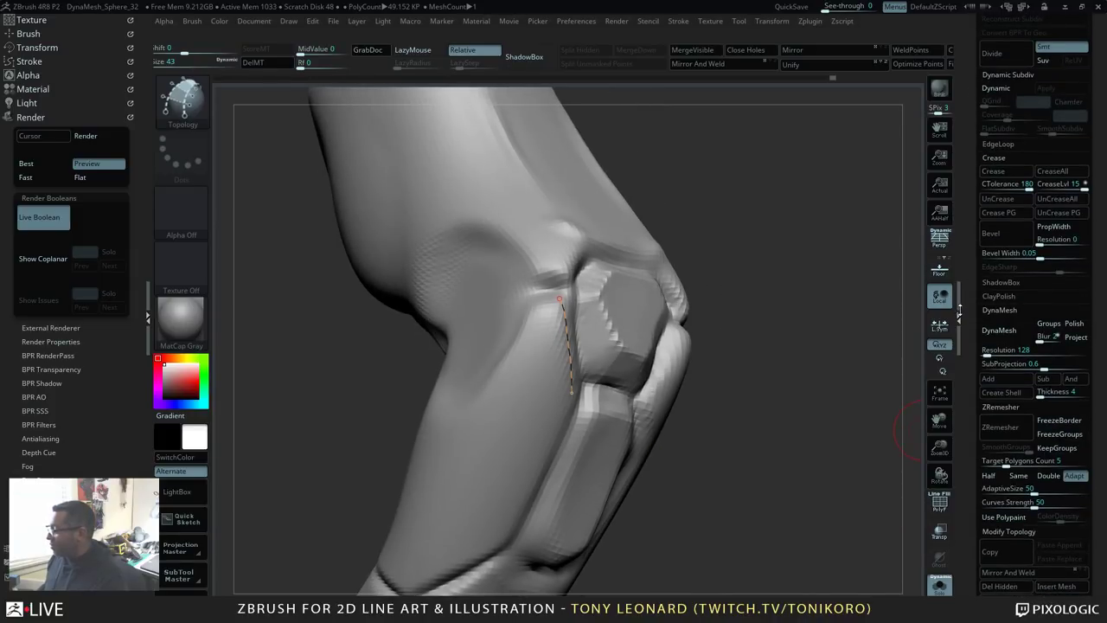
left_click_drag(959, 311, 959, 316)
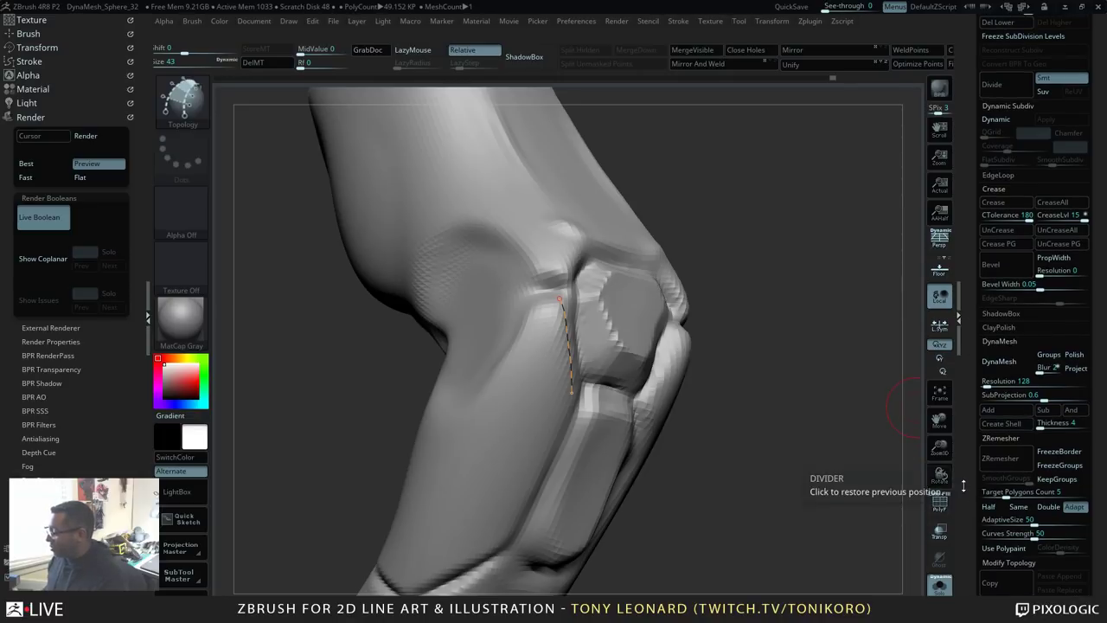
left_click(1001, 438)
left_click_drag(971, 198, 971, 259)
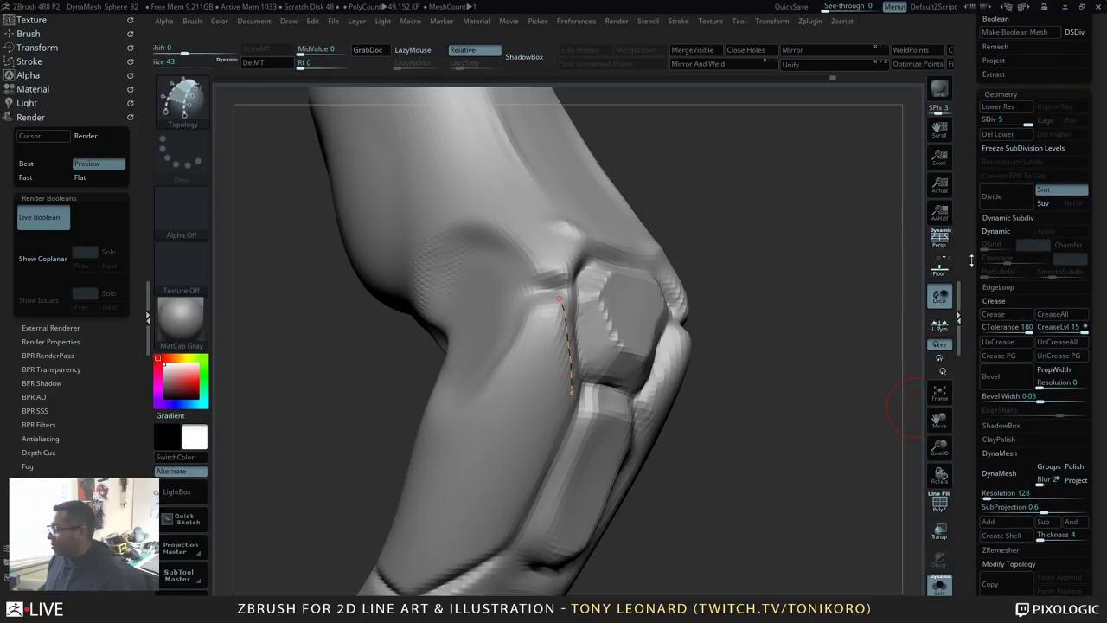
left_click(997, 135)
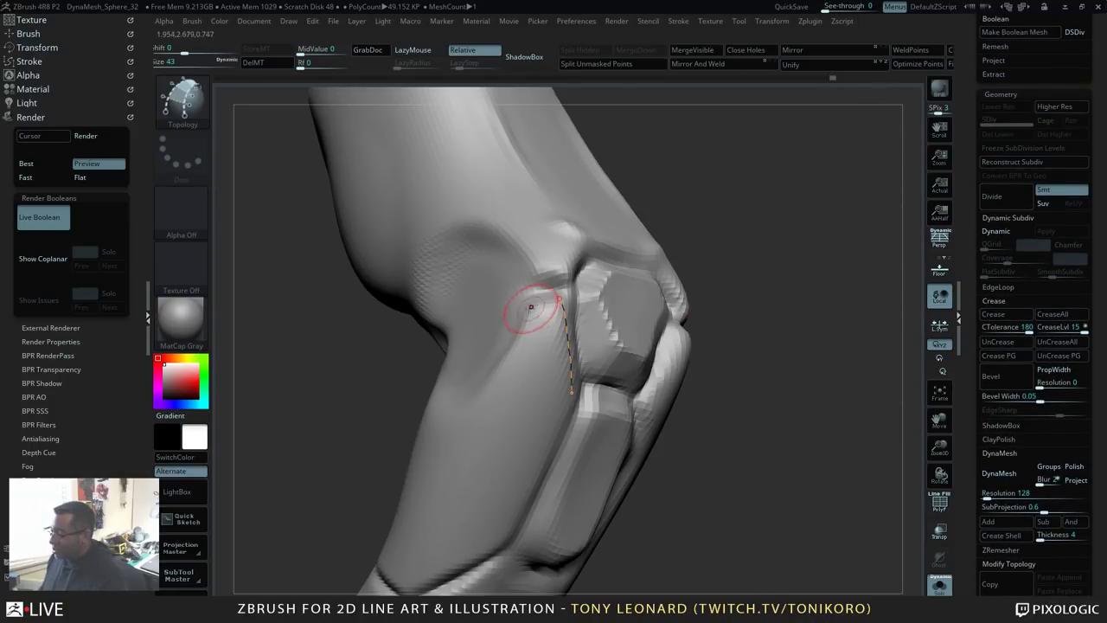
Step: Draw Topology curves at draw size 43 for the panel's upper faces beside the angular knee plate, with one edge running down beside the shin plate
left_click_drag(520, 305, 586, 304)
left_click_drag(800, 441, 640, 372)
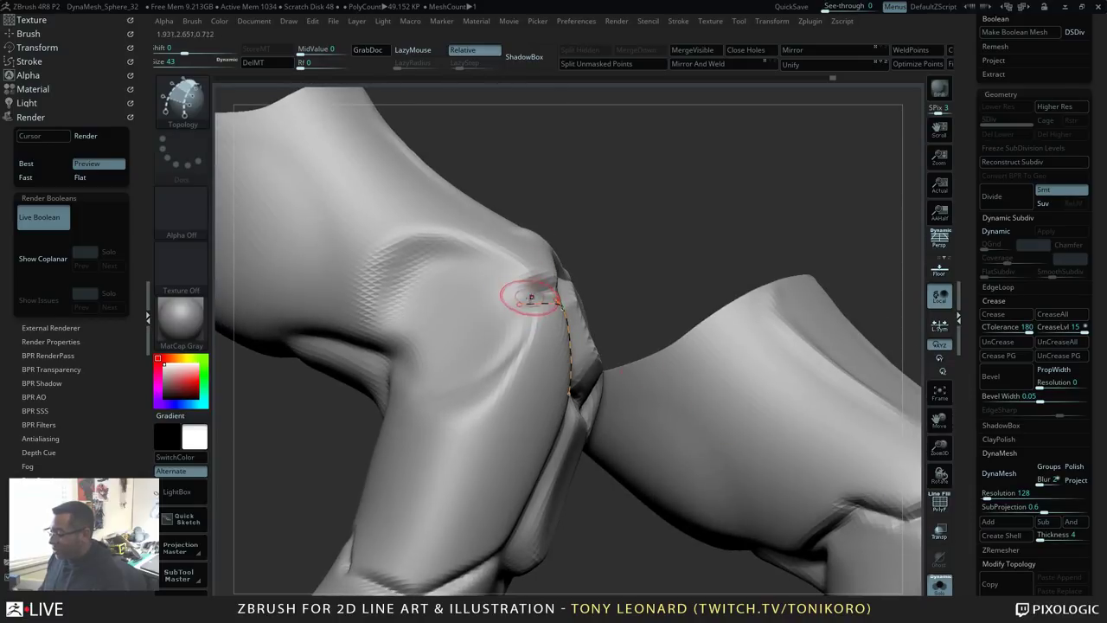
left_click_drag(724, 205, 603, 292)
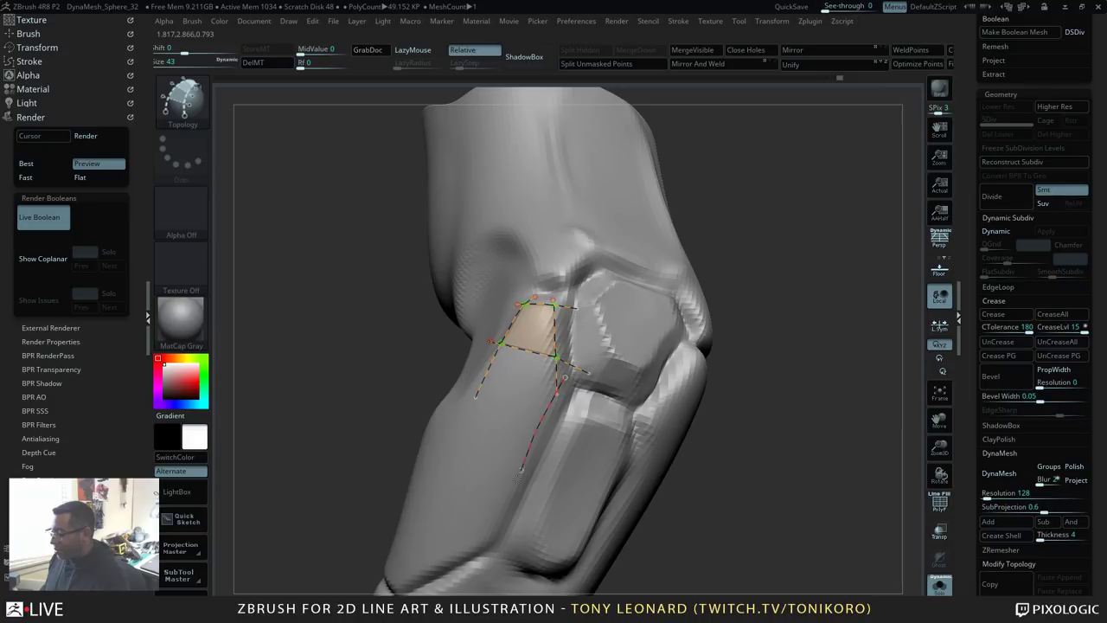
left_click_drag(758, 461, 539, 348)
left_click_drag(509, 314, 617, 354)
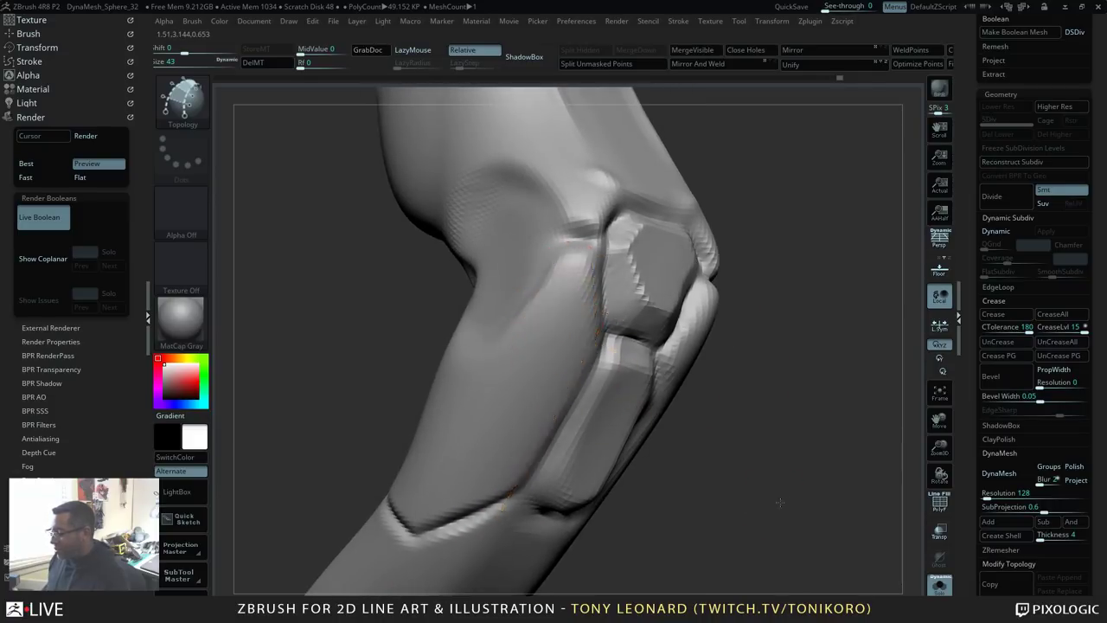
left_click_drag(780, 502, 847, 498)
left_click_drag(566, 372, 581, 385)
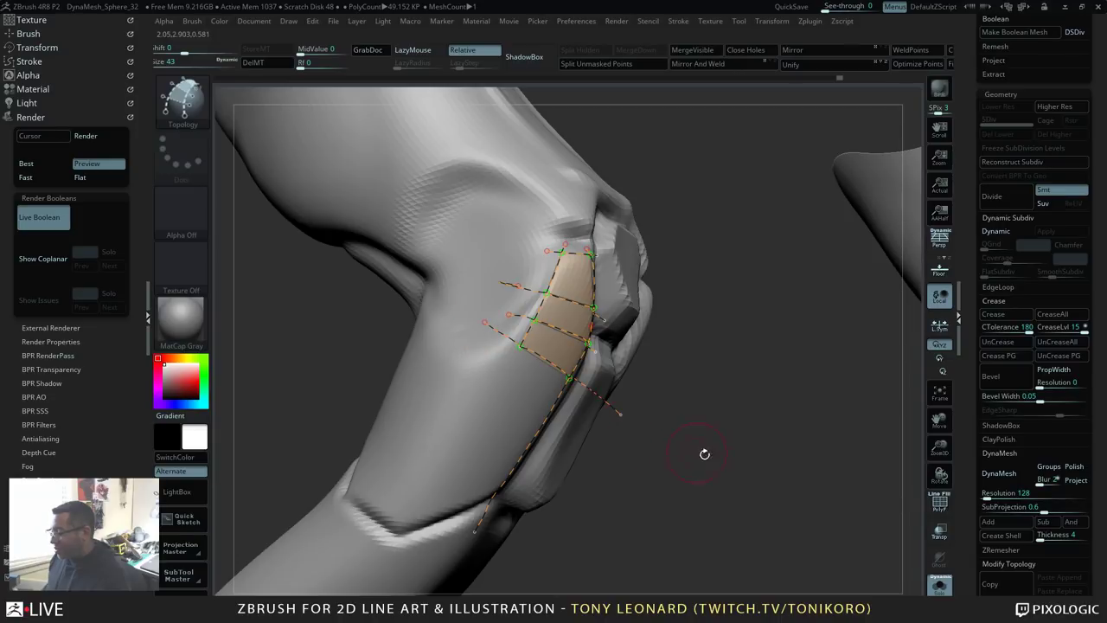
Step: Extend the panel outline from its lower rear corner towards the calf and draw a long curve down the calf past the lower groove
mouse_move(705, 454)
left_mouse_down()
mouse_move(774, 519)
mouse_move(779, 493)
left_mouse_up()
key("bracketleft")
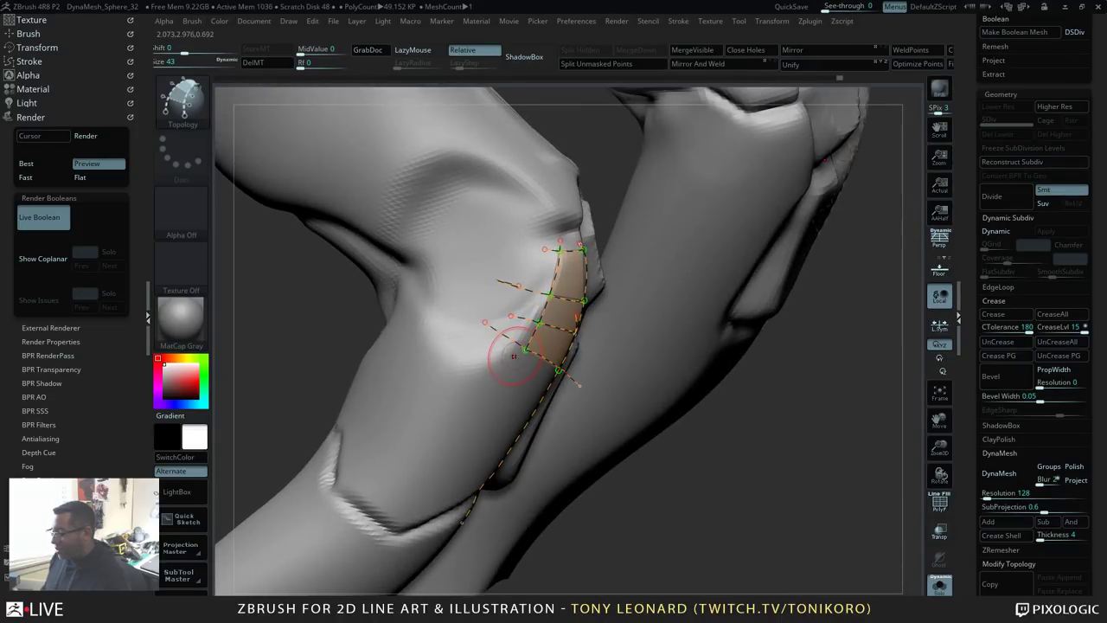
key("bracketright")
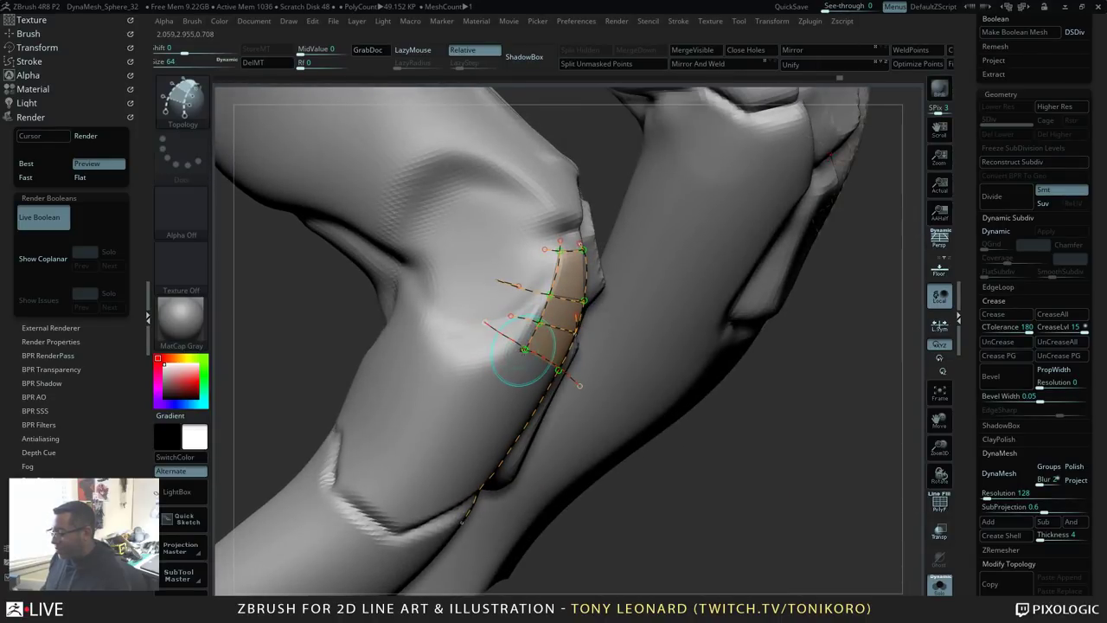
left_click_drag(778, 517, 736, 459)
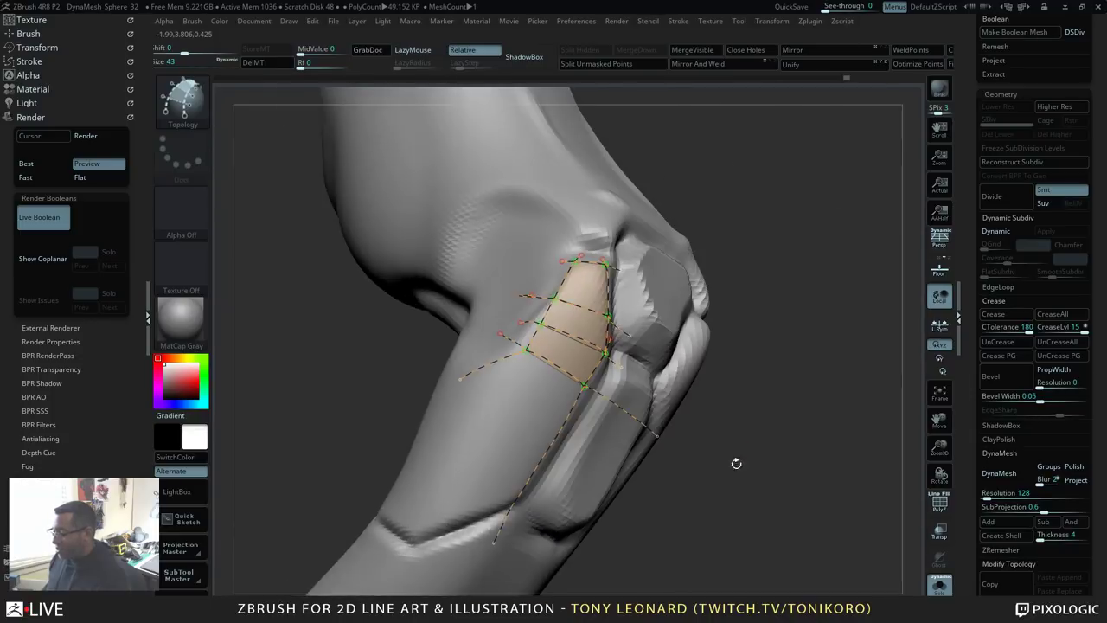
key("bracketleft")
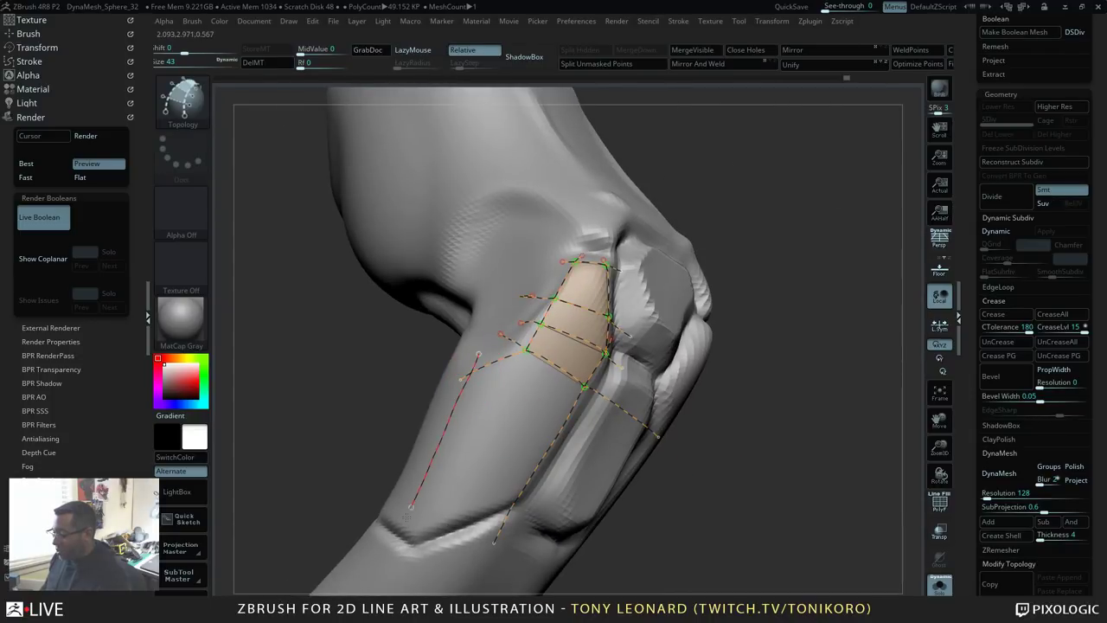
left_click_drag(778, 520, 736, 512)
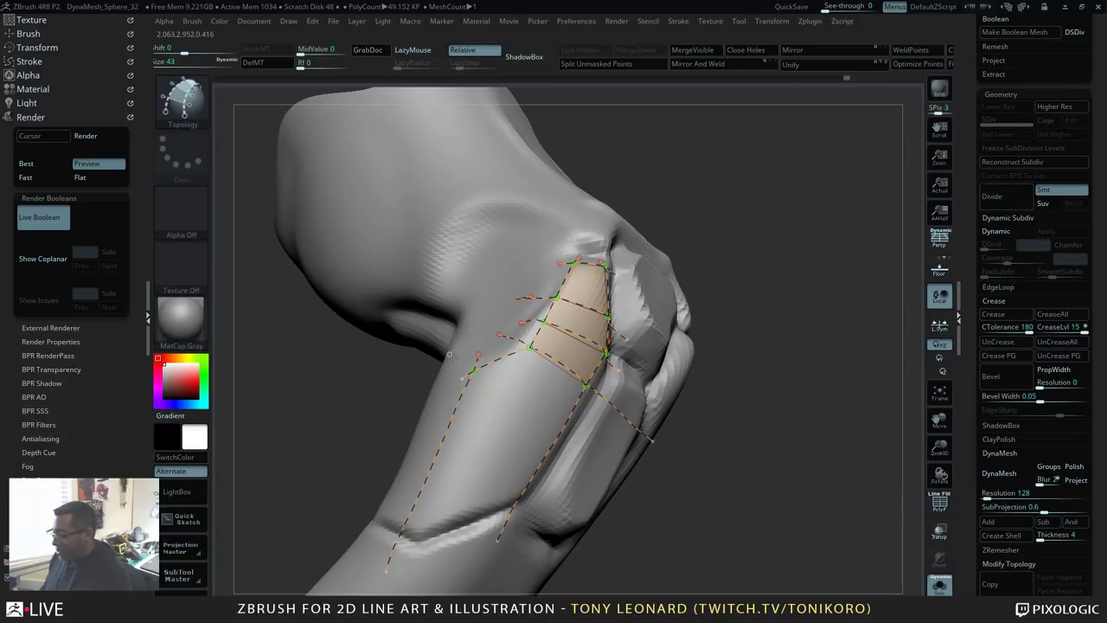
Step: Draw three cross curves between the calf curve and the shin-side curve to fill the panel's middle and lower faces
left_click_drag(680, 484, 469, 444)
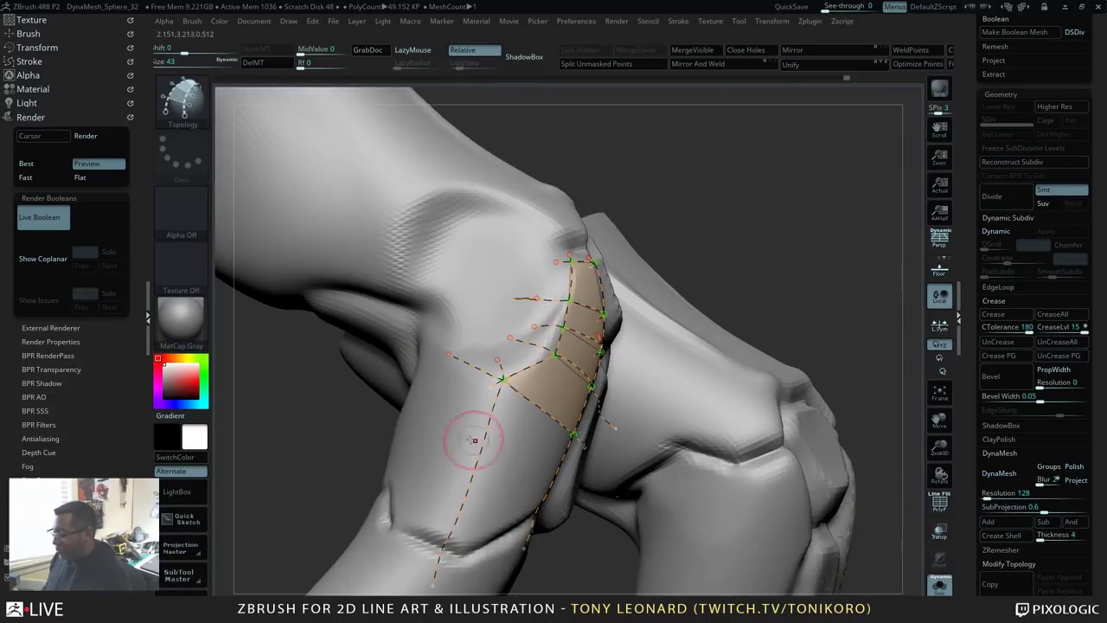
left_click_drag(549, 481, 571, 495)
left_click_drag(609, 570, 491, 538)
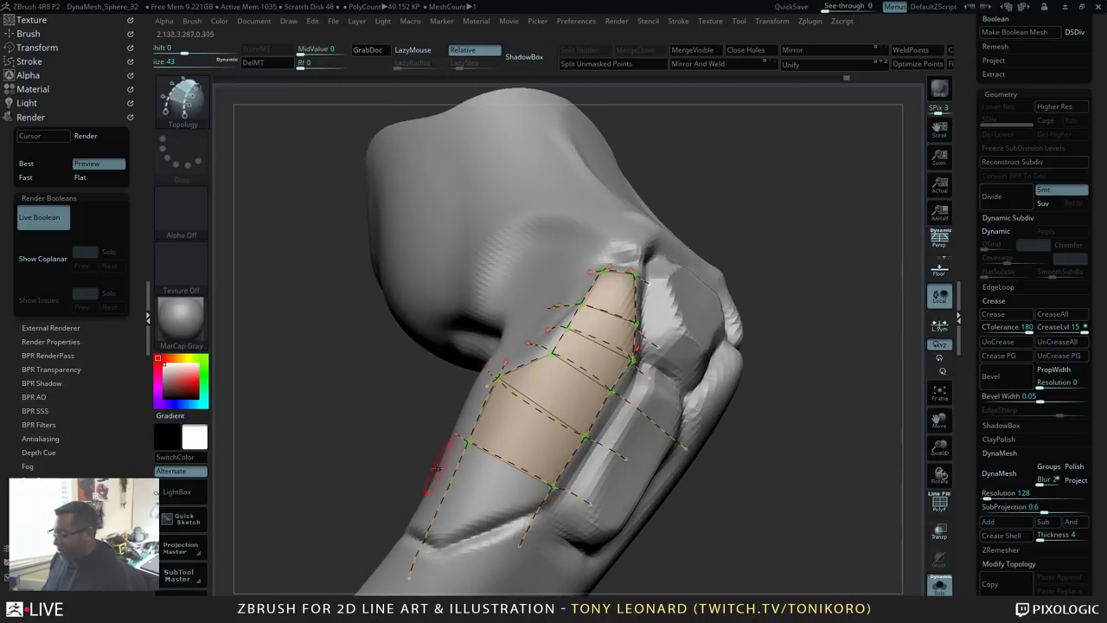
left_click_drag(569, 559, 571, 561)
left_click_drag(698, 569, 712, 564)
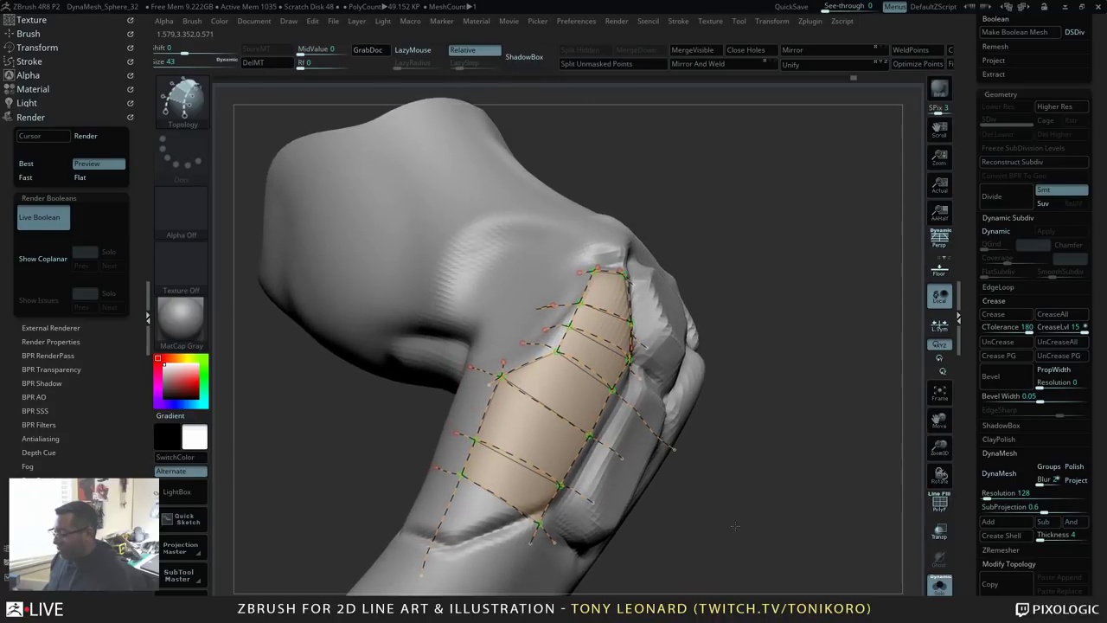
Step: Erase the panel's lowest cross curve and shin-side end, and redraw the cross curve shorter so it stops at the groove
left_click_drag(734, 526, 757, 499, "alt")
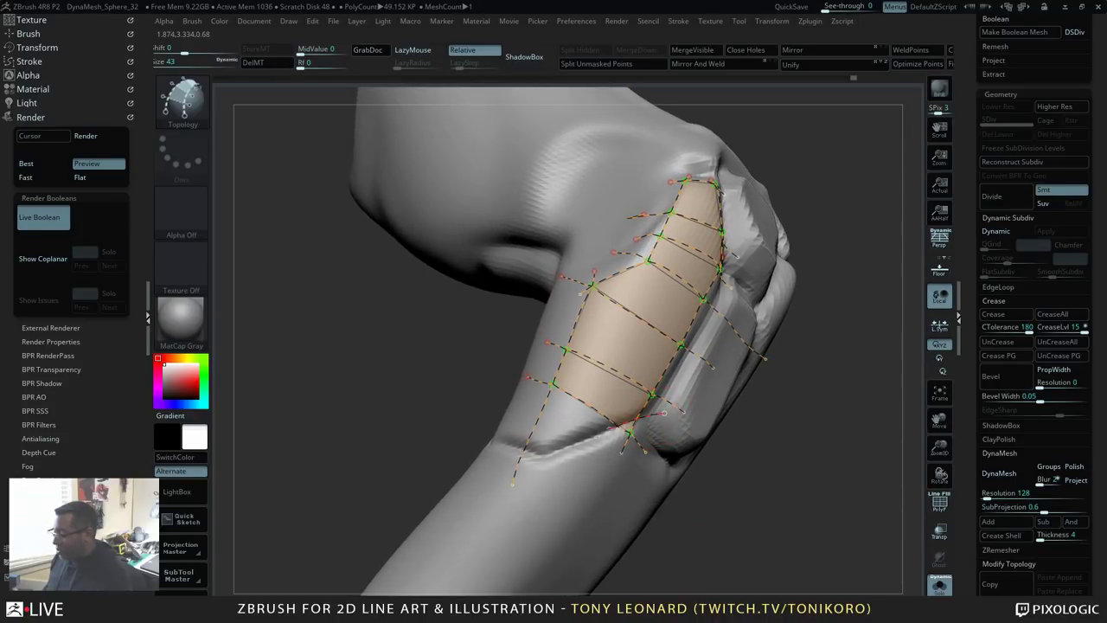
left_click_drag(659, 417, 595, 429, "alt")
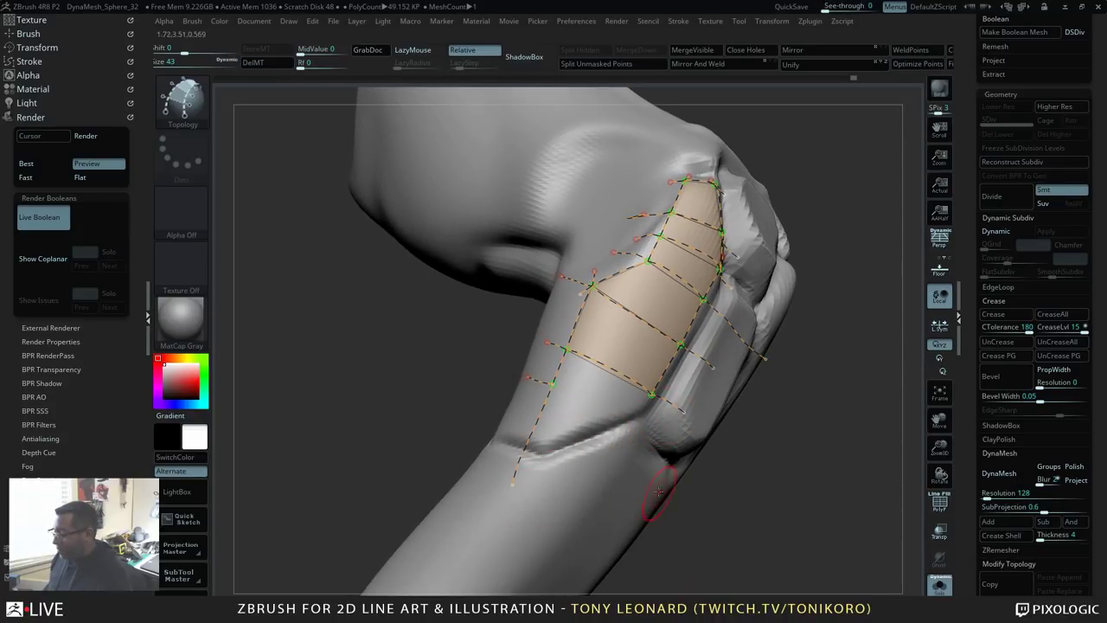
left_click_drag(752, 505, 735, 513)
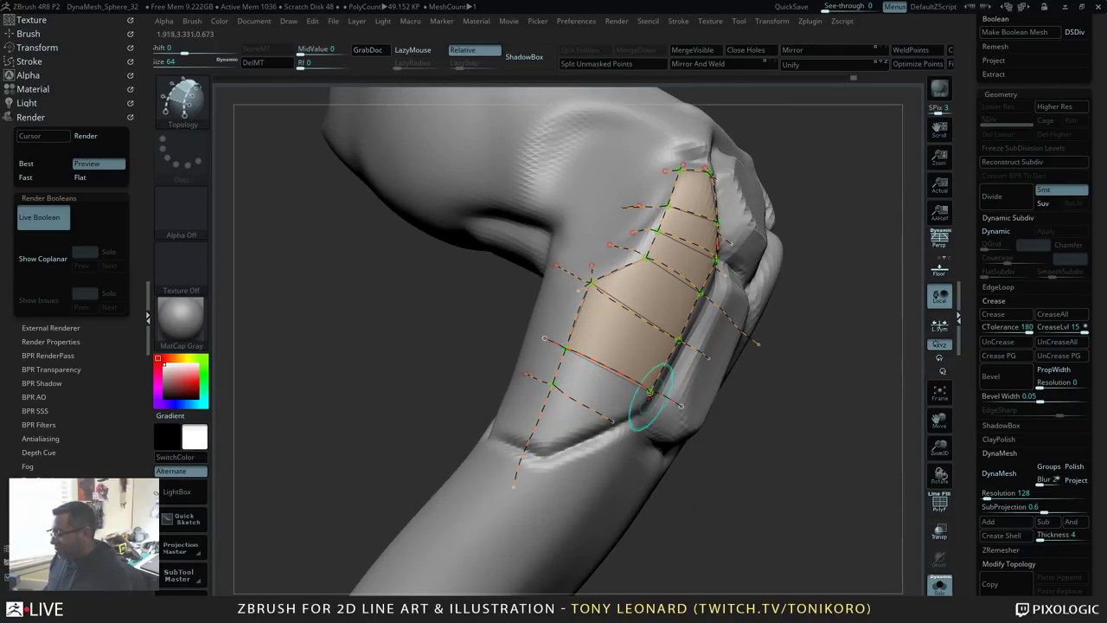
left_click(650, 393)
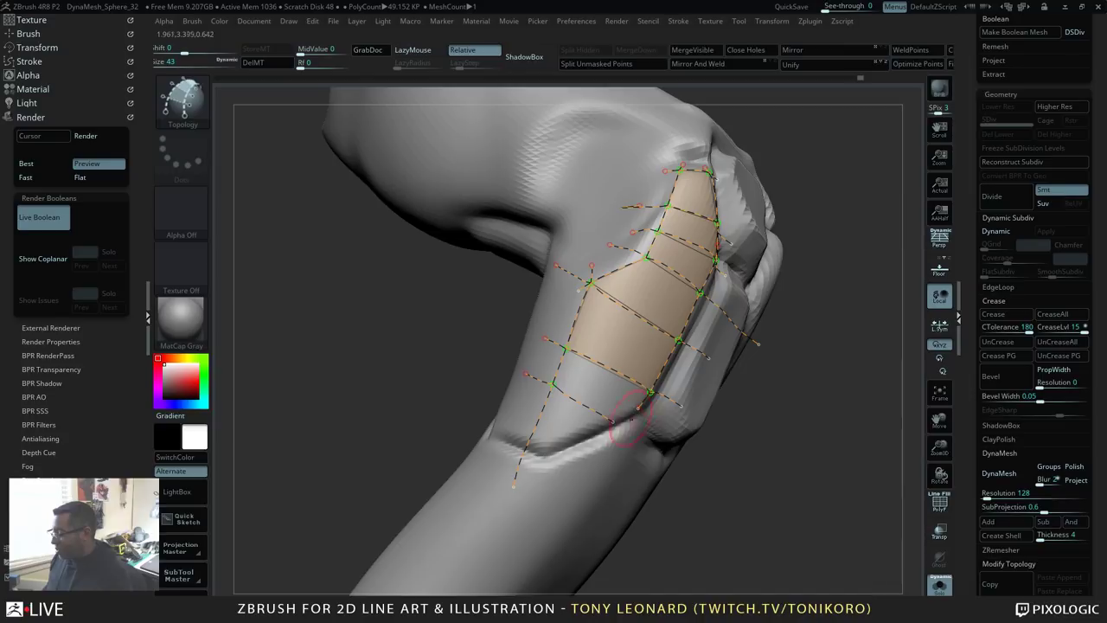
left_click_drag(782, 487, 736, 459)
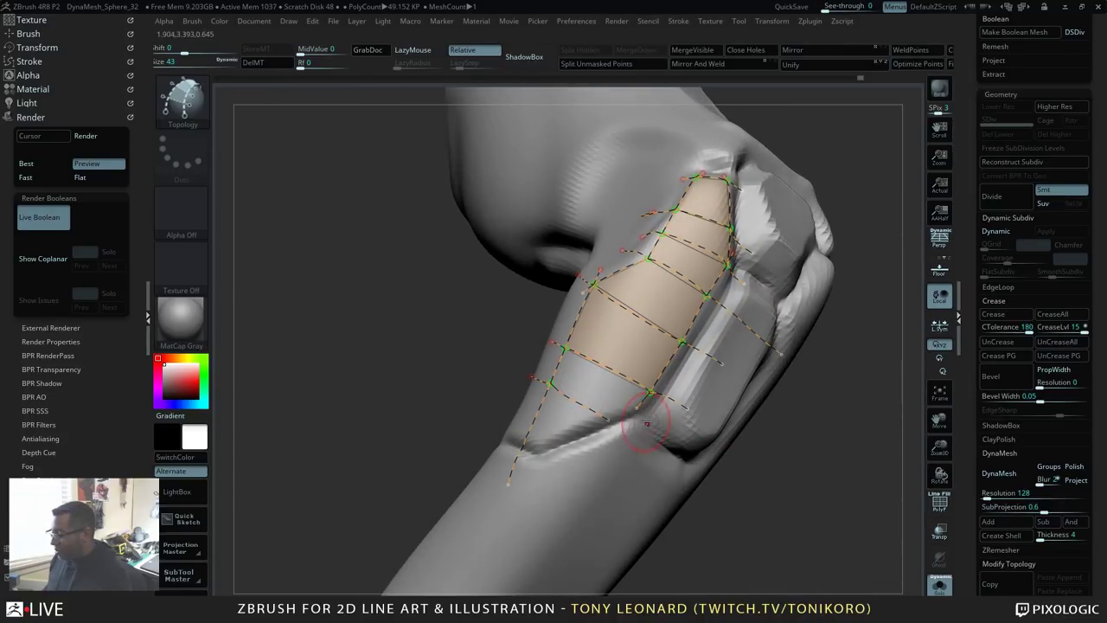
Step: Draw the panel's bottom edge along the lower groove and add short cross curves to close its tapered tip
left_click_drag(605, 419, 538, 444)
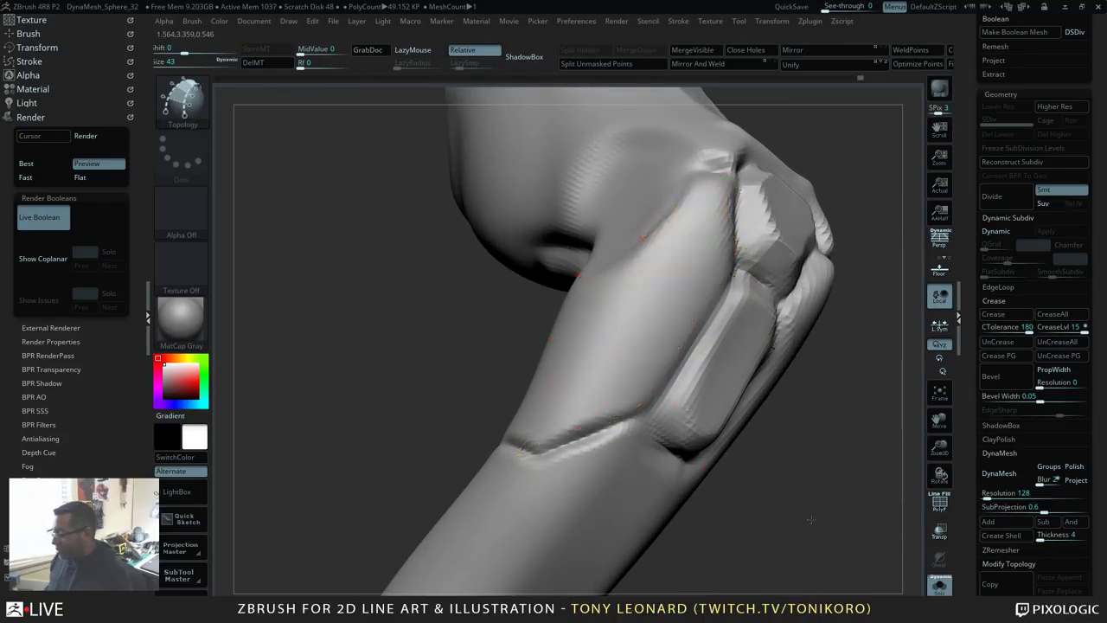
left_click_drag(811, 519, 635, 512)
left_click_drag(535, 422, 603, 462)
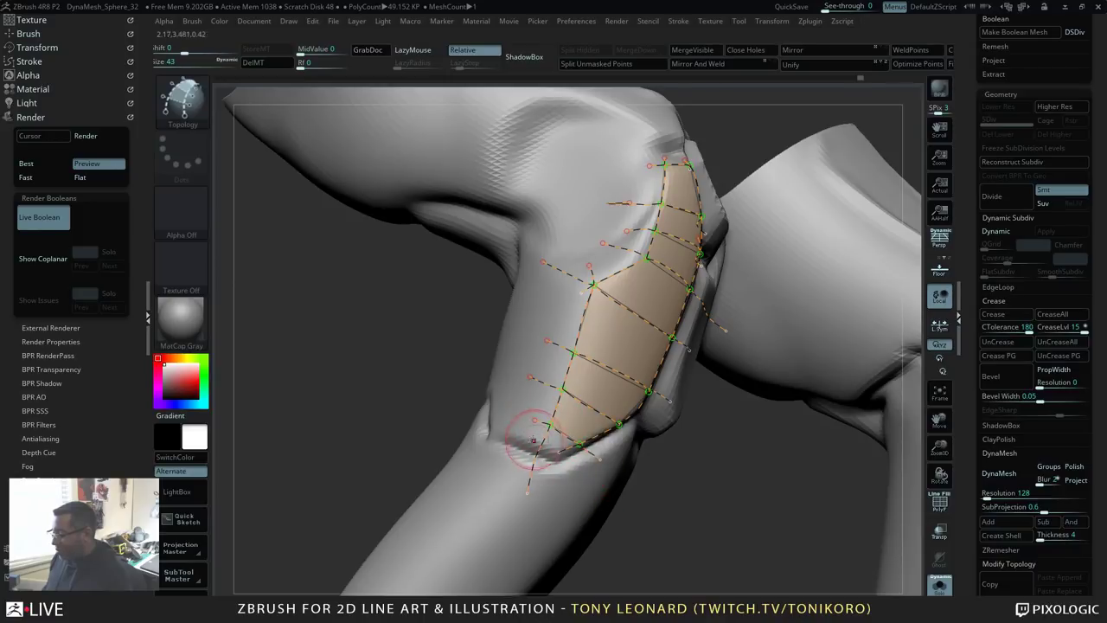
left_click_drag(526, 432, 574, 458)
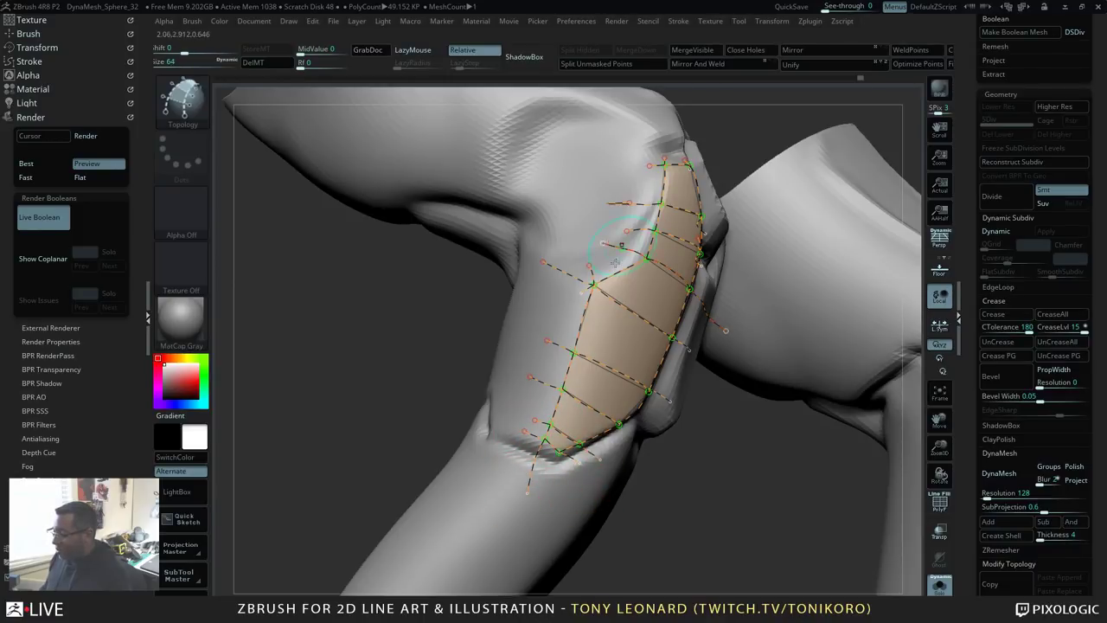
Step: Trim the cross-curve ends that overhang the panel's front edge beside the knee and shin plates
left_click_drag(734, 374, 645, 381)
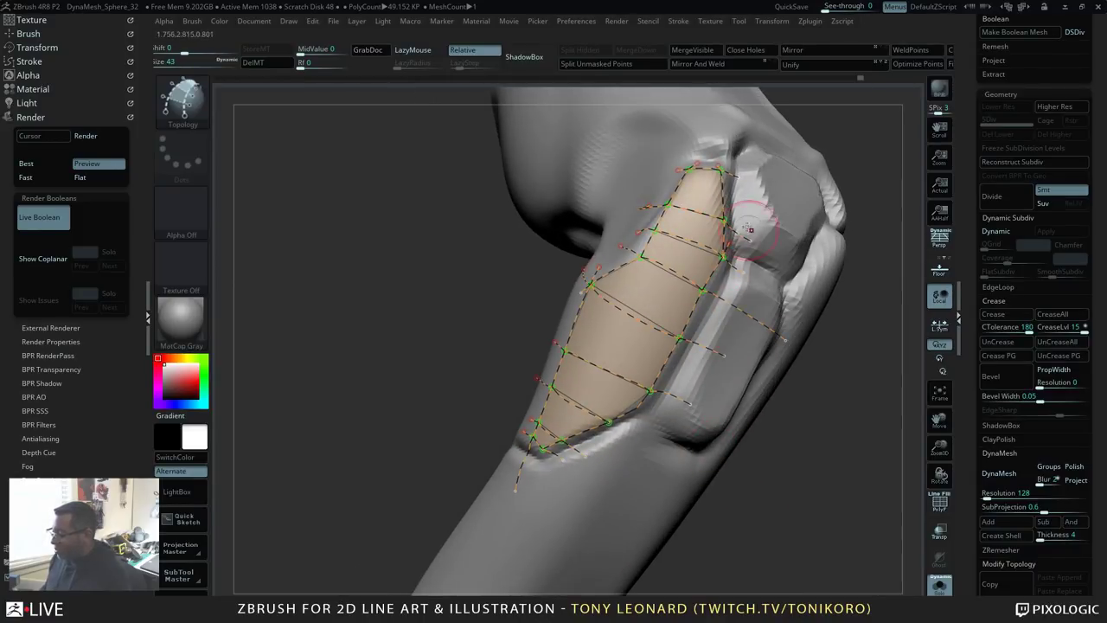
mouse_move(746, 244)
left_mouse_down("alt")
mouse_move(717, 332)
mouse_move(665, 416)
left_mouse_up("alt")
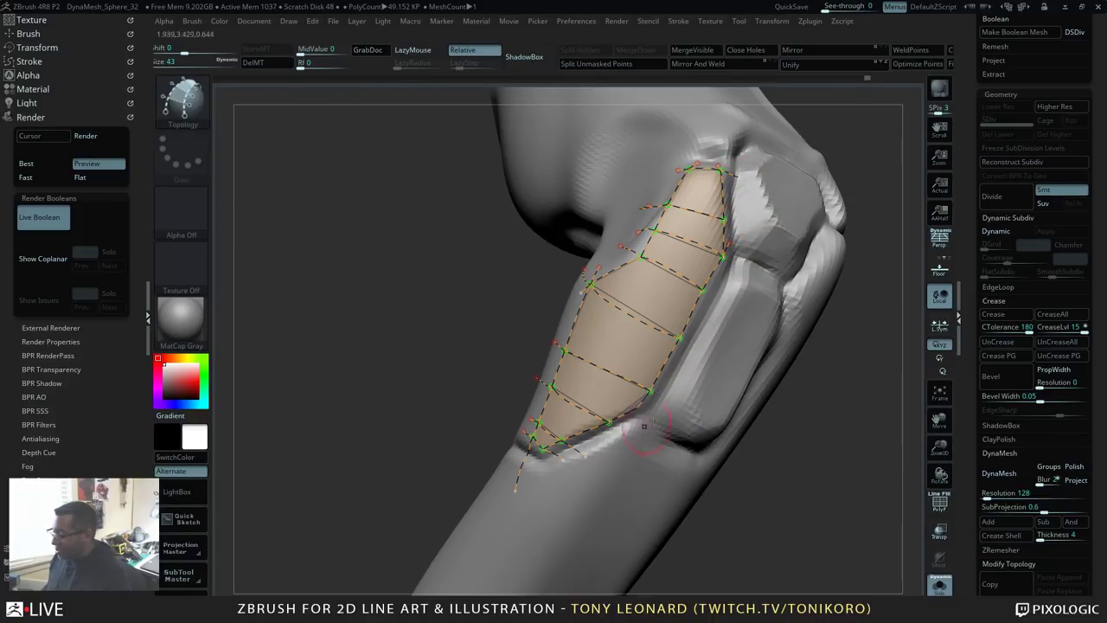
left_click_drag(830, 419, 723, 604)
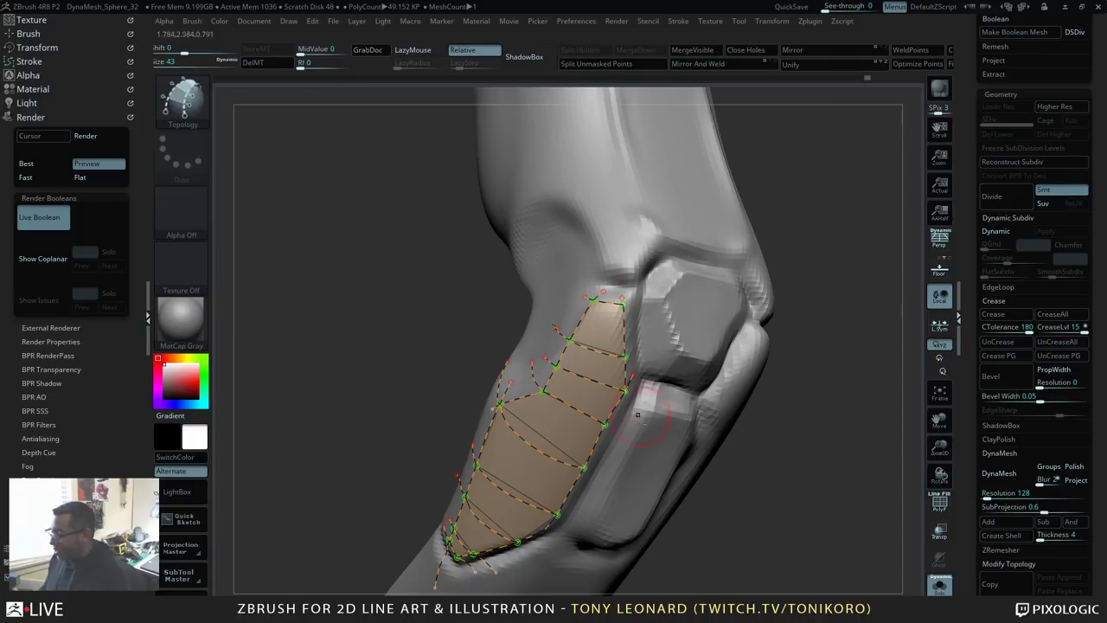
left_click_drag(813, 475, 805, 554)
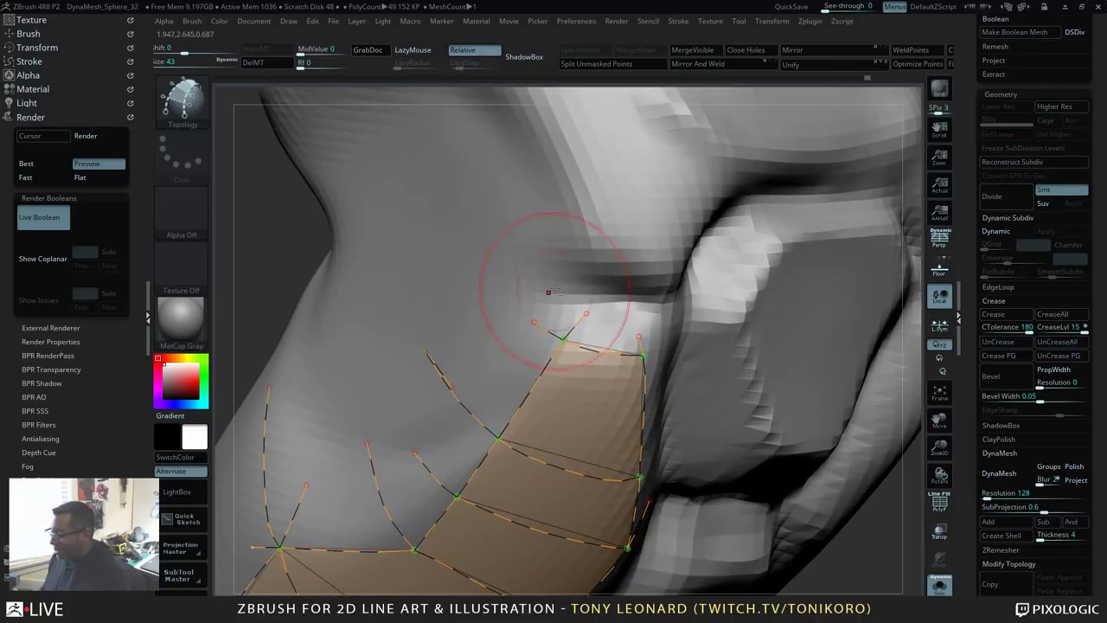
left_click_drag(671, 360, 684, 367)
key("ctrl+z")
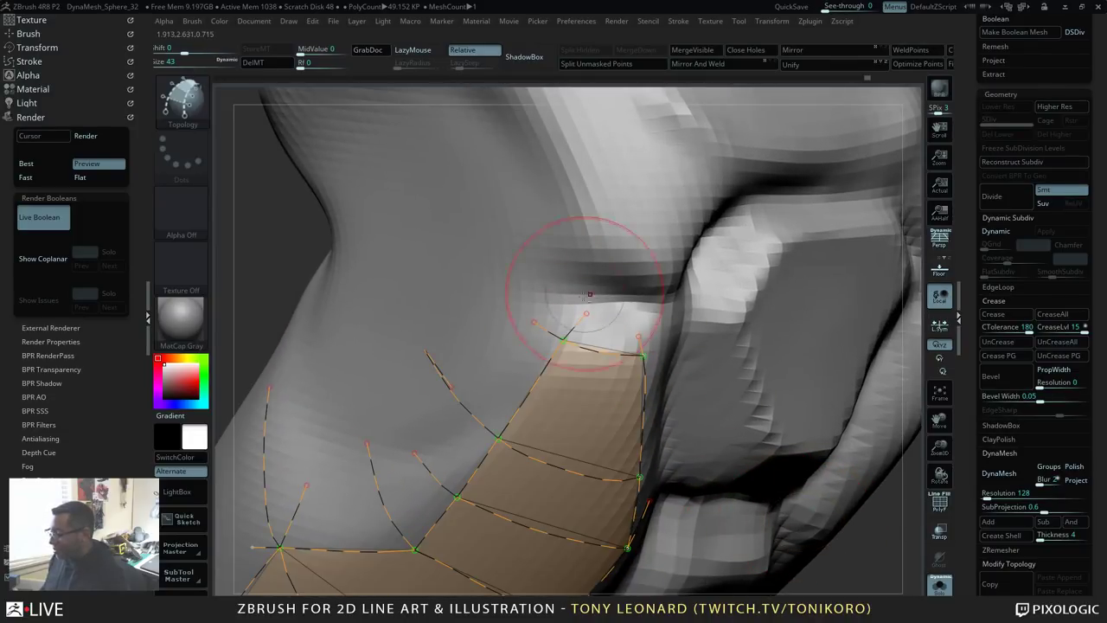
mouse_move(562, 289)
left_mouse_down()
mouse_move(610, 332)
mouse_move(697, 364)
left_mouse_up()
key("ctrl+z")
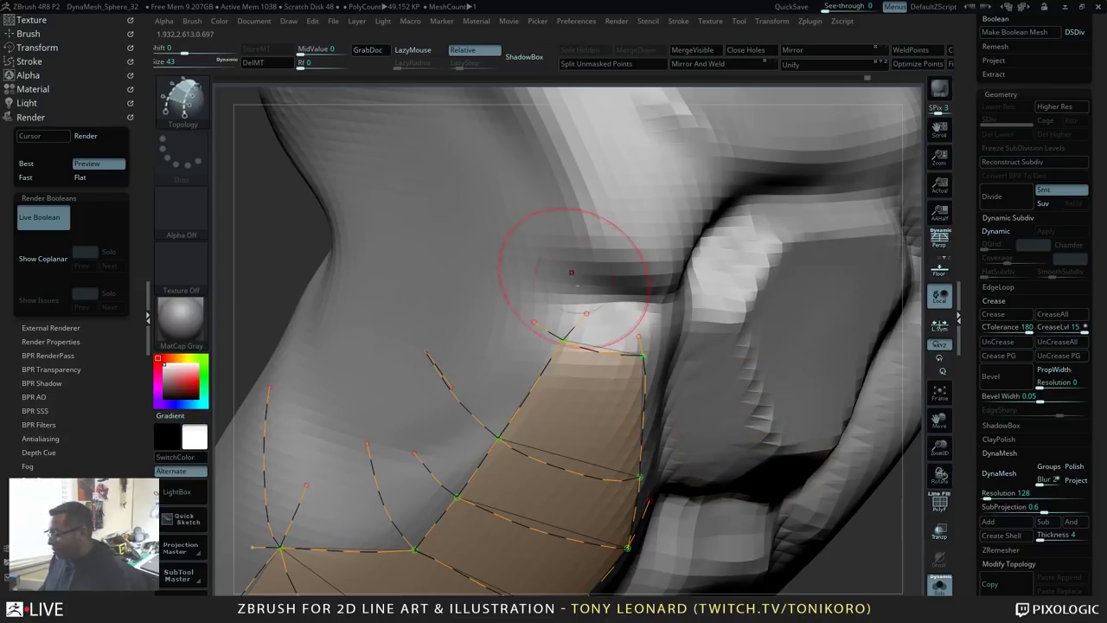
Step: Trim the overhanging curve ends at the panel's upper corners and along its bottom edge at the lower groove
left_click_drag(623, 320, 663, 336, "alt")
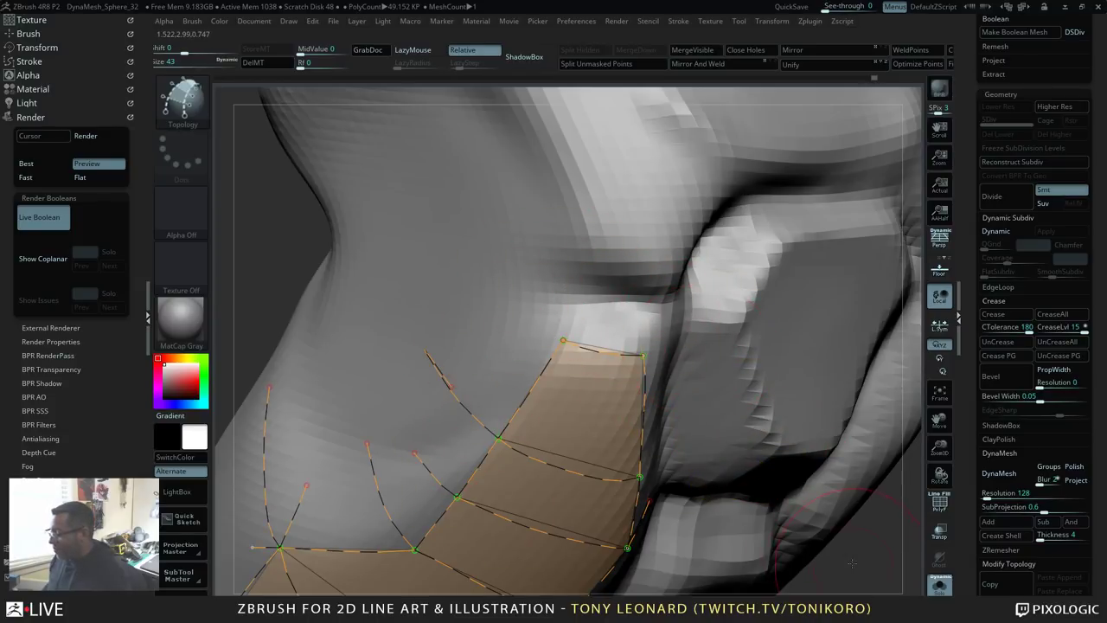
left_click_drag(852, 564, 786, 415, "alt")
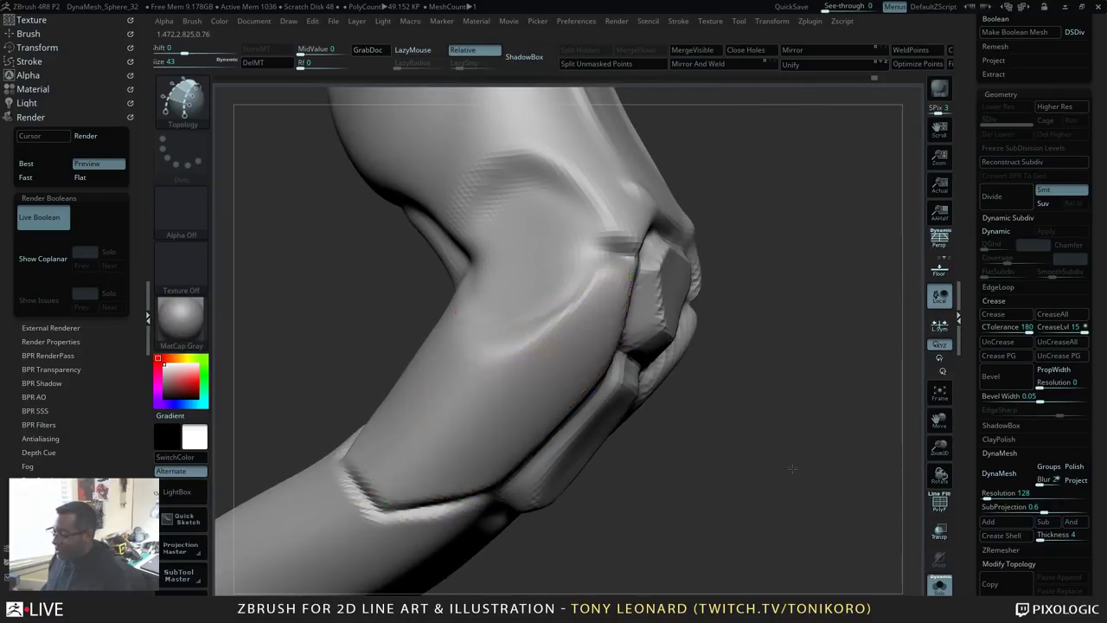
left_click_drag(792, 468, 593, 379)
left_click_drag(748, 372, 737, 389)
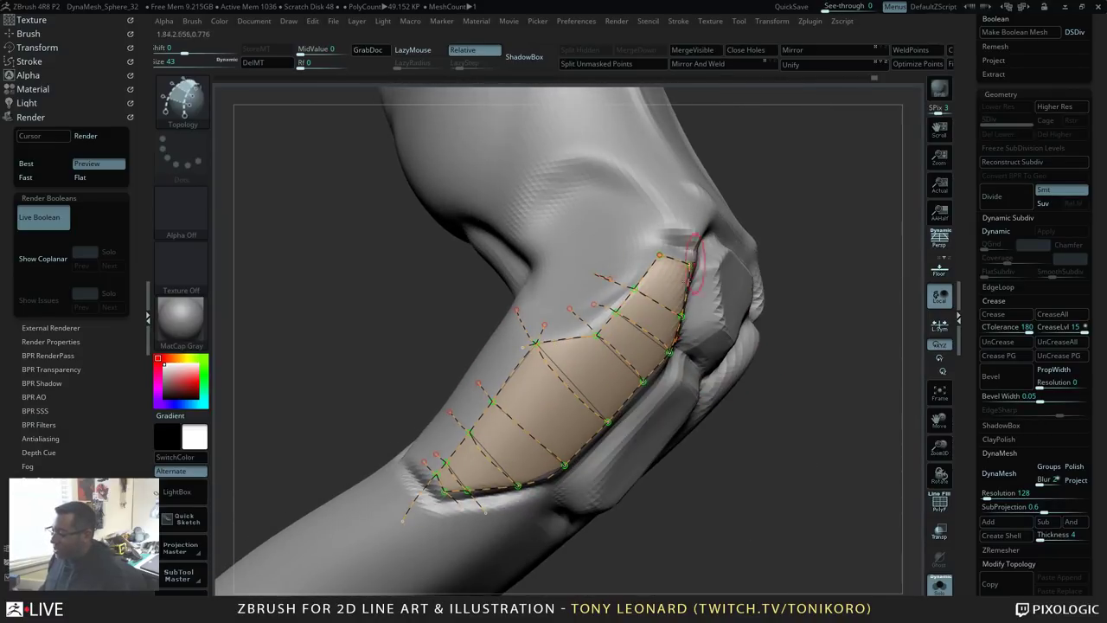
left_click_drag(806, 453, 718, 440)
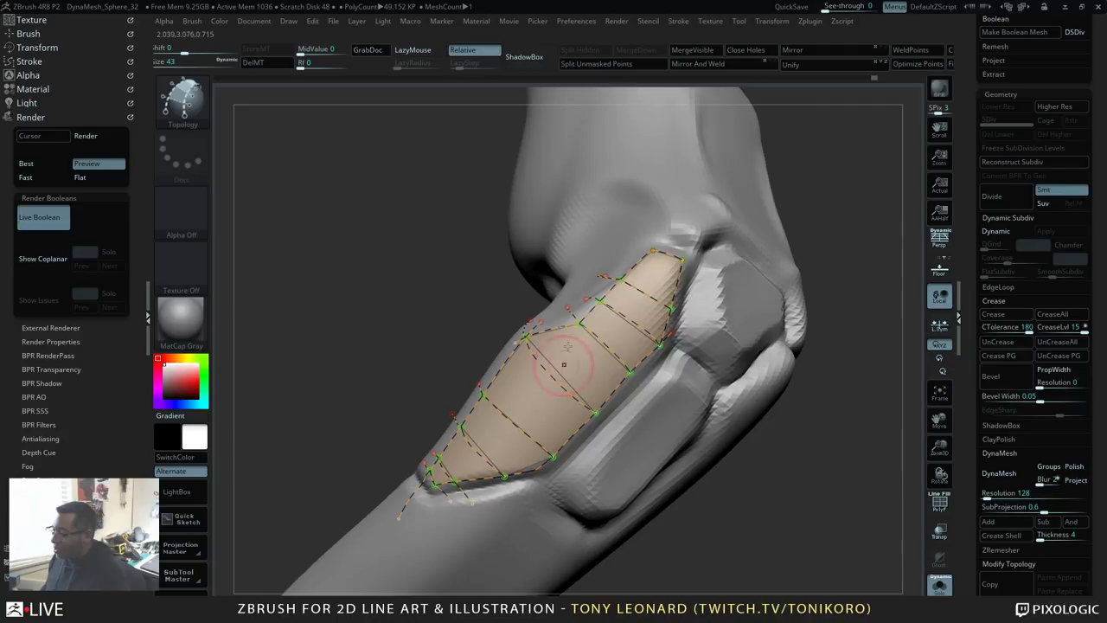
mouse_move(789, 493)
left_mouse_down()
mouse_move(836, 507)
mouse_move(819, 508)
mouse_move(836, 452)
mouse_move(848, 507)
mouse_move(796, 445)
left_mouse_up()
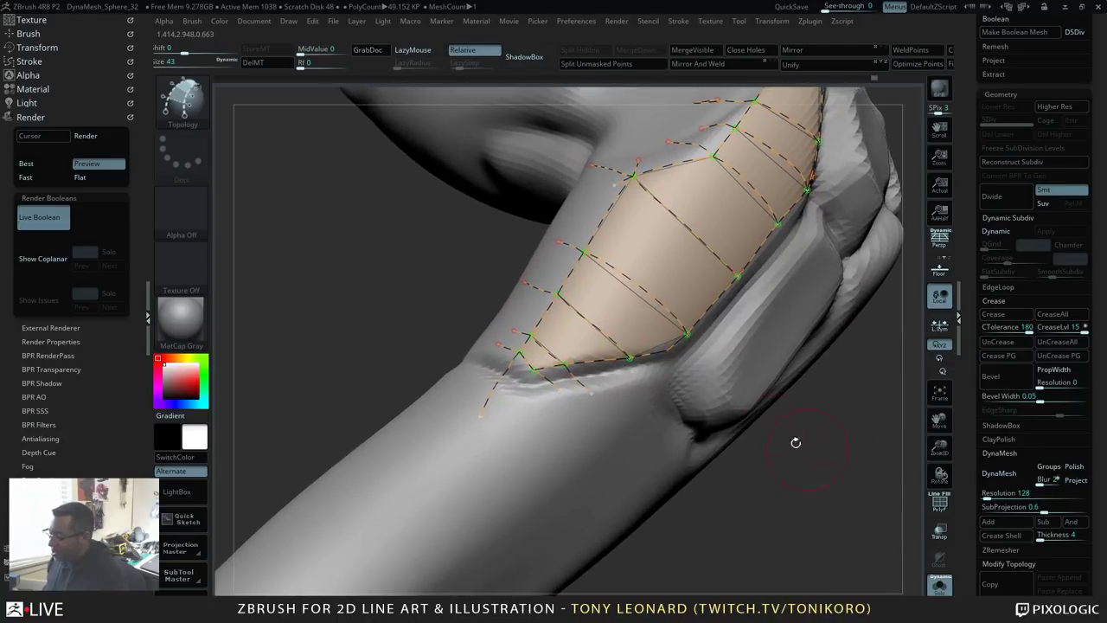
mouse_move(773, 535)
left_mouse_down()
mouse_move(800, 514)
mouse_move(823, 528)
mouse_move(631, 398)
left_mouse_up()
mouse_move(425, 494)
left_mouse_down()
mouse_move(781, 485)
mouse_move(834, 525)
mouse_move(790, 513)
left_mouse_up()
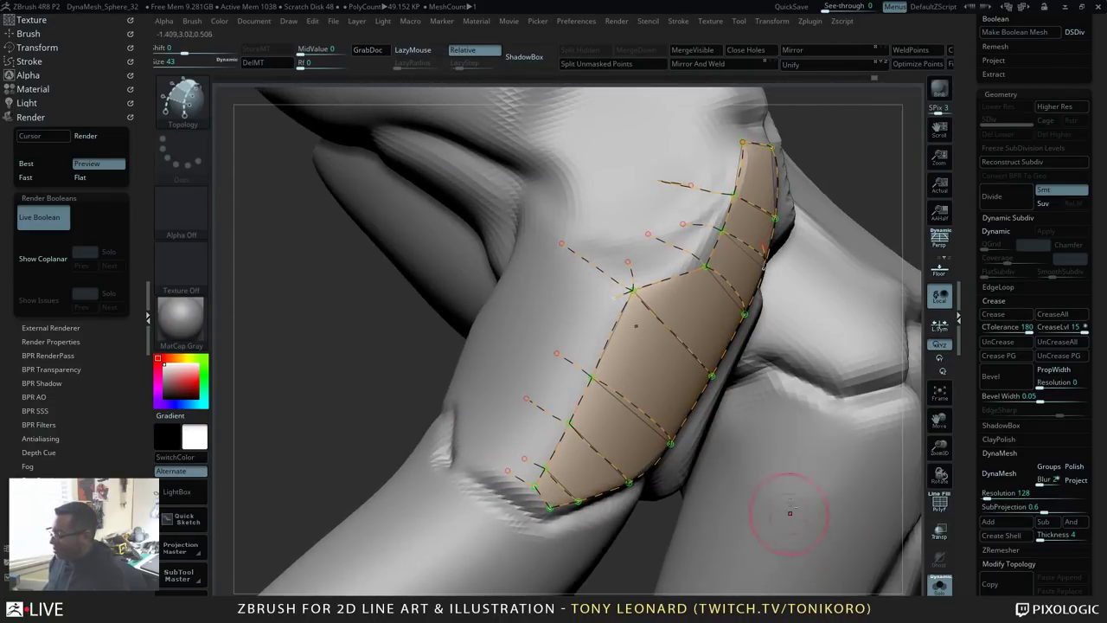
Step: Trim the overhanging curve ends along the panel's rear edge, from the round knee disc down to the lower groove
left_click_drag(844, 163, 763, 113)
left_click_drag(612, 153, 620, 221)
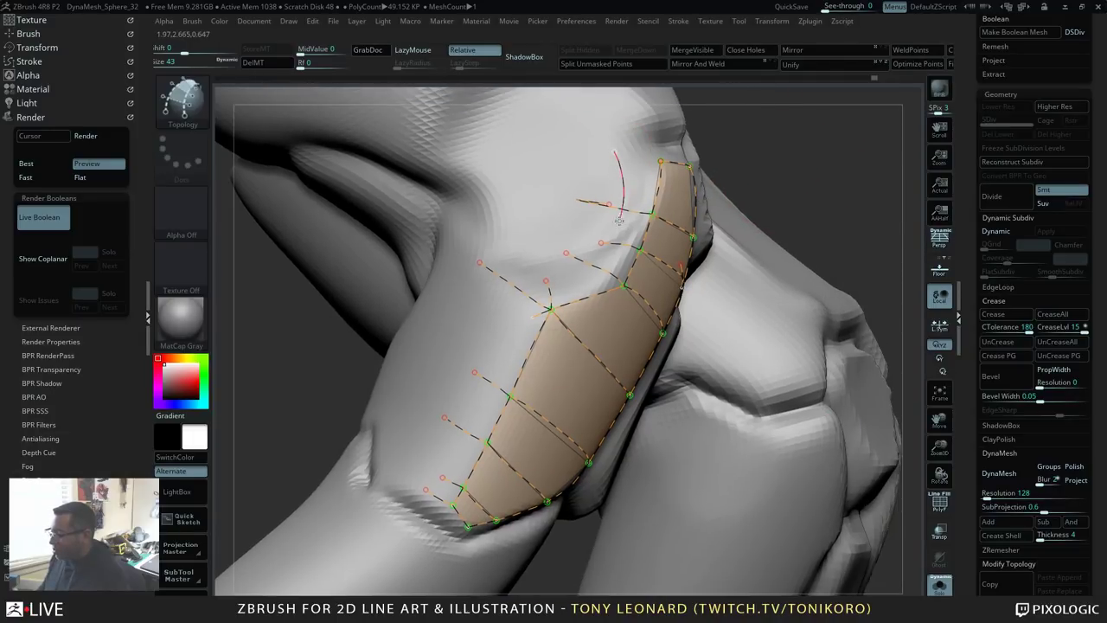
left_click_drag(548, 290, 481, 327, "alt")
left_click_drag(824, 165, 764, 204, "alt")
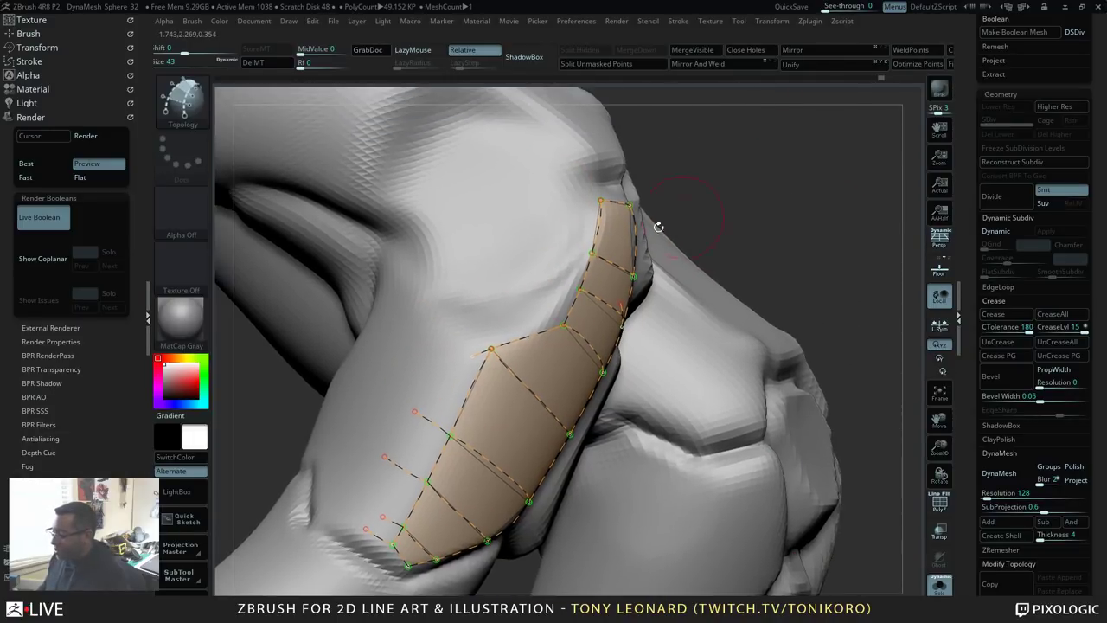
mouse_move(465, 316)
left_mouse_down()
mouse_move(477, 352)
mouse_move(360, 567)
left_mouse_up()
left_click_drag(790, 245, 751, 186)
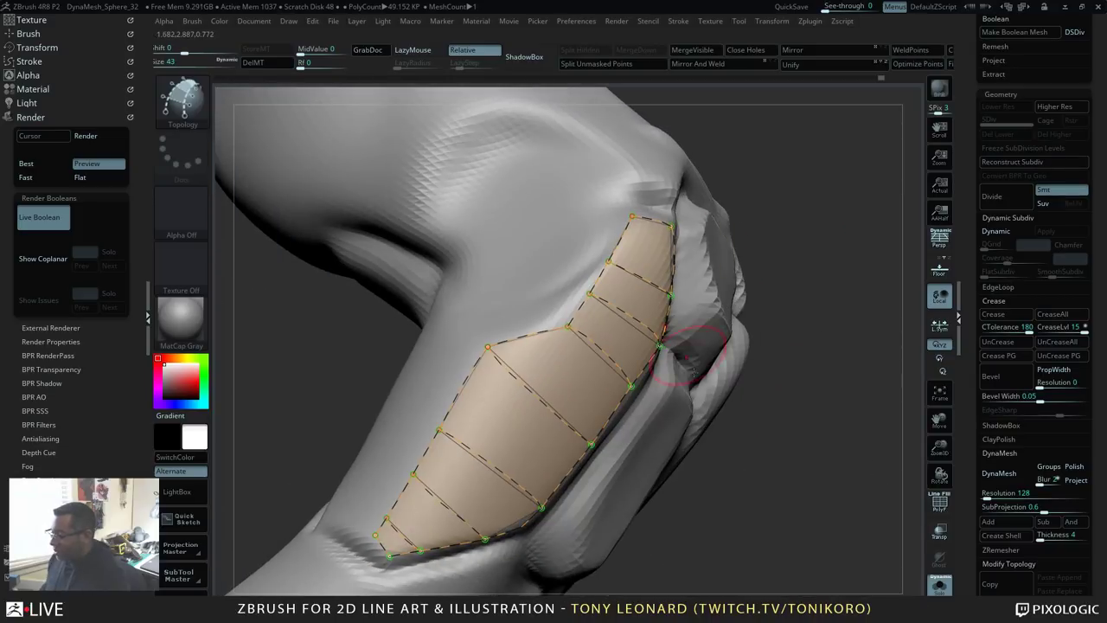
Step: Draw three cross curves from the armor panel's rear edge back across the side of the calf
left_click_drag(804, 485, 778, 474)
left_click_drag(836, 508, 878, 550)
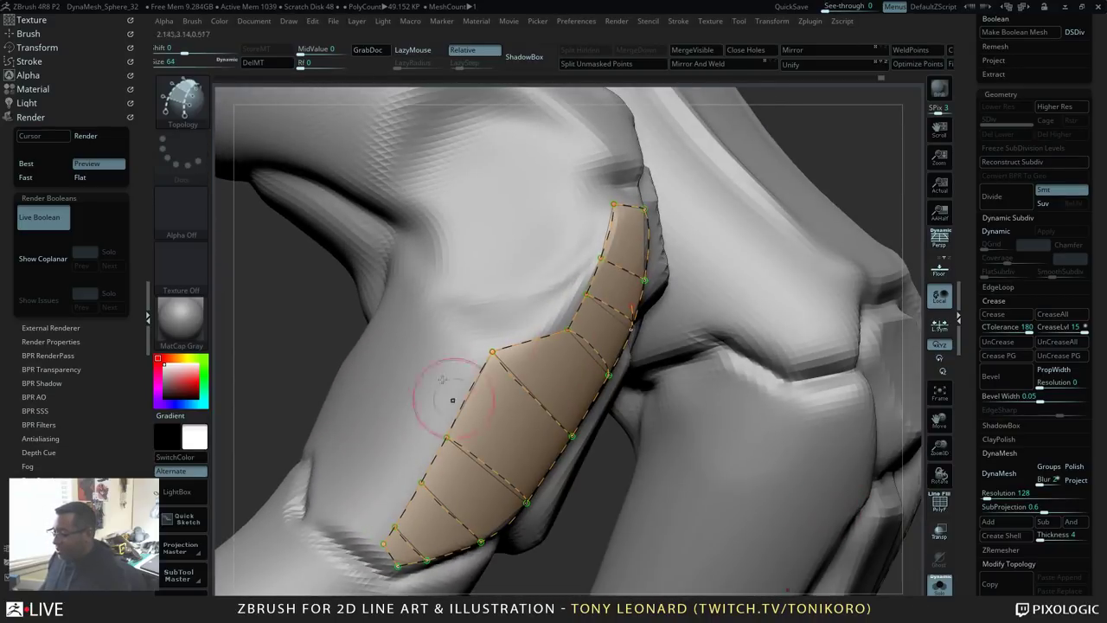
left_click_drag(417, 295, 493, 356)
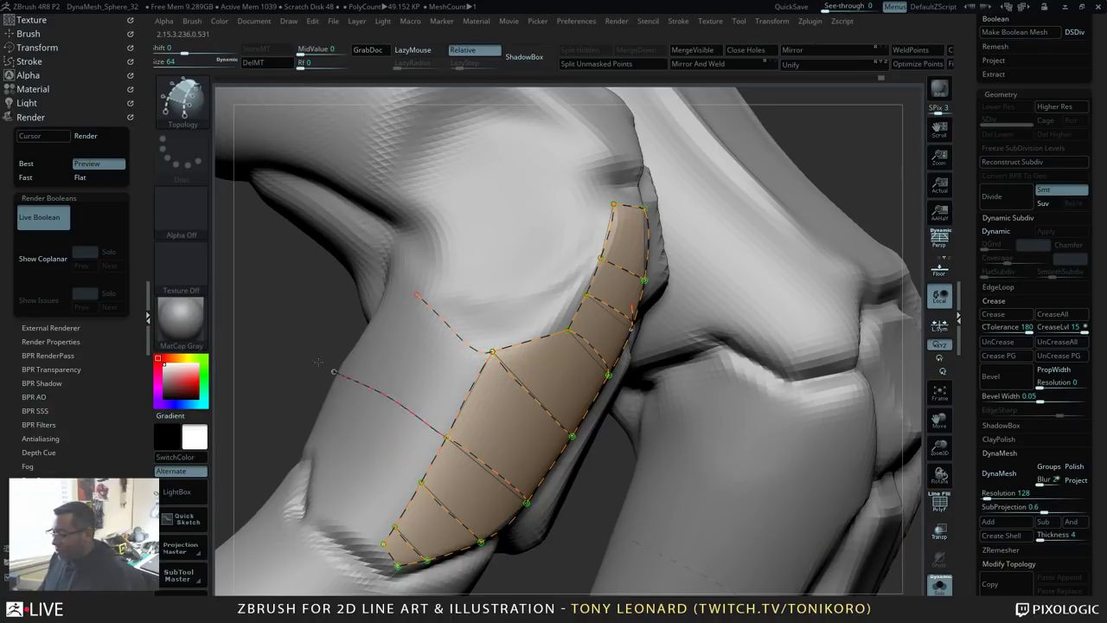
left_click_drag(318, 362, 320, 363)
left_click_drag(254, 399, 252, 399)
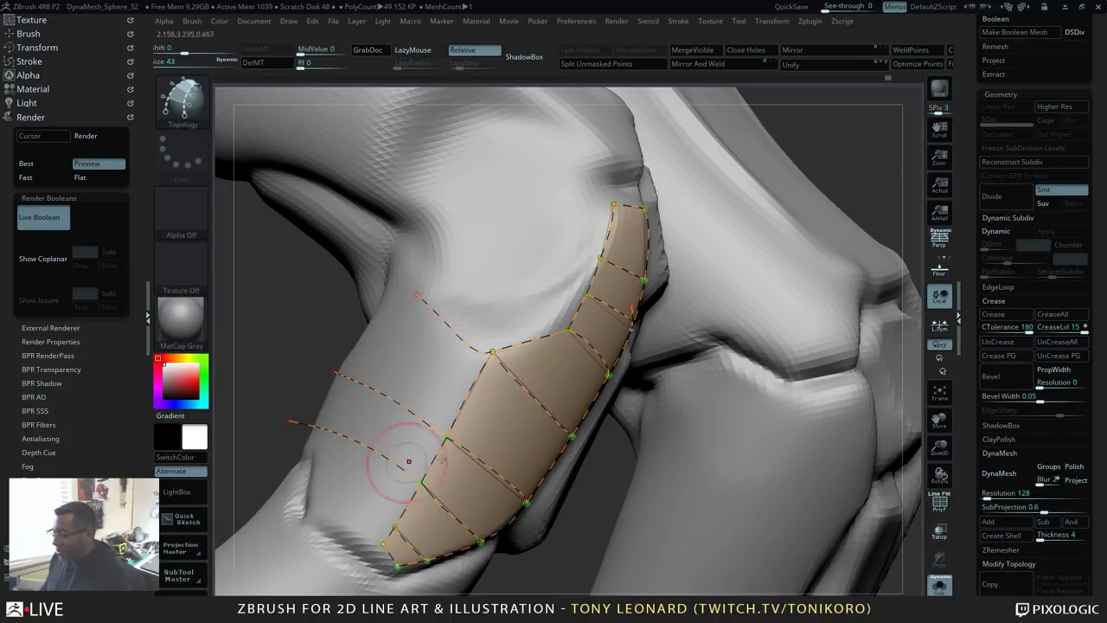
left_click_drag(804, 153, 715, 121, "alt")
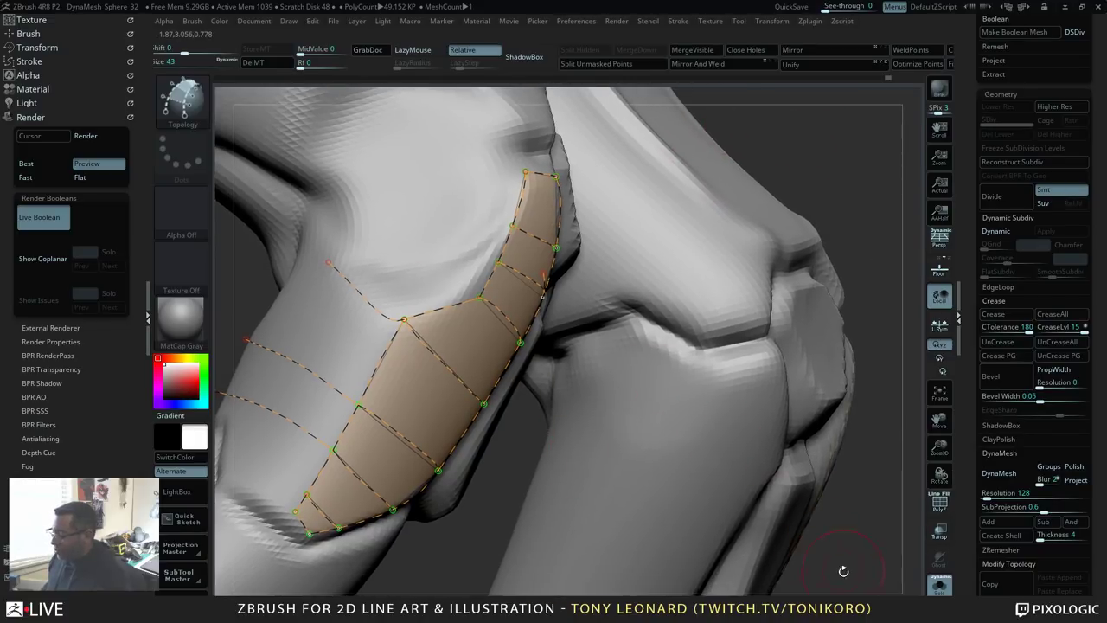
Step: Show the stroke's curve settings and draw three lengthwise curves crossing the new cross curves over the back of the calf
left_click_drag(844, 571, 838, 531)
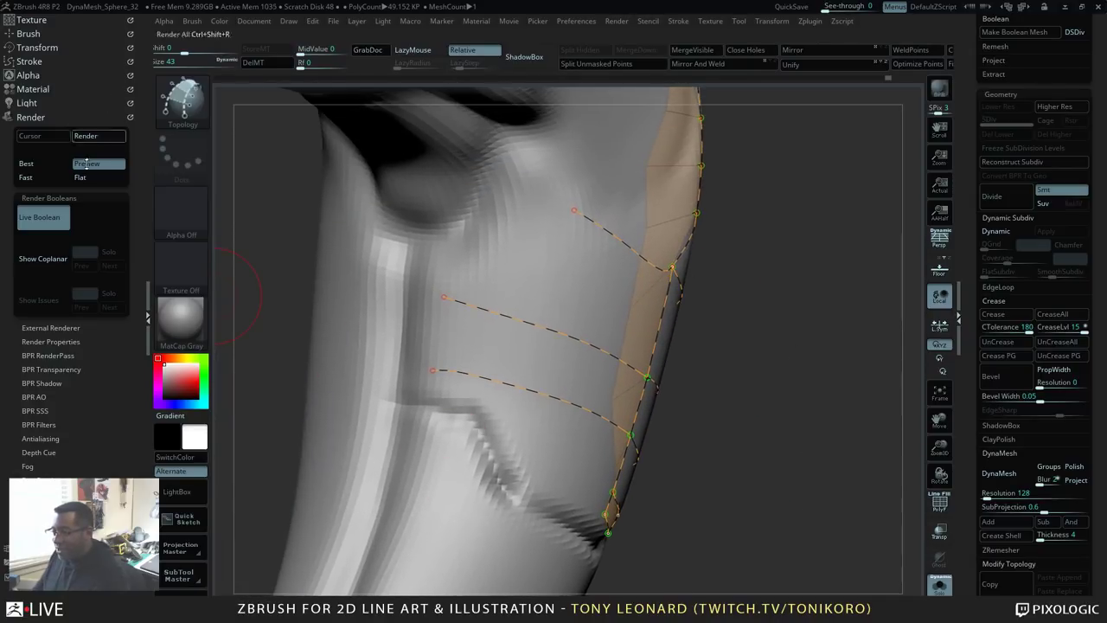
left_click(31, 116)
left_click(28, 62)
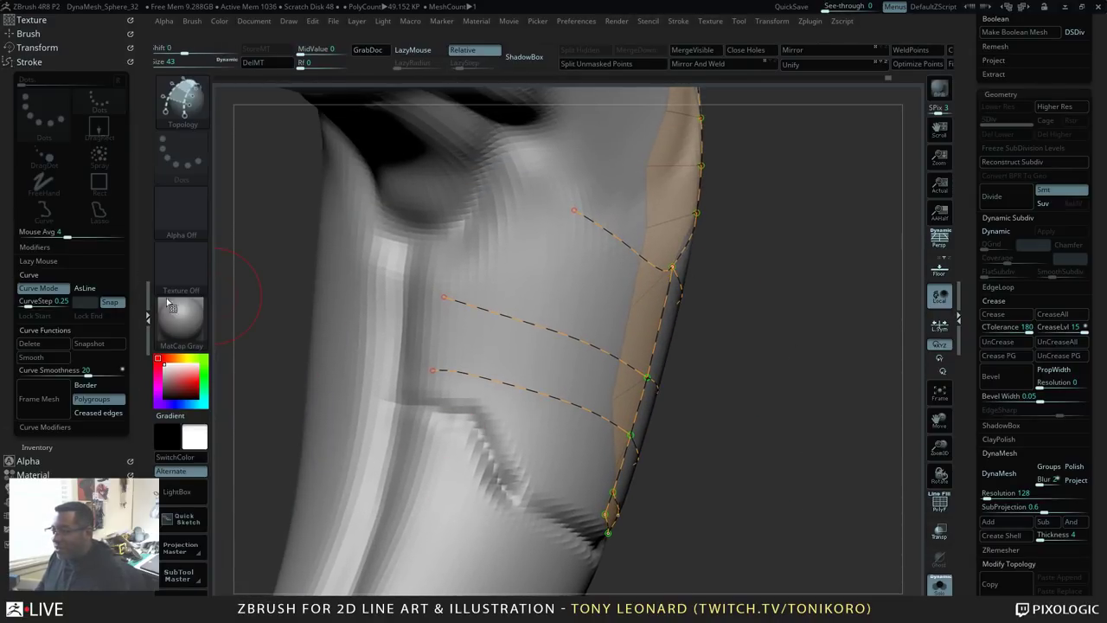
left_click_drag(791, 391, 797, 339, "alt")
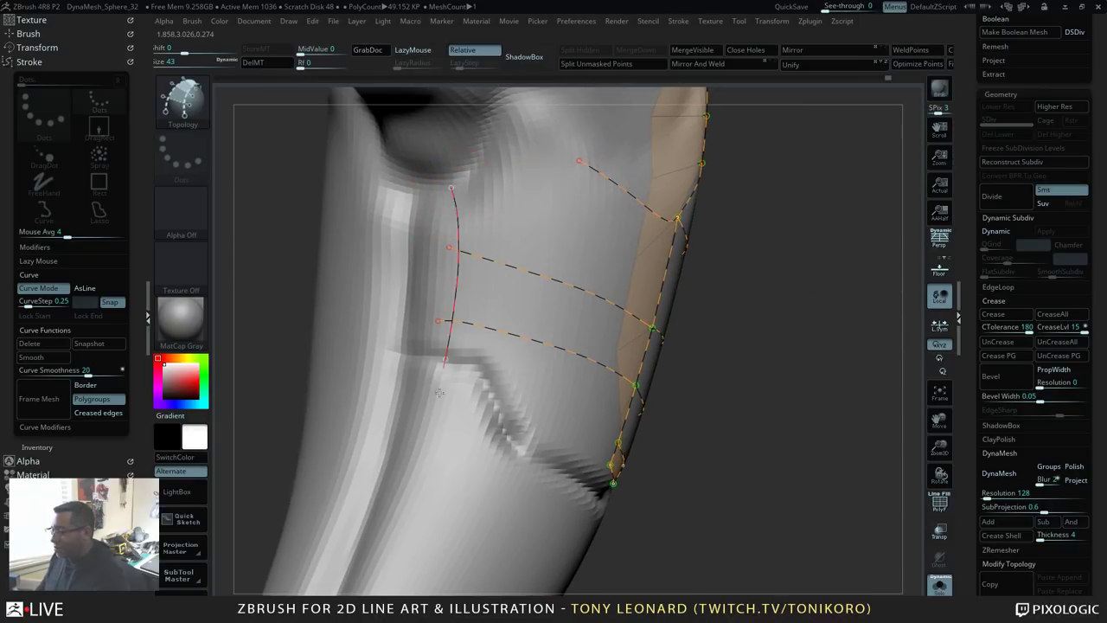
left_click_drag(440, 393, 440, 396)
left_click_drag(525, 190, 471, 438)
mouse_move(778, 439)
left_mouse_down()
mouse_move(794, 441)
mouse_move(754, 434)
left_mouse_up()
left_click_drag(636, 126, 468, 474)
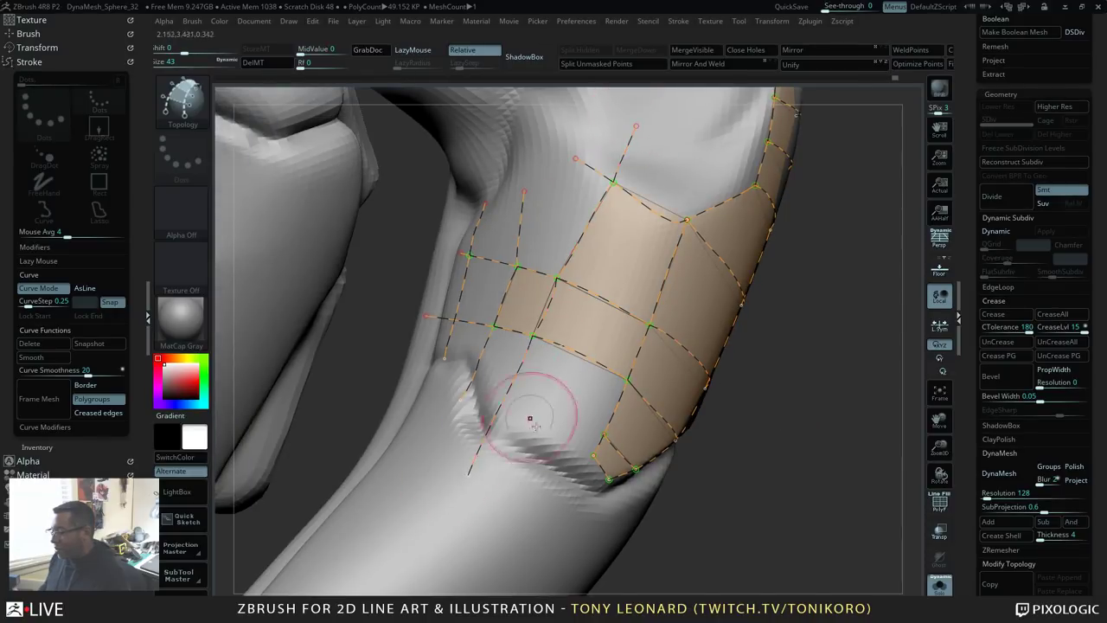
Step: Draw the extended panel's lower edge along the stepped groove and join it to the panel's tapered tip
mouse_move(437, 343)
left_mouse_down()
mouse_move(499, 372)
mouse_move(509, 458)
left_mouse_up()
left_click_drag(812, 524, 674, 478)
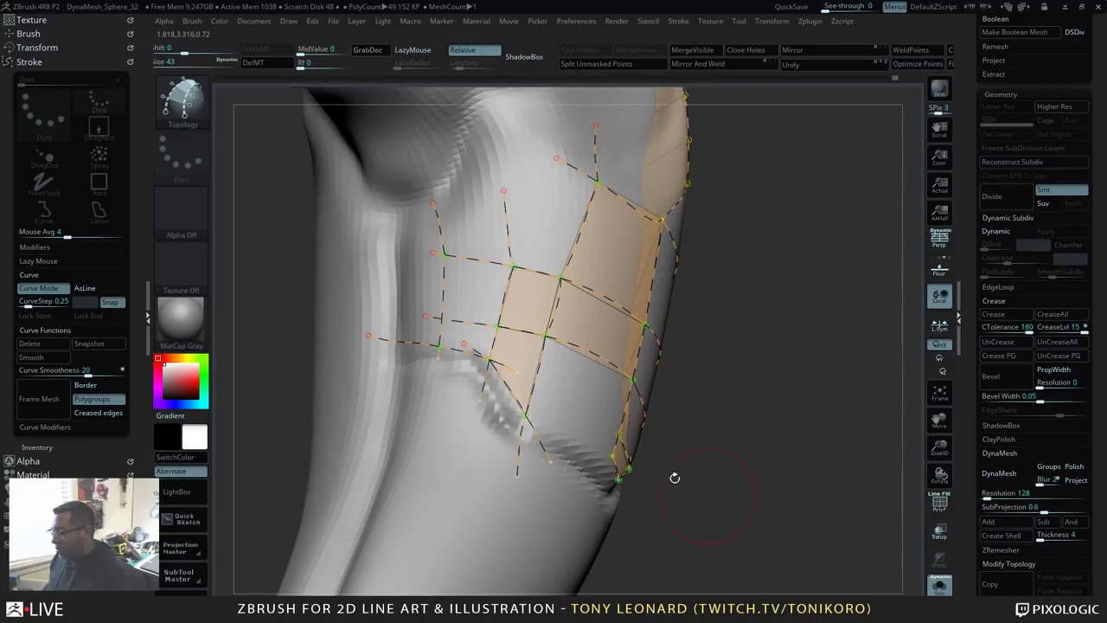
left_click_drag(479, 338, 454, 346, "alt")
left_click_drag(714, 459, 827, 472)
left_click_drag(453, 442, 491, 445)
left_click_drag(754, 503, 719, 497)
left_click_drag(498, 420, 504, 421)
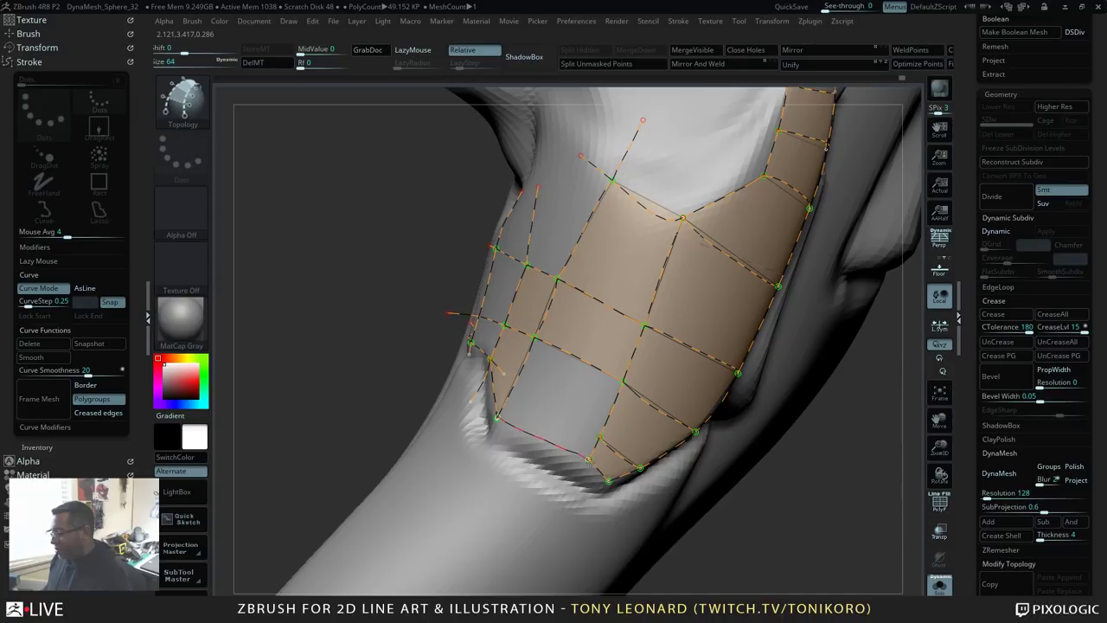
mouse_move(781, 507)
left_mouse_down()
mouse_move(838, 490)
mouse_move(838, 513)
mouse_move(866, 527)
mouse_move(827, 532)
mouse_move(809, 501)
left_mouse_up()
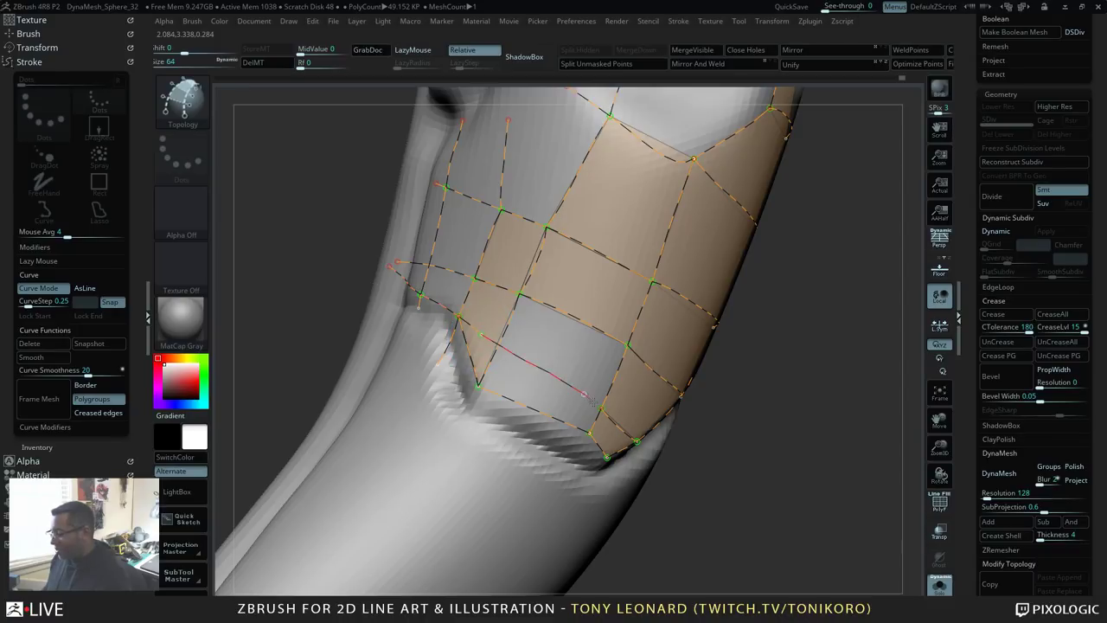
left_click_drag(593, 402, 603, 409)
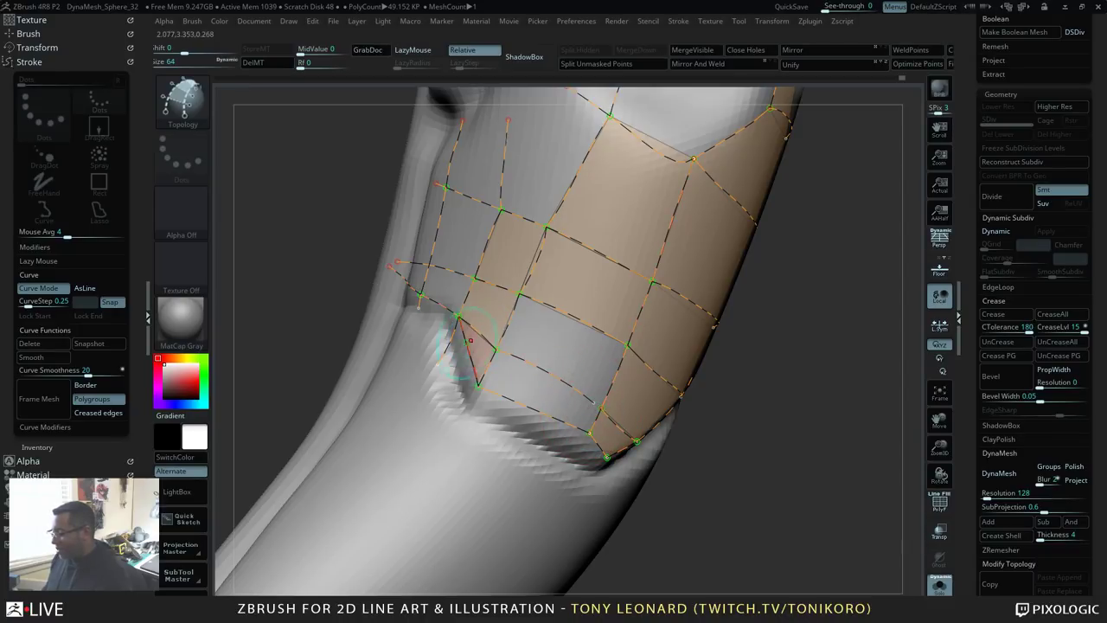
left_click_drag(851, 484, 815, 489)
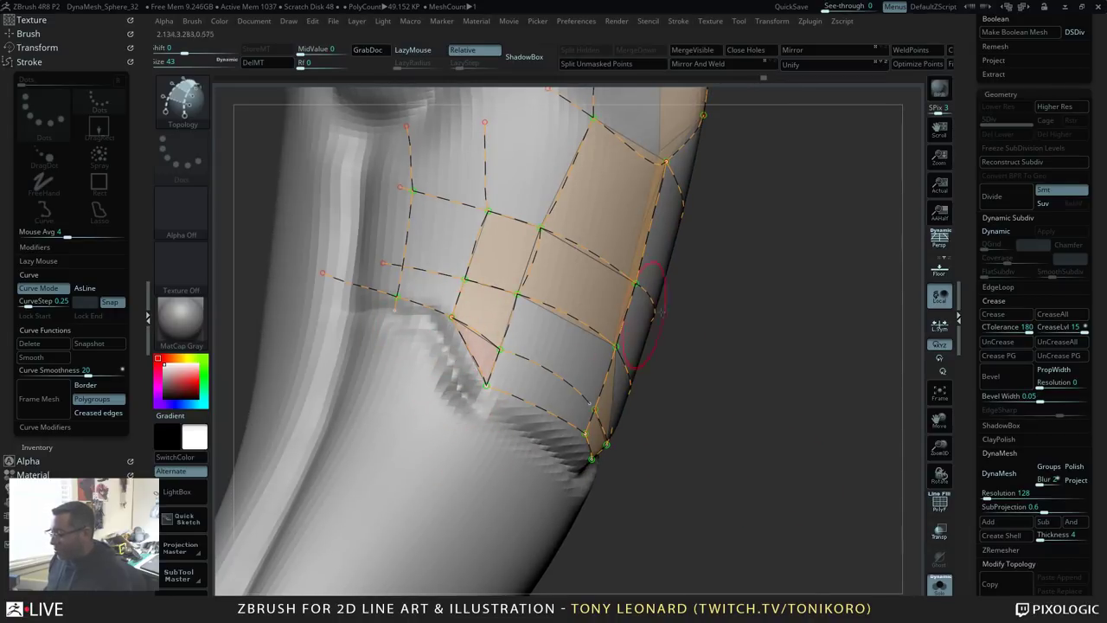
mouse_move(762, 446)
left_mouse_down()
mouse_move(753, 459)
mouse_move(723, 453)
left_mouse_up()
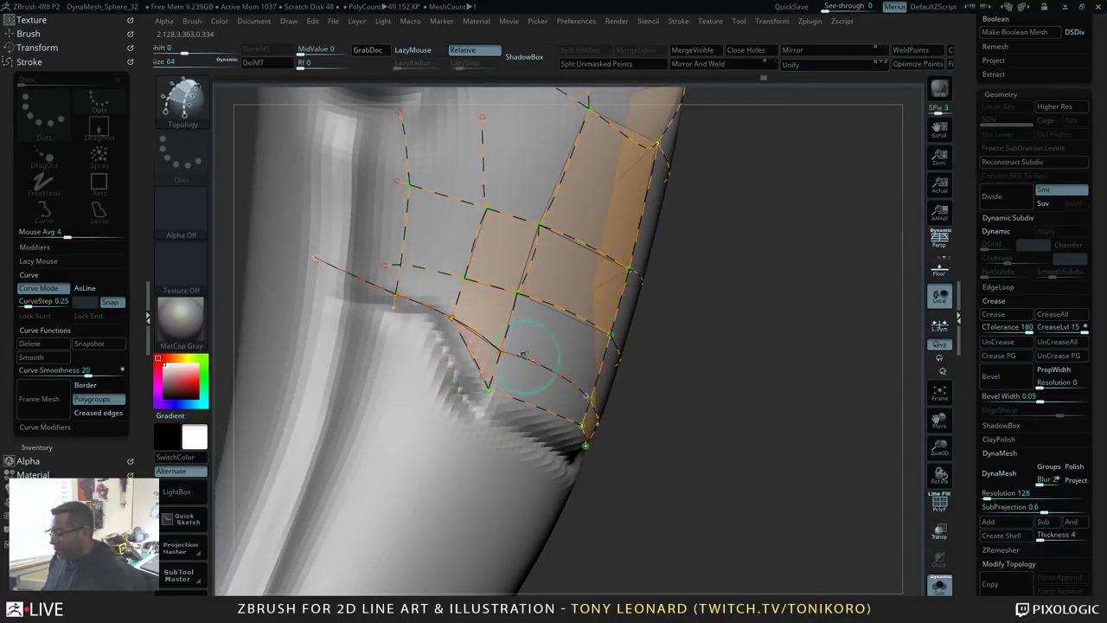
left_click_drag(539, 336, 530, 389)
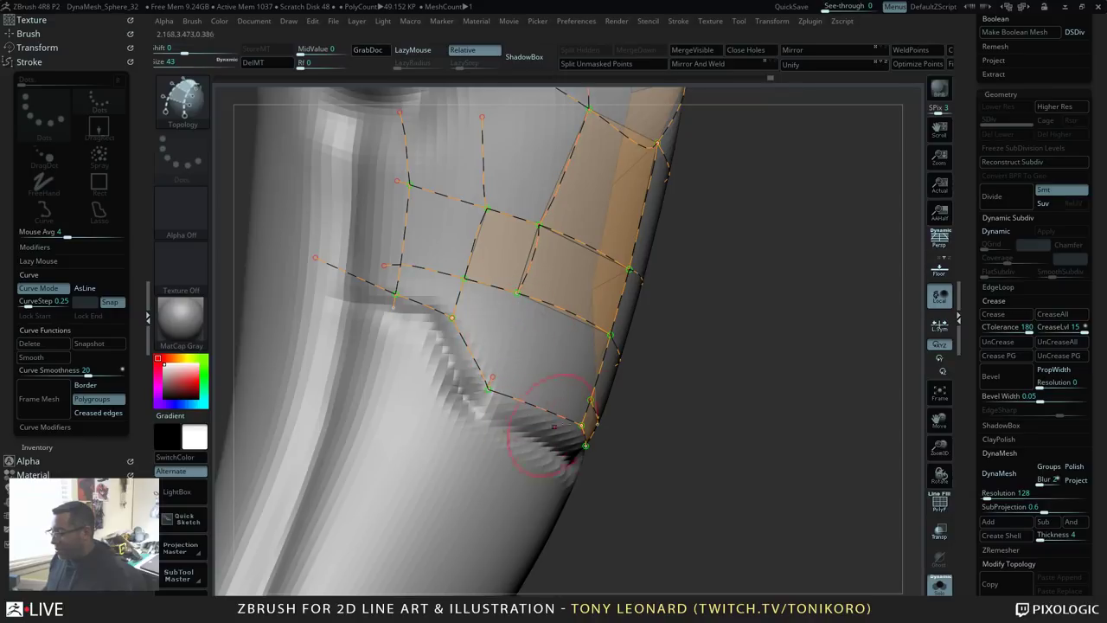
Step: Remove the bottom edge curve and redraw the lower lengthwise, cross and bottom edge curves to fill the gap above the groove
left_click_drag(773, 443, 729, 446)
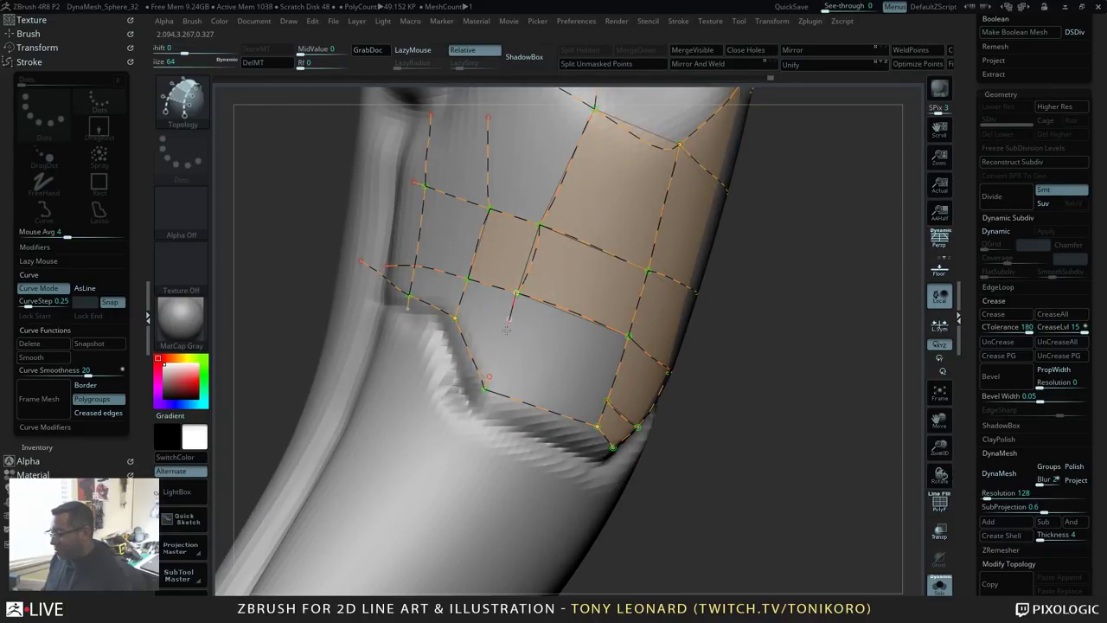
left_click_drag(486, 380, 491, 437)
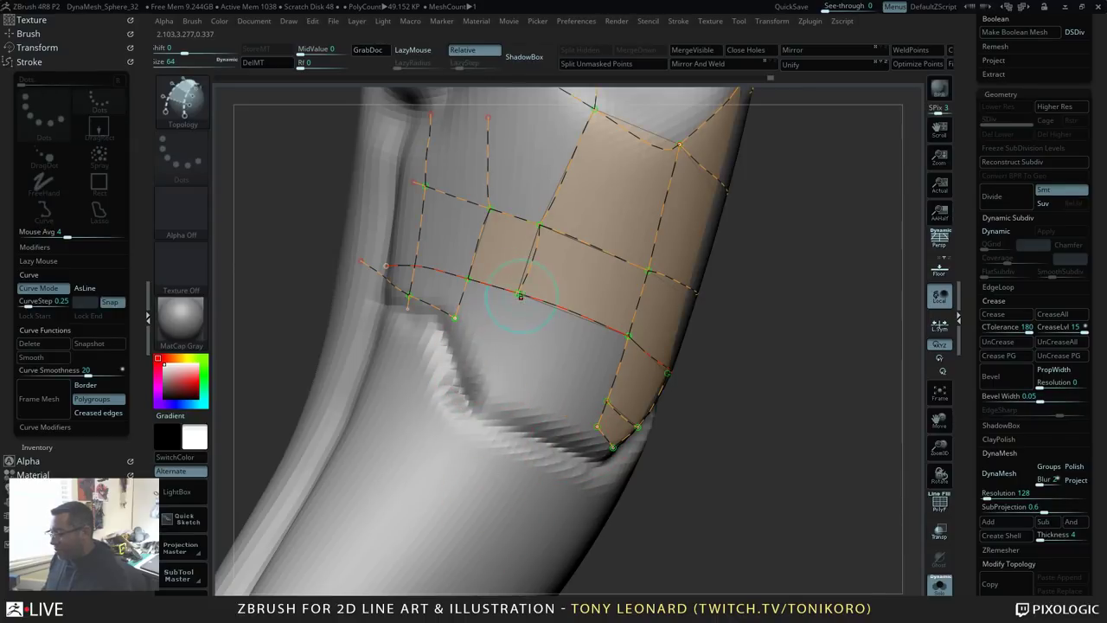
left_click_drag(516, 306, 483, 419)
left_click_drag(797, 472, 761, 472)
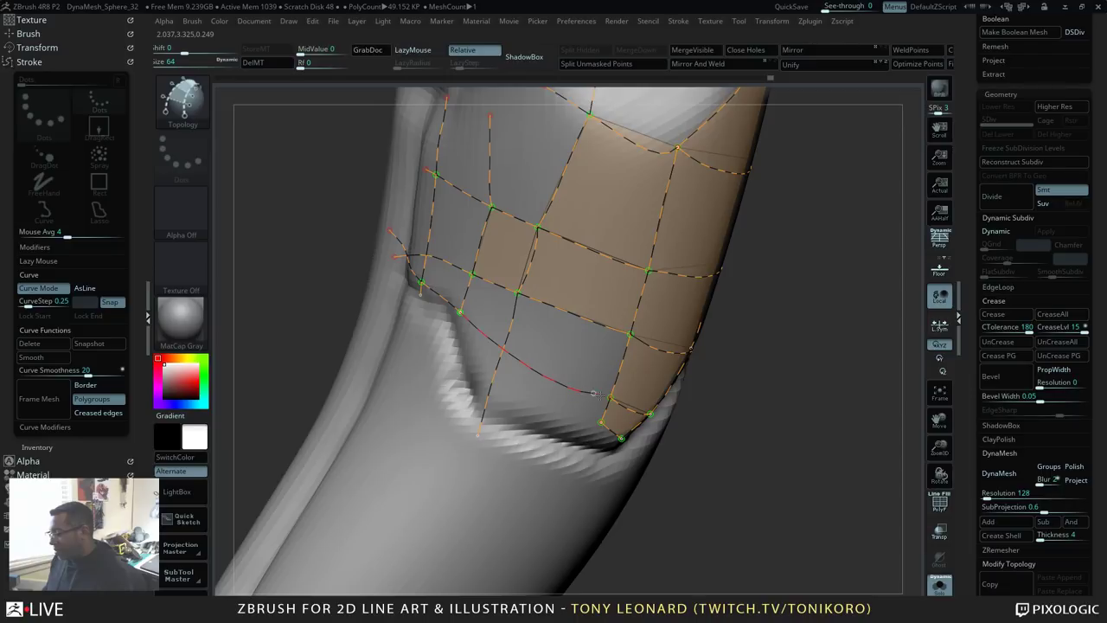
mouse_move(773, 482)
left_mouse_down()
mouse_move(731, 457)
mouse_move(692, 372)
mouse_move(595, 316)
left_mouse_up()
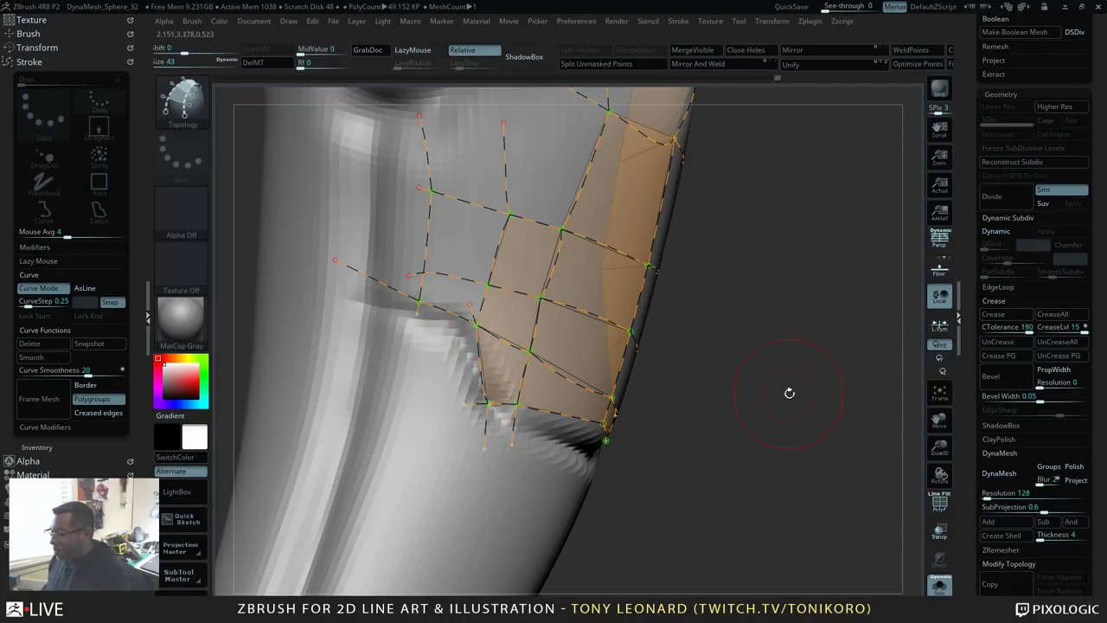
Step: Trim the curve ends overhanging the bottom edge and the upper ends of the two rearmost lengthwise curves
left_click_drag(786, 390, 601, 470)
left_click_drag(437, 530, 519, 560)
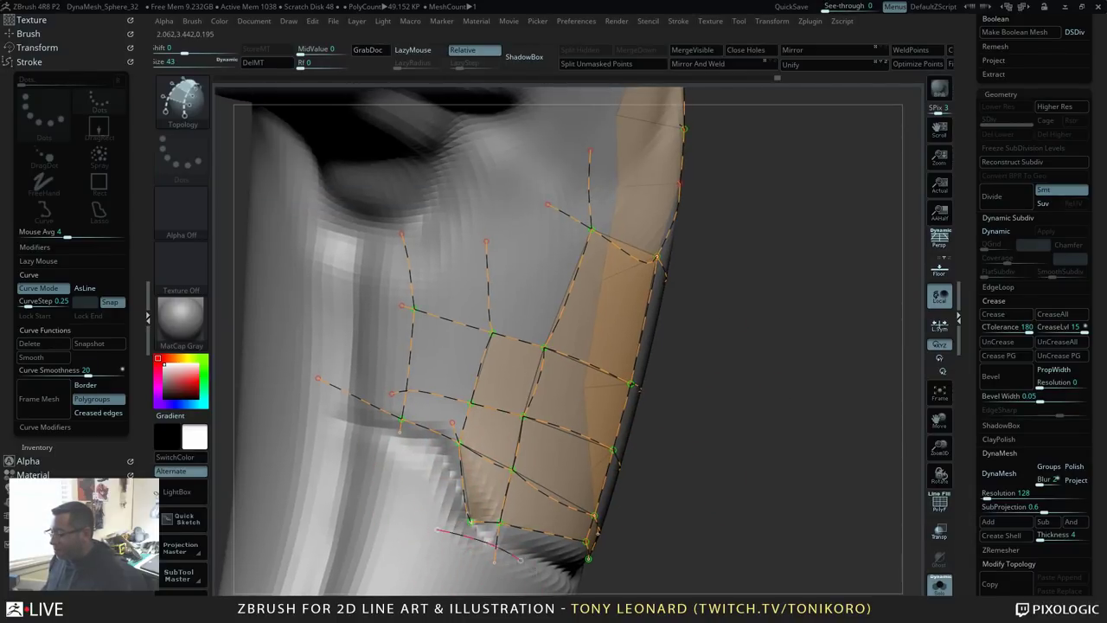
left_click_drag(732, 520, 523, 249)
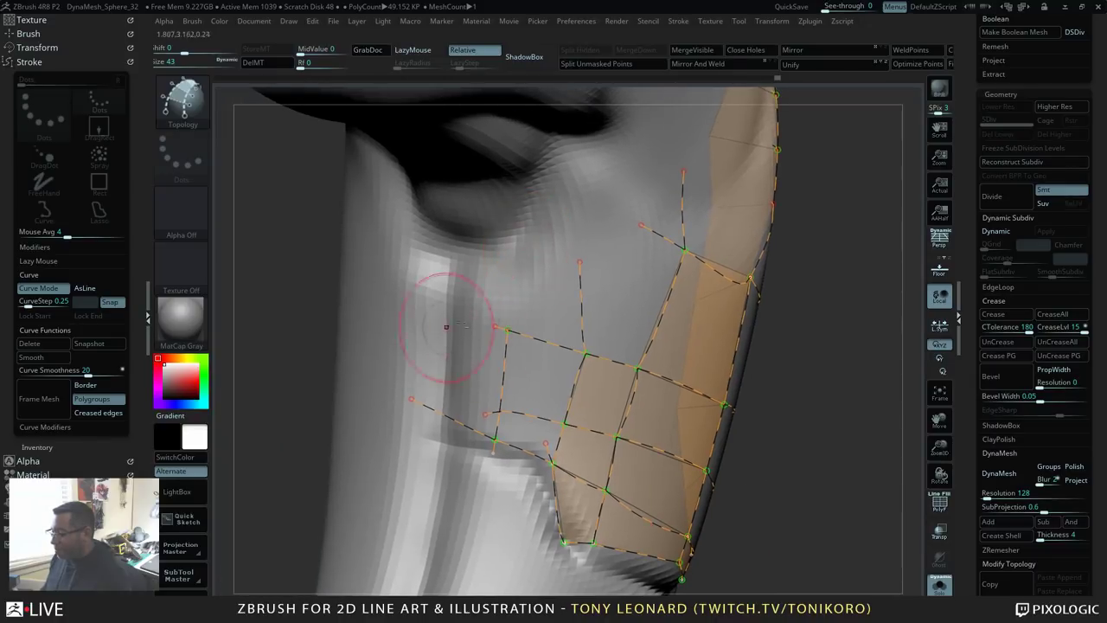
mouse_move(601, 244)
left_mouse_down("alt")
mouse_move(575, 281)
mouse_move(553, 288)
left_mouse_up("alt")
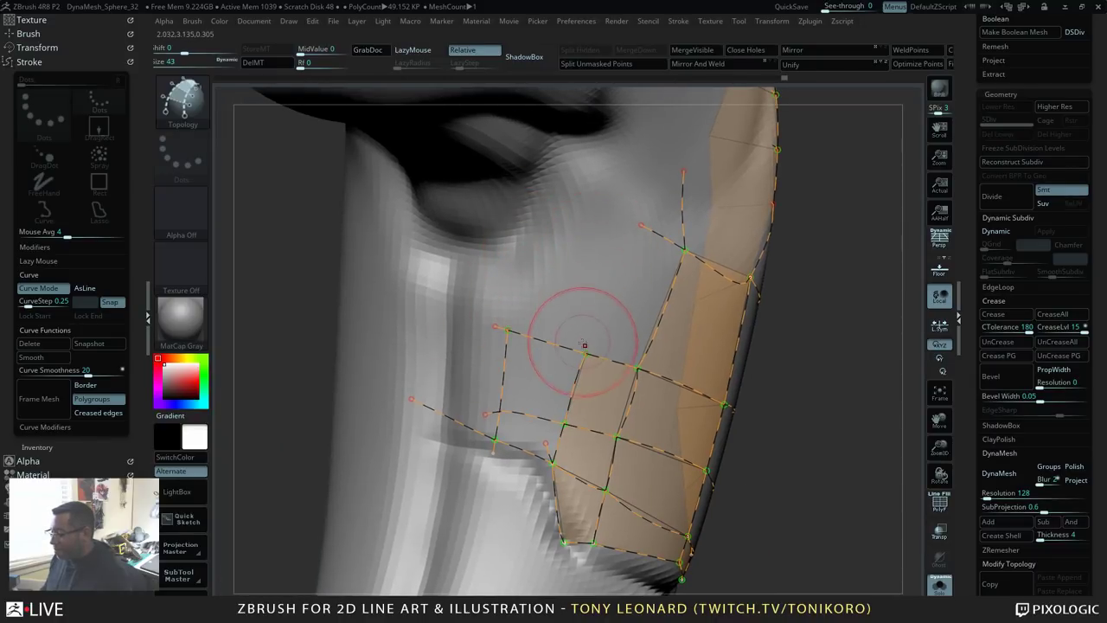
Step: Extend a lengthwise curve and the upper cross curve behind the knee, and draw a new top edge curve above them
left_click_drag(629, 202, 638, 168)
left_click_drag(824, 364, 736, 414, "alt")
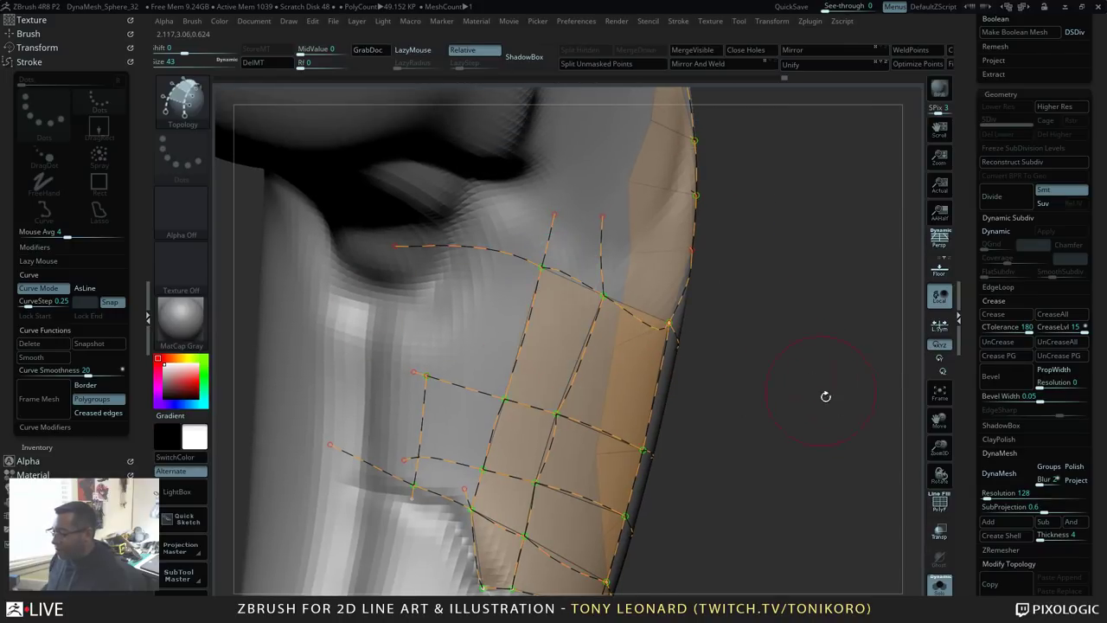
left_click_drag(825, 396, 775, 382)
left_click_drag(478, 191, 668, 275)
Step: Trim the curve ends overhanging the small top section below the knee disc, including the rearward ends of its cross curves
left_click_drag(874, 323, 908, 302)
left_click_drag(660, 216, 654, 270, "alt")
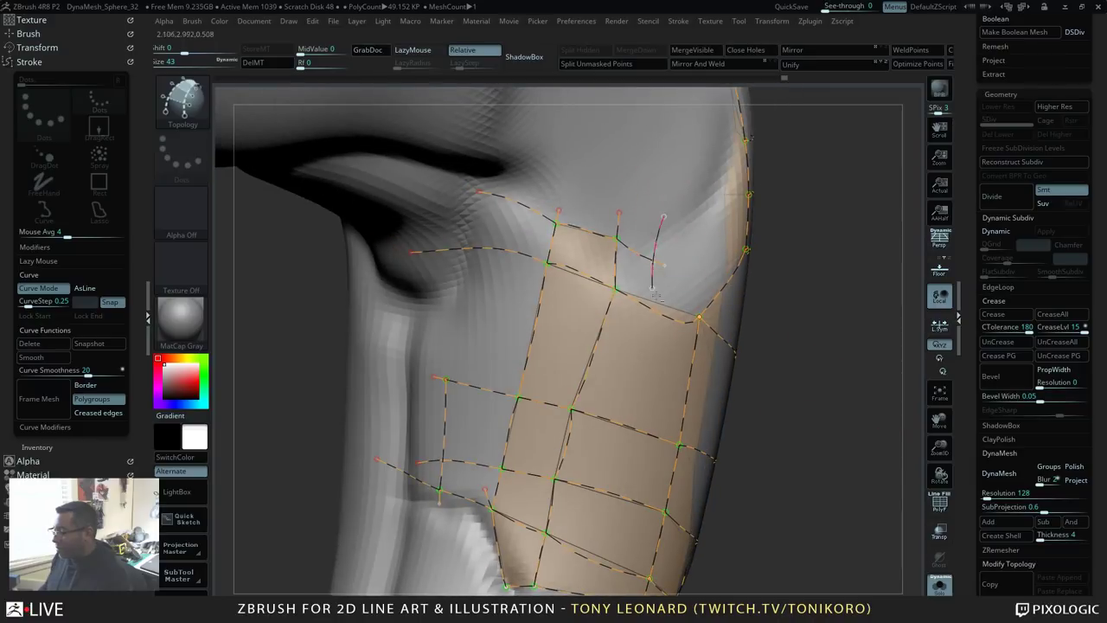
left_click_drag(600, 190, 640, 262, "alt")
left_click_drag(529, 201, 580, 192, "alt")
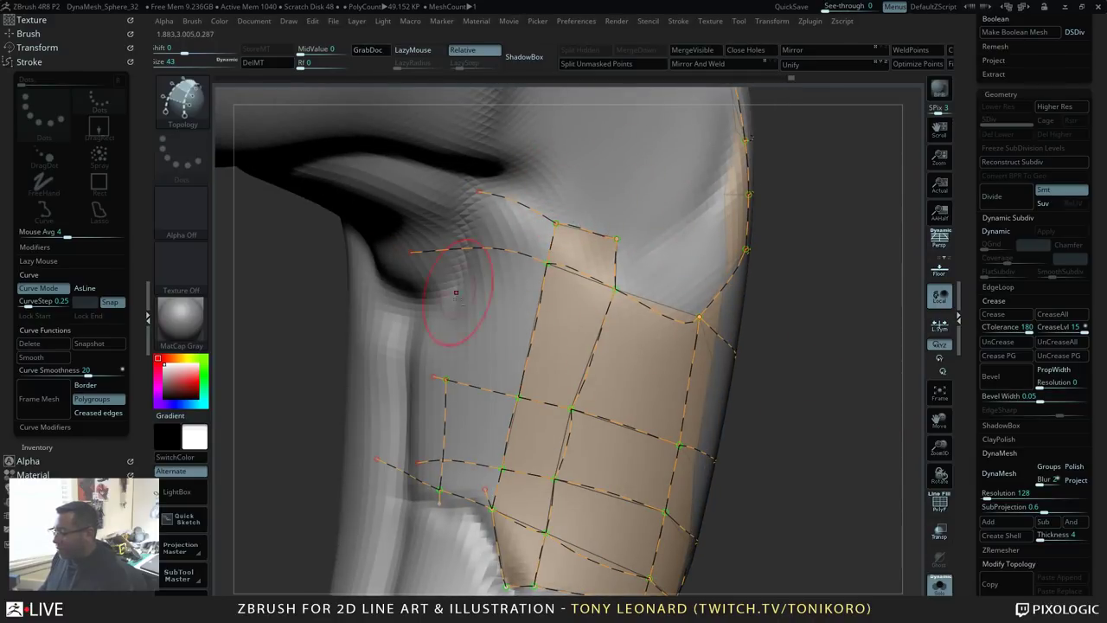
left_click_drag(825, 336, 790, 338)
left_click_drag(503, 161, 521, 299, "alt")
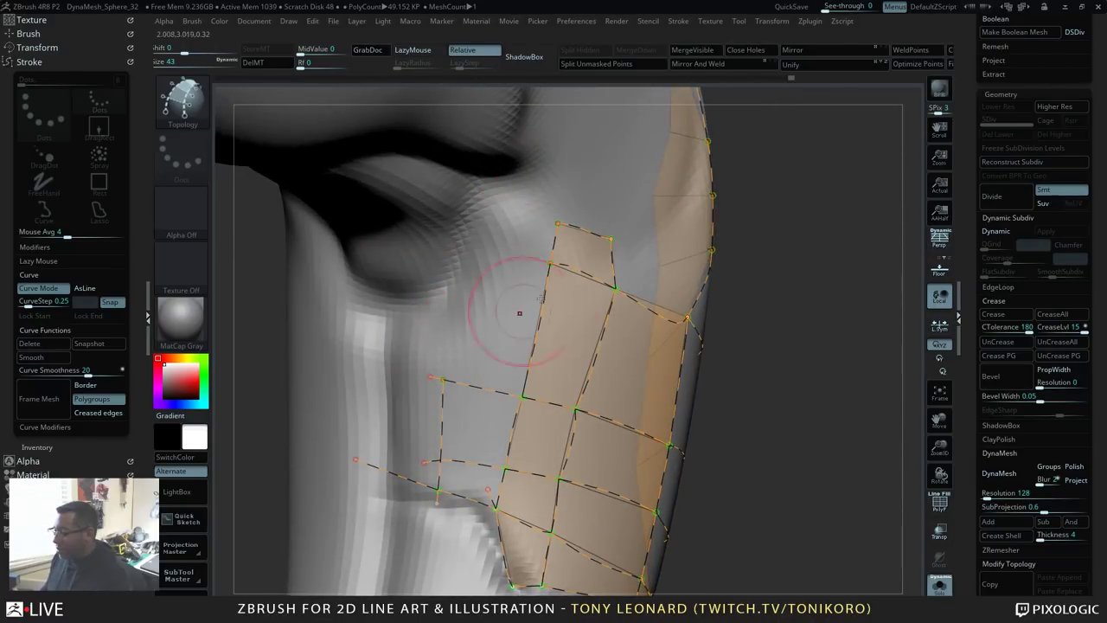
Step: Extend the two top cross curves rearward and draw the panel's slanted rear edge down to the rear lengthwise curve
left_click_drag(801, 354, 786, 355)
right_click_drag(785, 354, 761, 353)
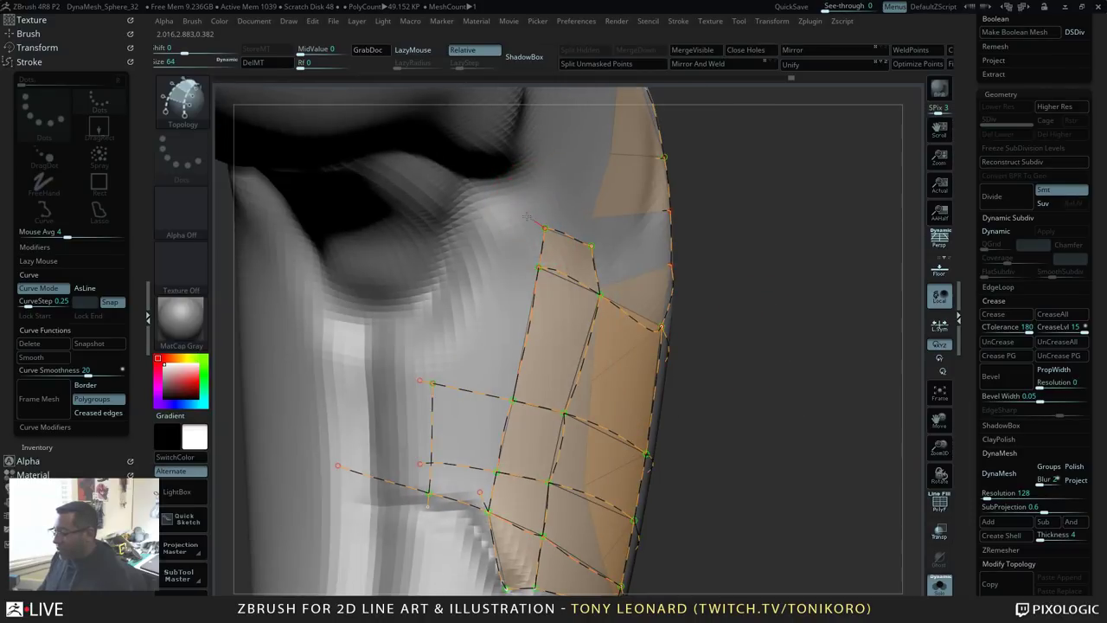
left_click_drag(527, 216, 499, 207)
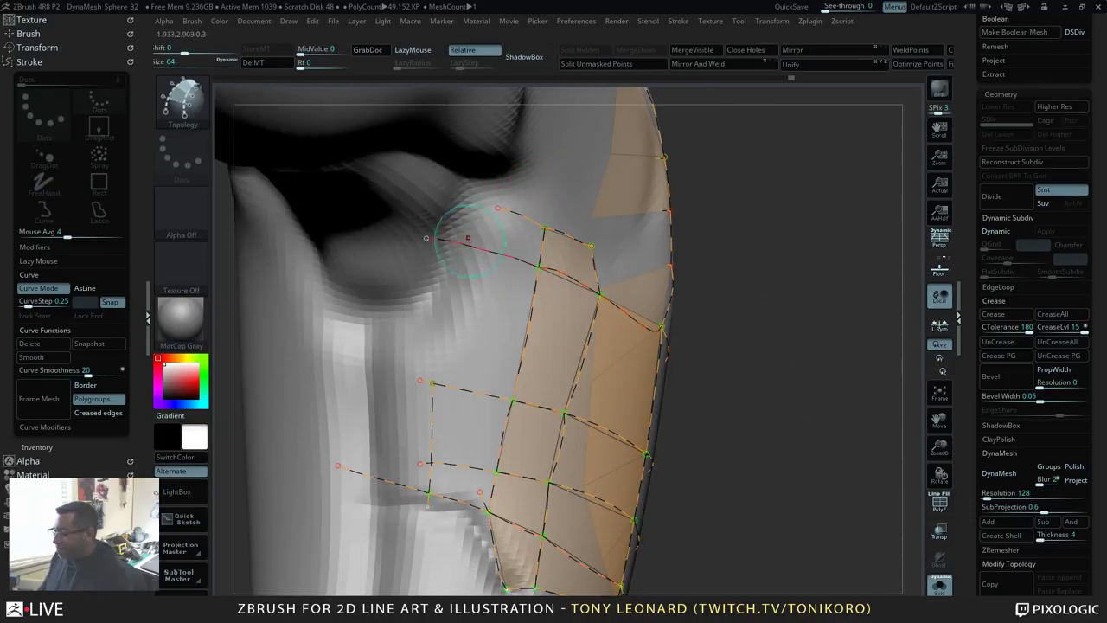
left_click_drag(407, 377, 406, 378)
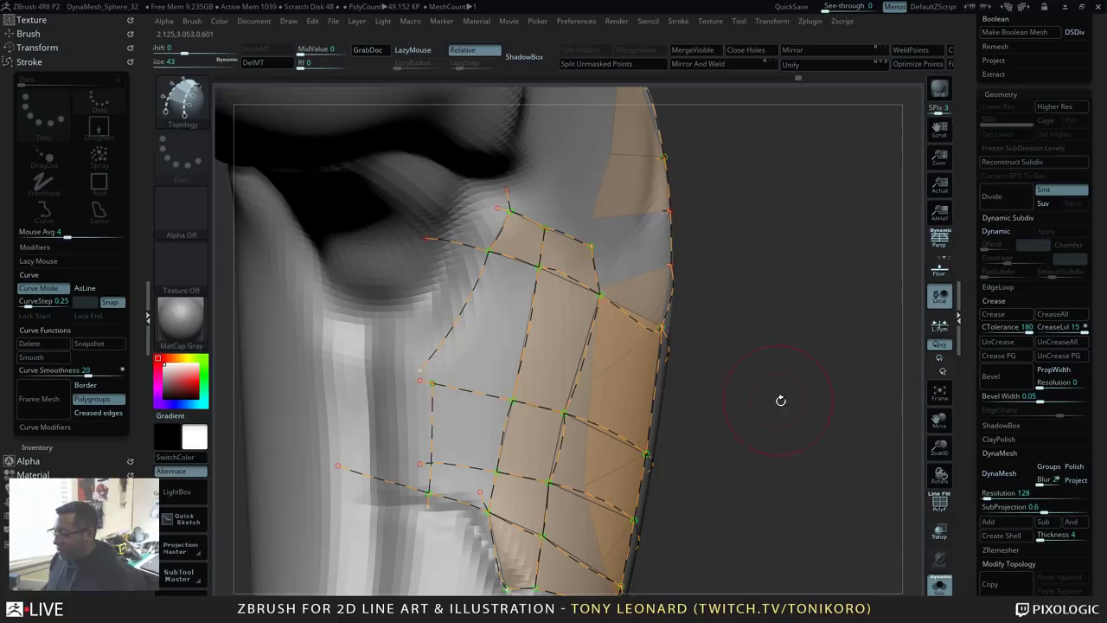
Step: Trim the overhanging curve ends along the panel's rear edge, from the top section down to the stepped groove
mouse_move(781, 401)
left_mouse_down()
mouse_move(788, 450)
mouse_move(808, 384)
left_mouse_up()
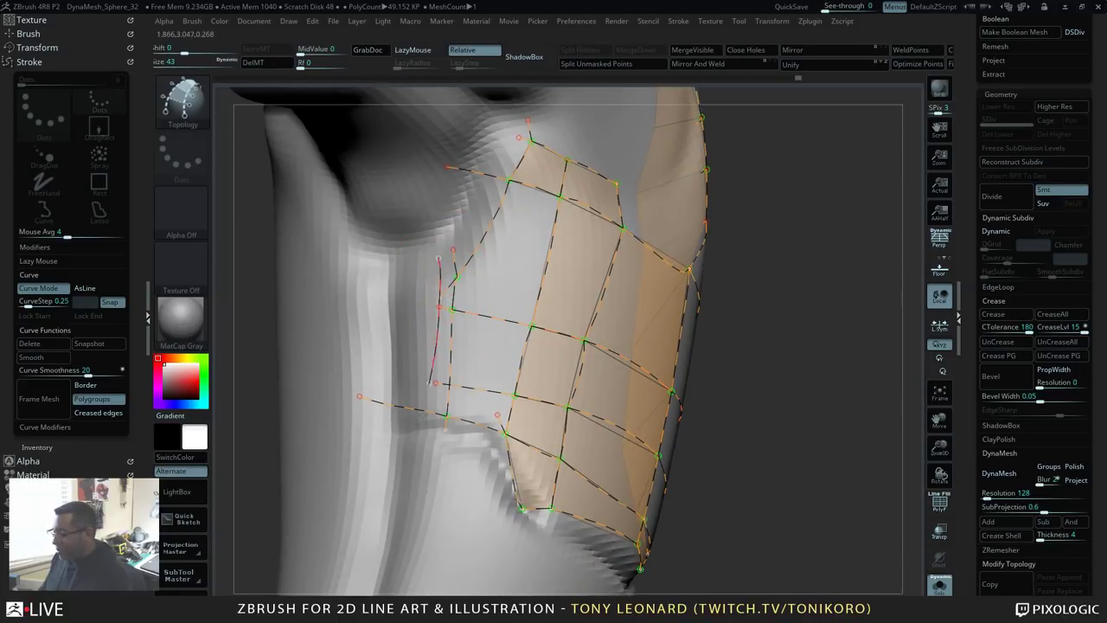
left_click_drag(459, 223, 423, 301)
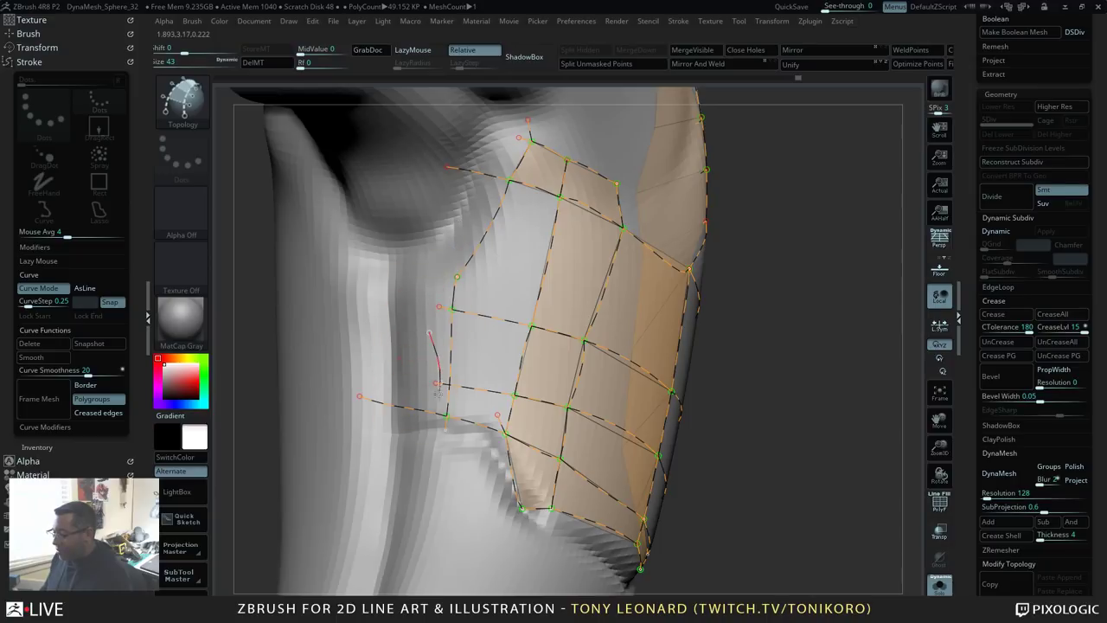
left_click(390, 490, "alt")
left_click_drag(777, 426, 705, 398)
mouse_move(846, 480)
right_mouse_down()
mouse_move(759, 447)
mouse_move(782, 413)
mouse_move(618, 372)
right_mouse_up()
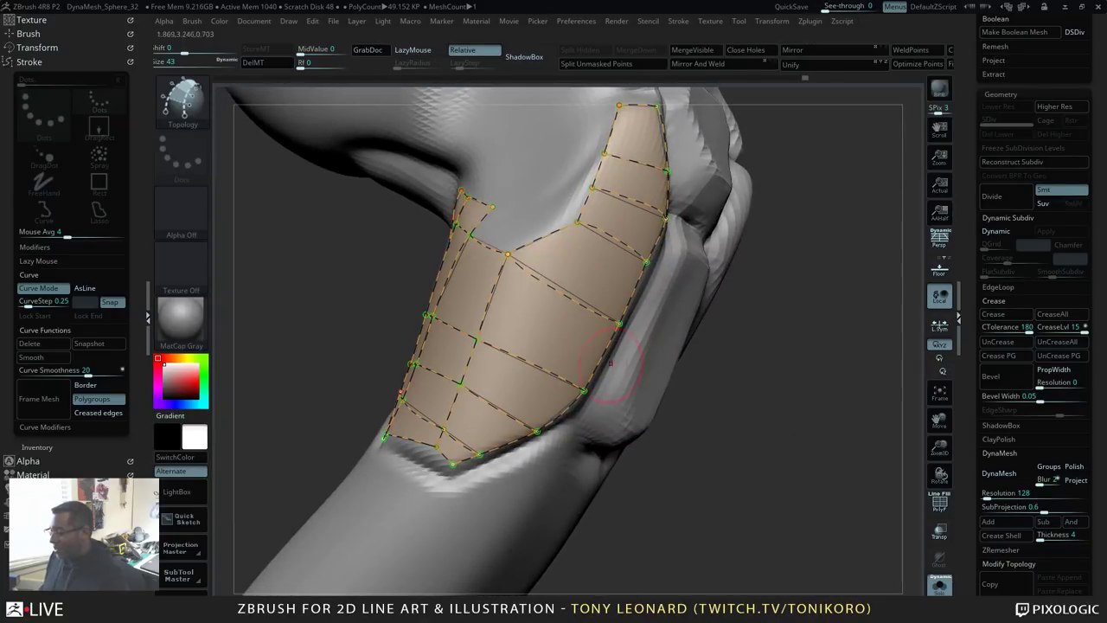
Step: Draw an additional cross curve through the middle of the panel and extend it past the rear edge to close the upper gap
mouse_move(346, 280)
right_mouse_down()
mouse_move(390, 260)
mouse_move(724, 435)
right_mouse_up()
left_click_drag(800, 400, 741, 345)
left_click_drag(458, 266, 431, 259)
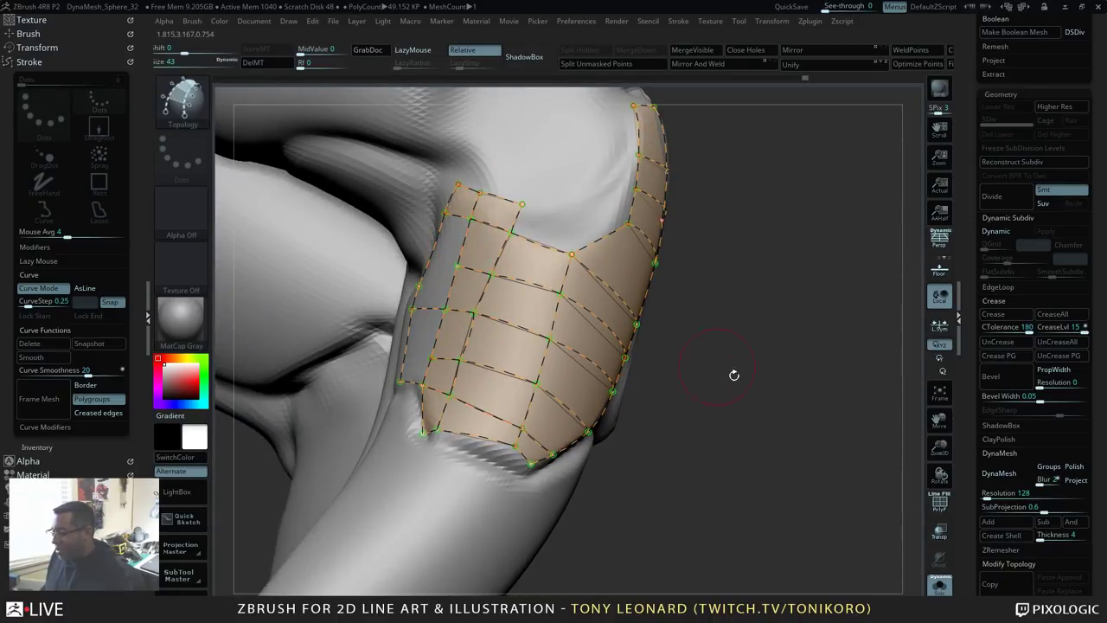
right_click_drag(734, 375, 685, 396)
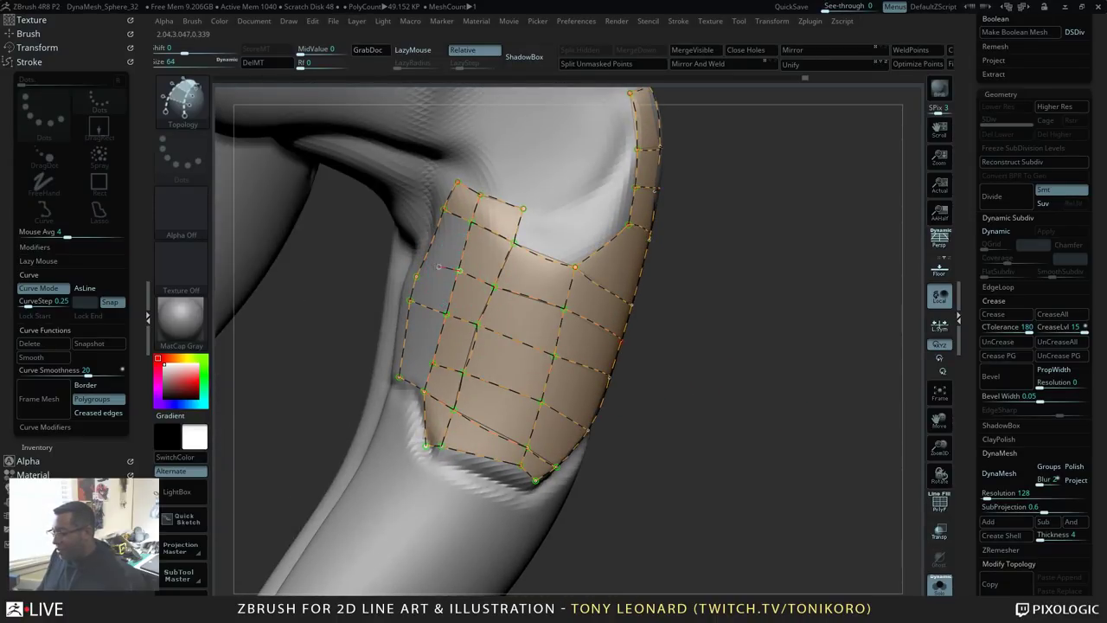
left_click_drag(407, 281, 386, 298)
mouse_move(742, 402)
left_mouse_down()
mouse_move(751, 404)
mouse_move(603, 397)
left_mouse_up()
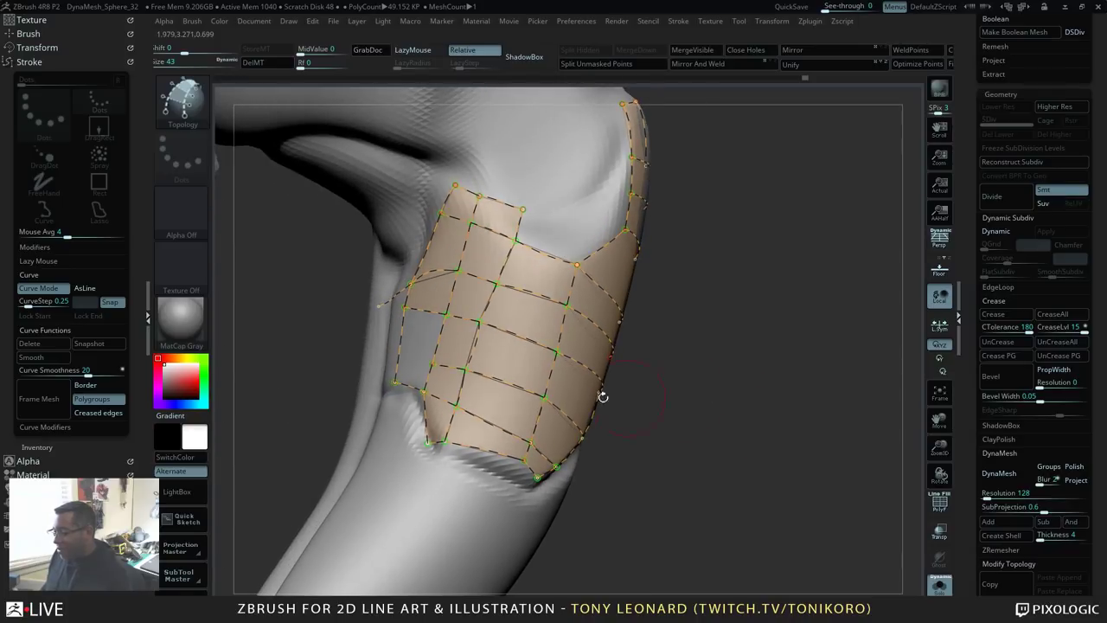
Step: Extend the lower cross curve rearward past the panel's rear edge to close the remaining gap in the lattice
left_click_drag(430, 364, 370, 354)
left_click_drag(633, 472, 732, 476)
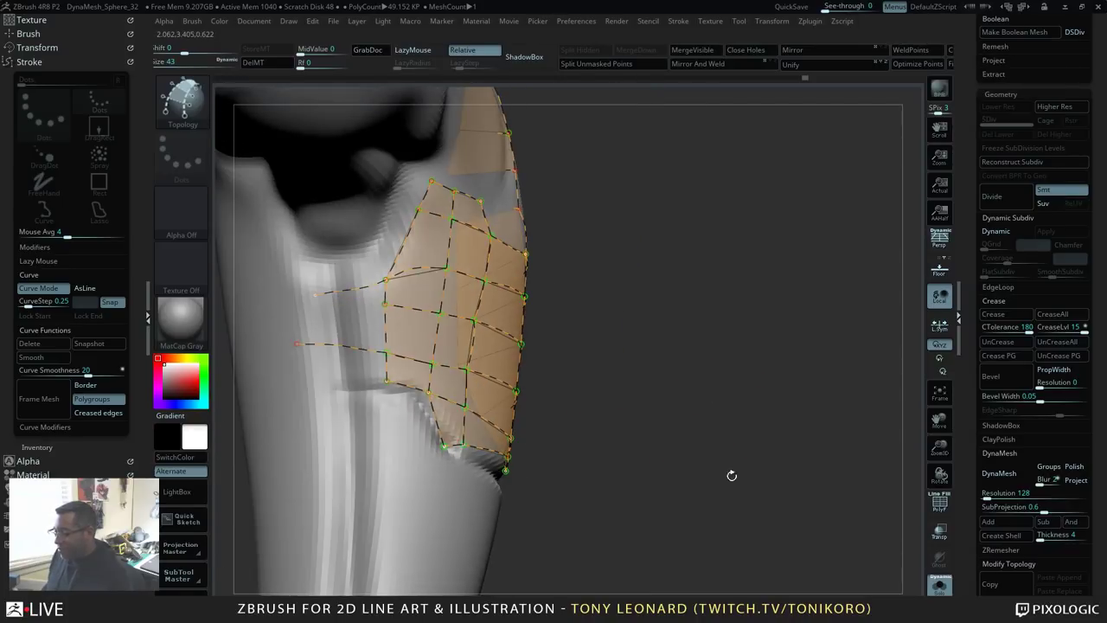
mouse_move(361, 234)
right_mouse_down()
mouse_move(660, 388)
mouse_move(692, 465)
mouse_move(766, 481)
mouse_move(761, 341)
mouse_move(752, 407)
right_mouse_up()
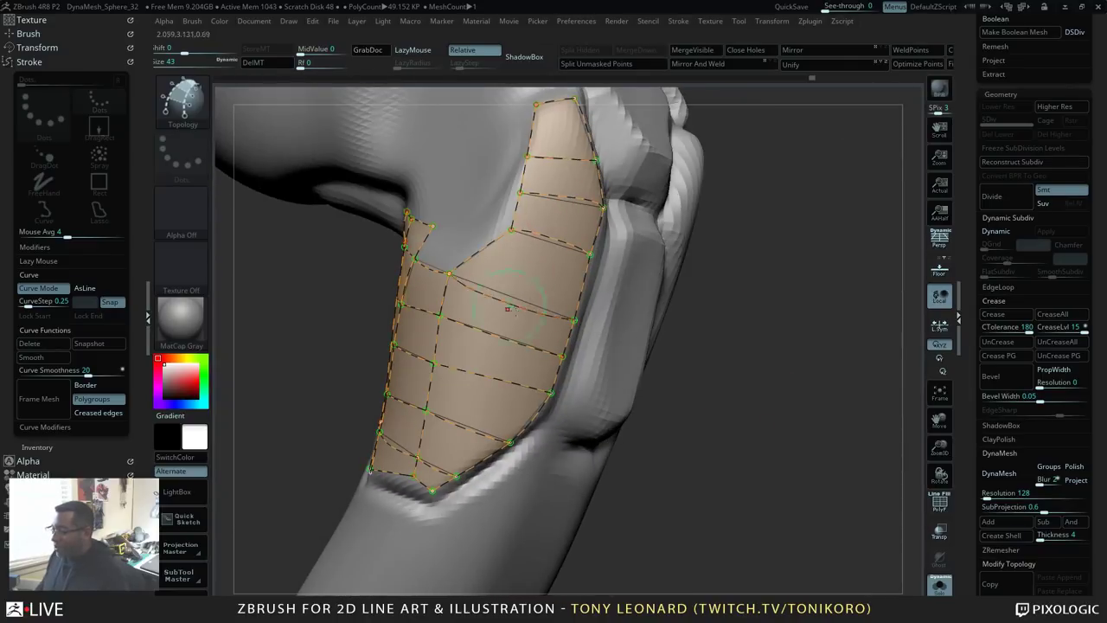
Step: Reduce the draw size to 18 and generate the calf panel mesh from the finished topology curves
key("s")
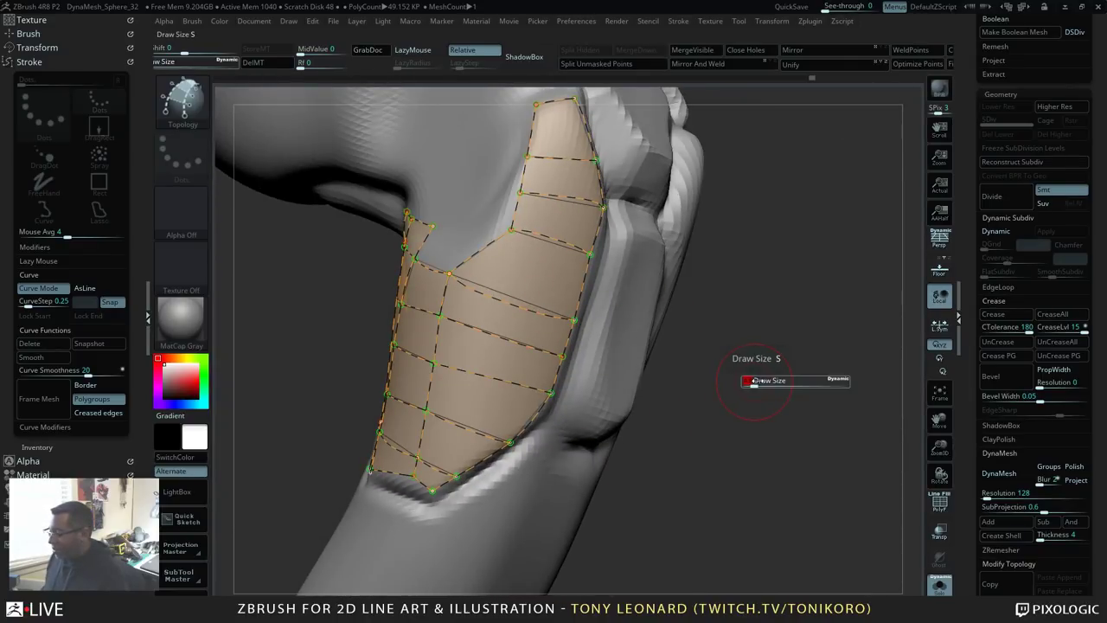
left_click_drag(754, 382, 750, 385)
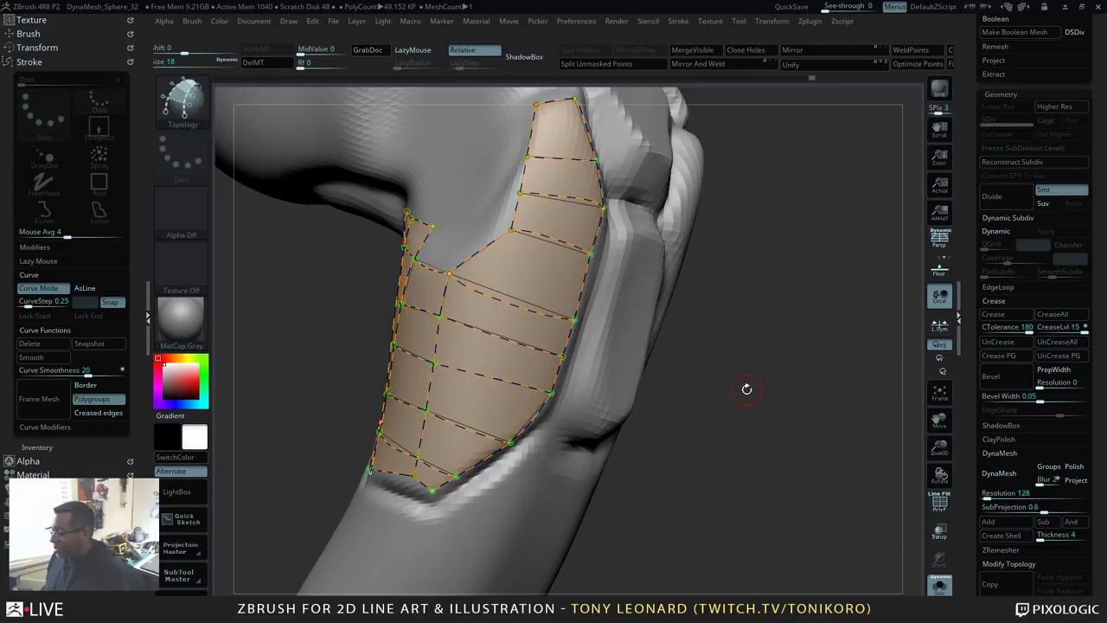
right_click_drag(746, 388, 633, 306)
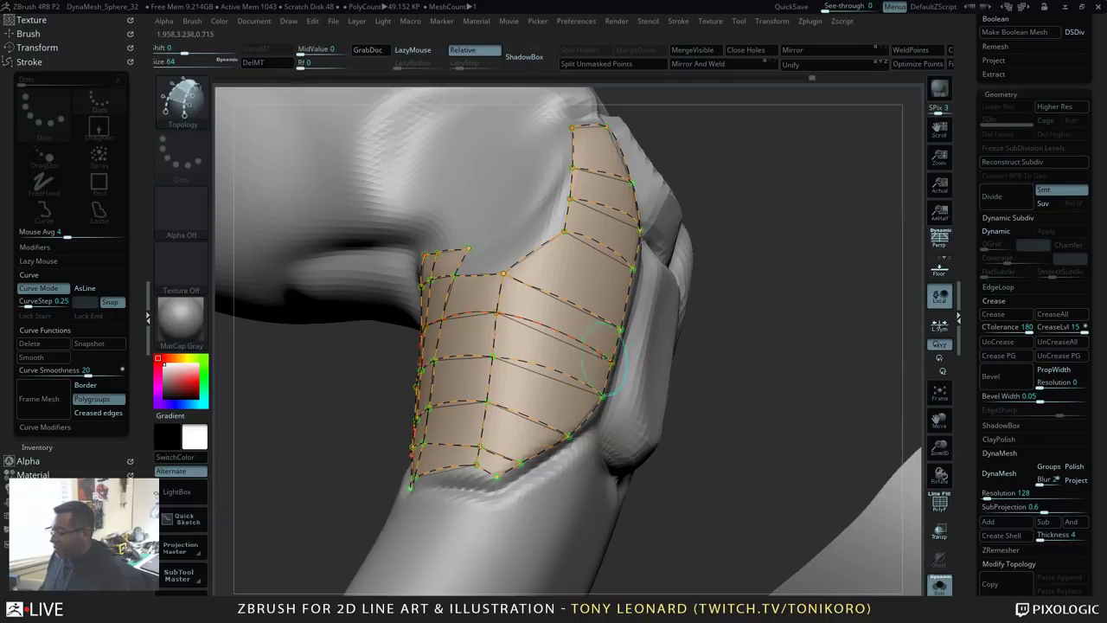
left_click(657, 340)
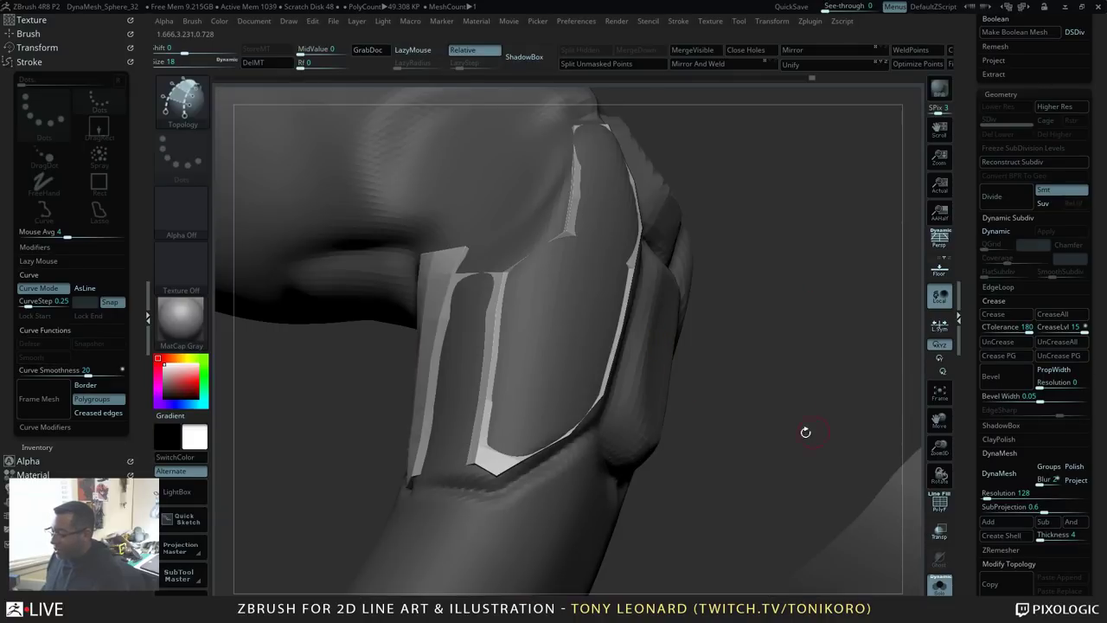
Step: Split the unmasked panel points into their own subtool and turn off Solo to show the whole model
left_click(598, 67)
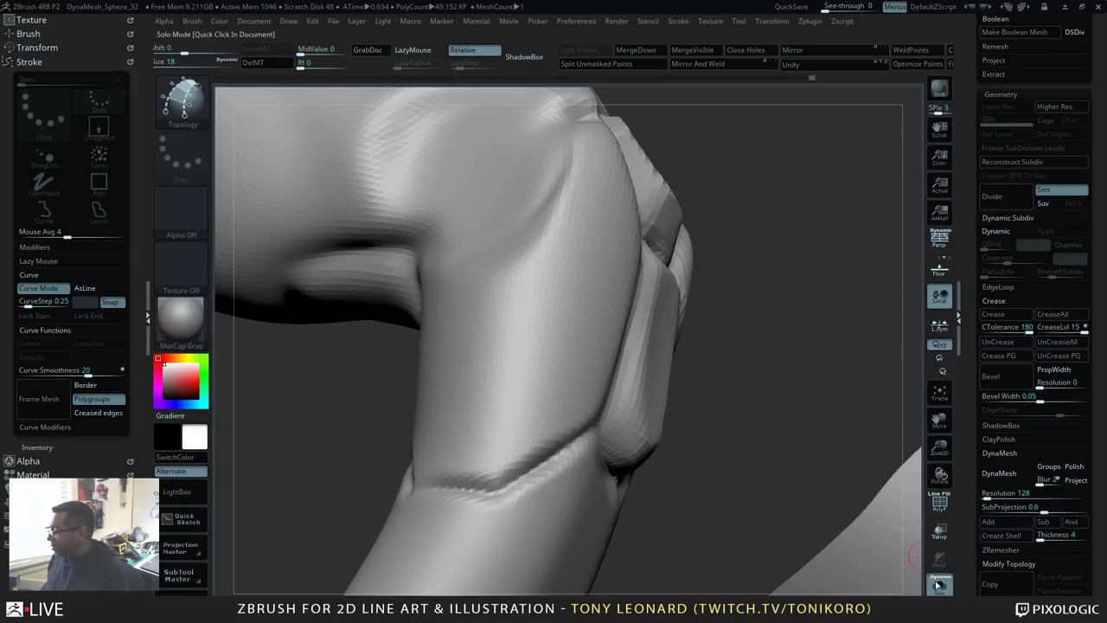
left_click(692, 368)
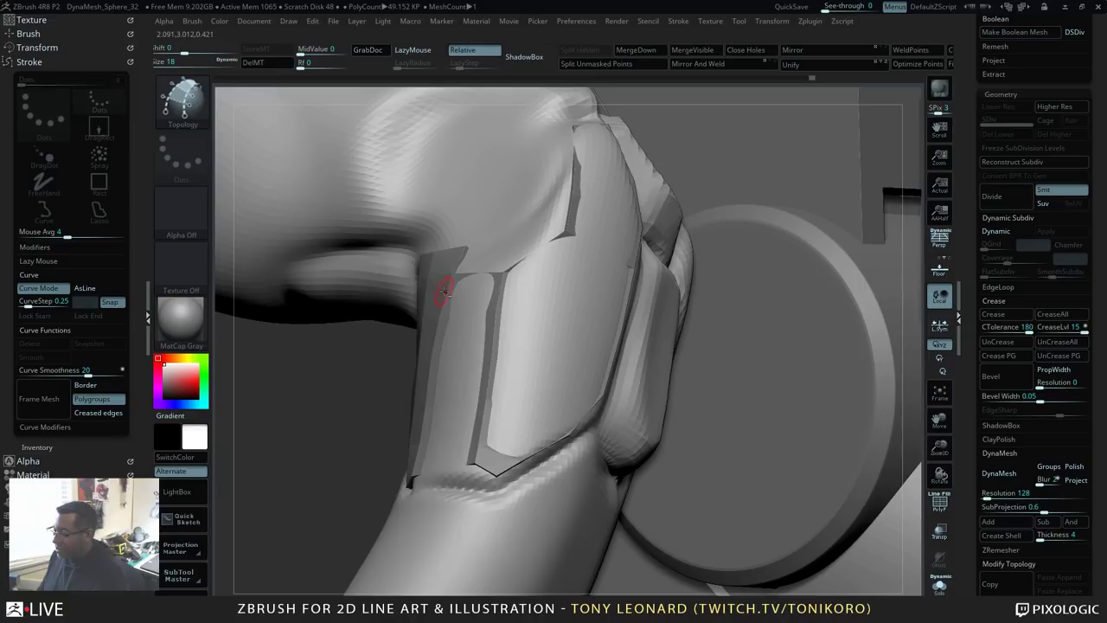
left_click_drag(331, 456, 397, 393, "alt")
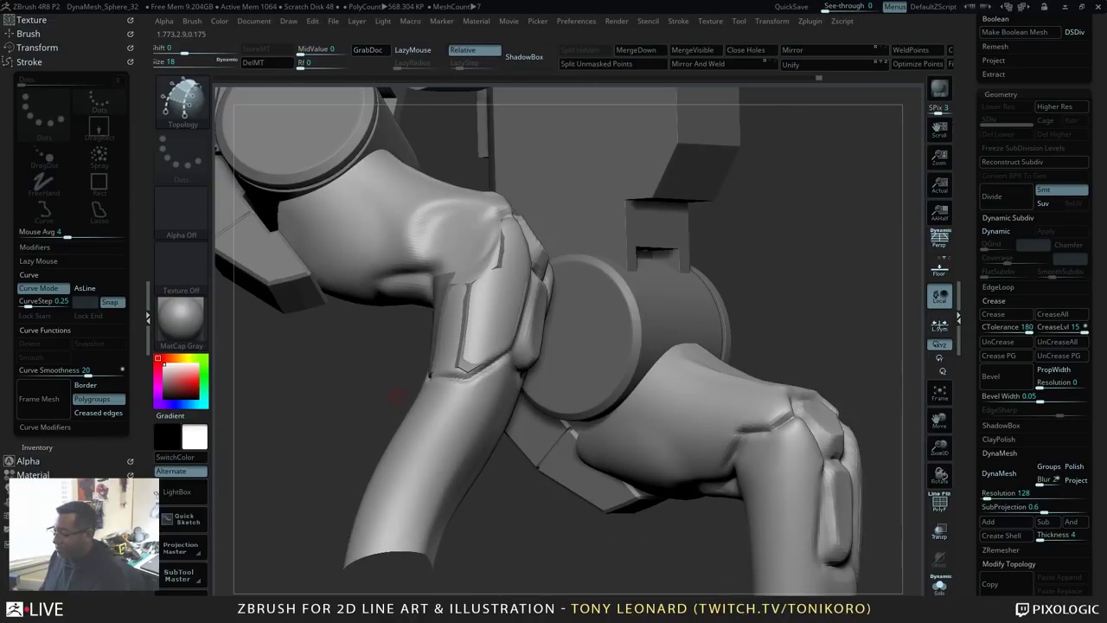
right_click_drag(773, 290, 874, 144)
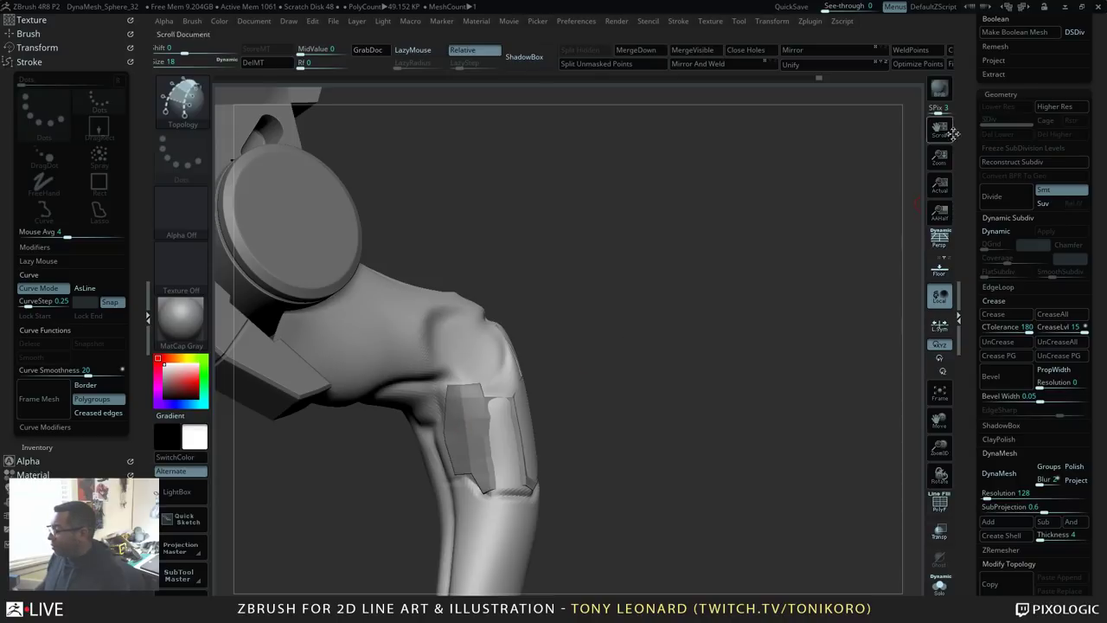
left_click_drag(970, 183, 971, 217)
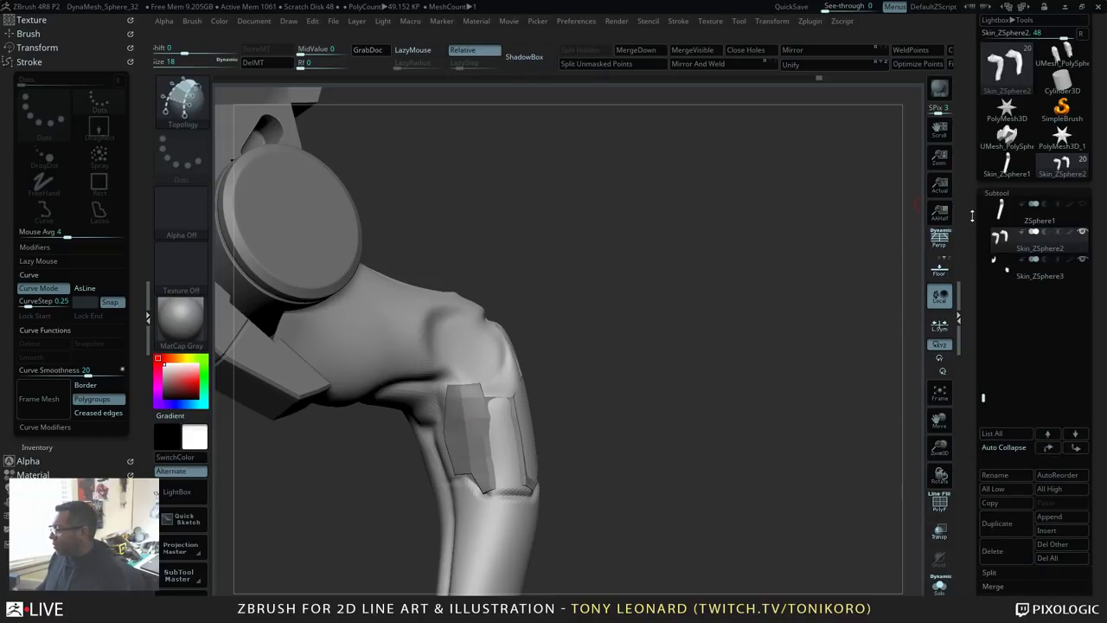
key("w")
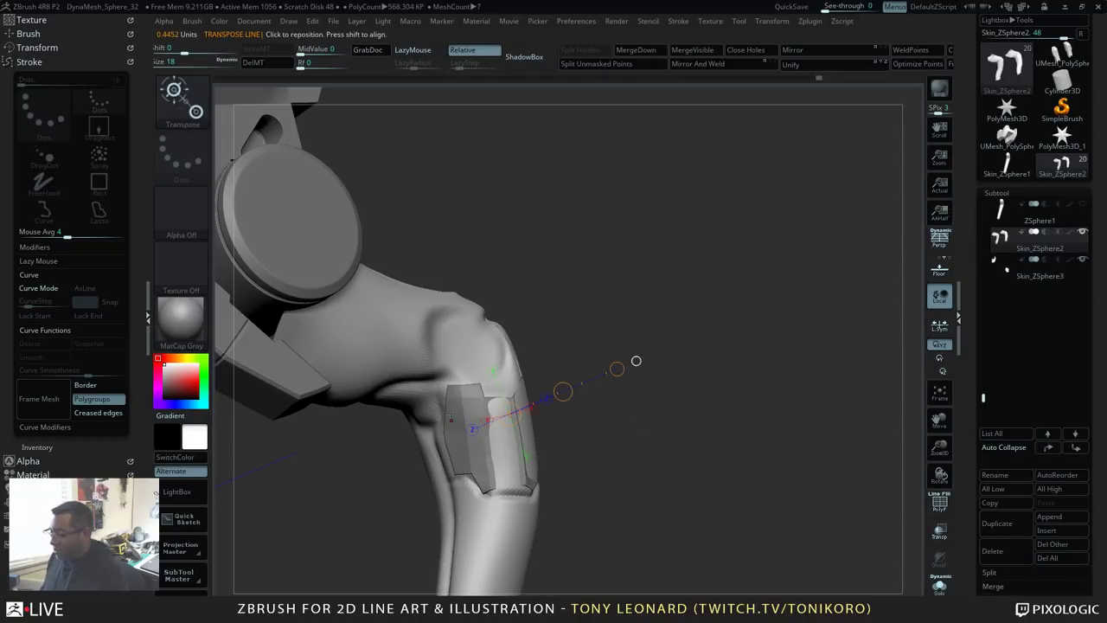
left_click(462, 408, "ctrl")
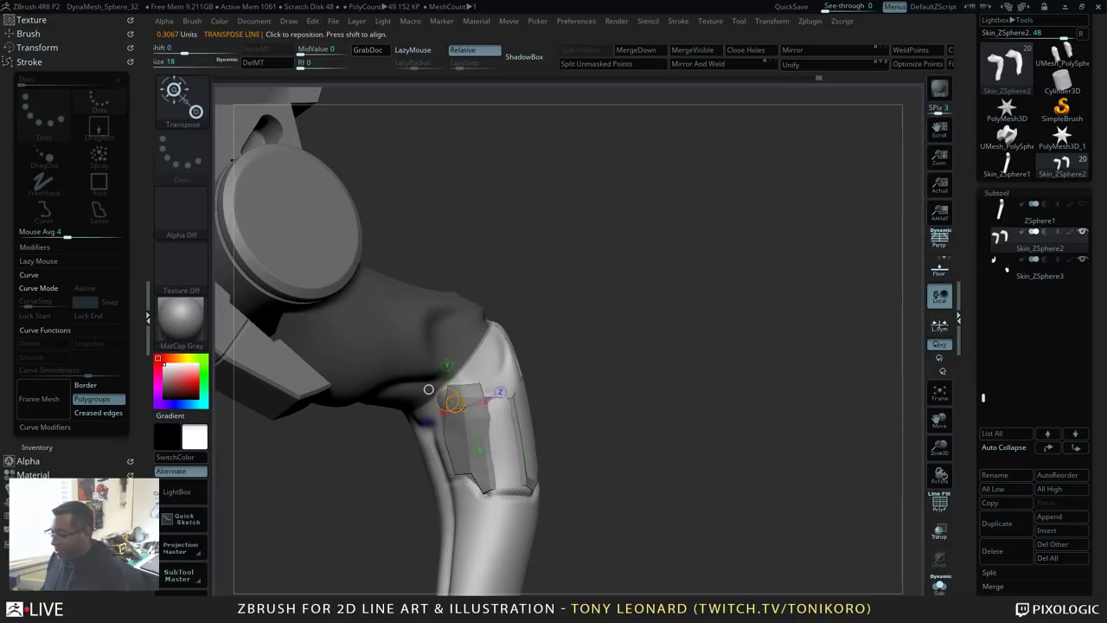
right_click_drag(695, 425, 680, 371)
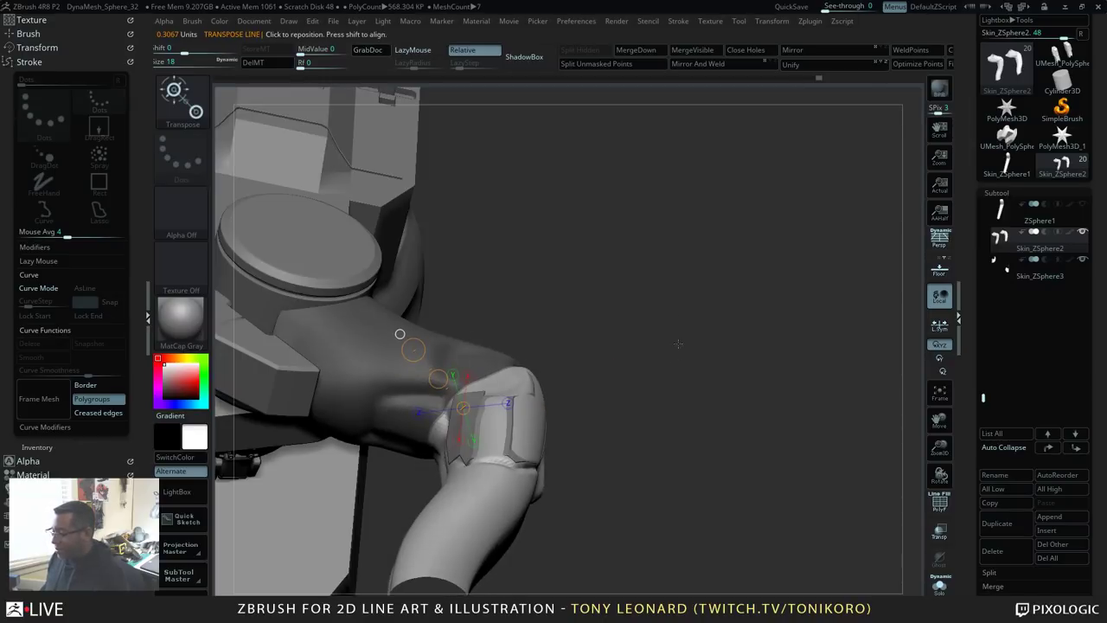
left_click_drag(678, 344, 609, 449, "ctrl")
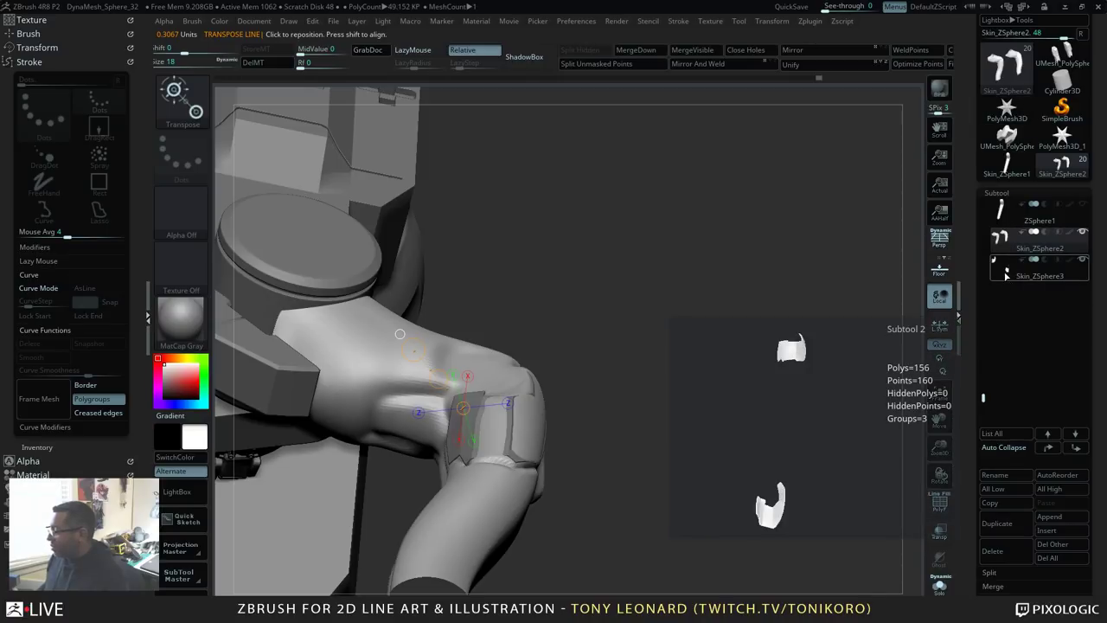
Step: Select the new panel subtool, isolate it with Solo, and display its polyframe
left_click(1006, 275)
left_click_drag(750, 418, 639, 481)
left_click(949, 588)
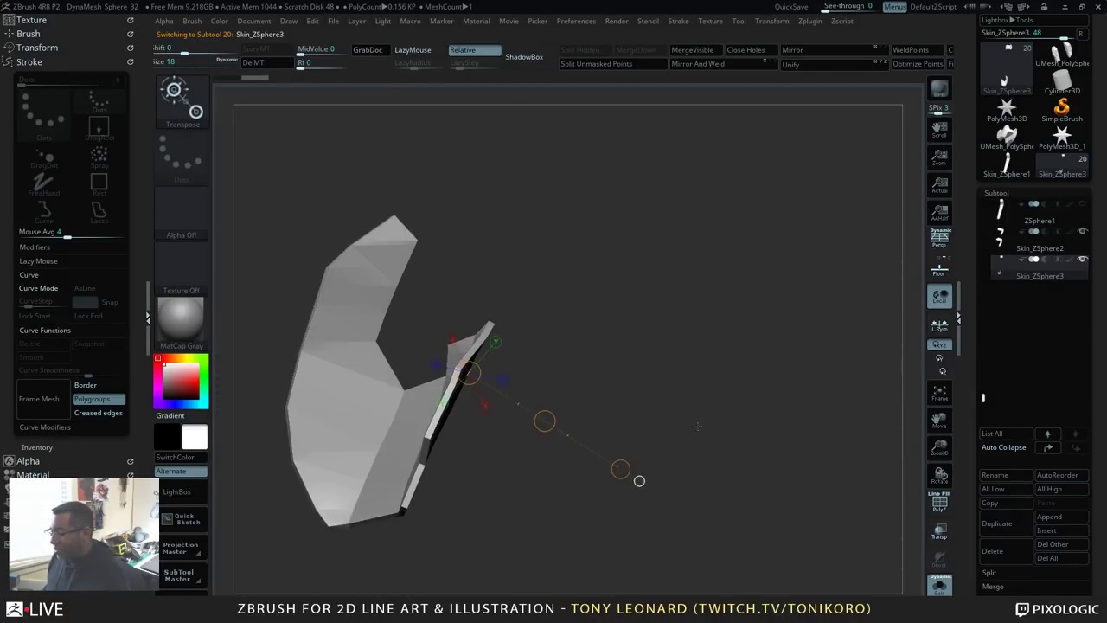
left_click_drag(698, 425, 757, 481)
key("shift+f")
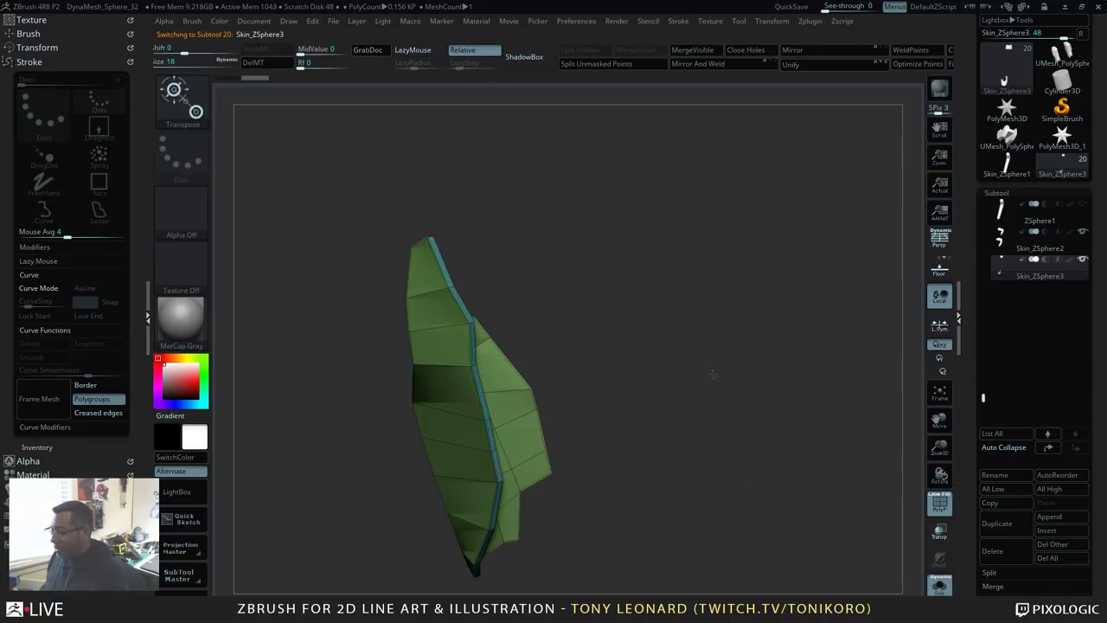
Step: Examine the isolated calf panel's topology, rim thickness and corners from all sides
left_click_drag(713, 373, 817, 416, "alt")
left_click_drag(823, 315, 828, 398)
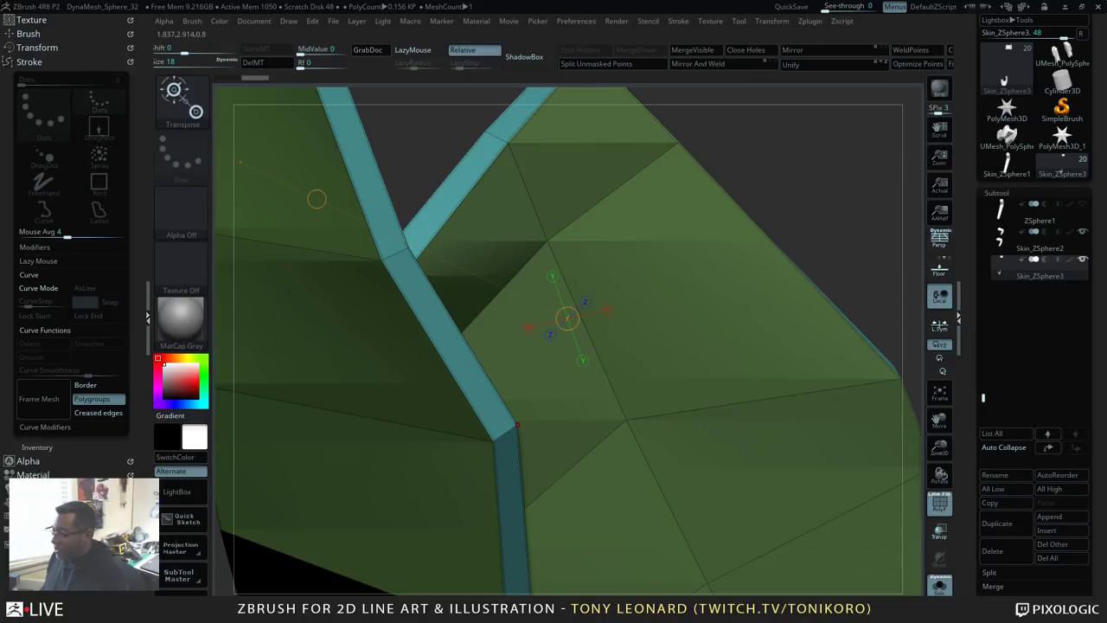
left_click_drag(777, 220, 763, 174, "alt")
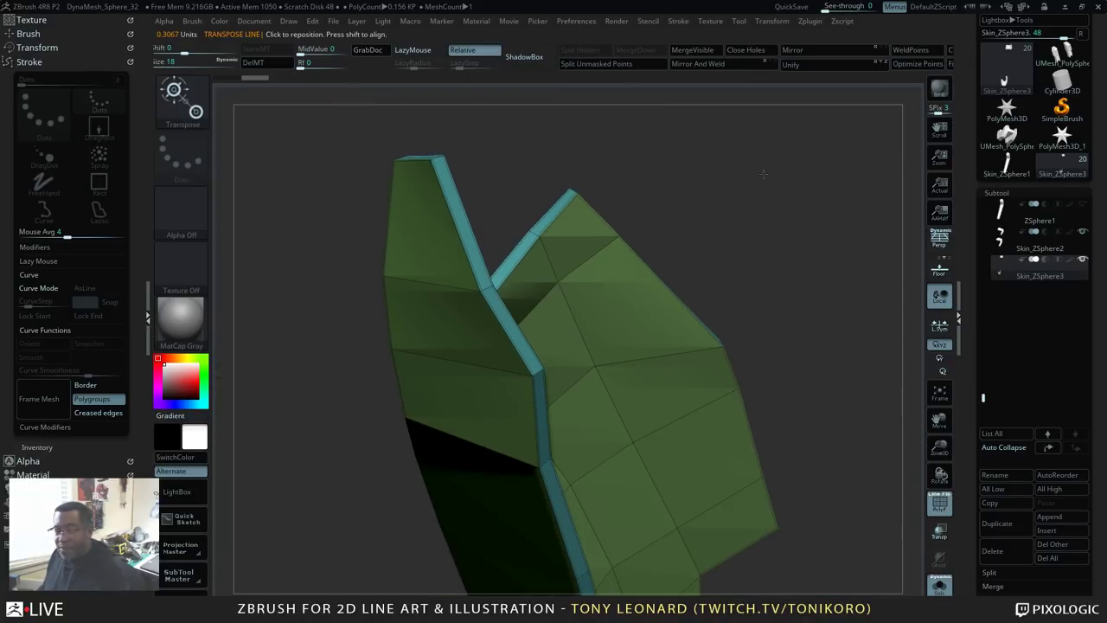
left_click_drag(797, 231, 780, 227, "alt")
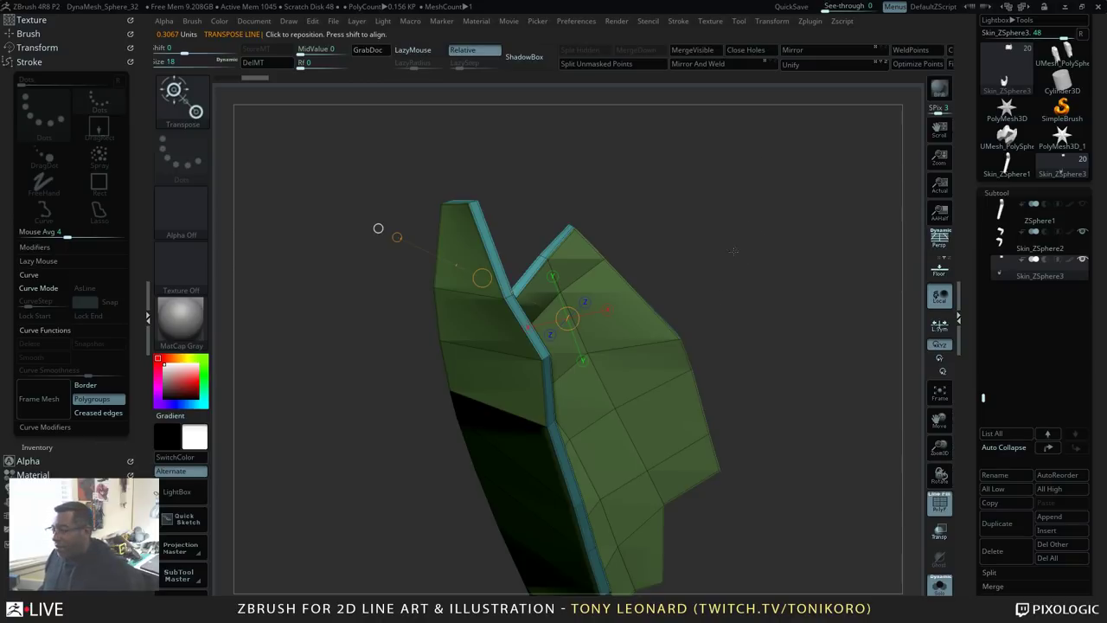
left_click_drag(378, 227, 447, 419)
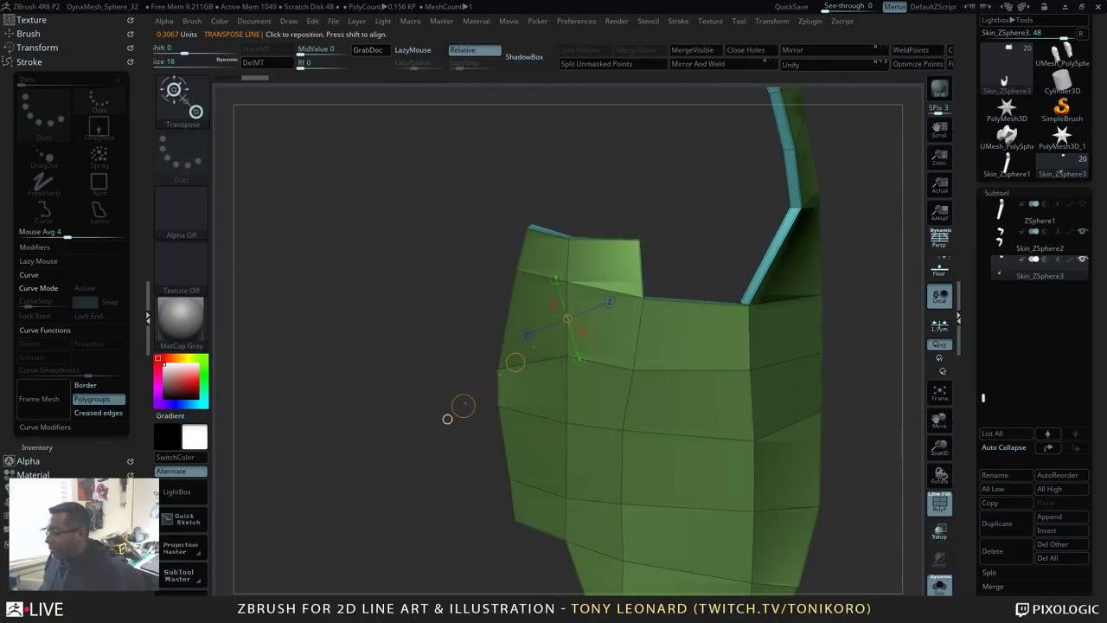
left_click_drag(700, 188, 802, 269)
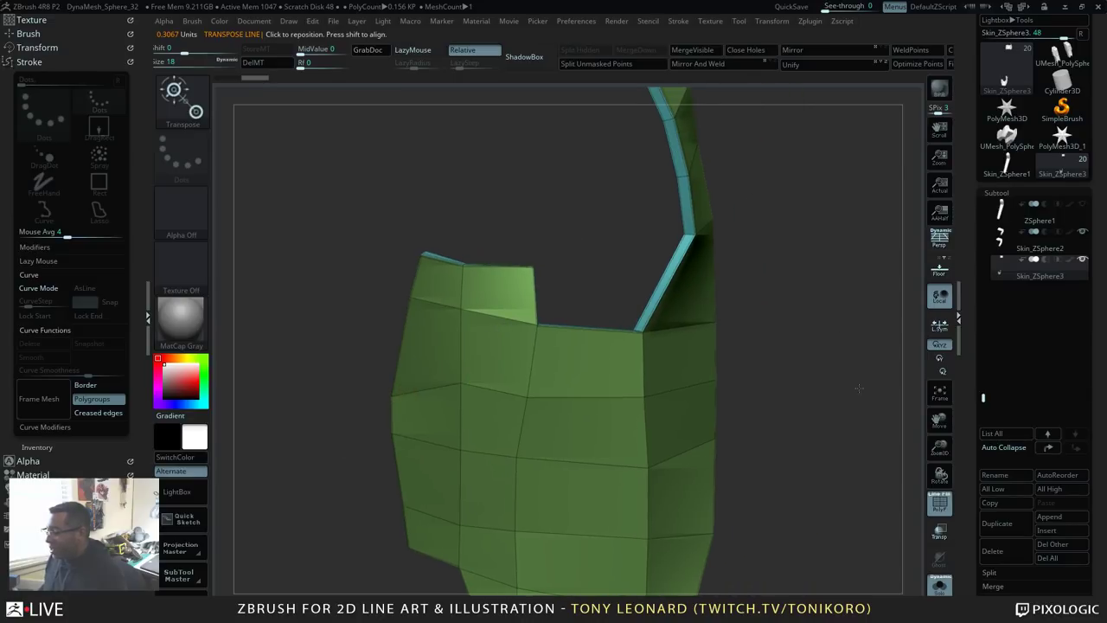
left_click_drag(859, 388, 838, 428, "alt")
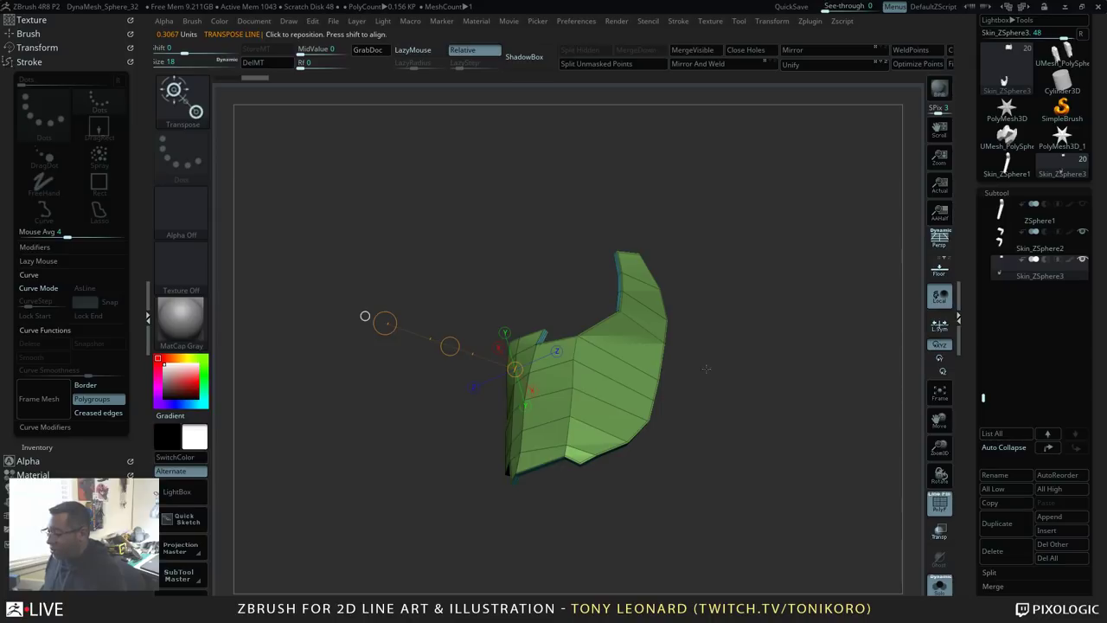
mouse_move(707, 369)
left_mouse_down()
mouse_move(788, 418)
mouse_move(764, 387)
mouse_move(809, 377)
mouse_move(869, 495)
left_mouse_up()
Step: With the ZModeler brush, set the edge action to Crease EdgeLoop Partial and crease the two lengthwise edges bounding the panel's middle strip
key("q")
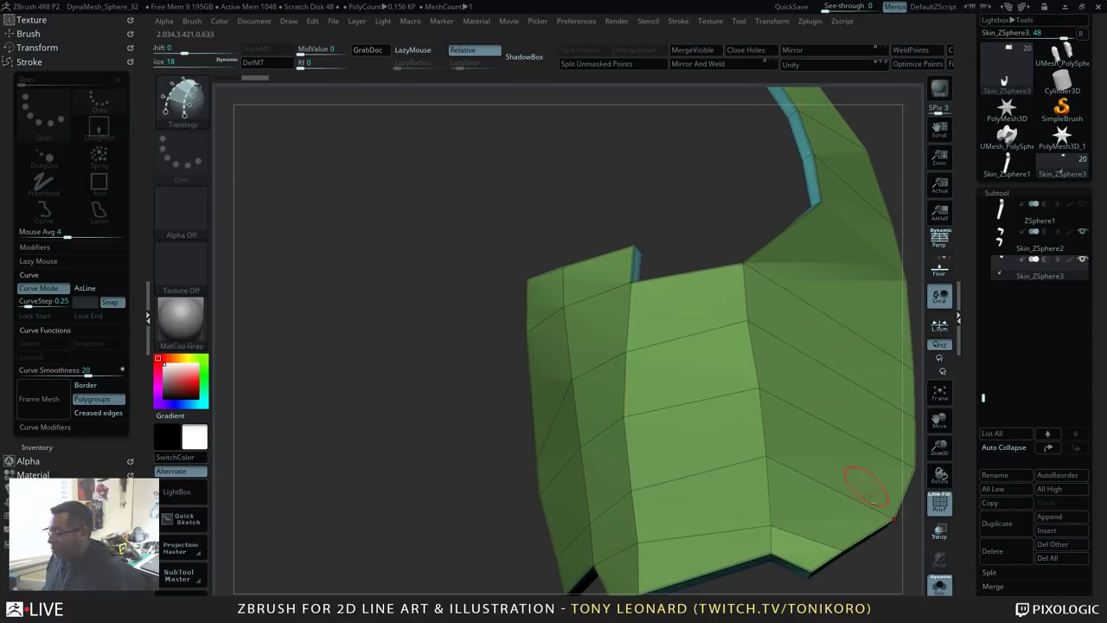
left_click_drag(880, 594, 746, 496, "alt")
key("b")
key("z")
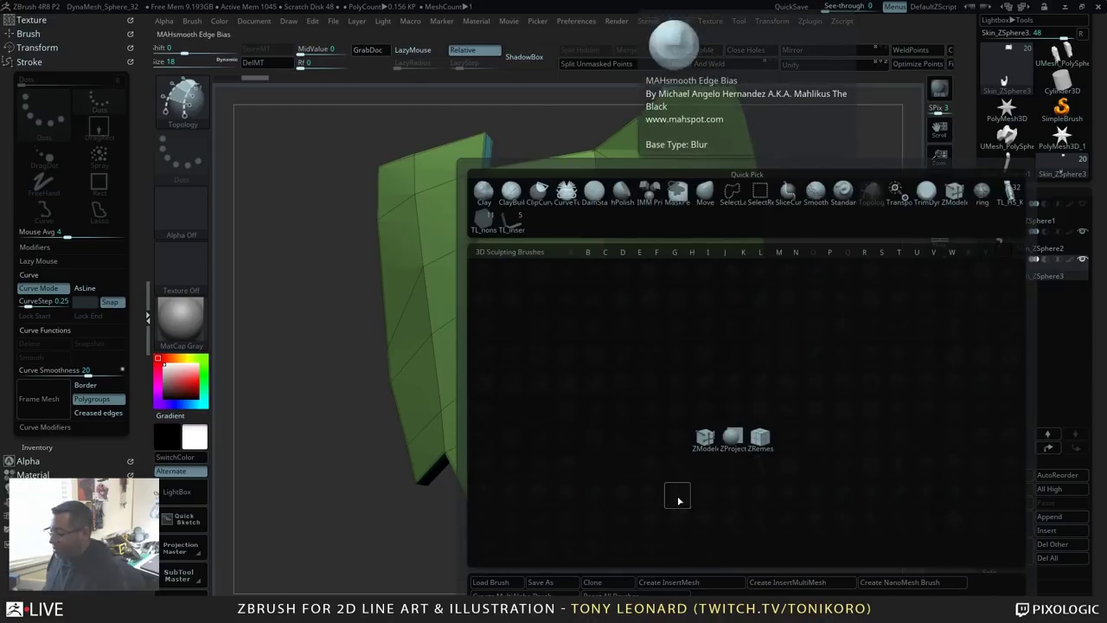
left_click(705, 438)
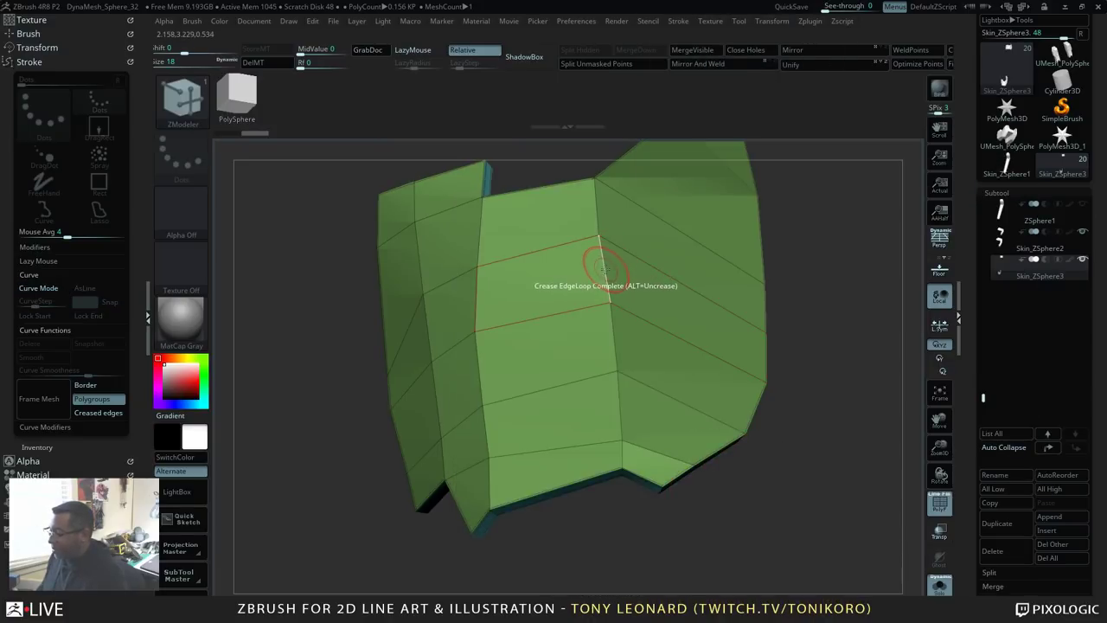
key("space")
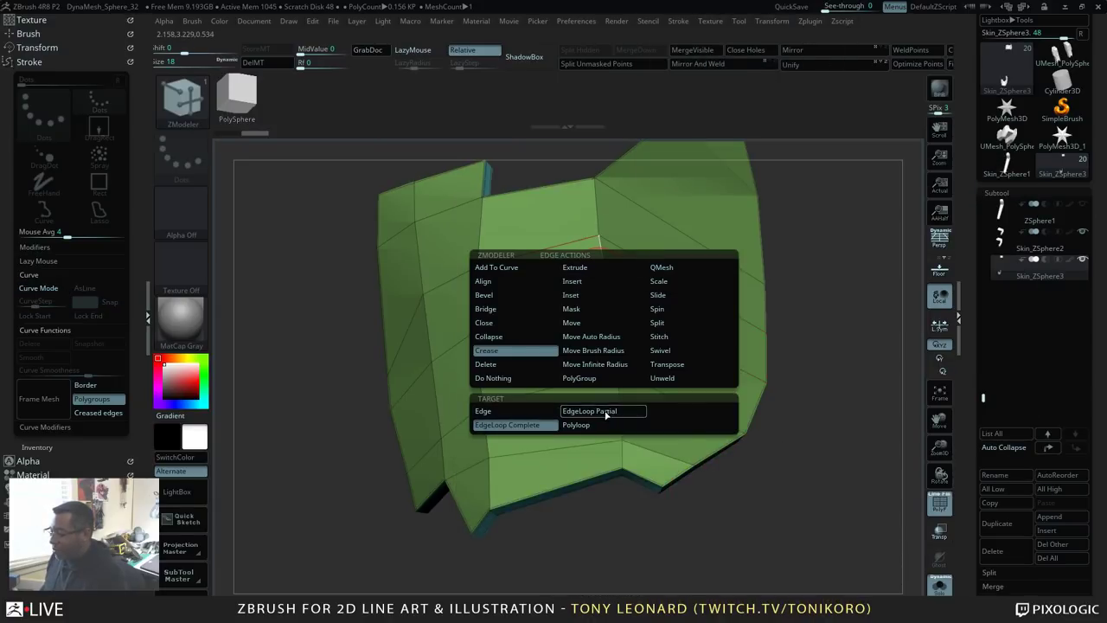
left_click(575, 268)
left_click(576, 425)
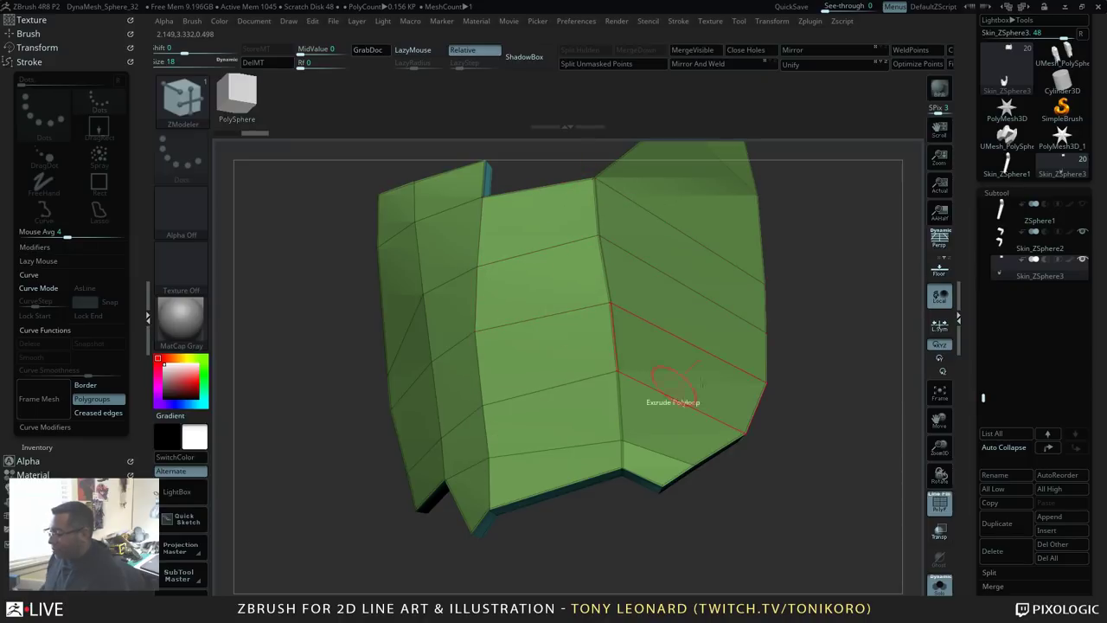
left_click_drag(791, 443, 851, 452)
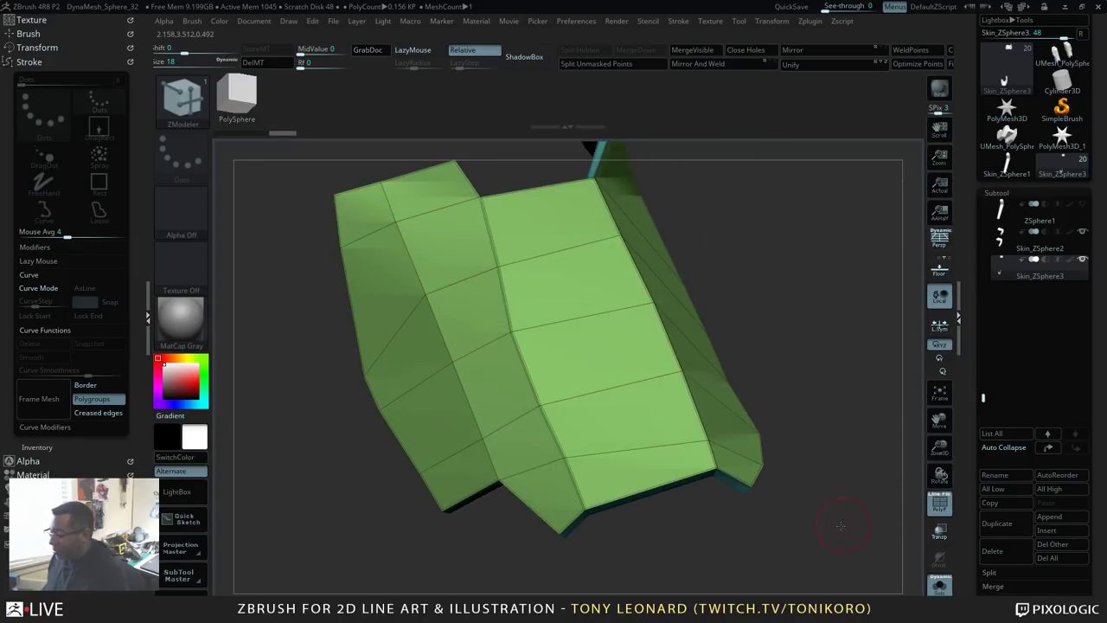
left_click_drag(840, 526, 822, 486)
Step: Preview the panel with subdivision smoothing, inspect its creased edges and rounded corners, and return to the unsmoothed mesh
left_click_drag(810, 420, 806, 458)
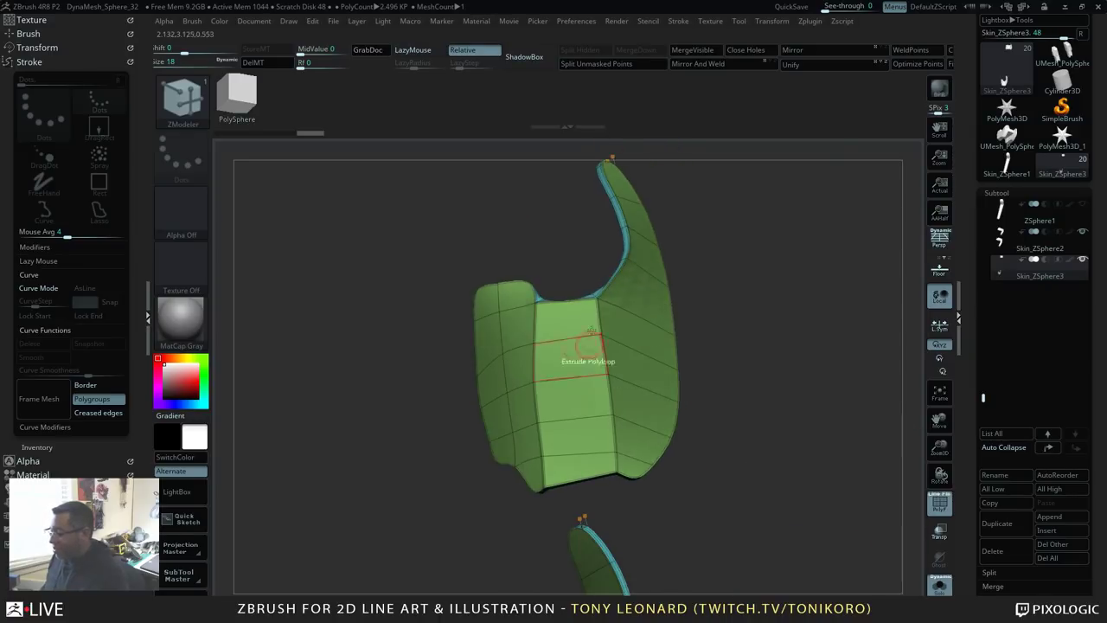
left_click_drag(840, 376, 796, 337)
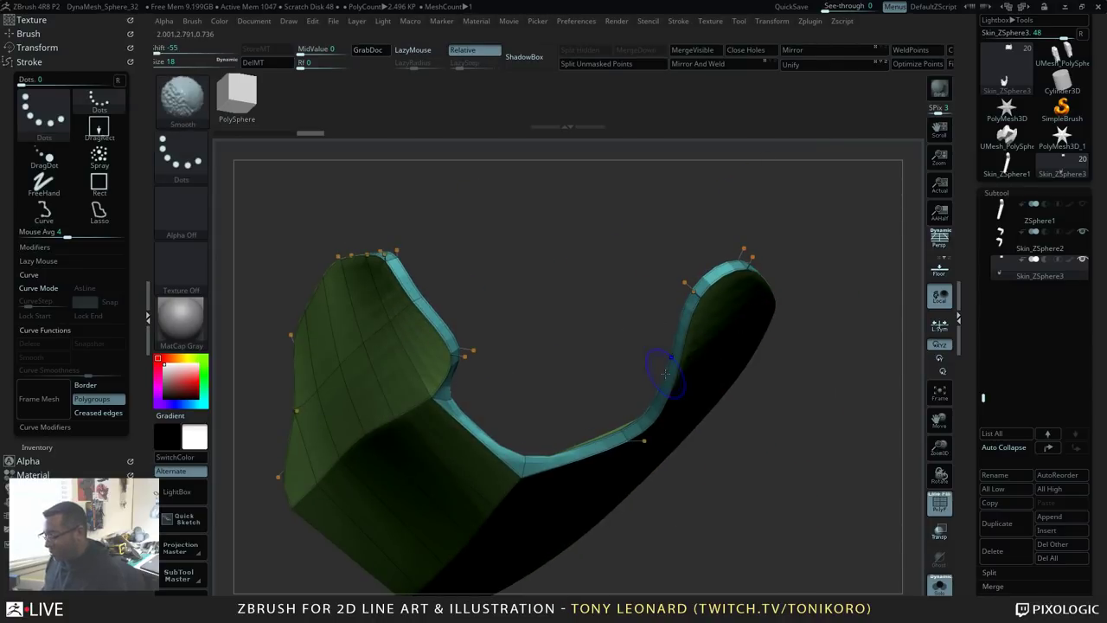
key("shift+d")
left_click_drag(829, 457, 667, 235)
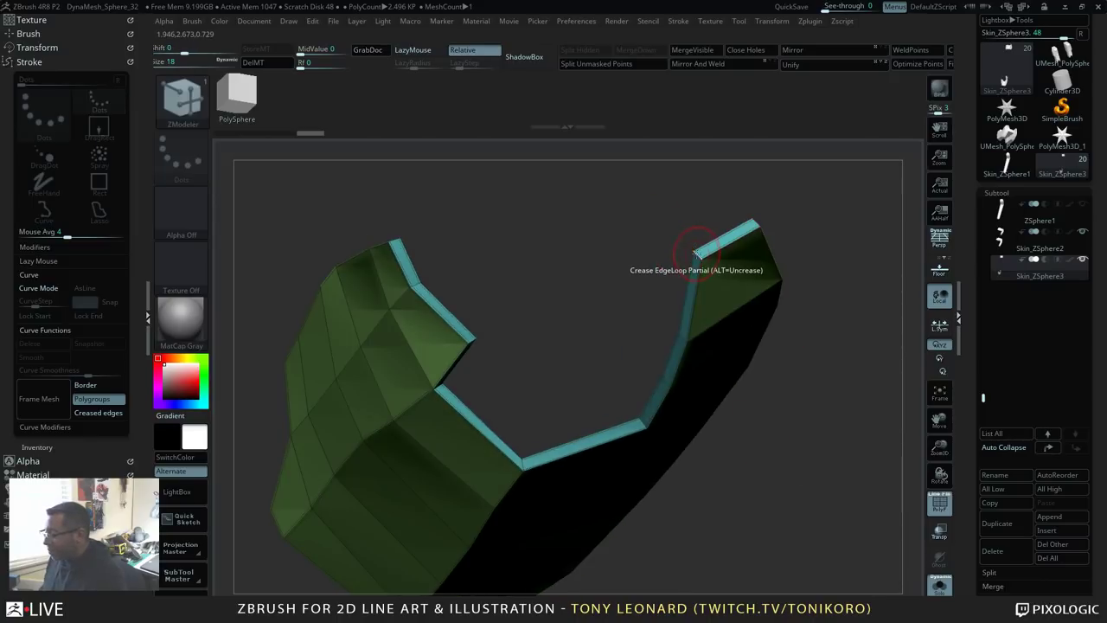
Step: Set the ZModeler crease target to a single Edge and crease the short rim edges at the corners of the panel's upper end
key("space")
left_click(595, 404)
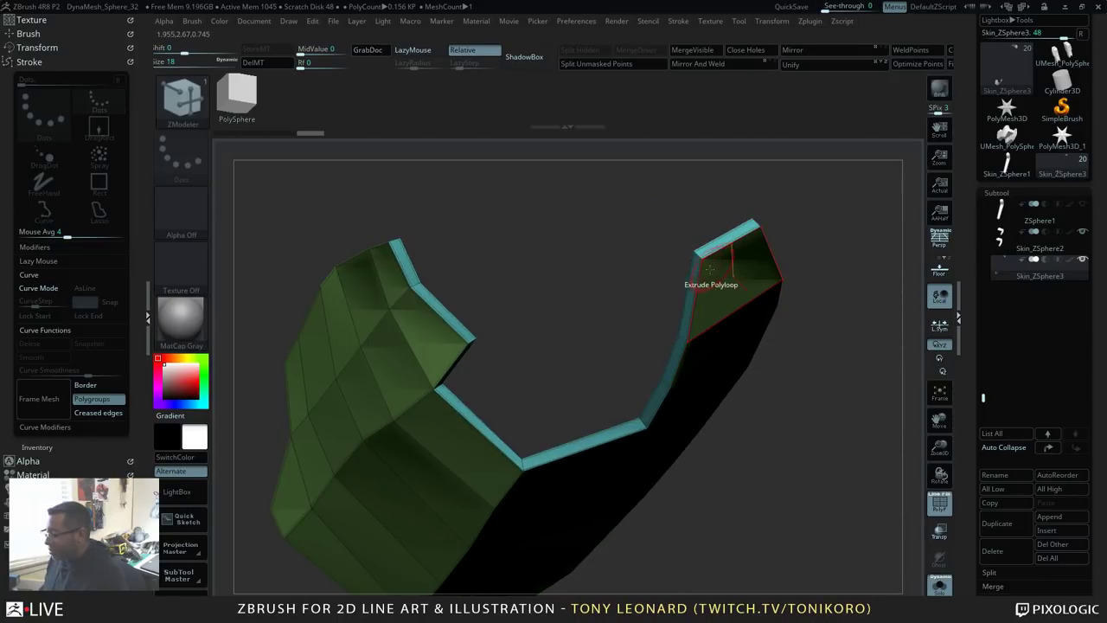
left_click_drag(817, 333, 717, 234)
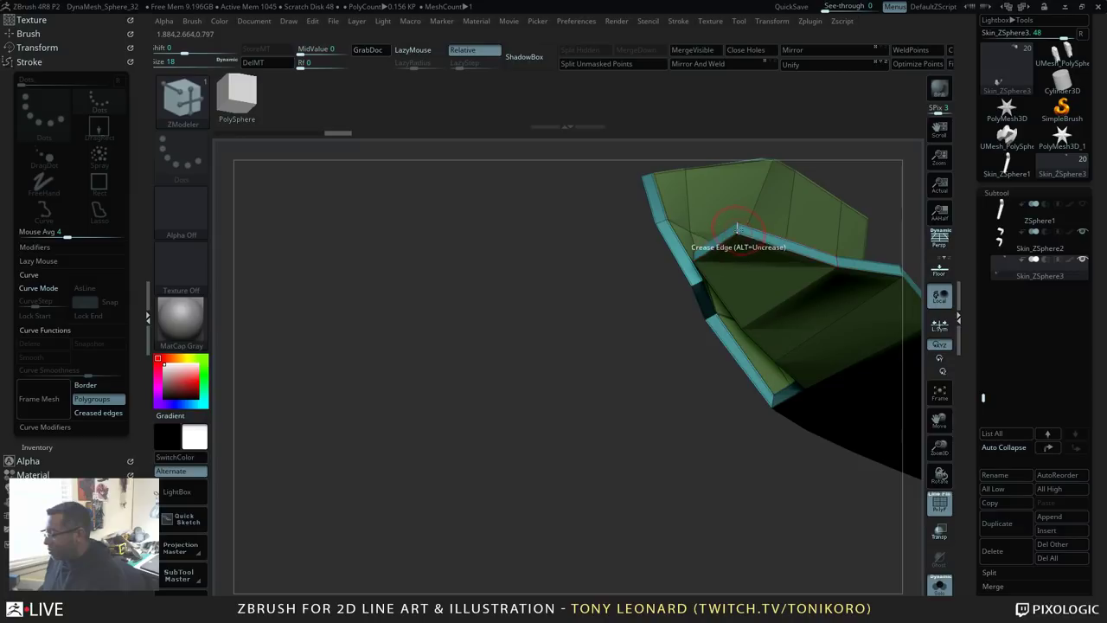
left_click_drag(588, 395, 373, 286)
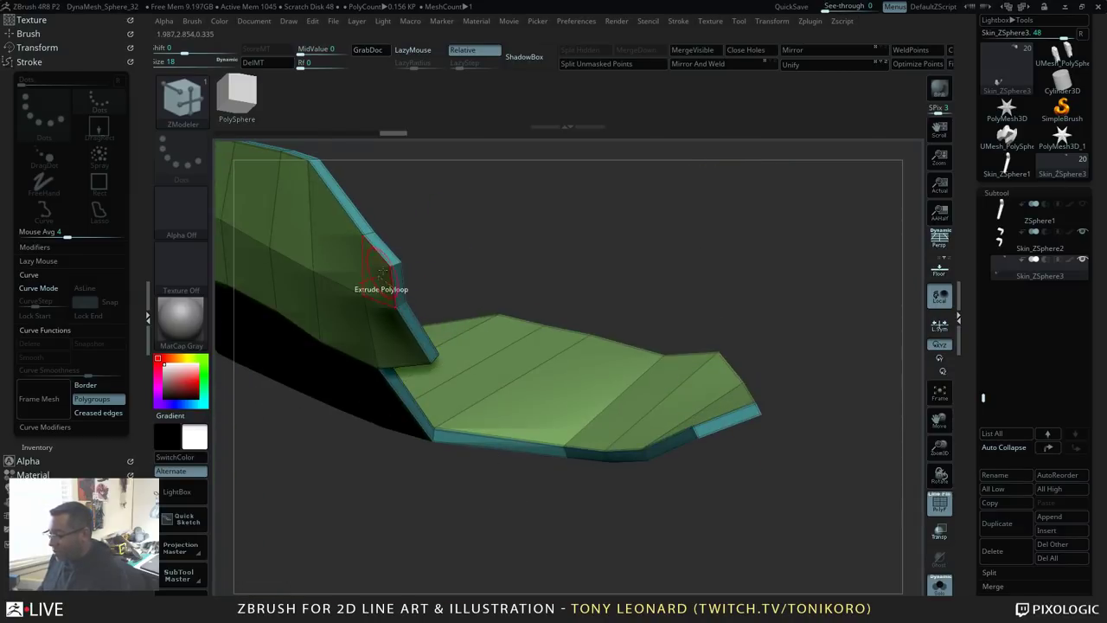
left_click_drag(715, 519, 728, 399)
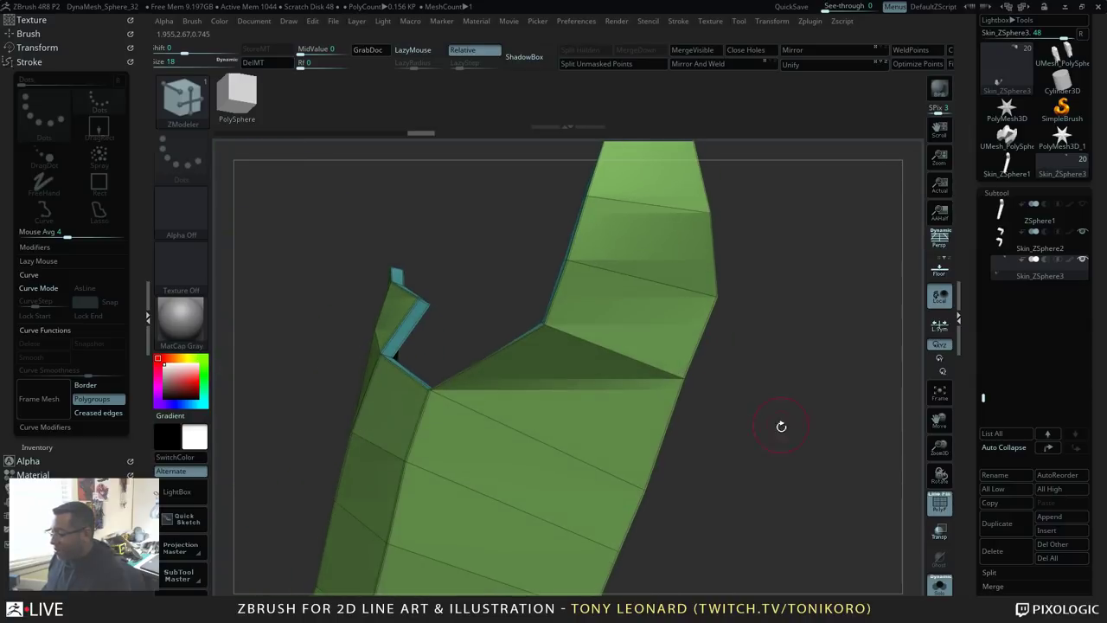
left_click_drag(781, 426, 813, 433)
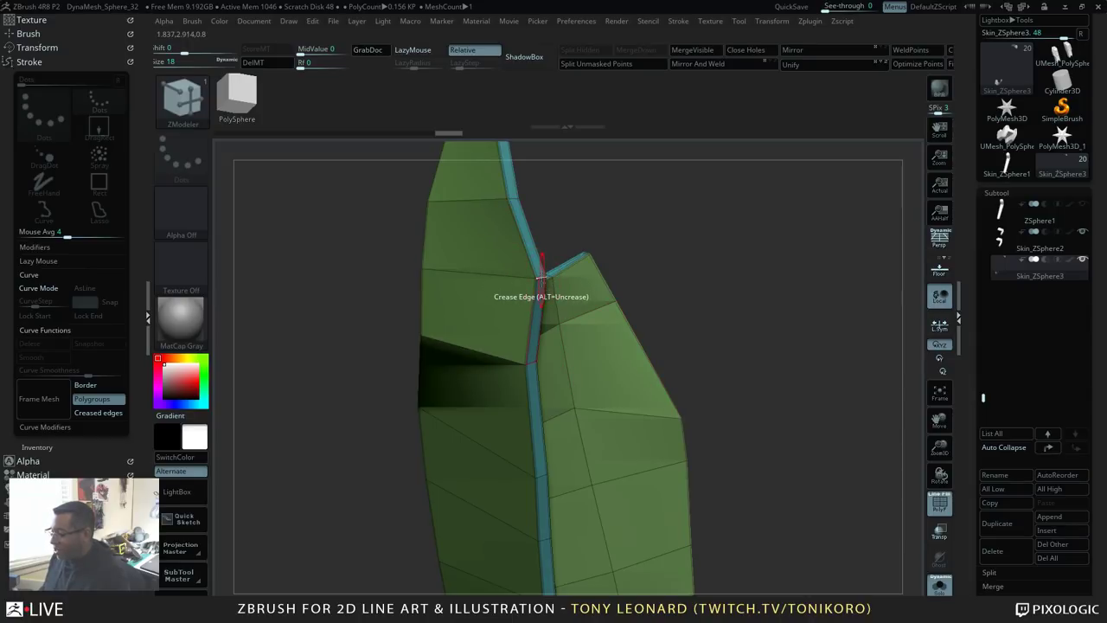
left_click_drag(761, 363, 744, 317)
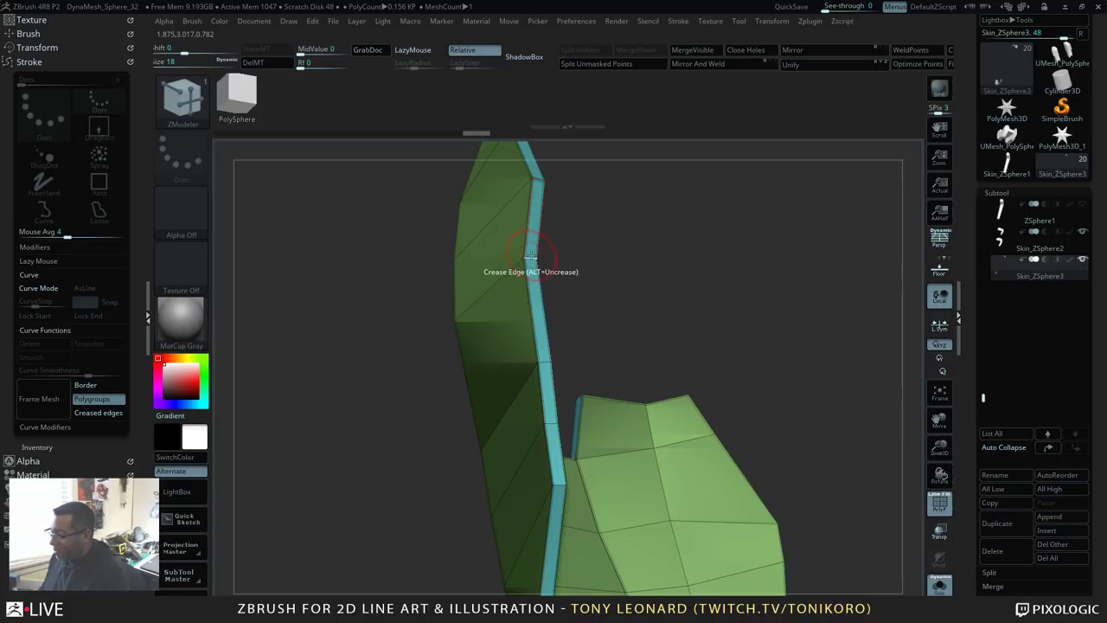
left_click_drag(645, 300, 692, 474)
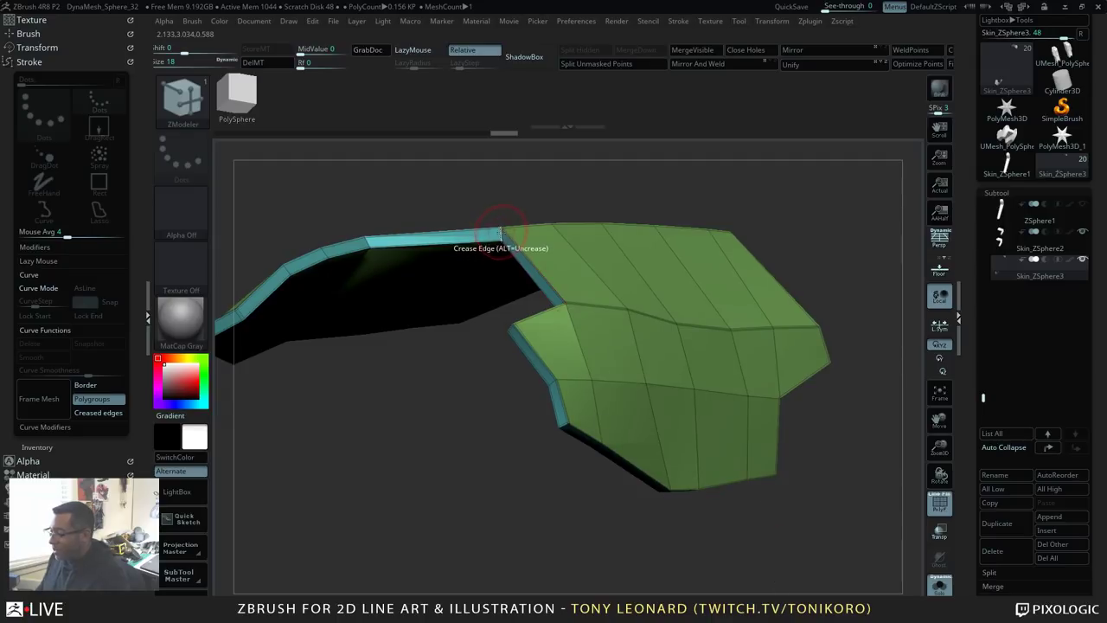
Step: Crease the remaining short rim edges at the corners around the panel's lower end and its side notches
left_click_drag(474, 406, 596, 393)
mouse_move(820, 428)
left_mouse_down()
mouse_move(818, 372)
mouse_move(746, 432)
mouse_move(734, 416)
left_mouse_up()
key("ctrl+shift")
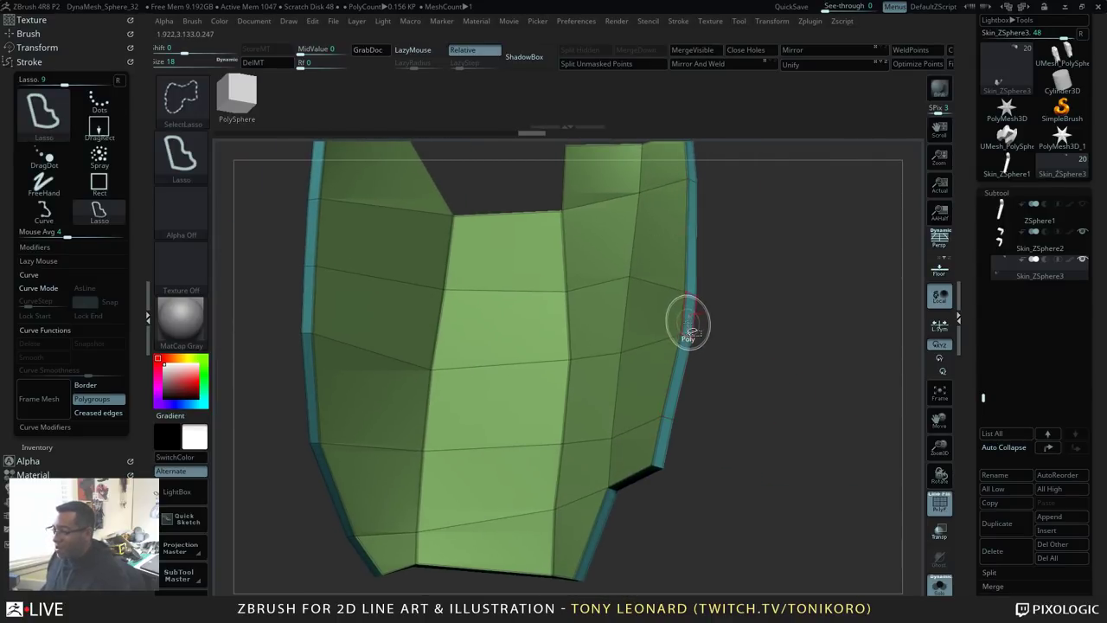
left_click_drag(774, 371, 782, 387, "ctrl+shift")
left_click(816, 453, "ctrl+shift")
left_click_drag(816, 452, 762, 415)
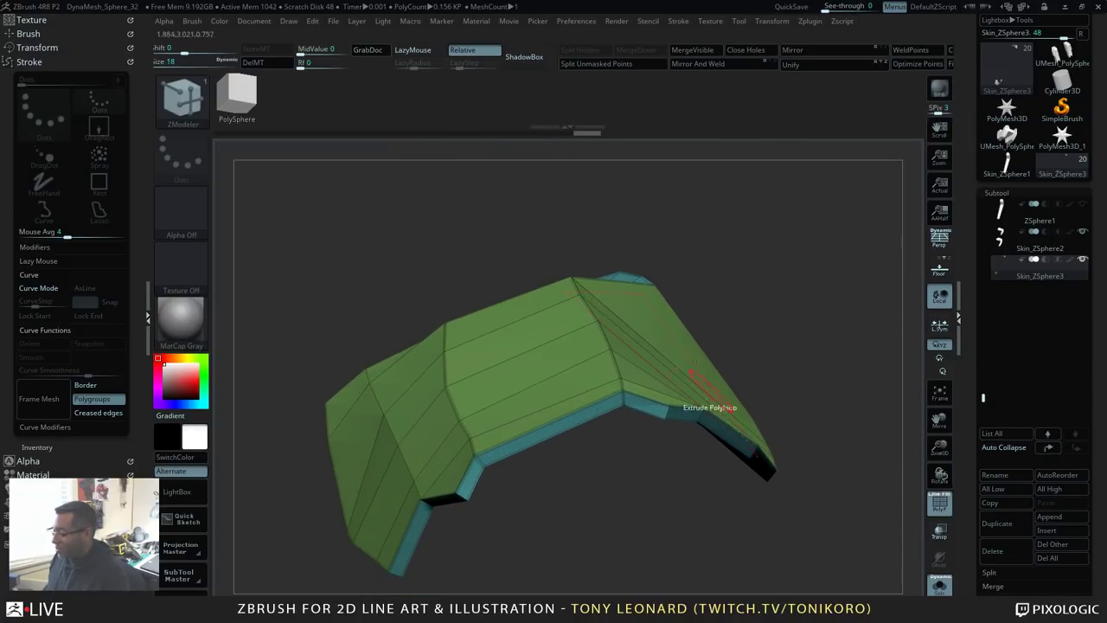
left_click_drag(621, 562, 603, 506)
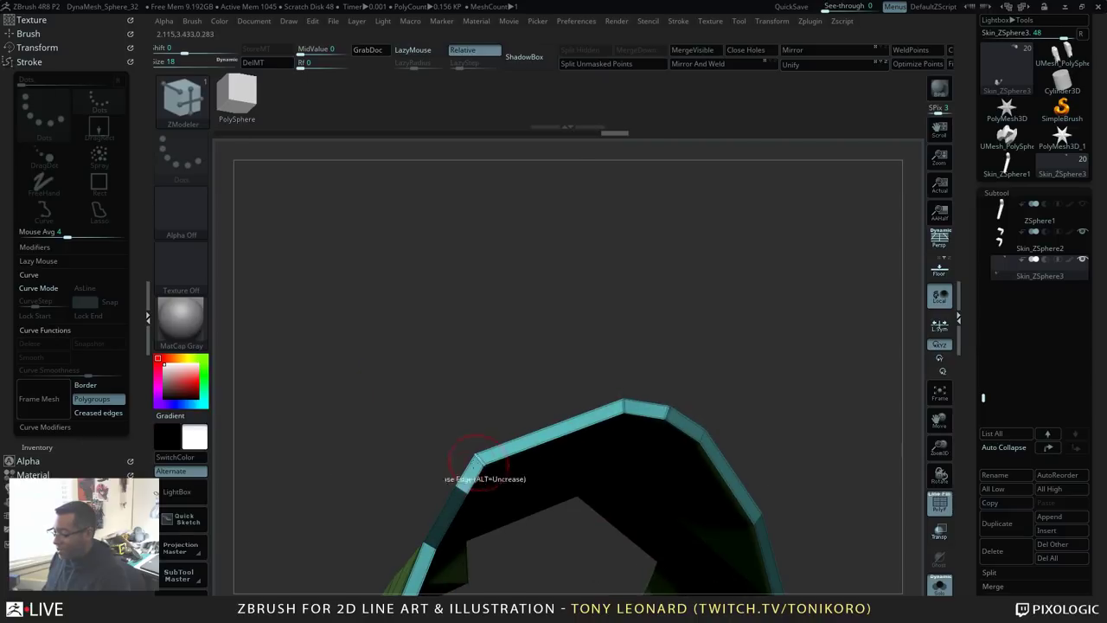
left_click_drag(724, 274, 738, 311)
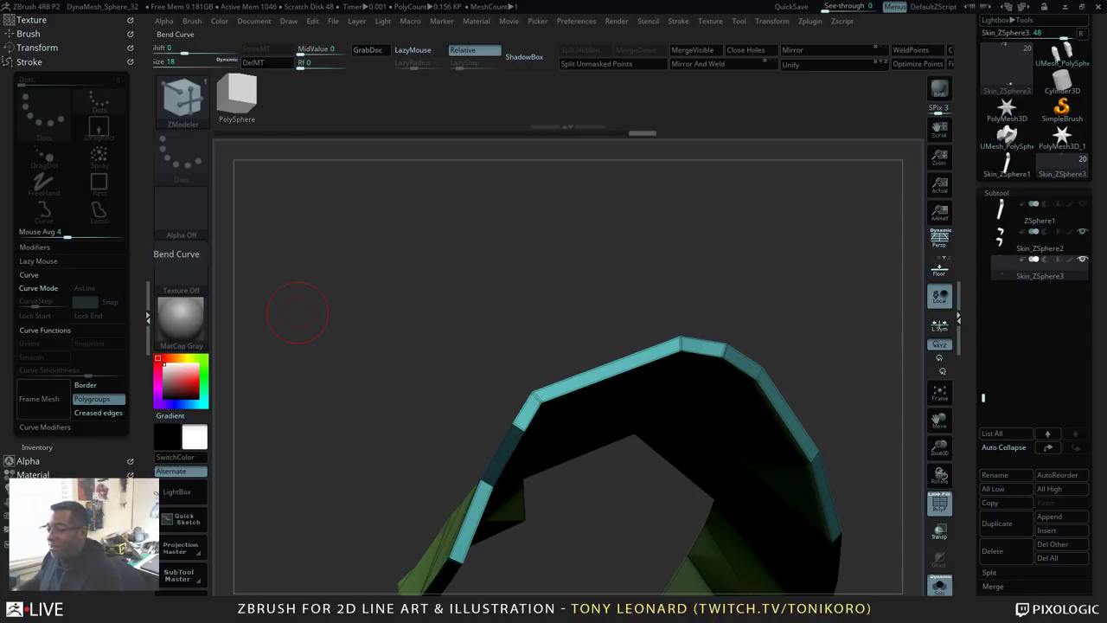
left_click_drag(788, 268, 802, 514)
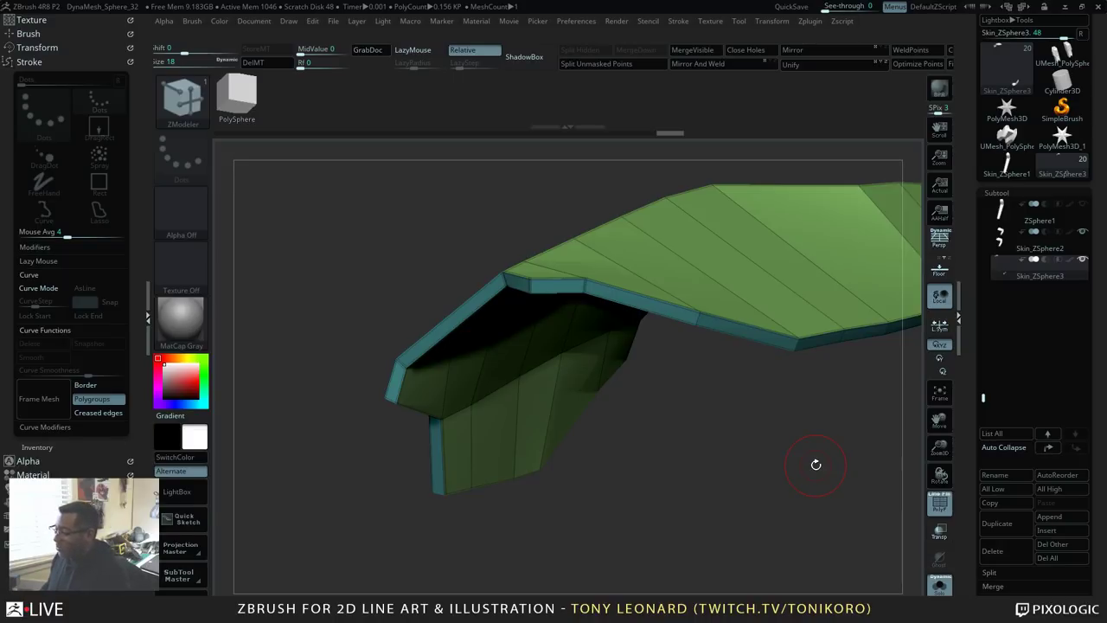
left_click_drag(724, 363, 746, 444)
left_click_drag(753, 490, 667, 486)
left_click_drag(556, 364, 699, 465)
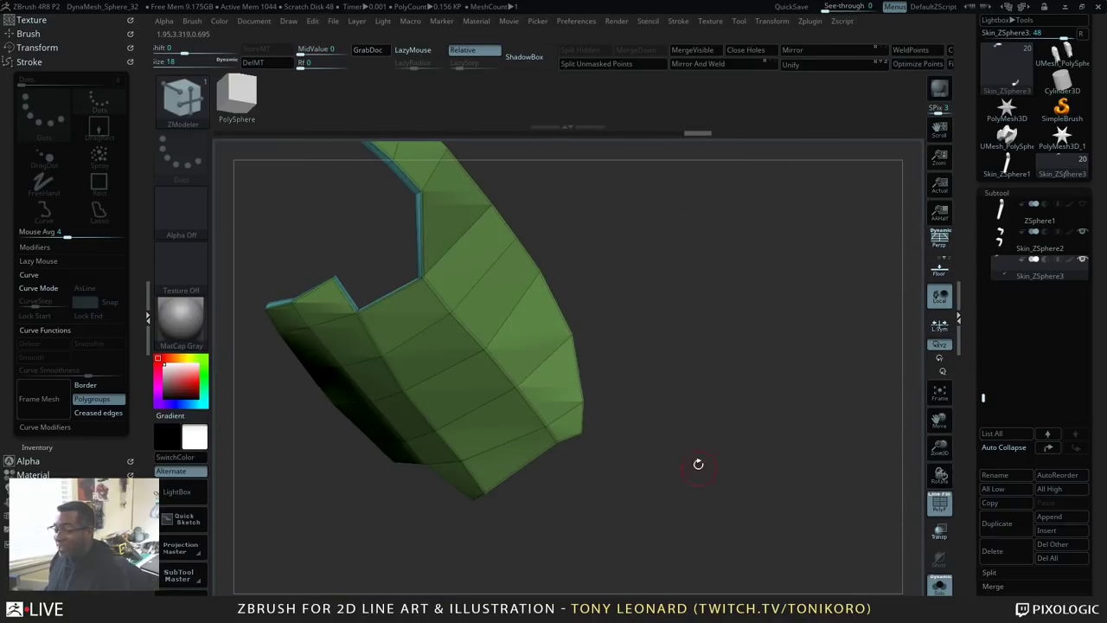
Step: Preview the panel with subdivision smoothing, inspect its creased corners, and return to the unsmoothed mesh
left_click_drag(730, 407, 845, 448)
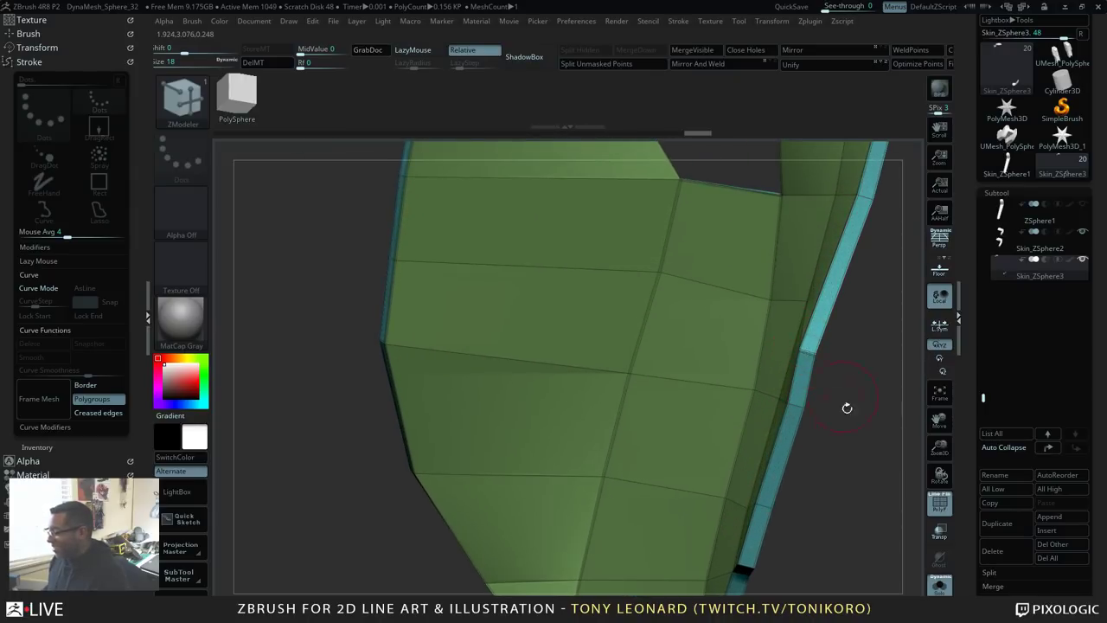
left_click_drag(847, 408, 810, 426)
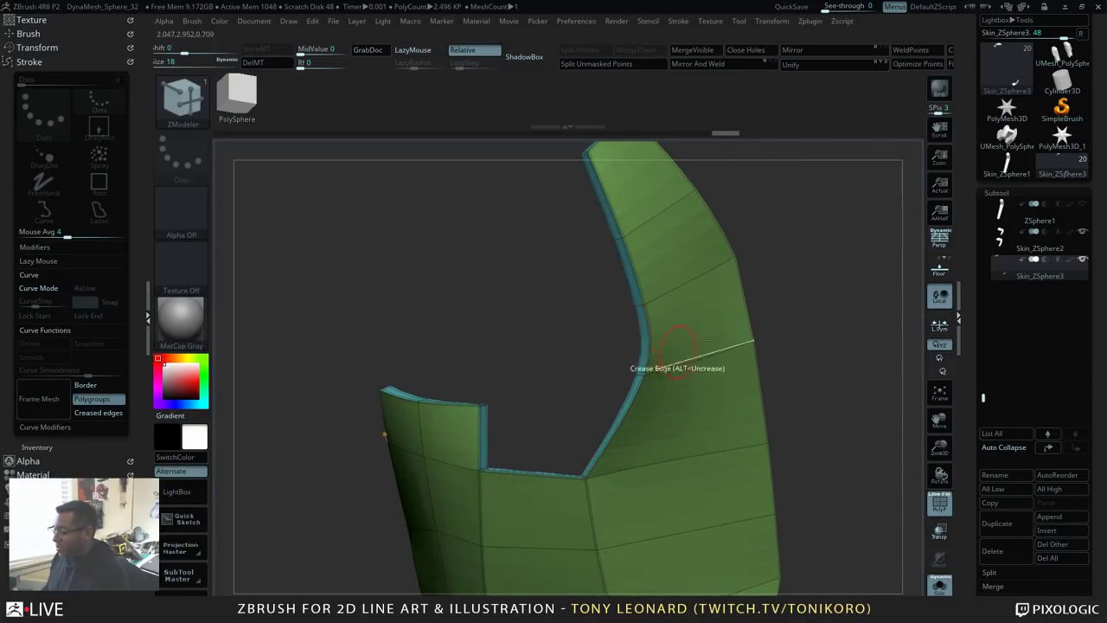
left_click_drag(605, 352, 732, 365)
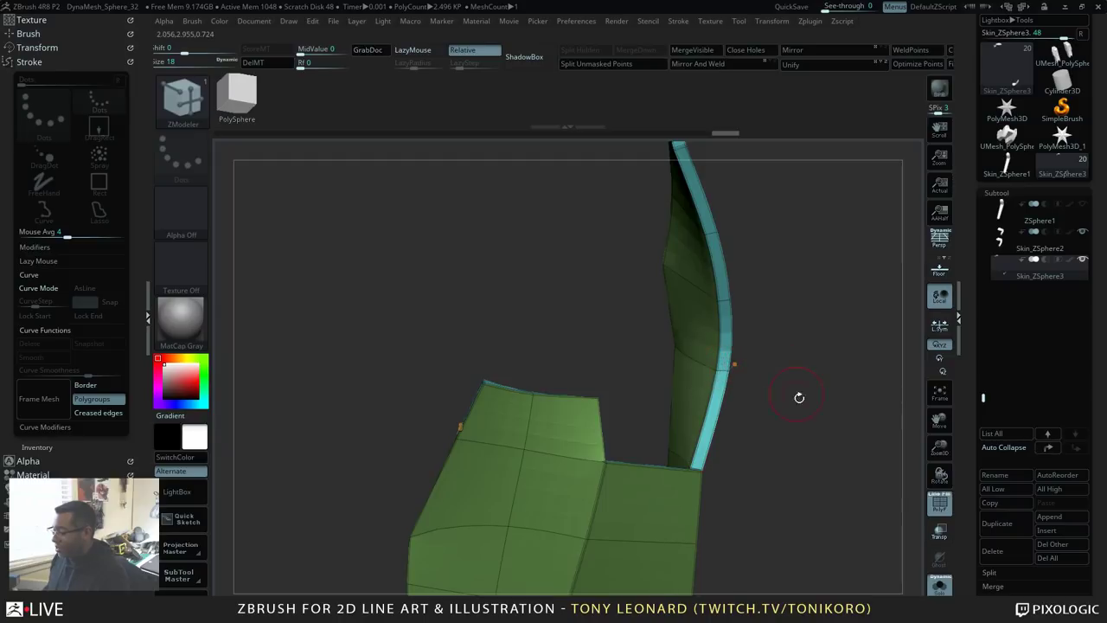
left_click_drag(799, 397, 737, 339)
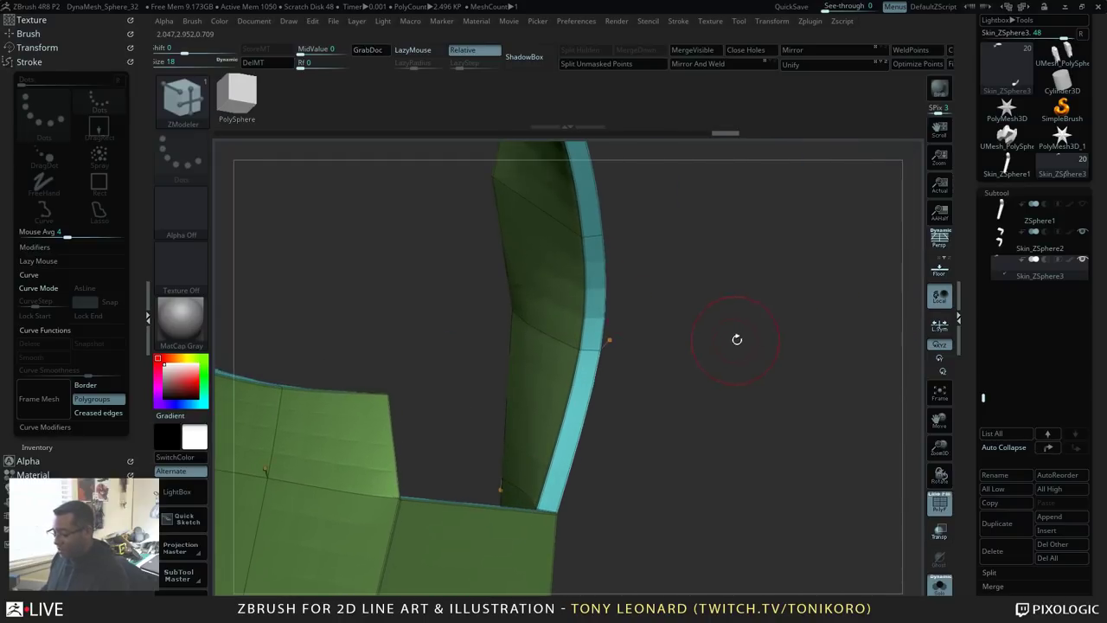
left_click_drag(765, 421, 813, 430)
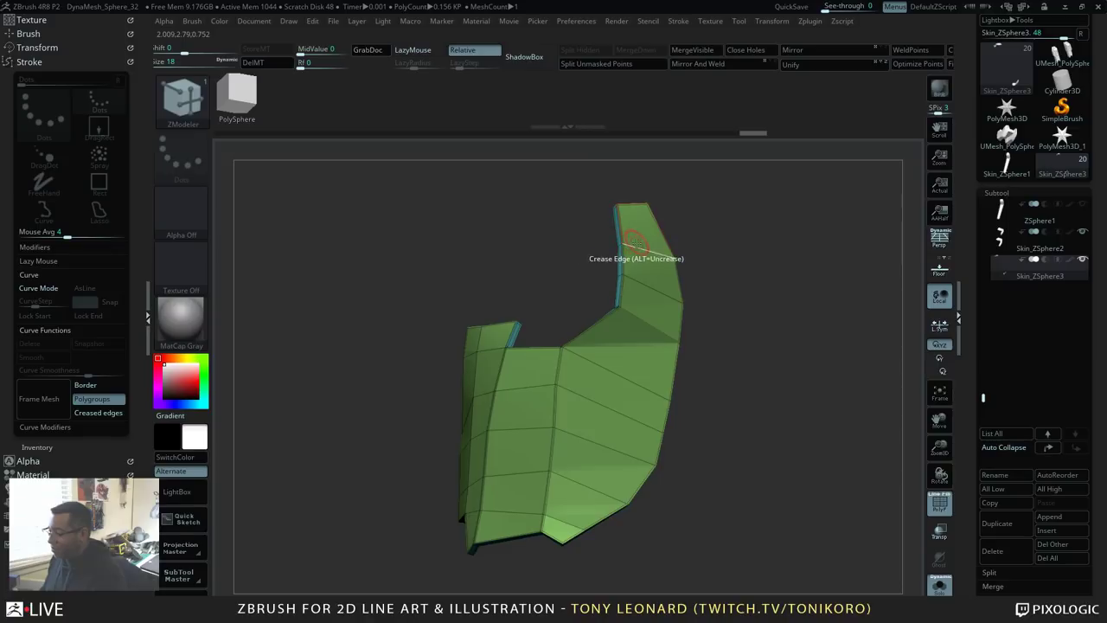
Step: Set the edge action to Insert Single EdgeLoop and add loops just inside both long edges and the upper tip of the panel's side strip
key("space")
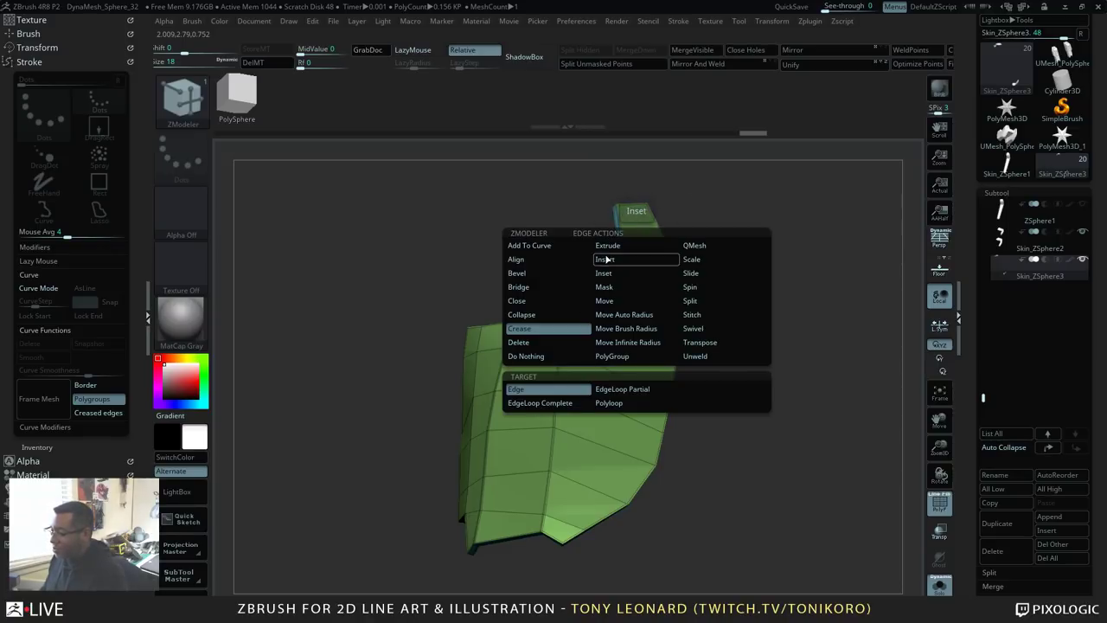
left_click(607, 259)
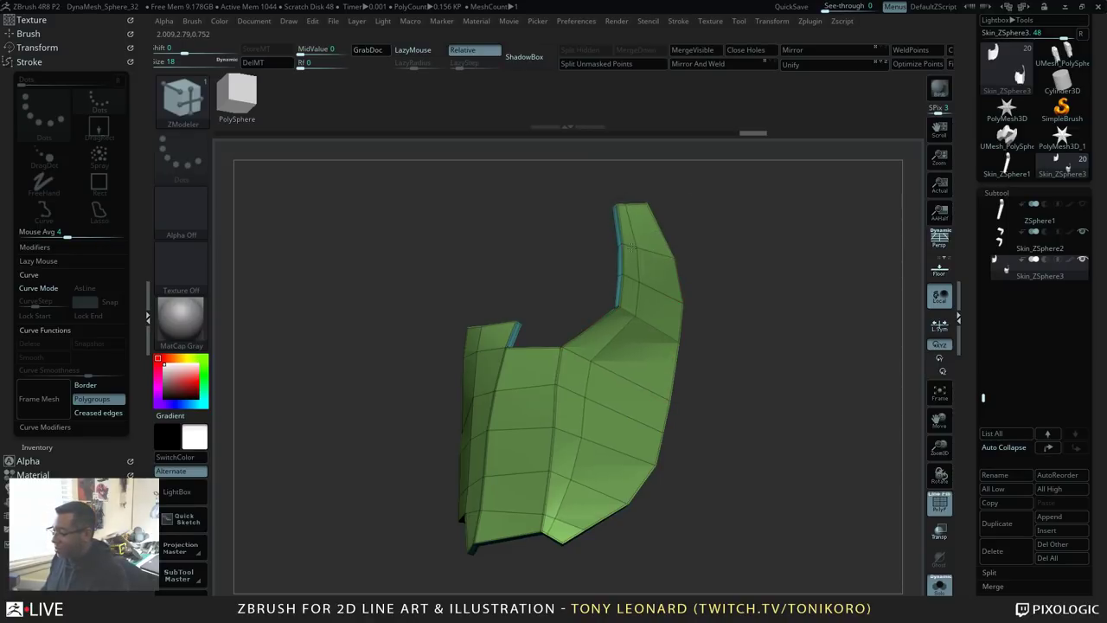
left_click(620, 248)
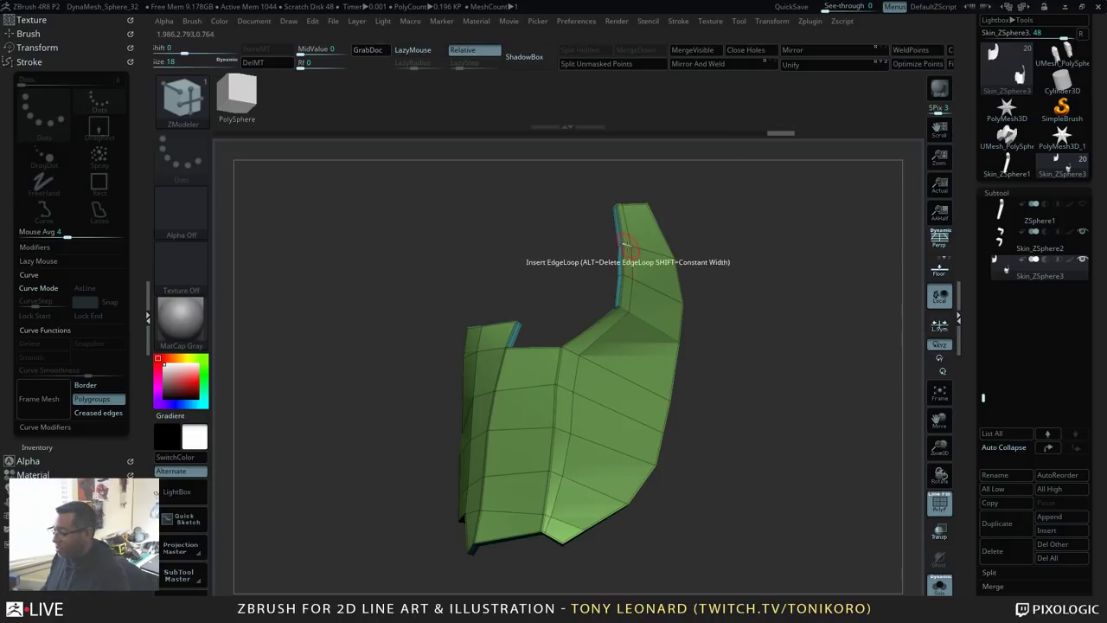
left_click_drag(764, 319, 647, 278)
left_click(647, 284)
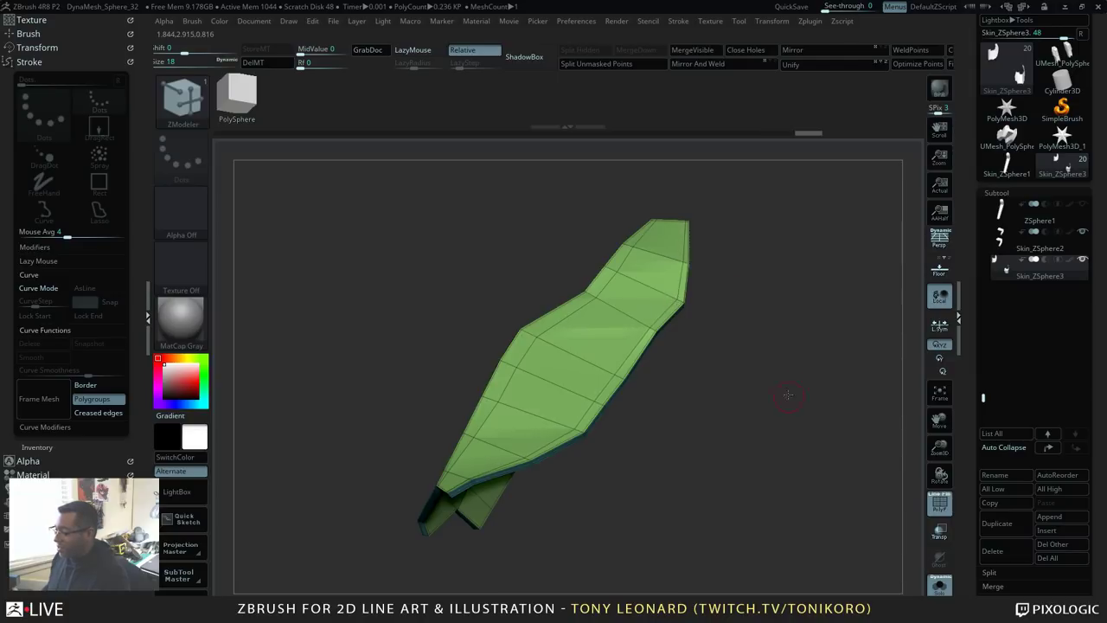
left_click_drag(789, 394, 655, 334)
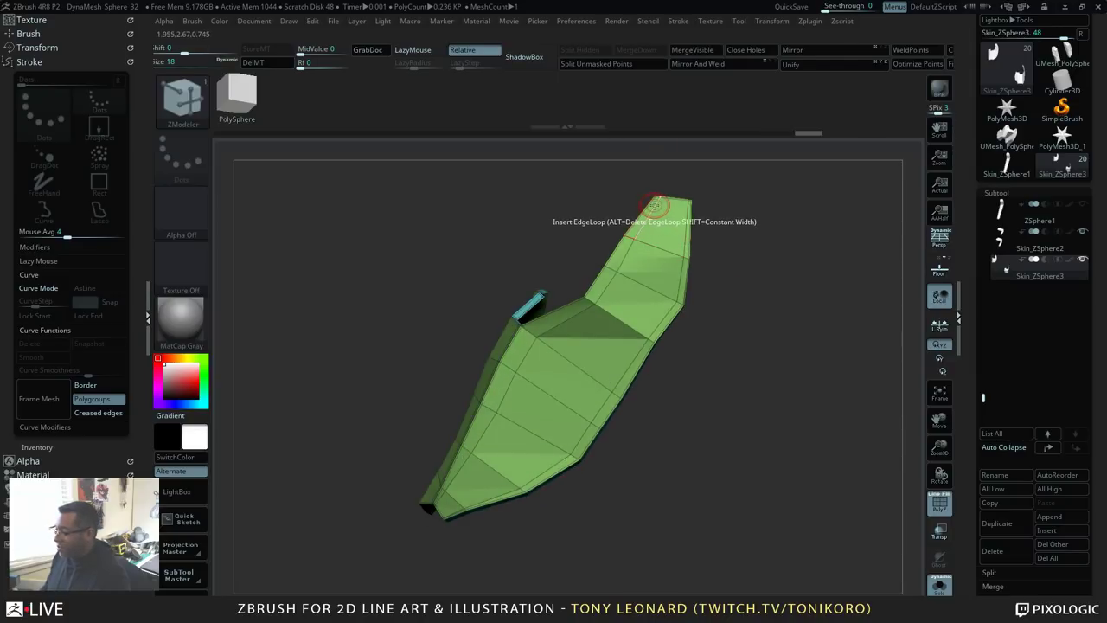
left_click_drag(753, 260, 813, 371)
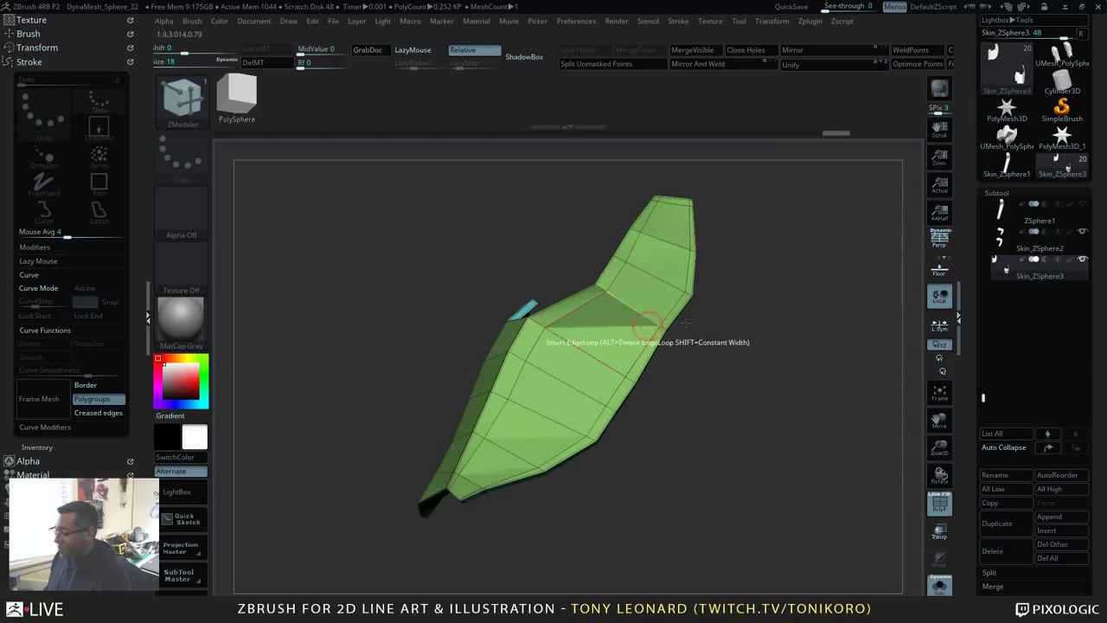
Step: Set the polygon action to QMesh A Single Poly and mark the side strip's inner polygons as two groups, leaving the one at the bend unmarked
mouse_move(751, 407)
left_mouse_down()
mouse_move(758, 458)
mouse_move(747, 402)
left_mouse_up()
key("space")
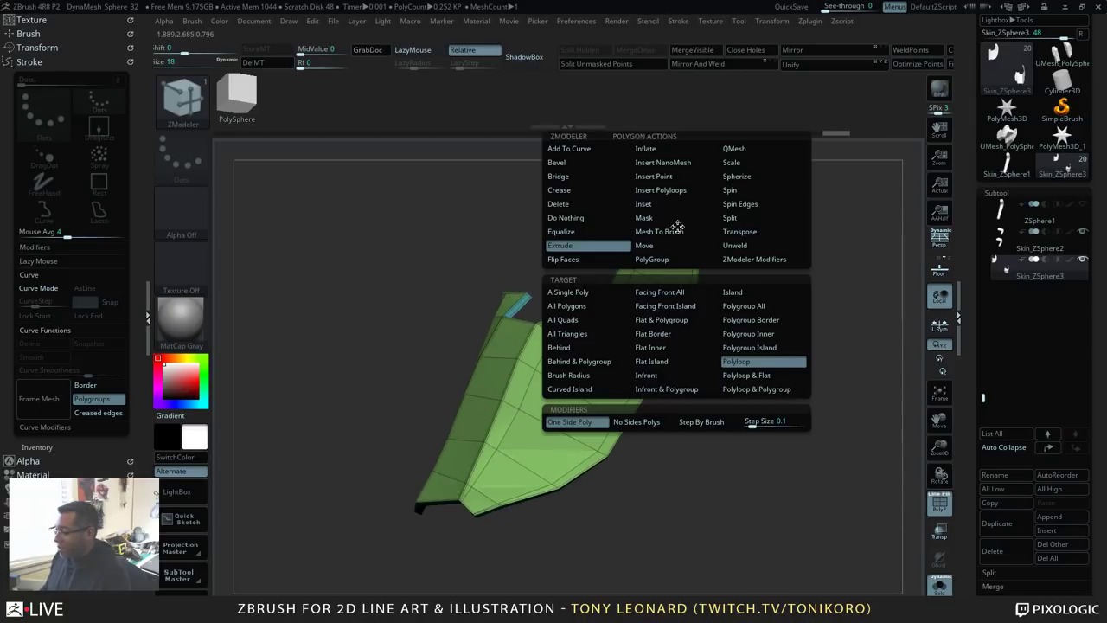
left_click(734, 152)
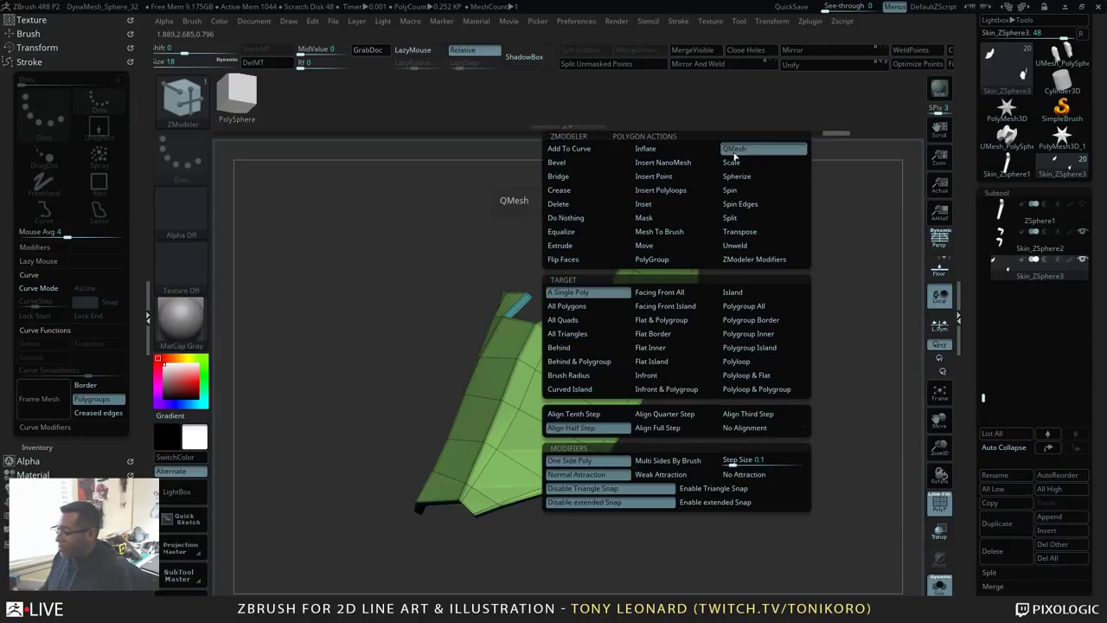
left_click_drag(771, 255, 717, 227)
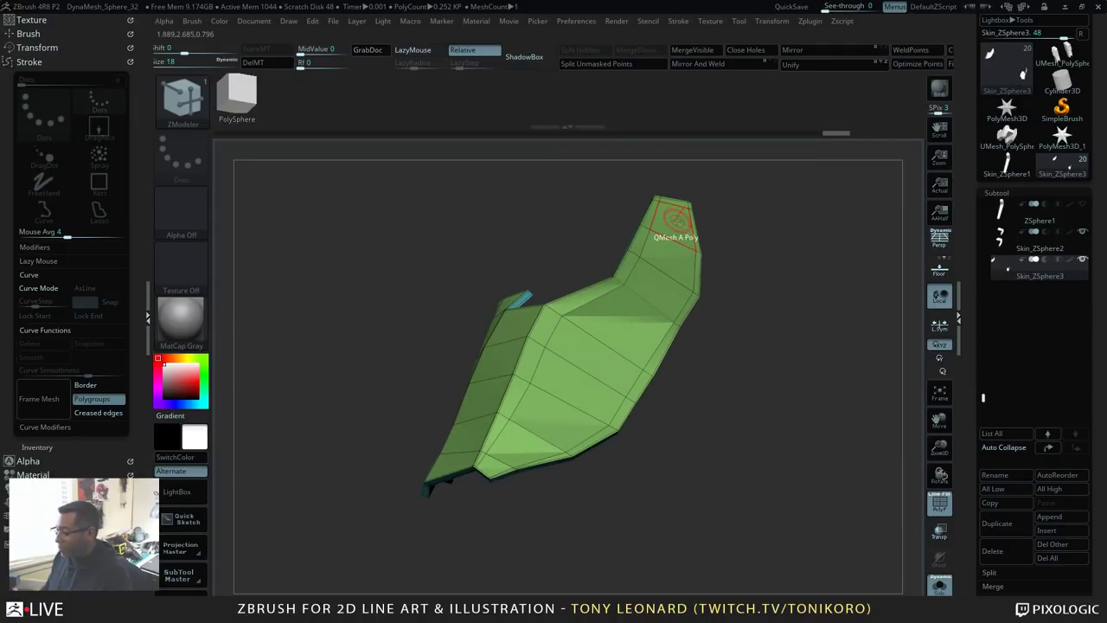
left_click(676, 219)
left_click(663, 251)
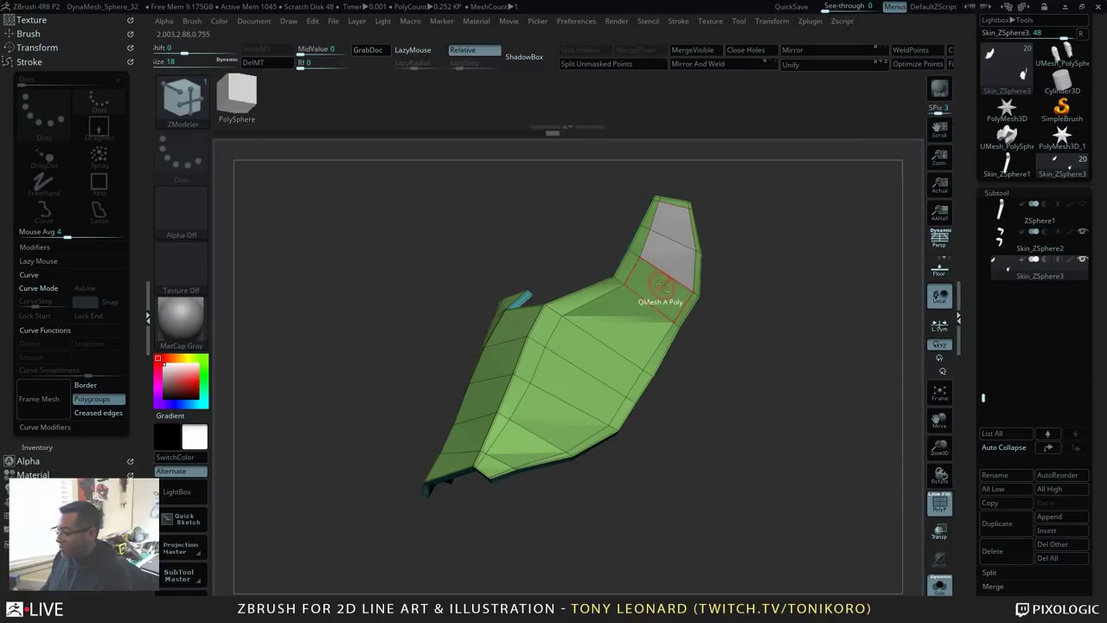
left_click(631, 323)
left_click(590, 364)
left_click(575, 398)
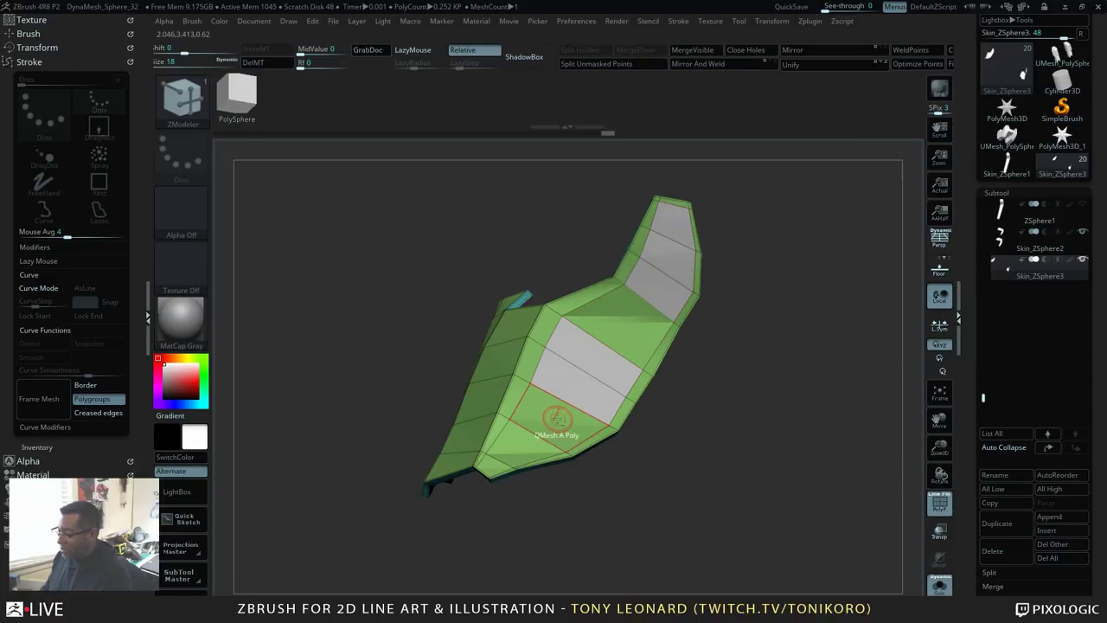
left_click(525, 447)
Step: QMesh the marked polygons outward into two raised plates on the side strip and inspect their edges
left_click_drag(702, 467, 687, 412)
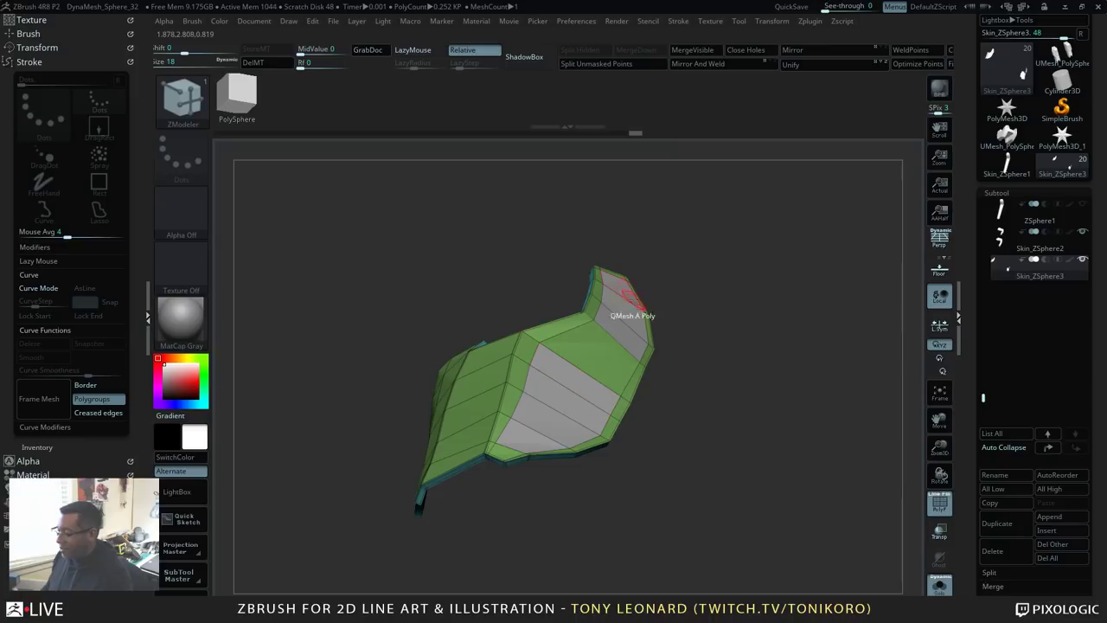
left_click_drag(623, 309, 633, 309)
left_click_drag(714, 394, 774, 454)
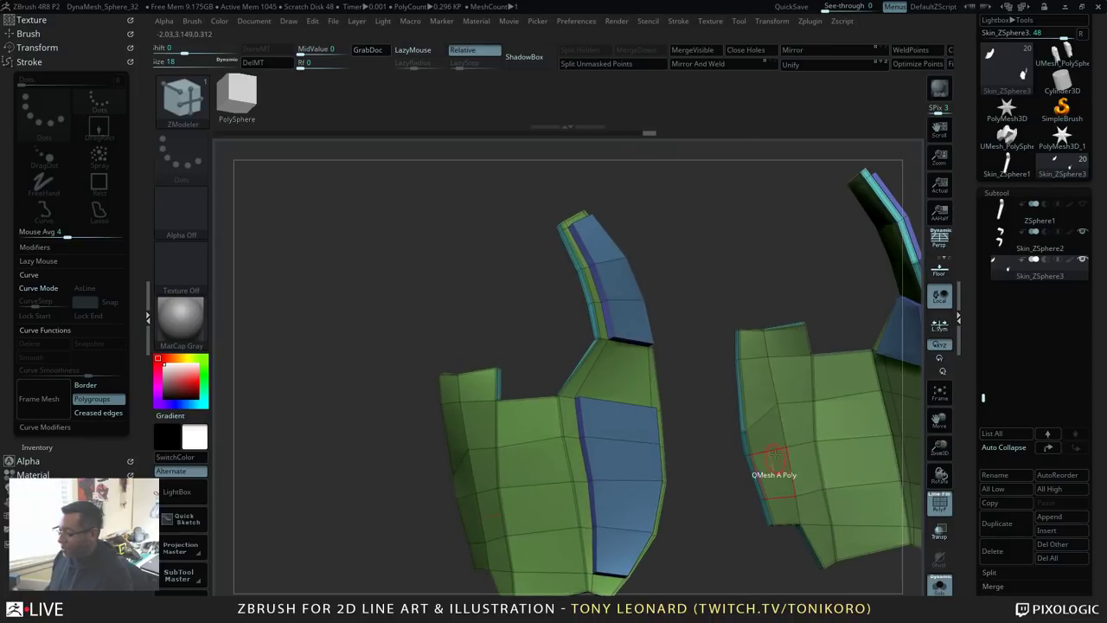
left_click_drag(747, 545, 749, 507, "alt")
left_click_drag(764, 456, 760, 440)
left_click_drag(729, 389, 723, 443, "alt")
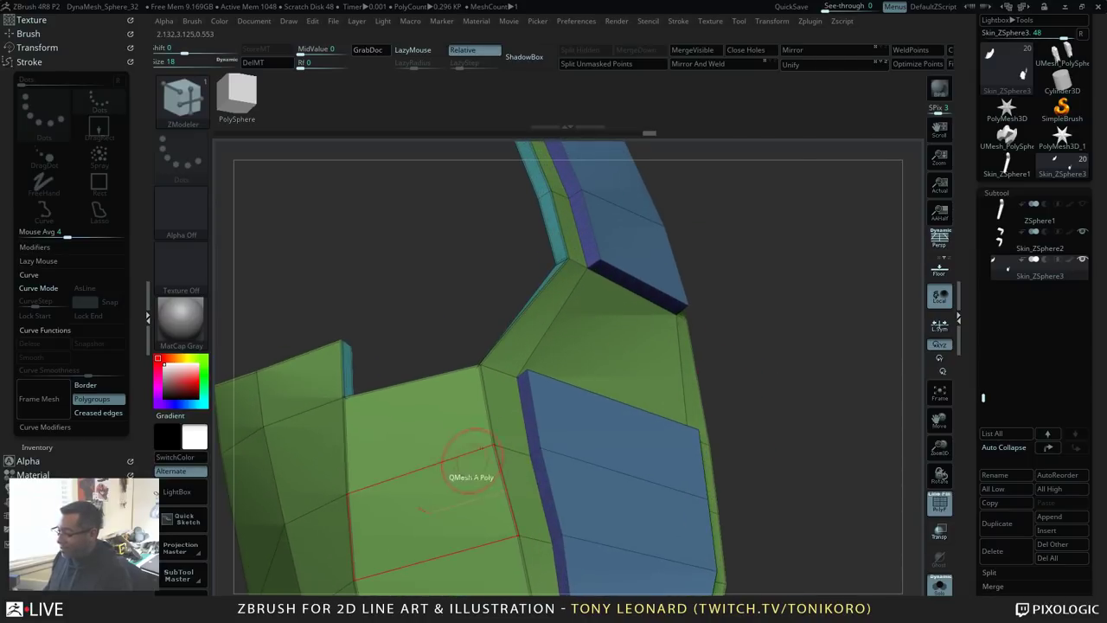
Step: Set the edge action to Bevel with EdgeLoop Complete as target and bevel the outer edge loop of the lower raised plate
key("space")
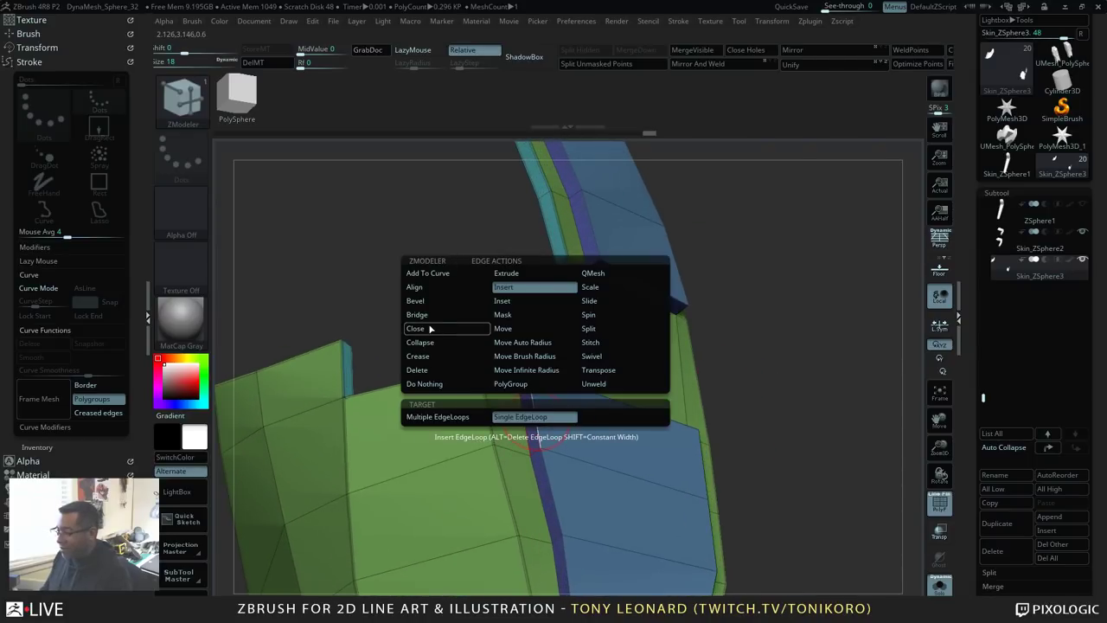
left_click(430, 320)
key("space")
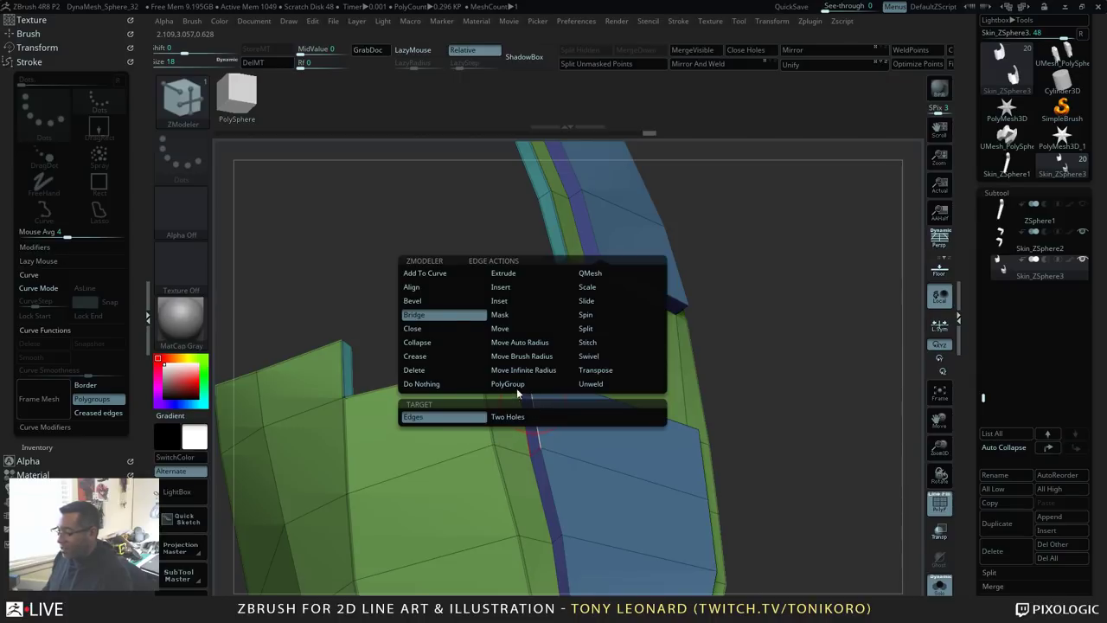
left_click(433, 302)
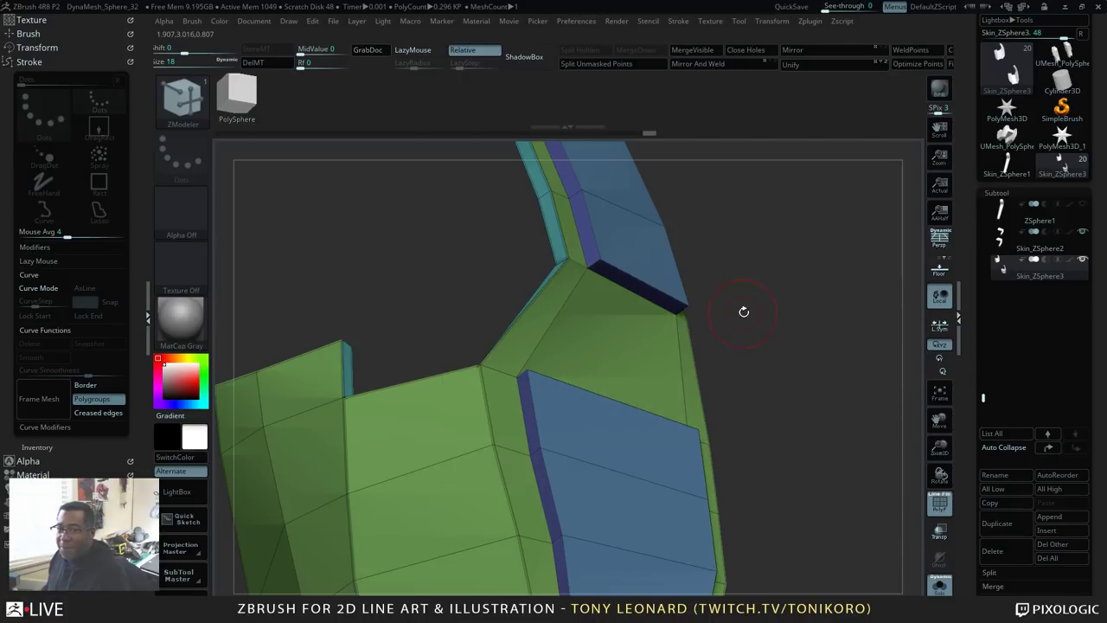
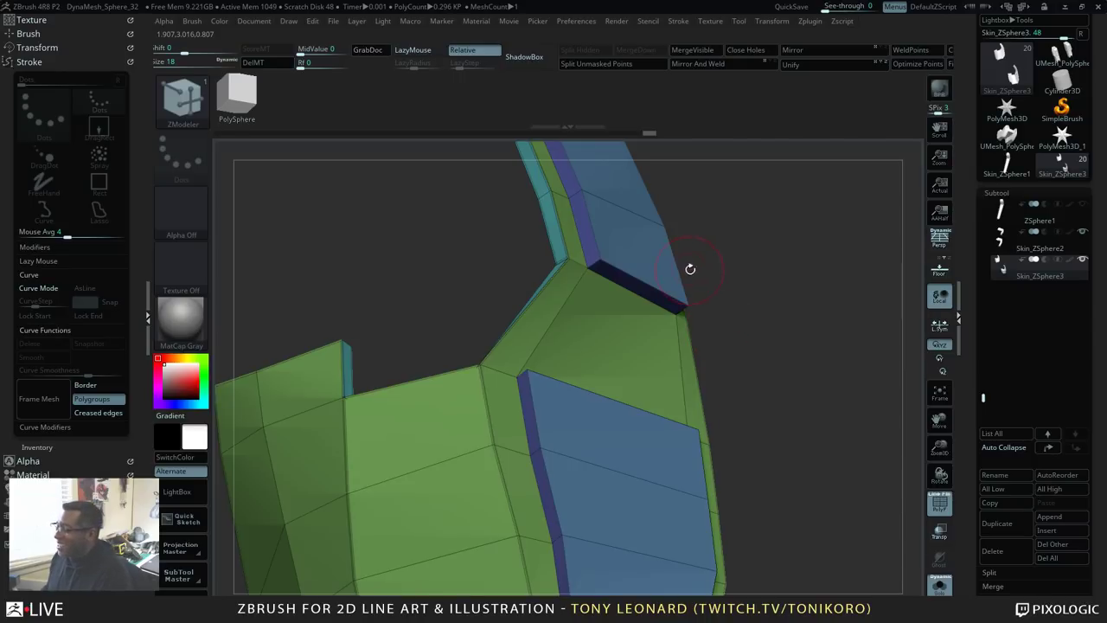
left_click_drag(776, 344, 785, 358)
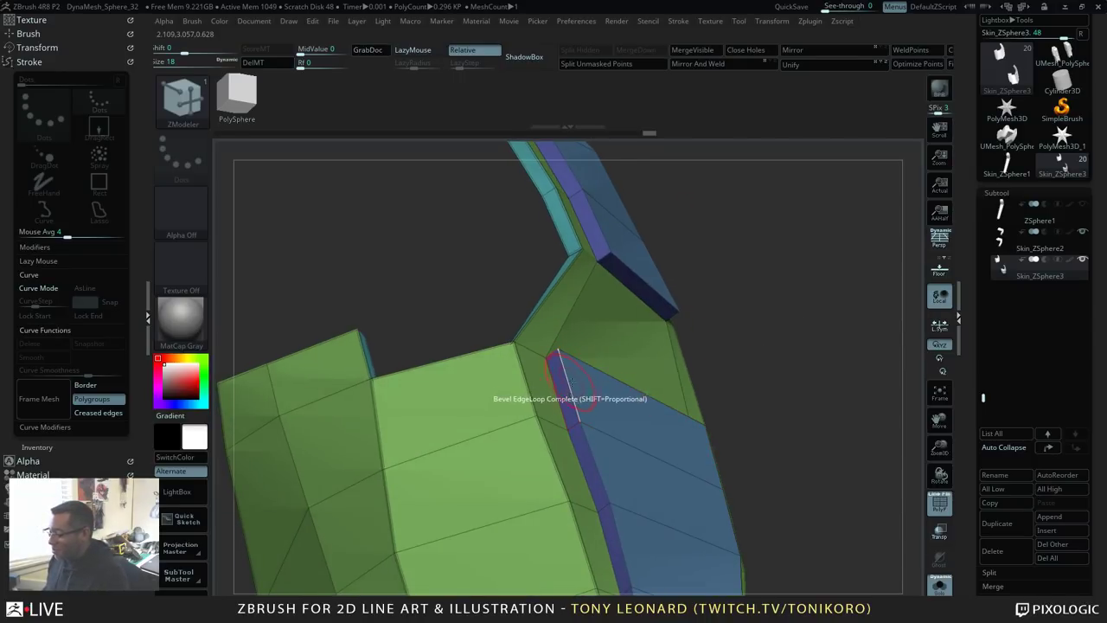
left_click_drag(558, 381, 571, 386)
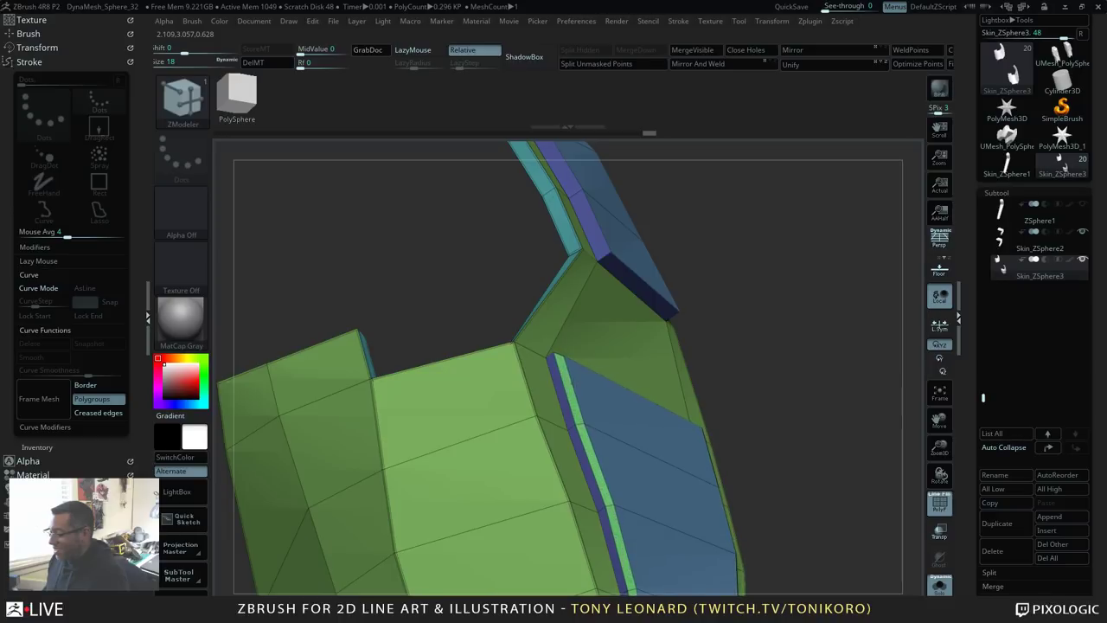
Step: Bevel the outer edge loop of the upper raised plate with the same edge action
left_click_drag(778, 362, 723, 422)
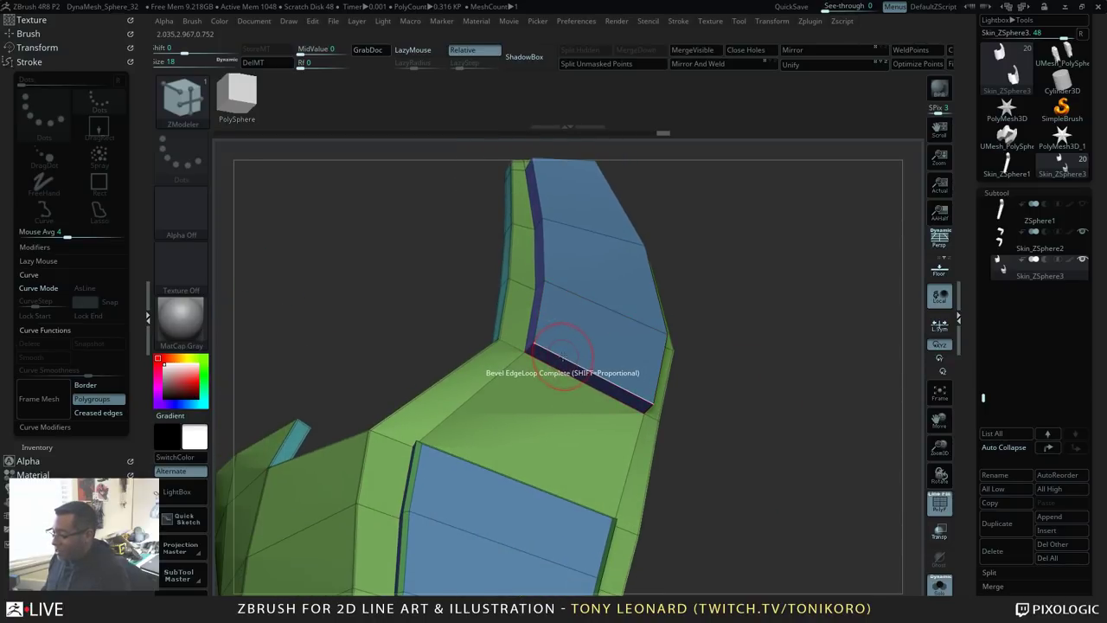
left_click_drag(565, 357, 569, 358)
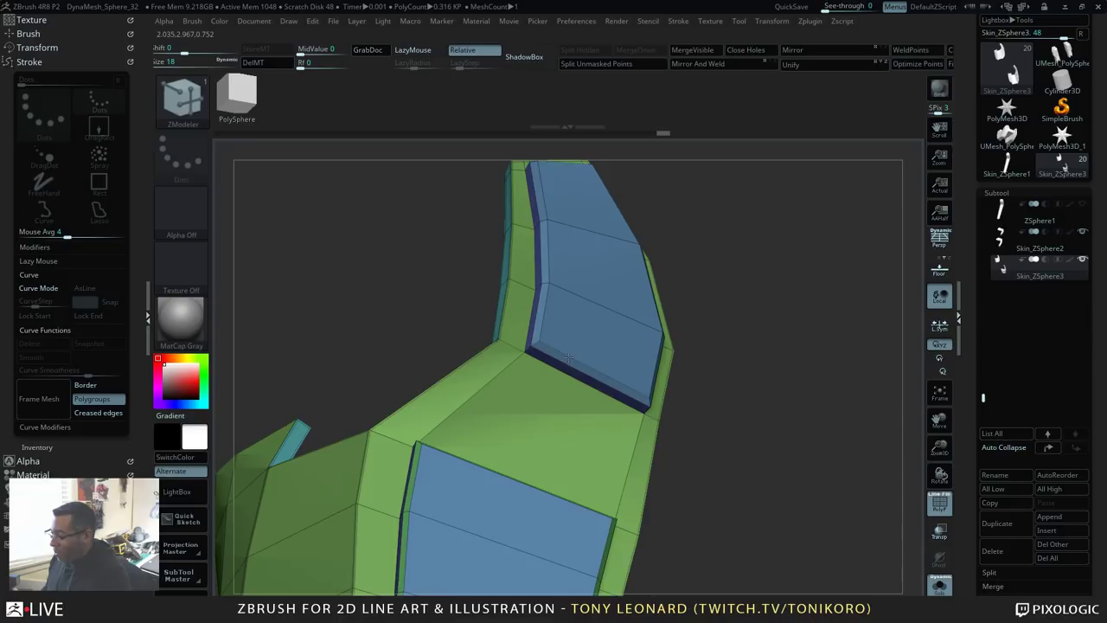
left_click_drag(770, 408, 814, 387)
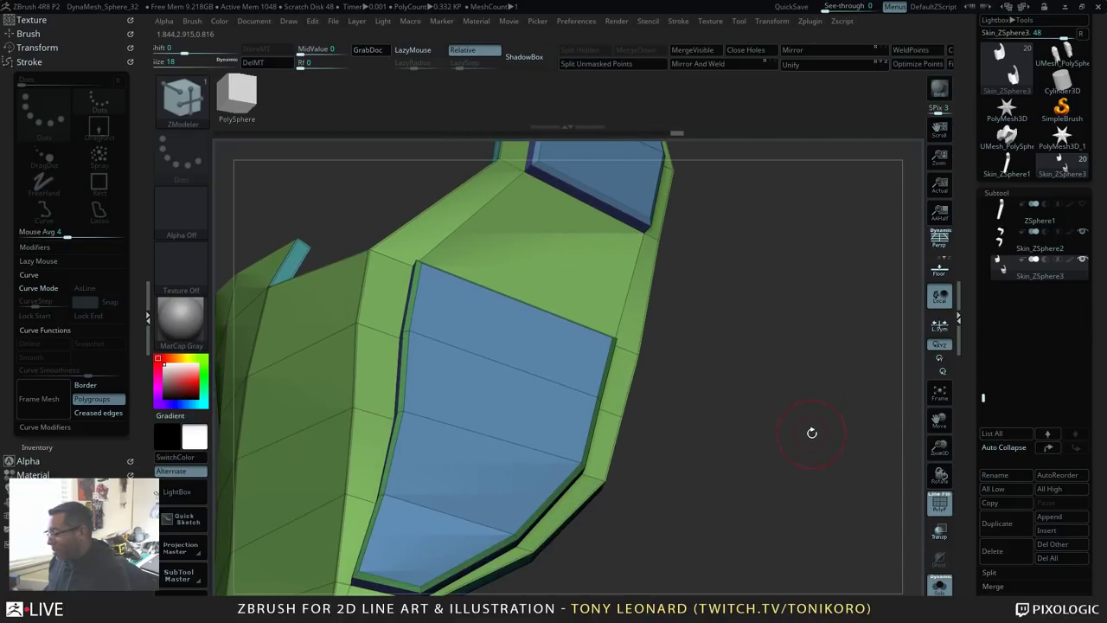
Step: Turn off solo display to show the armor panels together with the rest of the character
left_click_drag(808, 439, 579, 480)
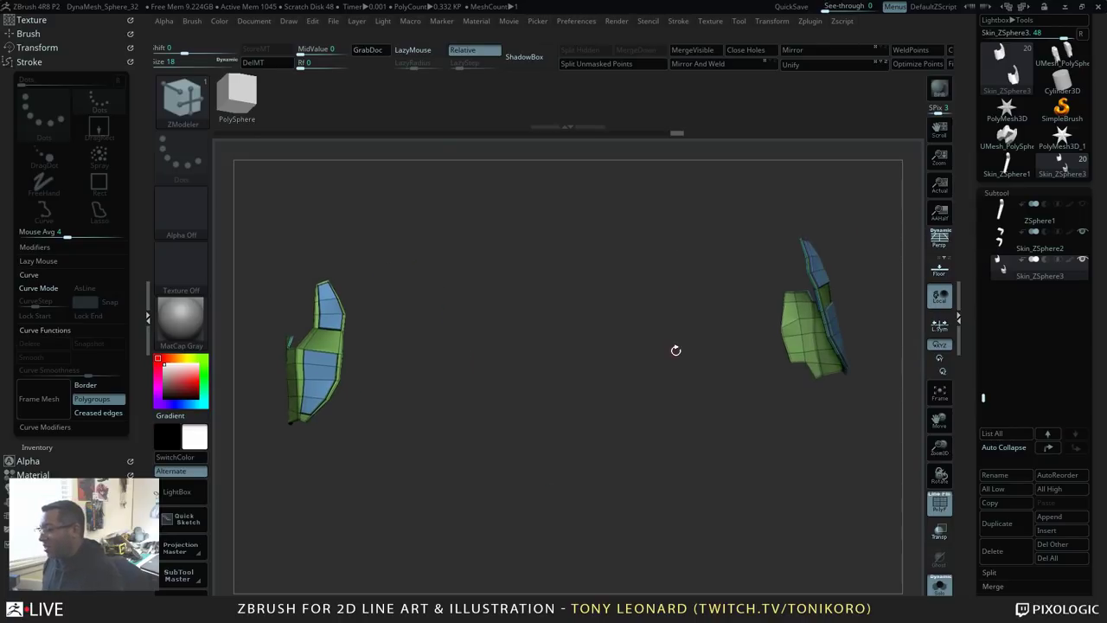
left_click_drag(488, 387, 582, 420)
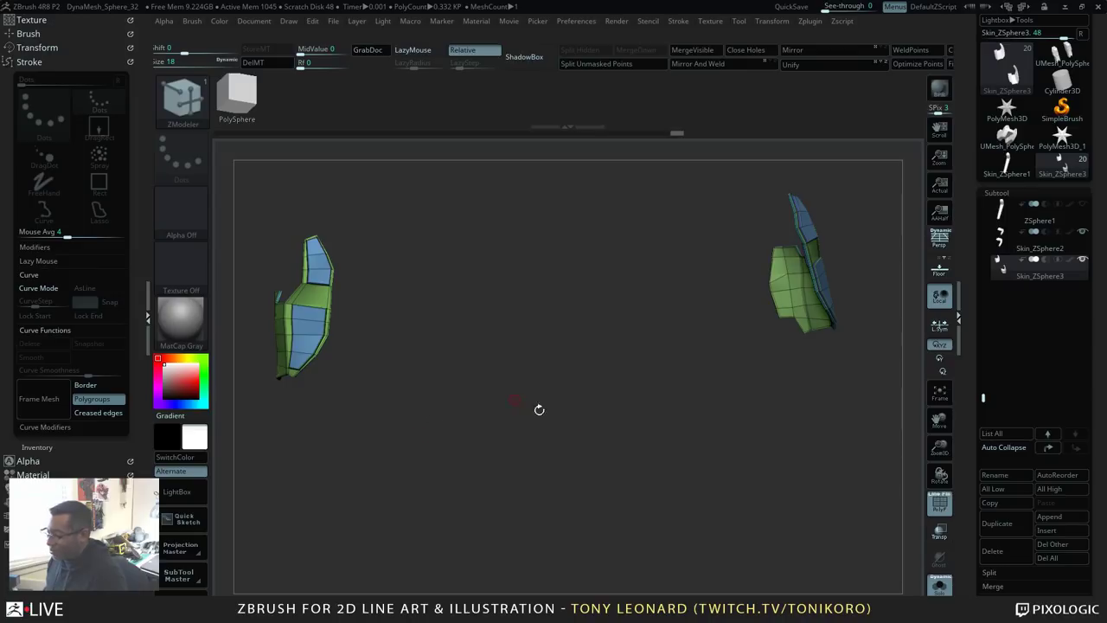
mouse_move(621, 516)
left_mouse_down()
mouse_move(613, 497)
mouse_move(629, 496)
left_mouse_up()
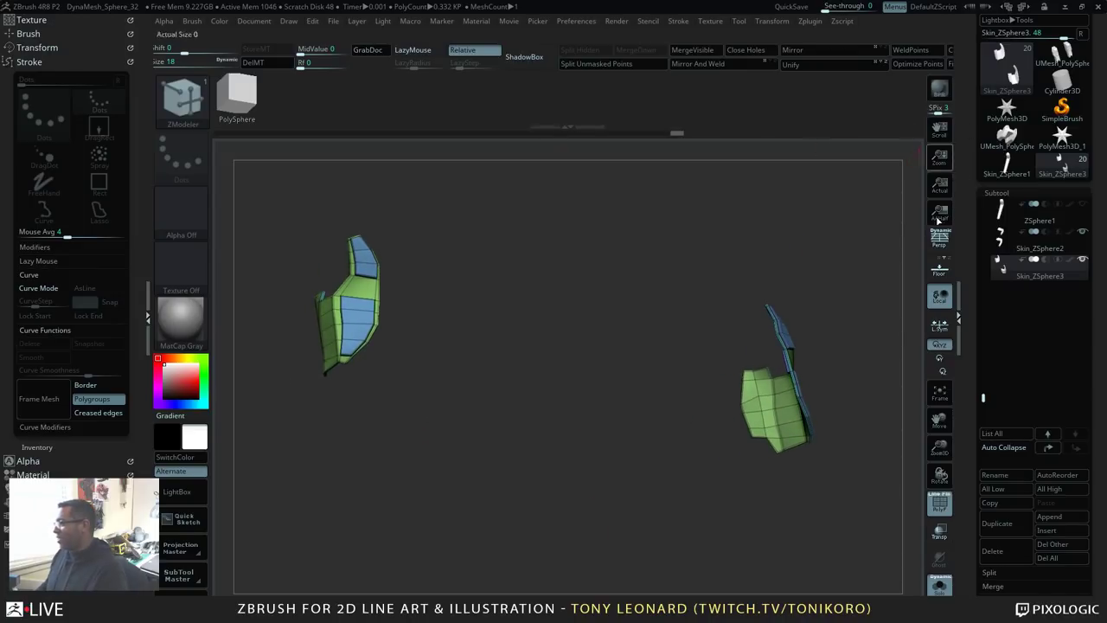
mouse_move(1083, 267)
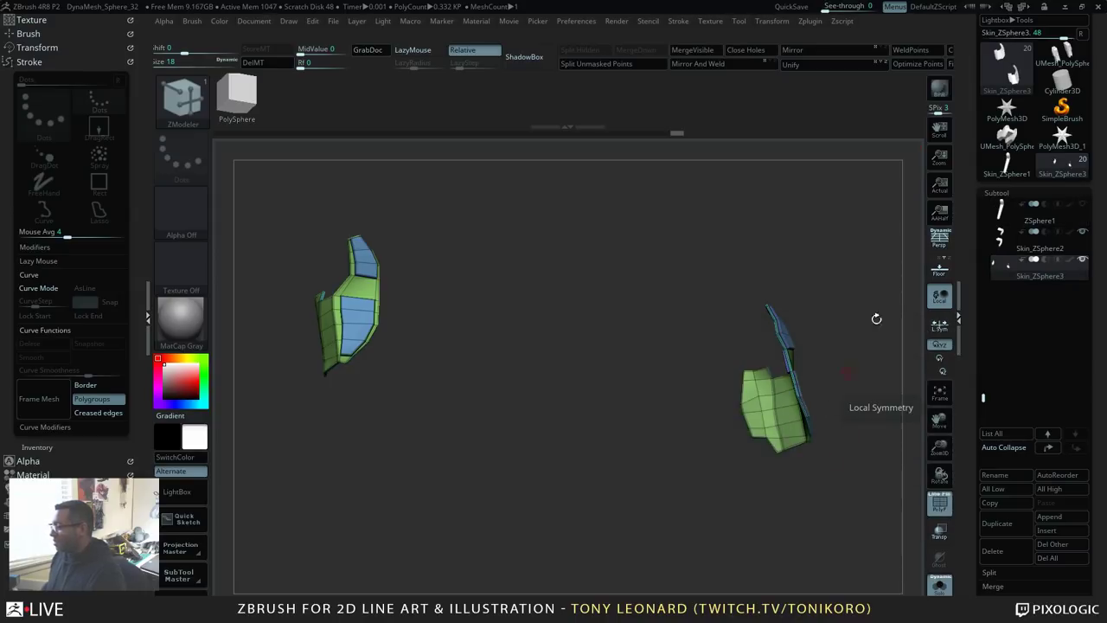
left_click(941, 581)
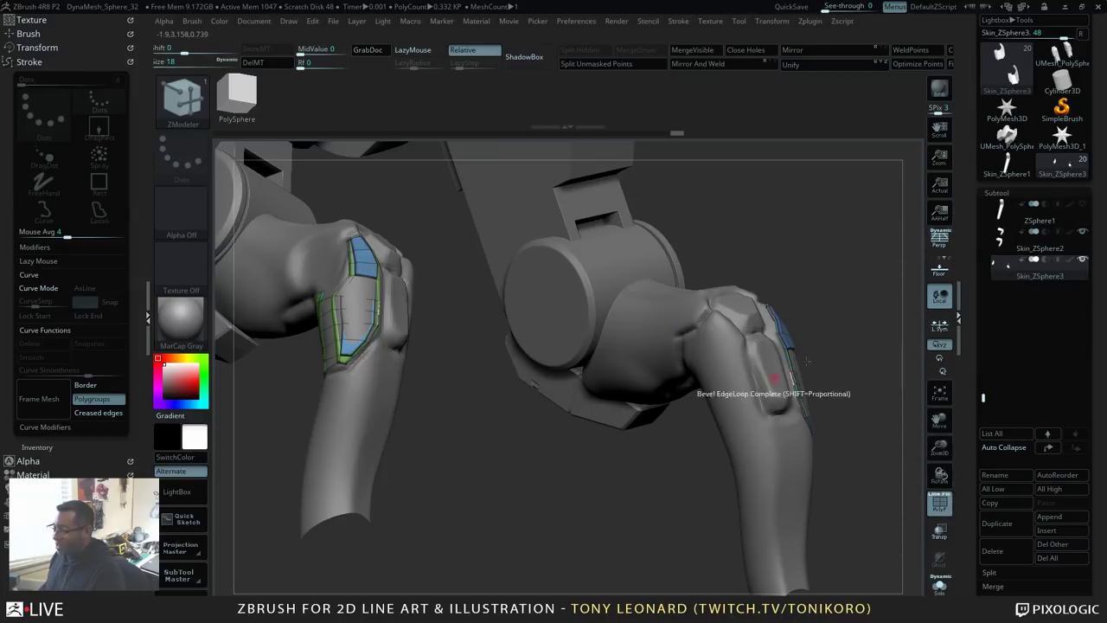
Step: Switch to the Move brush and examine from several sides how the armor panels sit against both legs
left_click_drag(783, 391, 788, 392)
key("b")
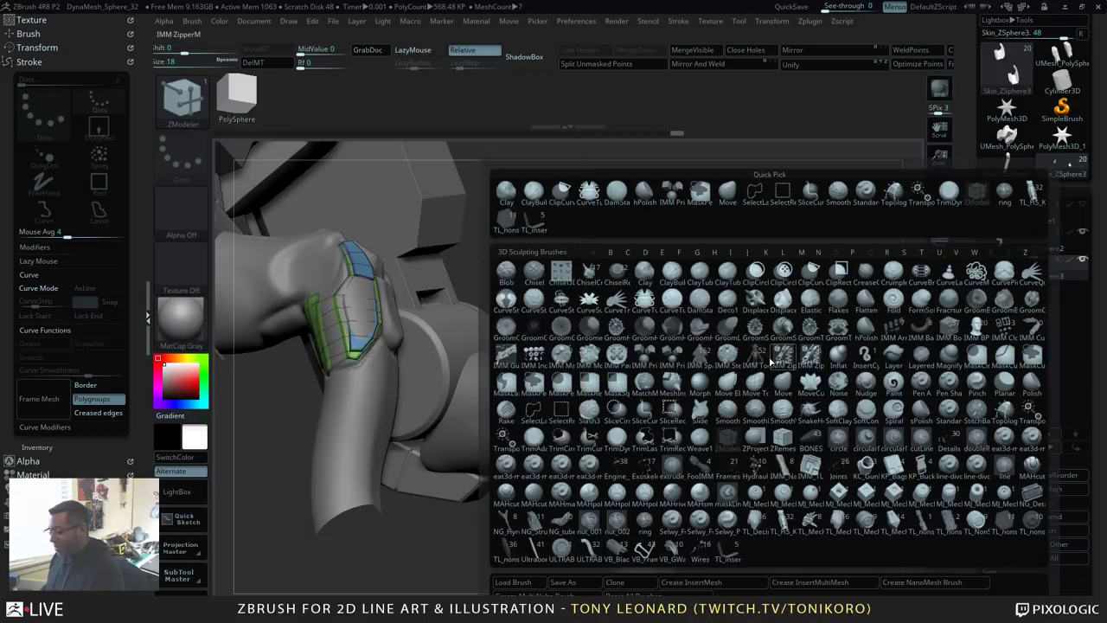
key("m")
key("v")
left_click_drag(770, 419, 729, 430)
left_click_drag(636, 367, 527, 459)
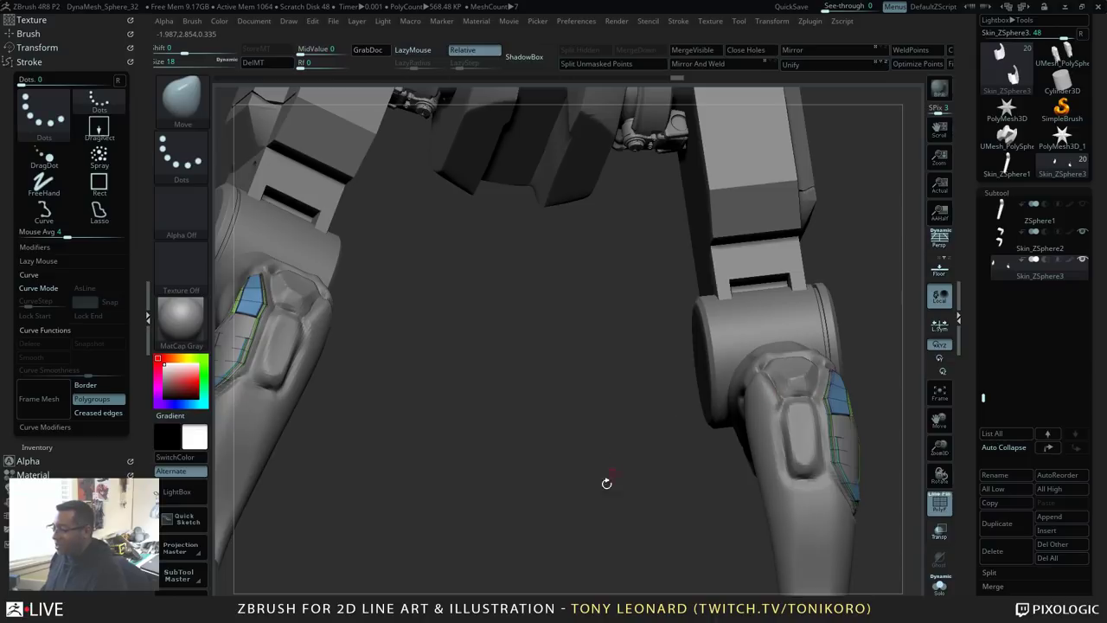
left_click_drag(606, 483, 644, 423)
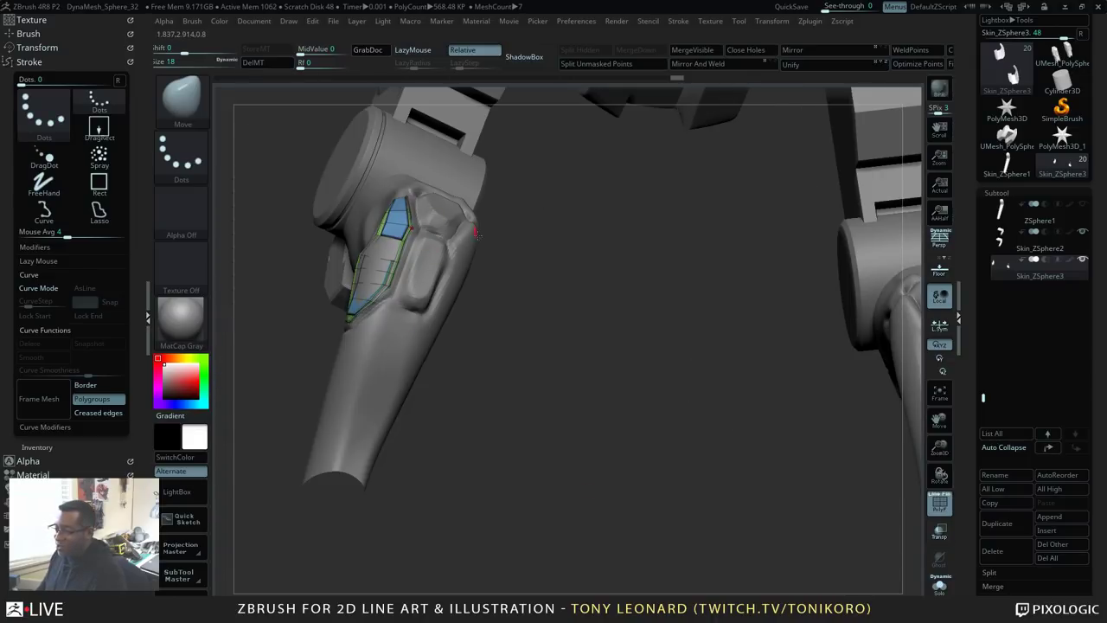
mouse_move(563, 397)
left_mouse_down()
mouse_move(531, 396)
mouse_move(591, 447)
mouse_move(515, 228)
left_mouse_up()
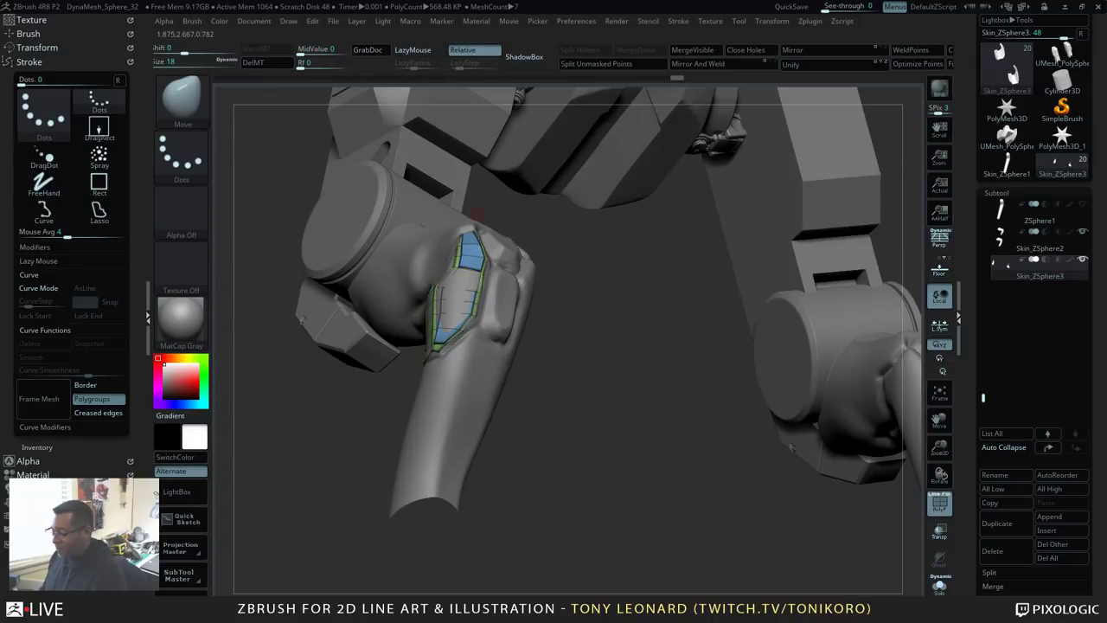
Step: Choose the DamStandard brush, set its draw size to 160 and make the leg mesh the active subtool
key("b")
key("d")
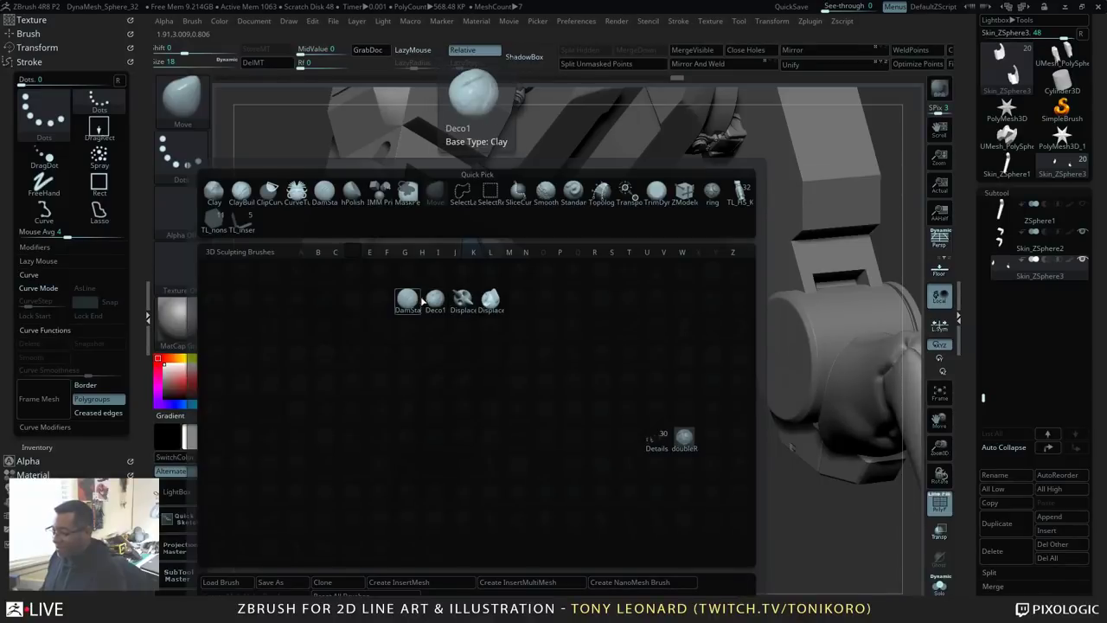
key("s")
key("s")
left_click_drag(492, 334, 507, 335)
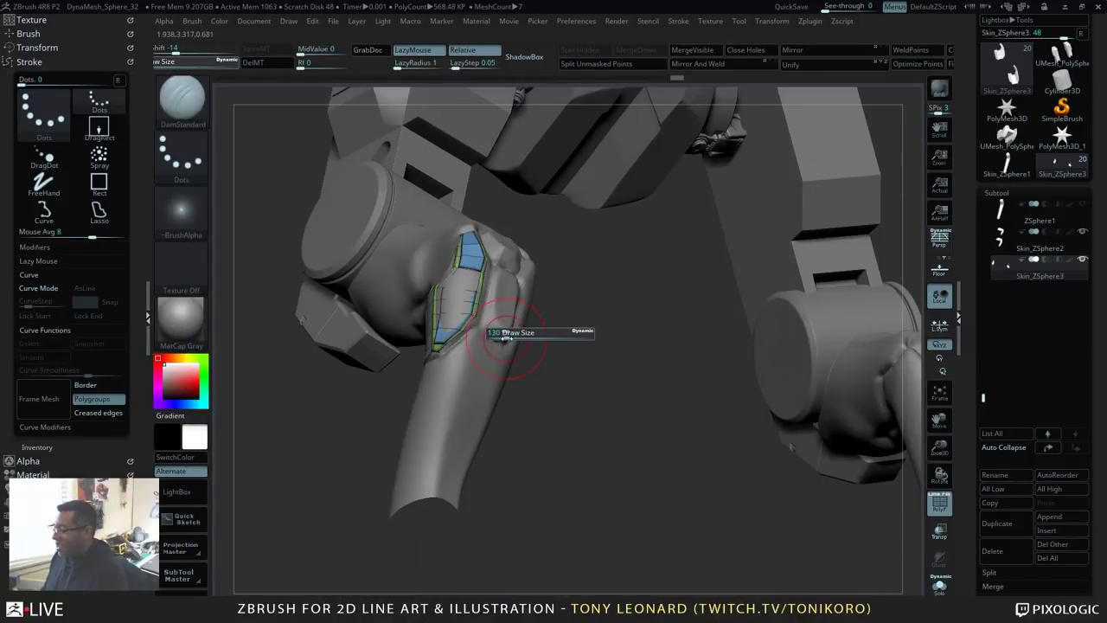
left_click(477, 381, "alt")
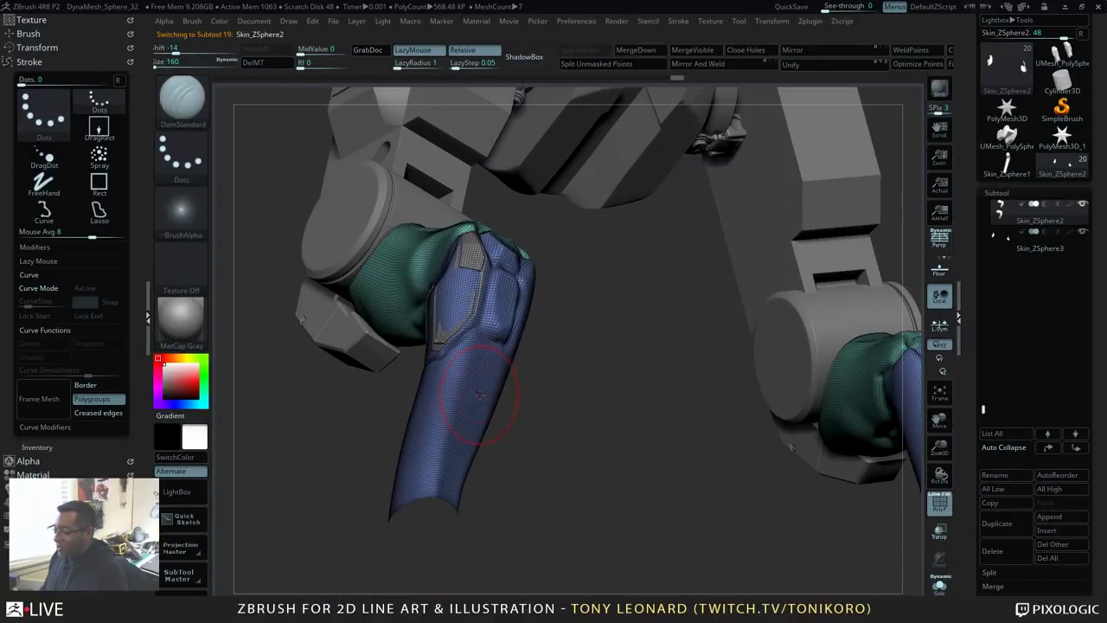
Step: Carve the leg surface inward beneath the armor panel between its raised plates, and hide the polygroup wireframe
left_click_drag(608, 381, 578, 395)
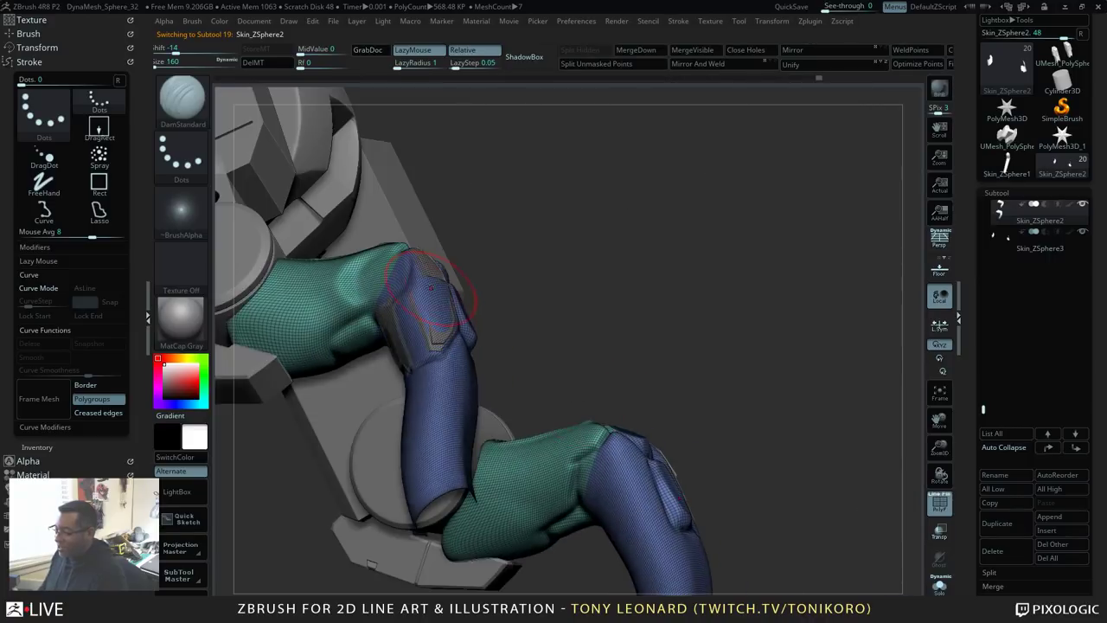
left_click_drag(432, 319, 419, 284)
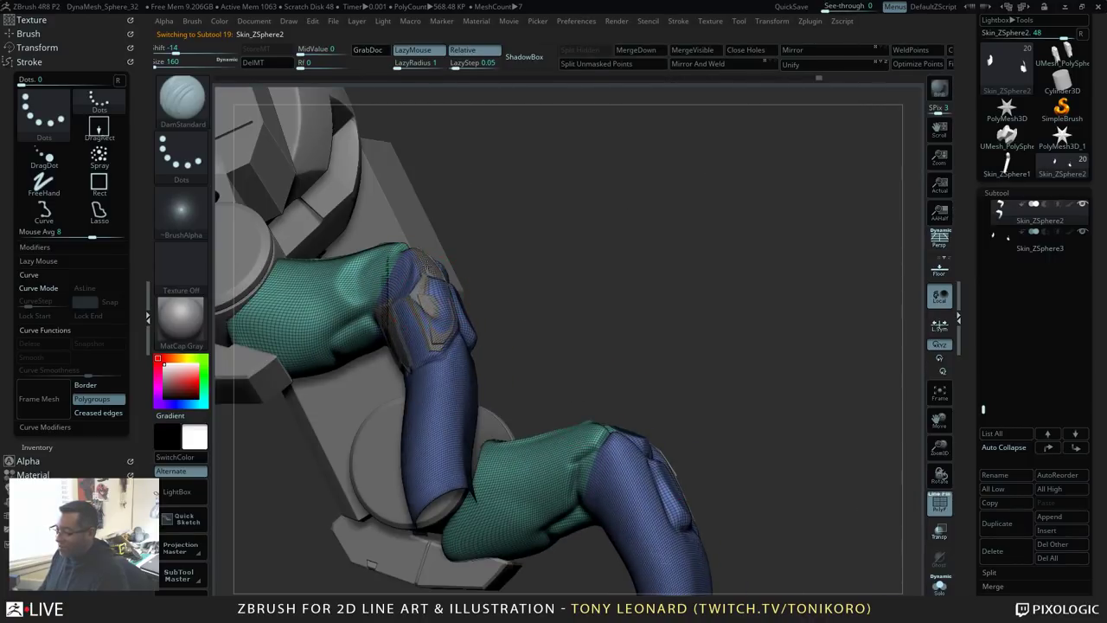
left_click_drag(670, 304, 589, 358)
key("shift+f")
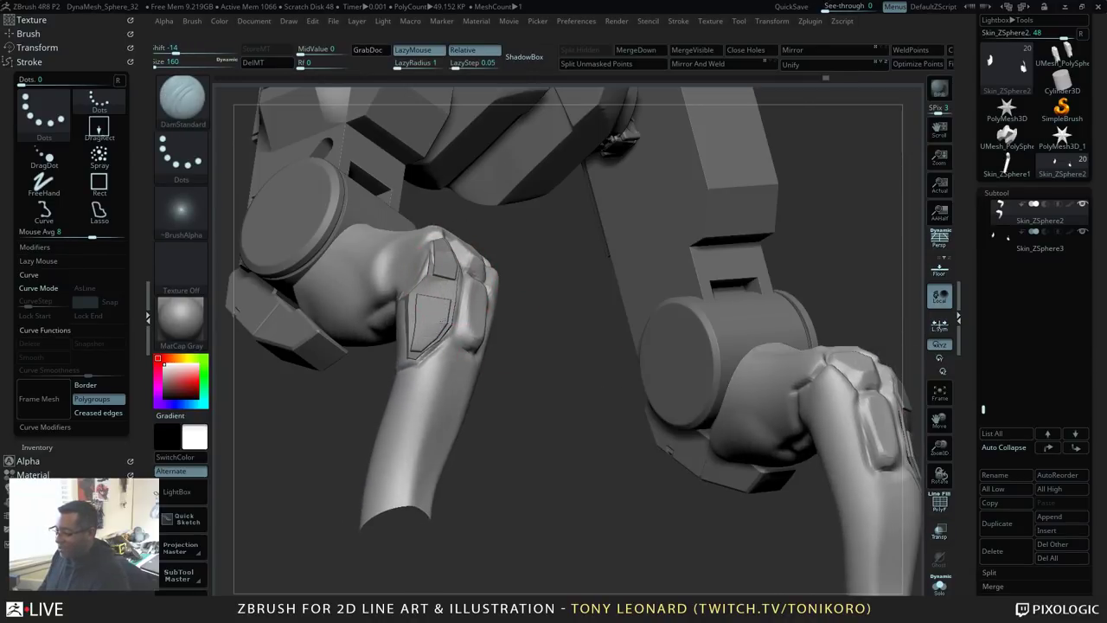
Step: Carve away the leg surface still poking through the panel's side and upper edge, checking it from several angles
left_click_drag(571, 410, 571, 312)
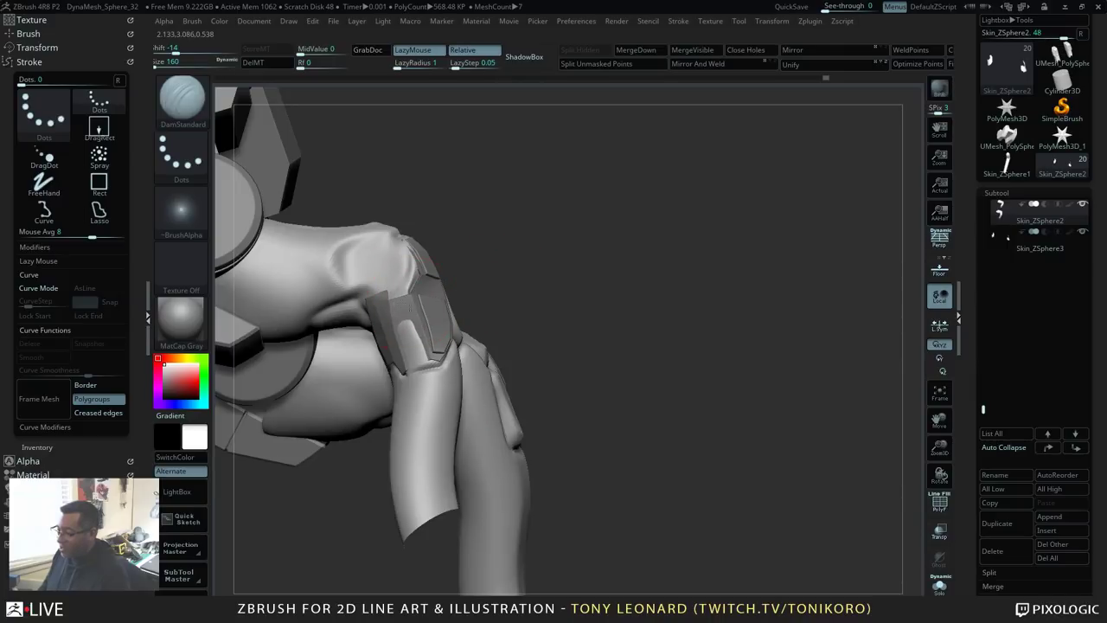
left_click_drag(597, 363, 641, 302)
left_click_drag(641, 302, 642, 325)
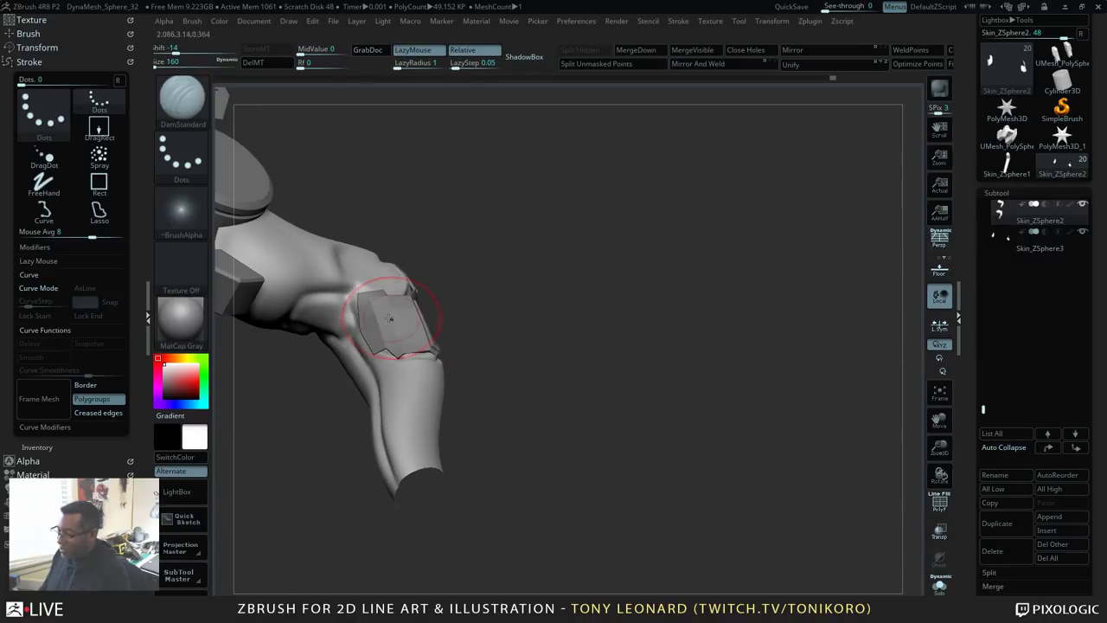
left_click_drag(649, 363, 605, 401)
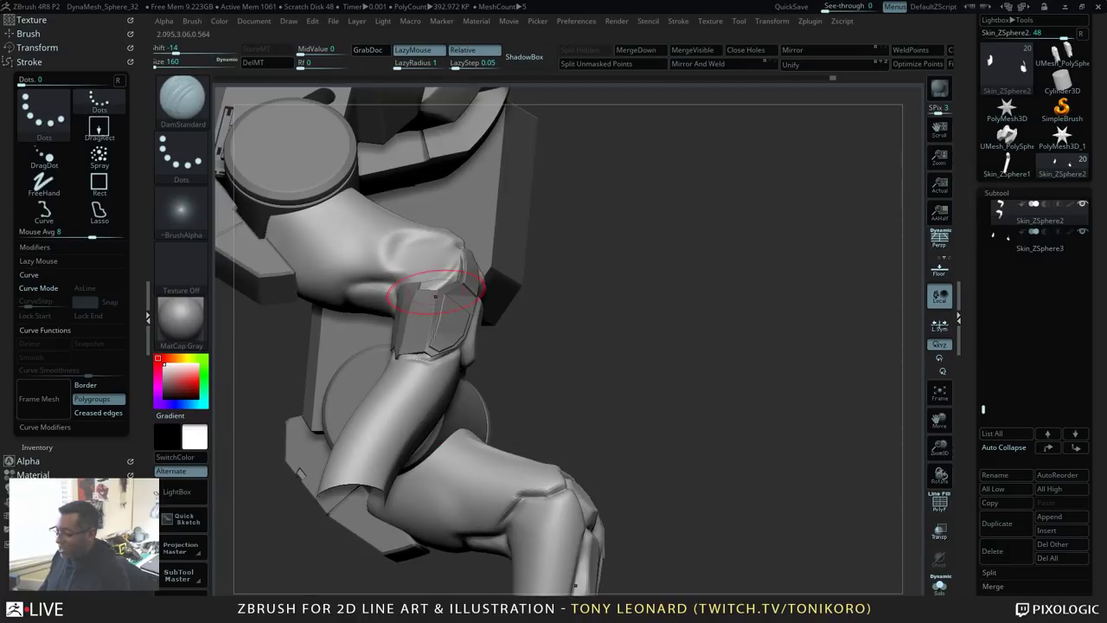
left_click_drag(731, 357, 464, 302)
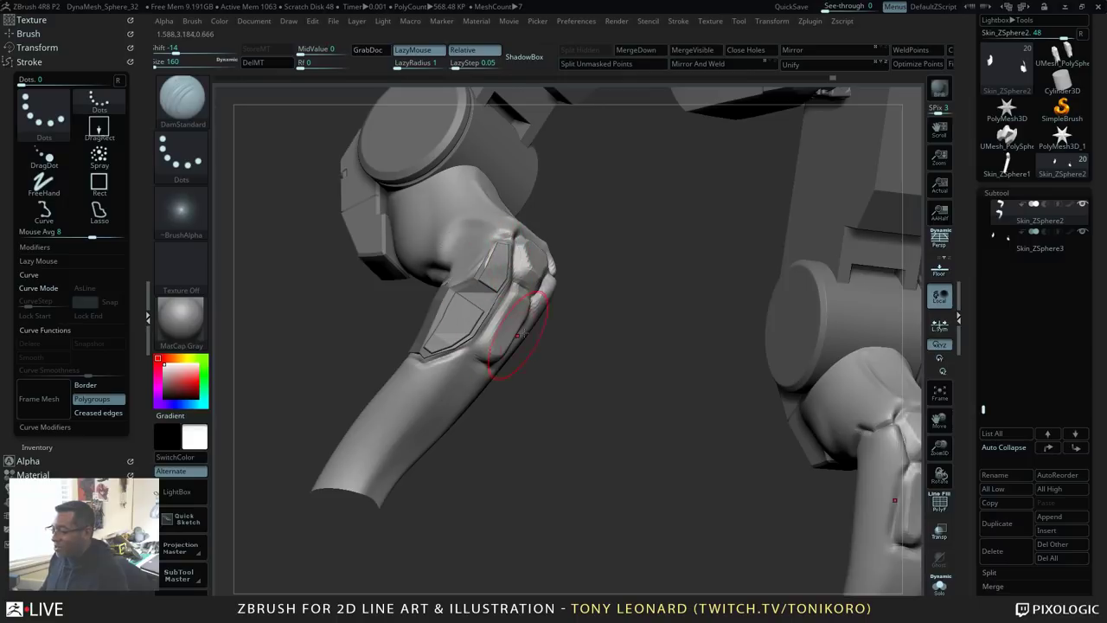
Step: Set the draw size to 25 and carve a narrow groove into the leg along the armor panel's border
left_click_drag(589, 390, 638, 420)
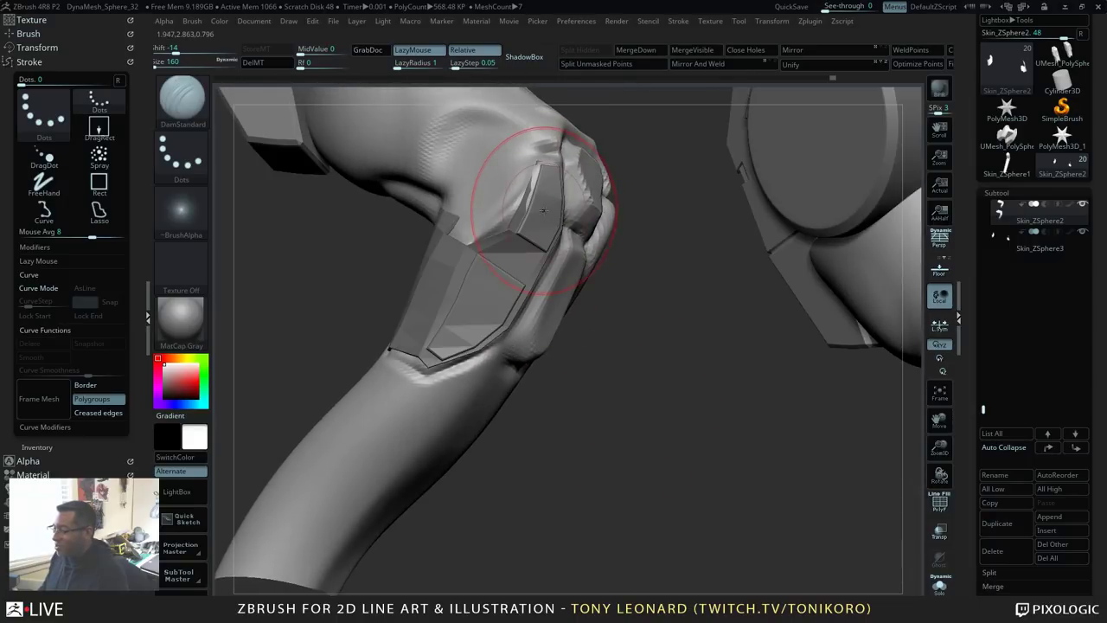
key("s")
left_click_drag(543, 210, 520, 201)
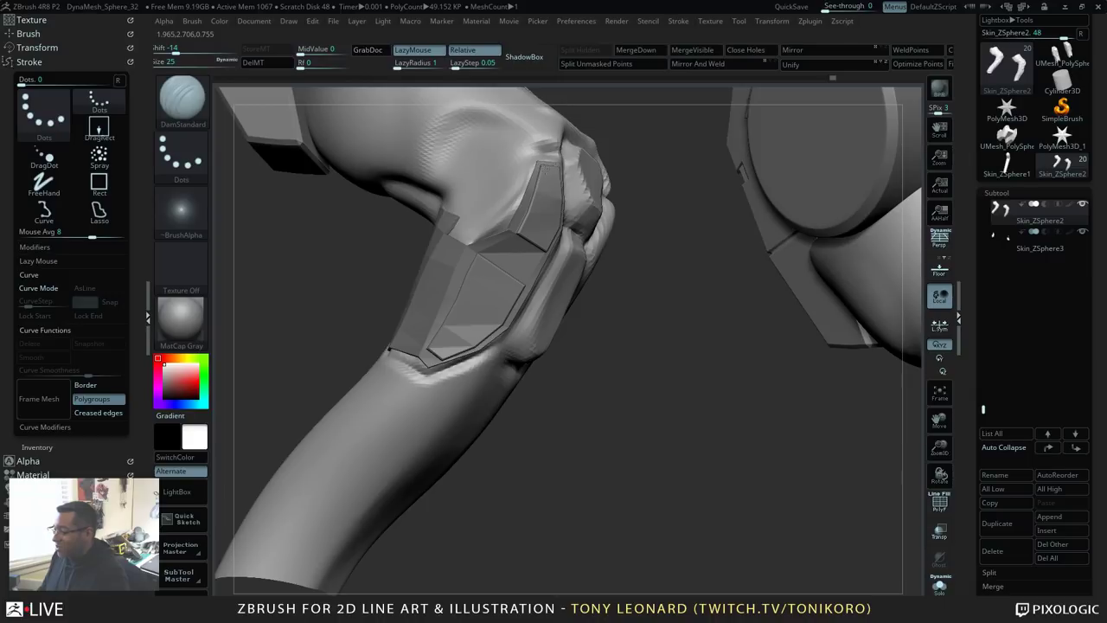
left_click_drag(640, 286, 623, 267)
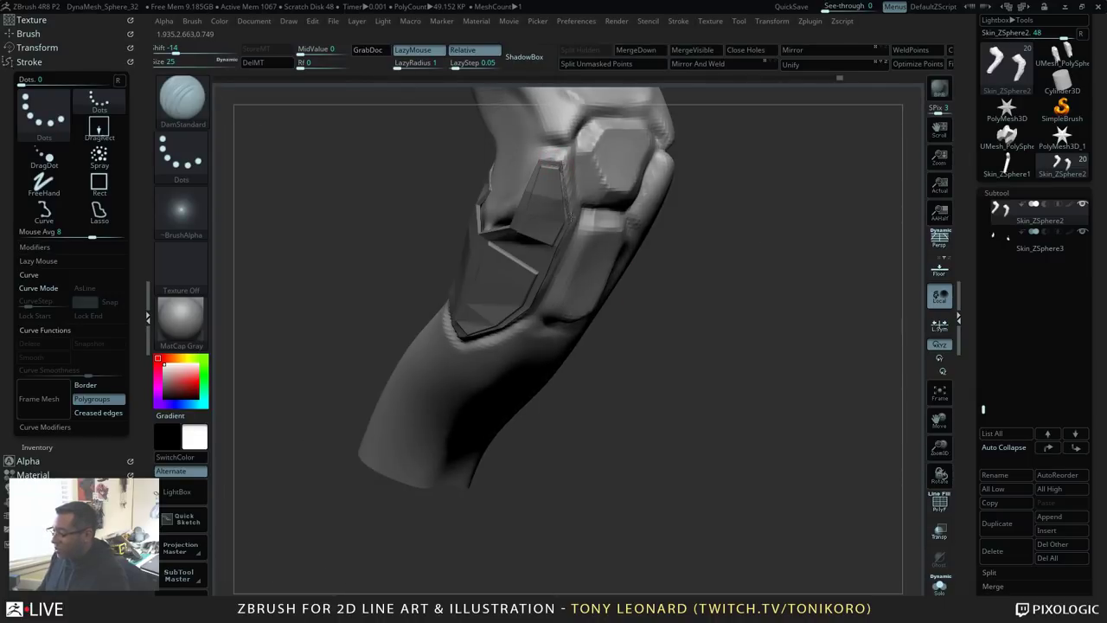
left_click_drag(677, 449, 548, 179)
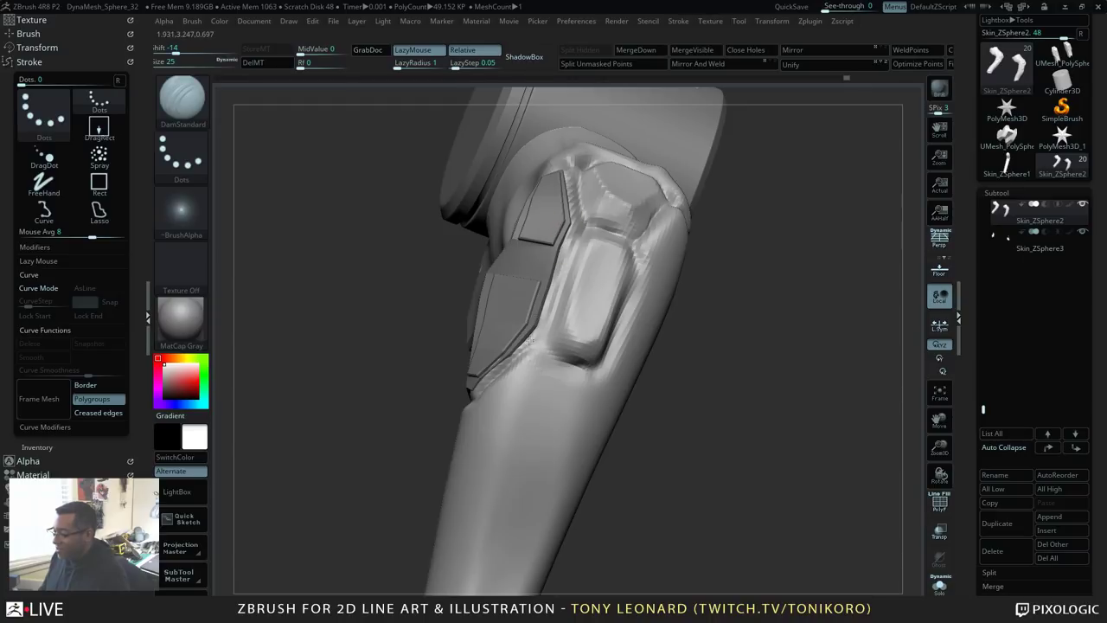
left_click_drag(725, 346, 721, 425)
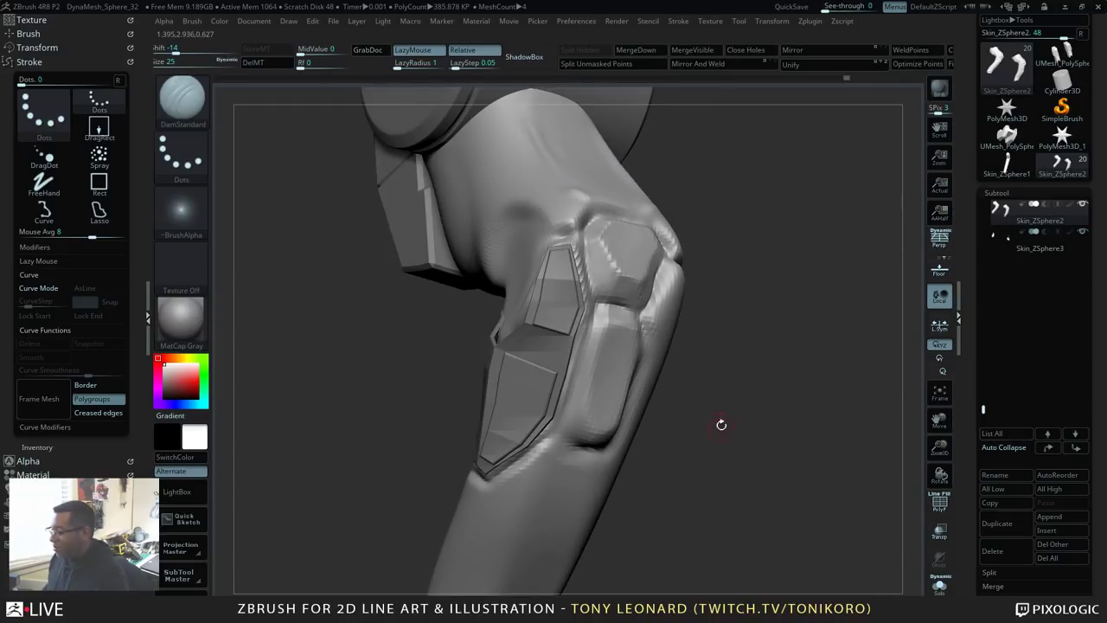
Step: Make the calf armor panel the active subtool and choose the Move brush with a draw size of 96
left_click(564, 360, "alt")
left_click_drag(753, 497, 740, 460)
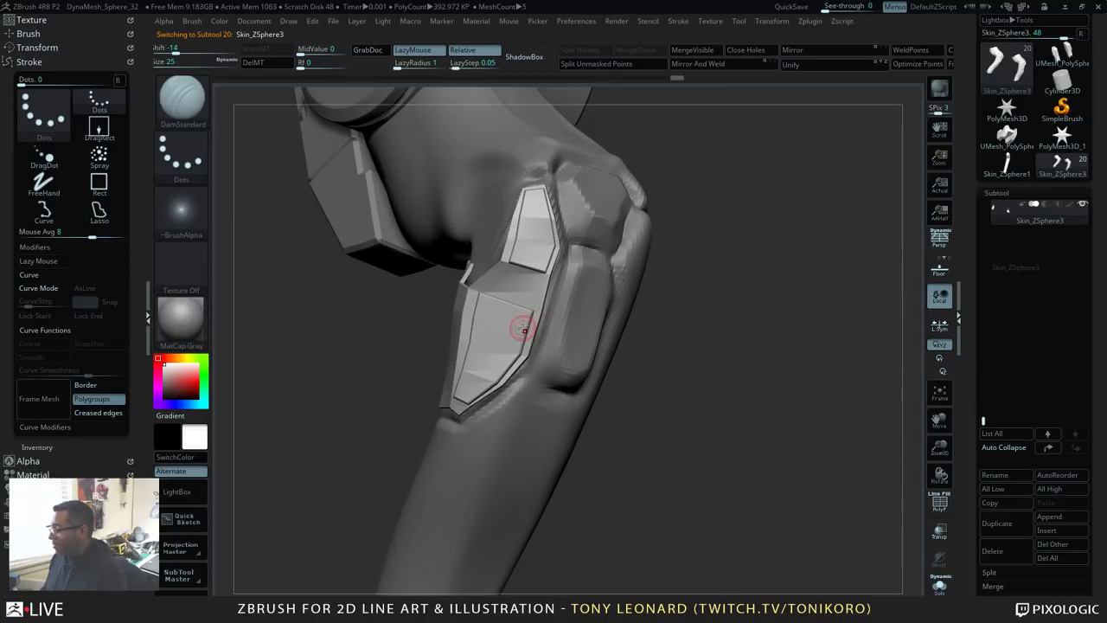
left_click_drag(787, 437, 789, 405)
key("b")
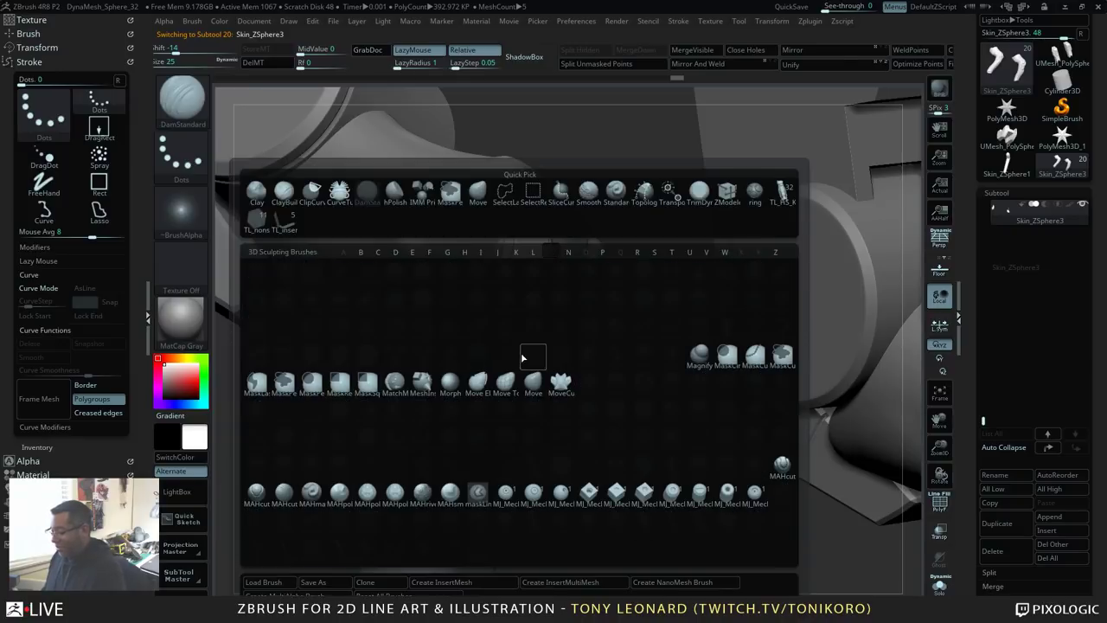
key("m")
key("v")
key("s")
left_click_drag(519, 289, 524, 289)
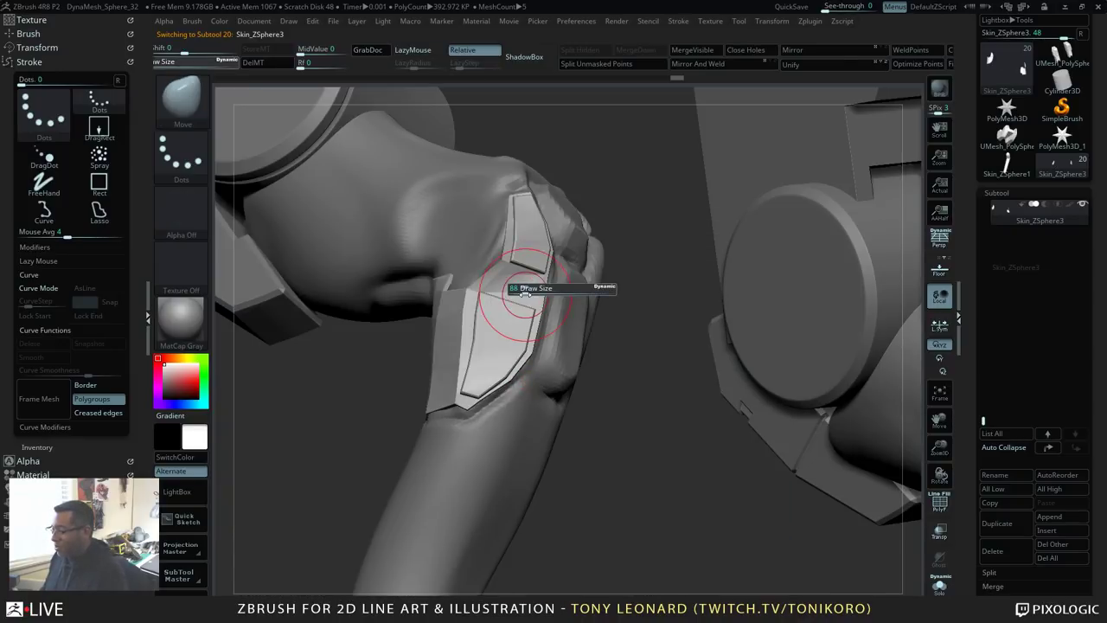
left_click_drag(646, 445, 610, 398)
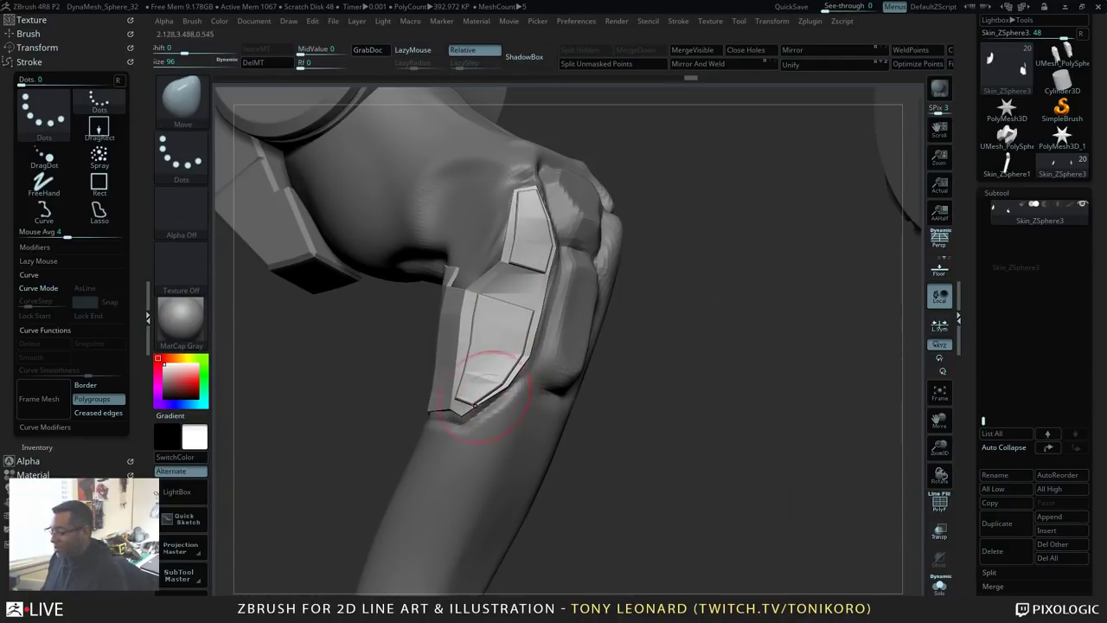
Step: Reshape the armor panel by pulling its lower tip, side edge and upper plate corners outward toward the carved groove in the leg
left_click_drag(459, 410, 458, 419)
left_click_drag(490, 373, 512, 381)
left_click_drag(477, 411, 481, 413)
left_click_drag(530, 315, 533, 313)
left_click_drag(545, 273, 550, 272)
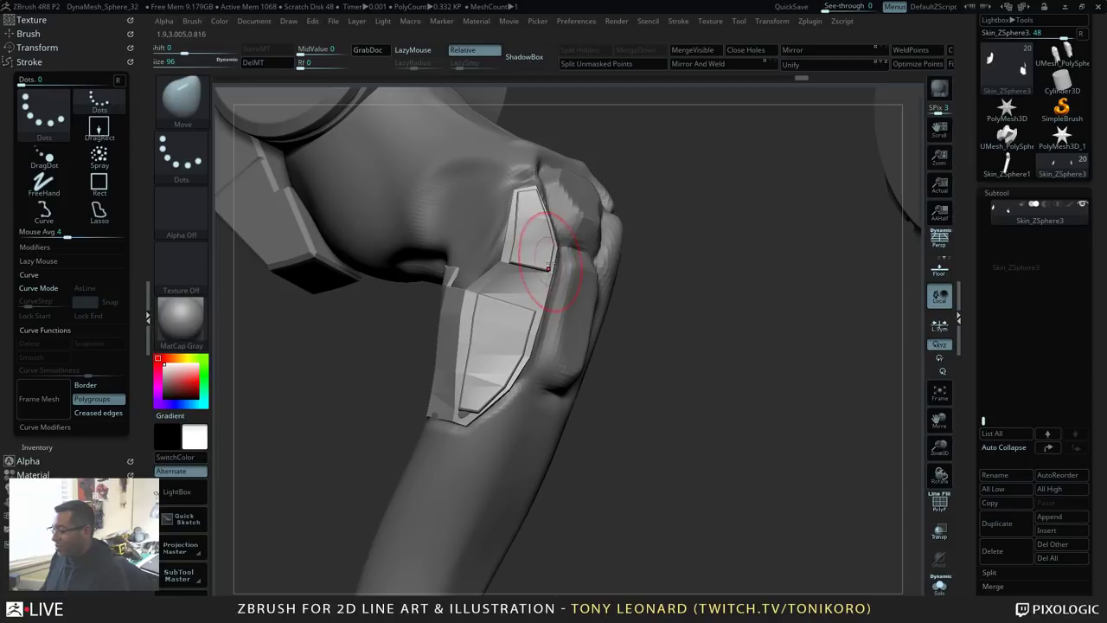
left_click_drag(529, 192, 532, 178)
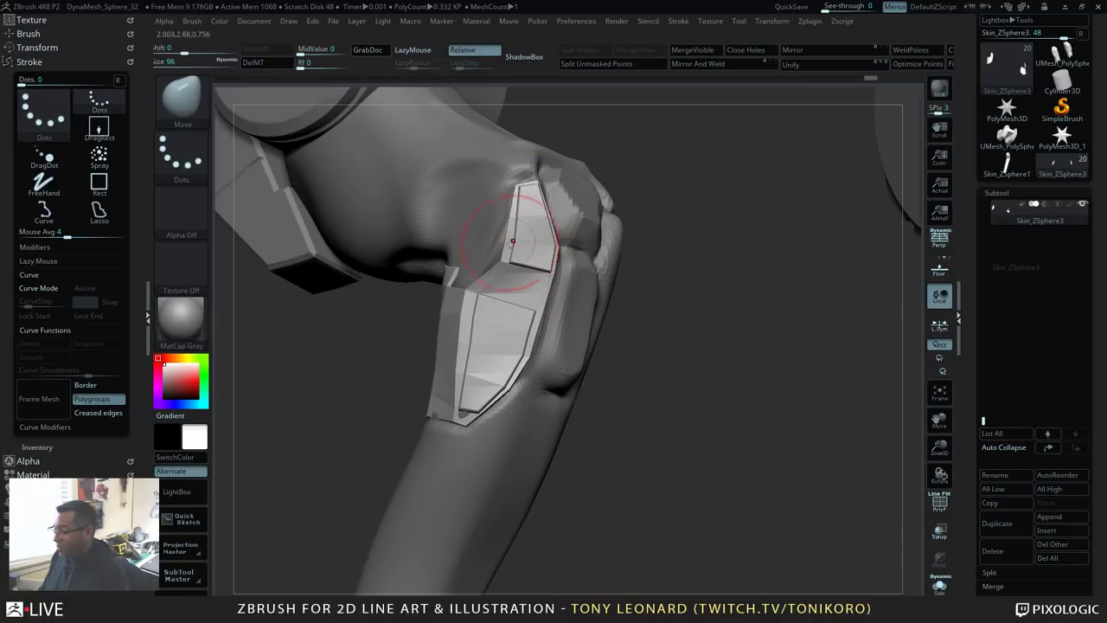
Step: Examine the fit of the armor panel and the overall leg shape from the side, front and below
left_click_drag(707, 516, 764, 472, "alt")
left_click(765, 472, "ctrl+shift")
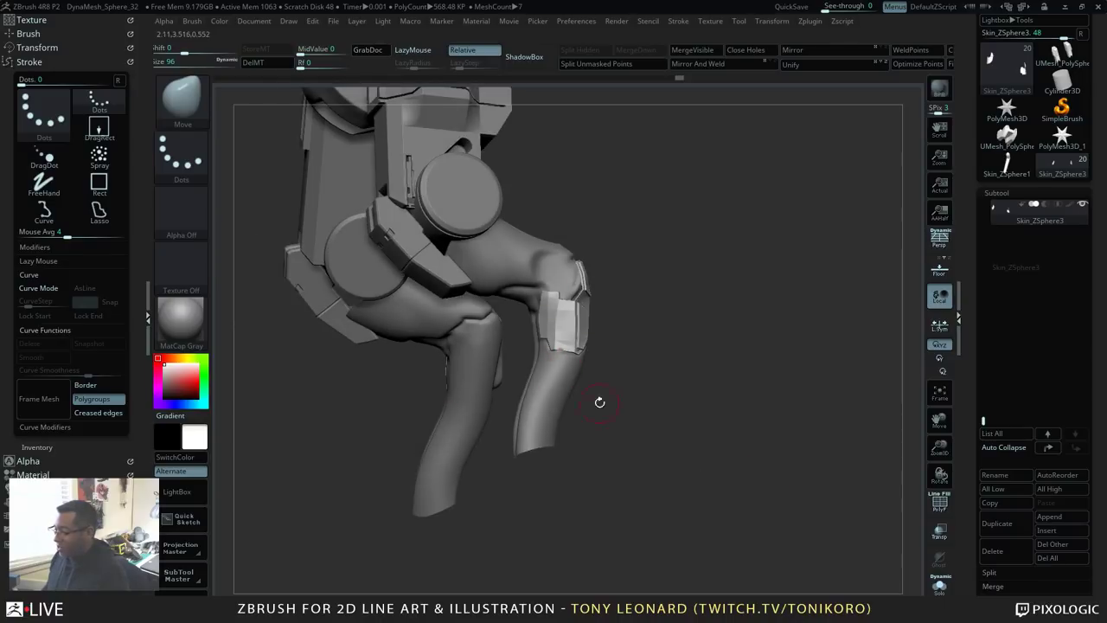
left_click_drag(738, 401, 666, 486)
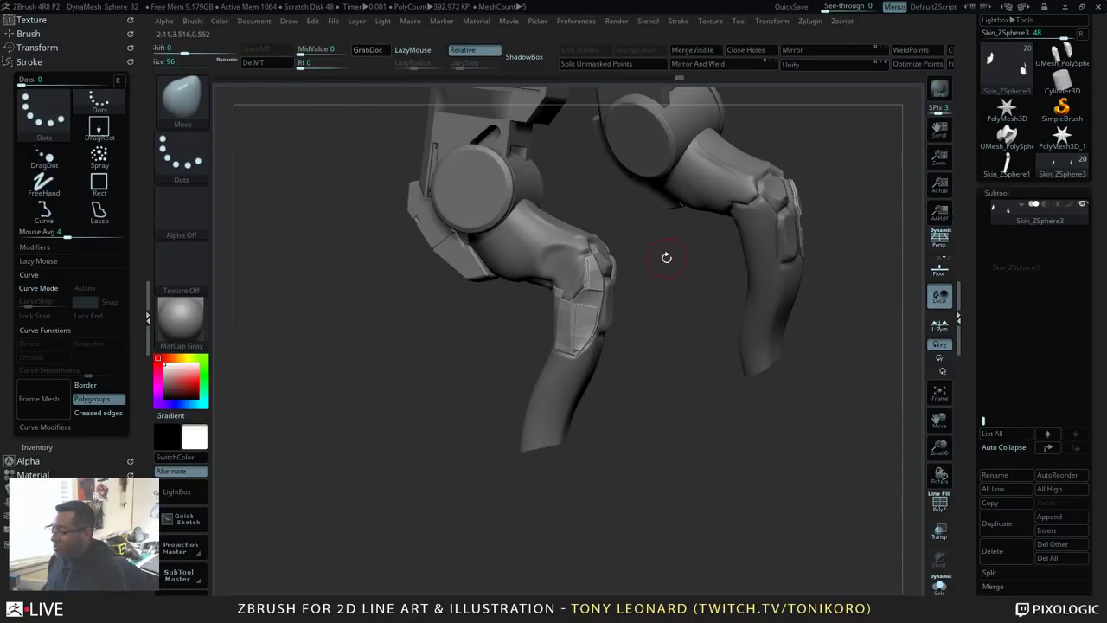
left_click_drag(682, 376, 697, 473, "alt")
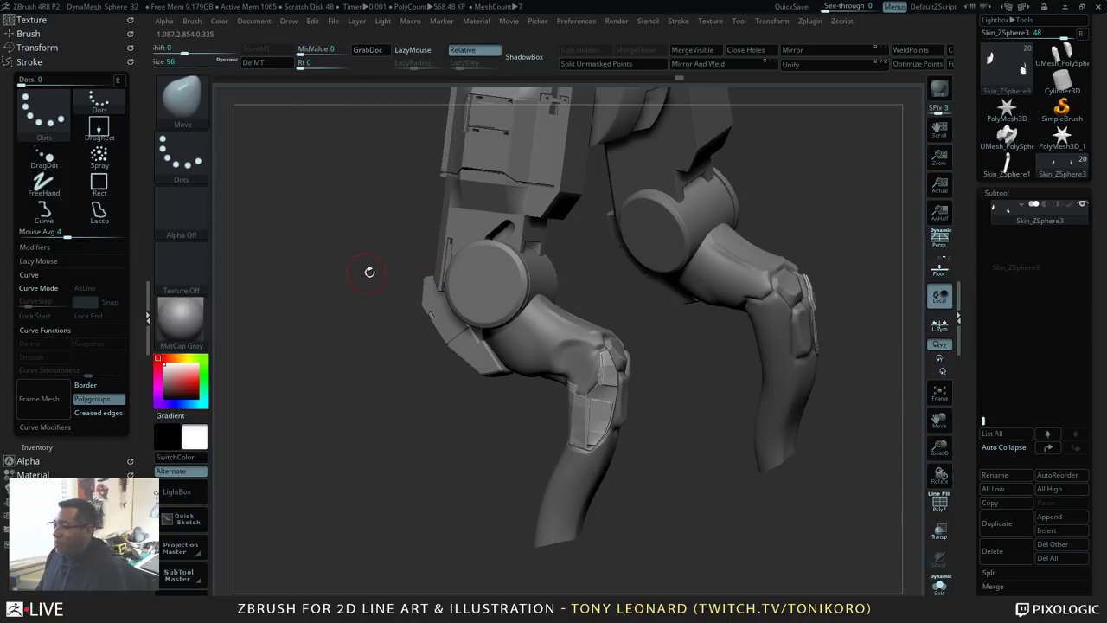
left_click_drag(433, 450, 444, 452)
left_click_drag(745, 362, 710, 432, "alt")
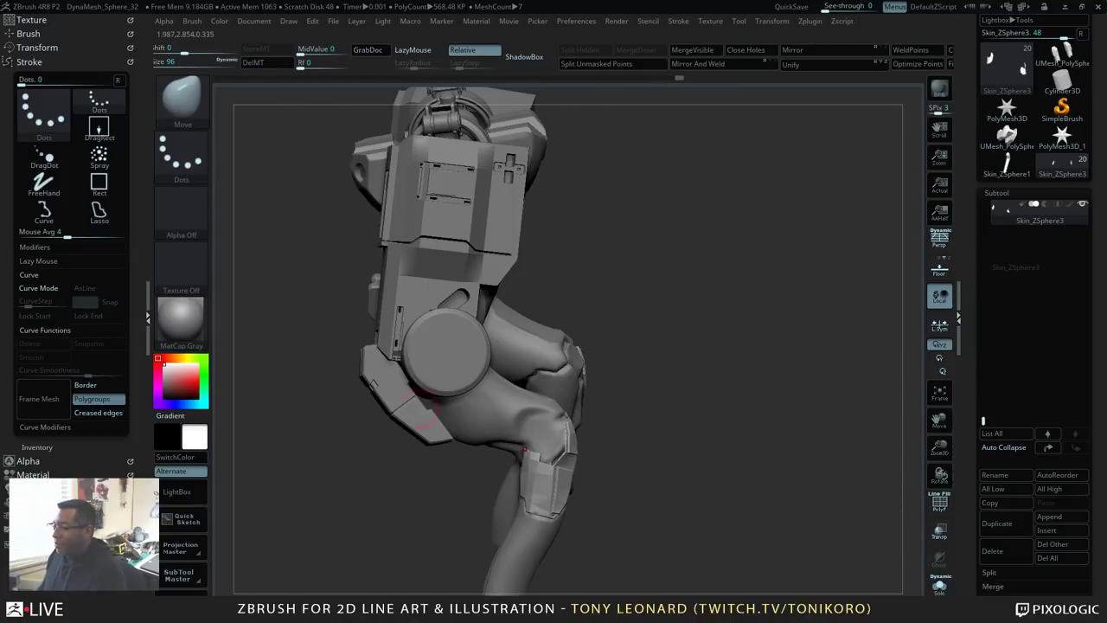
left_click_drag(723, 482, 723, 415)
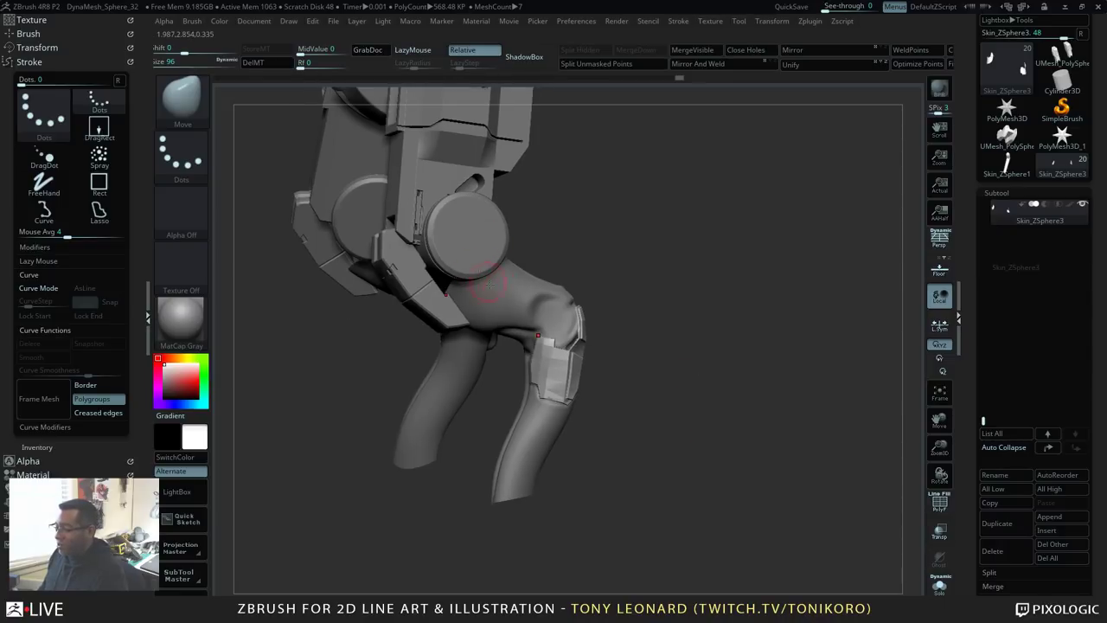
left_click_drag(712, 519, 731, 487)
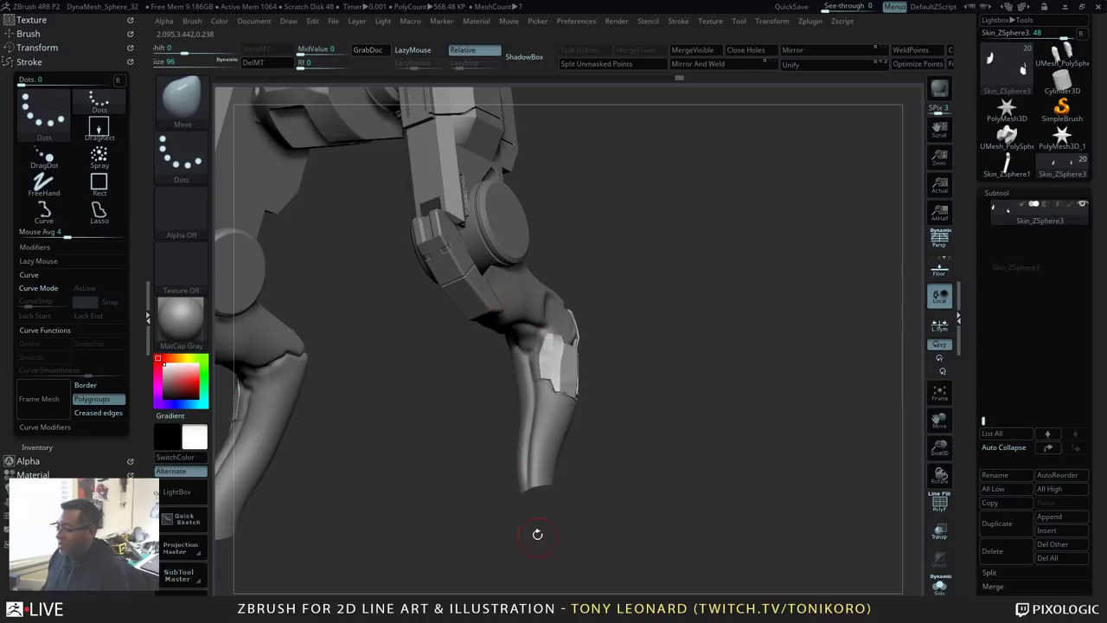
left_click_drag(663, 447, 631, 366)
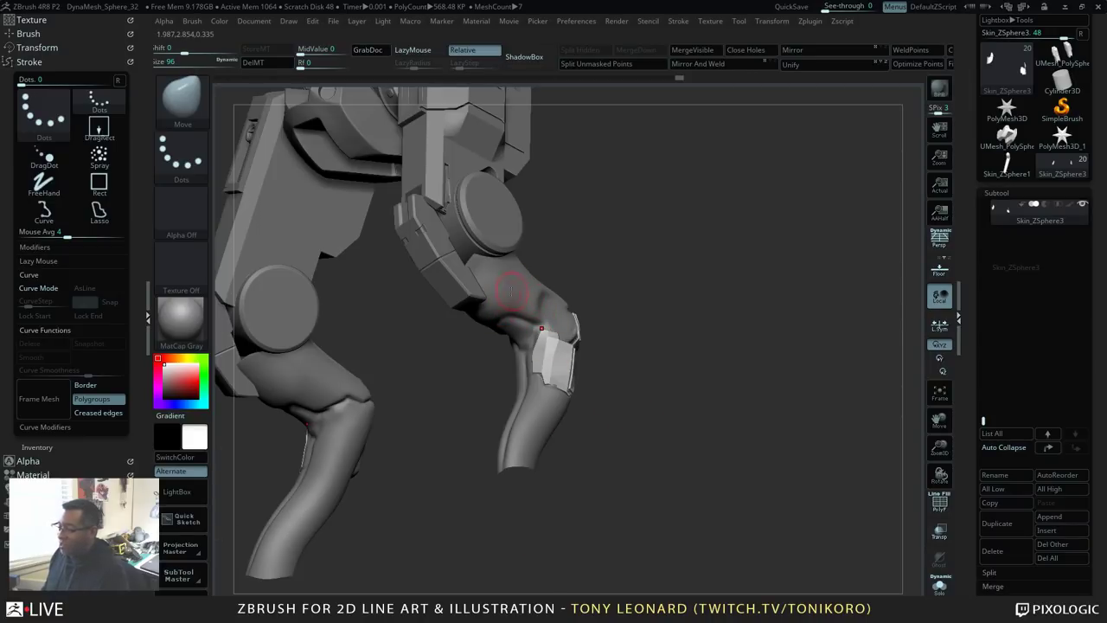
left_click_drag(653, 352, 608, 475)
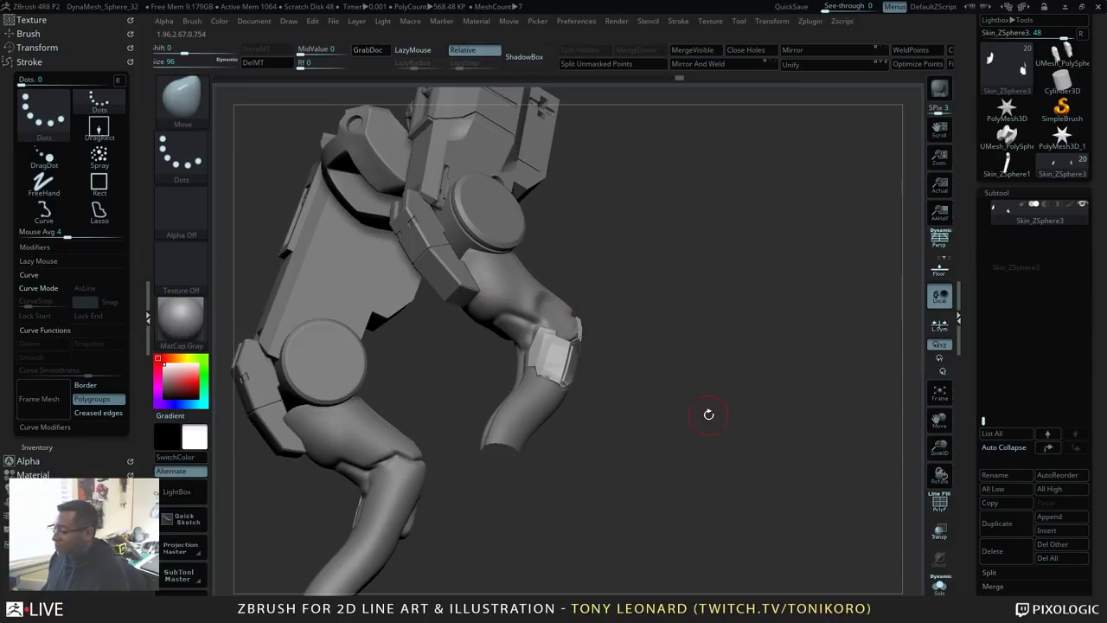
left_click_drag(708, 414, 817, 391)
left_click(816, 391, "ctrl+shift")
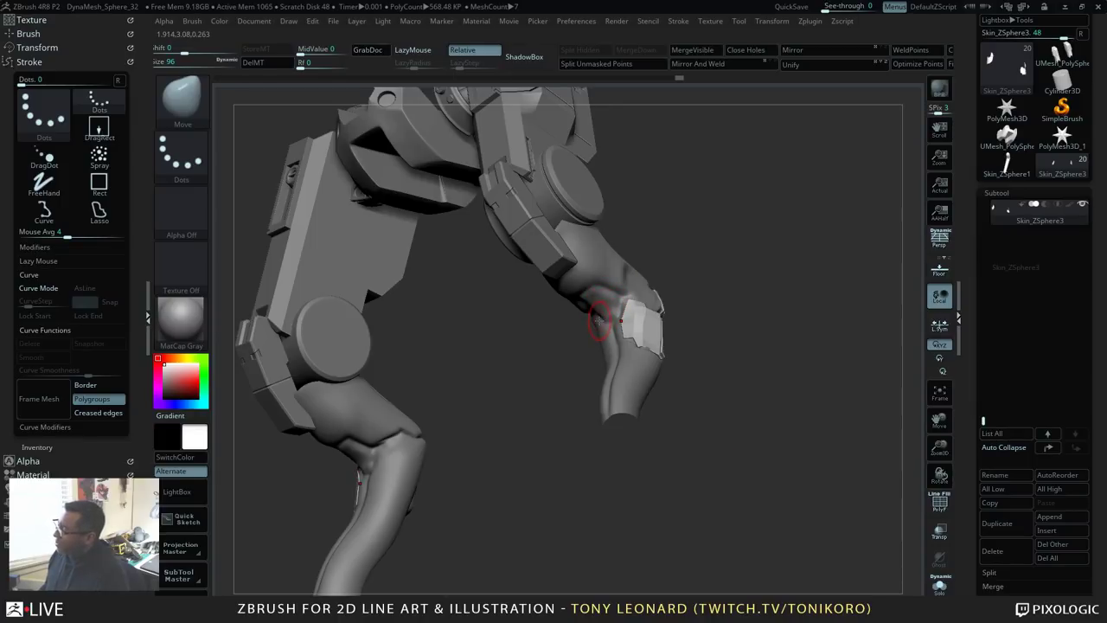
Step: Make the leg mesh active and carve a crease into the knee's side above the armor panel, using DamStandard at draw size 33
left_click(630, 379, "alt")
key("b")
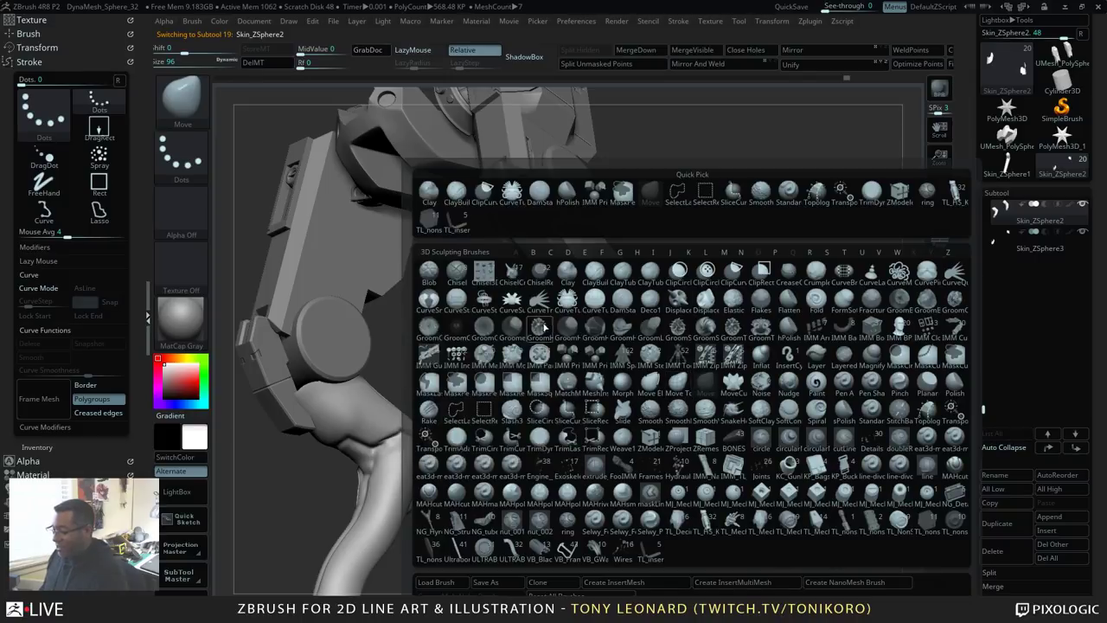
key("d")
key("s")
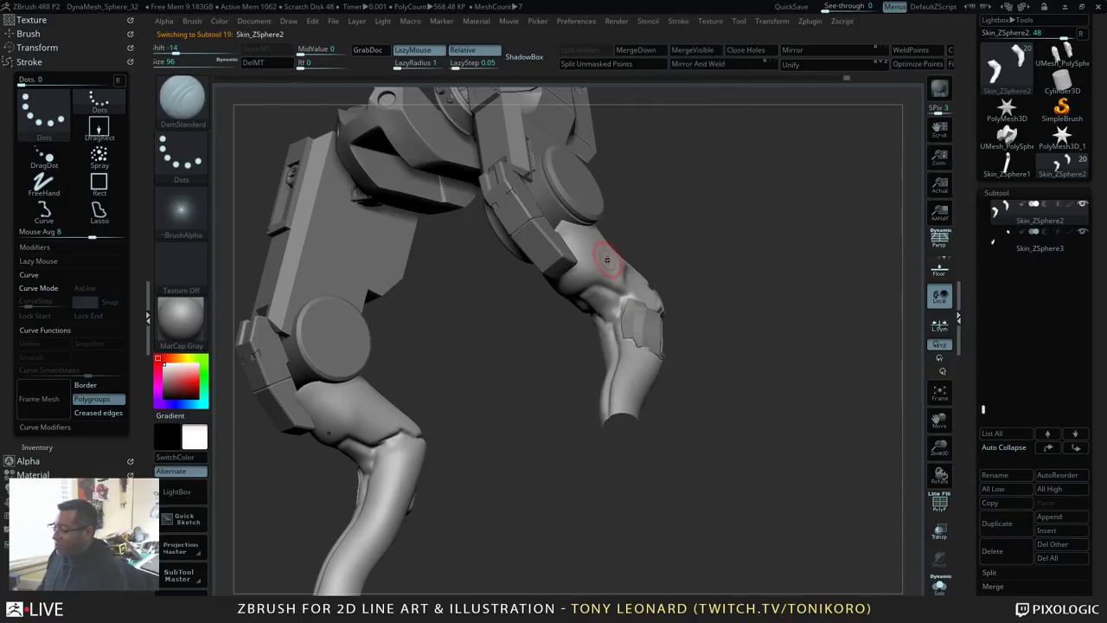
left_click_drag(654, 232, 723, 236)
left_click_drag(797, 241, 750, 318)
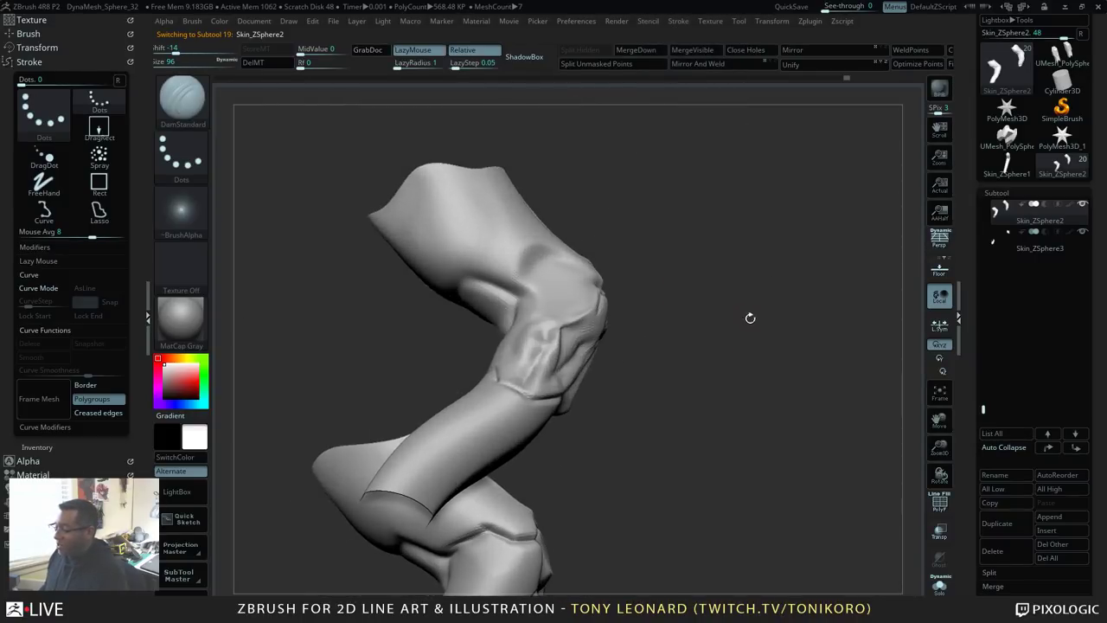
key("s")
left_click_drag(530, 272, 545, 253)
left_click_drag(740, 350, 644, 308)
mouse_move(545, 256)
left_mouse_down()
mouse_move(566, 251)
mouse_move(583, 266)
left_mouse_up()
Step: Continue the knee crease along the upper border of the raised kneecap plate and around to the inner side of the leg
left_click_drag(751, 433, 680, 430)
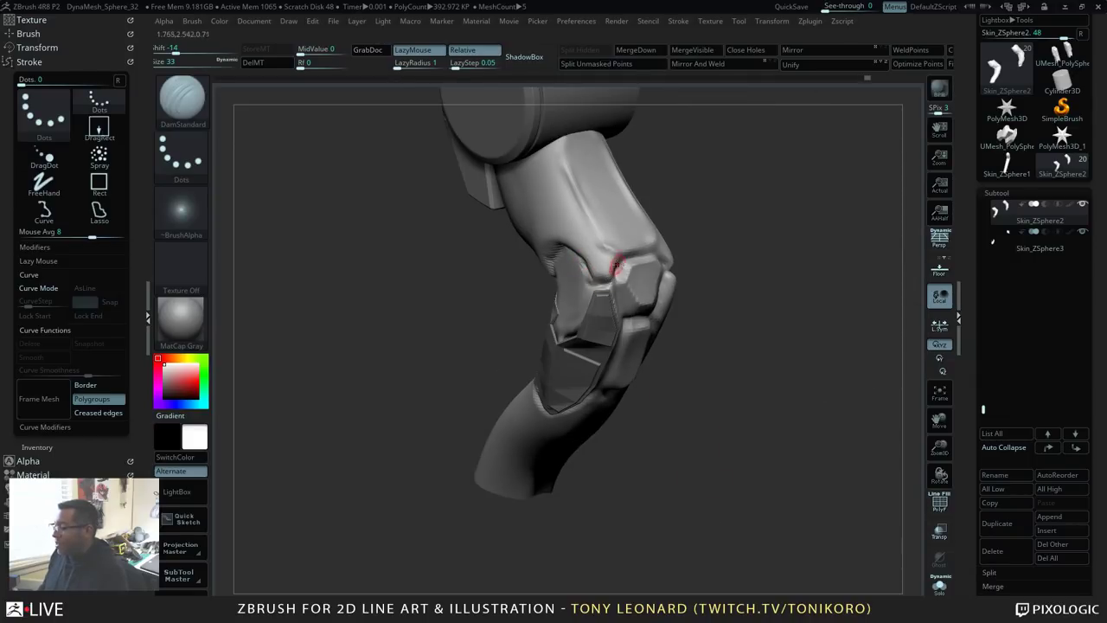
left_click_drag(617, 265, 655, 257)
left_click_drag(740, 332, 692, 346)
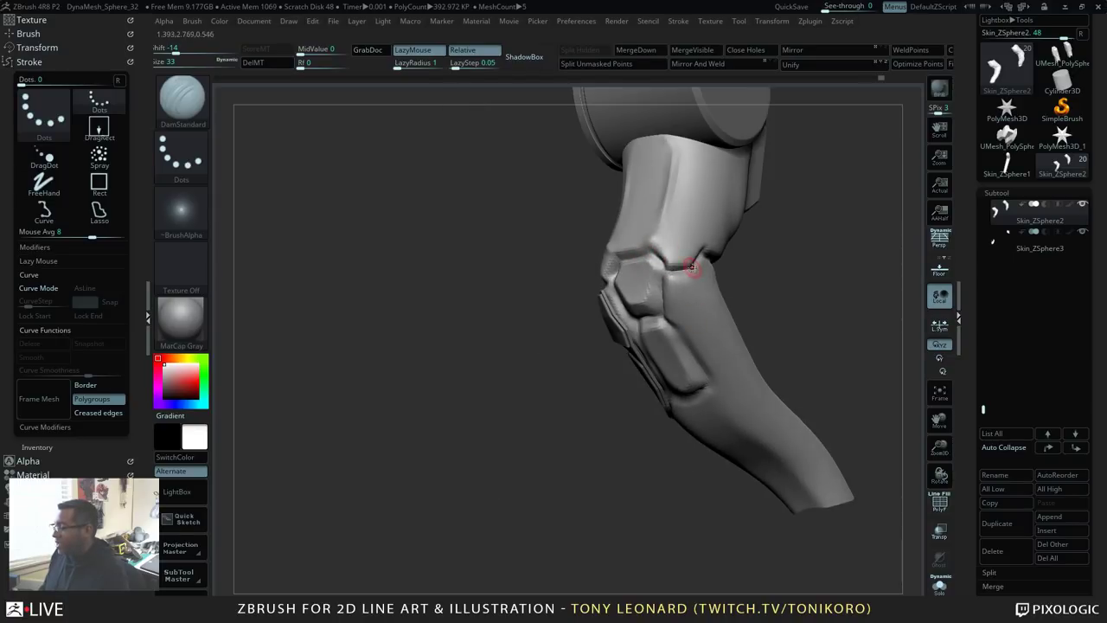
left_click_drag(692, 267, 696, 269)
left_click_drag(828, 292, 780, 285)
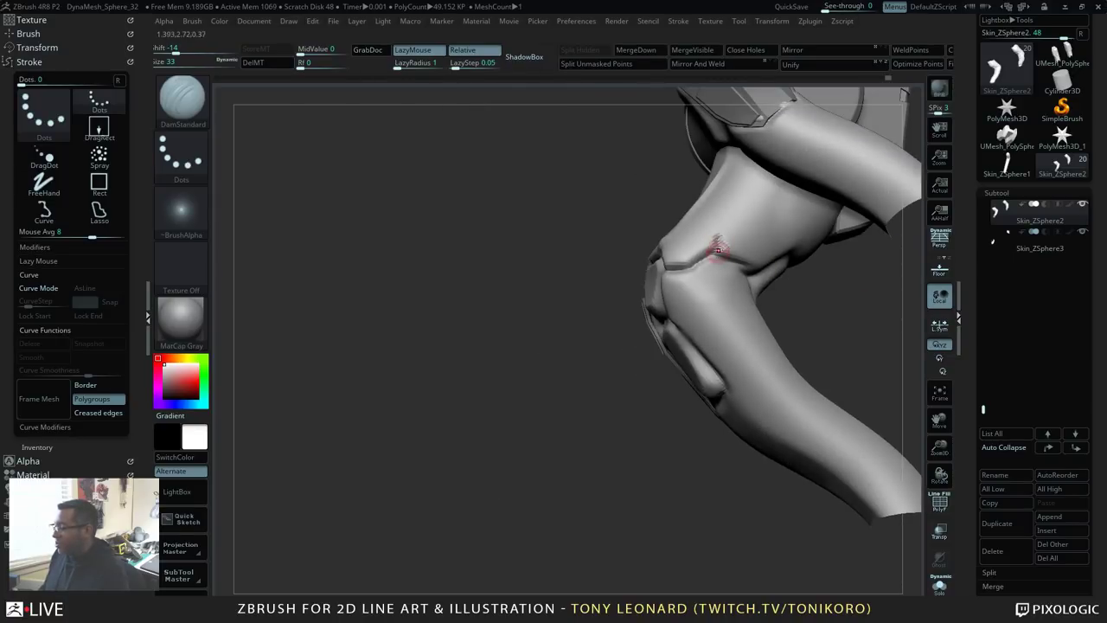
left_click_drag(824, 326, 804, 326)
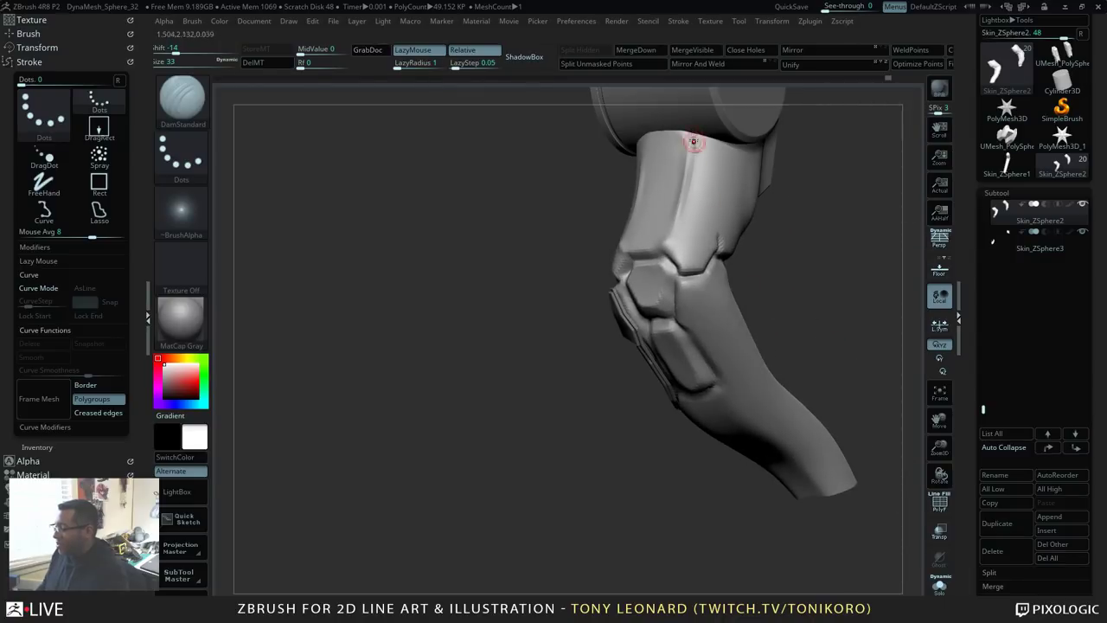
Step: Carve a lengthwise groove down each side of the thigh's front ridge, from the hip joint to the knee
left_click_drag(694, 141, 679, 229)
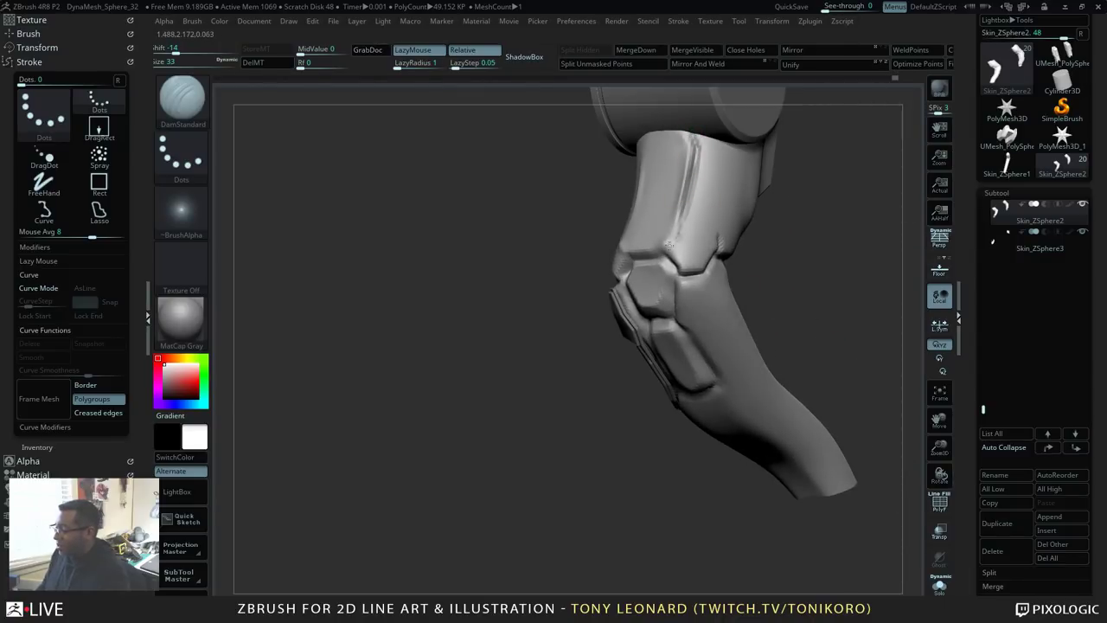
left_click_drag(771, 291, 778, 321)
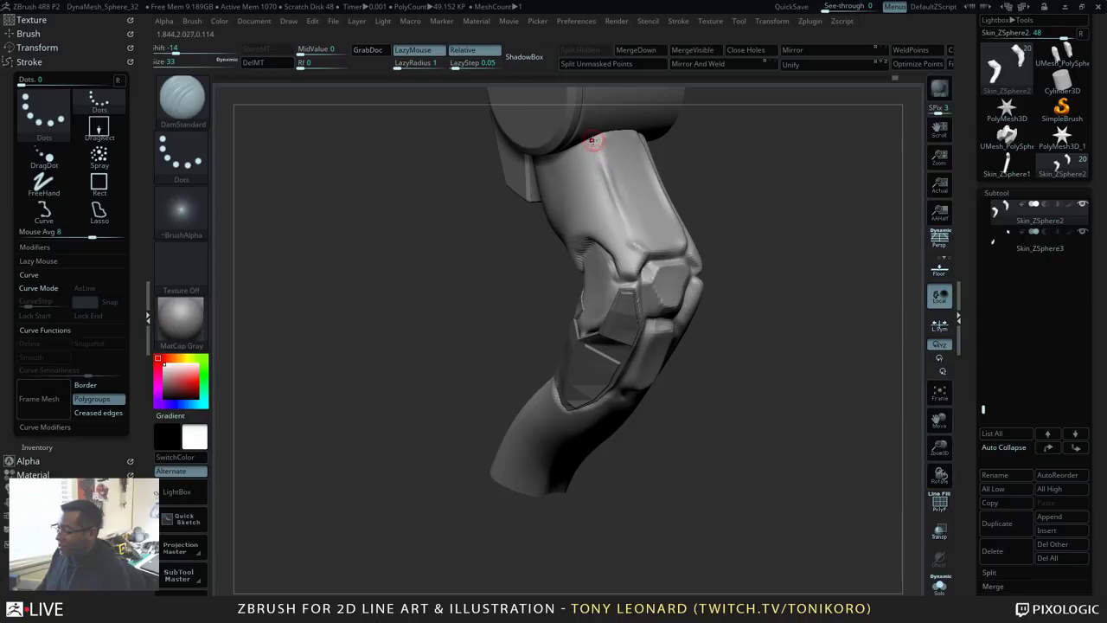
left_click_drag(593, 140, 622, 248)
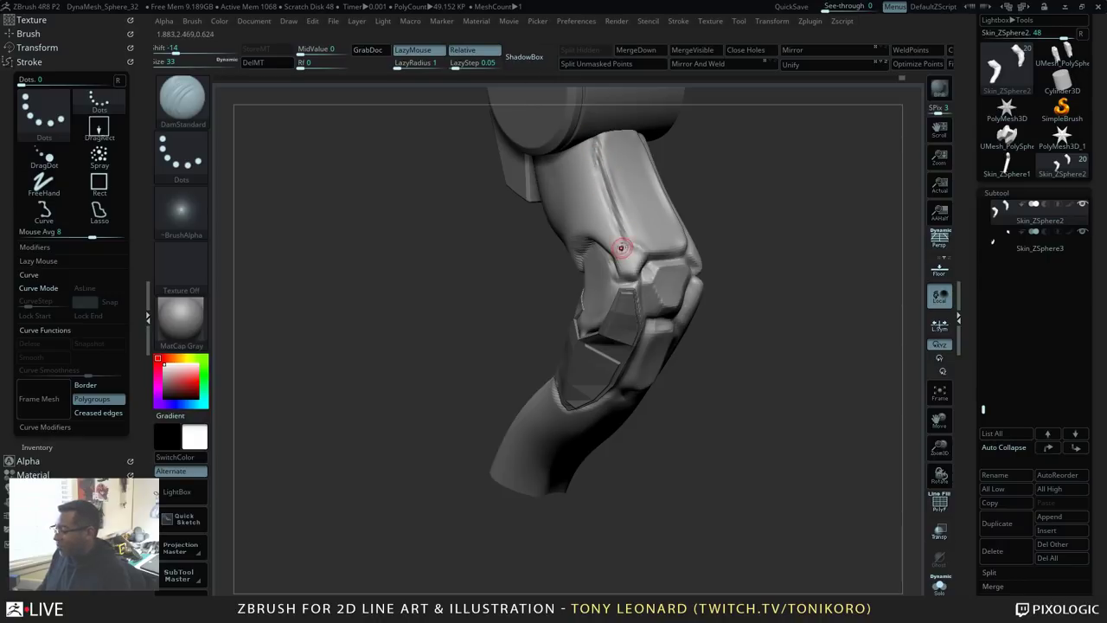
Step: Make the calf armor panel the active subtool and turn on its dynamic subdivision smoothing
left_click_drag(729, 294, 790, 348)
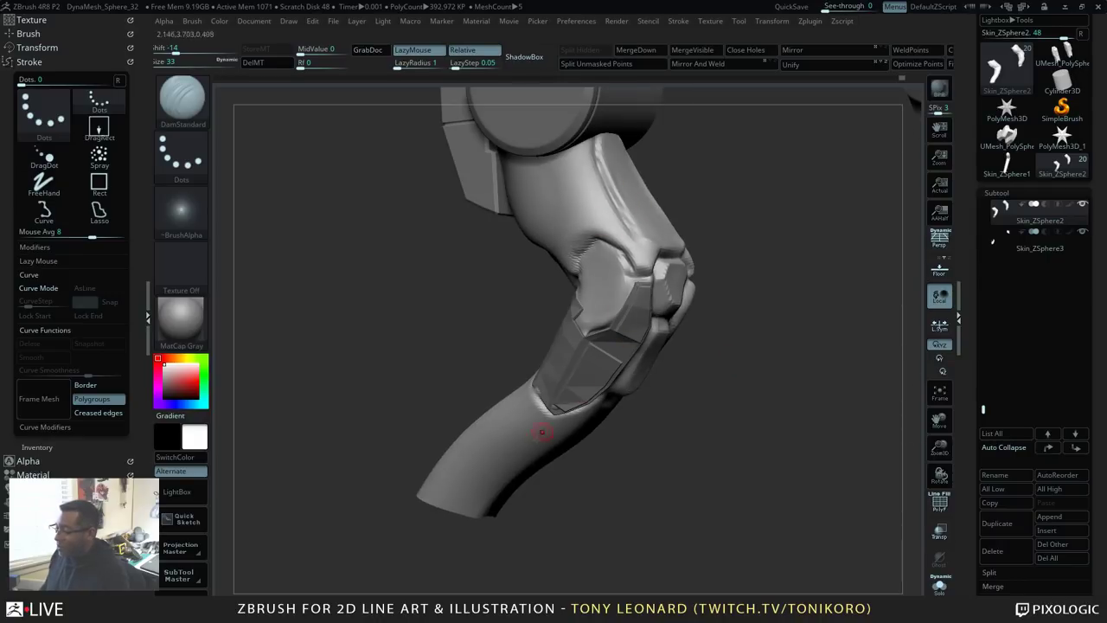
left_click_drag(688, 468, 705, 447)
left_click(591, 343, "alt")
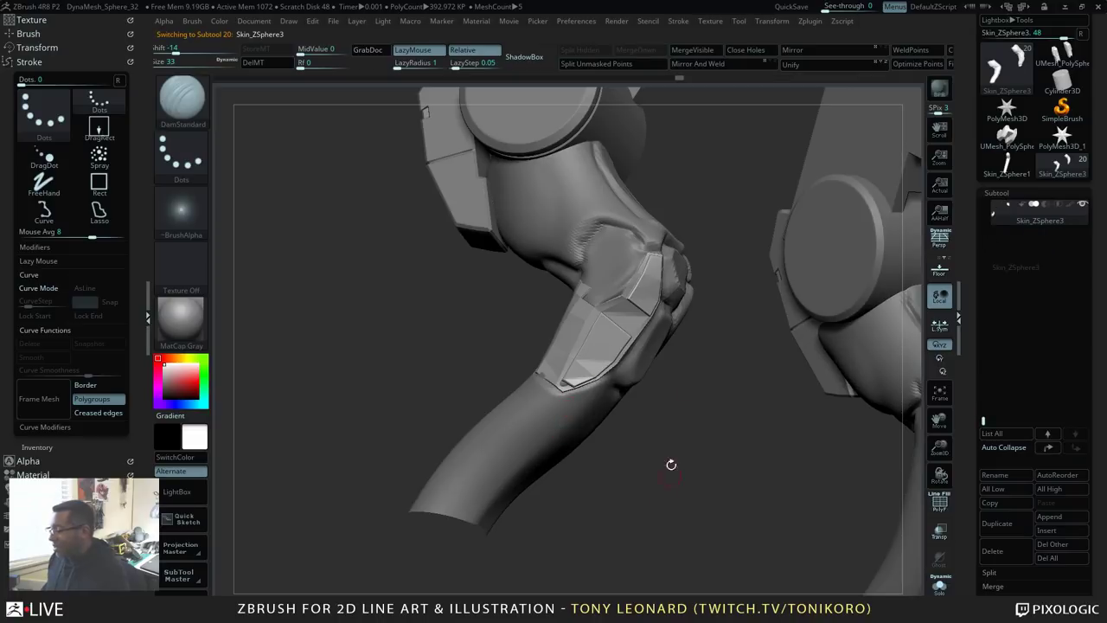
key("d")
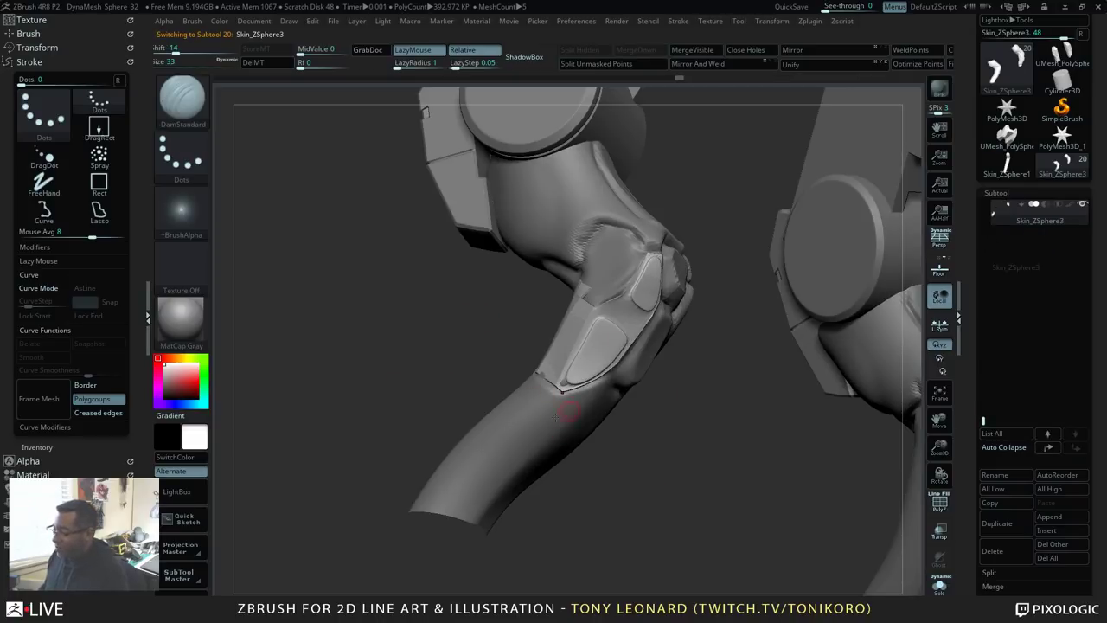
Step: Examine the smoothed armor panels and the proportions of both legs from the side, front and three-quarter views
left_click_drag(718, 489, 701, 471)
left_click_drag(799, 432, 793, 442)
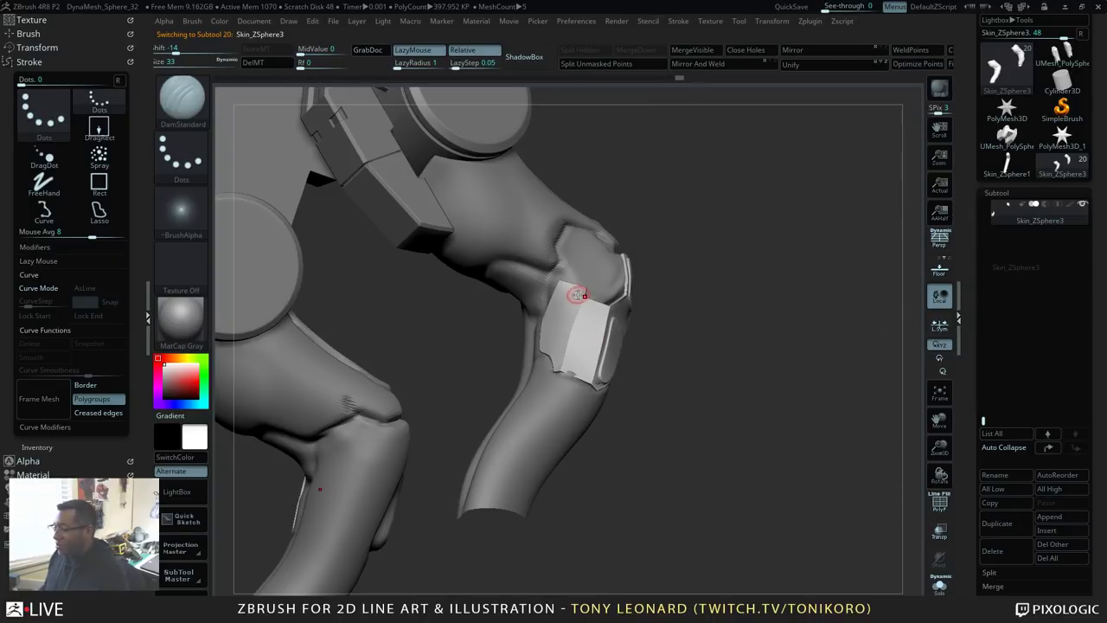
left_click_drag(721, 312, 742, 423, "alt")
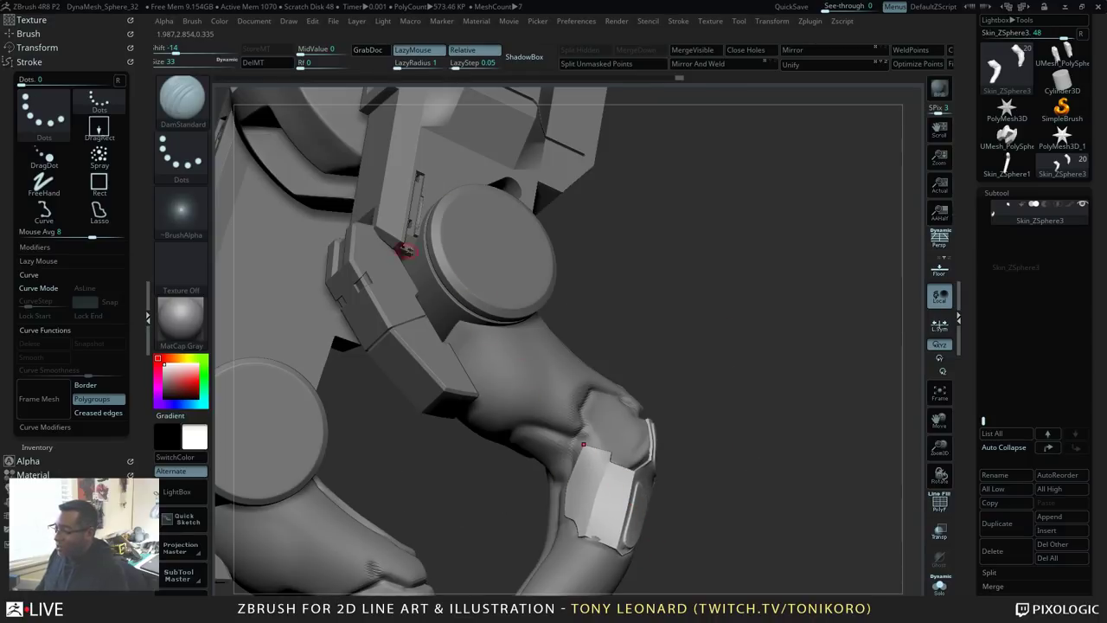
mouse_move(749, 345)
left_mouse_down("alt")
mouse_move(724, 269)
mouse_move(742, 338)
left_mouse_up("alt")
left_click_drag(742, 379, 770, 340, "alt")
left_click(770, 340, "ctrl+shift")
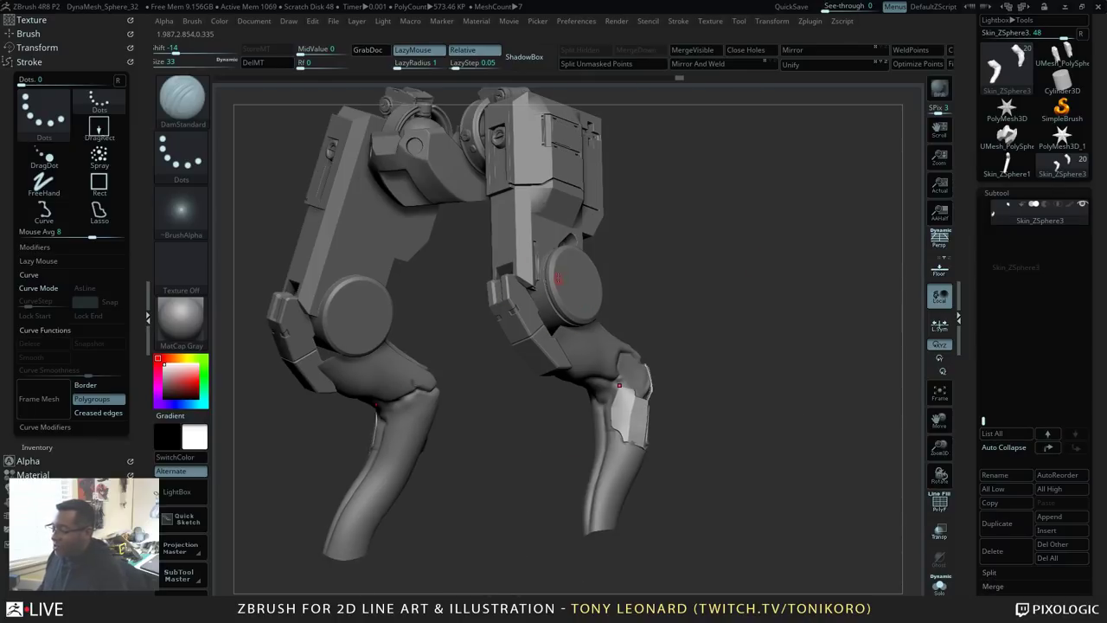
left_click_drag(751, 430, 532, 224, "alt")
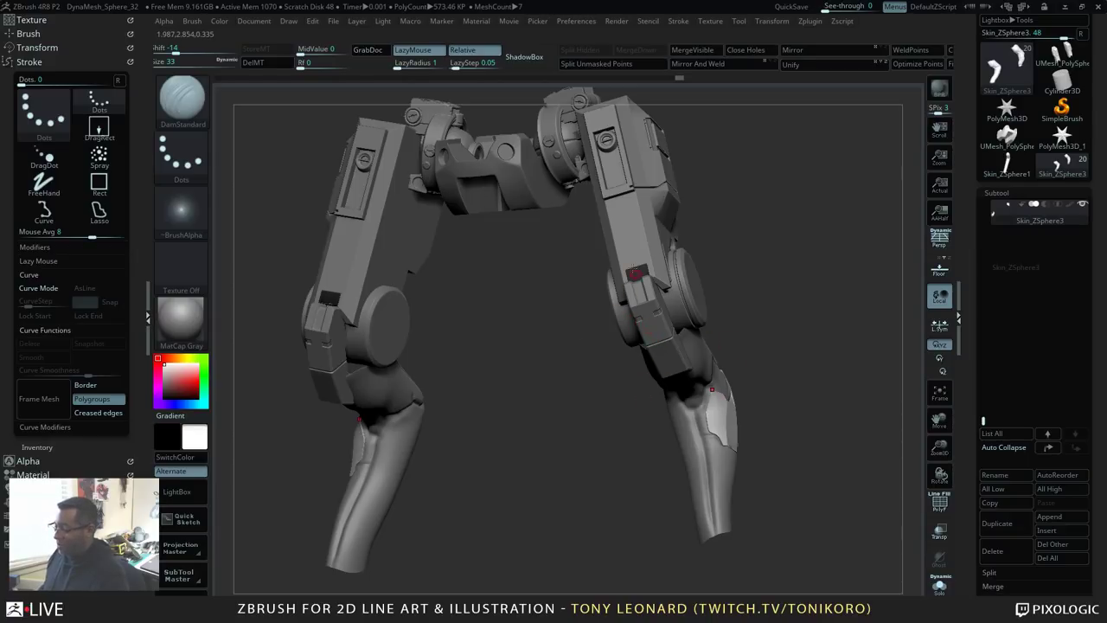
left_click_drag(810, 342, 539, 236)
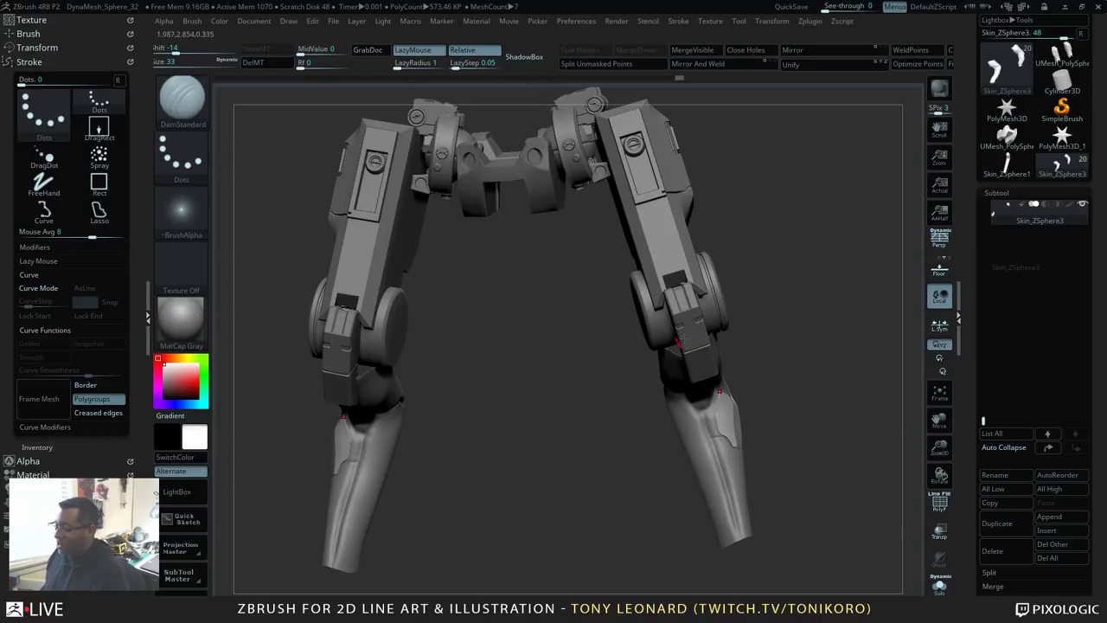
left_click_drag(827, 350, 731, 360)
left_click_drag(784, 400, 725, 336)
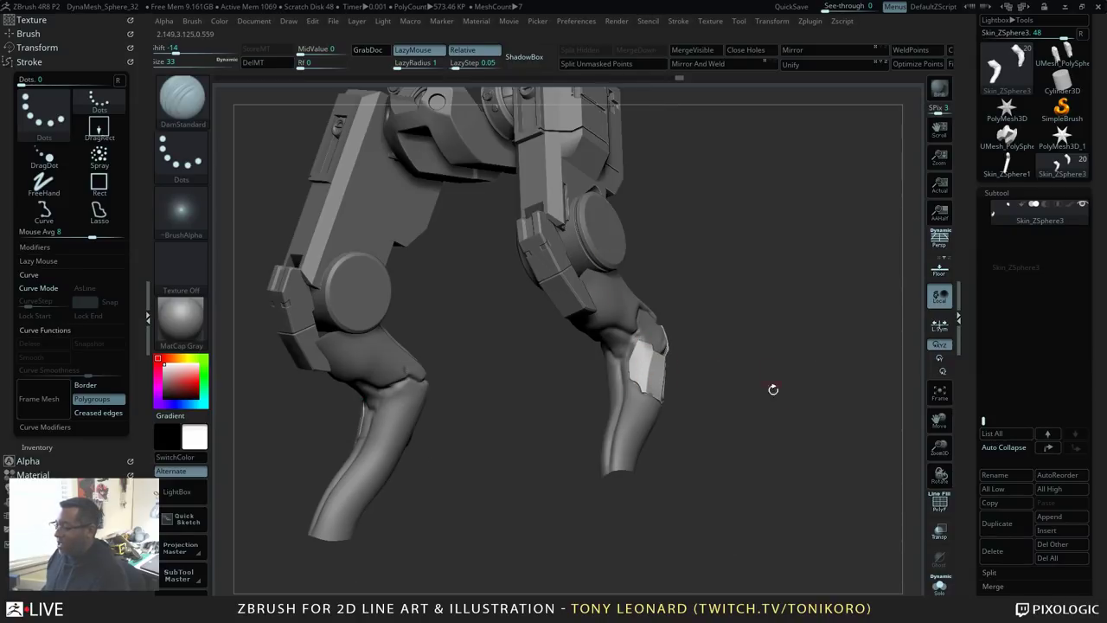
left_click_drag(774, 390, 747, 371)
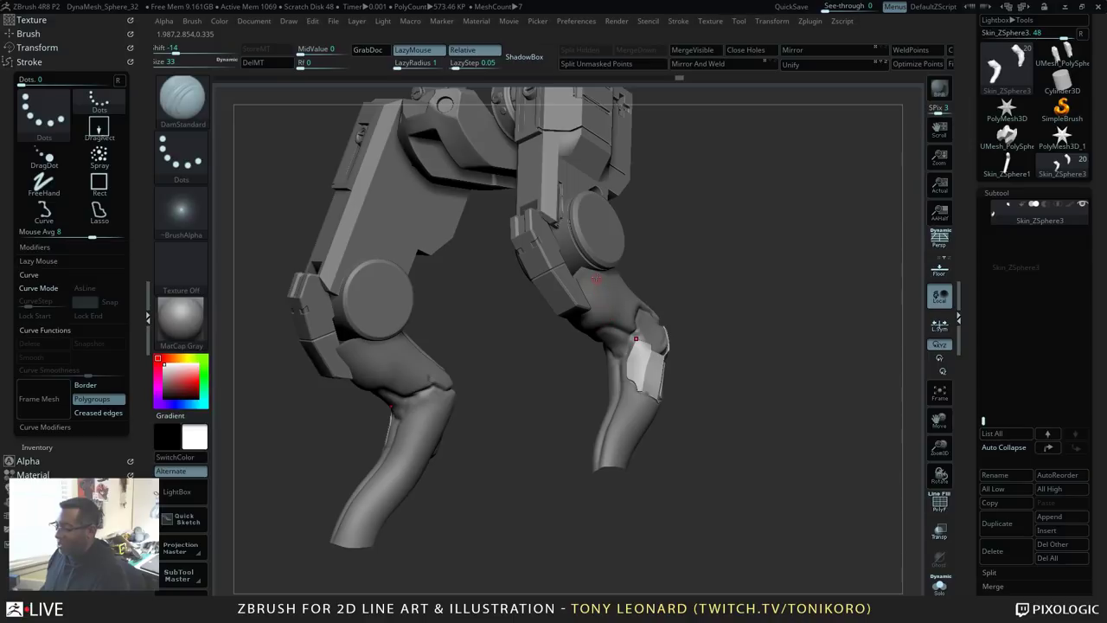
Step: Make the leg mesh the active subtool and carve a lengthwise groove down the outer thigh from the hip-side disc joint to the knee
mouse_move(780, 336)
left_mouse_down()
mouse_move(750, 327)
mouse_move(788, 323)
mouse_move(775, 332)
left_mouse_up()
left_click_drag(799, 367, 759, 377)
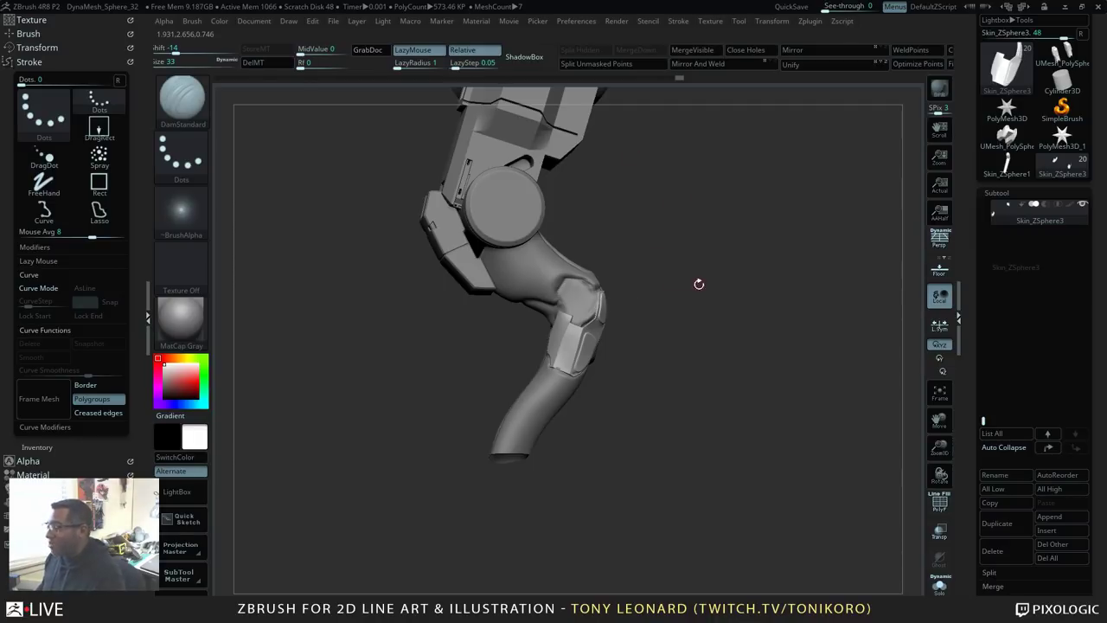
left_click_drag(700, 282, 806, 379, "alt")
left_click_drag(722, 263, 649, 283)
left_click(564, 415, "alt")
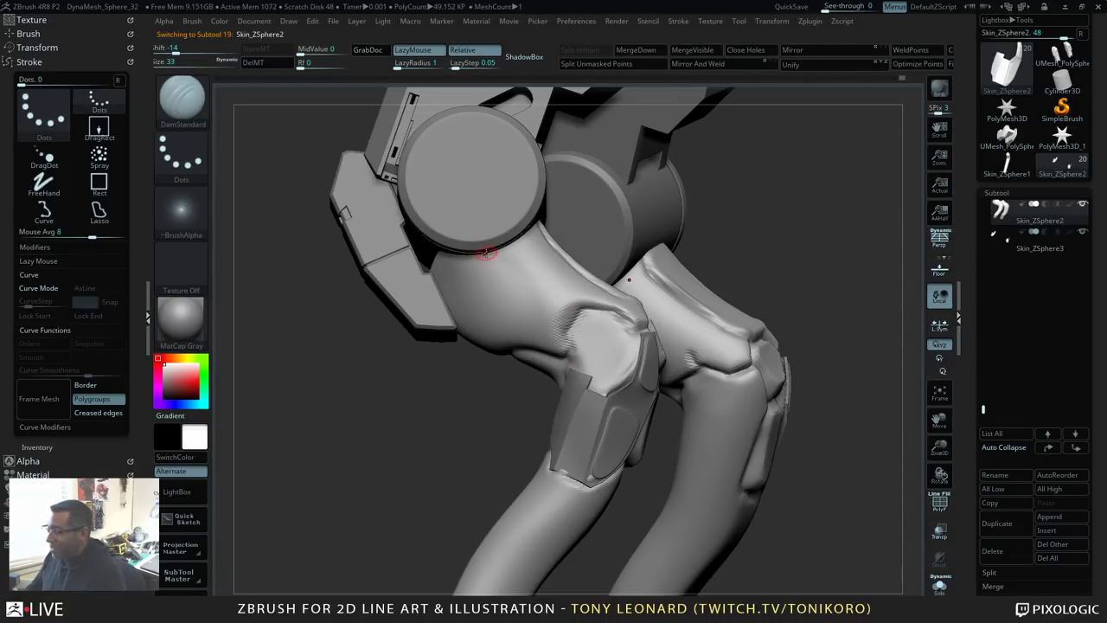
left_click_drag(498, 267, 577, 319)
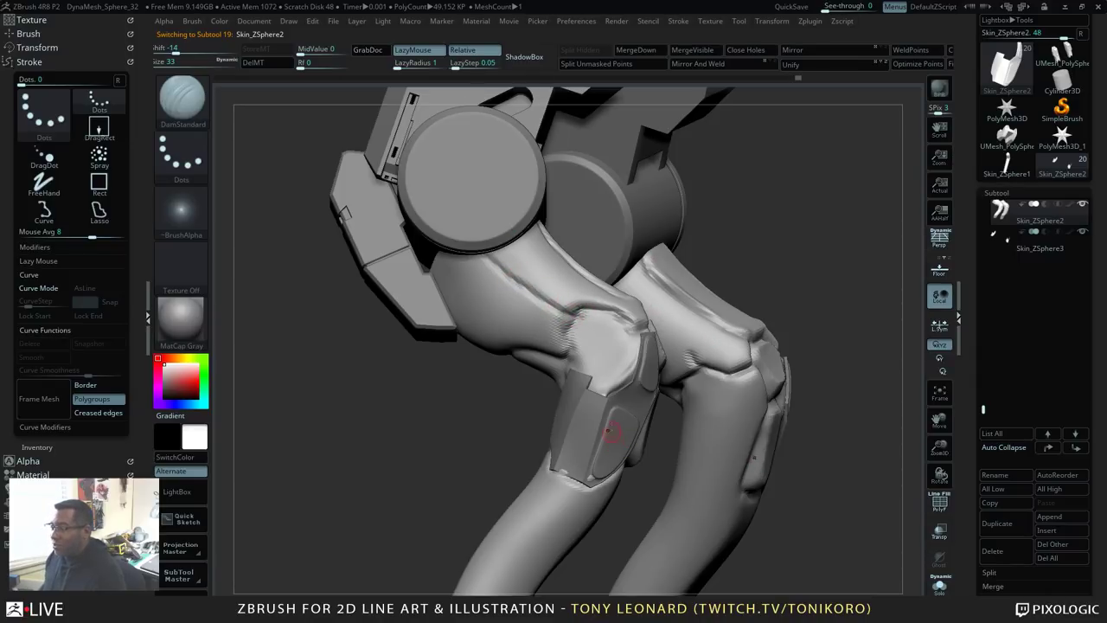
Step: Deepen the groove along the edge of the thigh's front ridge, down to the upper border of the kneecap plate
left_click_drag(813, 255, 703, 185)
left_click_drag(793, 269, 638, 295)
left_click_drag(746, 351, 689, 333)
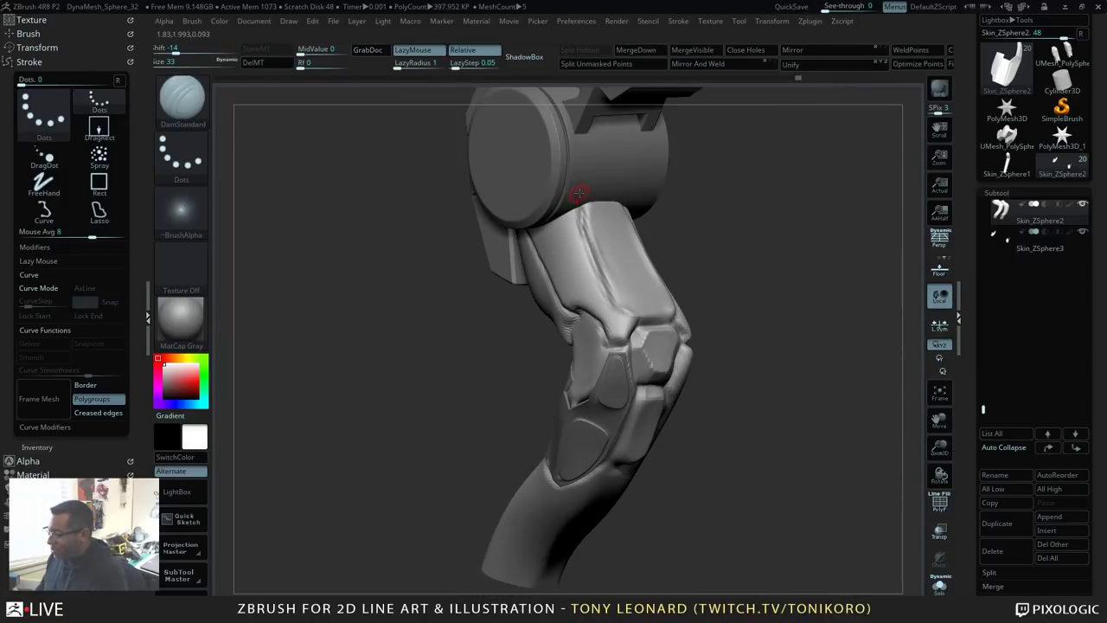
left_click_drag(580, 219, 633, 323)
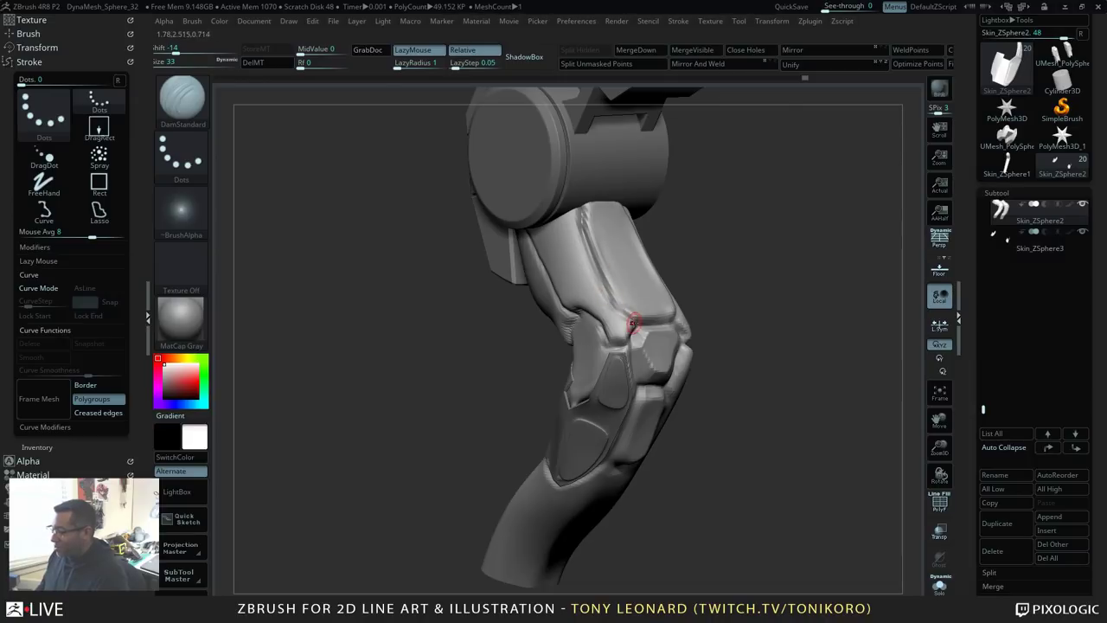
left_click_drag(750, 385, 718, 377)
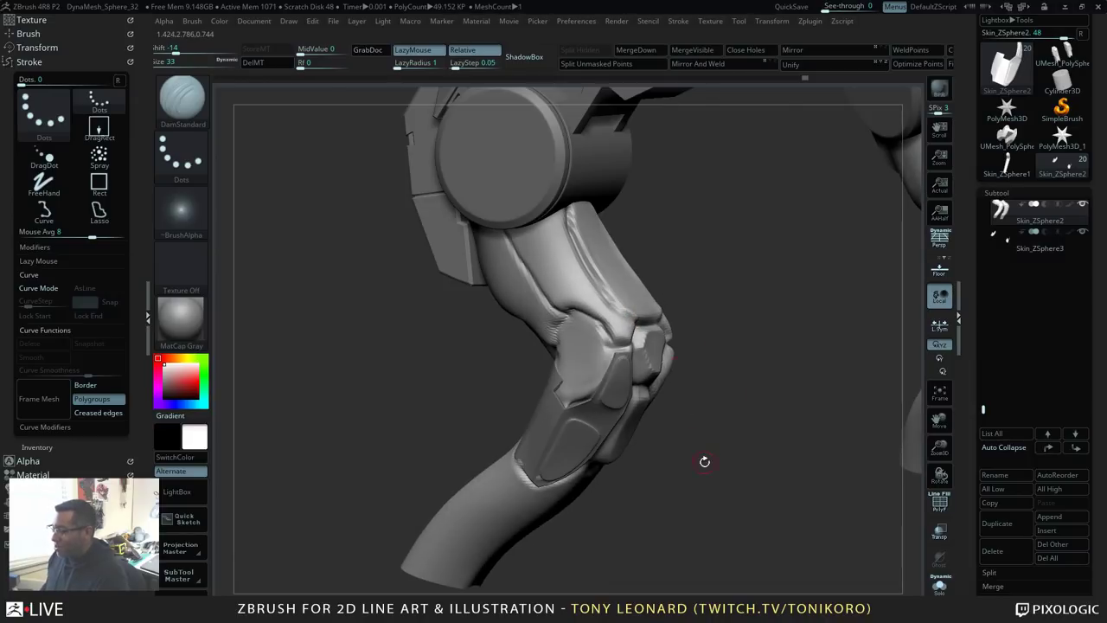
left_click_drag(704, 462, 696, 392)
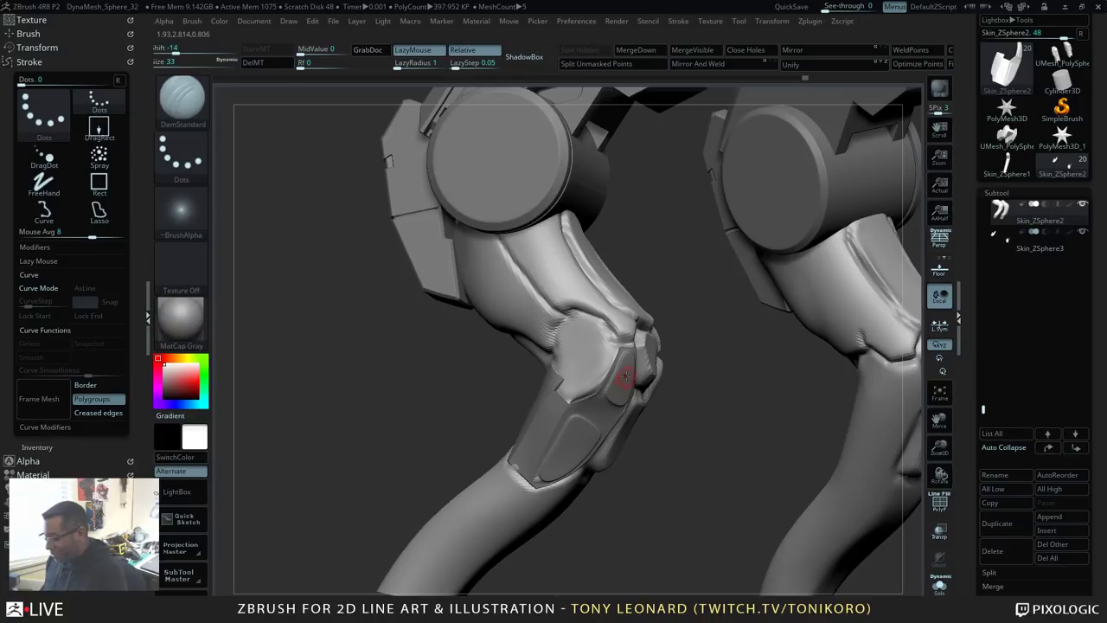
Step: Switch to the Move brush and set its draw size to 74
key("b")
key("m")
key("v")
key("s")
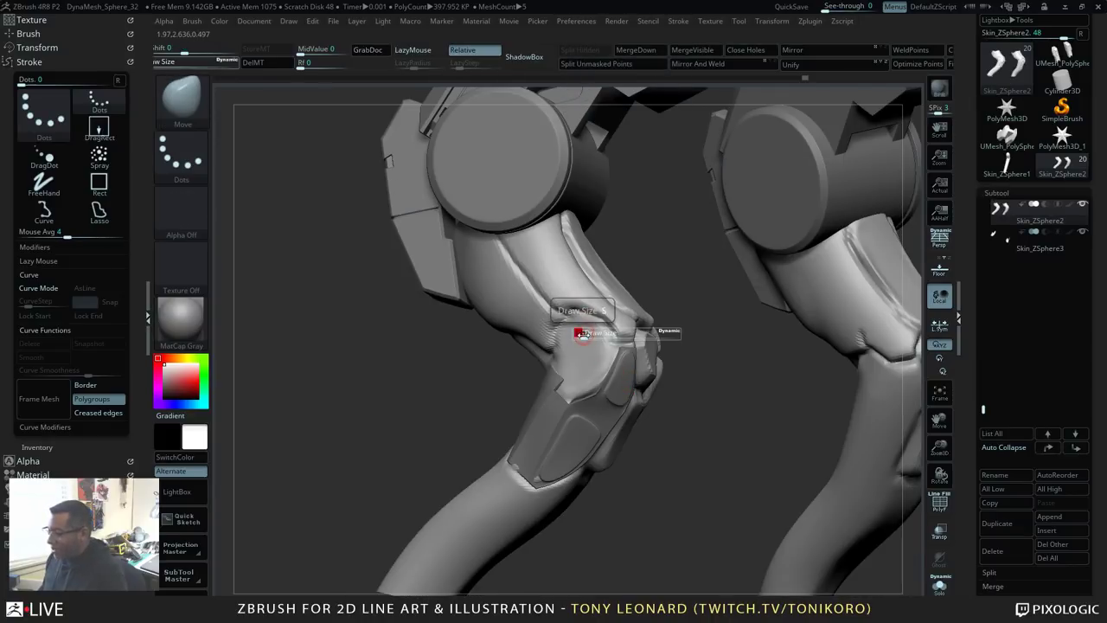
left_click_drag(583, 335, 587, 336)
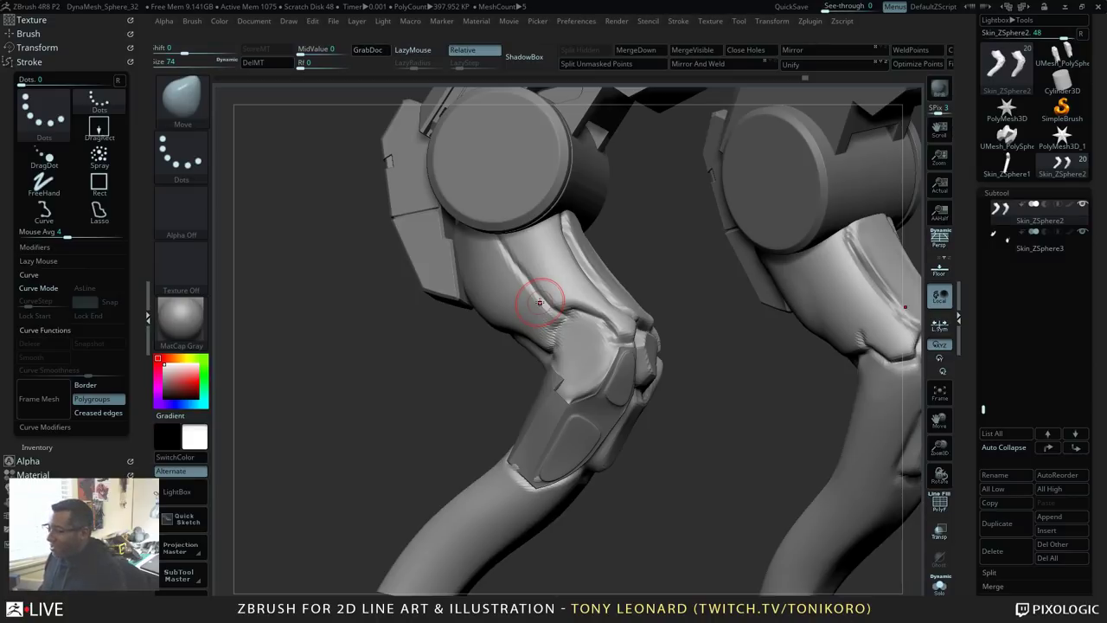
Step: Examine the carved thighs, the calf armor and the proportions of the whole leg assembly from the side, front and three-quarter views
left_click_drag(708, 392, 818, 328)
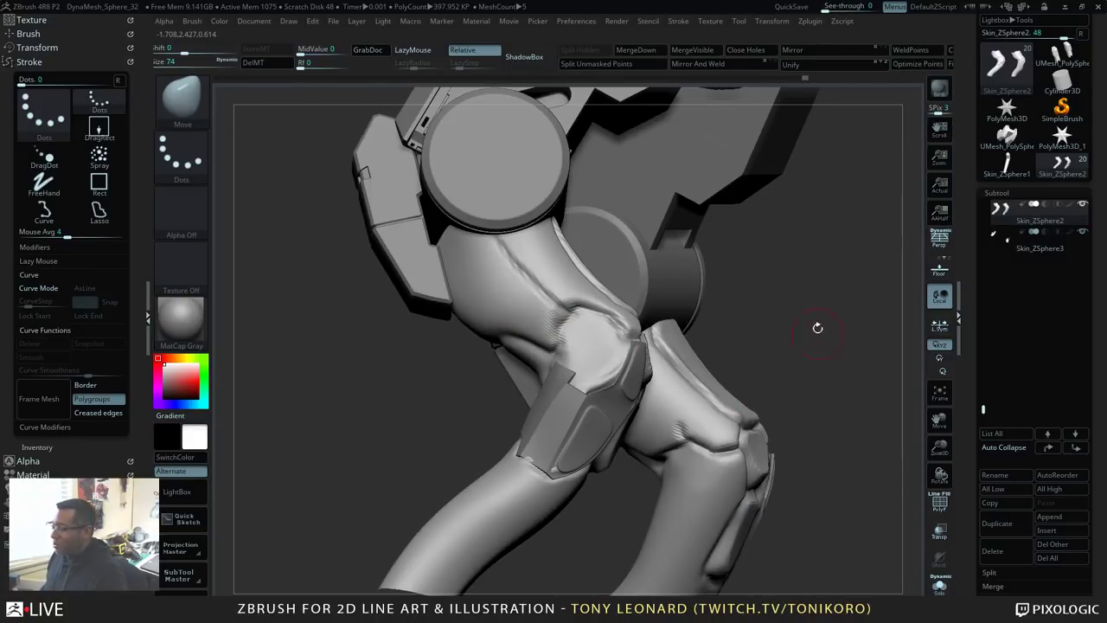
left_click_drag(812, 368, 524, 189)
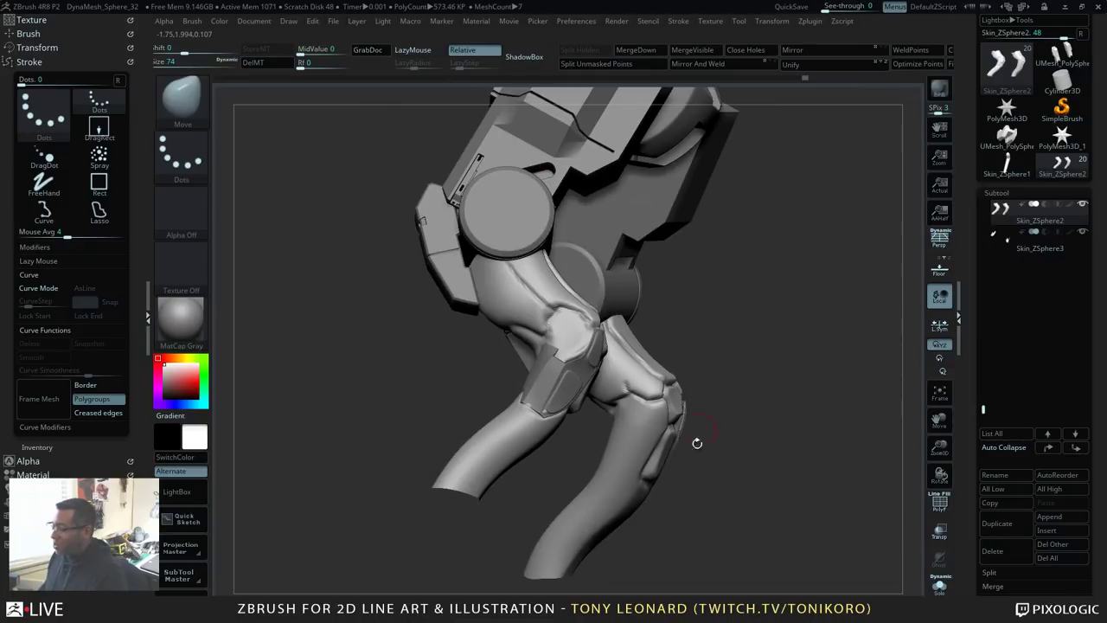
left_click_drag(744, 355, 791, 379)
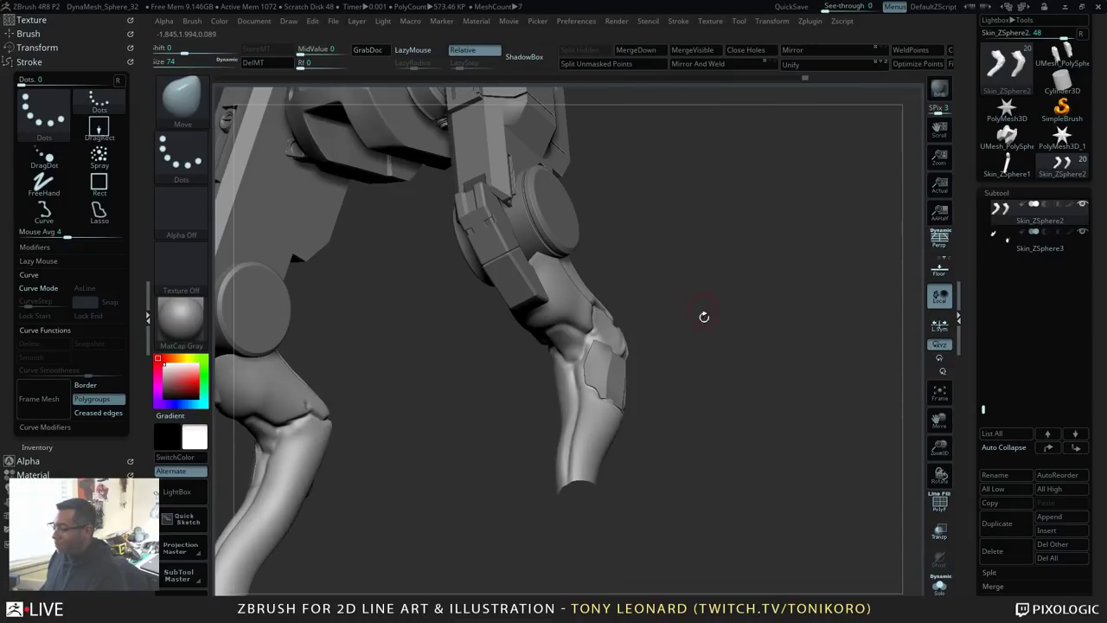
left_click_drag(705, 317, 781, 247)
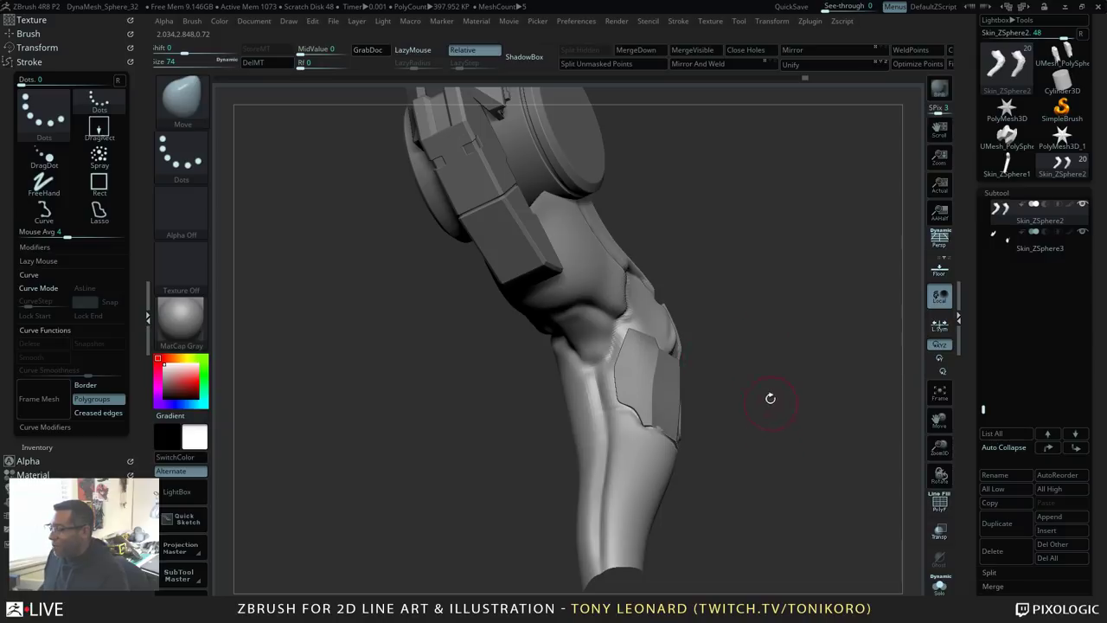
left_click_drag(799, 389, 809, 414, "alt")
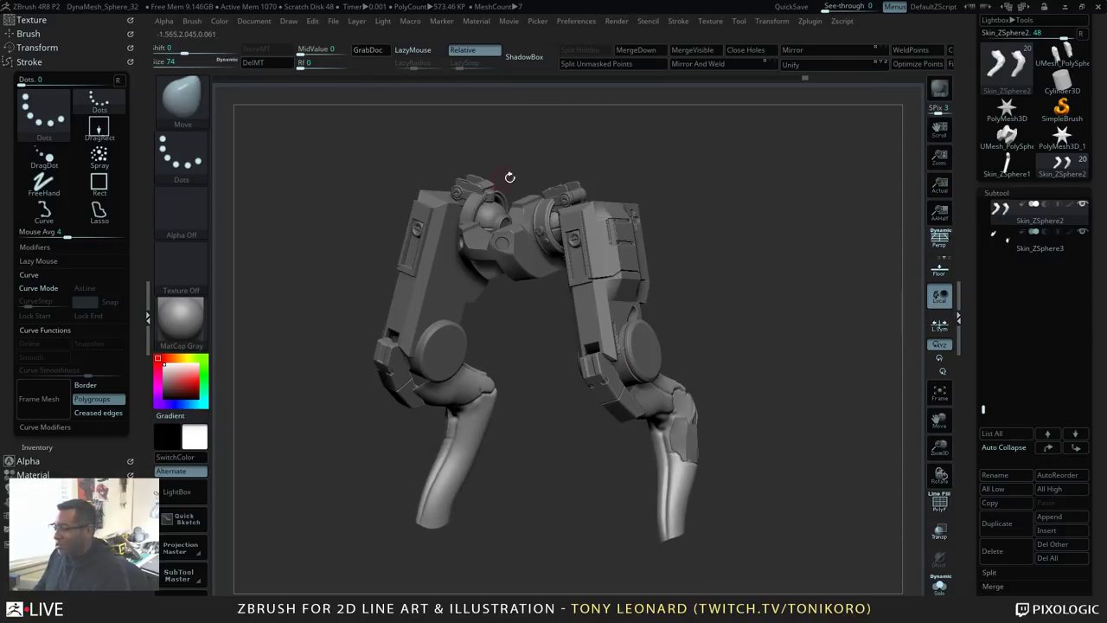
left_click_drag(767, 377, 783, 370)
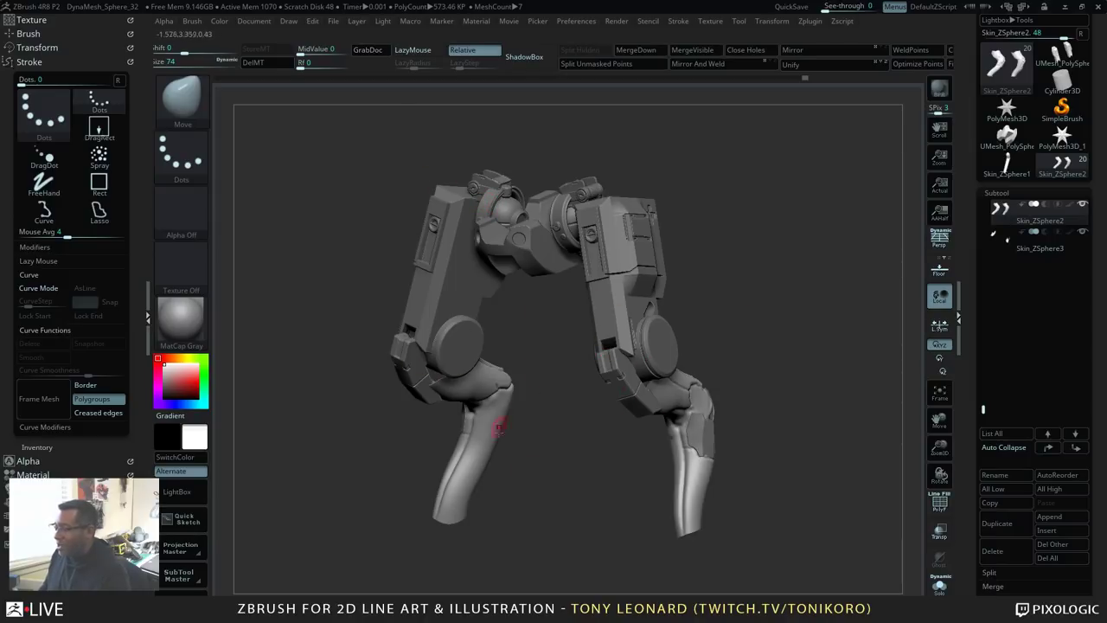
left_click_drag(589, 508, 585, 484)
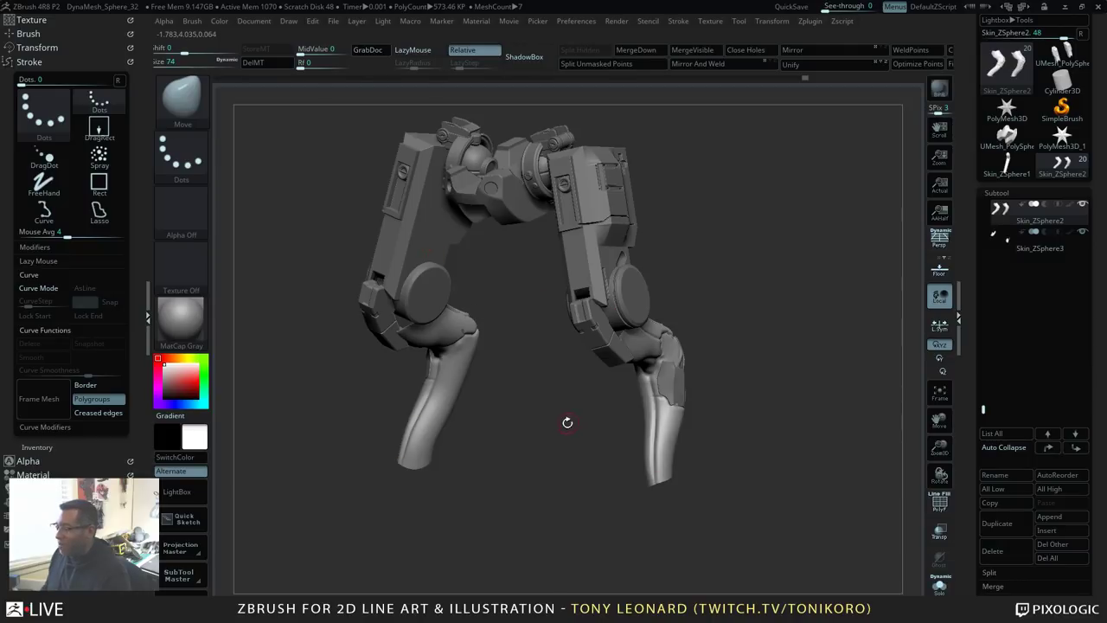
left_click_drag(568, 423, 605, 431)
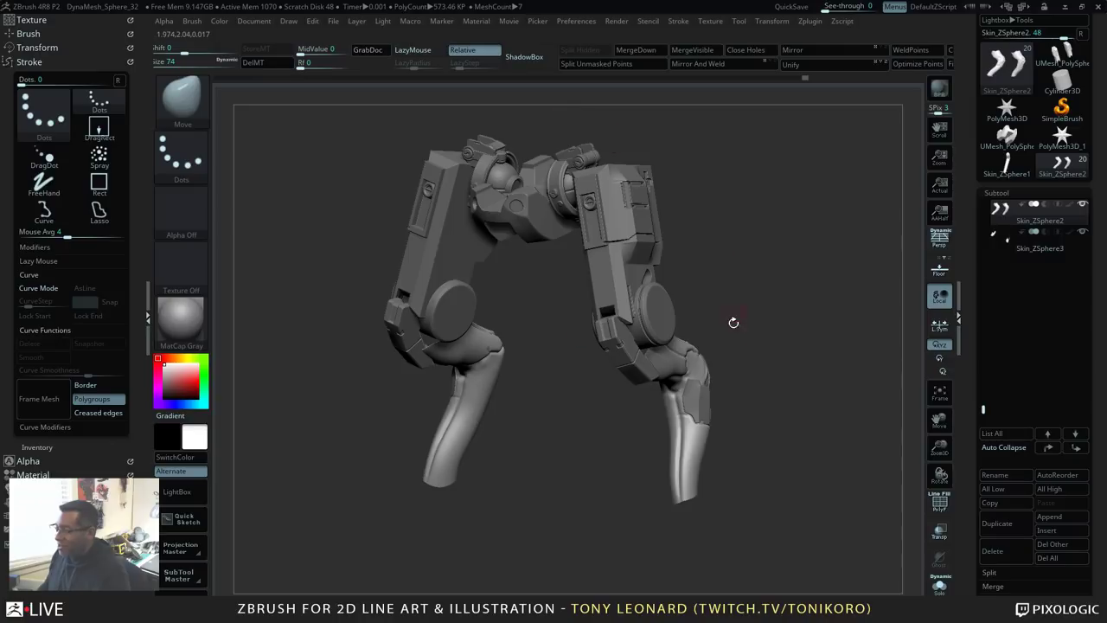
left_click_drag(799, 294, 556, 366)
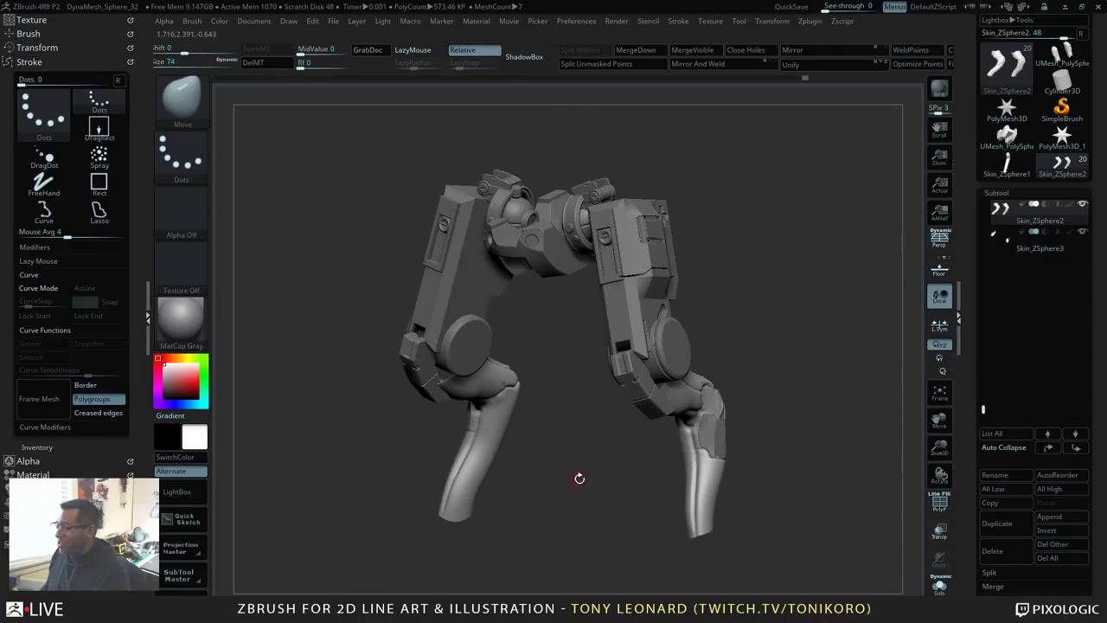
left_click_drag(544, 549, 569, 531)
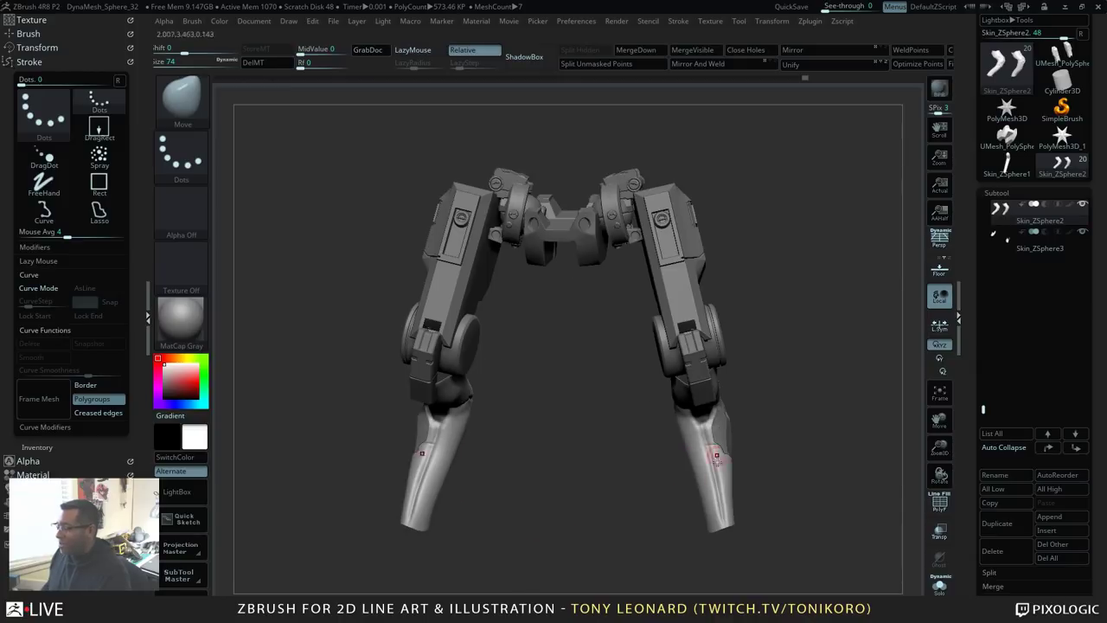
left_click_drag(586, 492, 639, 519)
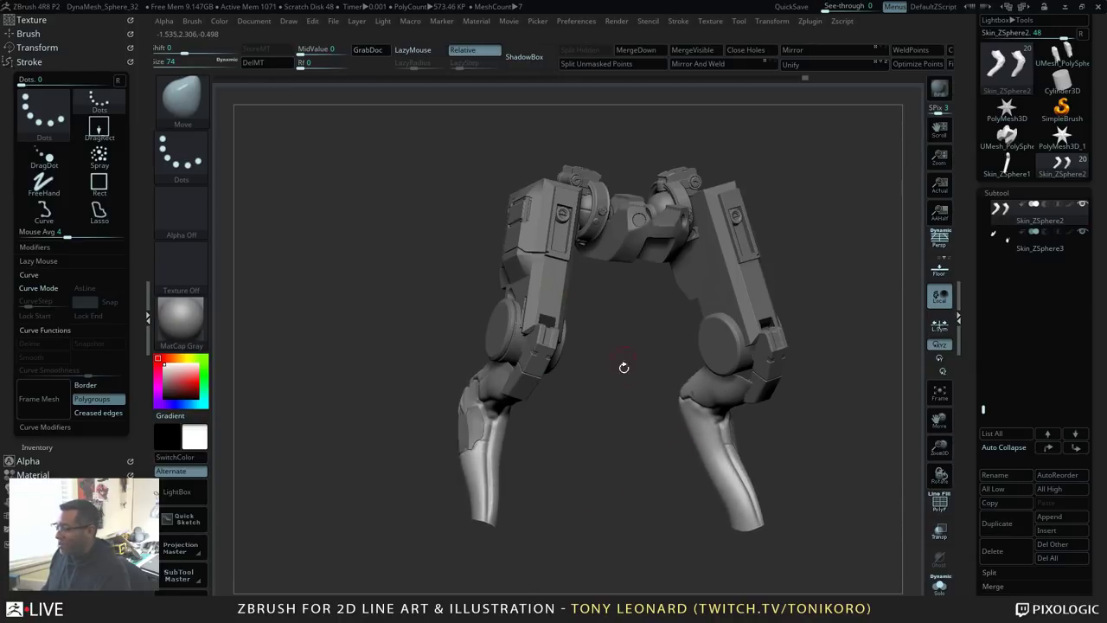
Step: Turn on perspective distortion and check the full leg assembly from three-quarter views
left_click(937, 243)
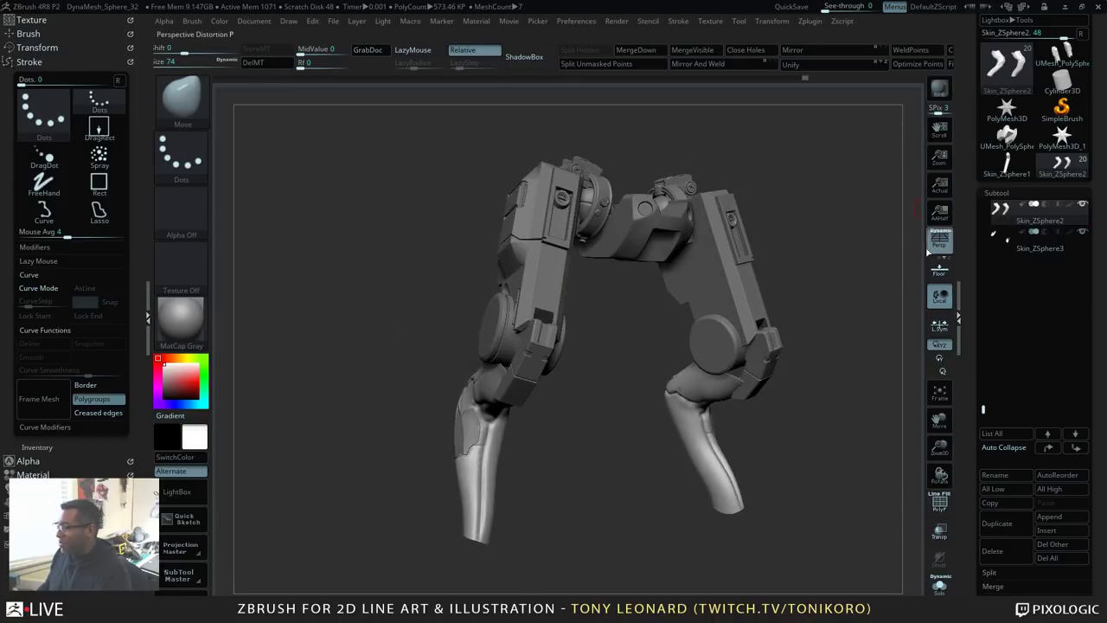
left_click_drag(836, 281, 805, 323)
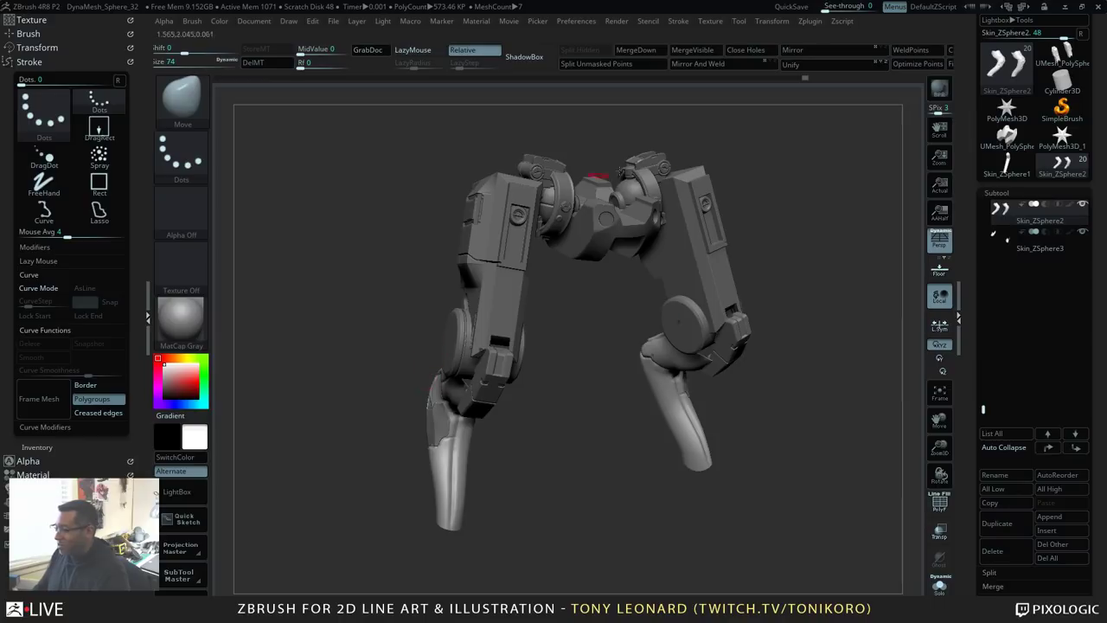
left_click_drag(631, 505, 769, 407)
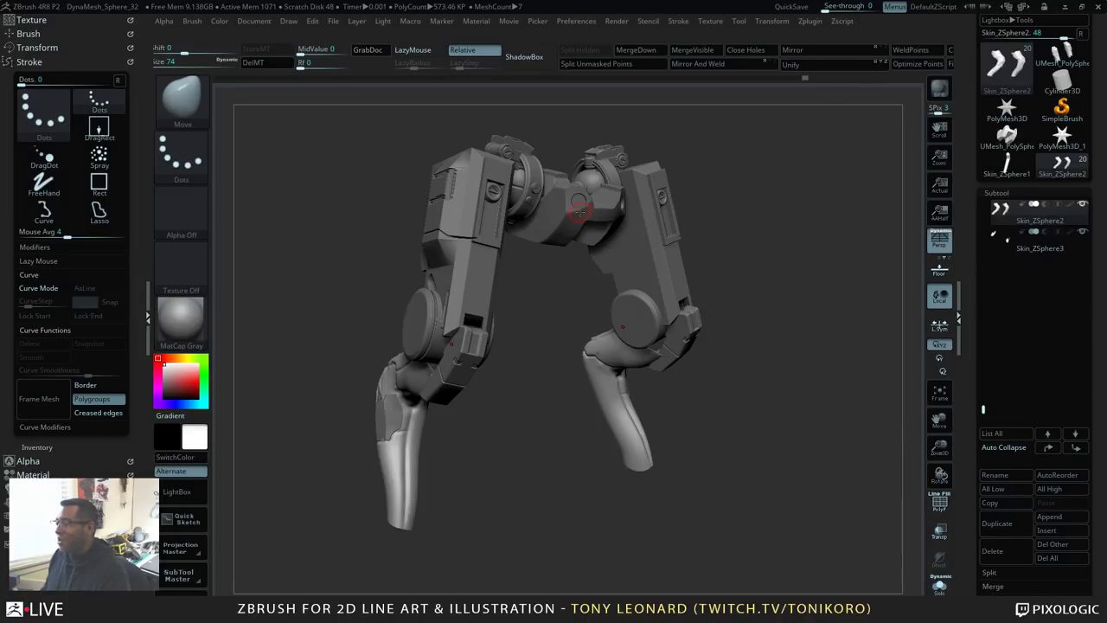
left_click_drag(729, 462, 683, 453)
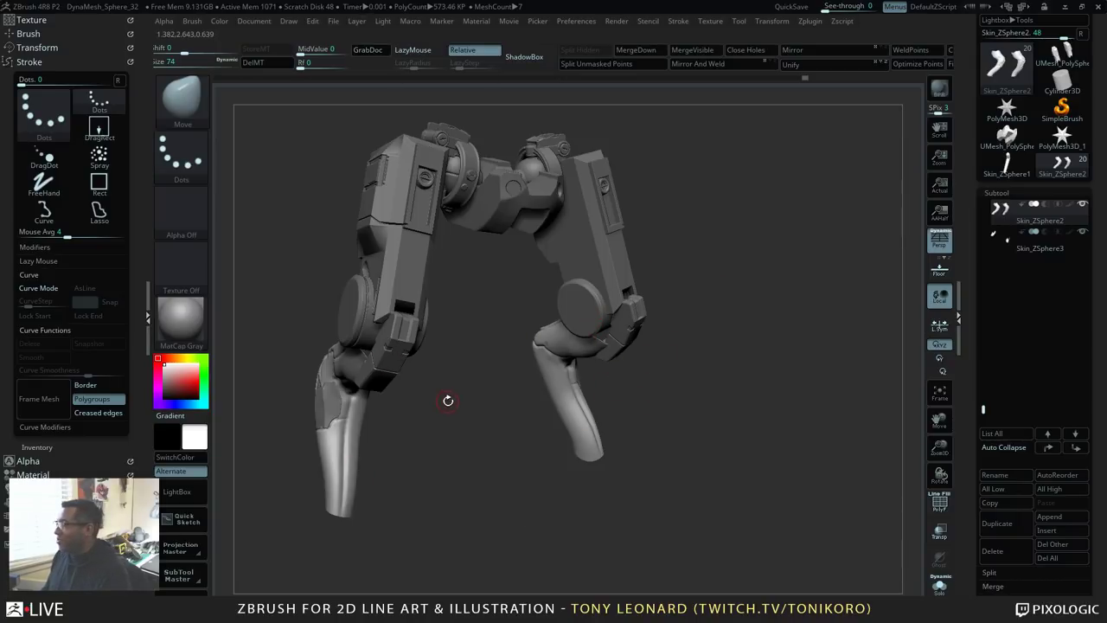
left_click_drag(494, 490, 582, 512)
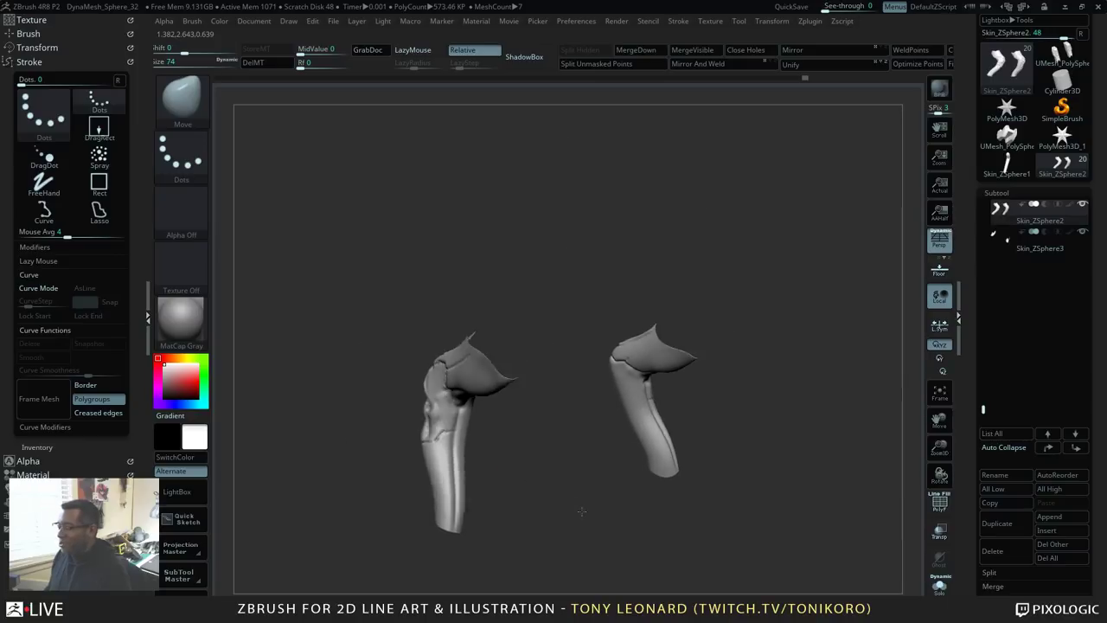
left_click(581, 510, "ctrl+shift")
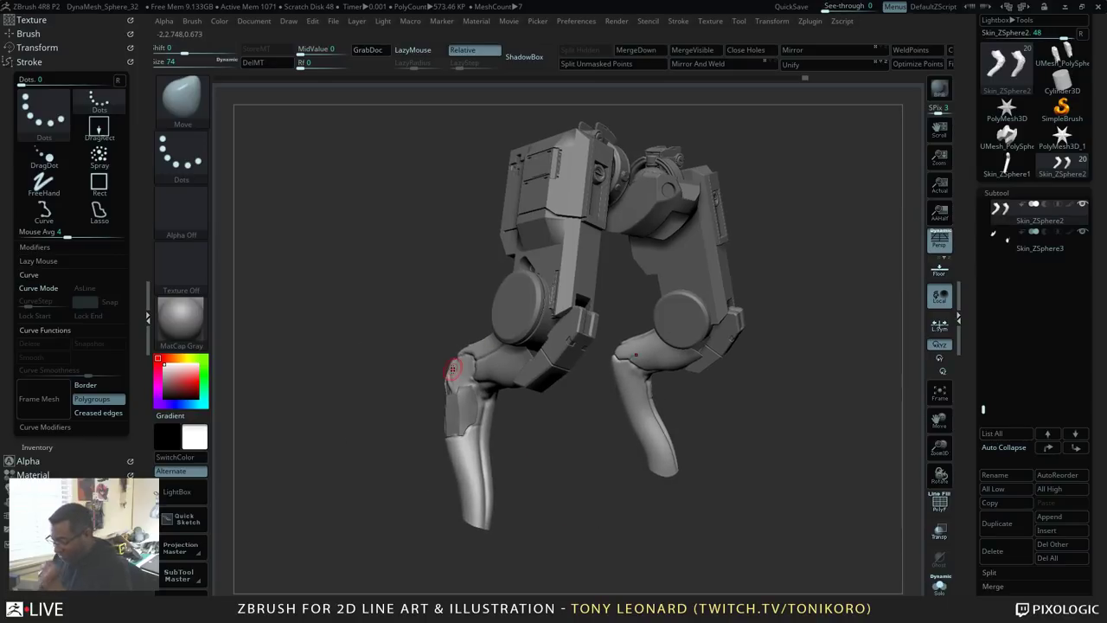